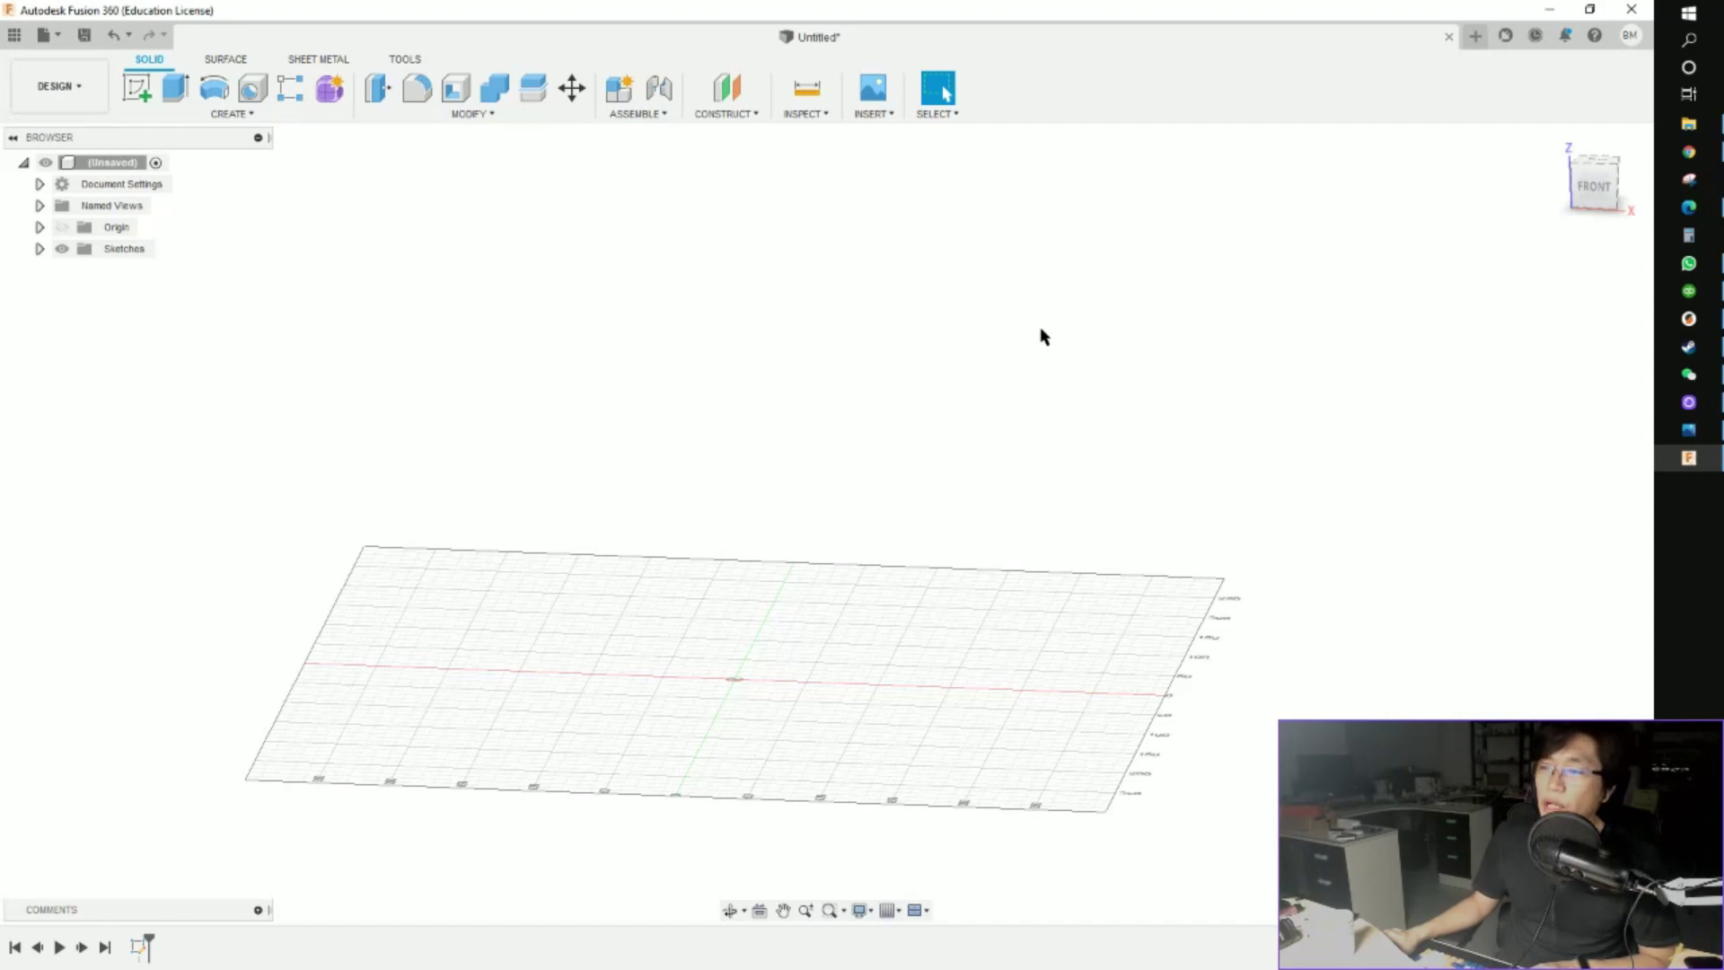
{"action": "scroll", "coordinate": [947, 401], "scroll_direction": "down", "scroll_amount": 2}
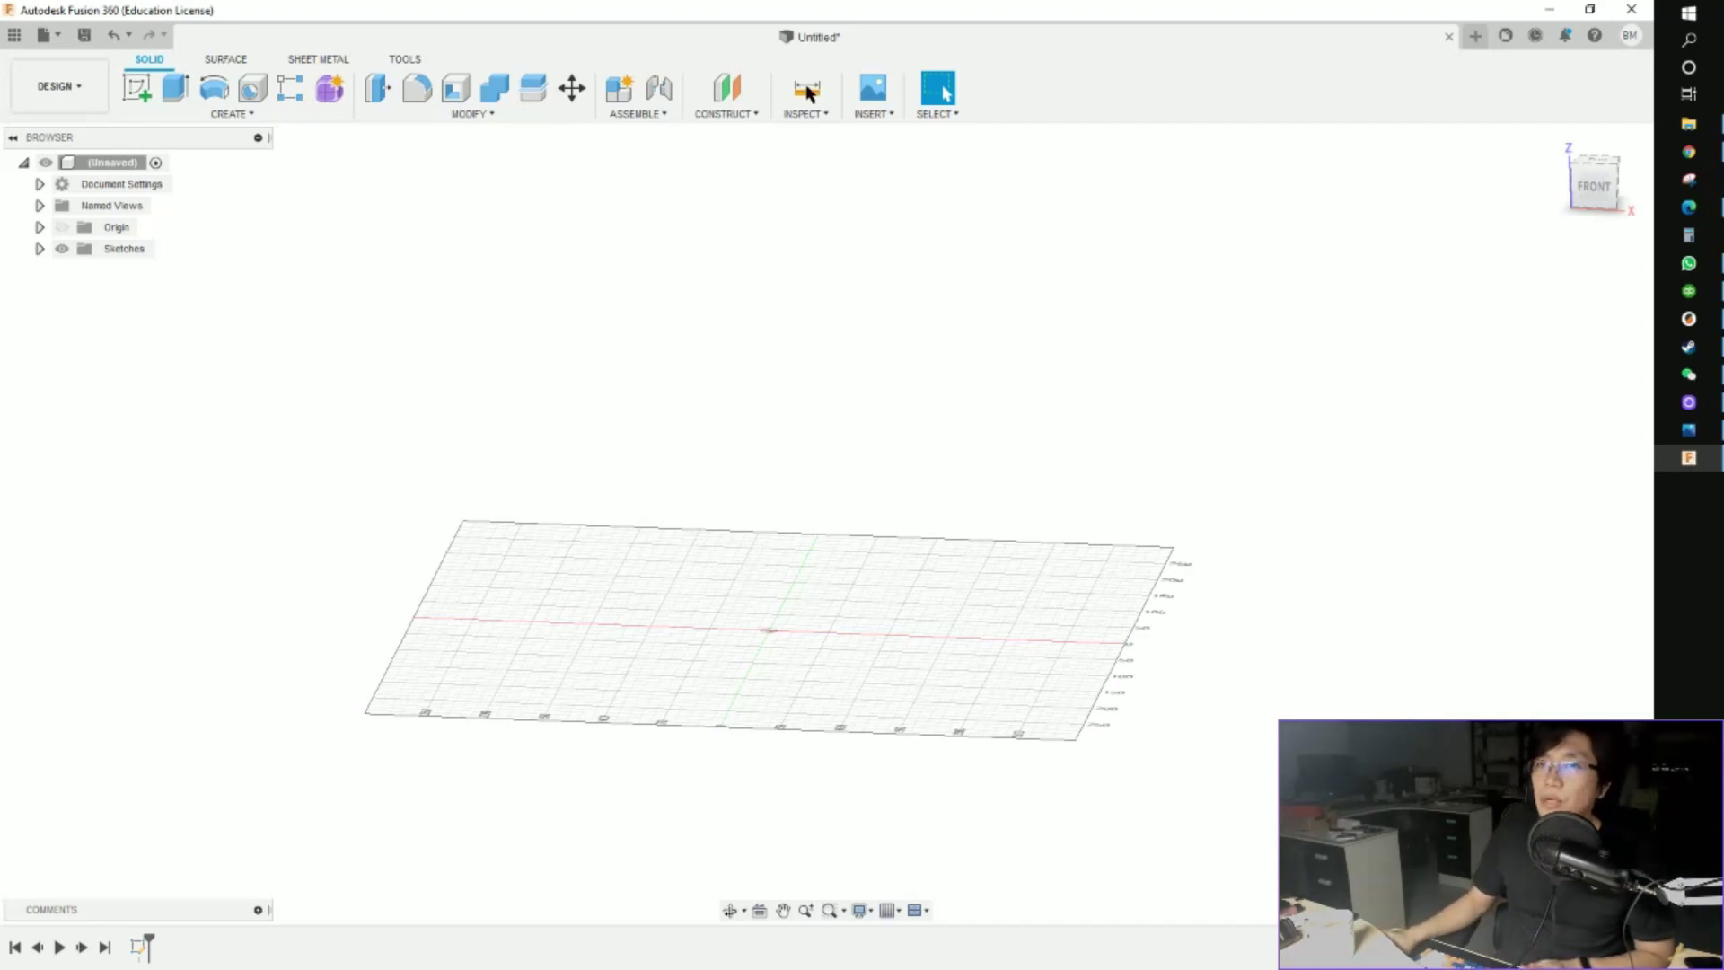
{"action": "left_click", "coordinate": [225, 59]}
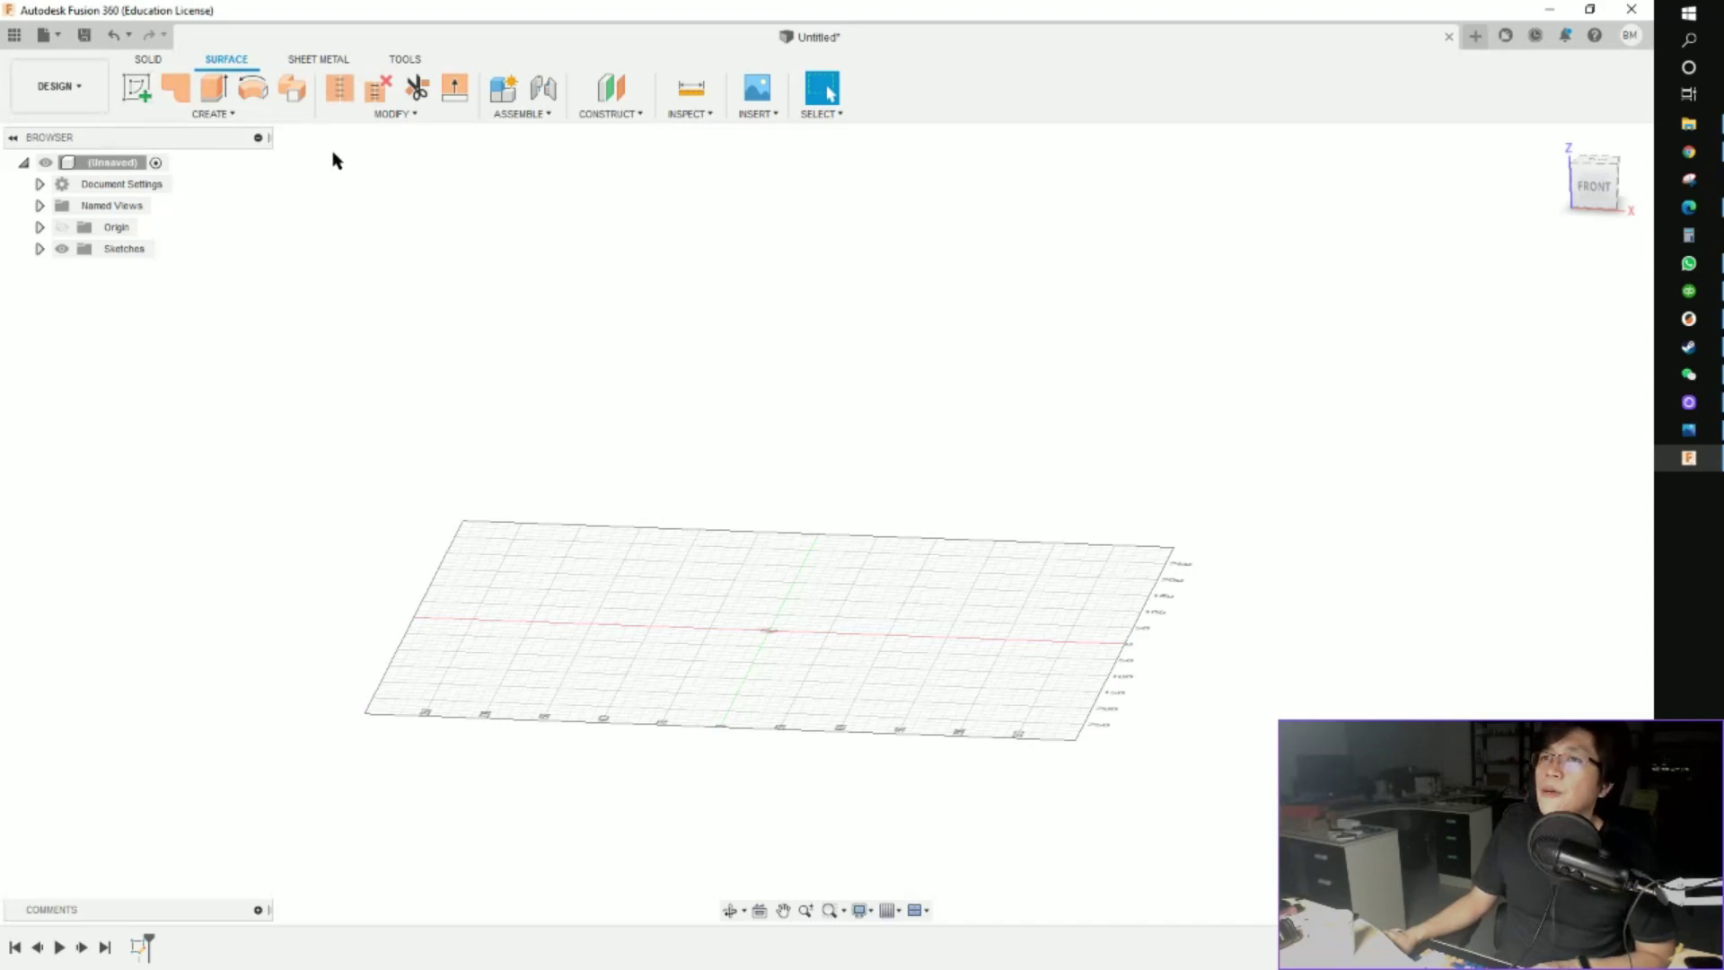
{"action": "left_click", "coordinate": [150, 60]}
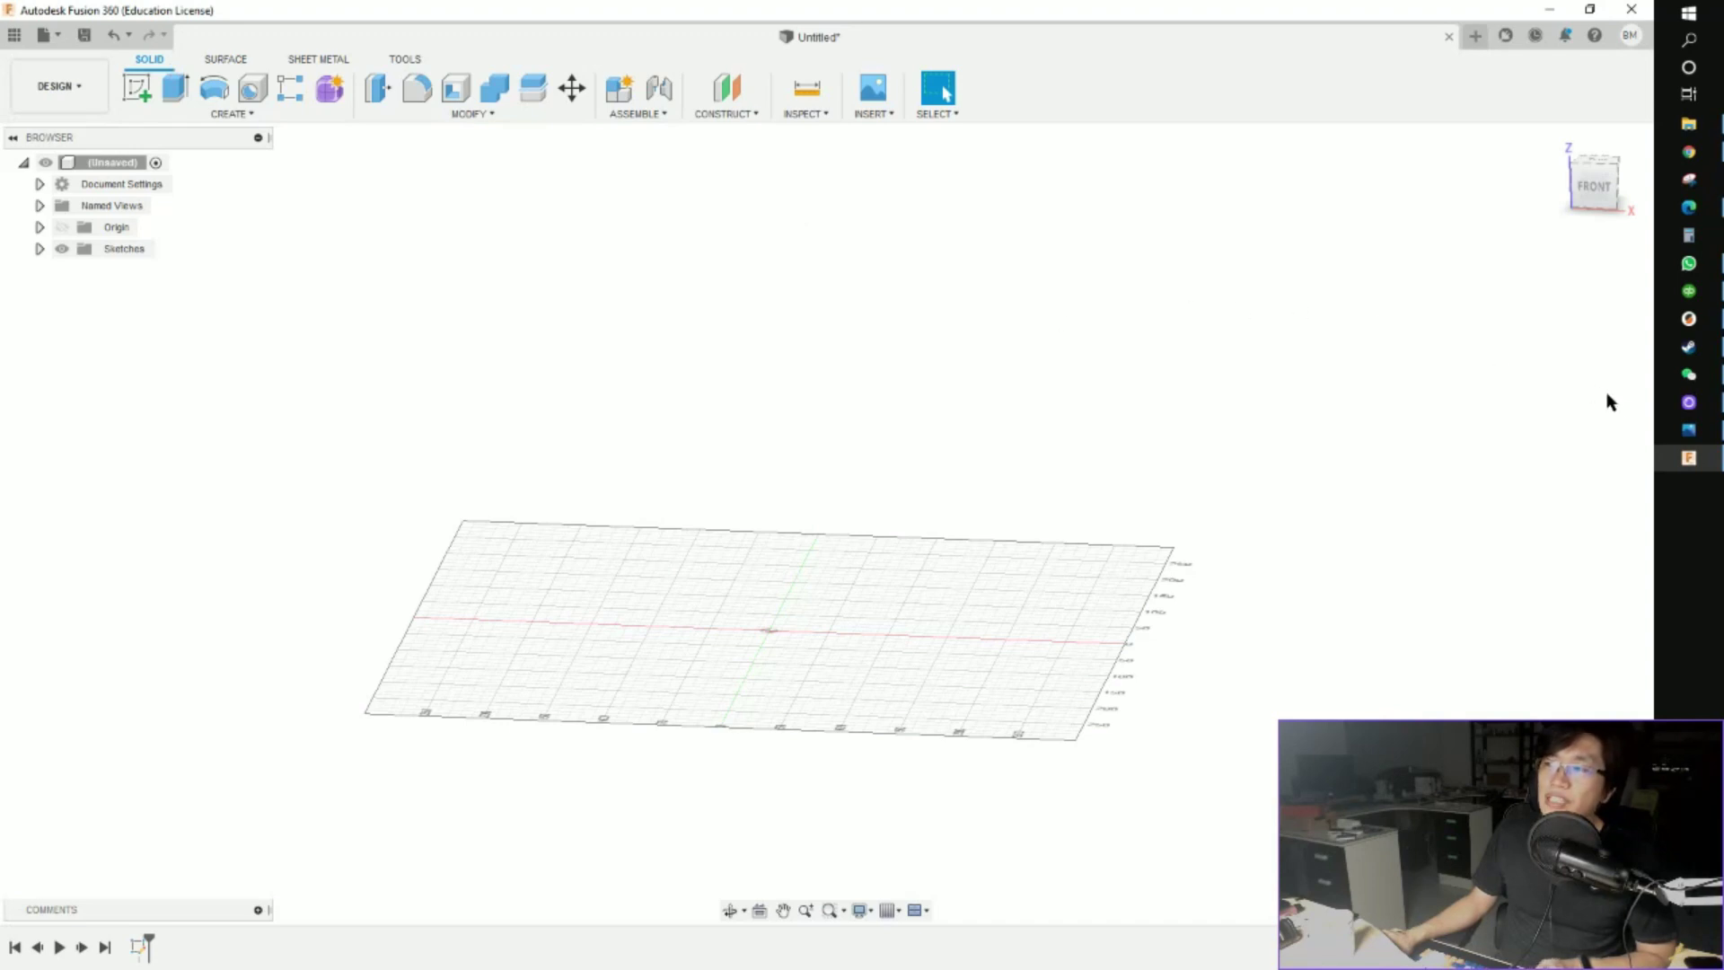
Switch to Photos to examine the Iron Man helmet's front and side views in large.jpg, and return to Fusion 360
{"action": "left_click", "coordinate": [1688, 429]}
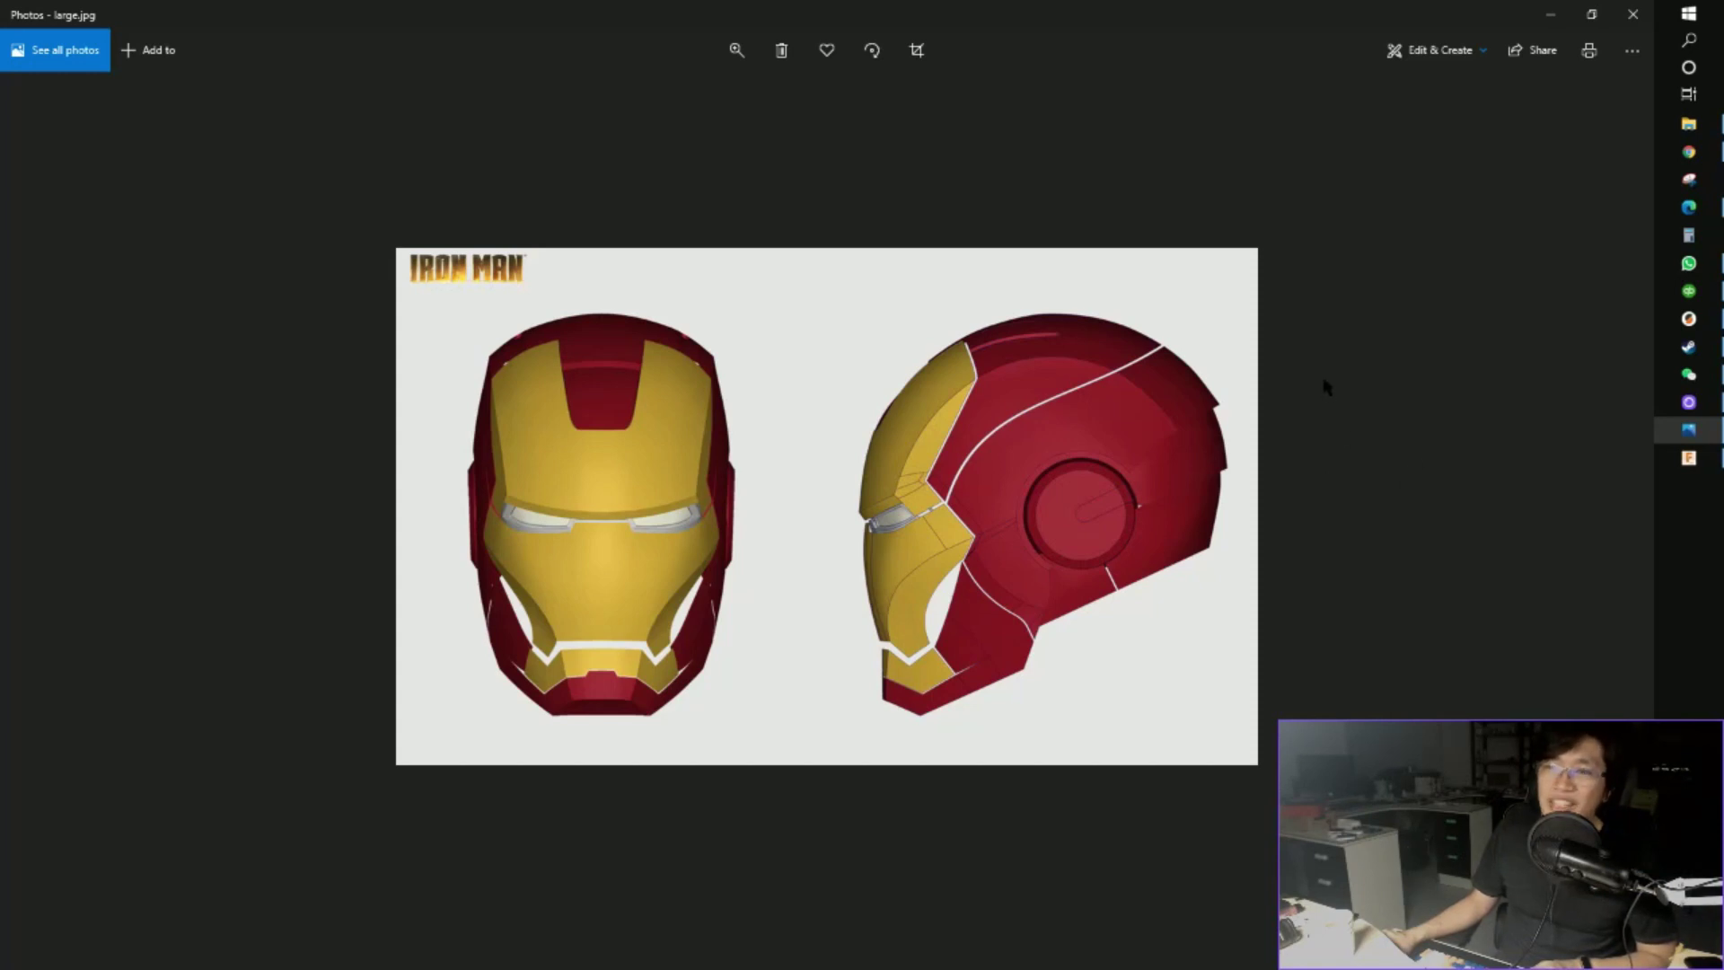
{"action": "left_click", "coordinate": [1550, 15]}
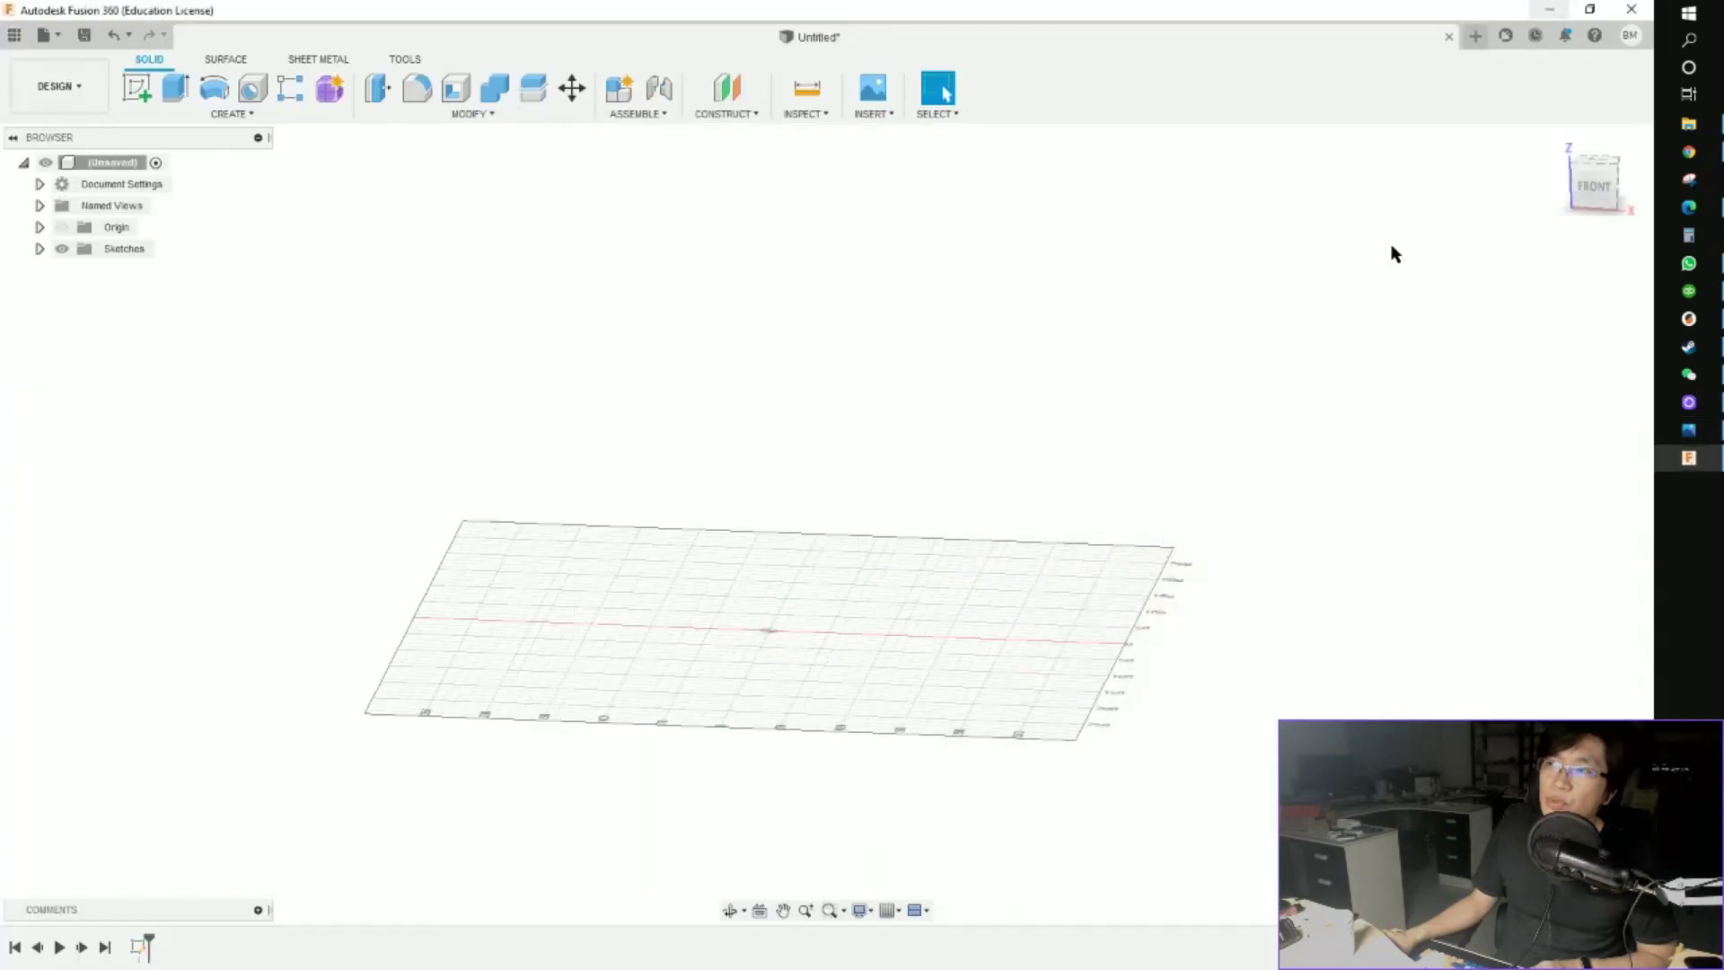
{"action": "left_click", "coordinate": [874, 114]}
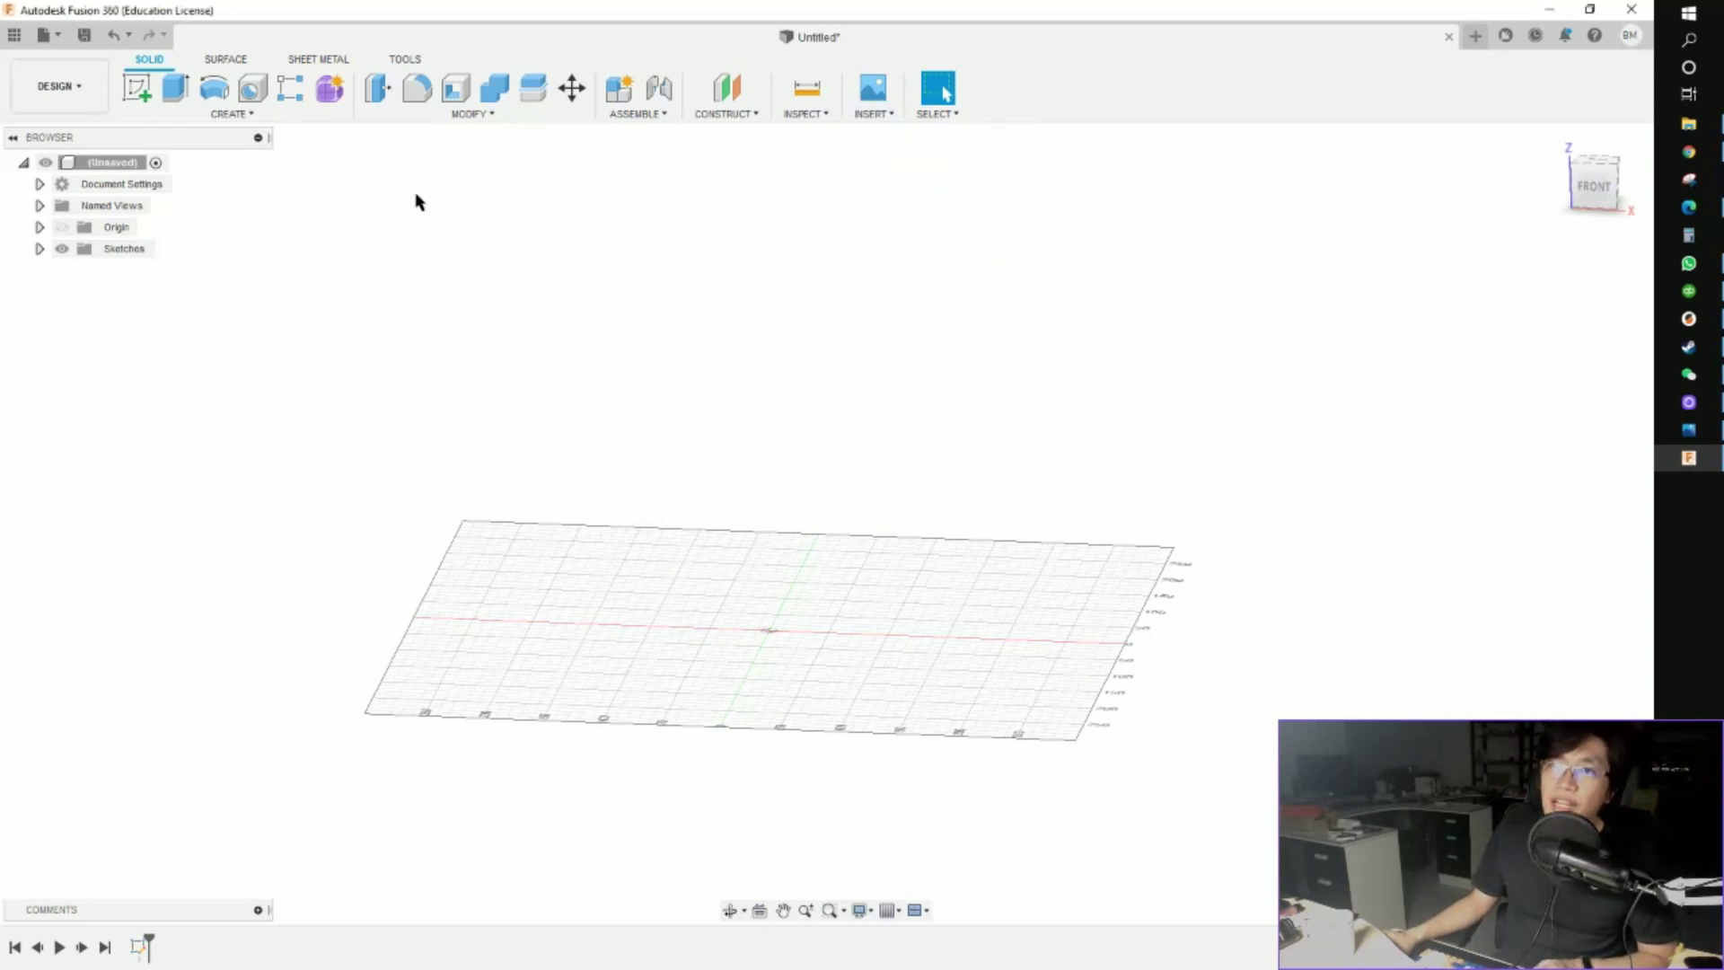
Start a sketch on the front XZ plane and draw a 150 mm horizontal line from the origin in the negative X direction
{"action": "left_click", "coordinate": [133, 87]}
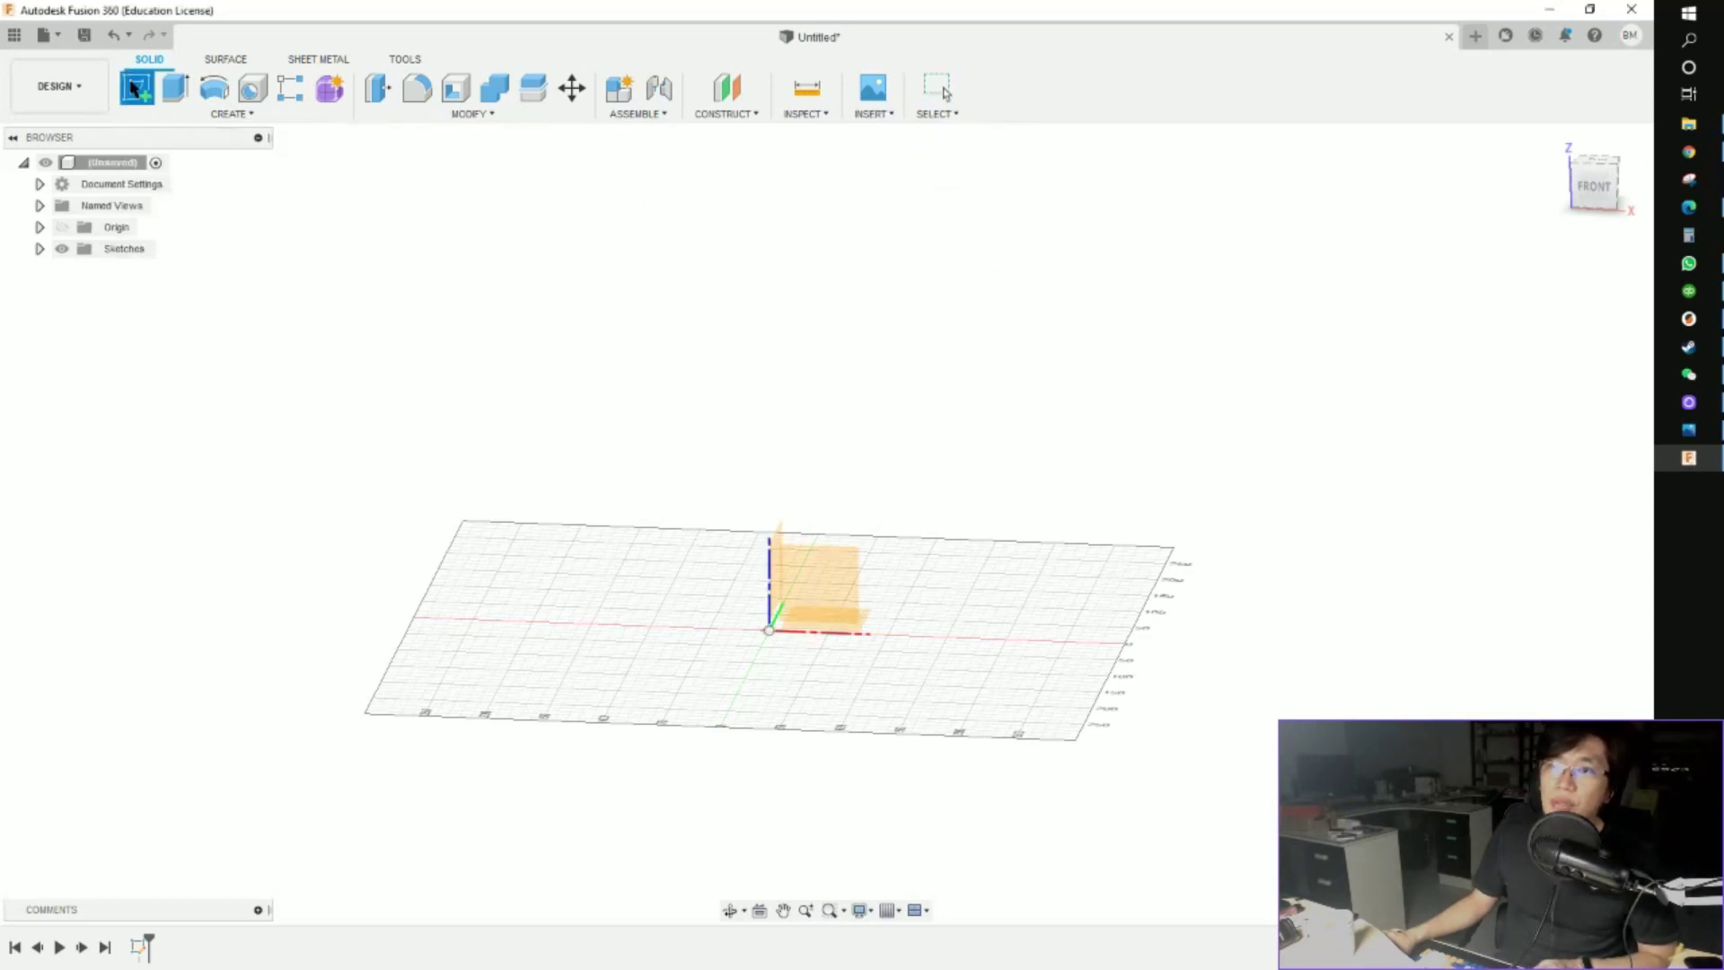
{"action": "left_click", "coordinate": [808, 584]}
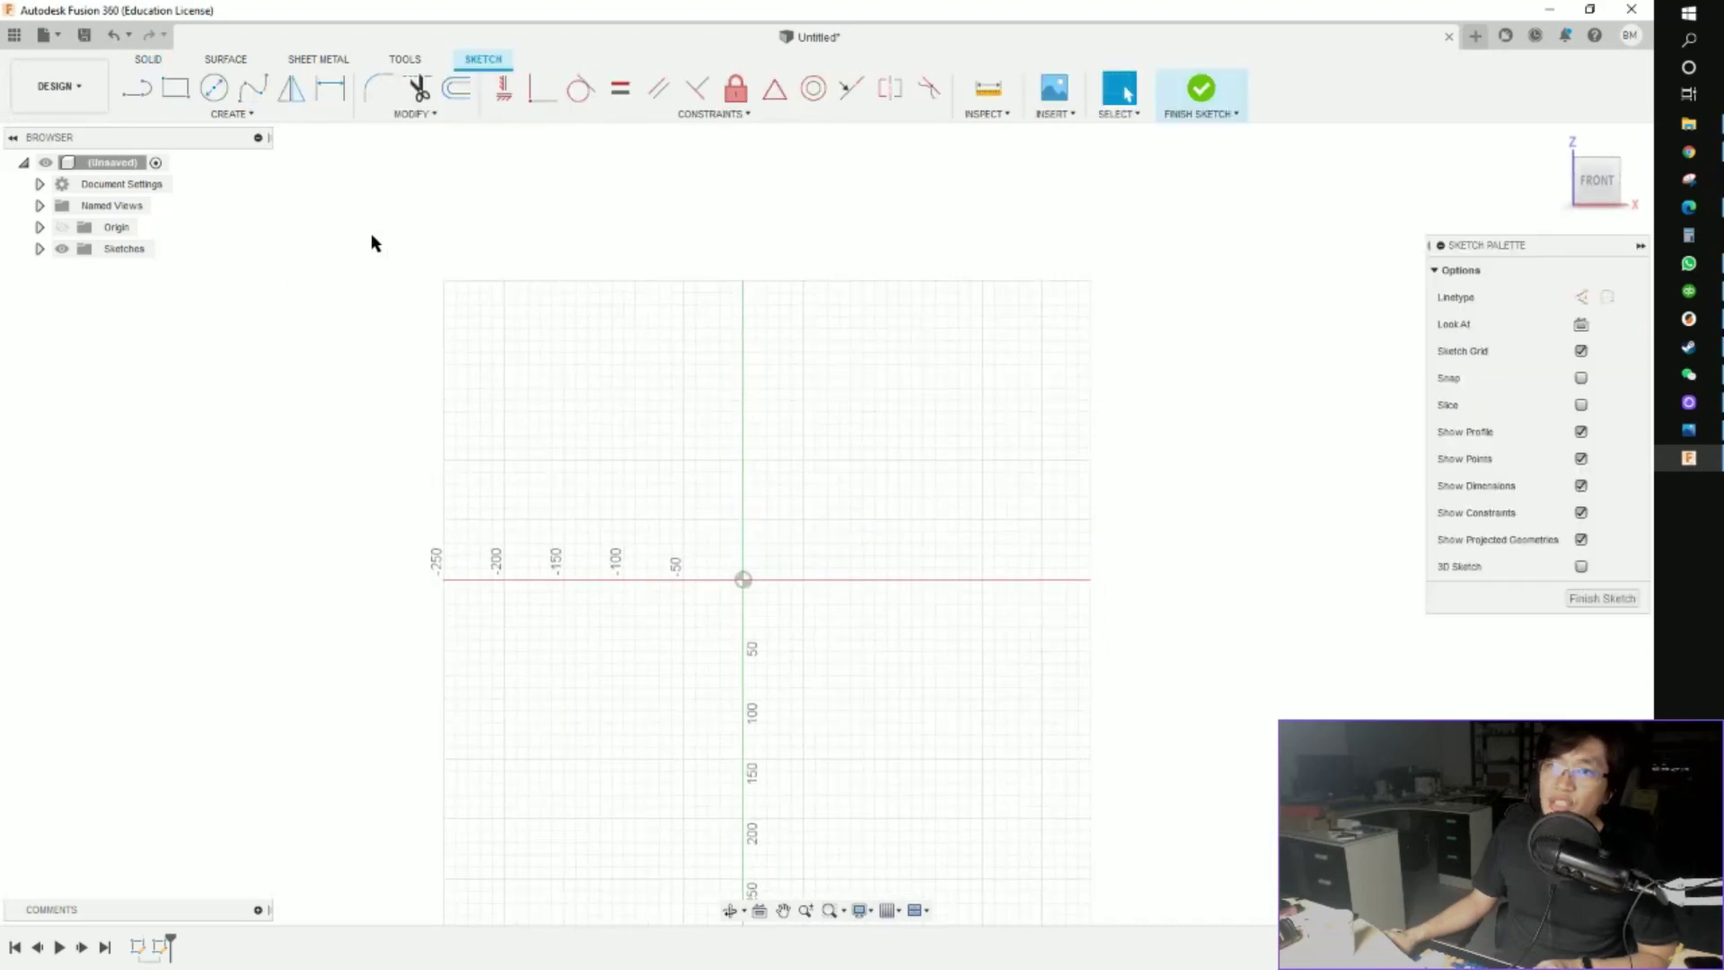
{"action": "left_click", "coordinate": [138, 88]}
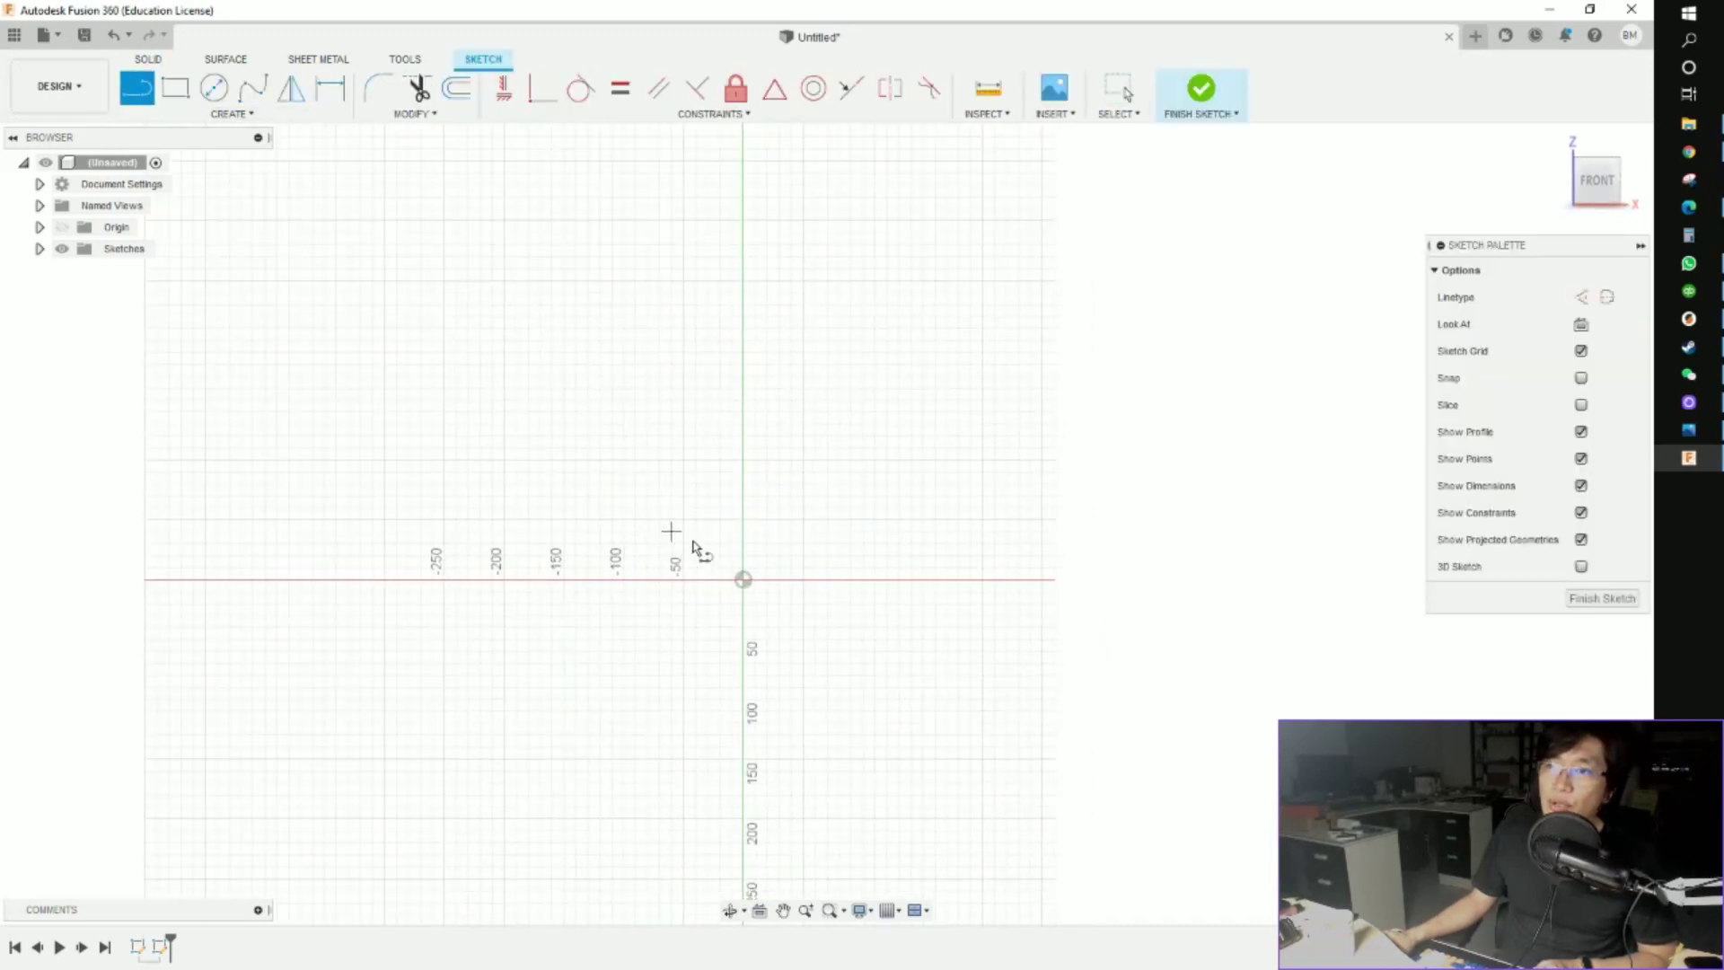
{"action": "left_click", "coordinate": [742, 580]}
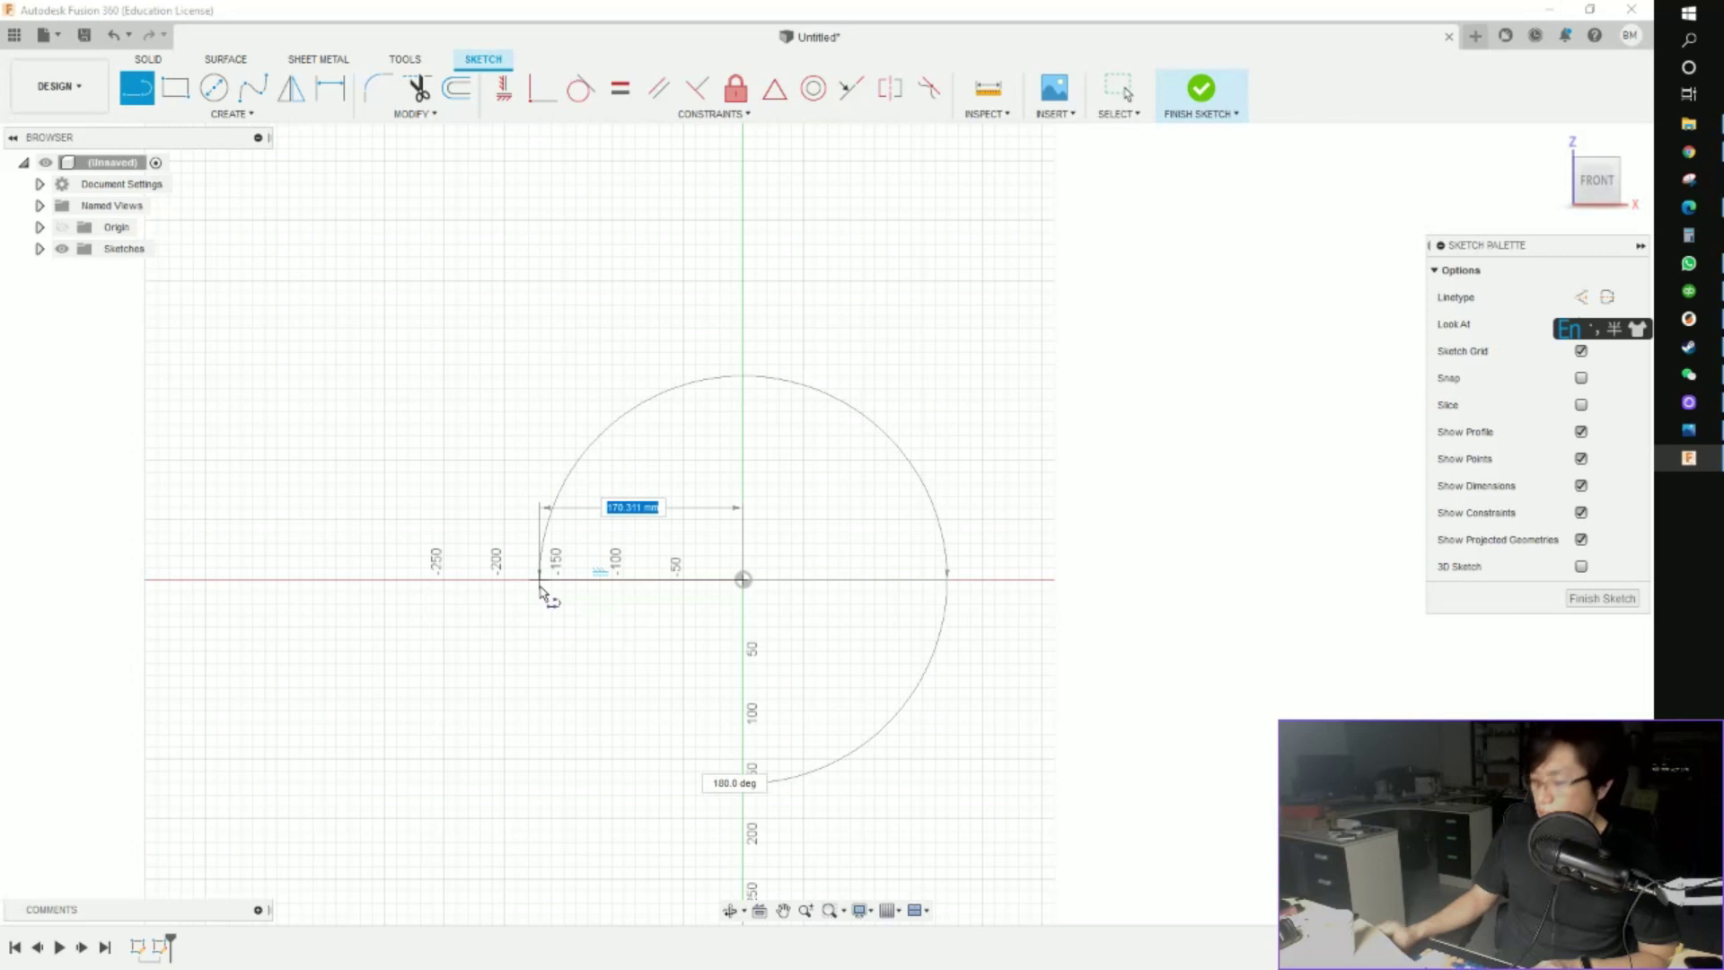
{"action": "type", "text": "150"}
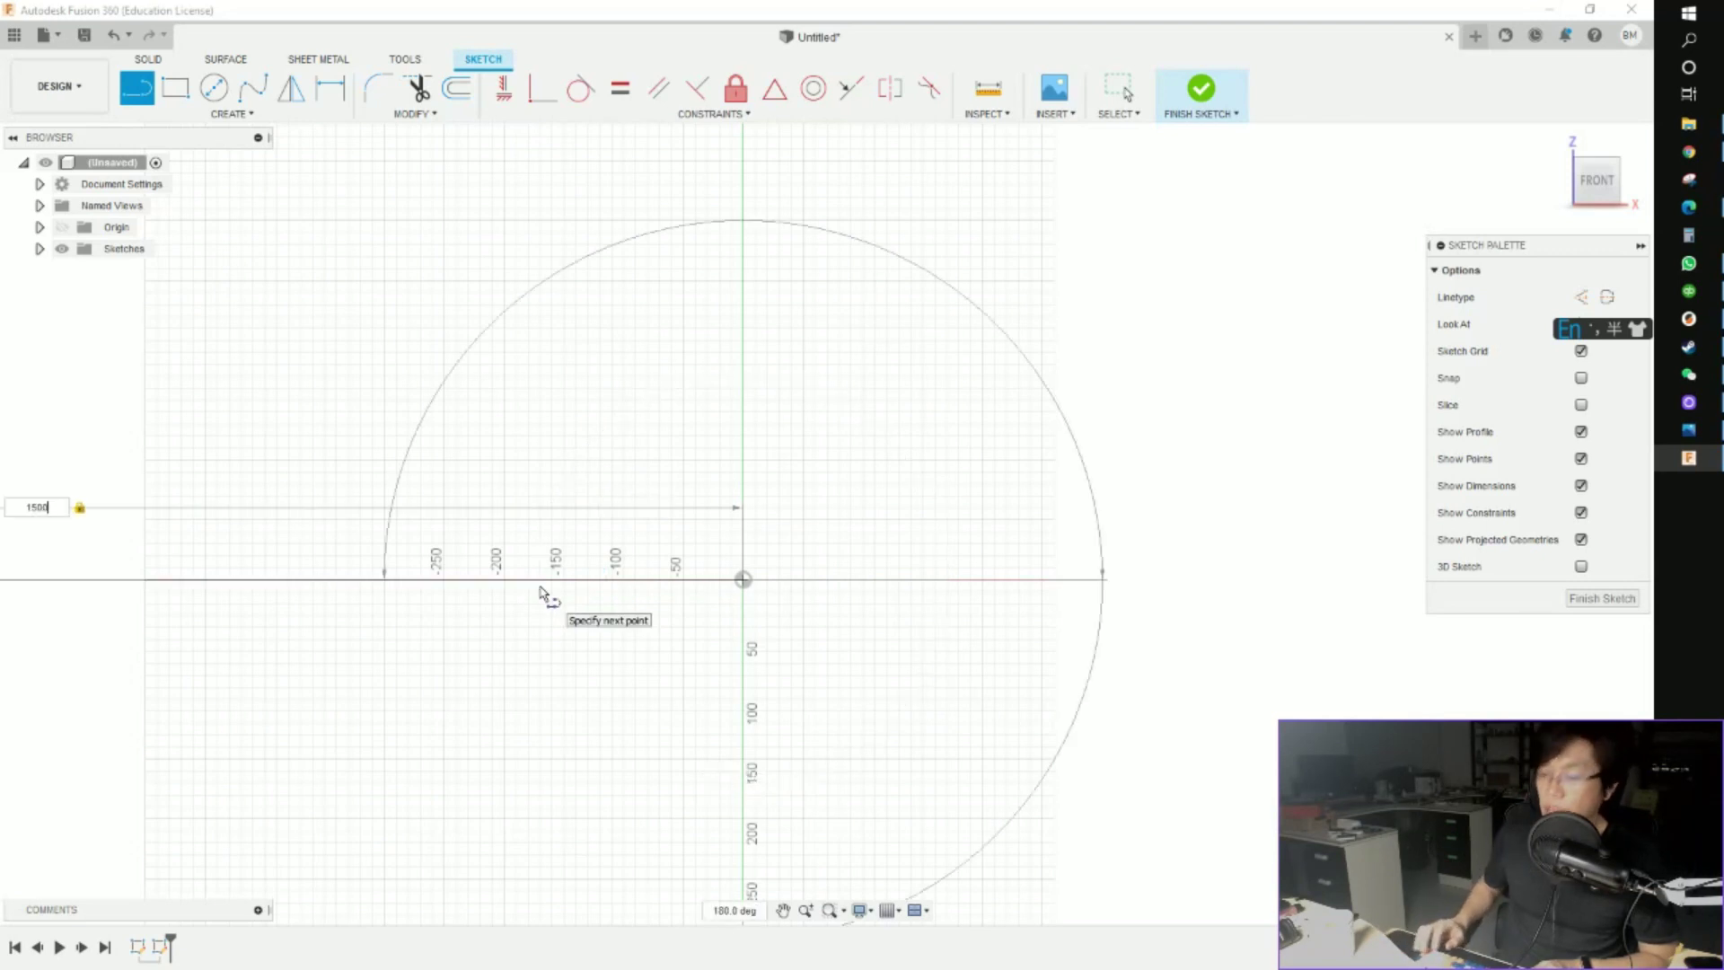
{"action": "key", "text": "Return"}
{"action": "key", "text": "Escape"}
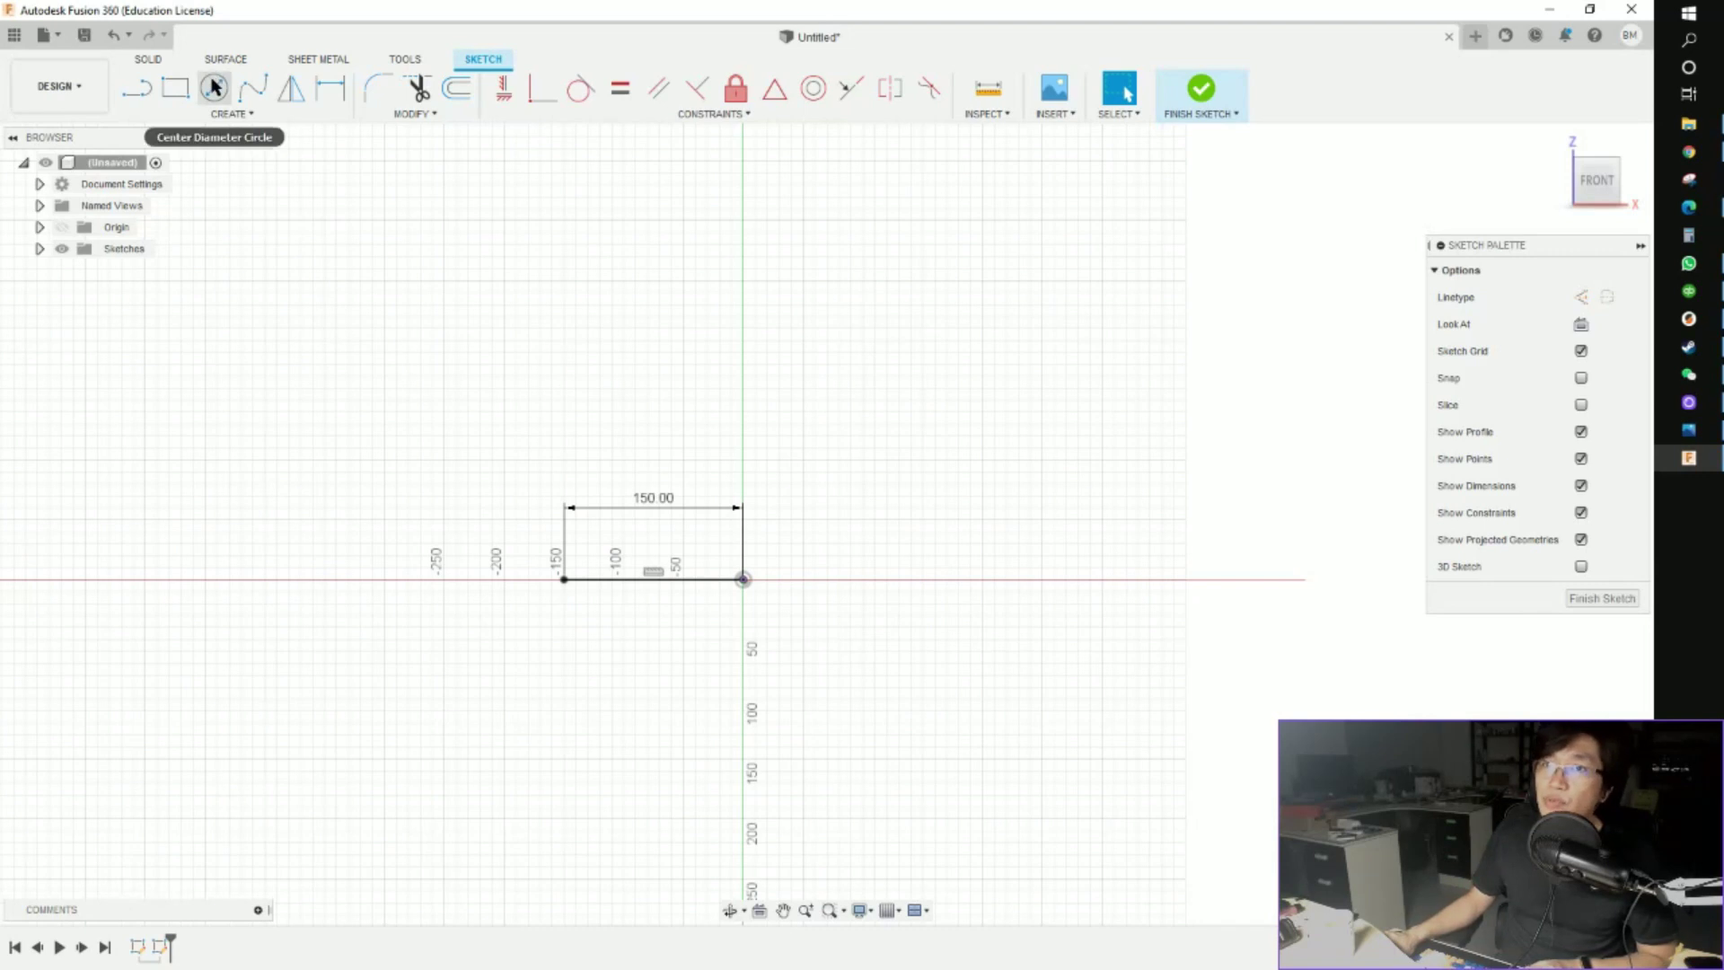
Draw a second 150 mm horizontal line from the origin in the positive X direction
{"action": "left_click", "coordinate": [142, 91]}
{"action": "left_click", "coordinate": [743, 580]}
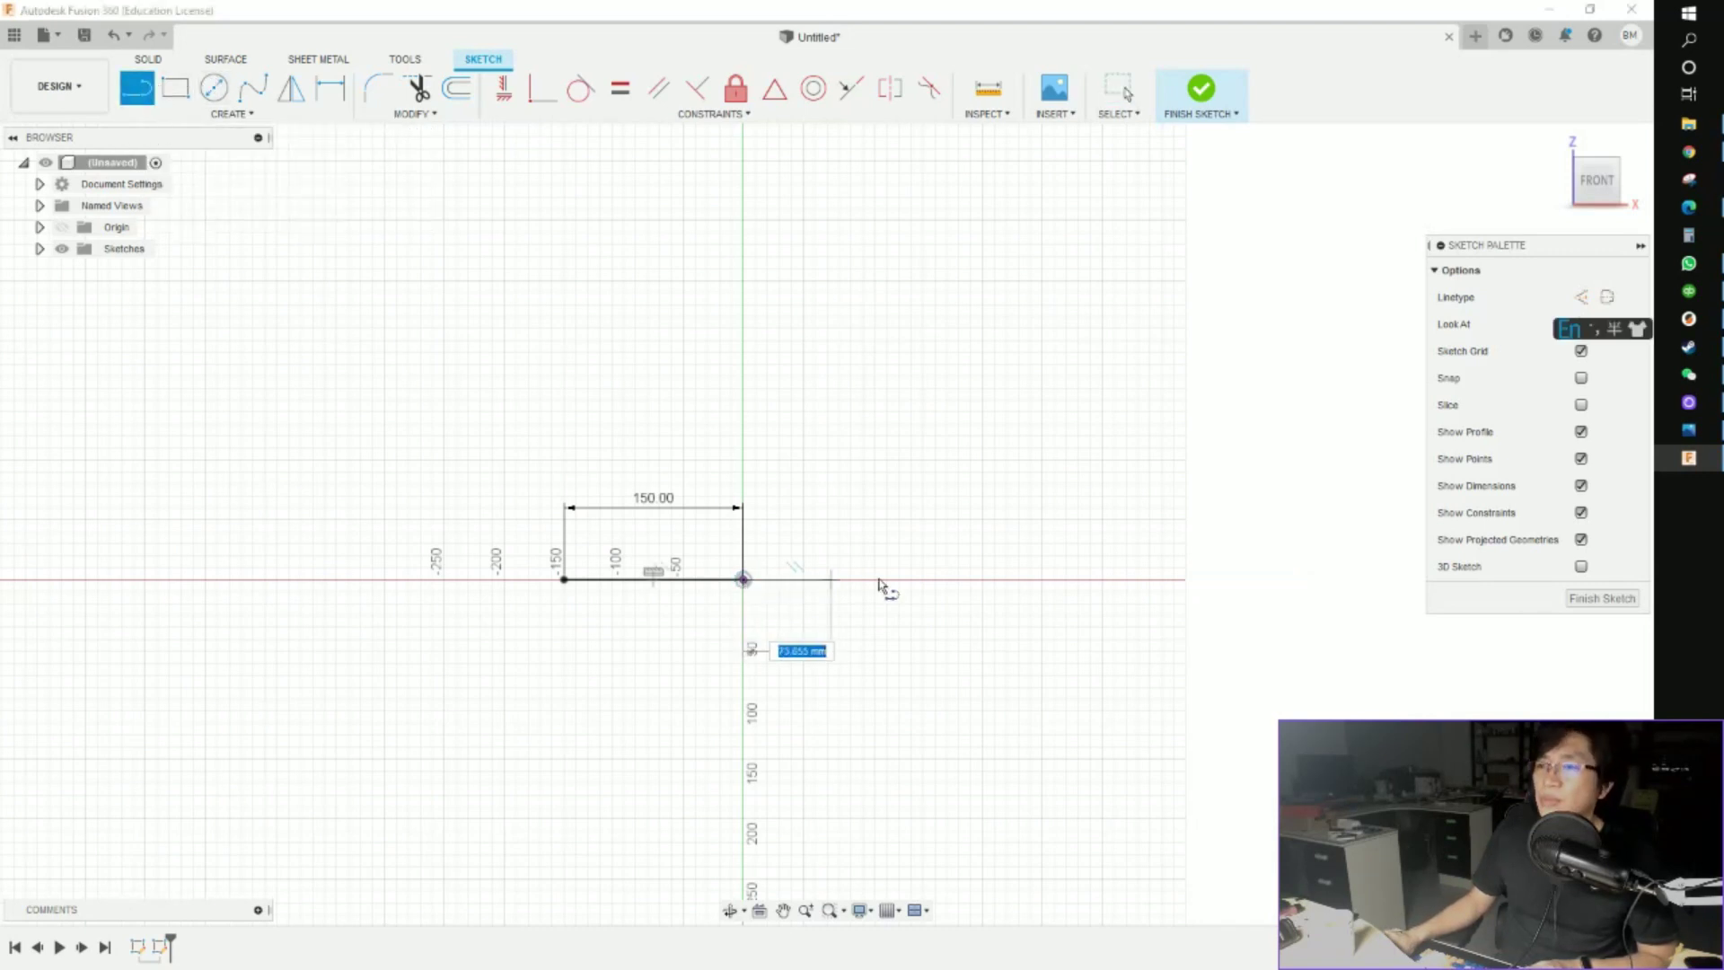
{"action": "type", "text": "150"}
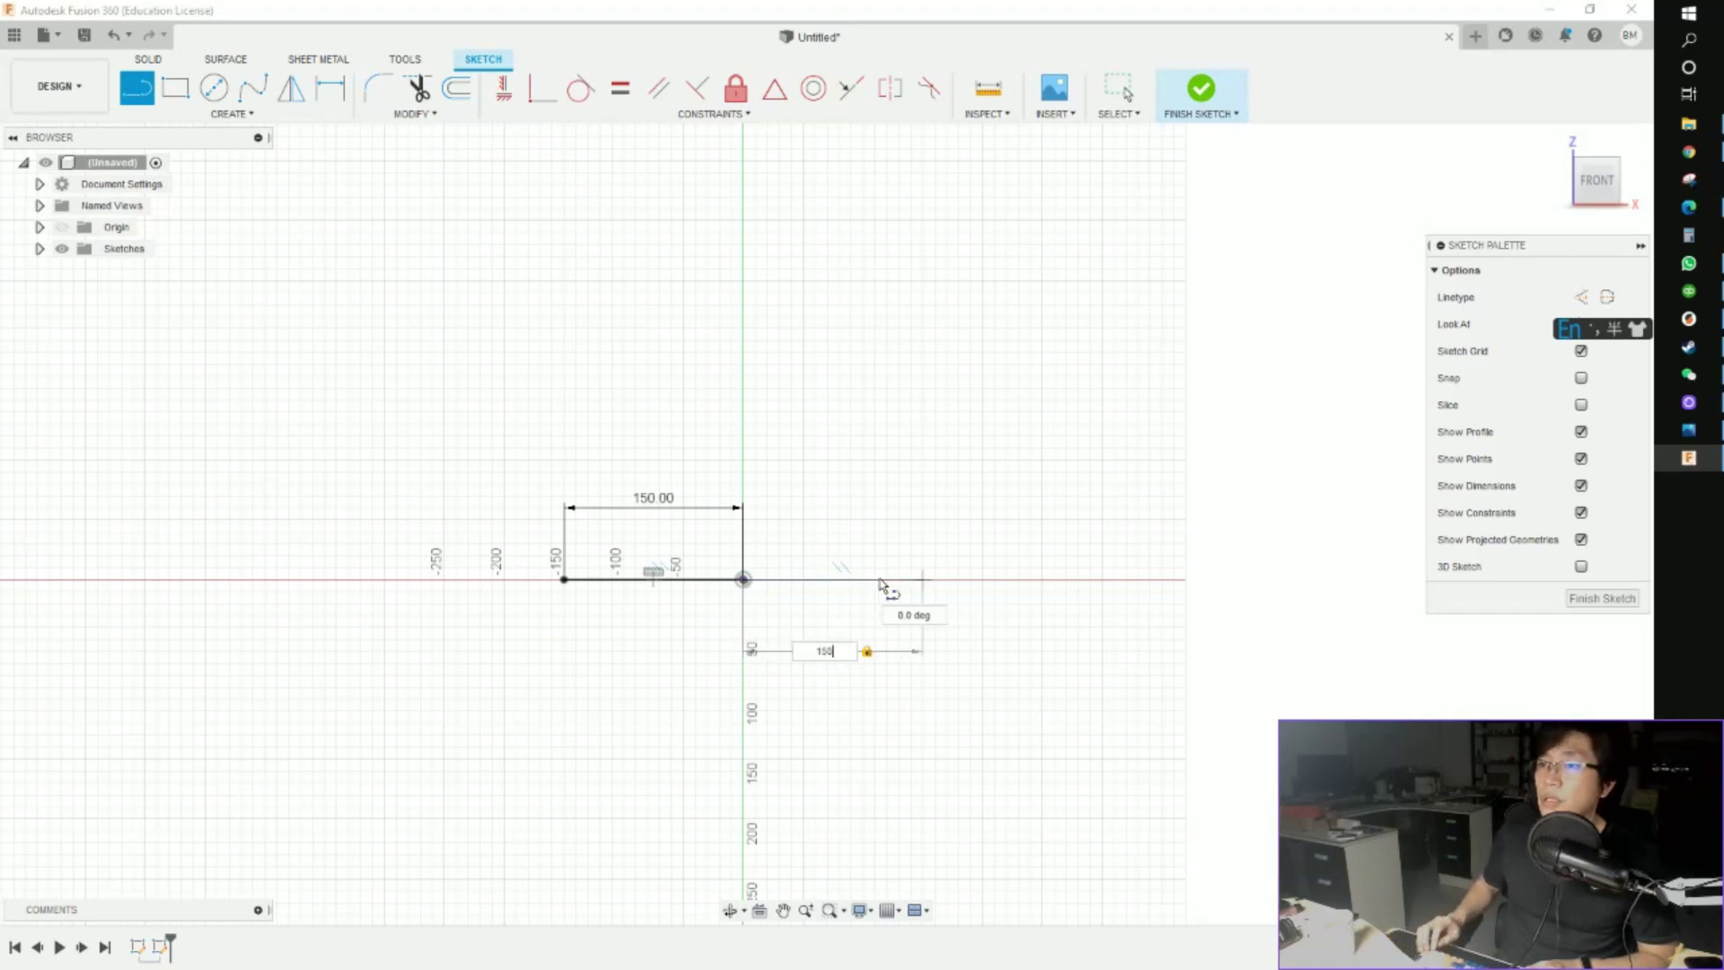
{"action": "key", "text": "Return"}
{"action": "key", "text": "Escape"}
Convert both horizontal lines to construction lines and finish the sketch
{"action": "left_click_drag", "start_coordinate": [501, 416], "coordinate": [1136, 684]}
{"action": "left_click", "coordinate": [961, 495]}
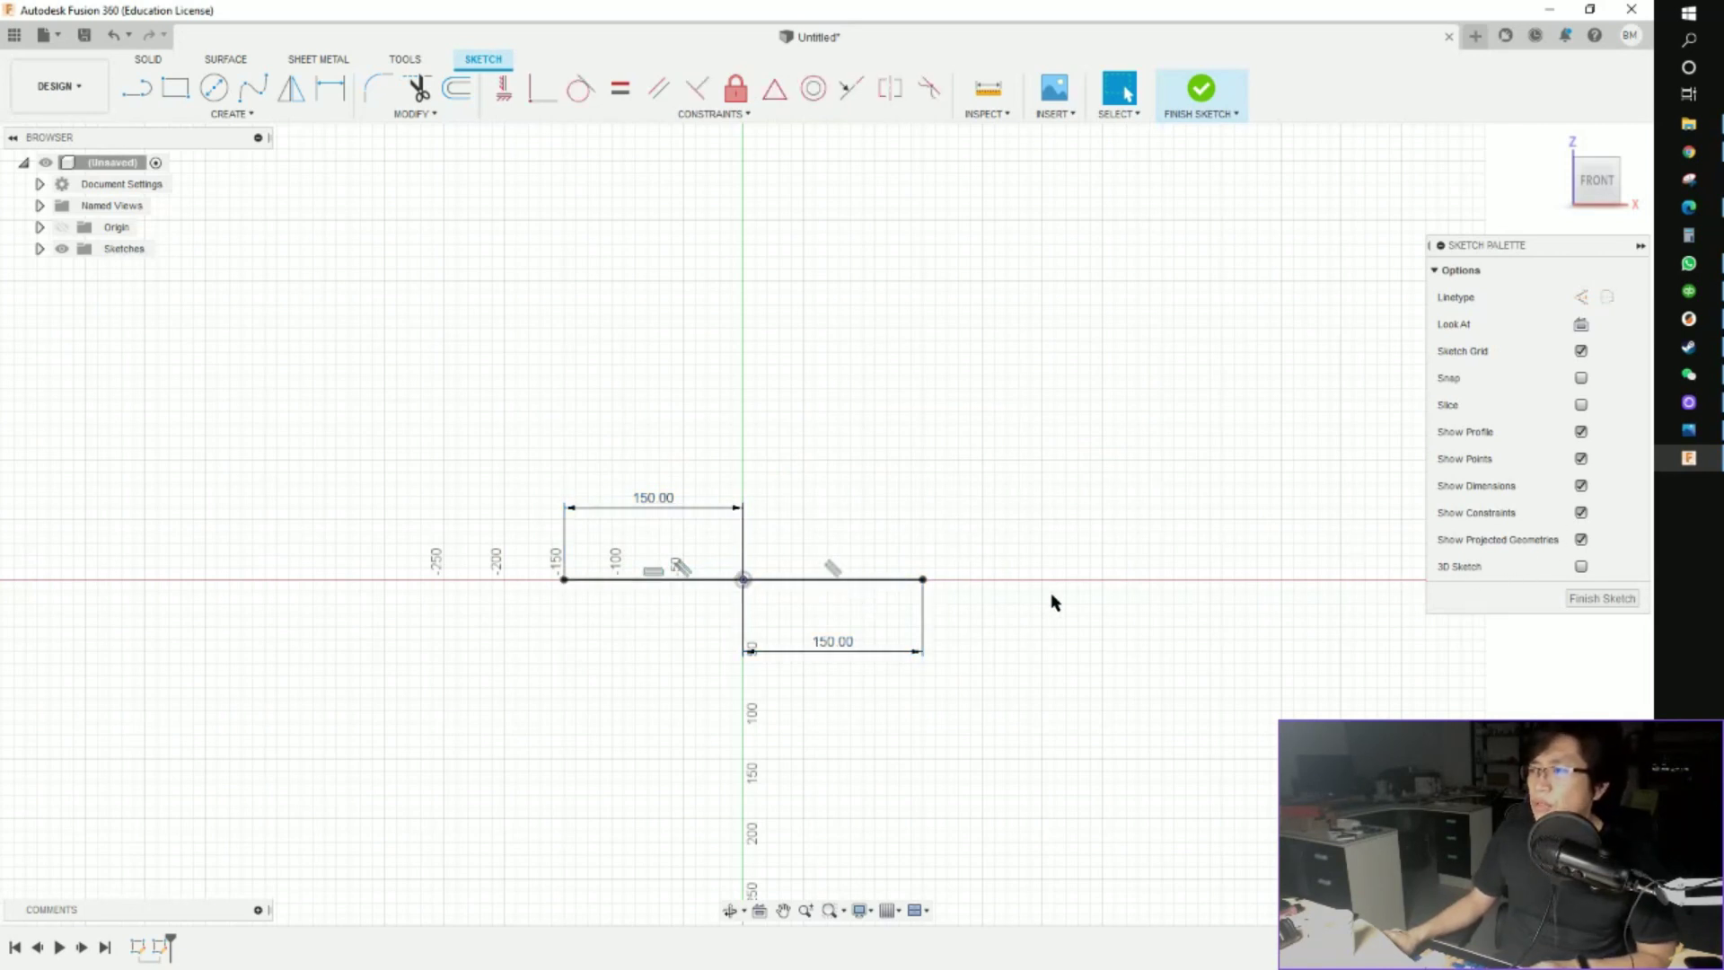
{"action": "left_click", "coordinate": [648, 578]}
{"action": "key", "text": "x"}
{"action": "left_click", "coordinate": [795, 579]}
{"action": "key", "text": "x"}
{"action": "left_click", "coordinate": [1624, 600]}
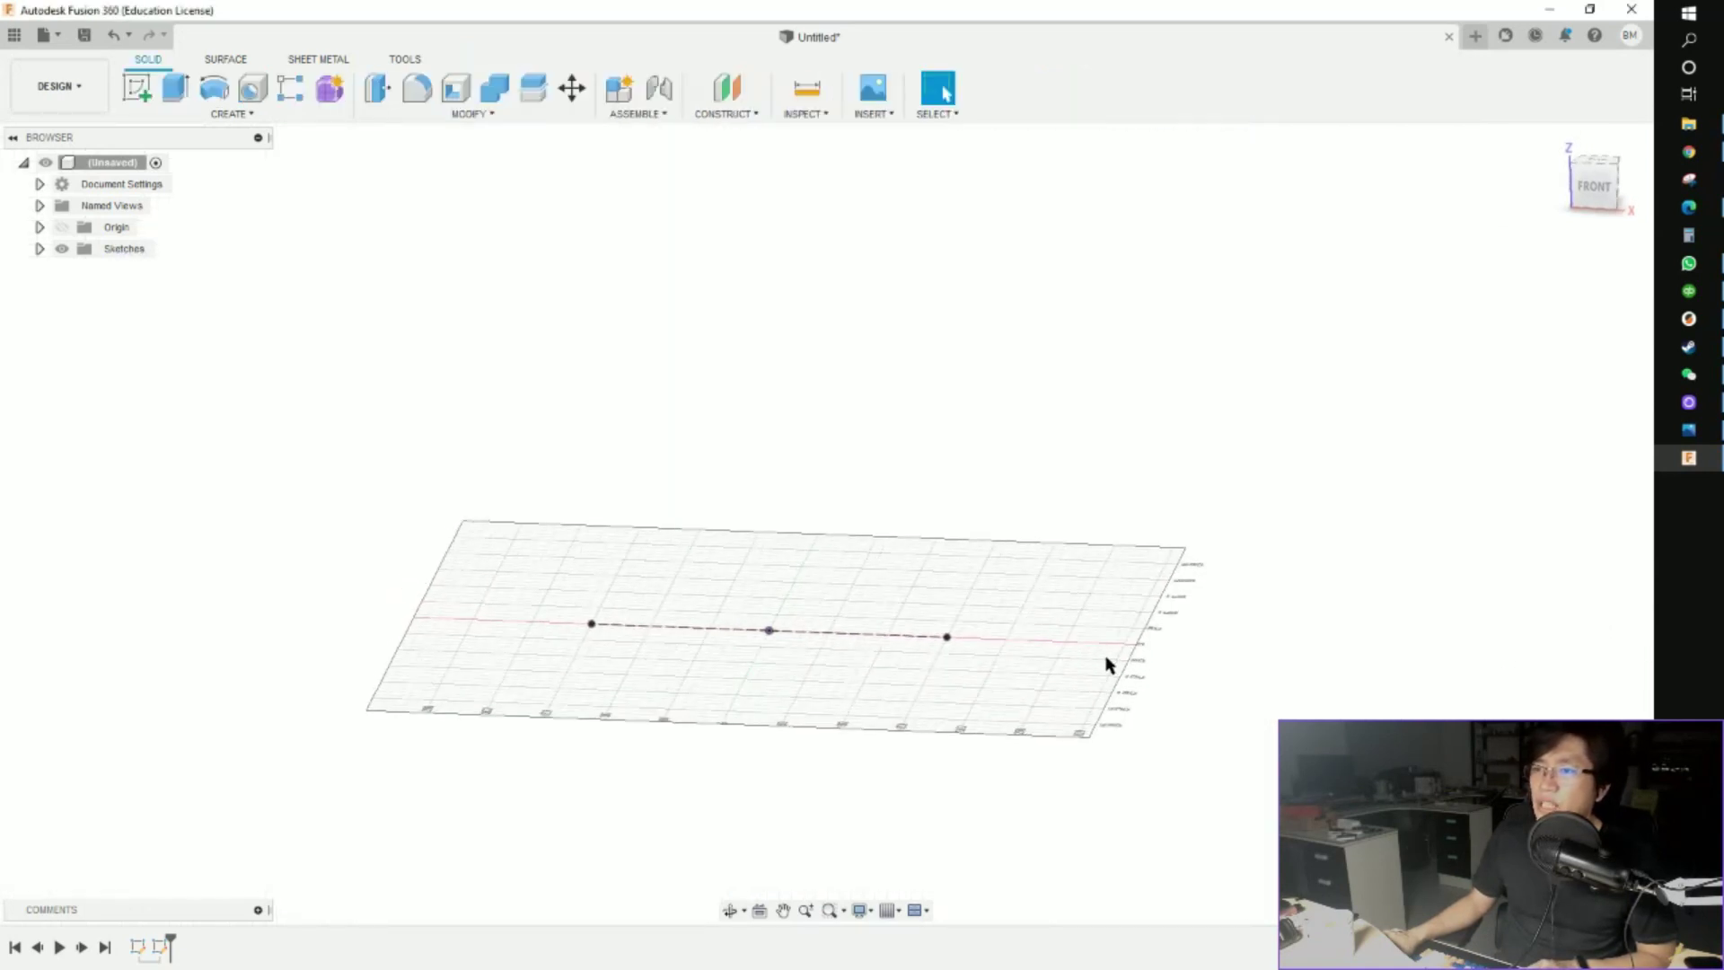
Insert the local image large.jpg from the Desktop as a canvas on the front XZ plane
{"action": "left_click", "coordinate": [871, 111]}
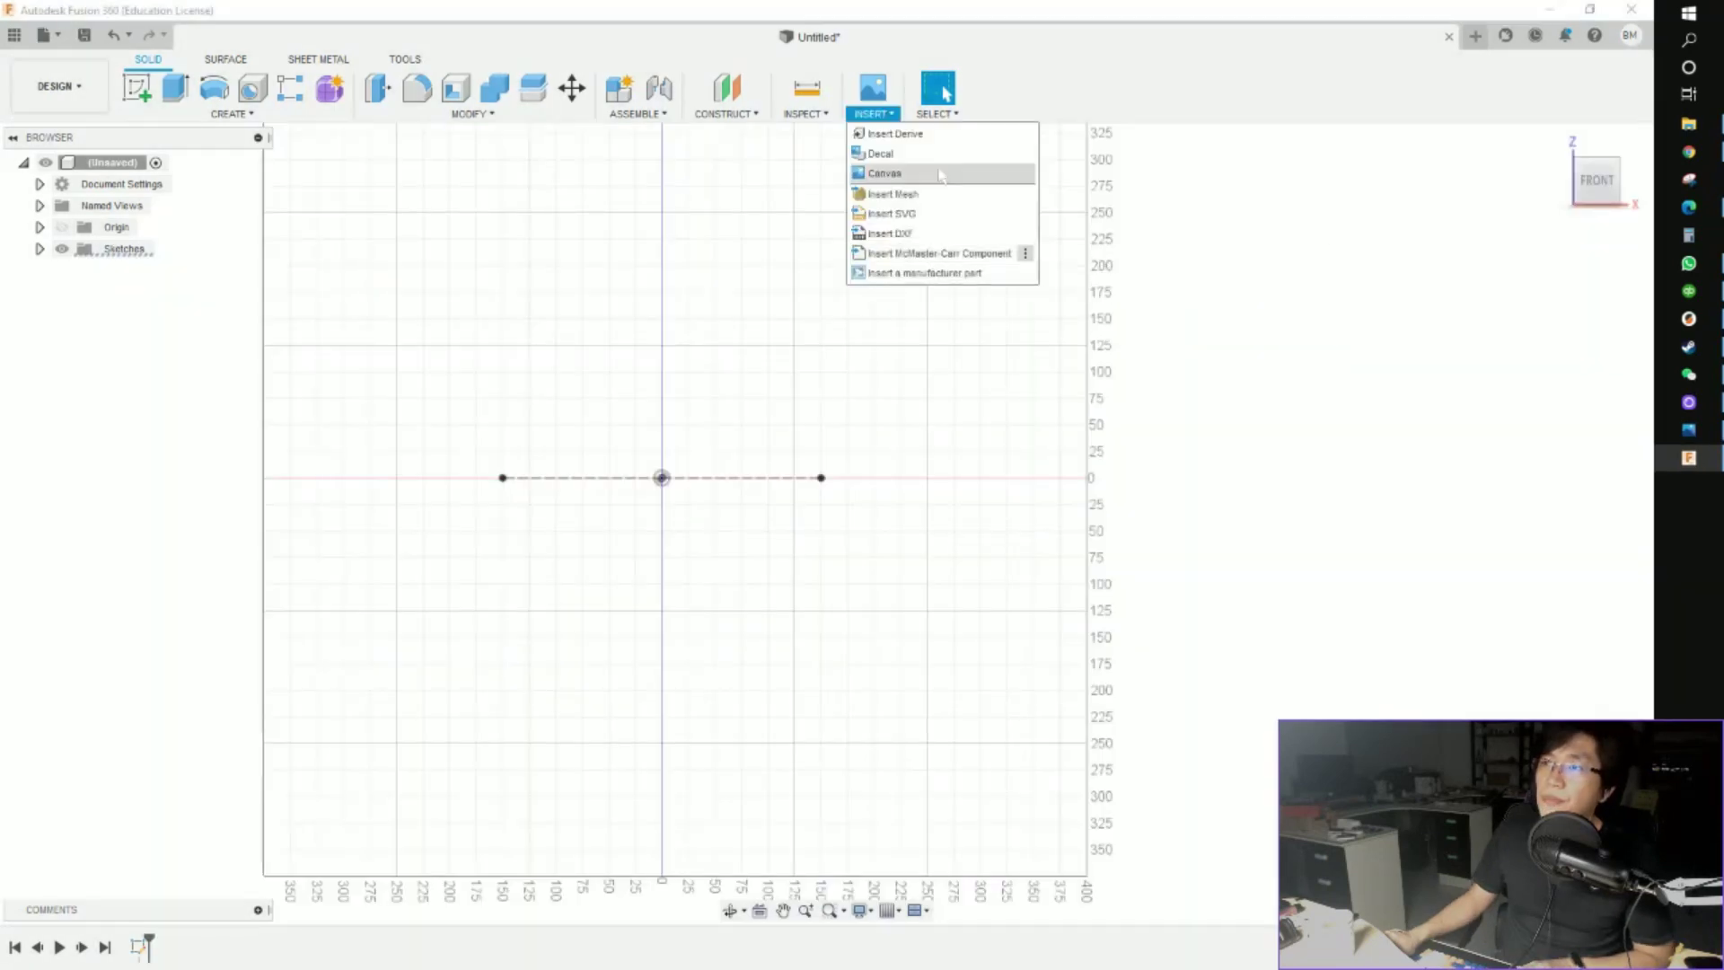
{"action": "left_click", "coordinate": [940, 175]}
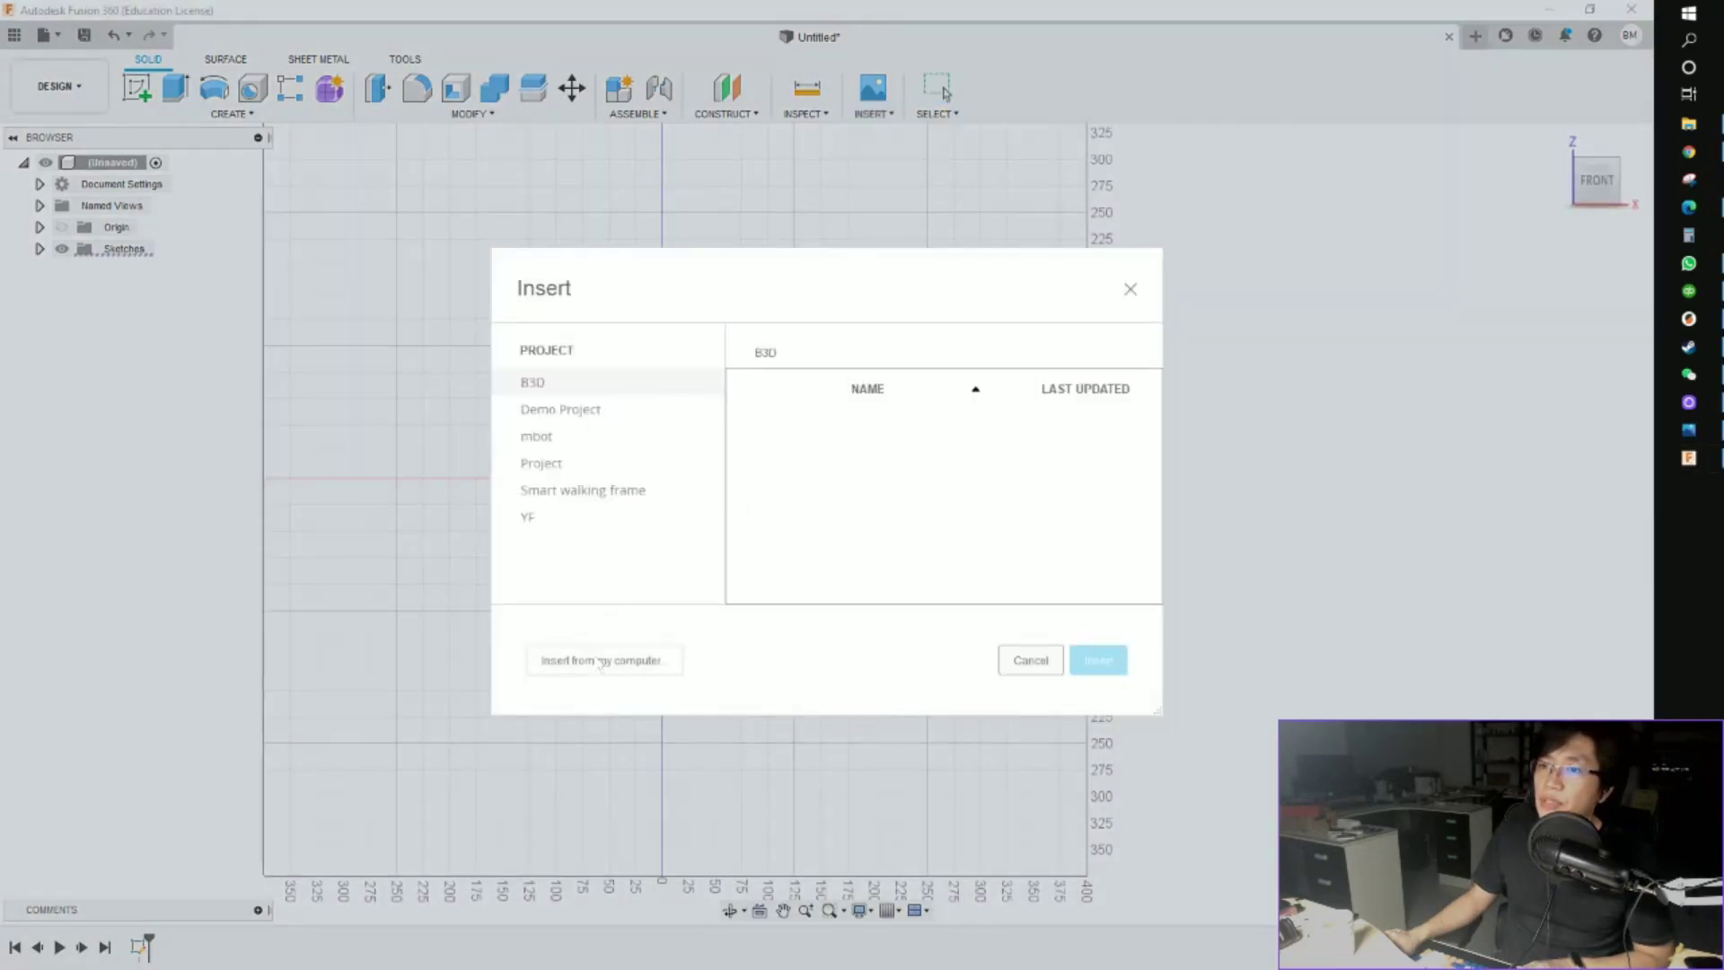
{"action": "left_click", "coordinate": [603, 658]}
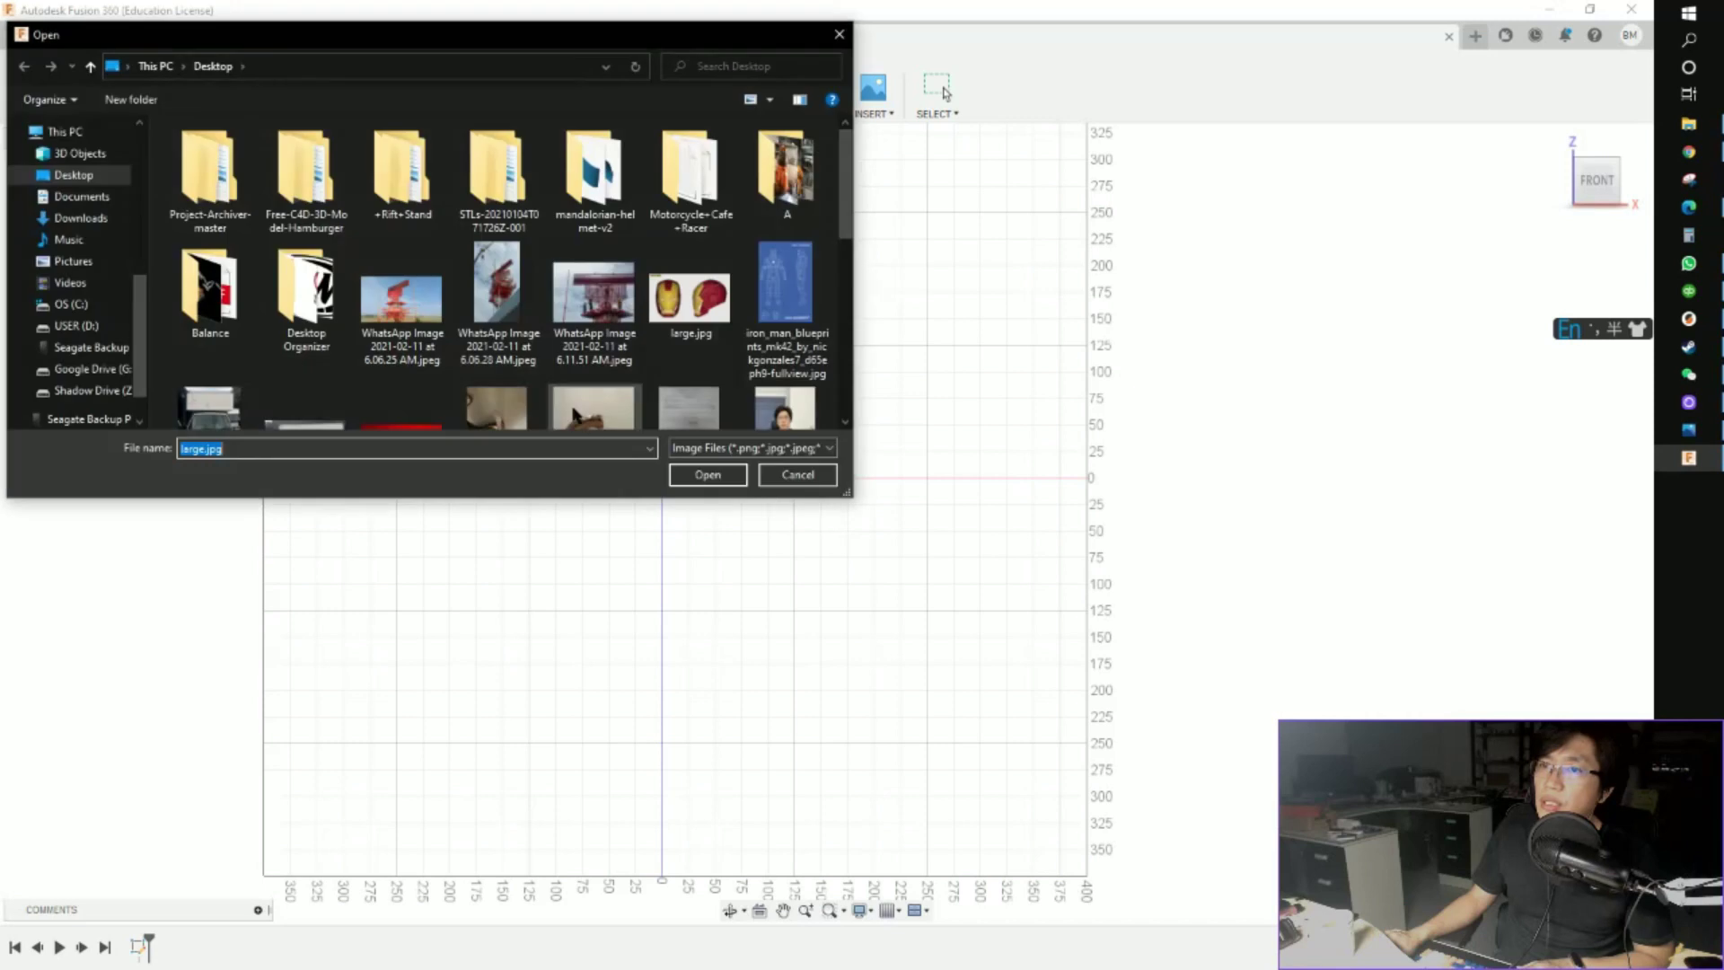
{"action": "double_click", "coordinate": [716, 314]}
{"action": "left_click", "coordinate": [744, 421]}
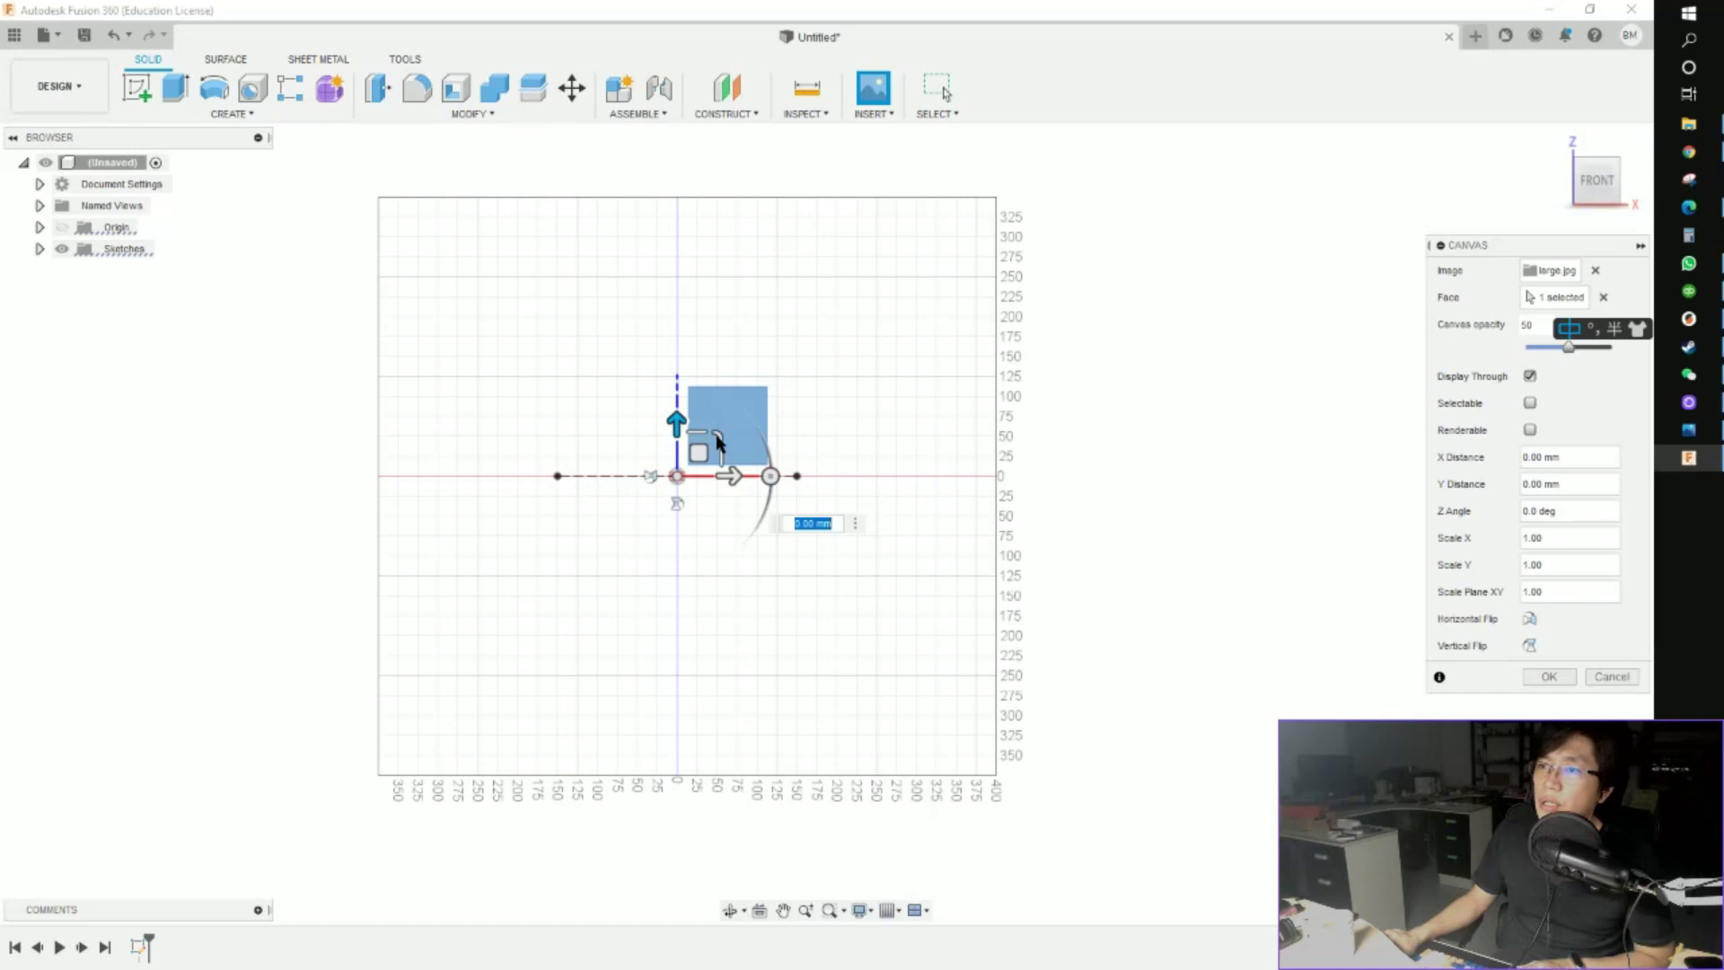
Scale and shift the canvas until the front-view helmet is centred on the origin and spans the construction lines, and accept it
{"action": "left_click_drag", "start_coordinate": [719, 434], "coordinate": [783, 401]}
{"action": "left_click_drag", "start_coordinate": [702, 453], "coordinate": [500, 442]}
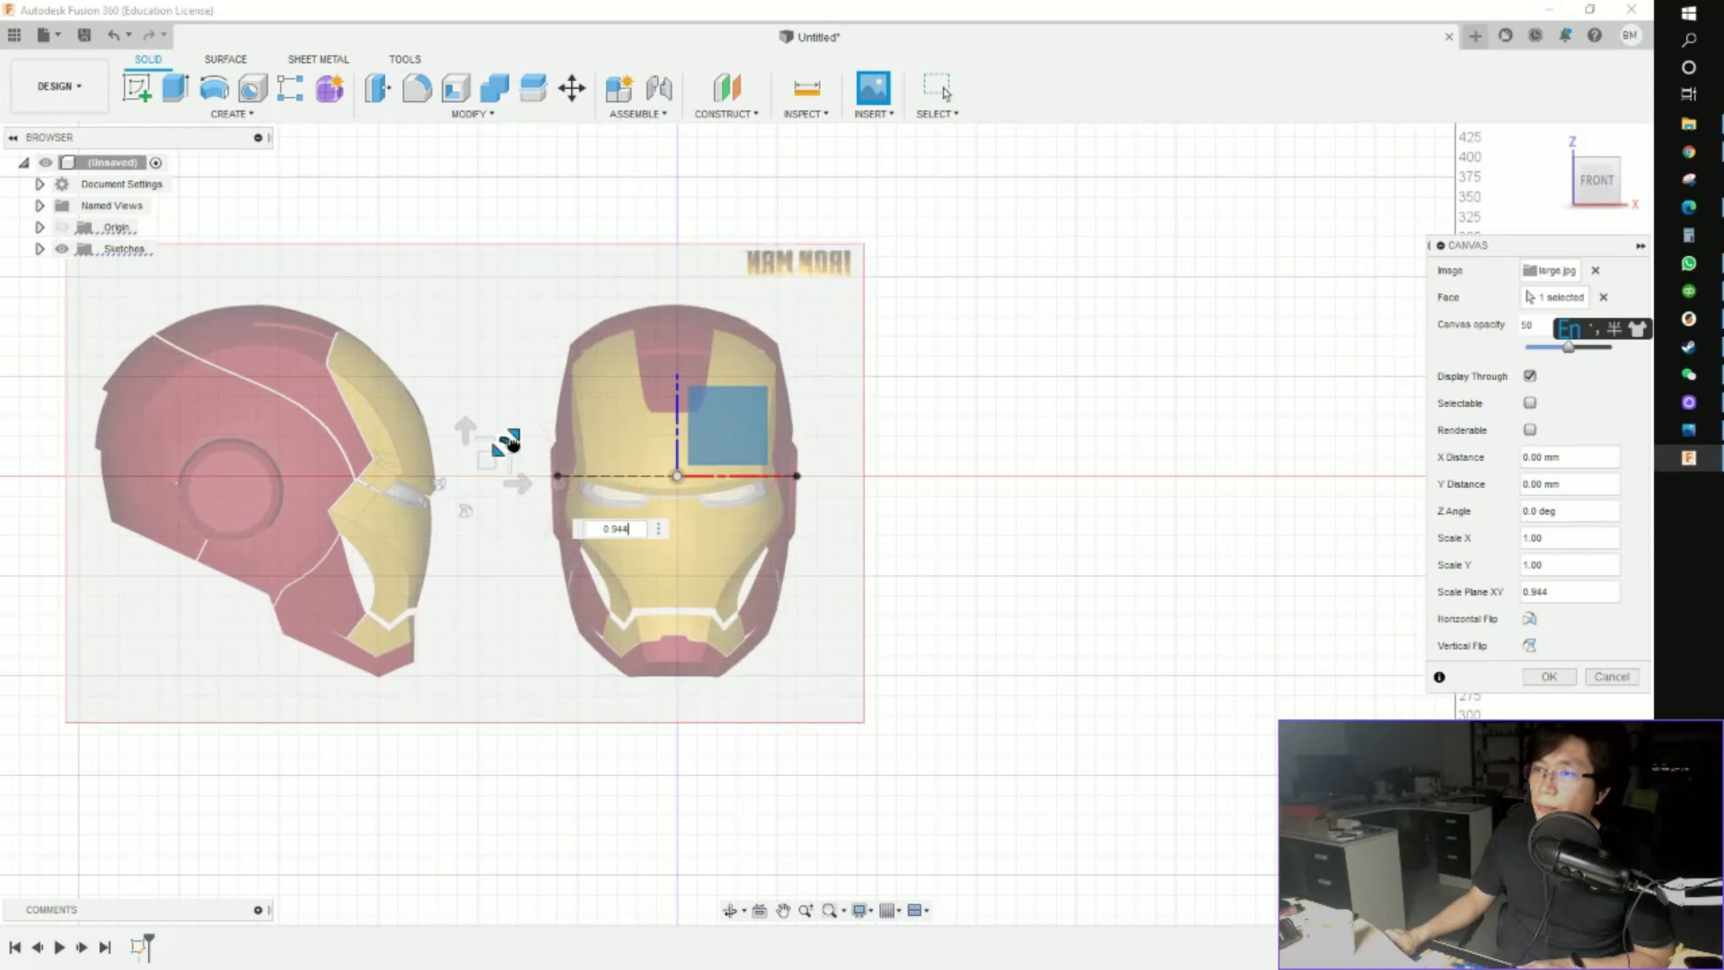
{"action": "scroll", "coordinate": [660, 496], "scroll_direction": "up", "scroll_amount": 2}
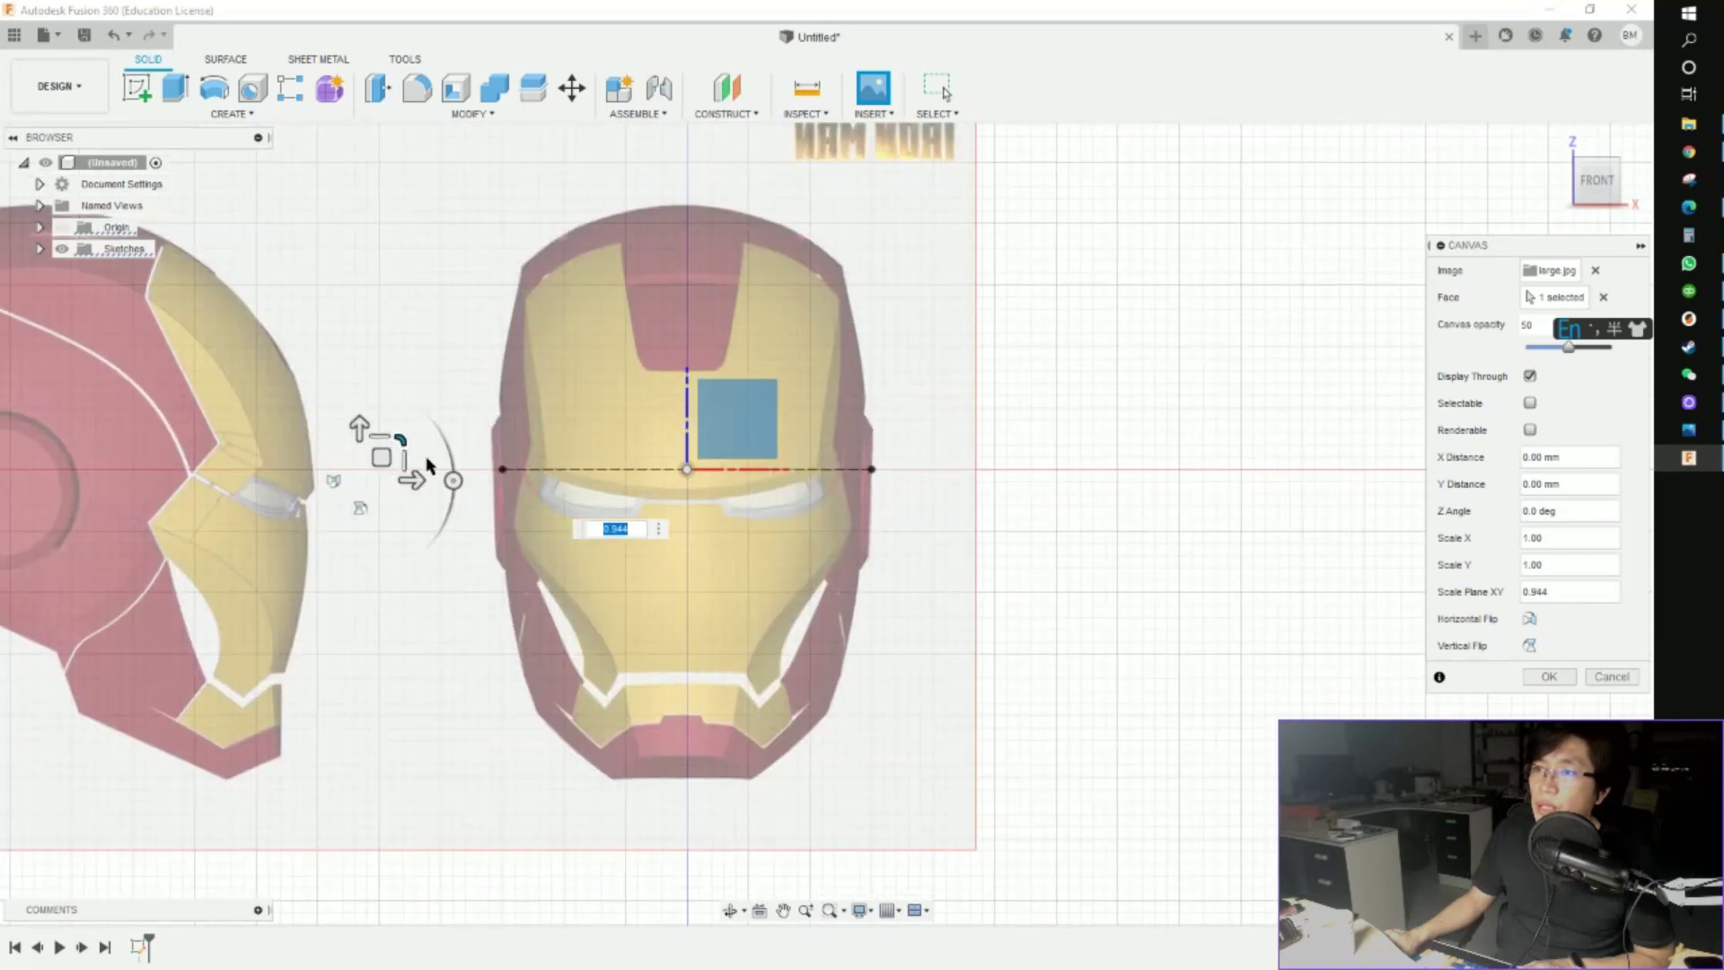
{"action": "left_click_drag", "start_coordinate": [410, 478], "coordinate": [399, 440]}
{"action": "scroll", "coordinate": [424, 476], "scroll_direction": "up", "scroll_amount": 2}
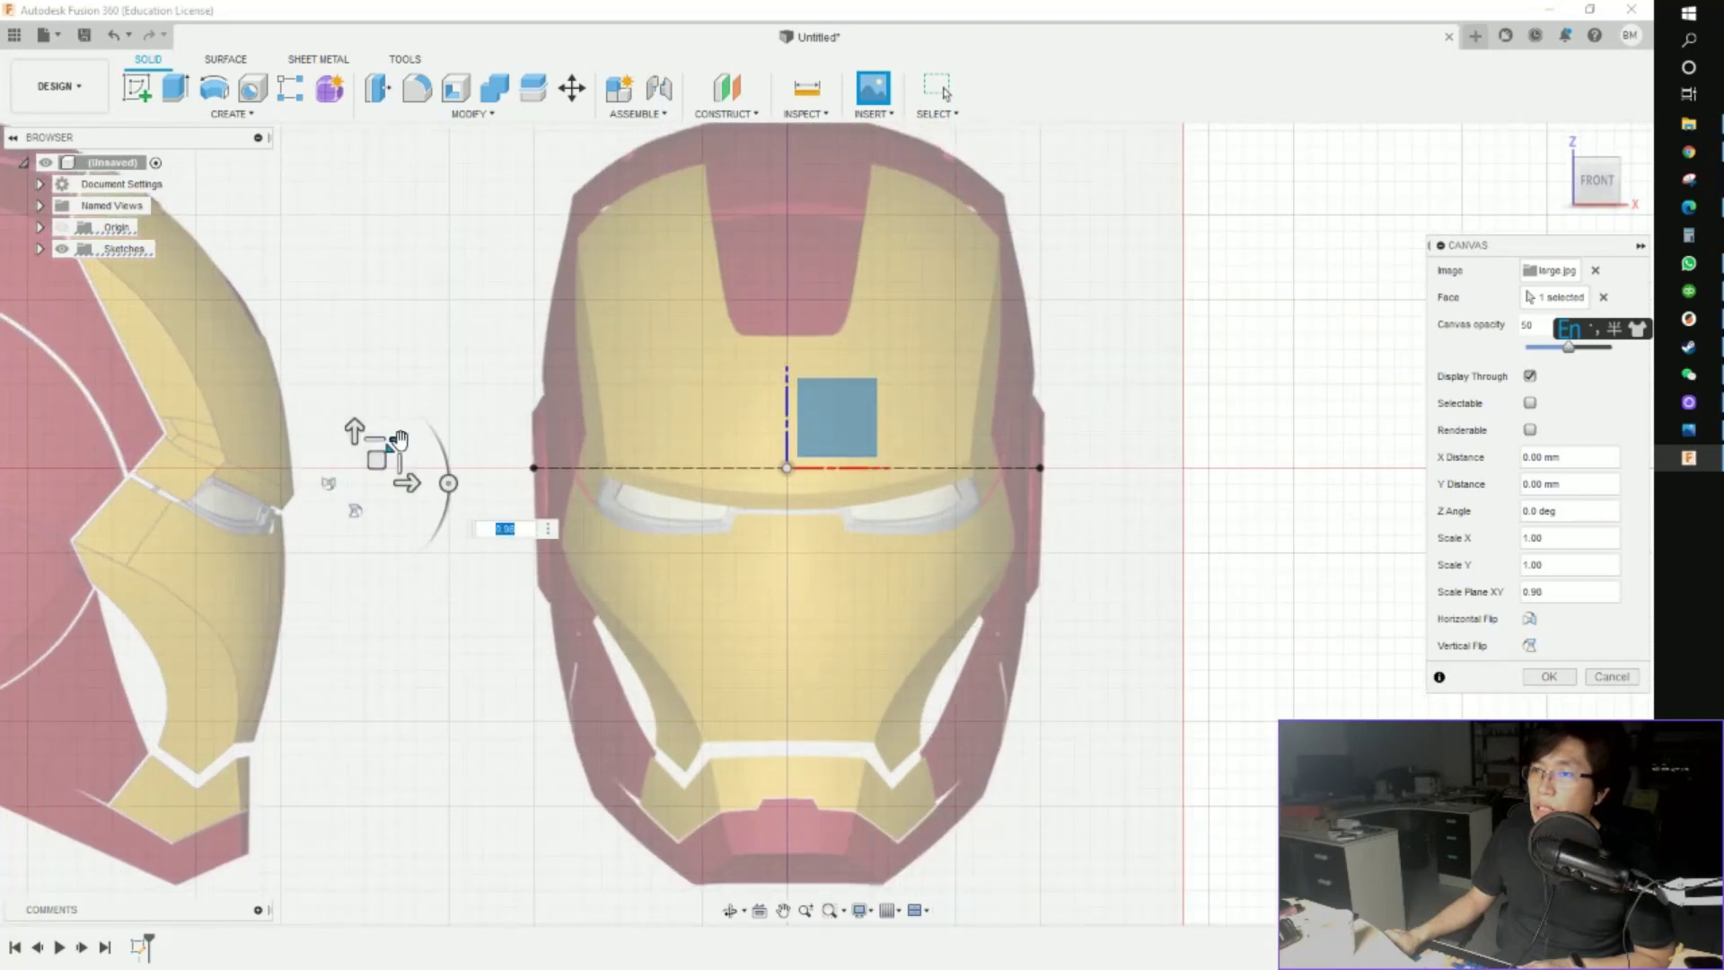
{"action": "scroll", "coordinate": [487, 485], "scroll_direction": "down", "scroll_amount": 1}
{"action": "key", "text": "Return"}
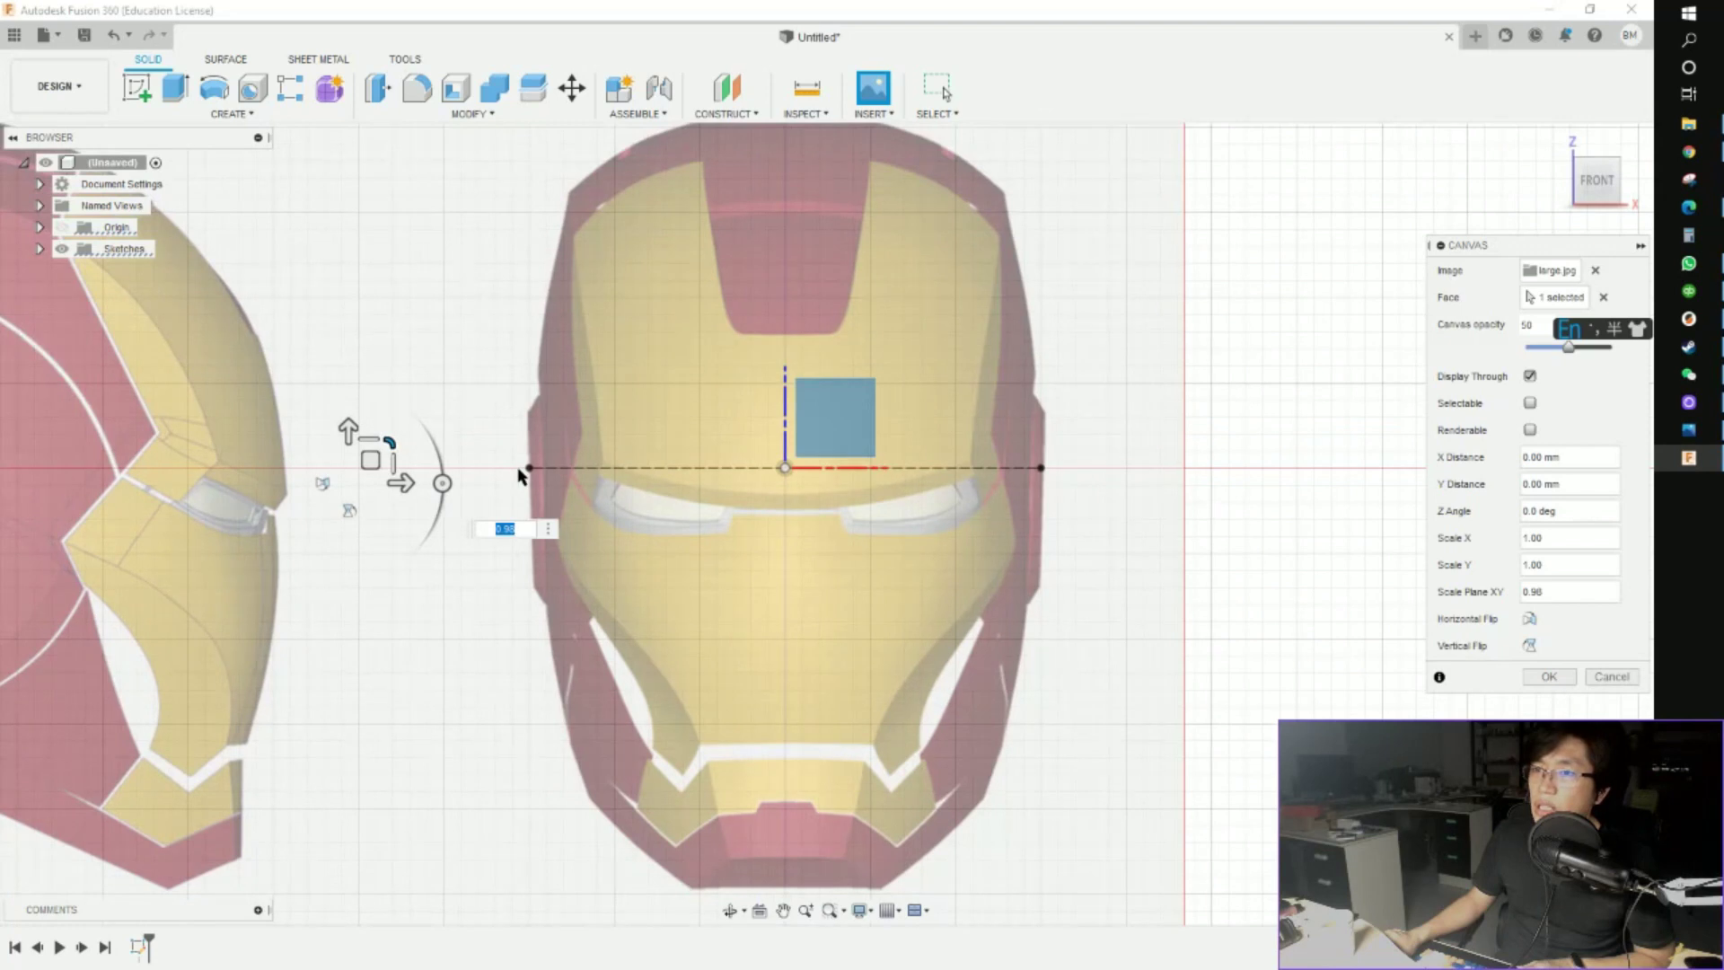
{"action": "left_click", "coordinate": [401, 483]}
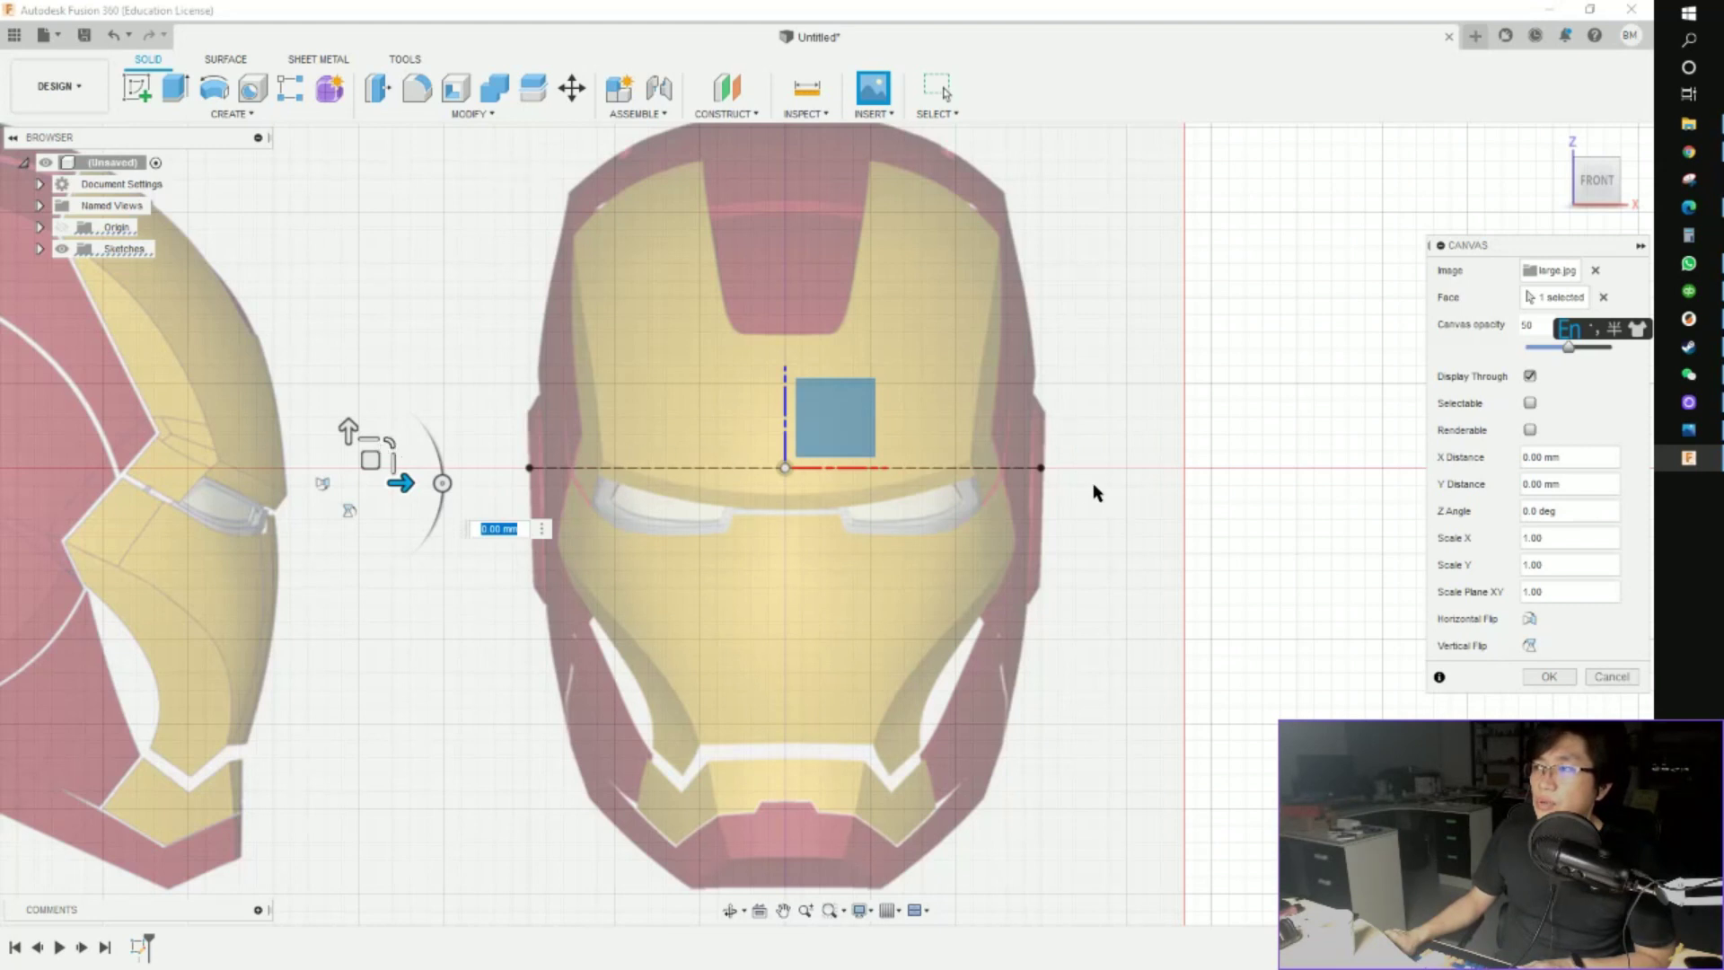
{"action": "left_click", "coordinate": [388, 442]}
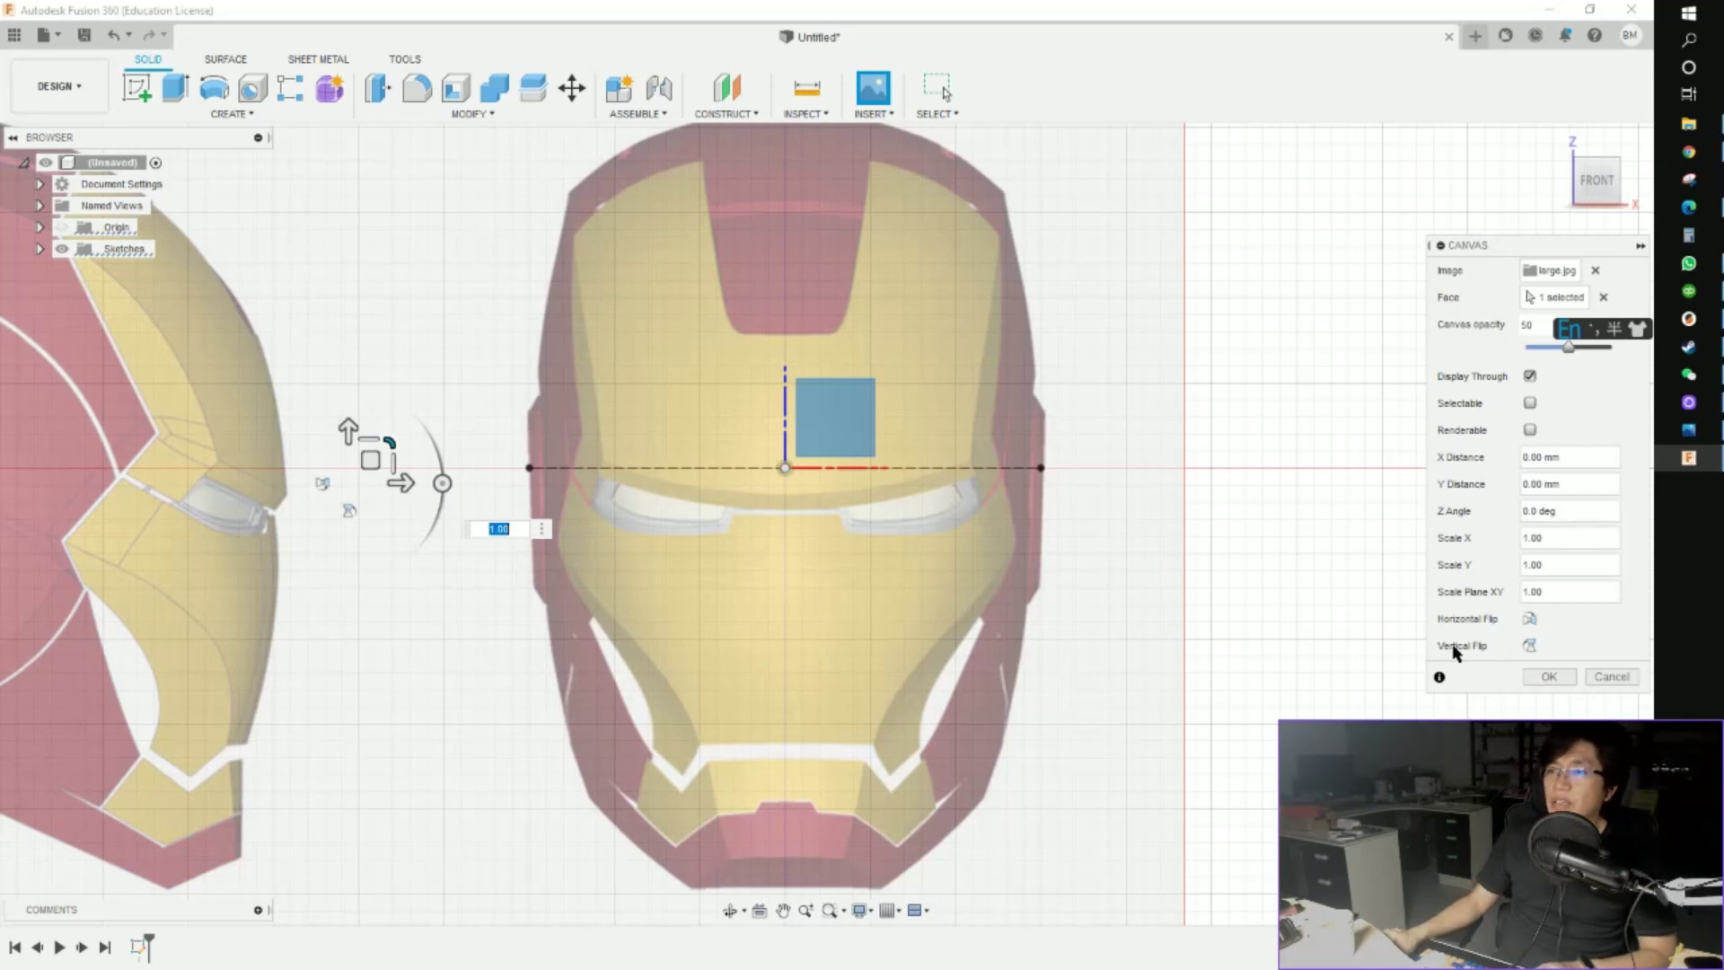
{"action": "left_click", "coordinate": [1549, 676]}
Edit the canvas placement and raise it 250 mm so the front-view helmet's chin sits at the construction lines
{"action": "scroll", "coordinate": [1281, 685], "scroll_direction": "down", "scroll_amount": 5}
{"action": "middle_click_drag", "start_coordinate": [1290, 635], "coordinate": [1160, 656], "text": "shift"}
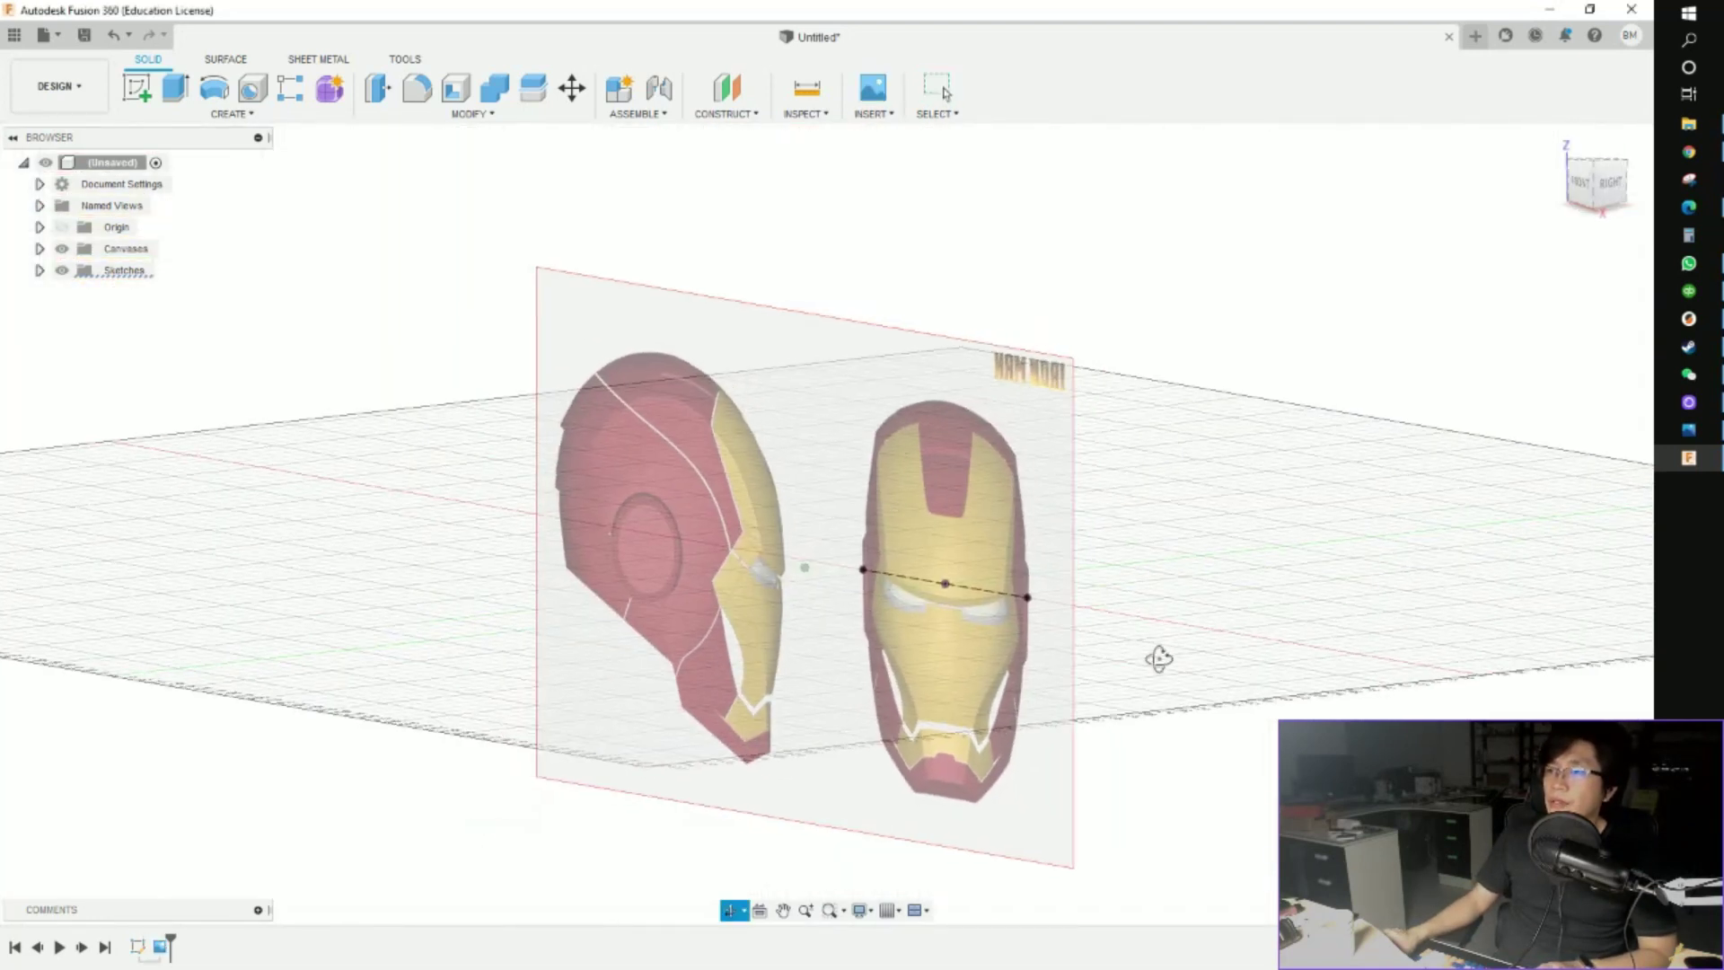
{"action": "scroll", "coordinate": [1160, 656], "scroll_direction": "down", "scroll_amount": 2}
{"action": "middle_click_drag", "start_coordinate": [1197, 581], "coordinate": [655, 657], "text": "shift"}
{"action": "left_click", "coordinate": [874, 113]}
{"action": "double_click", "coordinate": [161, 945]}
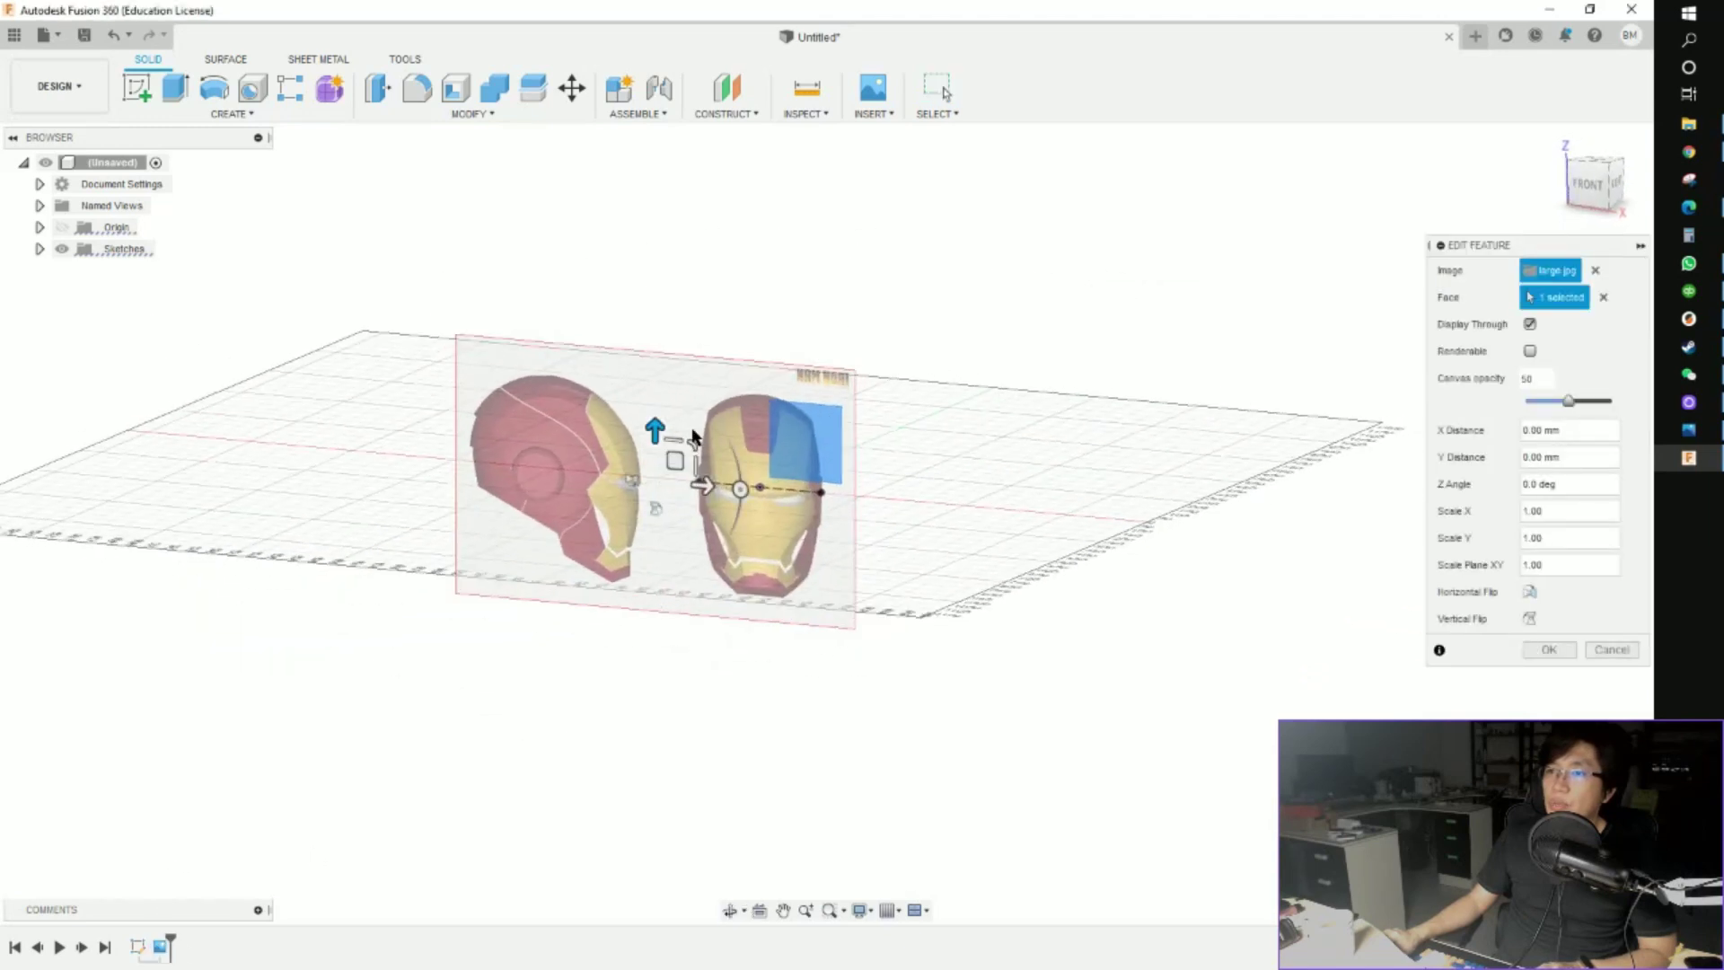
{"action": "left_click_drag", "start_coordinate": [654, 427], "coordinate": [662, 316]}
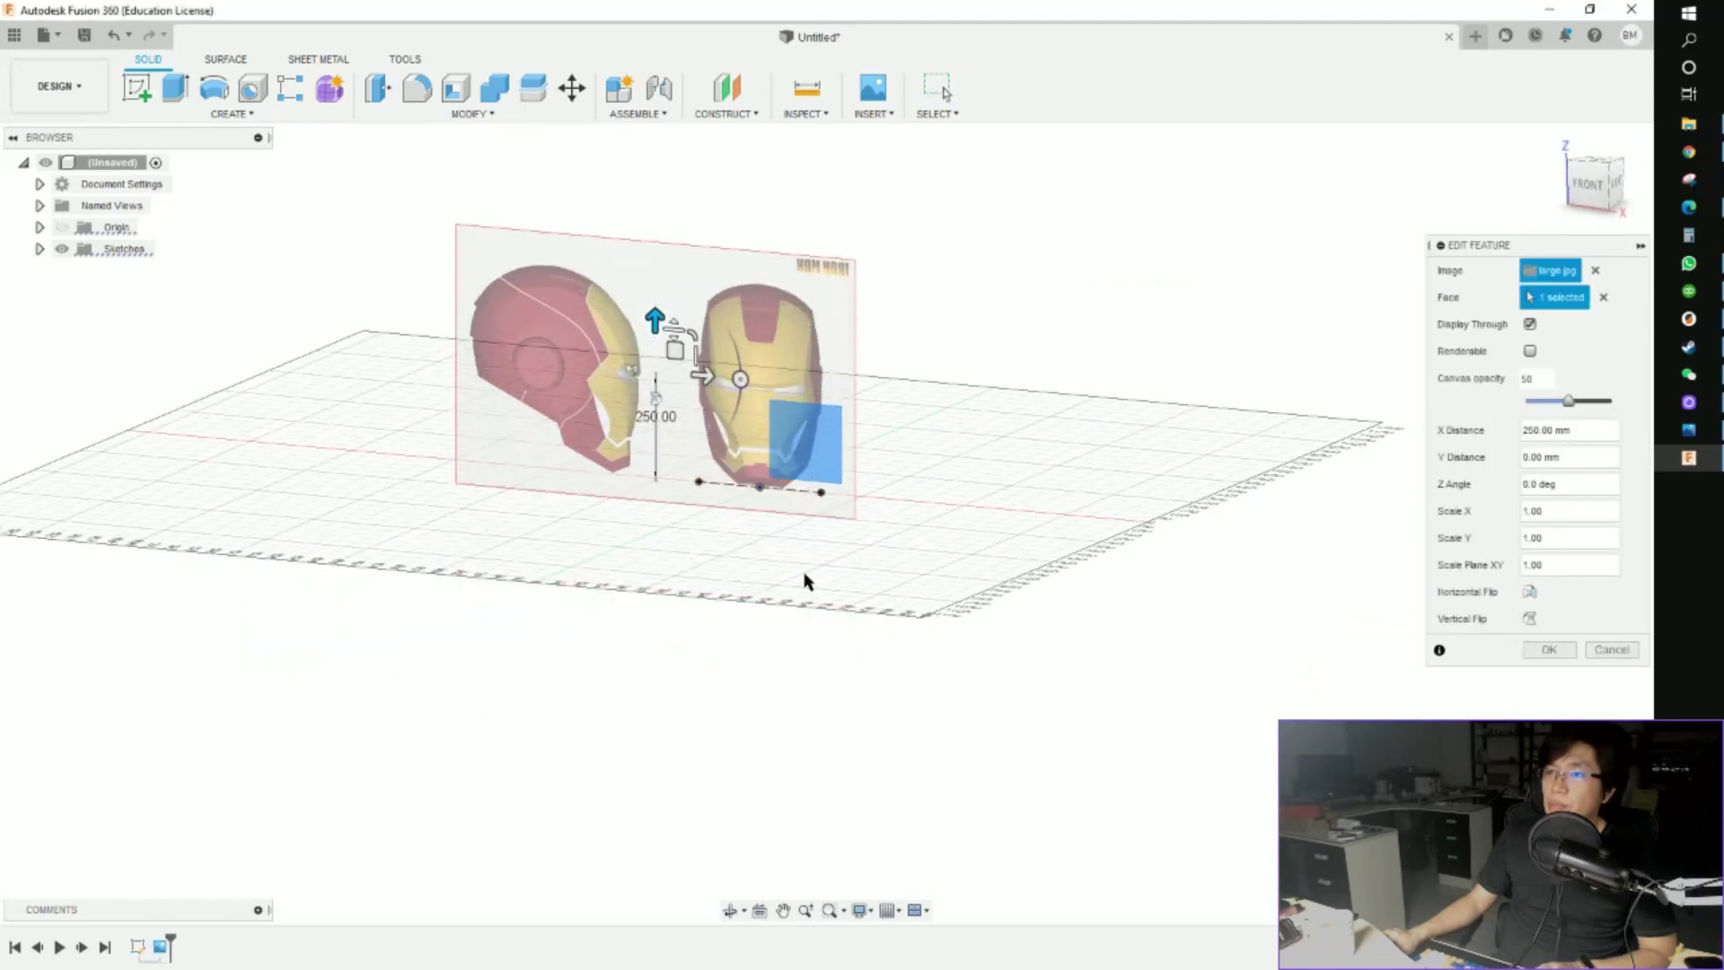
{"action": "middle_click_drag", "start_coordinate": [736, 741], "coordinate": [686, 728]}
{"action": "left_click", "coordinate": [1549, 649]}
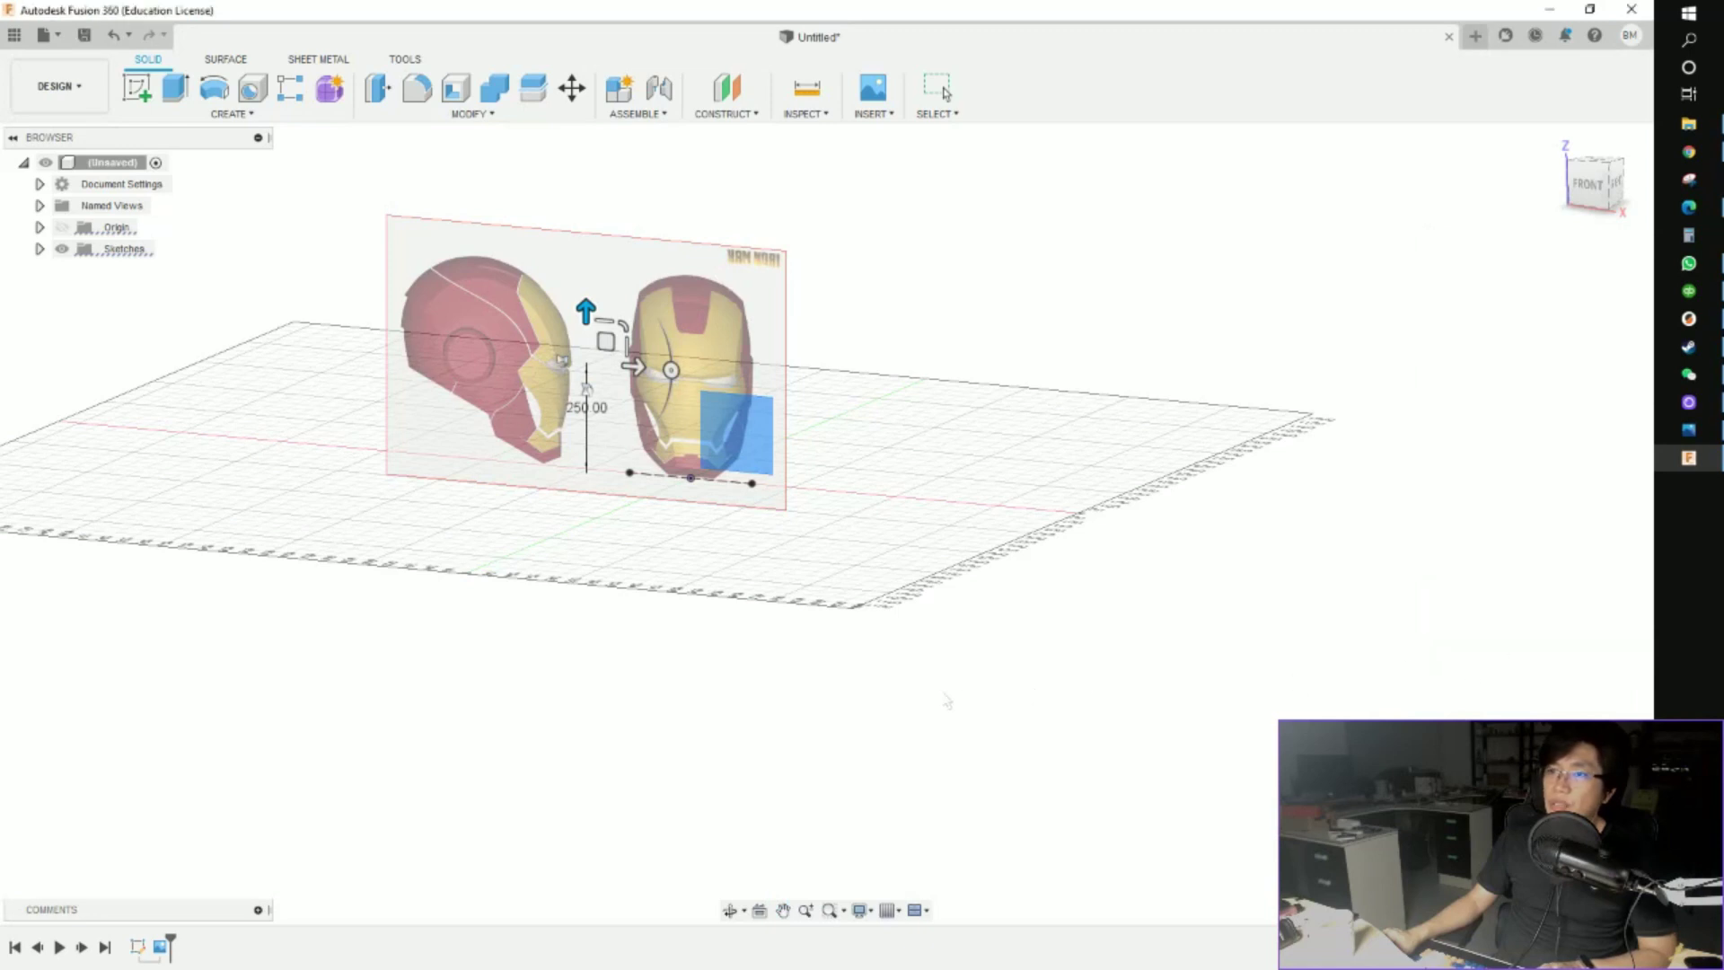
Insert large.jpg from the computer as a second canvas on the YZ plane, perpendicular to the first canvas
{"action": "middle_click_drag", "start_coordinate": [917, 680], "coordinate": [812, 596], "text": "shift"}
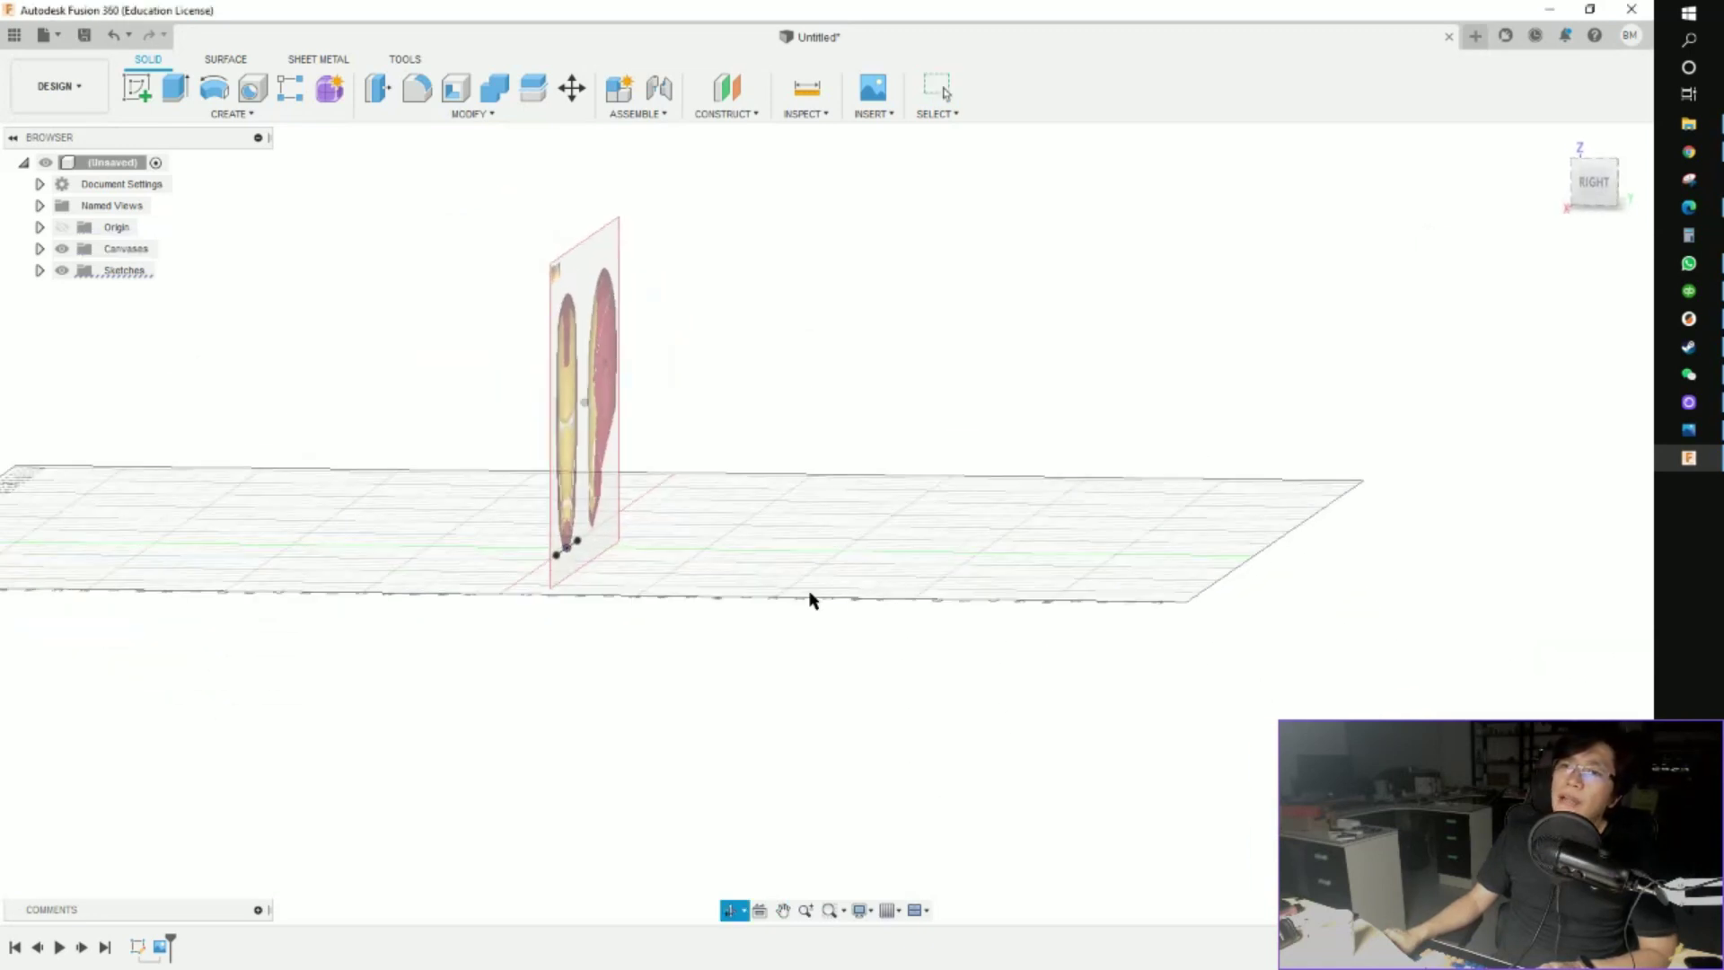
{"action": "left_click", "coordinate": [888, 112]}
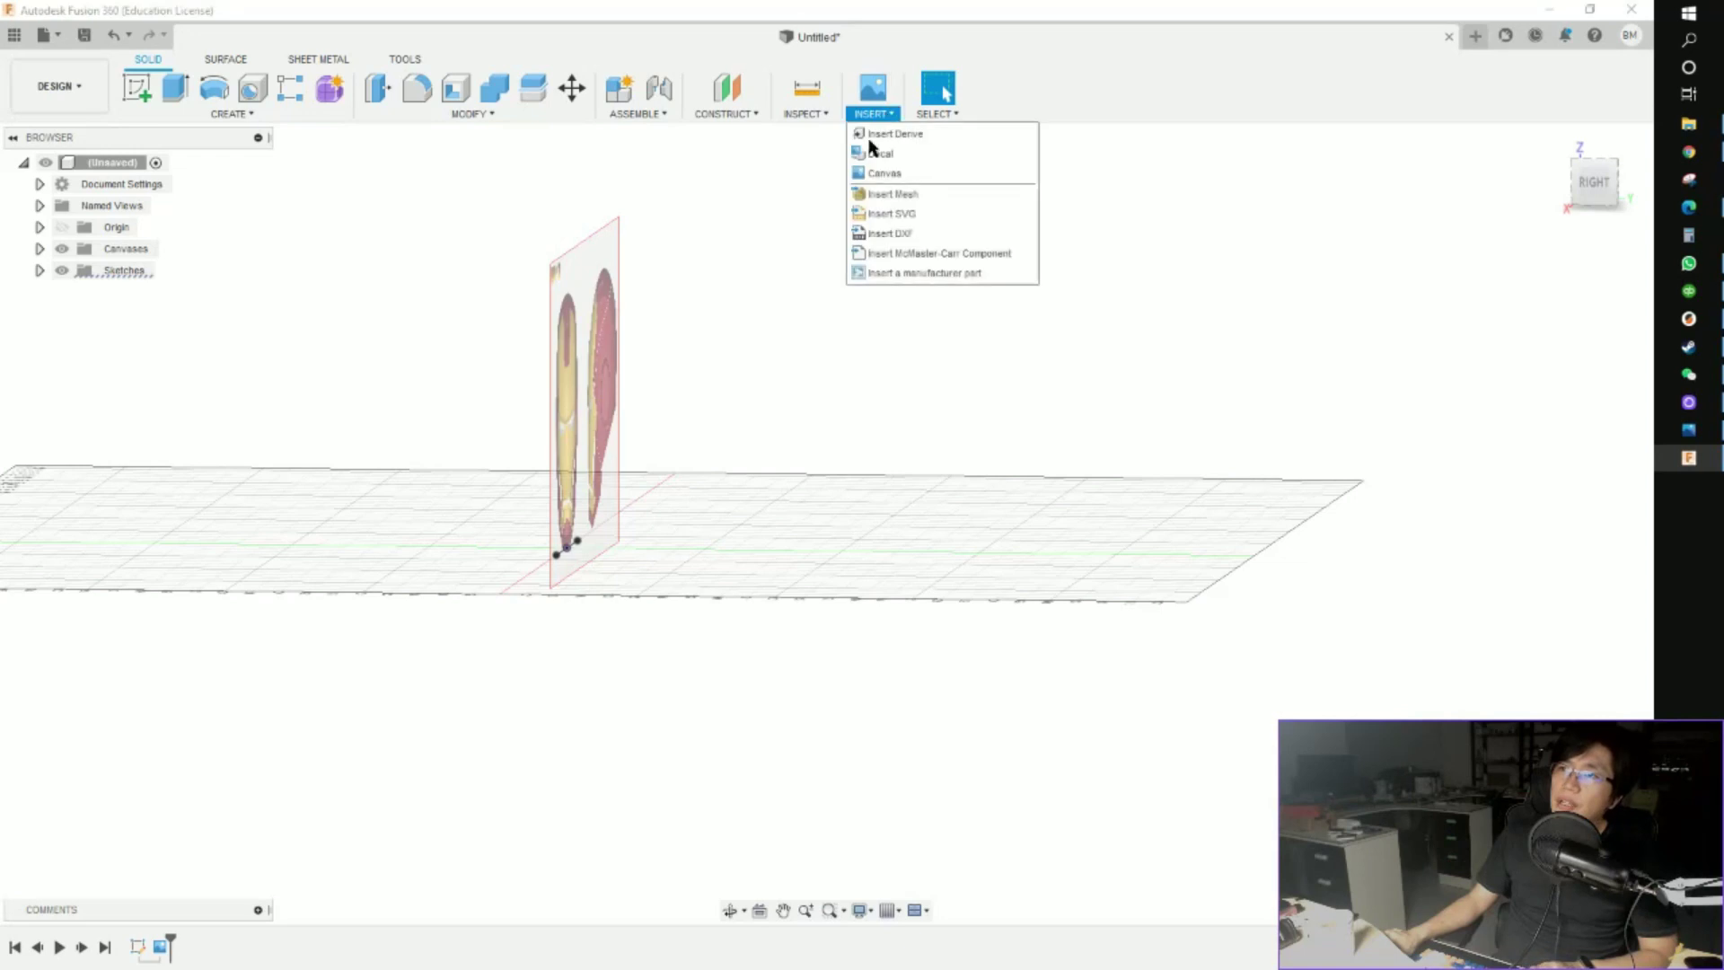
{"action": "left_click", "coordinate": [962, 172]}
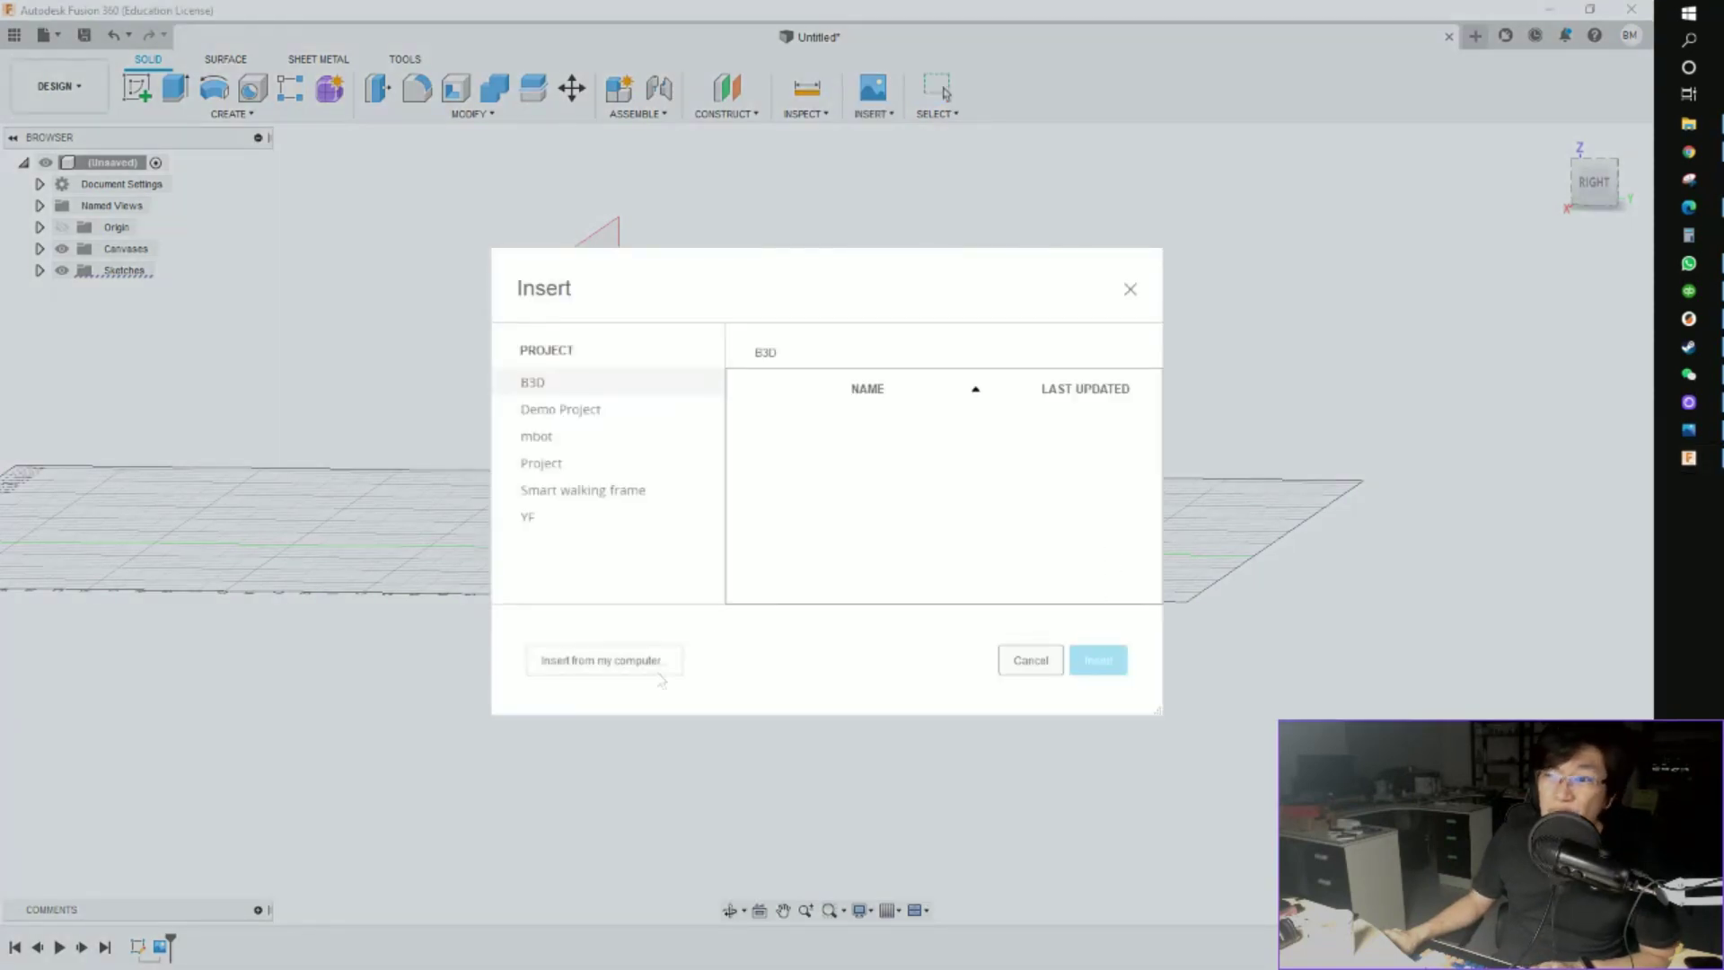
{"action": "left_click", "coordinate": [660, 669]}
{"action": "double_click", "coordinate": [694, 296]}
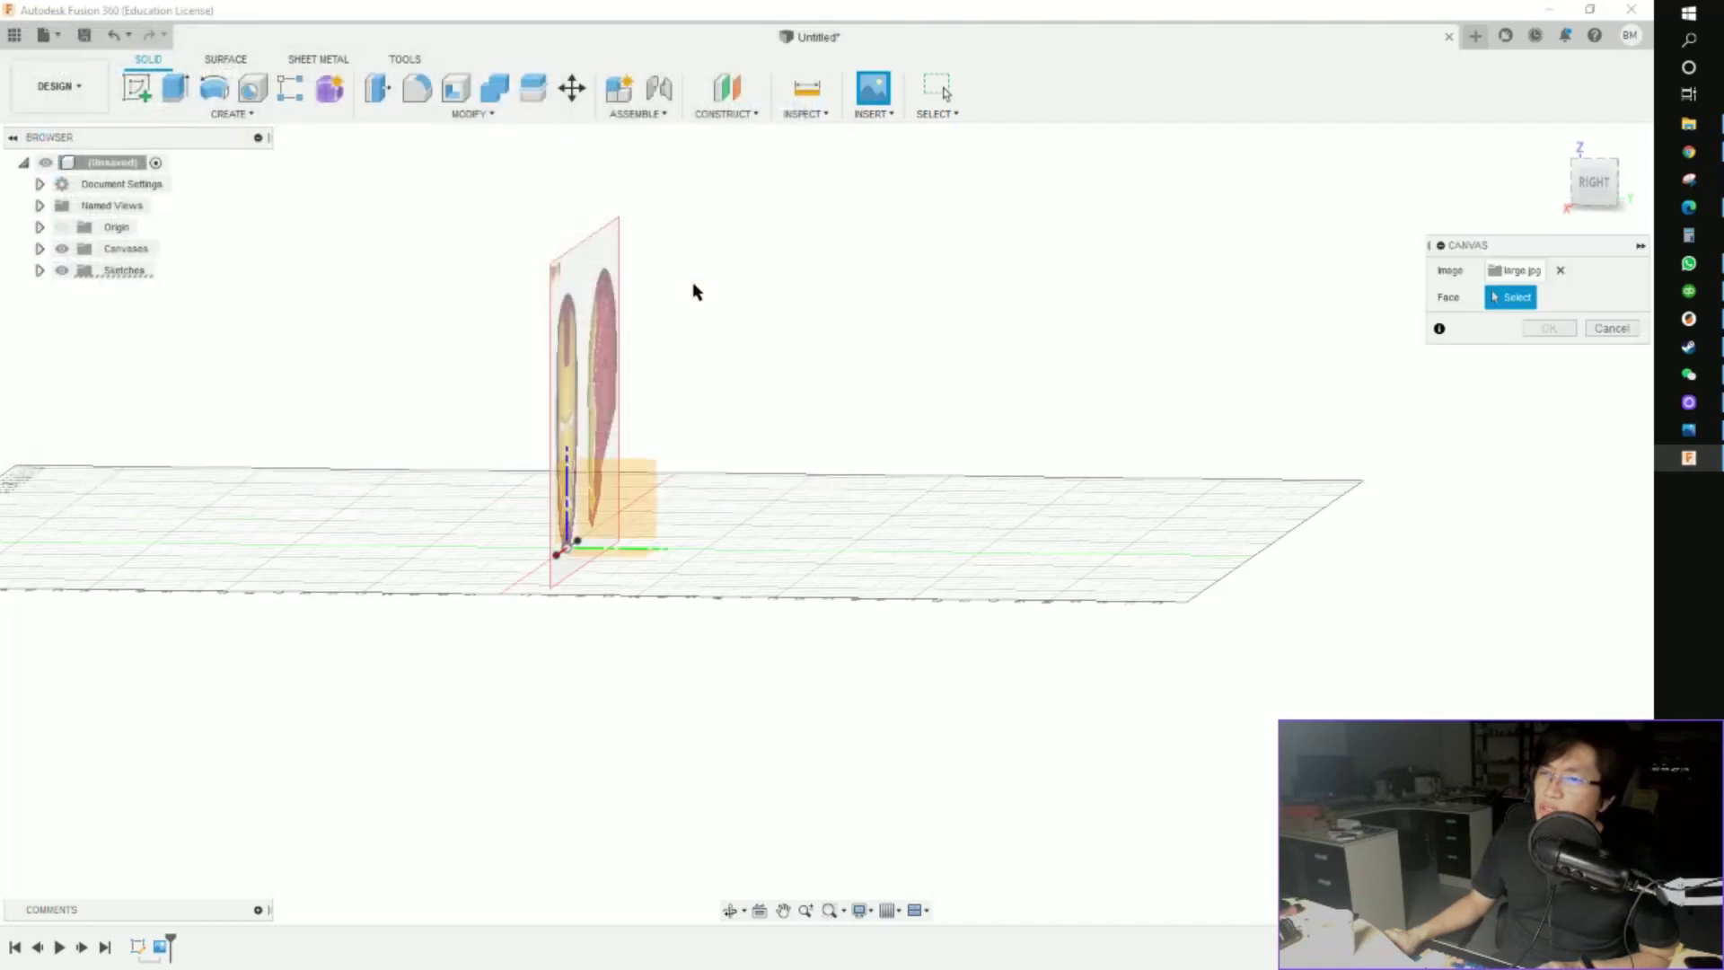
{"action": "scroll", "coordinate": [595, 496], "scroll_direction": "up", "scroll_amount": 5}
{"action": "left_click", "coordinate": [591, 571]}
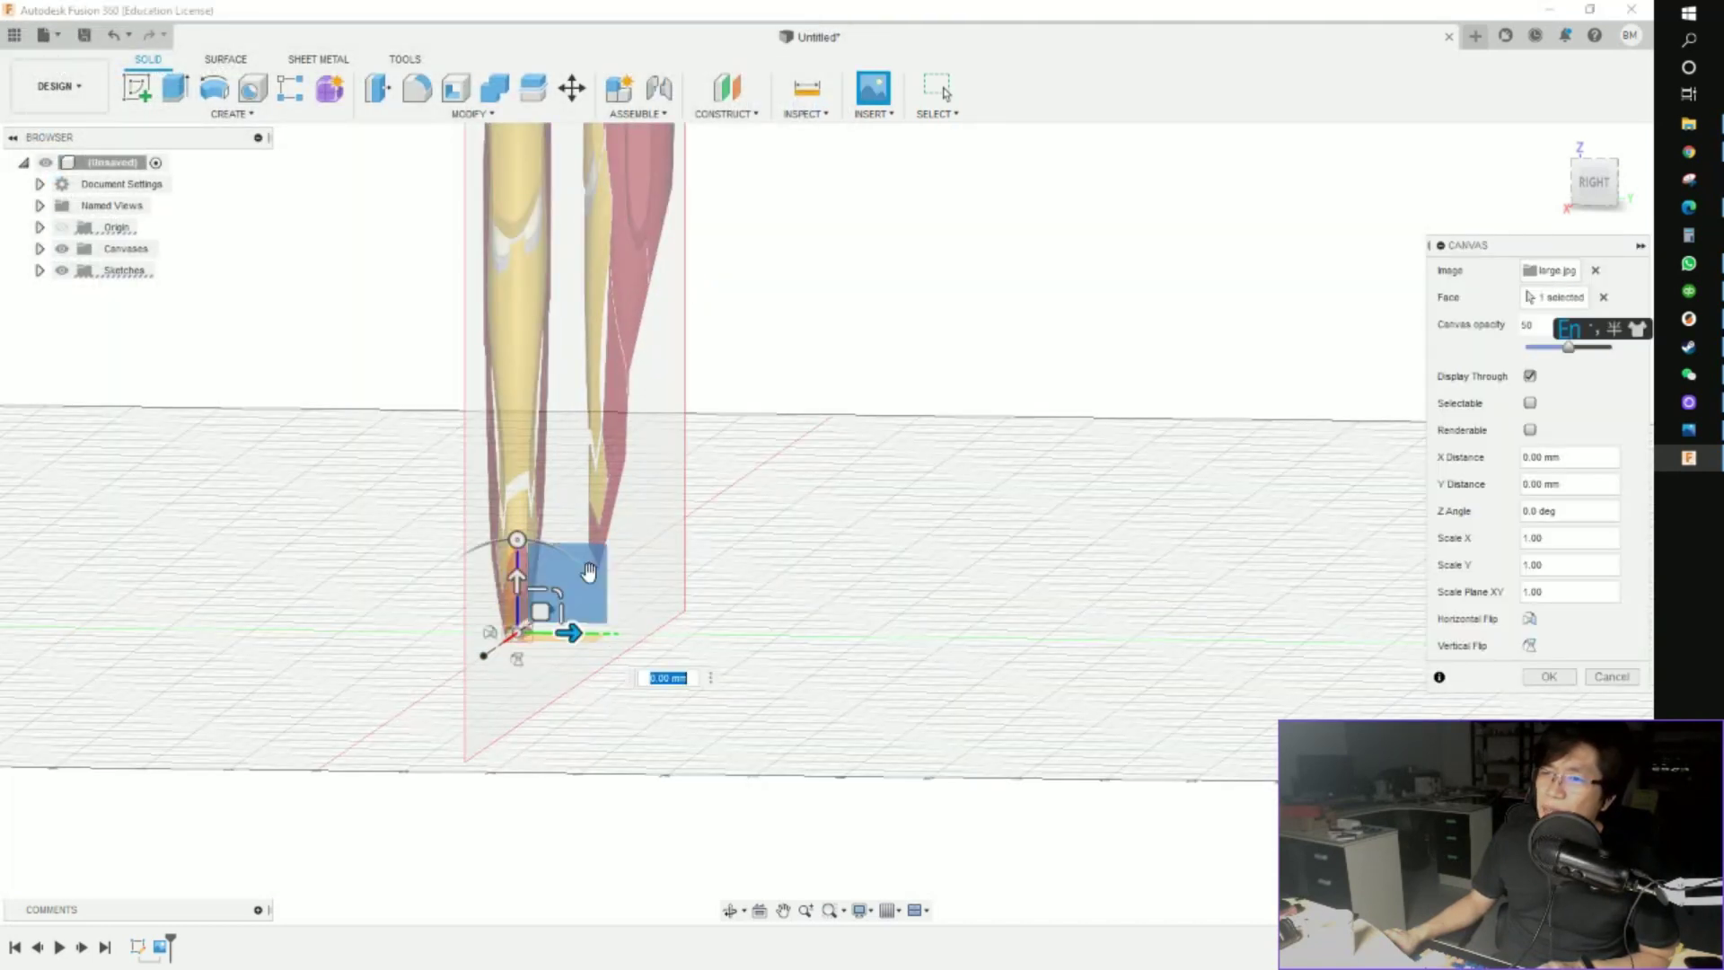
Scale the side-view canvas uniformly by 6.183 and raise it 125 mm so its helmet sits near ground level
{"action": "left_click_drag", "start_coordinate": [561, 586], "coordinate": [1099, 99]}
{"action": "scroll", "coordinate": [734, 446], "scroll_direction": "down", "scroll_amount": 3}
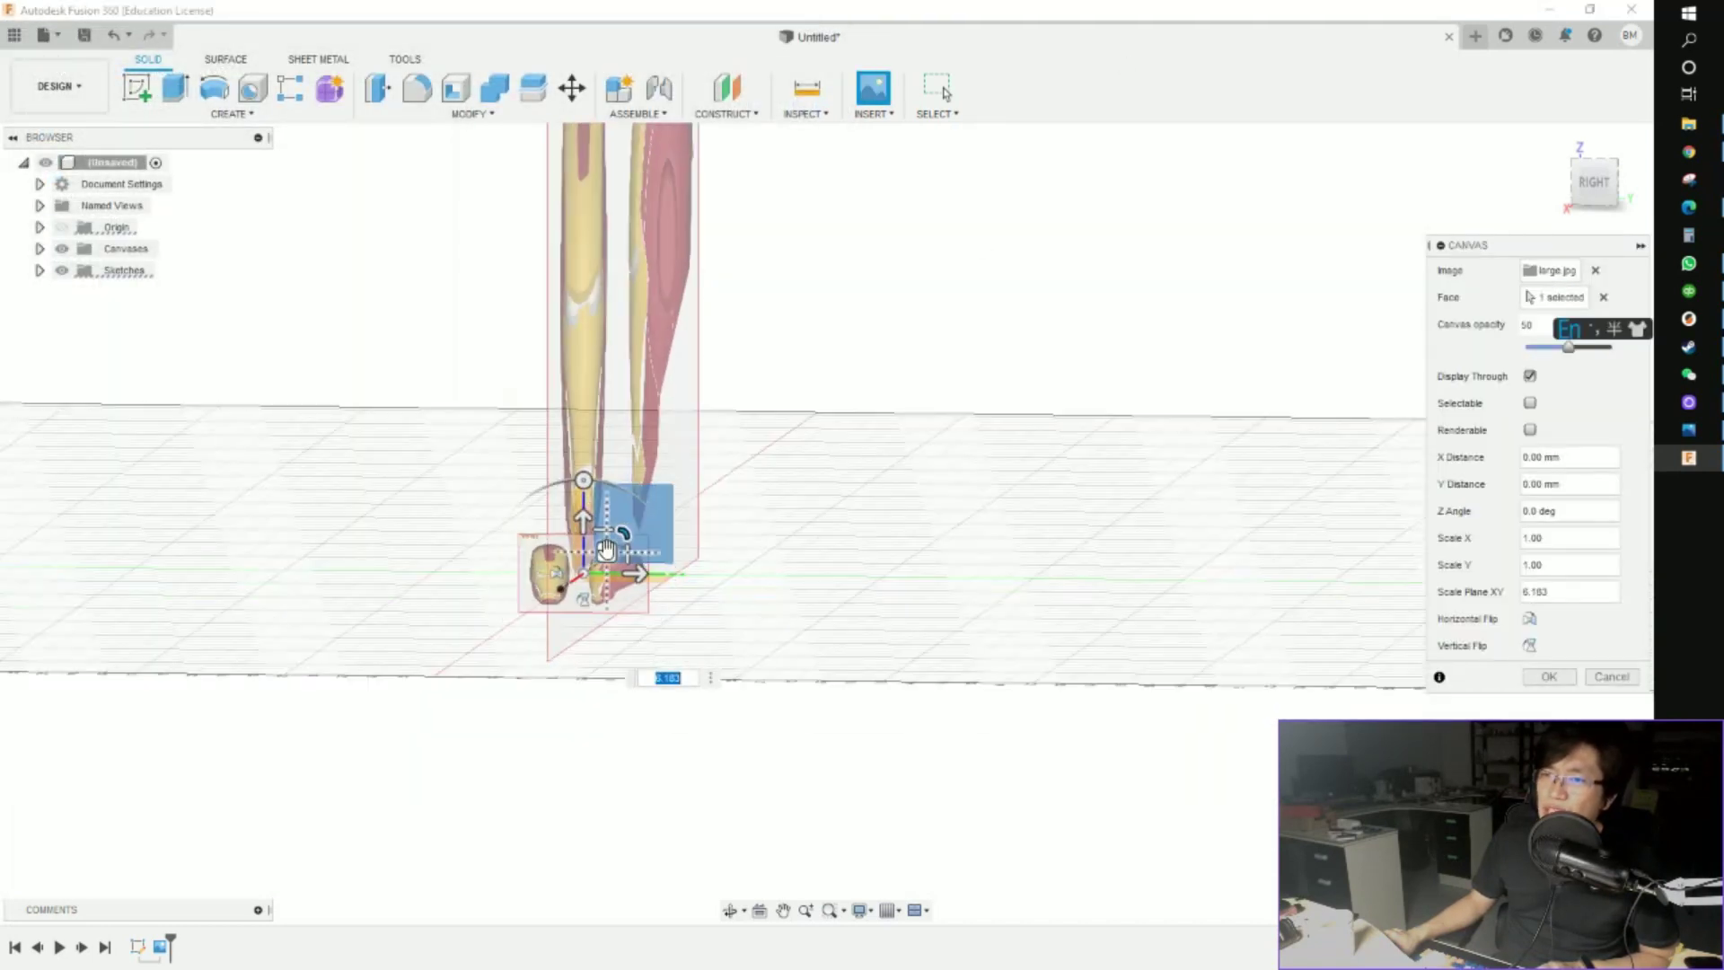
{"action": "left_click_drag", "start_coordinate": [621, 536], "coordinate": [635, 383]}
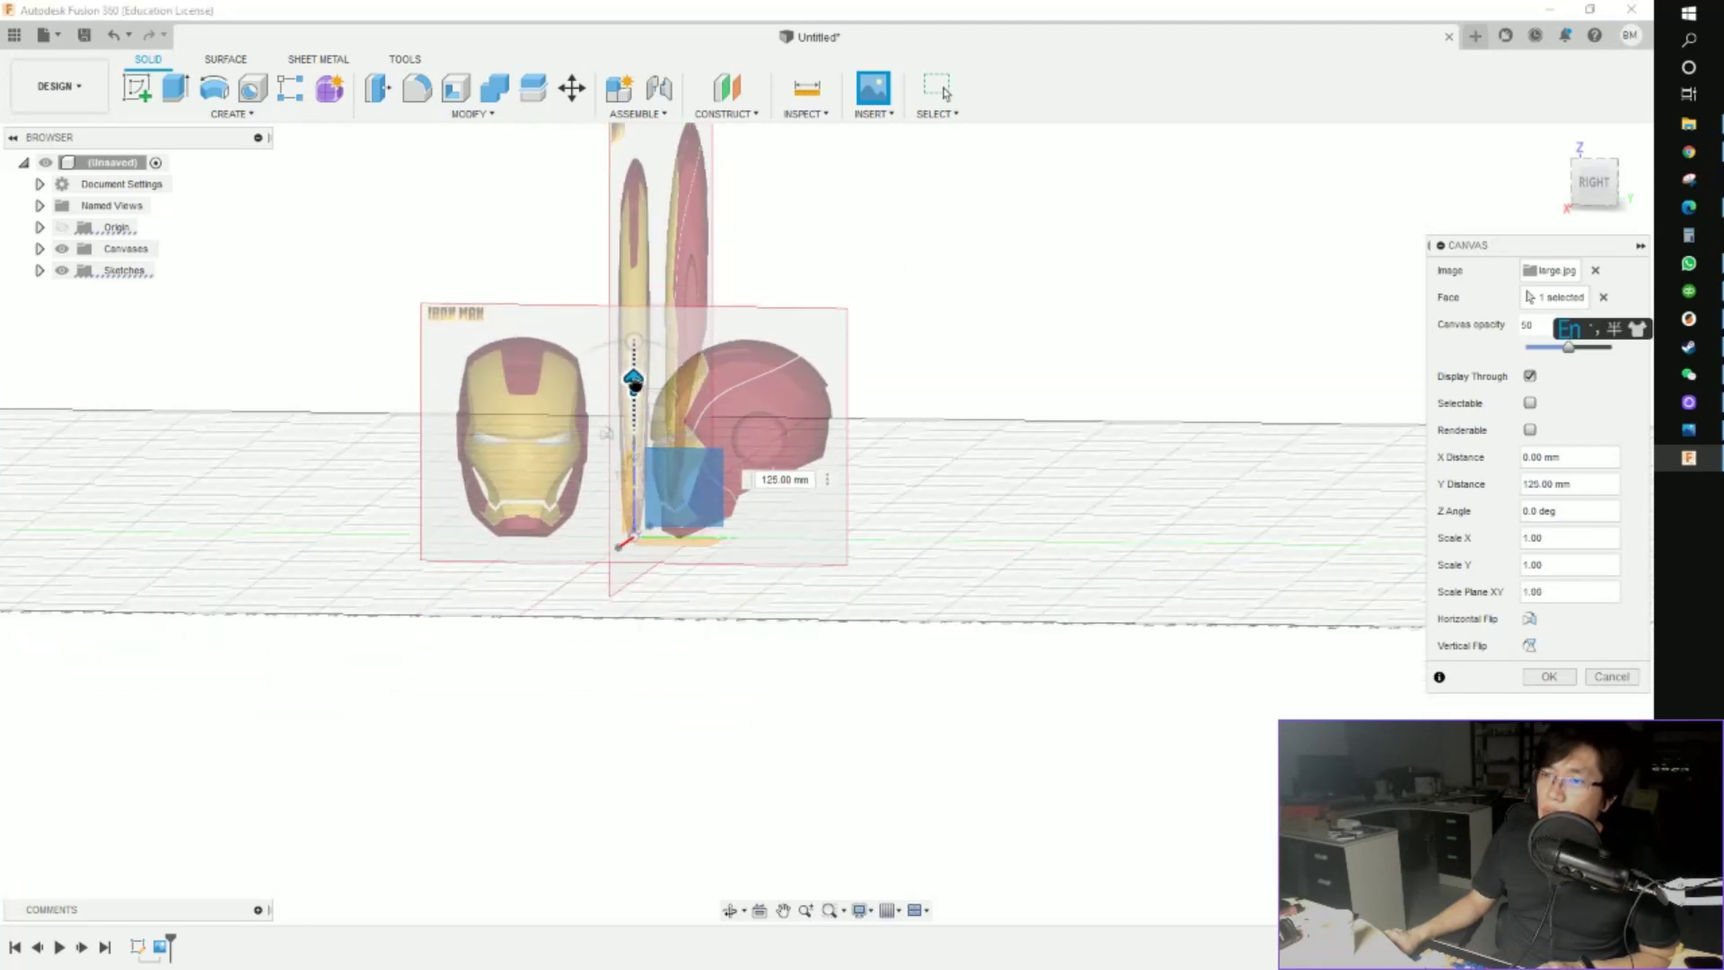
Enlarge the side-view canvas by 1.086 and further, raising it 25 mm and 10 mm, until its helmet matches the front-view helmet's height
{"action": "left_click", "coordinate": [1586, 193]}
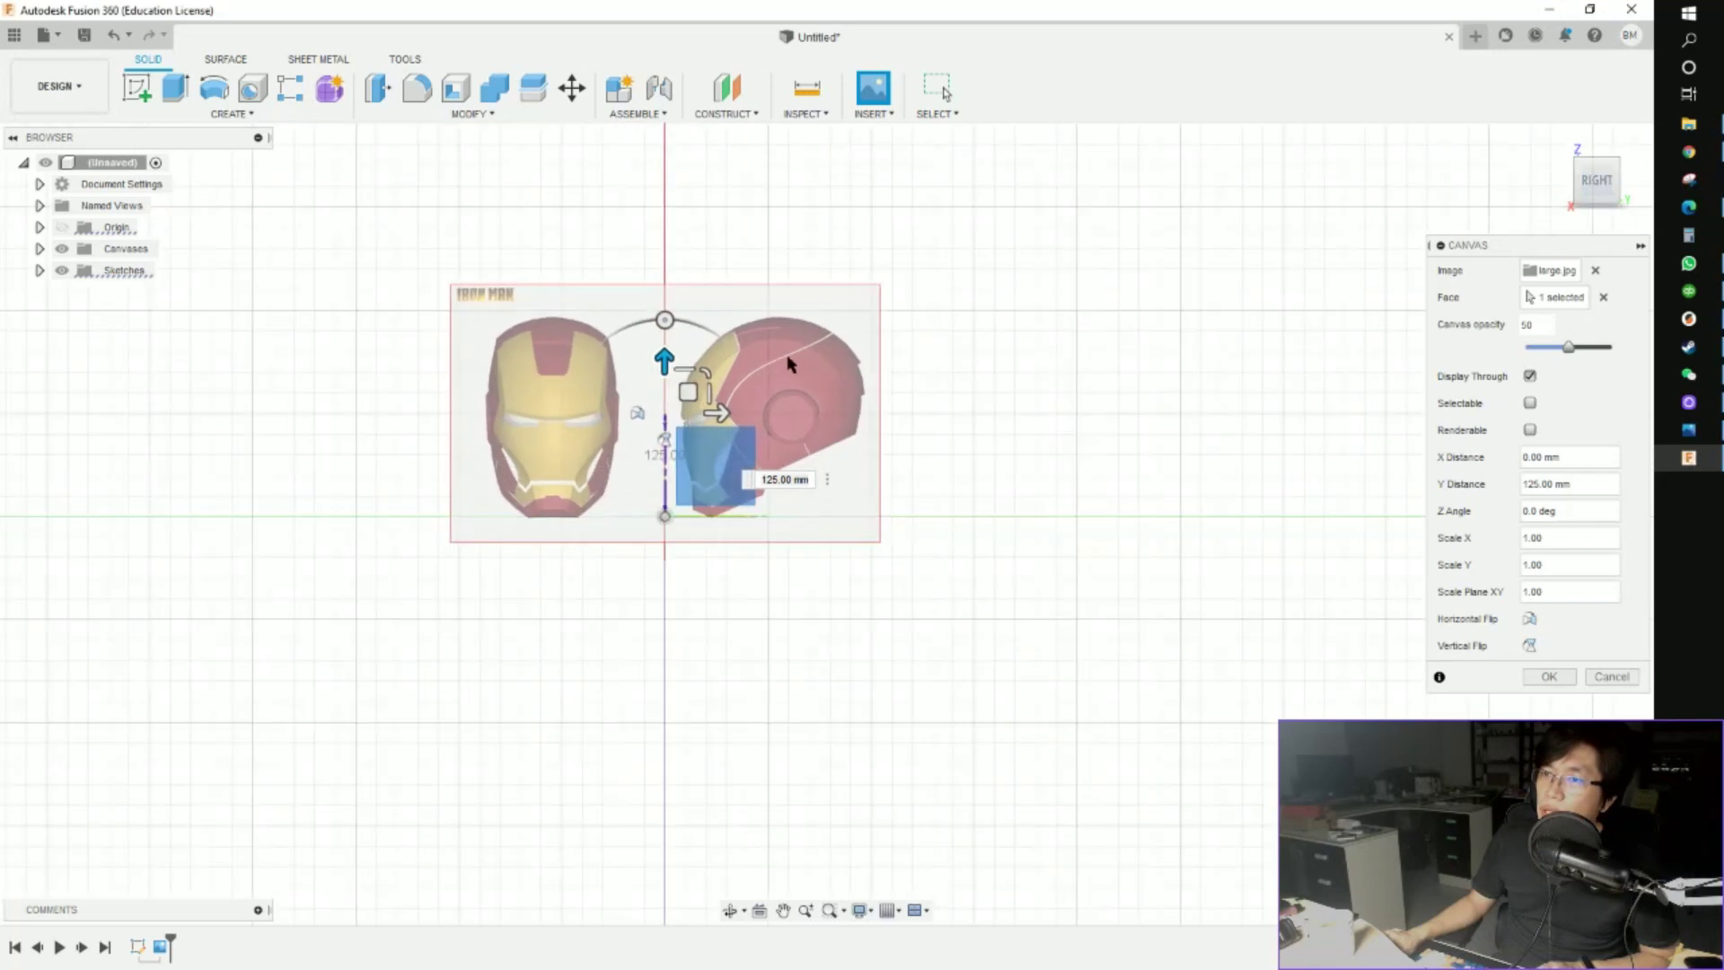
{"action": "mouse_move", "coordinate": [702, 375]}
{"action": "left_mouse_down"}
{"action": "mouse_move", "coordinate": [718, 364]}
{"action": "mouse_move", "coordinate": [724, 388]}
{"action": "left_mouse_up"}
{"action": "left_click", "coordinate": [1576, 182]}
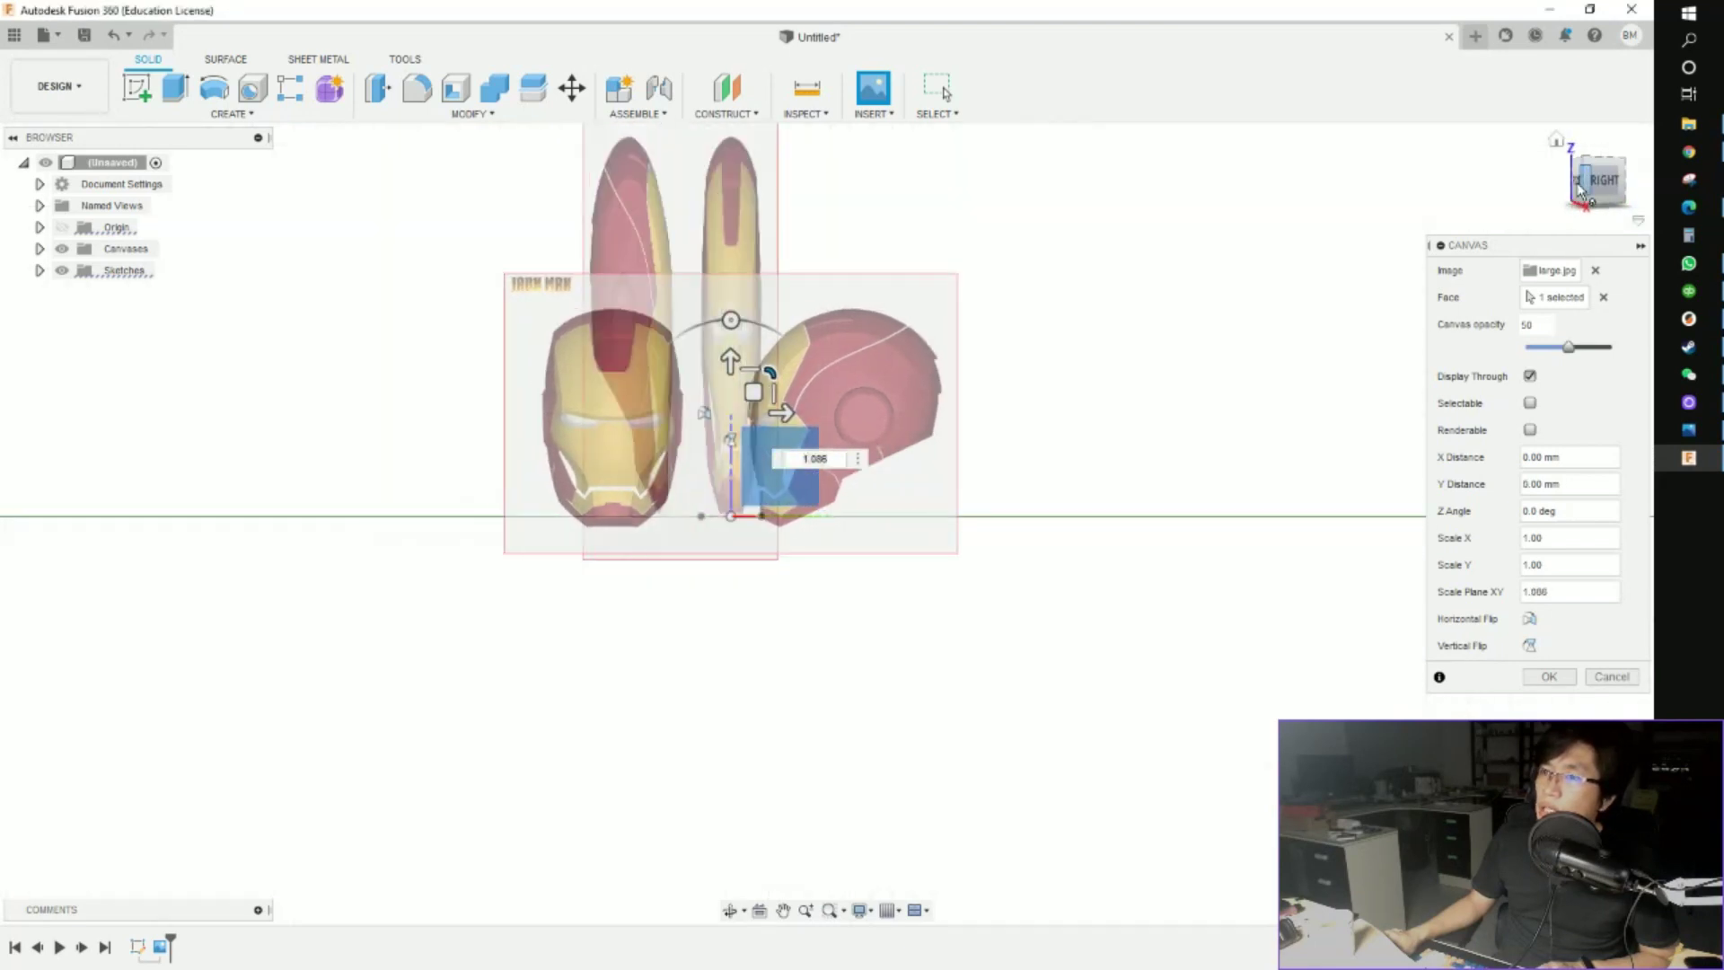
{"action": "middle_click_drag", "start_coordinate": [1127, 341], "coordinate": [889, 499]}
{"action": "left_click_drag", "start_coordinate": [651, 505], "coordinate": [653, 483]}
{"action": "scroll", "coordinate": [666, 465], "scroll_direction": "up", "scroll_amount": 4}
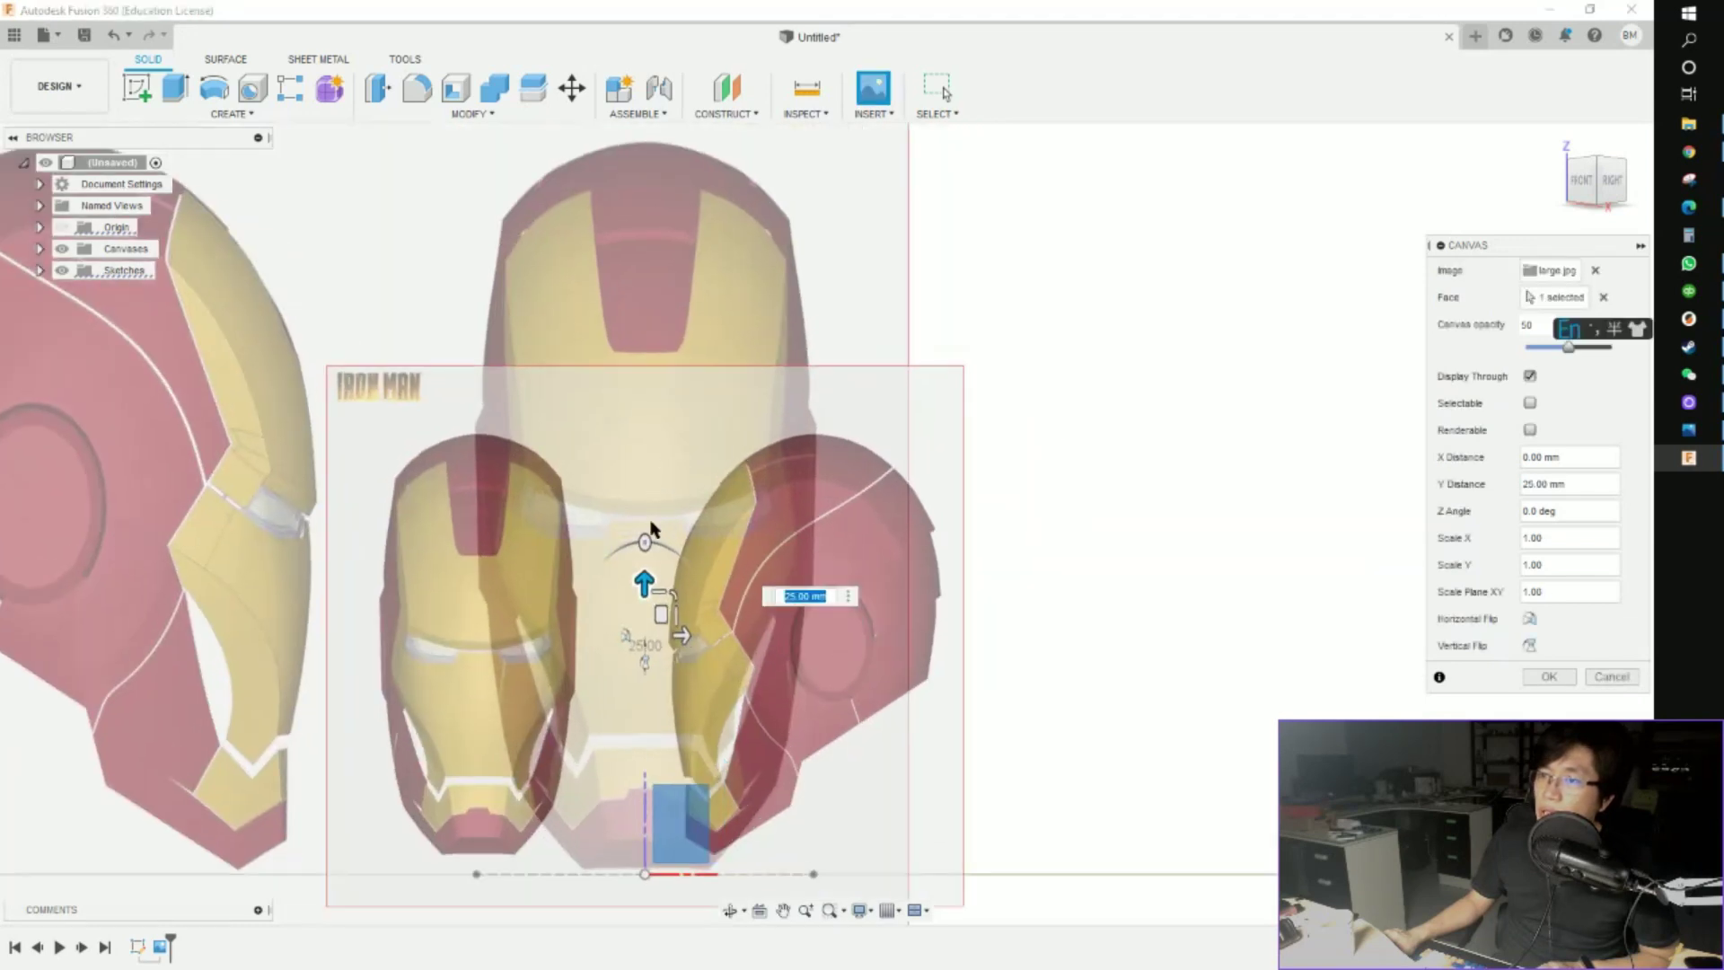
{"action": "left_click_drag", "start_coordinate": [675, 597], "coordinate": [651, 442]}
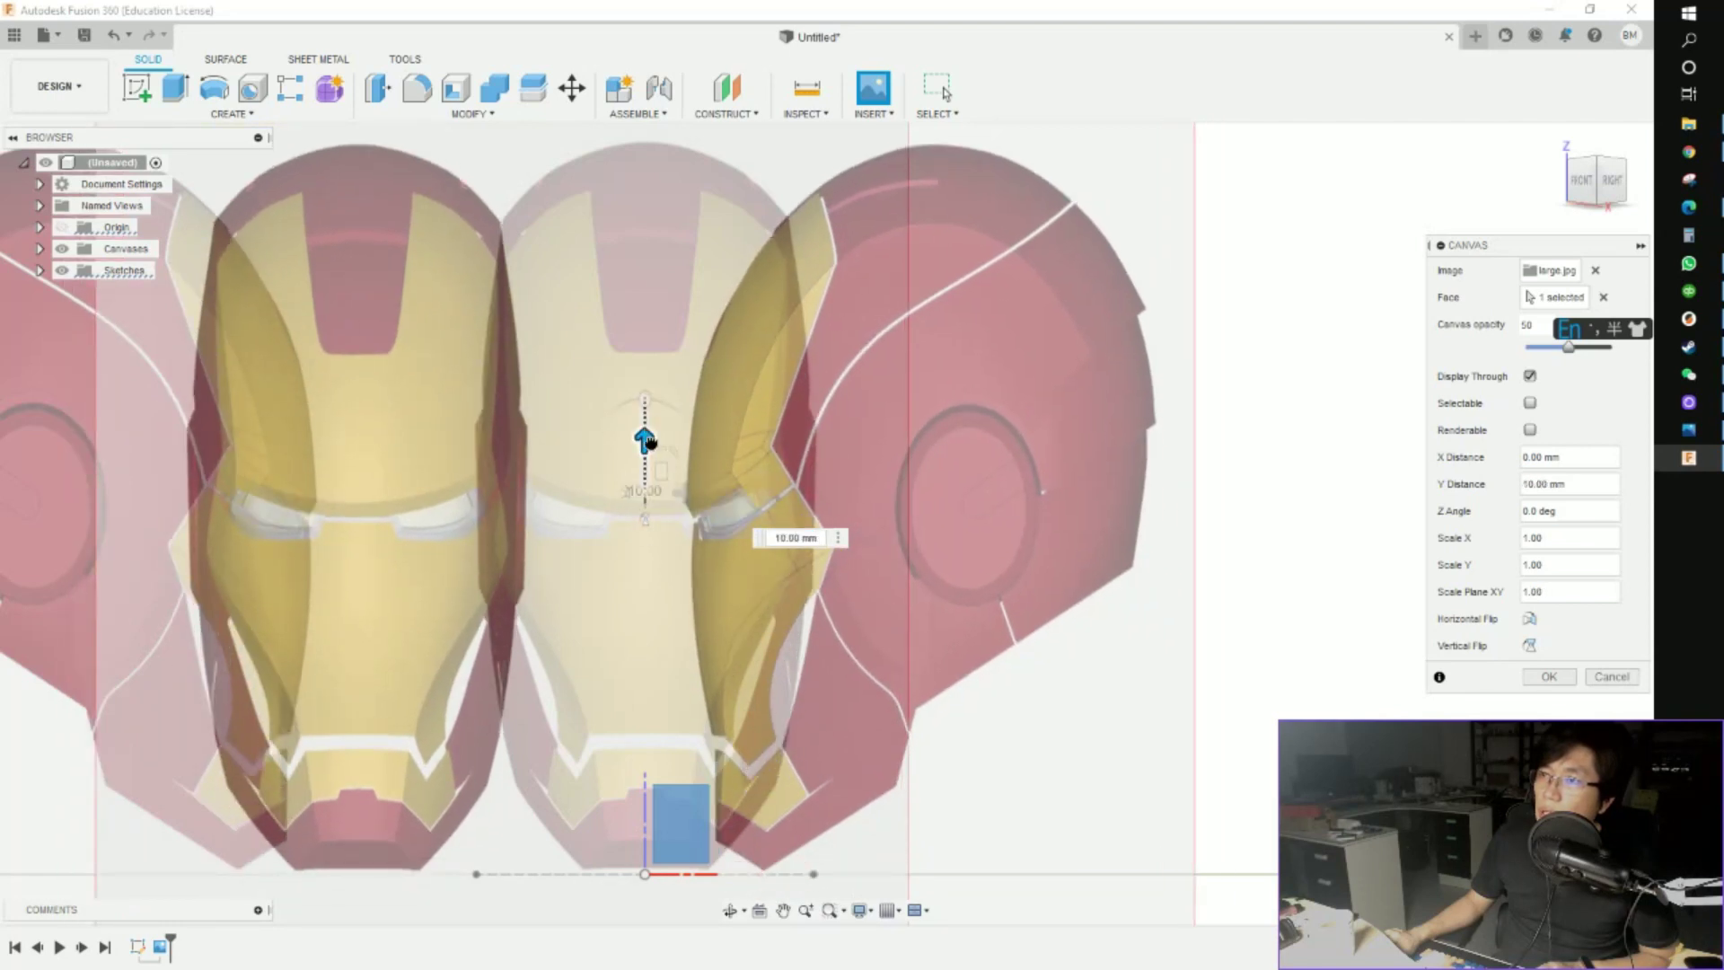
Compare the side-view canvas with the front-view canvas from the right and front, and accept its placement
{"action": "scroll", "coordinate": [650, 440], "scroll_direction": "down", "scroll_amount": 3}
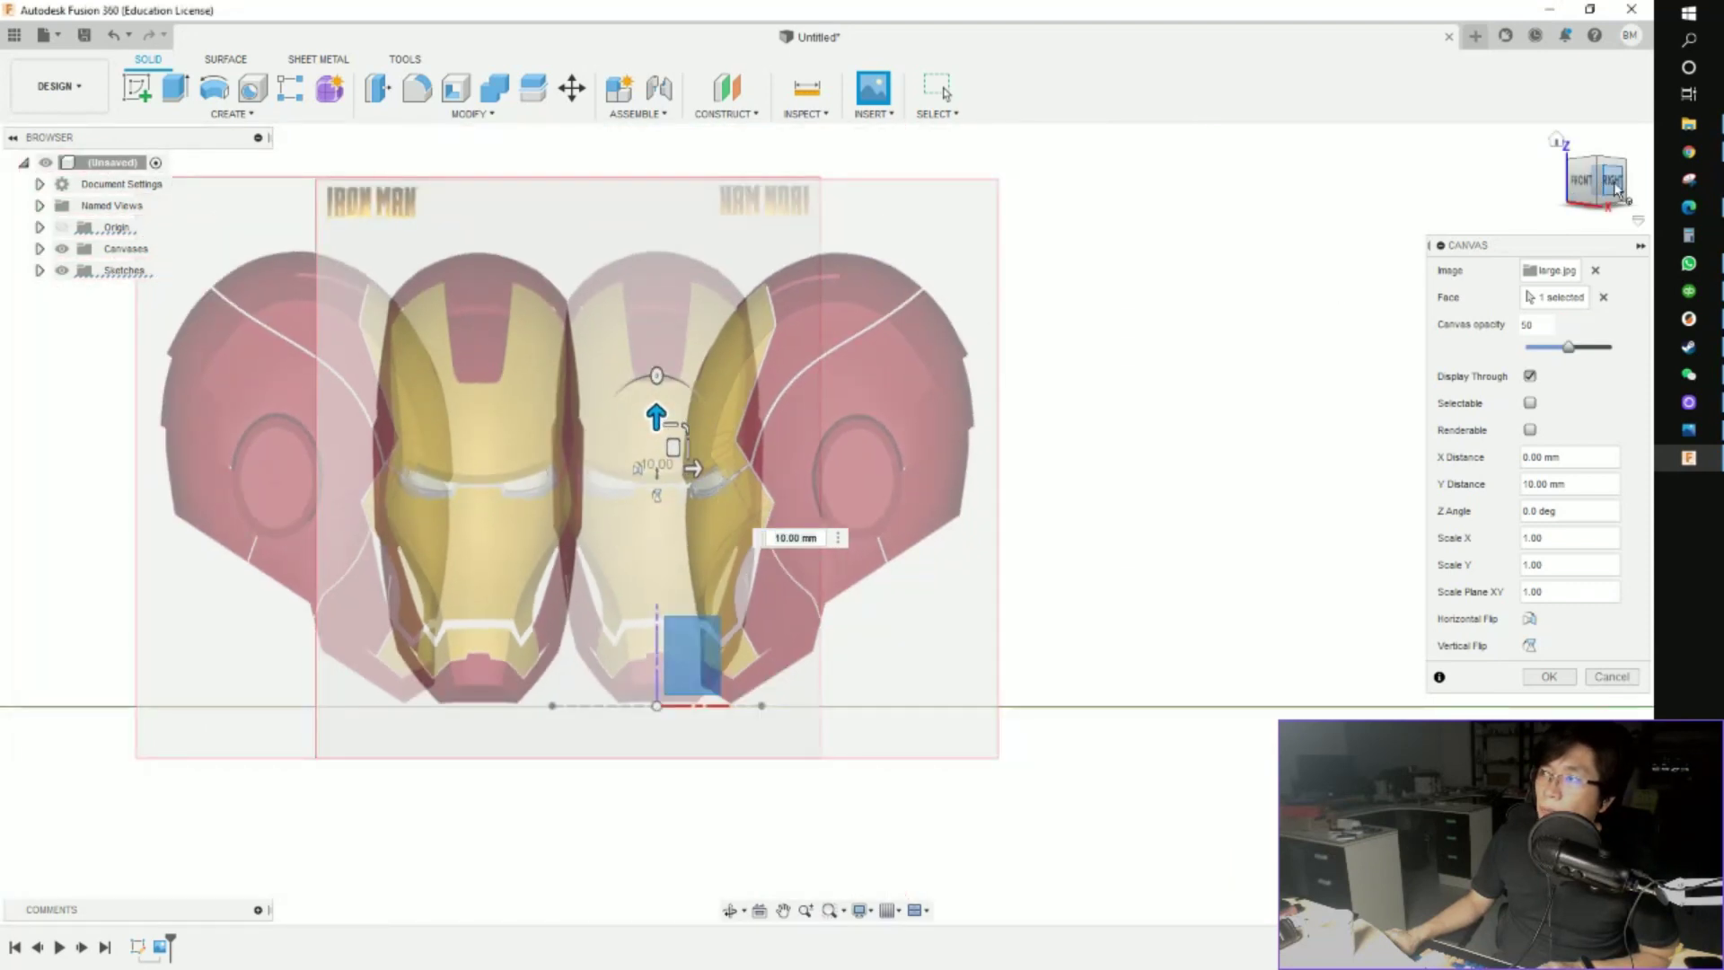
{"action": "left_click", "coordinate": [1613, 184]}
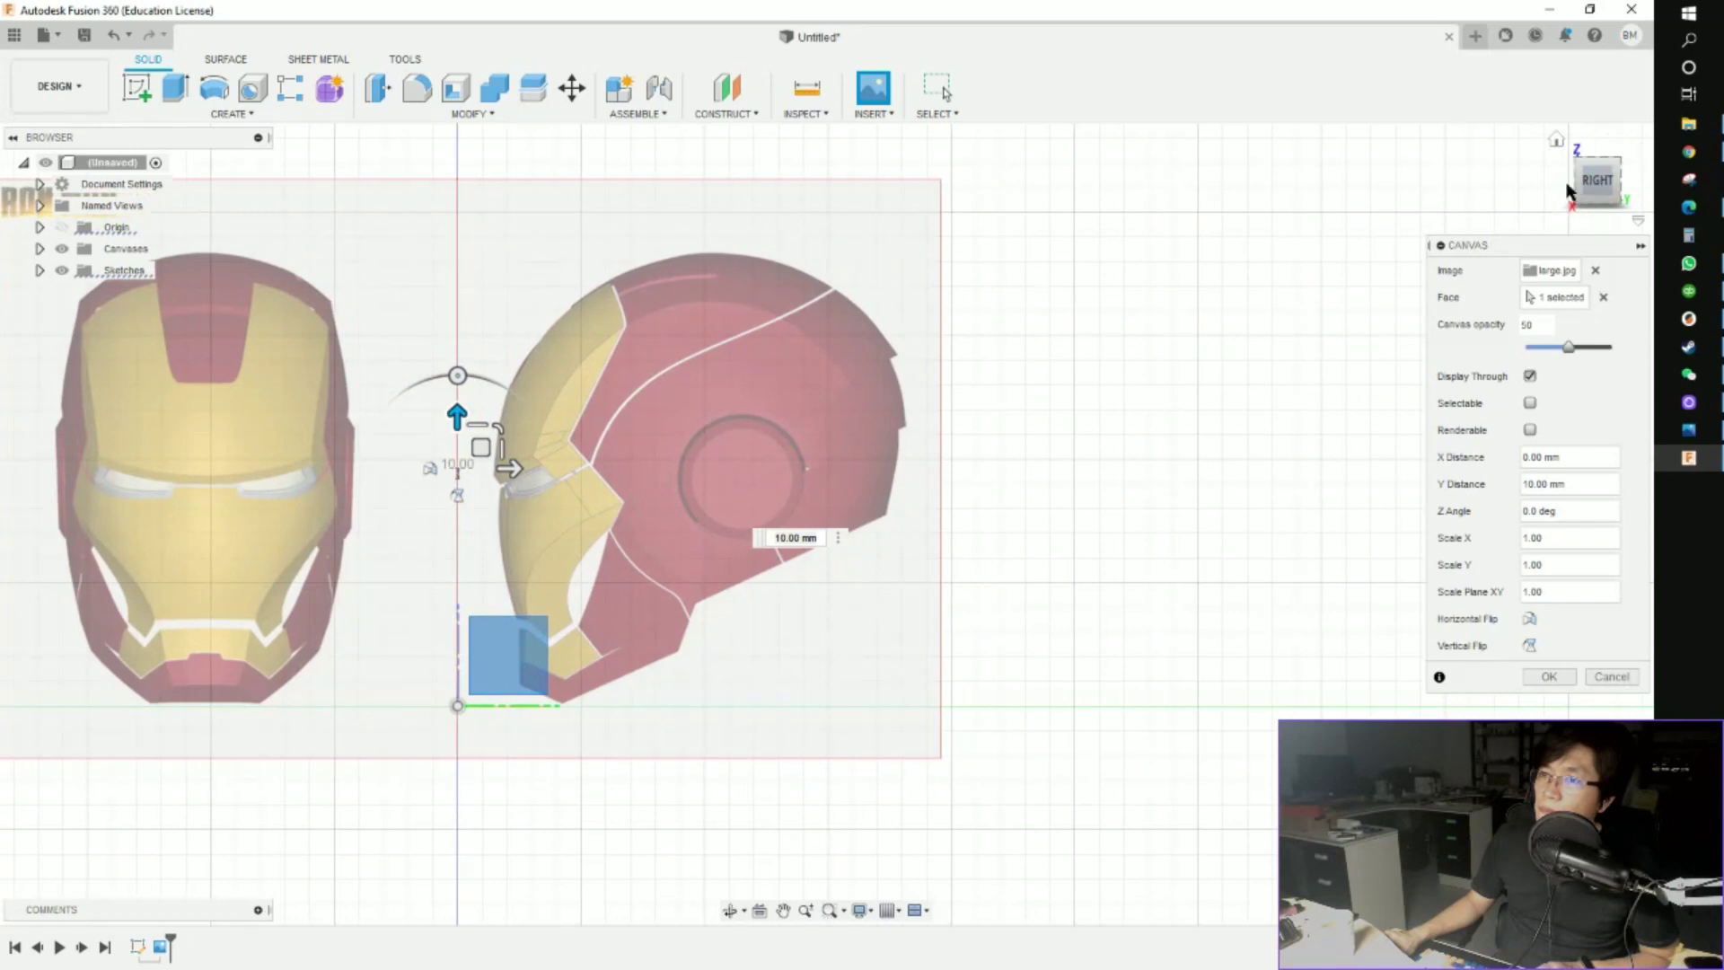
{"action": "left_click", "coordinate": [1567, 184]}
{"action": "left_click", "coordinate": [1596, 187]}
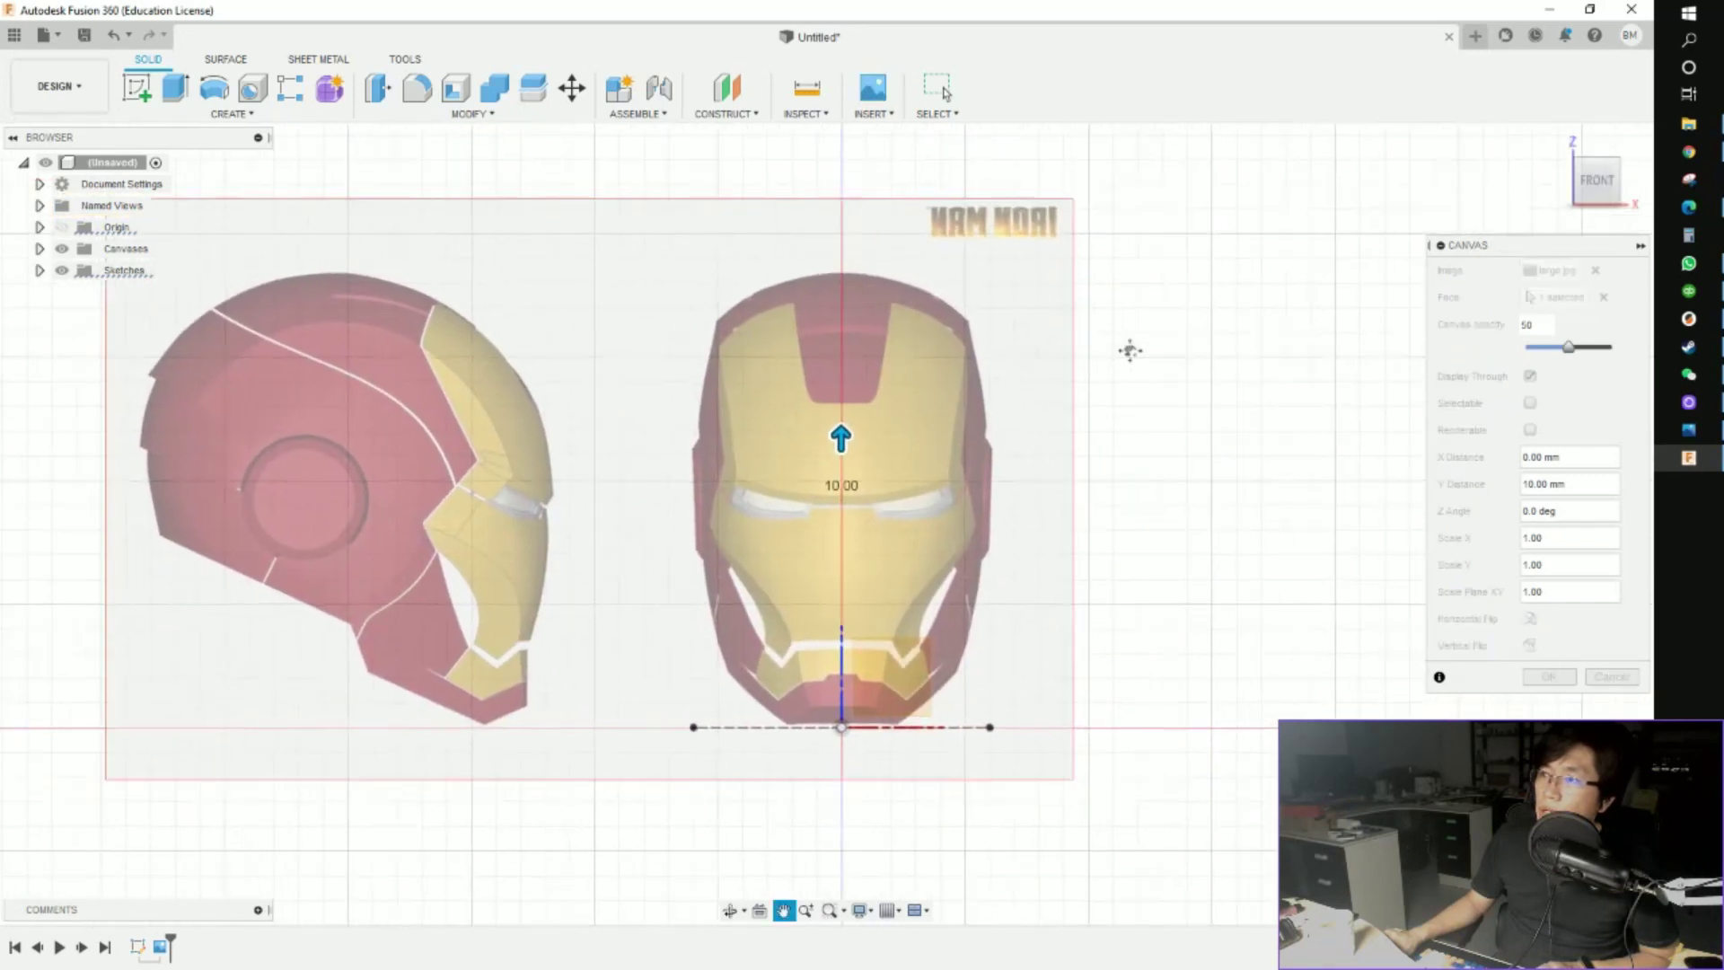
{"action": "left_click", "coordinate": [1579, 184]}
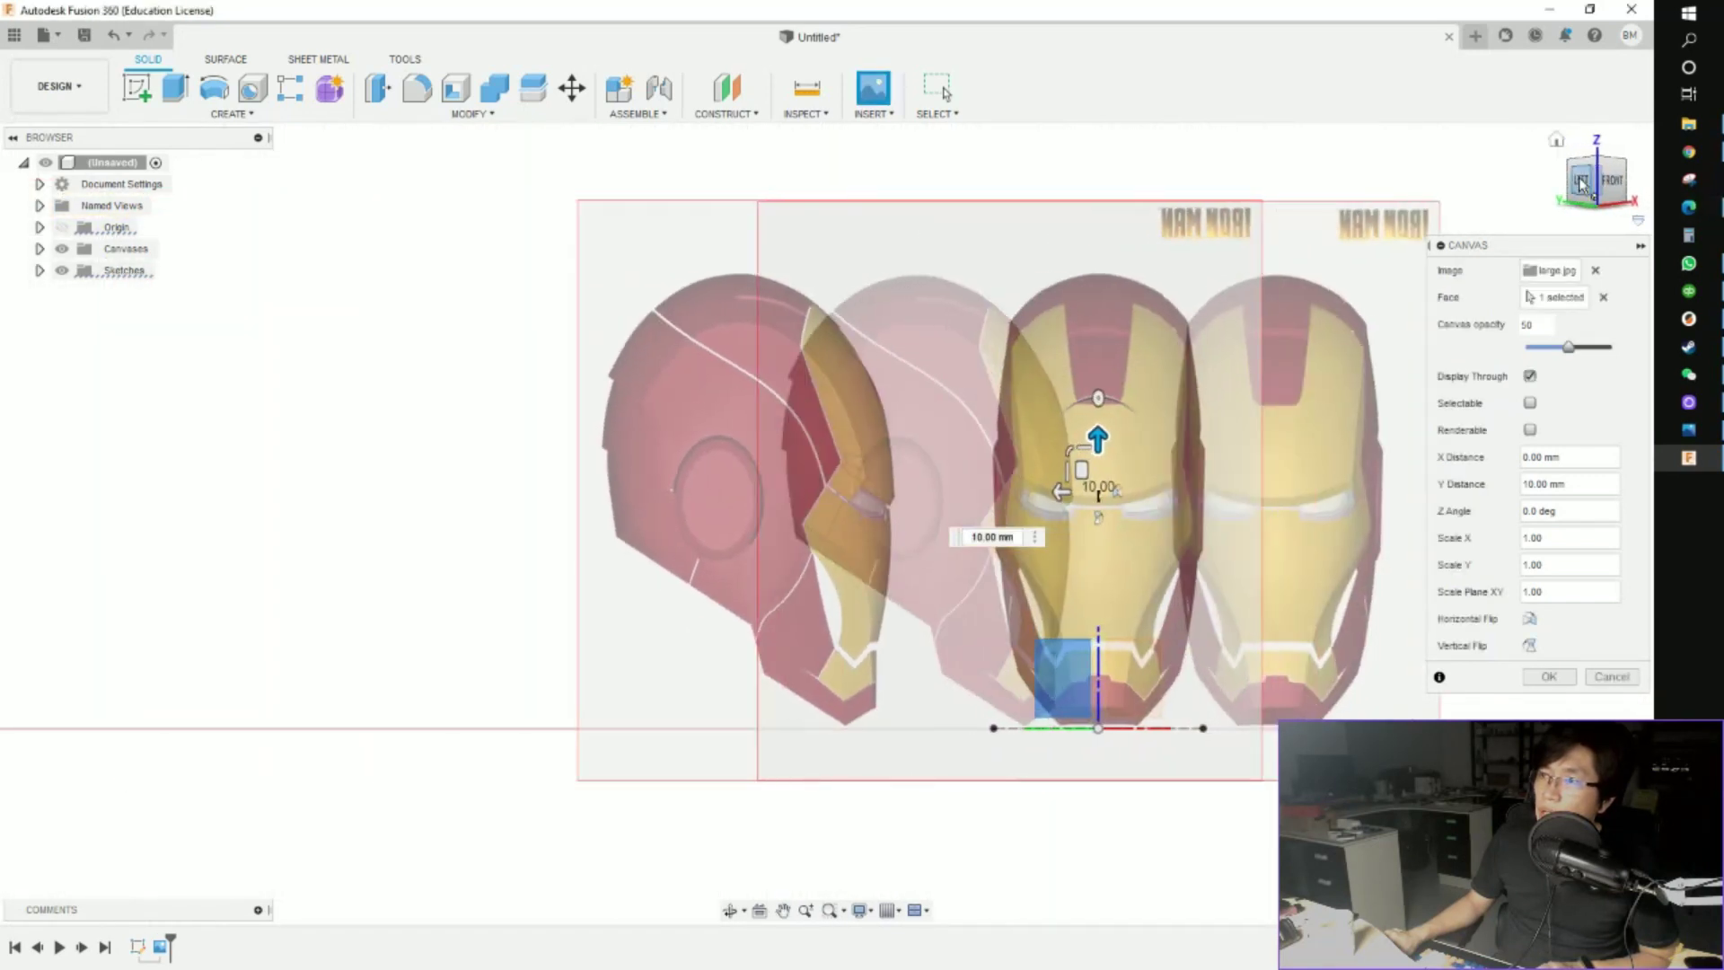
{"action": "left_click", "coordinate": [1547, 677]}
Examine the two perpendicular helmet canvases from several angles and from the front to check their alignment
{"action": "scroll", "coordinate": [924, 527], "scroll_direction": "down", "scroll_amount": 3}
{"action": "middle_click_drag", "start_coordinate": [924, 527], "coordinate": [492, 481], "text": "shift"}
{"action": "scroll", "coordinate": [839, 508], "scroll_direction": "up", "scroll_amount": 4}
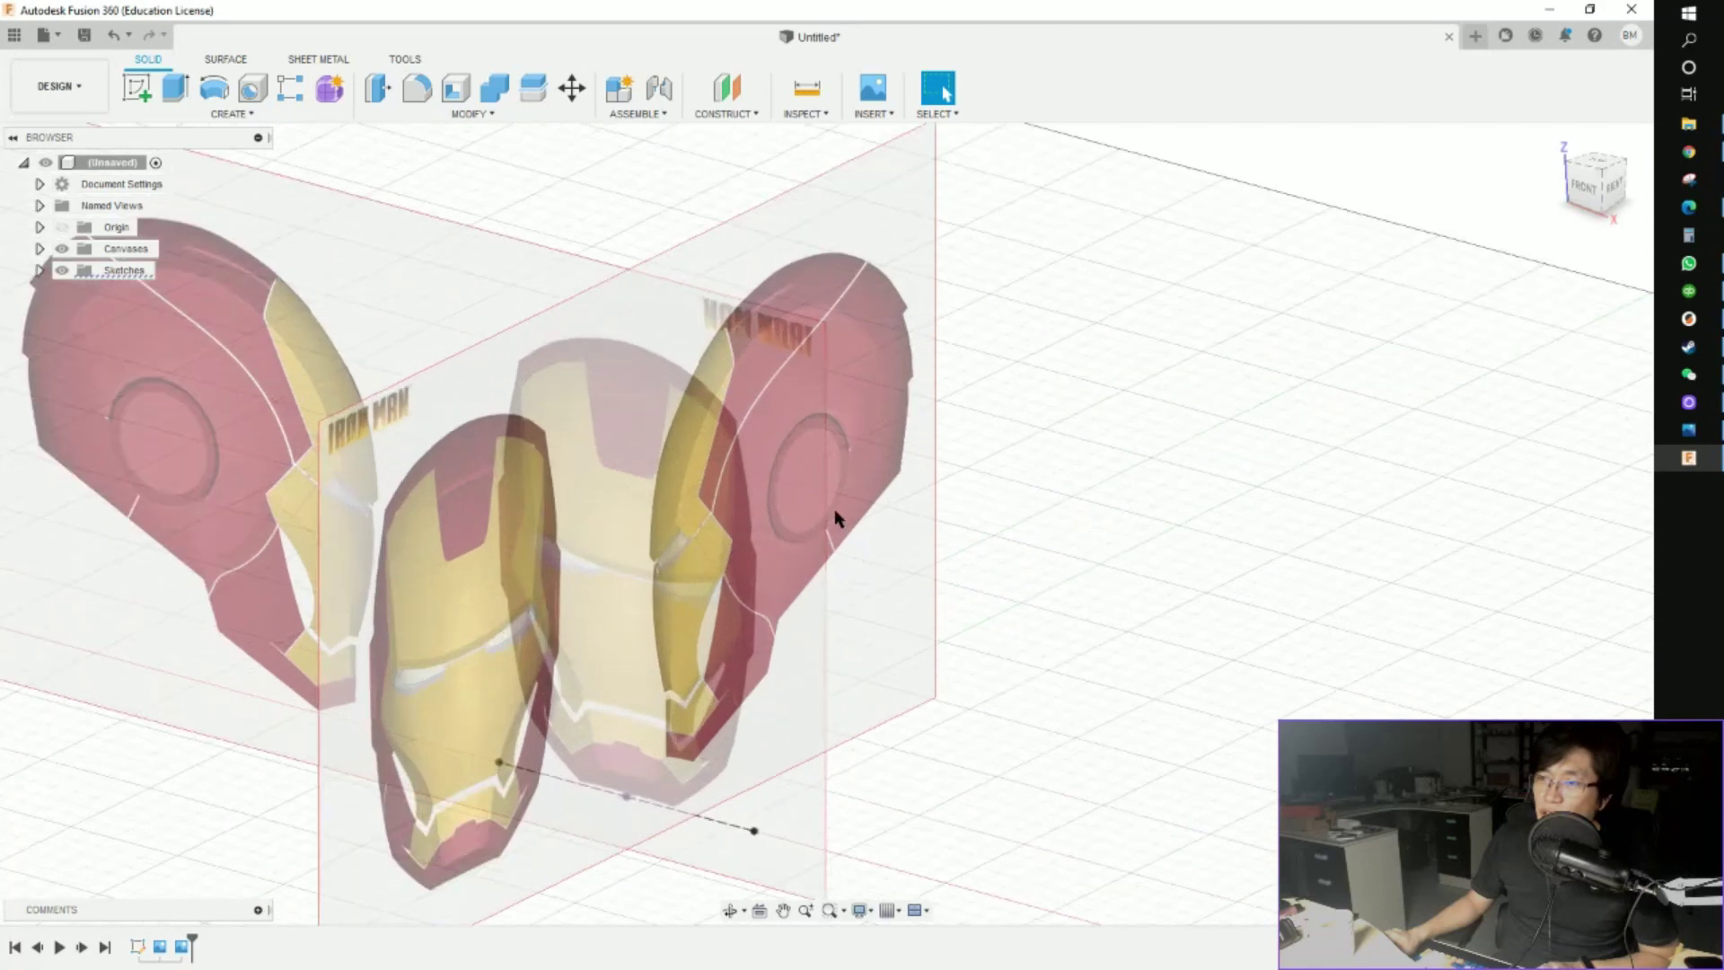
{"action": "middle_click_drag", "start_coordinate": [824, 519], "coordinate": [1113, 726], "text": "shift"}
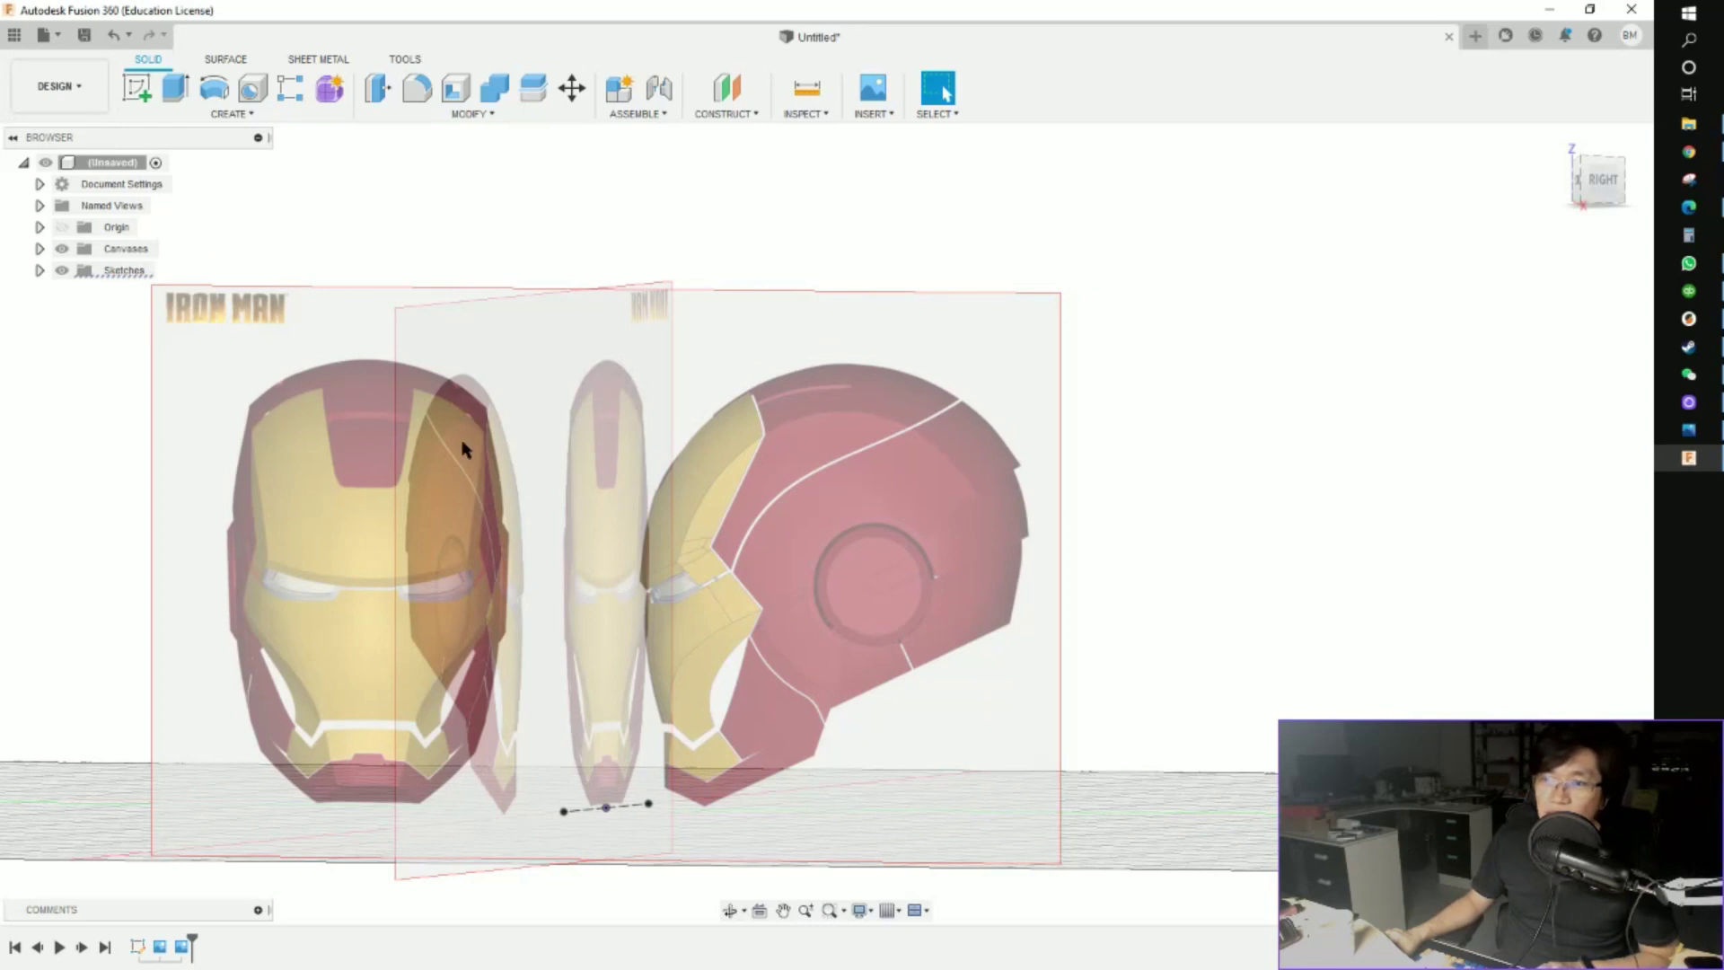
{"action": "scroll", "coordinate": [924, 447], "scroll_direction": "down", "scroll_amount": 3}
{"action": "middle_click_drag", "start_coordinate": [924, 446], "coordinate": [901, 549], "text": "shift"}
{"action": "scroll", "coordinate": [902, 549], "scroll_direction": "up", "scroll_amount": 3}
{"action": "left_click", "coordinate": [1592, 184]}
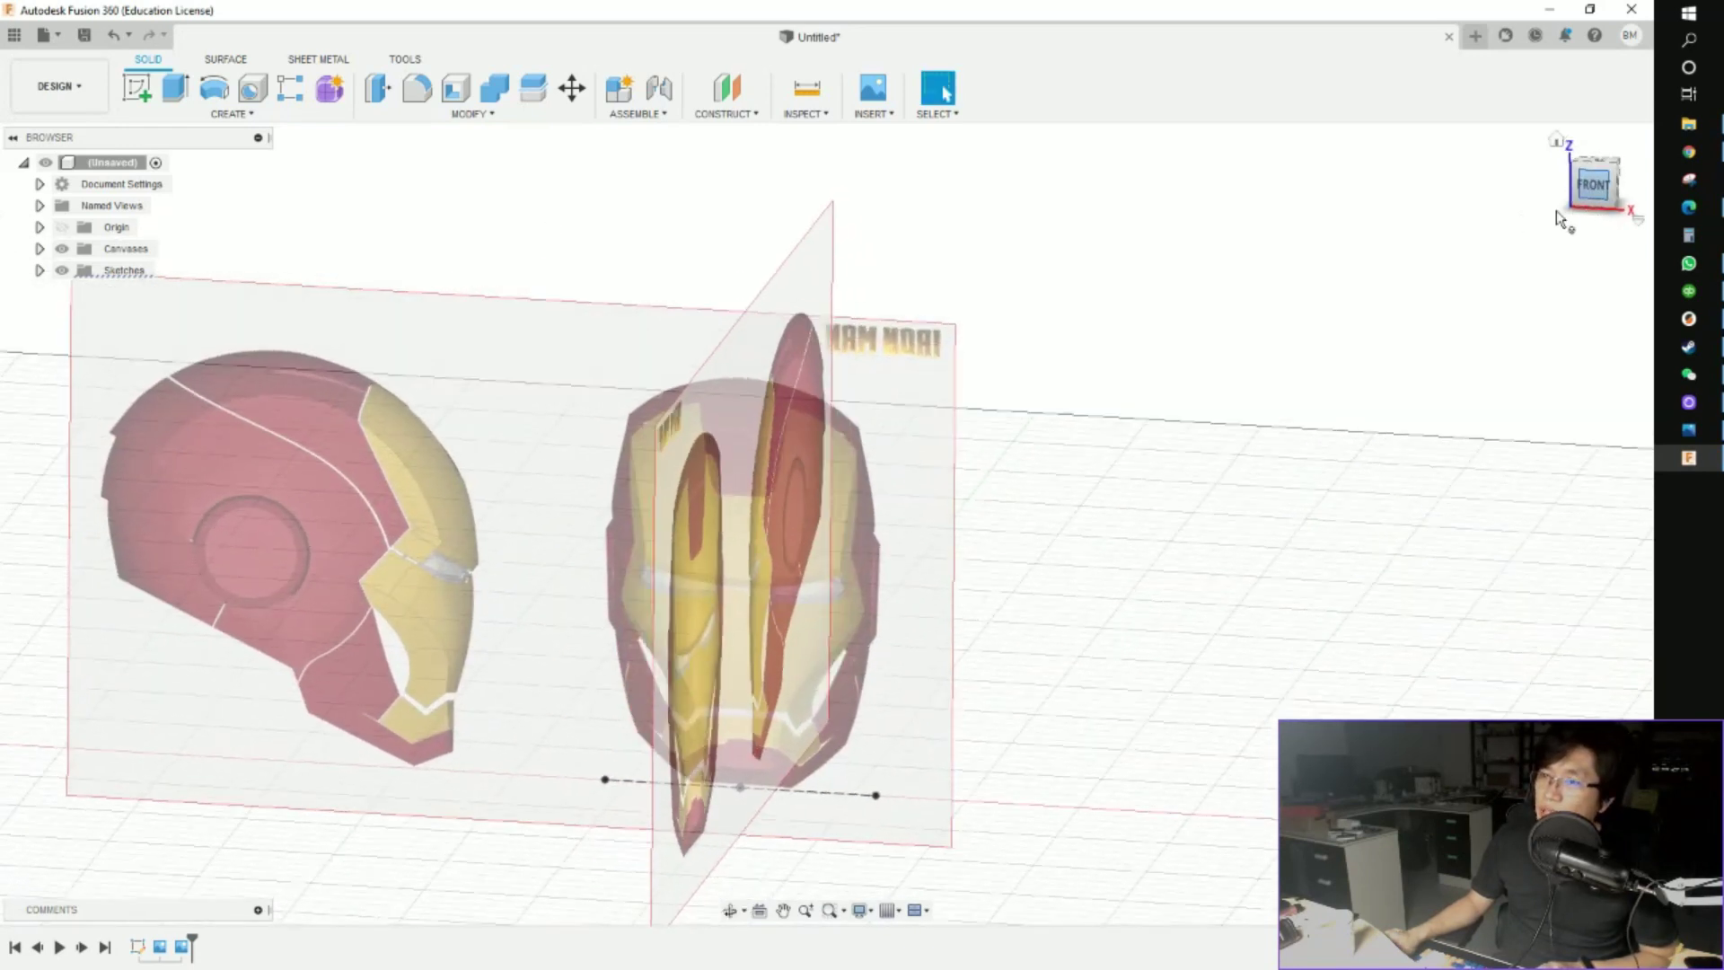
{"action": "scroll", "coordinate": [1012, 396], "scroll_direction": "down", "scroll_amount": 2}
{"action": "middle_click_drag", "start_coordinate": [1018, 359], "coordinate": [1047, 450]}
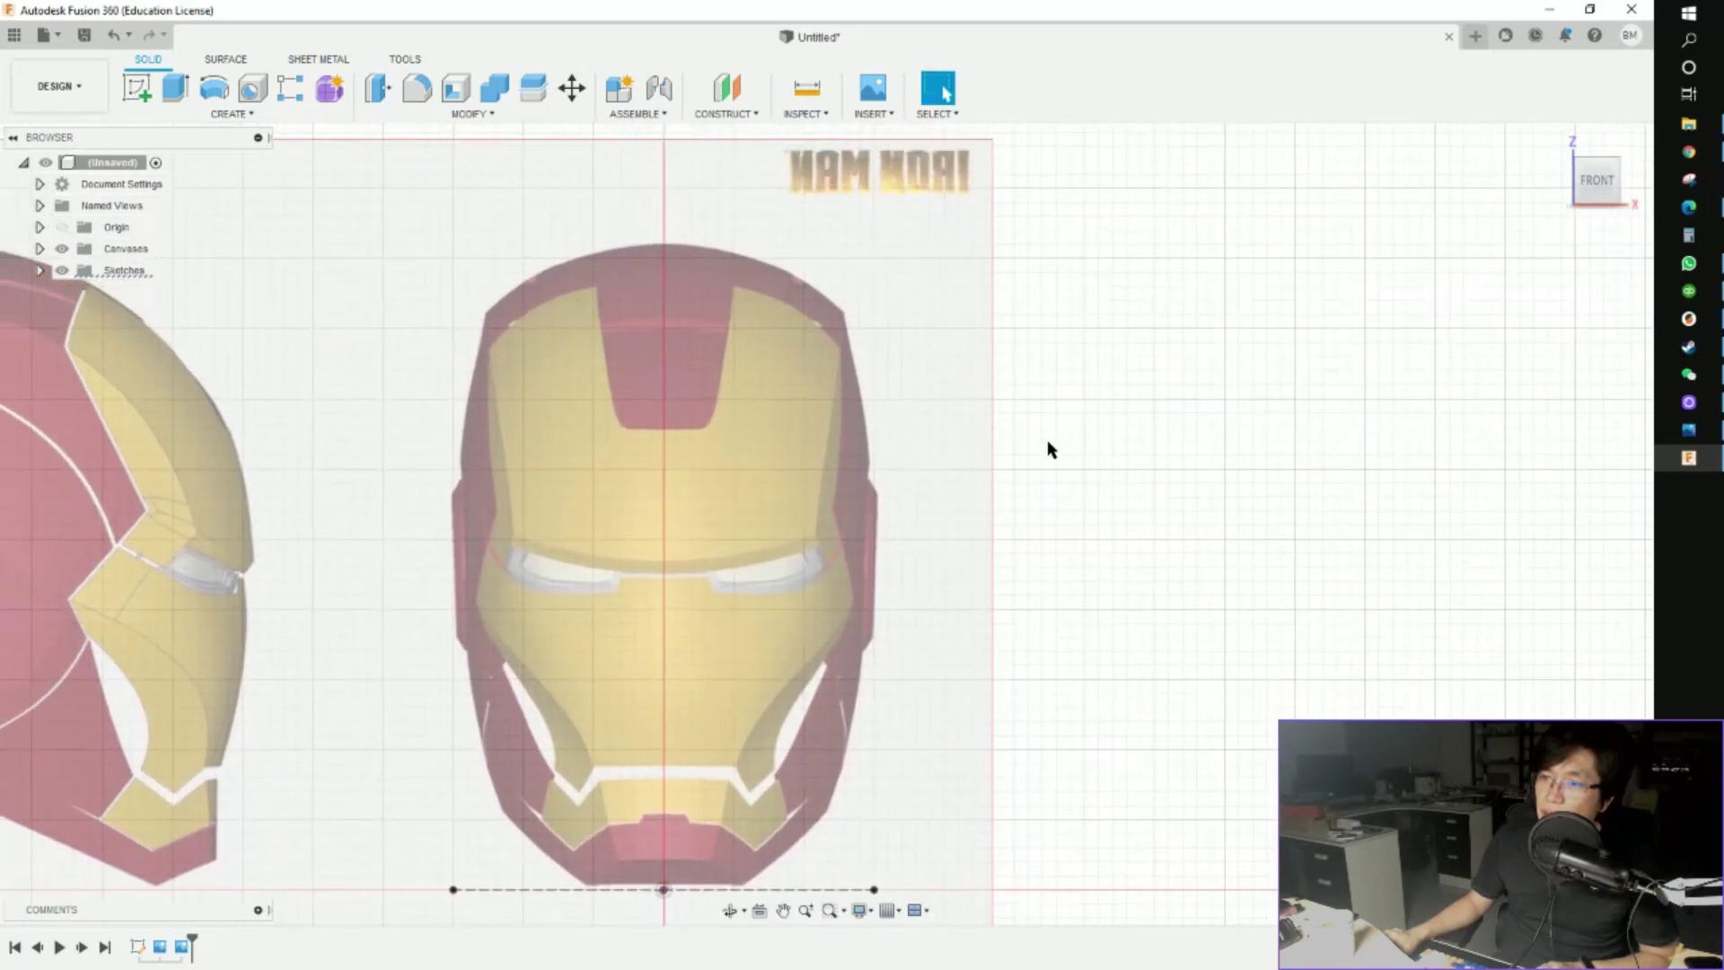
{"action": "scroll", "coordinate": [1051, 404], "scroll_direction": "down", "scroll_amount": 2}
{"action": "scroll", "coordinate": [1039, 400], "scroll_direction": "up", "scroll_amount": 1}
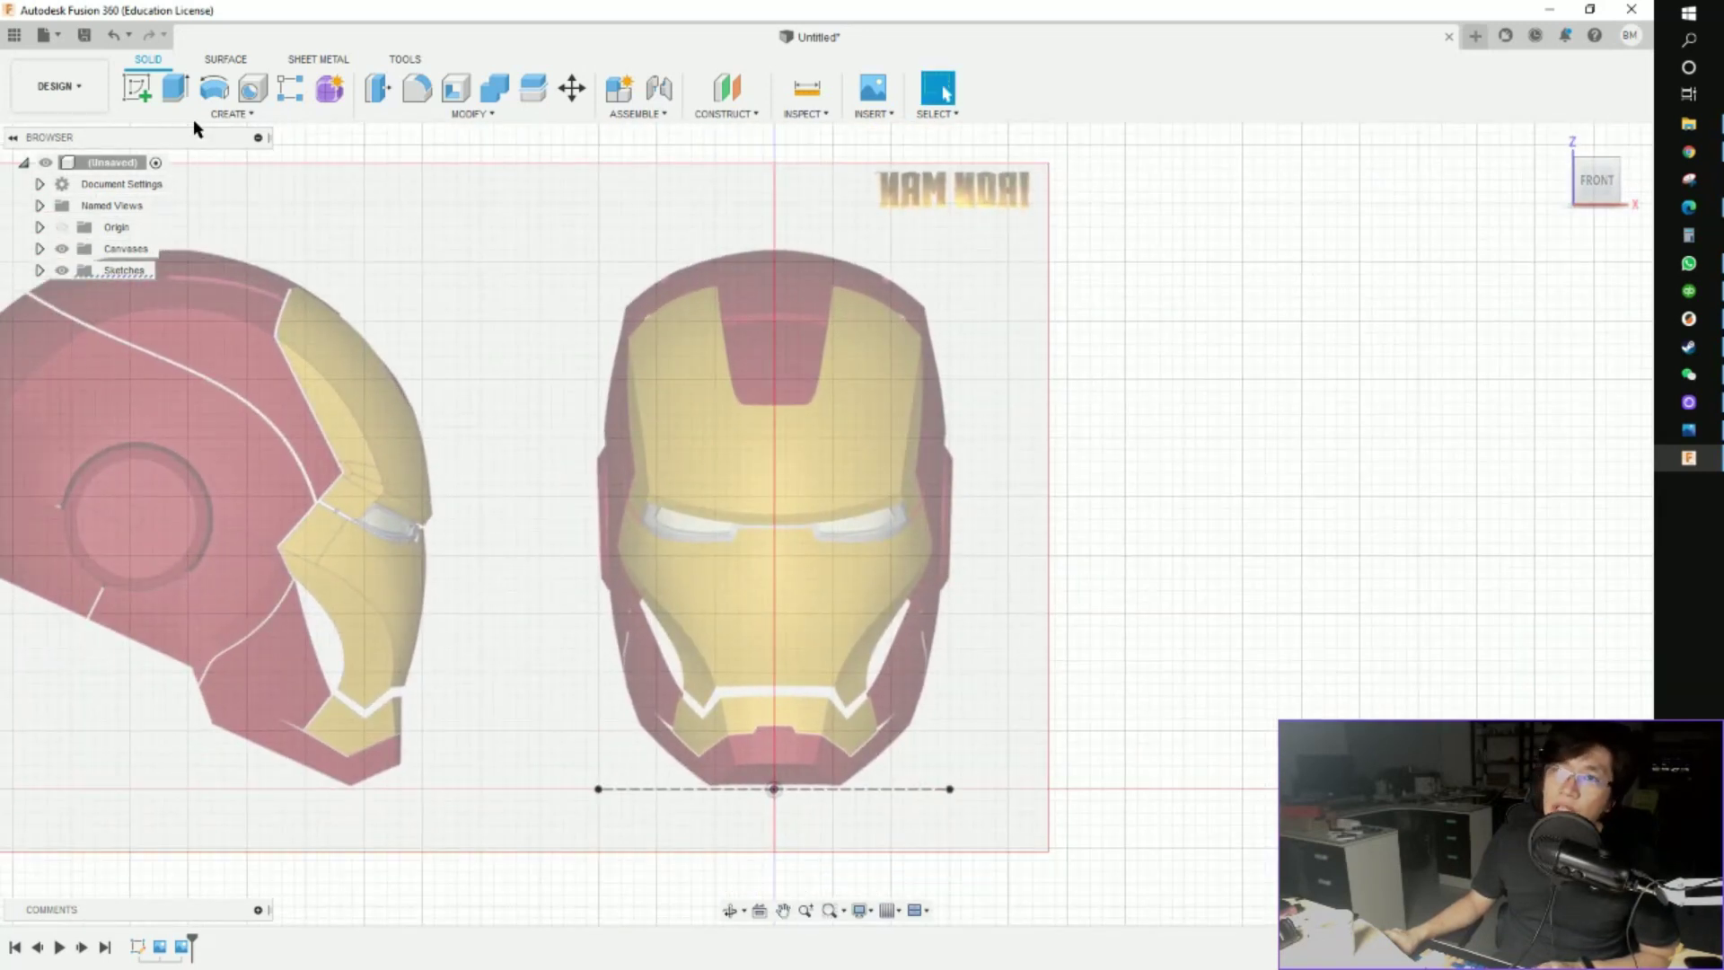
Start a new sketch on the front XZ plane and move the sketch options higher
{"action": "left_click", "coordinate": [137, 87]}
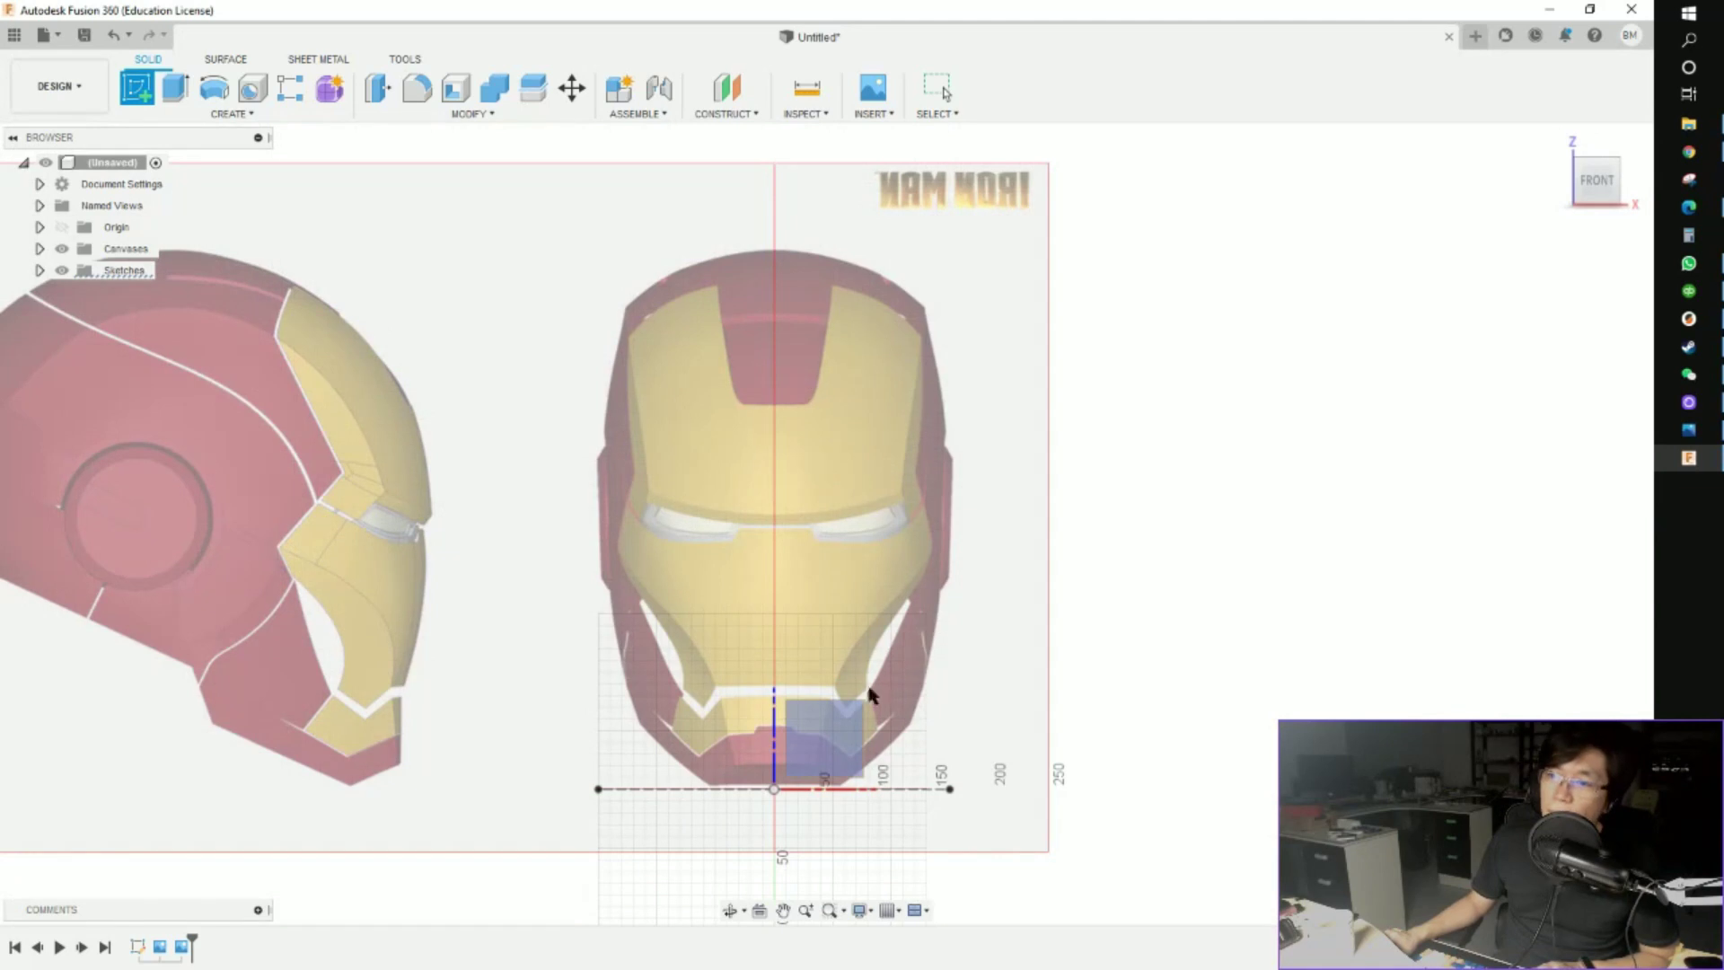
{"action": "left_click", "coordinate": [823, 741]}
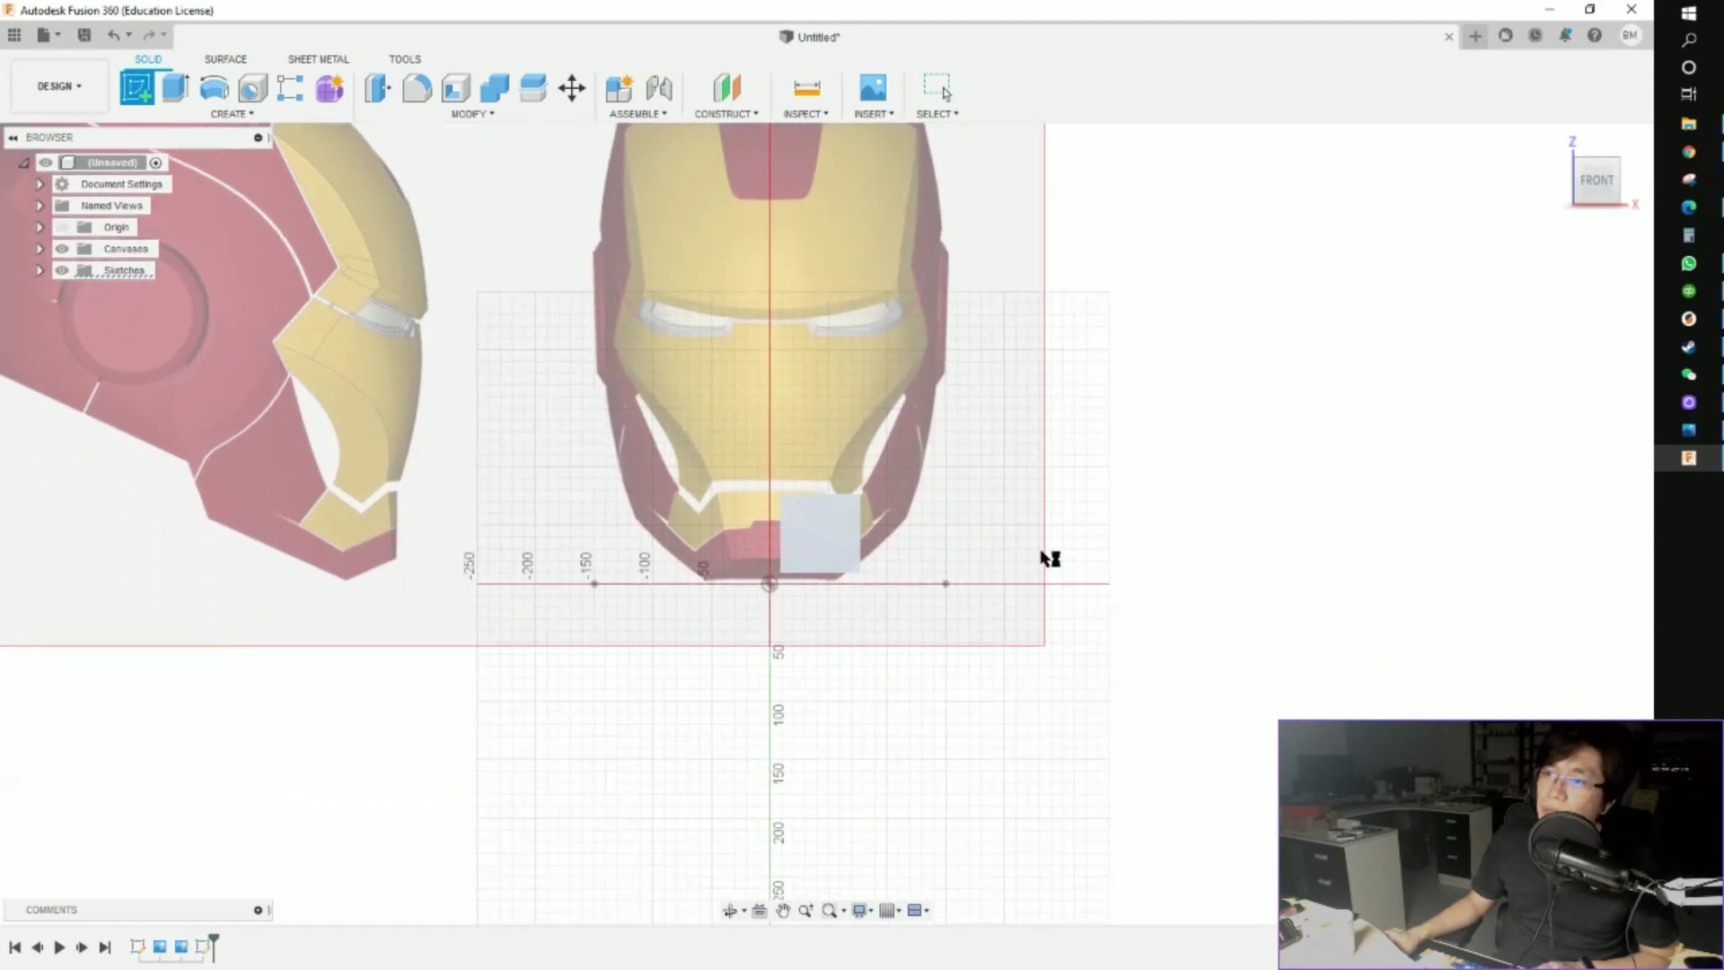
{"action": "mouse_move", "coordinate": [1516, 250]}
{"action": "left_mouse_down"}
{"action": "mouse_move", "coordinate": [1418, 225]}
{"action": "mouse_move", "coordinate": [1495, 191]}
{"action": "mouse_move", "coordinate": [1508, 202]}
{"action": "left_mouse_up"}
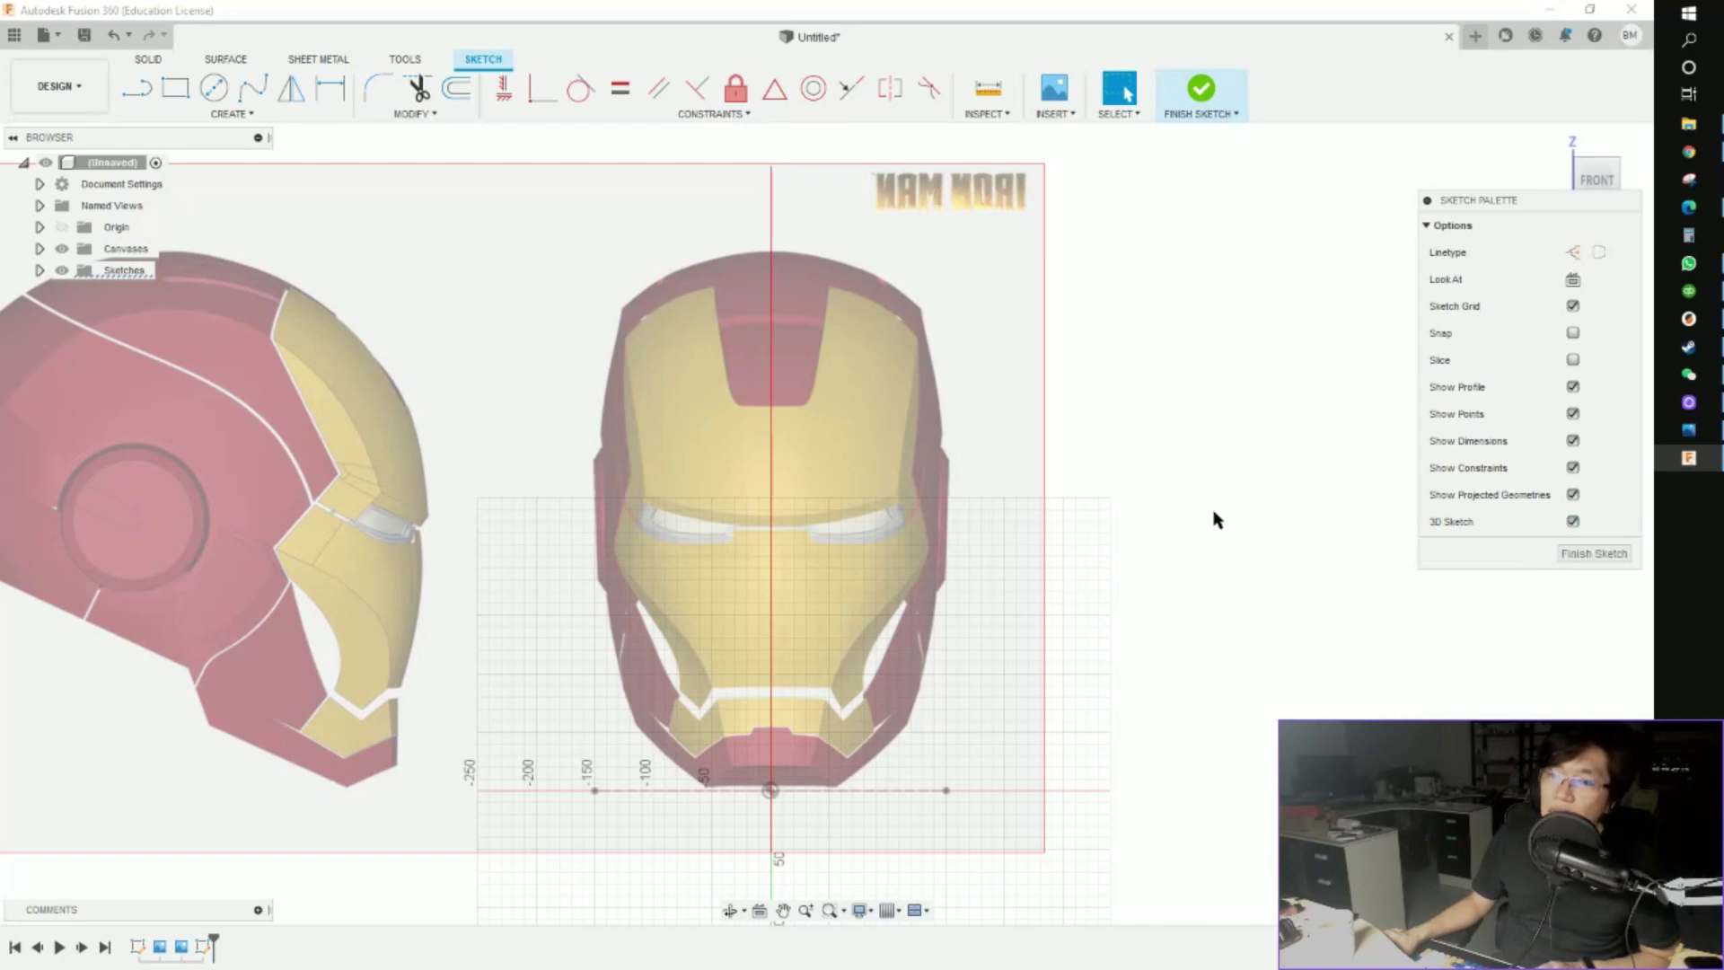
Place sketch points at the outer and inner corners and along the upper edge of the gold forehead plate's right half
{"action": "left_click", "coordinate": [232, 114]}
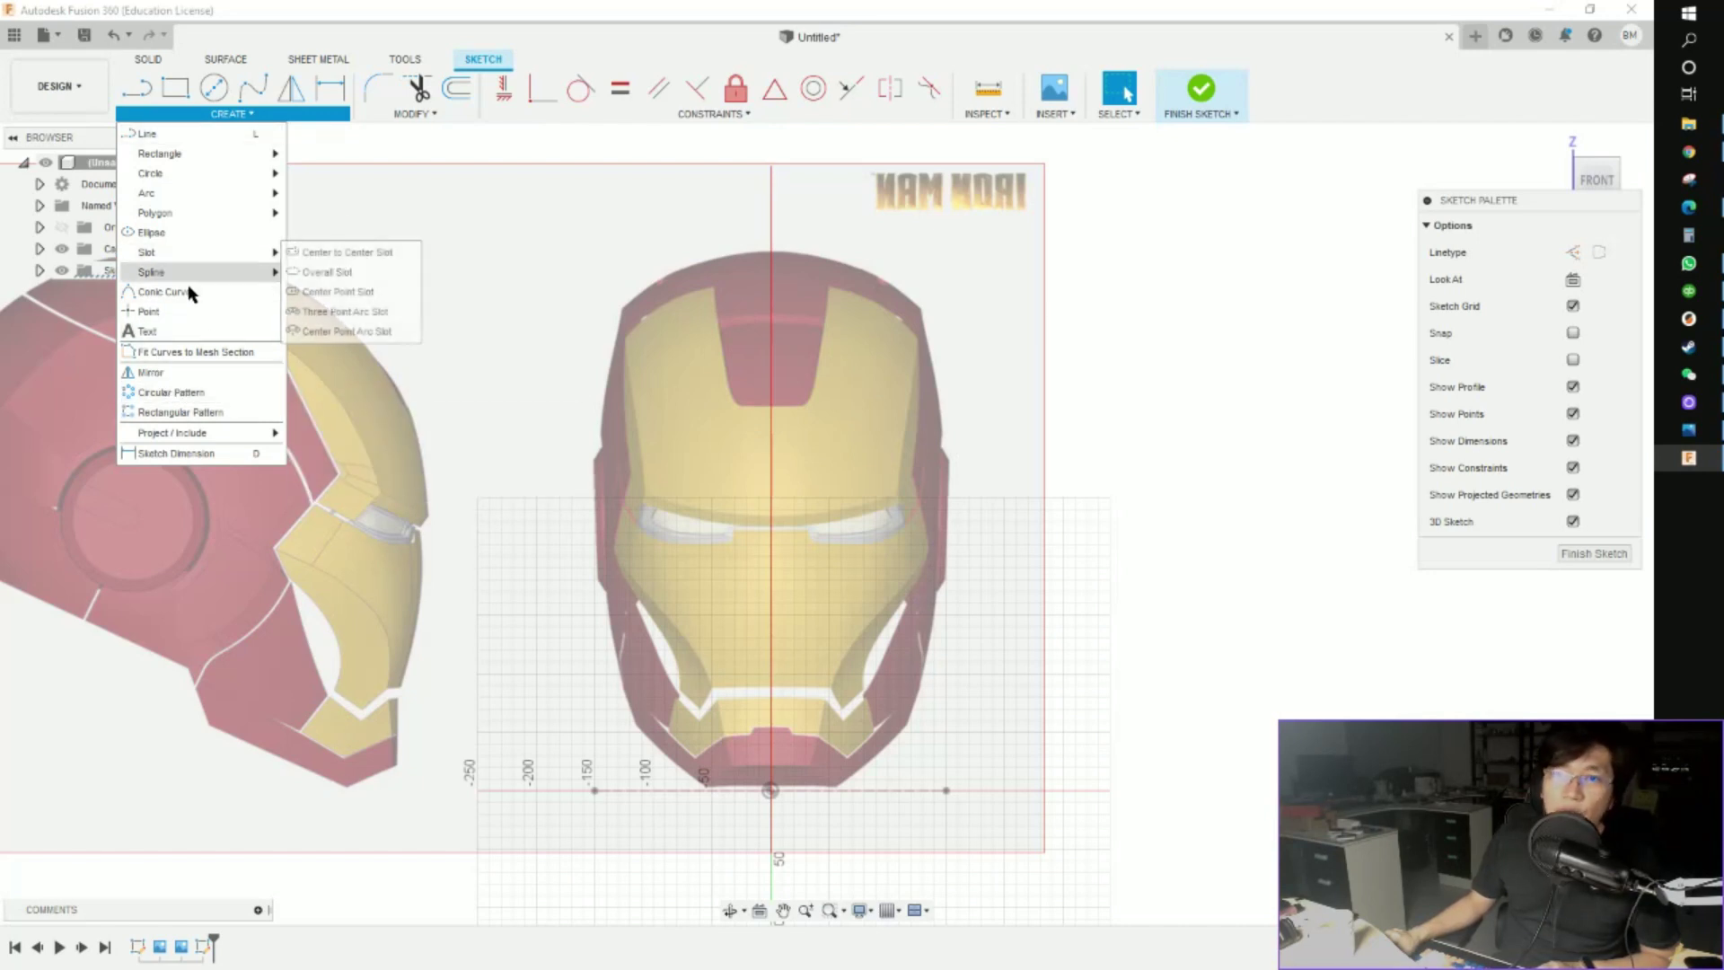
{"action": "left_click", "coordinate": [183, 313]}
{"action": "scroll", "coordinate": [885, 327], "scroll_direction": "up", "scroll_amount": 5}
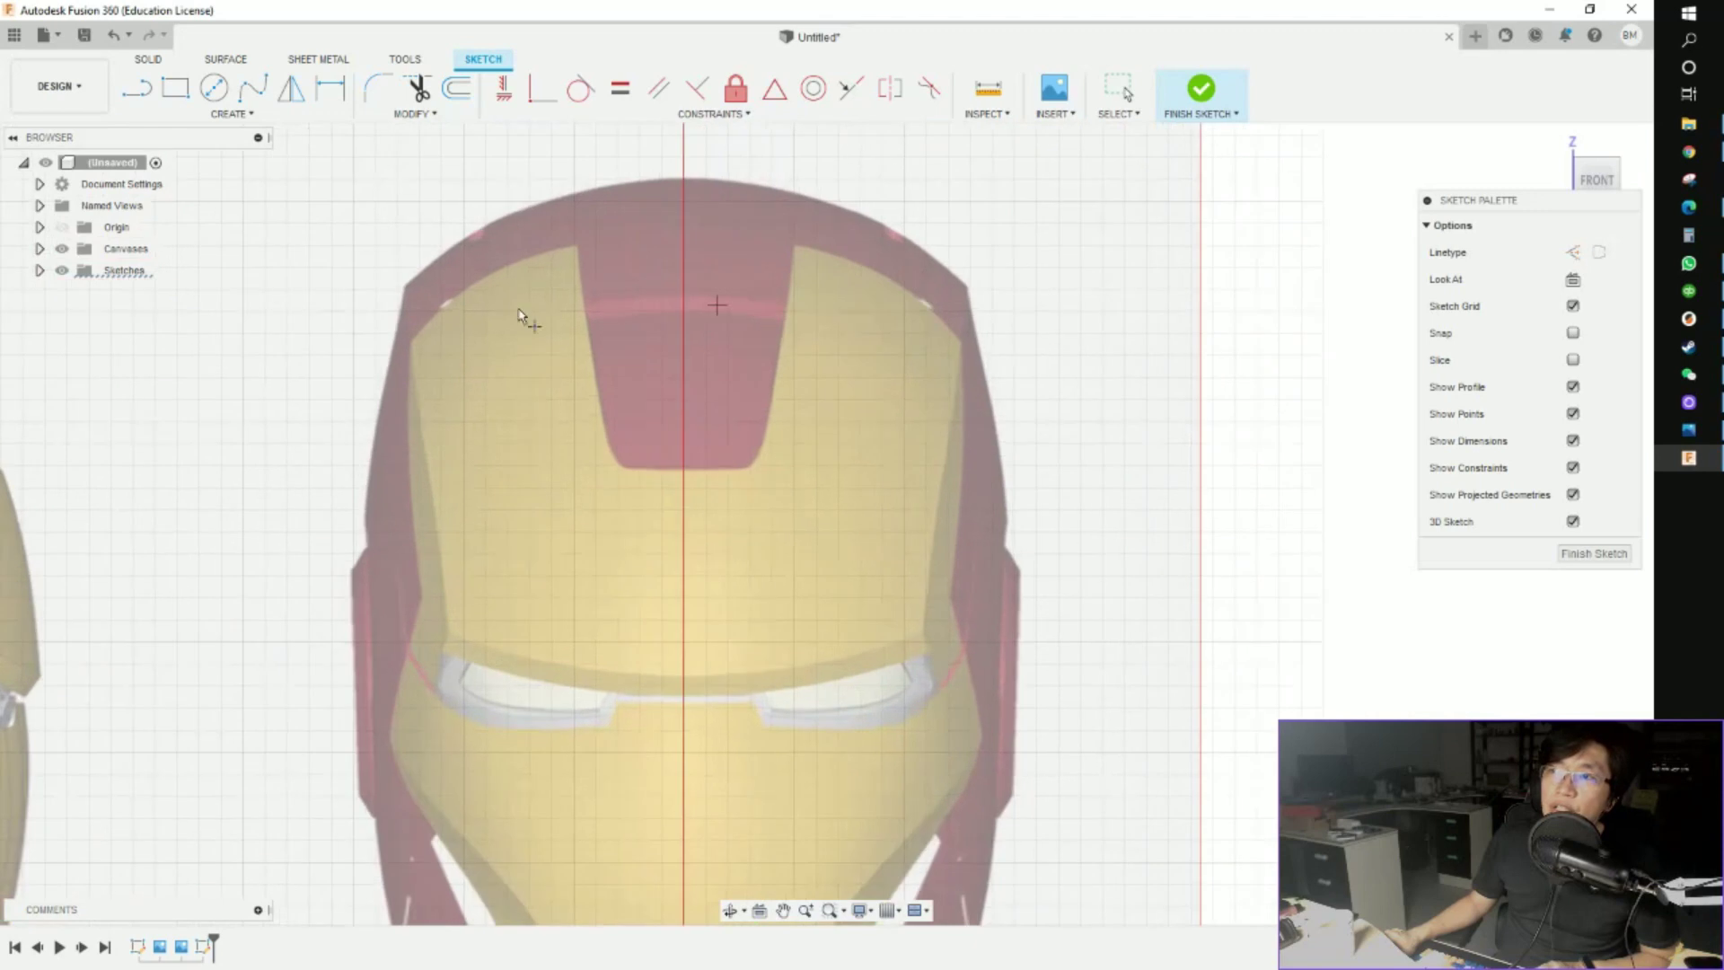
{"action": "left_click", "coordinate": [226, 114]}
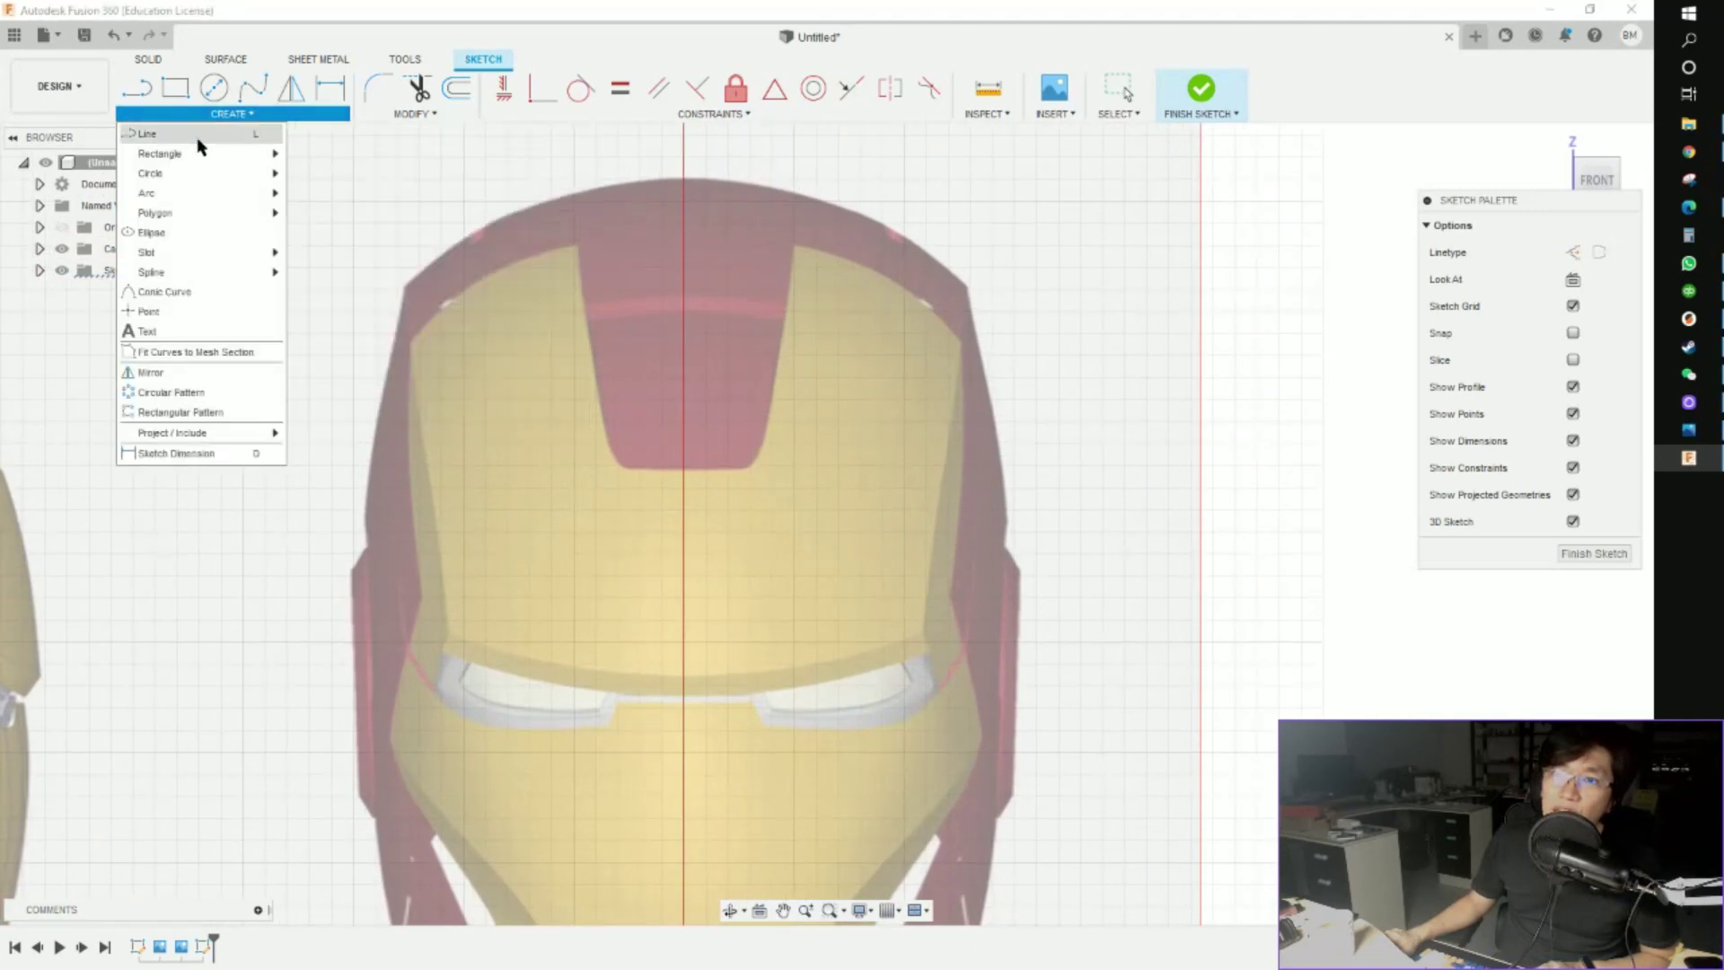
{"action": "left_click", "coordinate": [201, 312]}
{"action": "scroll", "coordinate": [959, 340], "scroll_direction": "up", "scroll_amount": 5}
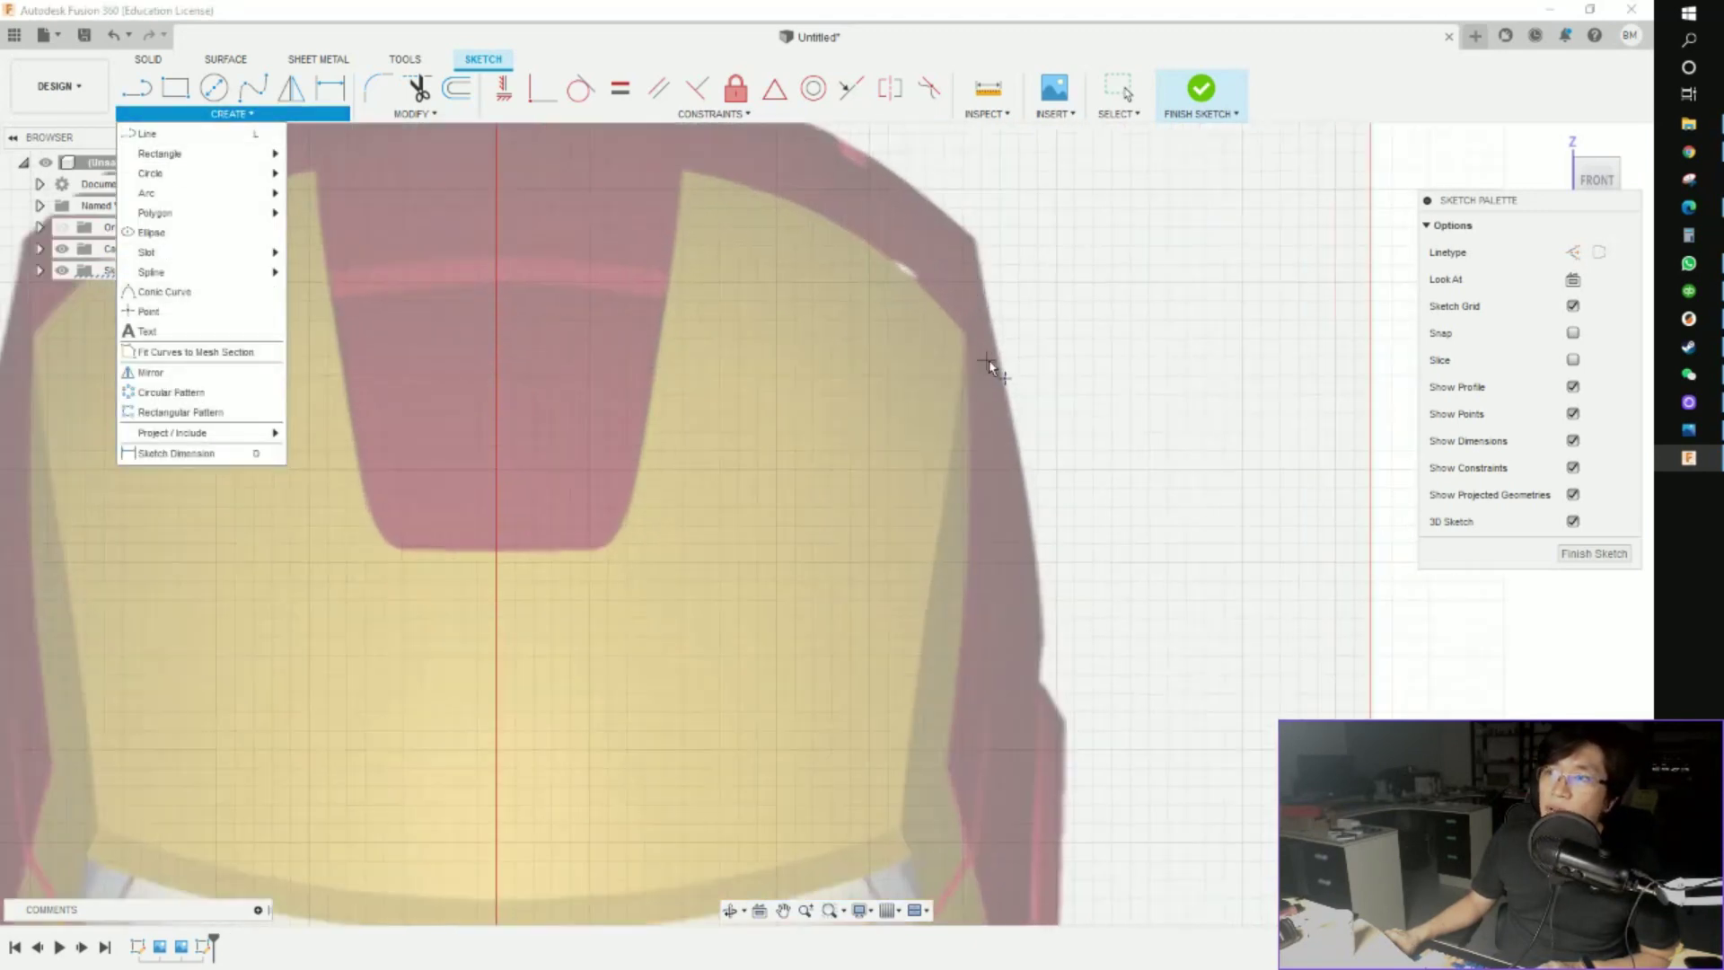
{"action": "left_click", "coordinate": [965, 341]}
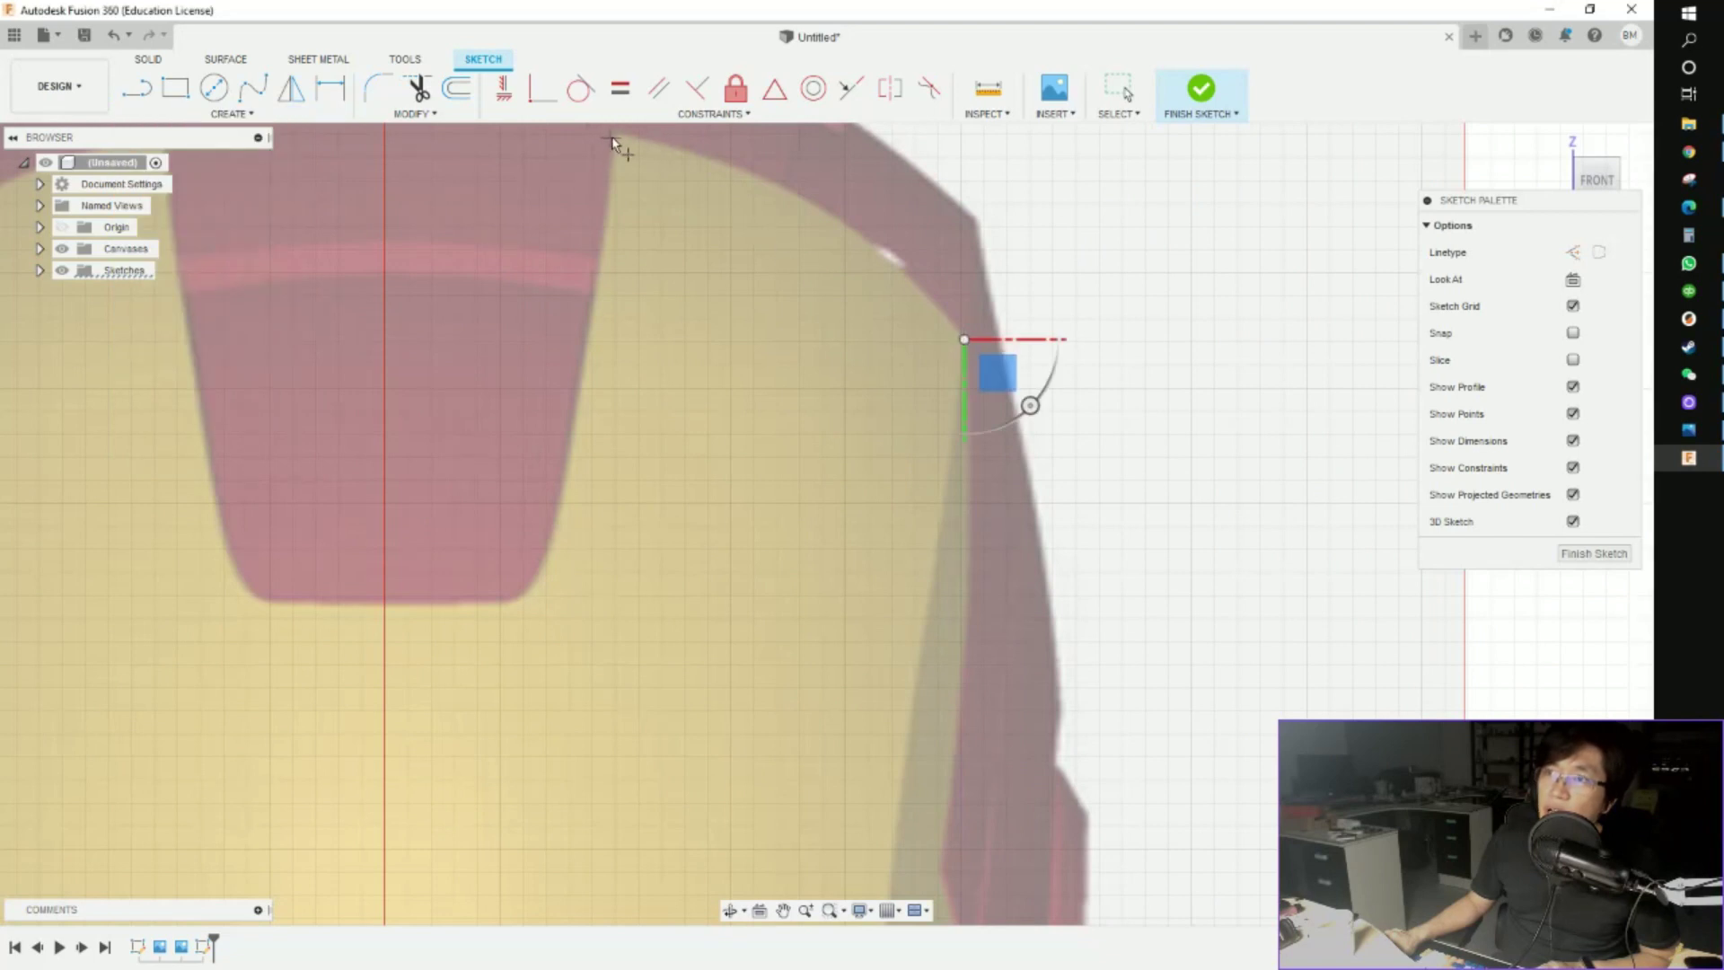
{"action": "left_click", "coordinate": [619, 135]}
{"action": "left_click", "coordinate": [826, 208]}
{"action": "mouse_move", "coordinate": [784, 370]}
{"action": "middle_mouse_down"}
{"action": "mouse_move", "coordinate": [854, 344]}
{"action": "mouse_move", "coordinate": [851, 495]}
{"action": "middle_mouse_up"}
{"action": "key", "text": "Escape"}
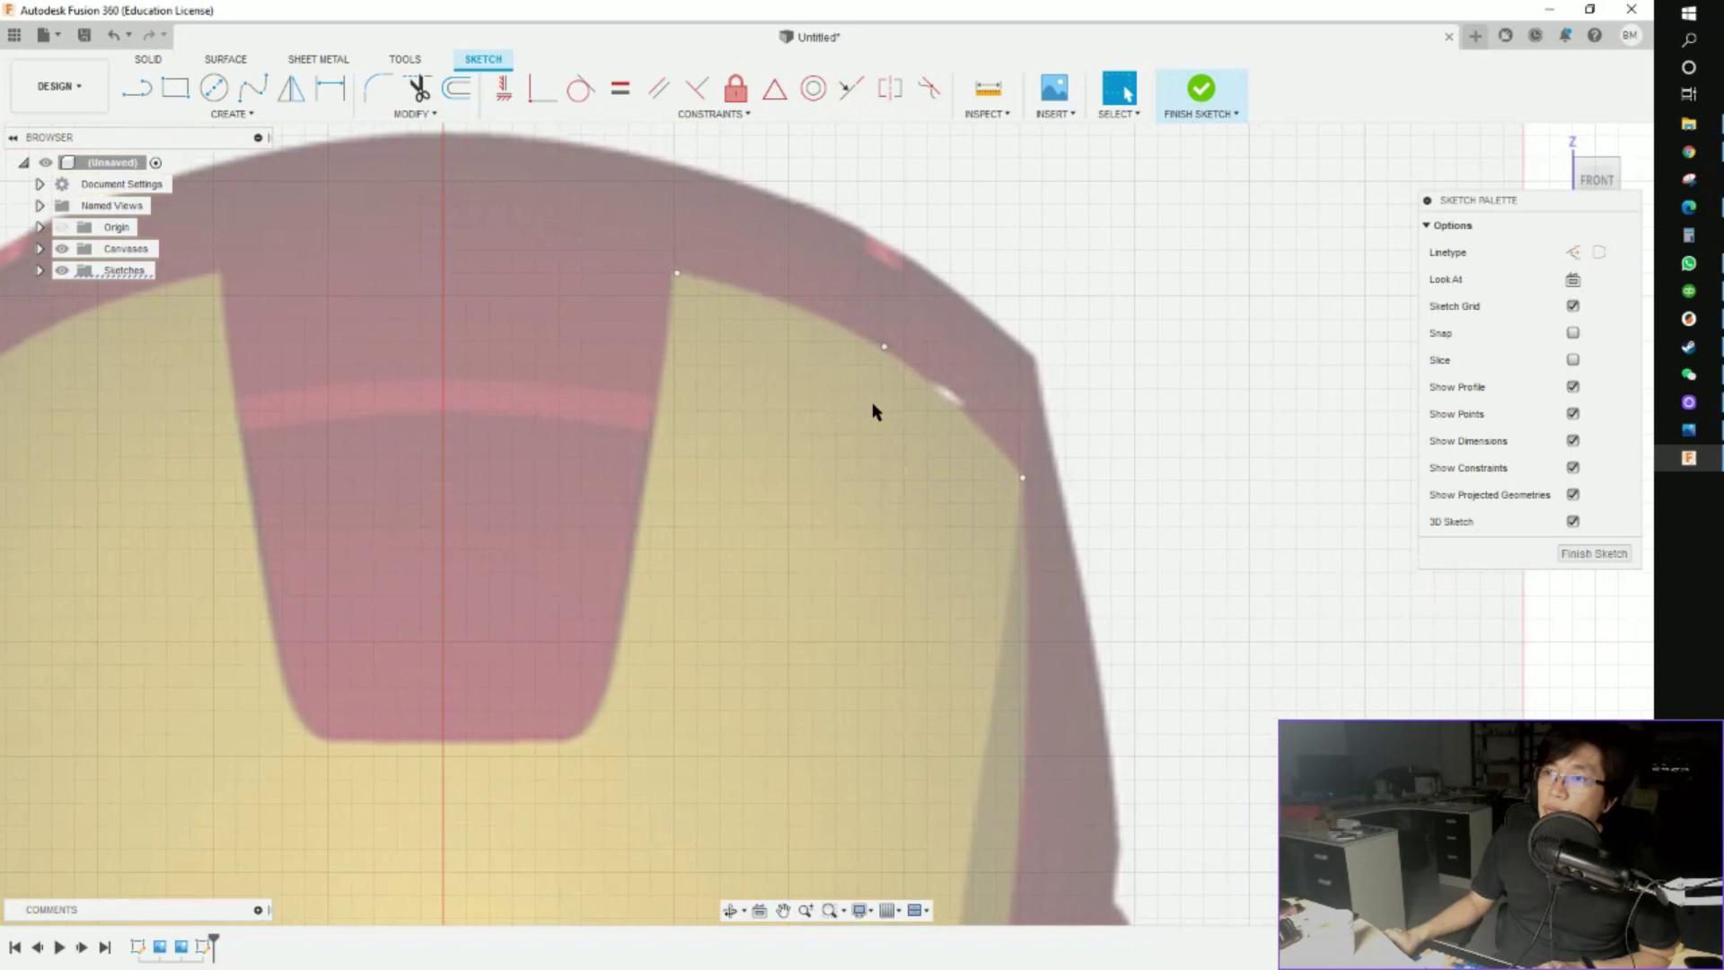
Place more sketch points on the gold faceplate's outer edge, at the inward corner above the eye and at the cheek's widest point
{"action": "left_click", "coordinate": [254, 114]}
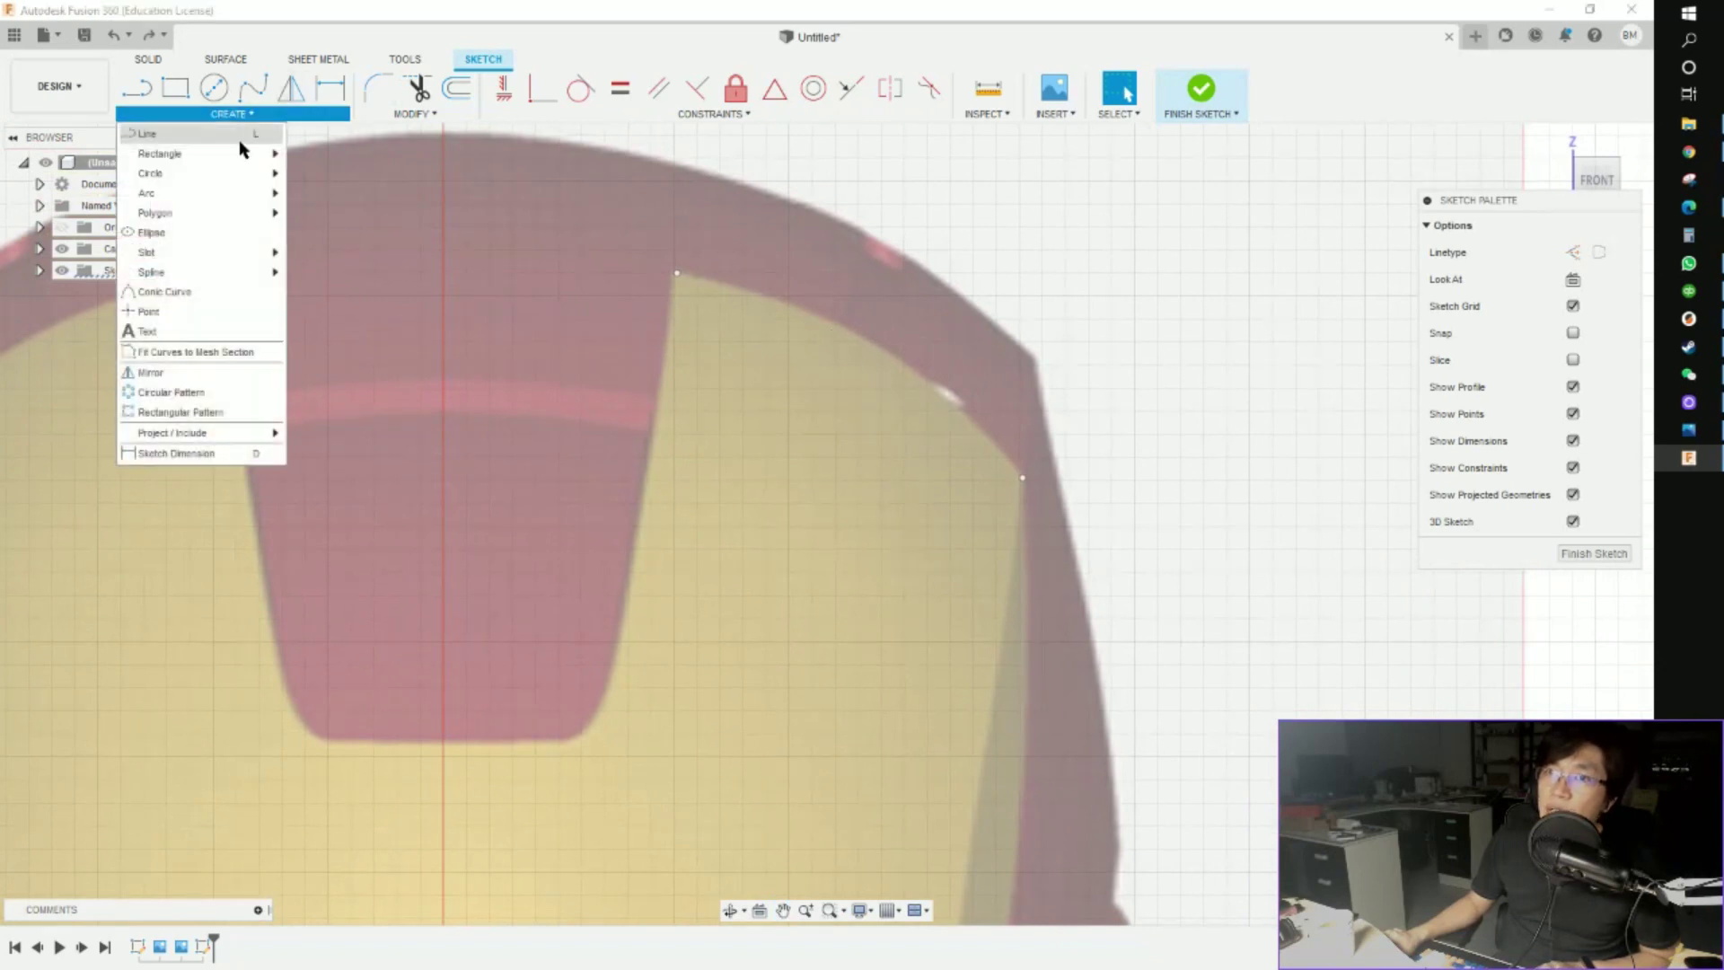
{"action": "left_click", "coordinate": [200, 310]}
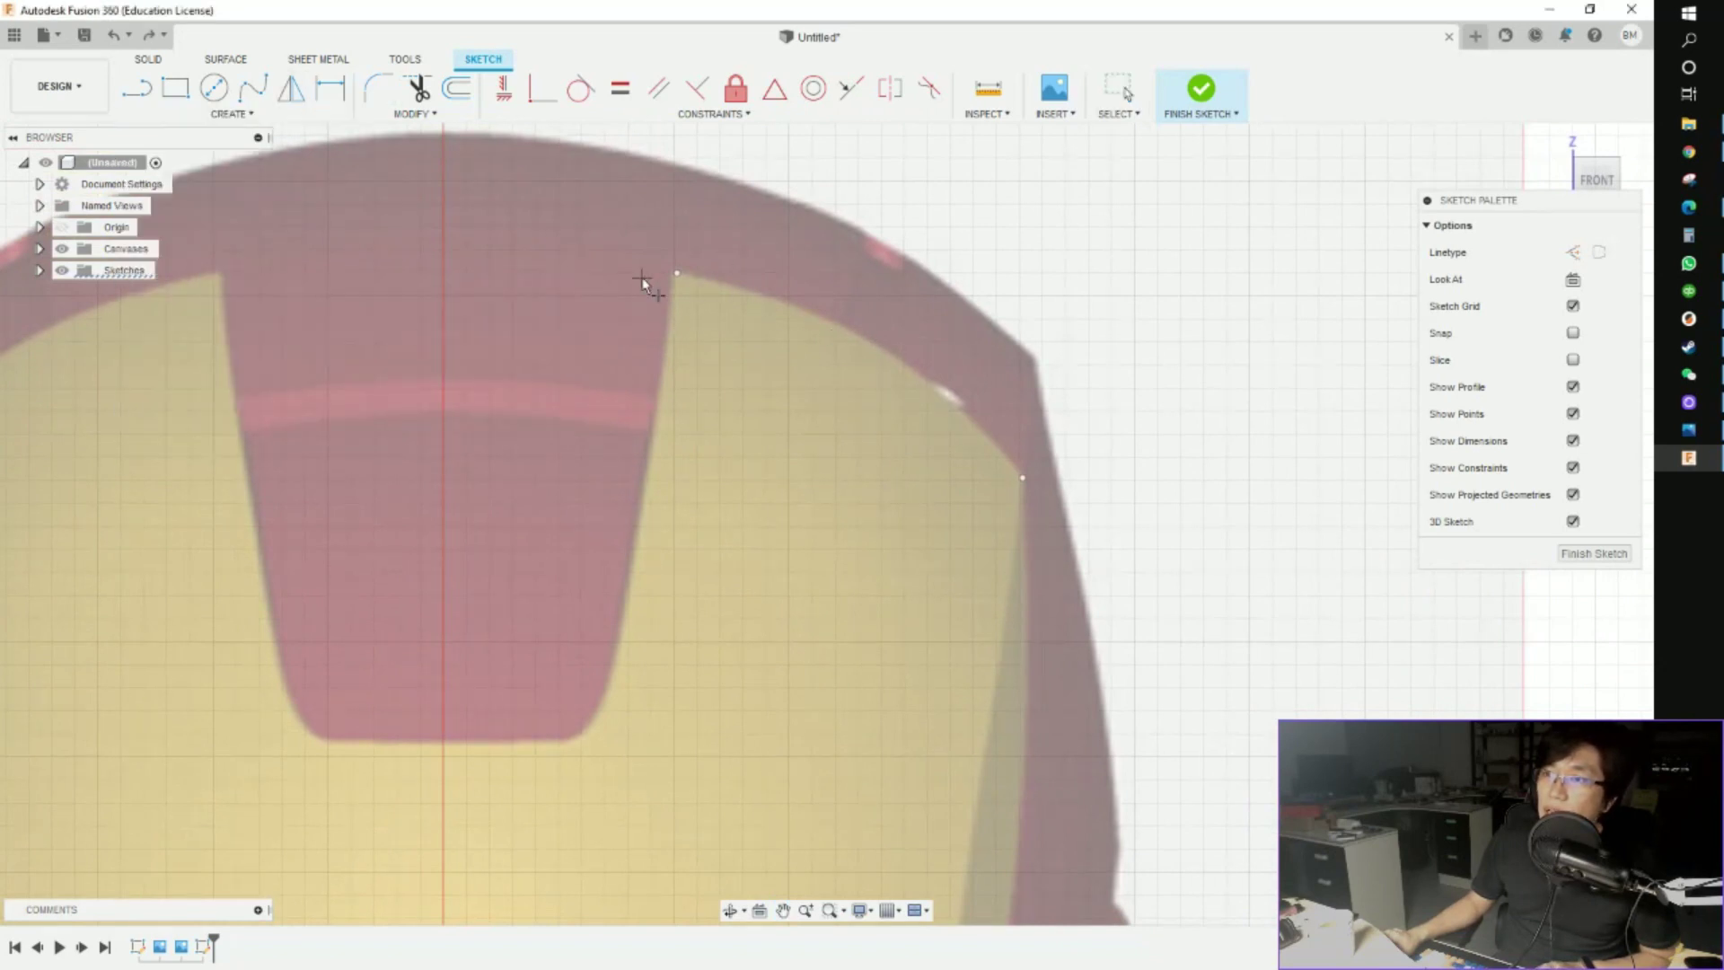
{"action": "left_click", "coordinate": [897, 373]}
{"action": "middle_click_drag", "start_coordinate": [927, 400], "coordinate": [983, 281]}
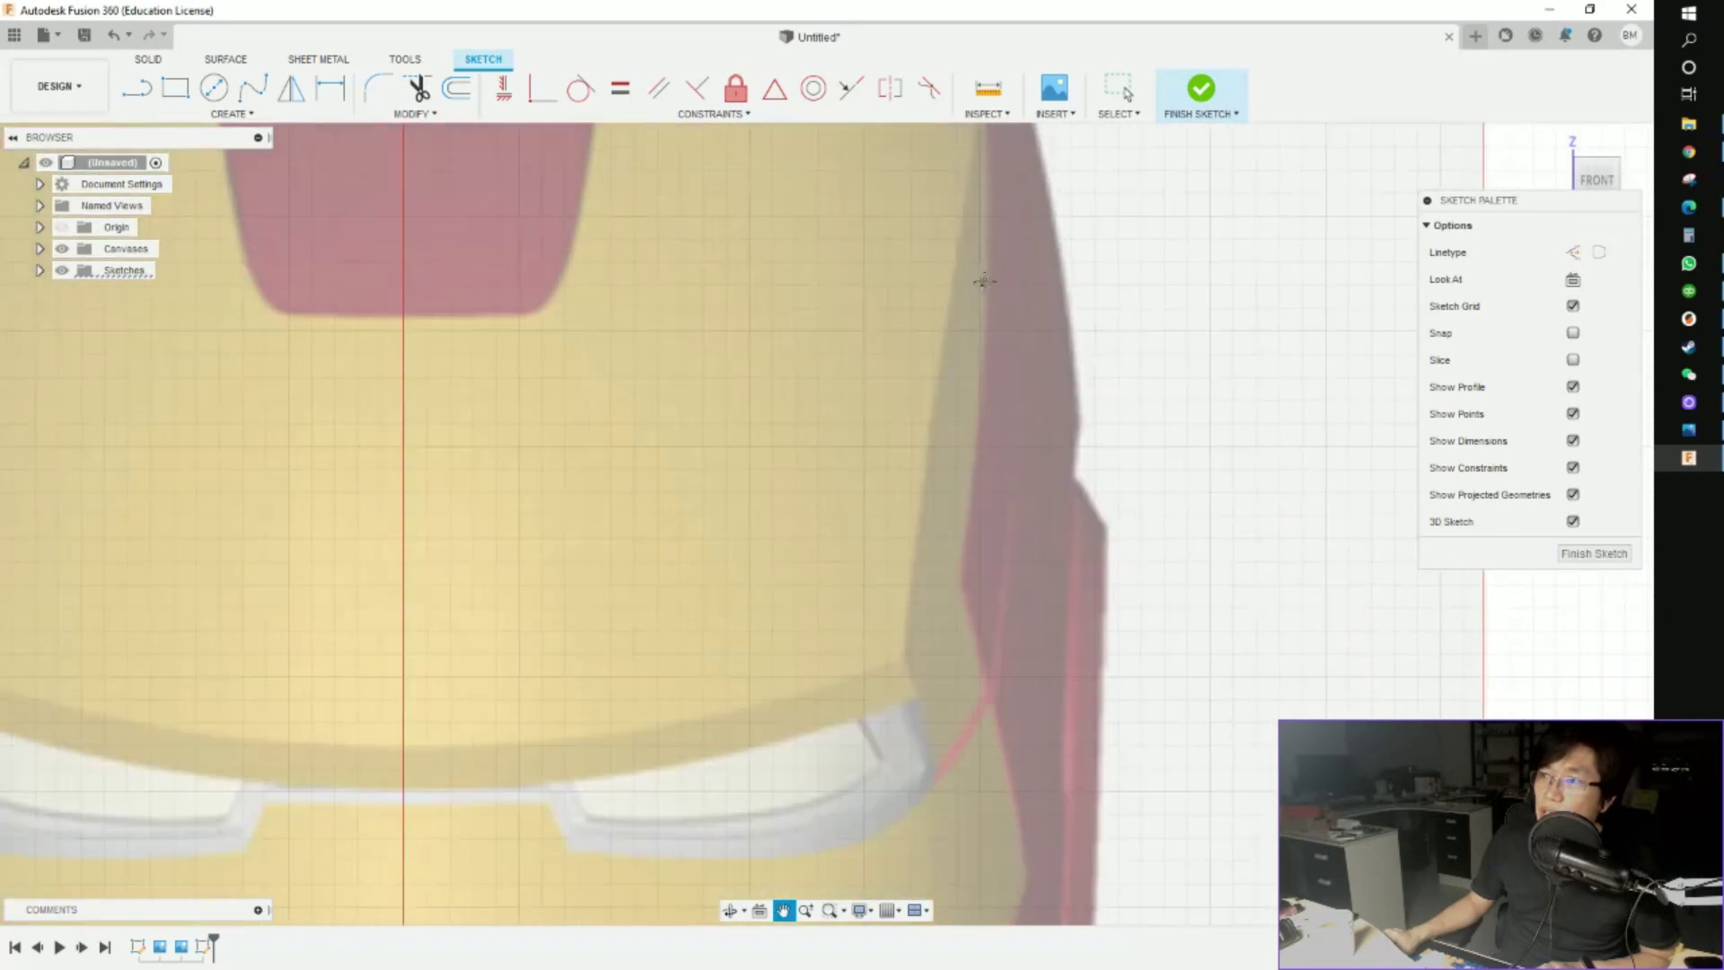
{"action": "left_click", "coordinate": [958, 582]}
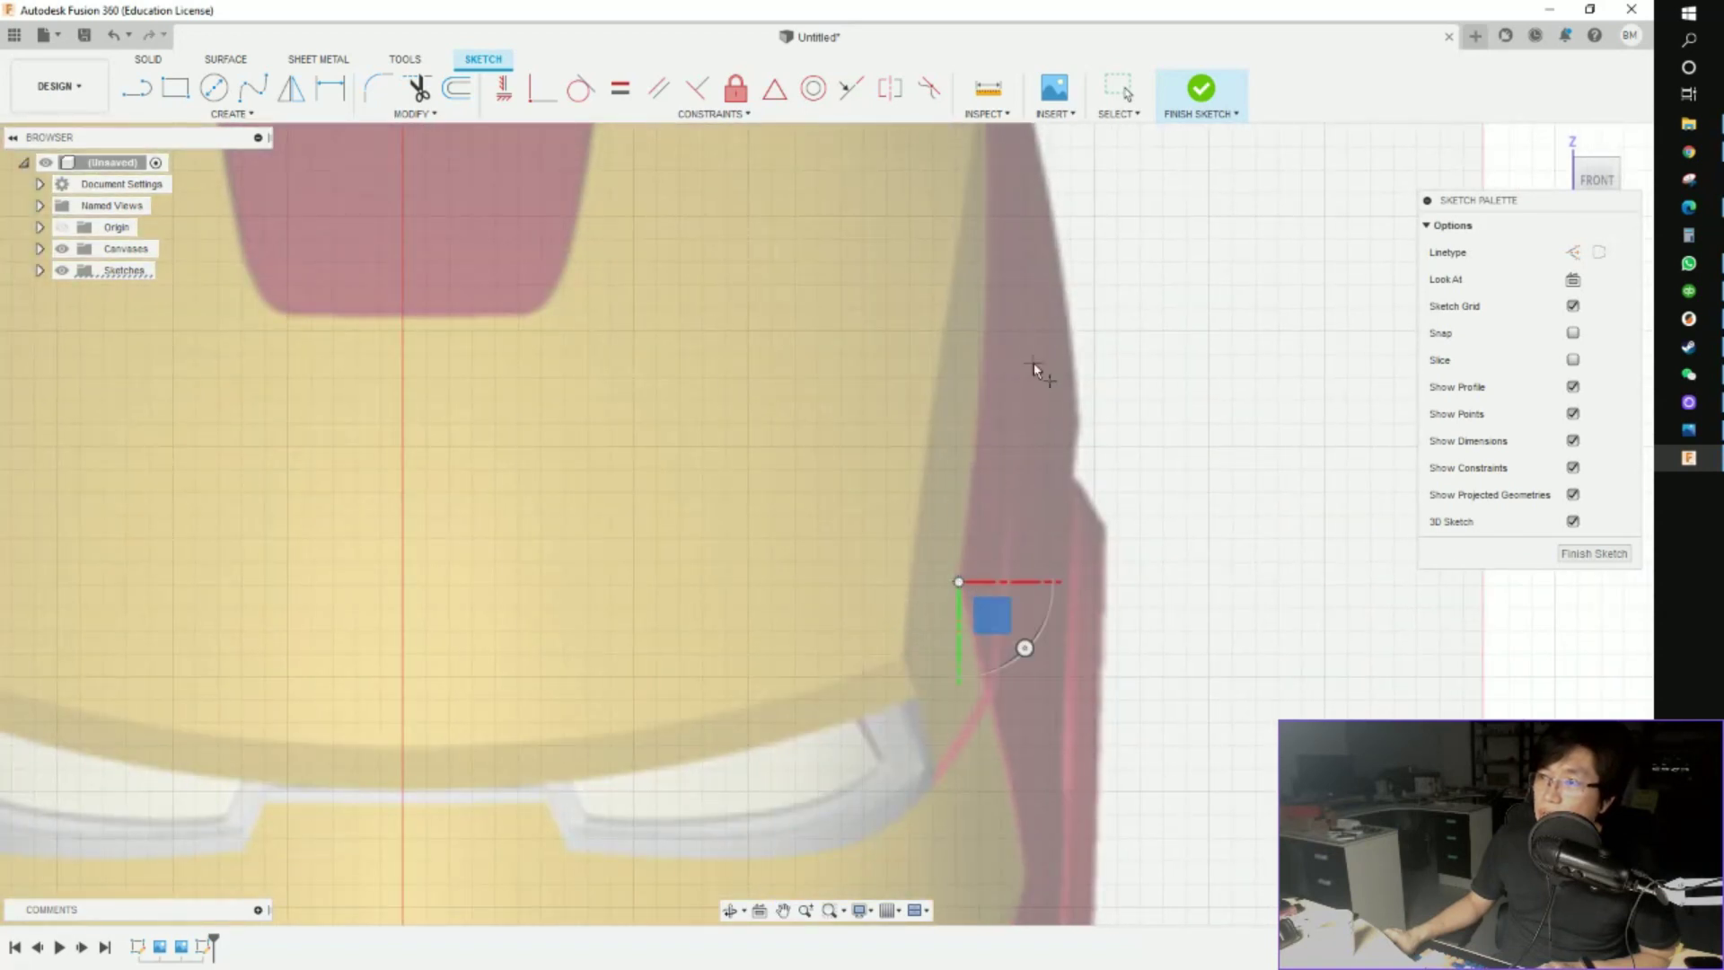
{"action": "scroll", "coordinate": [1012, 389], "scroll_direction": "down", "scroll_amount": 3}
{"action": "scroll", "coordinate": [1024, 389], "scroll_direction": "down", "scroll_amount": 1}
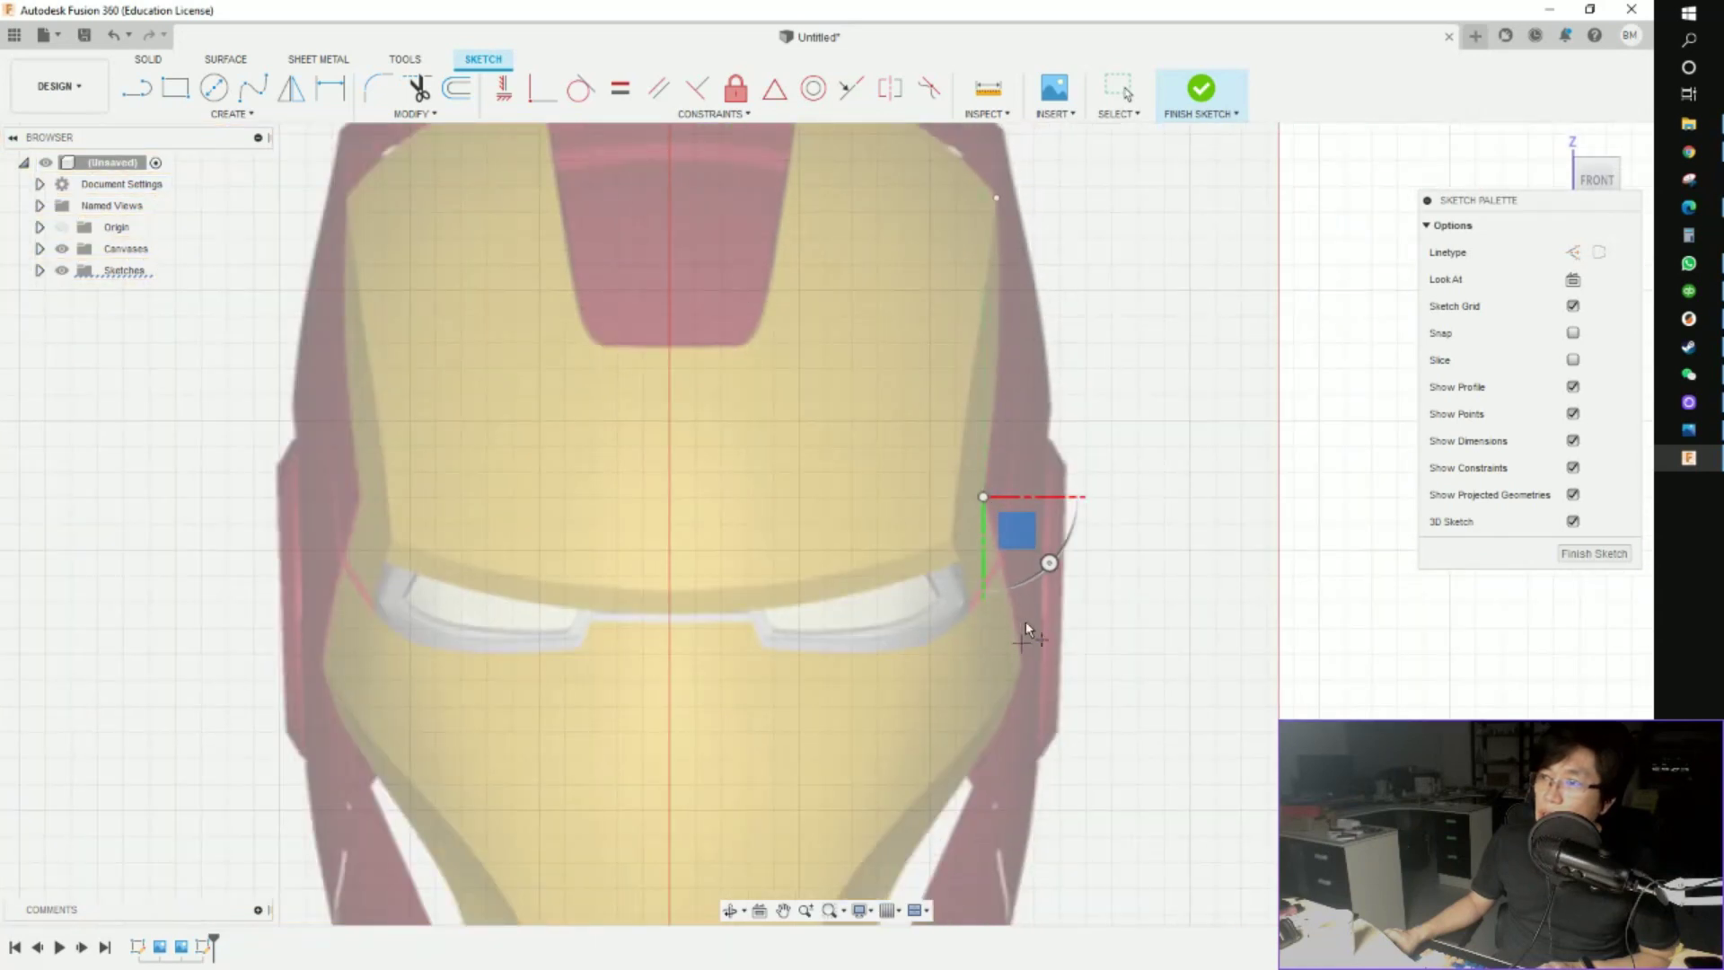
{"action": "scroll", "coordinate": [1024, 611], "scroll_direction": "up", "scroll_amount": 4}
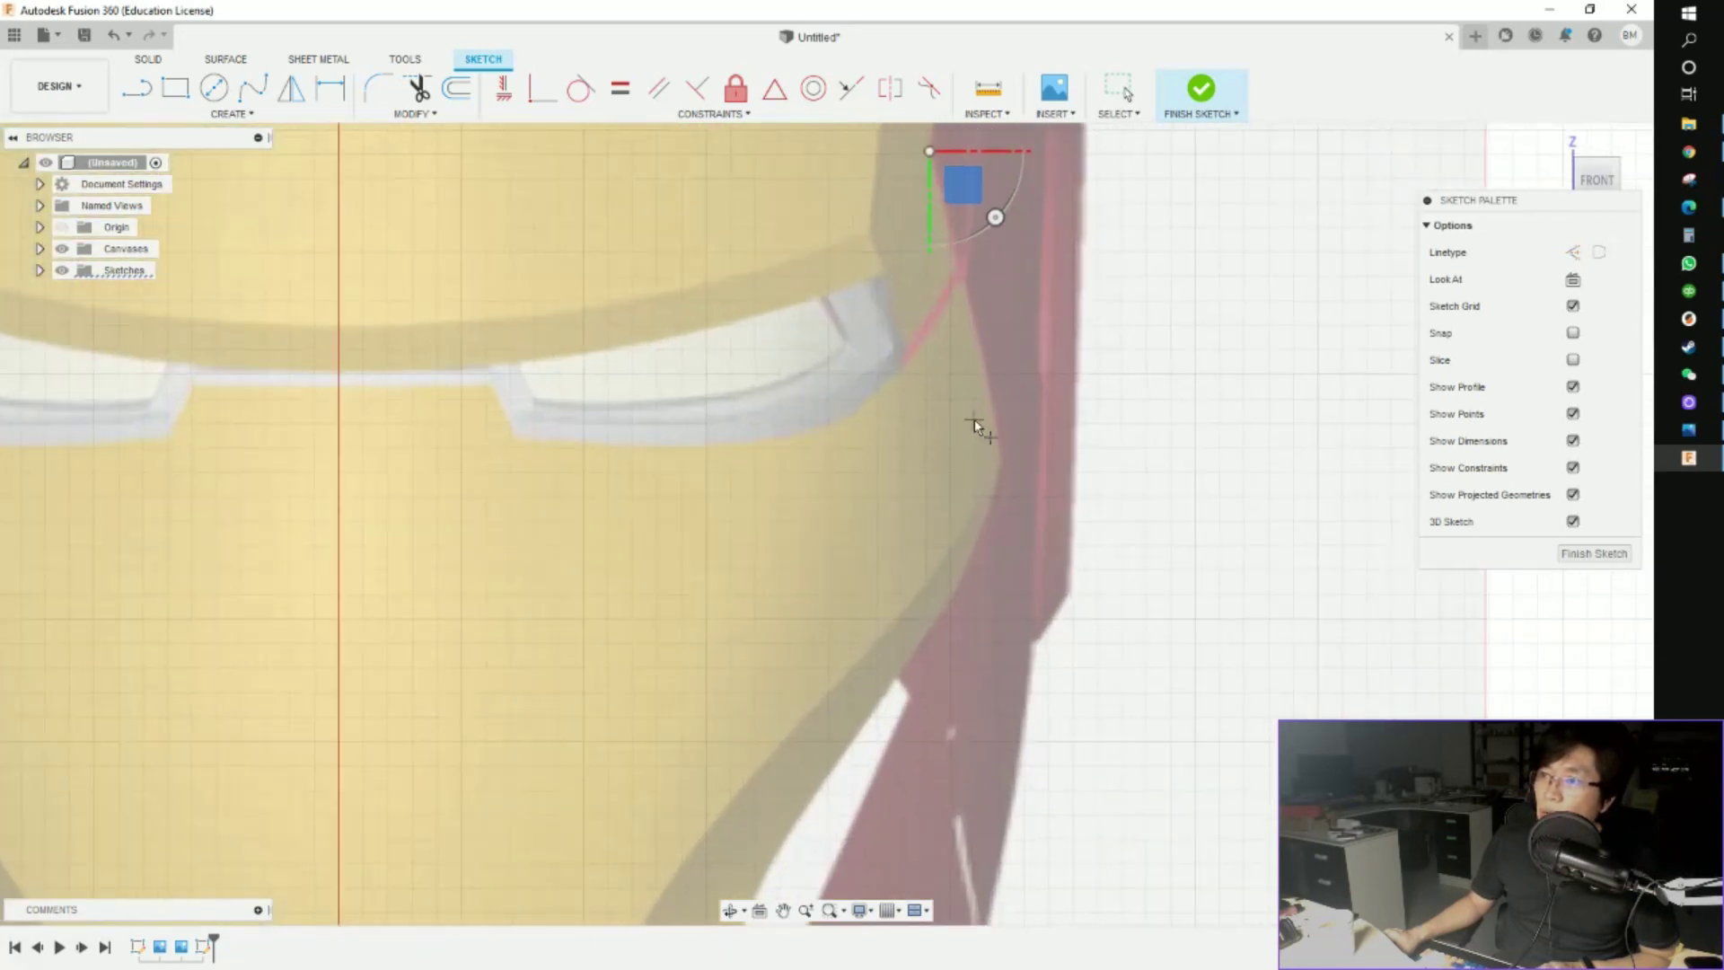
{"action": "scroll", "coordinate": [973, 418], "scroll_direction": "down", "scroll_amount": 2}
{"action": "left_click", "coordinate": [996, 447]}
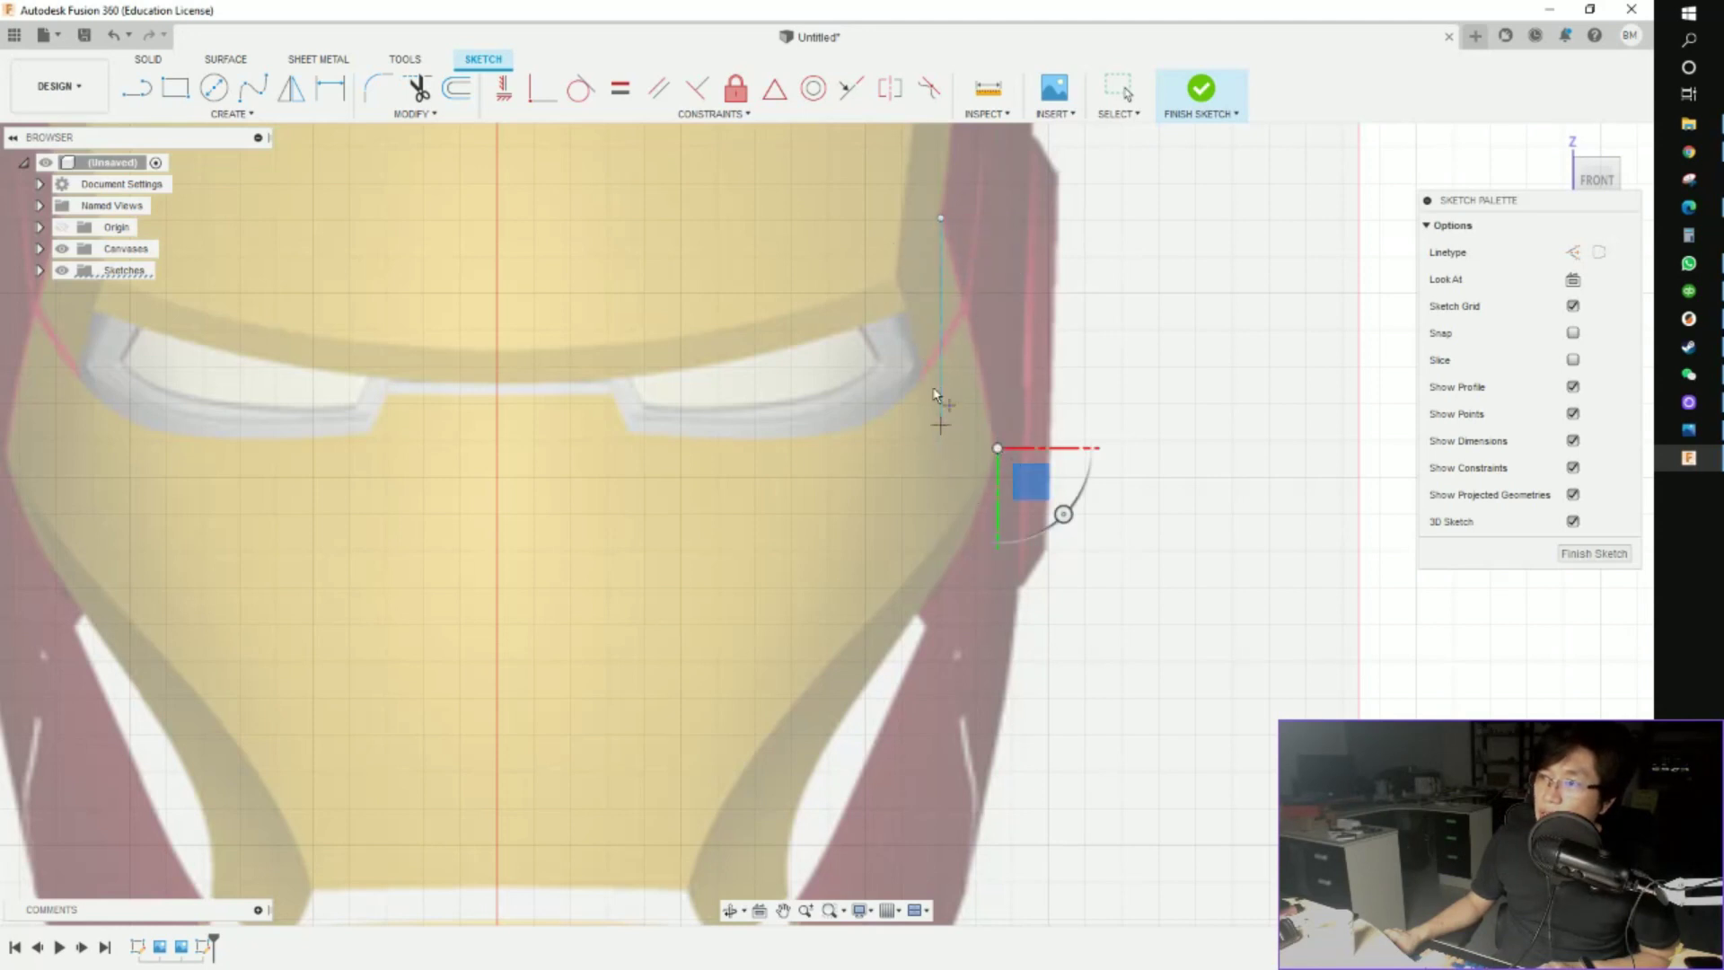
Place sketch points at the forehead plate's lower outer corner, on the cheek edge below its widest point, and at the right eye's outer corner
{"action": "left_click", "coordinate": [898, 277]}
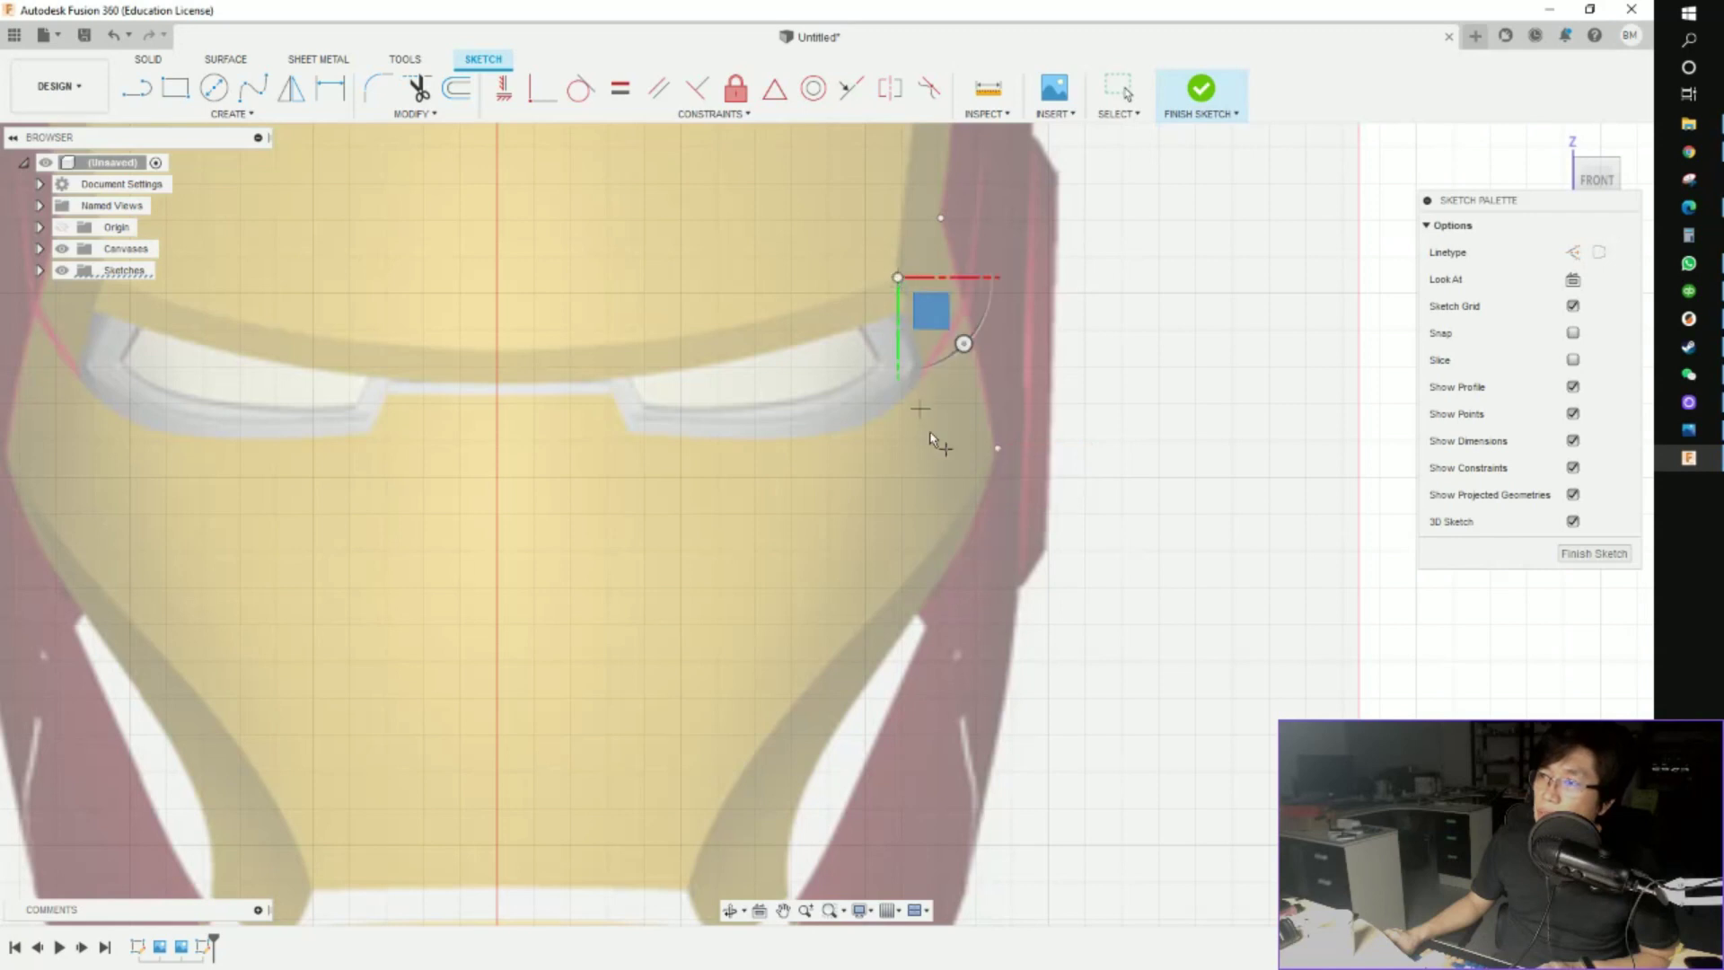
{"action": "left_click", "coordinate": [957, 519]}
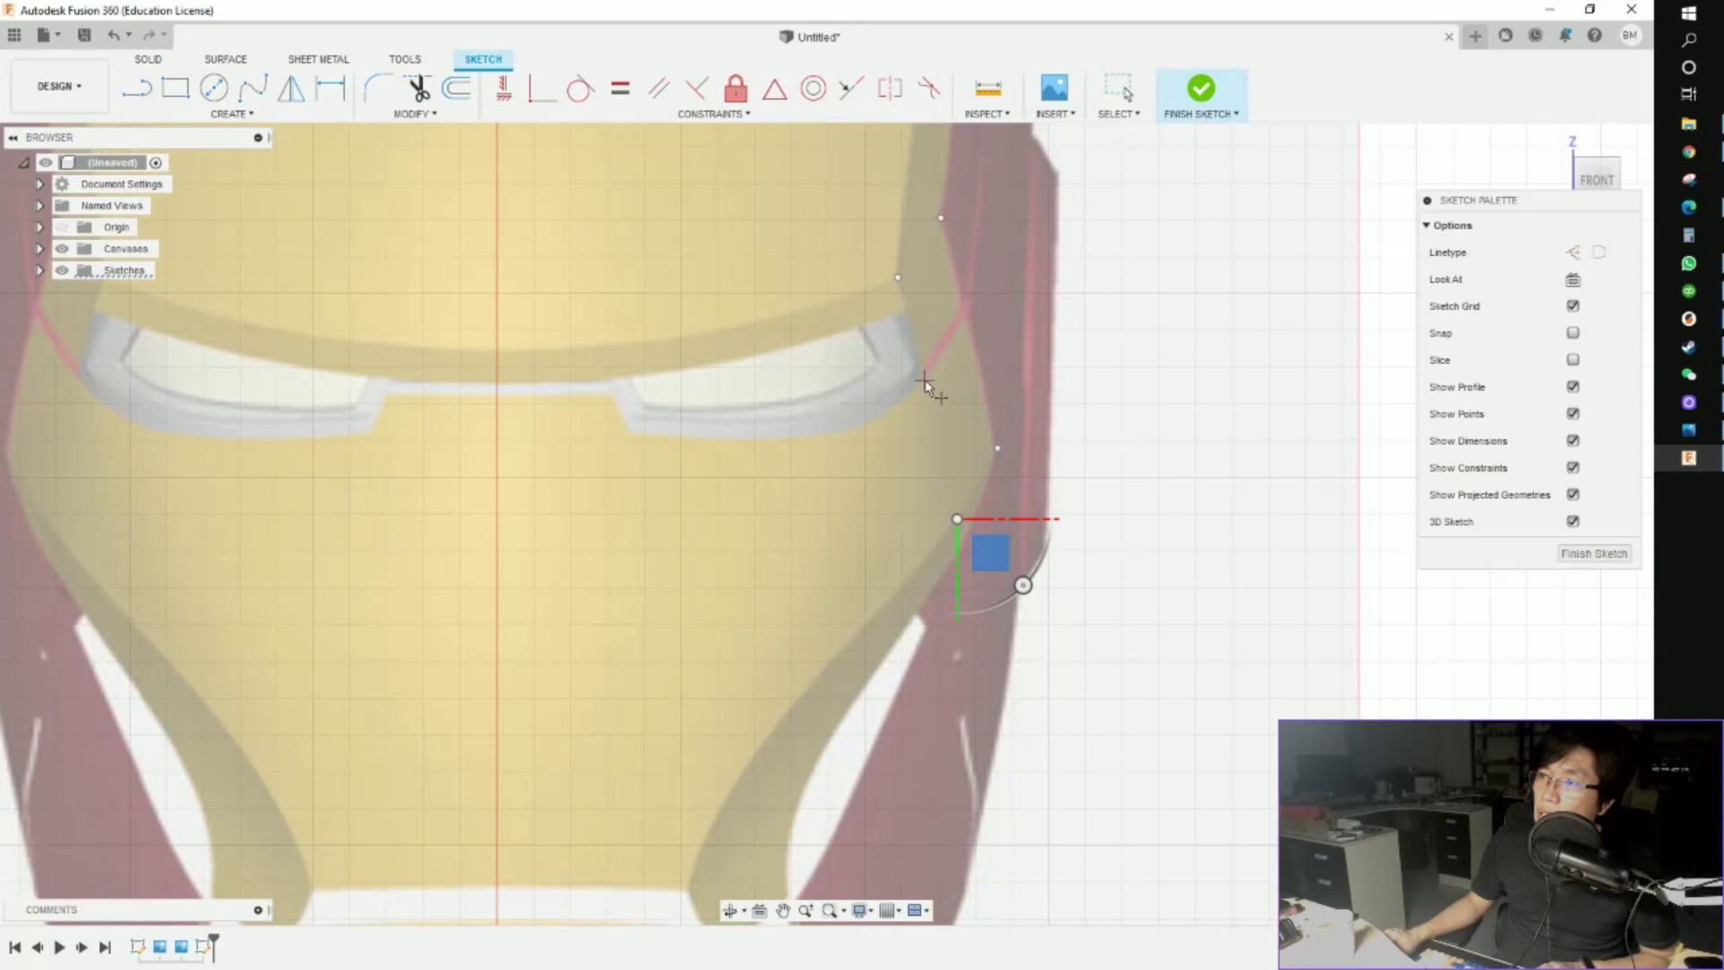
{"action": "left_click", "coordinate": [925, 380]}
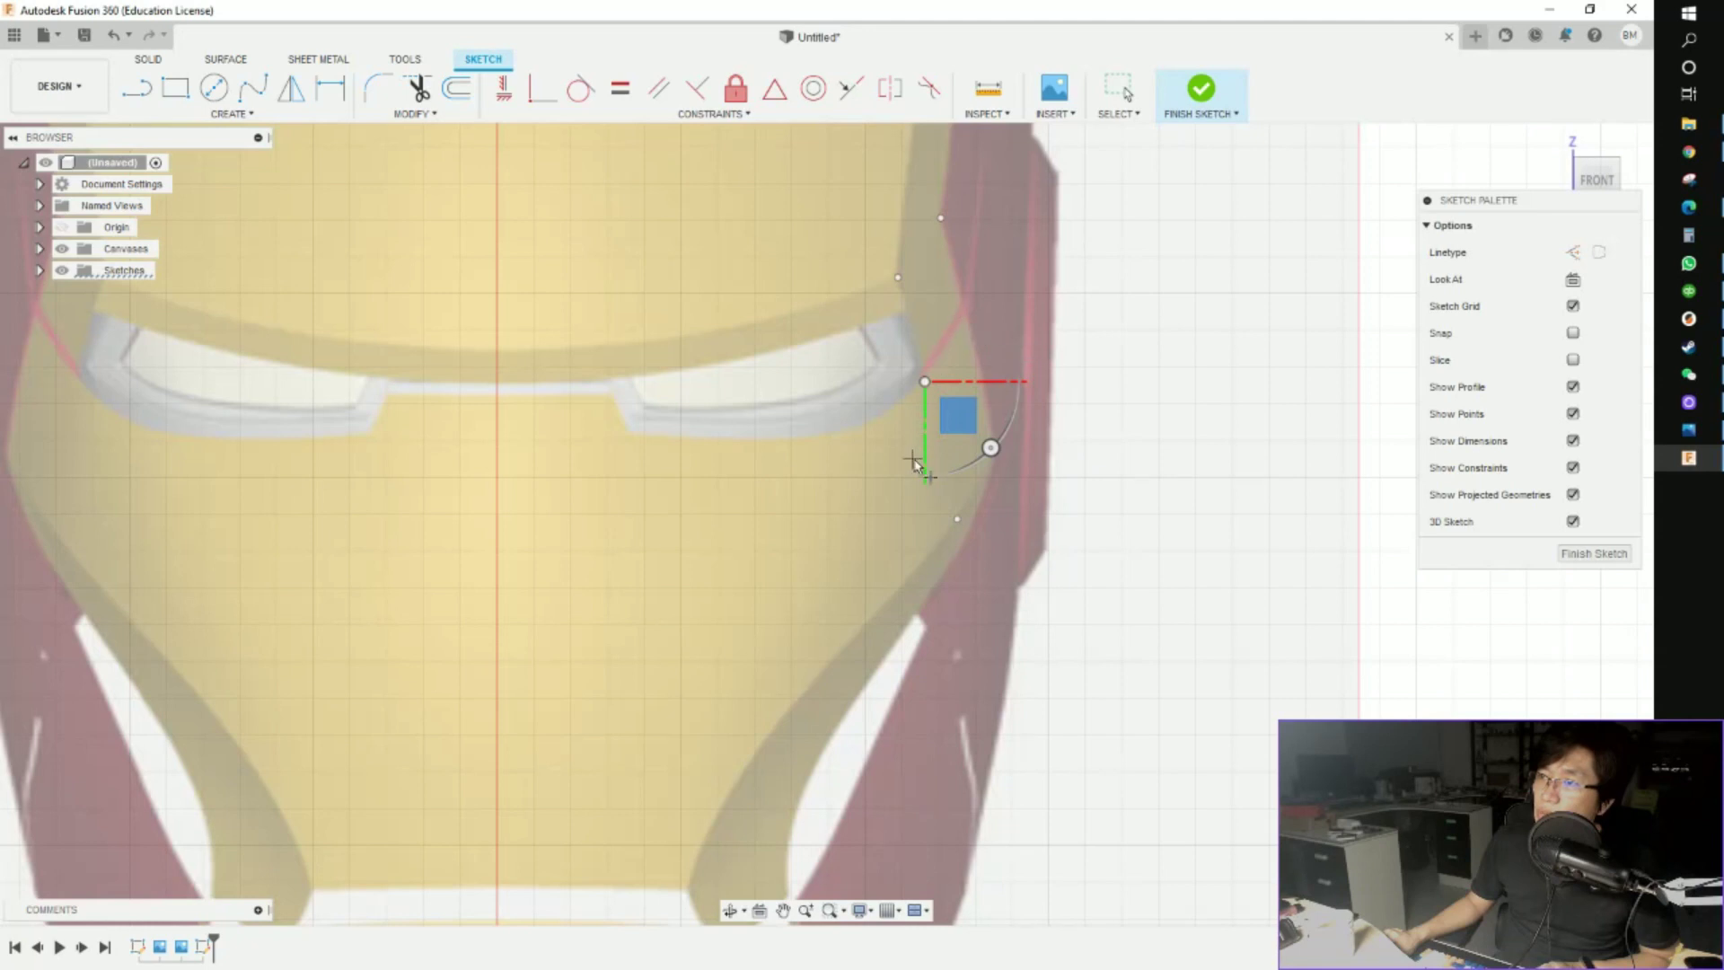
Place sketch points along the right eye's lower edge, at its inner lower corner and at the upper inner corner beside the nose bridge
{"action": "scroll", "coordinate": [924, 422], "scroll_direction": "down", "scroll_amount": 5}
{"action": "scroll", "coordinate": [876, 447], "scroll_direction": "up", "scroll_amount": 5}
{"action": "scroll", "coordinate": [884, 440], "scroll_direction": "up", "scroll_amount": 3}
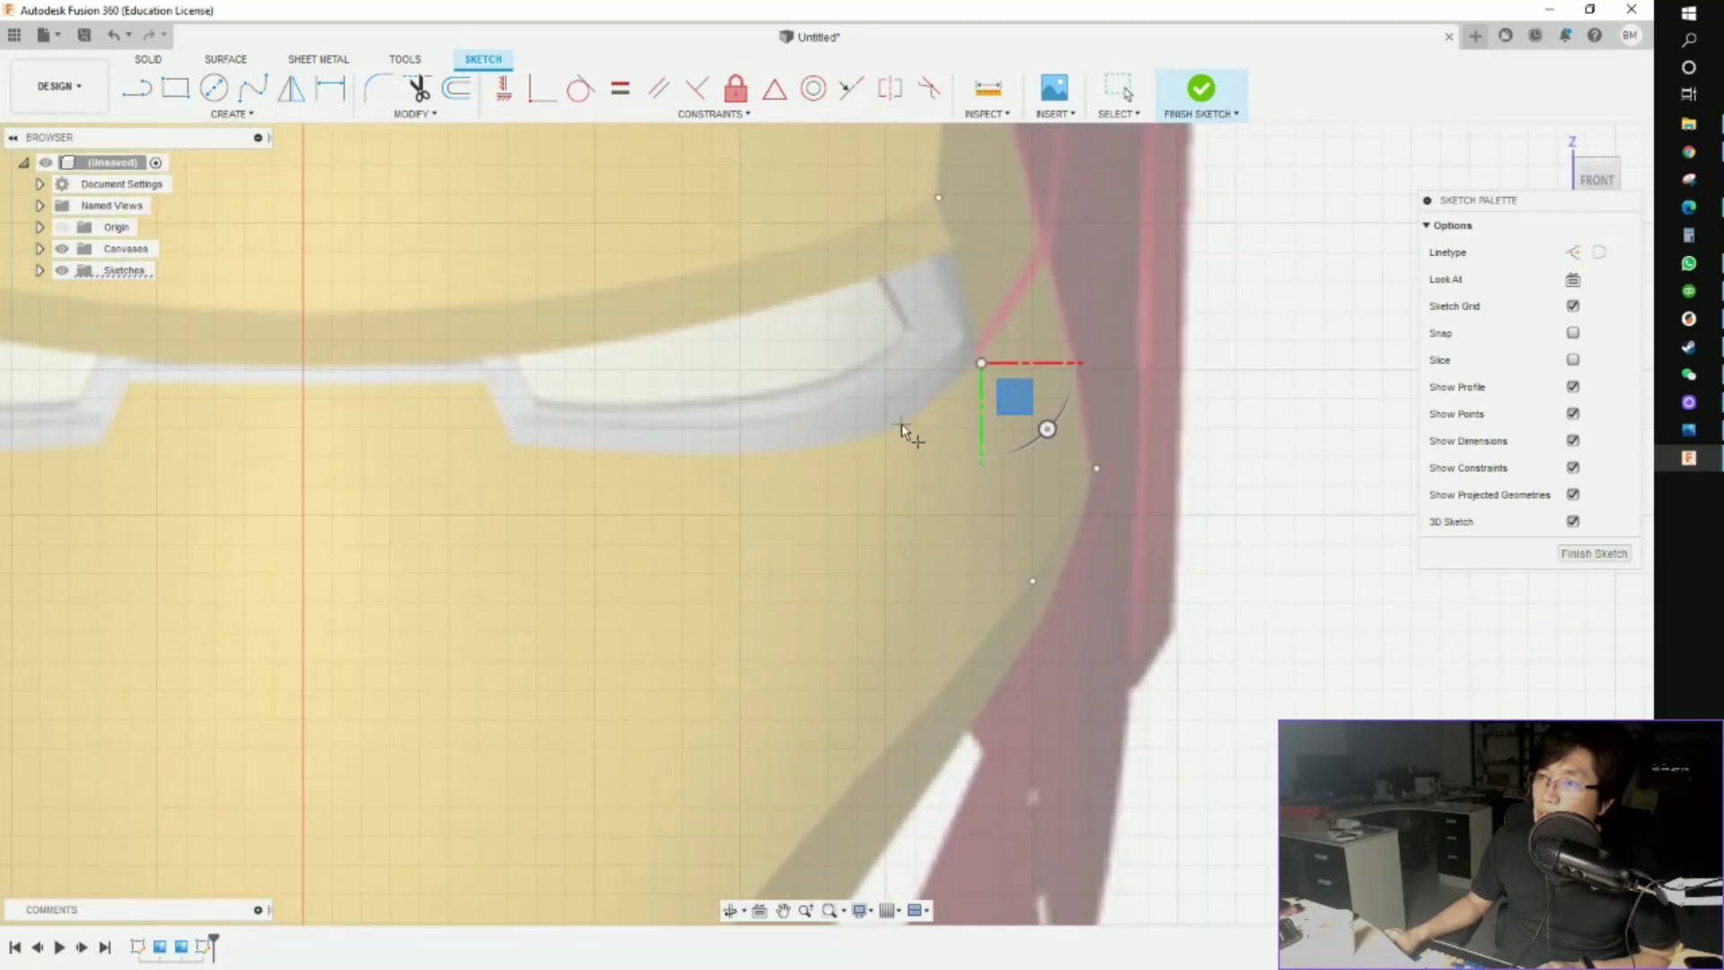
{"action": "left_click", "coordinate": [902, 425]}
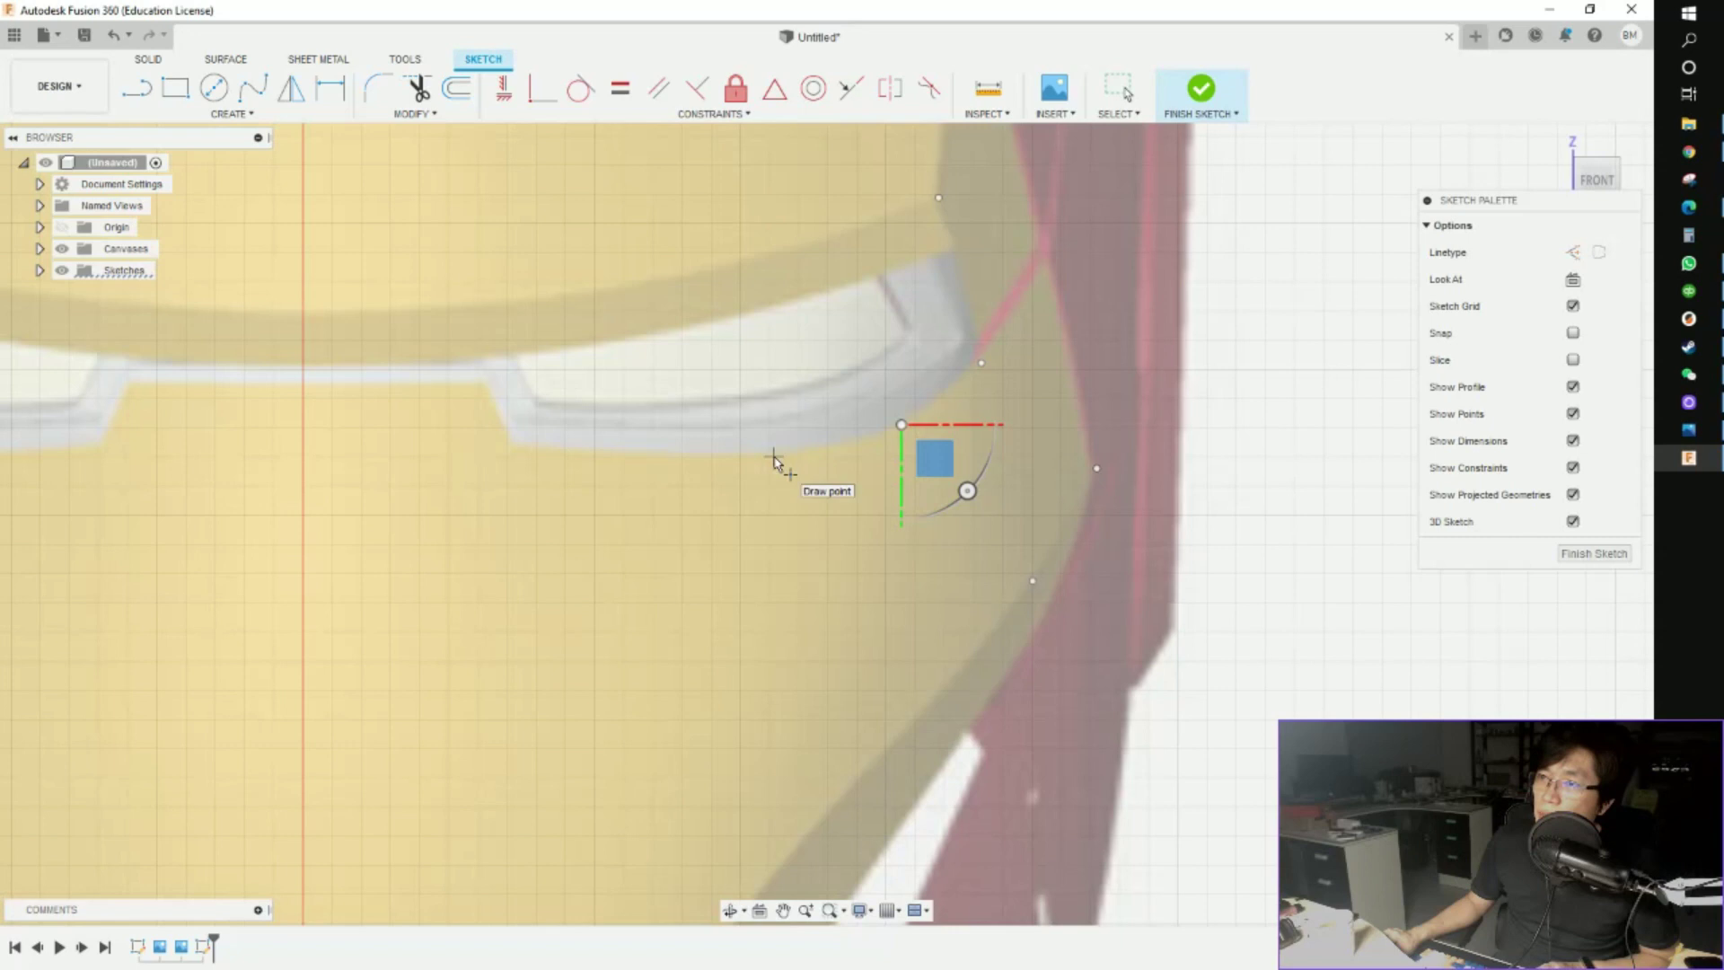
{"action": "left_click", "coordinate": [773, 457]}
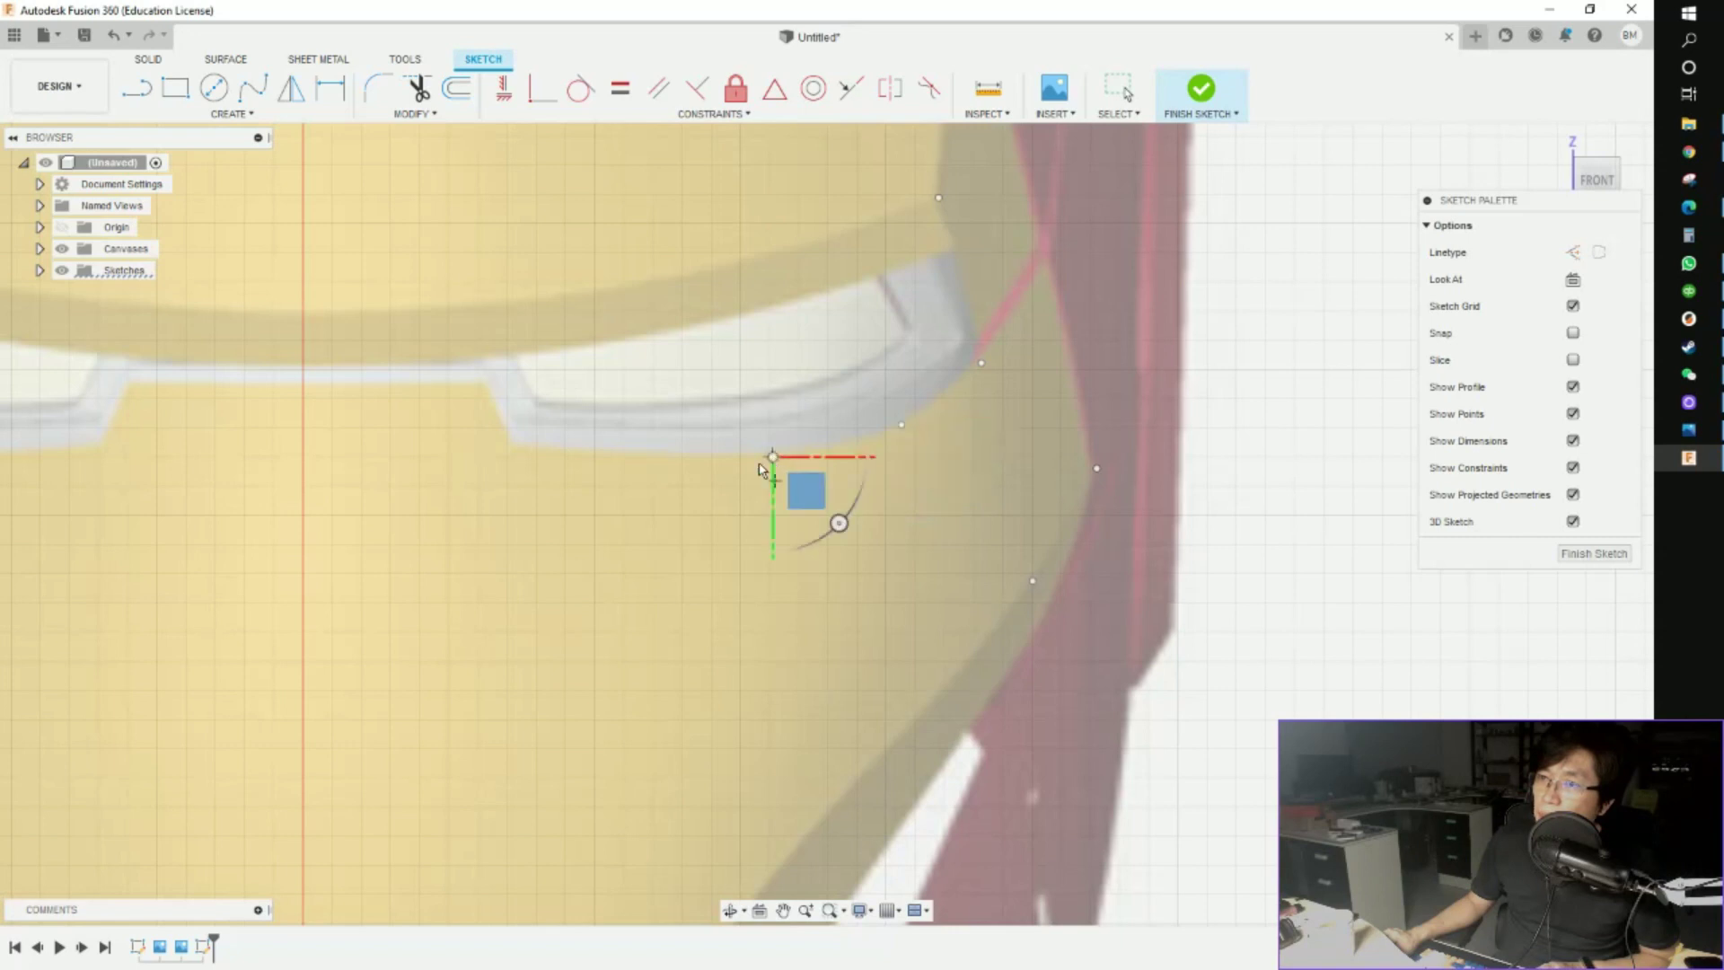
{"action": "left_click", "coordinate": [522, 446]}
{"action": "left_click", "coordinate": [482, 387]}
Place two sketch points along the brow edge above the right eye and one on the nose bridge near the centreline
{"action": "middle_click_drag", "start_coordinate": [305, 387], "coordinate": [629, 413]}
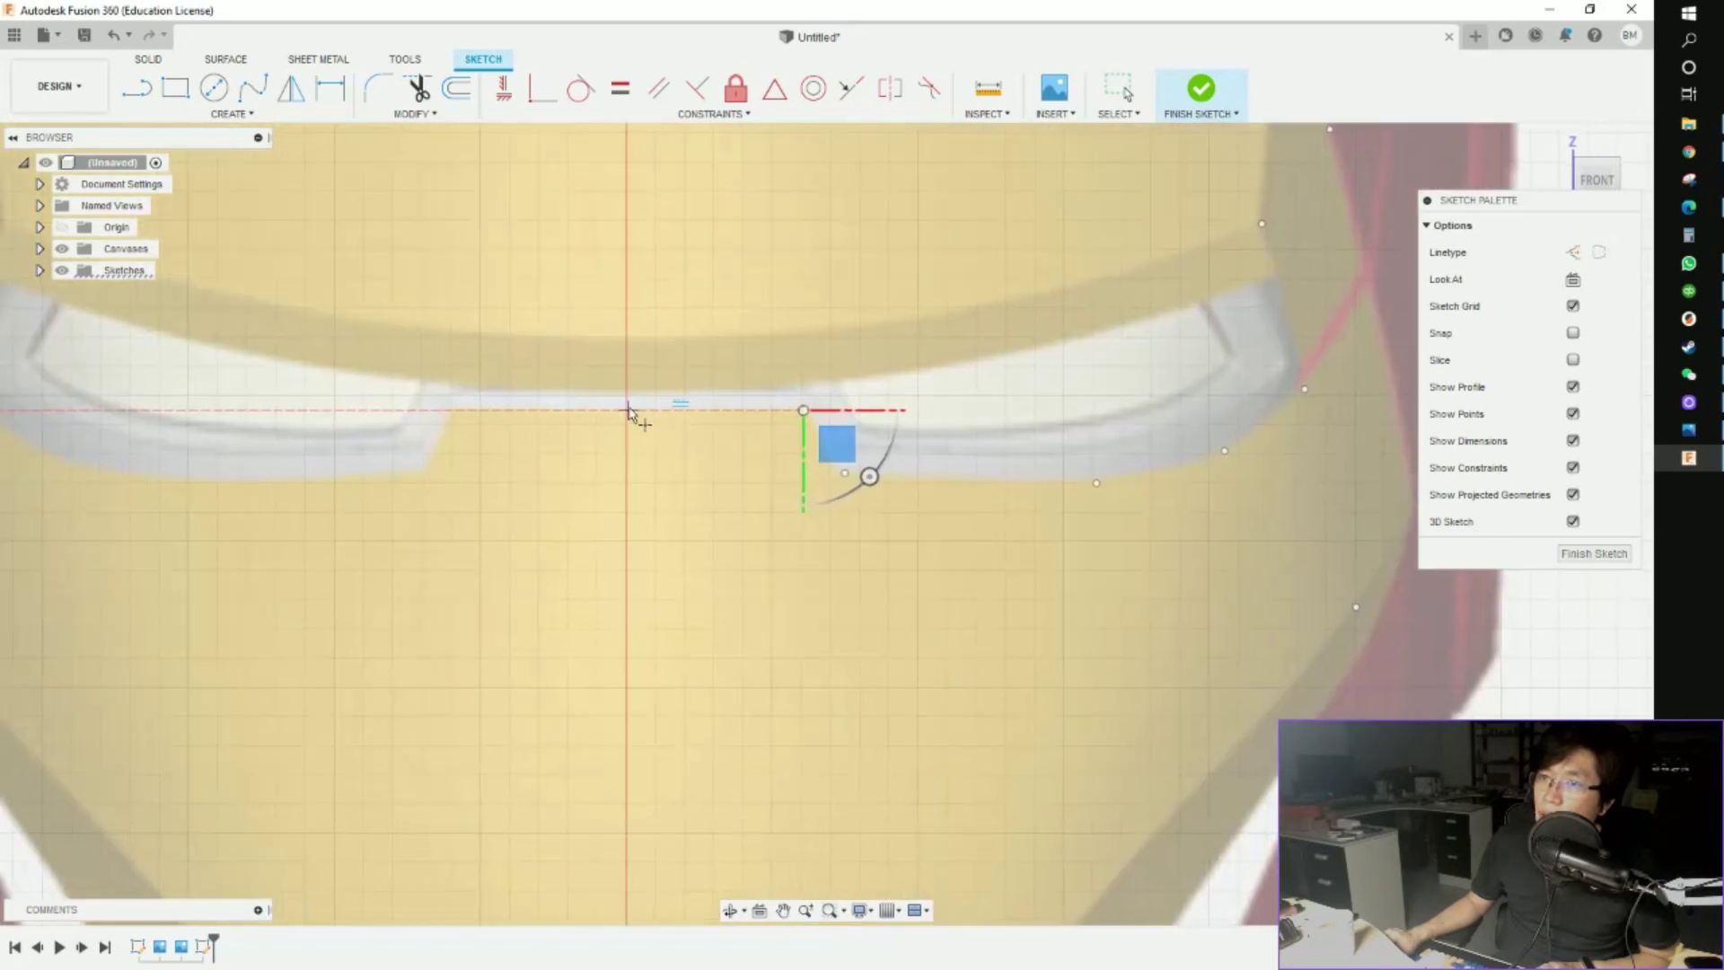
{"action": "scroll", "coordinate": [646, 404], "scroll_direction": "down", "scroll_amount": 5}
{"action": "scroll", "coordinate": [674, 401], "scroll_direction": "up", "scroll_amount": 2}
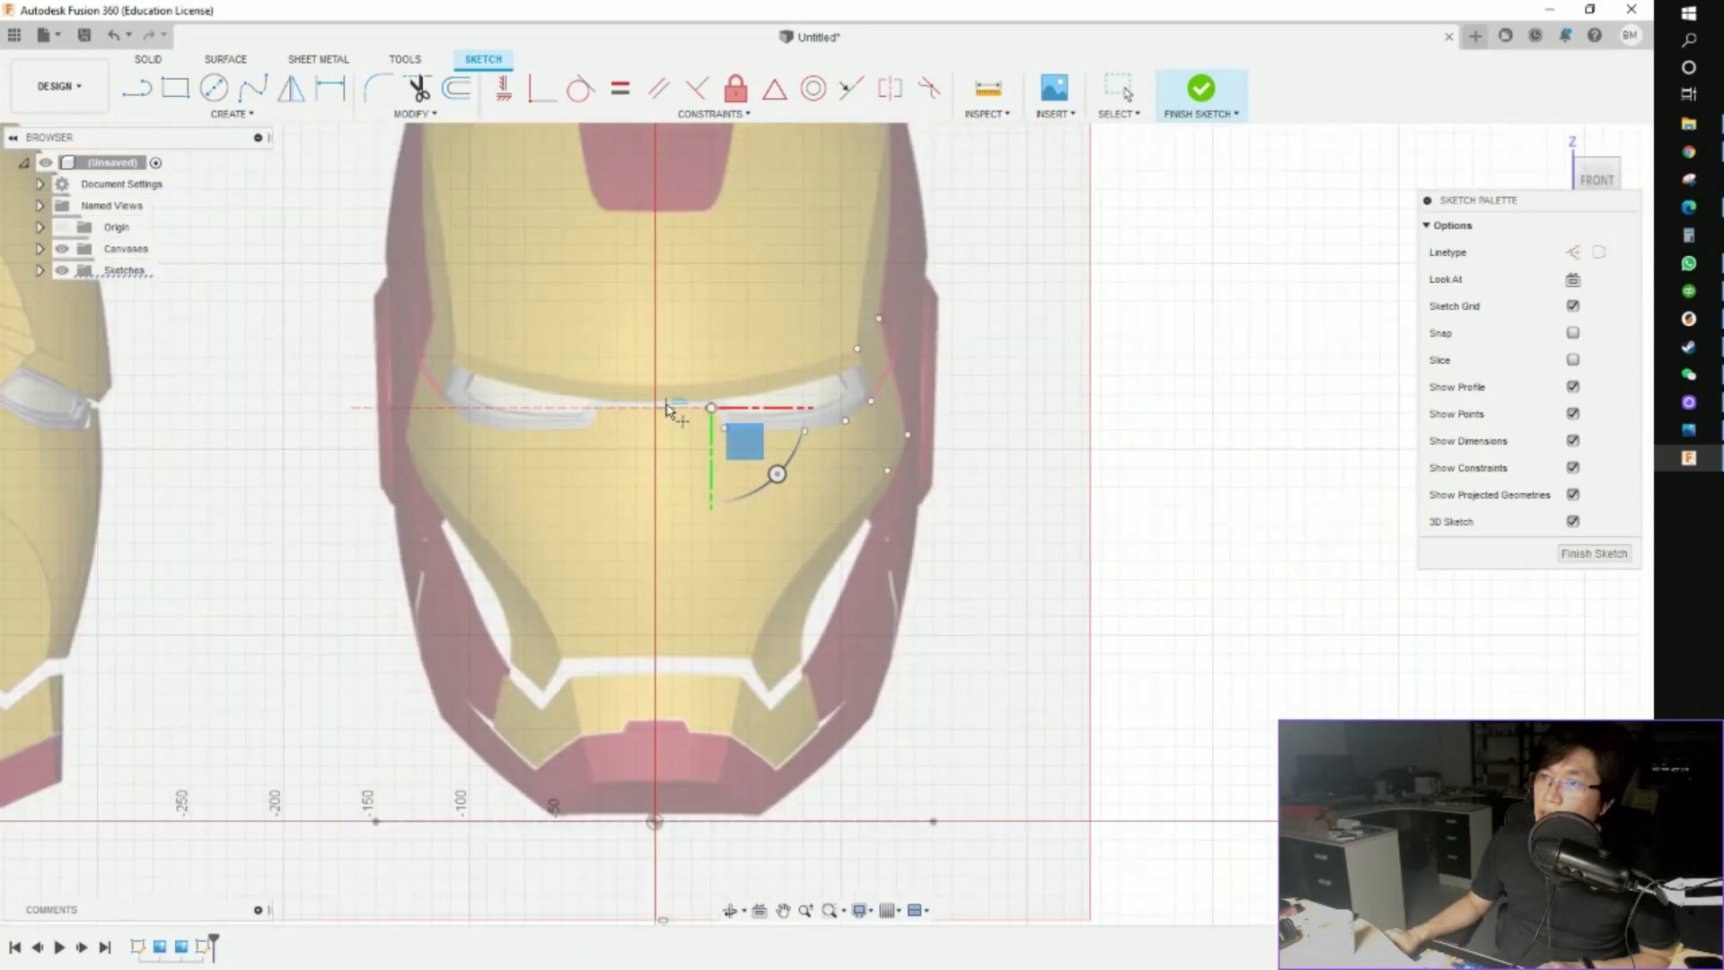
{"action": "scroll", "coordinate": [886, 354], "scroll_direction": "up", "scroll_amount": 3}
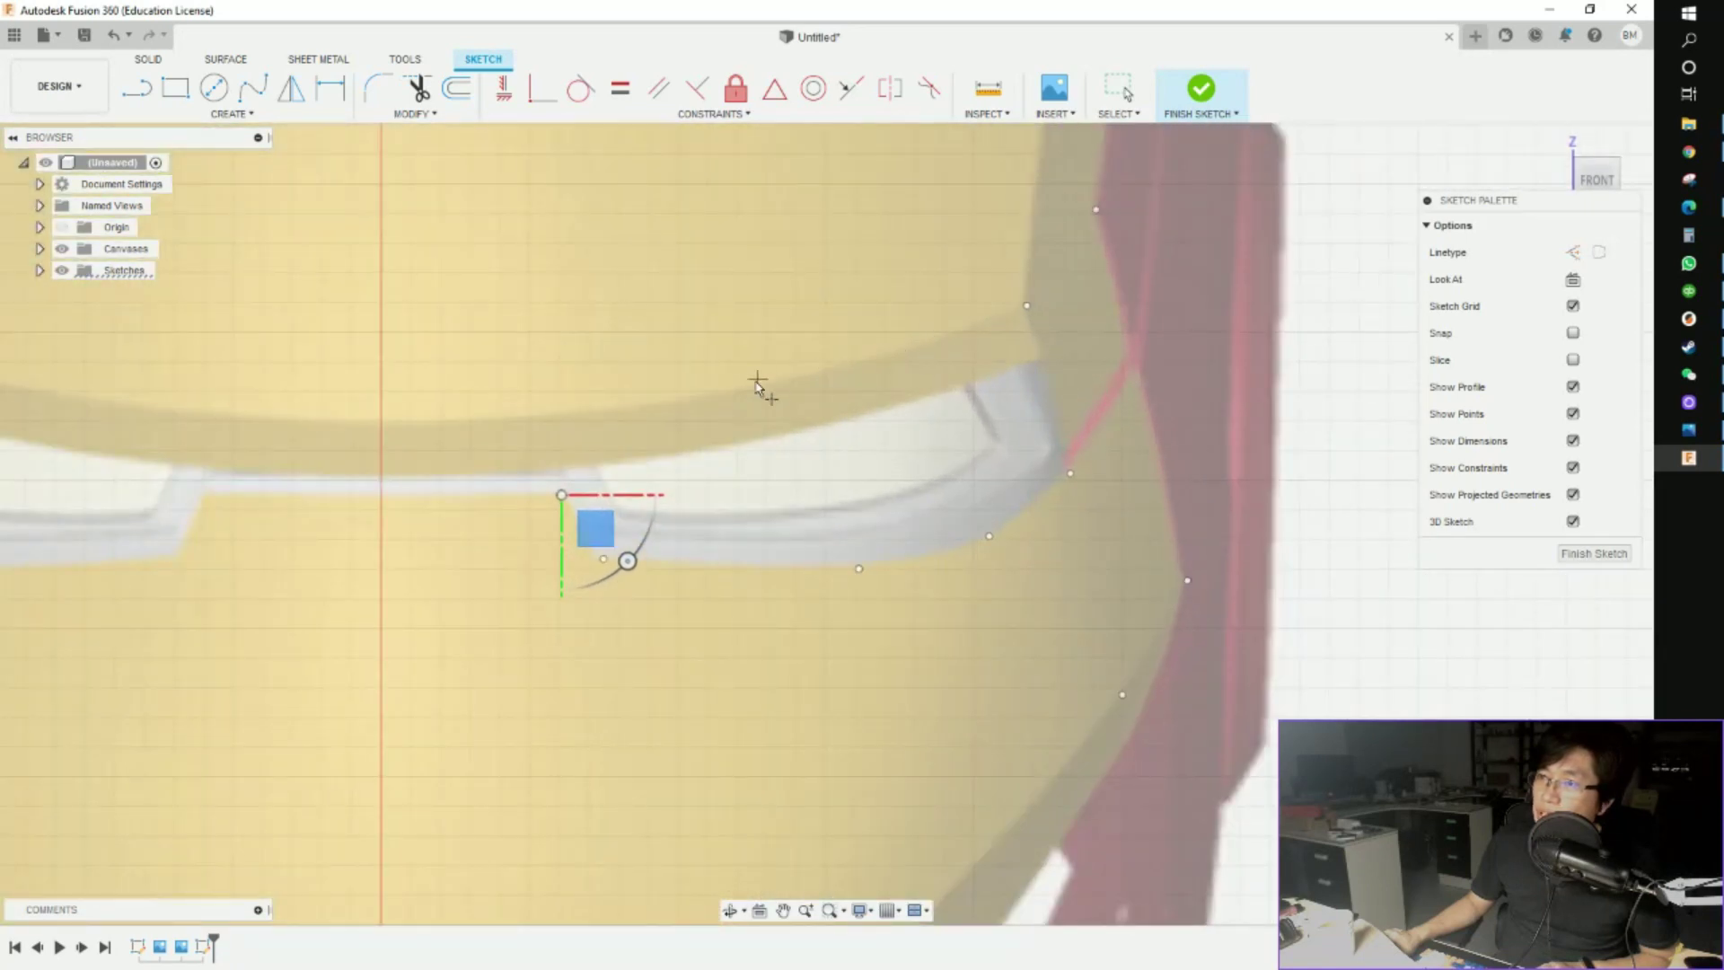
{"action": "left_click", "coordinate": [691, 401]}
{"action": "scroll", "coordinate": [424, 416], "scroll_direction": "down", "scroll_amount": 2}
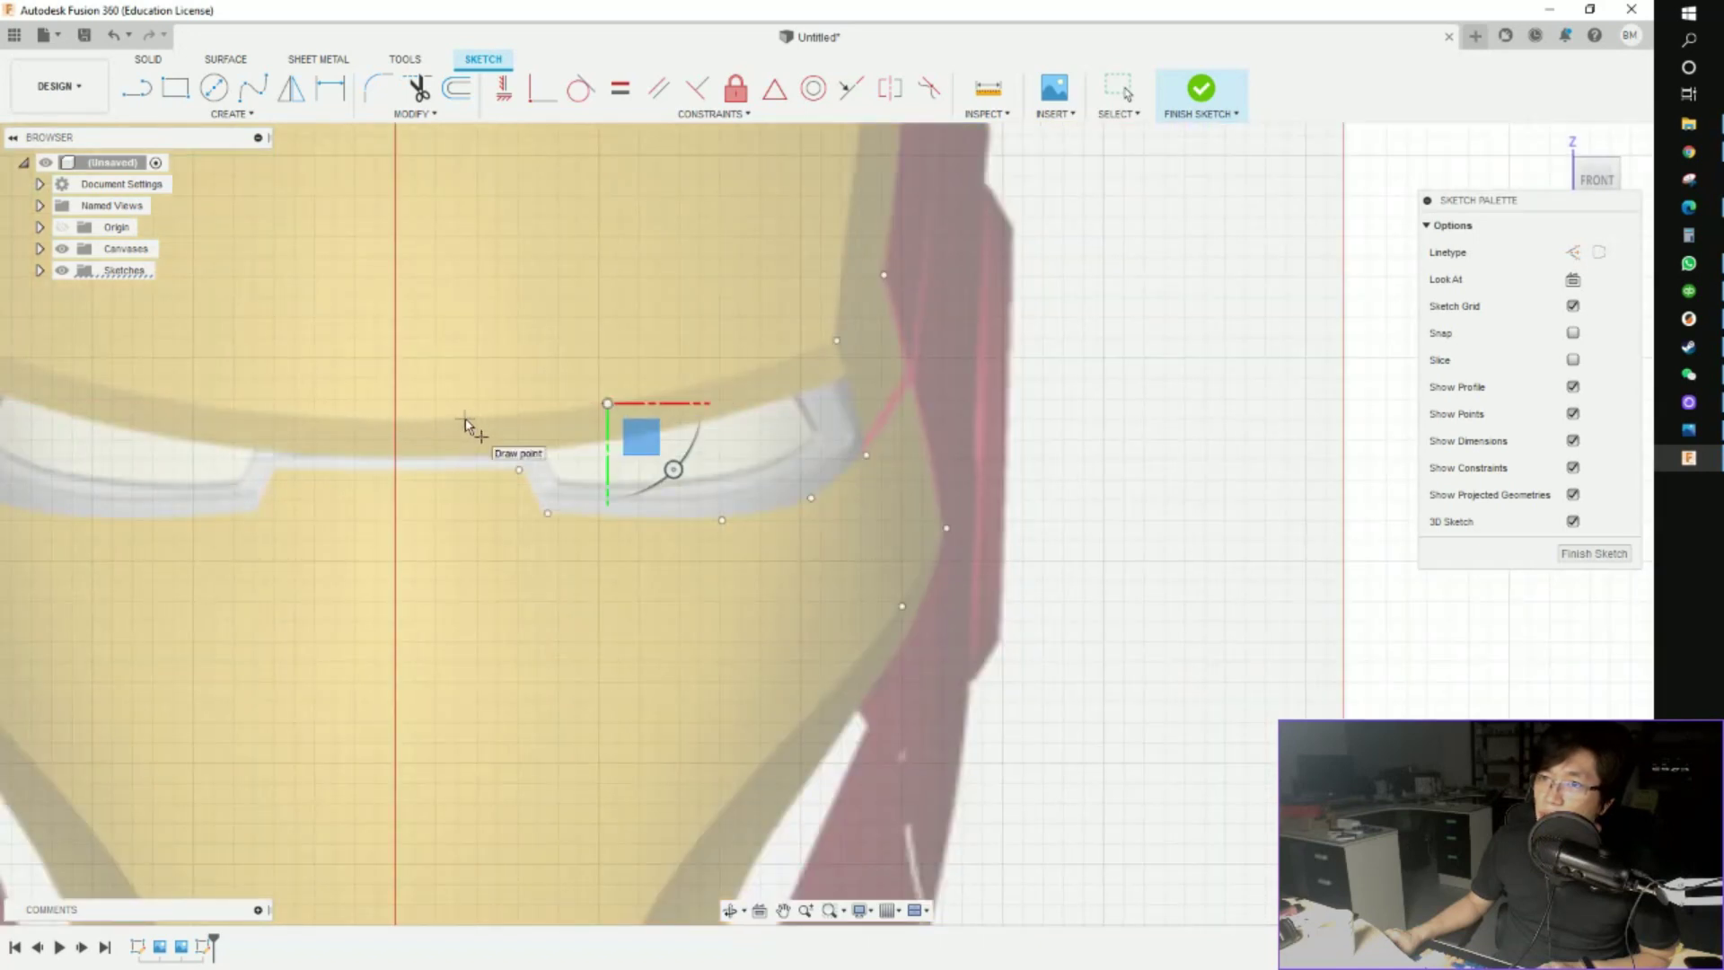
{"action": "left_click", "coordinate": [464, 419]}
{"action": "scroll", "coordinate": [463, 525], "scroll_direction": "up", "scroll_amount": 3}
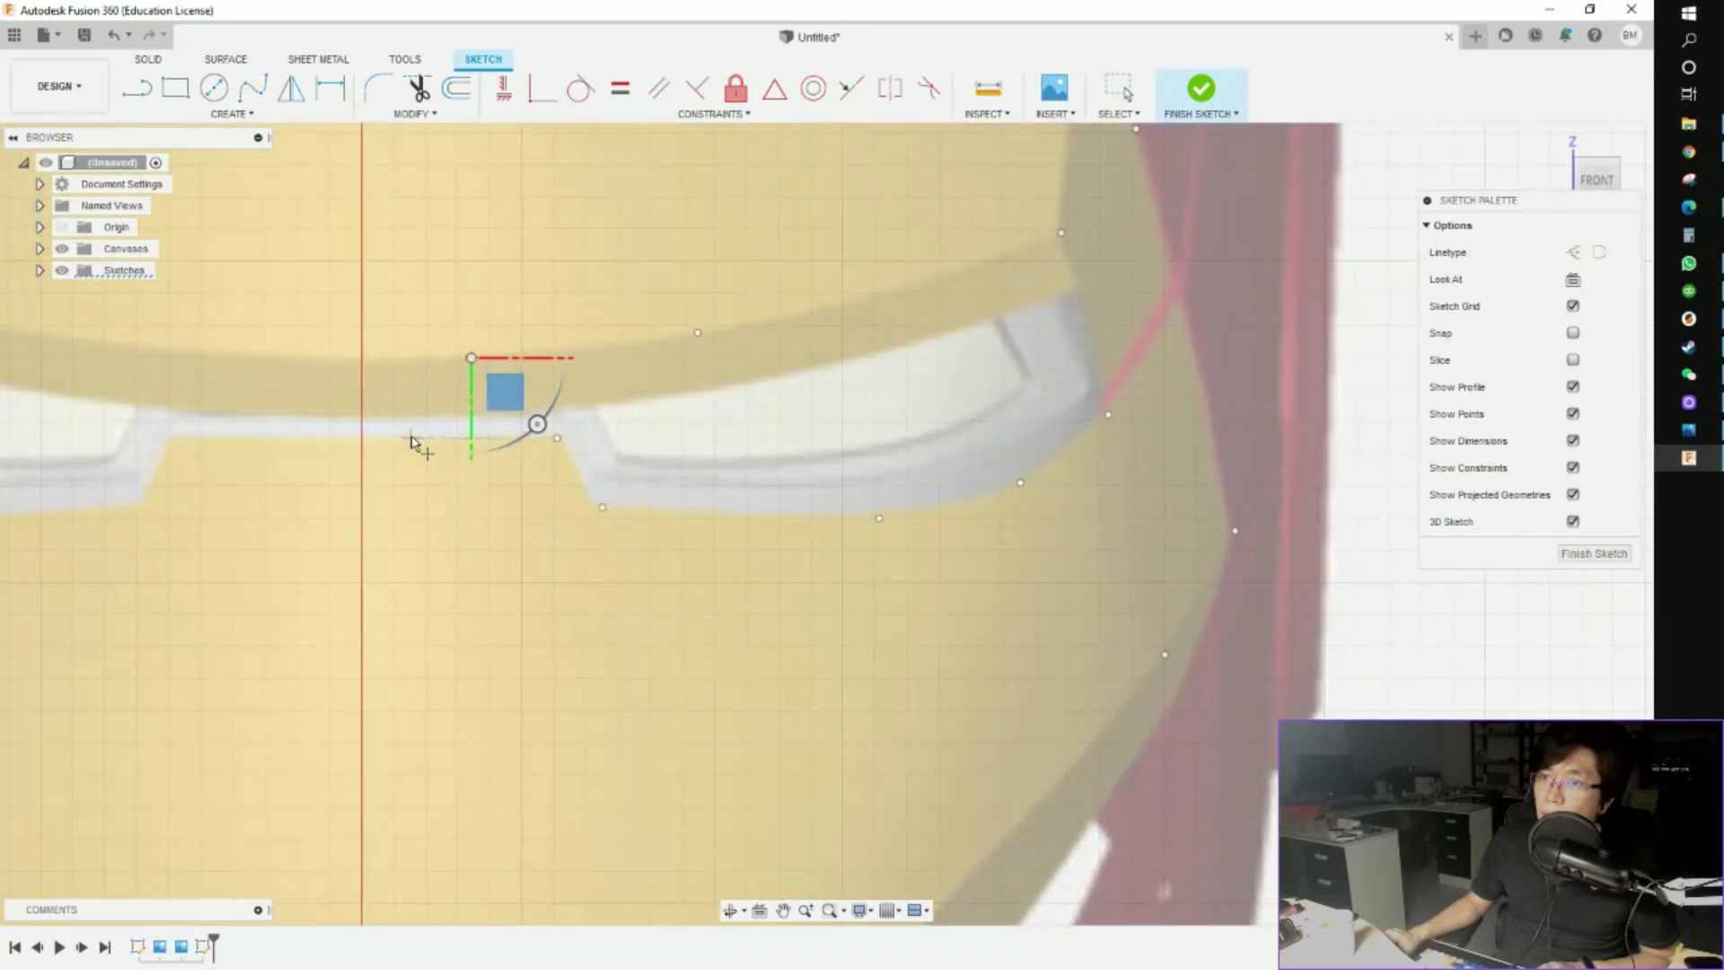
Place horizontally aligned sketch points at the right and left ends of the gold faceplate's straight lower edge above the mouth gap
{"action": "scroll", "coordinate": [453, 467], "scroll_direction": "down", "scroll_amount": 4}
{"action": "middle_click_drag", "start_coordinate": [577, 685], "coordinate": [627, 310]}
{"action": "scroll", "coordinate": [570, 453], "scroll_direction": "up", "scroll_amount": 2}
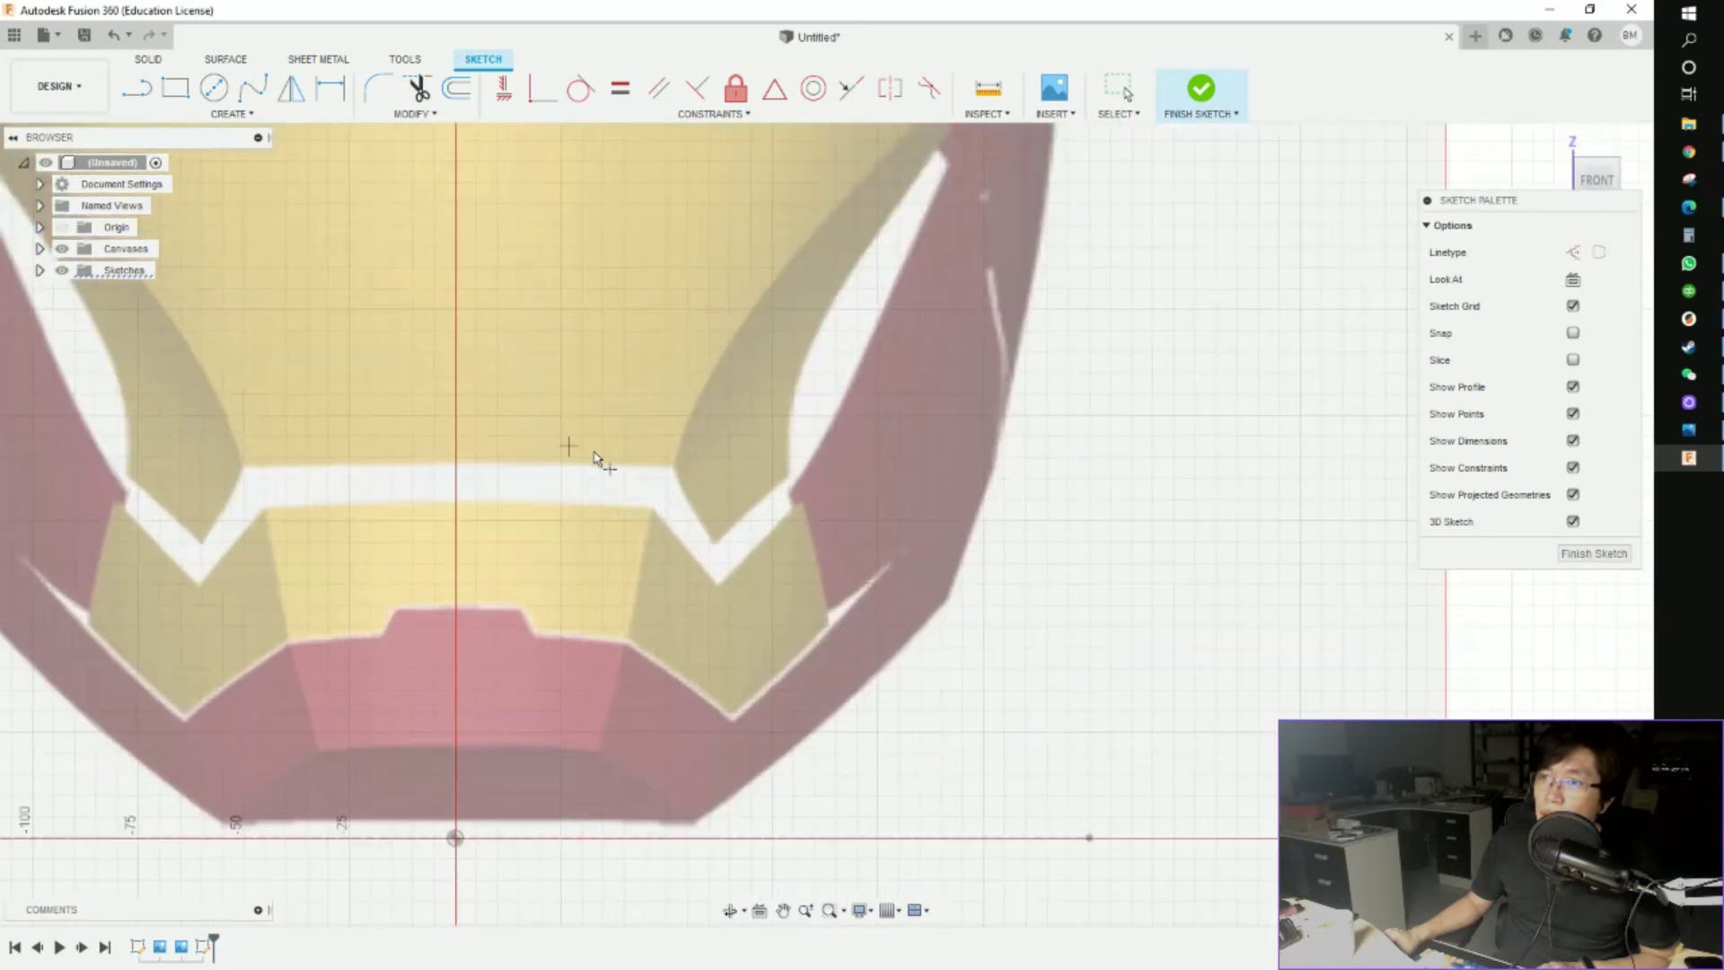
{"action": "scroll", "coordinate": [593, 457], "scroll_direction": "up", "scroll_amount": 1}
{"action": "left_click", "coordinate": [674, 464]}
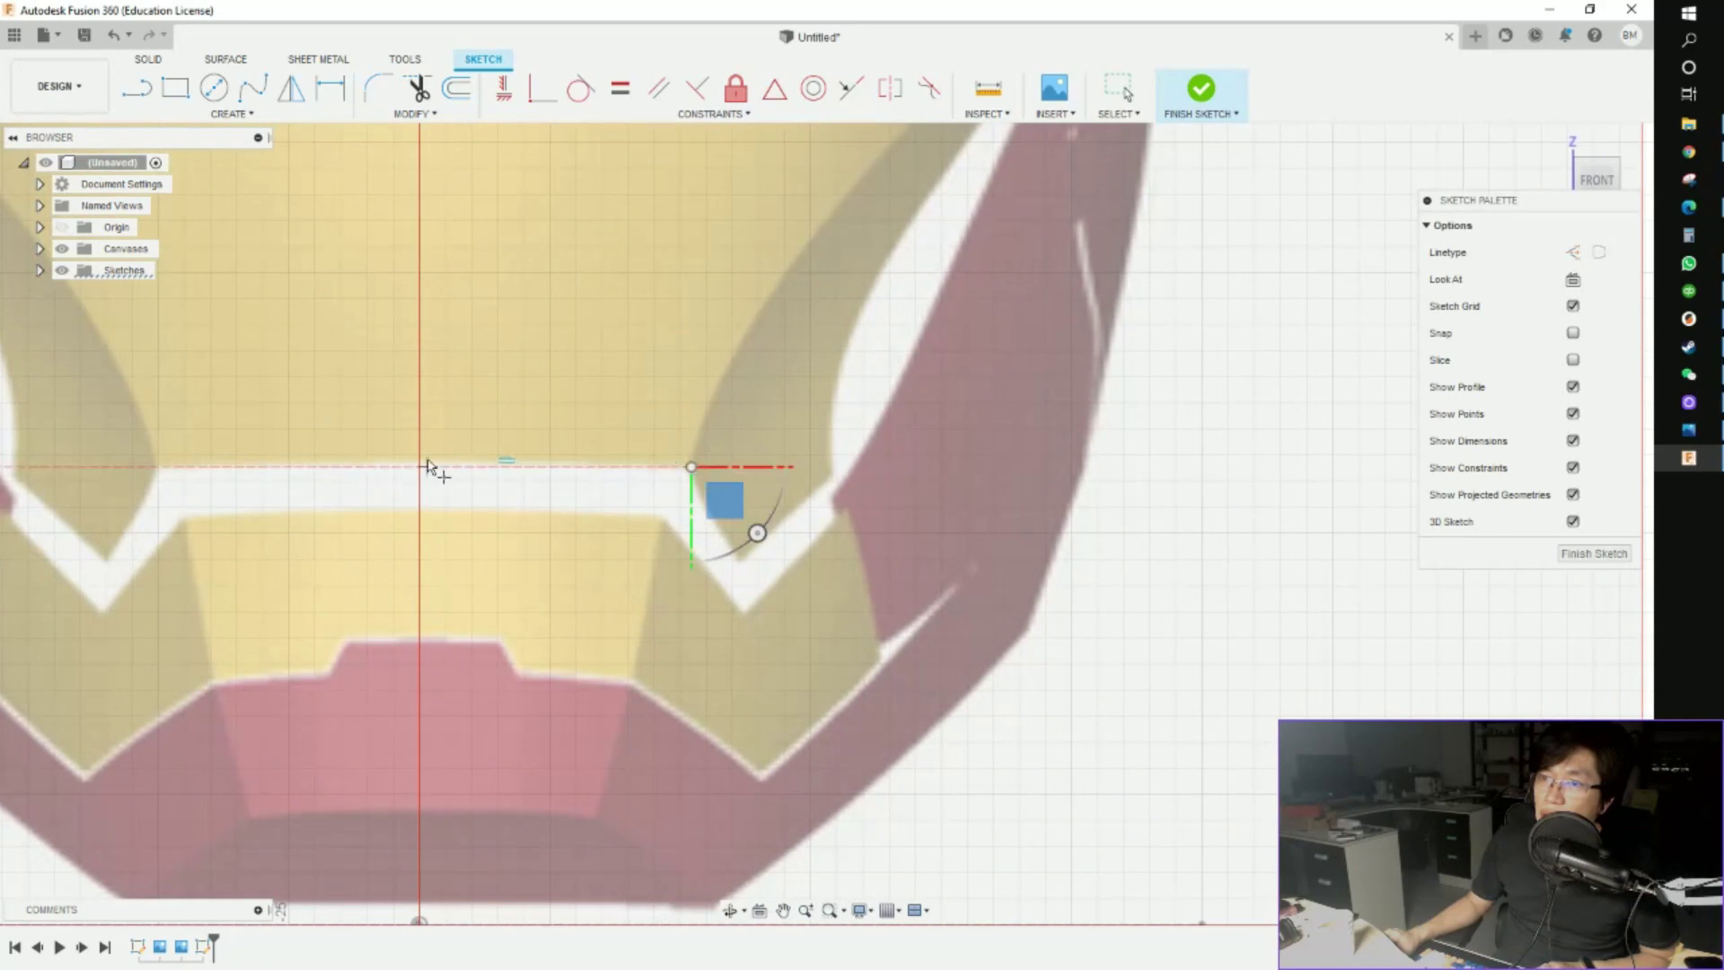
{"action": "scroll", "coordinate": [422, 466], "scroll_direction": "up", "scroll_amount": 2}
{"action": "scroll", "coordinate": [432, 464], "scroll_direction": "down", "scroll_amount": 2}
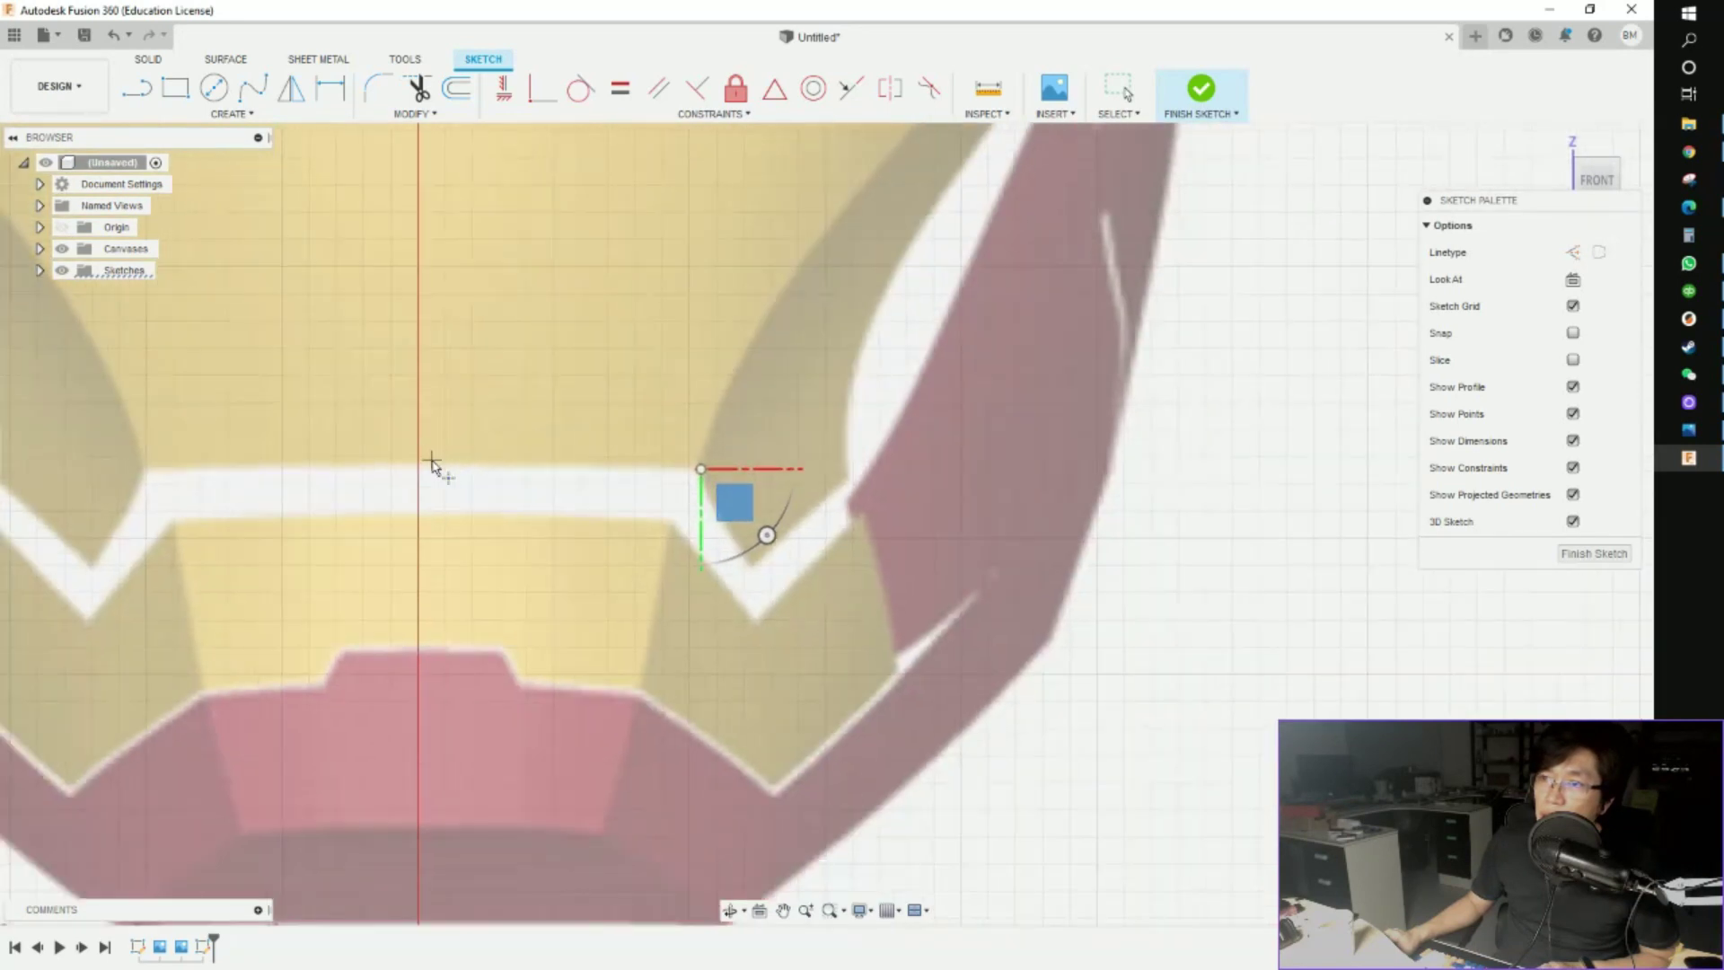
{"action": "scroll", "coordinate": [431, 463], "scroll_direction": "down", "scroll_amount": 1}
{"action": "left_click", "coordinate": [196, 467]}
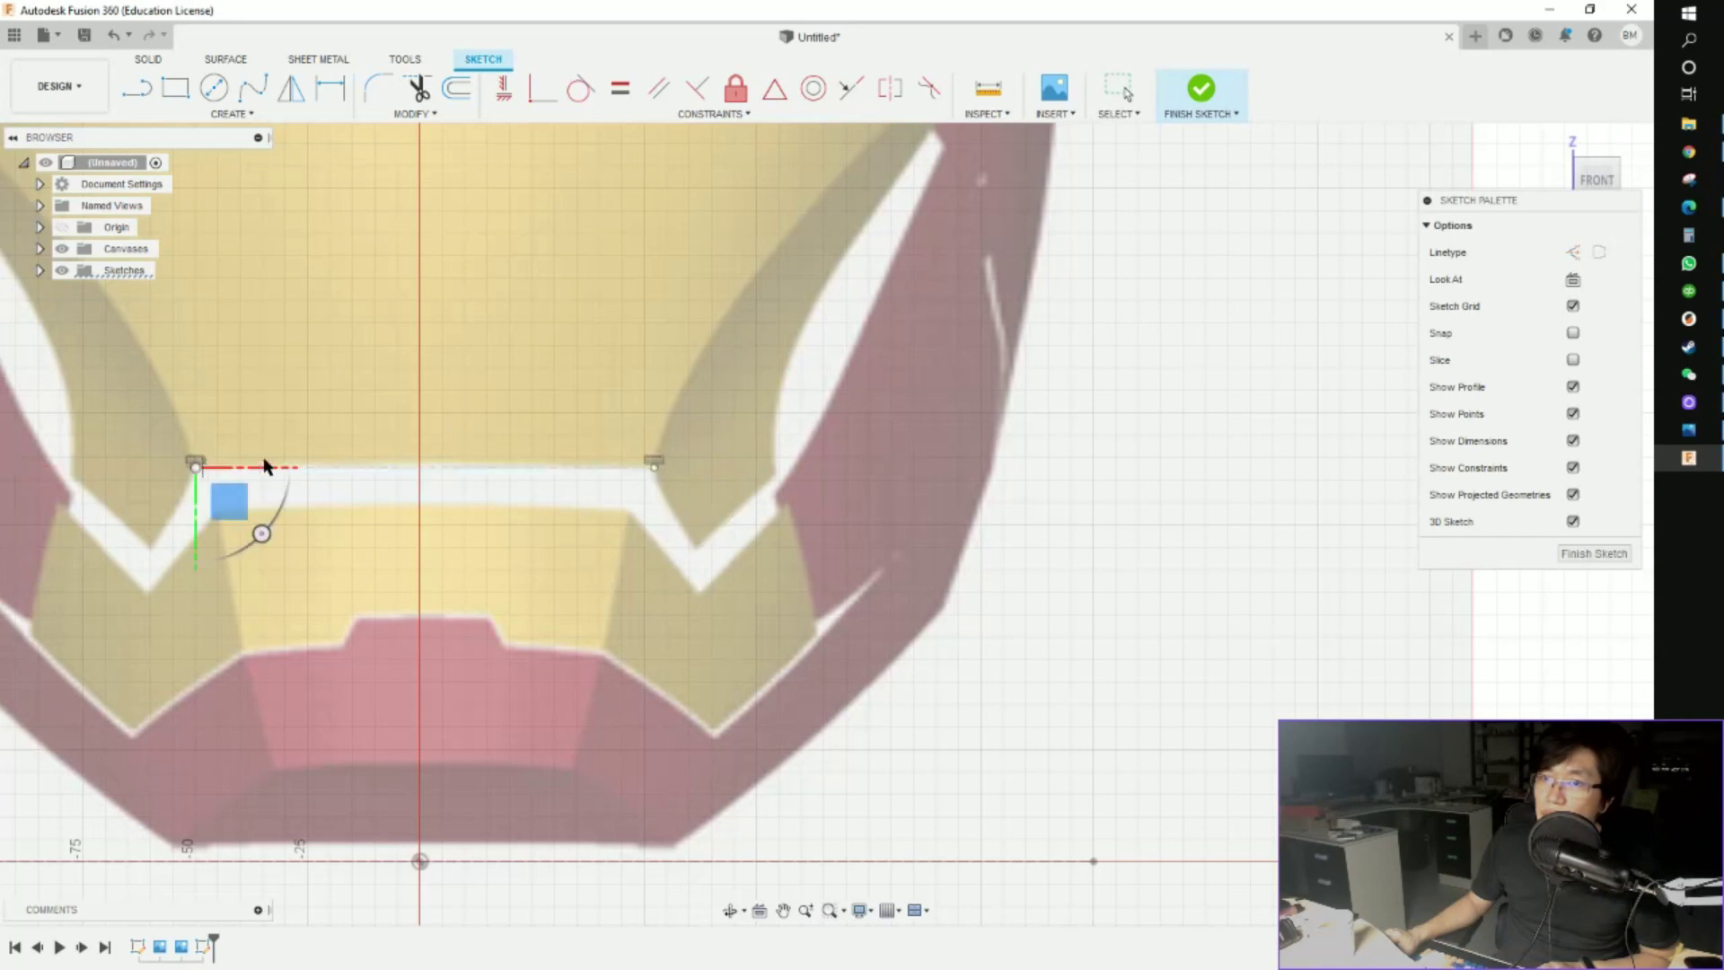
Place two sketch points along the right cheek's inner curve between the outer cheek and the faceplate's lower corner, and end the Point command
{"action": "scroll", "coordinate": [539, 404], "scroll_direction": "up", "scroll_amount": 3}
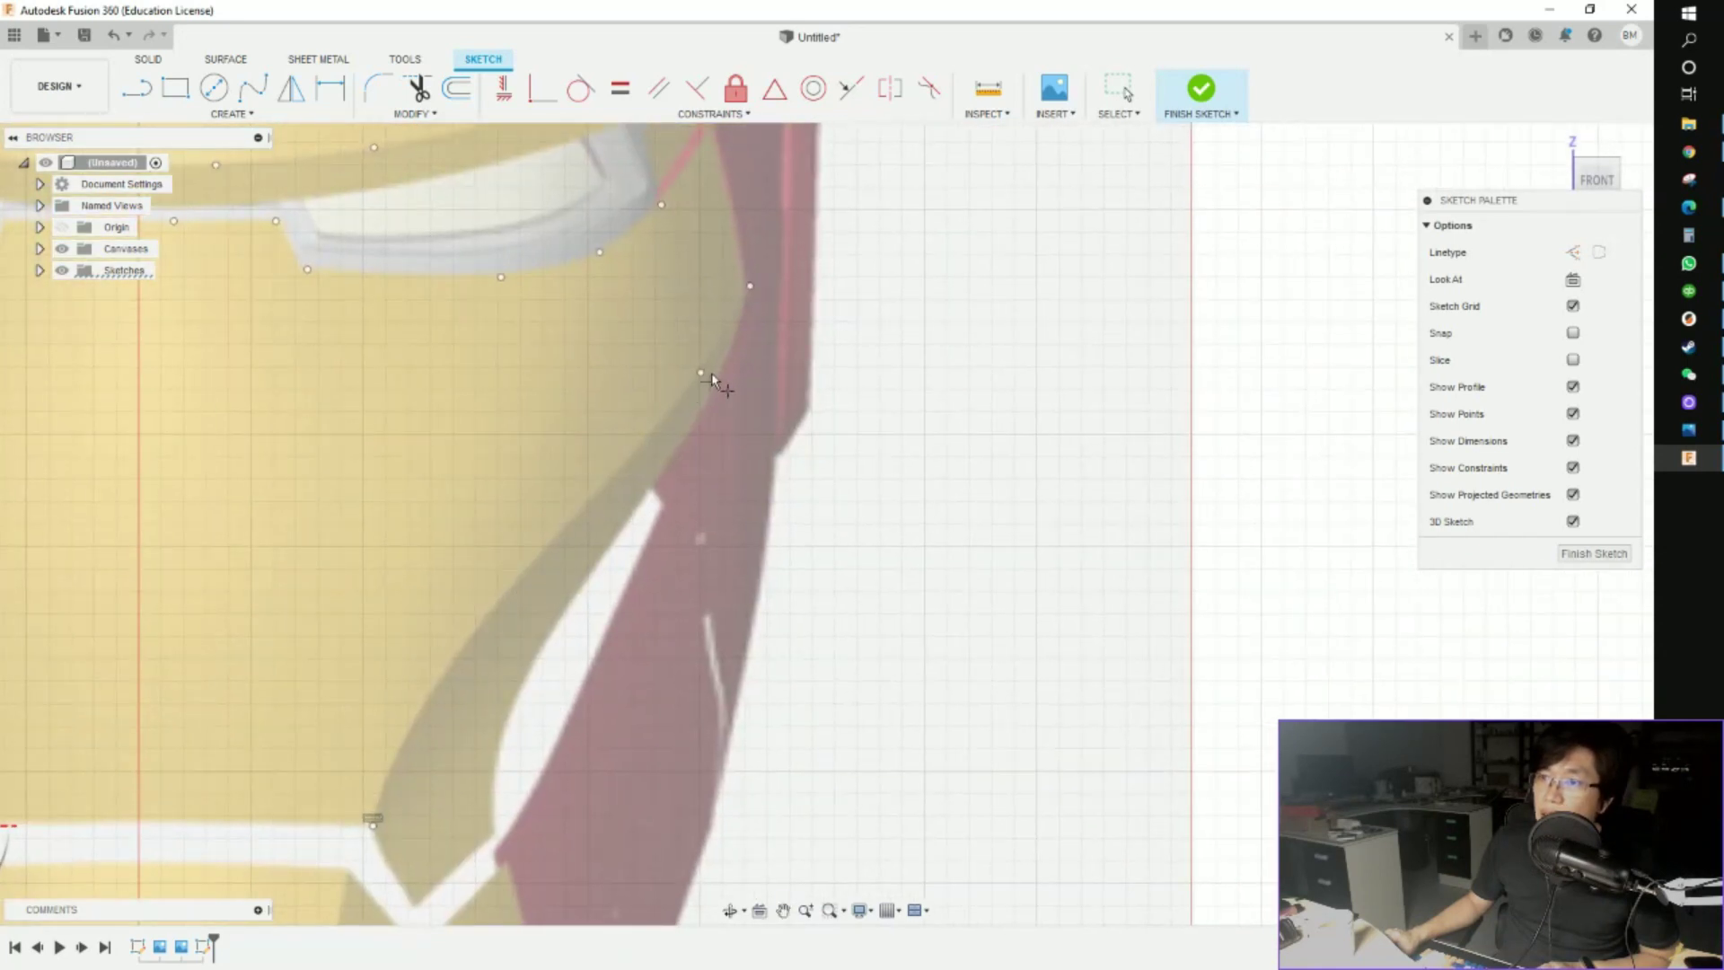
{"action": "left_click", "coordinate": [535, 562]}
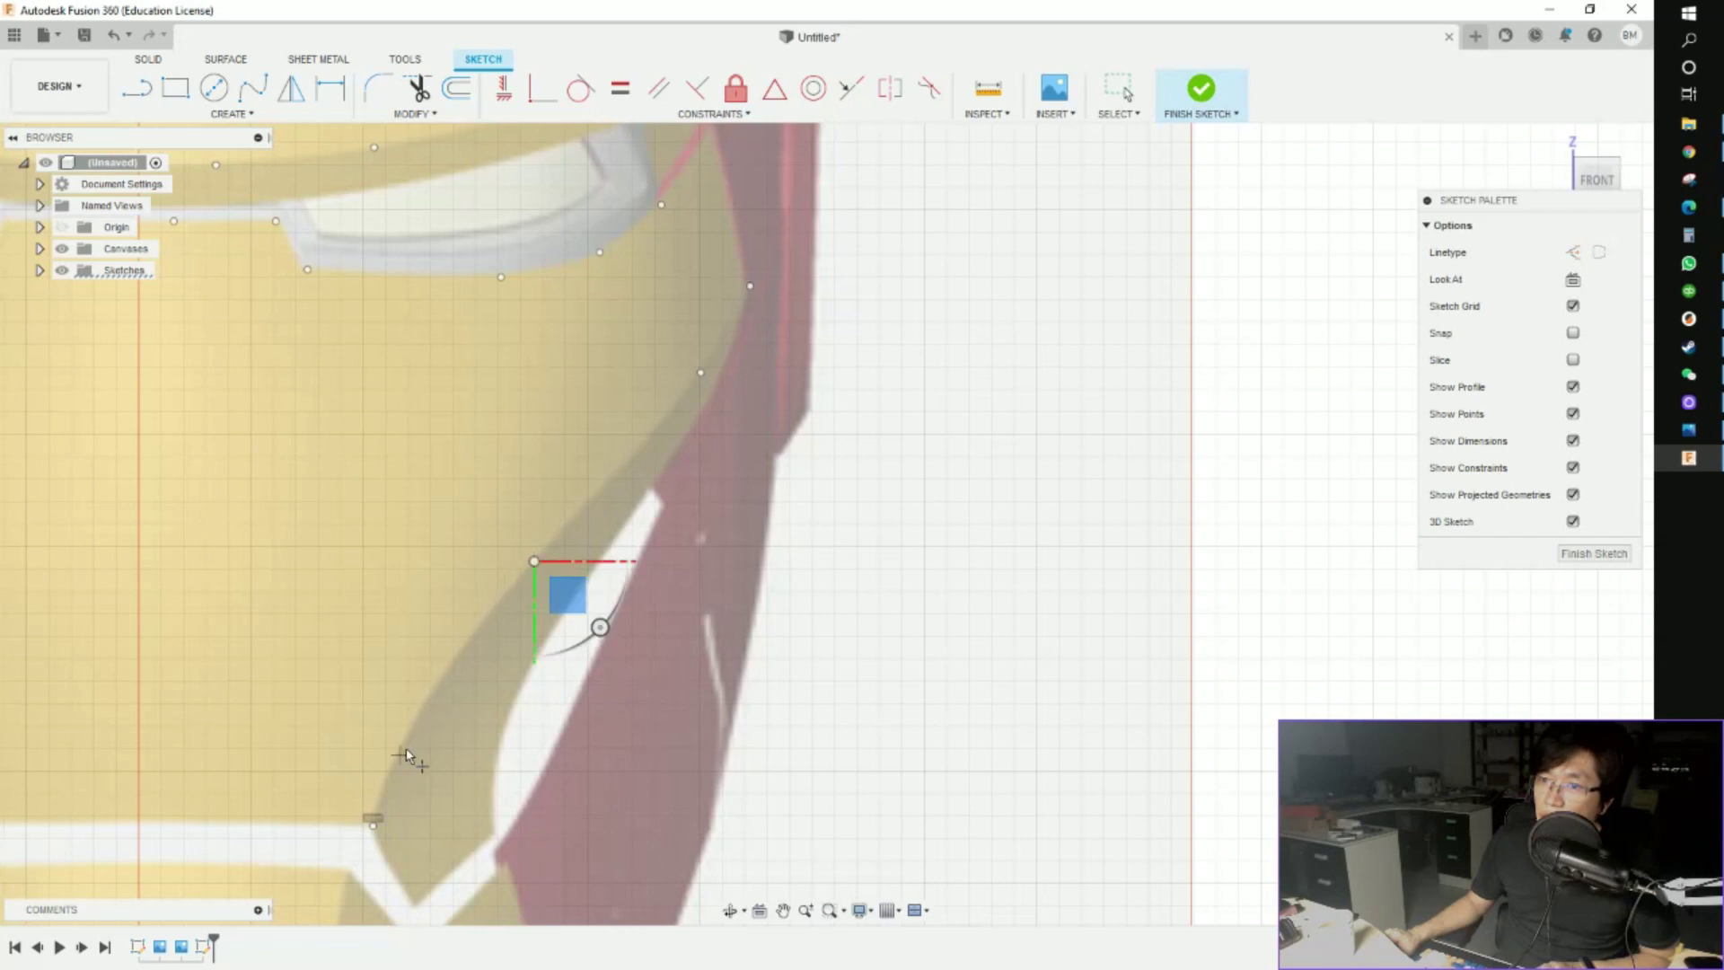
{"action": "left_click", "coordinate": [428, 709]}
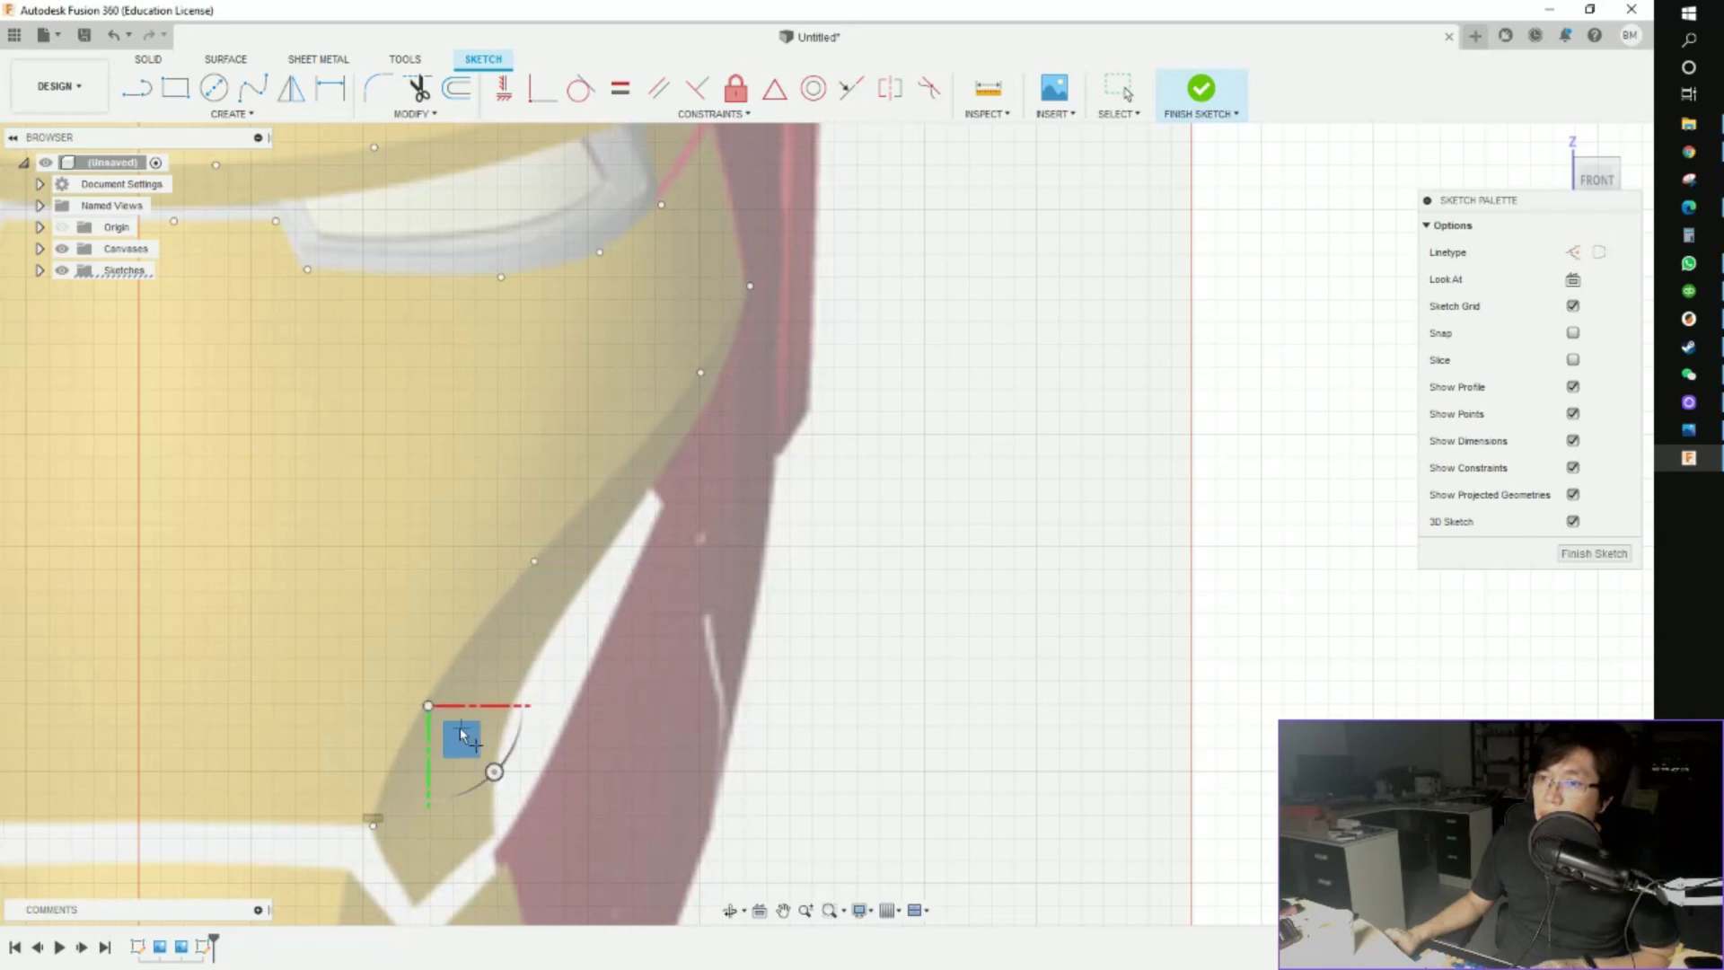
{"action": "scroll", "coordinate": [454, 732], "scroll_direction": "up", "scroll_amount": 2}
{"action": "key", "text": "Escape"}
{"action": "left_click", "coordinate": [414, 695]}
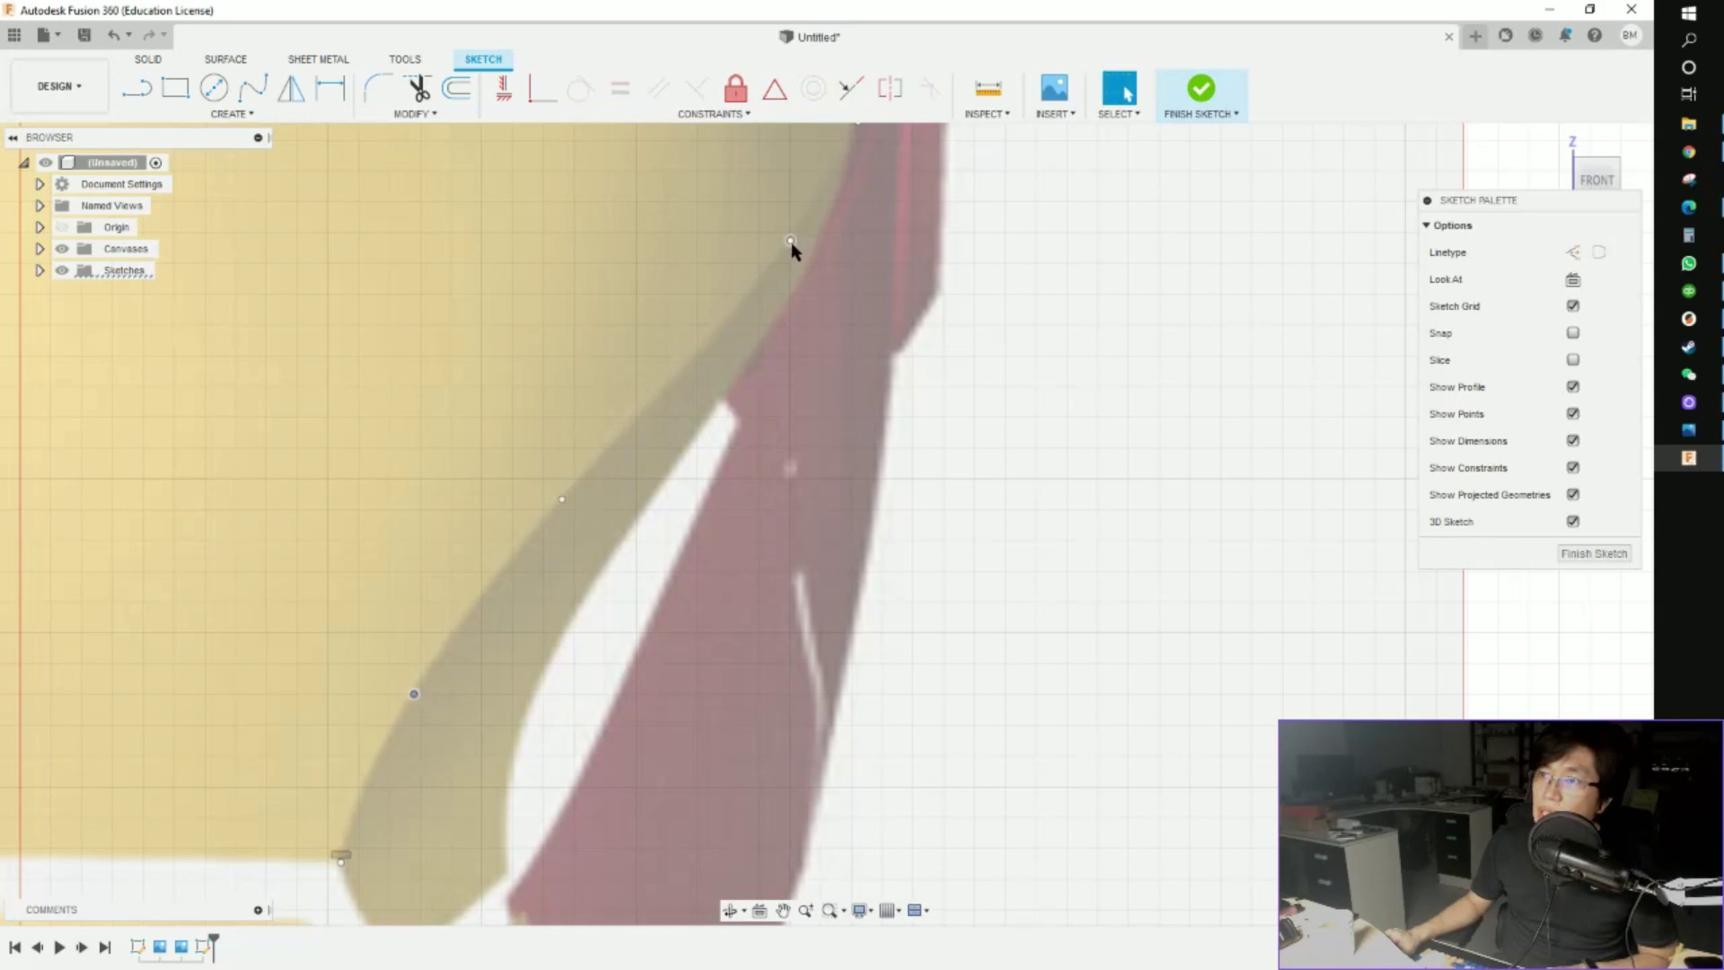
Place a sketch point partway down the right side of the red forehead notch and try another at the notch's lower corner
{"action": "scroll", "coordinate": [792, 249], "scroll_direction": "down", "scroll_amount": 3}
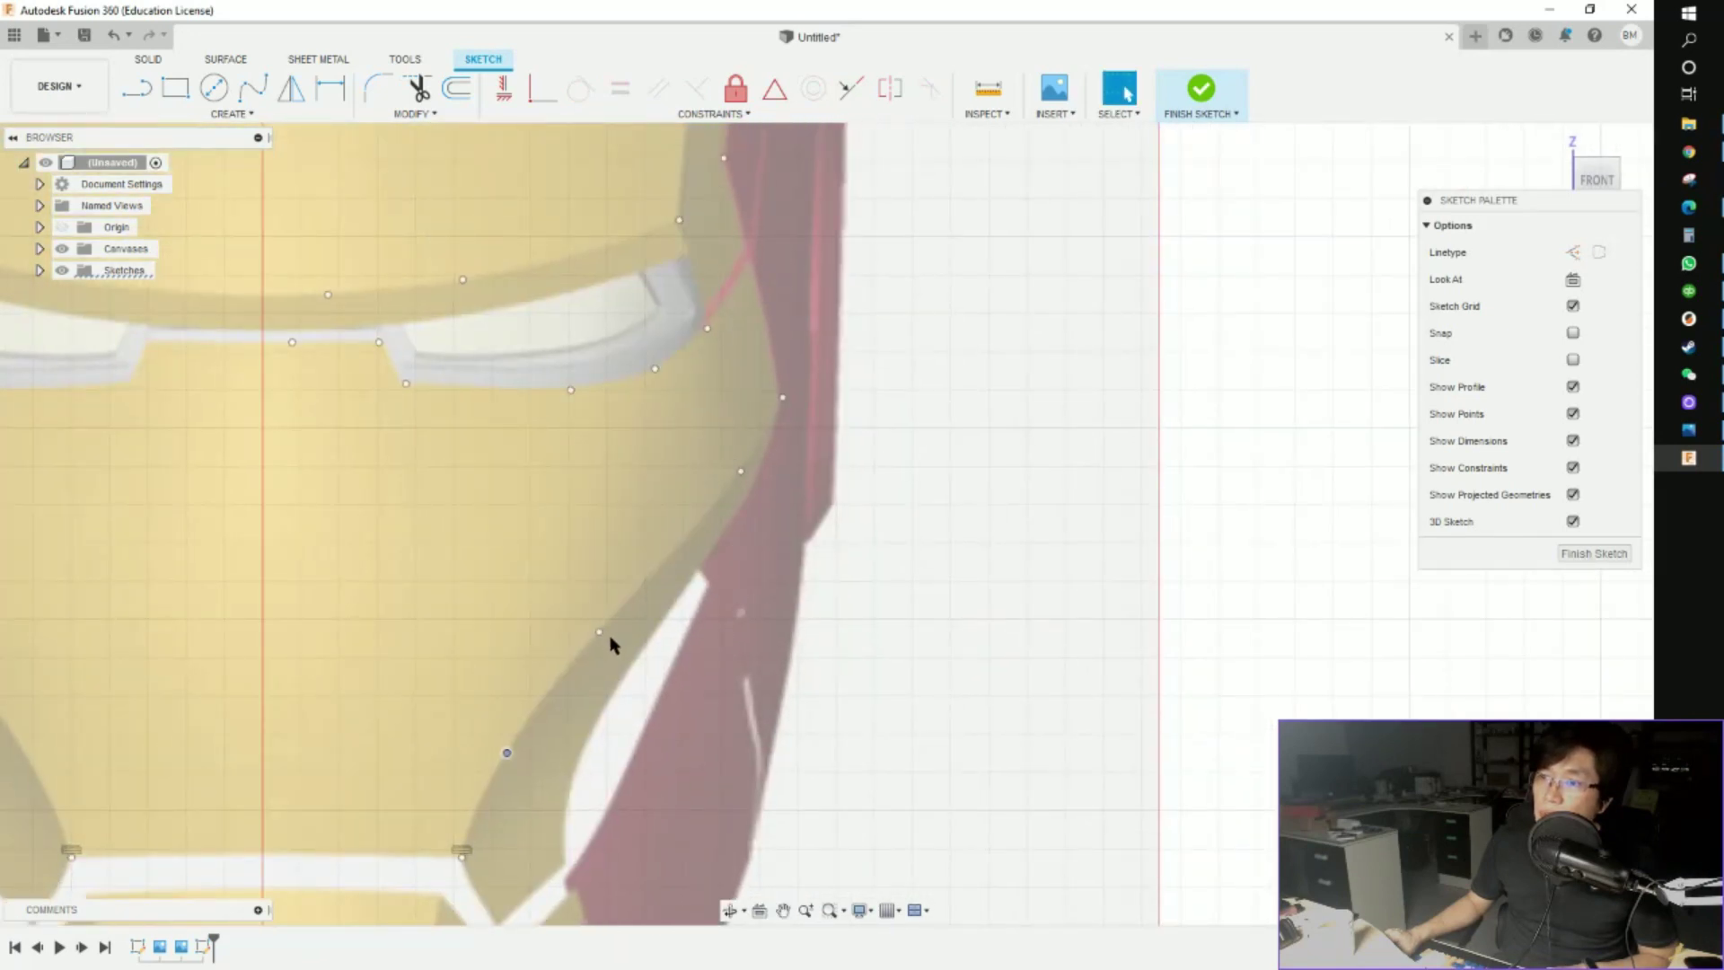
{"action": "scroll", "coordinate": [651, 591], "scroll_direction": "down", "scroll_amount": 5}
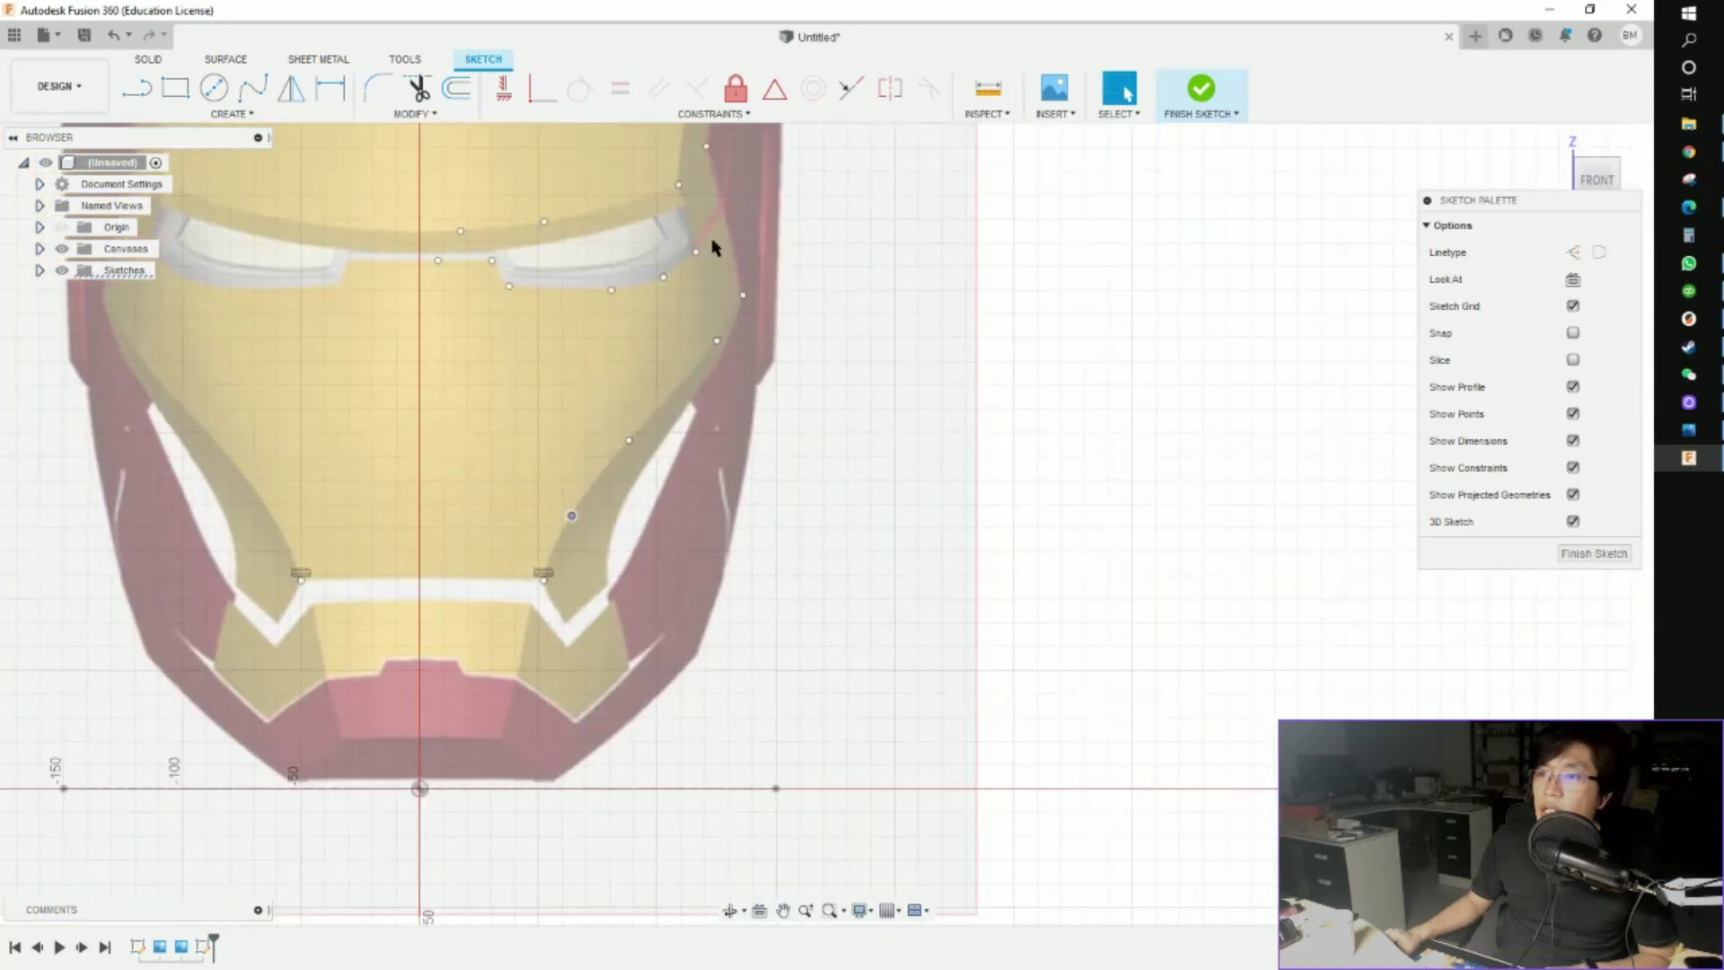
{"action": "scroll", "coordinate": [552, 216], "scroll_direction": "up", "scroll_amount": 2}
{"action": "middle_click_drag", "start_coordinate": [539, 386], "coordinate": [727, 698]}
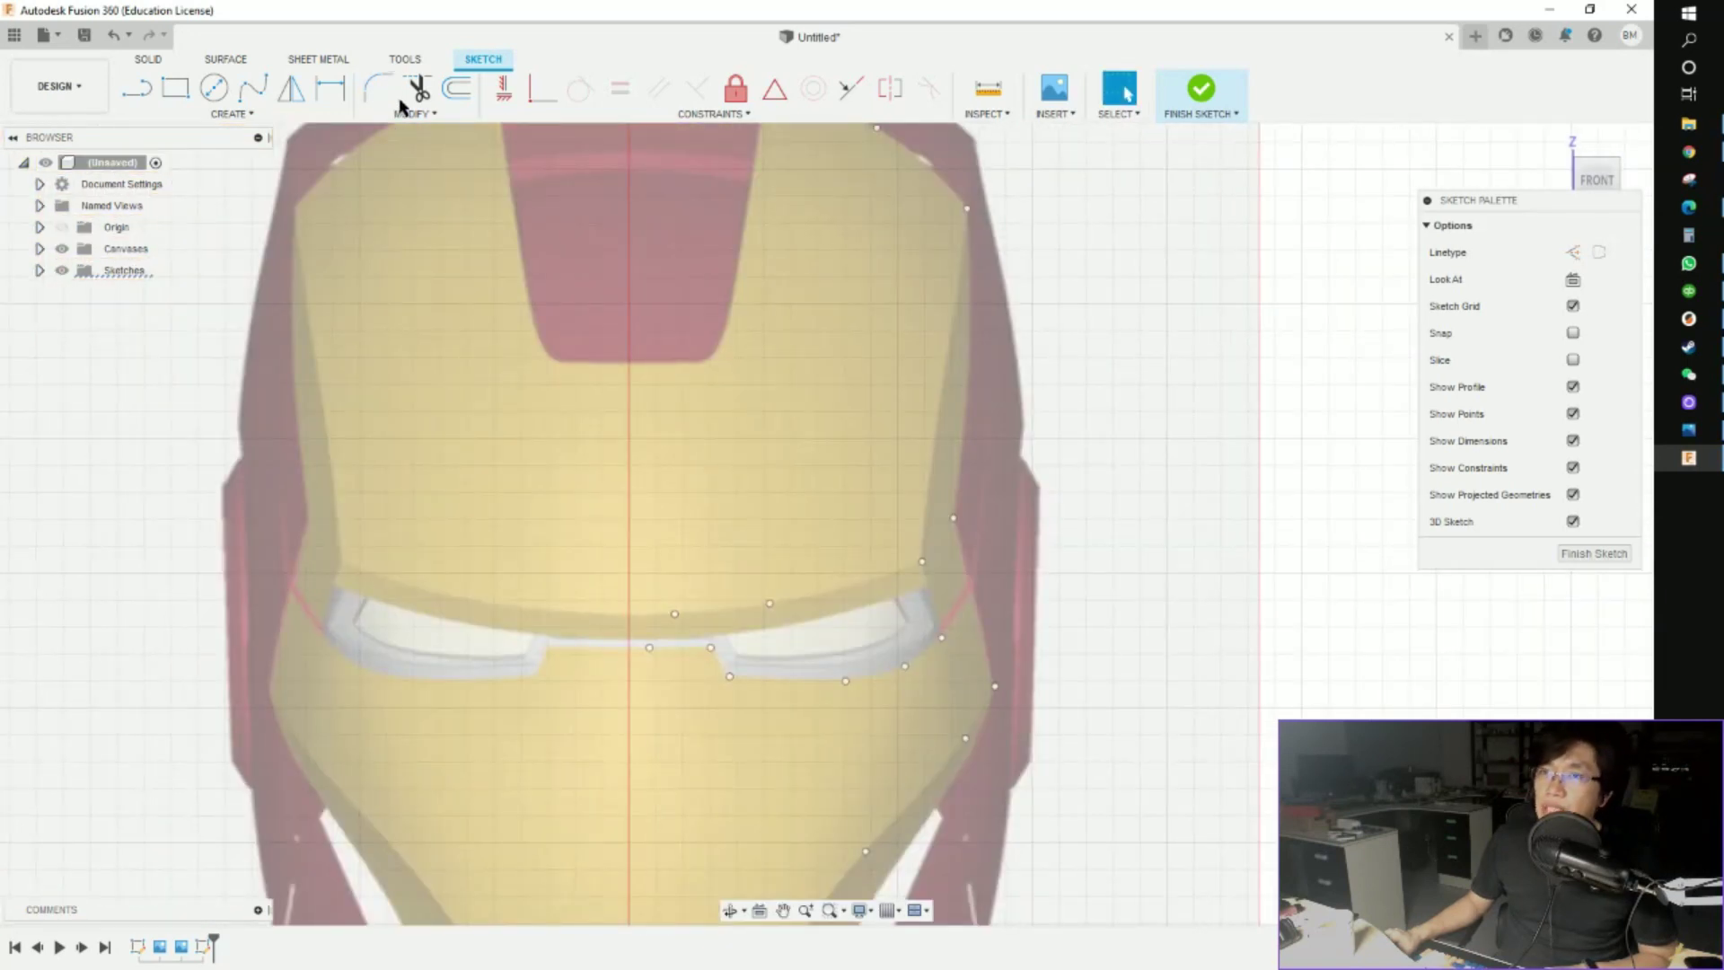
{"action": "left_click", "coordinate": [231, 115]}
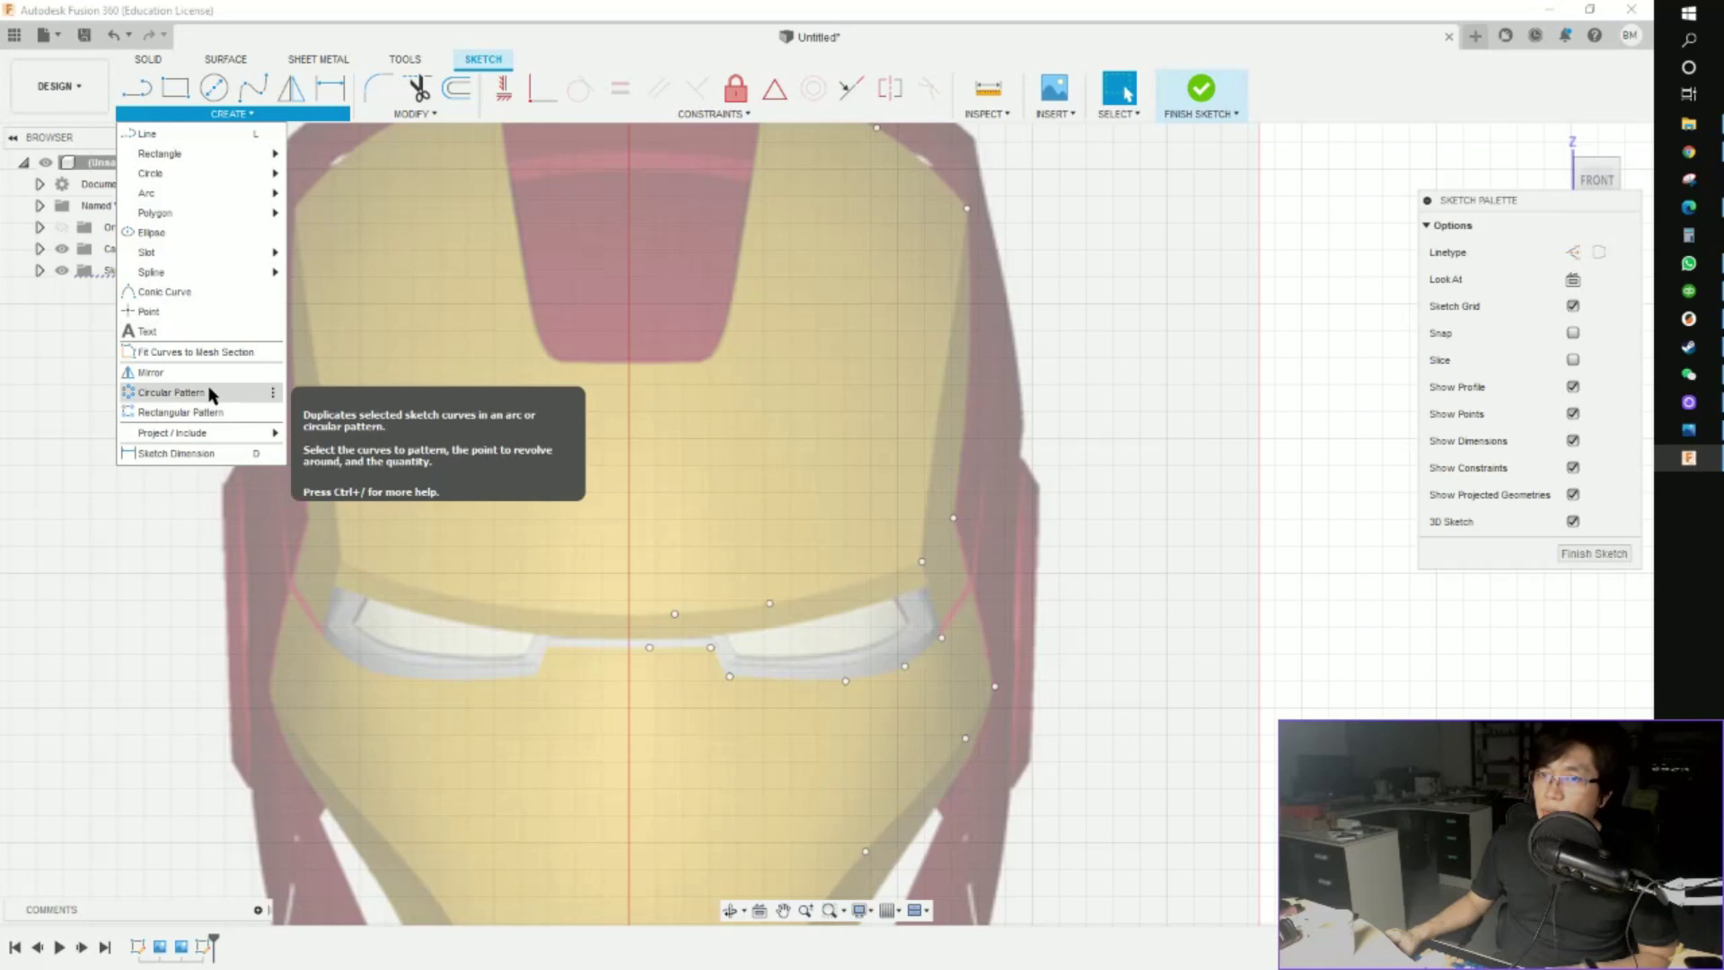
{"action": "left_click", "coordinate": [148, 312]}
{"action": "scroll", "coordinate": [462, 373], "scroll_direction": "down", "scroll_amount": 3}
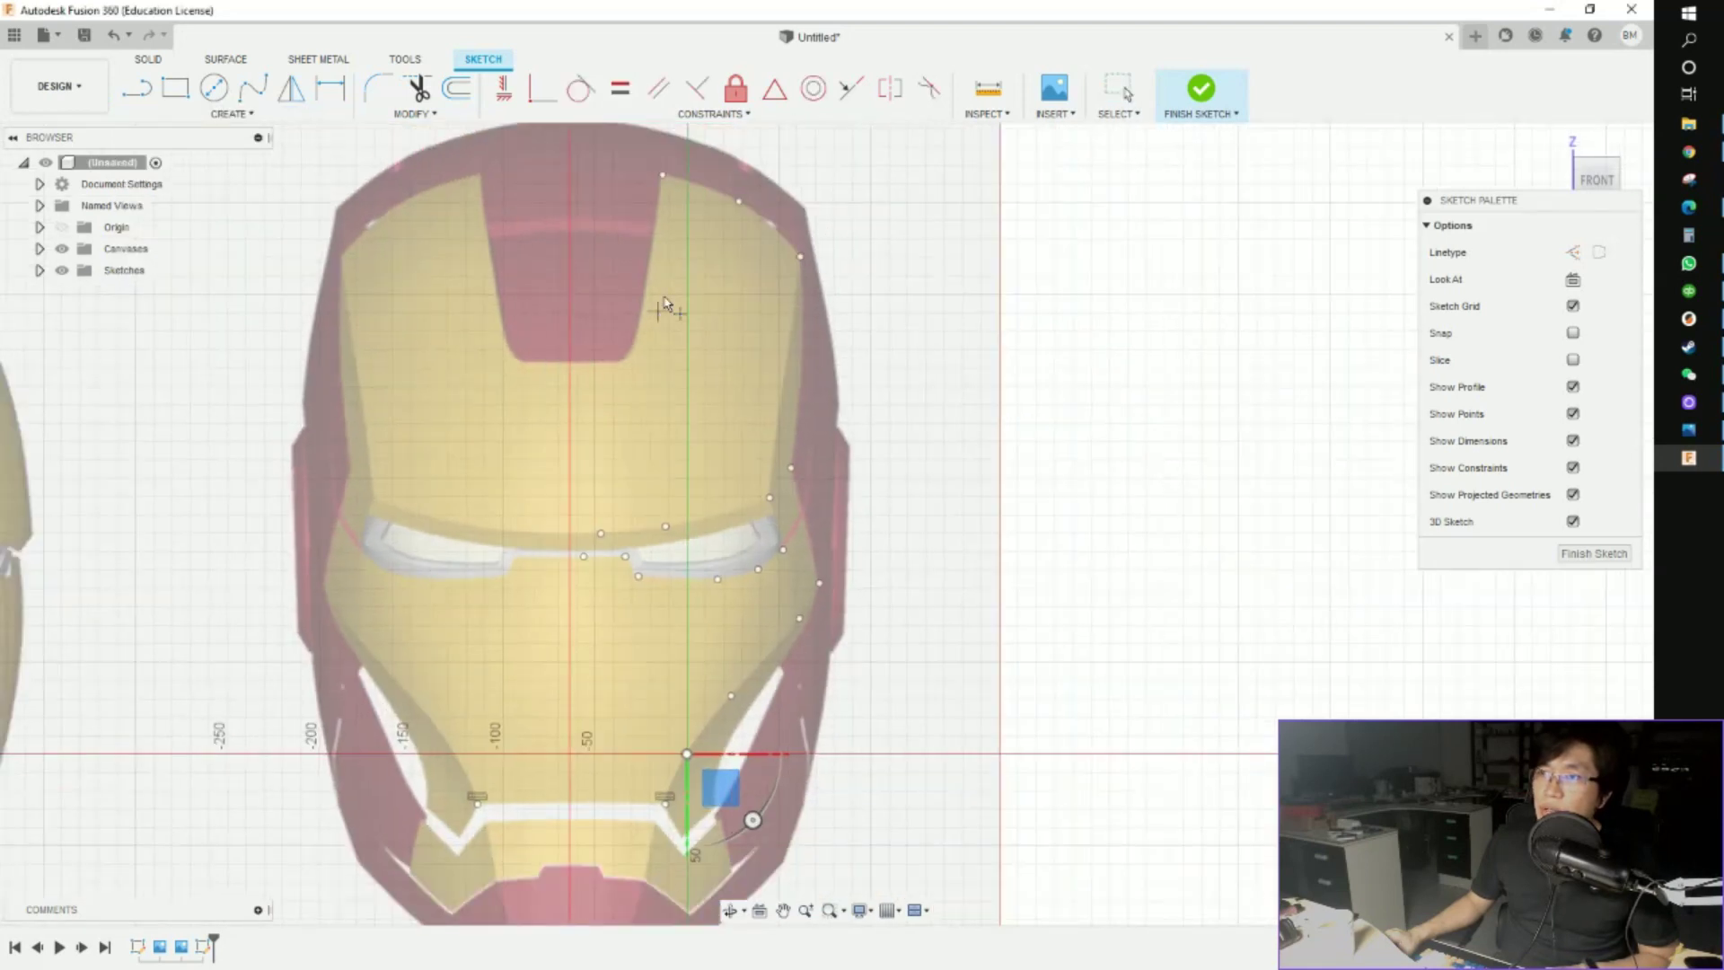
{"action": "scroll", "coordinate": [661, 226], "scroll_direction": "up", "scroll_amount": 3}
{"action": "scroll", "coordinate": [660, 227], "scroll_direction": "up", "scroll_amount": 2}
{"action": "scroll", "coordinate": [628, 282], "scroll_direction": "down", "scroll_amount": 1}
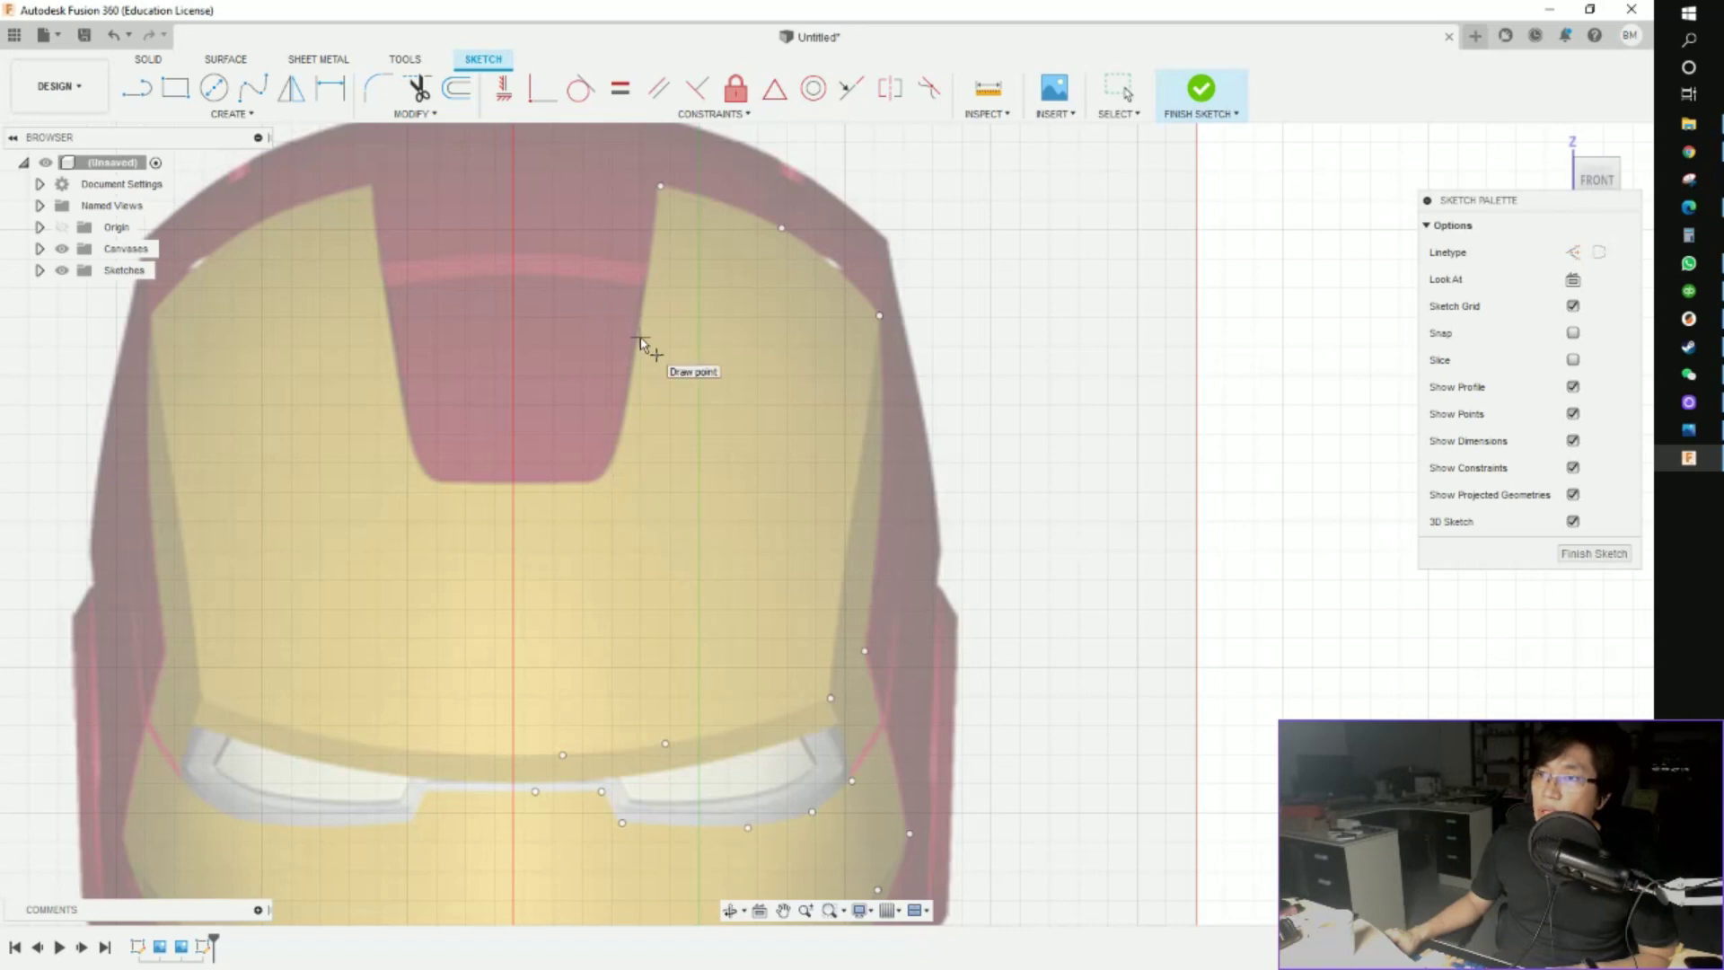
{"action": "left_click", "coordinate": [639, 331]}
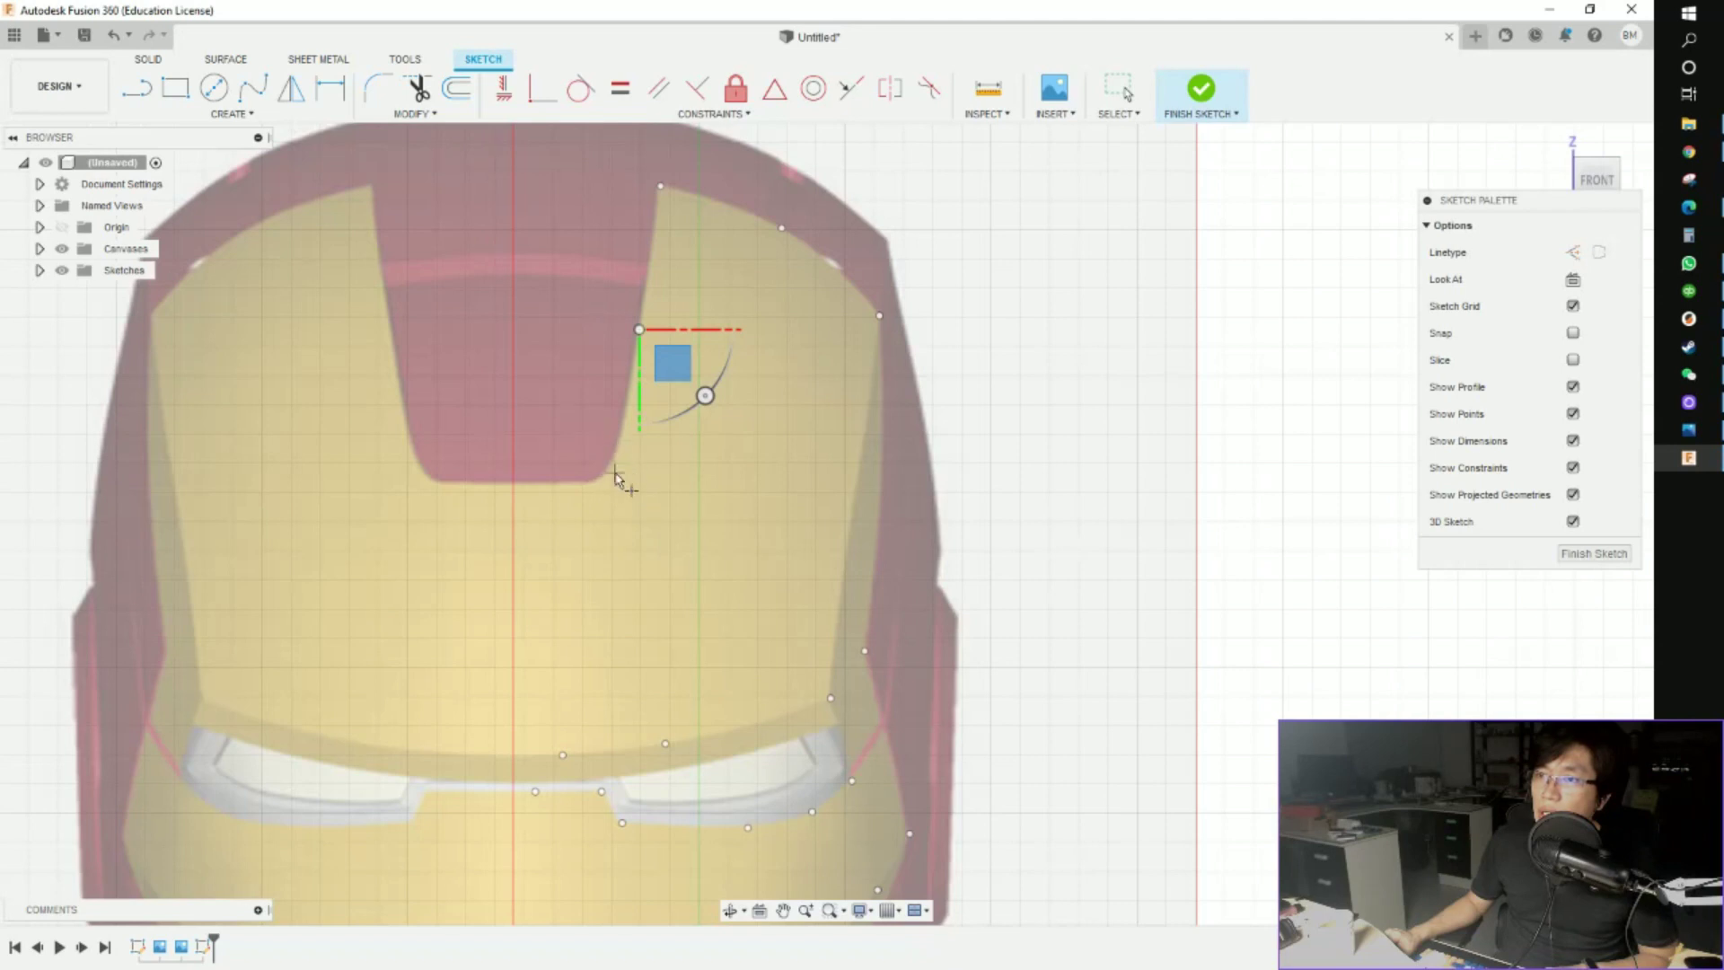
{"action": "left_click", "coordinate": [612, 481]}
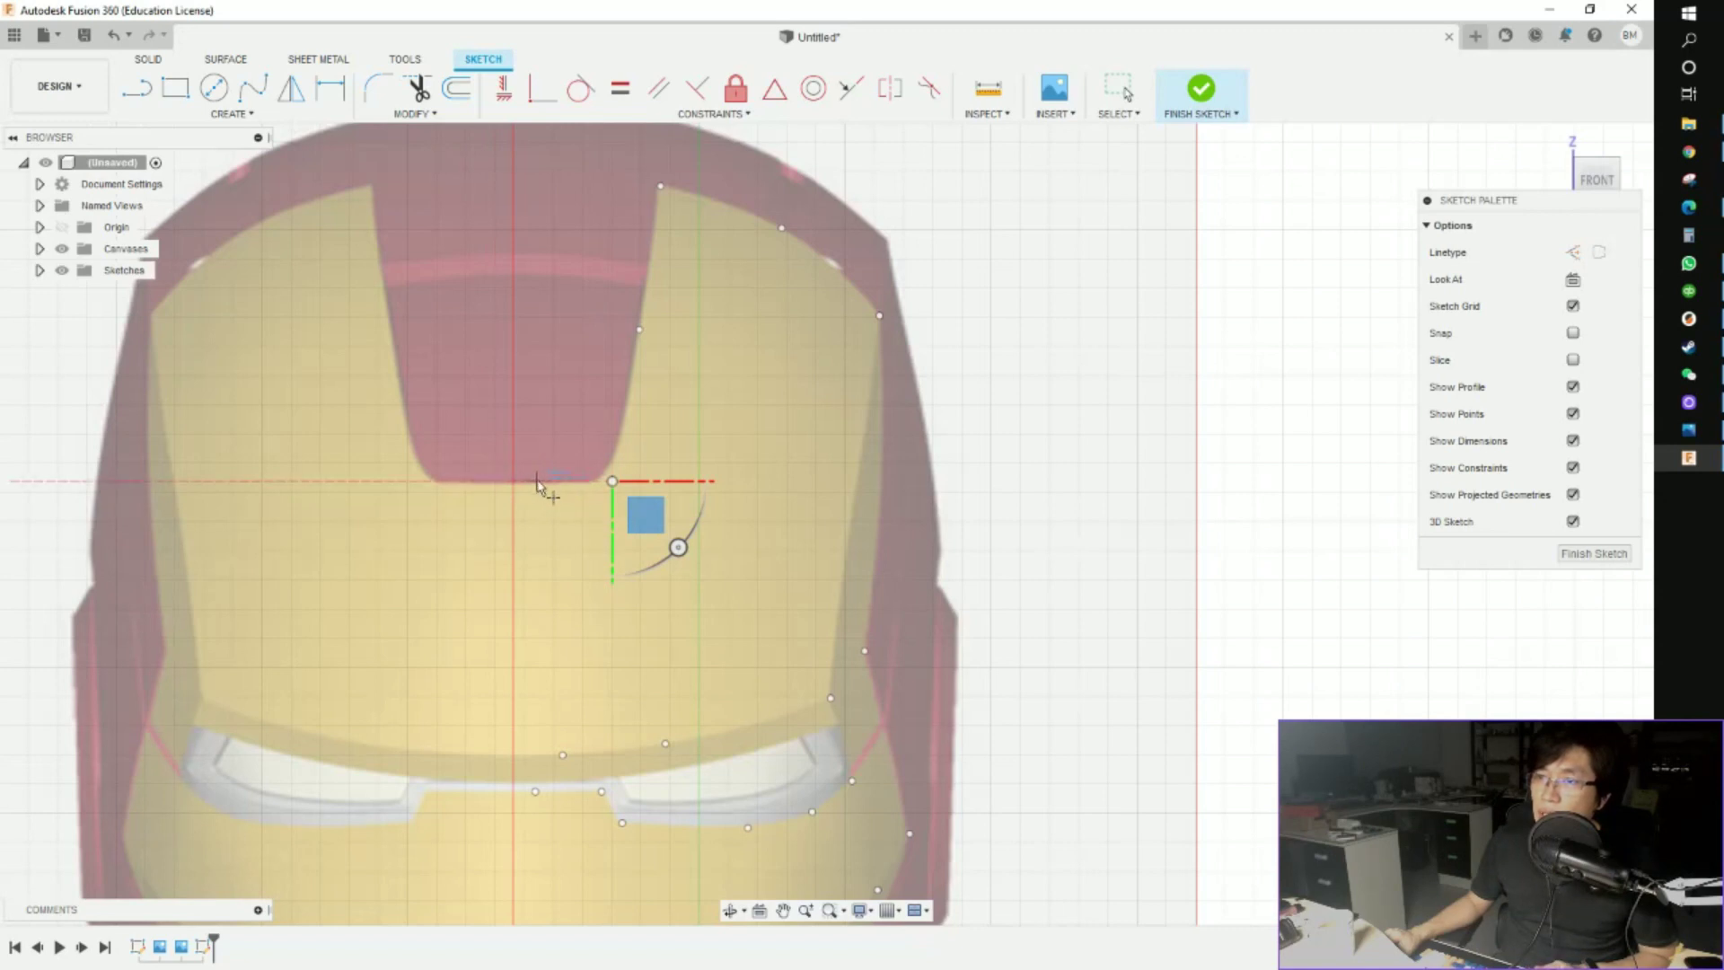
{"action": "key", "text": "Escape"}
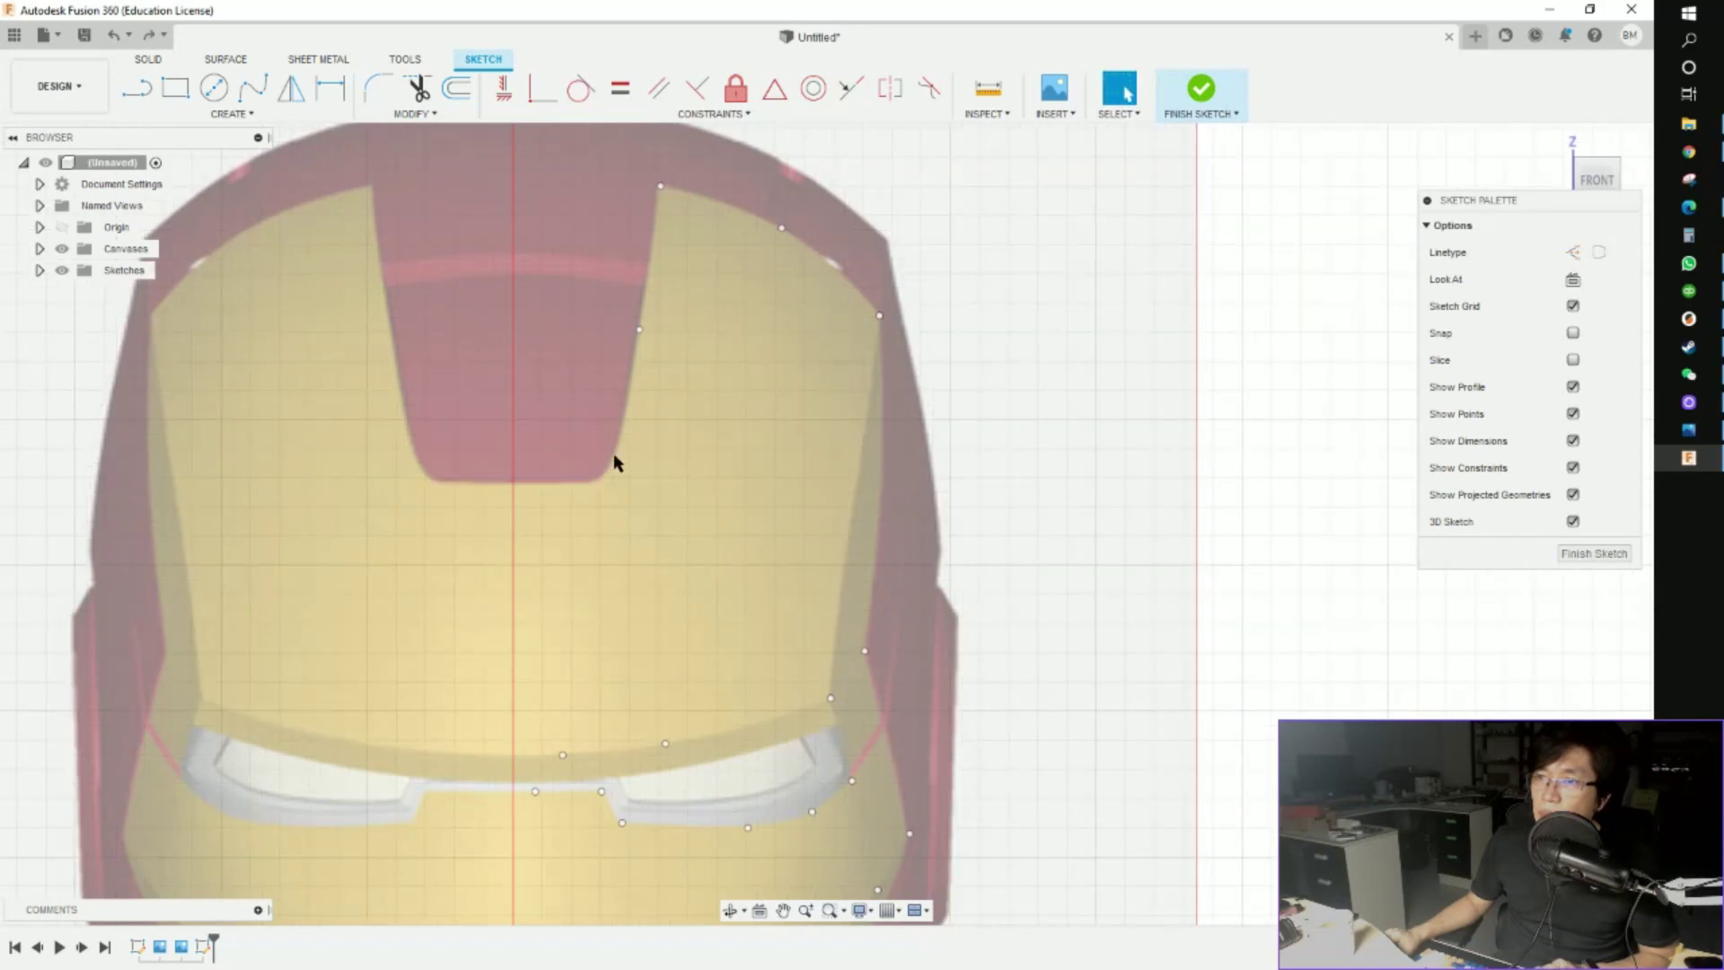
Place sketch points around the red notch's rounded lower right corner and along its straight bottom edge toward the centreline
{"action": "left_click", "coordinate": [184, 114]}
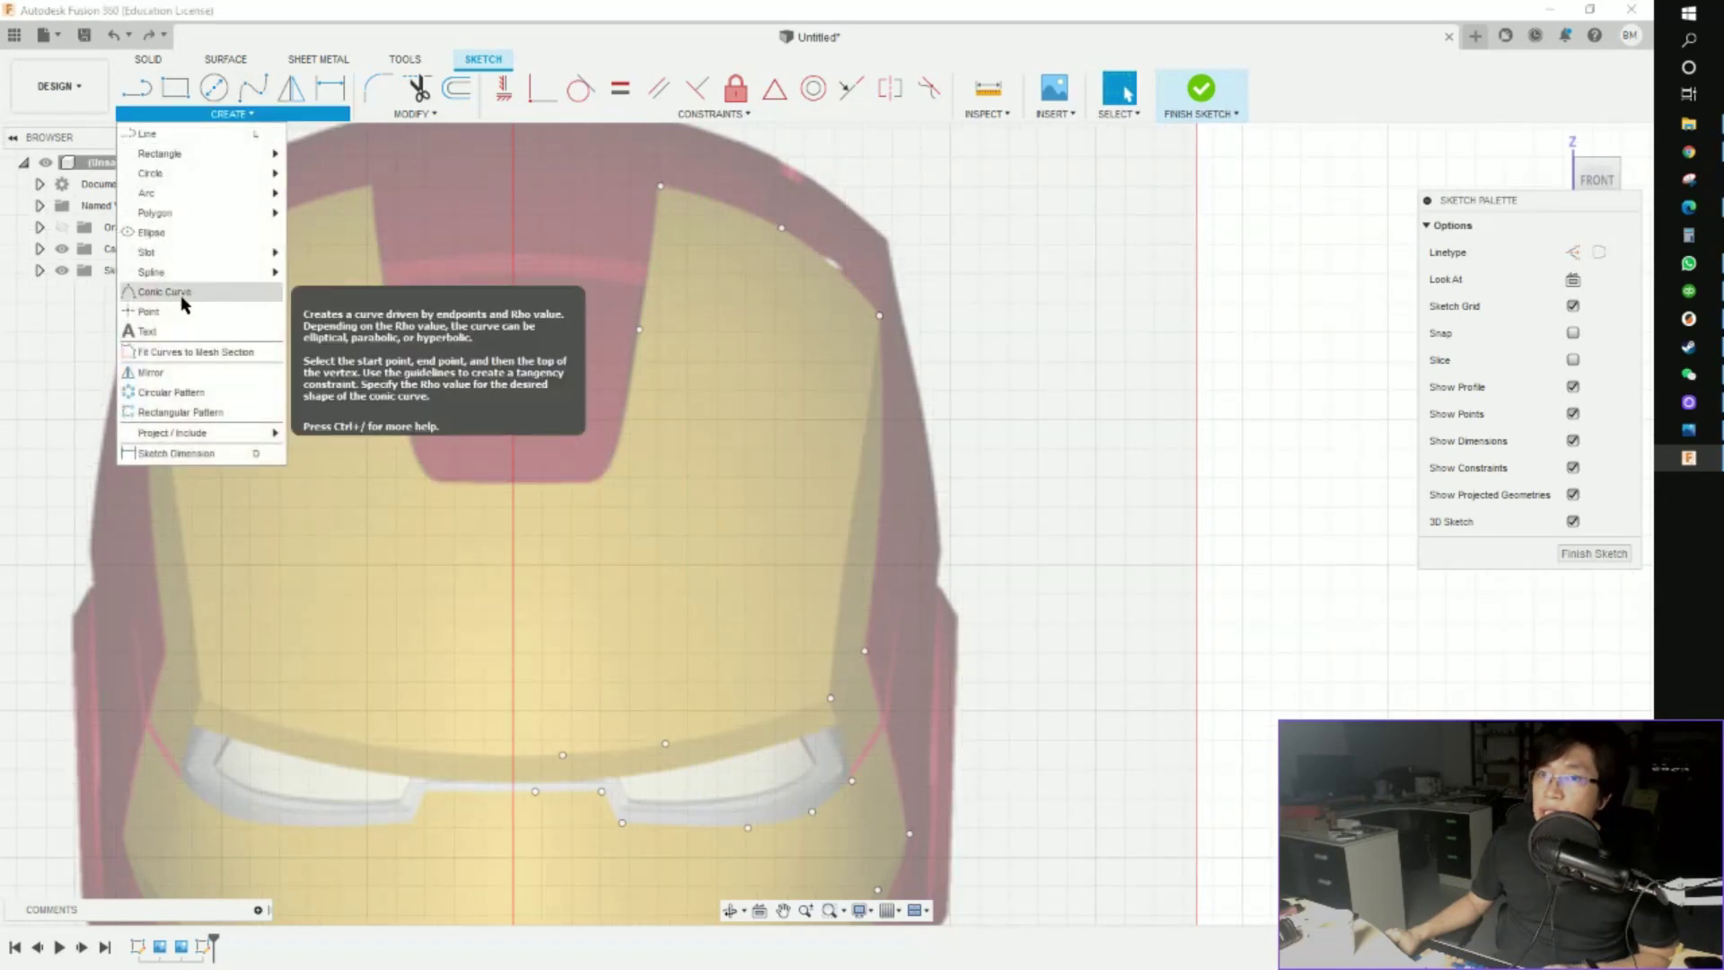
{"action": "left_click", "coordinate": [182, 297]}
{"action": "left_click", "coordinate": [621, 430]}
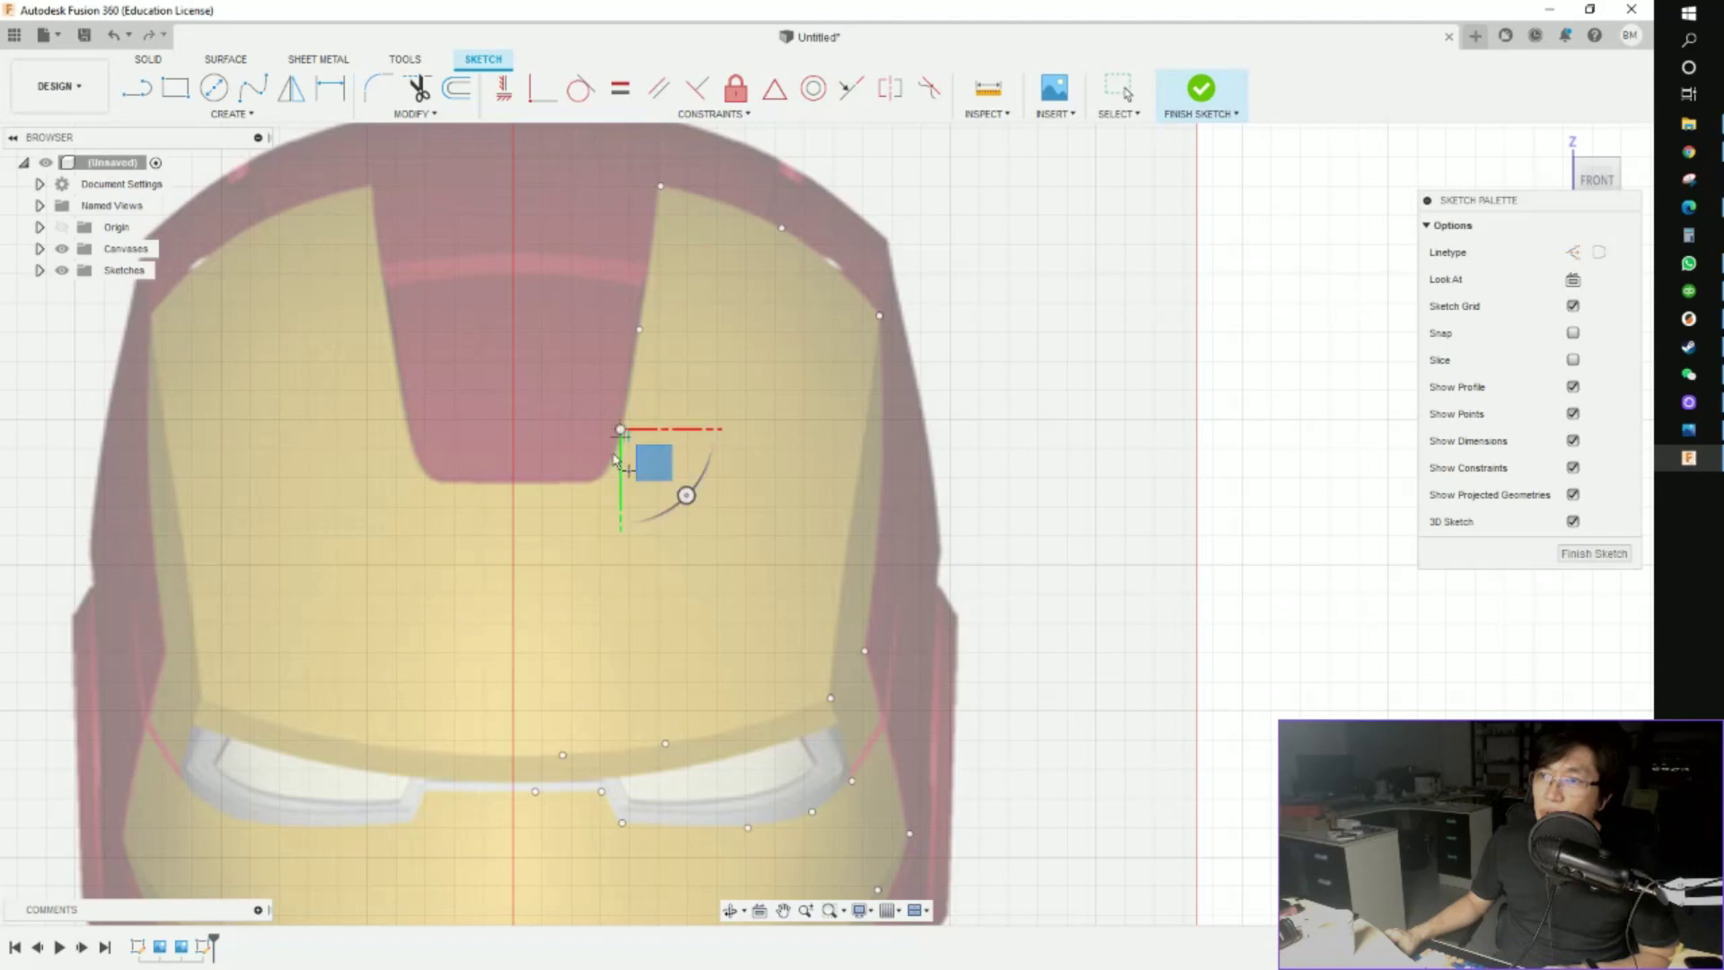
{"action": "left_click", "coordinate": [604, 473]}
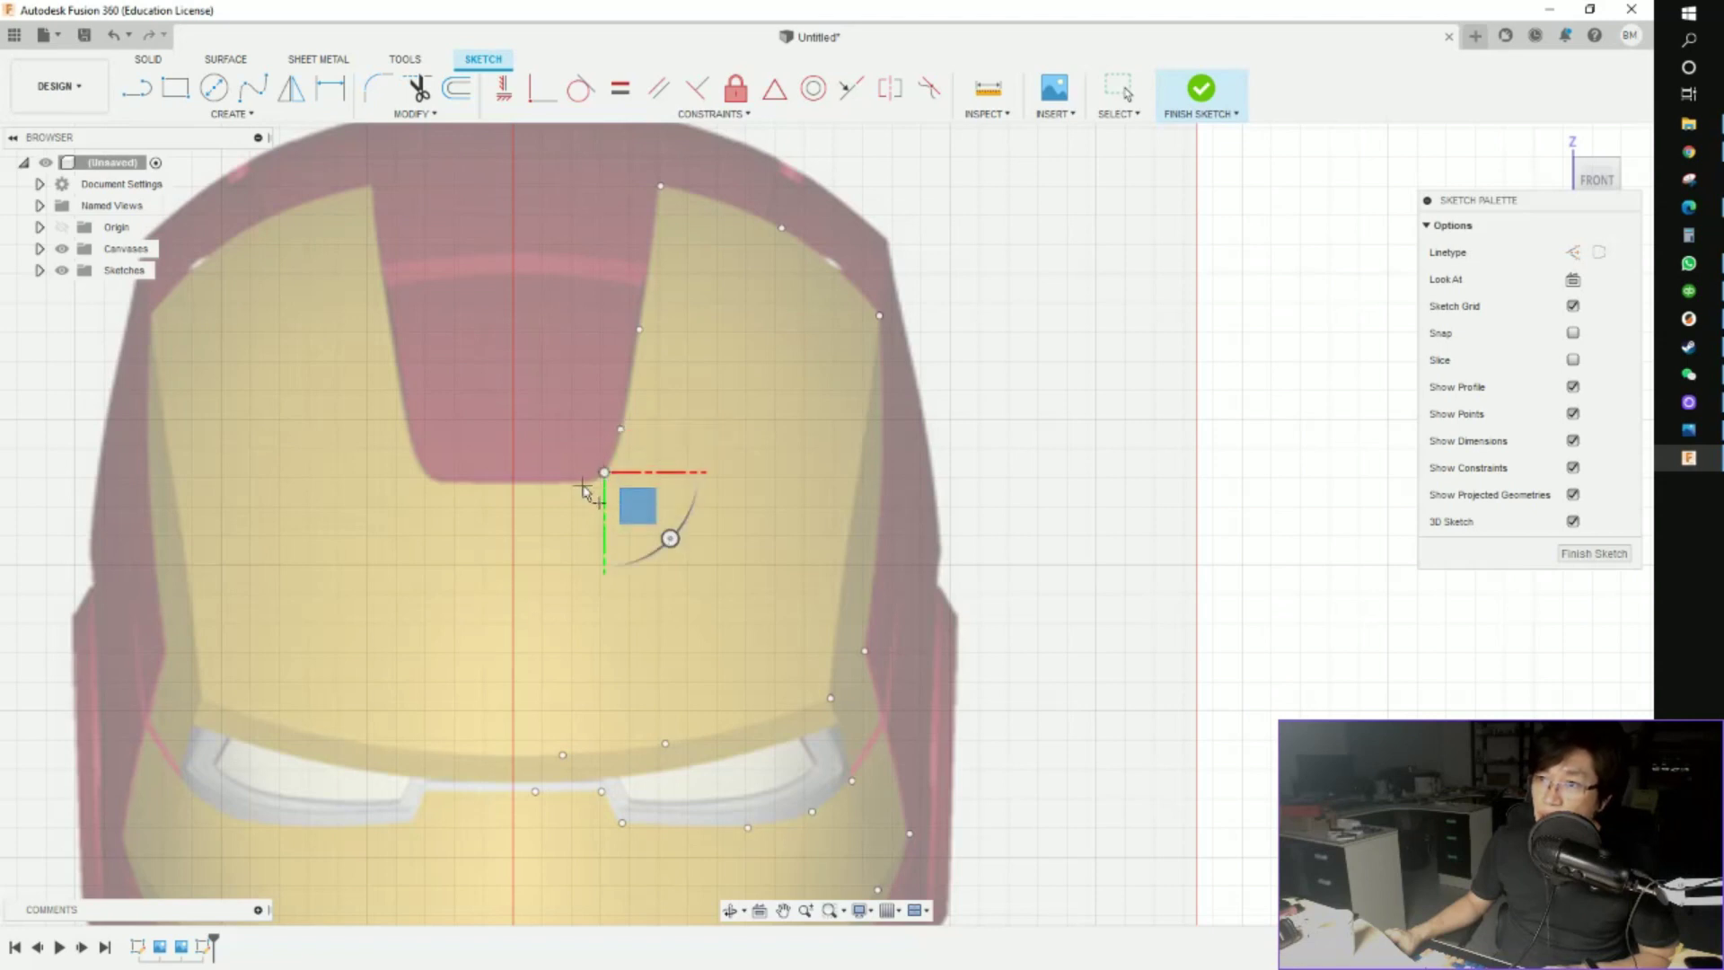
{"action": "left_click", "coordinate": [580, 484]}
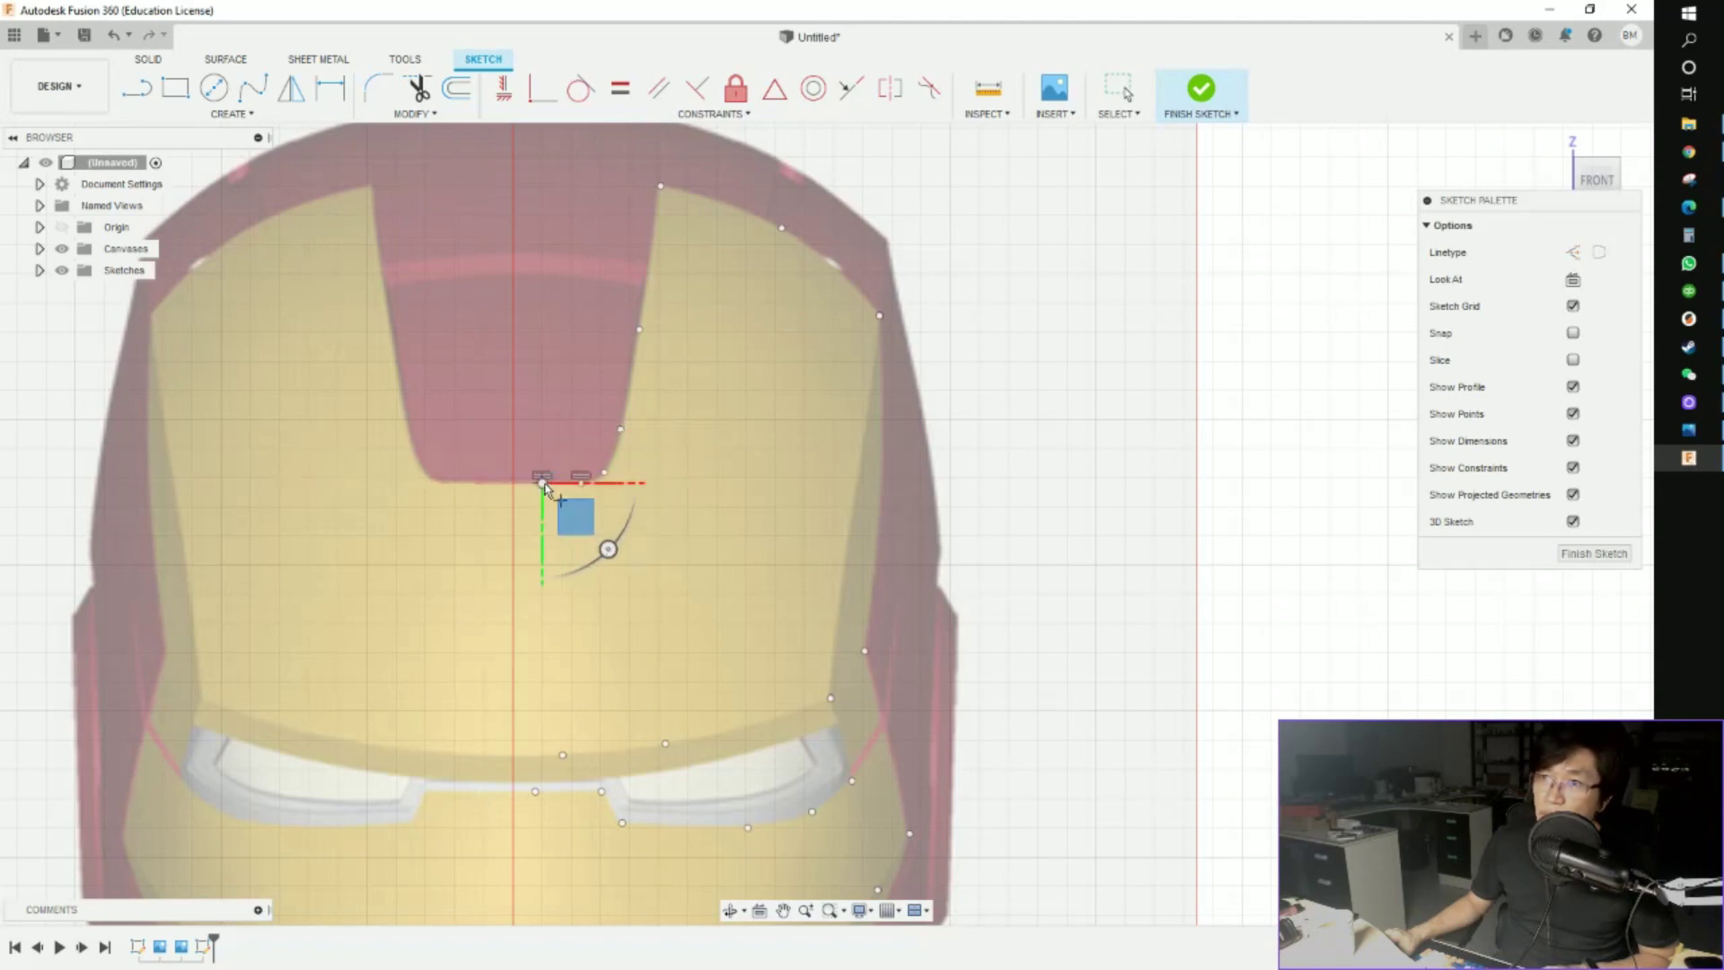
Check the placed outline points against the whole front view of the helmet
{"action": "scroll", "coordinate": [552, 481], "scroll_direction": "down", "scroll_amount": 2}
{"action": "scroll", "coordinate": [626, 422], "scroll_direction": "up", "scroll_amount": 4}
{"action": "scroll", "coordinate": [625, 422], "scroll_direction": "down", "scroll_amount": 2}
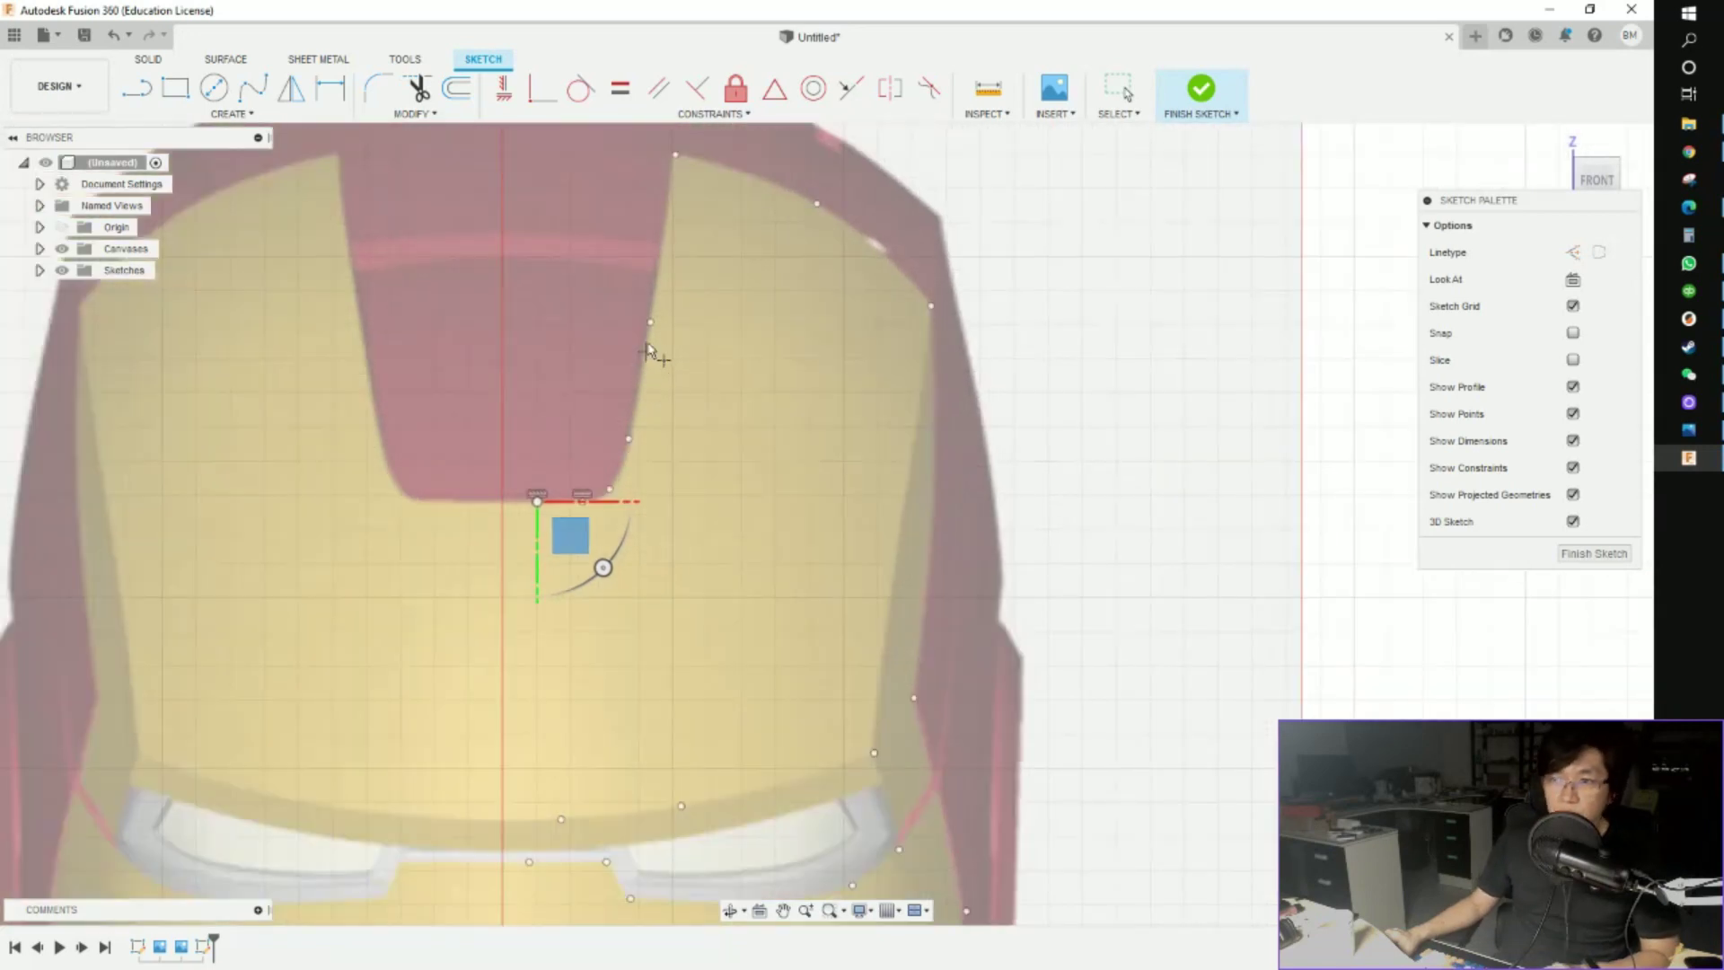
{"action": "scroll", "coordinate": [705, 254], "scroll_direction": "down", "scroll_amount": 3}
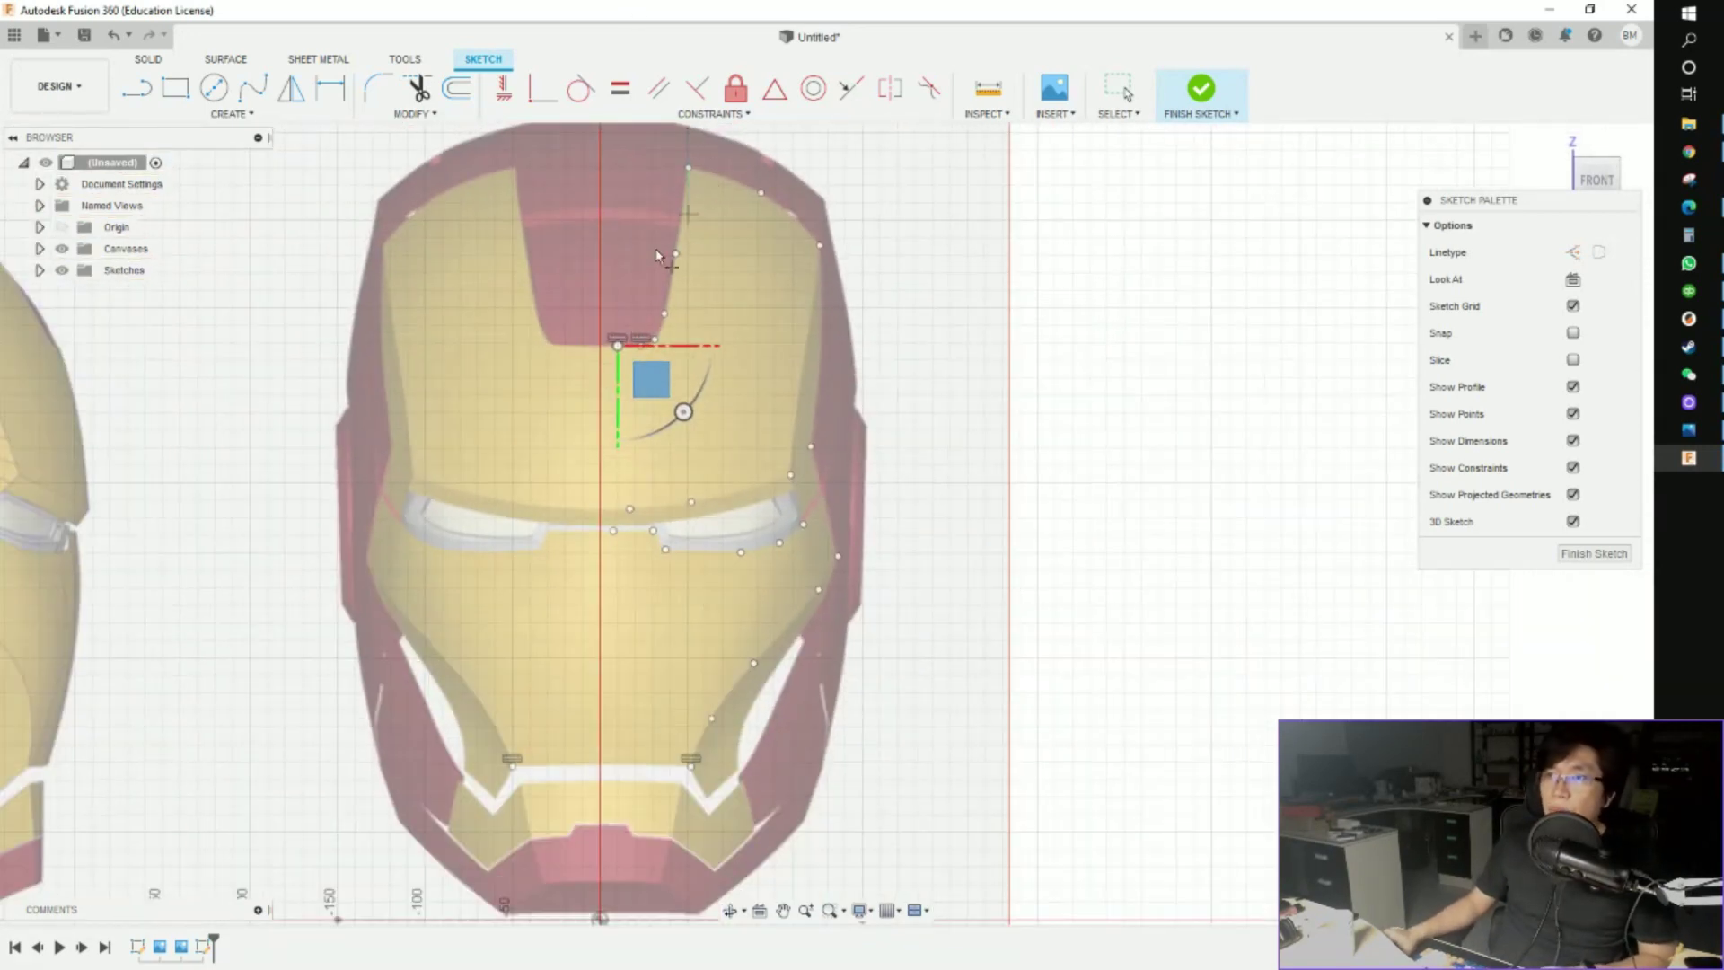
{"action": "scroll", "coordinate": [616, 272], "scroll_direction": "up", "scroll_amount": 1}
{"action": "scroll", "coordinate": [835, 528], "scroll_direction": "down", "scroll_amount": 3}
{"action": "scroll", "coordinate": [832, 530], "scroll_direction": "down", "scroll_amount": 2}
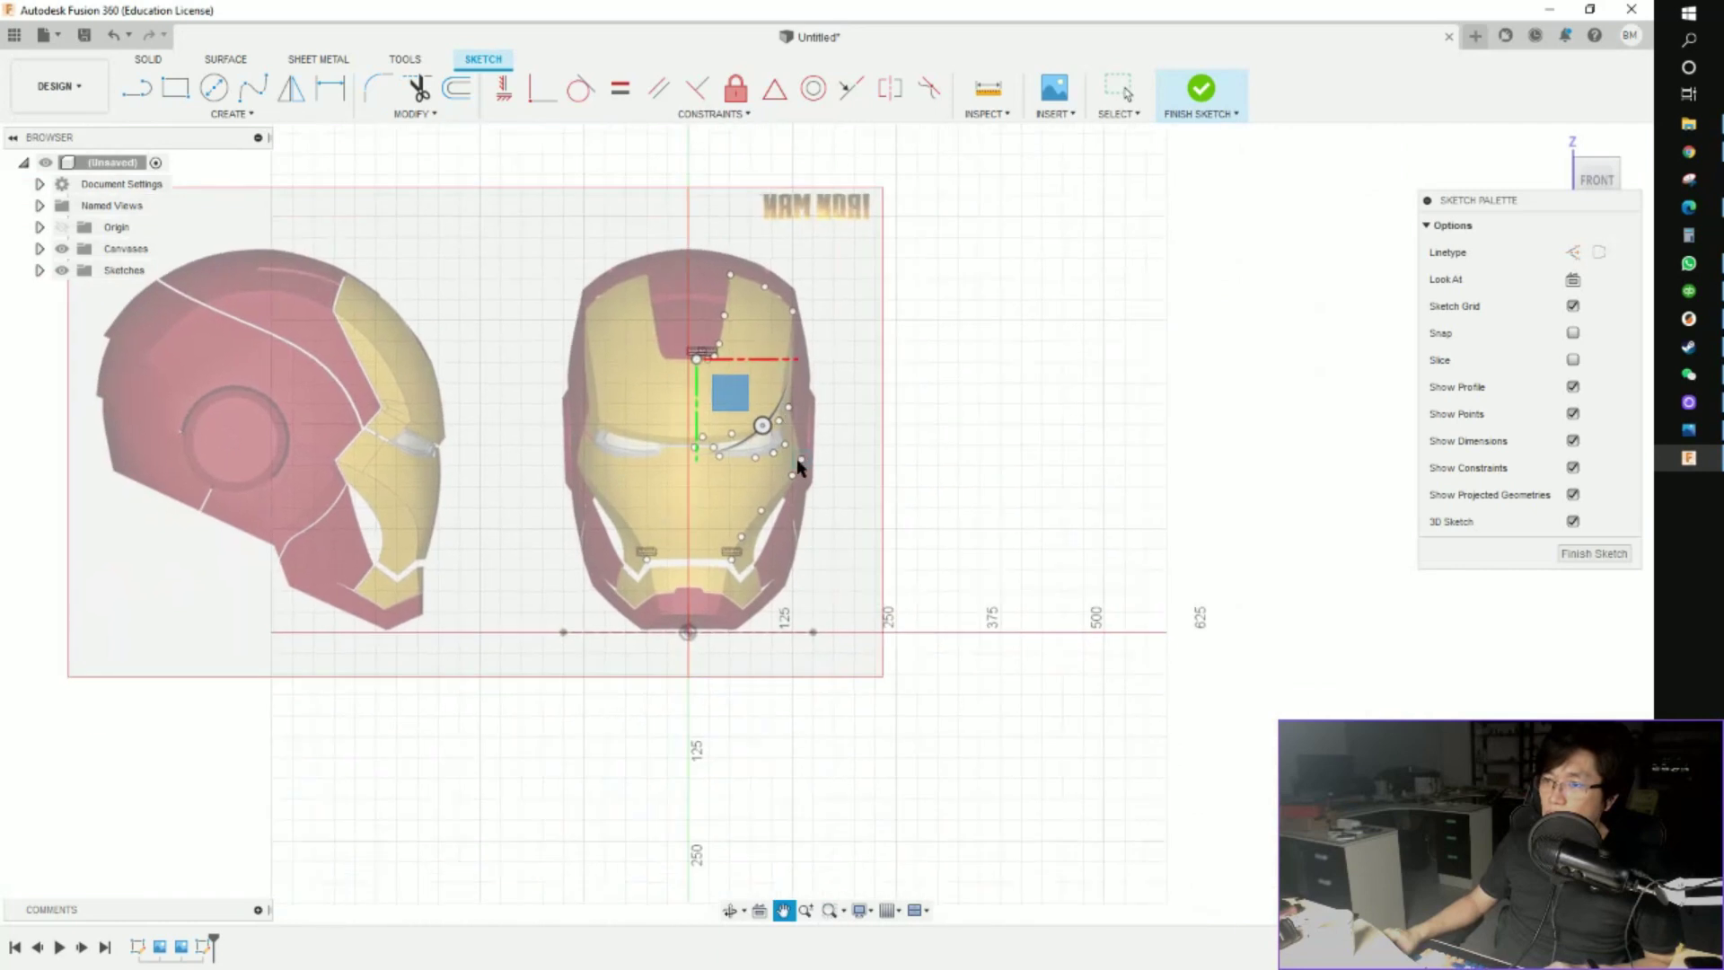
Remove the stray sketch point at the left lower corner of the faceplate, above the white mouth gap
{"action": "scroll", "coordinate": [778, 566], "scroll_direction": "up", "scroll_amount": 4}
{"action": "scroll", "coordinate": [763, 570], "scroll_direction": "down", "scroll_amount": 3}
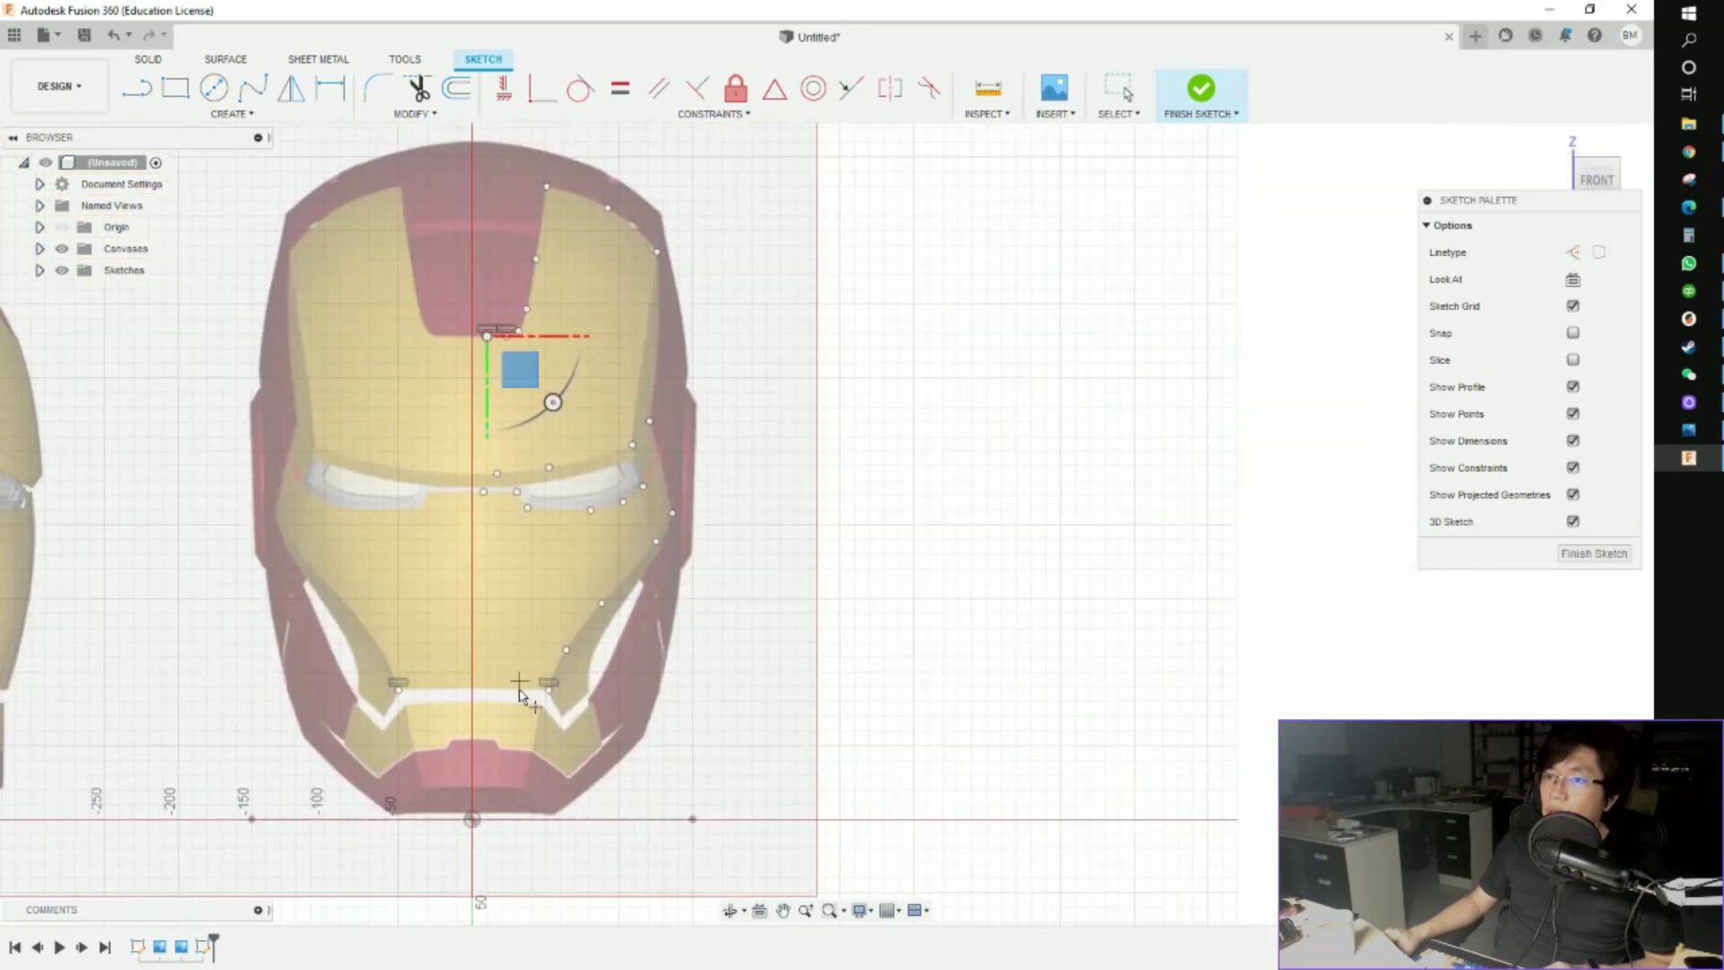
{"action": "scroll", "coordinate": [574, 710], "scroll_direction": "up", "scroll_amount": 2}
{"action": "key", "text": "Escape"}
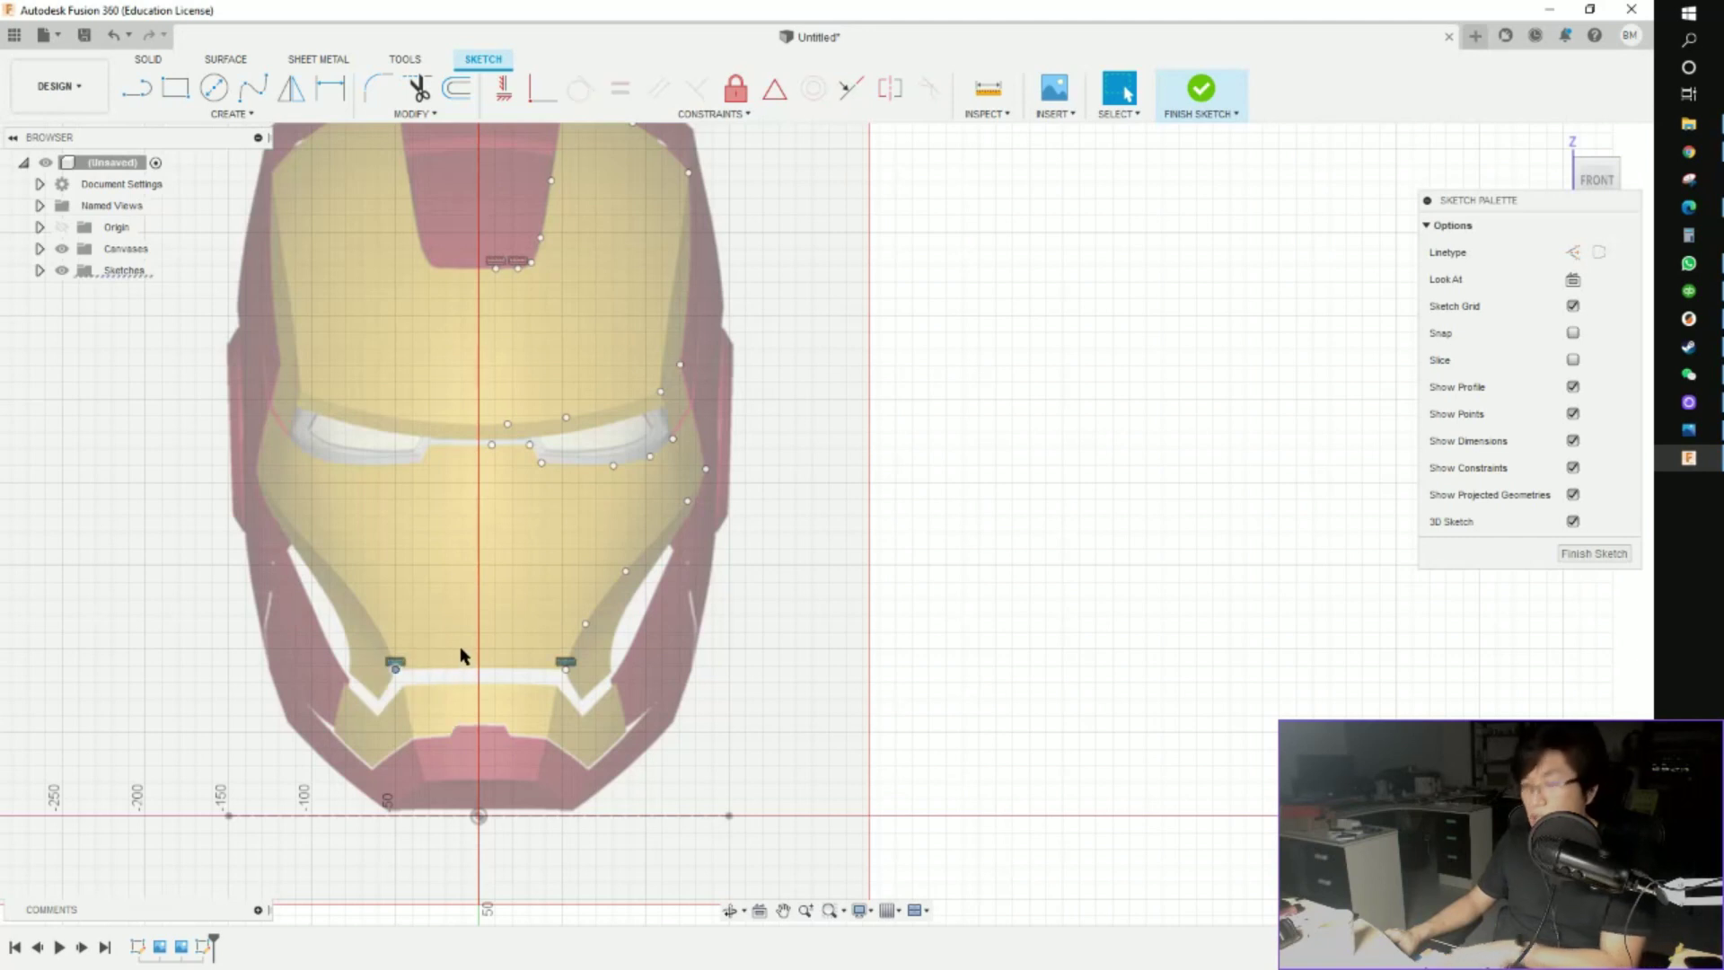
{"action": "key", "text": "shift+super+s"}
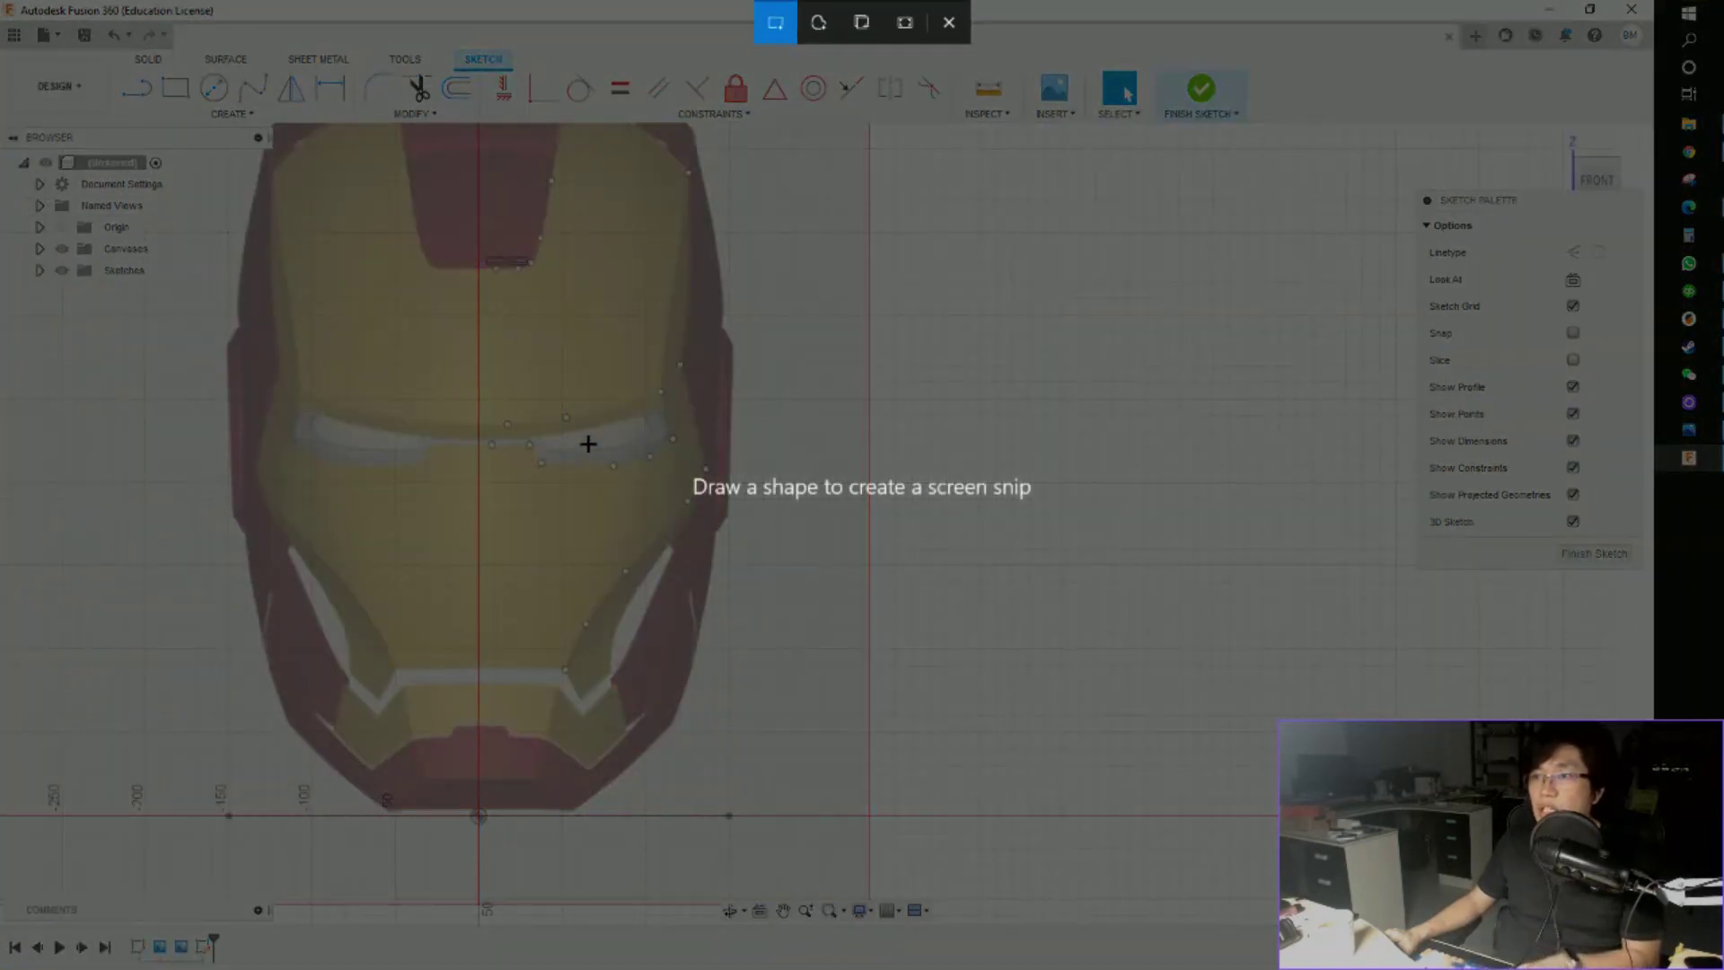
{"action": "key", "text": "Escape"}
Examine the placed points from the red forehead notch down to the lower cheek for missing parts of the outline
{"action": "scroll", "coordinate": [527, 259], "scroll_direction": "up", "scroll_amount": 5}
{"action": "scroll", "coordinate": [527, 265], "scroll_direction": "up", "scroll_amount": 3}
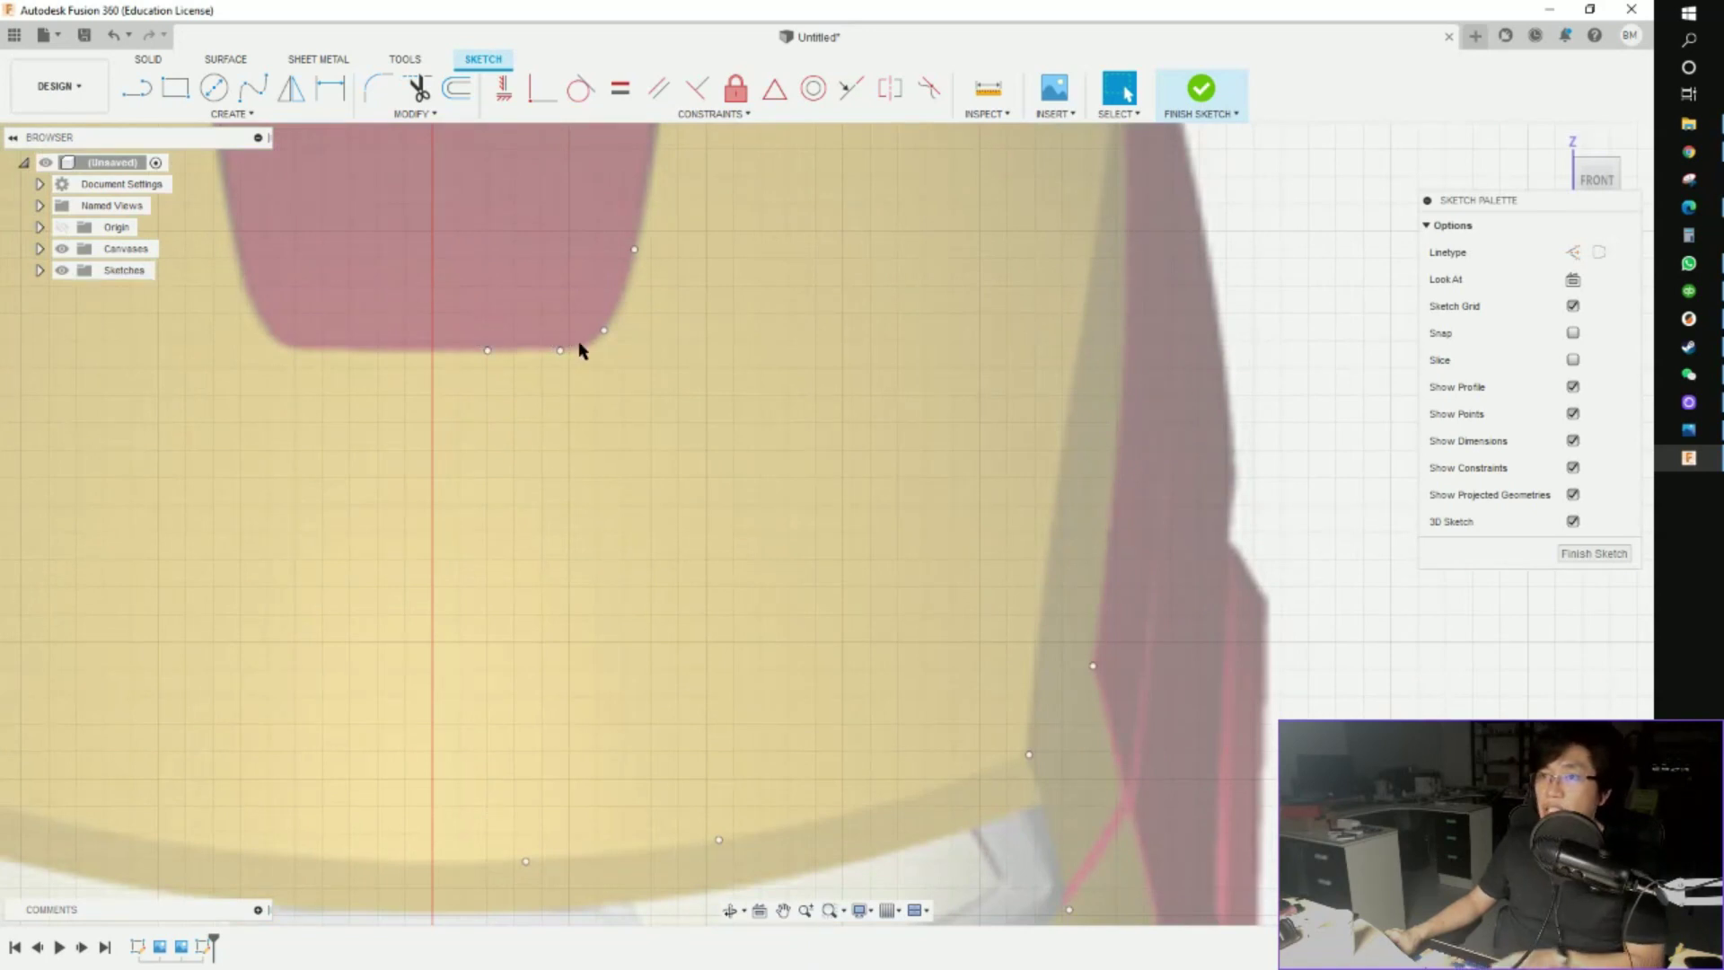
{"action": "scroll", "coordinate": [584, 365], "scroll_direction": "down", "scroll_amount": 5}
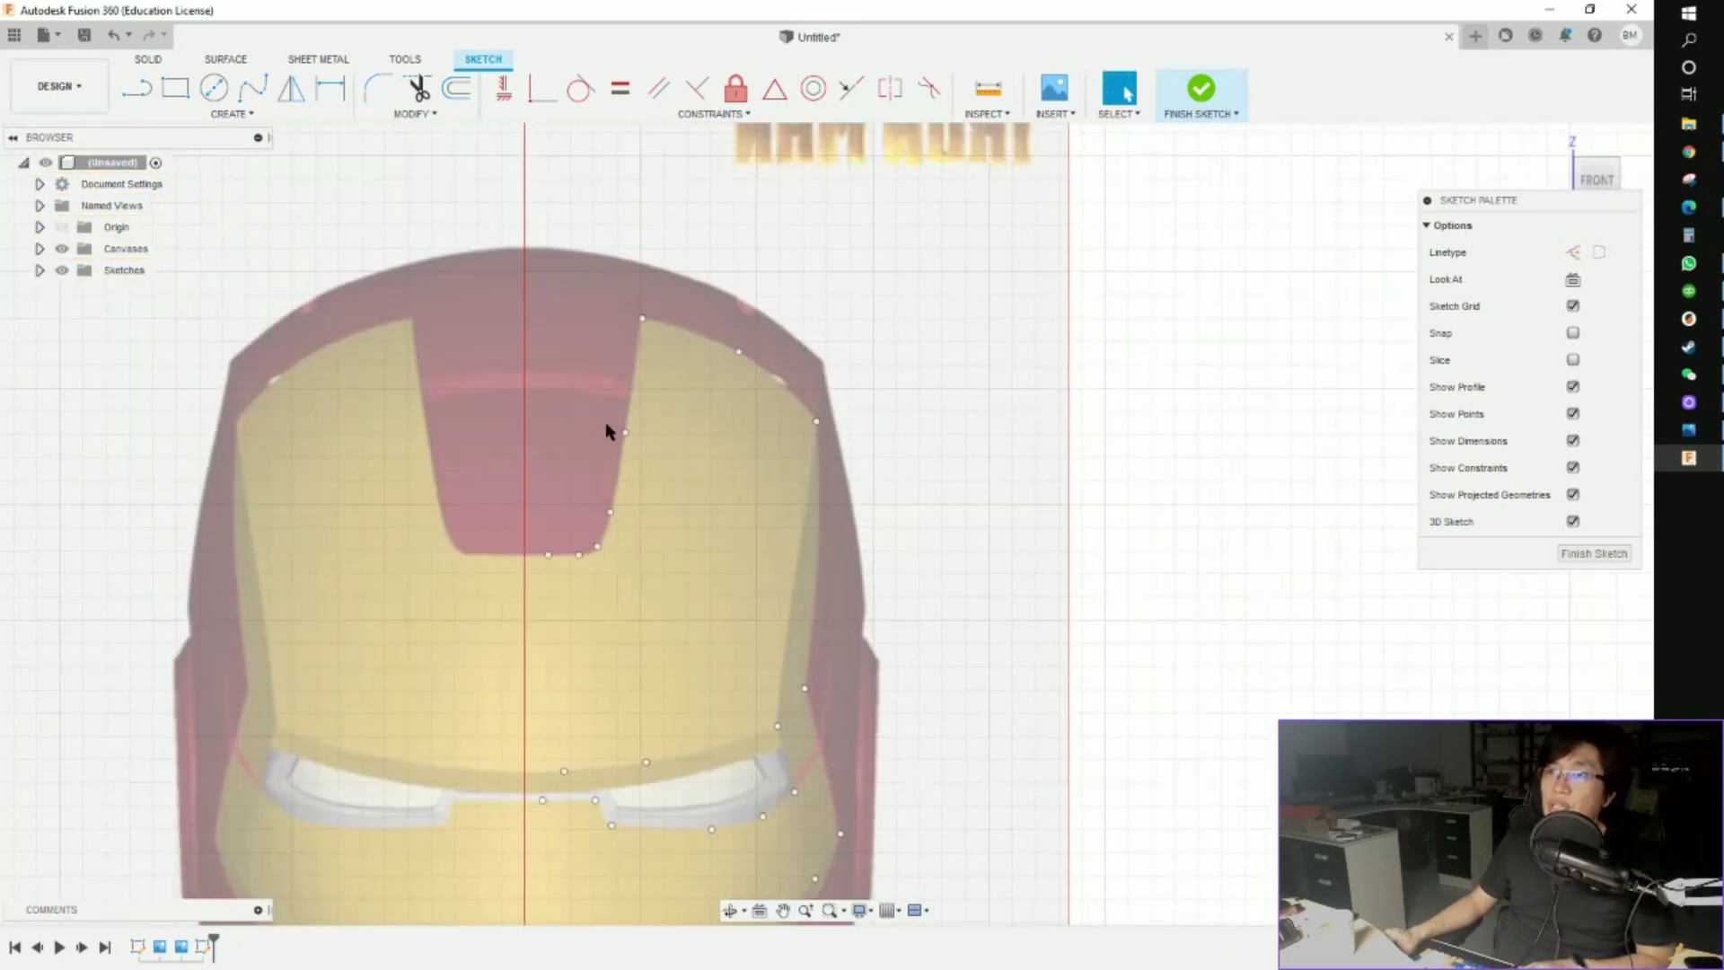
{"action": "middle_click_drag", "start_coordinate": [605, 431], "coordinate": [602, 258]}
{"action": "scroll", "coordinate": [550, 470], "scroll_direction": "up", "scroll_amount": 2}
{"action": "middle_click_drag", "start_coordinate": [550, 470], "coordinate": [751, 538]}
{"action": "scroll", "coordinate": [770, 623], "scroll_direction": "up", "scroll_amount": 3}
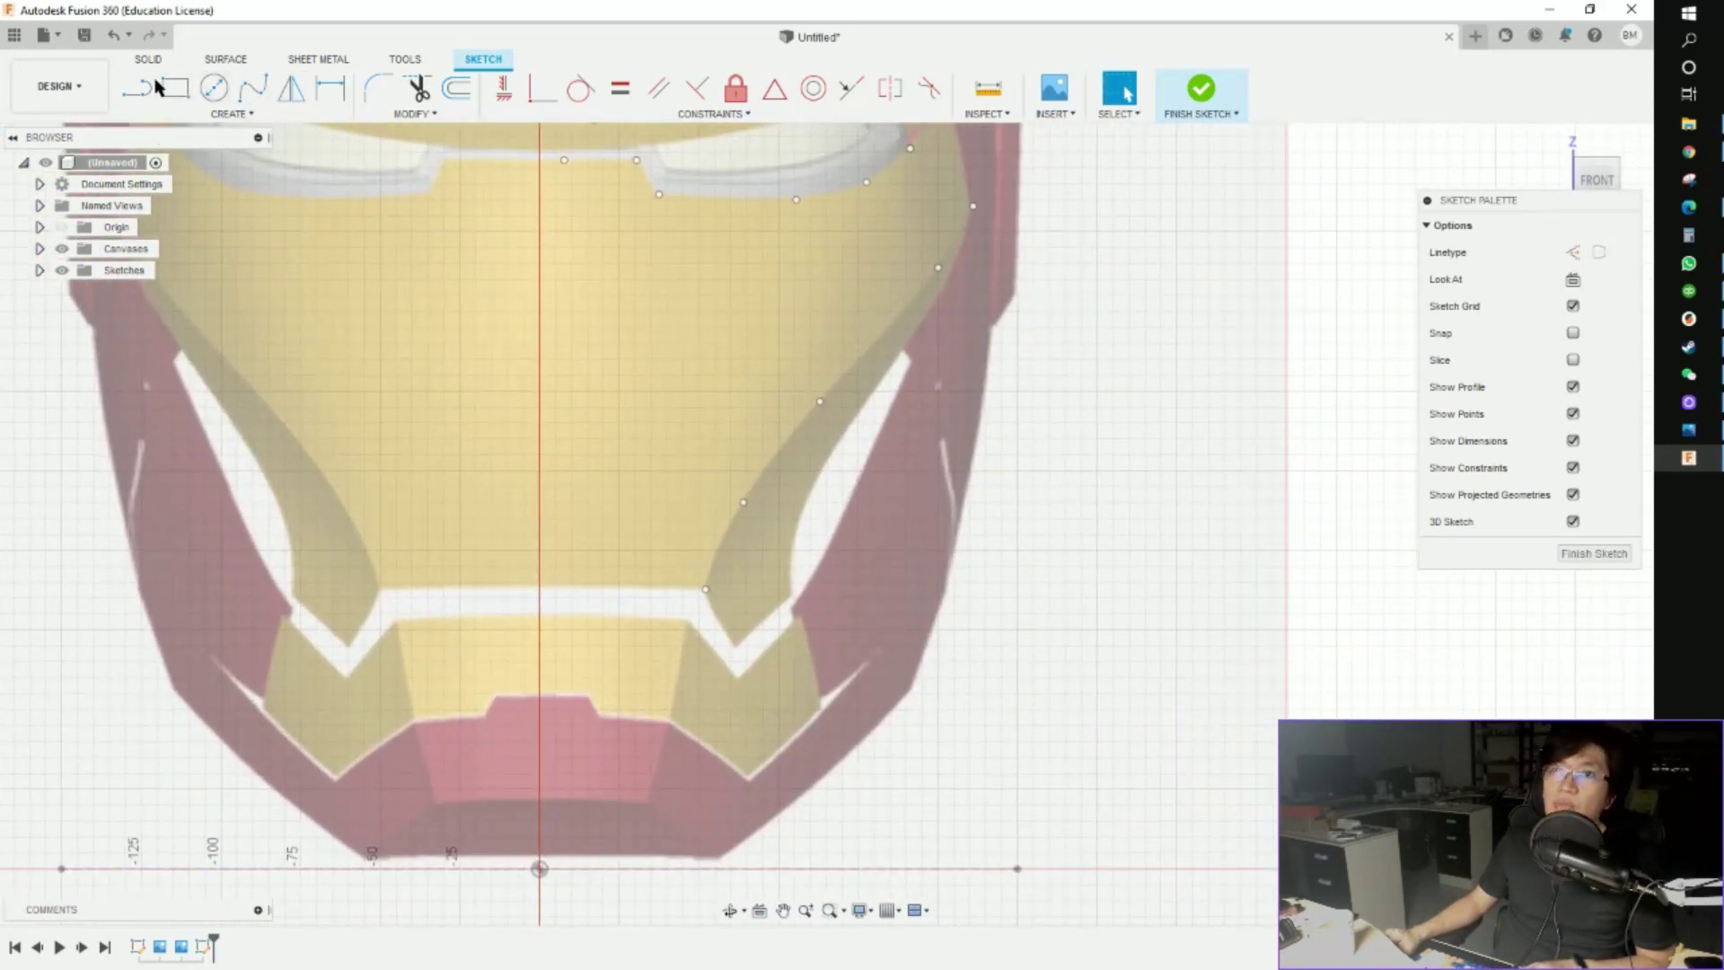
Place sketch points at the right cheek's pointed lower tip and at its outer lower corner beside the white slot
{"action": "left_click", "coordinate": [166, 114]}
{"action": "left_click", "coordinate": [212, 313]}
{"action": "scroll", "coordinate": [751, 634], "scroll_direction": "down", "scroll_amount": 2}
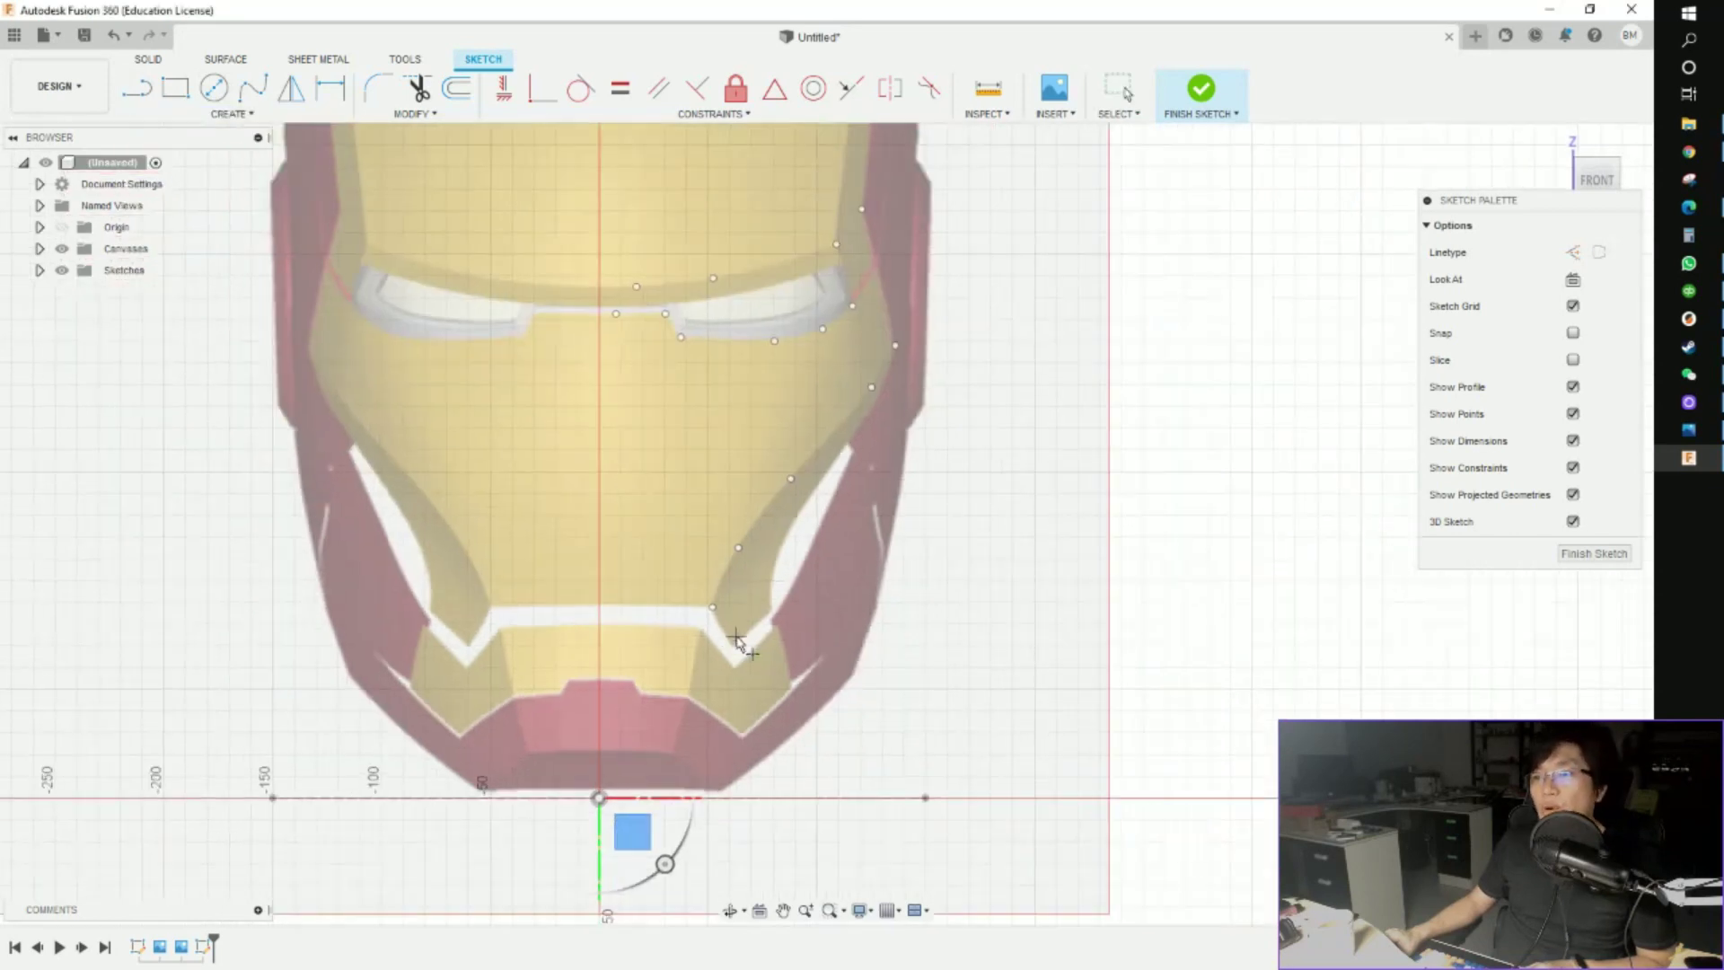
{"action": "scroll", "coordinate": [693, 629], "scroll_direction": "up", "scroll_amount": 1}
{"action": "scroll", "coordinate": [692, 628], "scroll_direction": "down", "scroll_amount": 3}
{"action": "scroll", "coordinate": [756, 612], "scroll_direction": "up", "scroll_amount": 5}
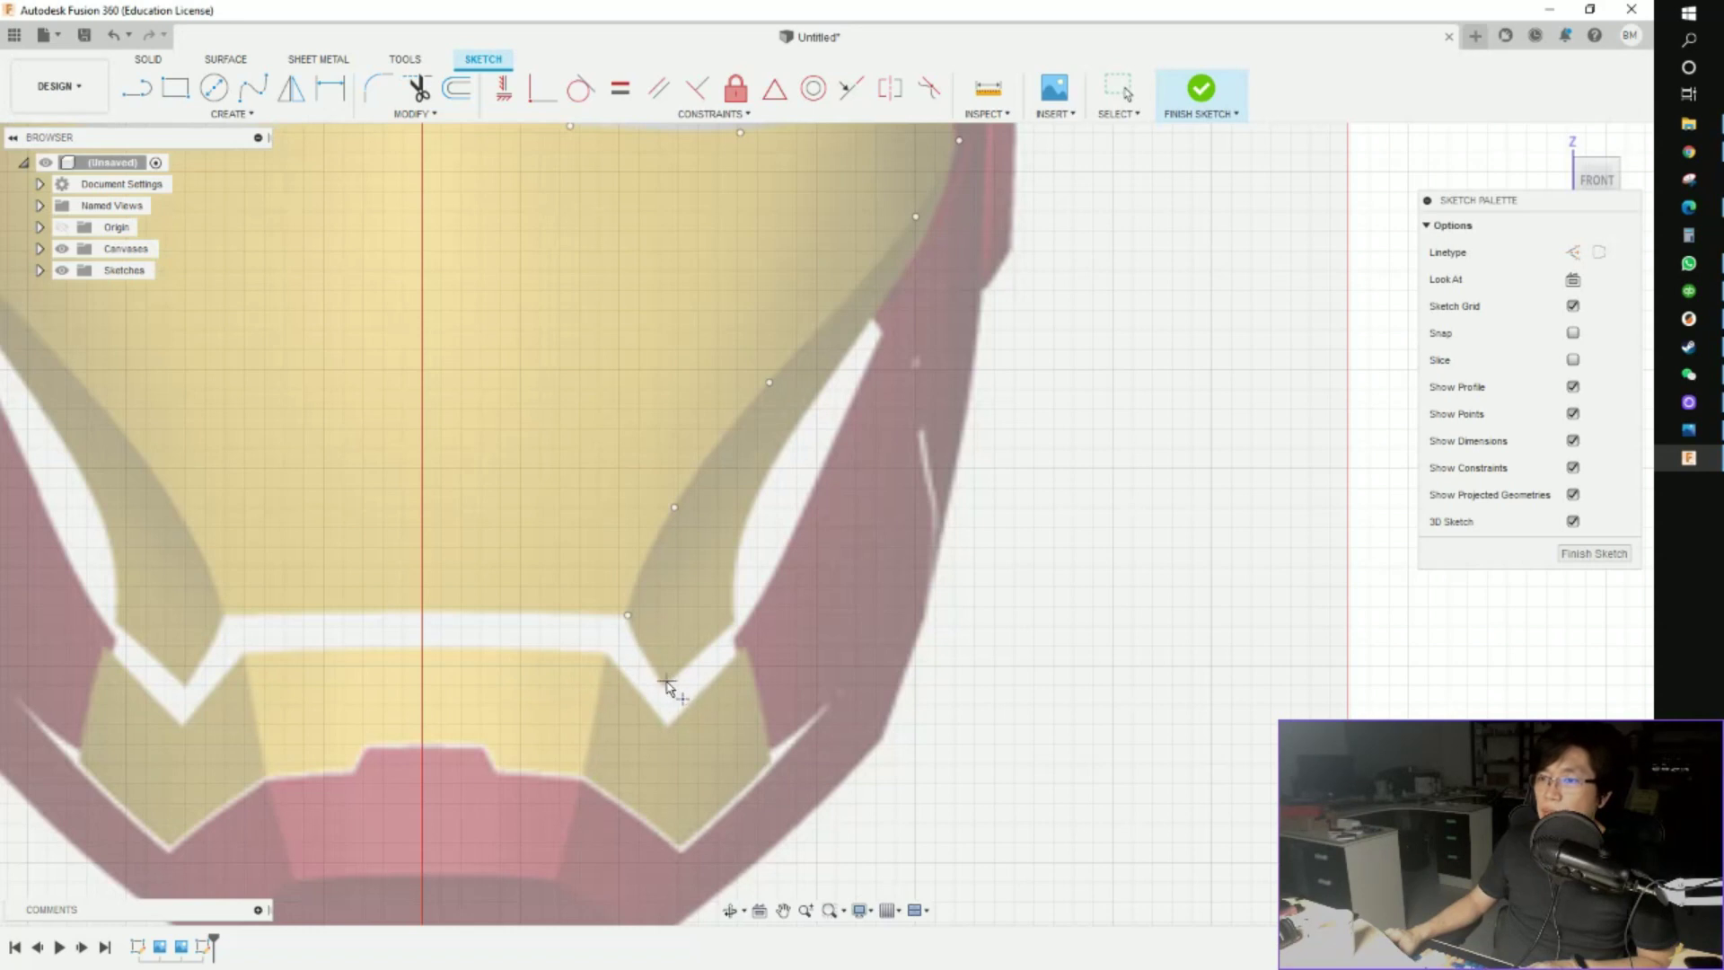
{"action": "left_click", "coordinate": [665, 681]}
{"action": "left_click", "coordinate": [734, 627]}
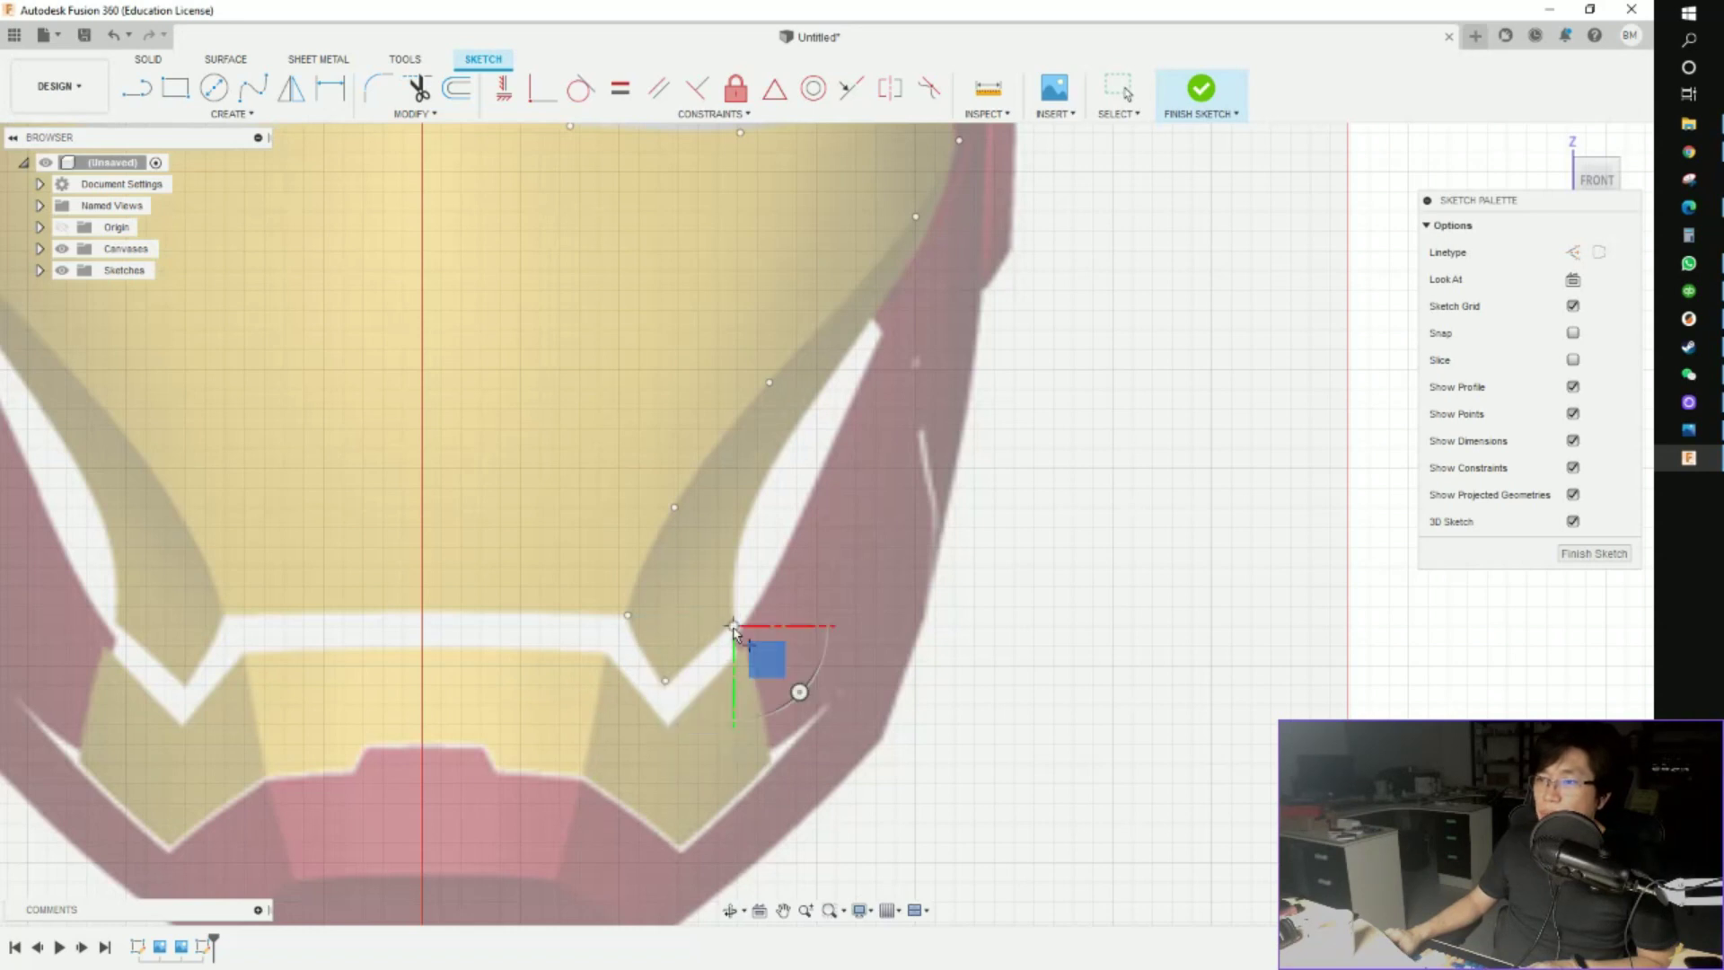
Place two sketch points up the right cheek's outer edge, beside the white slot and above its upper end, and end the Point command
{"action": "middle_click_drag", "start_coordinate": [802, 466], "coordinate": [500, 590]}
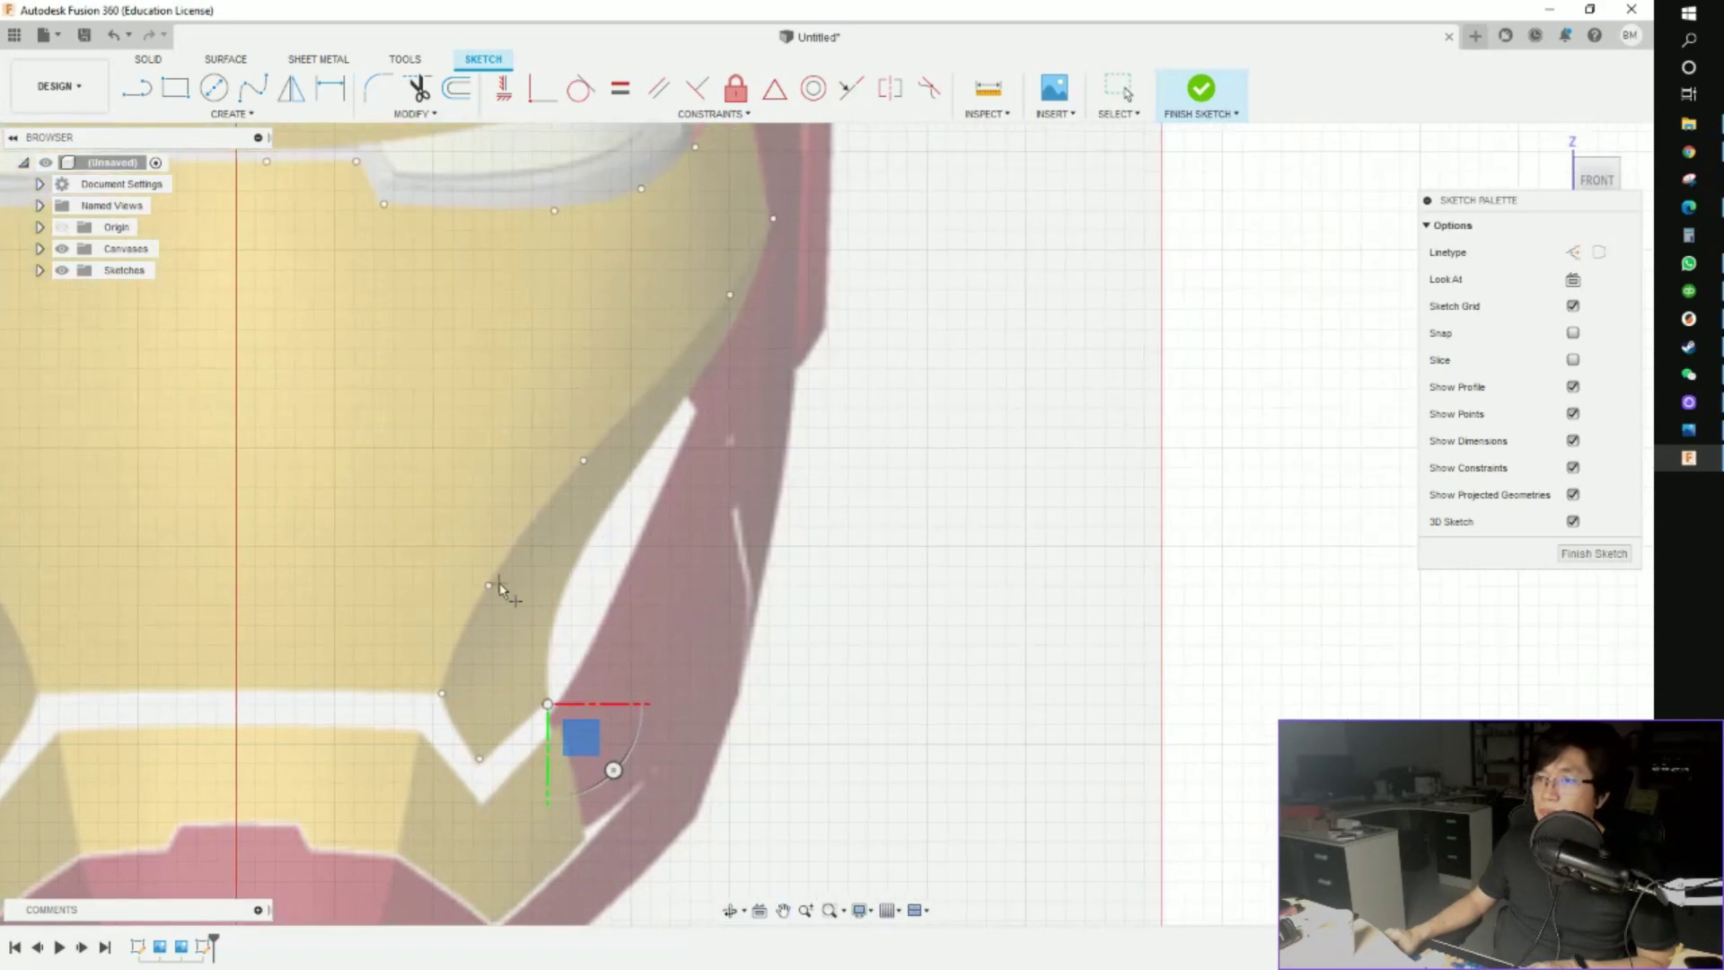
{"action": "left_click", "coordinate": [568, 574]}
{"action": "middle_click_drag", "start_coordinate": [681, 414], "coordinate": [486, 532]}
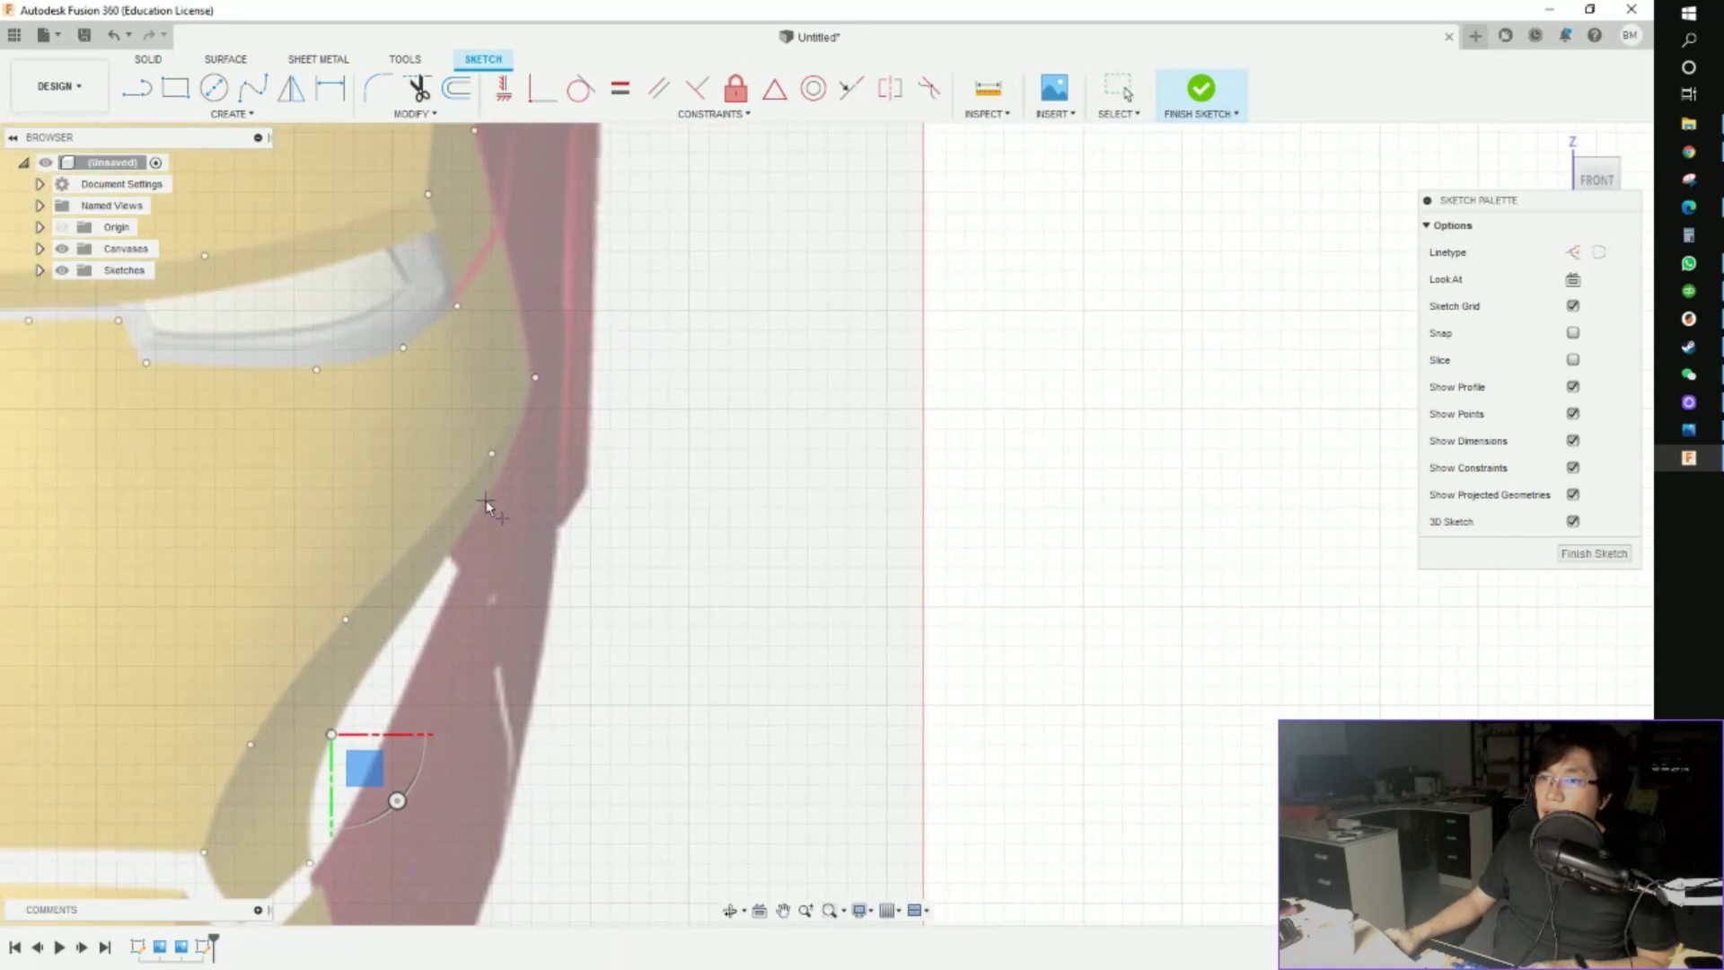
{"action": "left_click", "coordinate": [480, 511]}
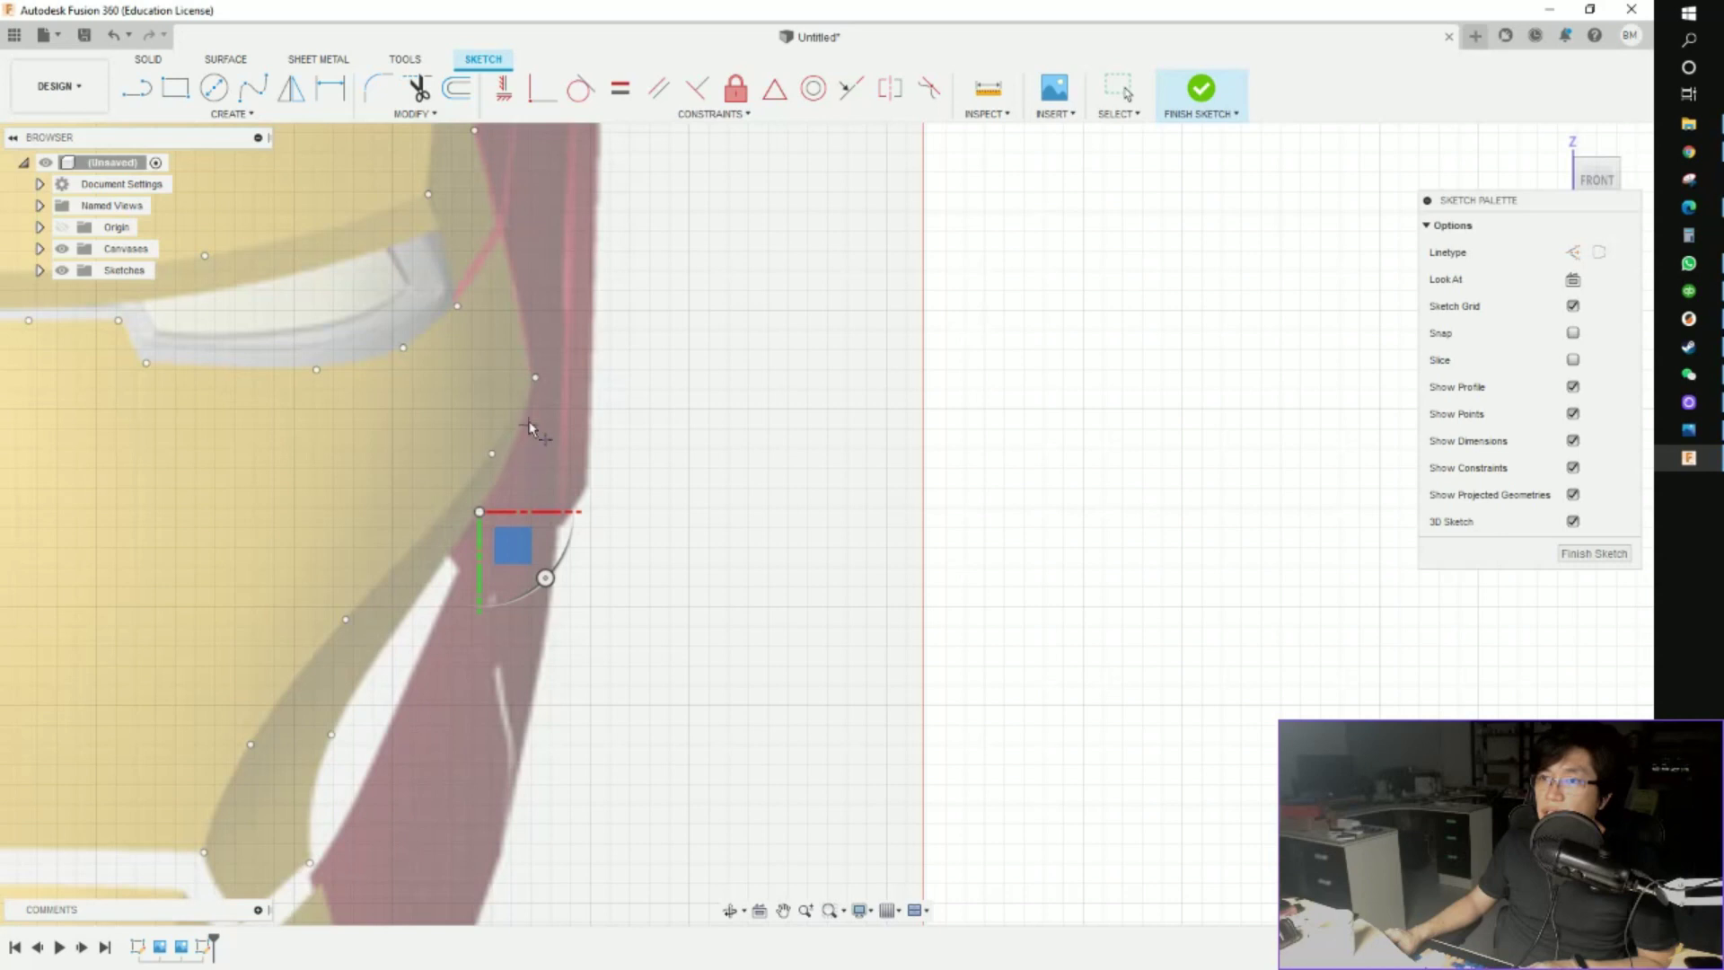
{"action": "scroll", "coordinate": [529, 386], "scroll_direction": "up", "scroll_amount": 3}
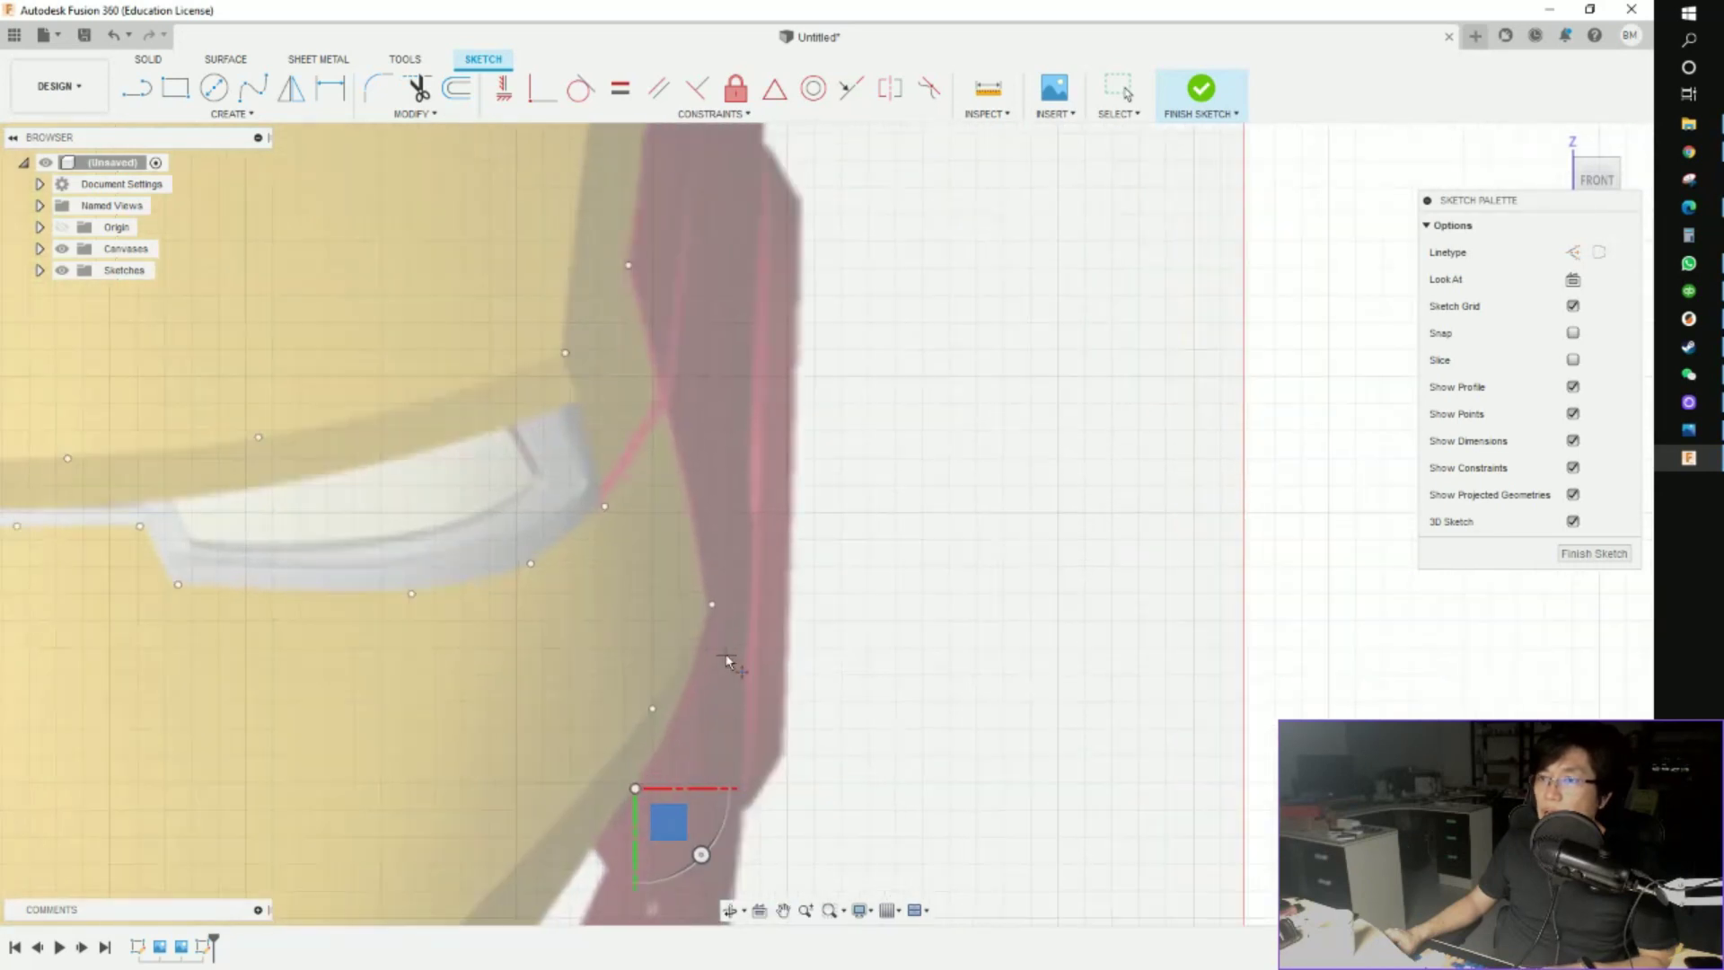
{"action": "key", "text": "Escape"}
Check the right half's outline points against the whole front view of the helmet
{"action": "scroll", "coordinate": [702, 597], "scroll_direction": "down", "scroll_amount": 5}
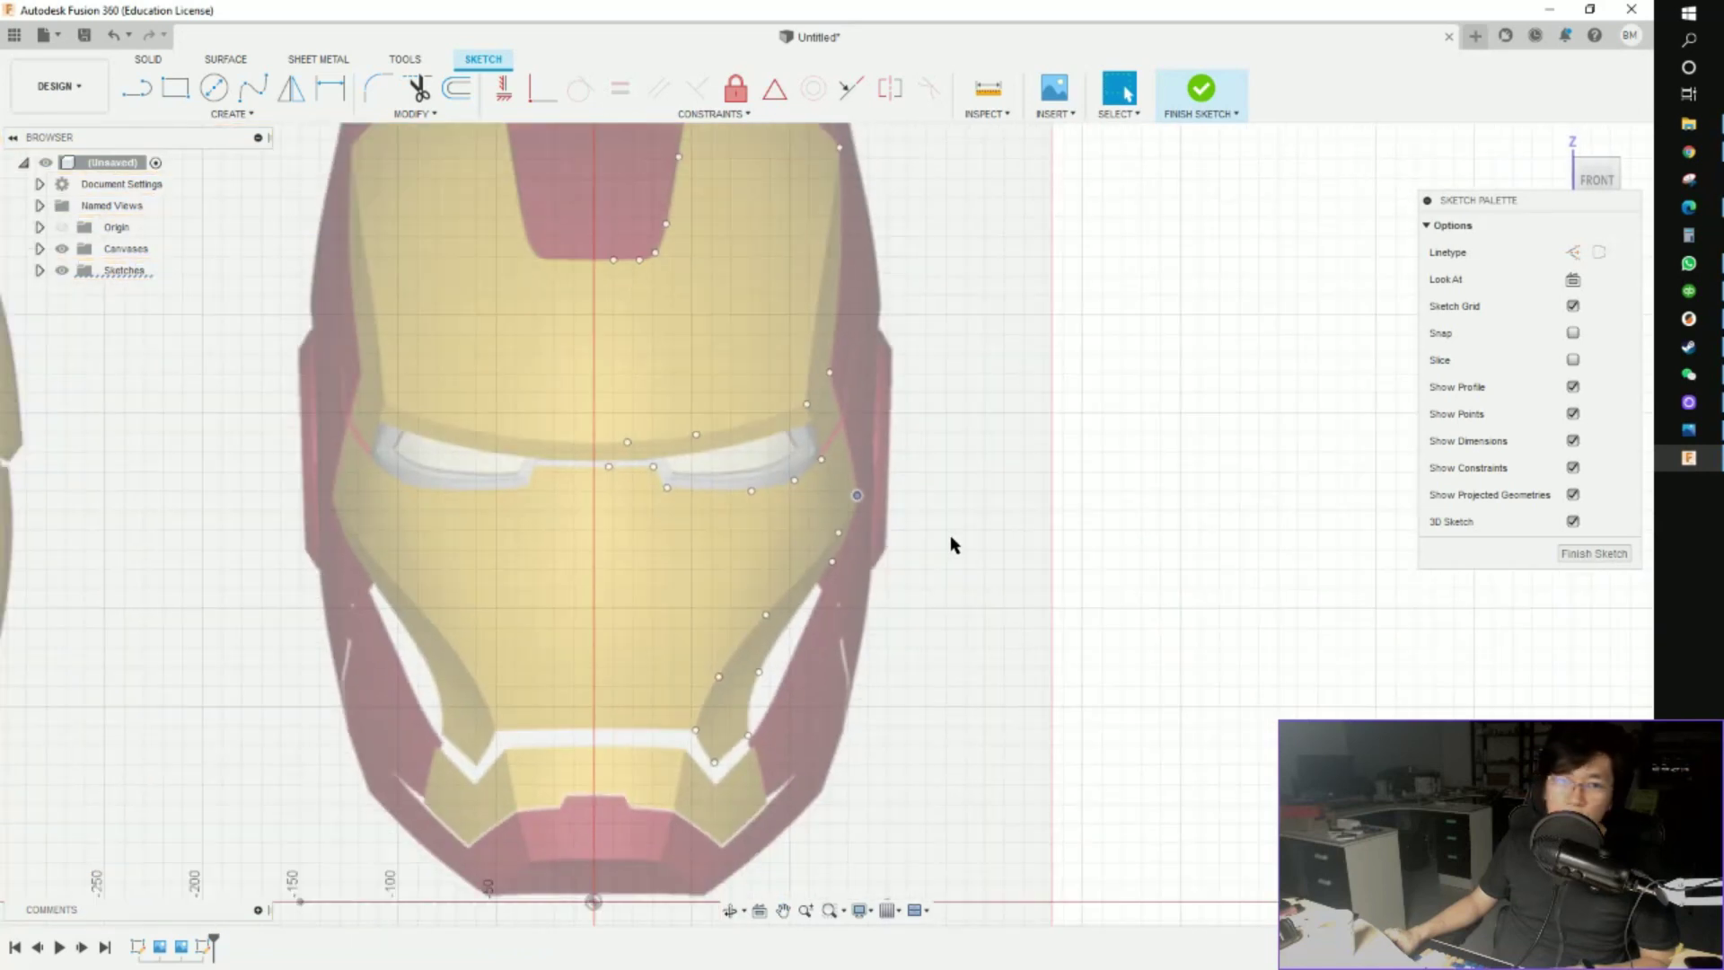
{"action": "scroll", "coordinate": [982, 526], "scroll_direction": "down", "scroll_amount": 2}
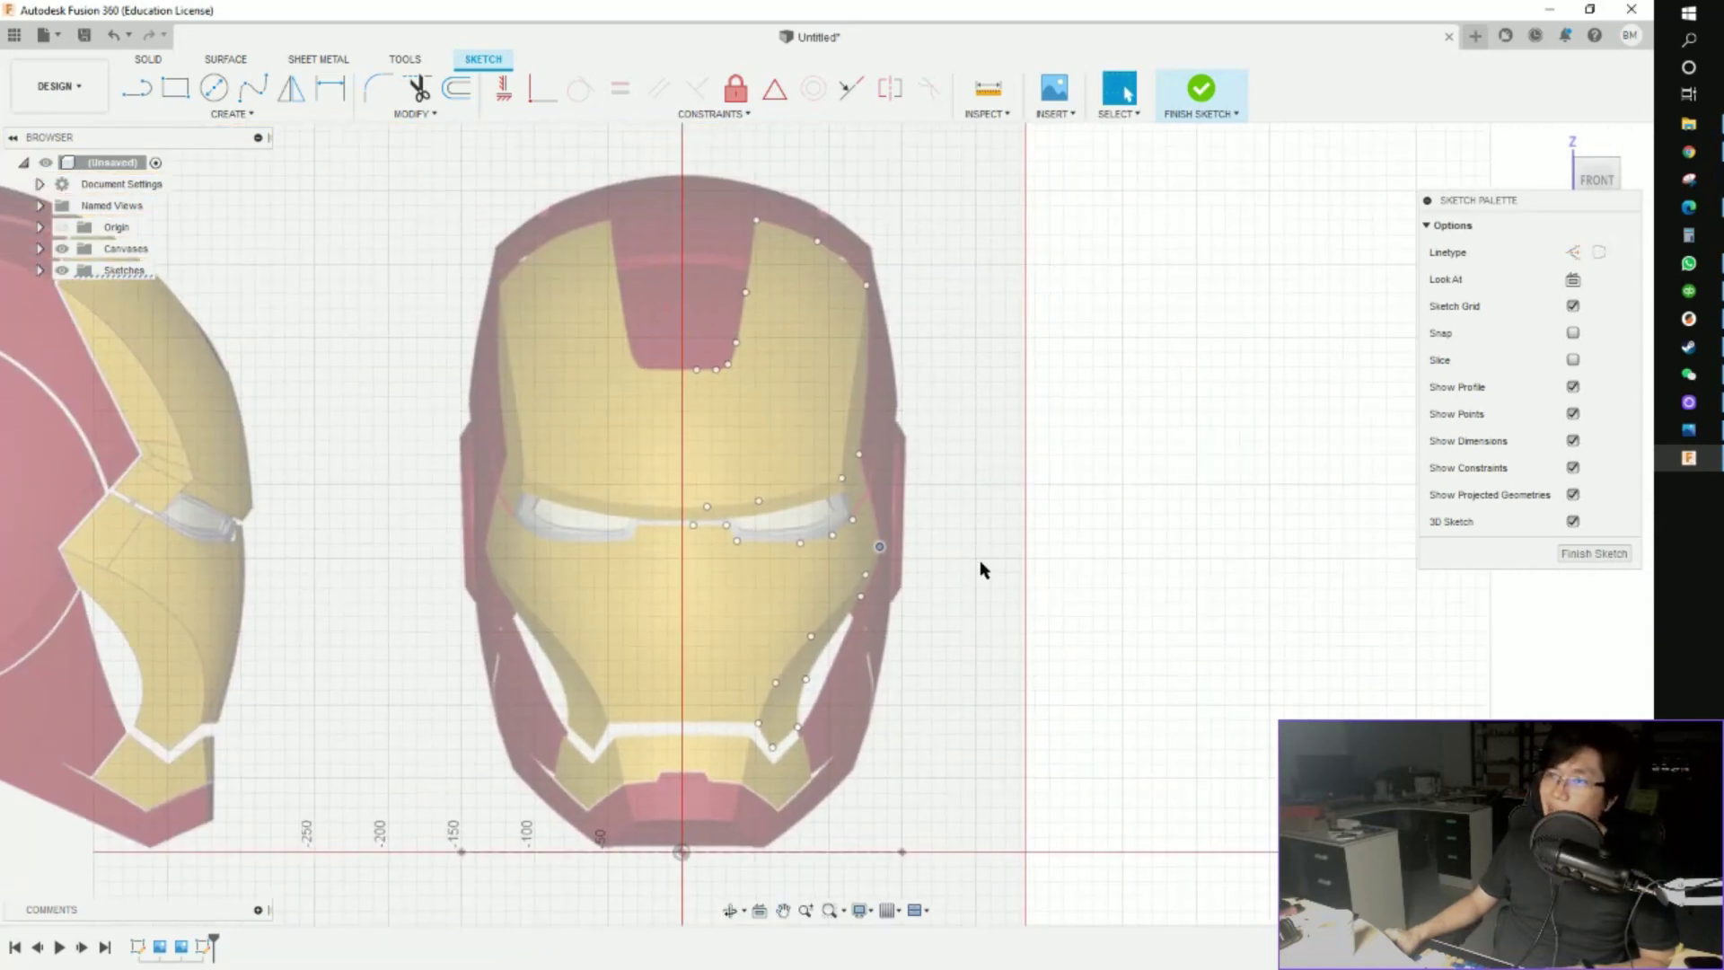
{"action": "scroll", "coordinate": [934, 366], "scroll_direction": "up", "scroll_amount": 1}
{"action": "scroll", "coordinate": [888, 269], "scroll_direction": "up", "scroll_amount": 2}
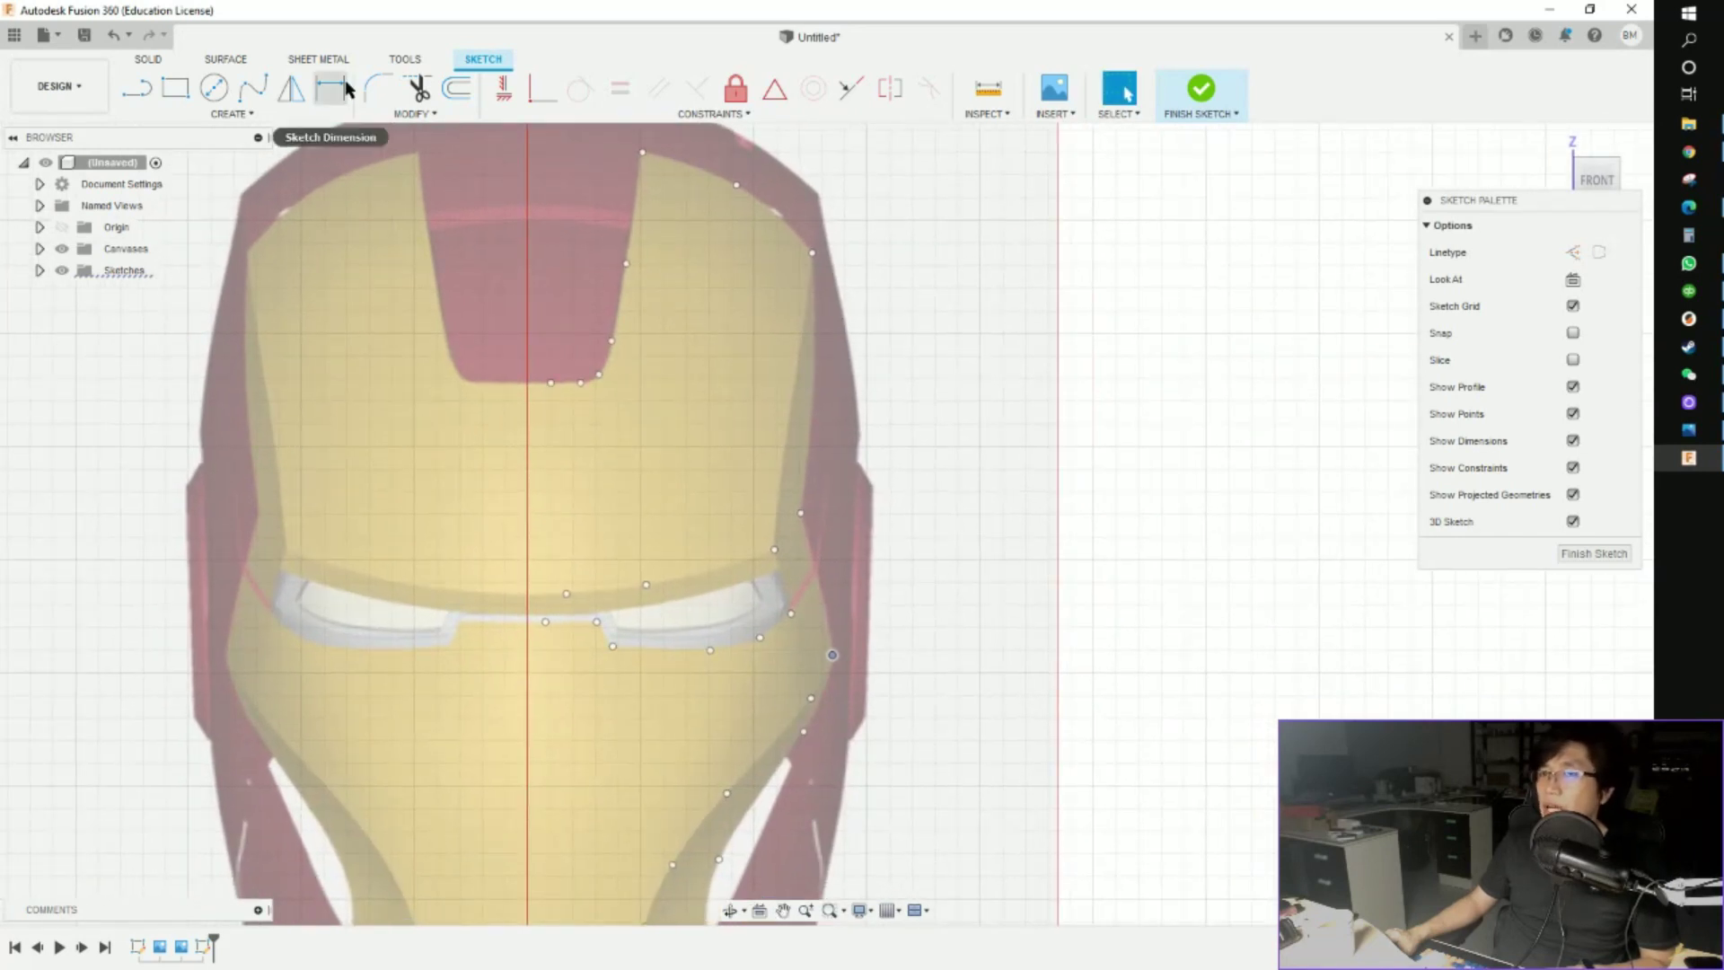
{"action": "scroll", "coordinate": [743, 285], "scroll_direction": "down", "scroll_amount": 1}
{"action": "scroll", "coordinate": [828, 415], "scroll_direction": "down", "scroll_amount": 1}
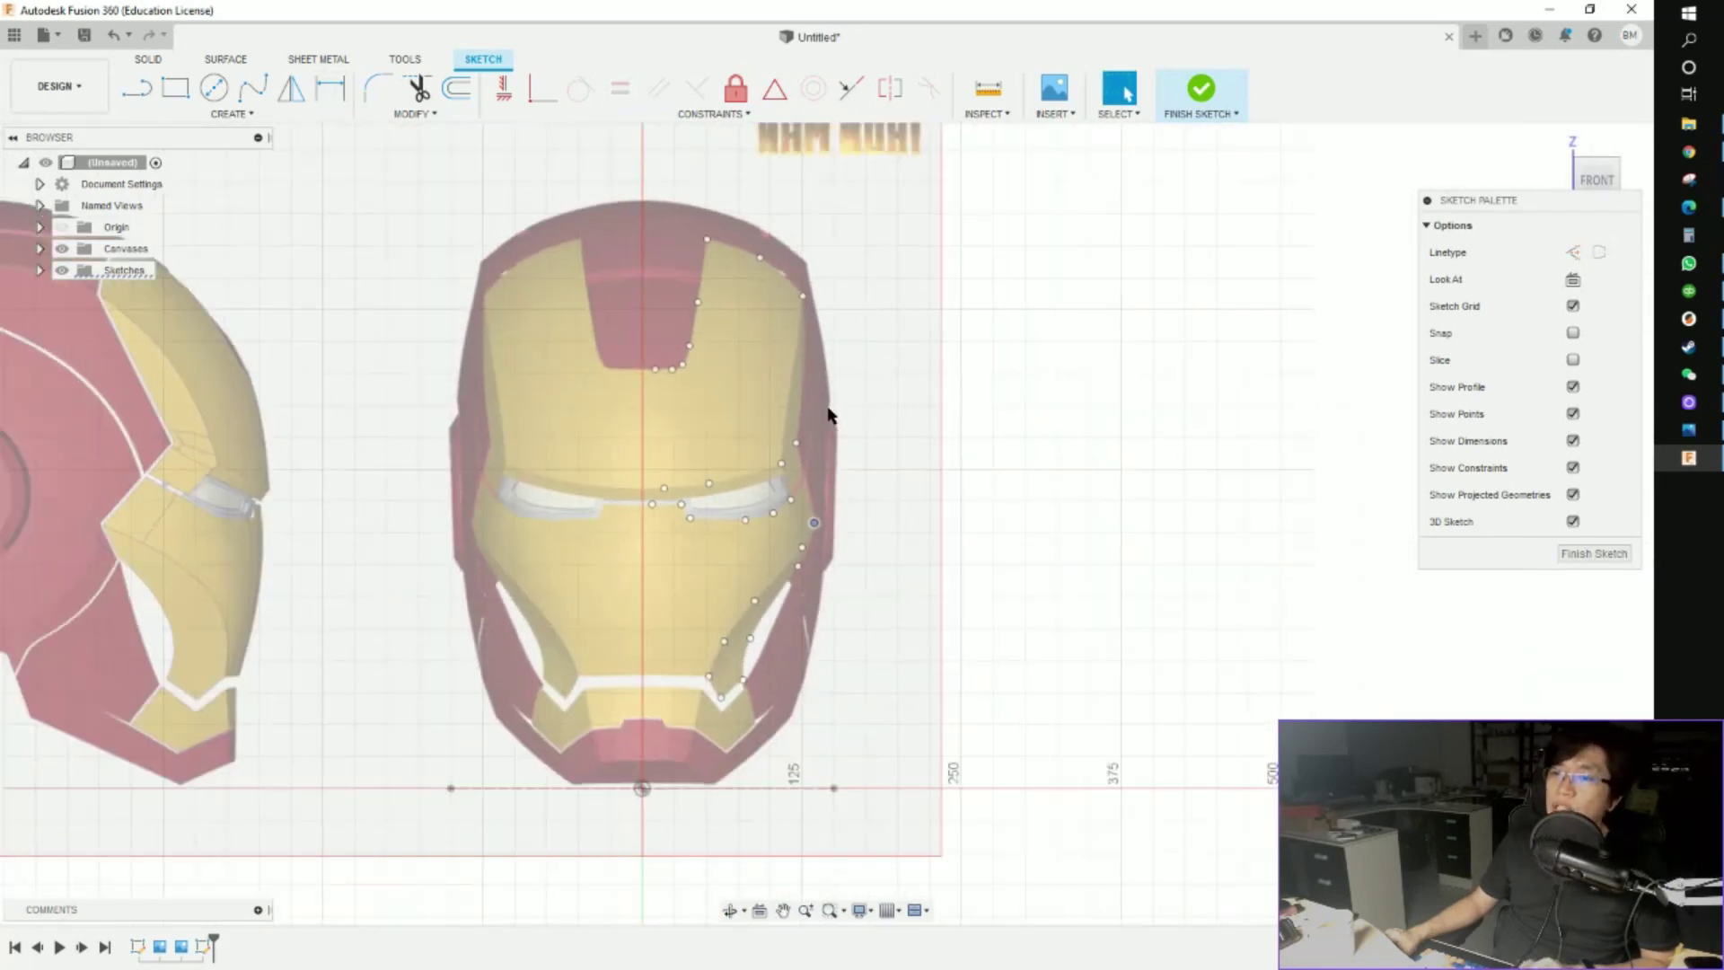
{"action": "scroll", "coordinate": [828, 420], "scroll_direction": "up", "scroll_amount": 1}
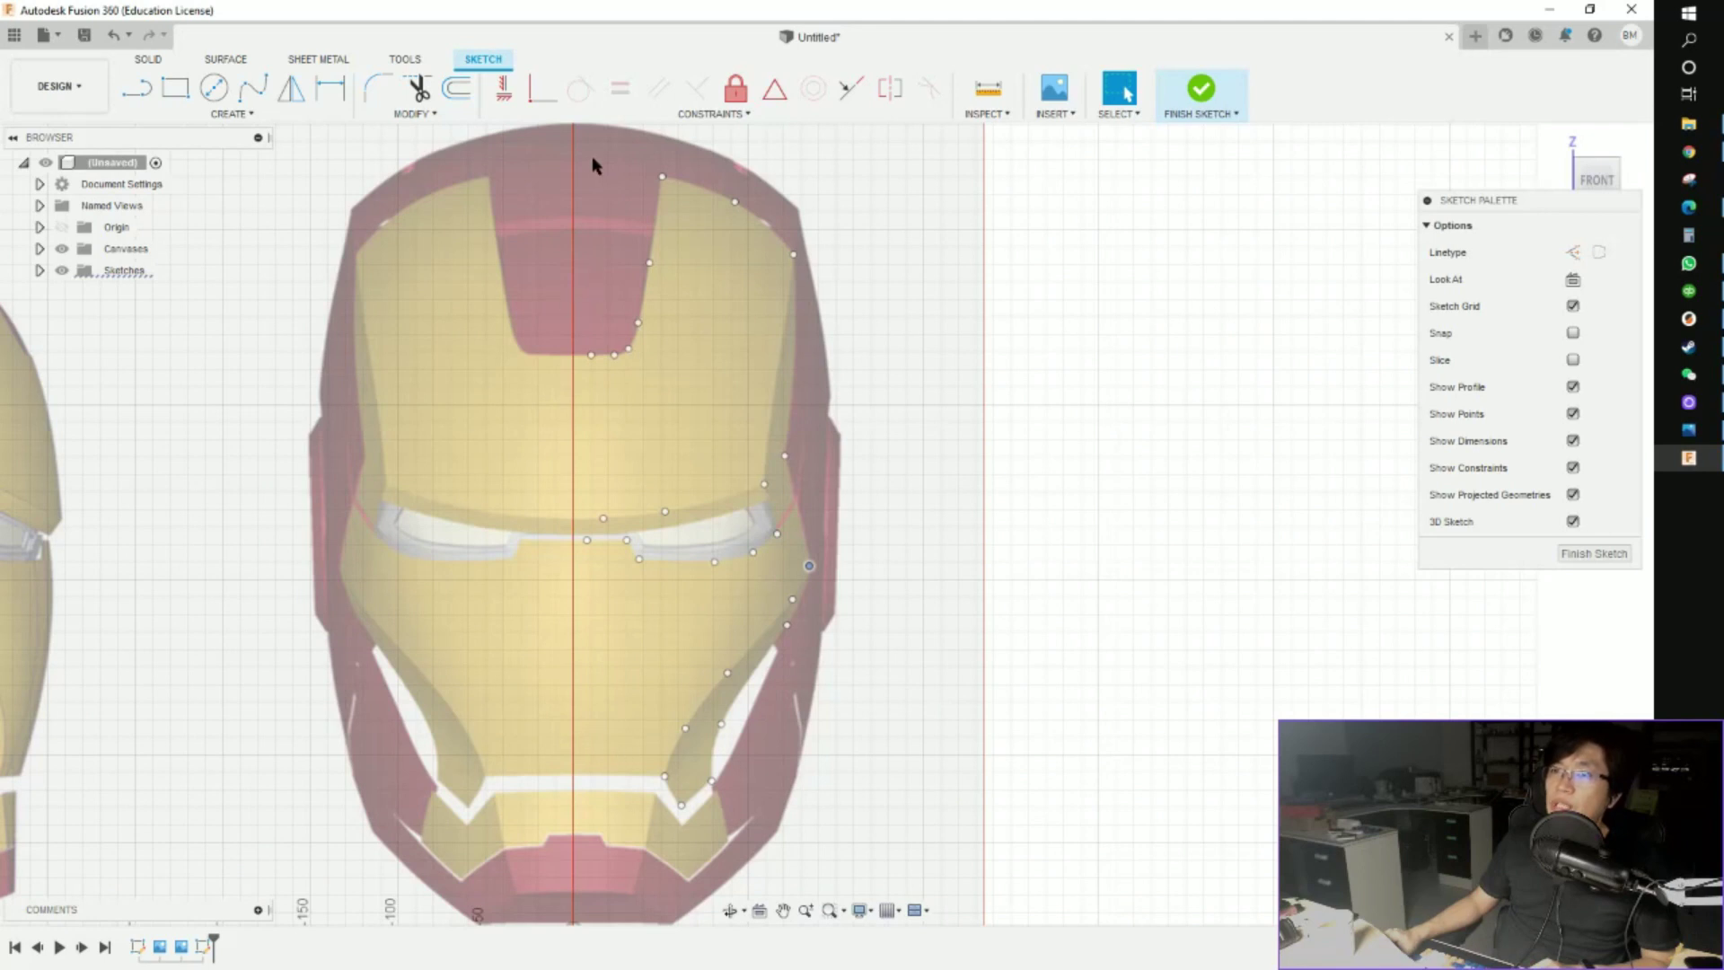
{"action": "scroll", "coordinate": [594, 207], "scroll_direction": "down", "scroll_amount": 3}
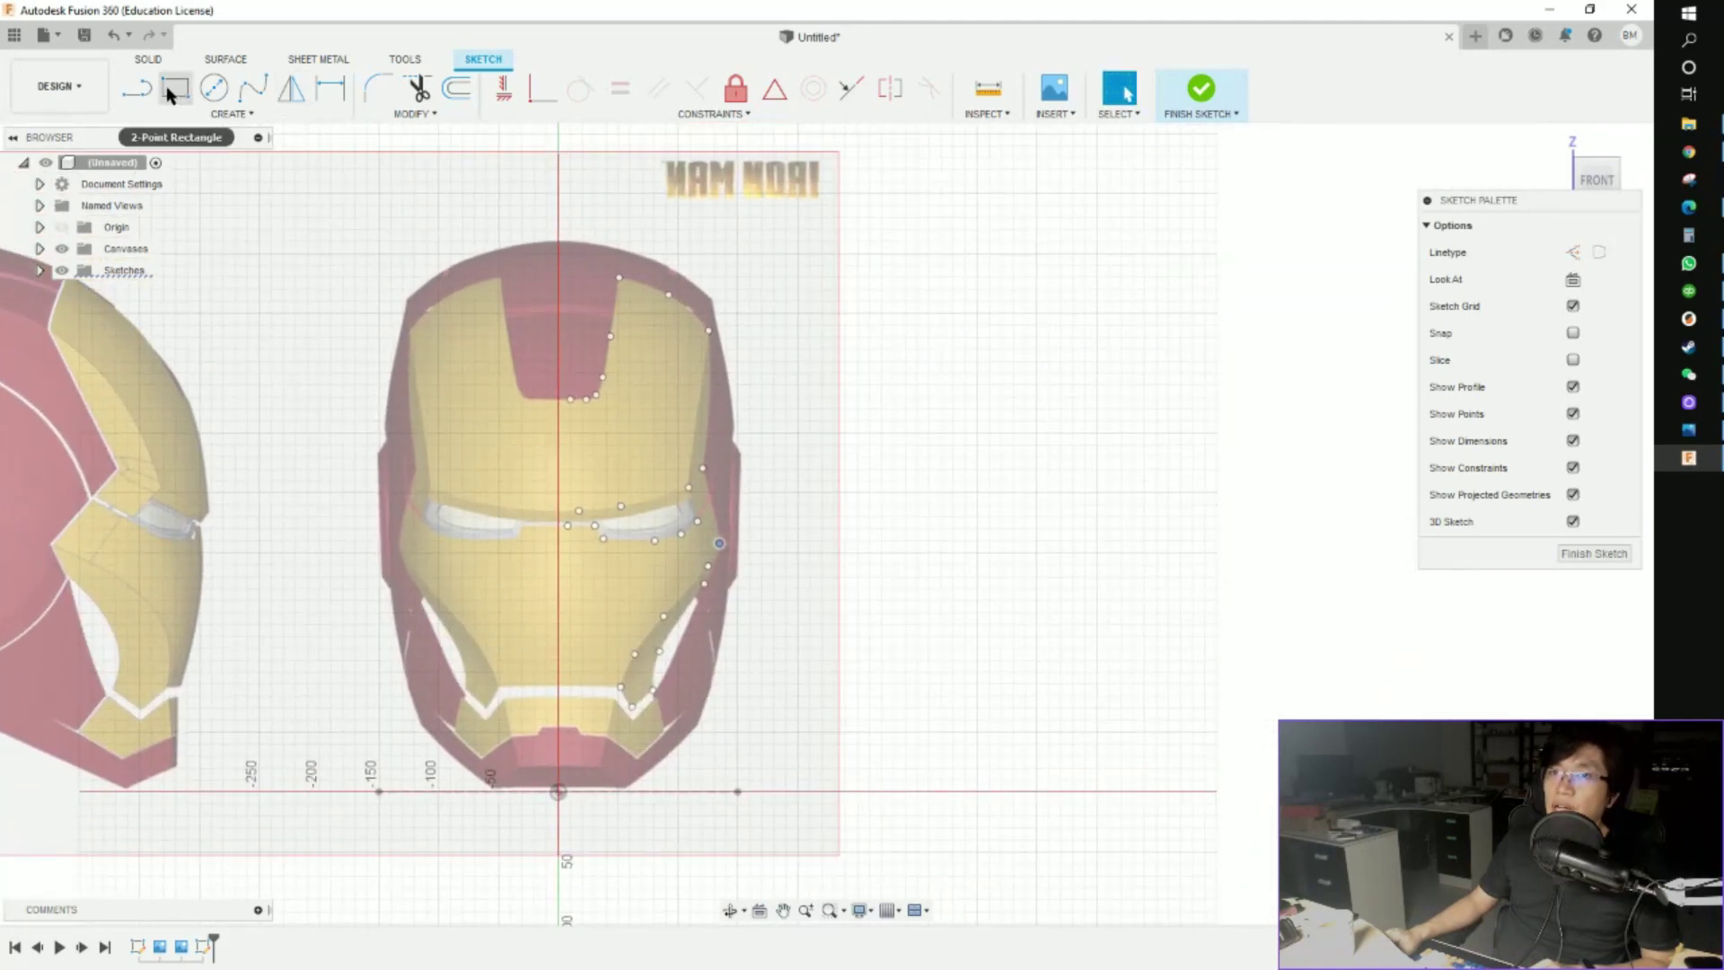
Draw a vertical line on the helmet's centreline from above the crown into the red notch and make it a construction line
{"action": "key", "text": "l"}
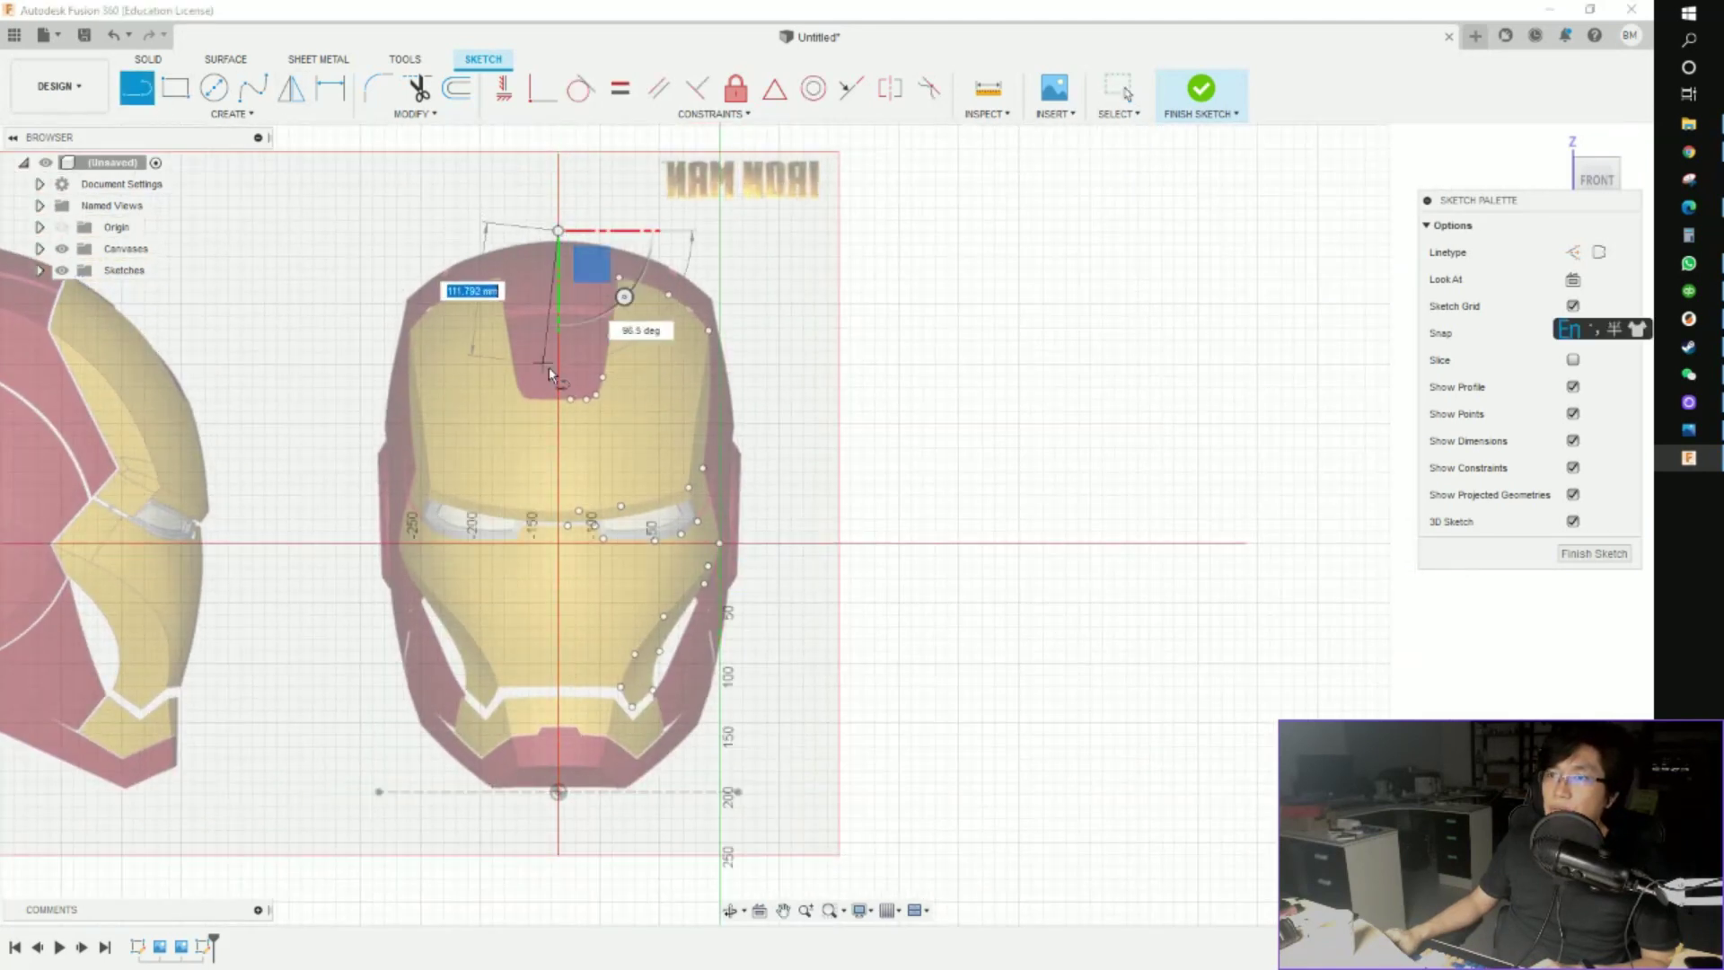
{"action": "left_click", "coordinate": [559, 381]}
{"action": "left_click", "coordinate": [559, 232]}
{"action": "key", "text": "Escape"}
{"action": "left_click", "coordinate": [559, 308]}
{"action": "key", "text": "x"}
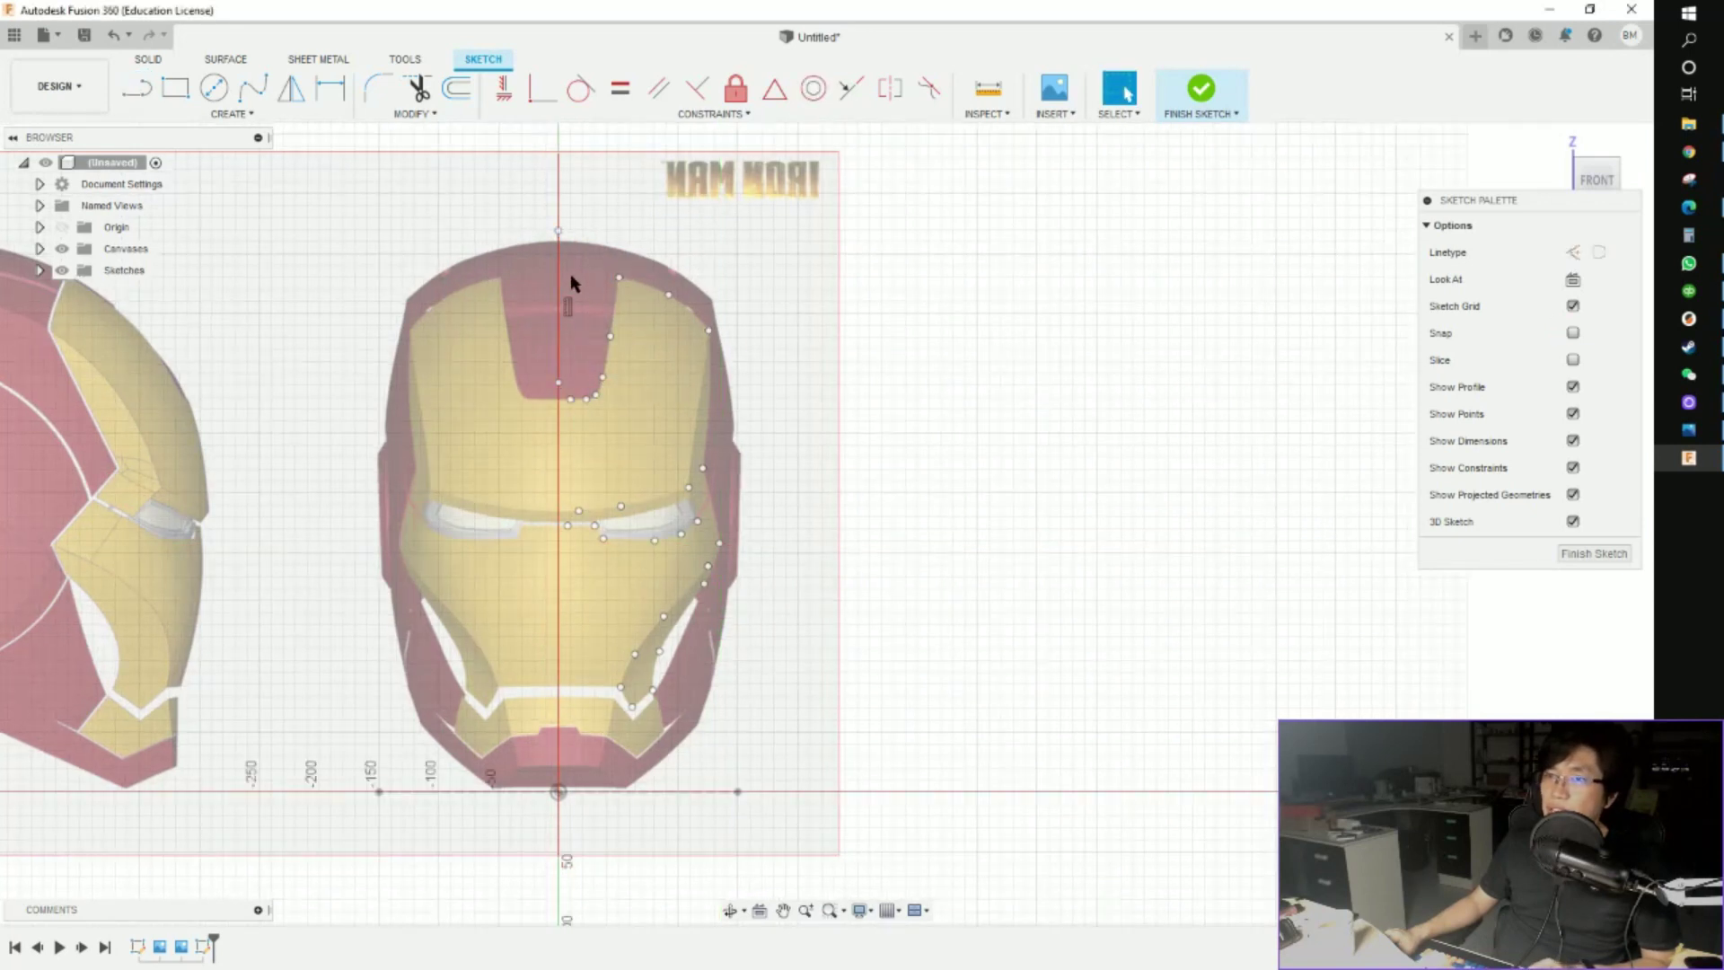
{"action": "scroll", "coordinate": [623, 278], "scroll_direction": "down", "scroll_amount": 2}
{"action": "scroll", "coordinate": [628, 260], "scroll_direction": "up", "scroll_amount": 4}
{"action": "mouse_move", "coordinate": [711, 243]}
{"action": "middle_mouse_down"}
{"action": "mouse_move", "coordinate": [747, 243]}
{"action": "mouse_move", "coordinate": [839, 339]}
{"action": "mouse_move", "coordinate": [811, 299]}
{"action": "middle_mouse_up"}
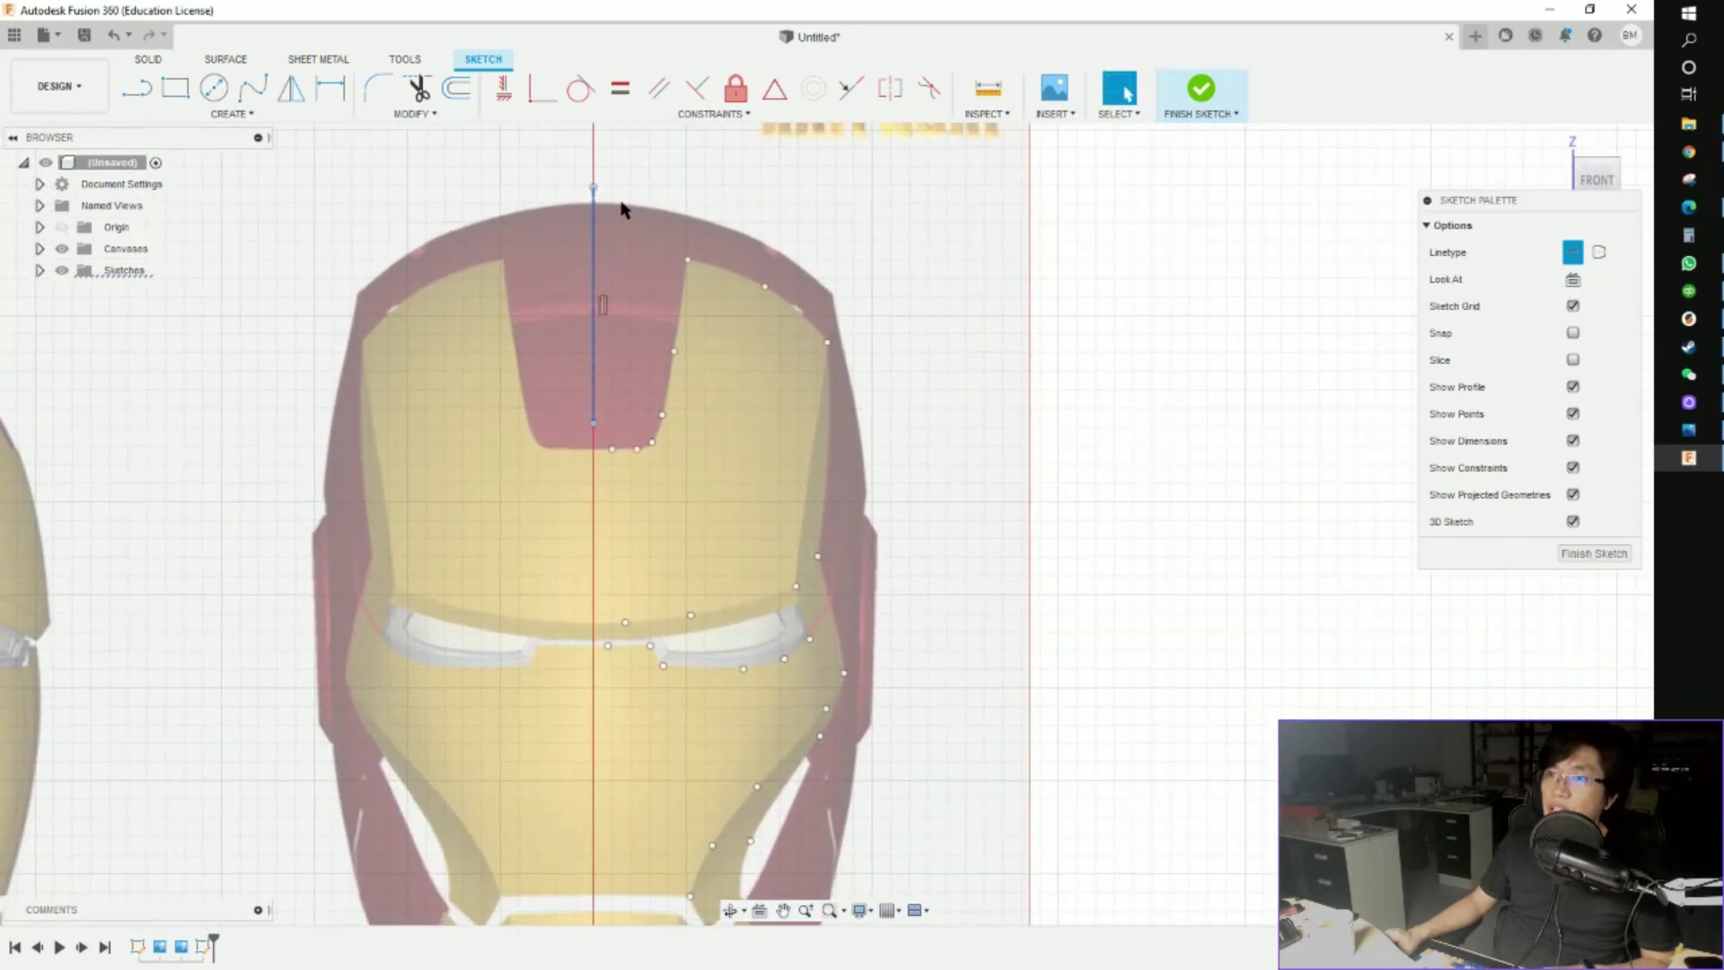
Mirror the right half's outline points across the vertical construction line and finish the sketch
{"action": "scroll", "coordinate": [623, 209], "scroll_direction": "down", "scroll_amount": 3}
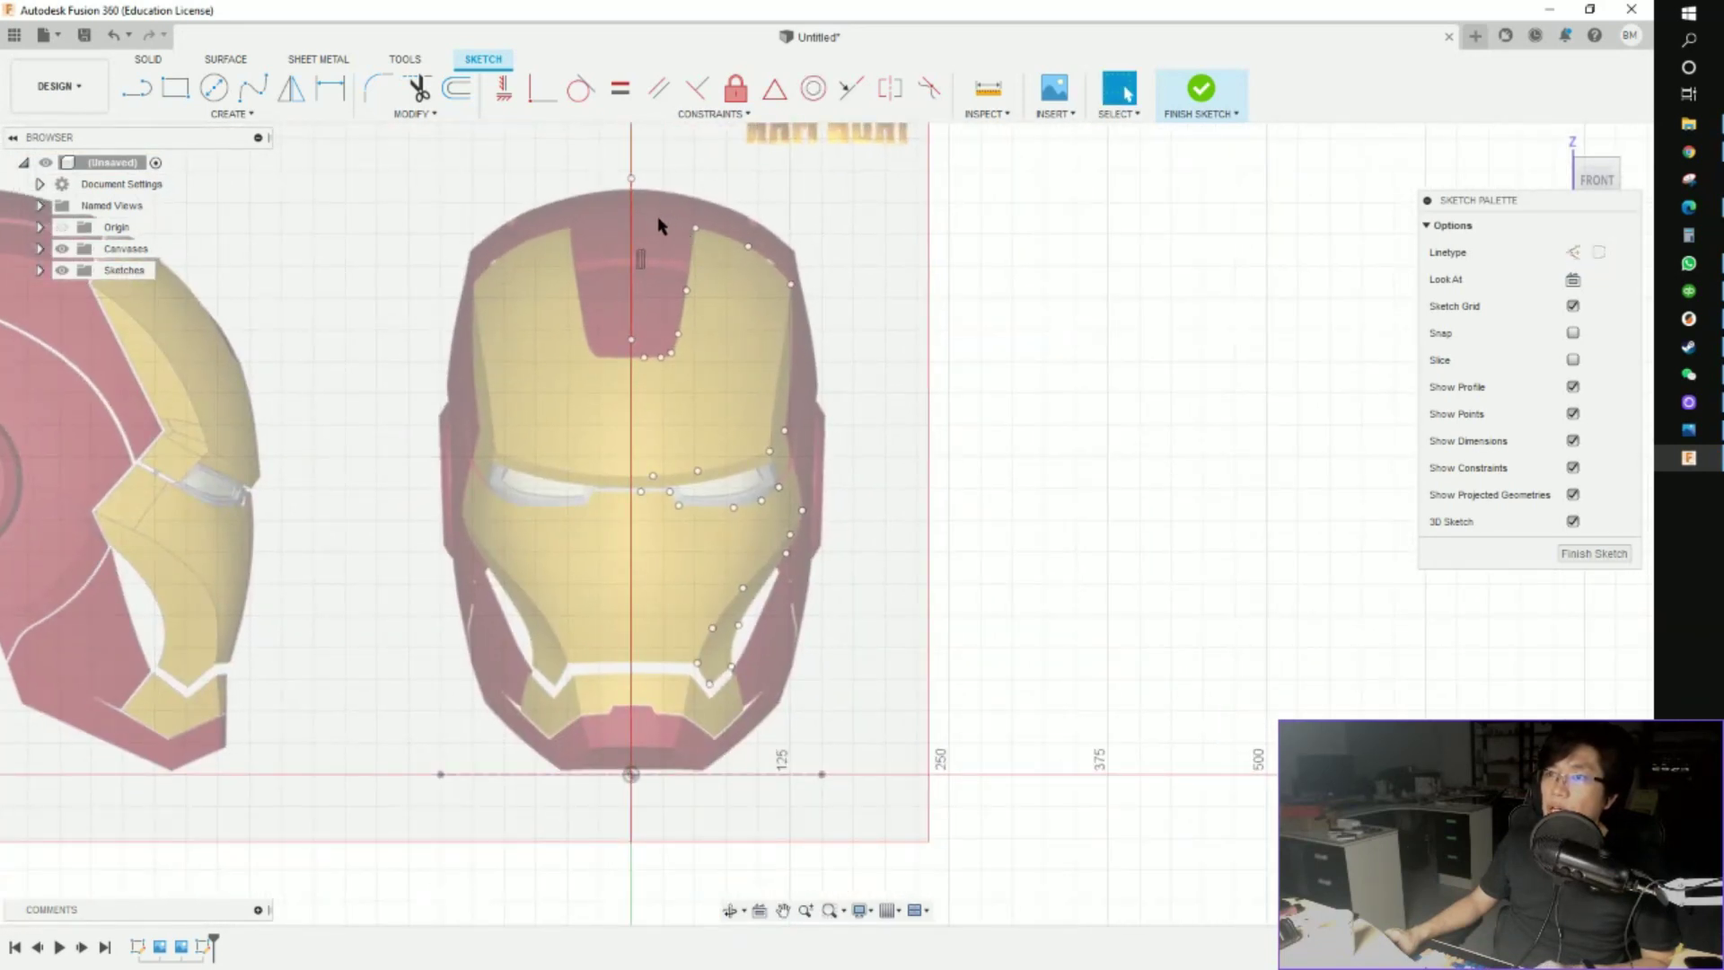
{"action": "mouse_move", "coordinate": [640, 175]}
{"action": "left_mouse_down"}
{"action": "mouse_move", "coordinate": [822, 562]}
{"action": "mouse_move", "coordinate": [887, 815]}
{"action": "left_mouse_up"}
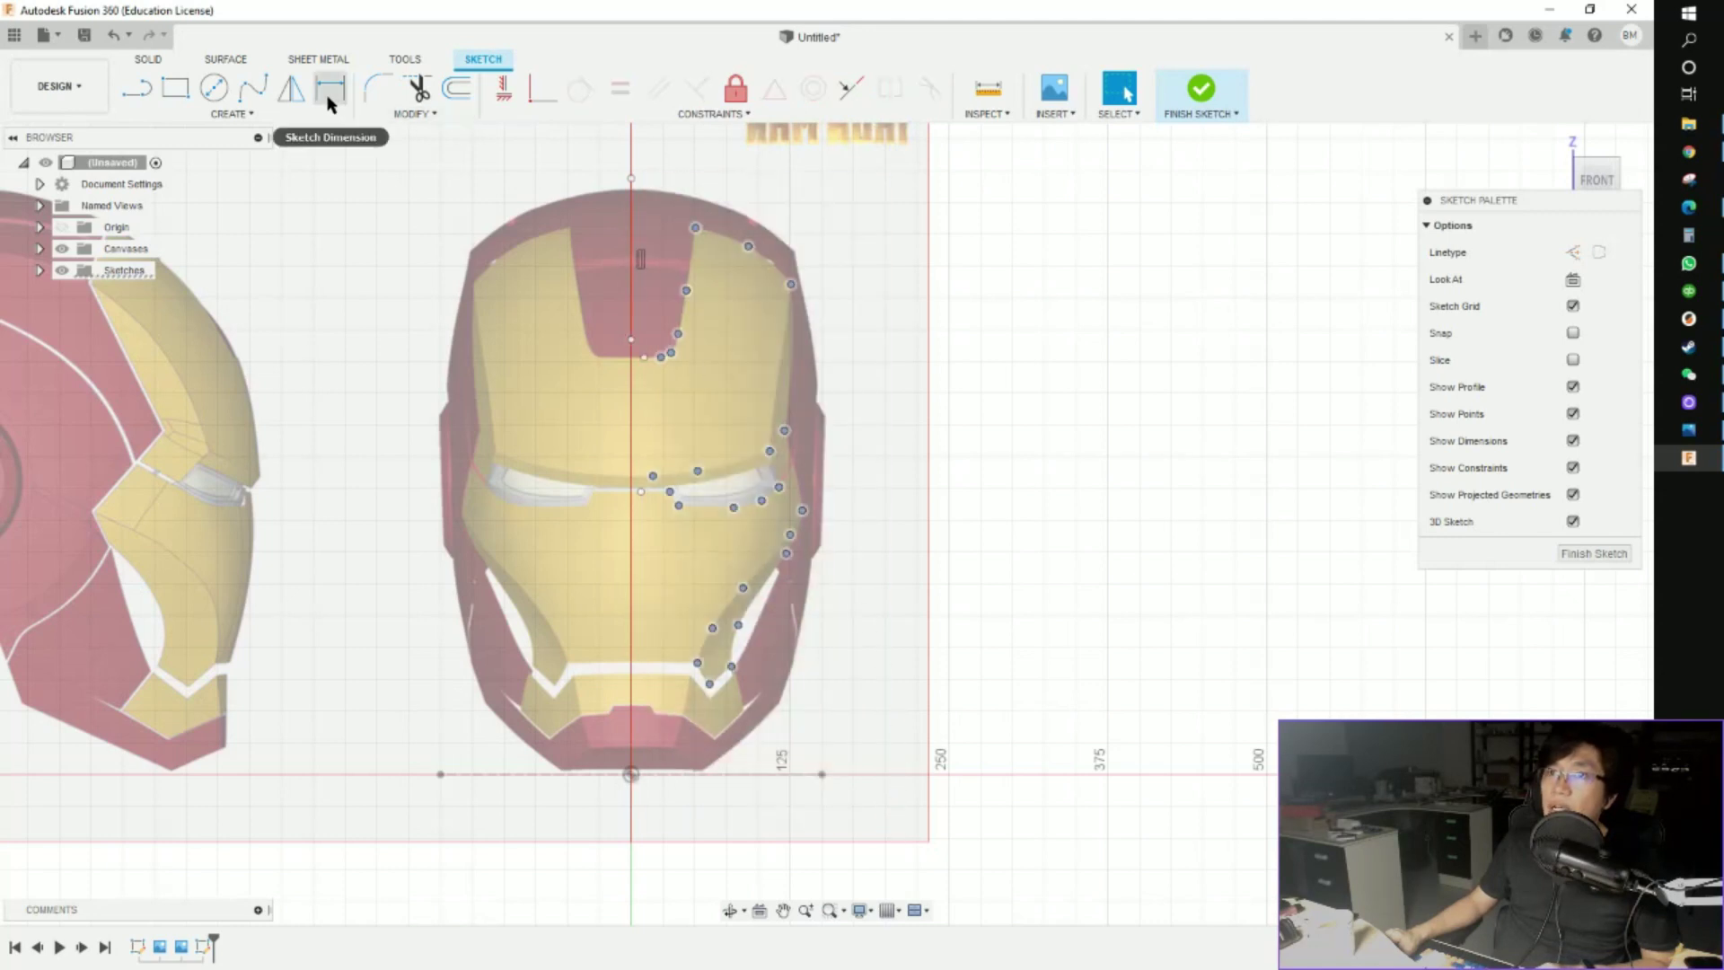
{"action": "left_click", "coordinate": [291, 87]}
{"action": "left_click", "coordinate": [628, 244]}
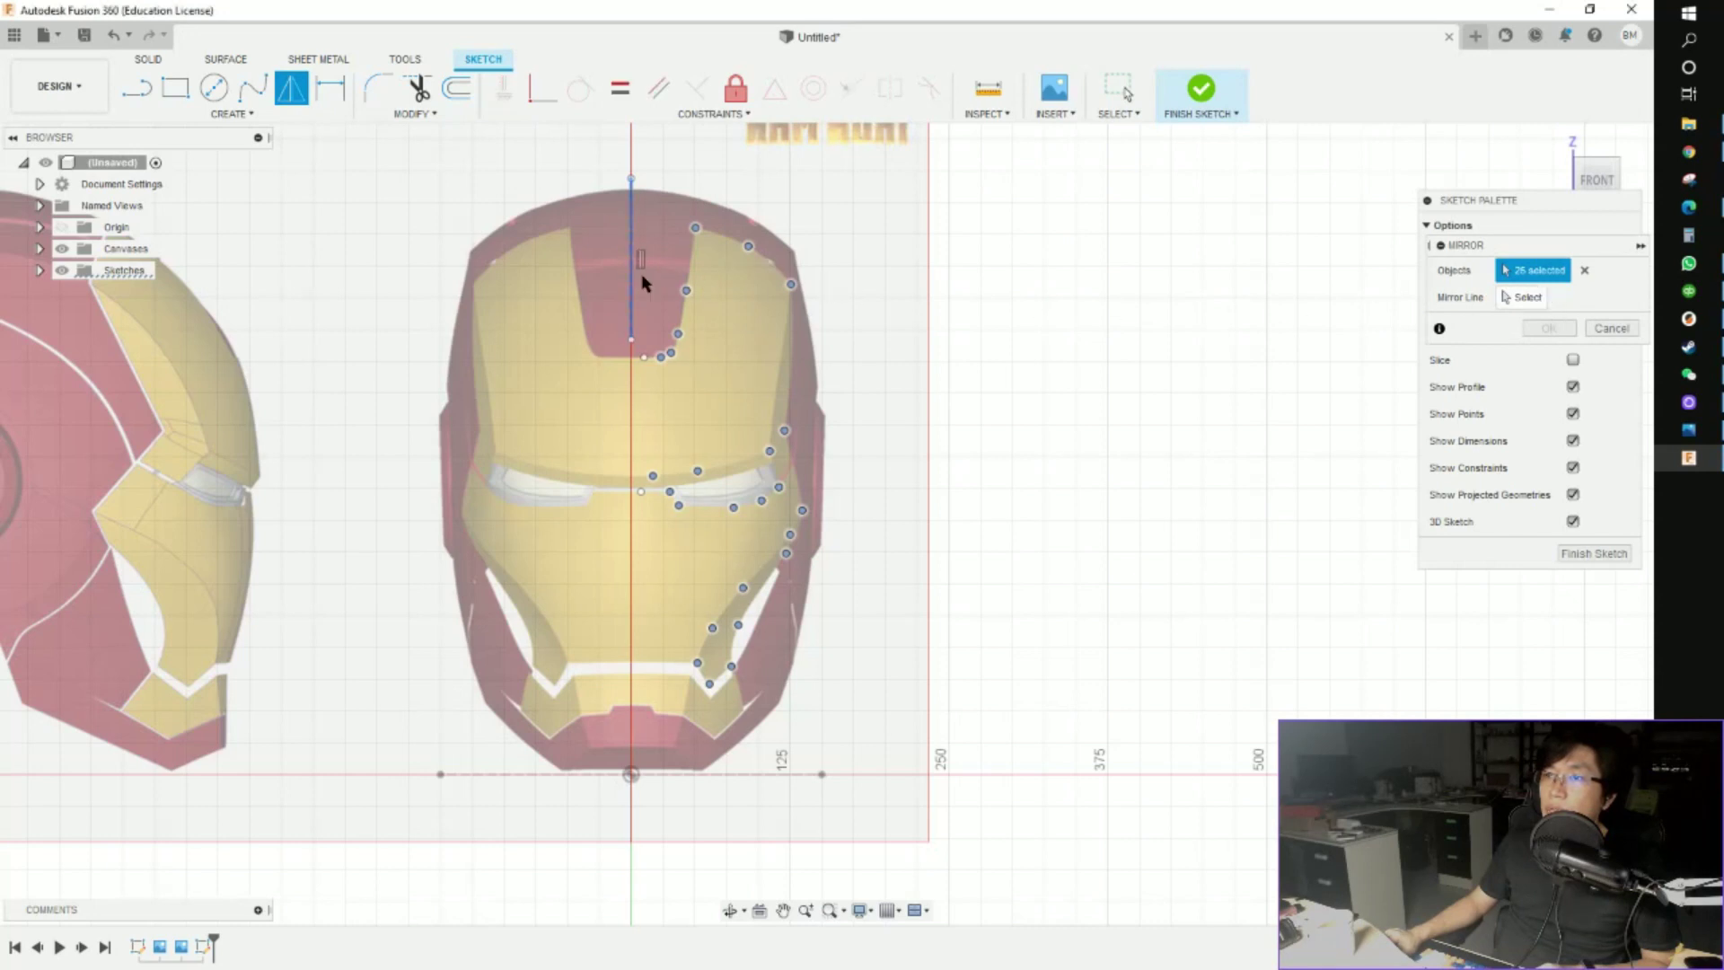
{"action": "left_click", "coordinate": [1522, 298]}
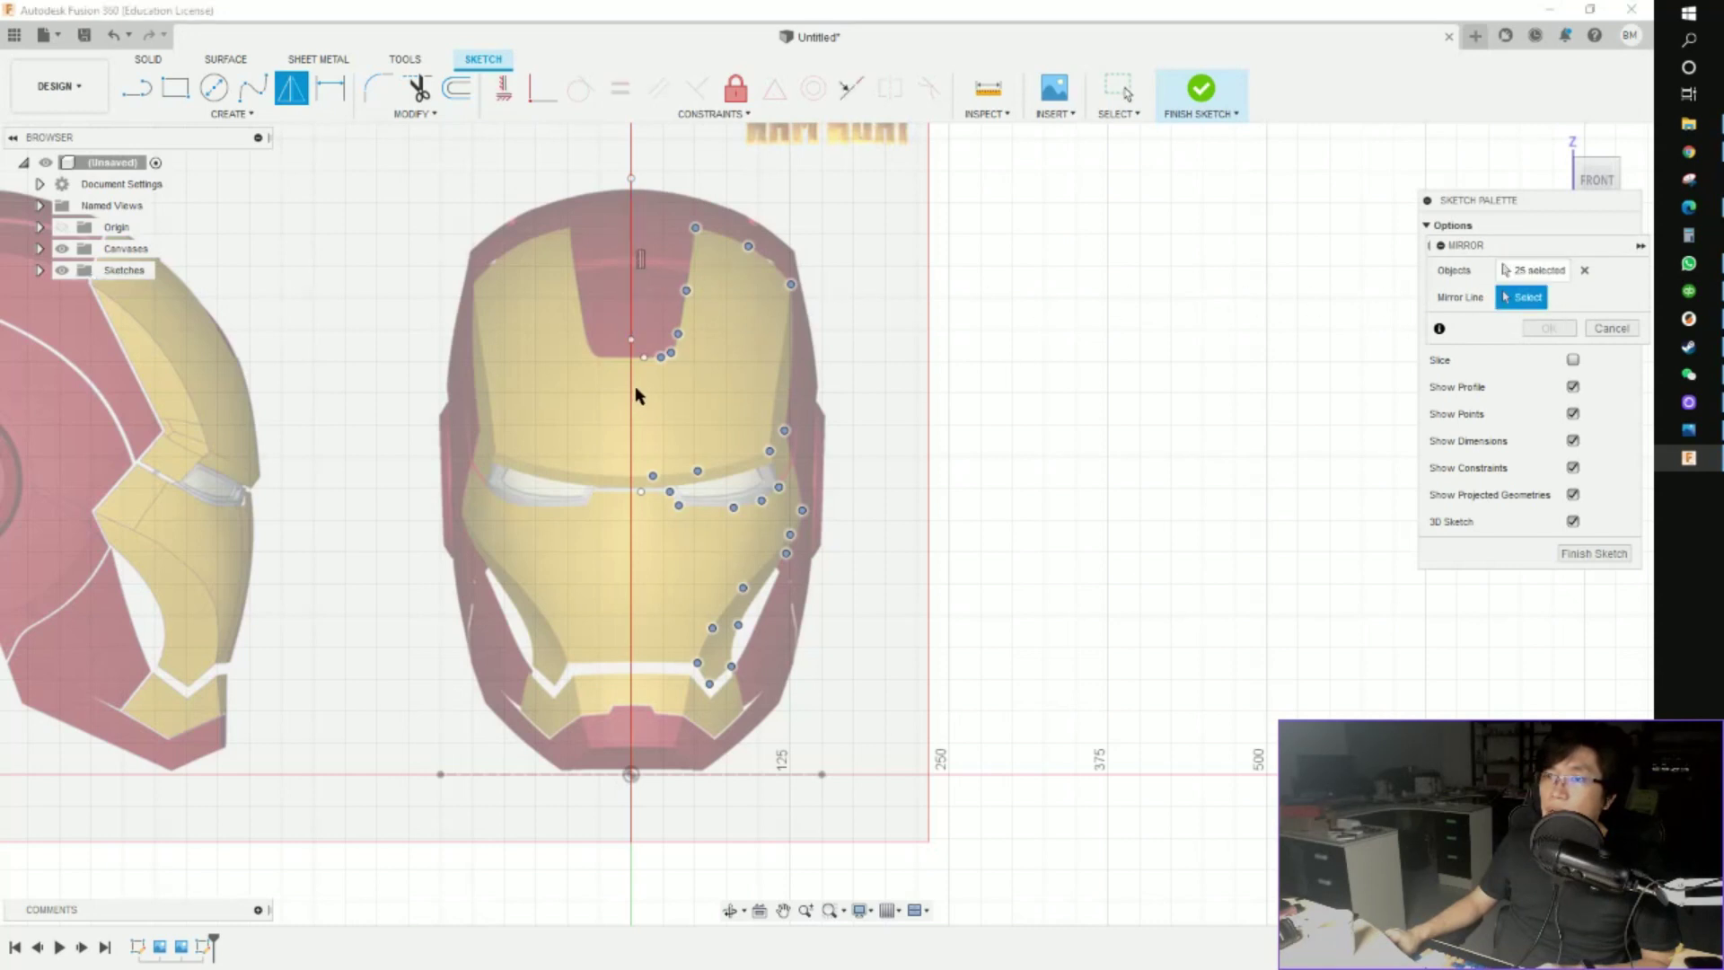
{"action": "left_click", "coordinate": [632, 289]}
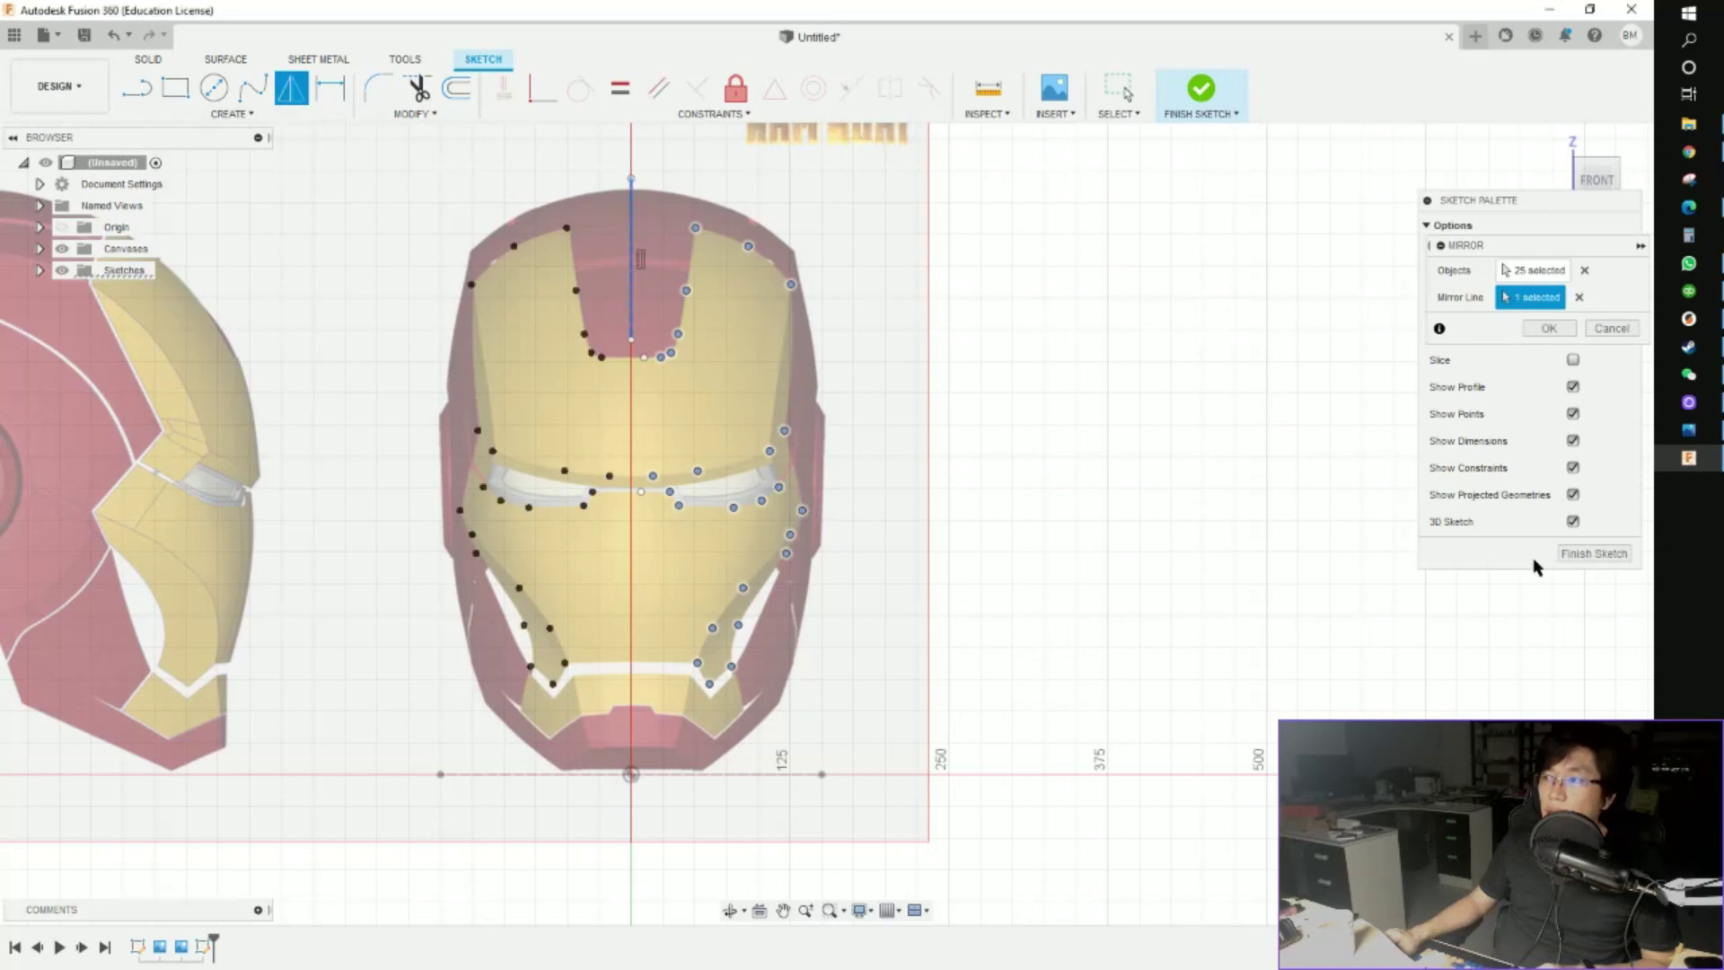
{"action": "left_click", "coordinate": [1567, 554]}
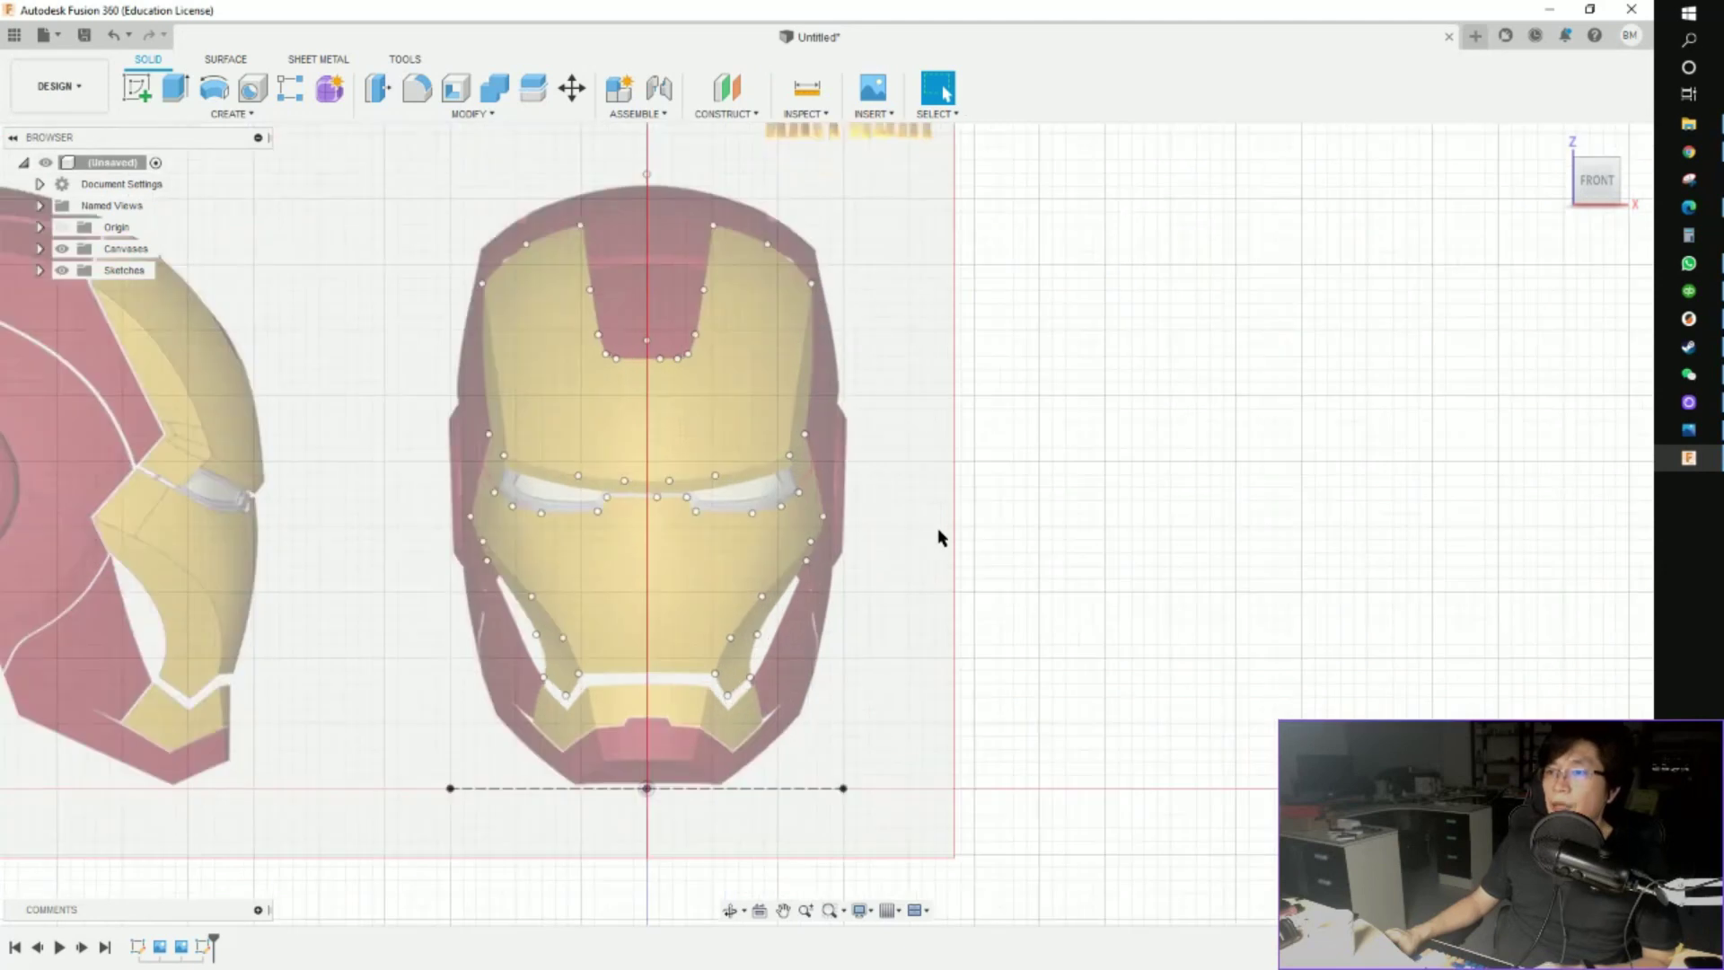
Reopen the points sketch, mirror the missed nose-bridge point between the eyes across the construction line, and finish the sketch
{"action": "middle_click_drag", "start_coordinate": [939, 537], "coordinate": [1005, 538], "text": "shift"}
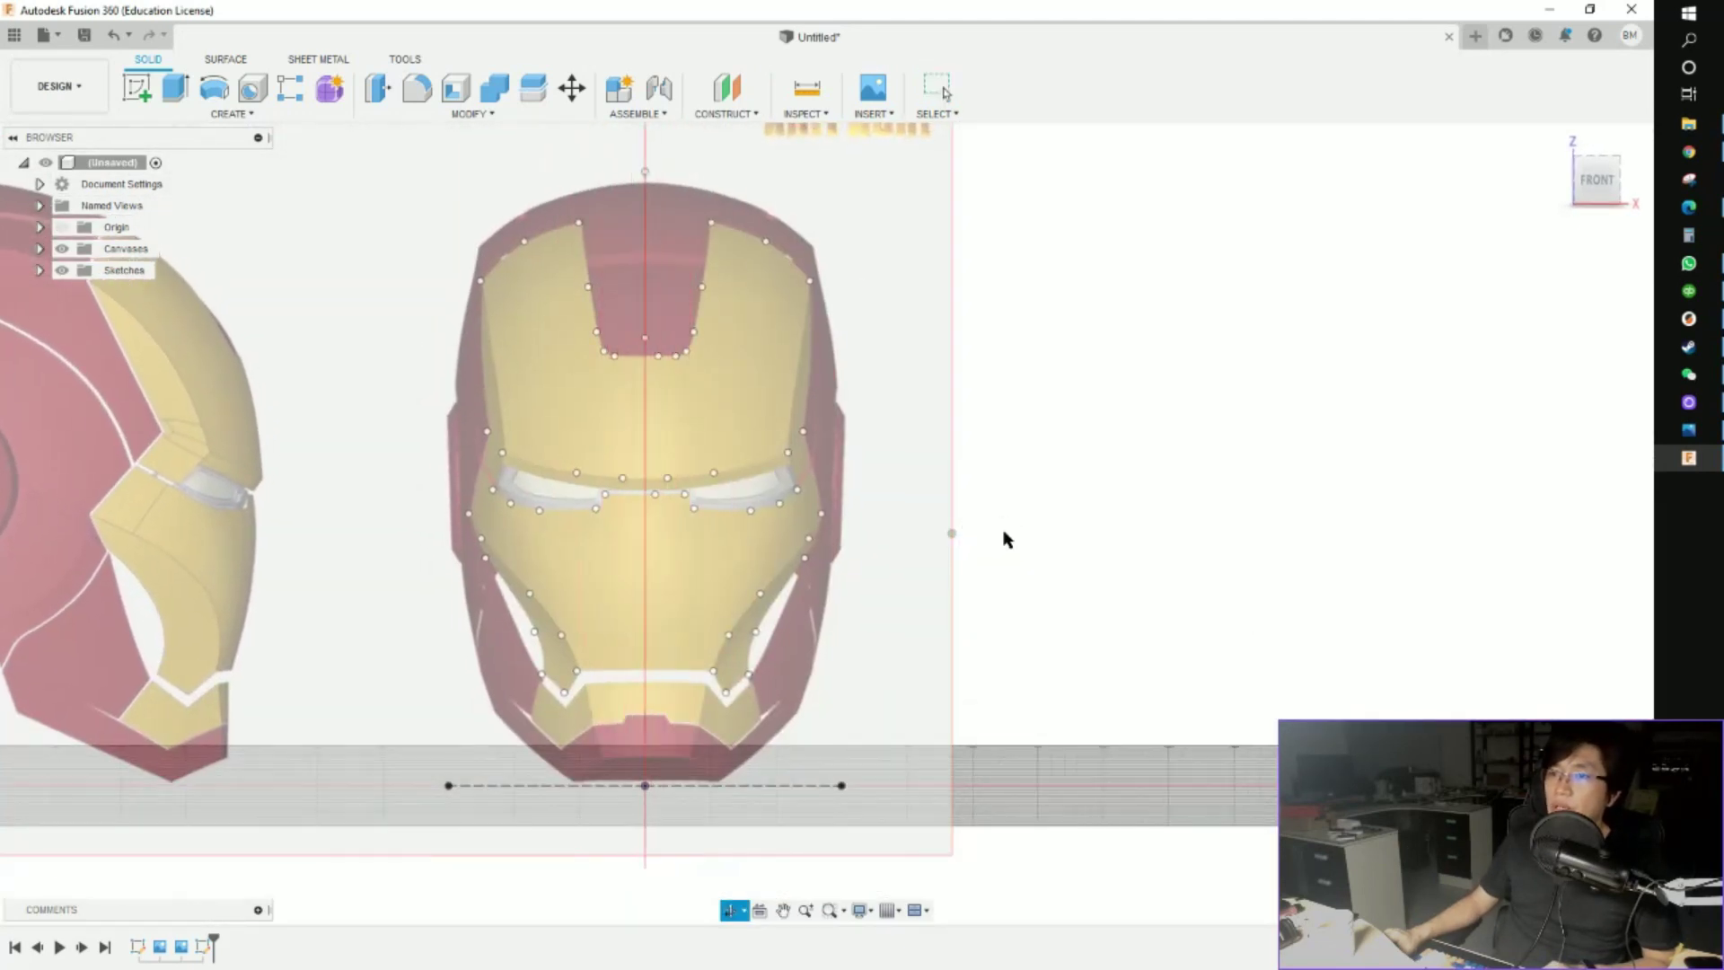
{"action": "left_click", "coordinate": [1596, 184]}
{"action": "scroll", "coordinate": [665, 408], "scroll_direction": "up", "scroll_amount": 3}
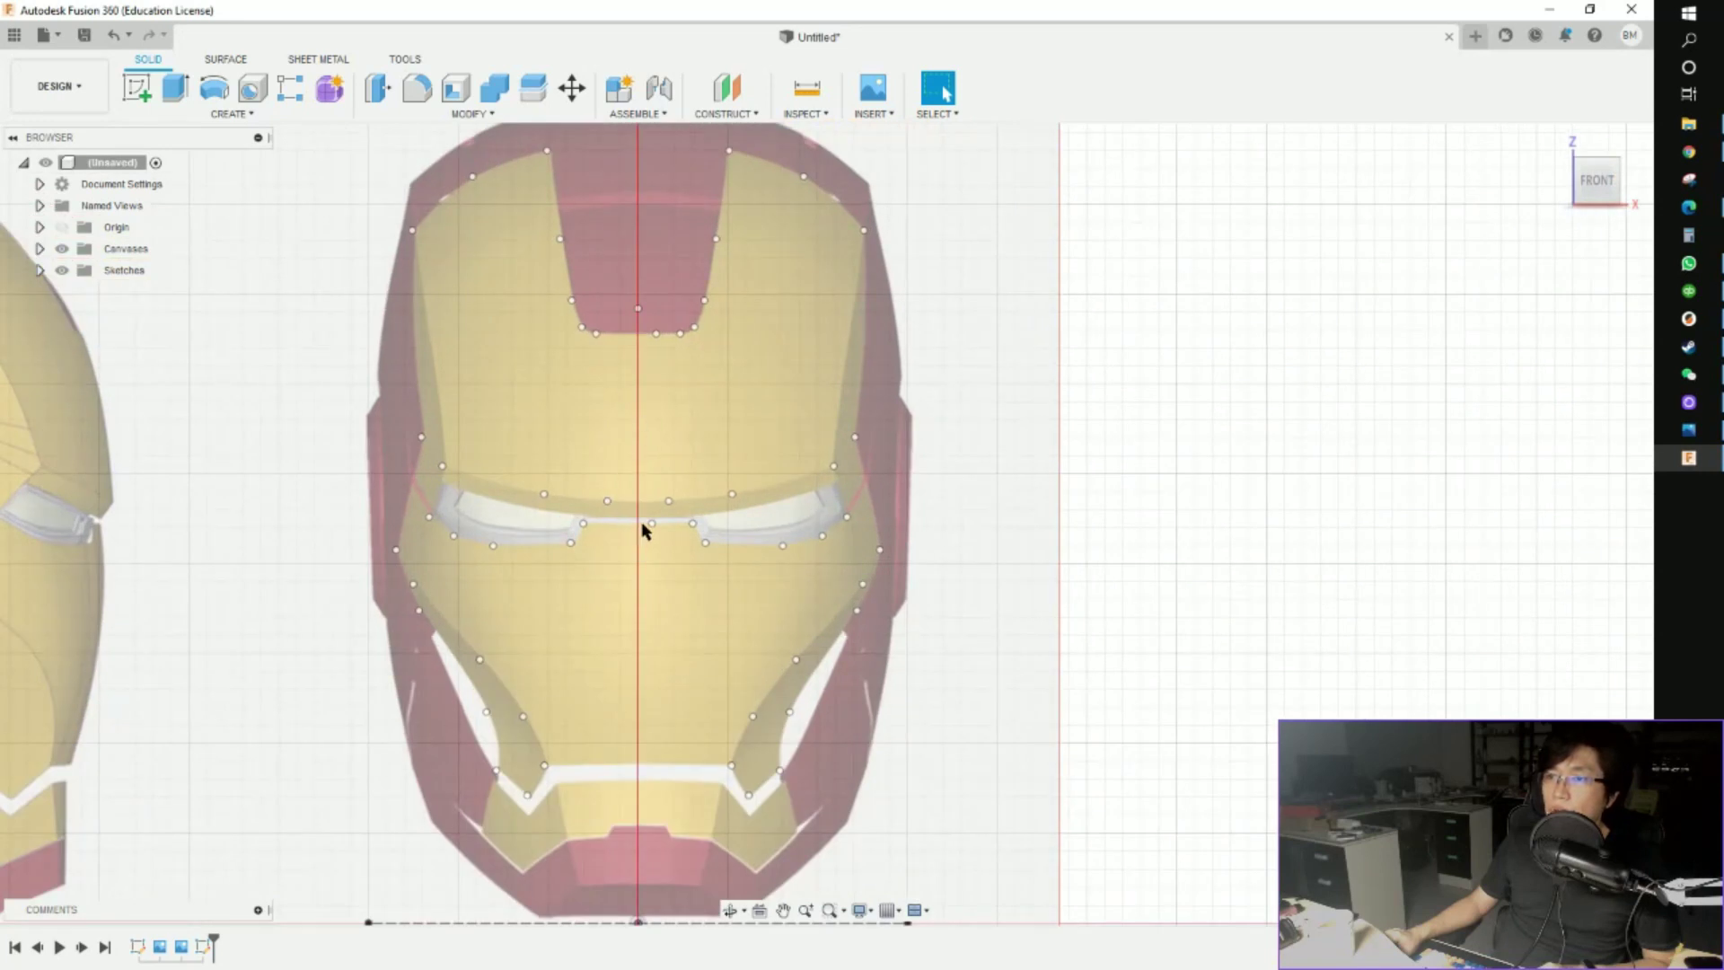
{"action": "scroll", "coordinate": [643, 530], "scroll_direction": "up", "scroll_amount": 2}
{"action": "scroll", "coordinate": [637, 536], "scroll_direction": "down", "scroll_amount": 2}
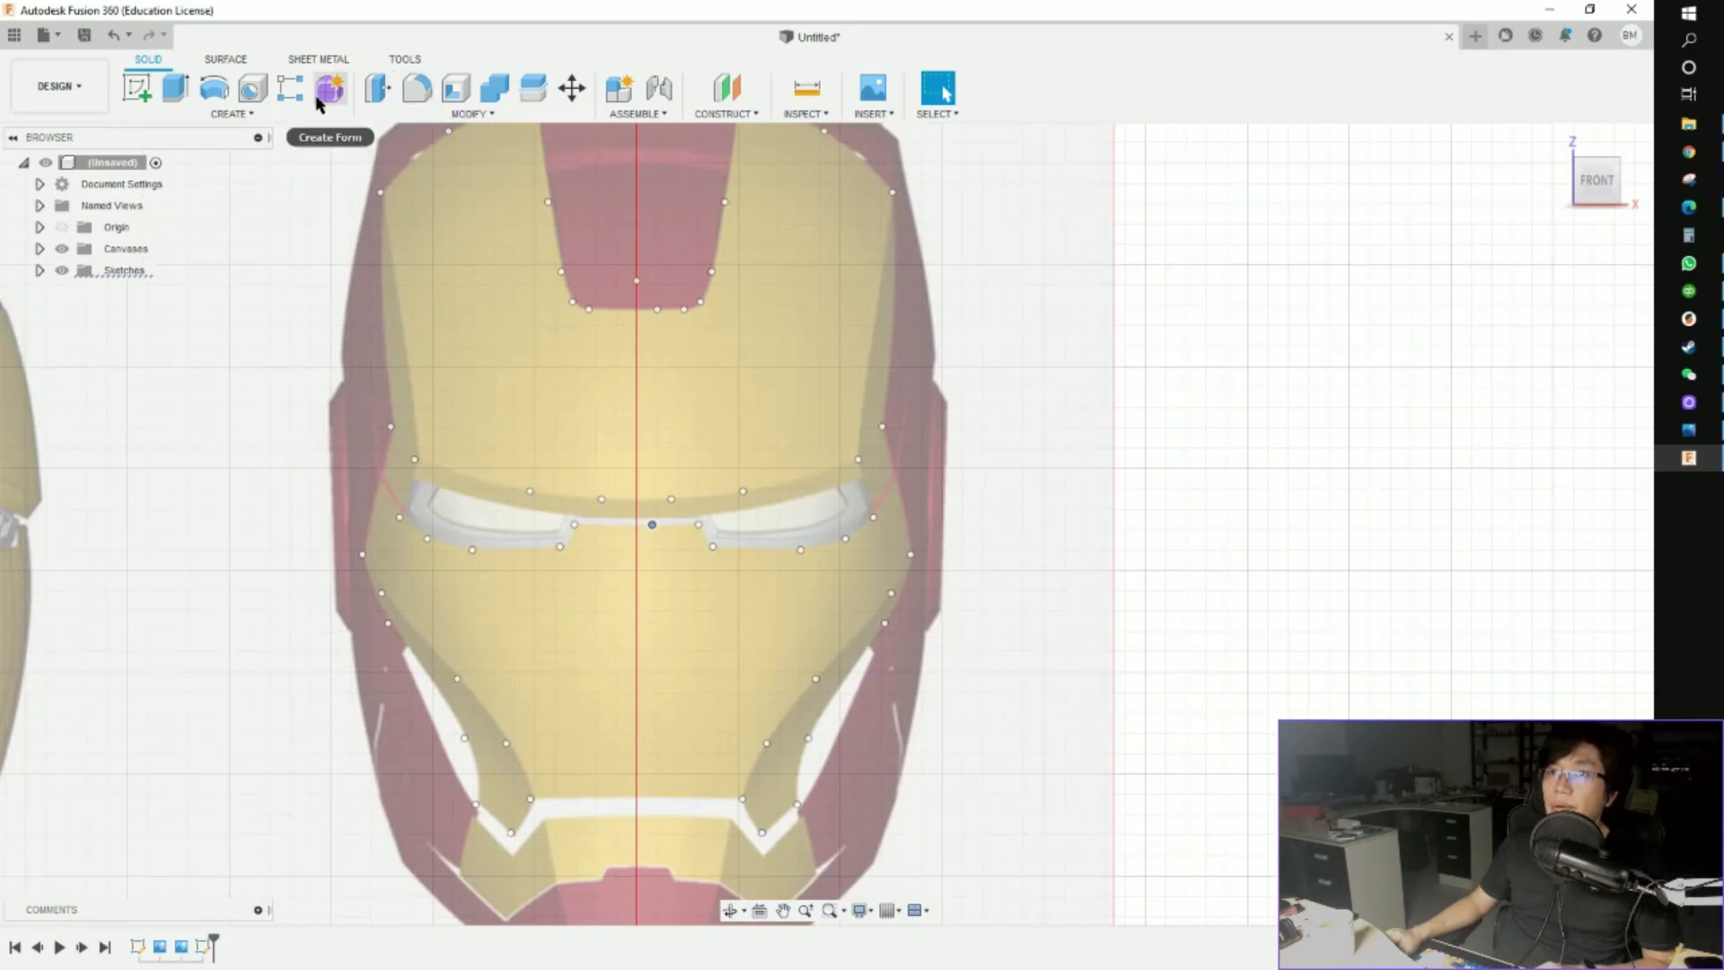
{"action": "left_click", "coordinate": [203, 946]}
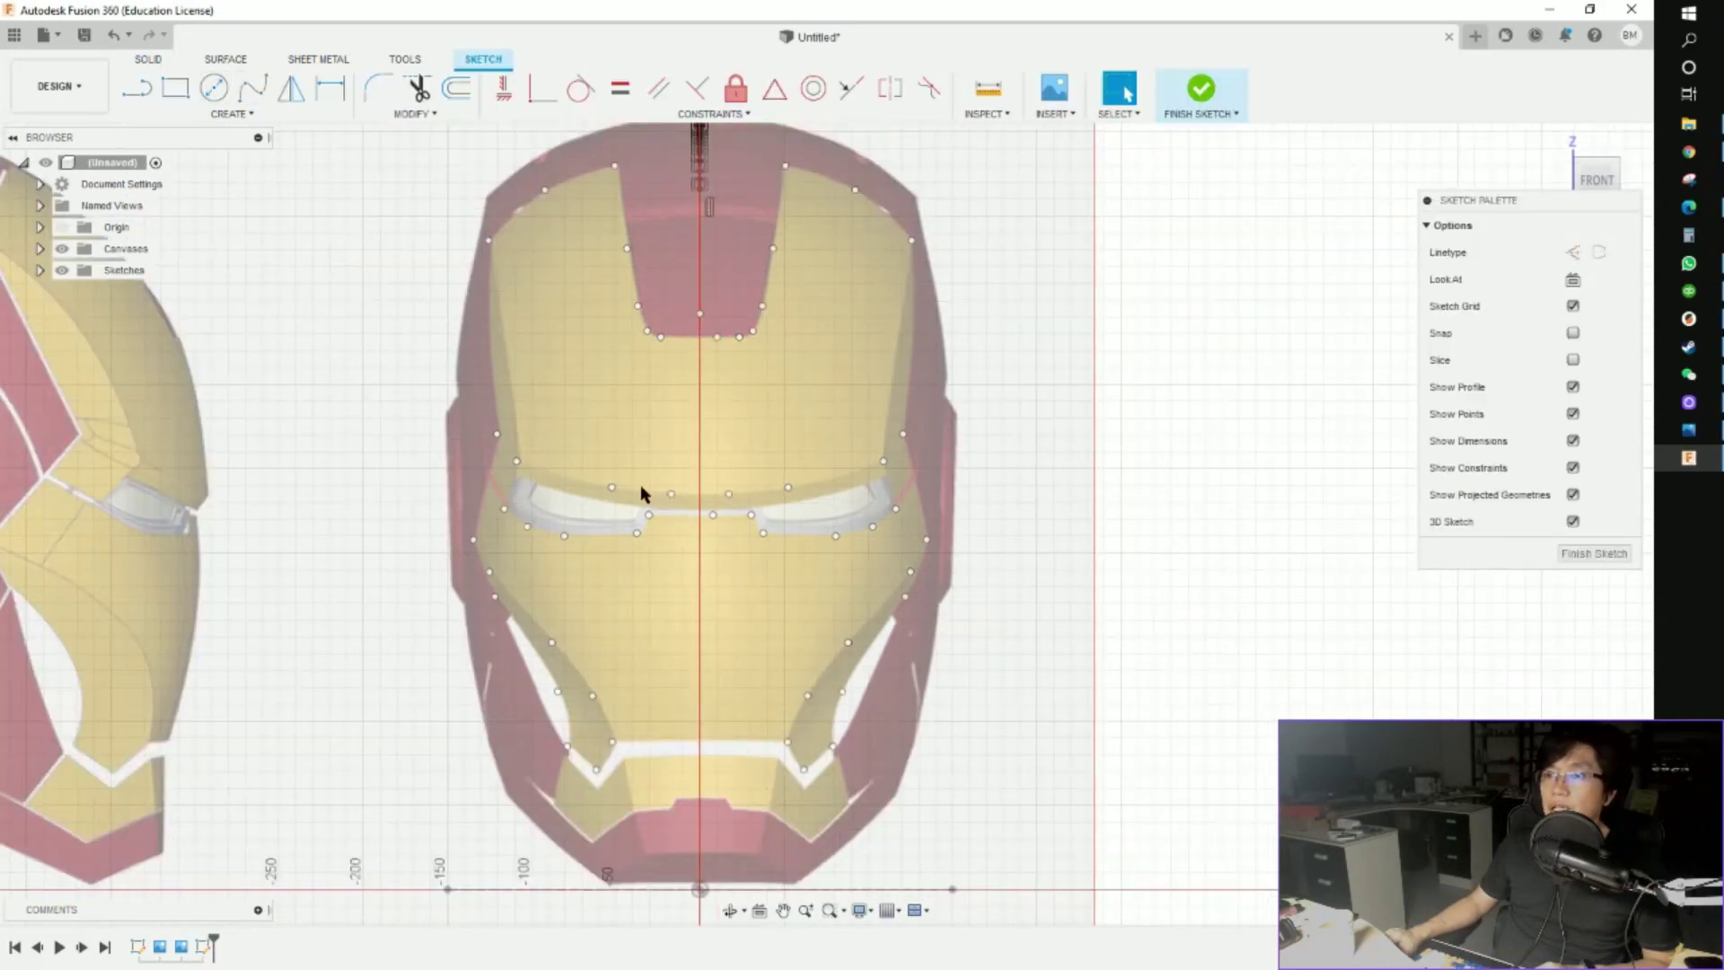
{"action": "left_click", "coordinate": [713, 515]}
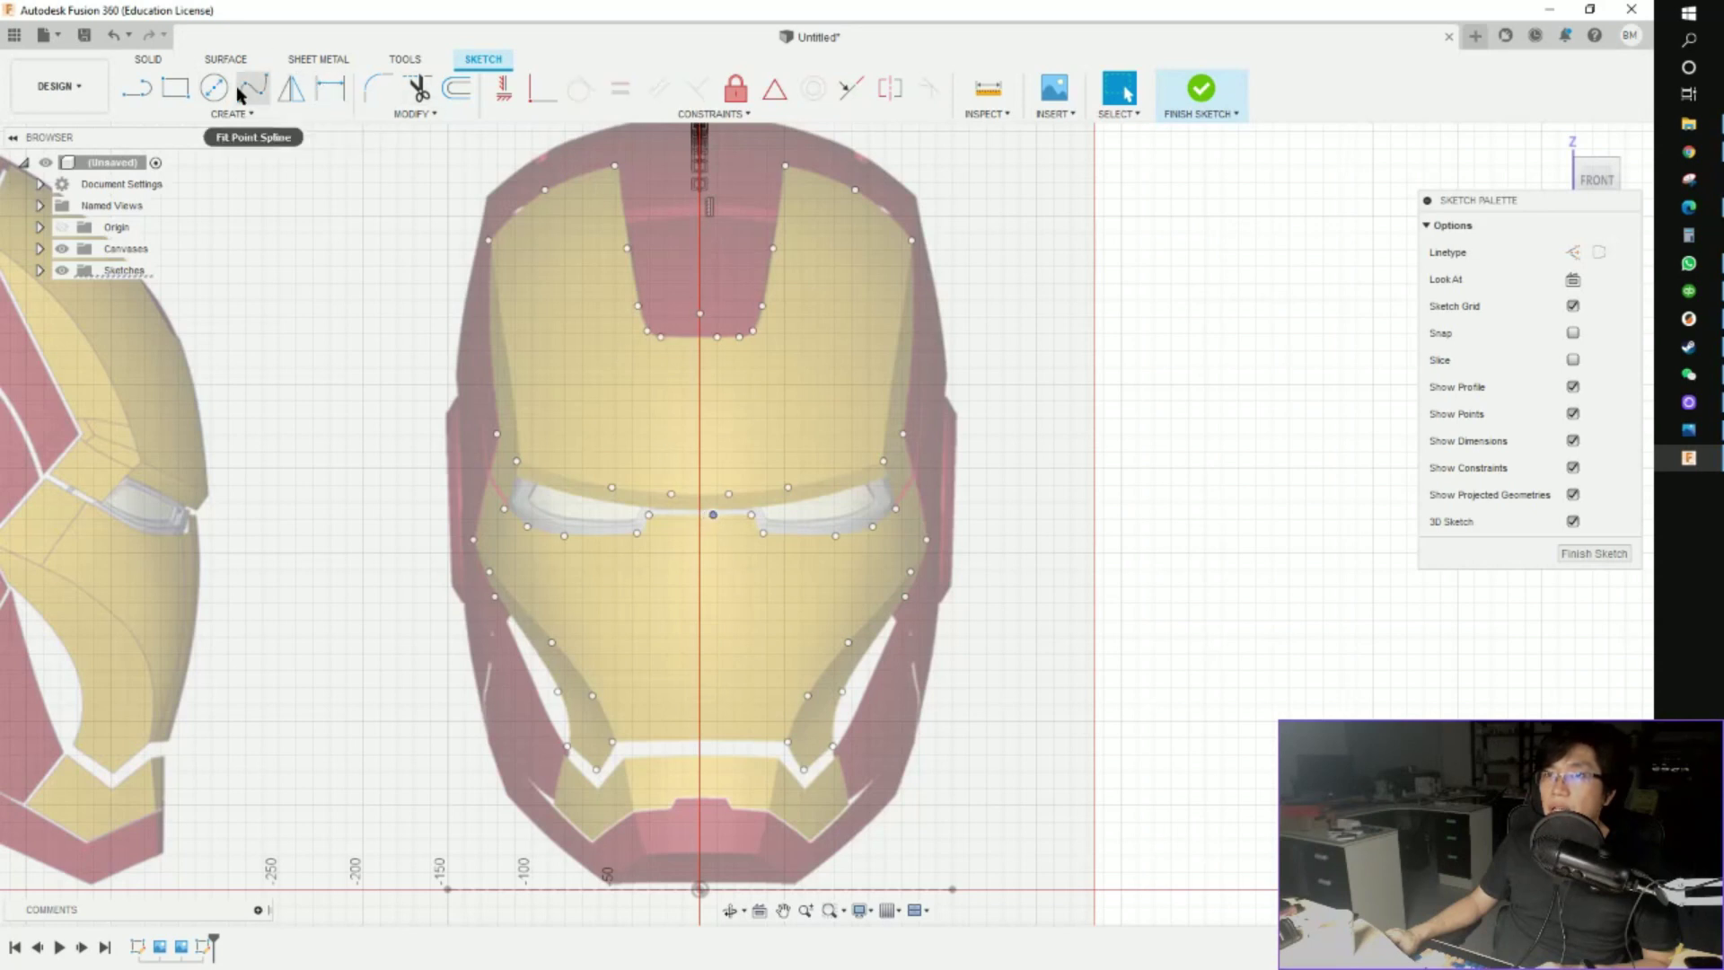
{"action": "left_click", "coordinate": [291, 88]}
{"action": "left_click", "coordinate": [1501, 299]}
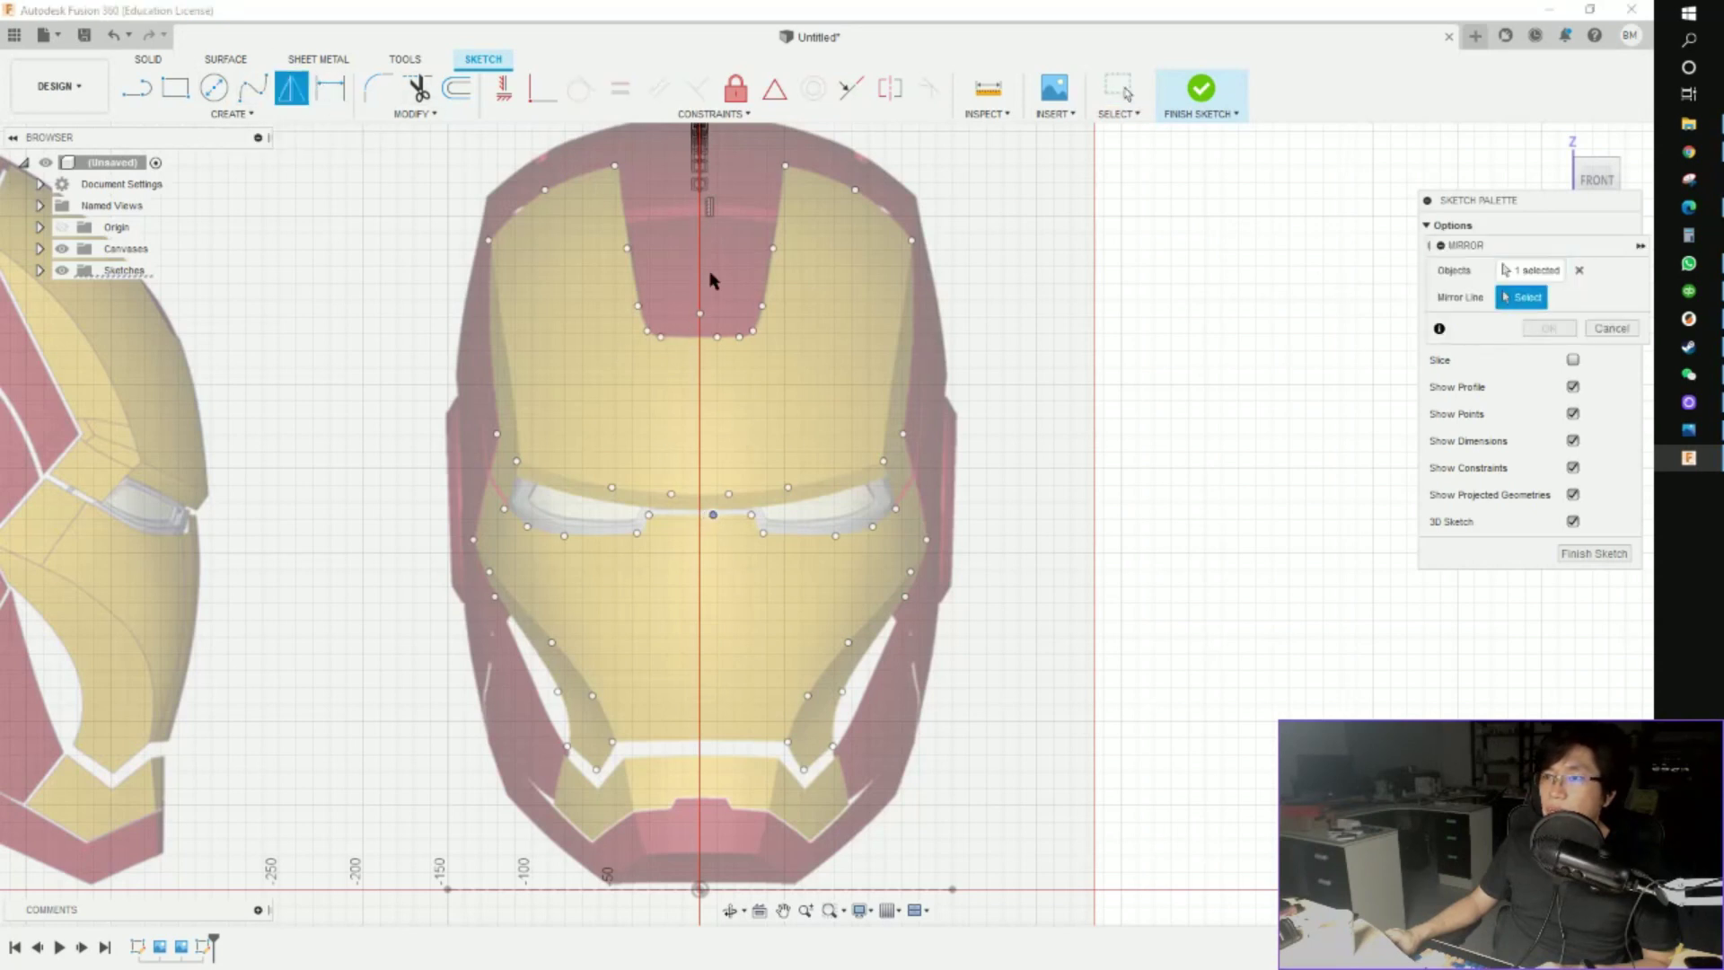
{"action": "left_click", "coordinate": [701, 234]}
{"action": "left_click", "coordinate": [1594, 553]}
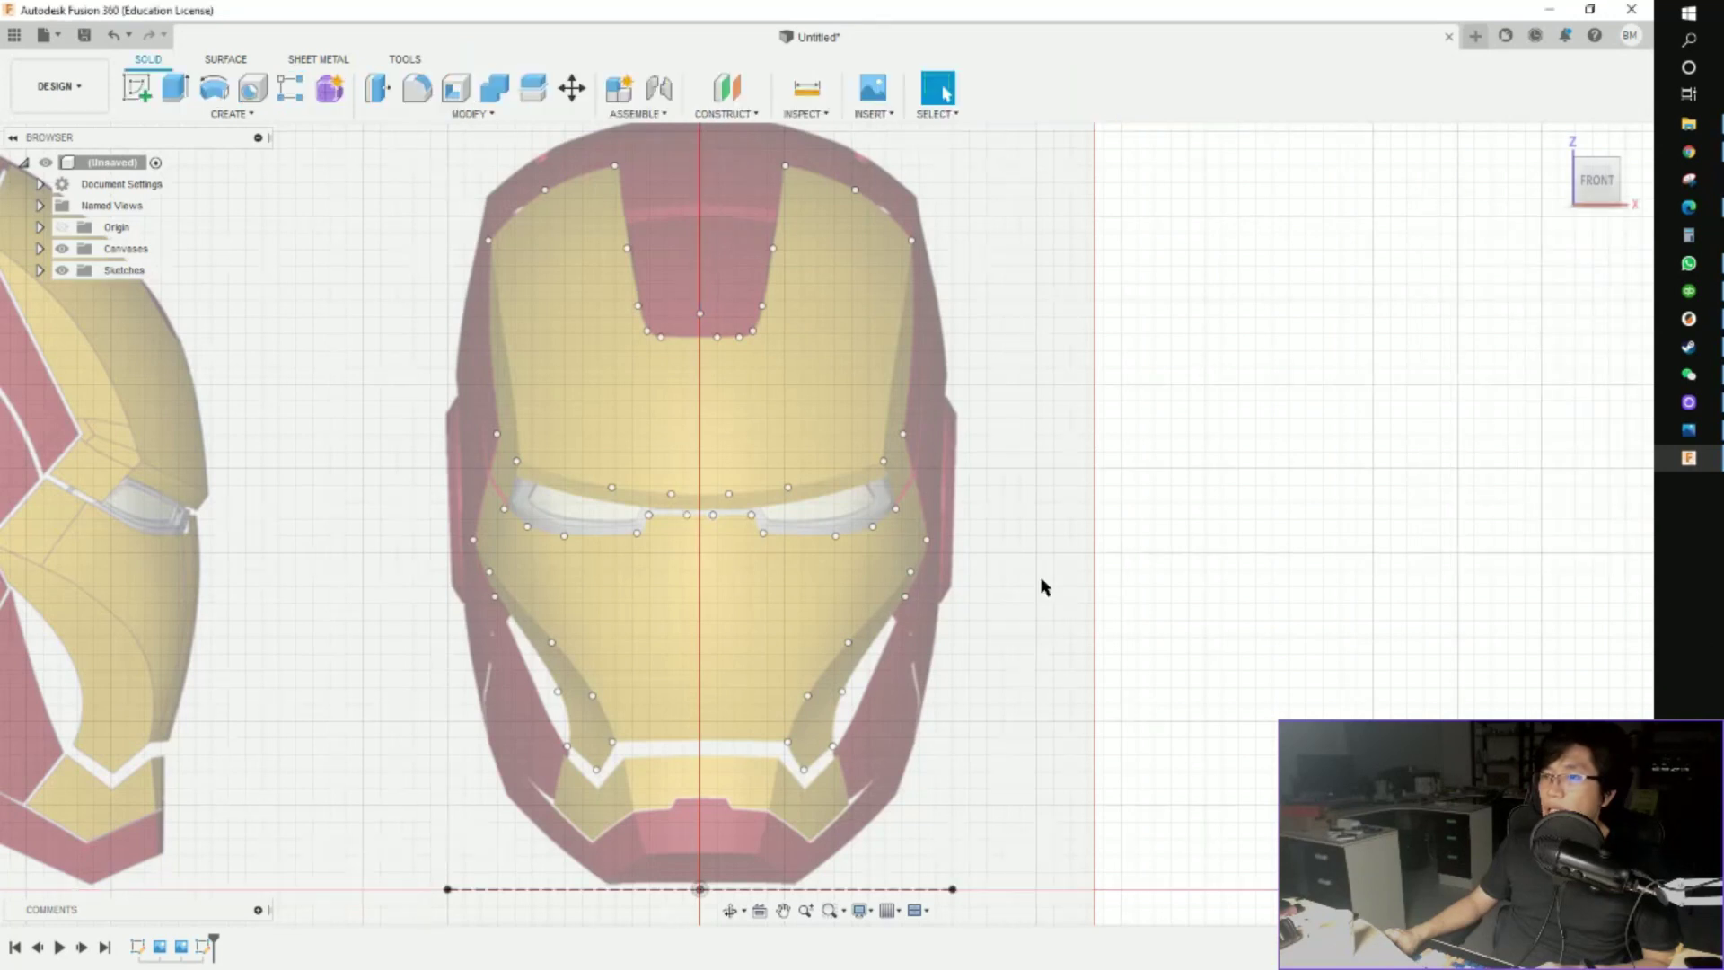
Examine how the flat outline points sit relative to the side-view helmet canvas from the front, right and angled views
{"action": "scroll", "coordinate": [1041, 587], "scroll_direction": "down", "scroll_amount": 3}
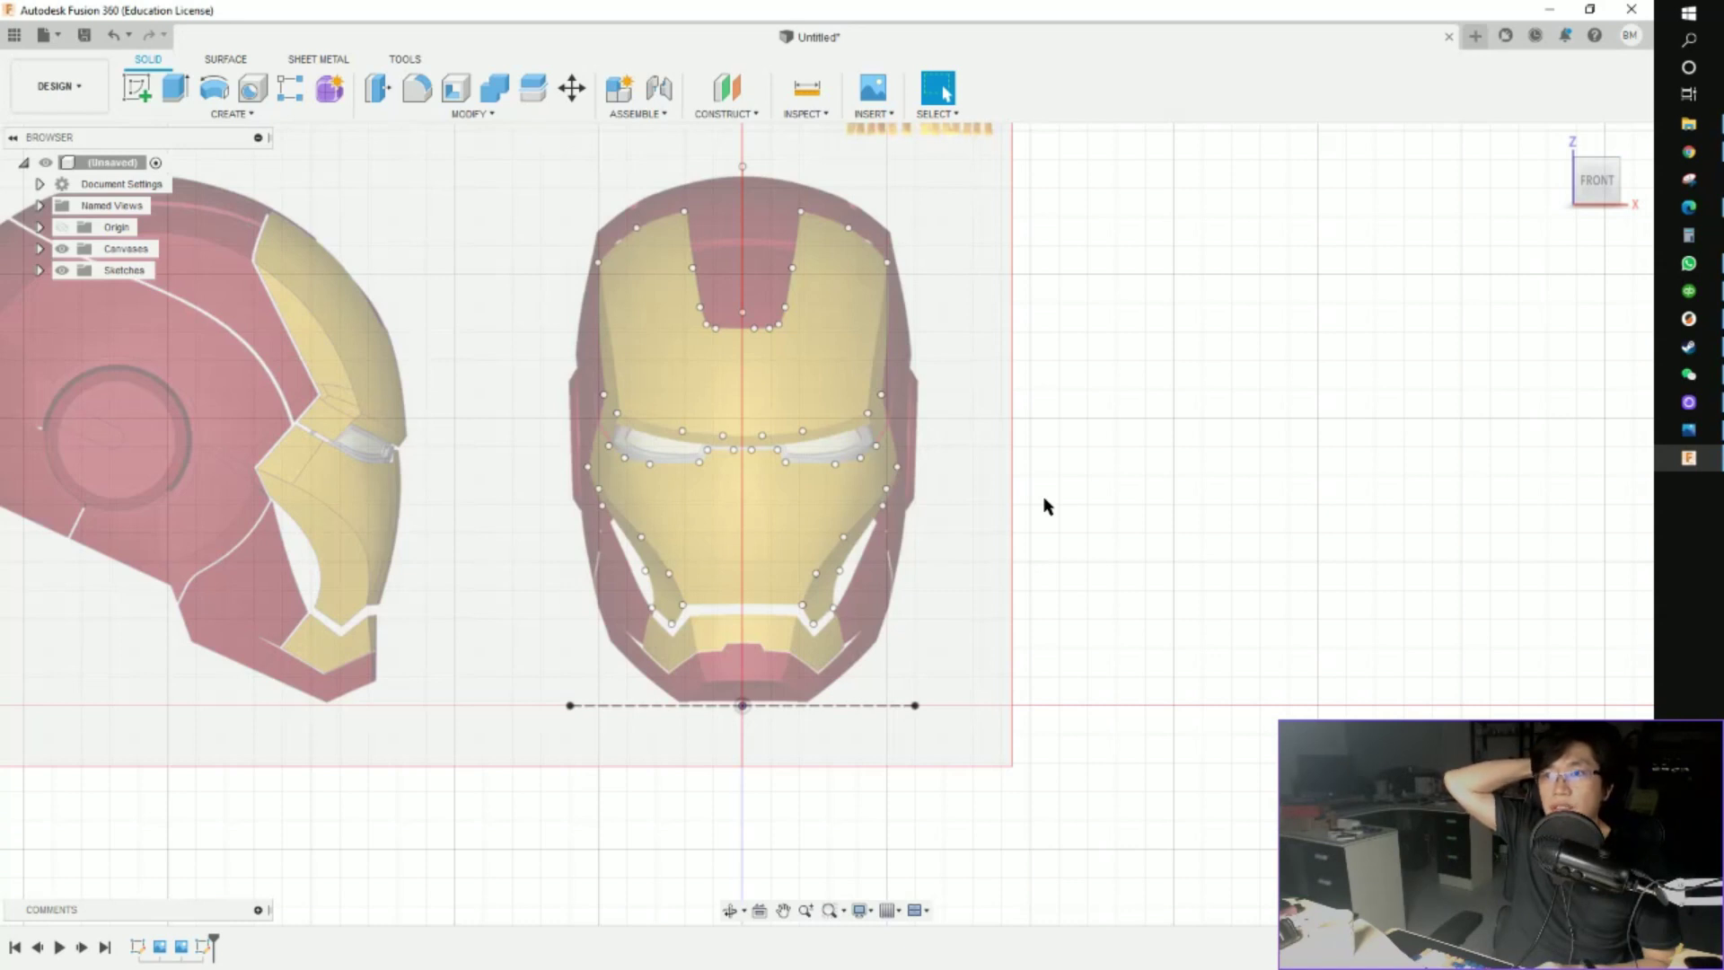
{"action": "scroll", "coordinate": [1101, 477], "scroll_direction": "down", "scroll_amount": 2}
{"action": "scroll", "coordinate": [1161, 433], "scroll_direction": "up", "scroll_amount": 3}
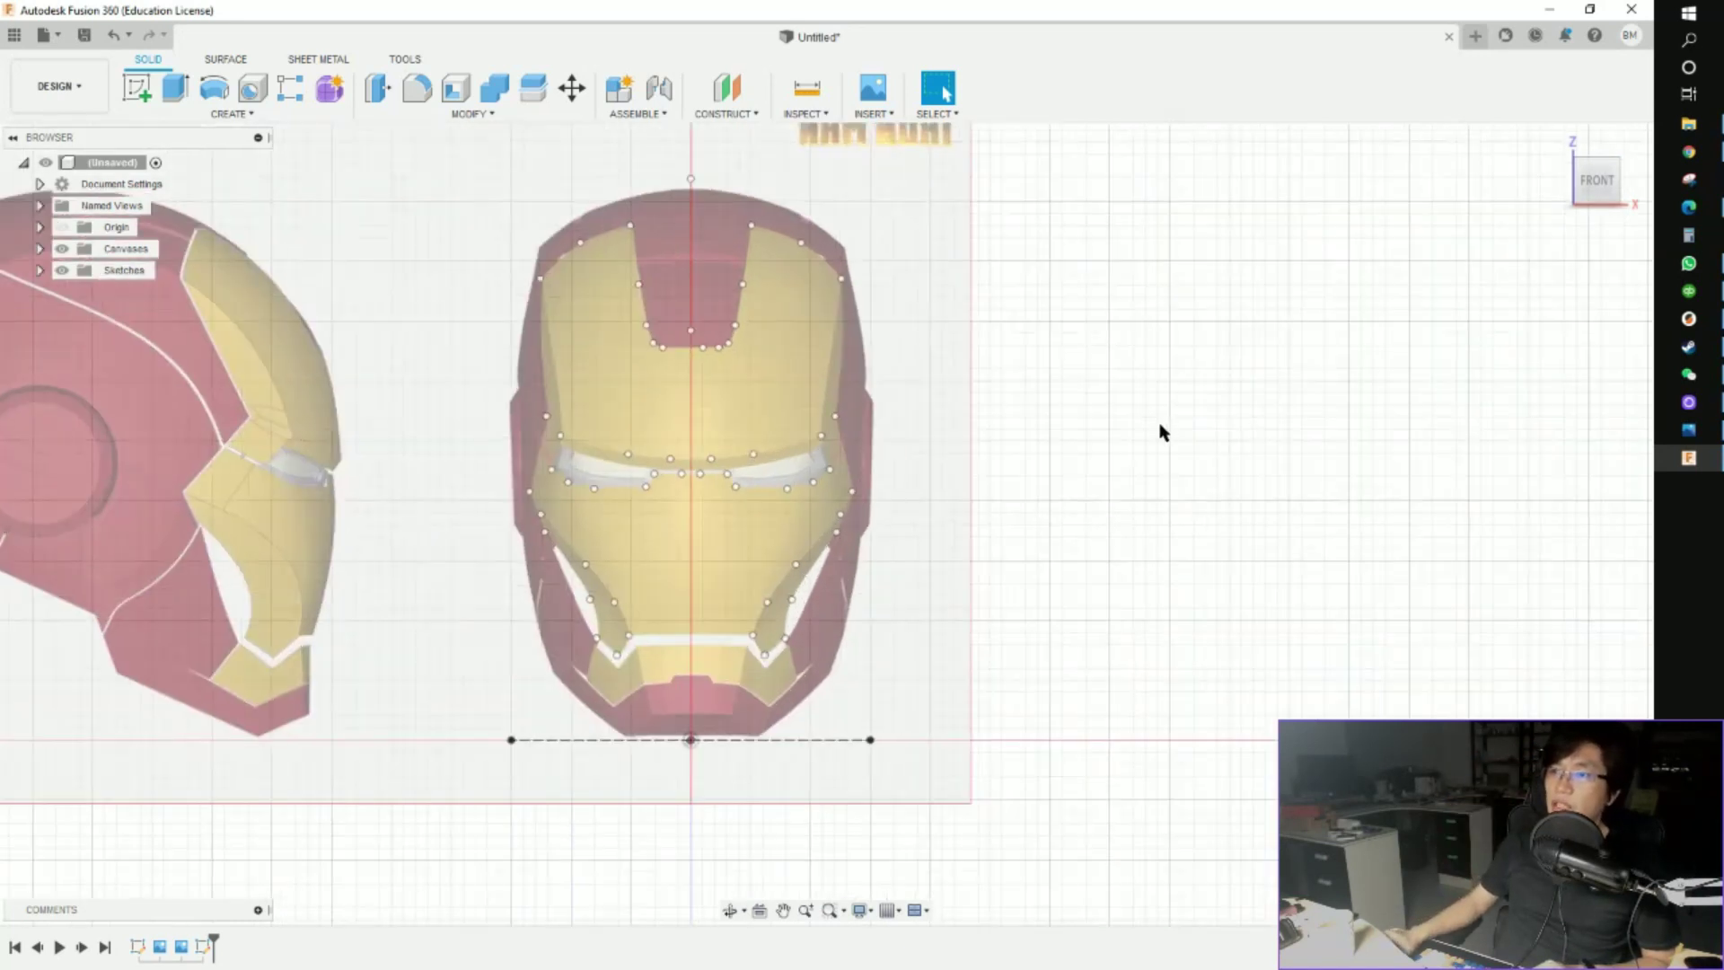
{"action": "scroll", "coordinate": [1070, 428], "scroll_direction": "up", "scroll_amount": 3}
{"action": "middle_click_drag", "start_coordinate": [943, 404], "coordinate": [938, 411], "text": "shift"}
{"action": "middle_click_drag", "start_coordinate": [1016, 695], "coordinate": [1076, 757]}
{"action": "middle_click_drag", "start_coordinate": [1075, 757], "coordinate": [1033, 683], "text": "shift"}
{"action": "left_click", "coordinate": [1615, 184]}
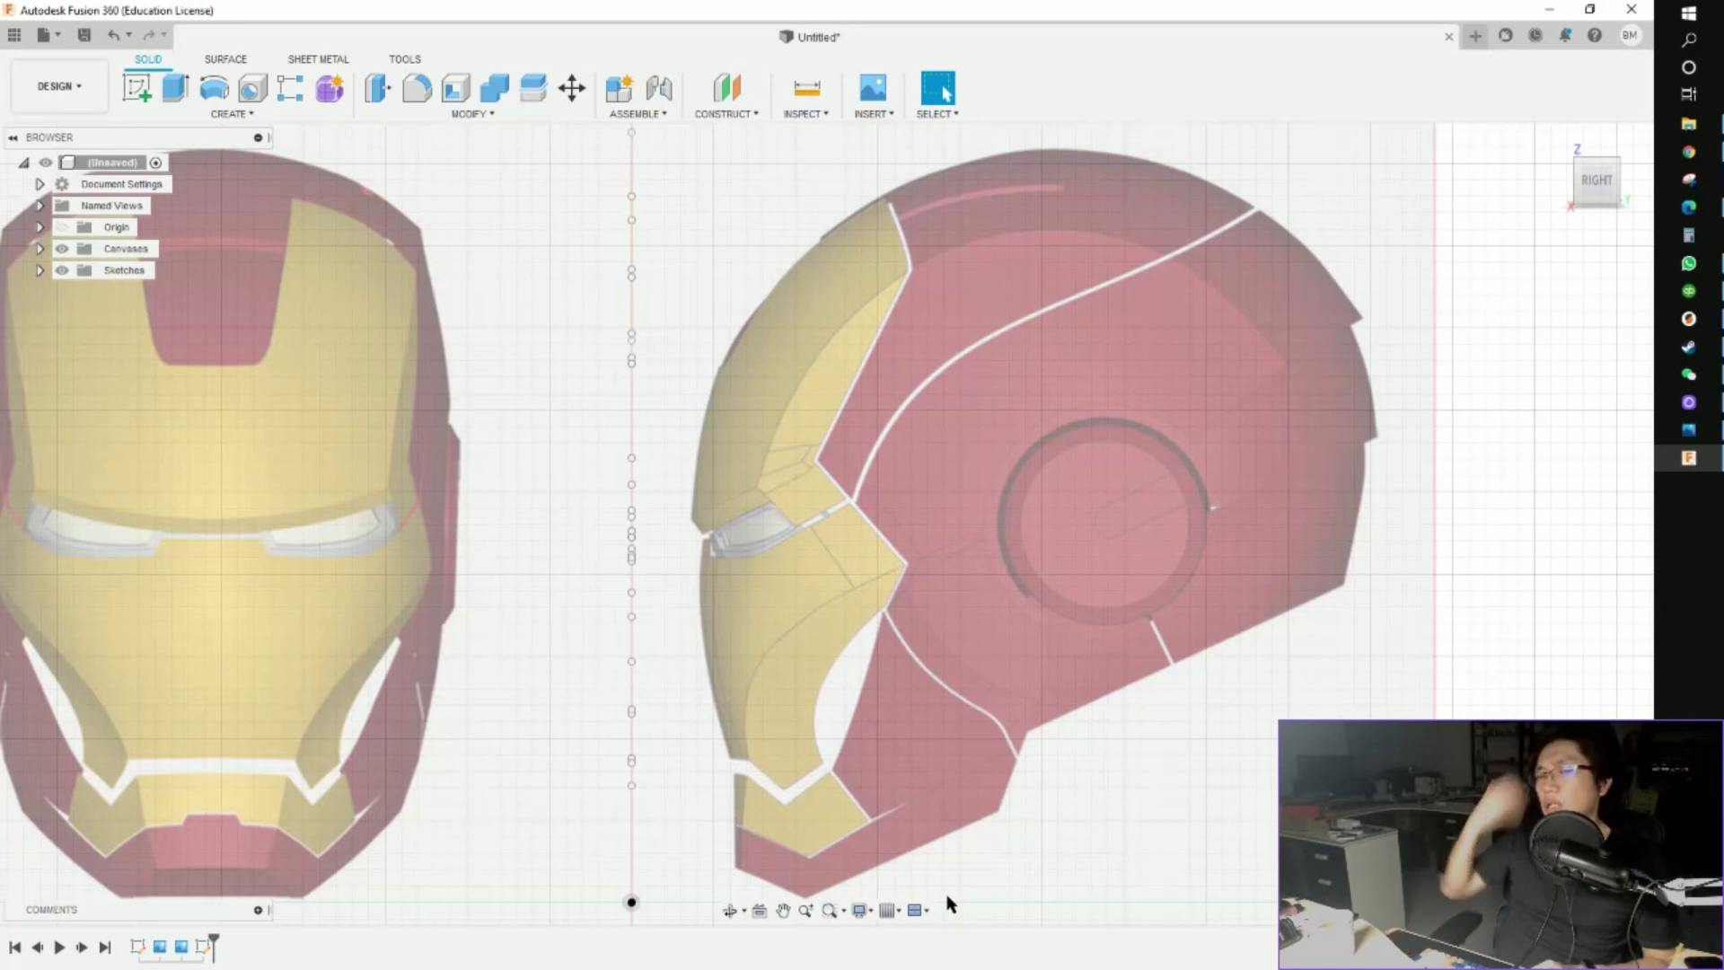
{"action": "middle_click_drag", "start_coordinate": [471, 71], "coordinate": [825, 395], "text": "shift"}
{"action": "middle_click_drag", "start_coordinate": [860, 310], "coordinate": [834, 331]}
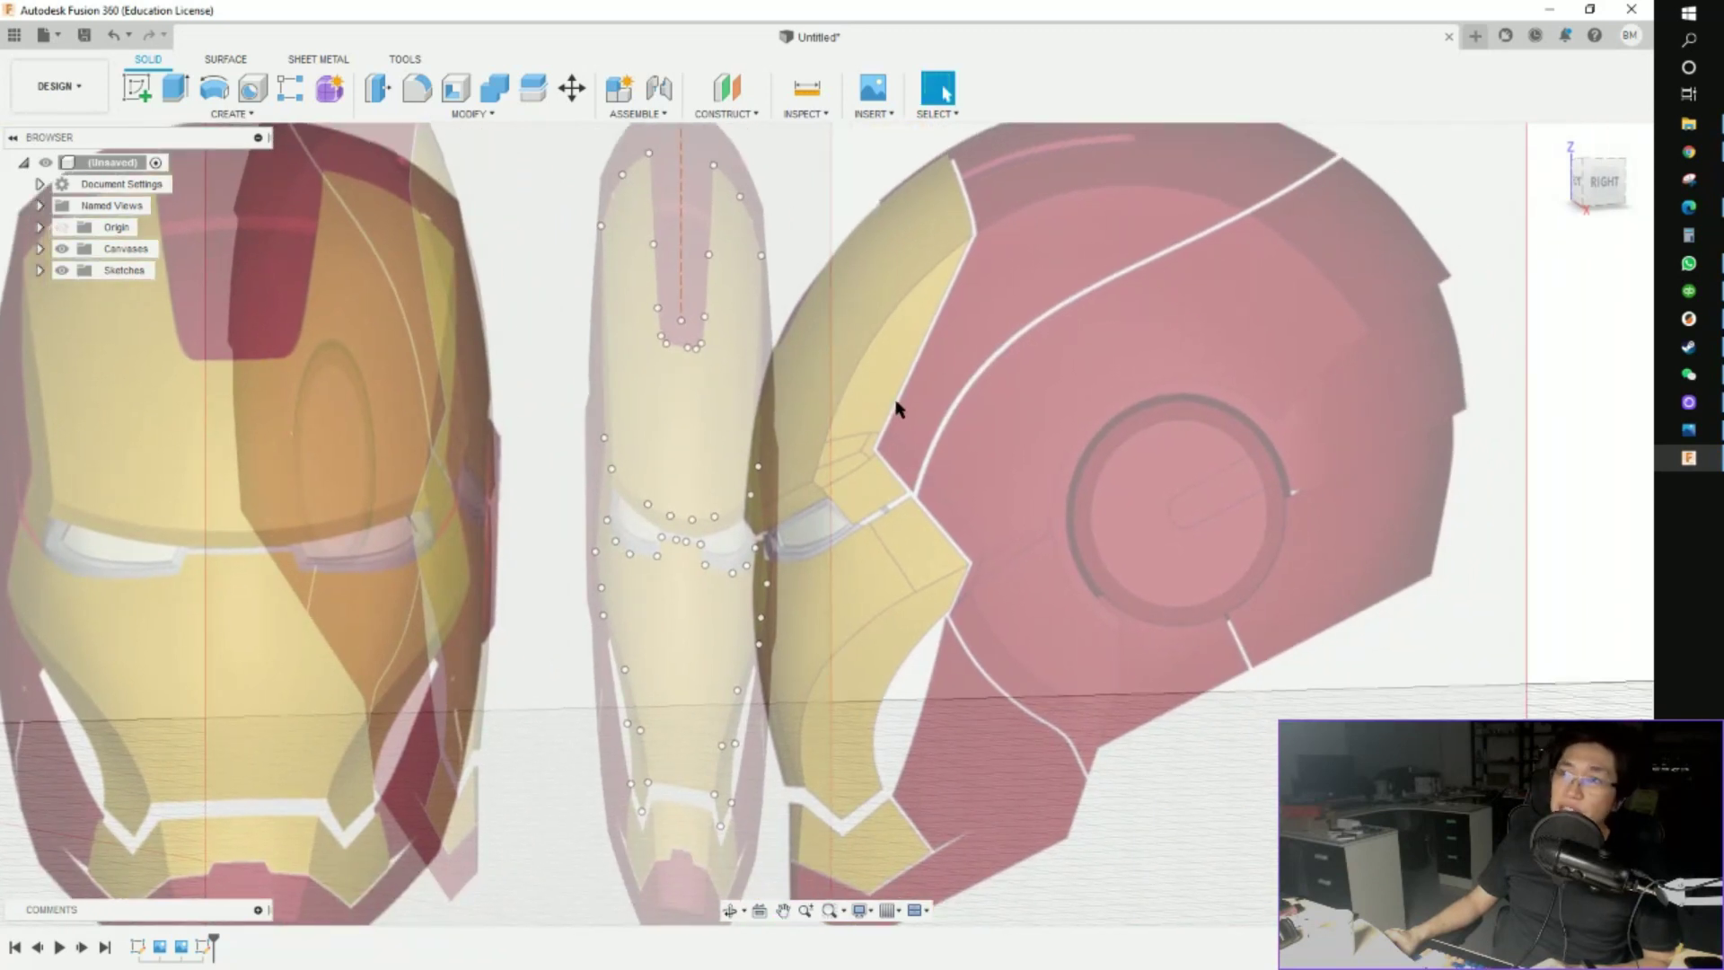
{"action": "middle_click_drag", "start_coordinate": [903, 408], "coordinate": [878, 424]}
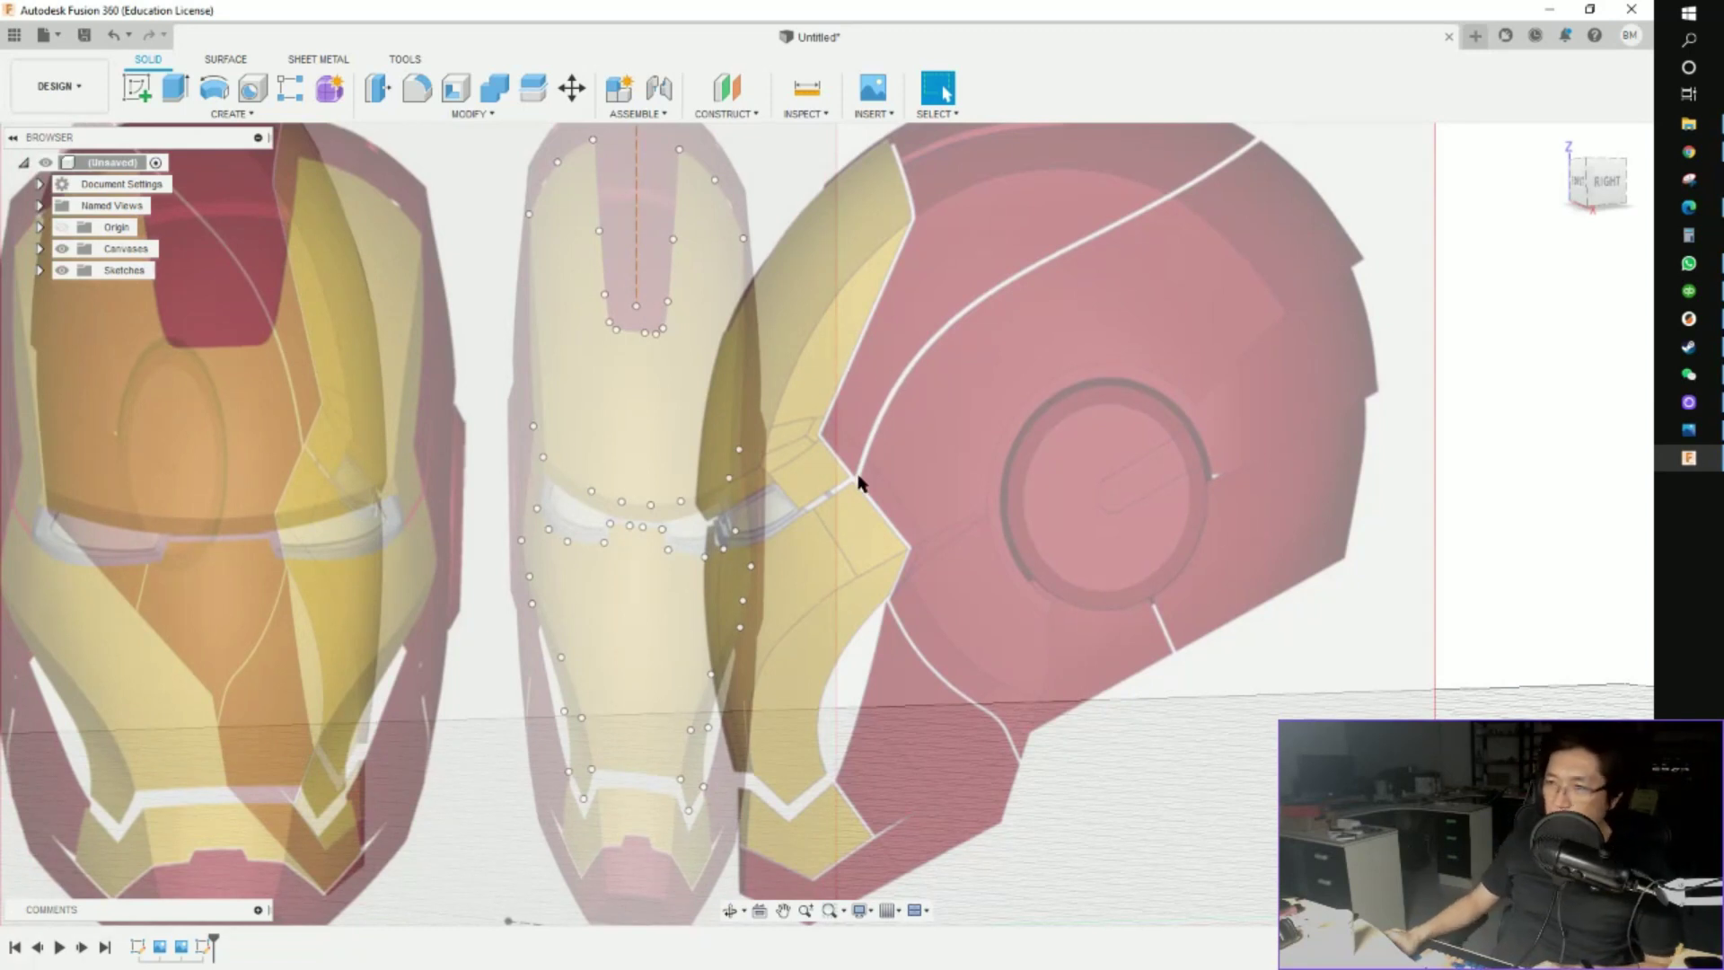
{"action": "middle_click_drag", "start_coordinate": [902, 413], "coordinate": [901, 405], "text": "shift"}
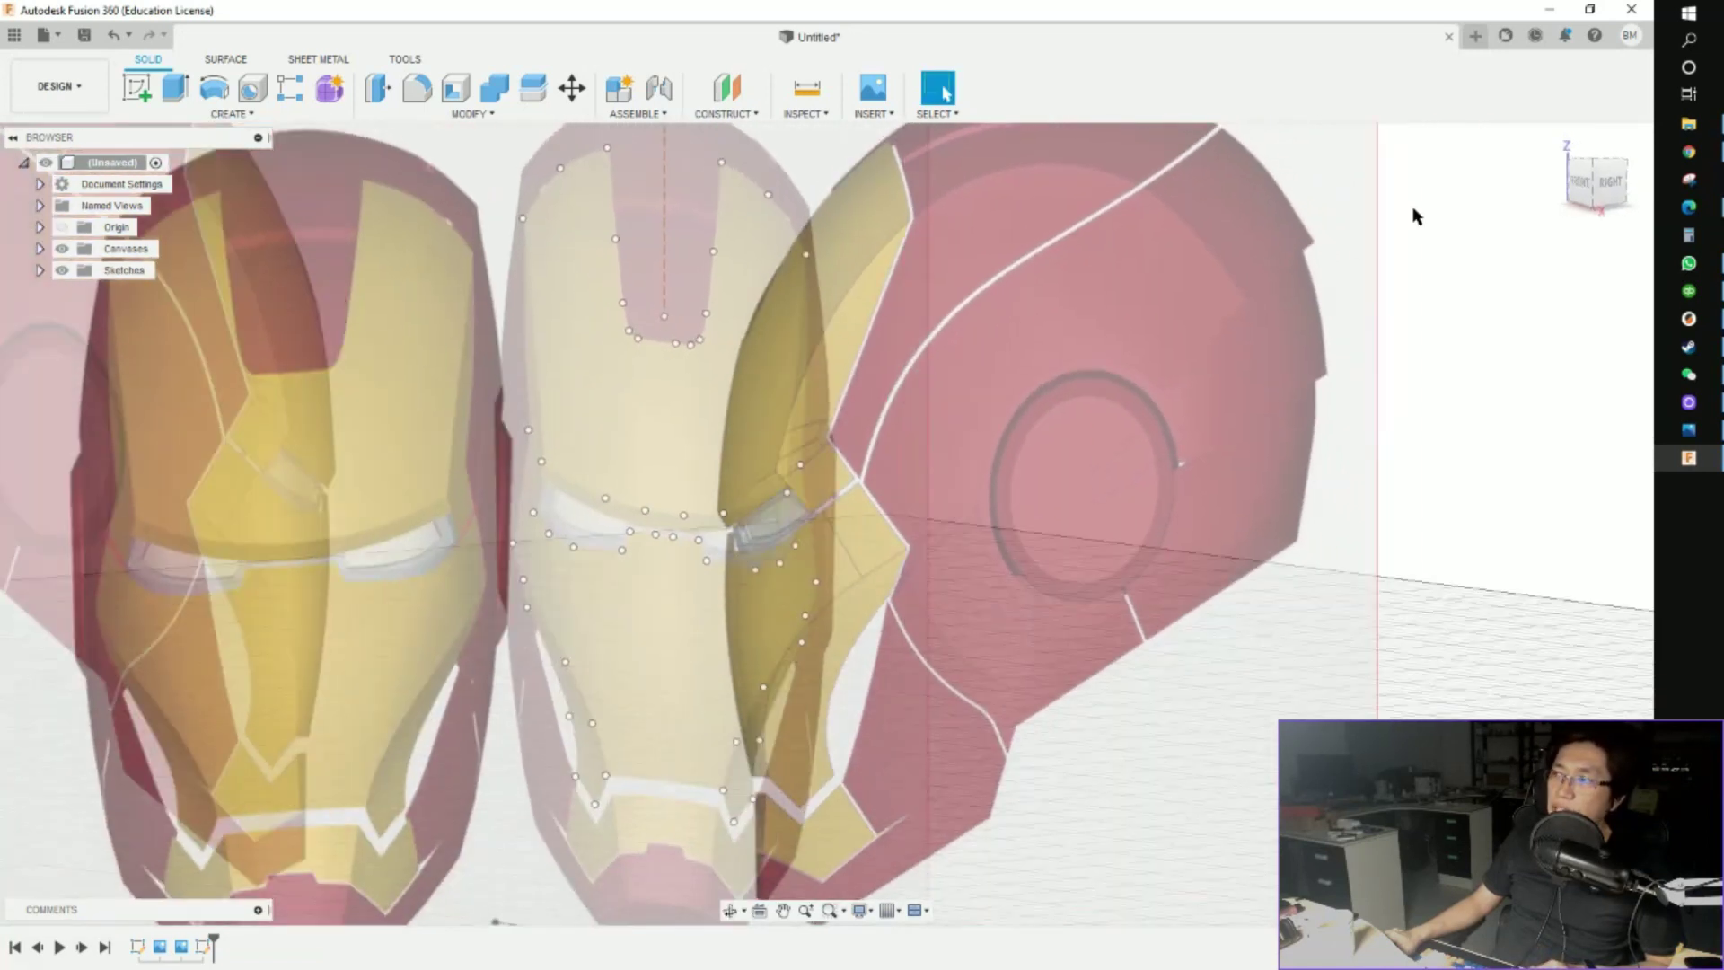
{"action": "scroll", "coordinate": [1033, 389], "scroll_direction": "down", "scroll_amount": 1}
{"action": "left_click", "coordinate": [1608, 184]}
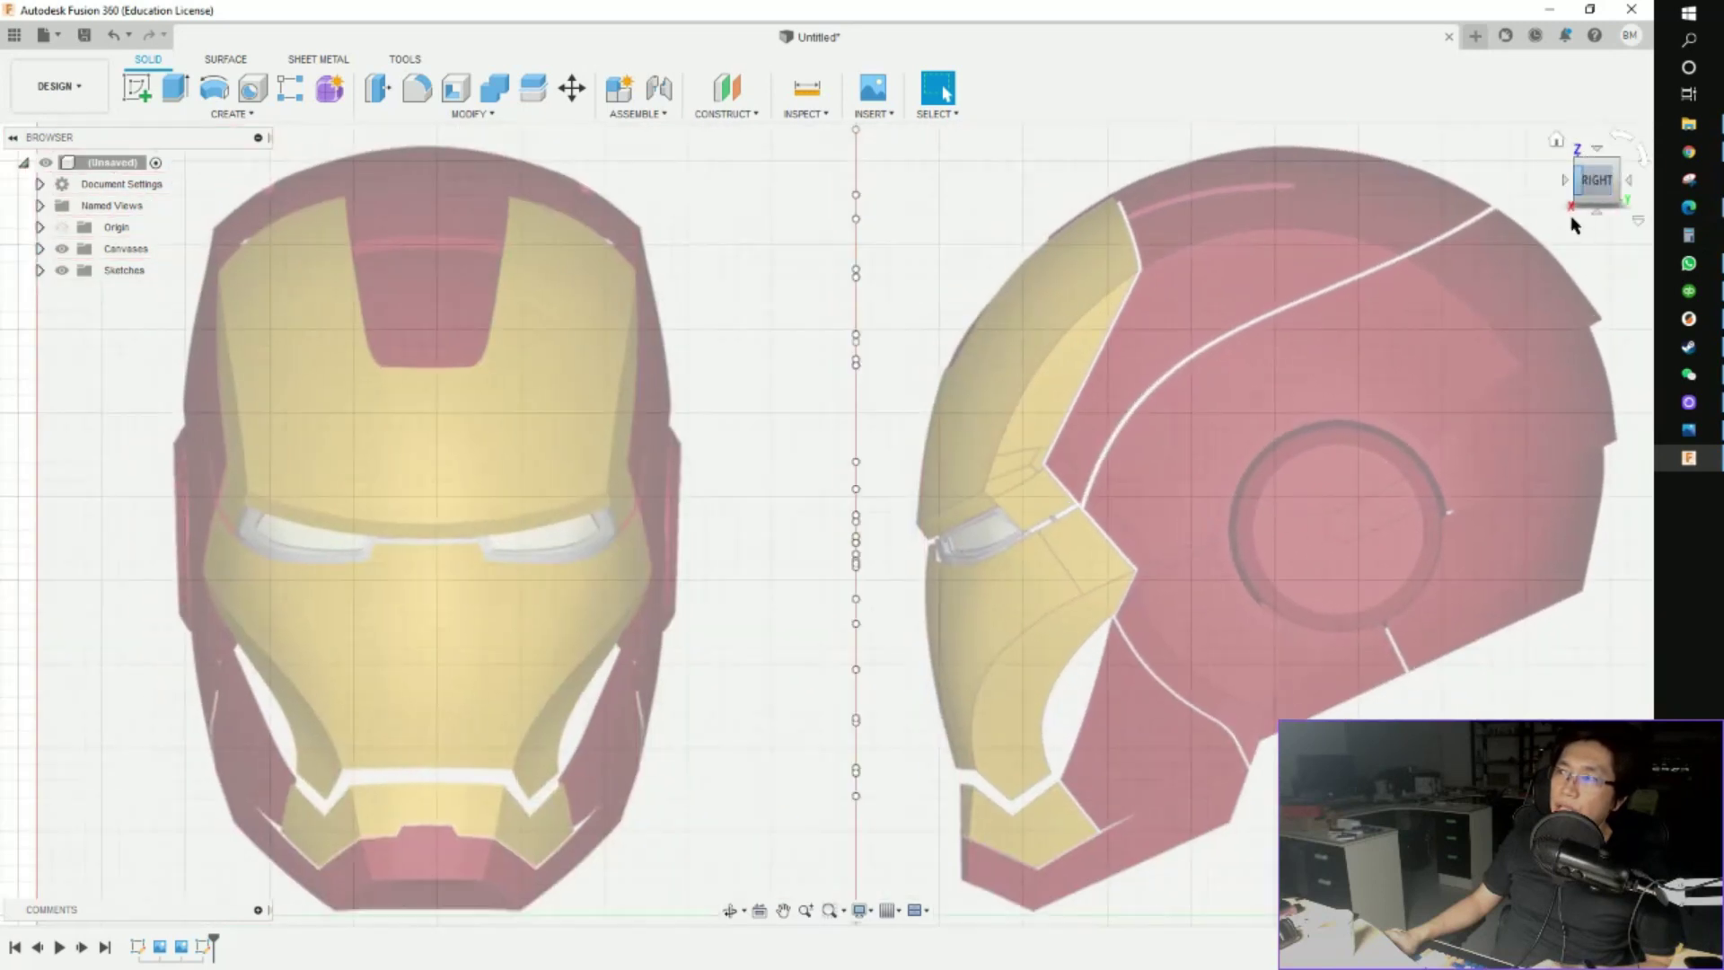
{"action": "mouse_move", "coordinate": [1589, 190]}
{"action": "left_mouse_down"}
{"action": "mouse_move", "coordinate": [1688, 199]}
{"action": "mouse_move", "coordinate": [1677, 260]}
{"action": "mouse_move", "coordinate": [1661, 187]}
{"action": "mouse_move", "coordinate": [1582, 139]}
{"action": "left_mouse_up"}
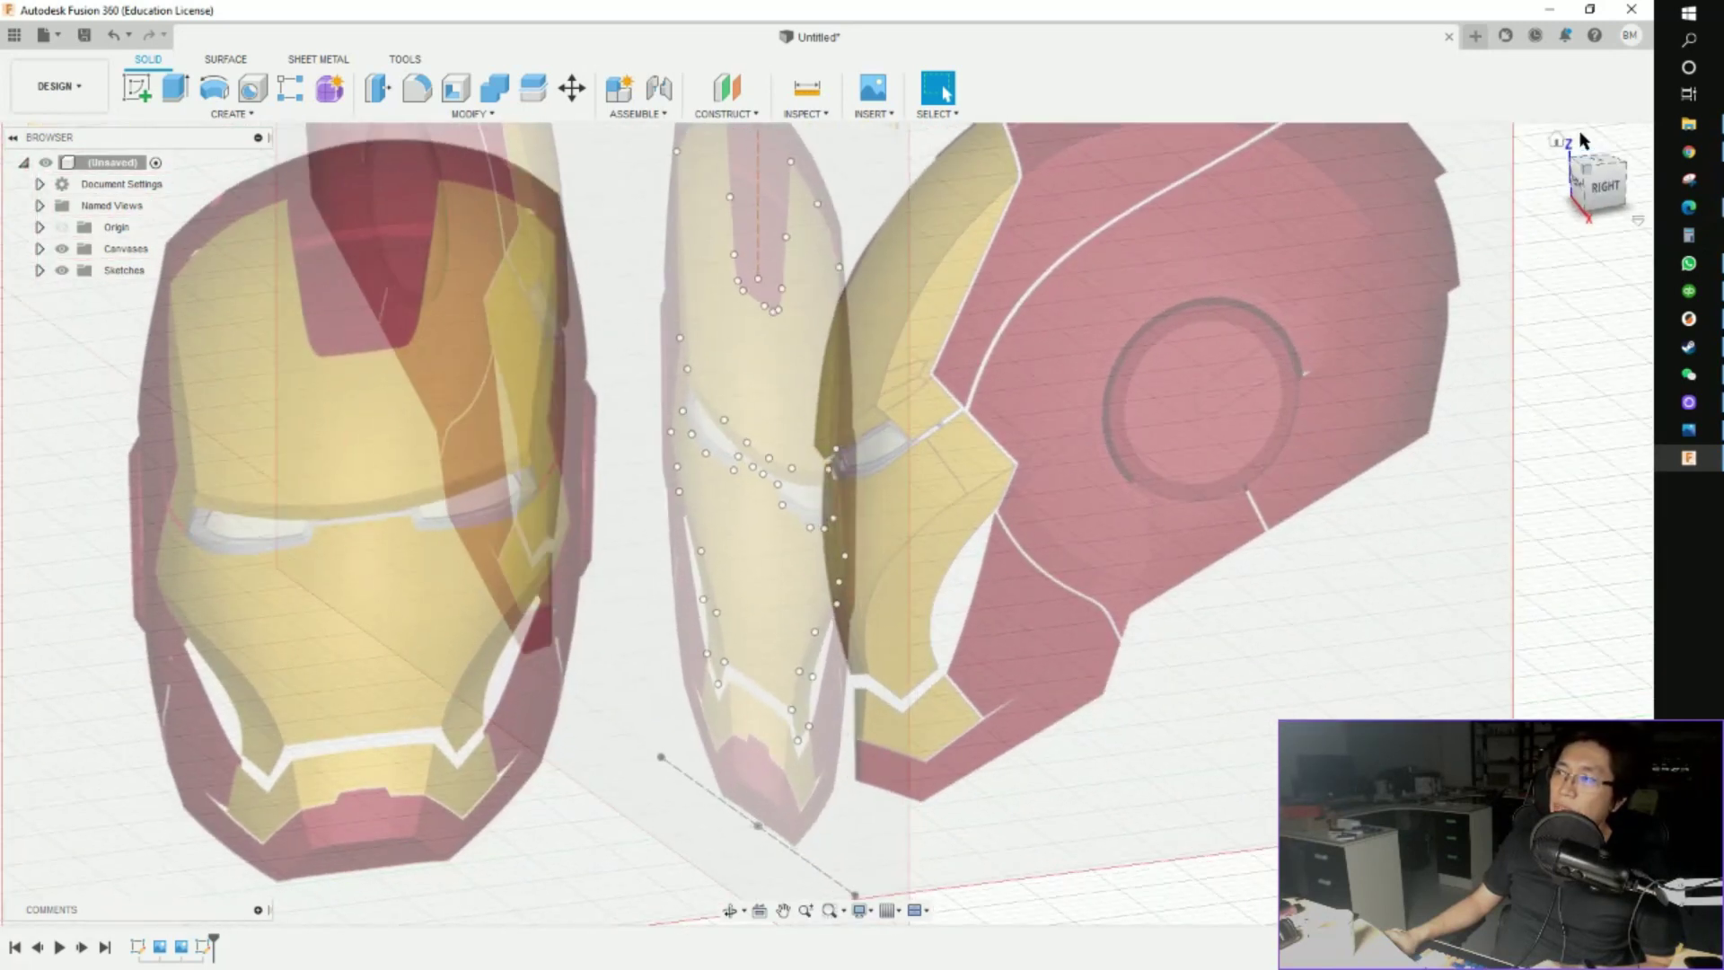
{"action": "left_click", "coordinate": [1603, 191]}
{"action": "middle_click_drag", "start_coordinate": [1203, 334], "coordinate": [1143, 458], "text": "shift"}
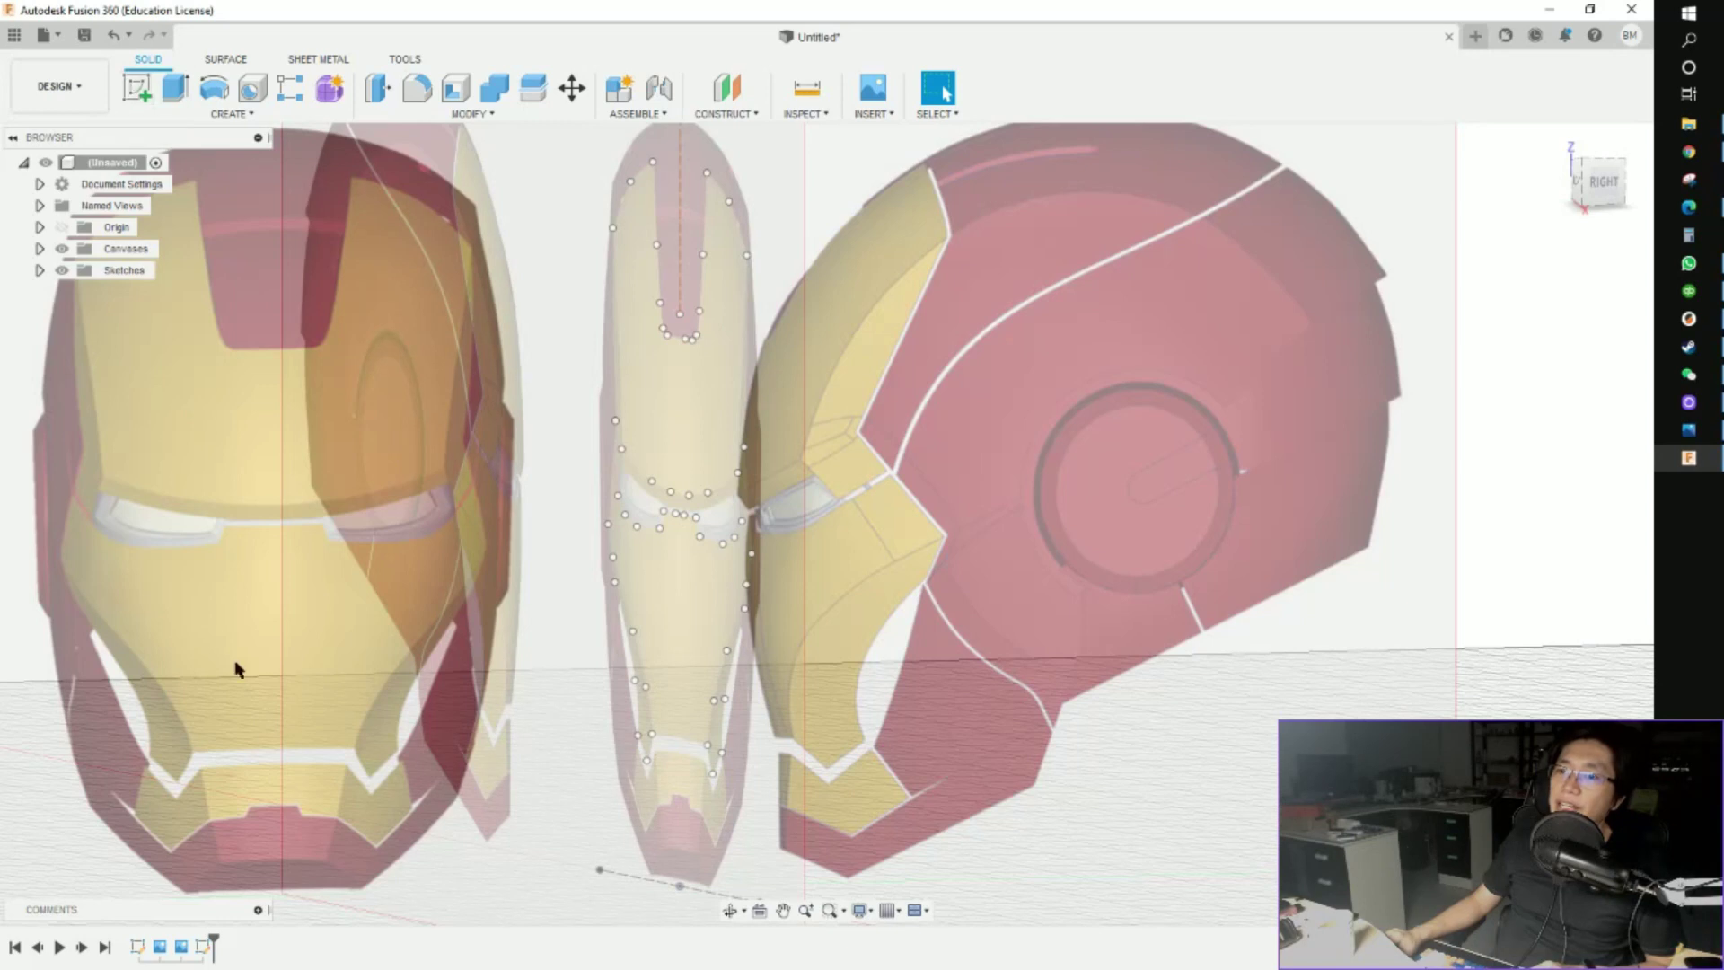
Reopen the outline points sketch for editing and select the point at the red notch's upper corner beside the side-view helmet
{"action": "double_click", "coordinate": [201, 955]}
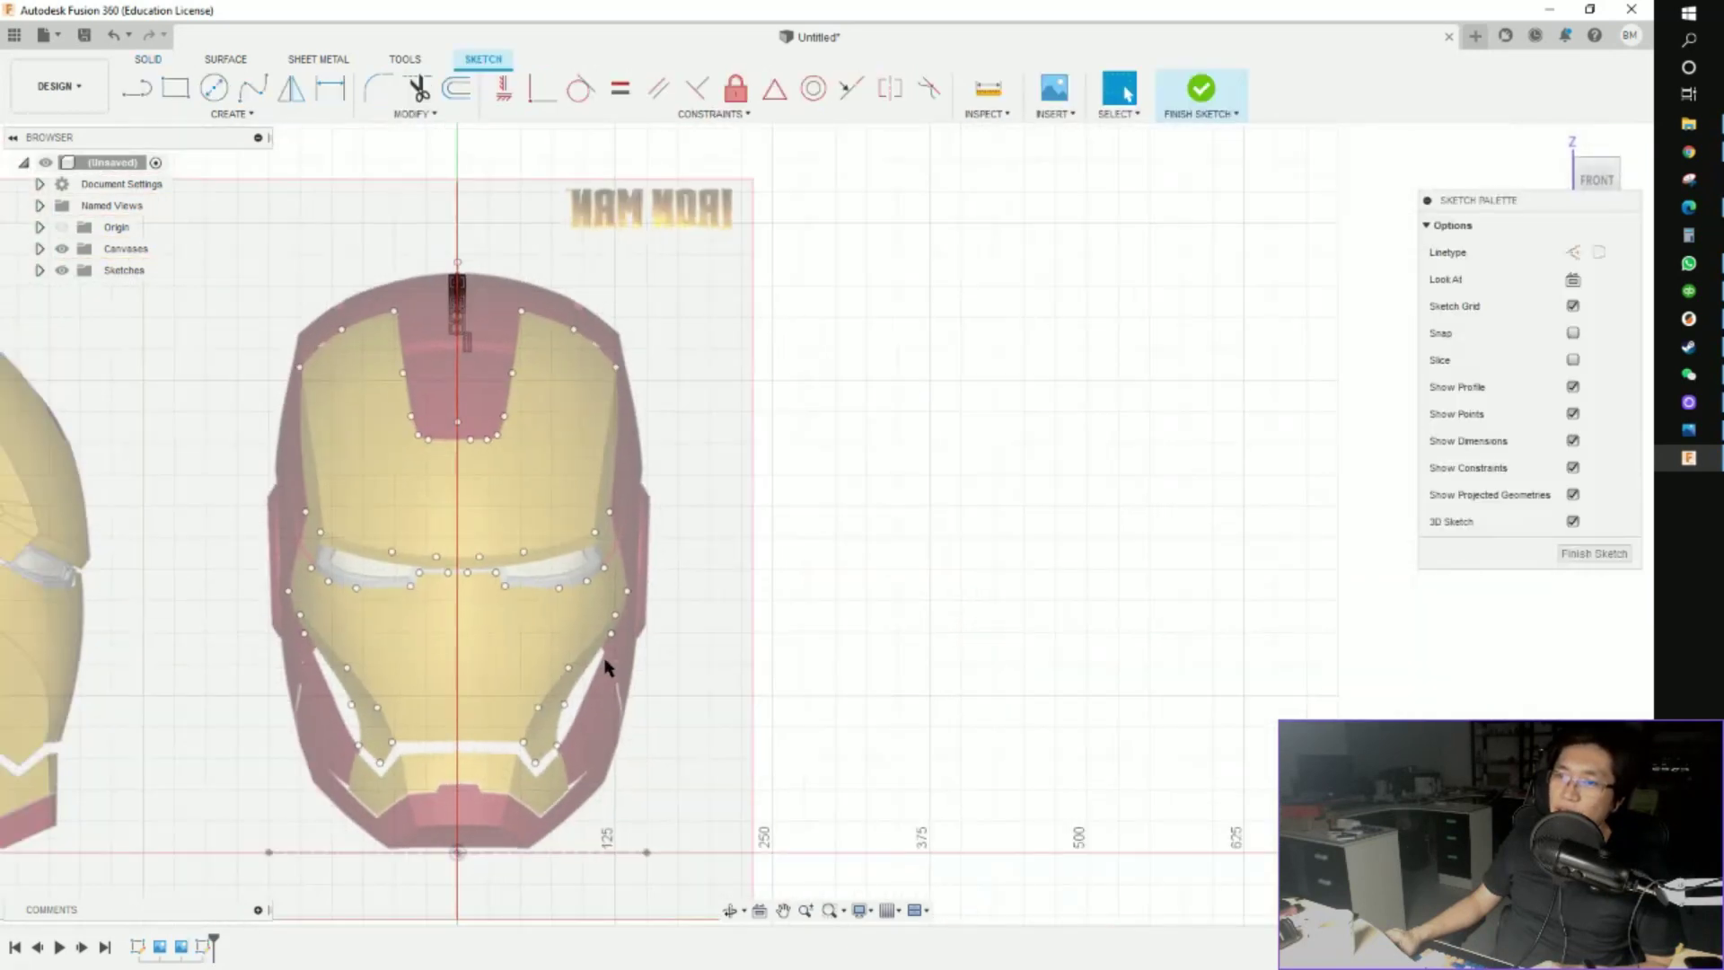
{"action": "middle_click_drag", "start_coordinate": [1258, 530], "coordinate": [1078, 571], "text": "shift"}
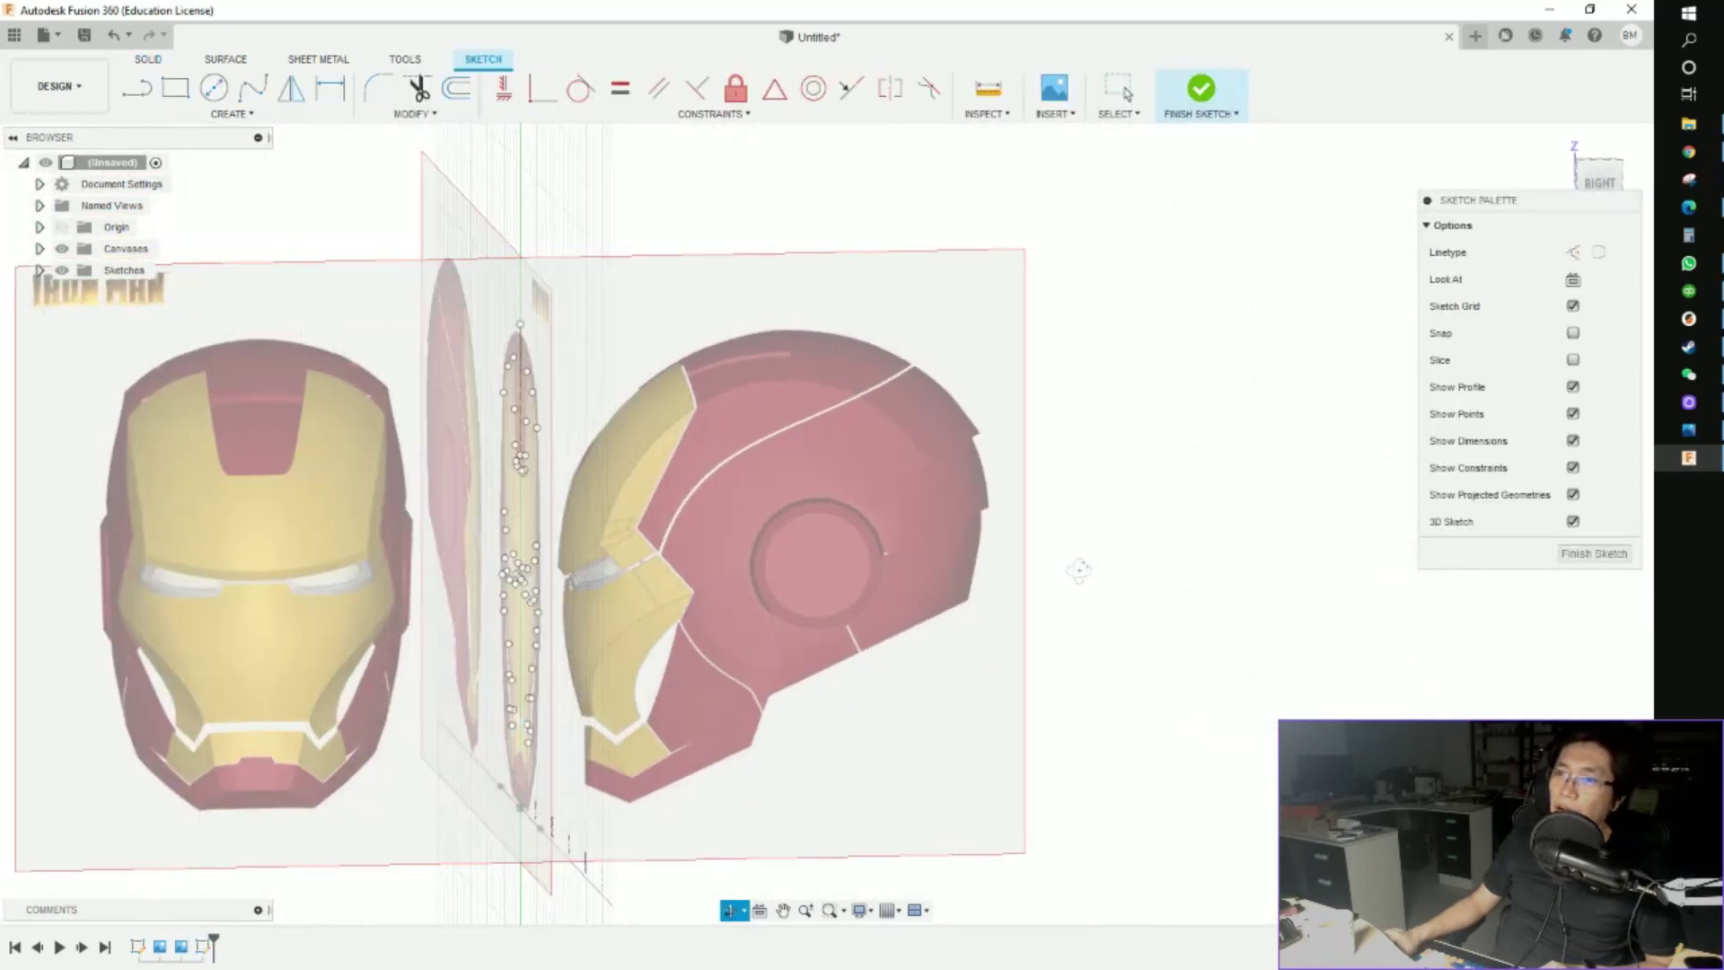
{"action": "scroll", "coordinate": [791, 494], "scroll_direction": "down", "scroll_amount": 1}
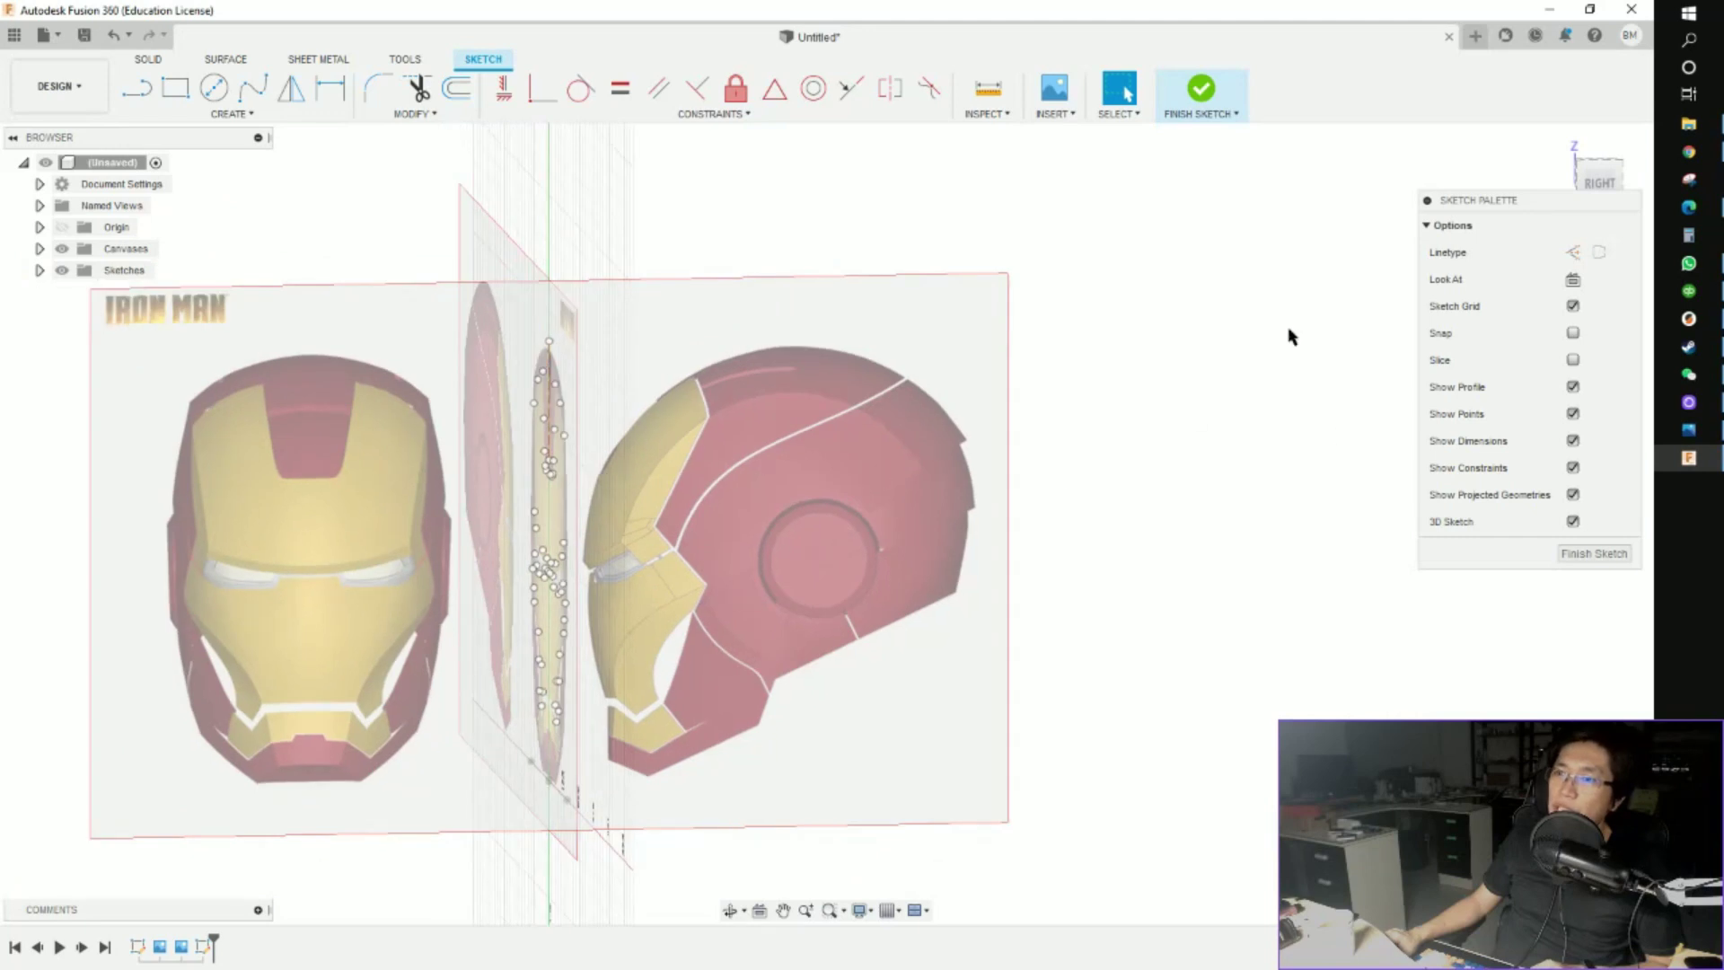
{"action": "left_click", "coordinate": [1599, 175]}
{"action": "scroll", "coordinate": [799, 454], "scroll_direction": "up", "scroll_amount": 2}
{"action": "middle_click_drag", "start_coordinate": [799, 453], "coordinate": [574, 327], "text": "shift"}
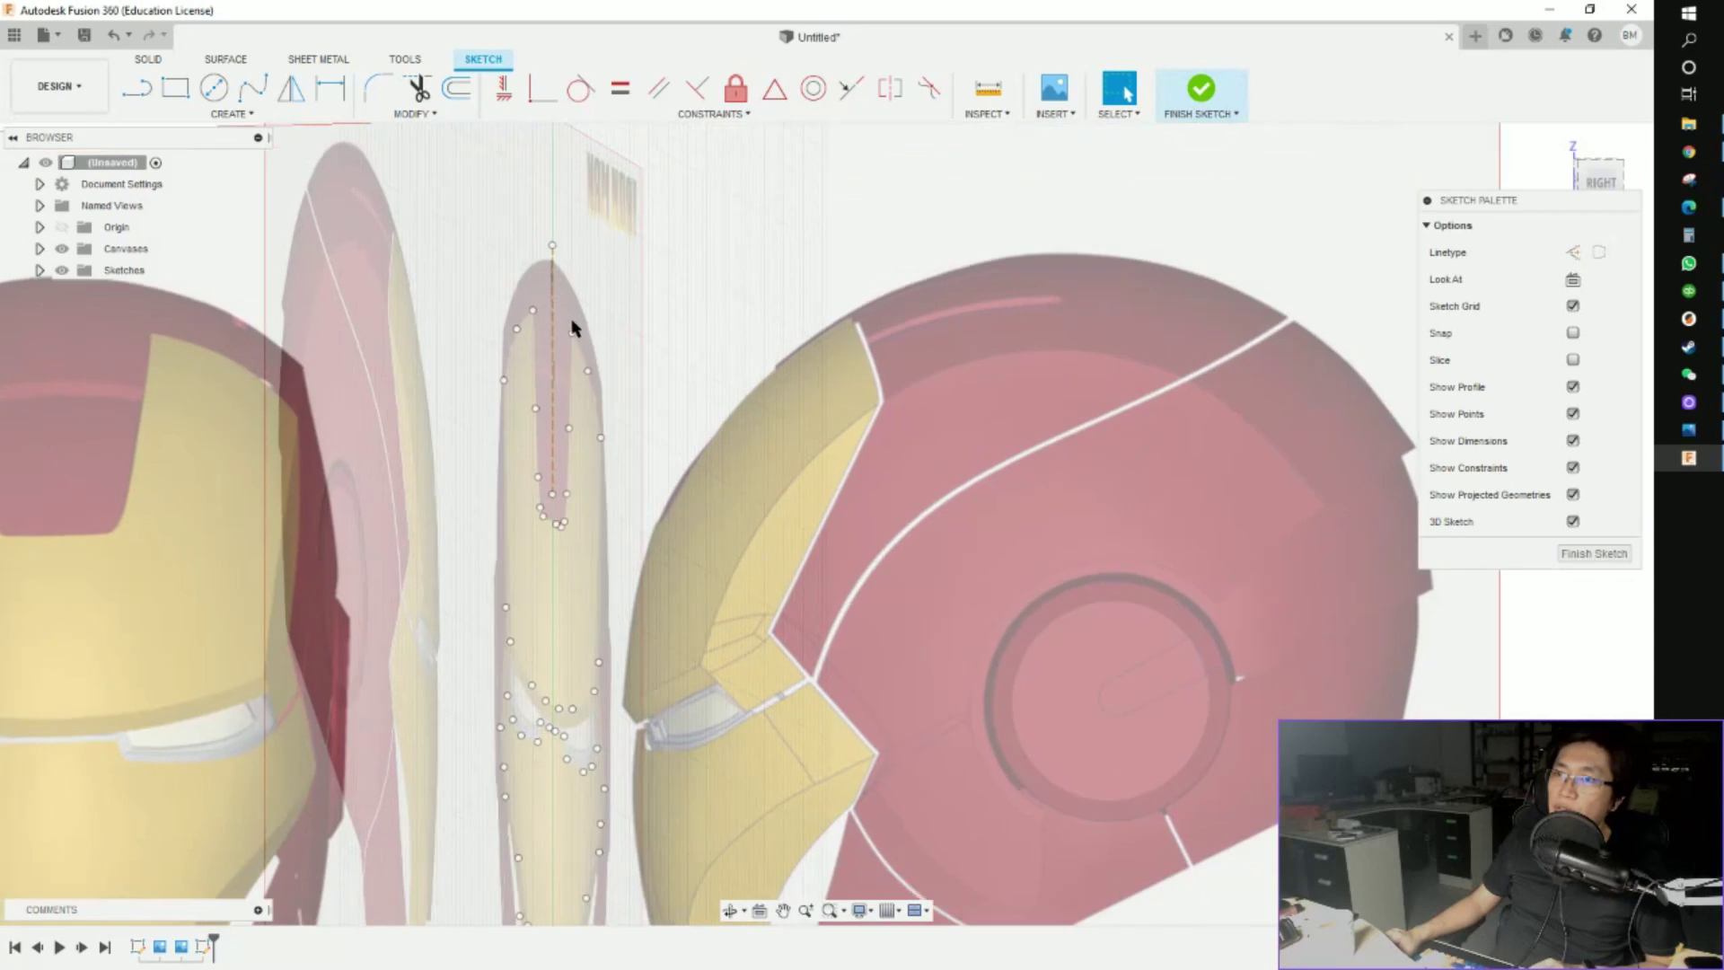
{"action": "left_click", "coordinate": [572, 334]}
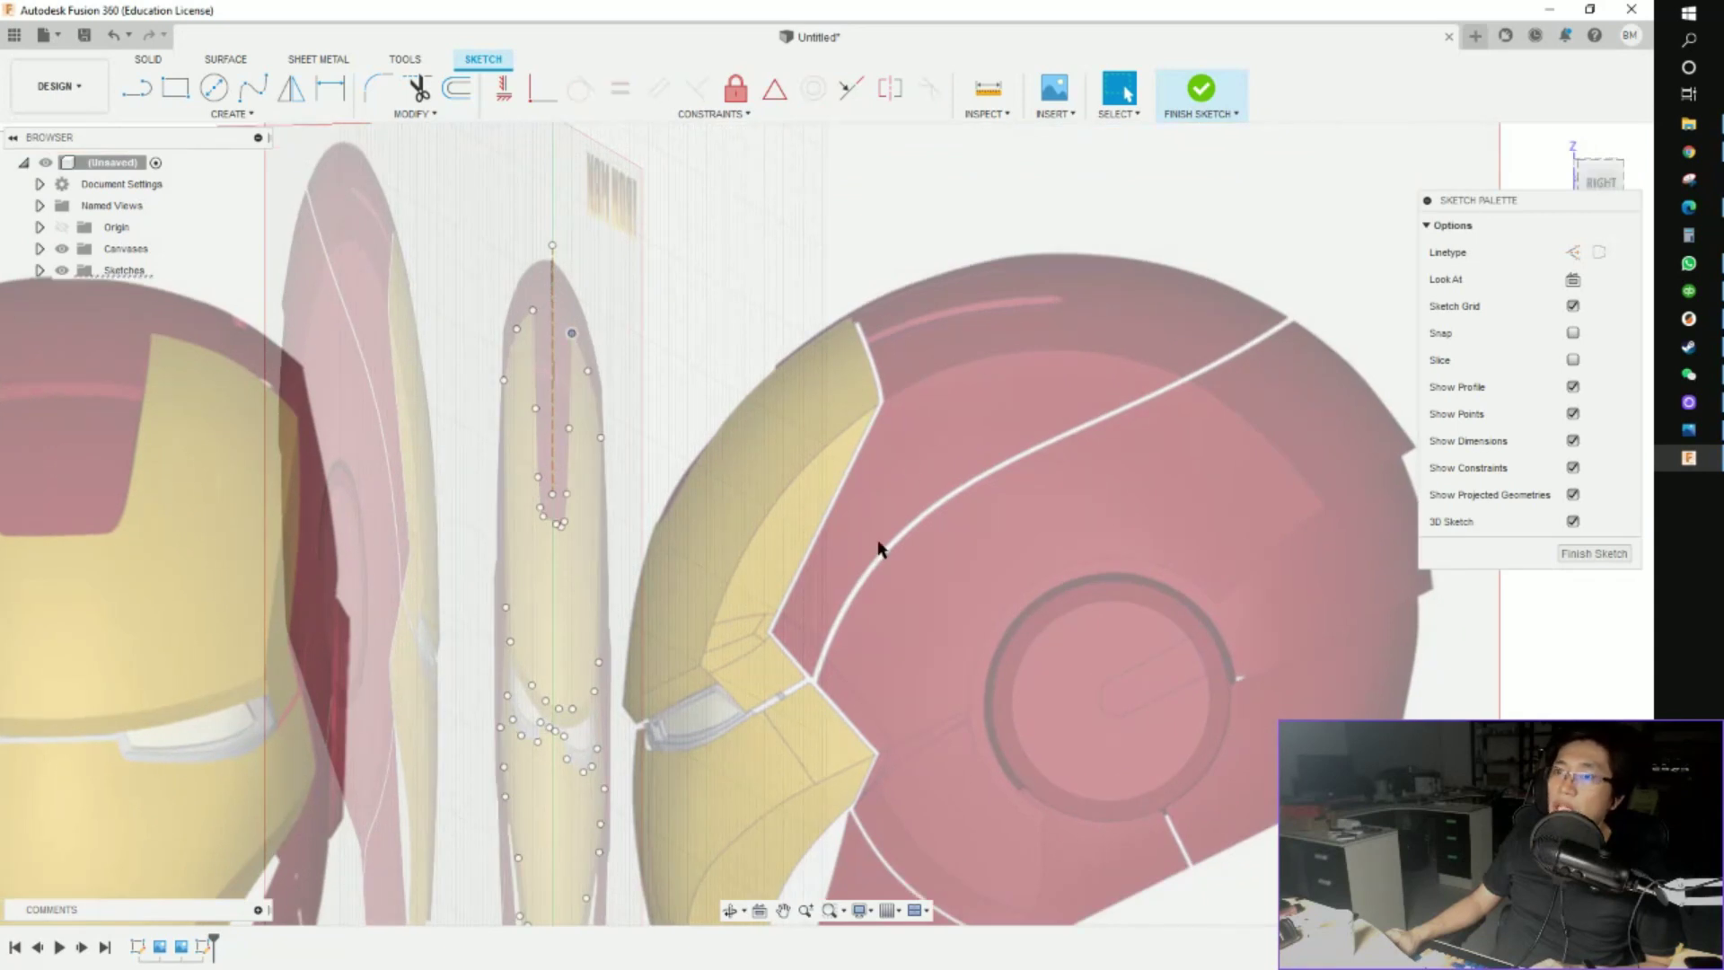
Switch to multiple viewports and enlarge the front and right views to fill the canvas height
{"action": "left_click", "coordinate": [928, 910]}
{"action": "left_click", "coordinate": [934, 934]}
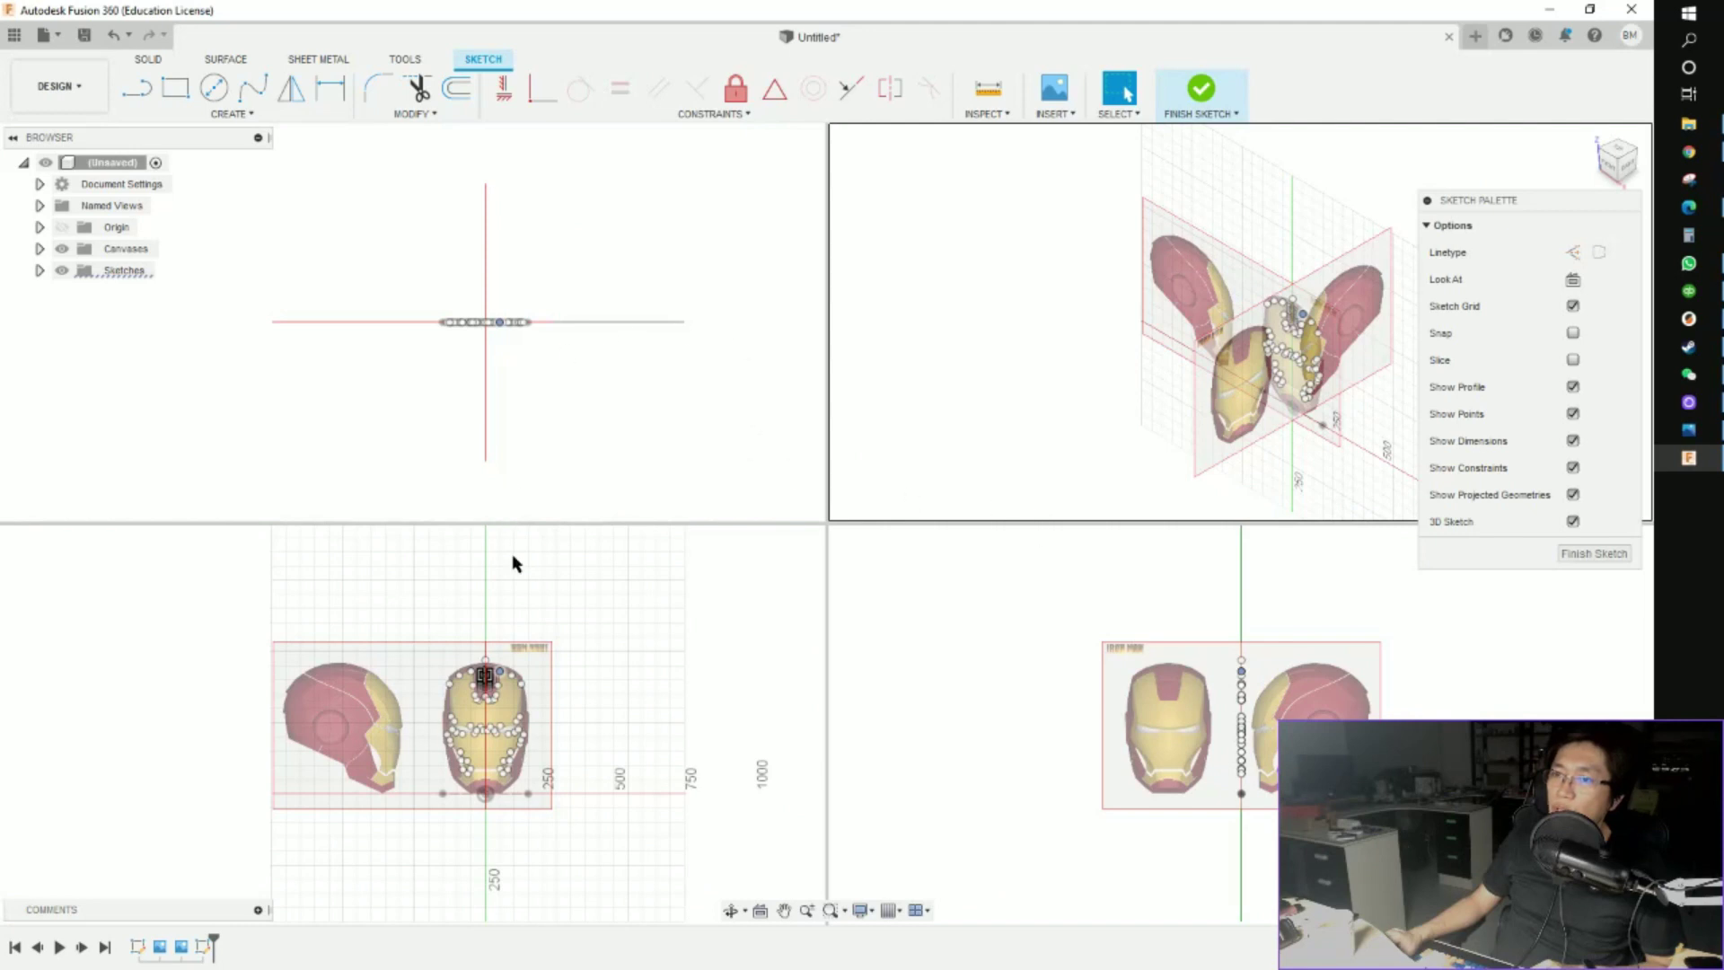
{"action": "scroll", "coordinate": [656, 658], "scroll_direction": "up", "scroll_amount": 1}
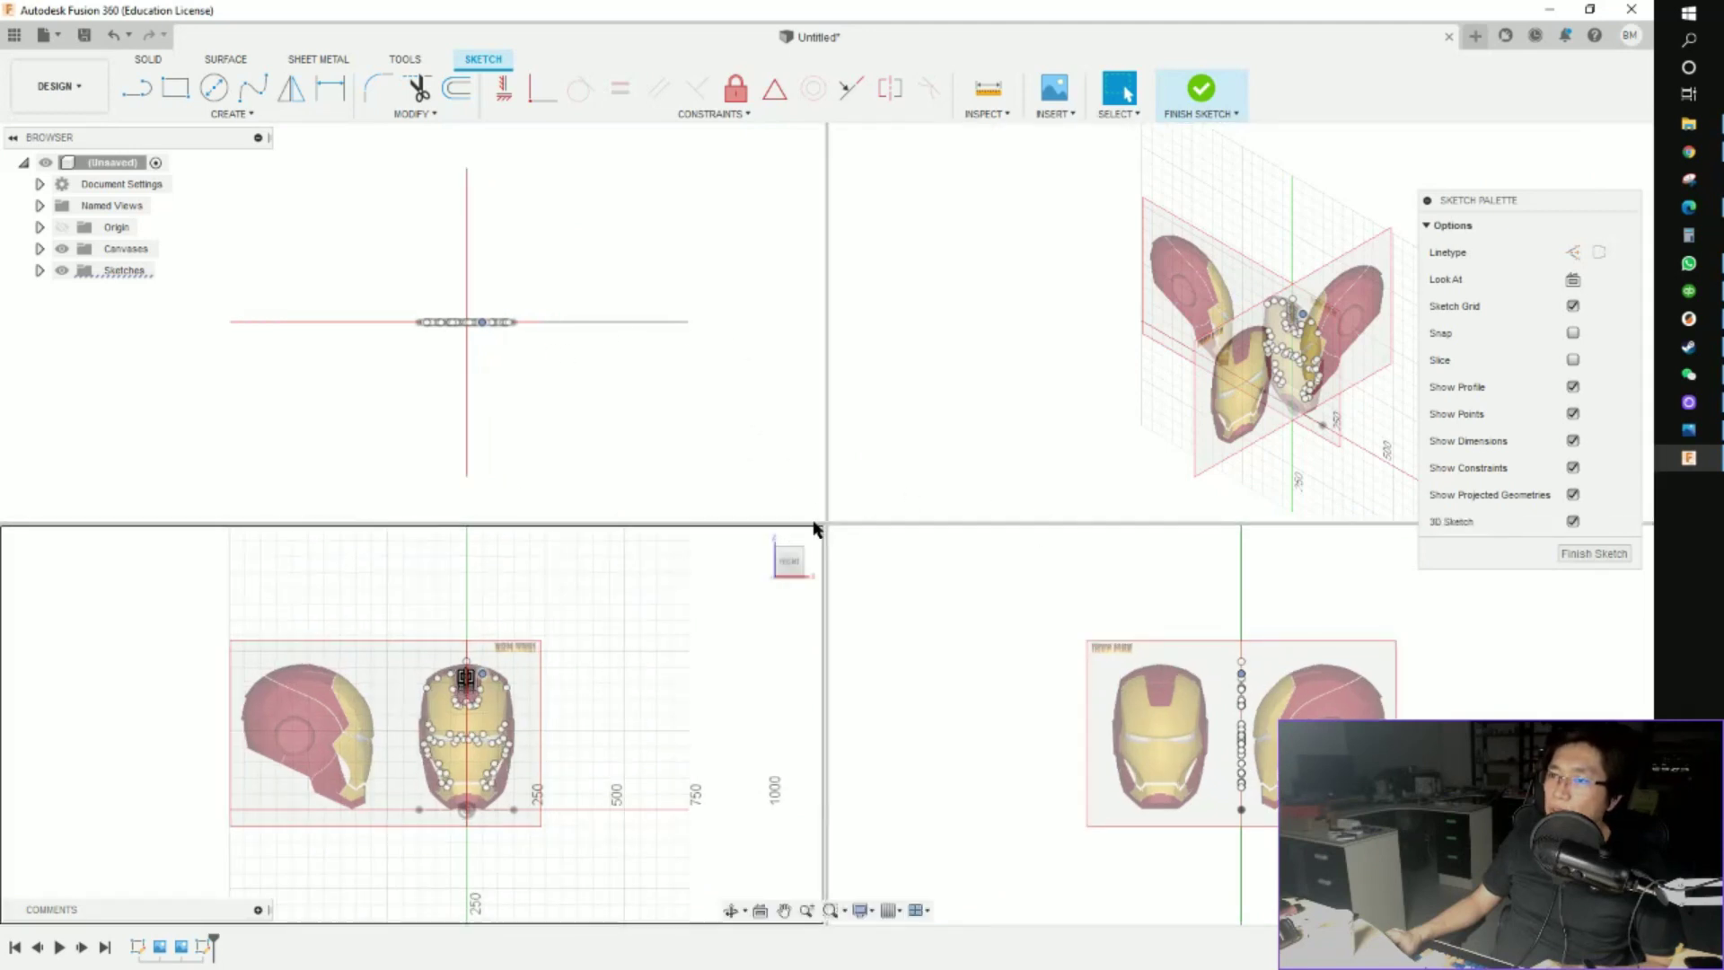
{"action": "left_click_drag", "start_coordinate": [821, 521], "coordinate": [815, 94]}
{"action": "scroll", "coordinate": [855, 456], "scroll_direction": "up", "scroll_amount": 1}
{"action": "scroll", "coordinate": [599, 572], "scroll_direction": "down", "scroll_amount": 2}
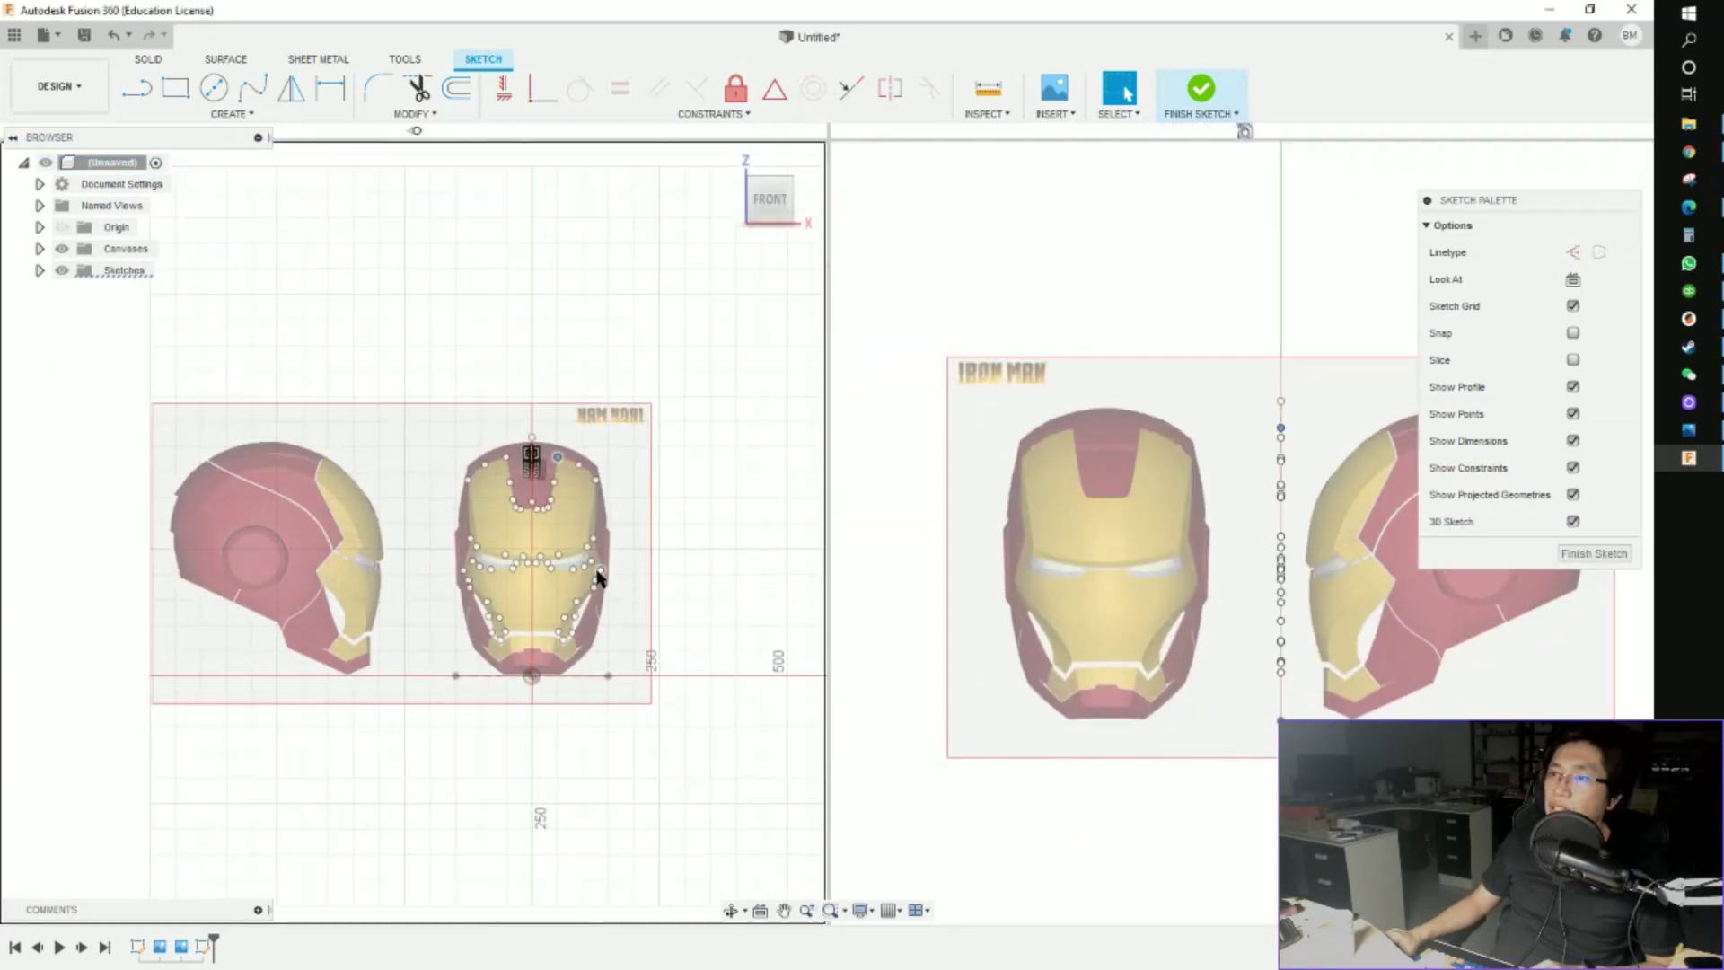
Collapse the sketch palette and widen the right viewport, fitting the helmet's front and side views next to each other
{"action": "scroll", "coordinate": [605, 567], "scroll_direction": "up", "scroll_amount": 6}
{"action": "scroll", "coordinate": [619, 546], "scroll_direction": "up", "scroll_amount": 3}
{"action": "mouse_move", "coordinate": [1512, 204]}
{"action": "left_mouse_down"}
{"action": "mouse_move", "coordinate": [1473, 208]}
{"action": "mouse_move", "coordinate": [1547, 140]}
{"action": "left_mouse_up"}
{"action": "left_click", "coordinate": [1389, 205]}
{"action": "scroll", "coordinate": [1365, 539], "scroll_direction": "down", "scroll_amount": 1}
{"action": "scroll", "coordinate": [1364, 544], "scroll_direction": "up", "scroll_amount": 5}
{"action": "mouse_move", "coordinate": [1447, 657]}
{"action": "middle_mouse_down"}
{"action": "mouse_move", "coordinate": [1198, 622]}
{"action": "mouse_move", "coordinate": [1247, 639]}
{"action": "middle_mouse_up"}
{"action": "left_click_drag", "start_coordinate": [827, 519], "coordinate": [631, 500]}
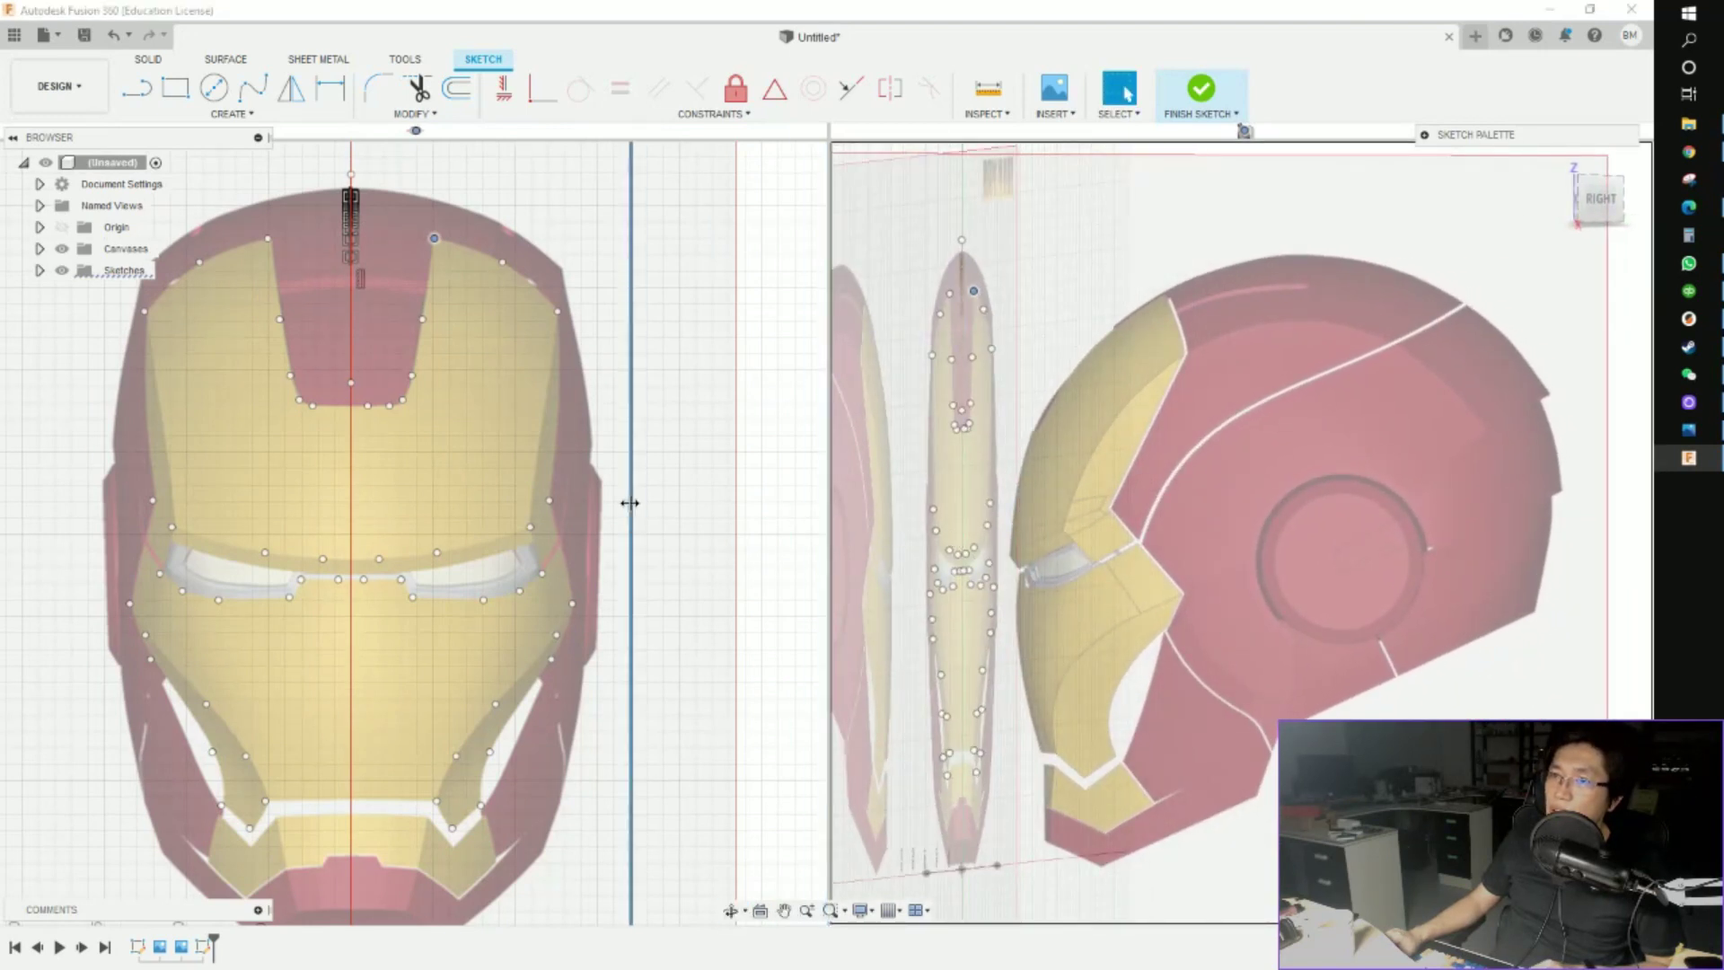
{"action": "scroll", "coordinate": [315, 527], "scroll_direction": "up", "scroll_amount": 3}
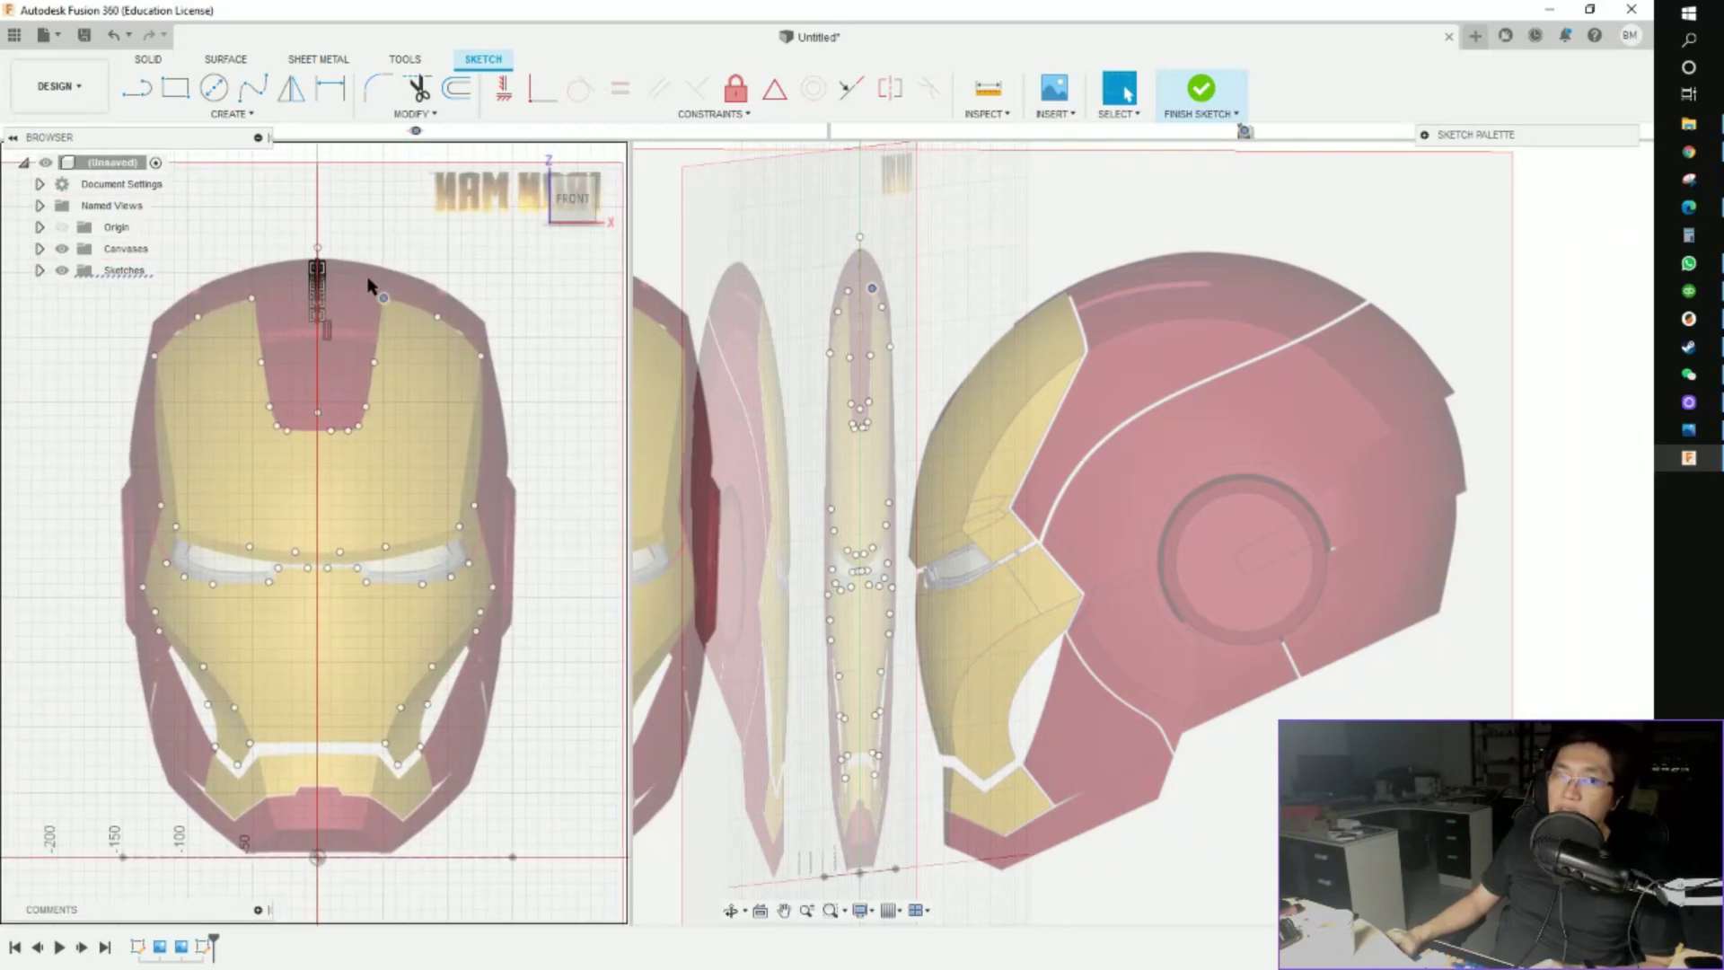
Move both upper corner points of the red notch 155 mm in Z onto the faceplate's top edge in the side view
{"action": "left_click", "coordinate": [384, 299]}
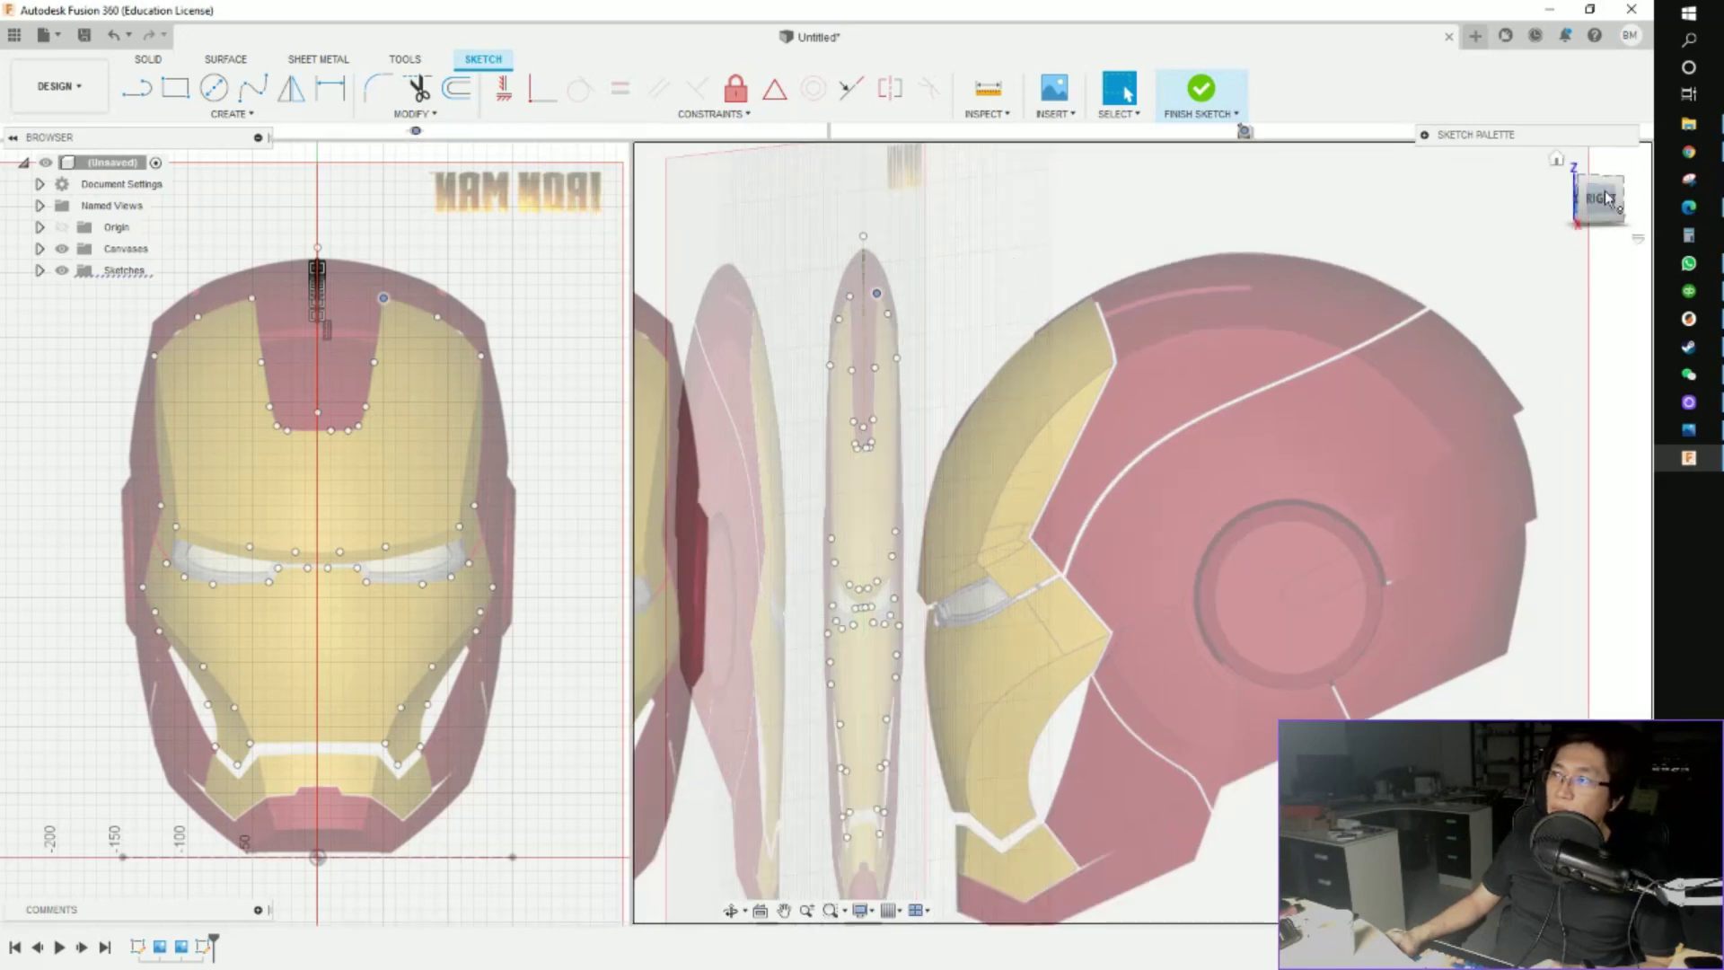
{"action": "scroll", "coordinate": [817, 269], "scroll_direction": "up", "scroll_amount": 5}
{"action": "left_click_drag", "start_coordinate": [780, 306], "coordinate": [844, 359]}
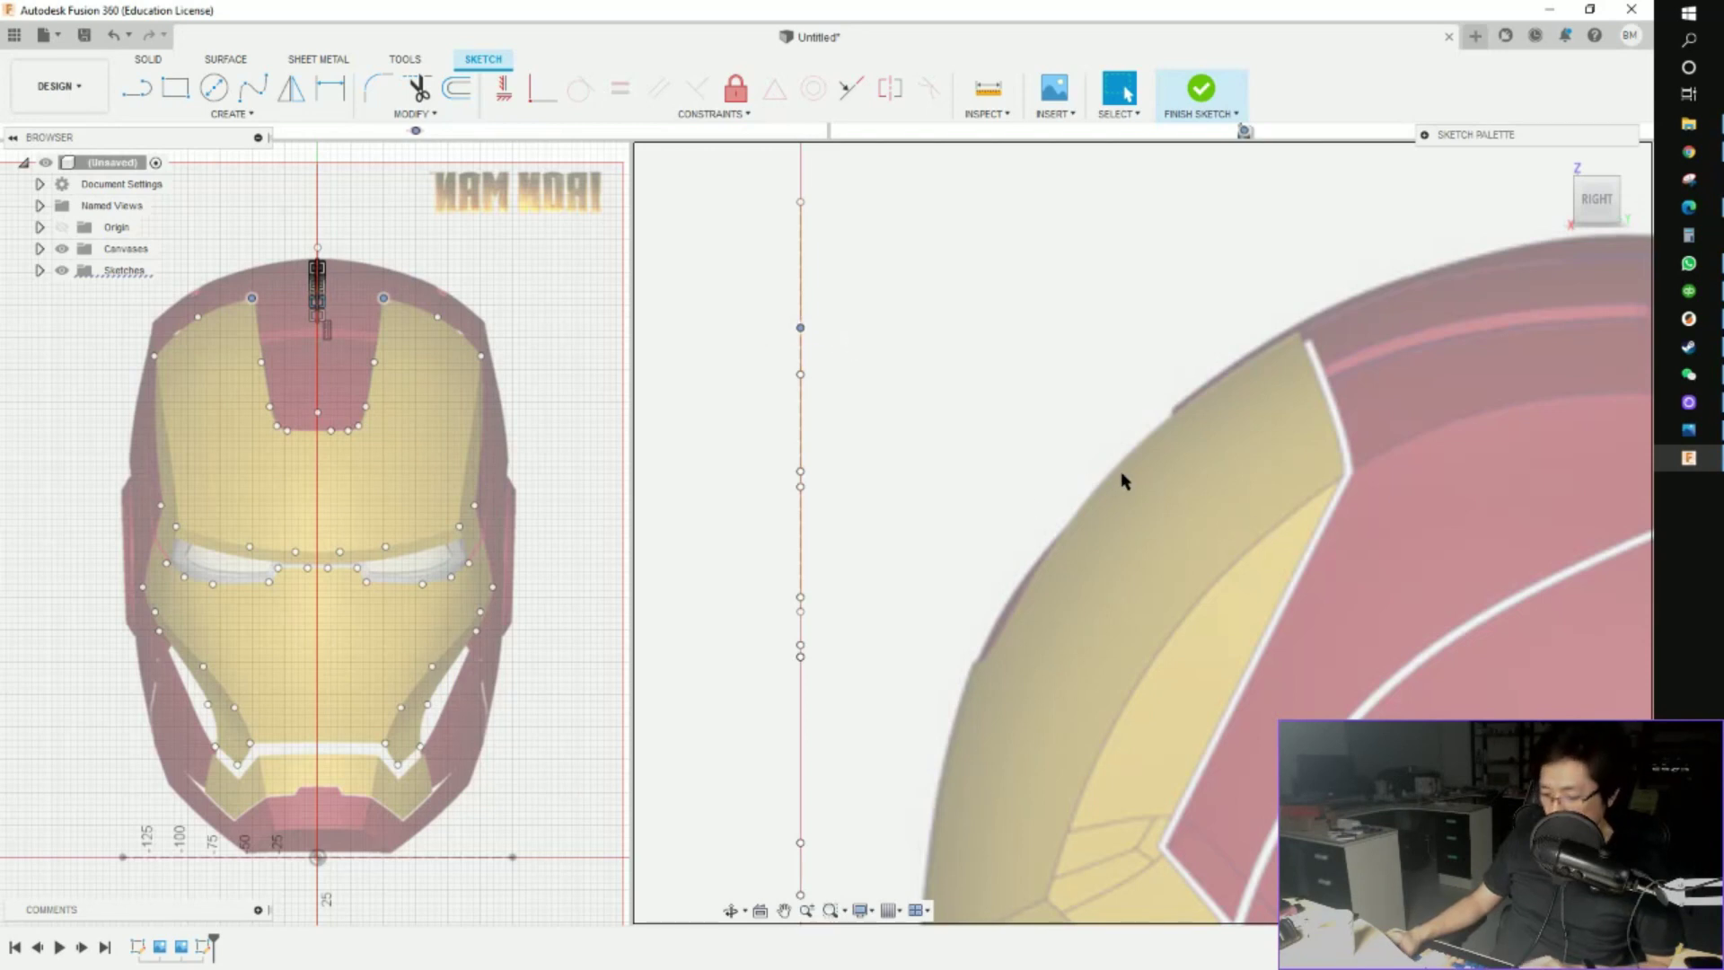
{"action": "key", "text": "m"}
{"action": "middle_click_drag", "start_coordinate": [1032, 469], "coordinate": [772, 426]}
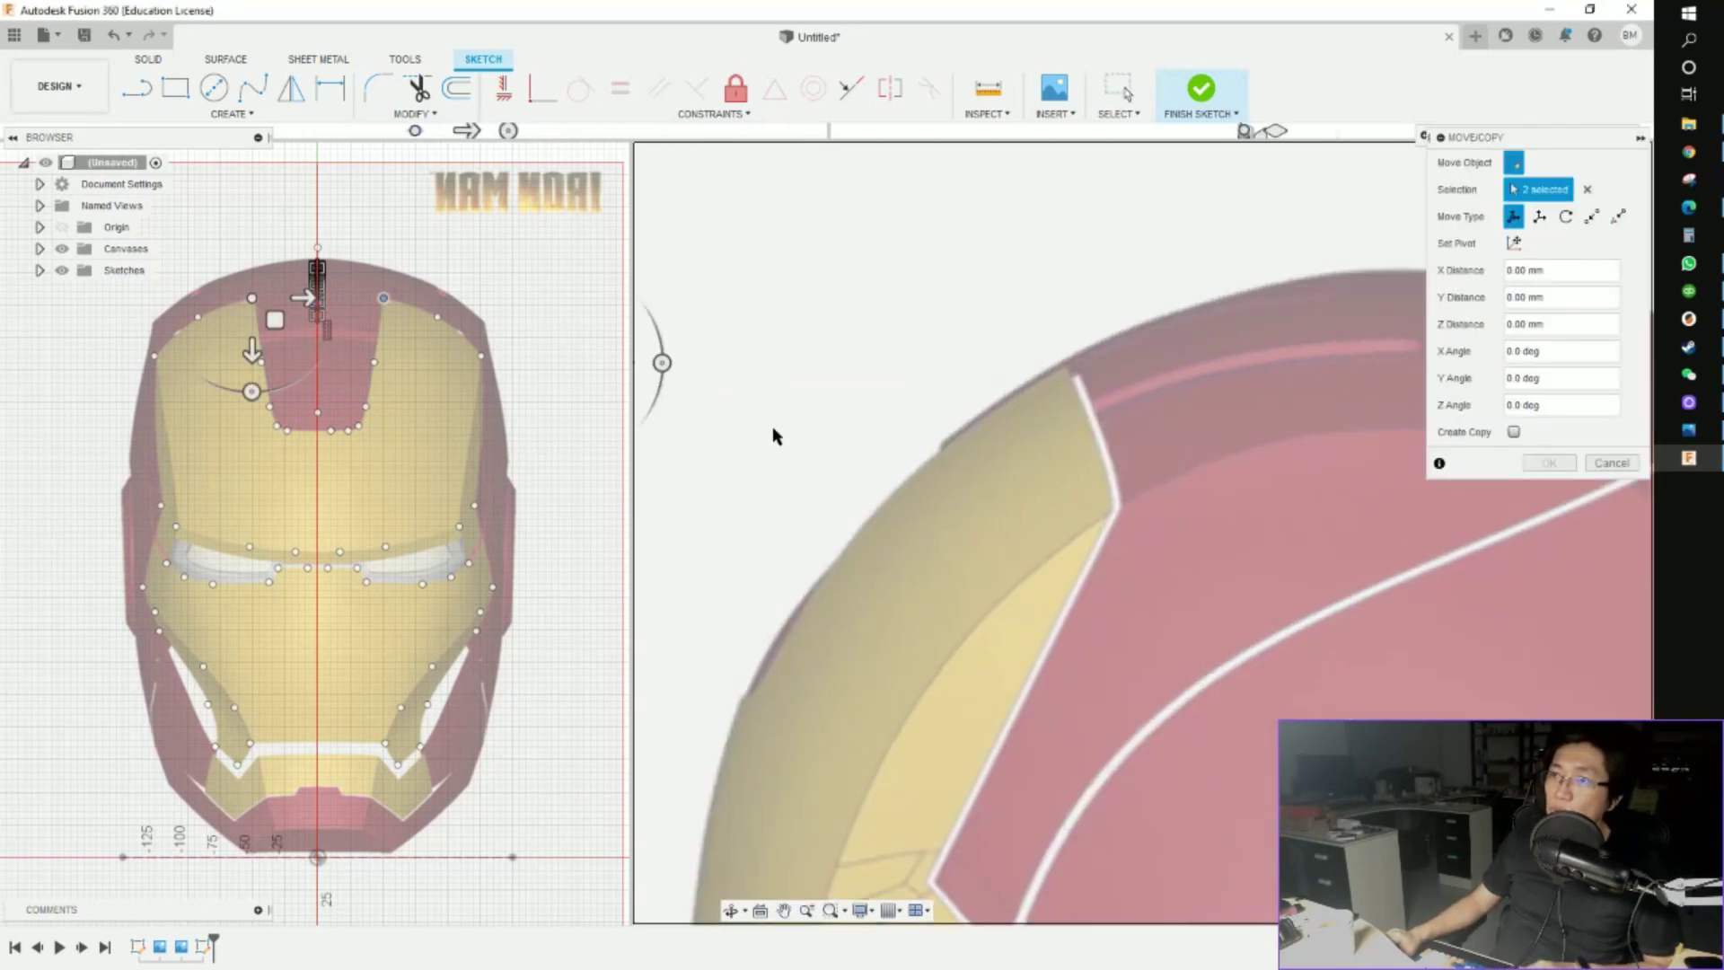
{"action": "left_click_drag", "start_coordinate": [1270, 355], "coordinate": [1195, 348]}
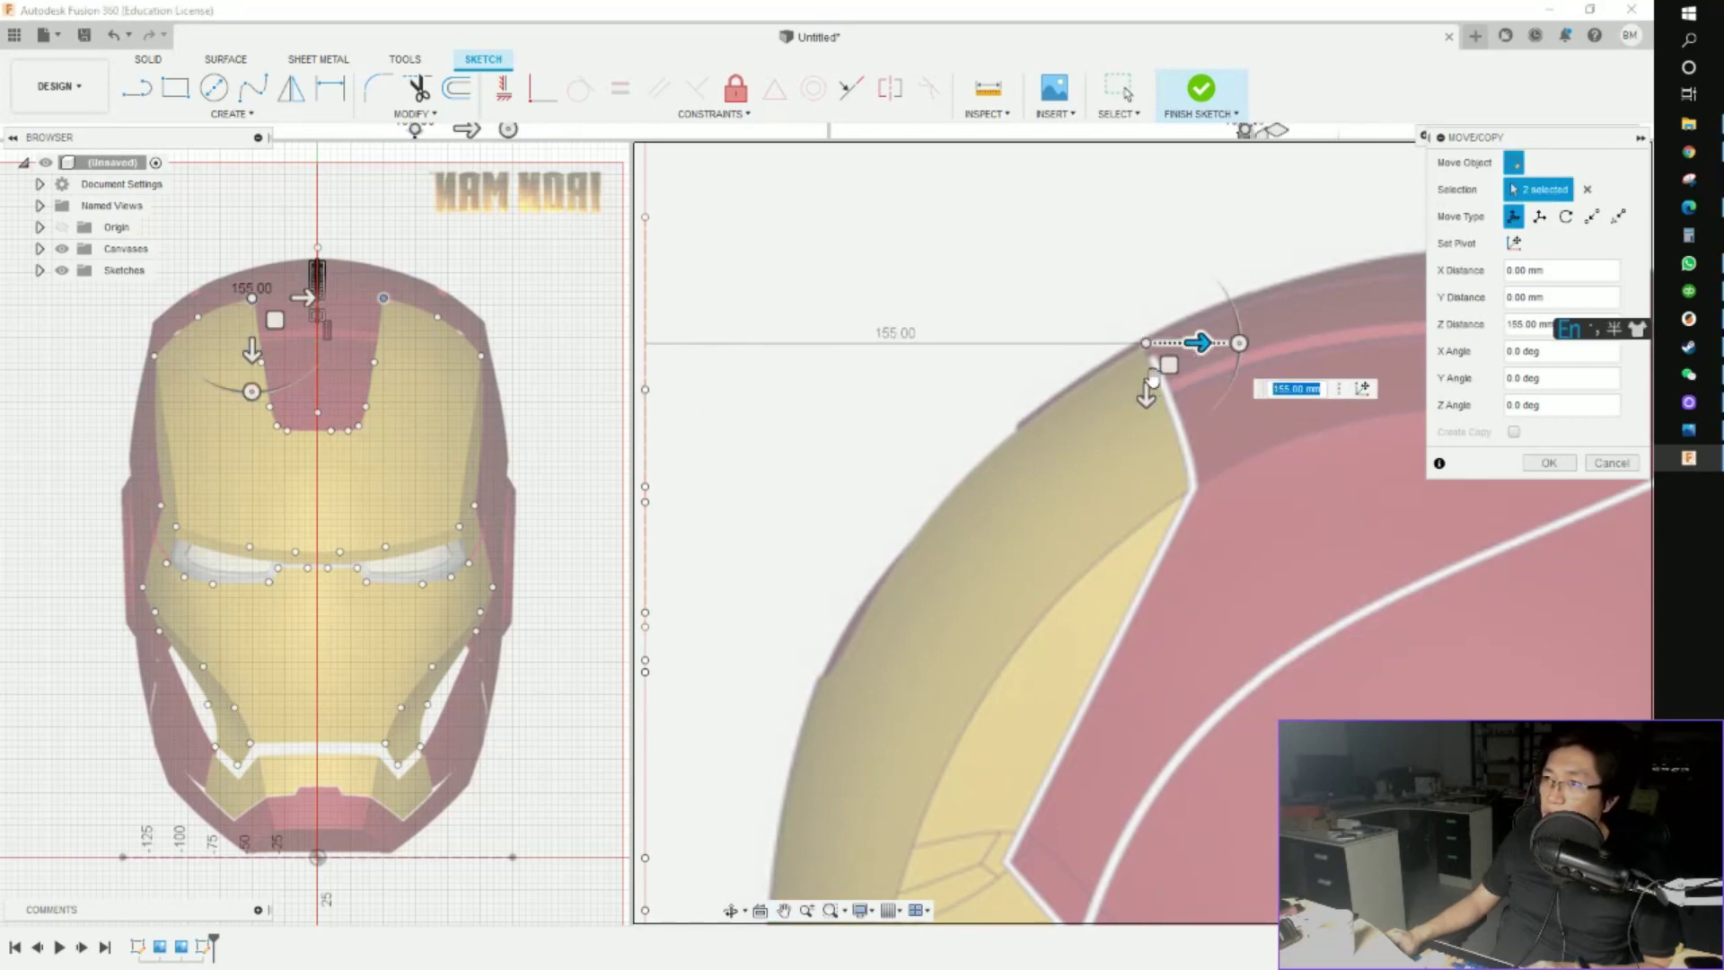
{"action": "scroll", "coordinate": [1044, 517], "scroll_direction": "down", "scroll_amount": 2}
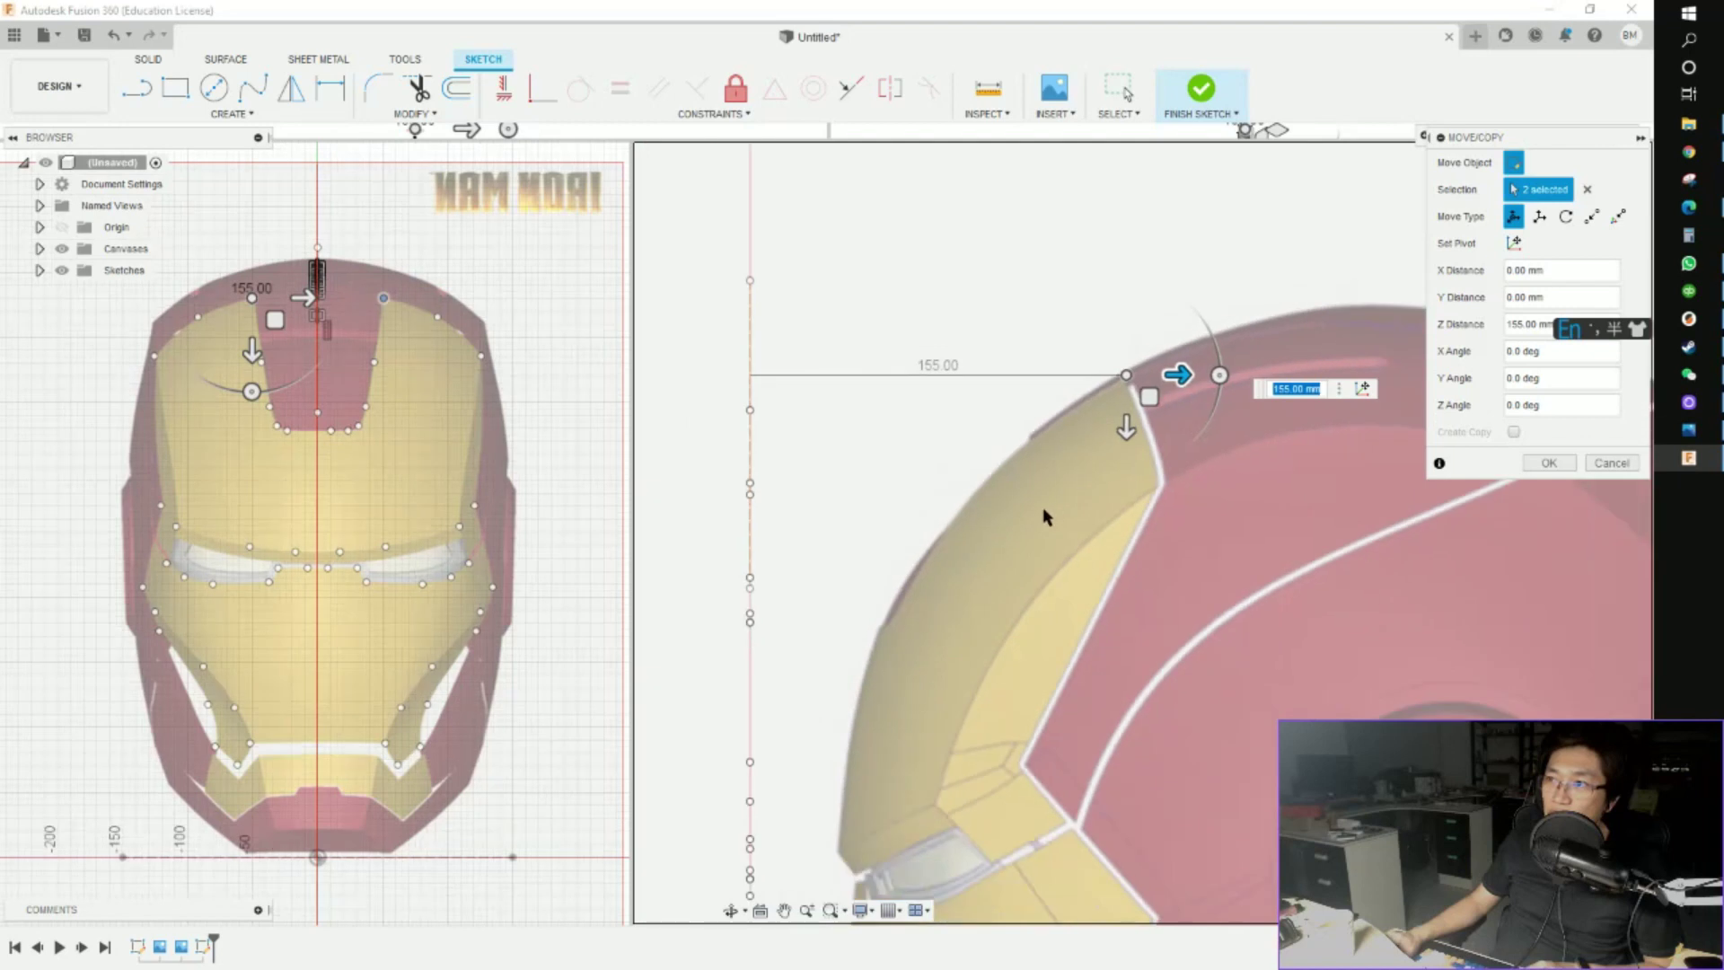
{"action": "left_click", "coordinate": [1549, 462]}
Move the next pair of points along the faceplate's upper edge 160 mm in Z onto the side view's white seam
{"action": "scroll", "coordinate": [799, 411], "scroll_direction": "up", "scroll_amount": 2}
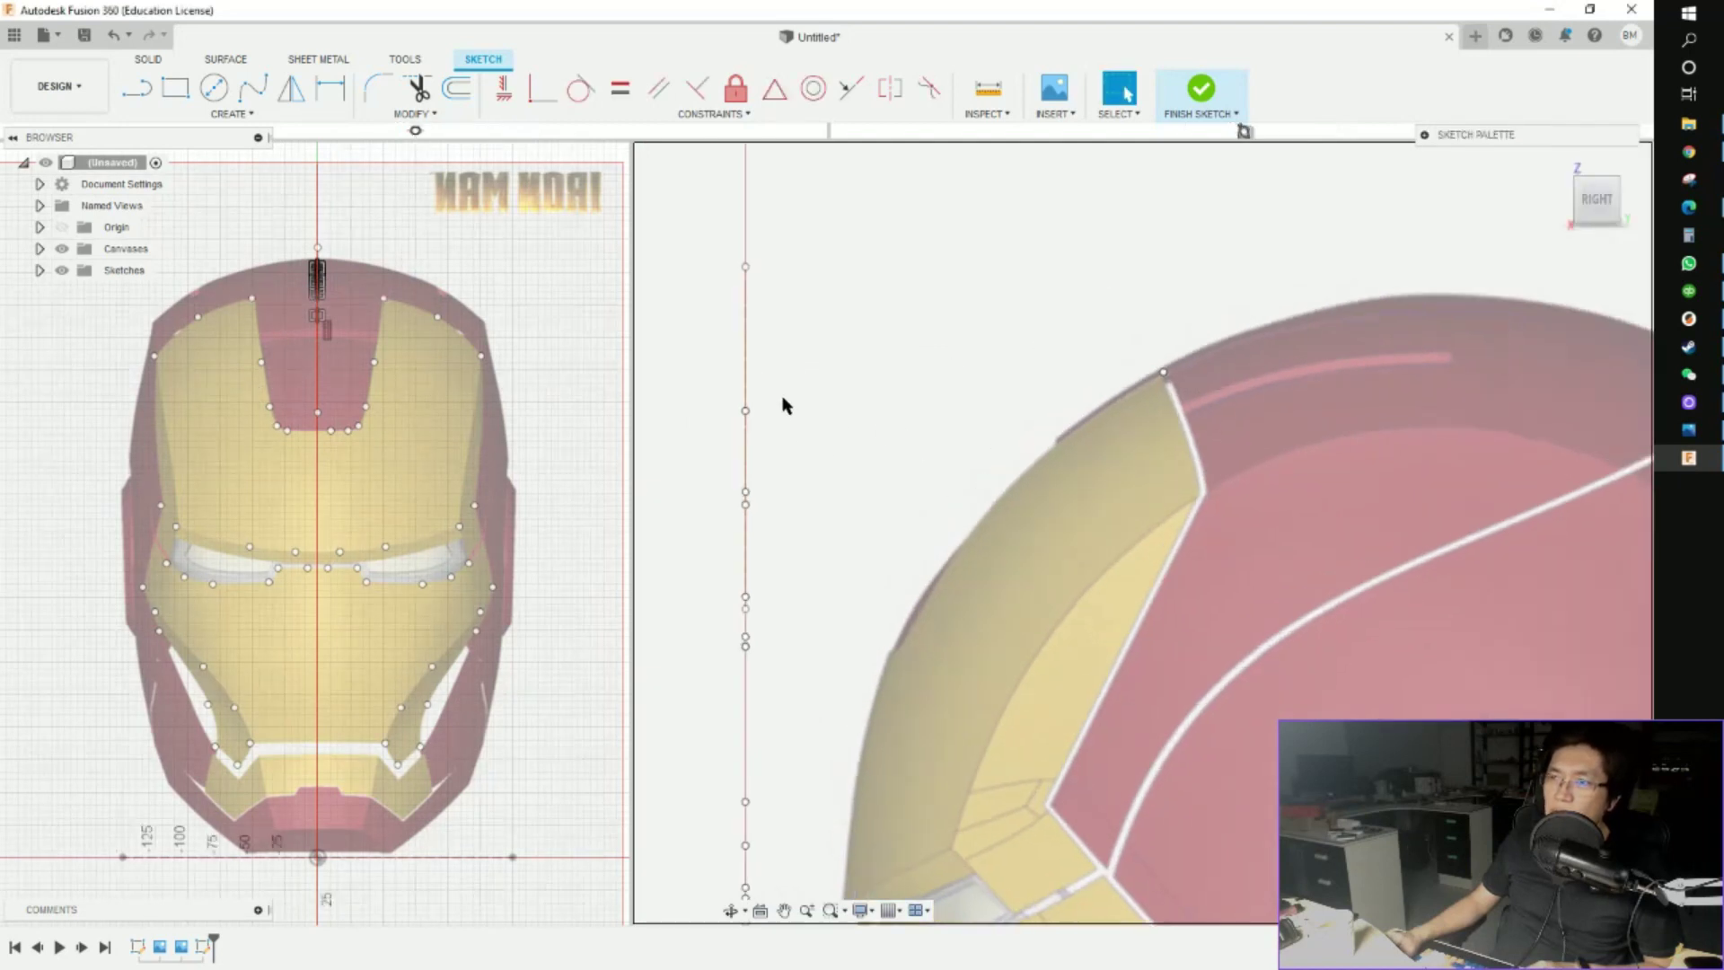
{"action": "key", "text": "m"}
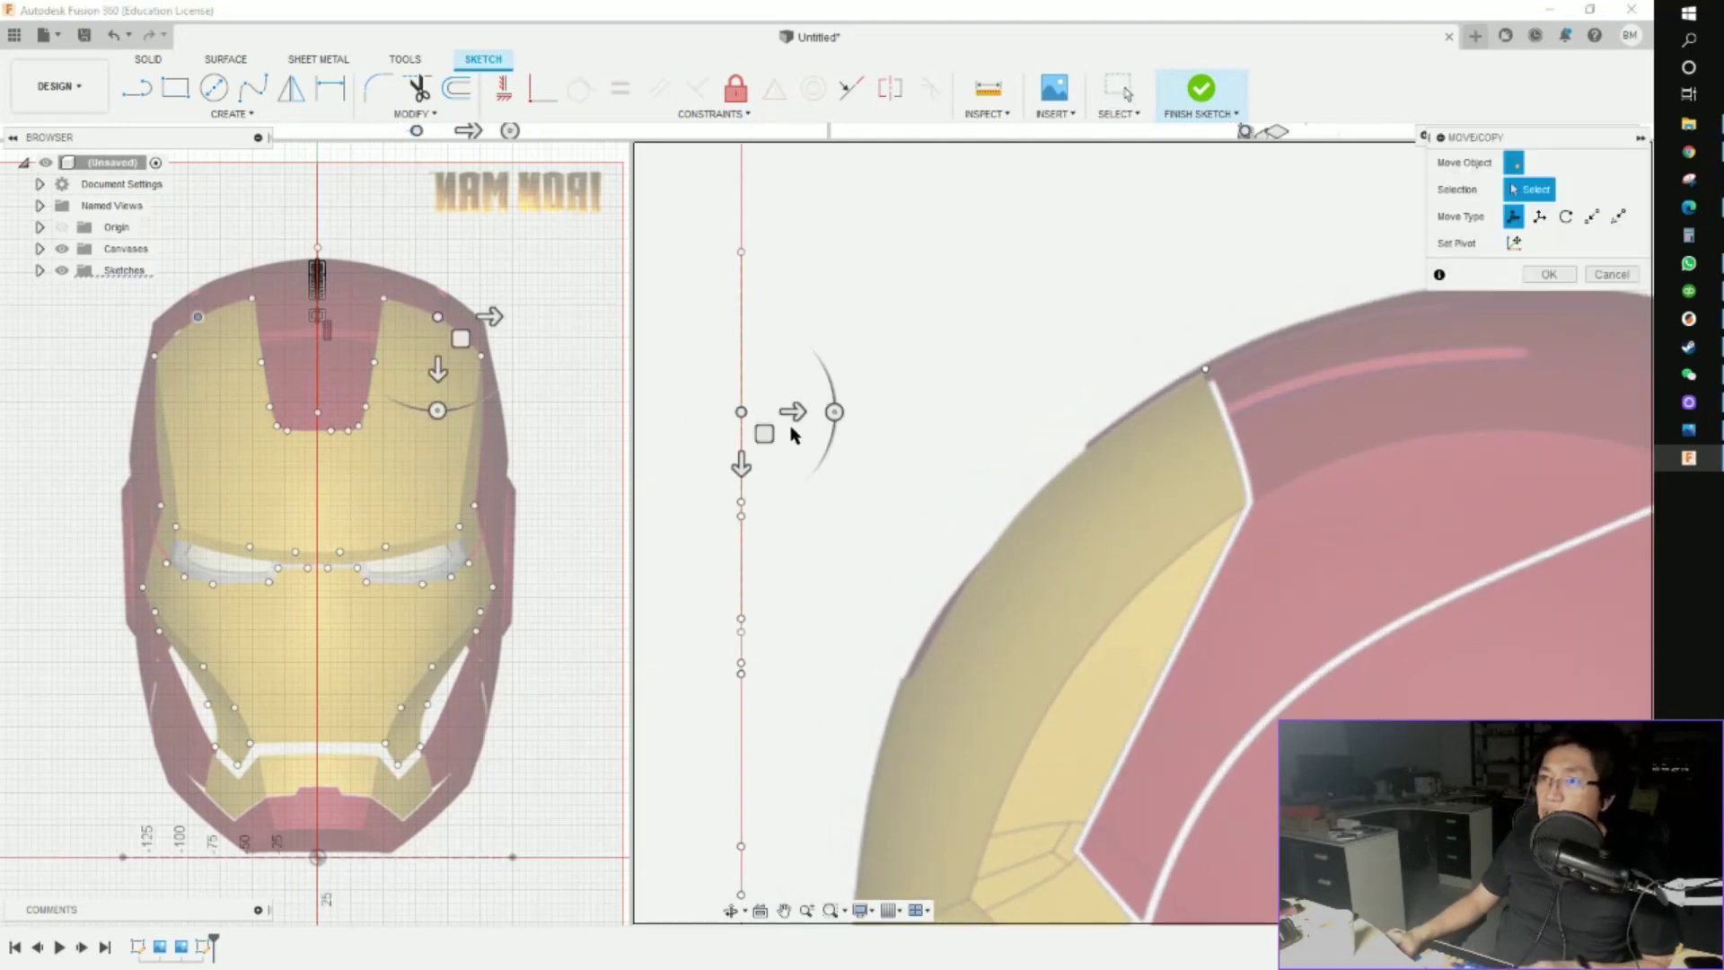
{"action": "left_click_drag", "start_coordinate": [794, 412], "coordinate": [1276, 427]}
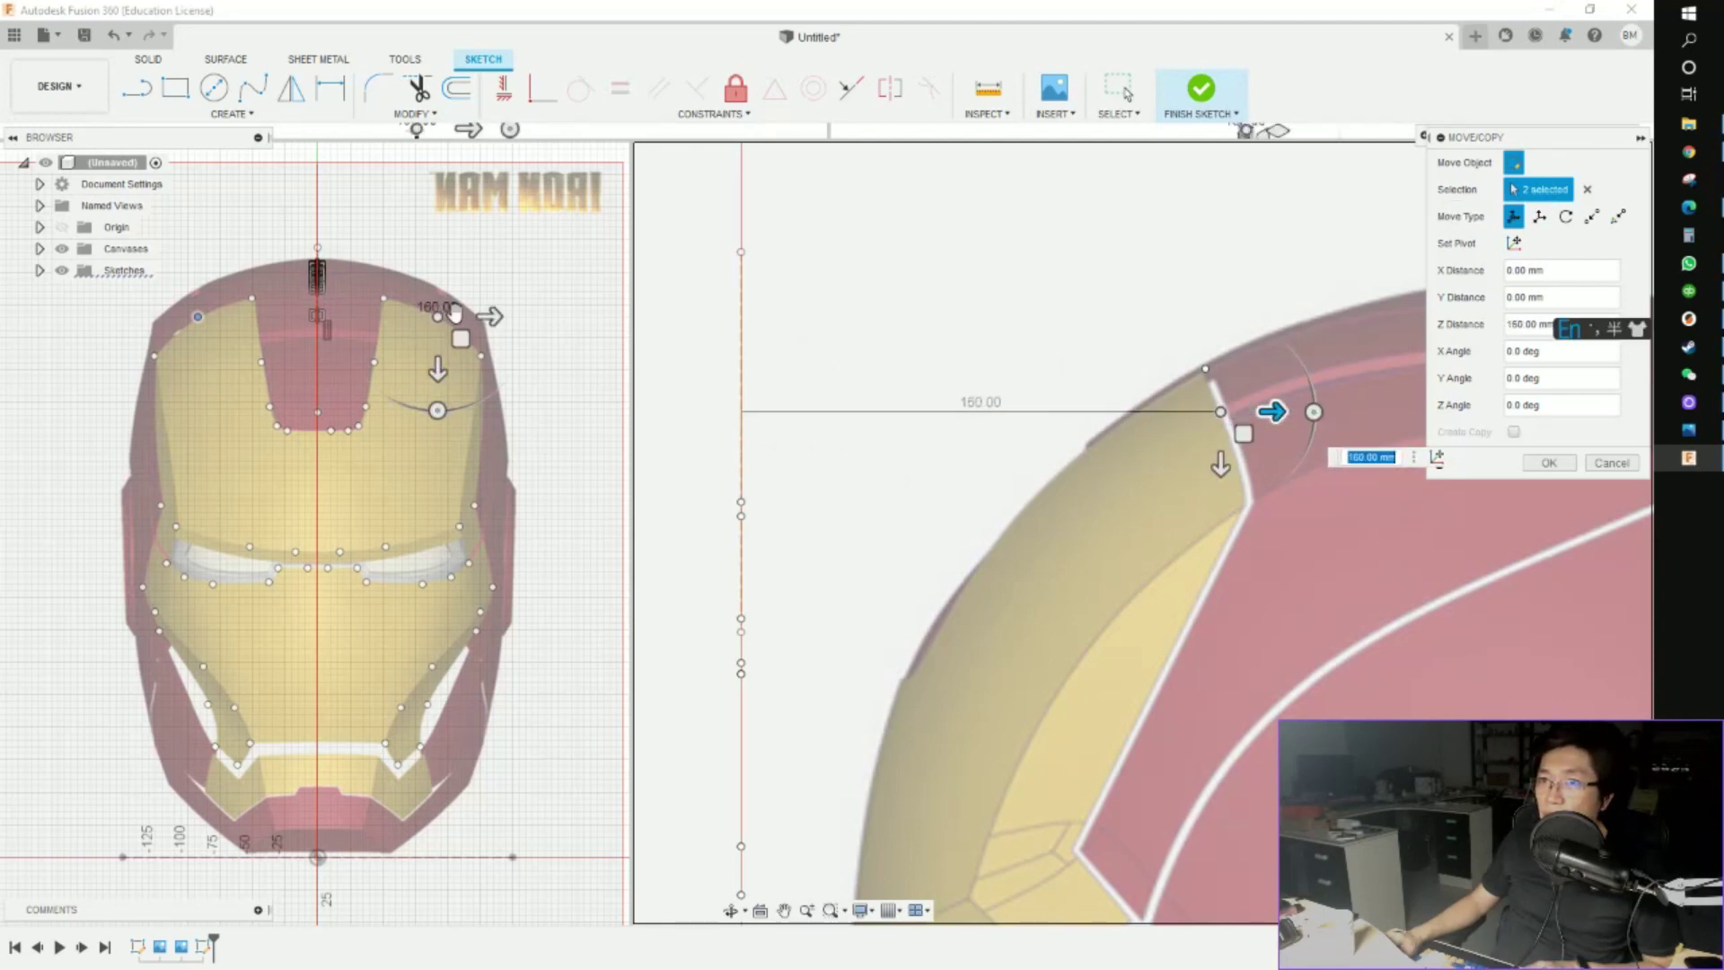
{"action": "left_click", "coordinate": [1549, 463]}
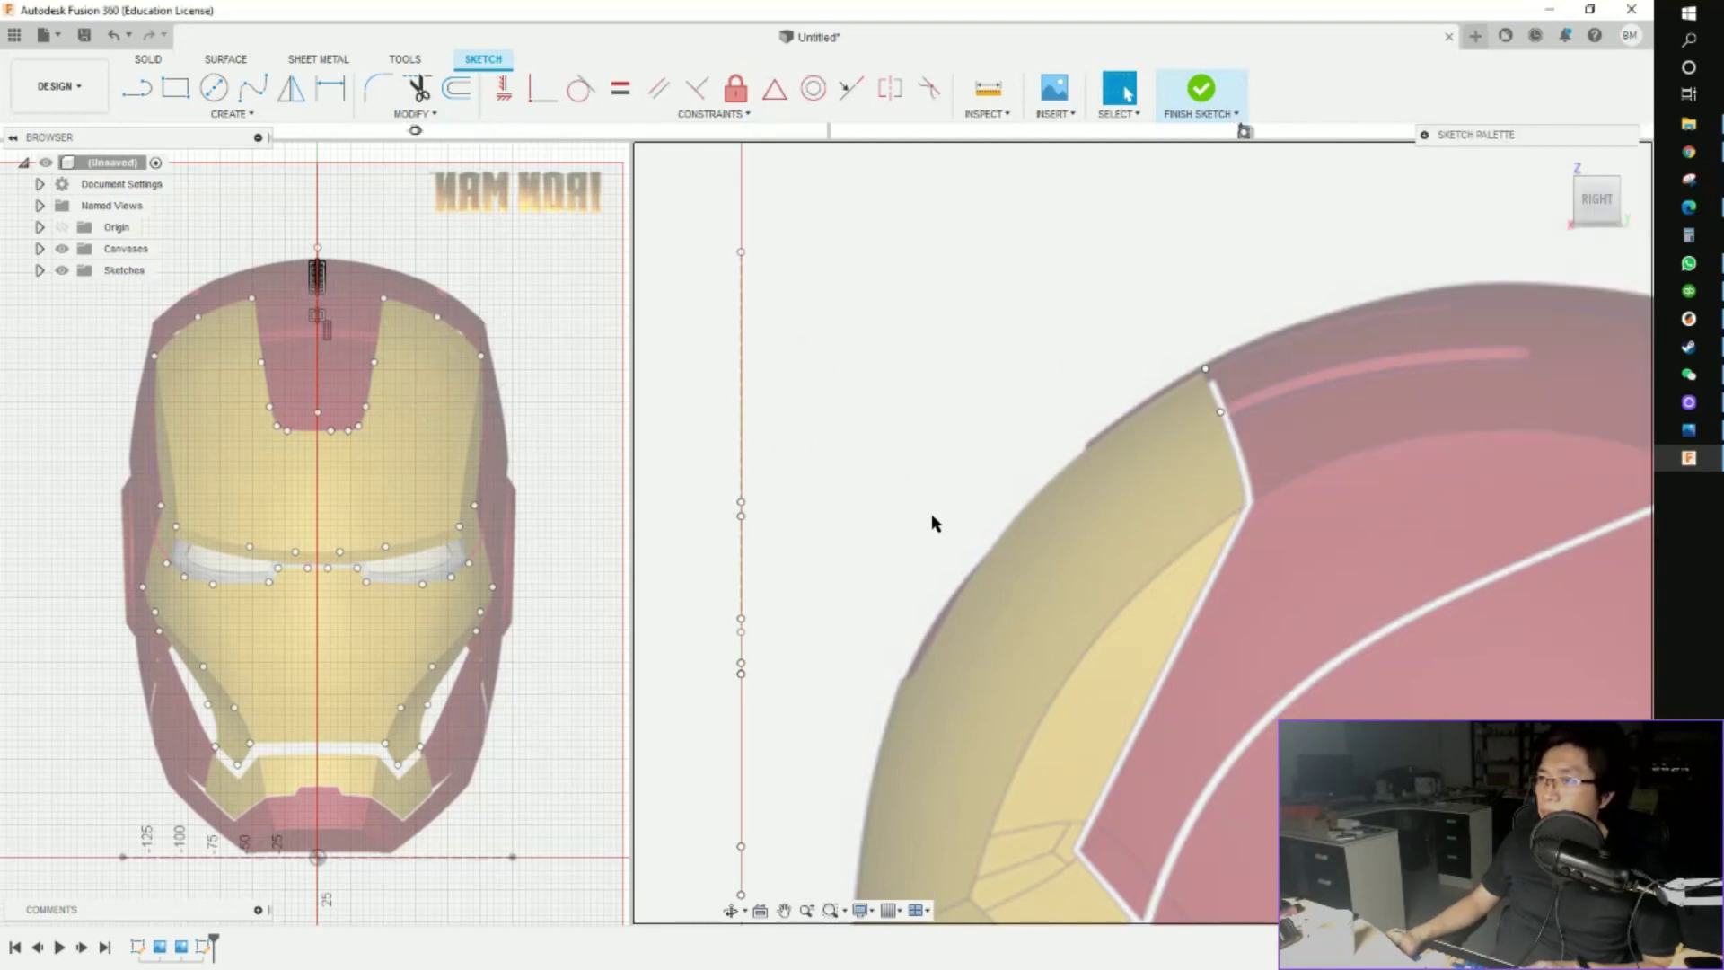
Move the pair of outer forehead corner points 168 mm in Z onto the bend in the side view's white seam
{"action": "left_click", "coordinate": [760, 518]}
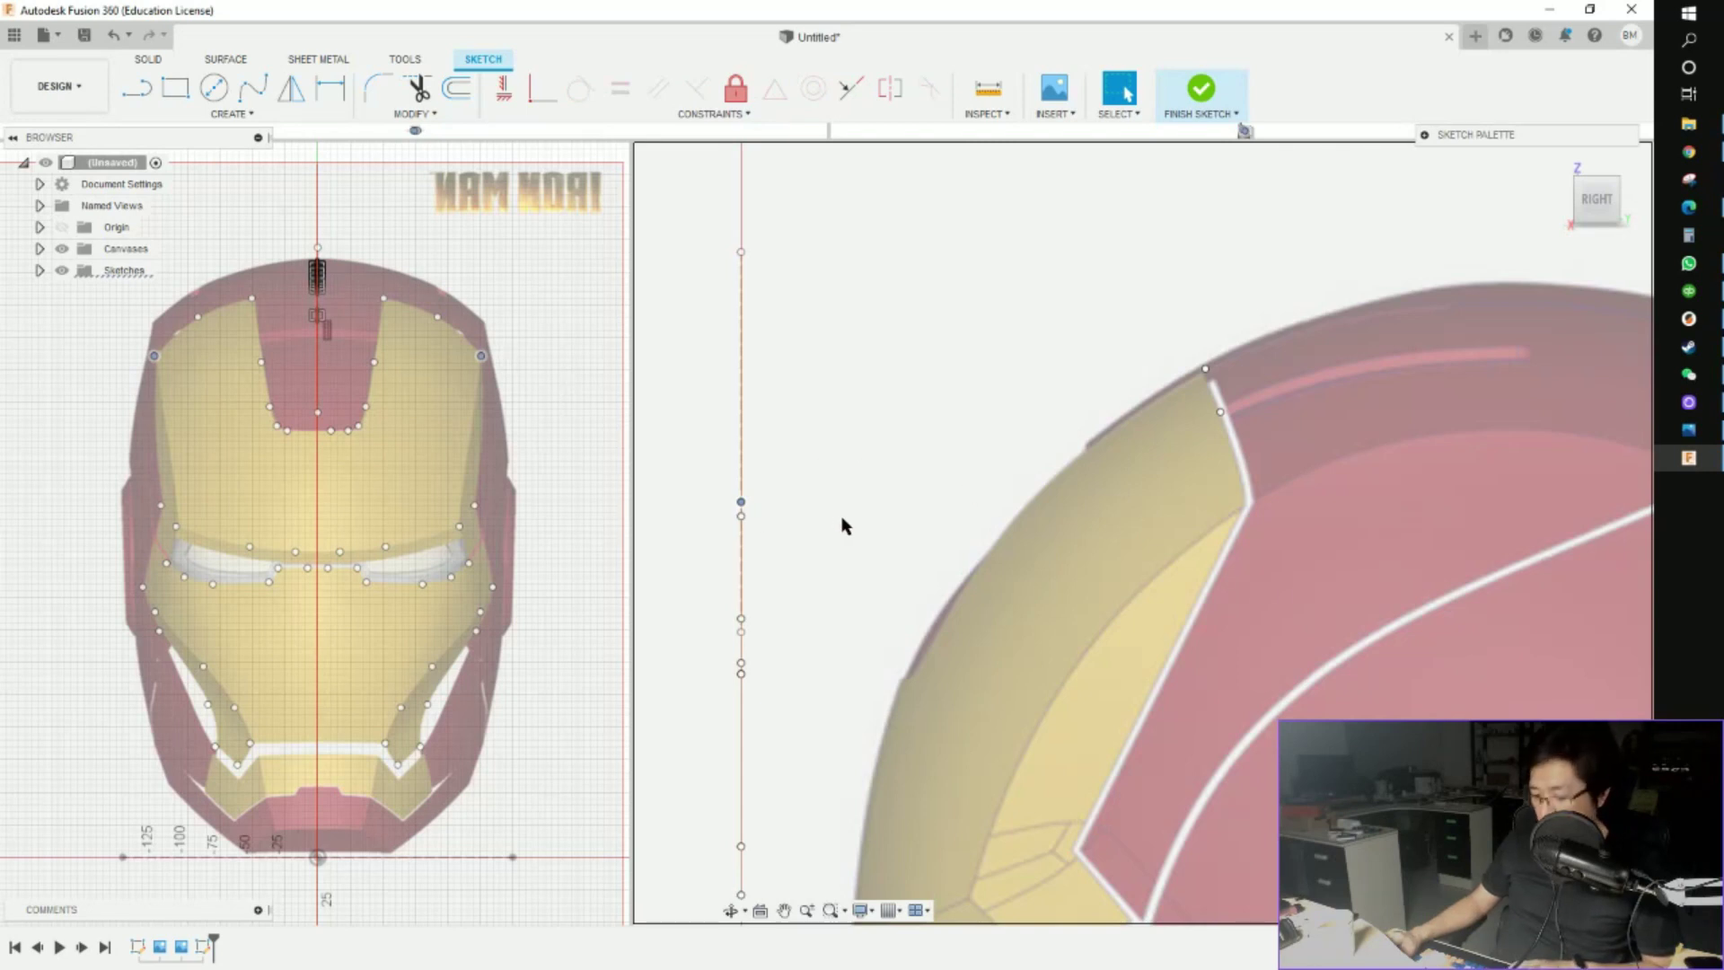
{"action": "type", "text": "m"}
{"action": "type", "text": "130"}
{"action": "left_click_drag", "start_coordinate": [1213, 501], "coordinate": [1302, 501]}
{"action": "scroll", "coordinate": [1302, 503], "scroll_direction": "up", "scroll_amount": 1}
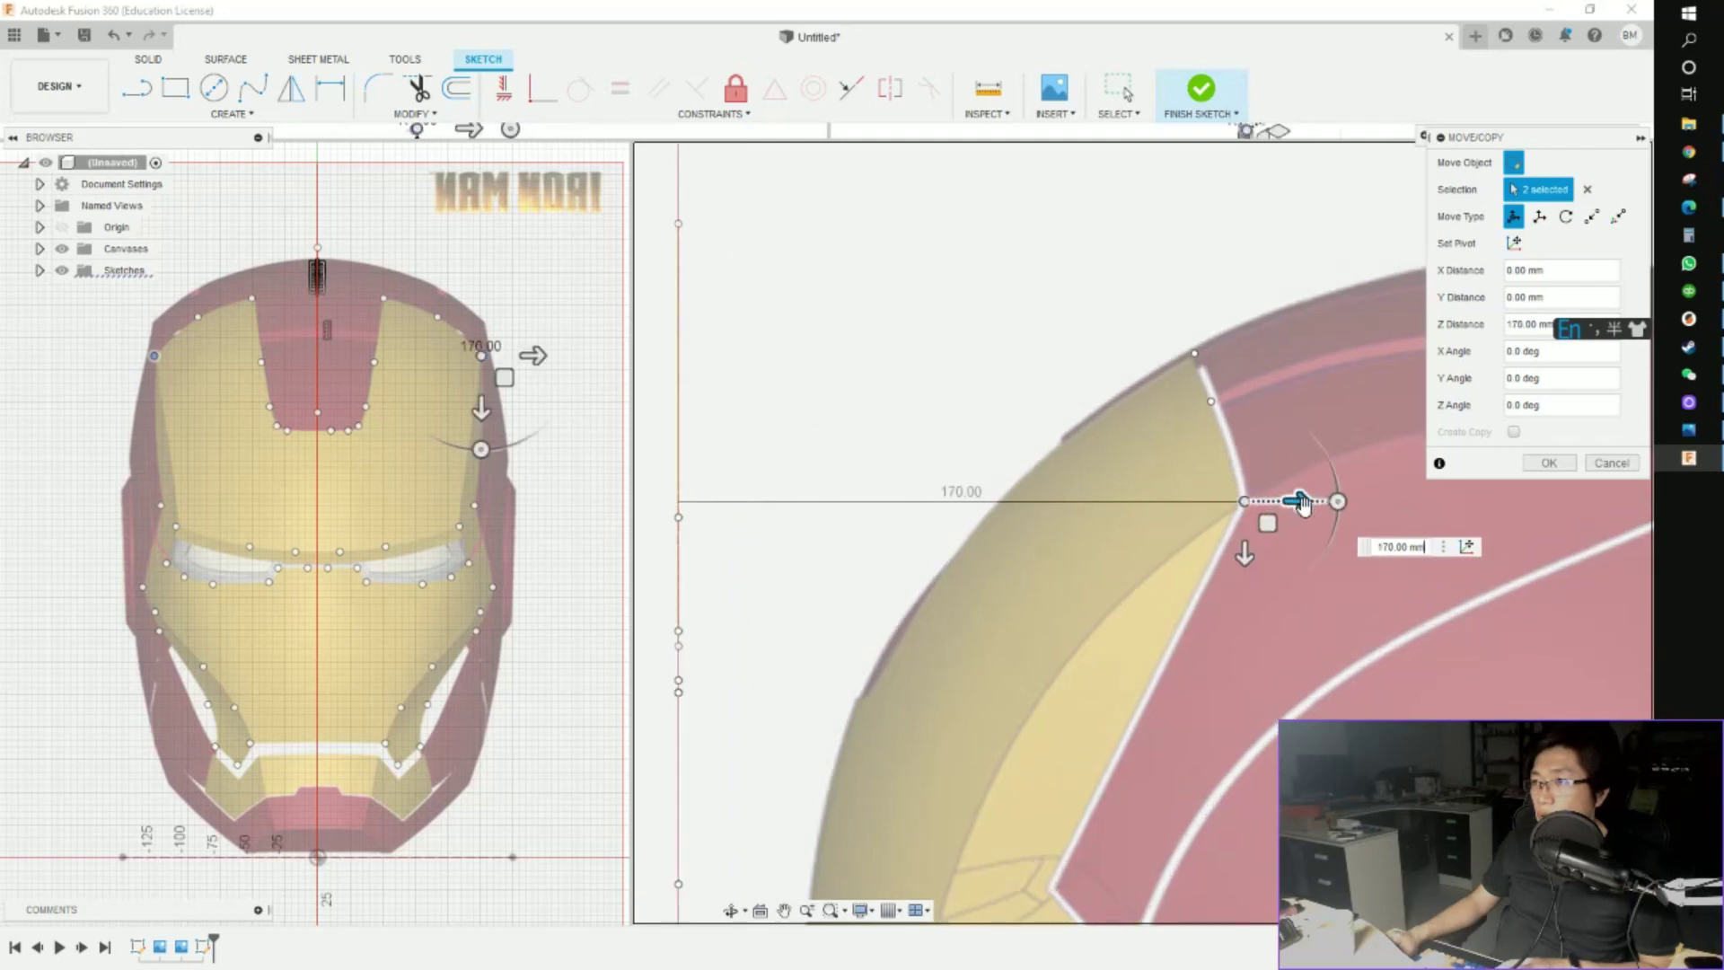
{"action": "scroll", "coordinate": [1239, 496], "scroll_direction": "up", "scroll_amount": 2}
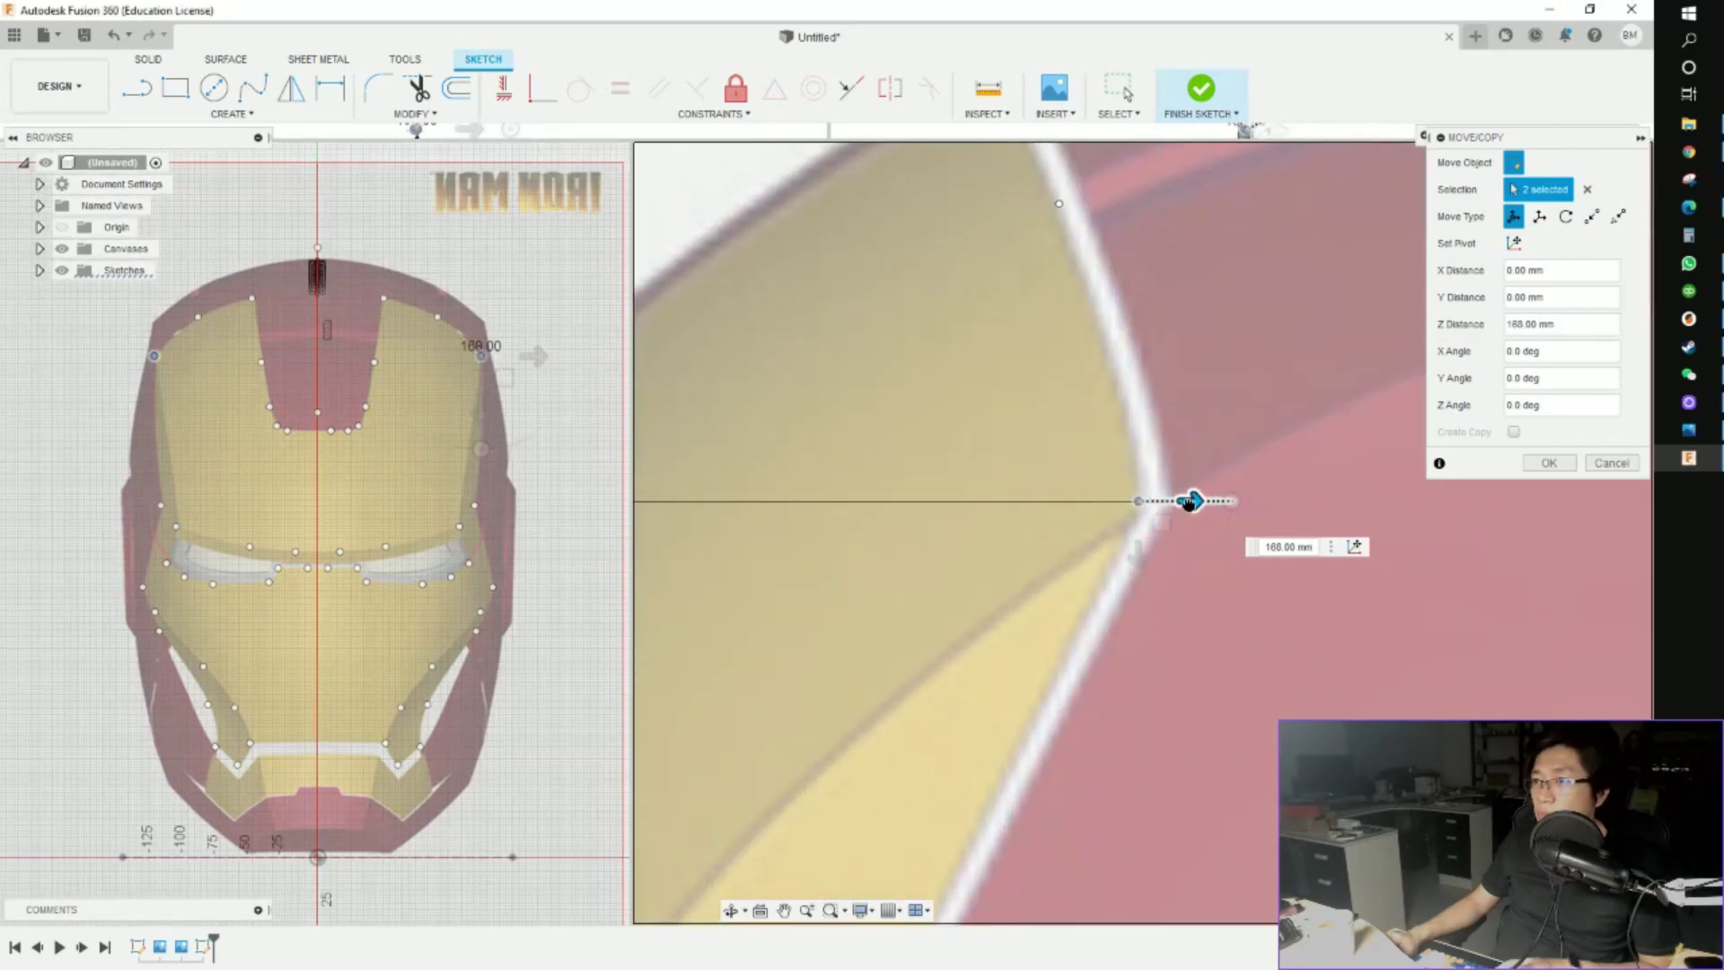
{"action": "key", "text": "Return"}
Move the pair of points midway down the red notch's sides 92 mm in Z onto the faceplate's front edge in the side view
{"action": "scroll", "coordinate": [1377, 486], "scroll_direction": "down", "scroll_amount": 5}
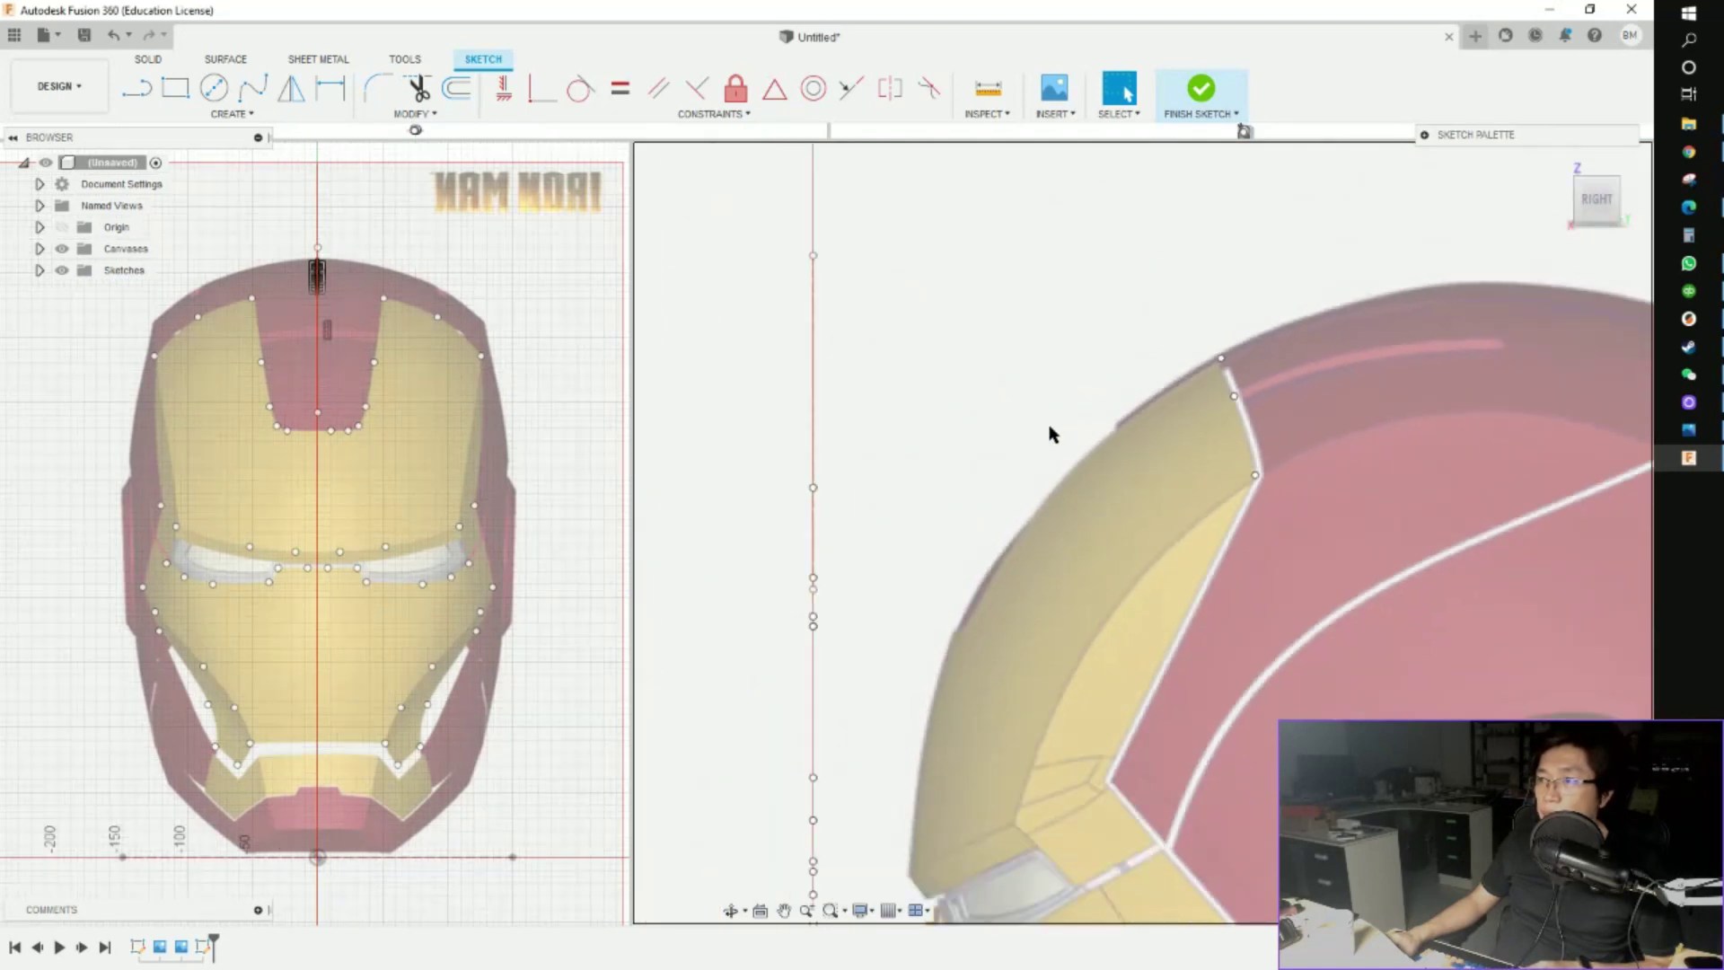
{"action": "scroll", "coordinate": [886, 493], "scroll_direction": "up", "scroll_amount": 5}
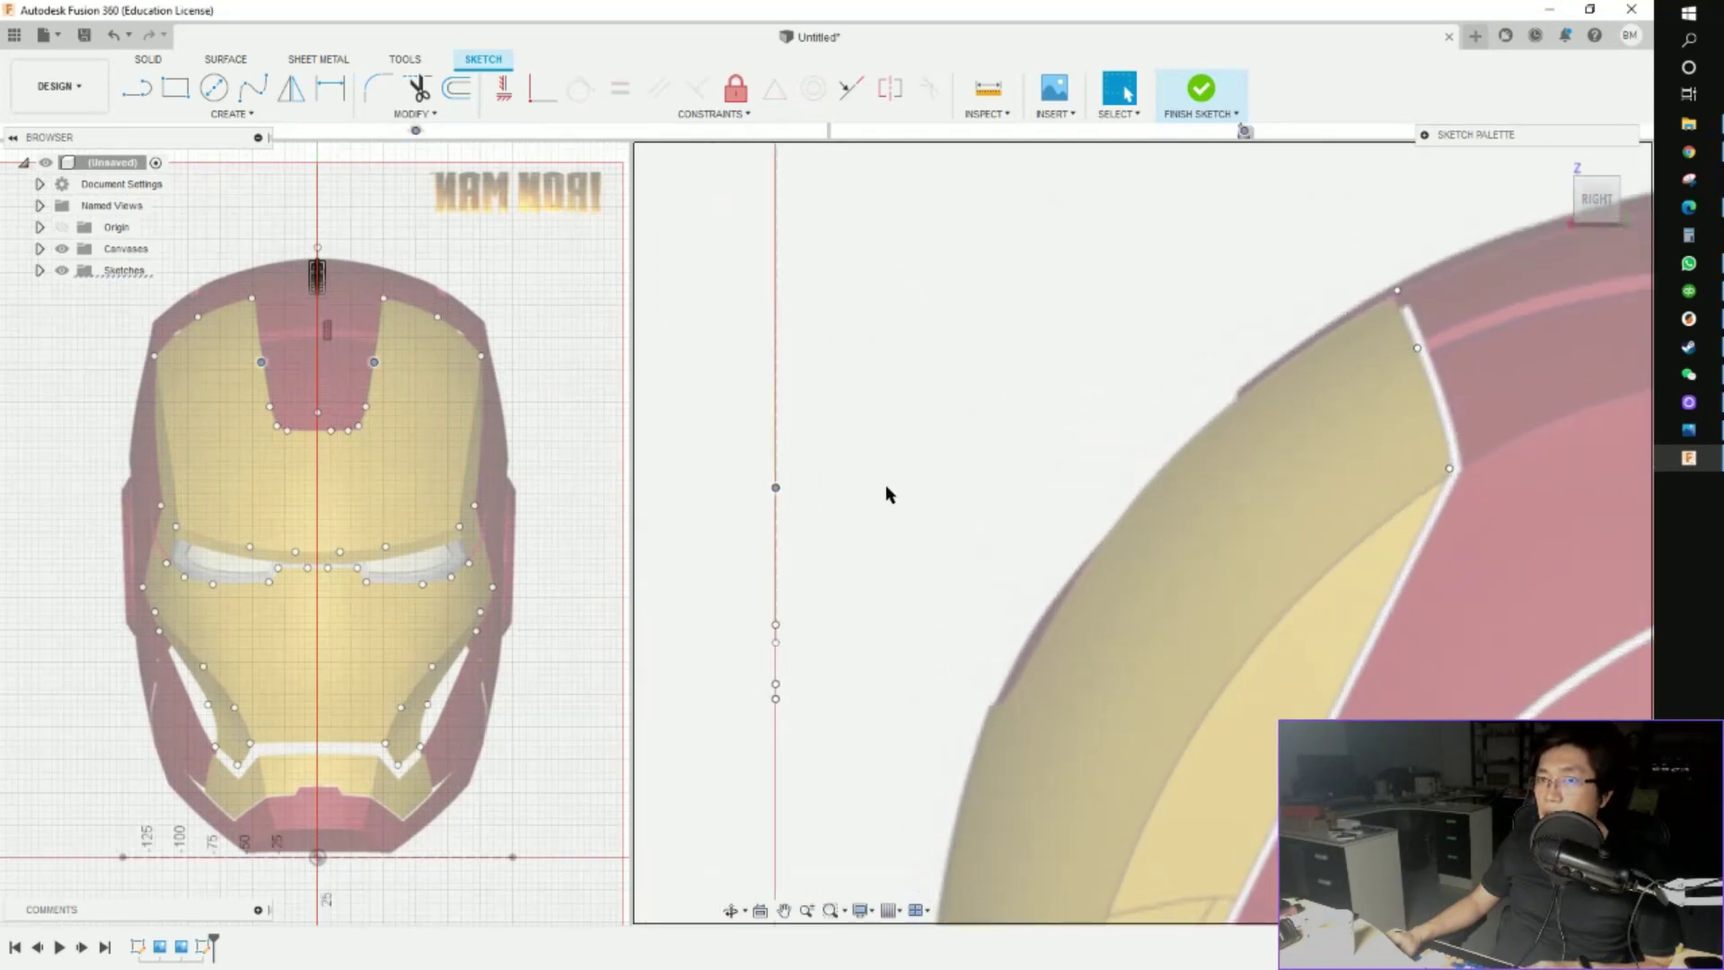
{"action": "key", "text": "m"}
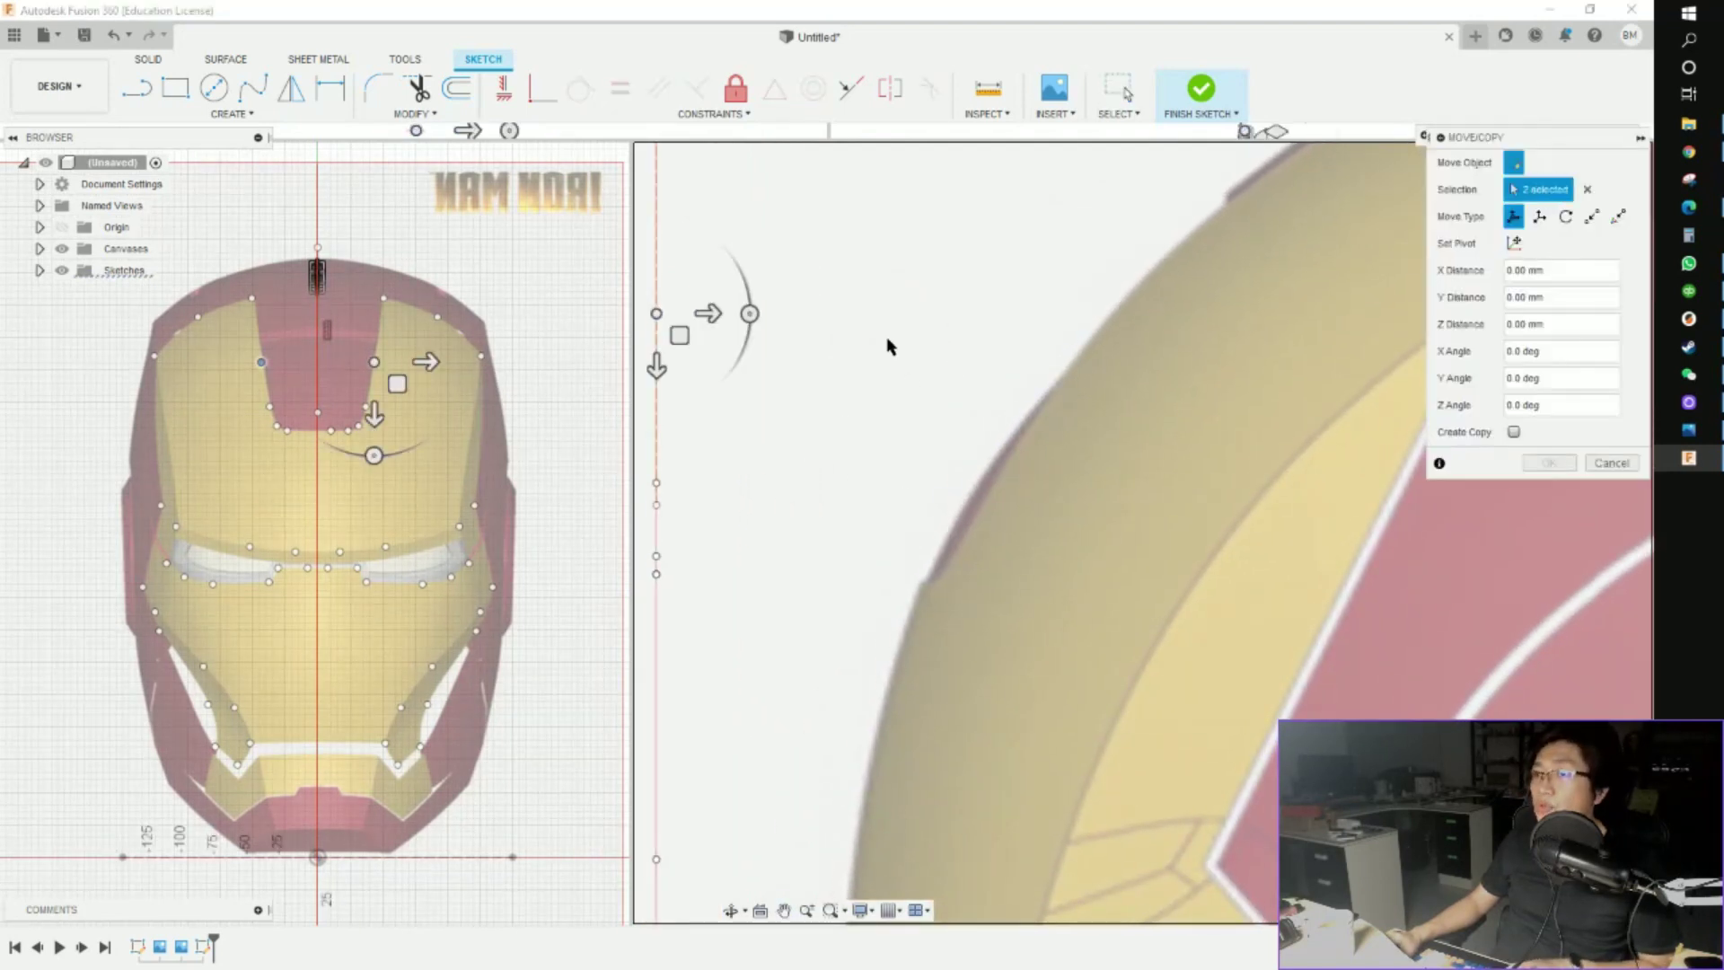
{"action": "middle_click_drag", "start_coordinate": [766, 315], "coordinate": [766, 470]}
{"action": "left_click_drag", "start_coordinate": [766, 469], "coordinate": [1156, 471]}
{"action": "scroll", "coordinate": [1248, 539], "scroll_direction": "down", "scroll_amount": 3}
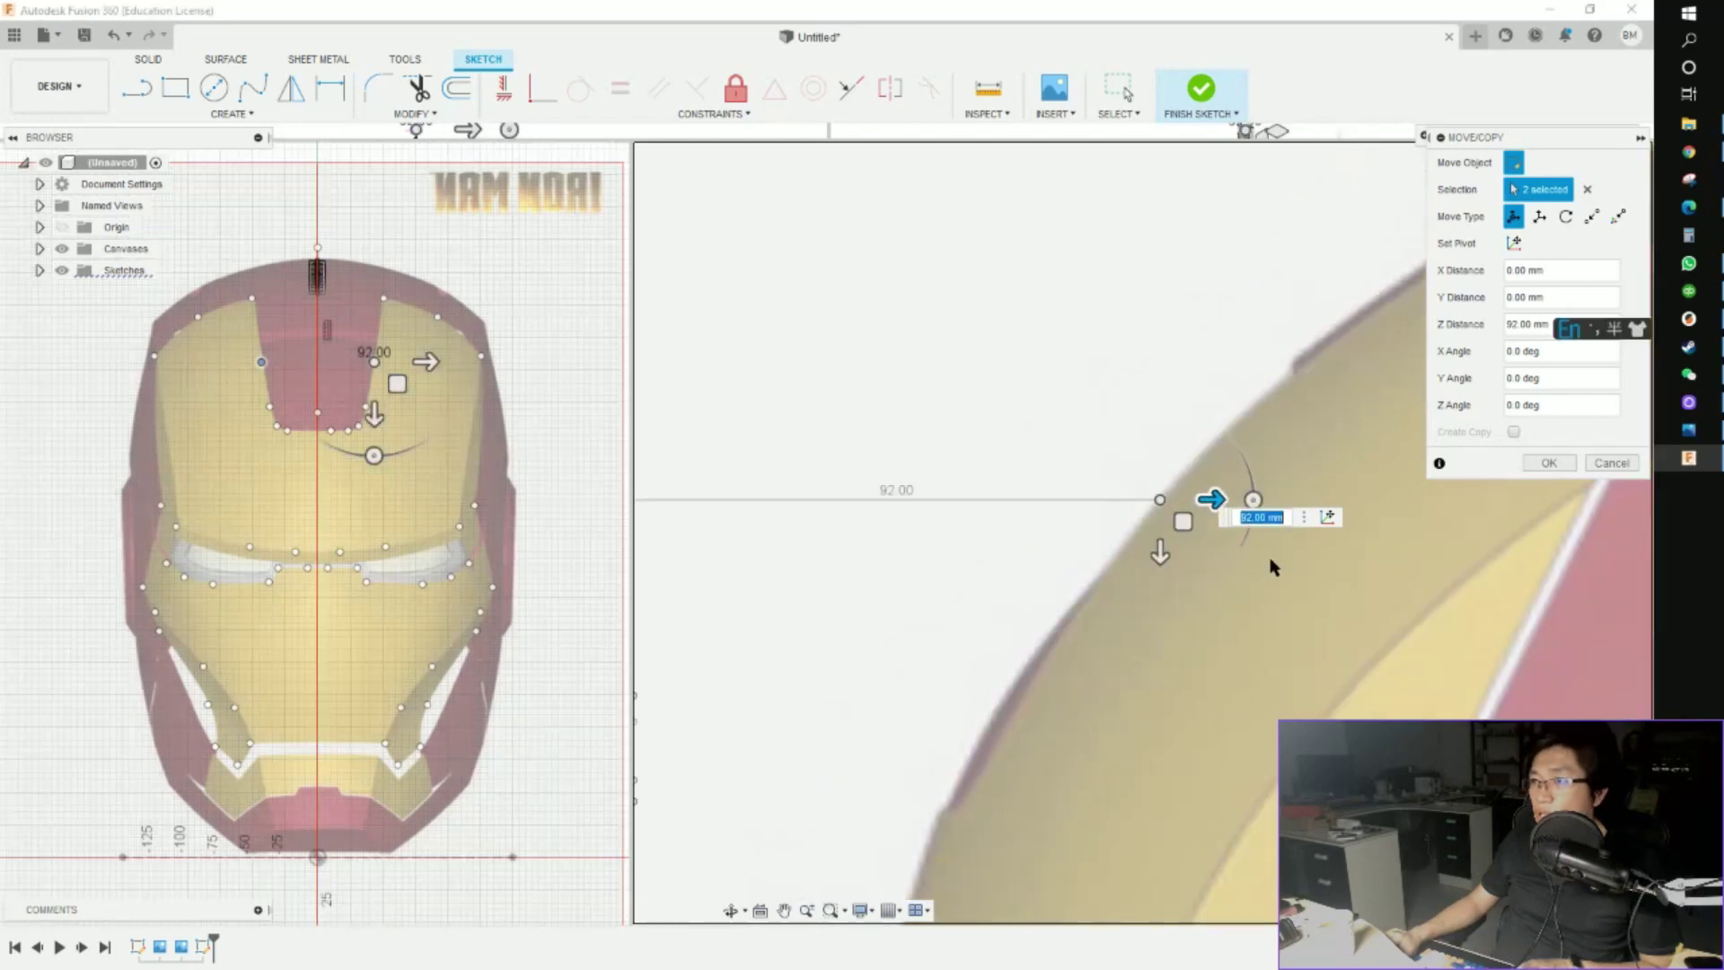
{"action": "left_click", "coordinate": [1546, 463]}
Move the pair of points near the lower ends of the red notch's sides 68 mm in Z onto the side-view forehead profile
{"action": "scroll", "coordinate": [1400, 570], "scroll_direction": "down", "scroll_amount": 3}
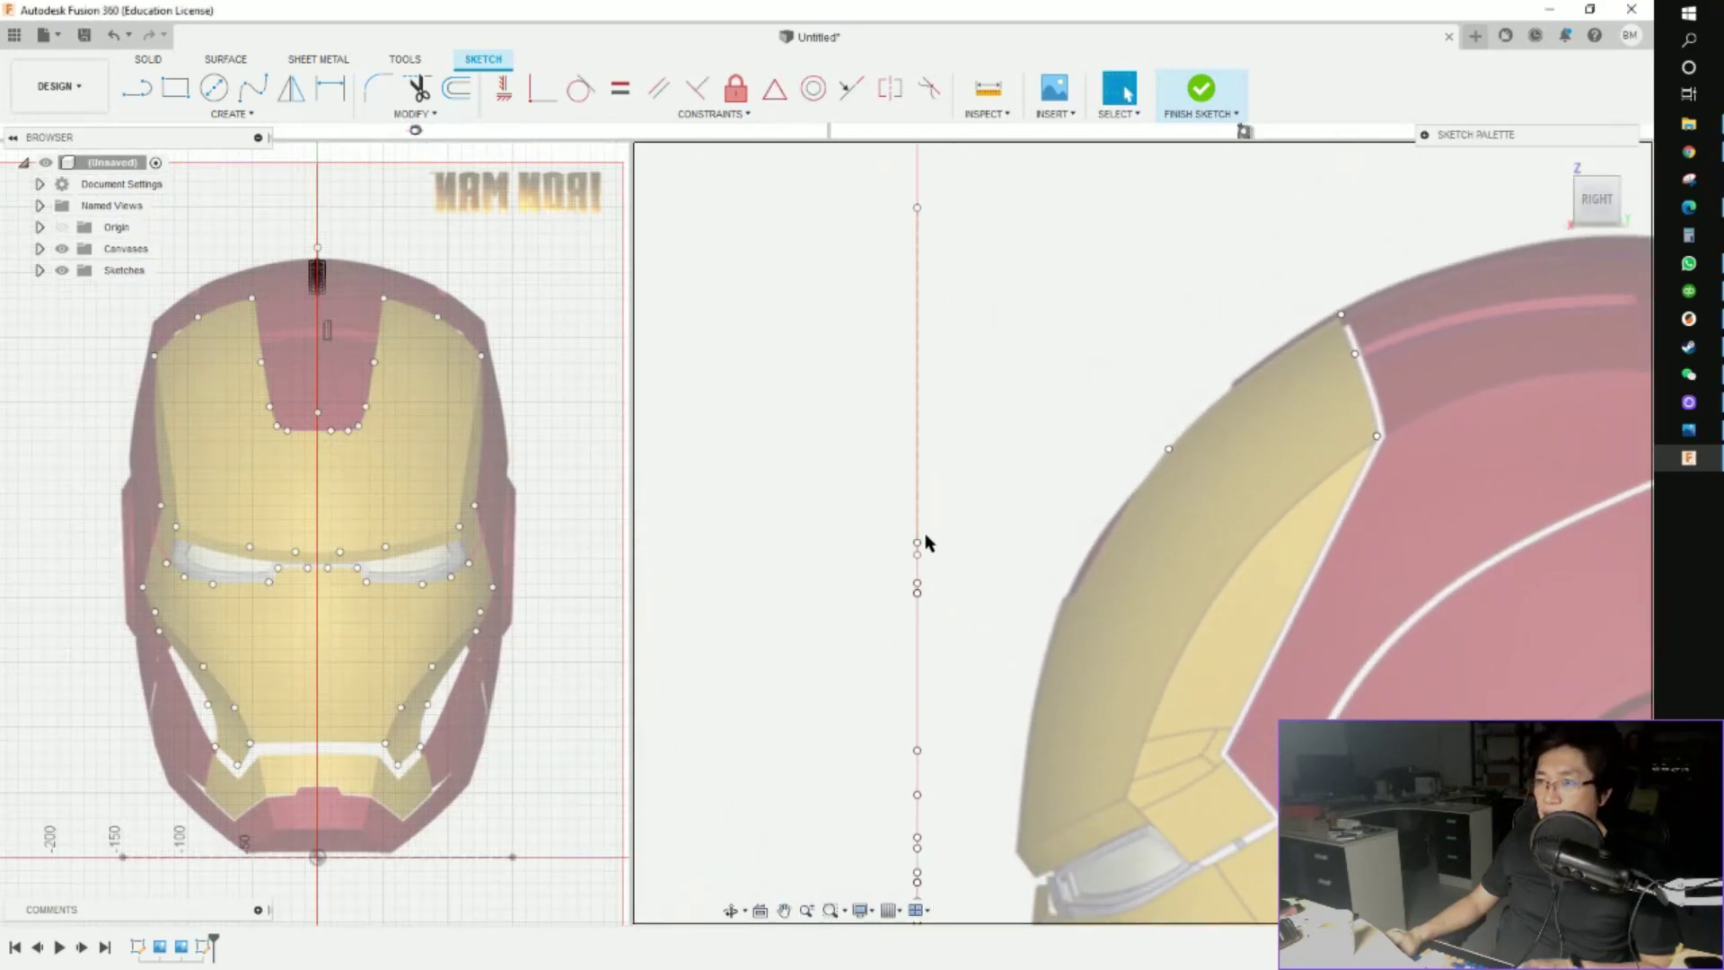
{"action": "scroll", "coordinate": [927, 542], "scroll_direction": "up", "scroll_amount": 4}
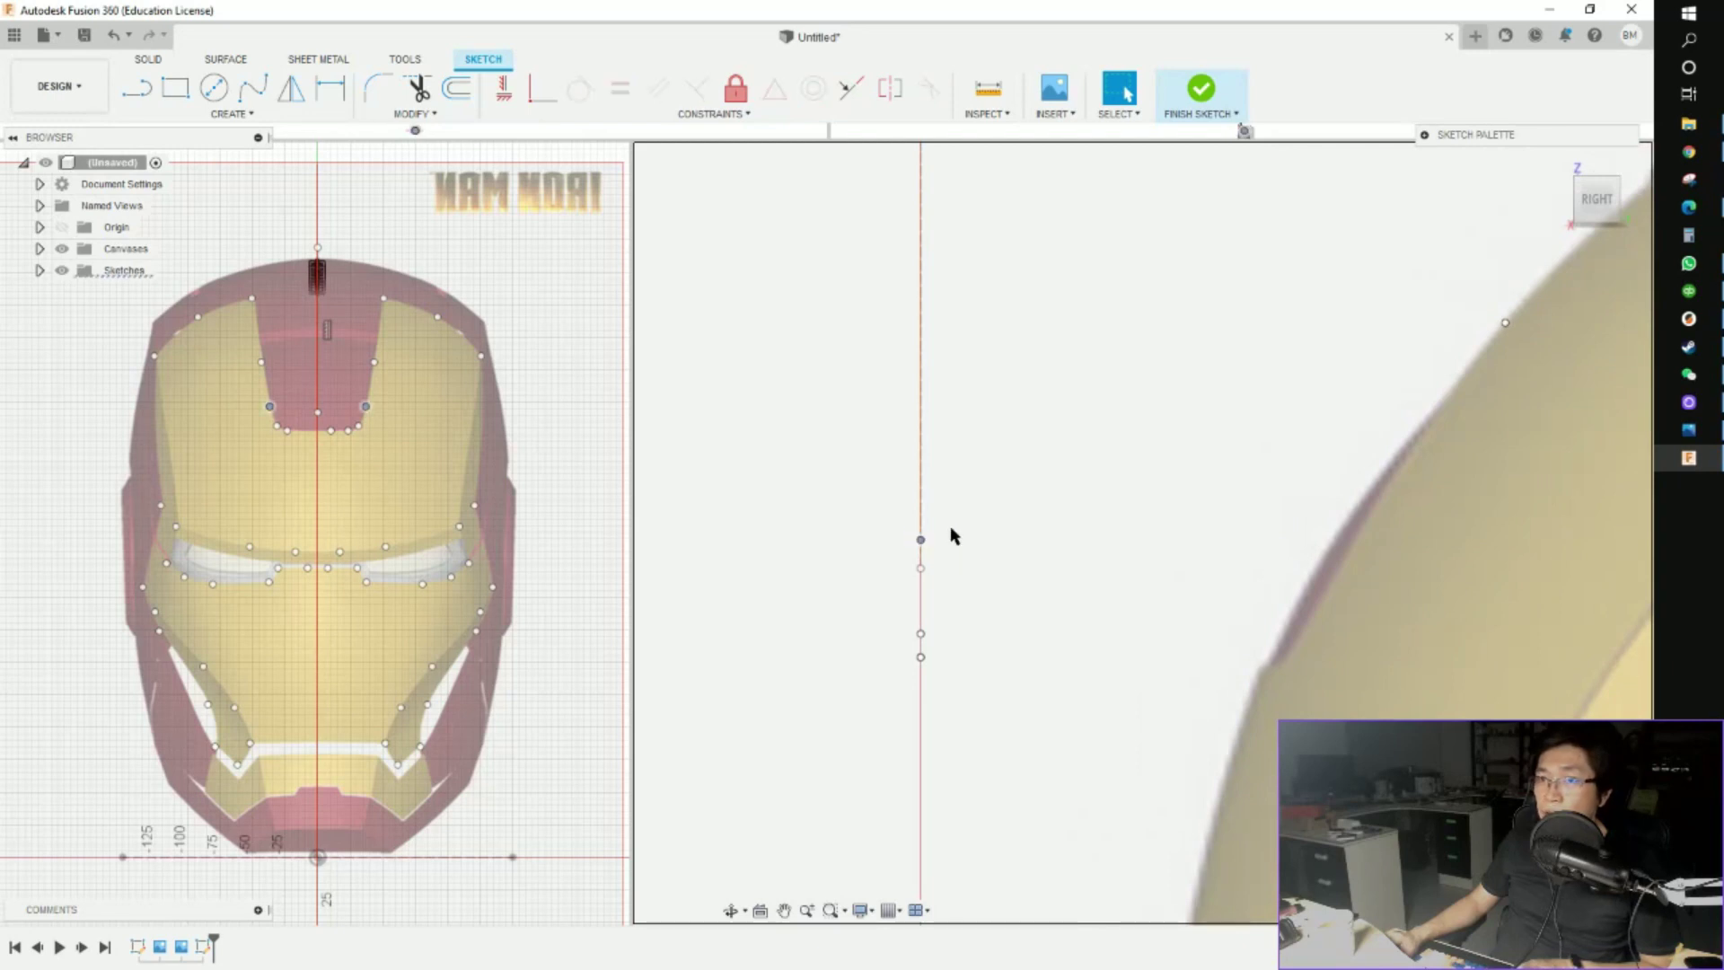
{"action": "scroll", "coordinate": [959, 532], "scroll_direction": "down", "scroll_amount": 2}
{"action": "middle_click_drag", "start_coordinate": [932, 535], "coordinate": [861, 503]}
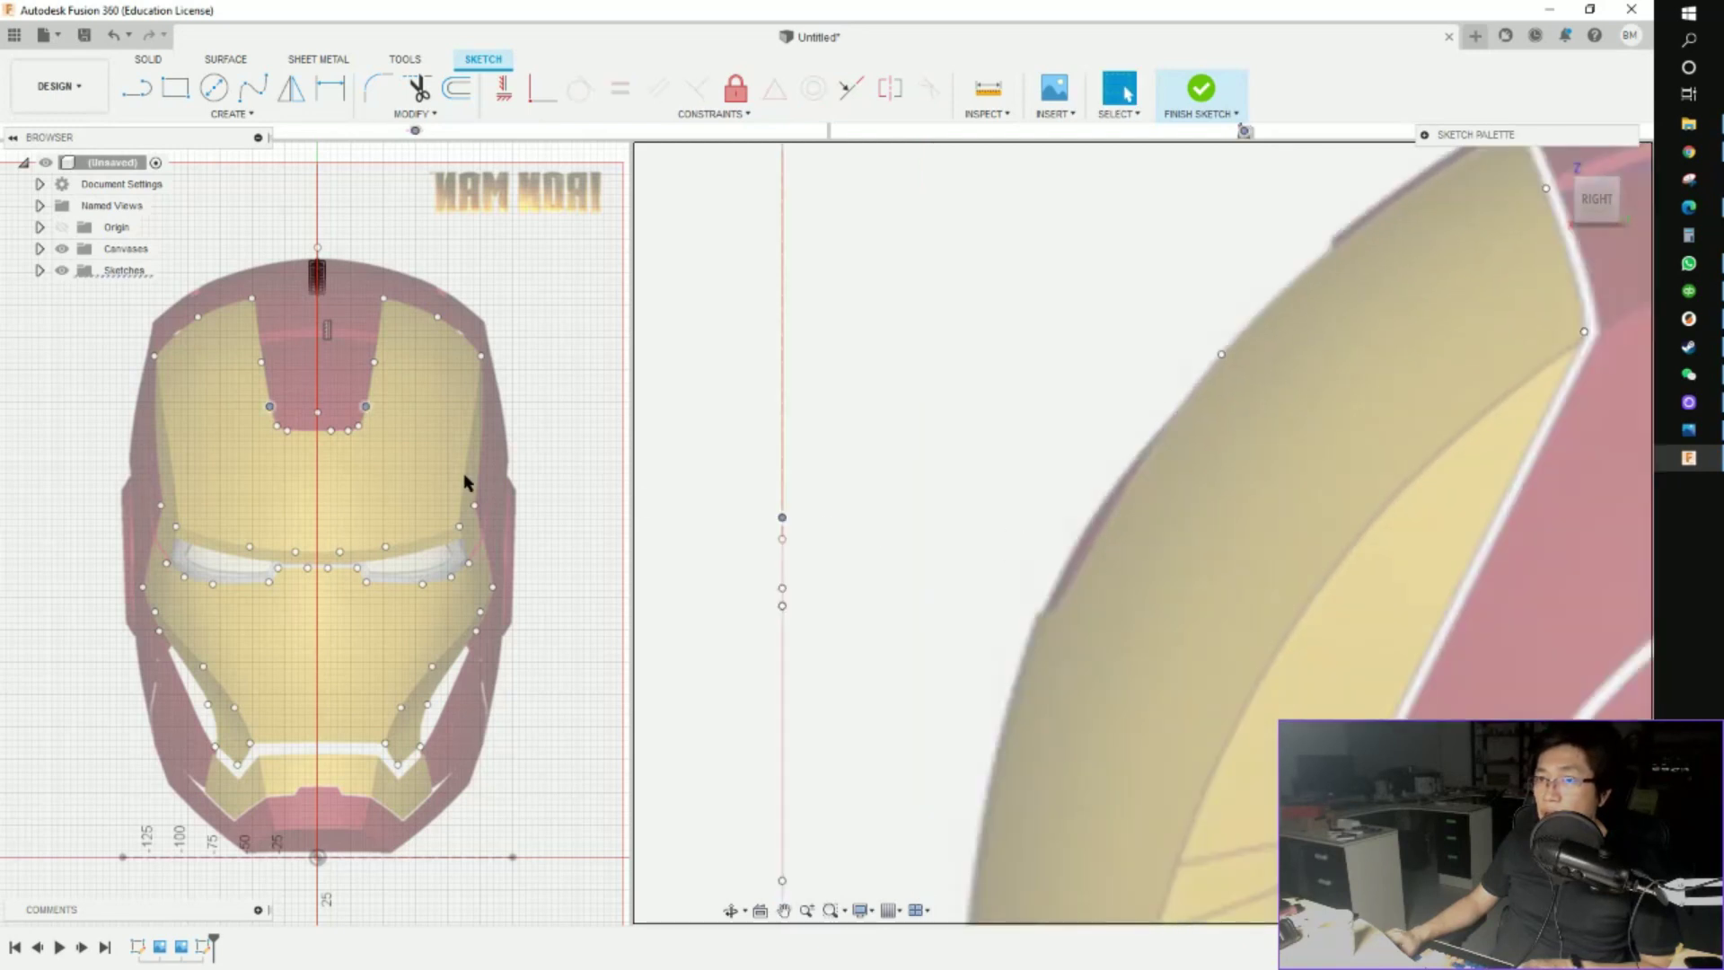
{"action": "key", "text": "m"}
{"action": "mouse_move", "coordinate": [836, 518]}
{"action": "left_mouse_down"}
{"action": "mouse_move", "coordinate": [1143, 535]}
{"action": "mouse_move", "coordinate": [1074, 501]}
{"action": "mouse_move", "coordinate": [1098, 511]}
{"action": "left_mouse_up"}
{"action": "scroll", "coordinate": [1152, 525], "scroll_direction": "up", "scroll_amount": 2}
{"action": "scroll", "coordinate": [1097, 512], "scroll_direction": "down", "scroll_amount": 5}
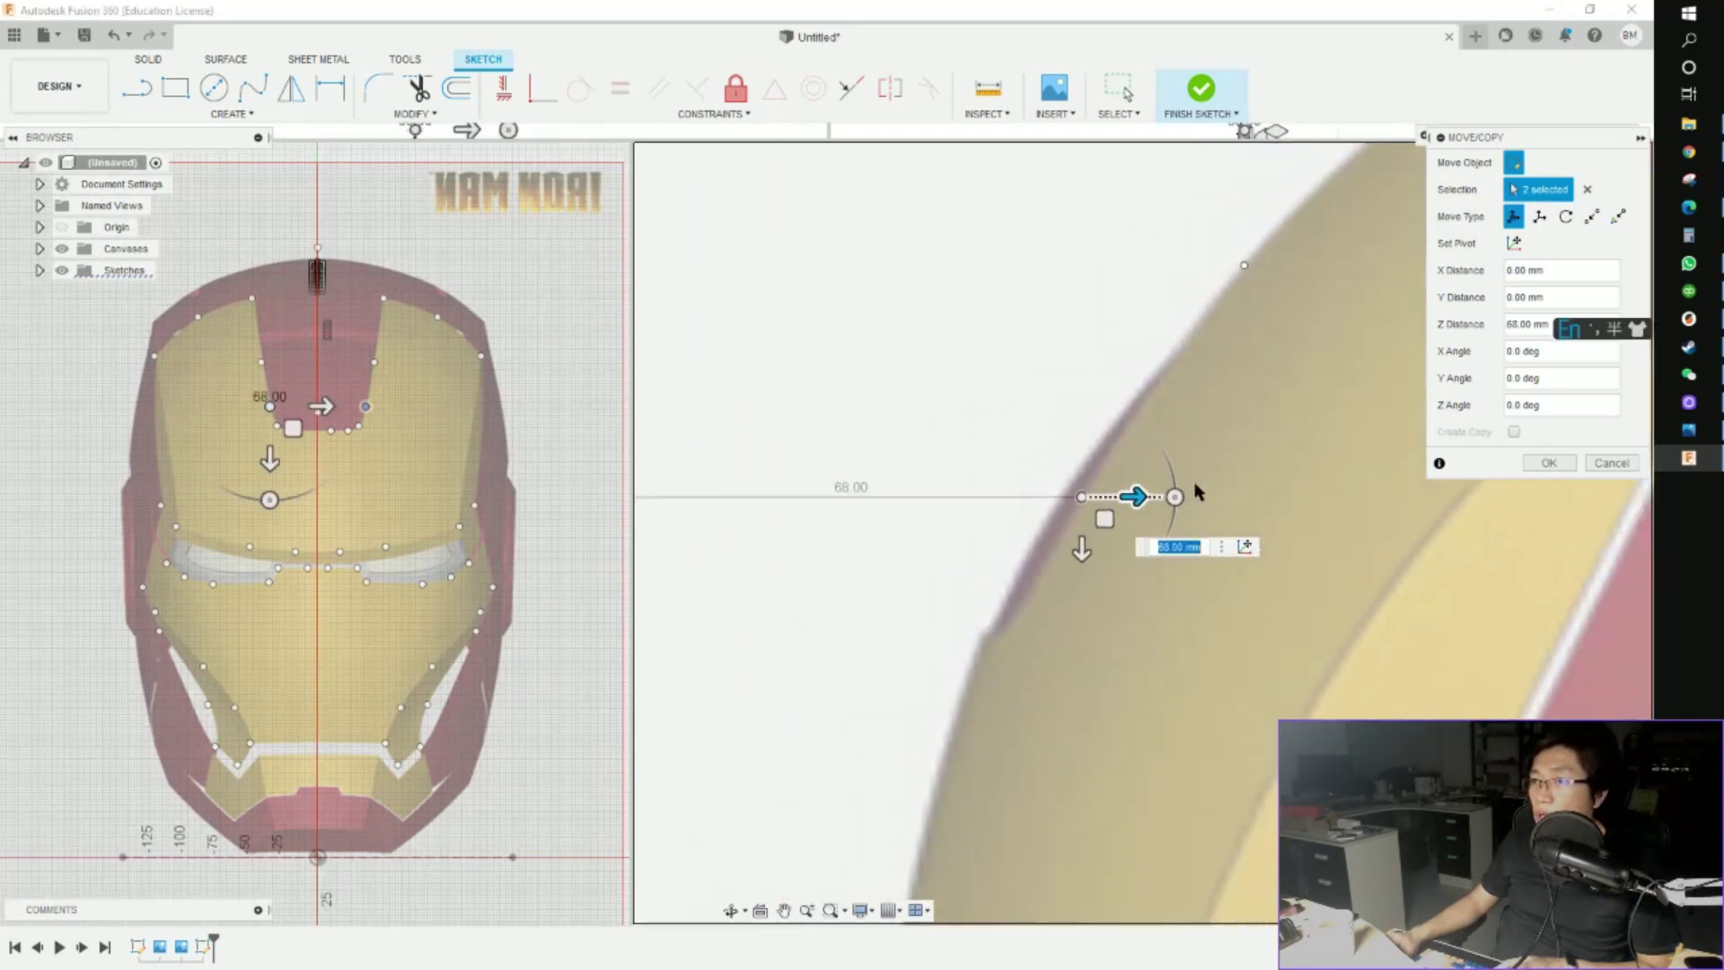
{"action": "key", "text": "Return"}
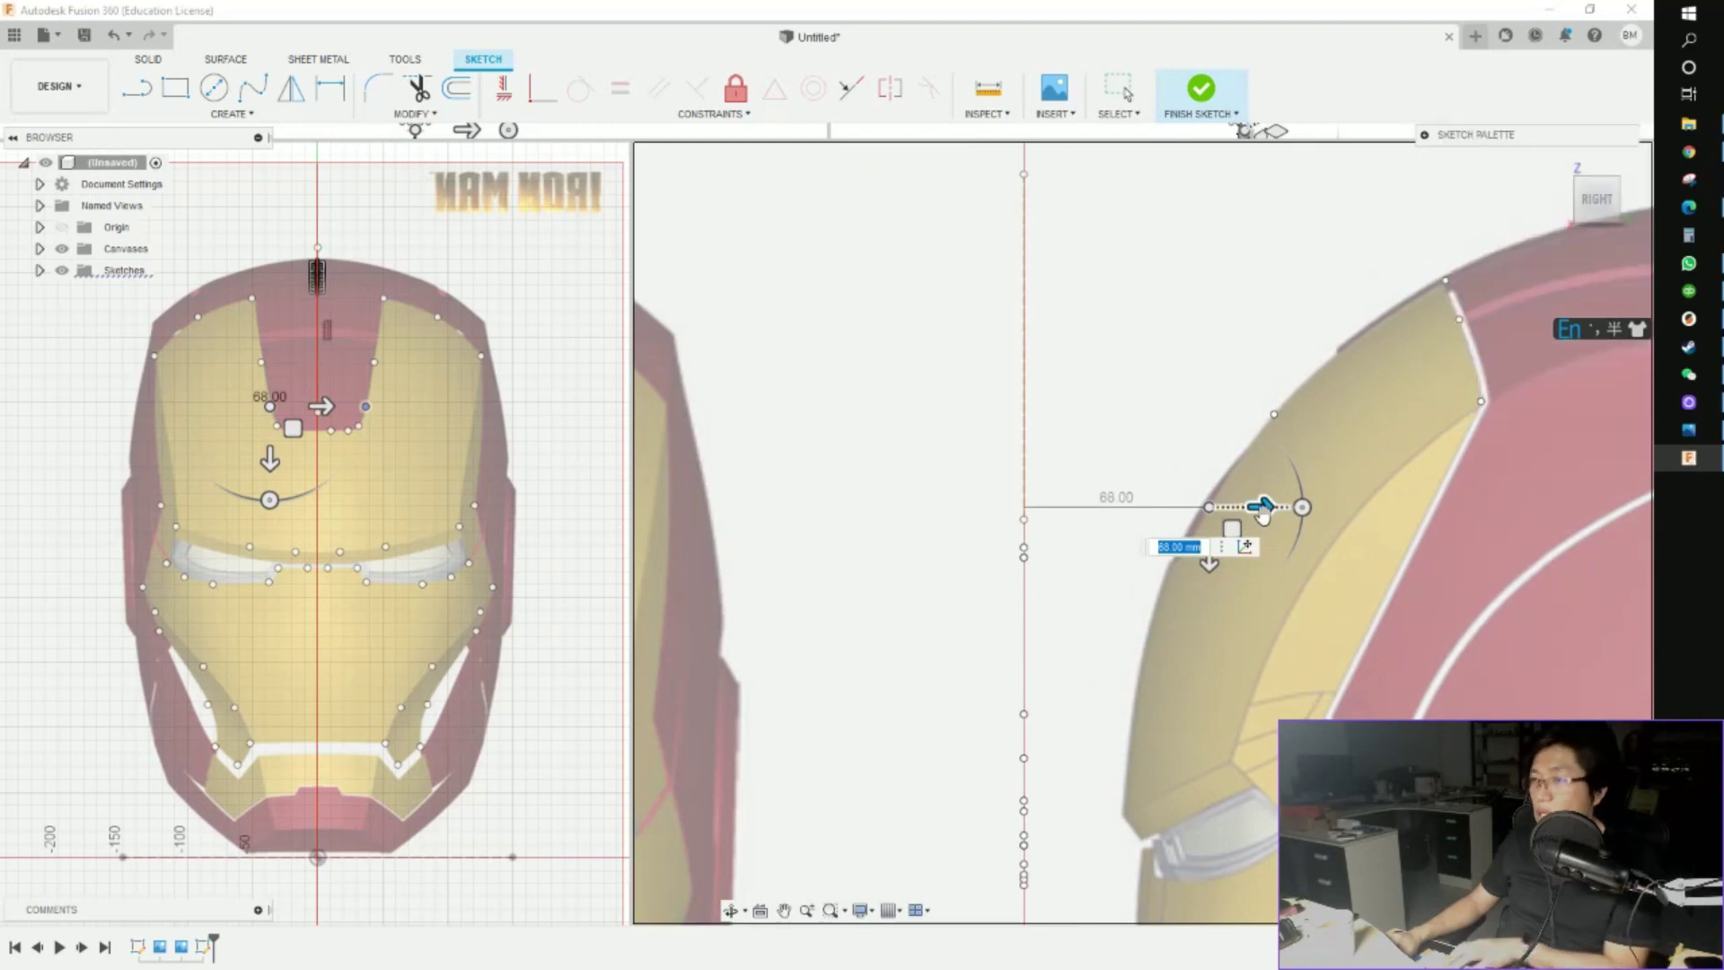
Try to move the pair of points on the red notch's lower corners 60 mm in Z
{"action": "left_click_drag", "start_coordinate": [1044, 557], "coordinate": [1051, 560]}
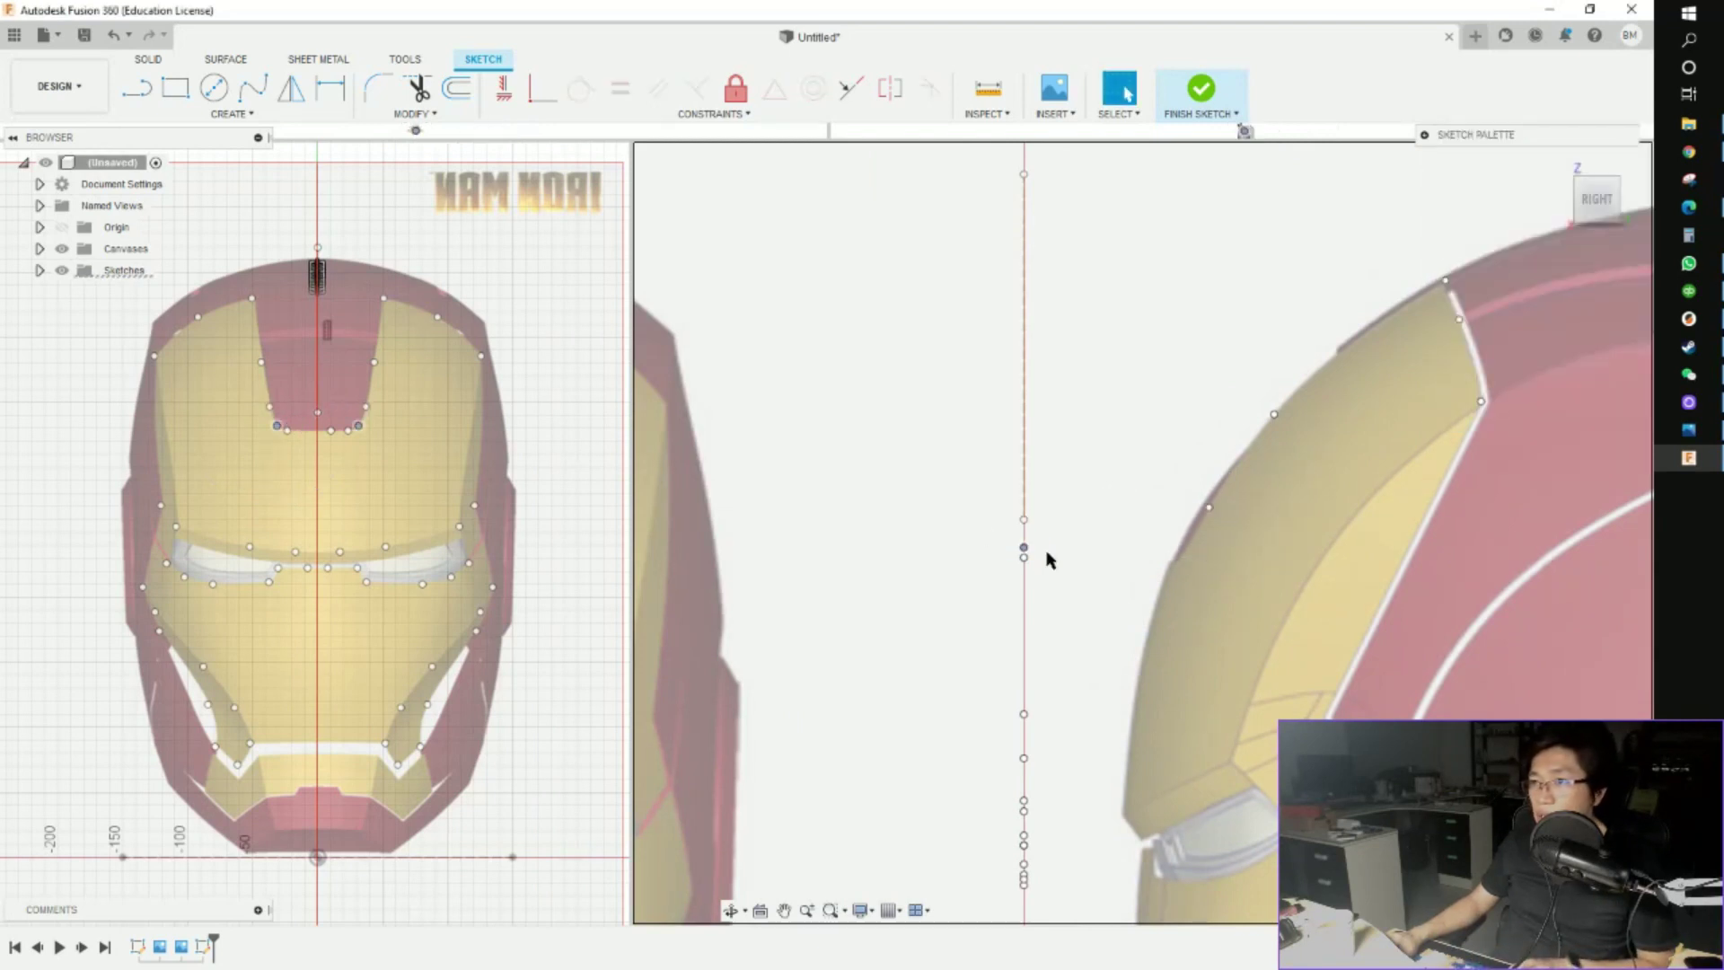
{"action": "scroll", "coordinate": [1057, 552], "scroll_direction": "up", "scroll_amount": 3}
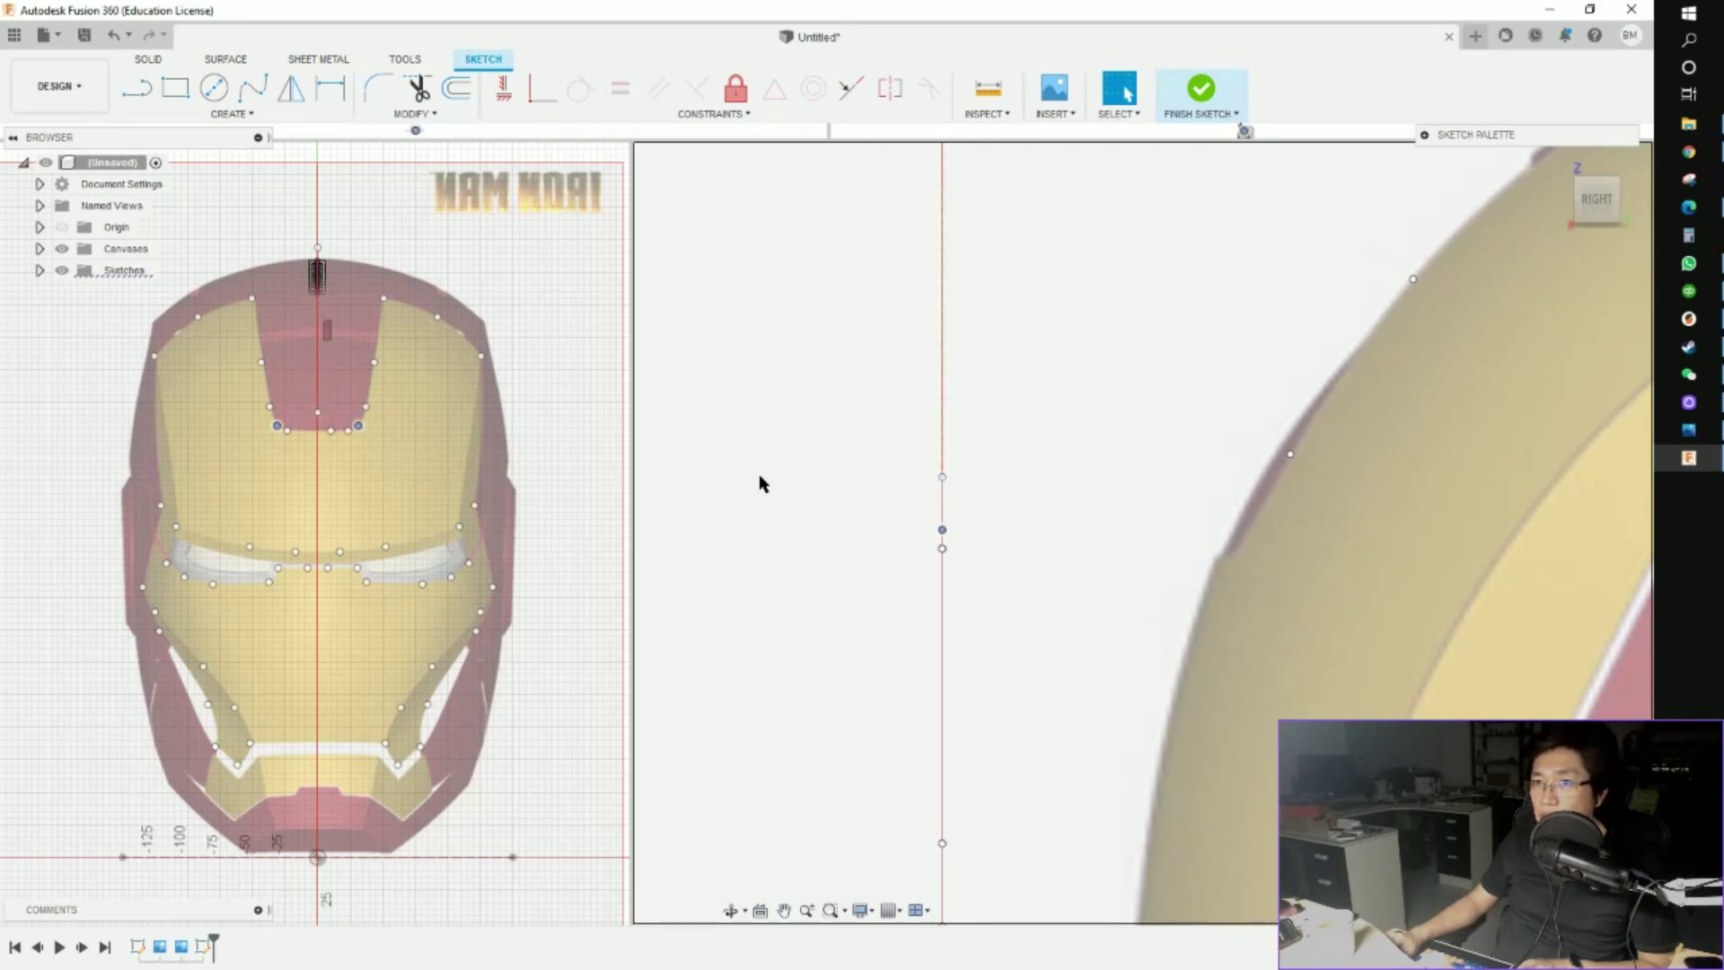
{"action": "middle_click_drag", "start_coordinate": [1006, 595], "coordinate": [836, 536]}
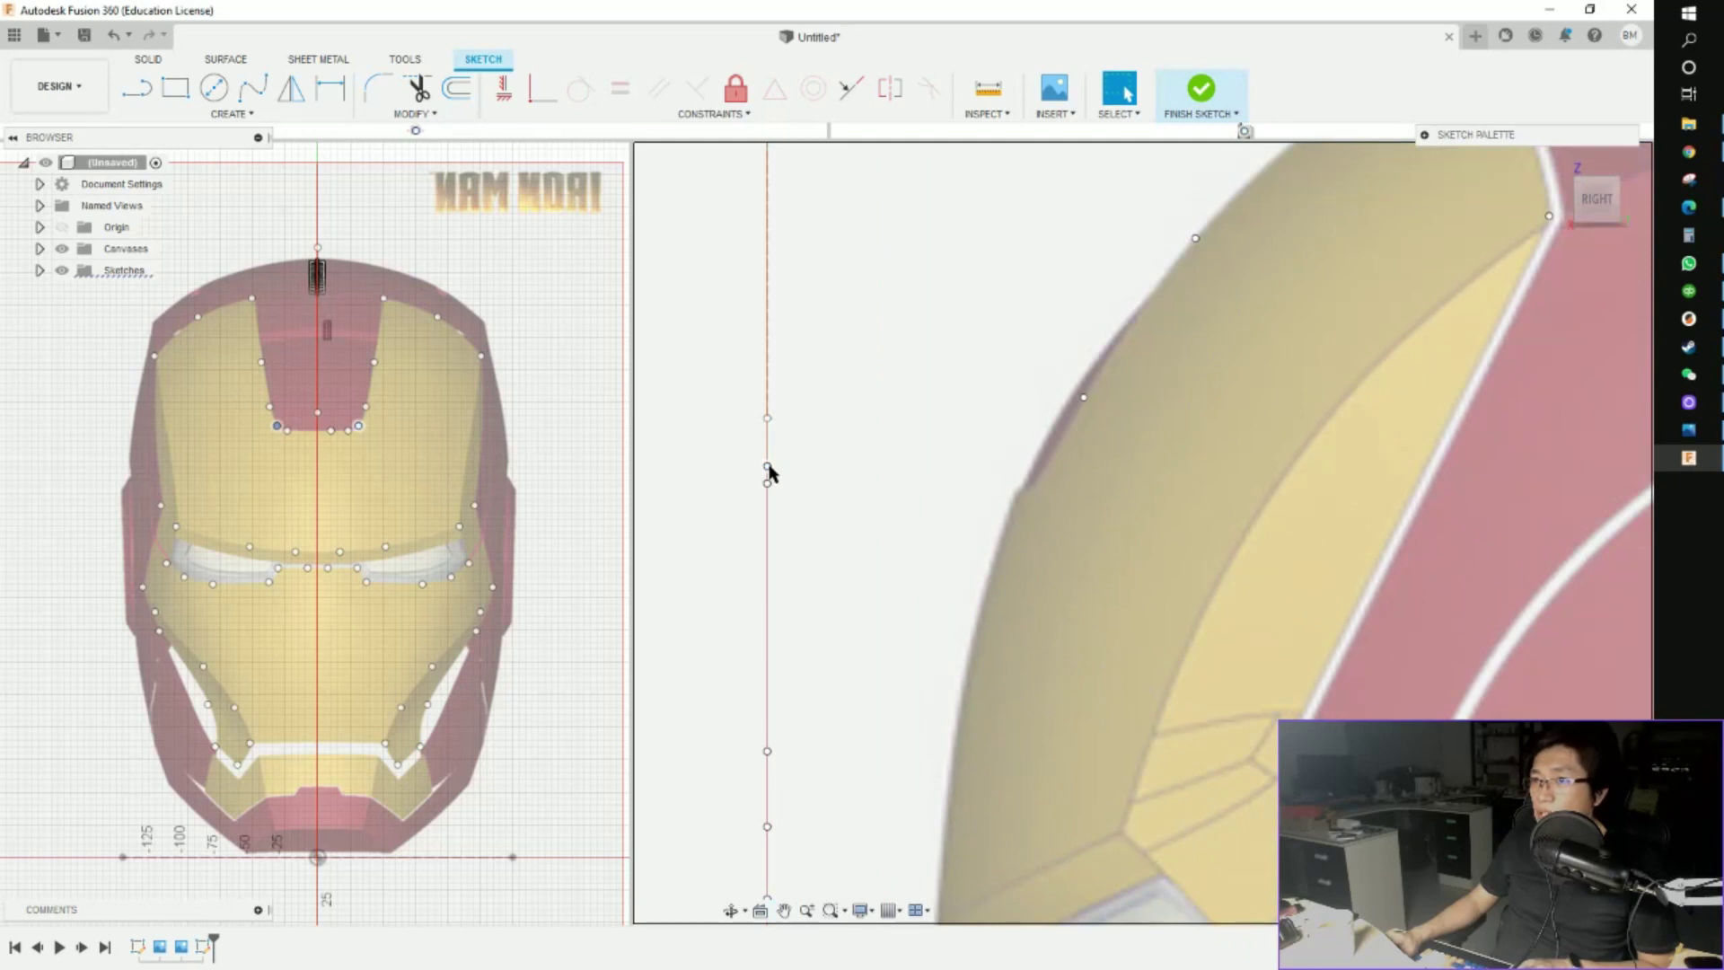
{"action": "key", "text": "m"}
{"action": "mouse_move", "coordinate": [824, 468]}
{"action": "left_mouse_down"}
{"action": "mouse_move", "coordinate": [1145, 468]}
{"action": "mouse_move", "coordinate": [1107, 469]}
{"action": "left_mouse_up"}
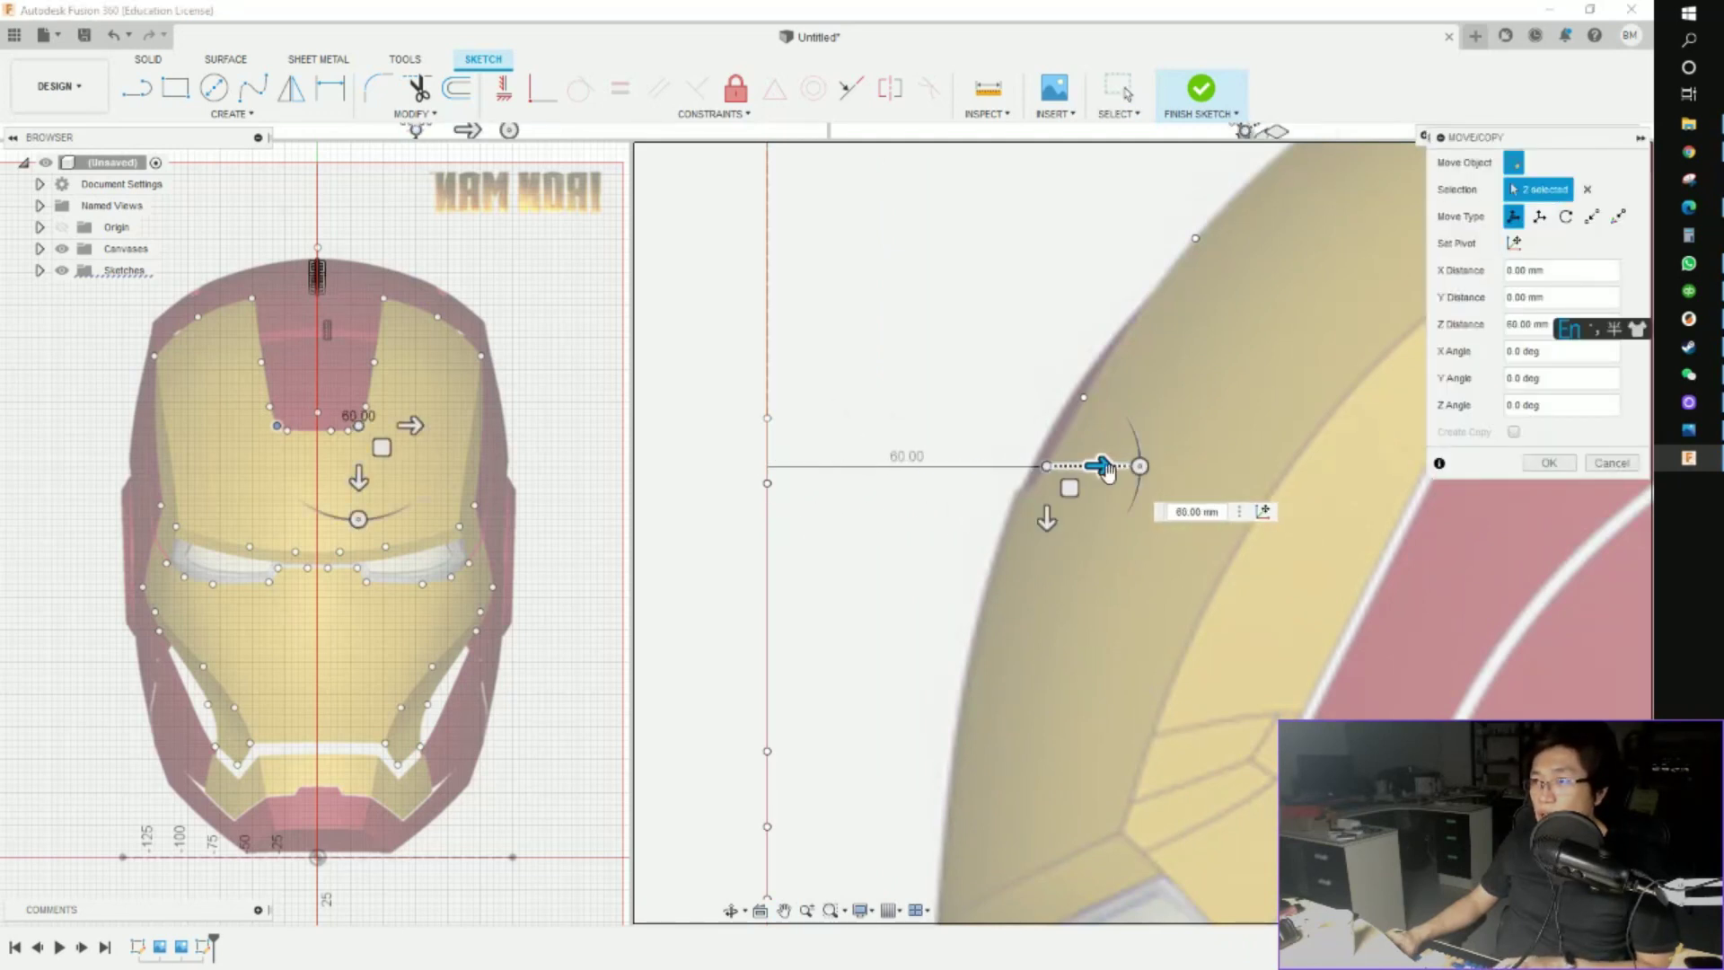
{"action": "scroll", "coordinate": [1100, 476], "scroll_direction": "up", "scroll_amount": 2}
{"action": "left_click", "coordinate": [1549, 463]}
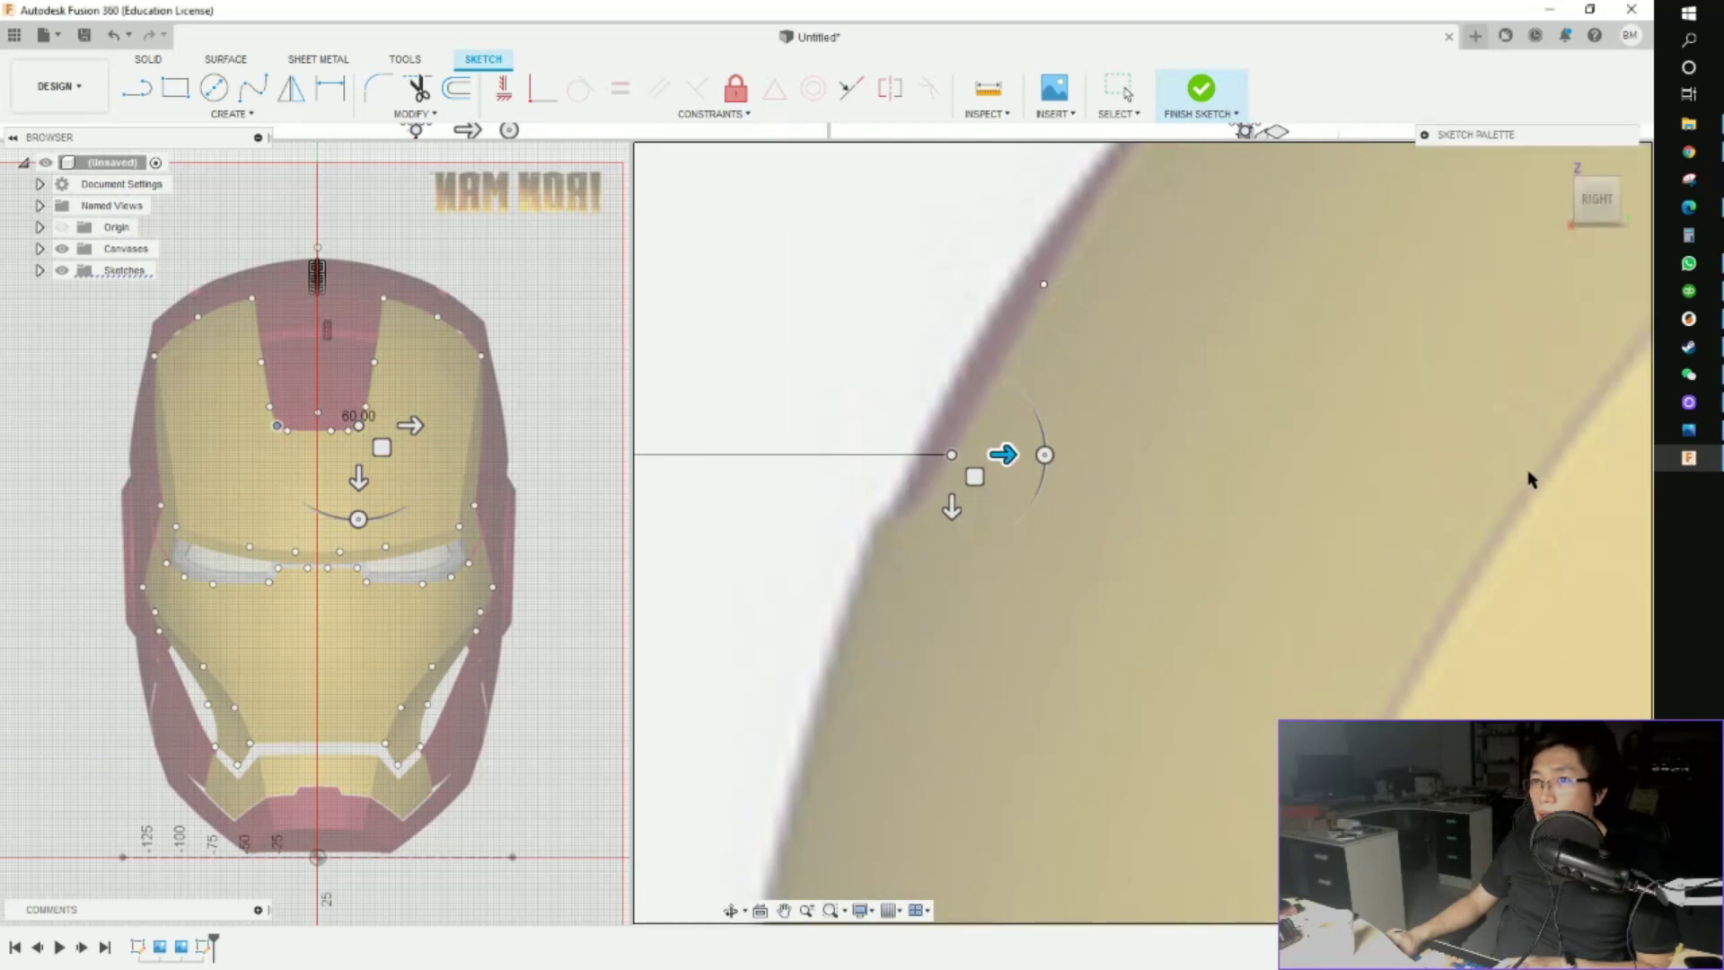
Select the points on the red notch's bottom edge for checking and undo the last move of the lower corner points
{"action": "scroll", "coordinate": [1159, 546], "scroll_direction": "down", "scroll_amount": 5}
{"action": "left_click", "coordinate": [1038, 604]}
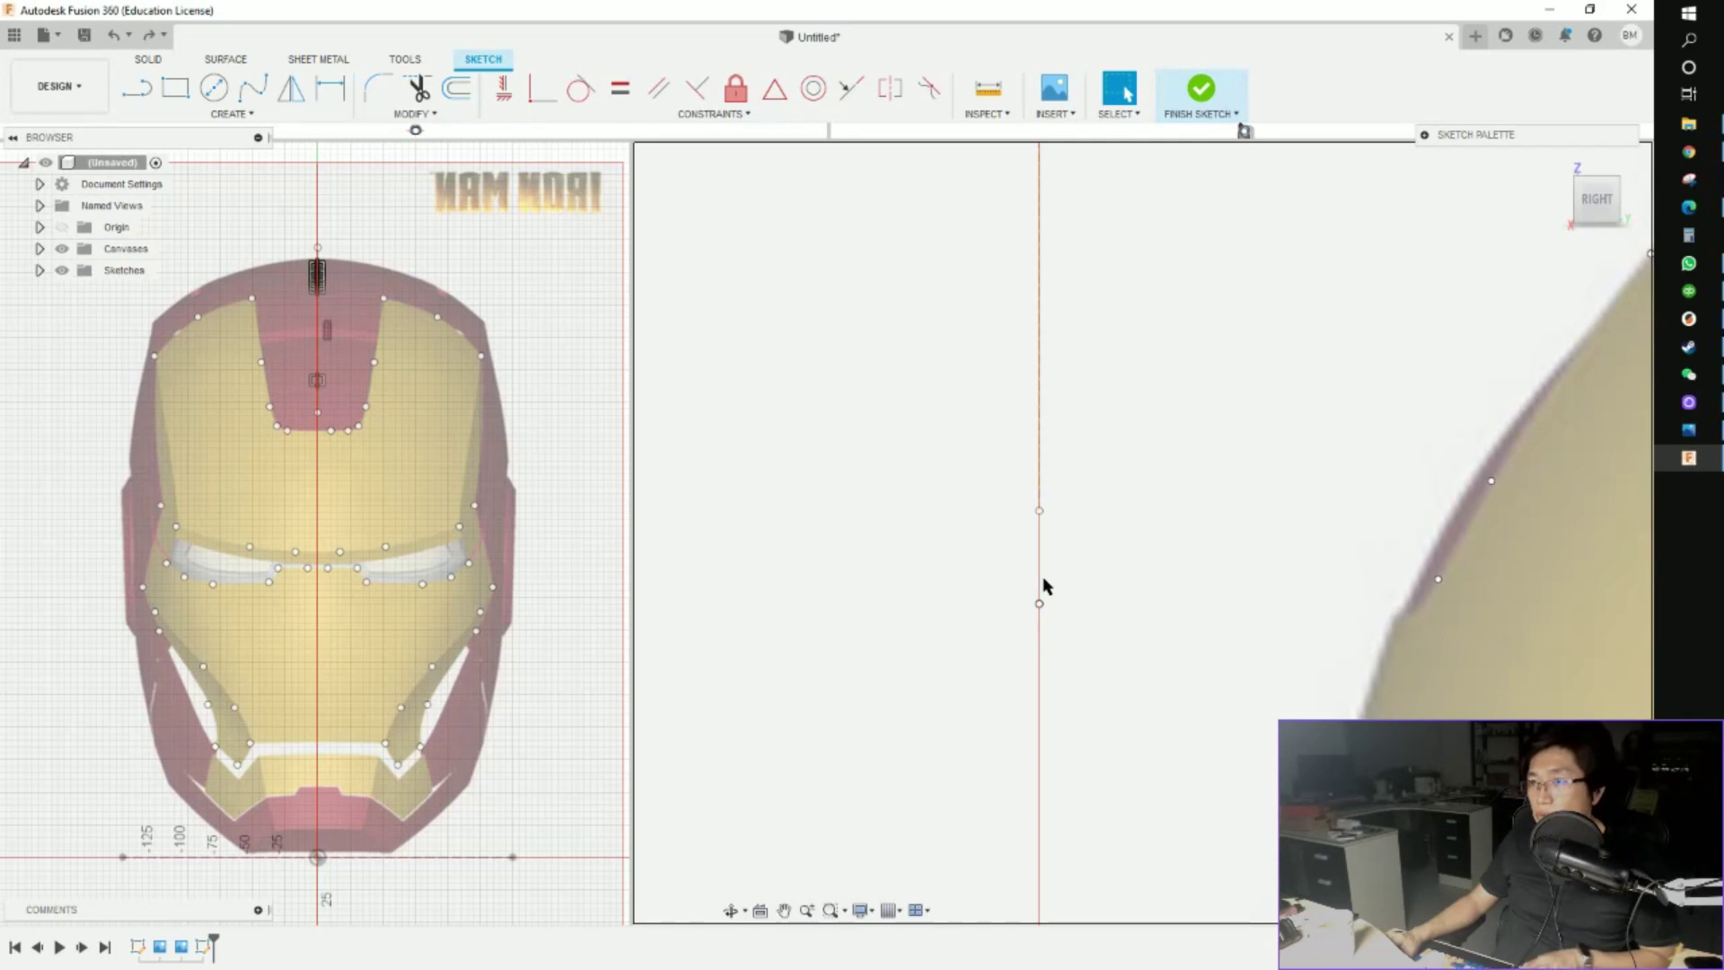
{"action": "left_click", "coordinate": [1038, 603]}
{"action": "middle_click_drag", "start_coordinate": [1073, 655], "coordinate": [987, 600]}
{"action": "scroll", "coordinate": [933, 585], "scroll_direction": "up", "scroll_amount": 2}
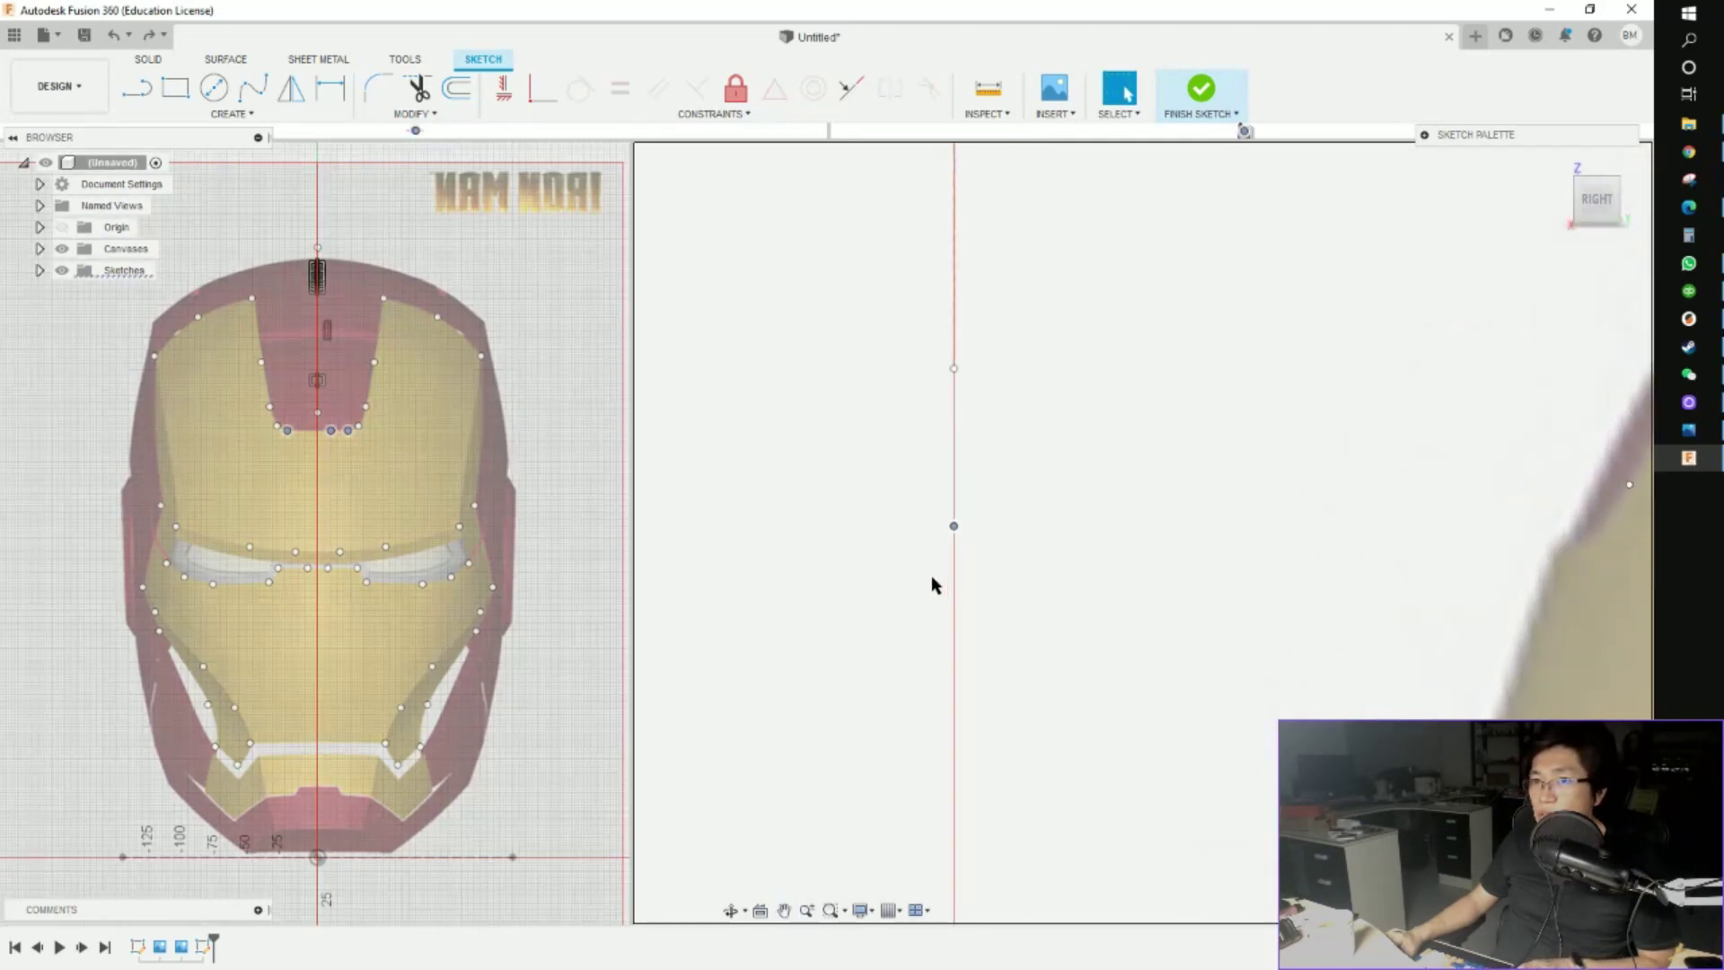
{"action": "scroll", "coordinate": [981, 543], "scroll_direction": "up", "scroll_amount": 1}
{"action": "left_click", "coordinate": [984, 542]}
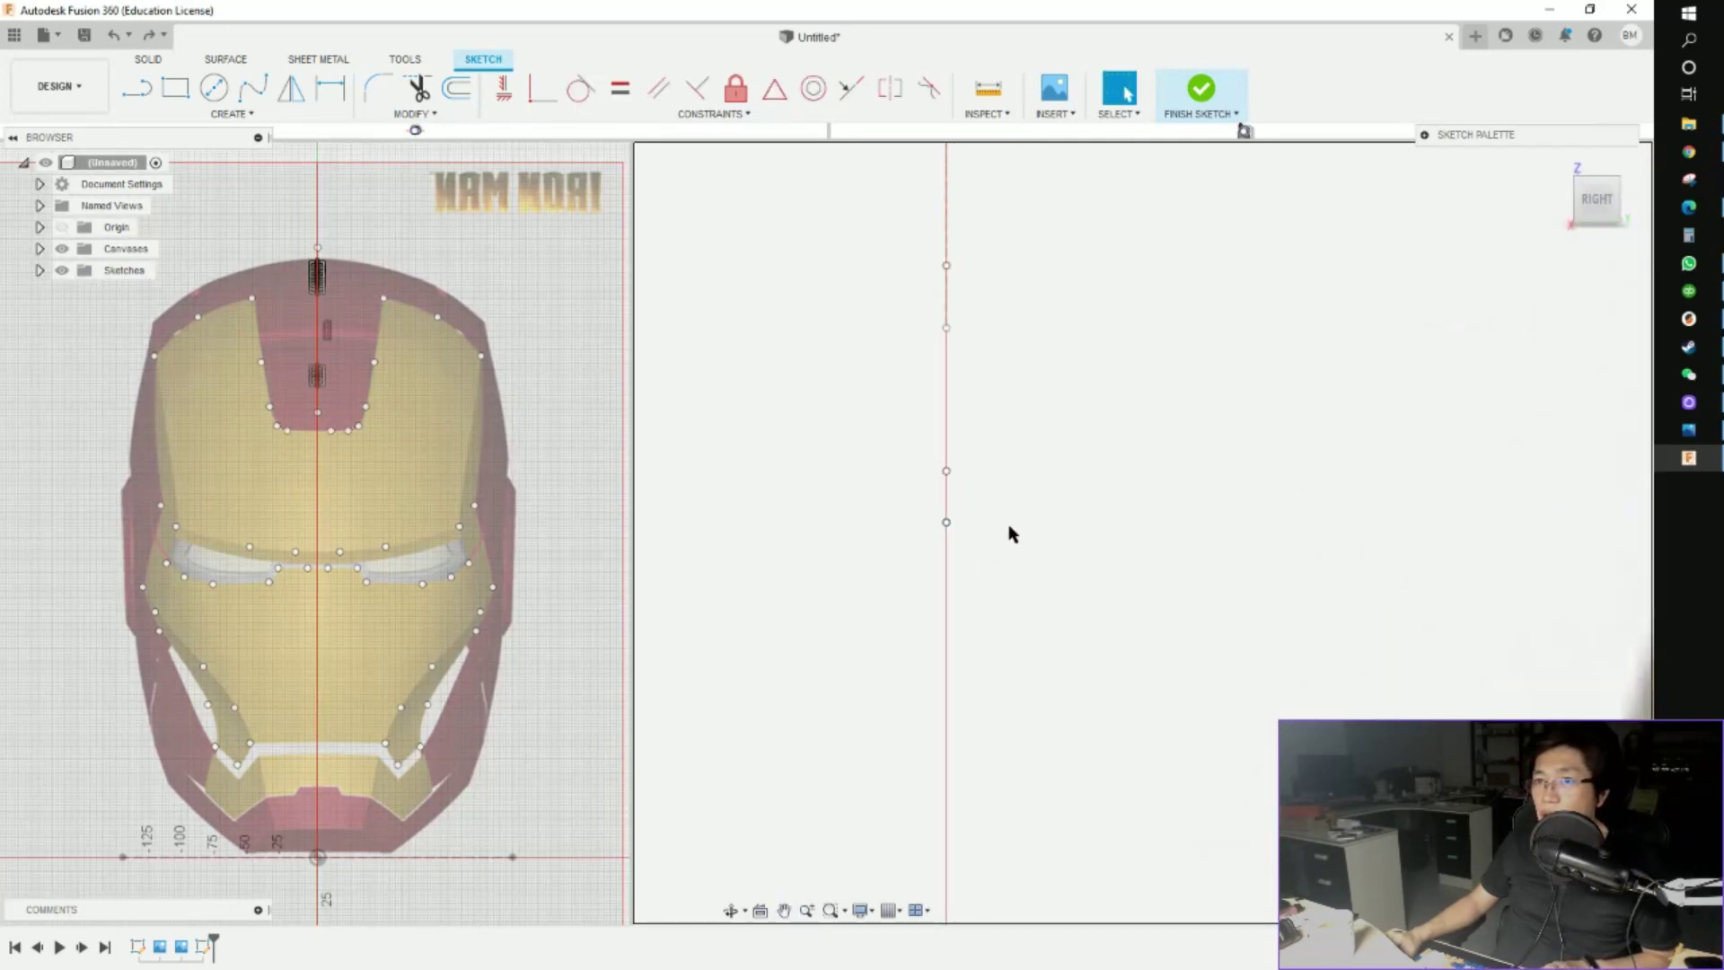
{"action": "scroll", "coordinate": [1147, 535], "scroll_direction": "down", "scroll_amount": 2}
{"action": "scroll", "coordinate": [970, 693], "scroll_direction": "up", "scroll_amount": 3}
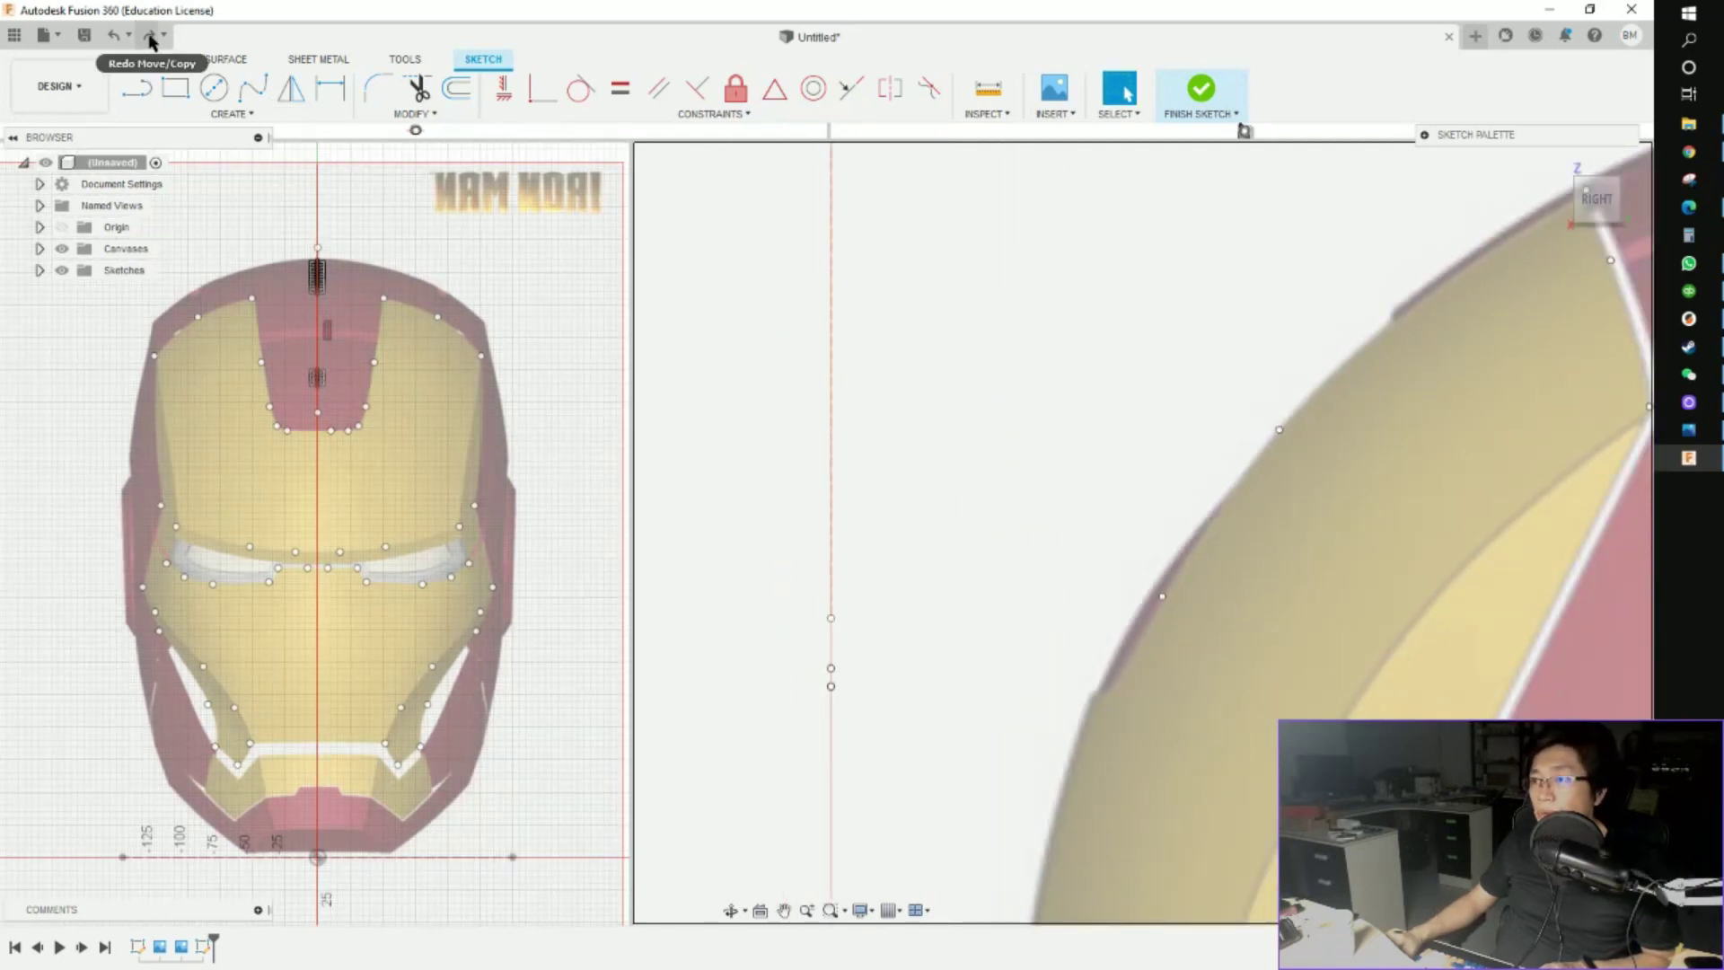
Delete the stray unmirrored point on the red notch's bottom edge beside the centre line
{"action": "scroll", "coordinate": [404, 359], "scroll_direction": "up", "scroll_amount": 3}
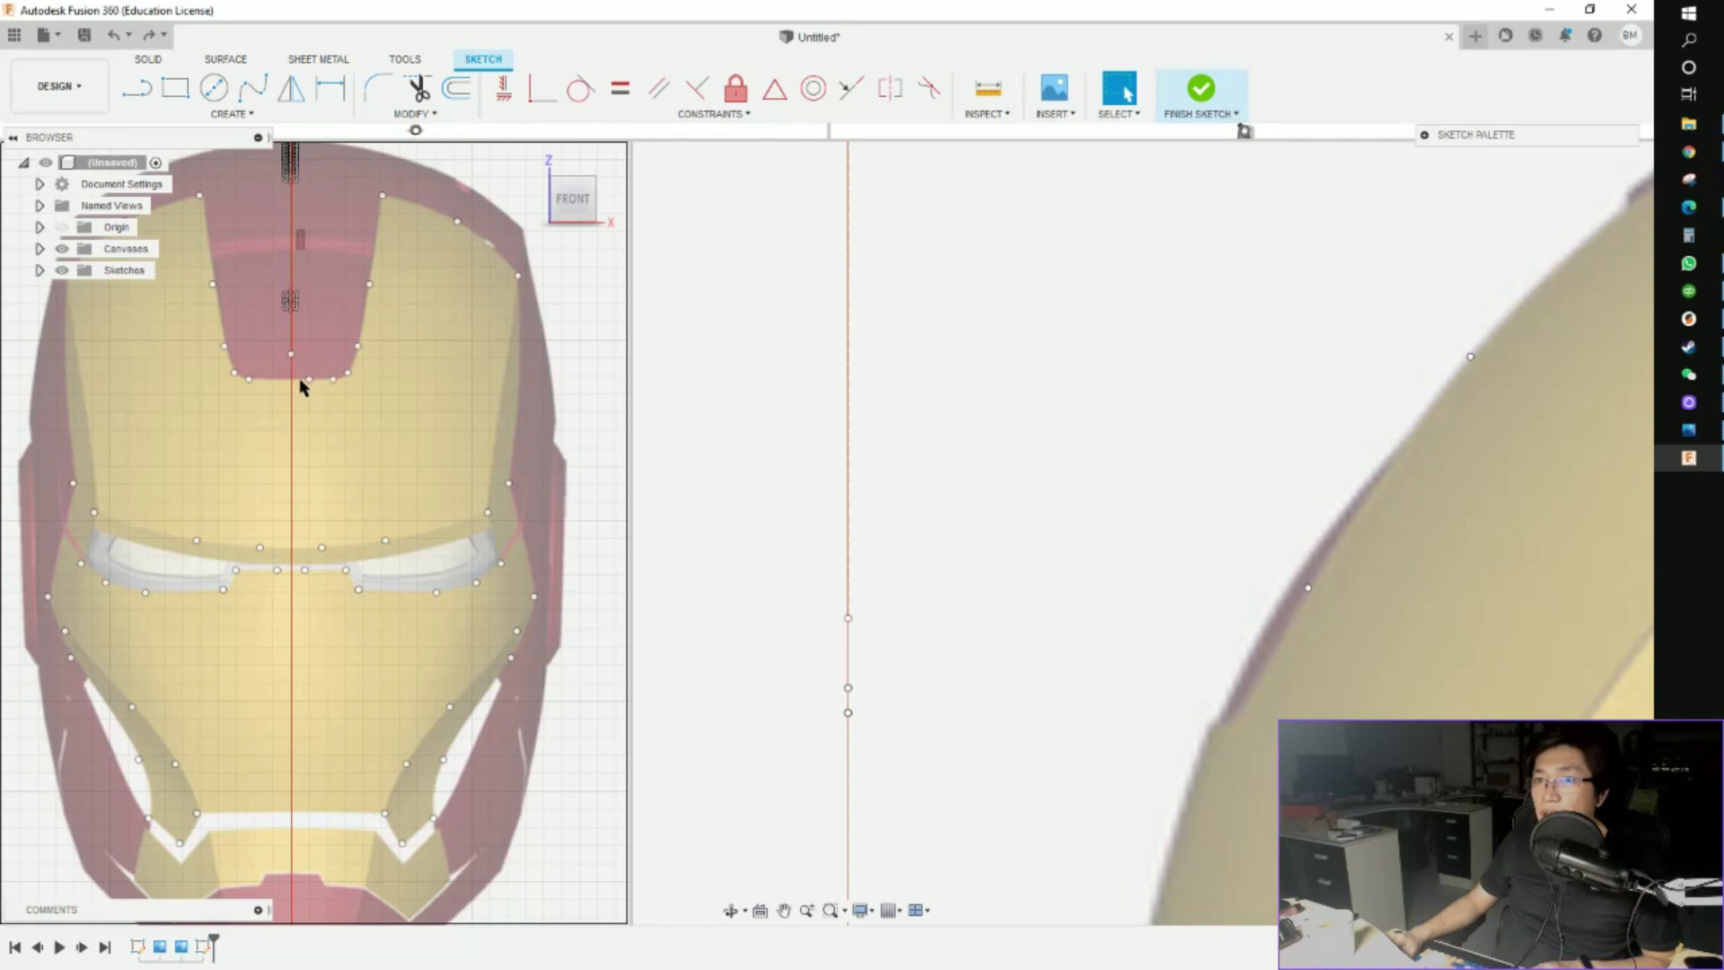
{"action": "left_click", "coordinate": [309, 380]}
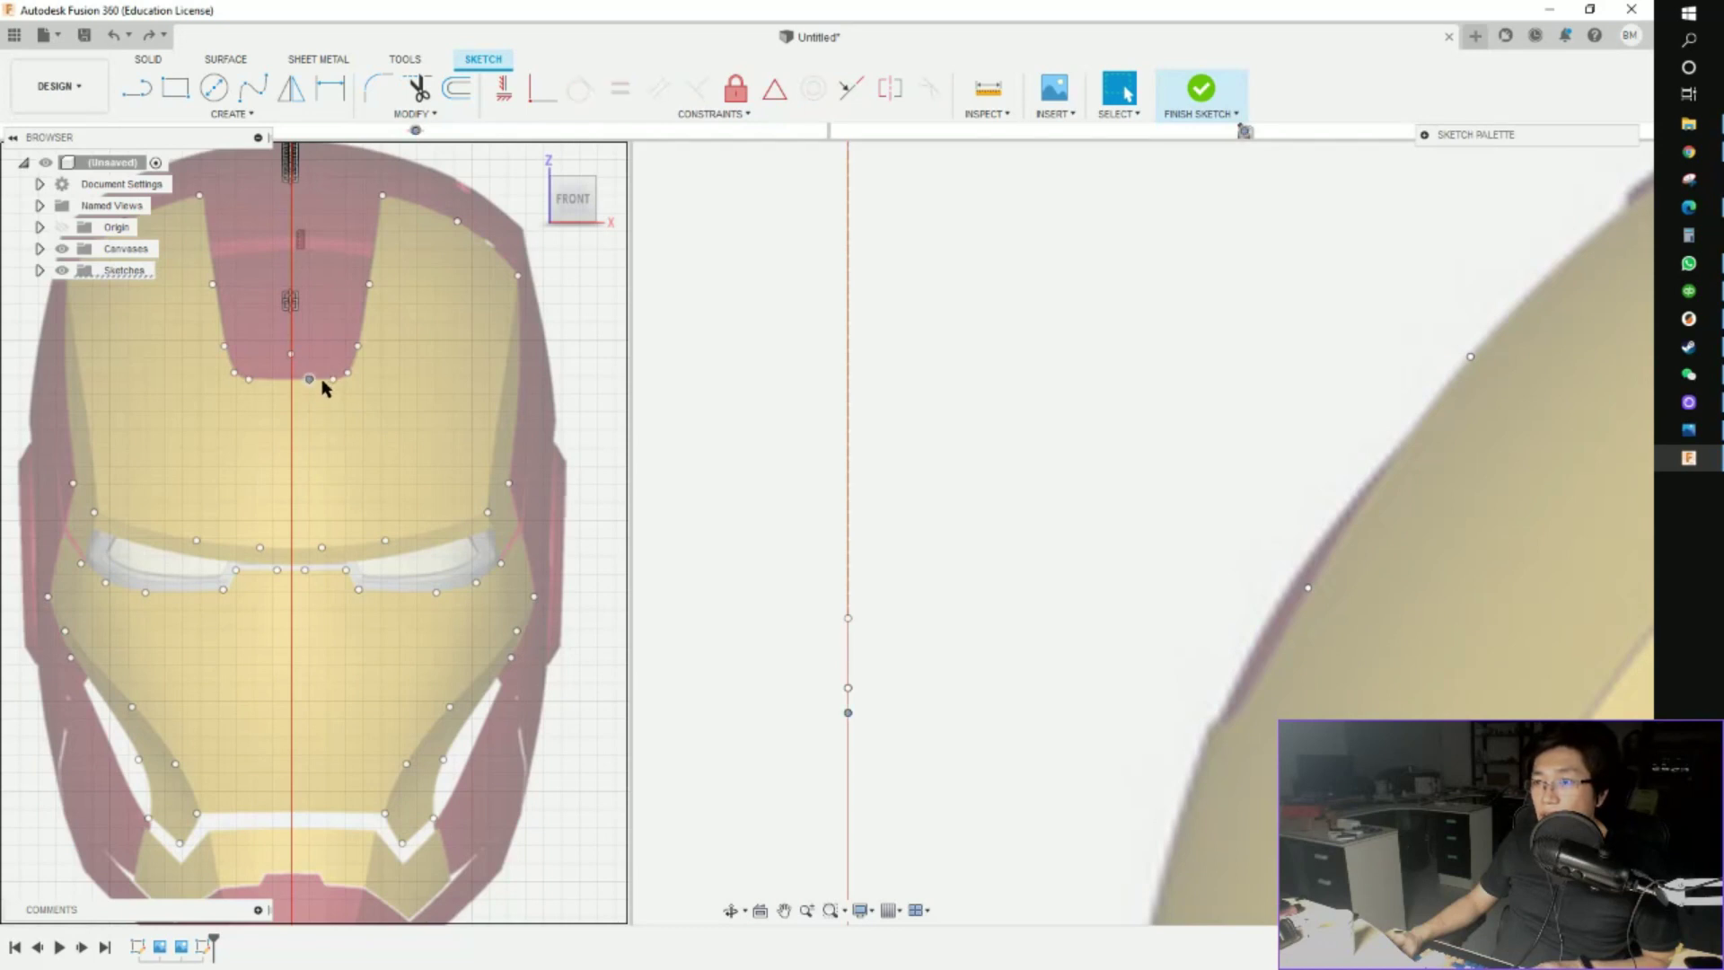
{"action": "left_click", "coordinate": [337, 404]}
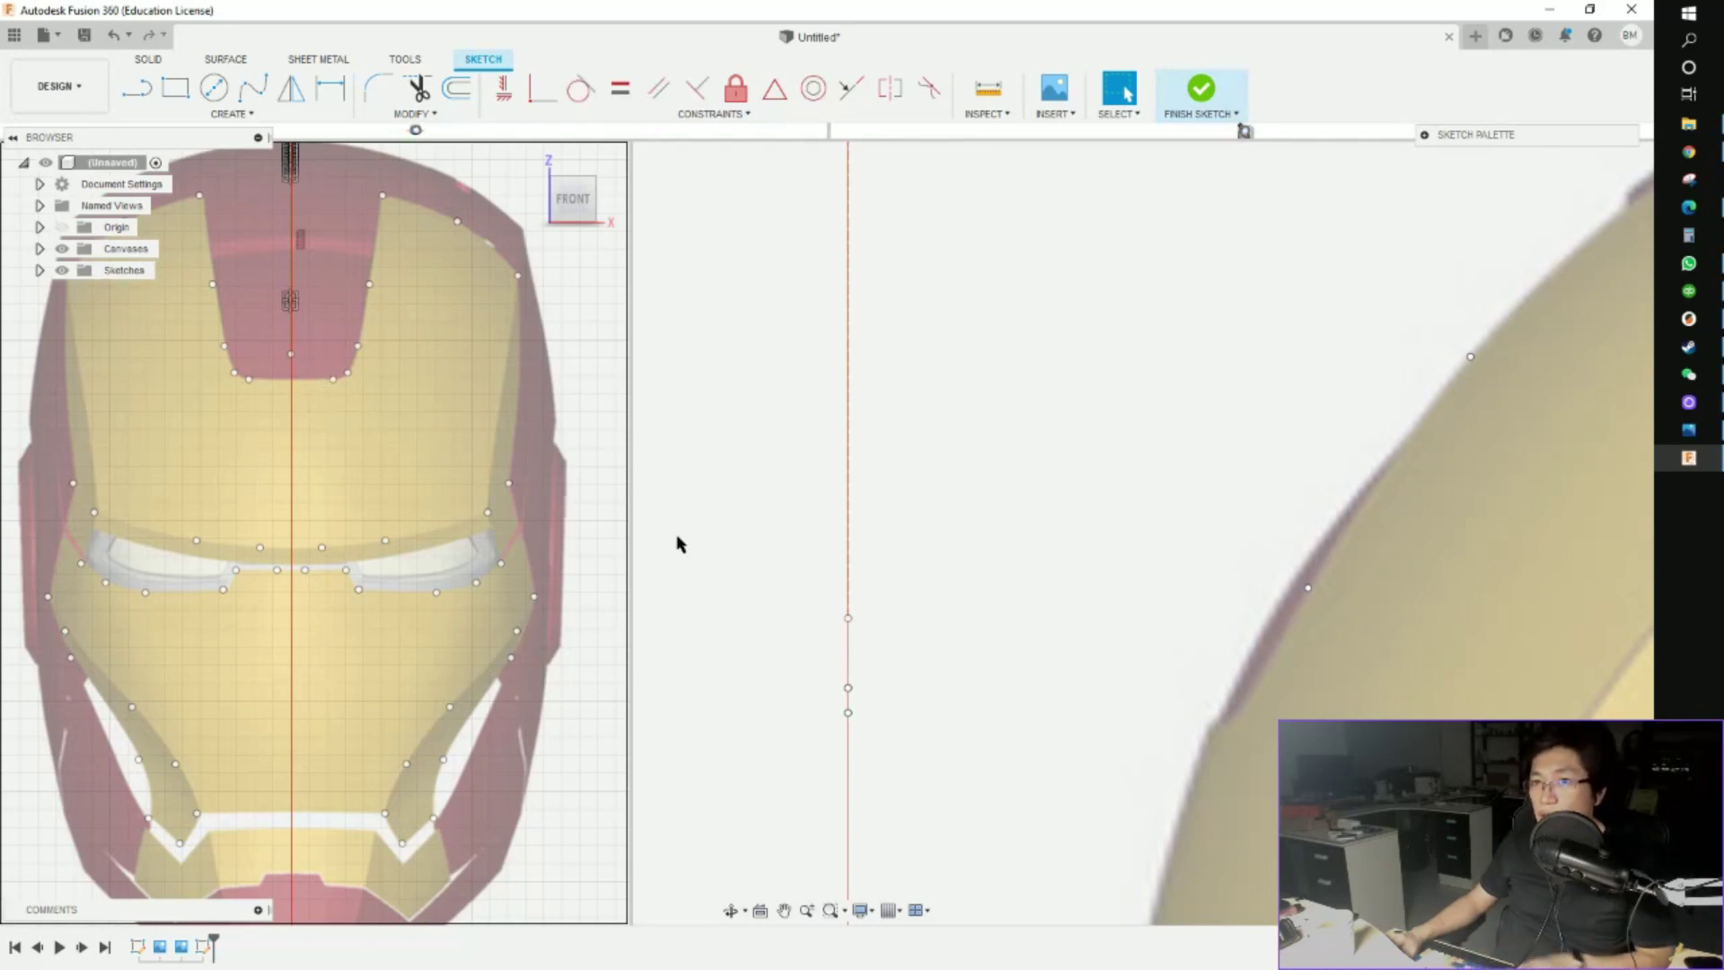
Move the red notch's lower corner point pair 60 mm in Z onto the dark red strip in the side view
{"action": "left_click", "coordinate": [848, 688]}
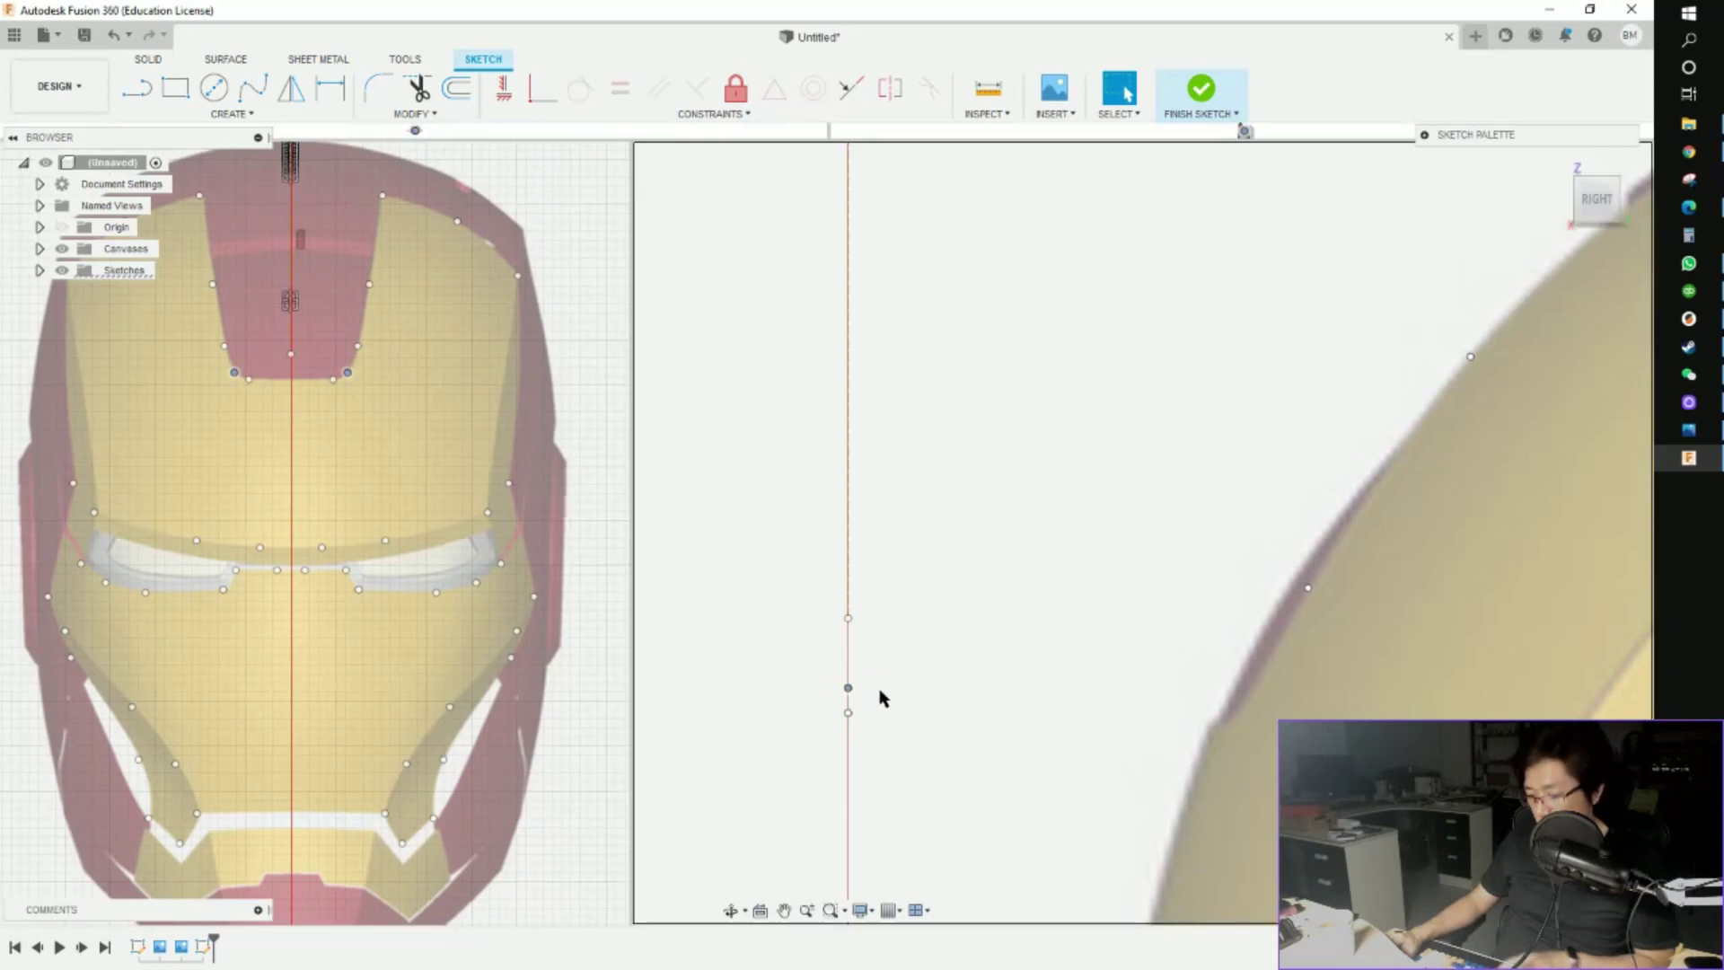
{"action": "key", "text": "m"}
{"action": "left_click_drag", "start_coordinate": [916, 686], "coordinate": [1304, 687]}
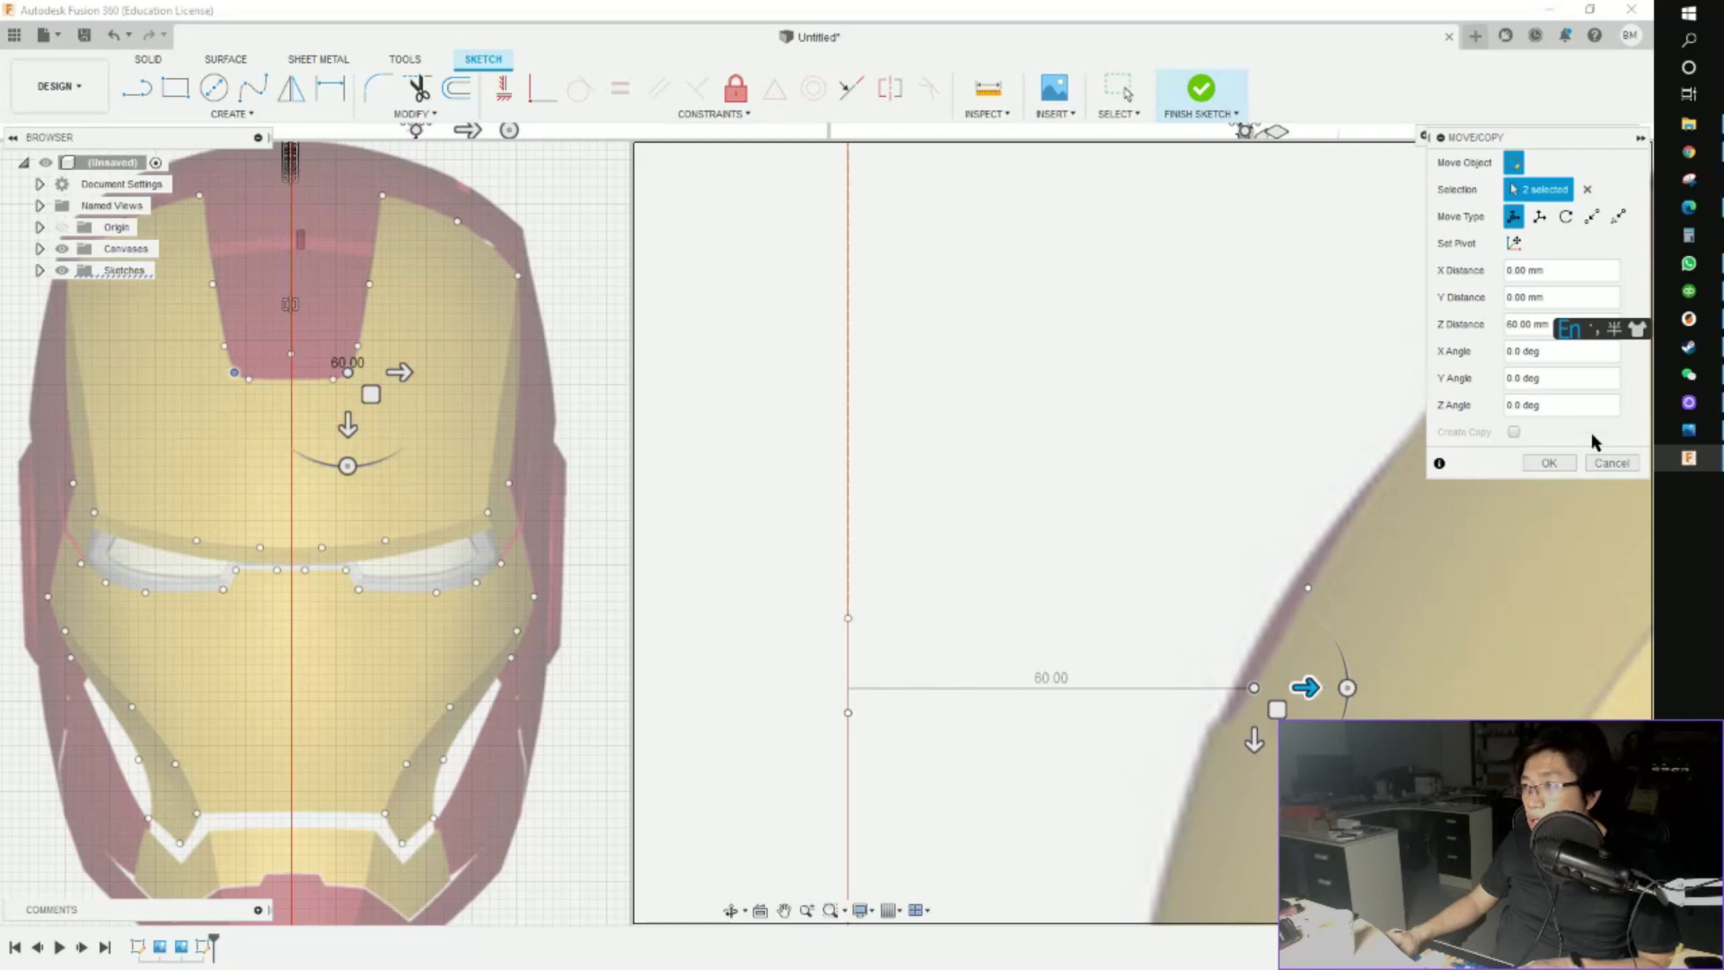
{"action": "left_click", "coordinate": [1549, 463]}
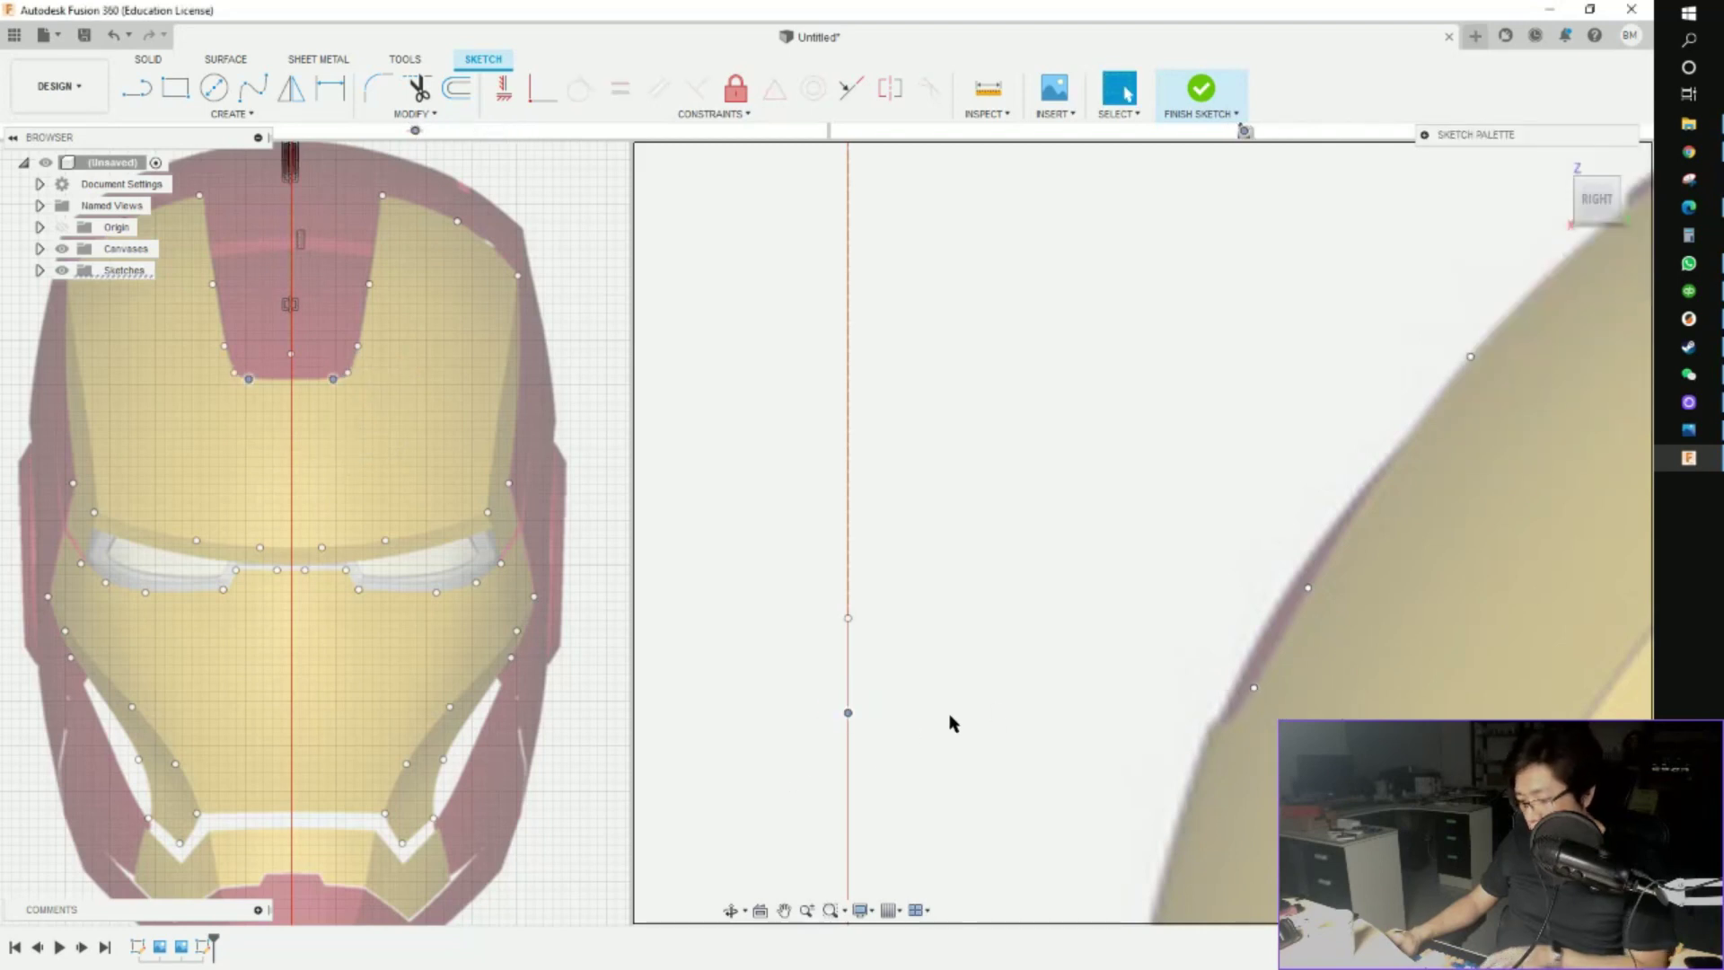
Move the two end points of the red notch's bottom edge in Z onto the side-view profile and 1 mm in Y
{"action": "key", "text": "m"}
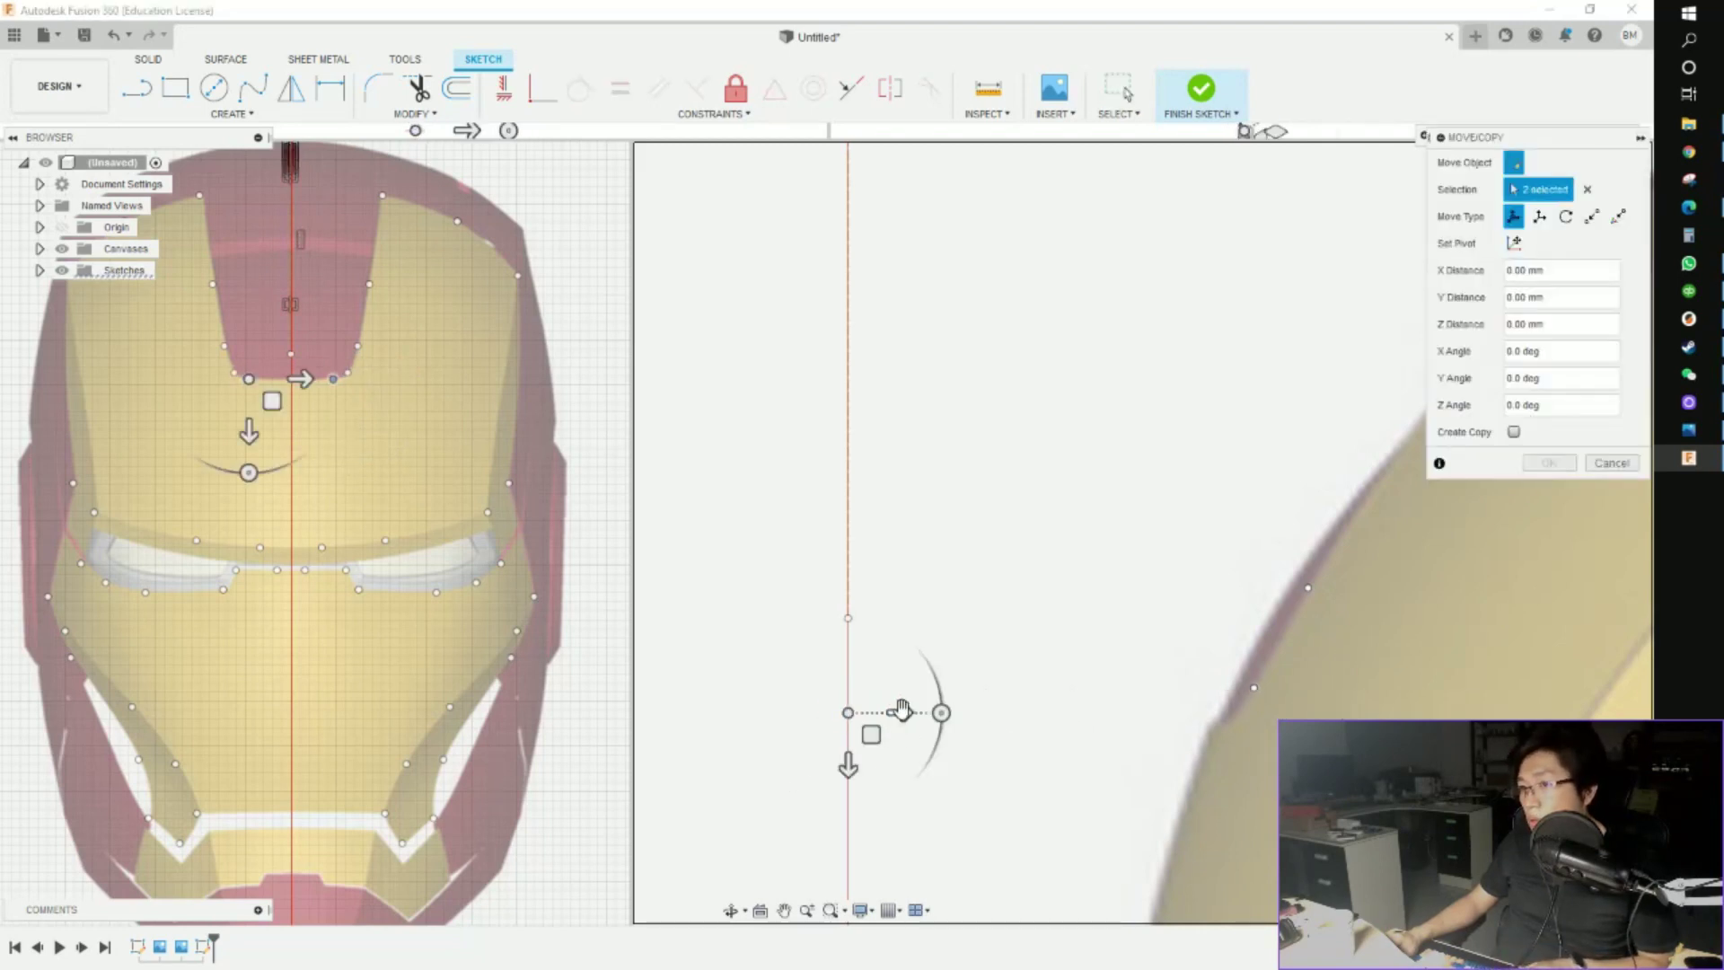
{"action": "left_click_drag", "start_coordinate": [901, 710], "coordinate": [1273, 716]}
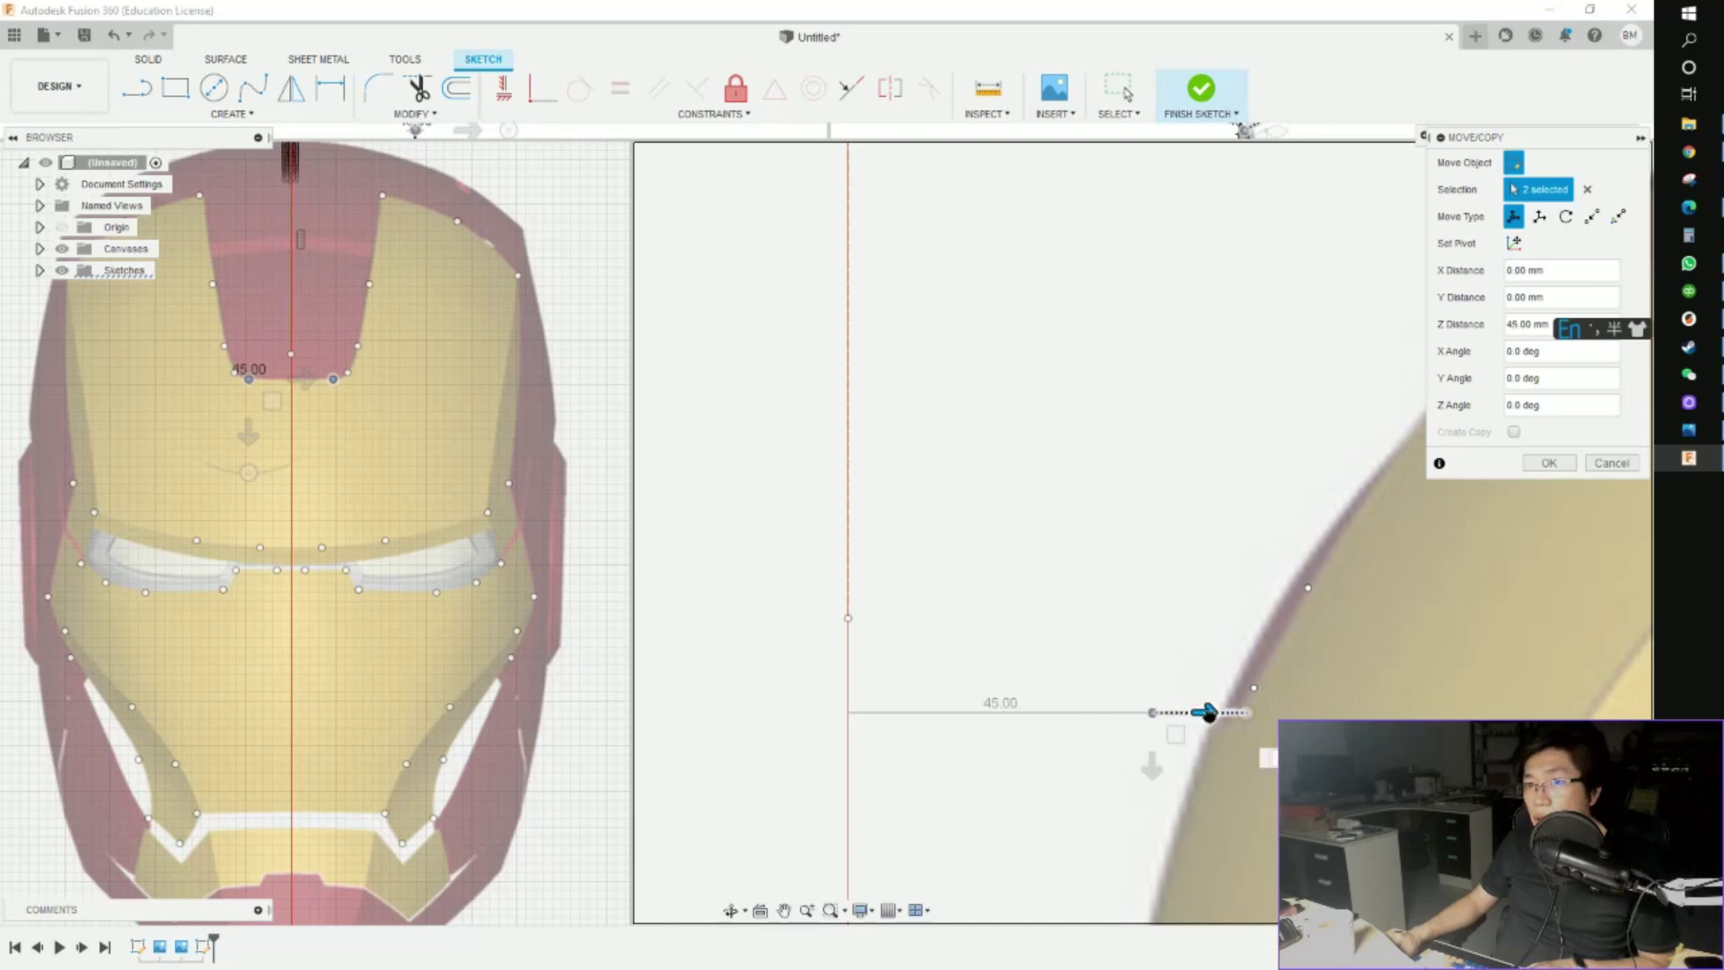
{"action": "left_click_drag", "start_coordinate": [1273, 715], "coordinate": [1167, 778]}
{"action": "scroll", "coordinate": [1167, 778], "scroll_direction": "down", "scroll_amount": 2}
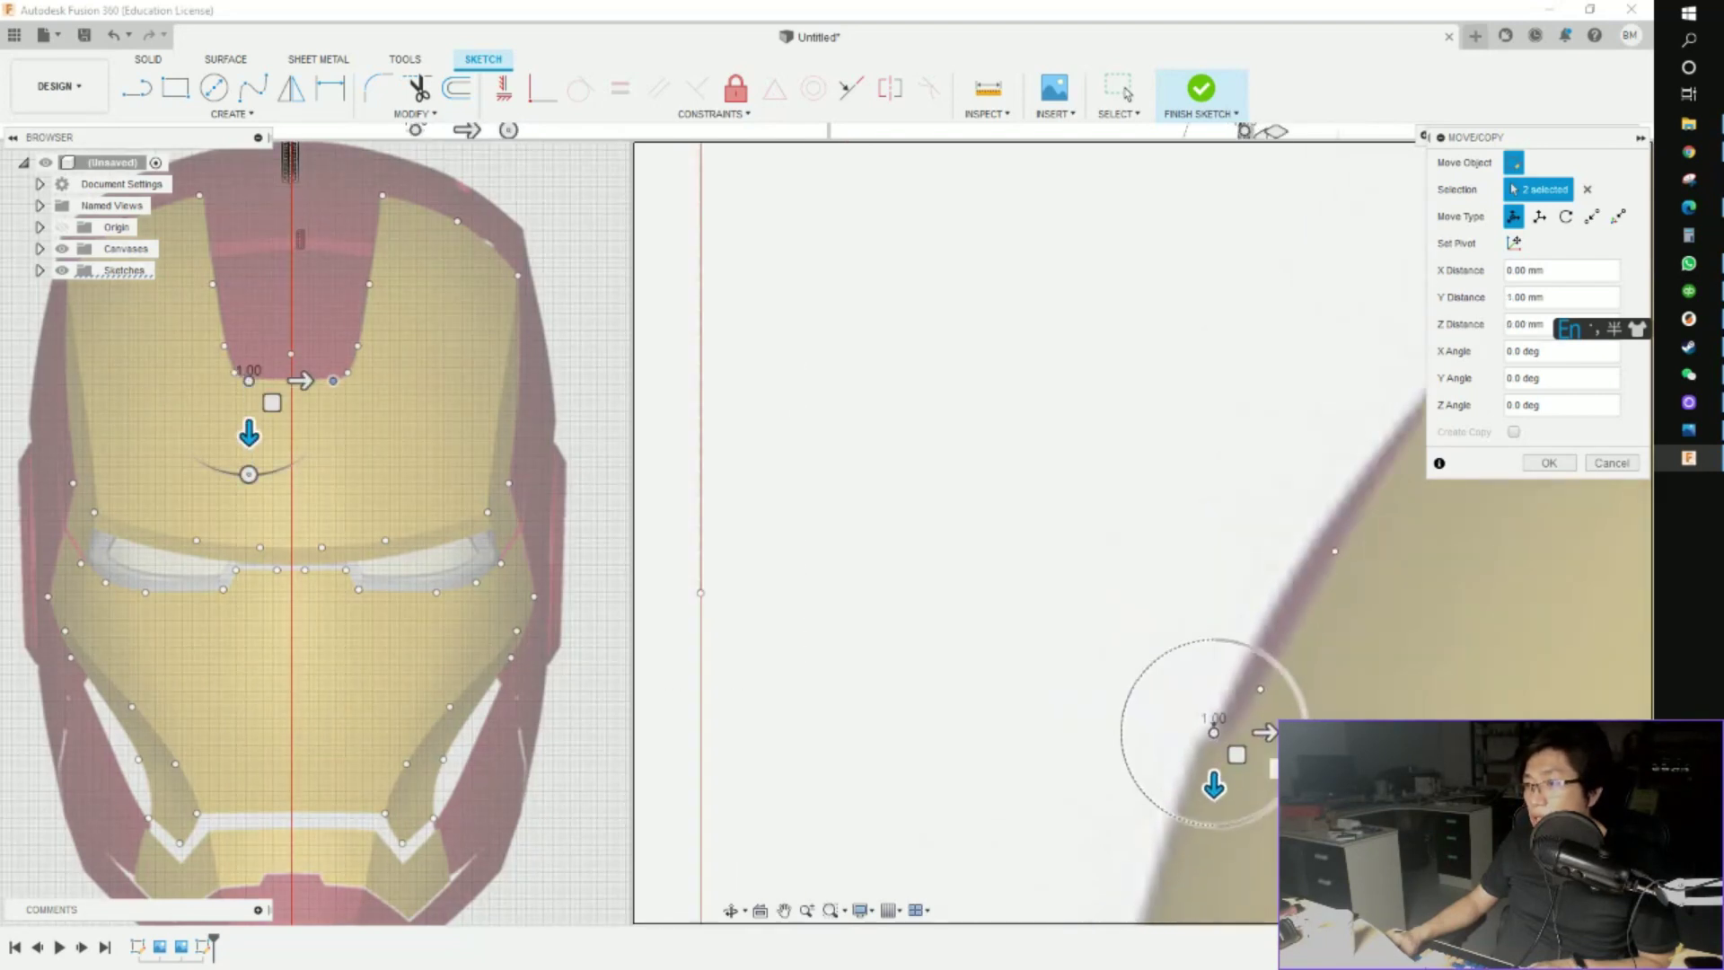
{"action": "key", "text": "Return"}
Move the pair of outer temple points above the eyes 111 mm in Z onto the inward bend of the side view's white seam
{"action": "scroll", "coordinate": [973, 751], "scroll_direction": "down", "scroll_amount": 6}
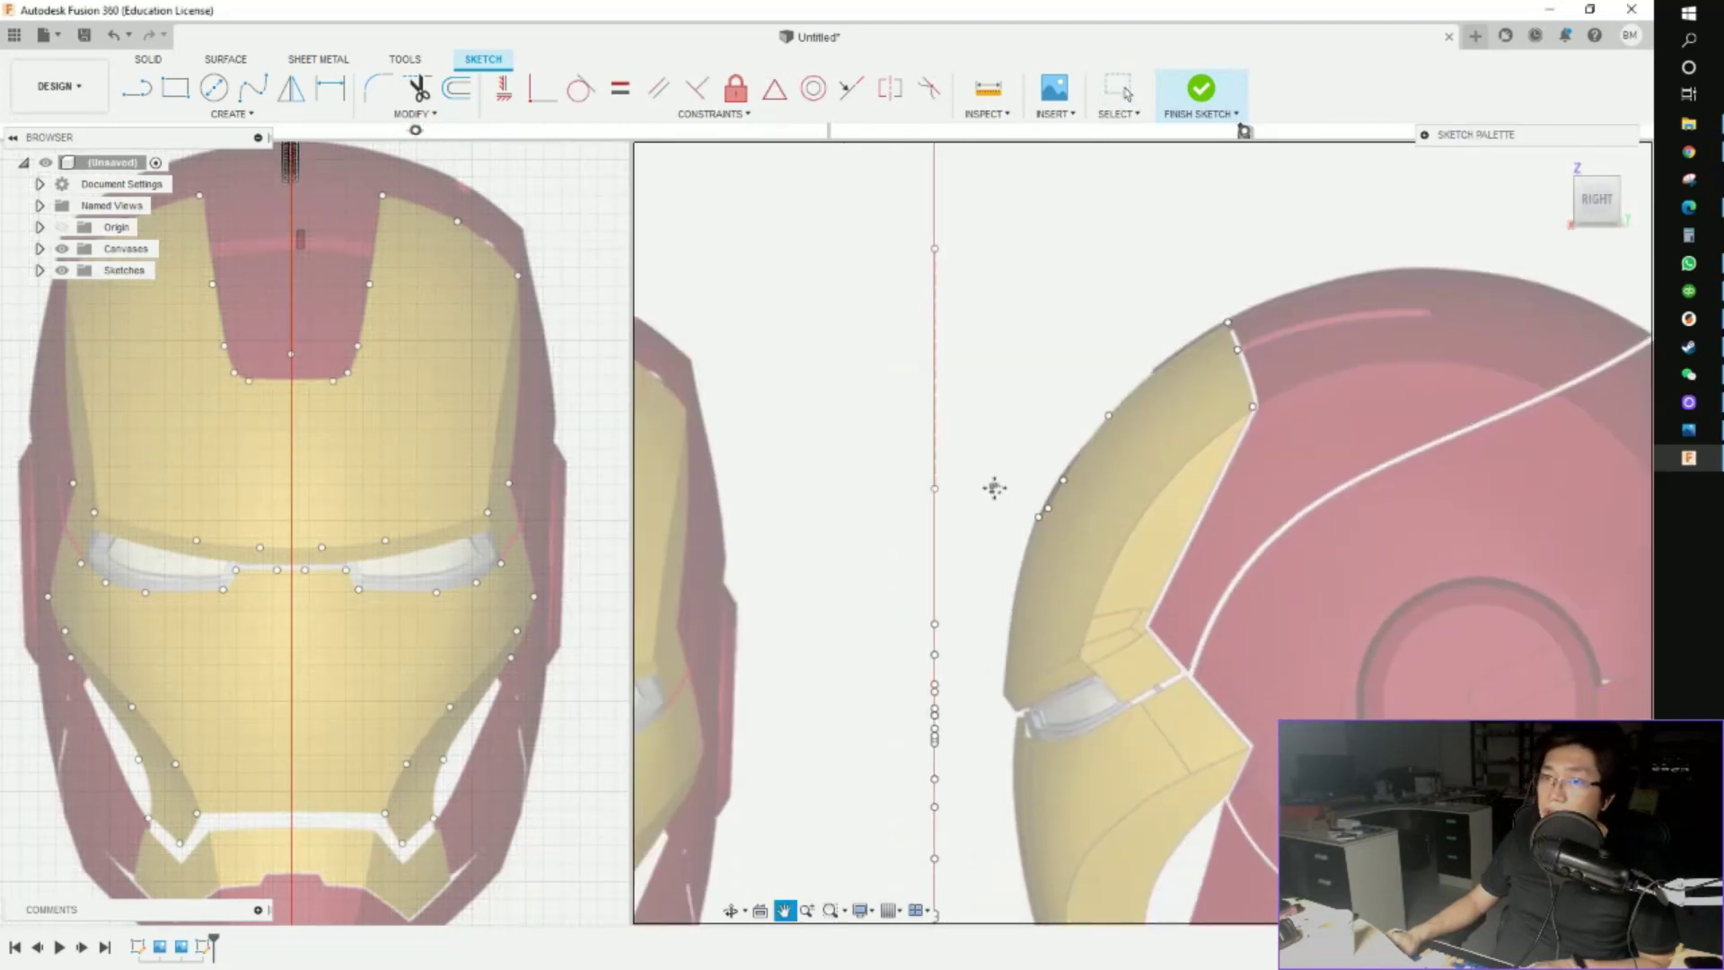
{"action": "left_click", "coordinate": [510, 484]}
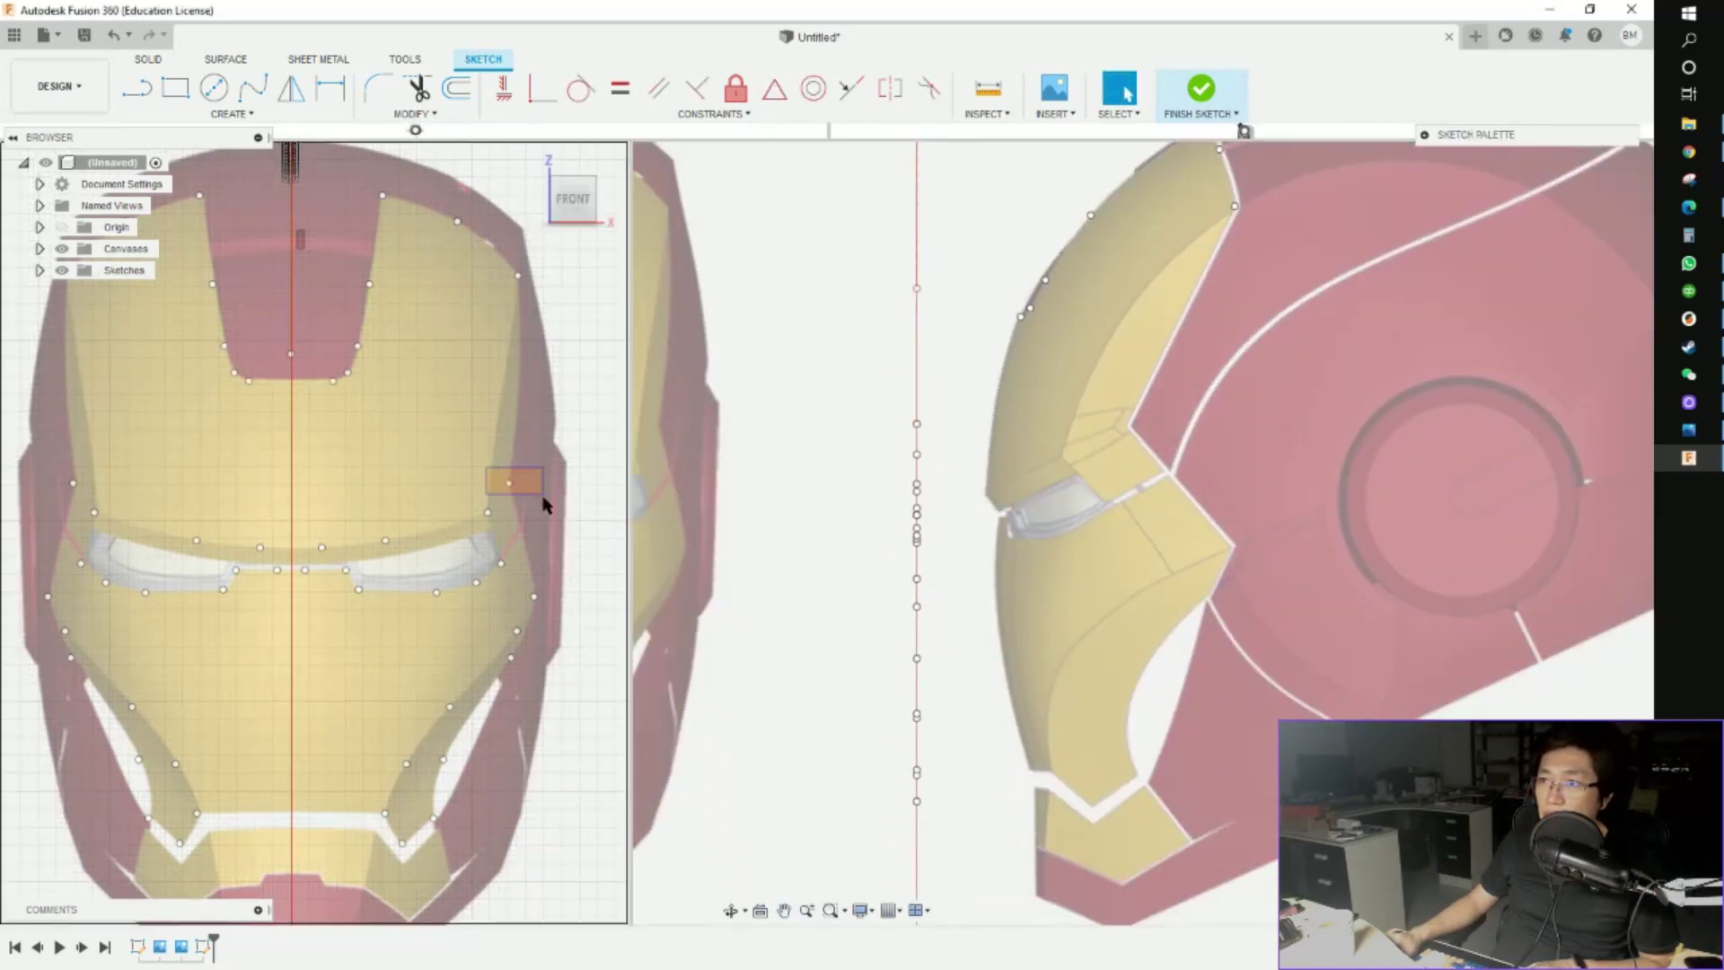
{"action": "scroll", "coordinate": [921, 449], "scroll_direction": "up", "scroll_amount": 3}
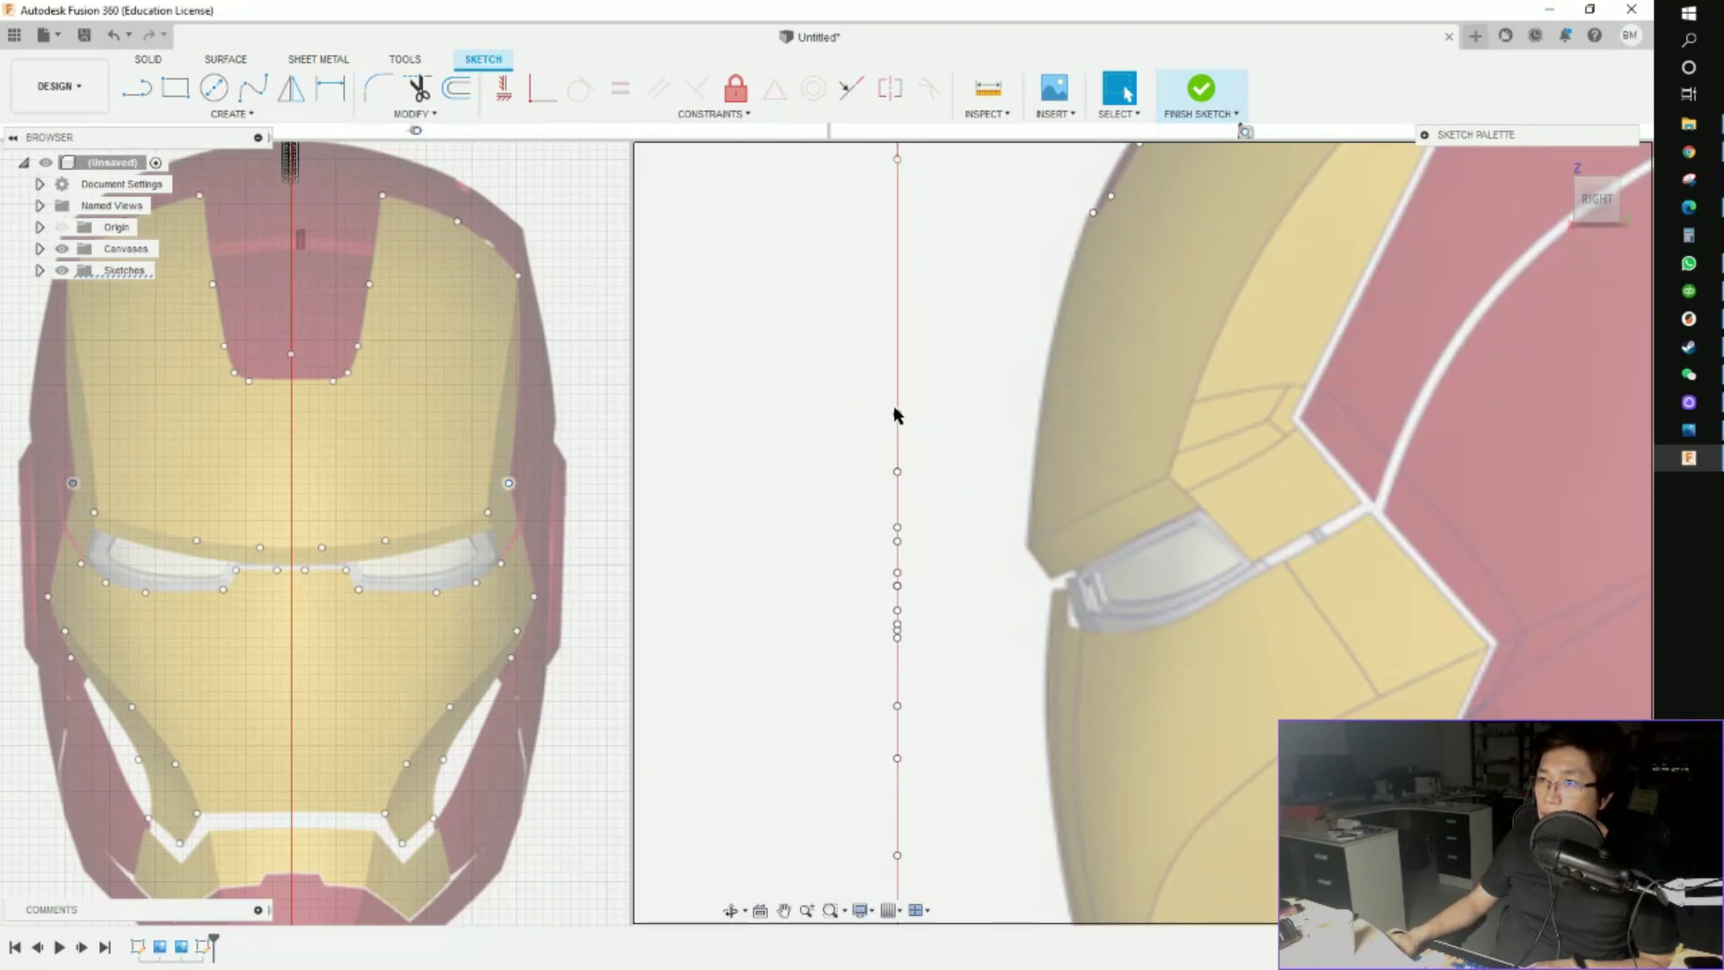
{"action": "scroll", "coordinate": [892, 411], "scroll_direction": "up", "scroll_amount": 2}
{"action": "left_click", "coordinate": [898, 415], "text": "shift"}
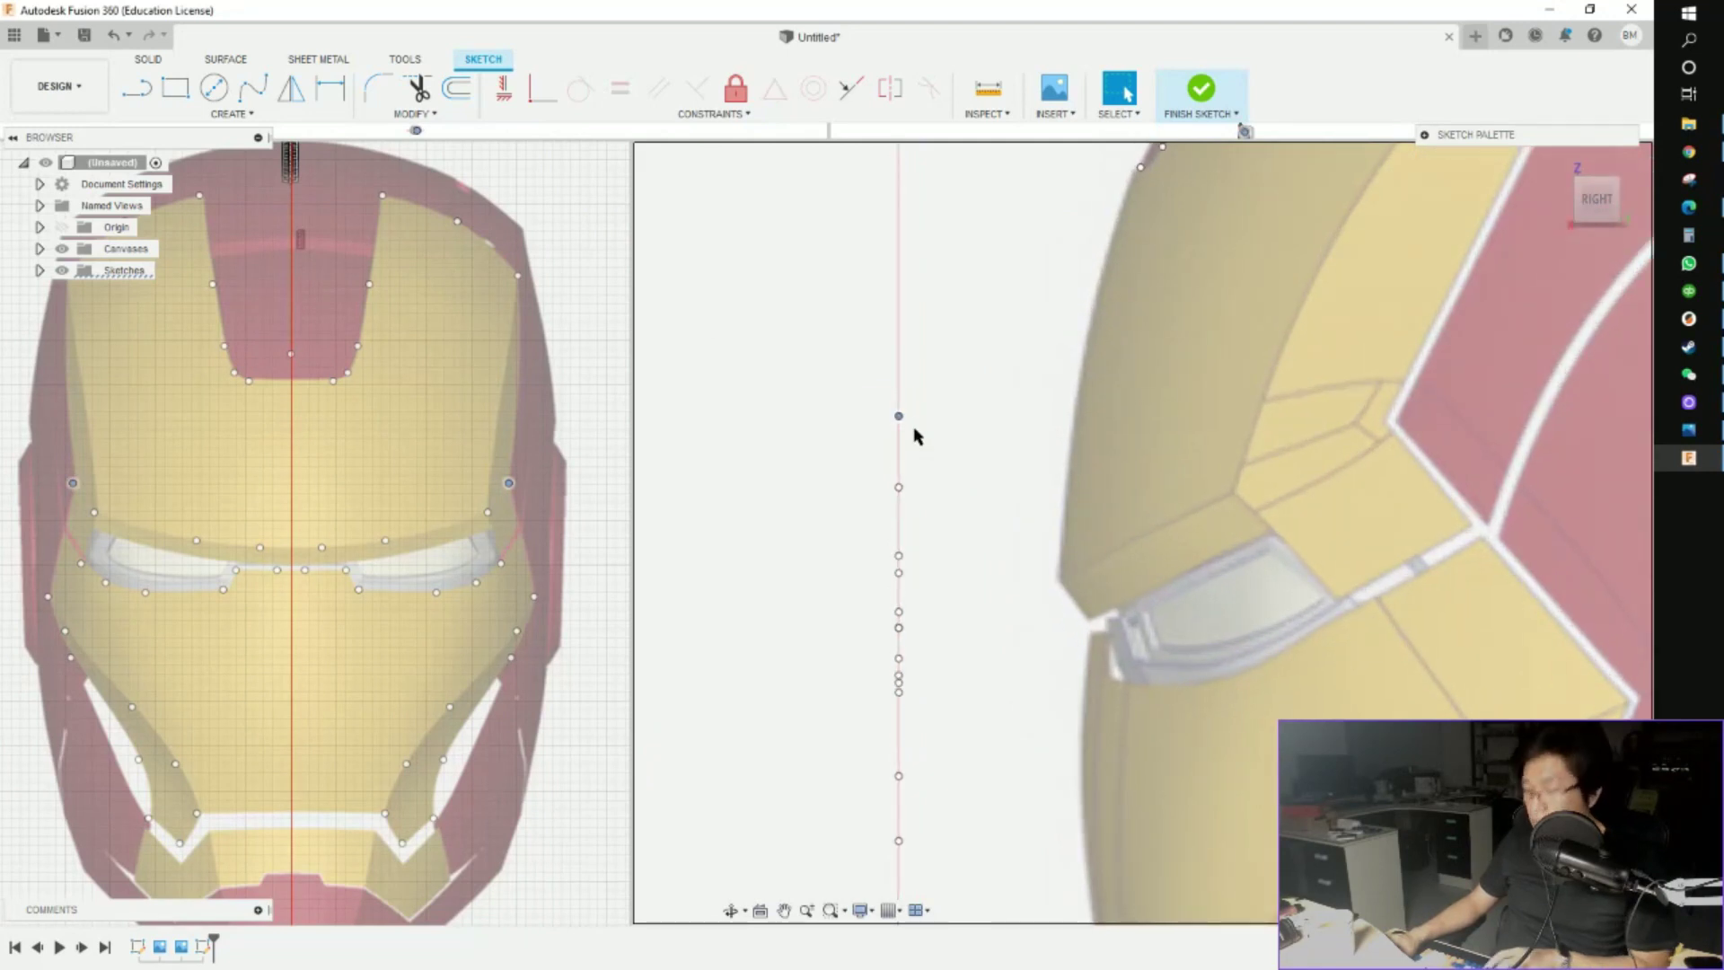
{"action": "key", "text": "m"}
{"action": "middle_click_drag", "start_coordinate": [928, 438], "coordinate": [682, 545]}
{"action": "left_click_drag", "start_coordinate": [707, 522], "coordinate": [1190, 540]}
{"action": "scroll", "coordinate": [1103, 538], "scroll_direction": "up", "scroll_amount": 3}
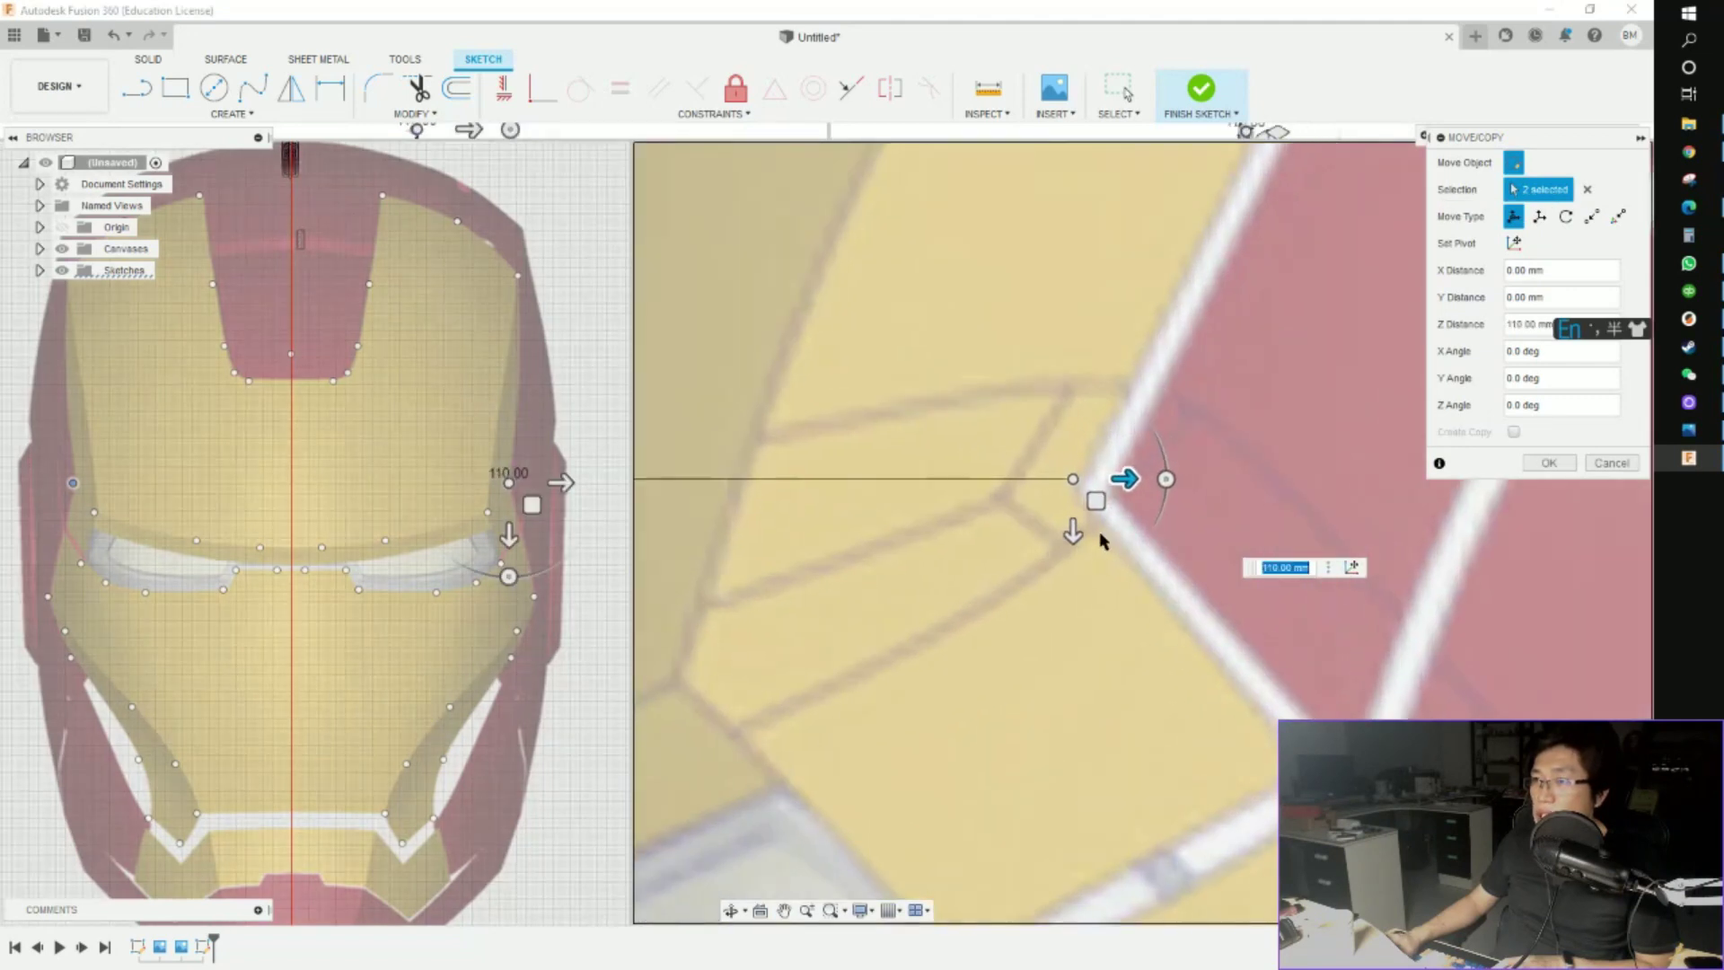
{"action": "left_click_drag", "start_coordinate": [1128, 477], "coordinate": [1138, 480]}
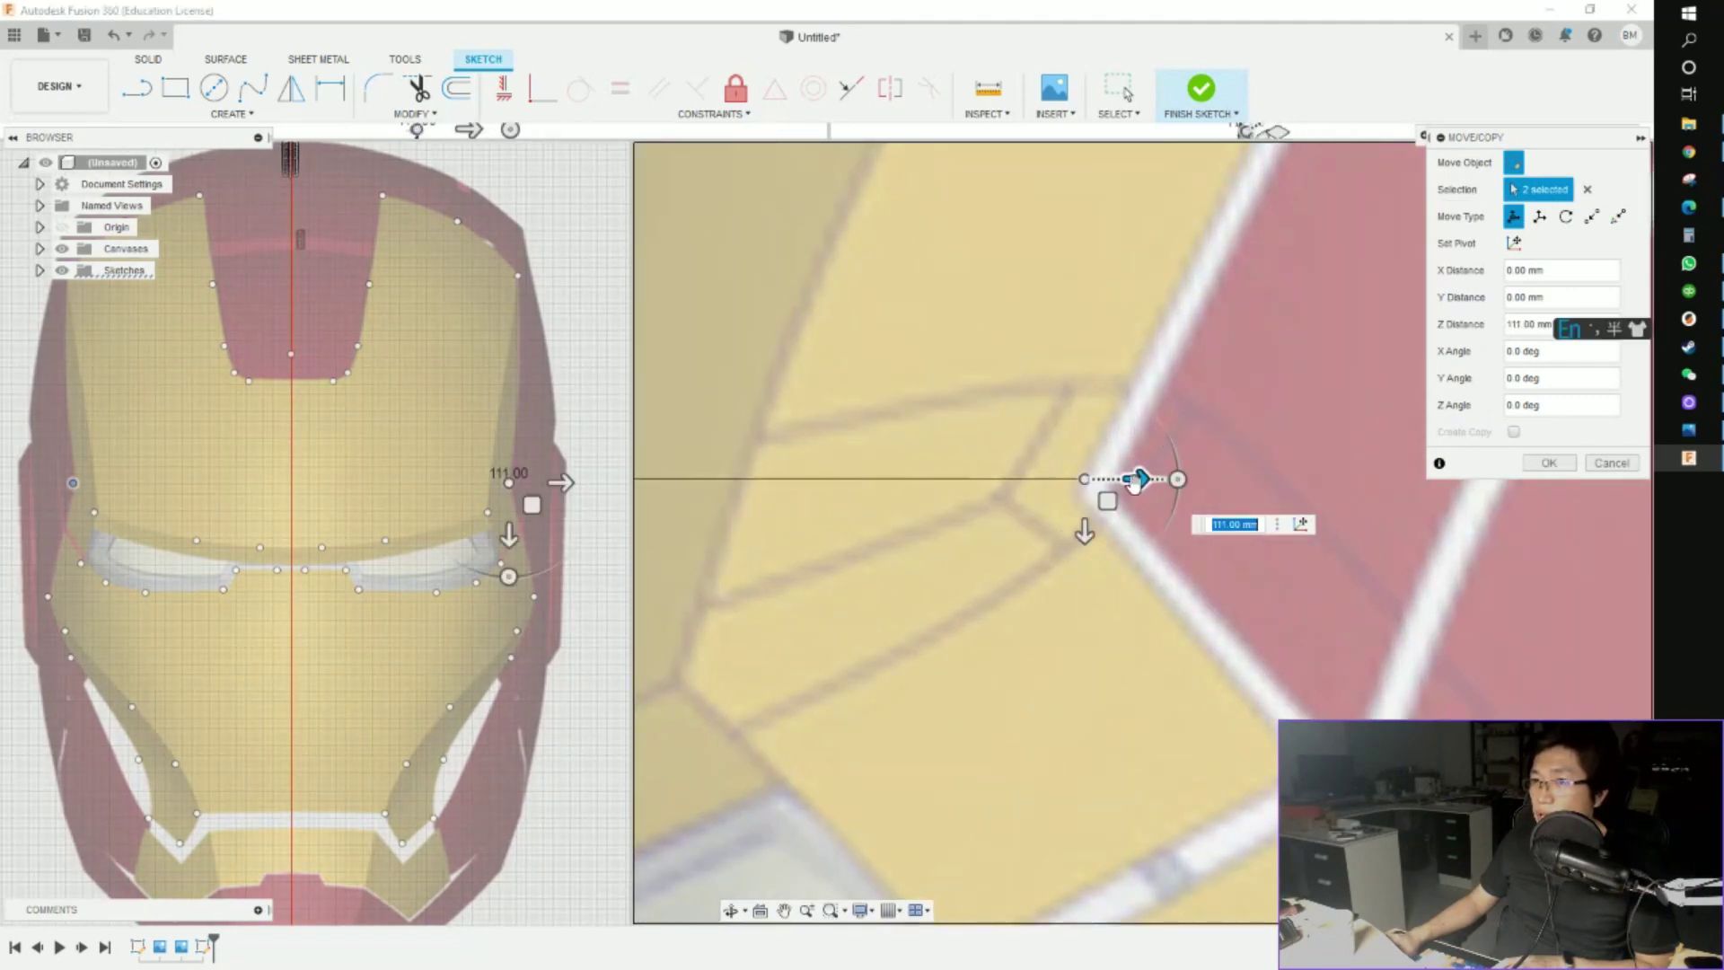
{"action": "left_click", "coordinate": [1534, 462]}
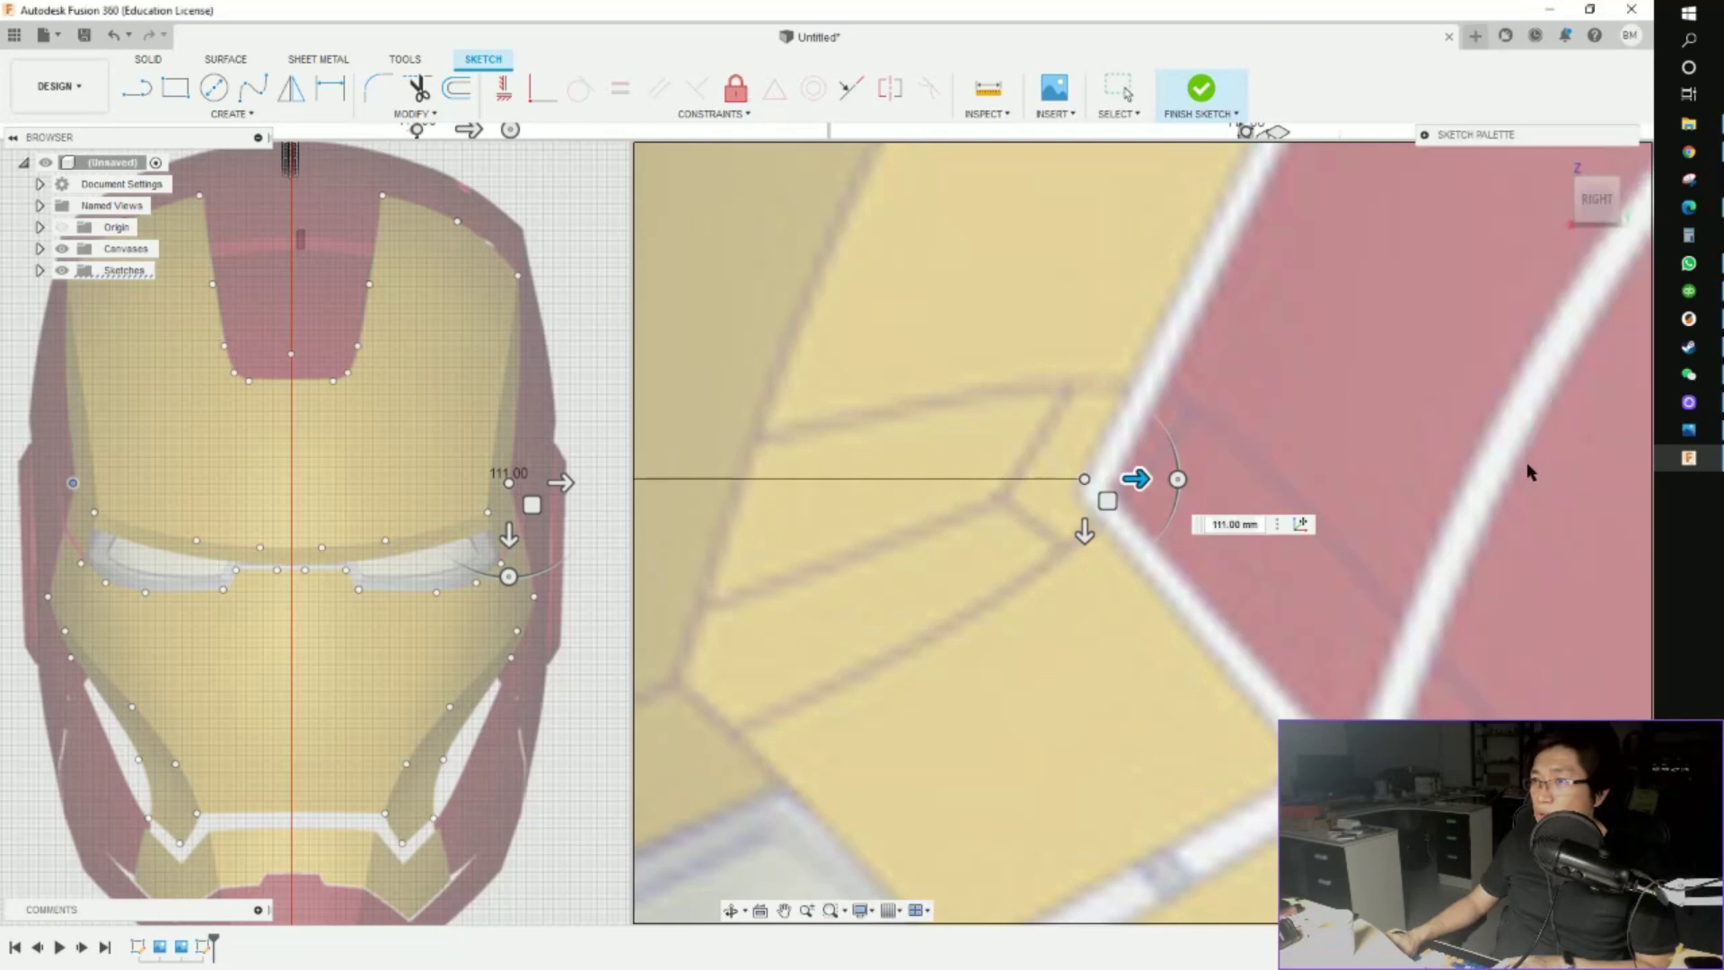
{"action": "scroll", "coordinate": [1130, 601], "scroll_direction": "down", "scroll_amount": 3}
{"action": "middle_click_drag", "start_coordinate": [944, 626], "coordinate": [1084, 636]}
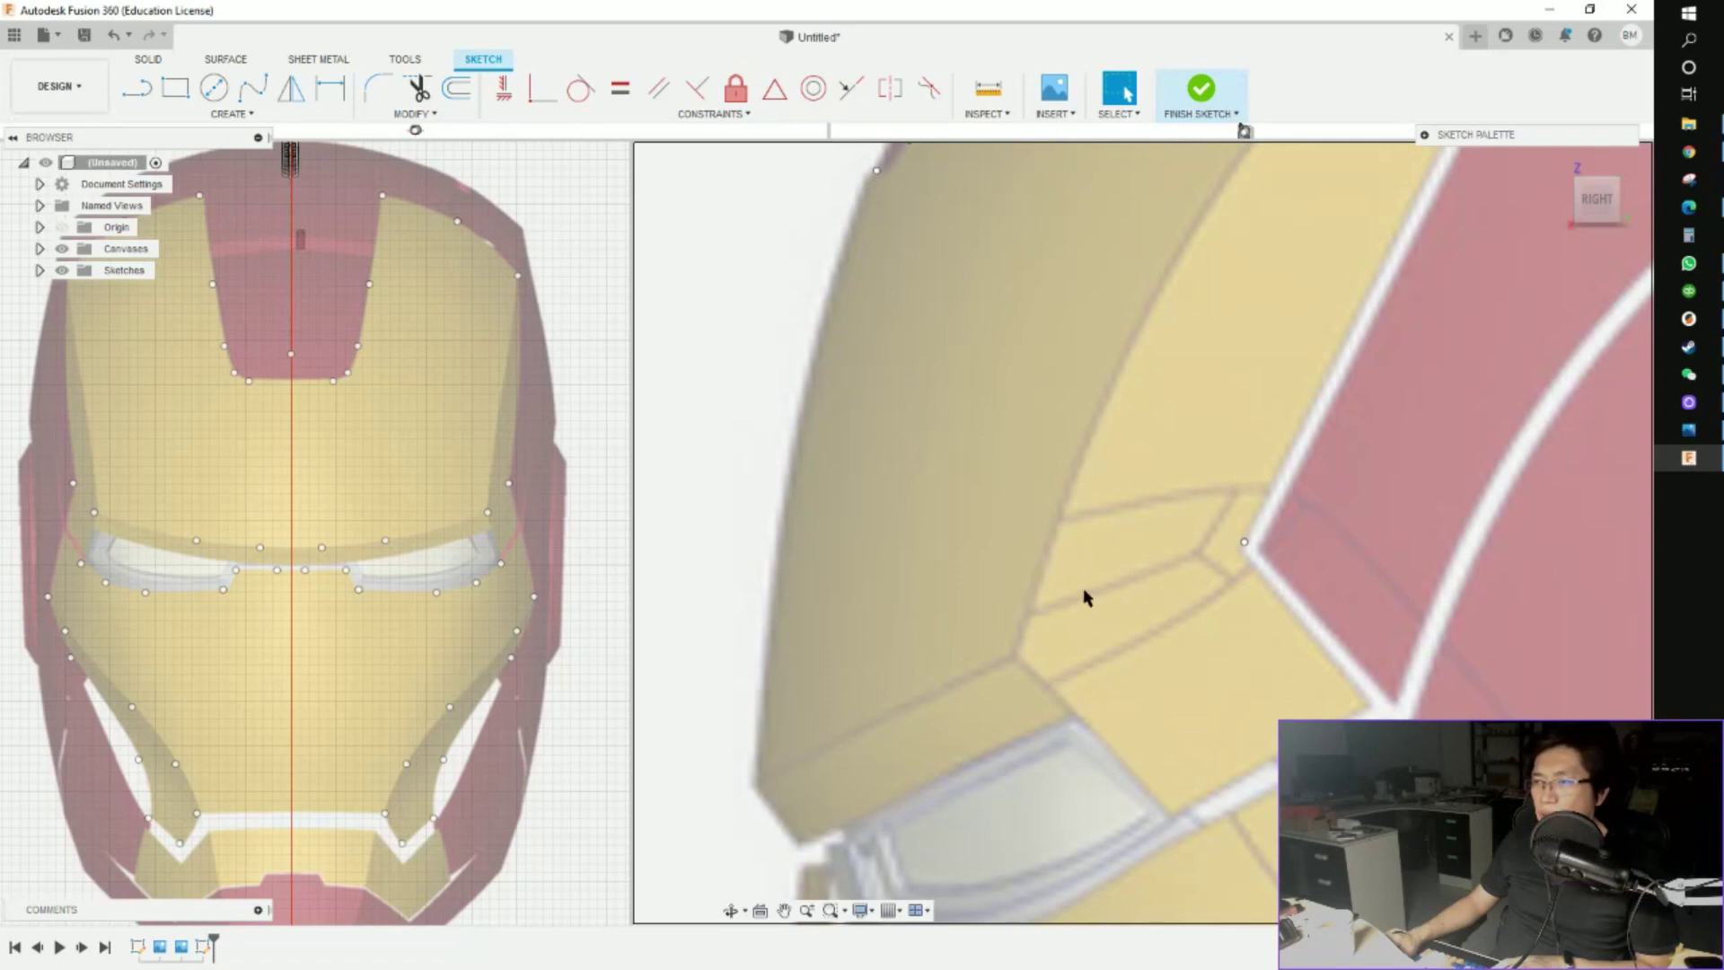
Move the right end point of the brow's lower edge in Z onto the side view's brow corner above the eye, and 1 mm in Y
{"action": "left_click", "coordinate": [491, 508]}
{"action": "left_click_drag", "start_coordinate": [508, 518], "coordinate": [508, 518]}
{"action": "scroll", "coordinate": [778, 649], "scroll_direction": "down", "scroll_amount": 4}
{"action": "mouse_move", "coordinate": [783, 646]}
{"action": "middle_mouse_down"}
{"action": "mouse_move", "coordinate": [1069, 604]}
{"action": "mouse_move", "coordinate": [1377, 437]}
{"action": "mouse_move", "coordinate": [1169, 482]}
{"action": "middle_mouse_up"}
{"action": "key", "text": "m"}
{"action": "left_click_drag", "start_coordinate": [1104, 503], "coordinate": [1327, 517]}
{"action": "scroll", "coordinate": [1271, 481], "scroll_direction": "up", "scroll_amount": 5}
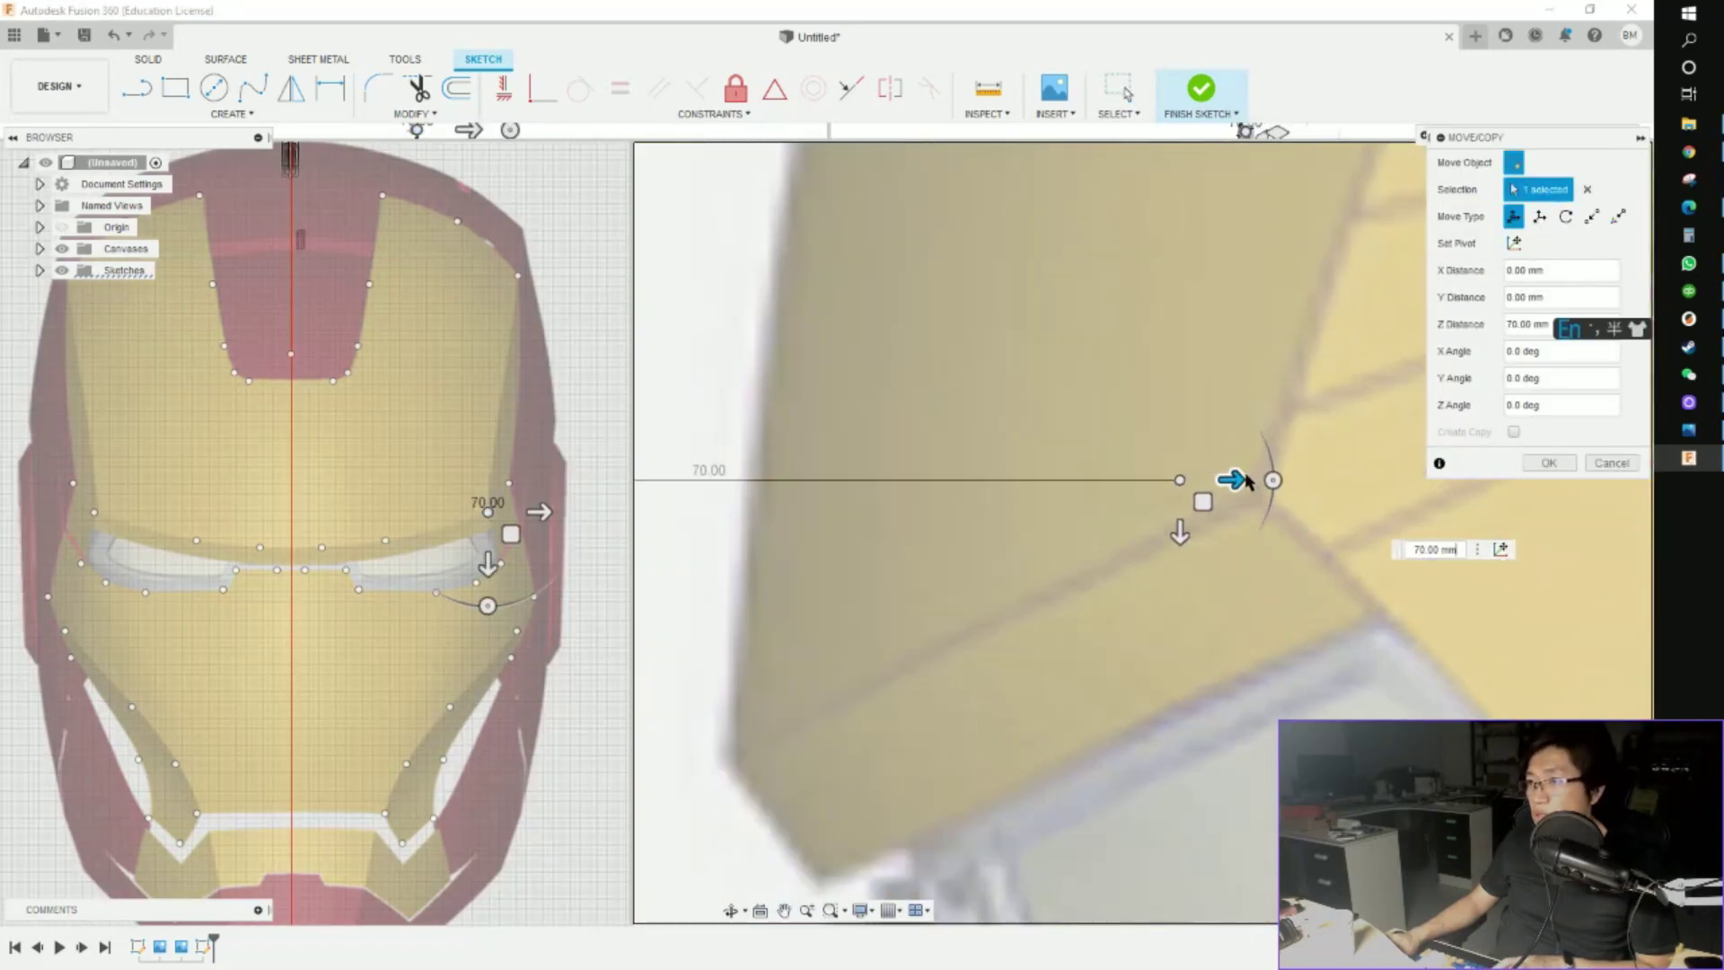
{"action": "left_click_drag", "start_coordinate": [1234, 478], "coordinate": [1315, 480]}
{"action": "left_click_drag", "start_coordinate": [1256, 536], "coordinate": [1257, 539]}
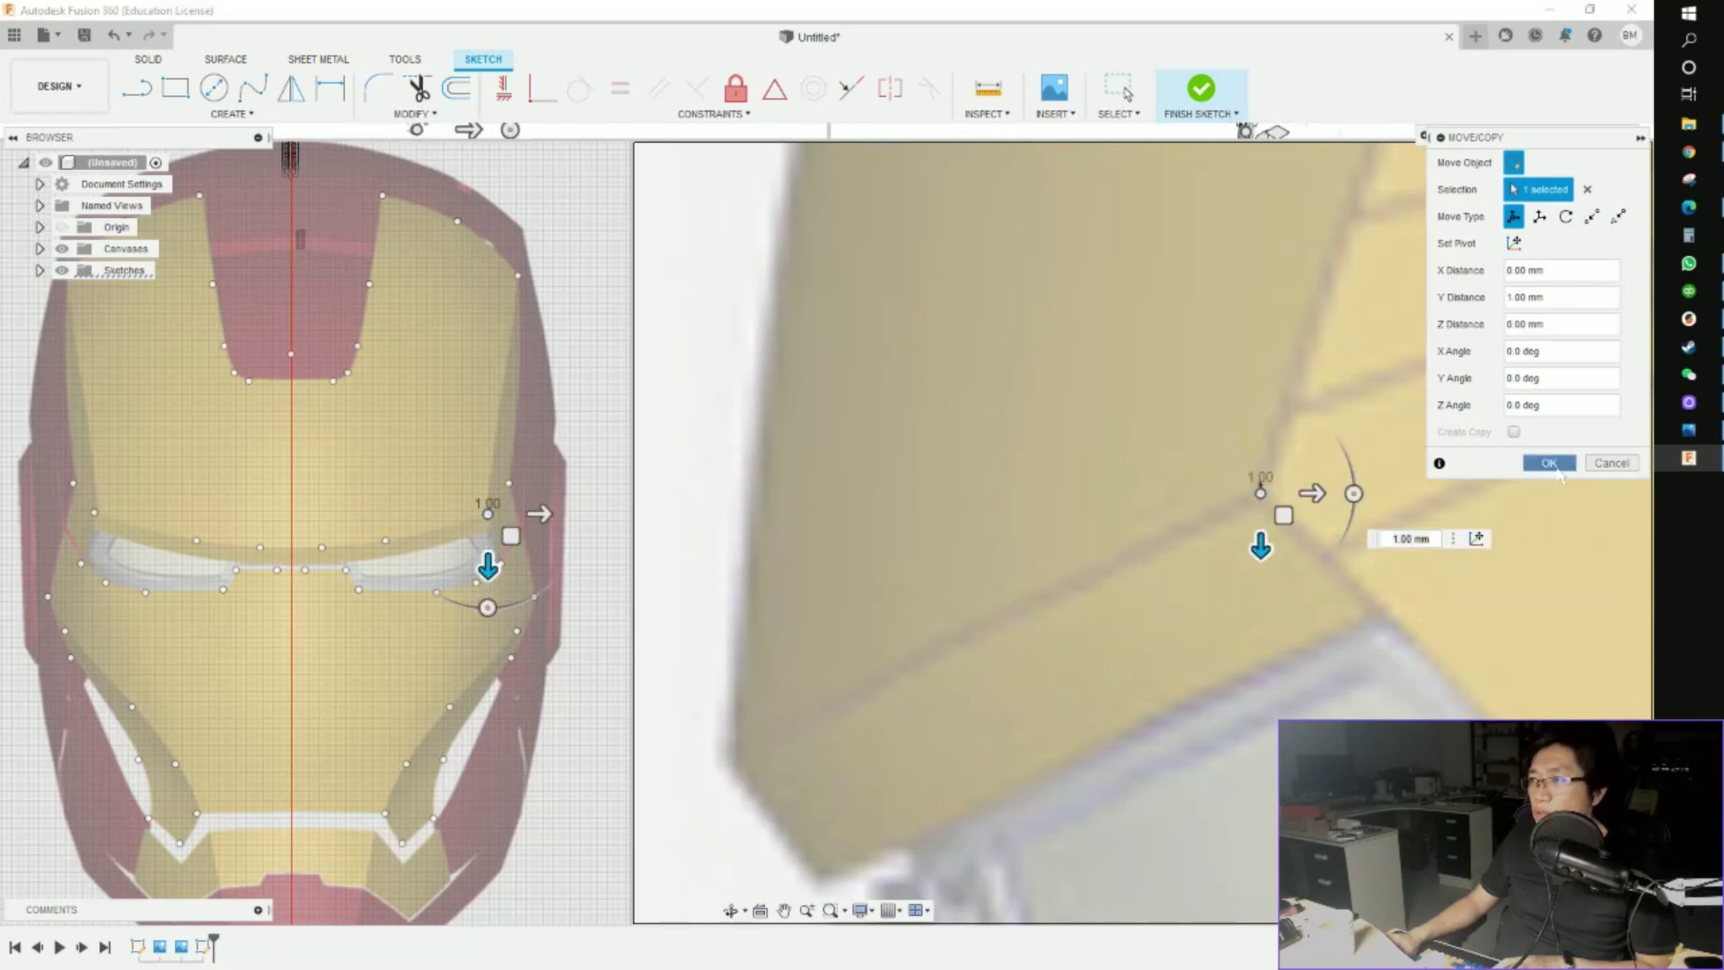
{"action": "key", "text": "Return"}
Move the sketch point beside the right eye's outer corner in Z onto the start of the white seam behind the eye in the side view
{"action": "scroll", "coordinate": [535, 539], "scroll_direction": "up", "scroll_amount": 2}
{"action": "scroll", "coordinate": [1077, 685], "scroll_direction": "down", "scroll_amount": 5}
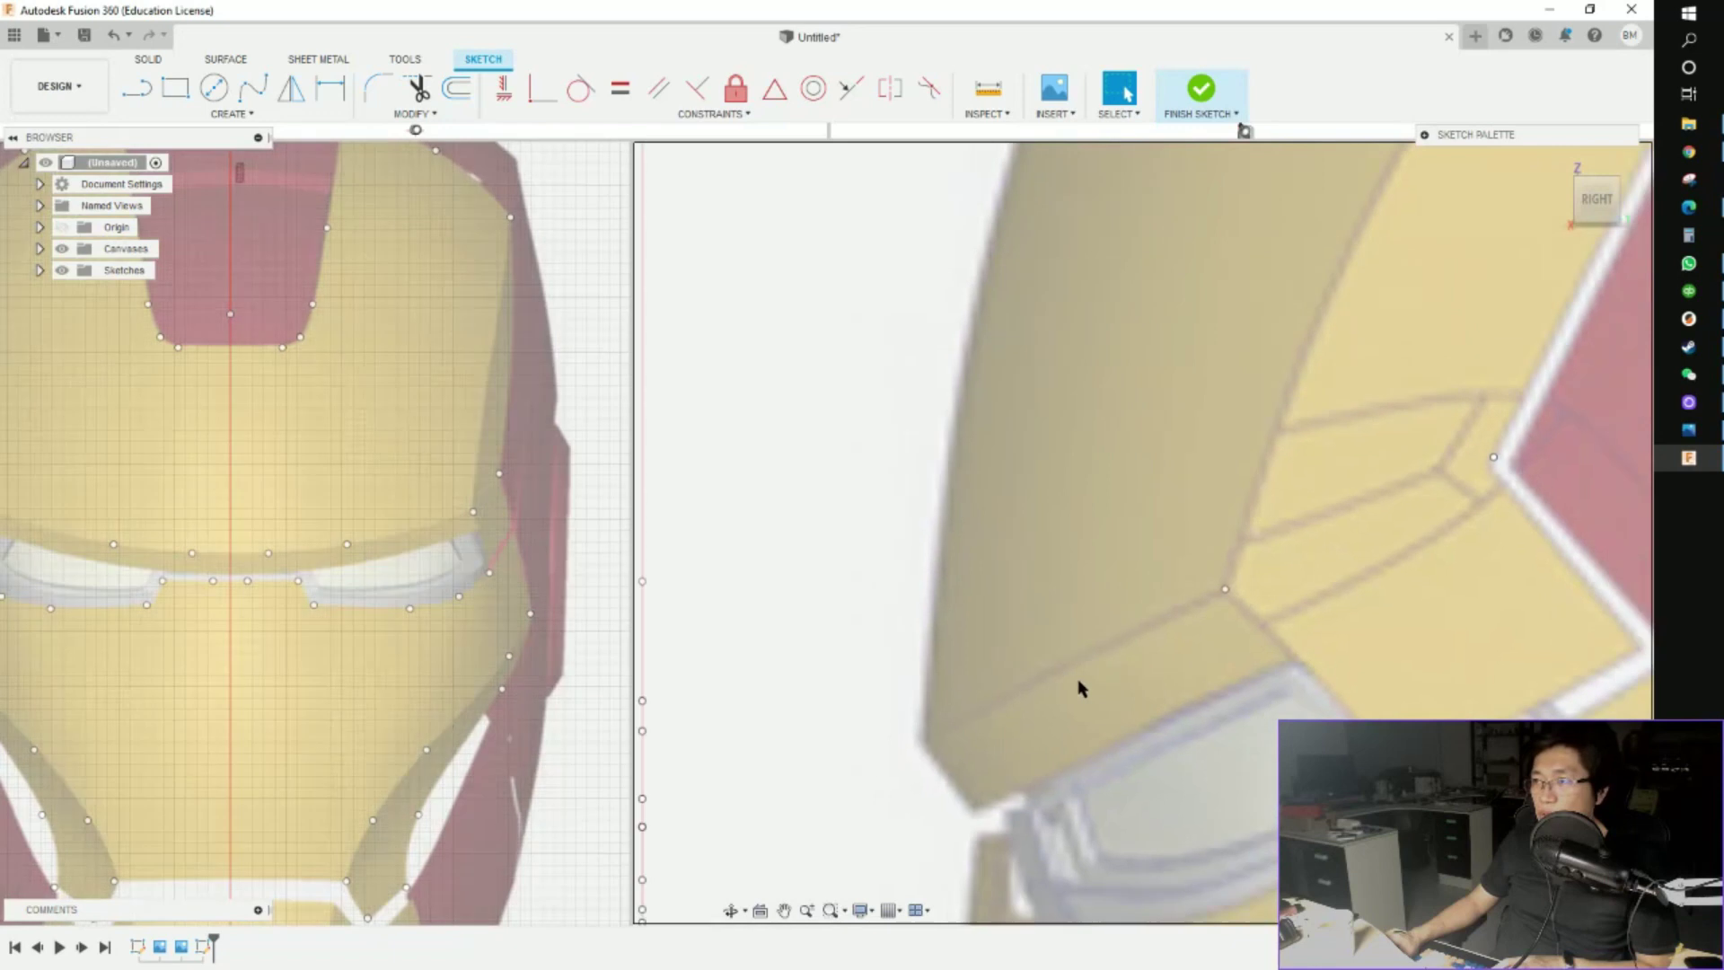
{"action": "middle_click_drag", "start_coordinate": [1106, 708], "coordinate": [880, 636]}
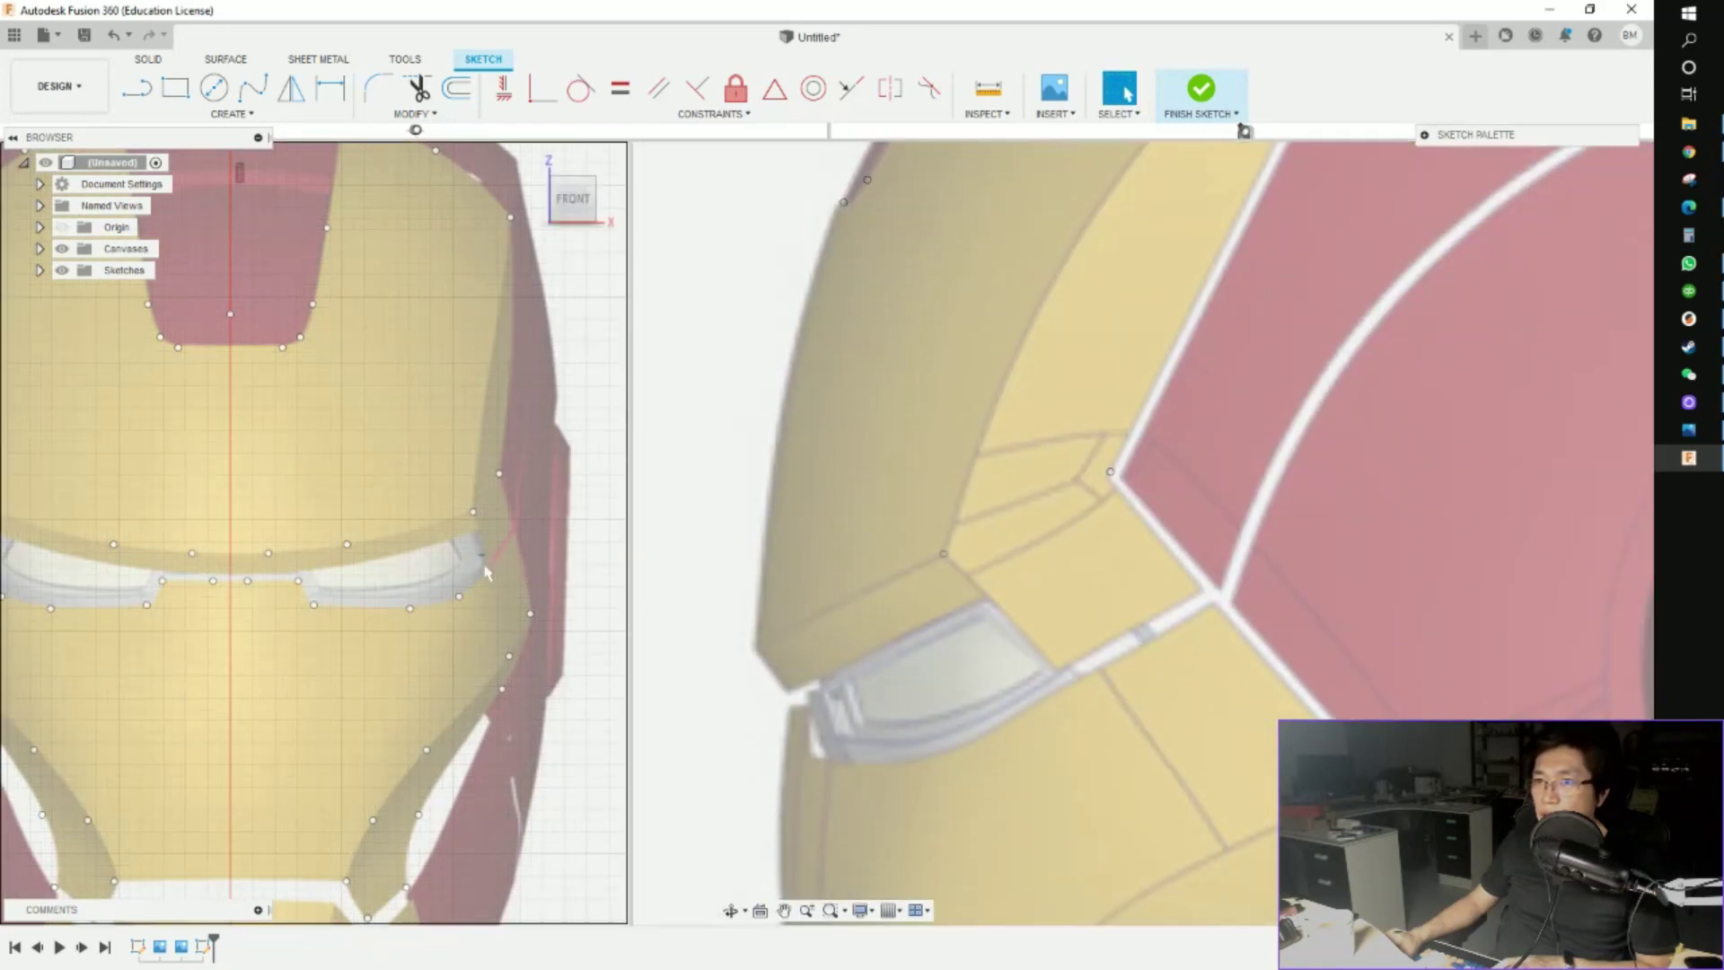
{"action": "scroll", "coordinate": [1000, 648], "scroll_direction": "up", "scroll_amount": 4}
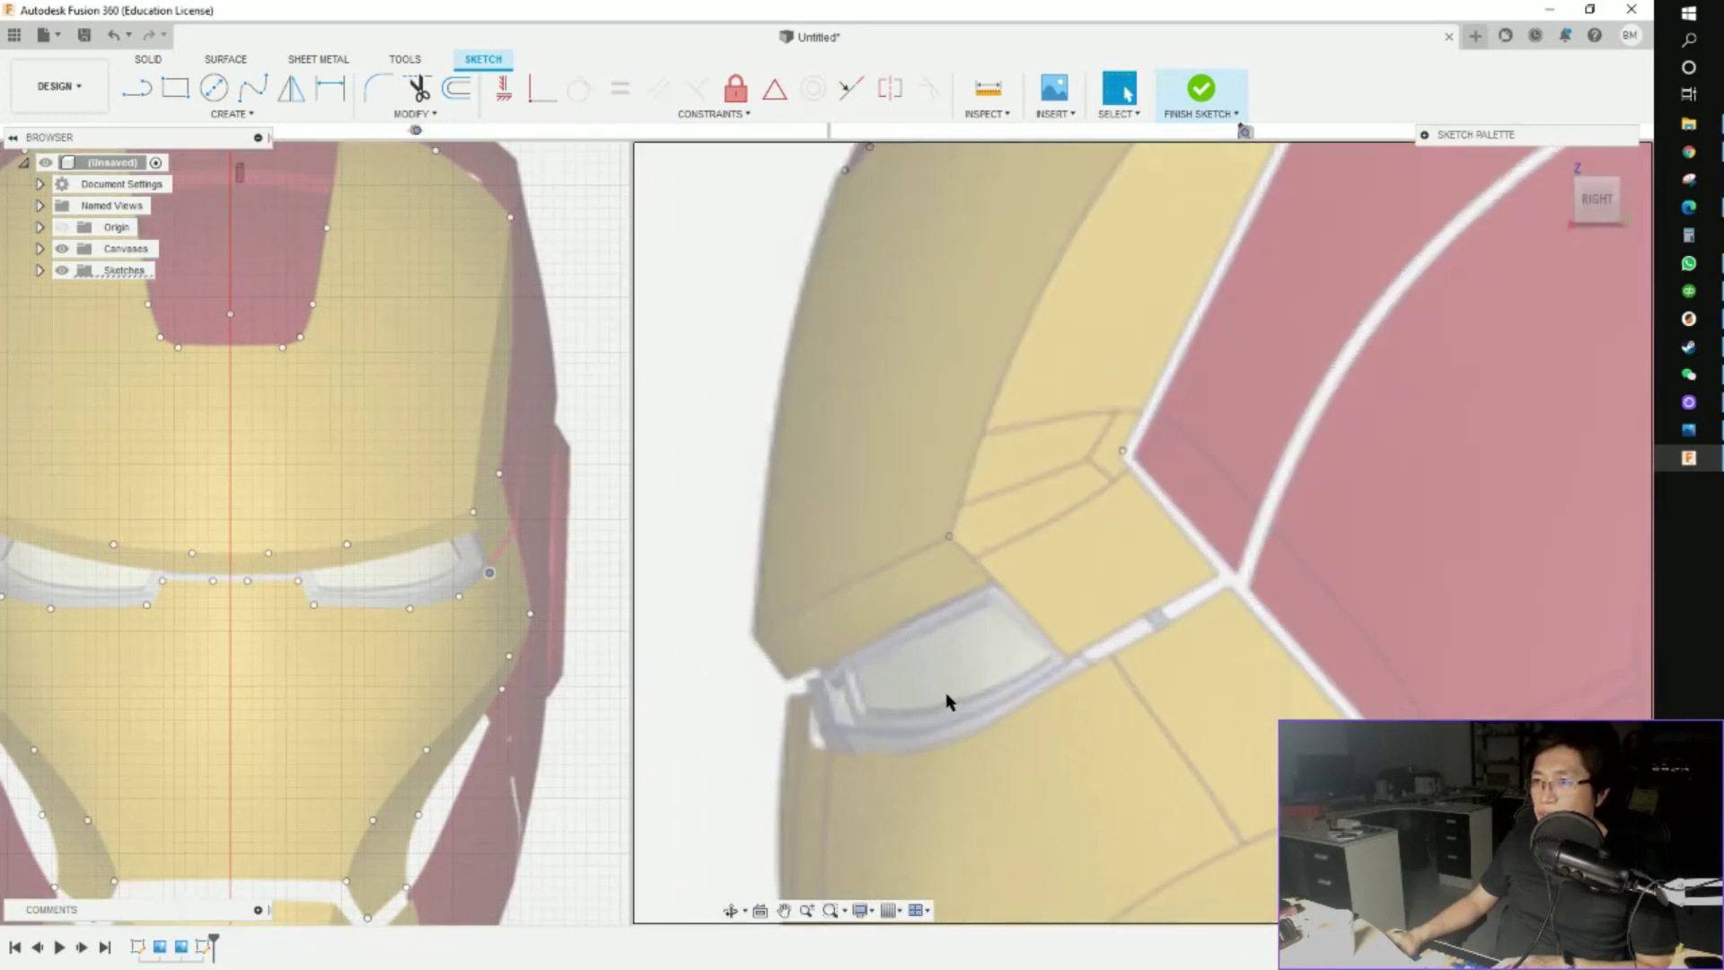
{"action": "scroll", "coordinate": [889, 681], "scroll_direction": "down", "scroll_amount": 3}
{"action": "key", "text": "m"}
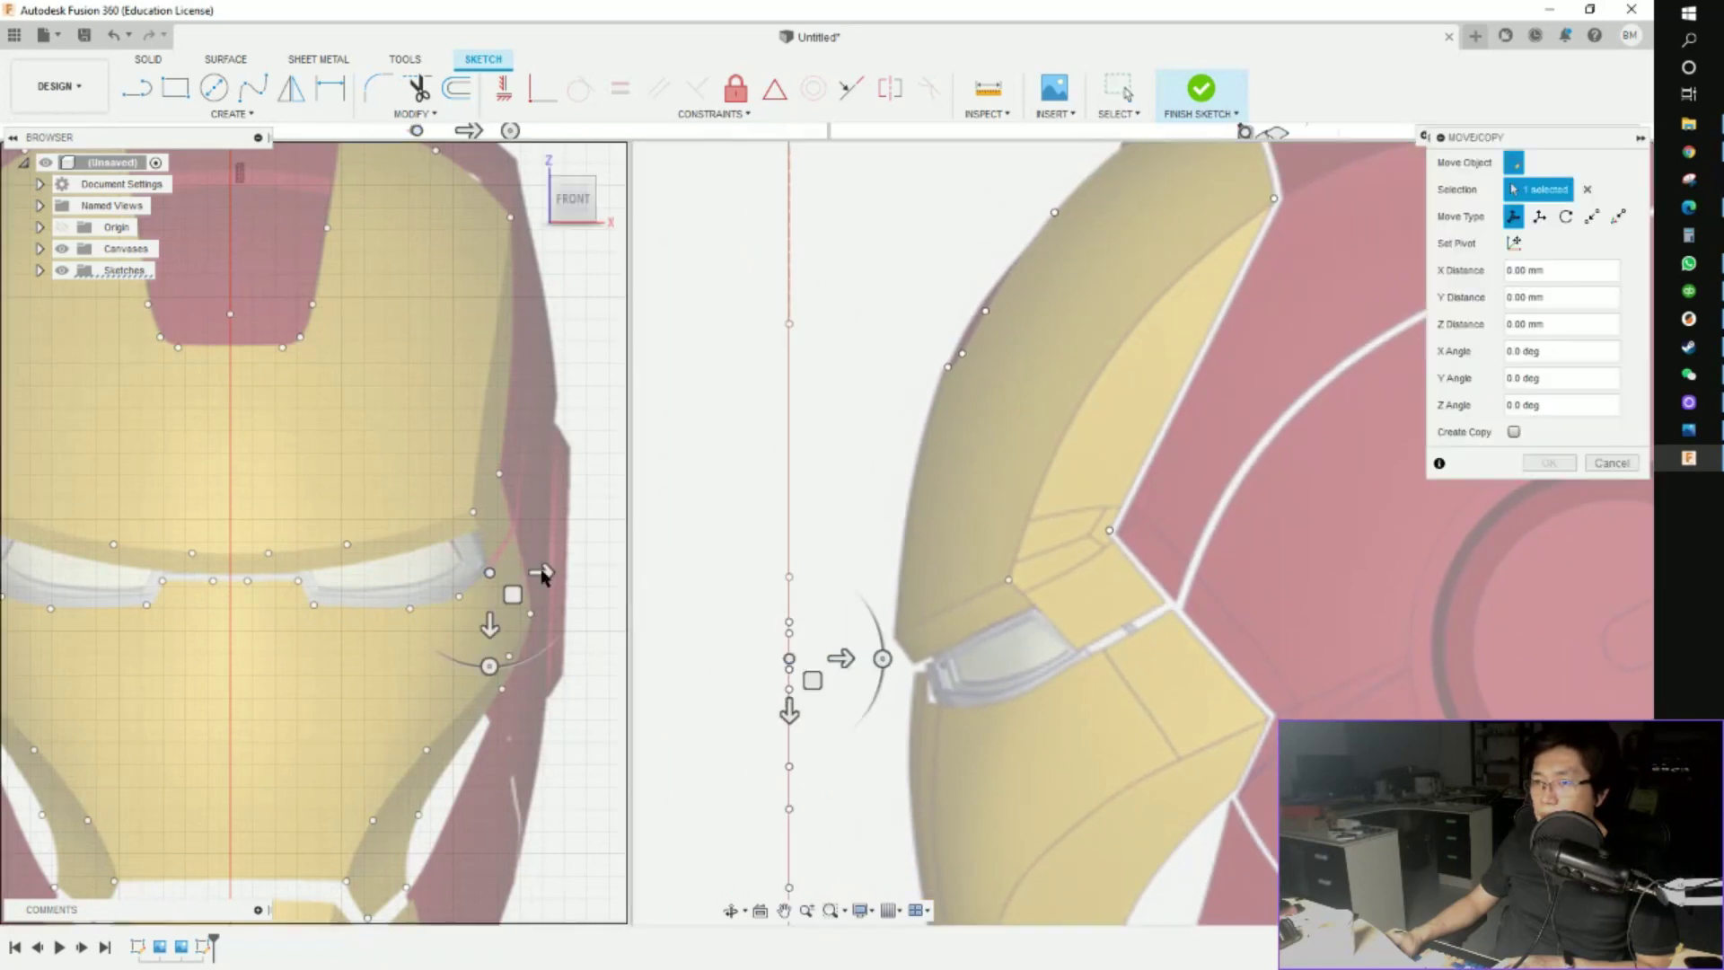
{"action": "scroll", "coordinate": [940, 693], "scroll_direction": "up", "scroll_amount": 5}
{"action": "scroll", "coordinate": [938, 695], "scroll_direction": "down", "scroll_amount": 4}
{"action": "key", "text": "Return"}
Move the left end point of the brow's lower edge in Z to match its counterpart at the side view's brow corner
{"action": "scroll", "coordinate": [739, 643], "scroll_direction": "down", "scroll_amount": 3}
{"action": "scroll", "coordinate": [491, 613], "scroll_direction": "down", "scroll_amount": 2}
{"action": "left_click", "coordinate": [148, 543]}
{"action": "key", "text": "m"}
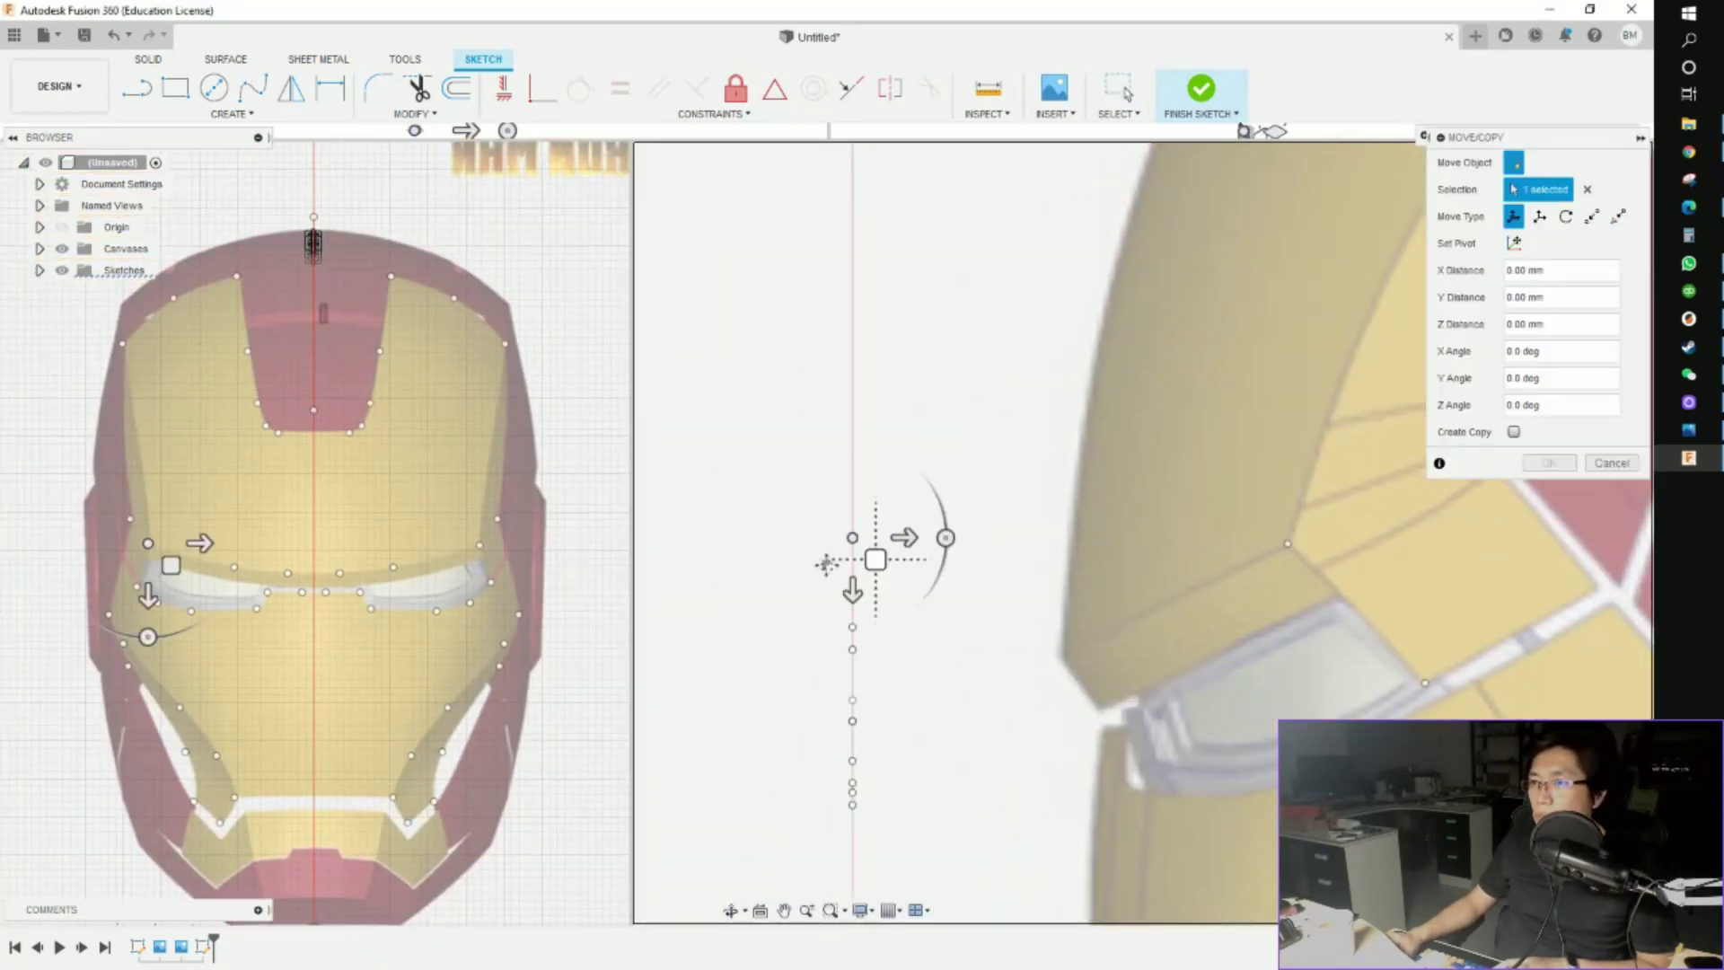
{"action": "scroll", "coordinate": [976, 538], "scroll_direction": "up", "scroll_amount": 4}
{"action": "left_click_drag", "start_coordinate": [905, 539], "coordinate": [1033, 525]}
{"action": "key", "text": "Return"}
Move the outer of the two middle point pairs on the brow's lower edge in Z onto the brow line in the side view
{"action": "scroll", "coordinate": [817, 638], "scroll_direction": "down", "scroll_amount": 5}
{"action": "scroll", "coordinate": [533, 720], "scroll_direction": "down", "scroll_amount": 2}
{"action": "left_click", "coordinate": [447, 625]}
{"action": "key", "text": "m"}
{"action": "scroll", "coordinate": [932, 564], "scroll_direction": "up", "scroll_amount": 4}
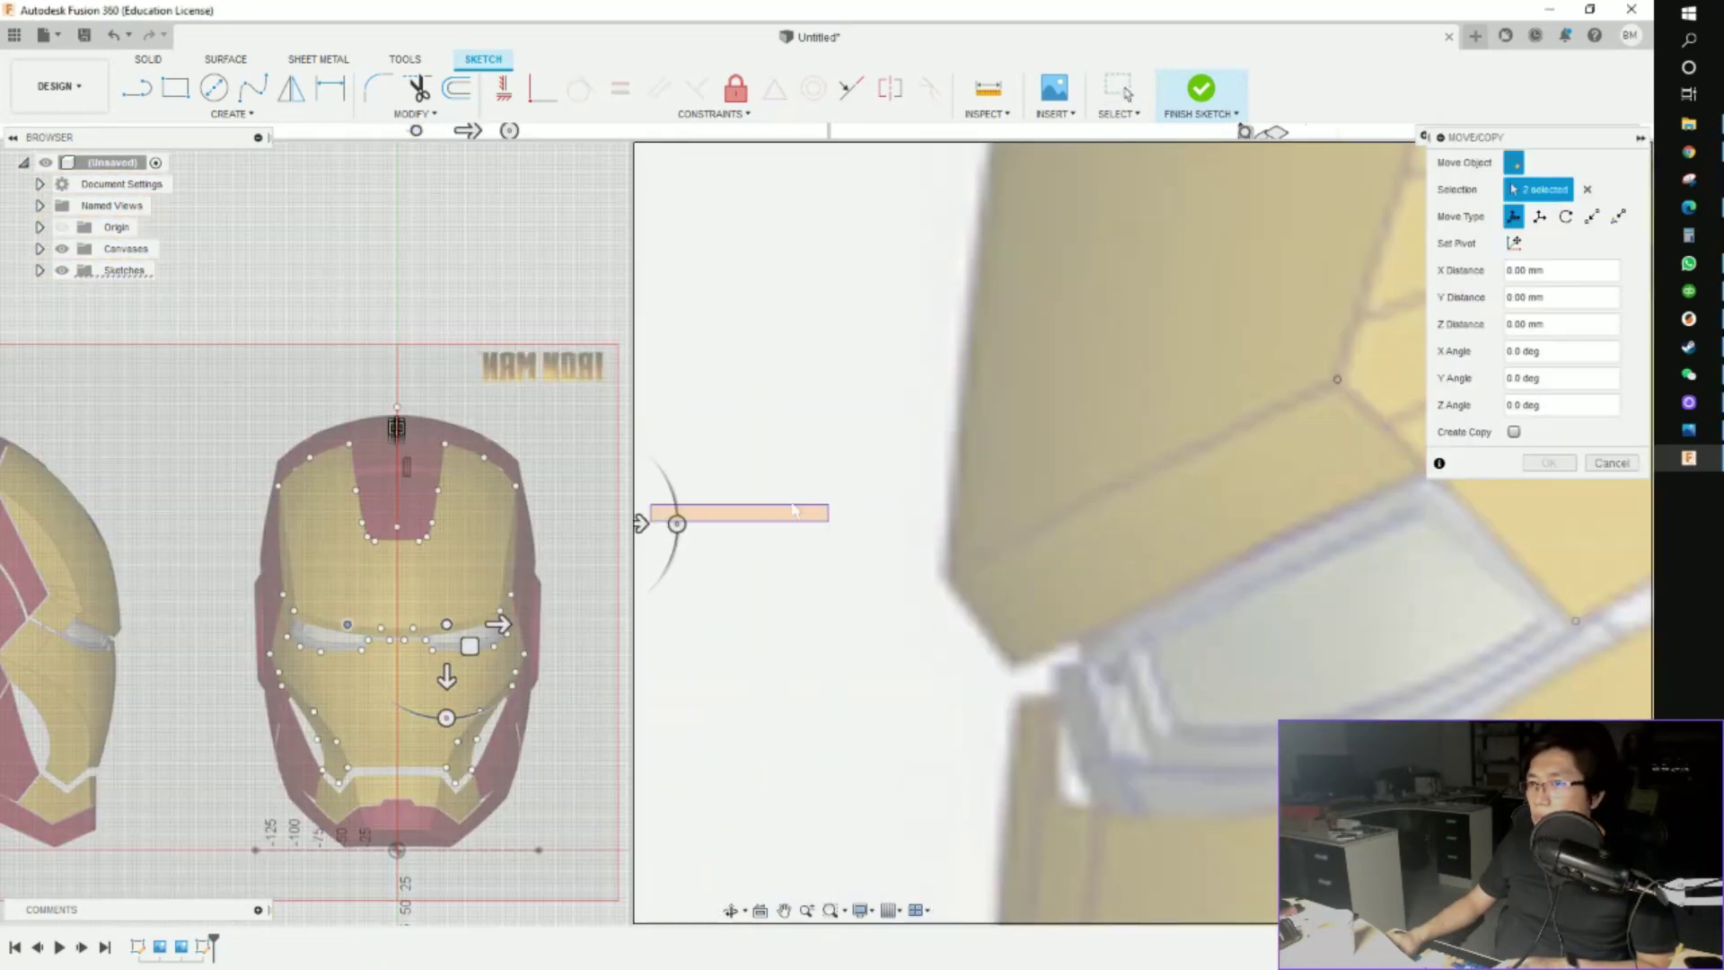
{"action": "left_click_drag", "start_coordinate": [644, 521], "coordinate": [1102, 523]}
{"action": "key", "text": "Return"}
Move the innermost point pair on the brow's lower edge in Z onto the front tip of the brow in the side view
{"action": "scroll", "coordinate": [404, 646], "scroll_direction": "up", "scroll_amount": 3}
{"action": "left_click", "coordinate": [366, 622]}
{"action": "scroll", "coordinate": [851, 600], "scroll_direction": "down", "scroll_amount": 4}
{"action": "key", "text": "m"}
{"action": "scroll", "coordinate": [865, 543], "scroll_direction": "up", "scroll_amount": 3}
{"action": "left_click_drag", "start_coordinate": [709, 570], "coordinate": [1008, 574]}
{"action": "key", "text": "Return"}
Move the point beside the left eye's outer corner in Z and Y onto the white seam behind the eye in the side view
{"action": "left_click_drag", "start_coordinate": [892, 548], "coordinate": [927, 582]}
{"action": "scroll", "coordinate": [928, 582], "scroll_direction": "down", "scroll_amount": 3}
{"action": "key", "text": "m"}
{"action": "left_click_drag", "start_coordinate": [783, 575], "coordinate": [1235, 575]}
{"action": "scroll", "coordinate": [1185, 610], "scroll_direction": "up", "scroll_amount": 4}
{"action": "left_click_drag", "start_coordinate": [1182, 580], "coordinate": [1182, 550]}
{"action": "scroll", "coordinate": [1275, 583], "scroll_direction": "down", "scroll_amount": 4}
{"action": "key", "text": "Return"}
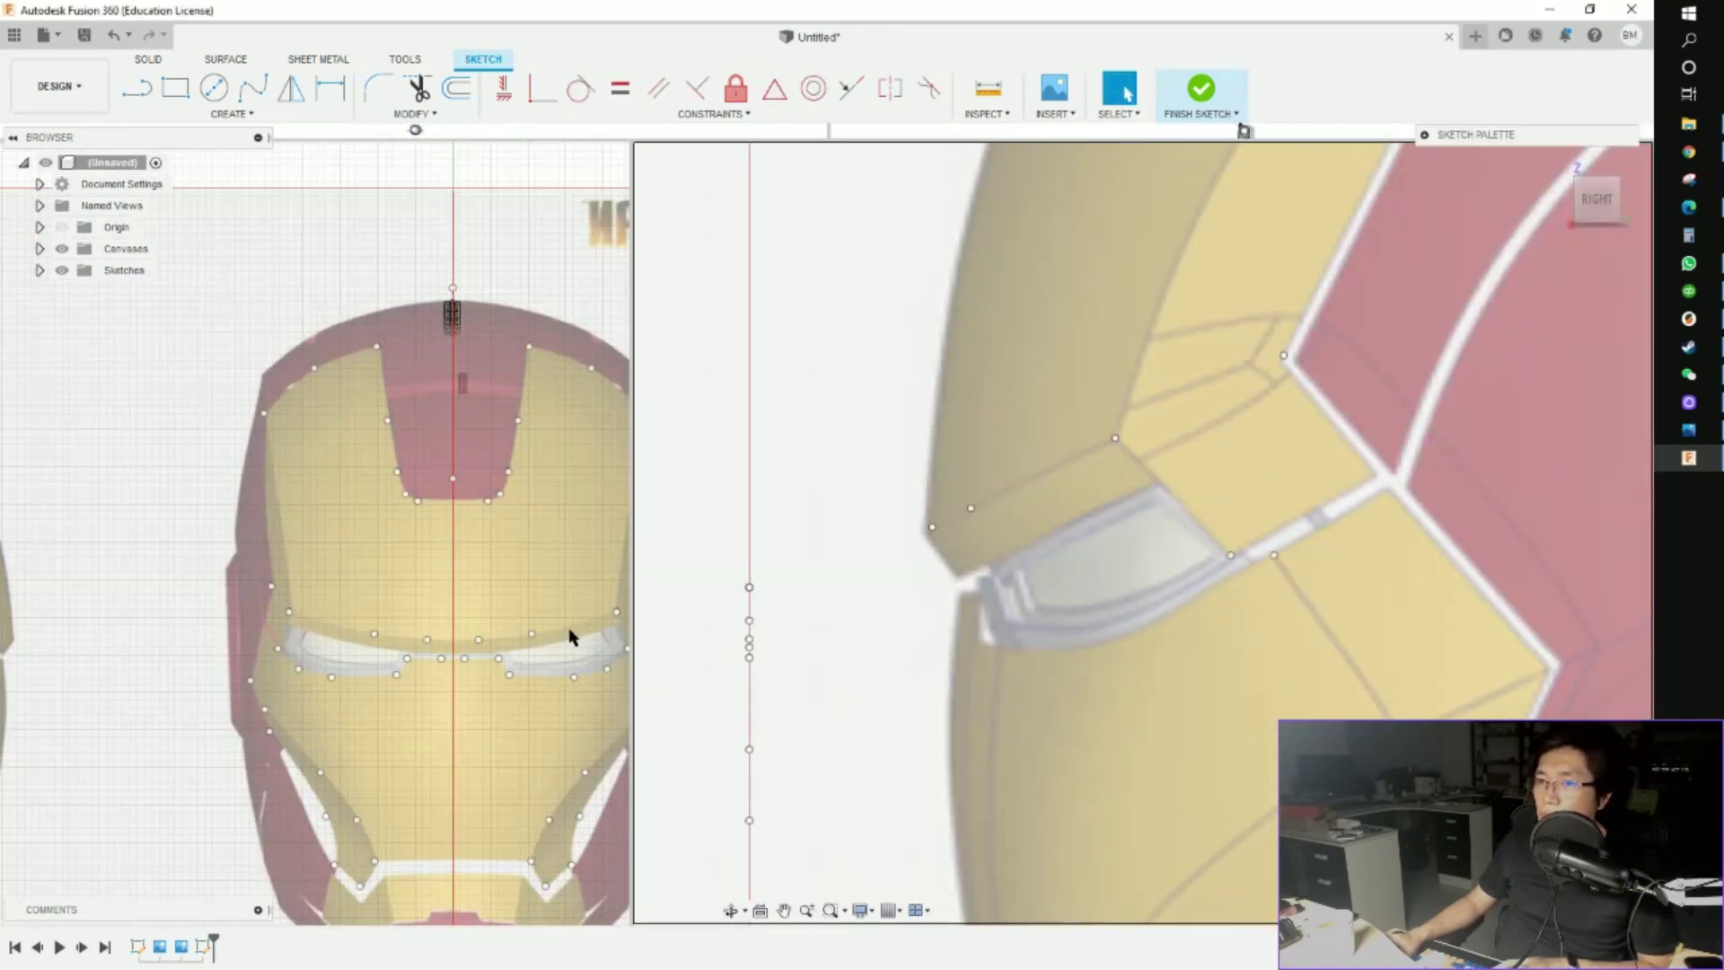
Draw two sketch points, one just above the other, where the thin seam from the right eye's outer corner meets the faceplate's outer edge
{"action": "scroll", "coordinate": [449, 485], "scroll_direction": "down", "scroll_amount": 1}
{"action": "left_click", "coordinate": [247, 115]}
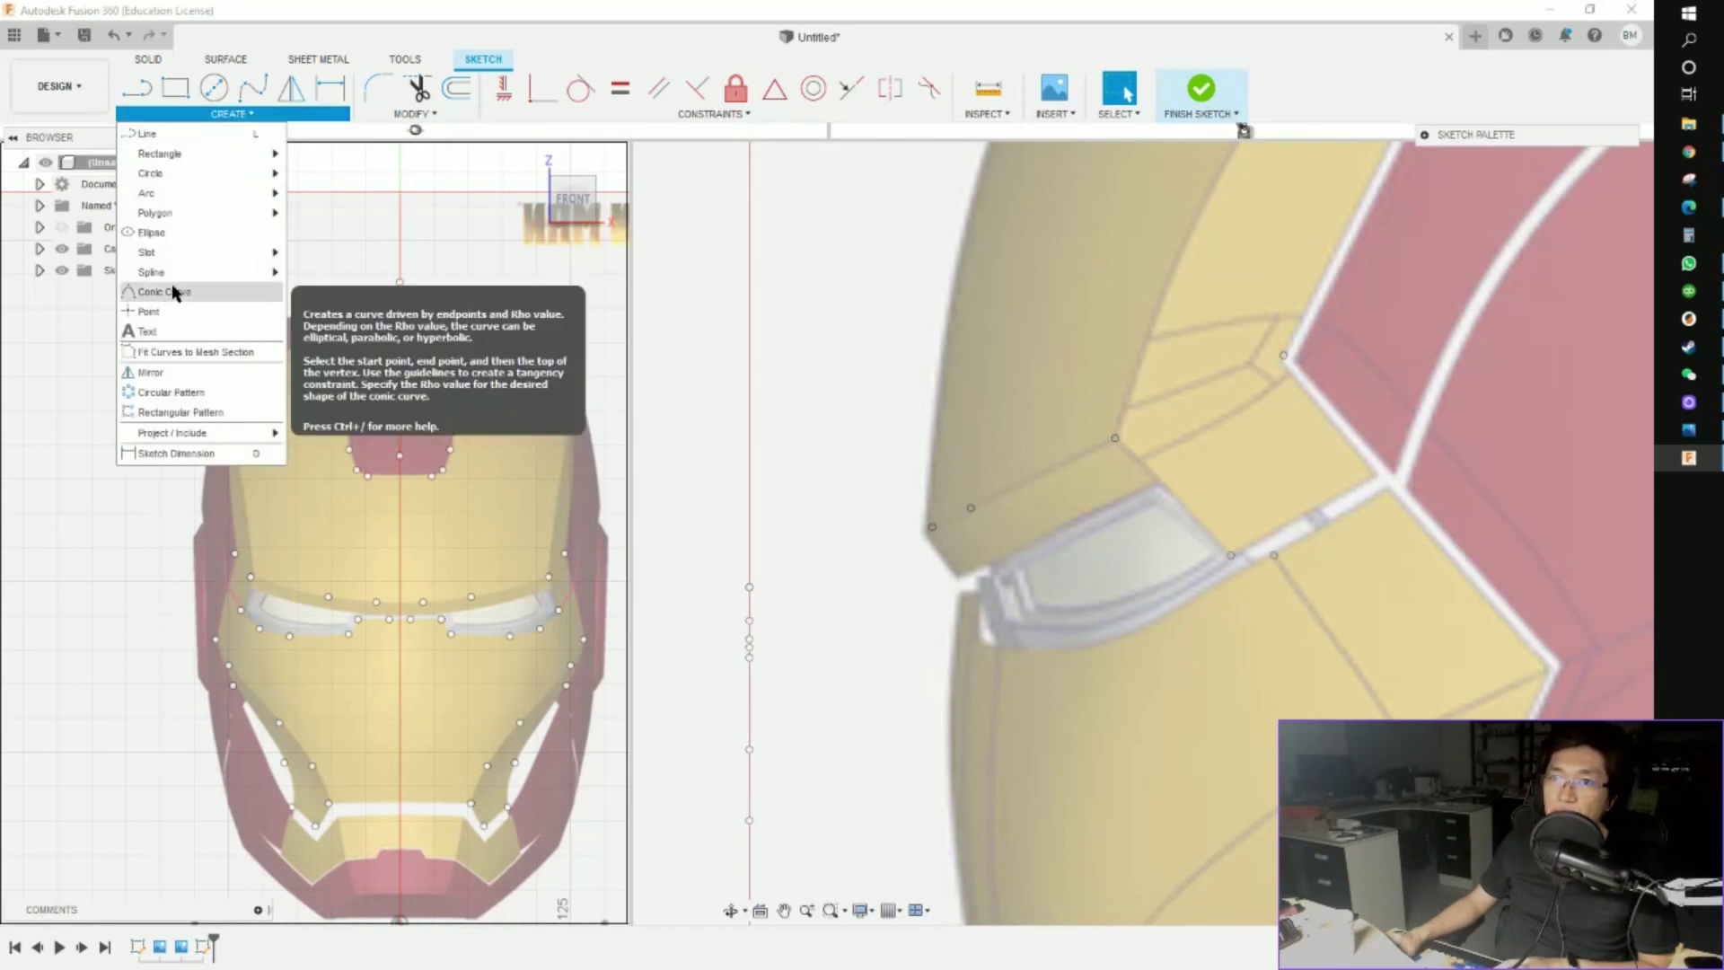
{"action": "left_click", "coordinate": [182, 312]}
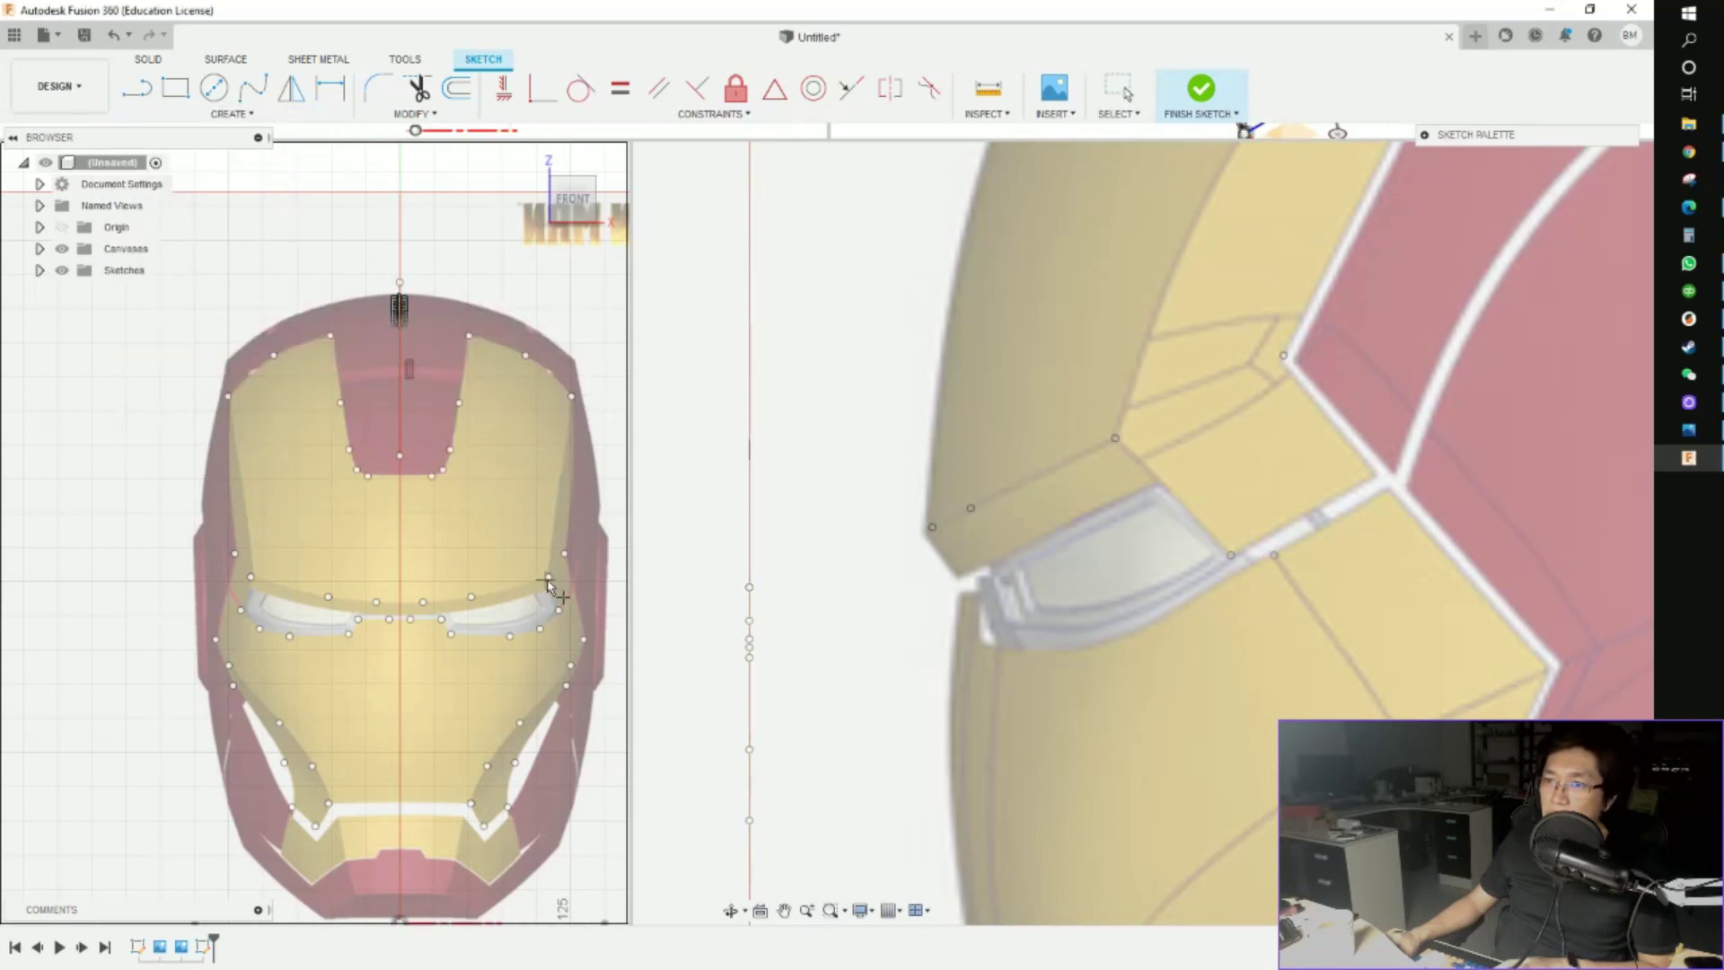
{"action": "scroll", "coordinate": [548, 584], "scroll_direction": "up", "scroll_amount": 5}
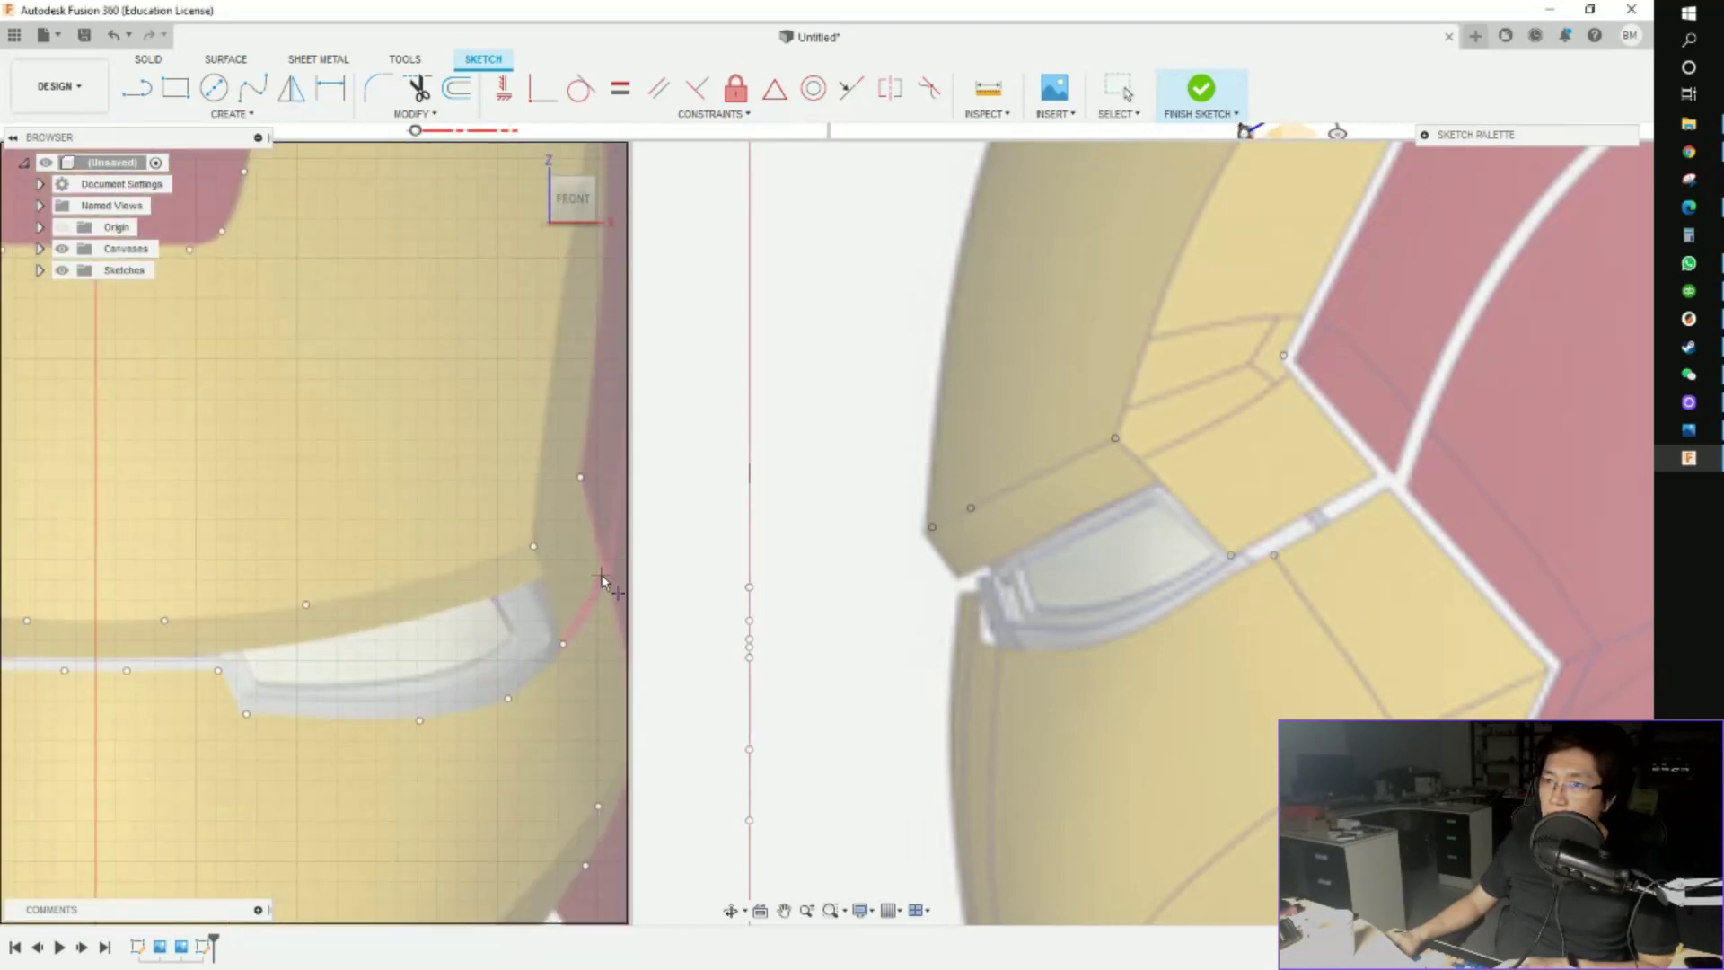
{"action": "left_click", "coordinate": [602, 576]}
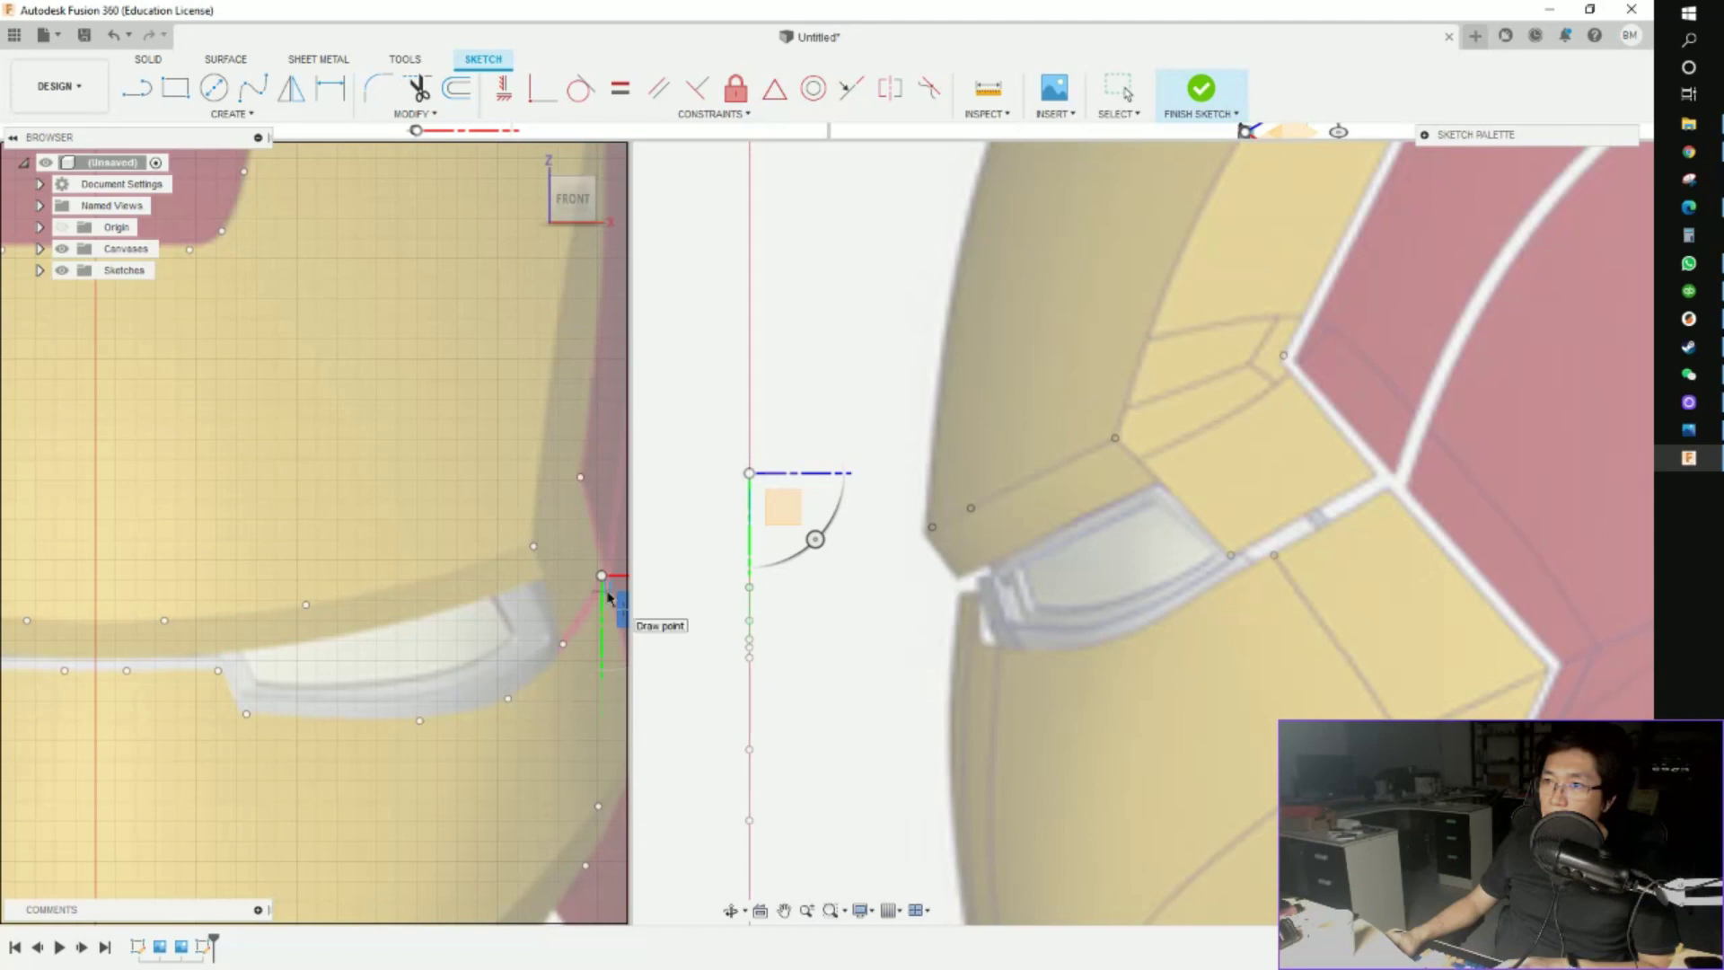
{"action": "left_click_drag", "start_coordinate": [608, 598], "coordinate": [608, 590]}
{"action": "scroll", "coordinate": [608, 588], "scroll_direction": "down", "scroll_amount": 5}
{"action": "scroll", "coordinate": [503, 580], "scroll_direction": "up", "scroll_amount": 5}
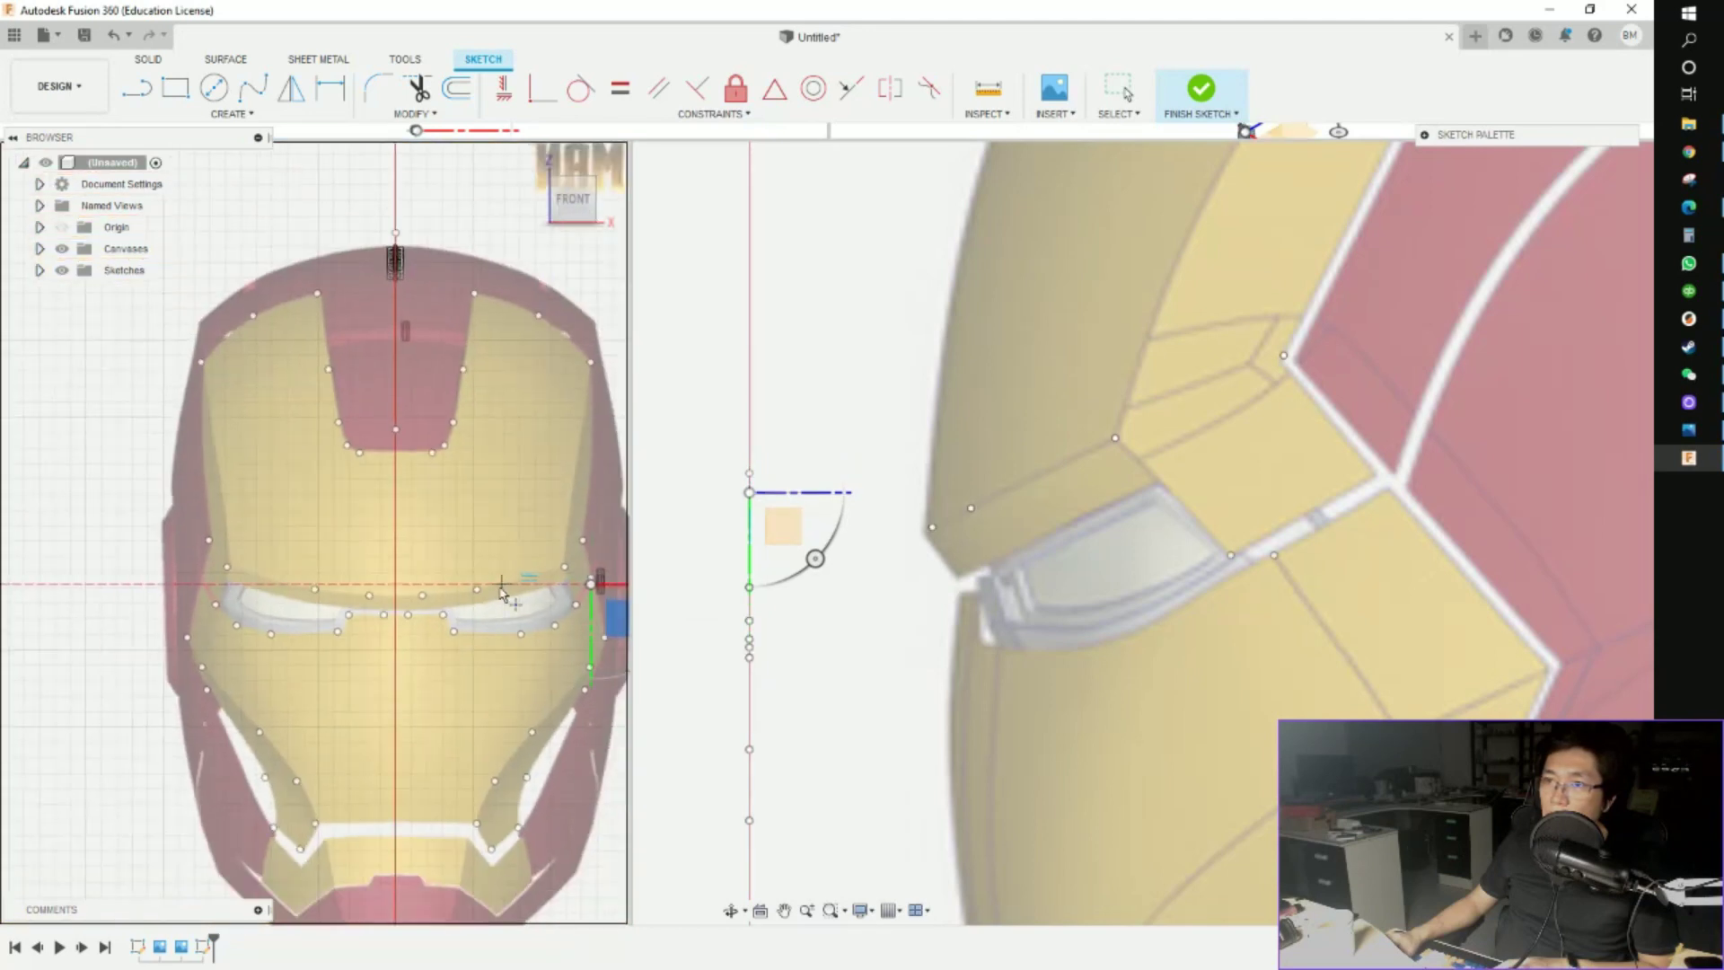
{"action": "scroll", "coordinate": [485, 558], "scroll_direction": "up", "scroll_amount": 5}
{"action": "key", "text": "Escape"}
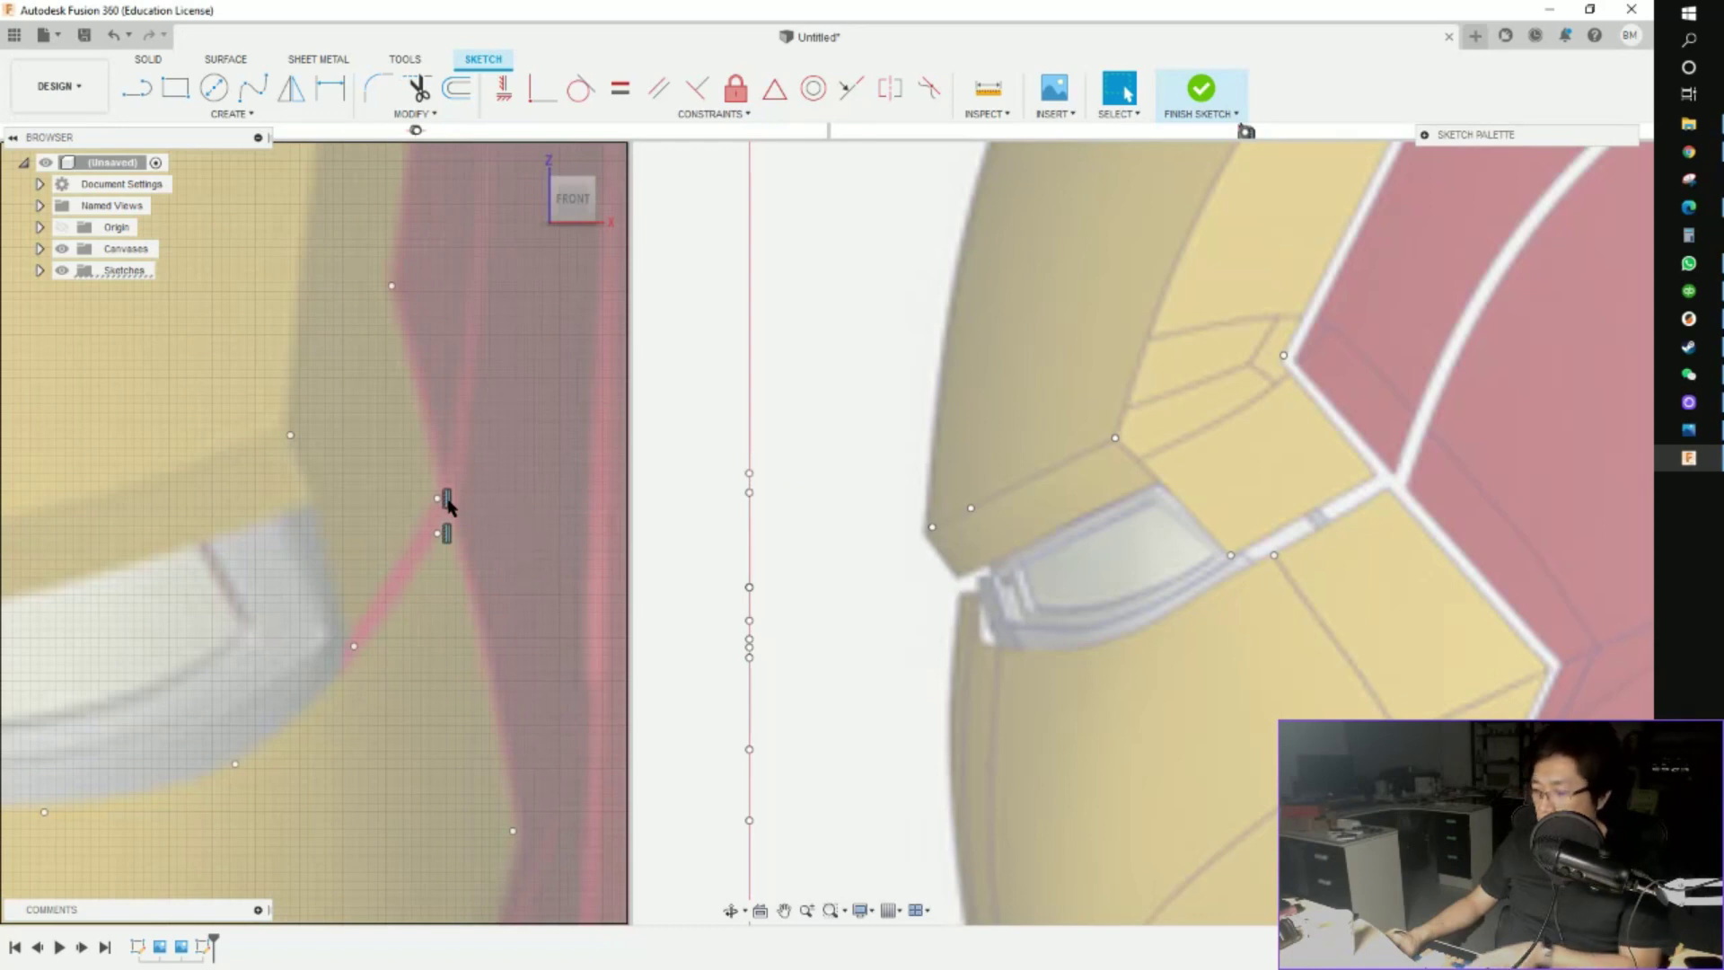
Mirror the two new seam points across the vertical centre line to the left side of the faceplate
{"action": "left_click_drag", "start_coordinate": [422, 460], "coordinate": [456, 537]}
{"action": "scroll", "coordinate": [473, 621], "scroll_direction": "down", "scroll_amount": 4}
{"action": "left_click", "coordinate": [288, 93]}
{"action": "middle_click_drag", "start_coordinate": [170, 495], "coordinate": [368, 653]}
{"action": "left_click", "coordinate": [334, 417]}
{"action": "scroll", "coordinate": [446, 602], "scroll_direction": "down", "scroll_amount": 3}
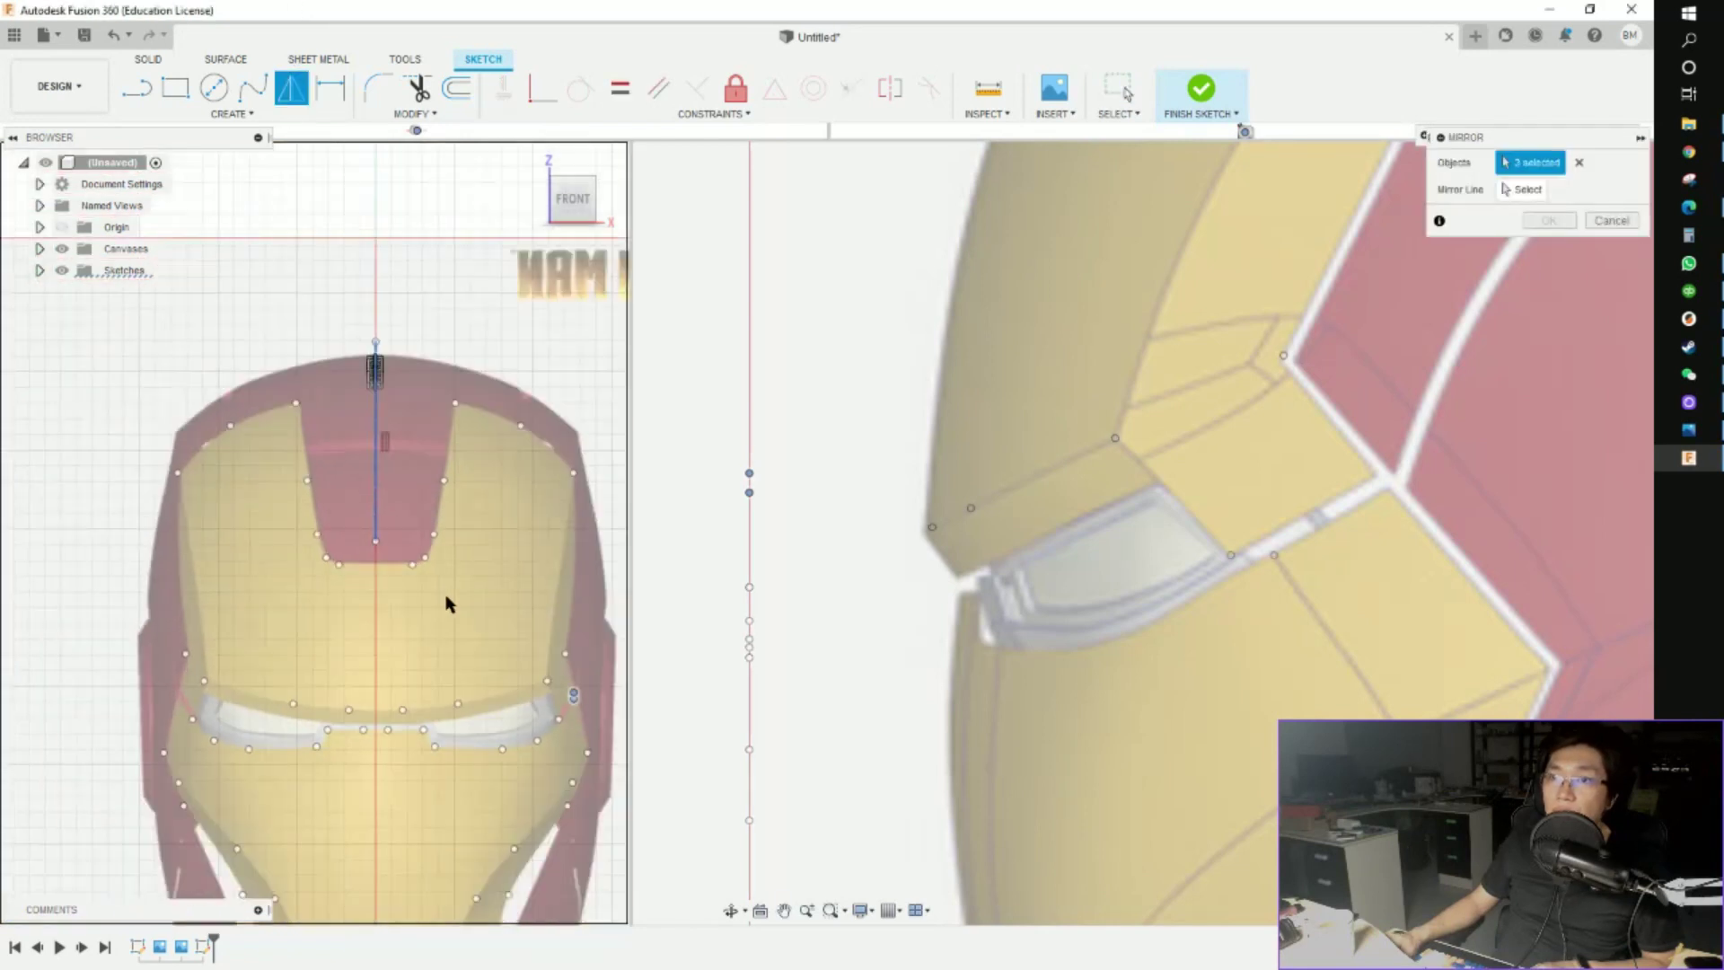
{"action": "scroll", "coordinate": [449, 603], "scroll_direction": "down", "scroll_amount": 2}
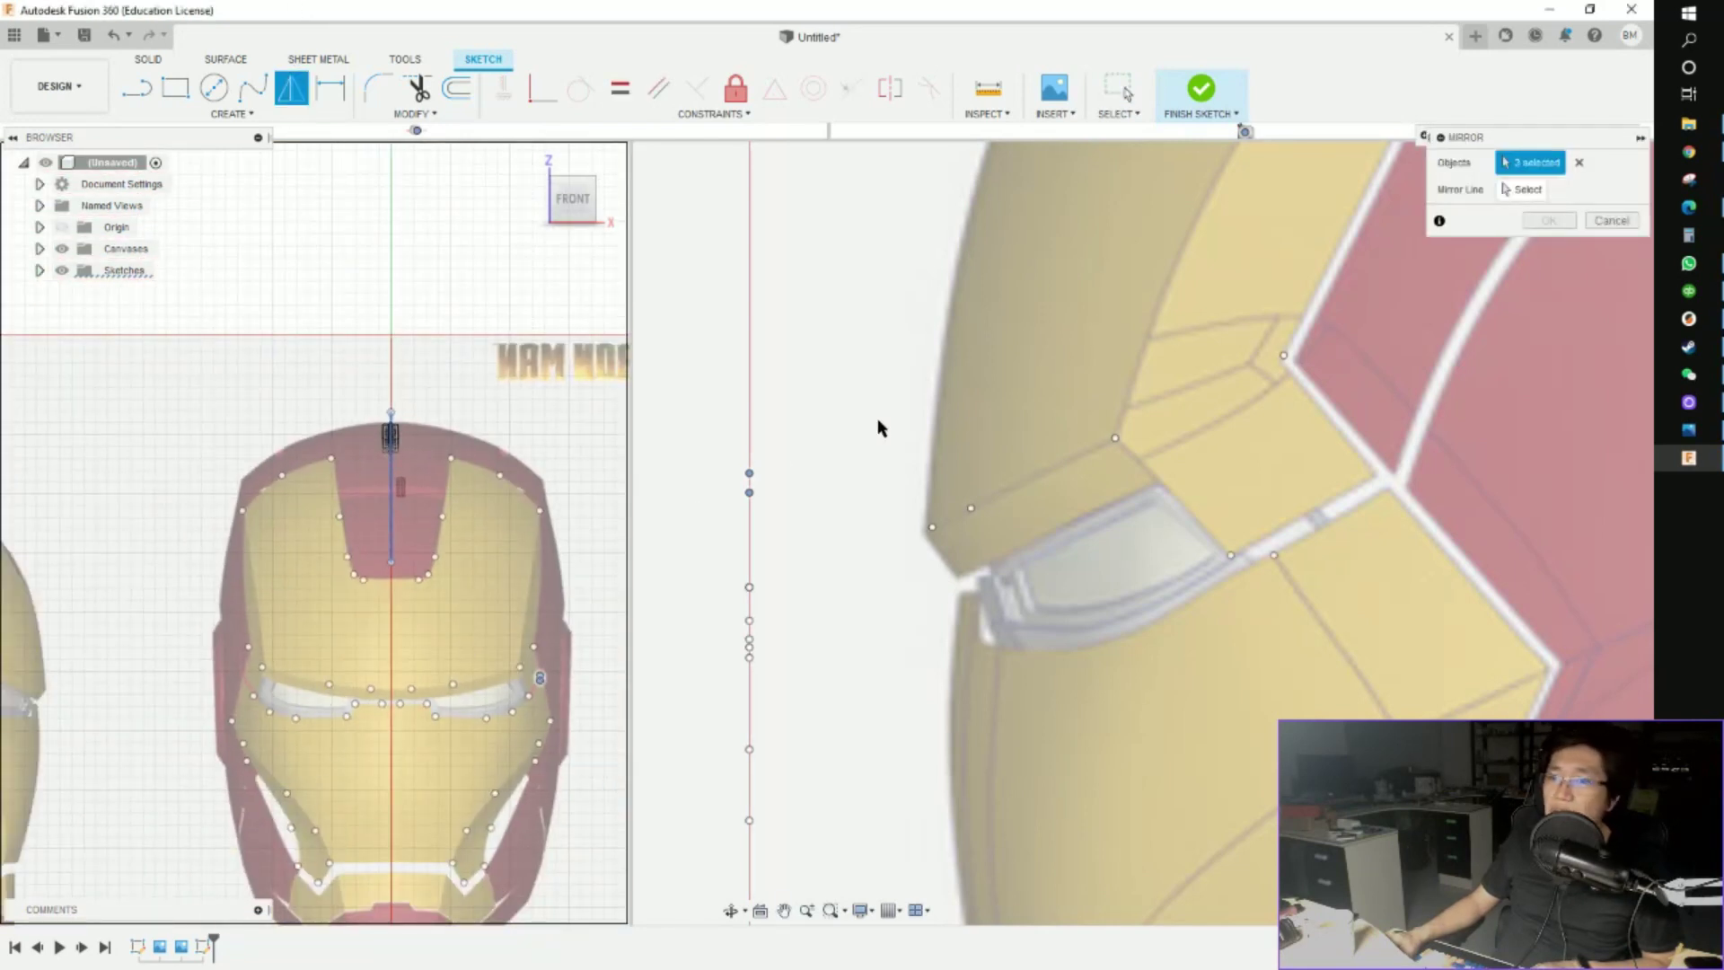
{"action": "left_click", "coordinate": [1507, 191]}
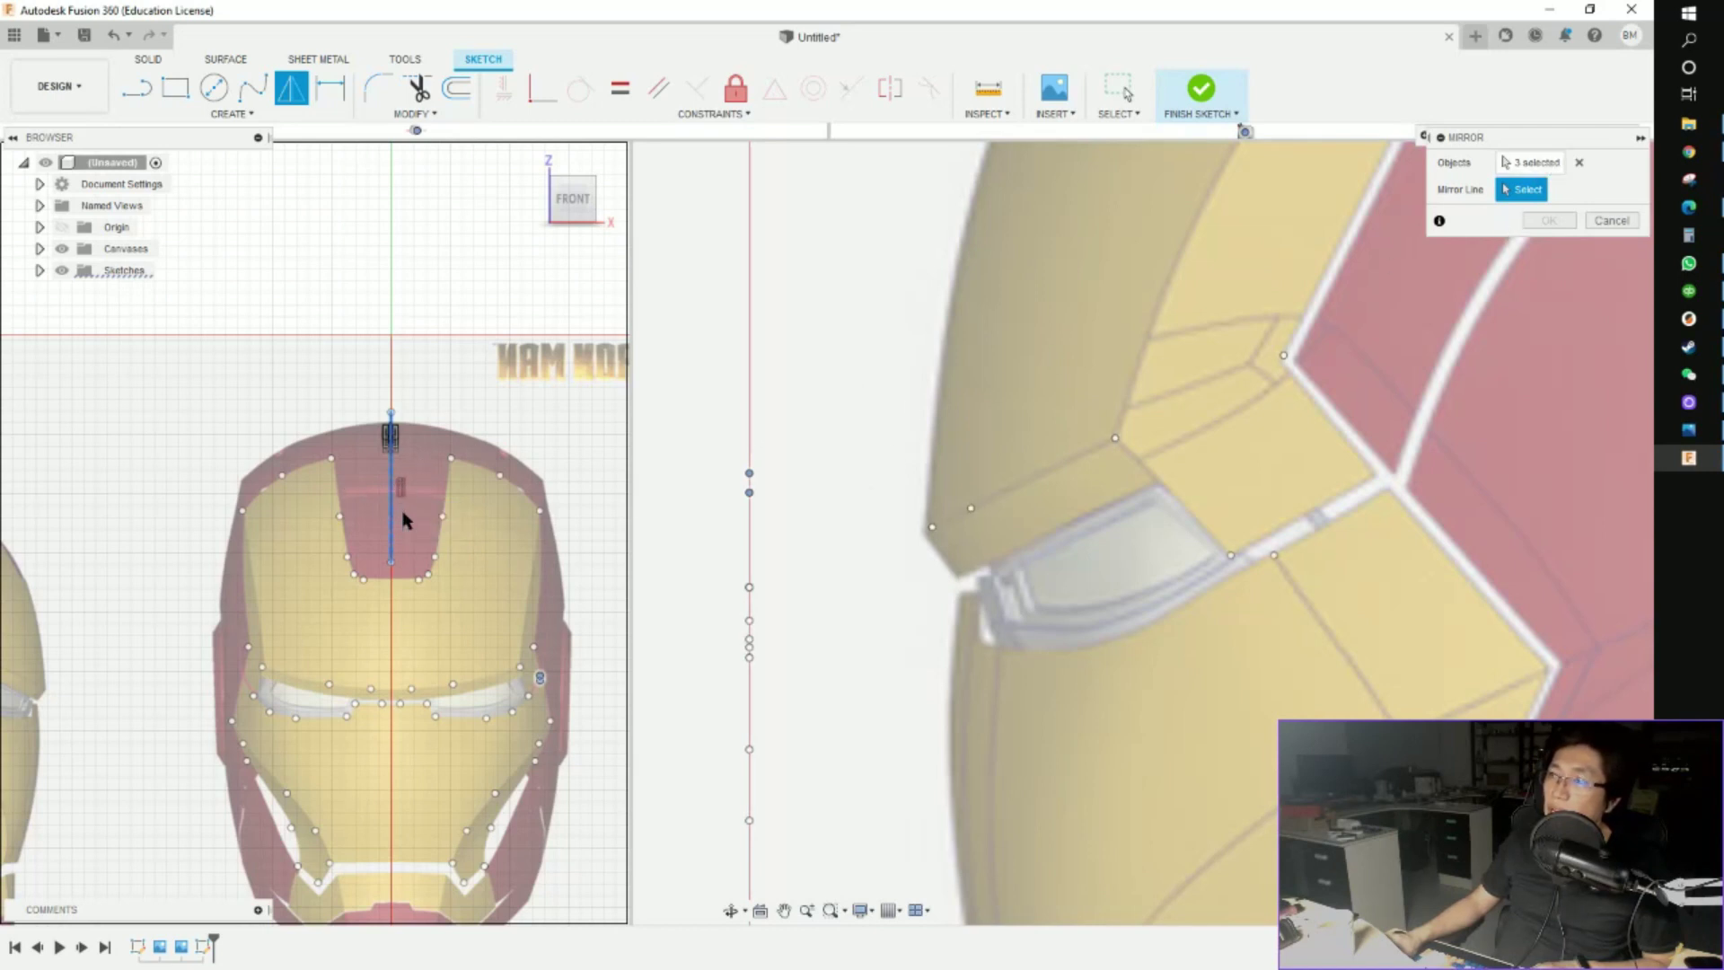
{"action": "left_click", "coordinate": [1578, 162]}
{"action": "scroll", "coordinate": [401, 707], "scroll_direction": "up", "scroll_amount": 3}
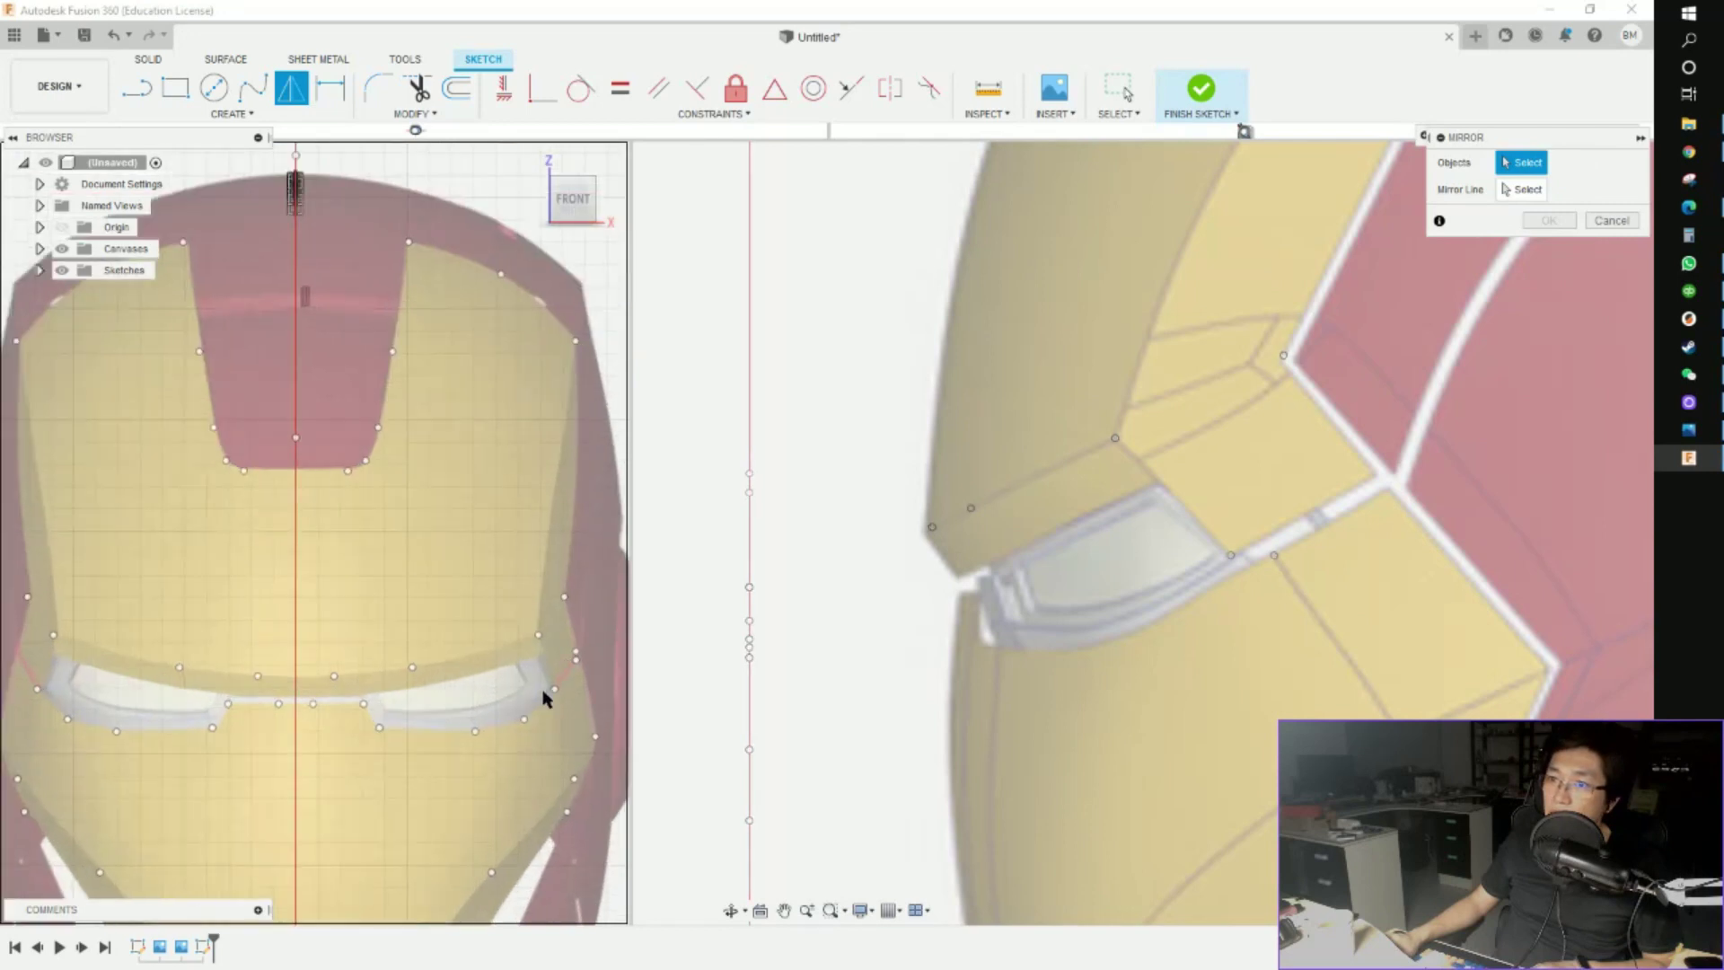
{"action": "left_click_drag", "start_coordinate": [588, 638], "coordinate": [571, 691]}
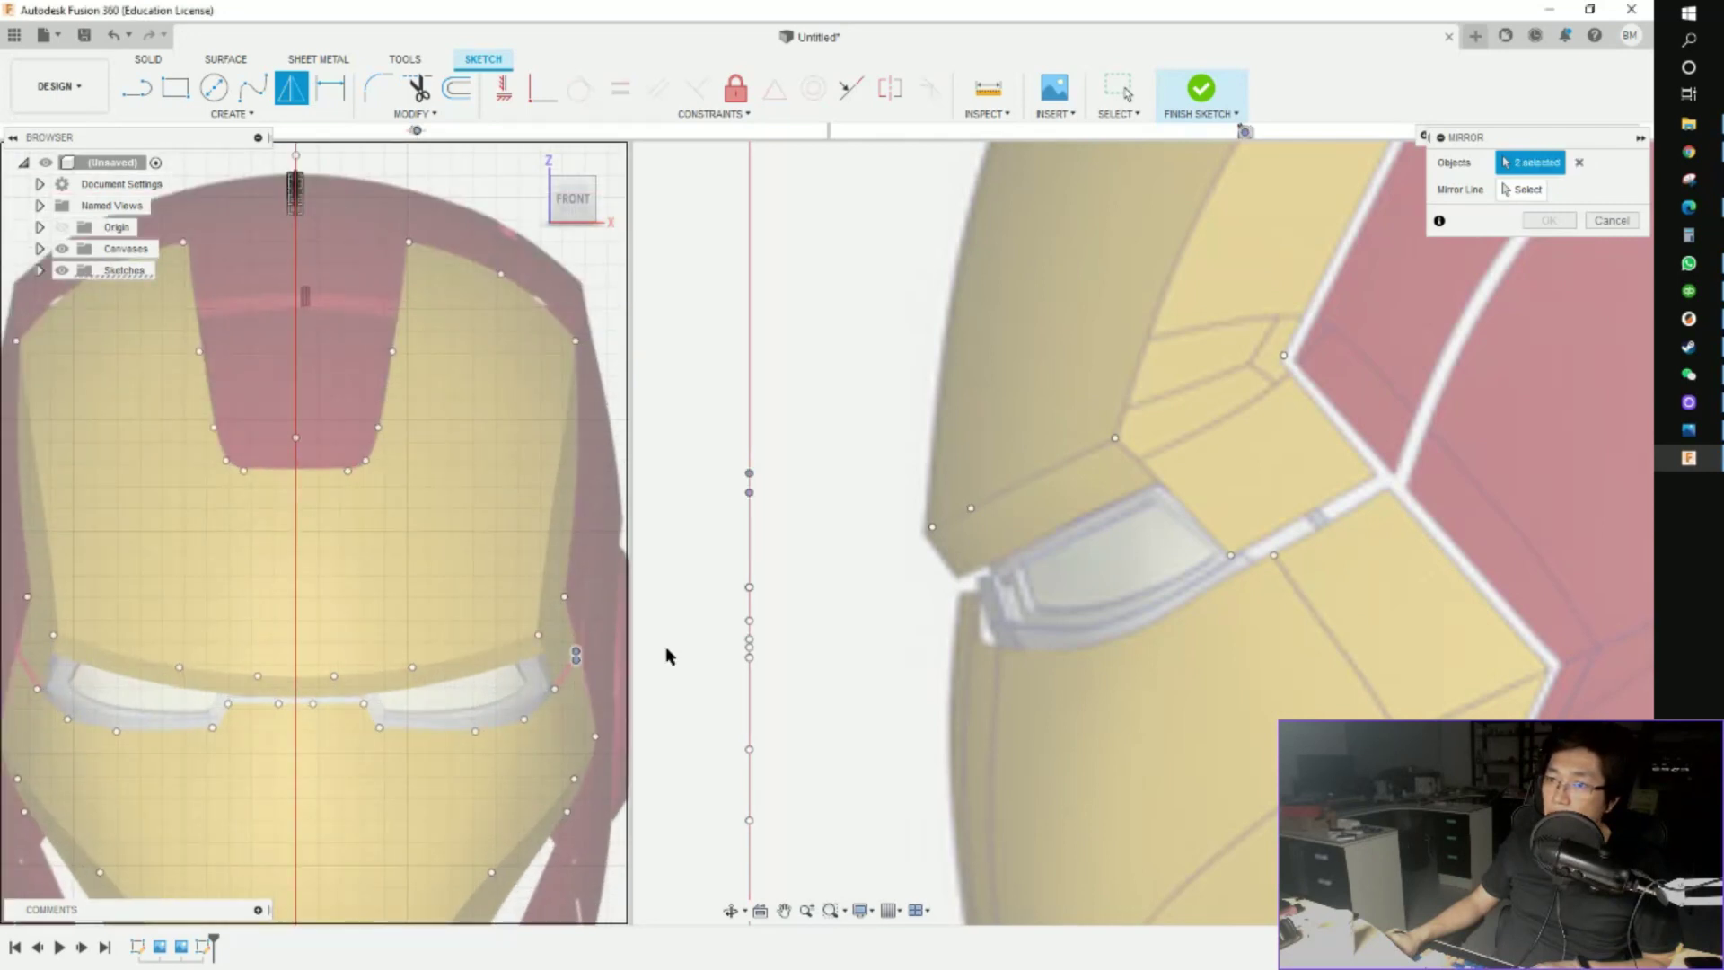
{"action": "left_click", "coordinate": [1483, 192]}
{"action": "left_click", "coordinate": [297, 366]}
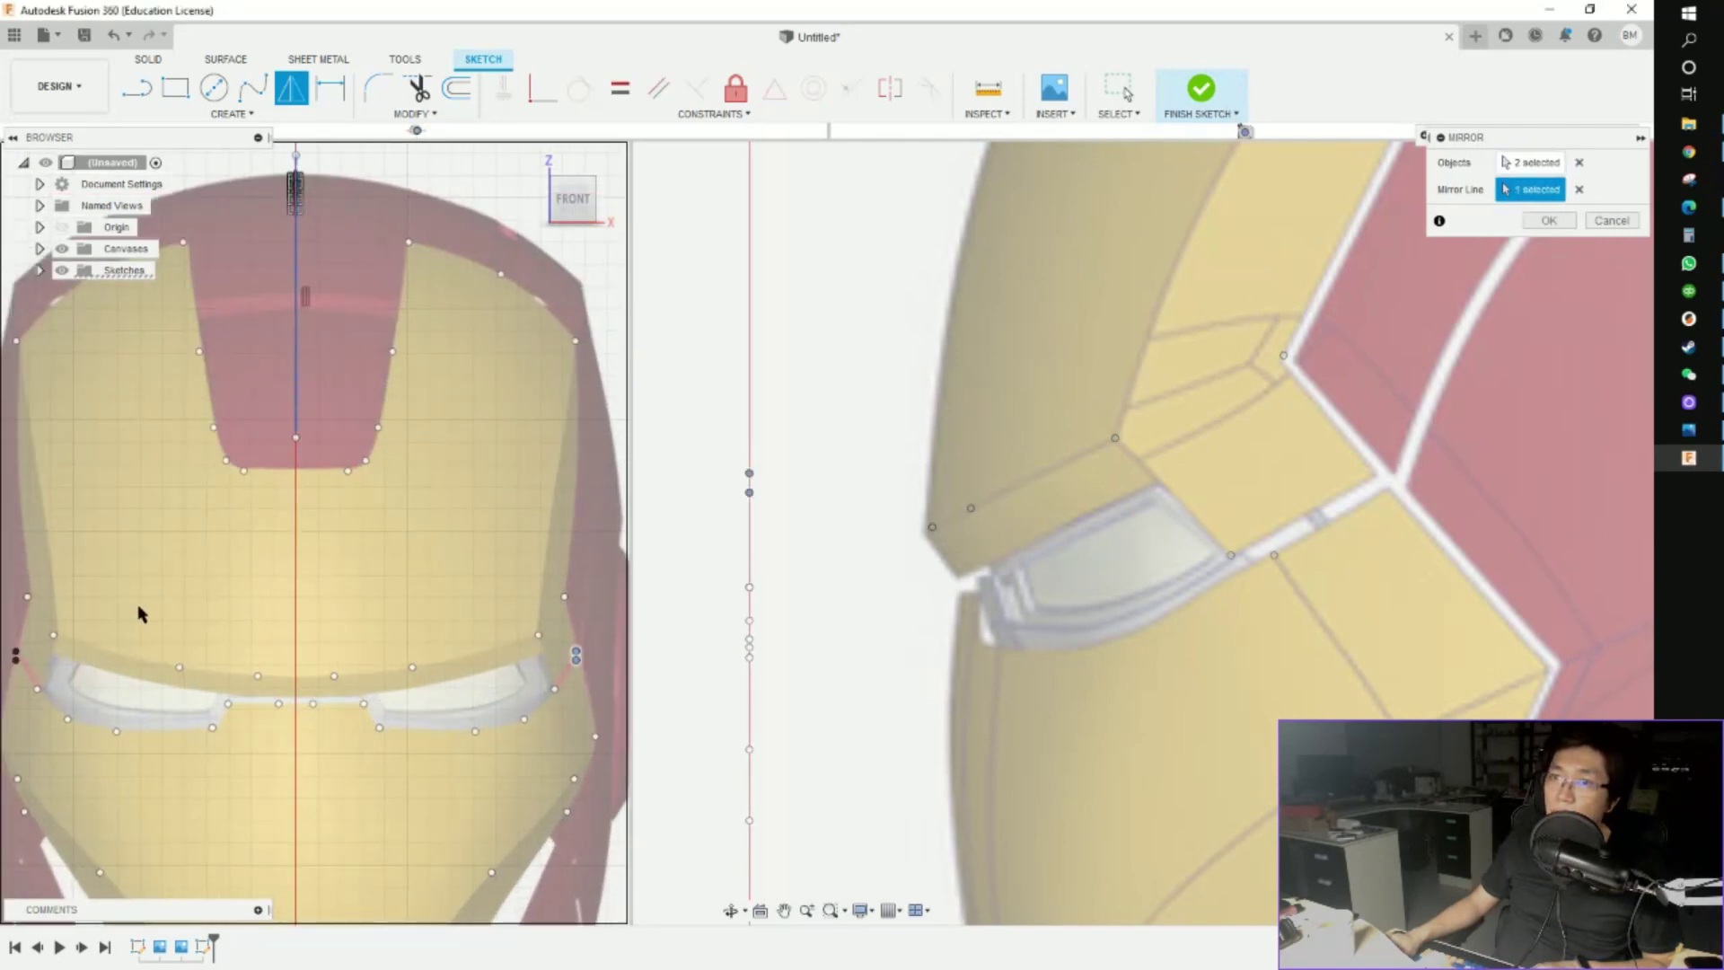
{"action": "scroll", "coordinate": [144, 606], "scroll_direction": "down", "scroll_amount": 2}
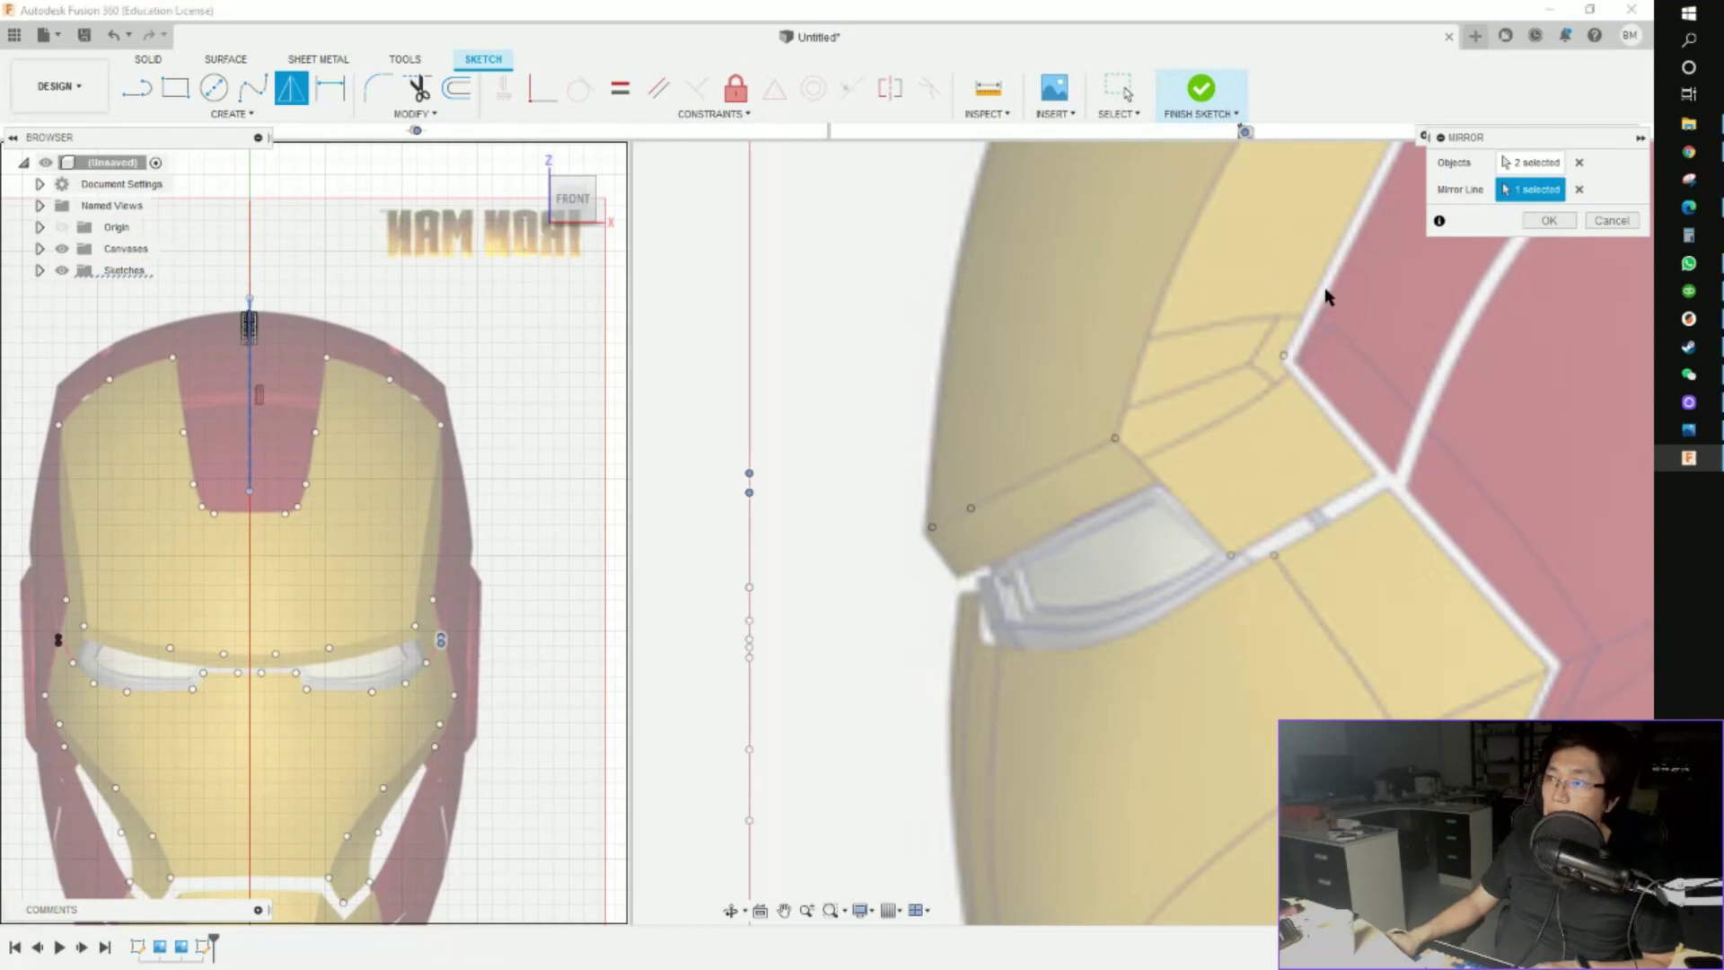
{"action": "left_click", "coordinate": [1540, 222]}
Move all four new outer seam points 130 mm in Z onto the white seam junction behind the eye in the side view
{"action": "left_click_drag", "start_coordinate": [735, 440], "coordinate": [805, 541]}
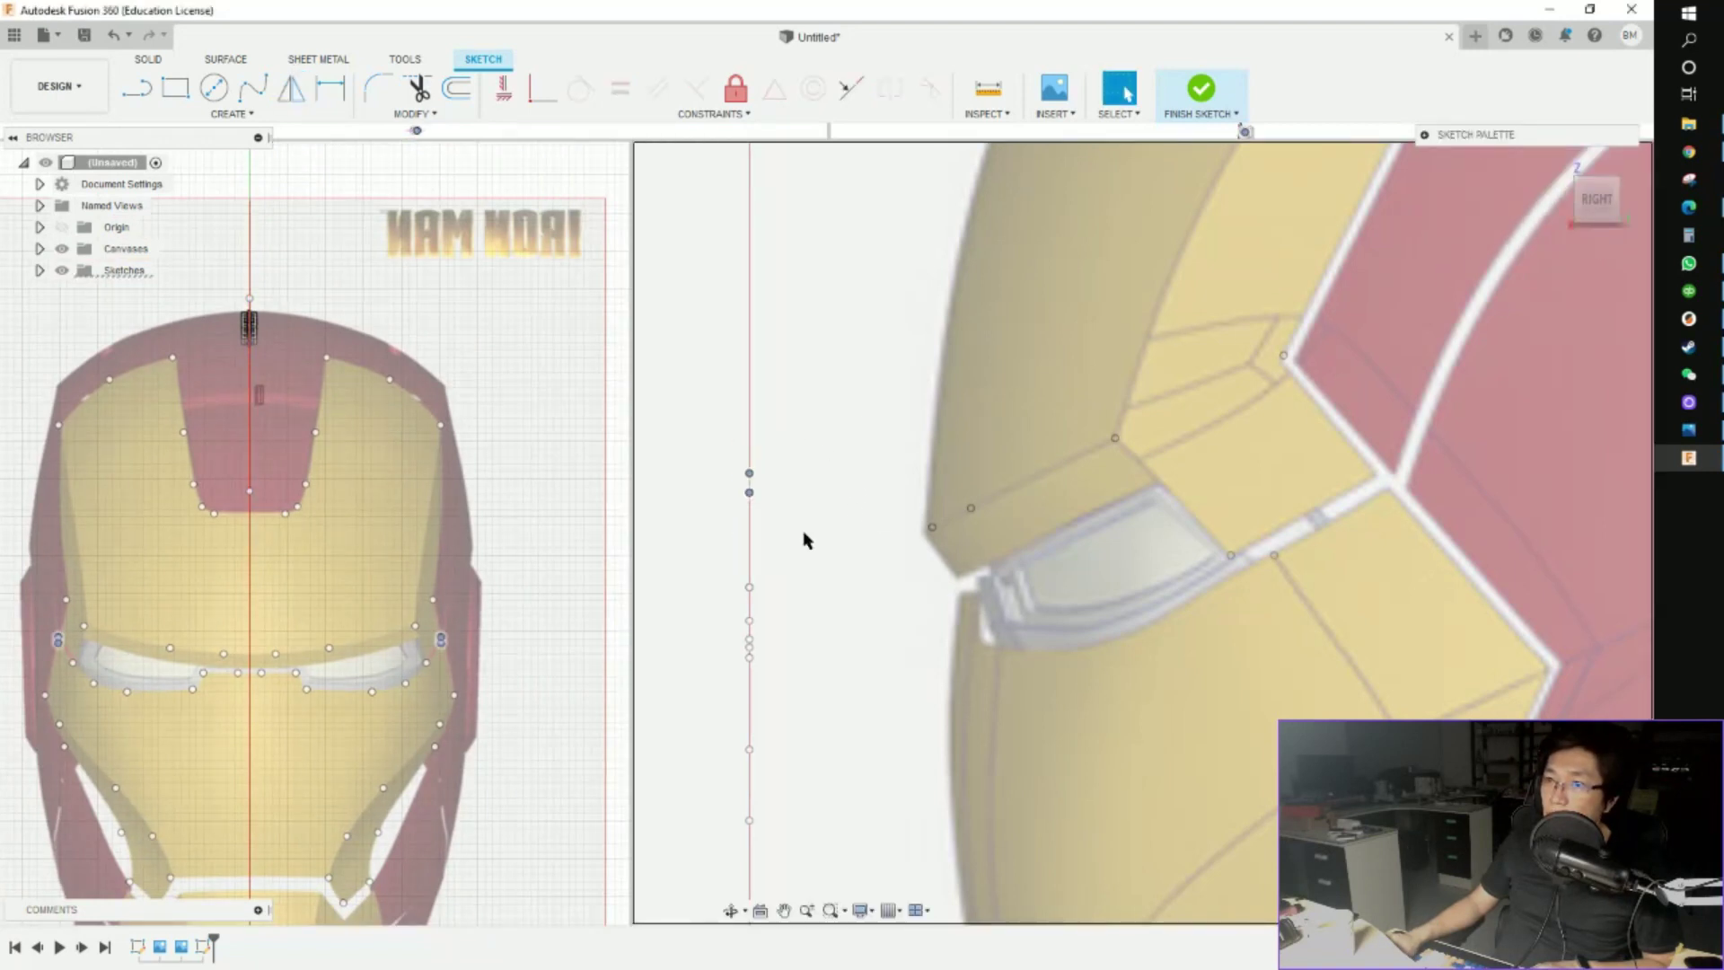
{"action": "key", "text": "m"}
{"action": "left_click_drag", "start_coordinate": [929, 476], "coordinate": [1417, 492]}
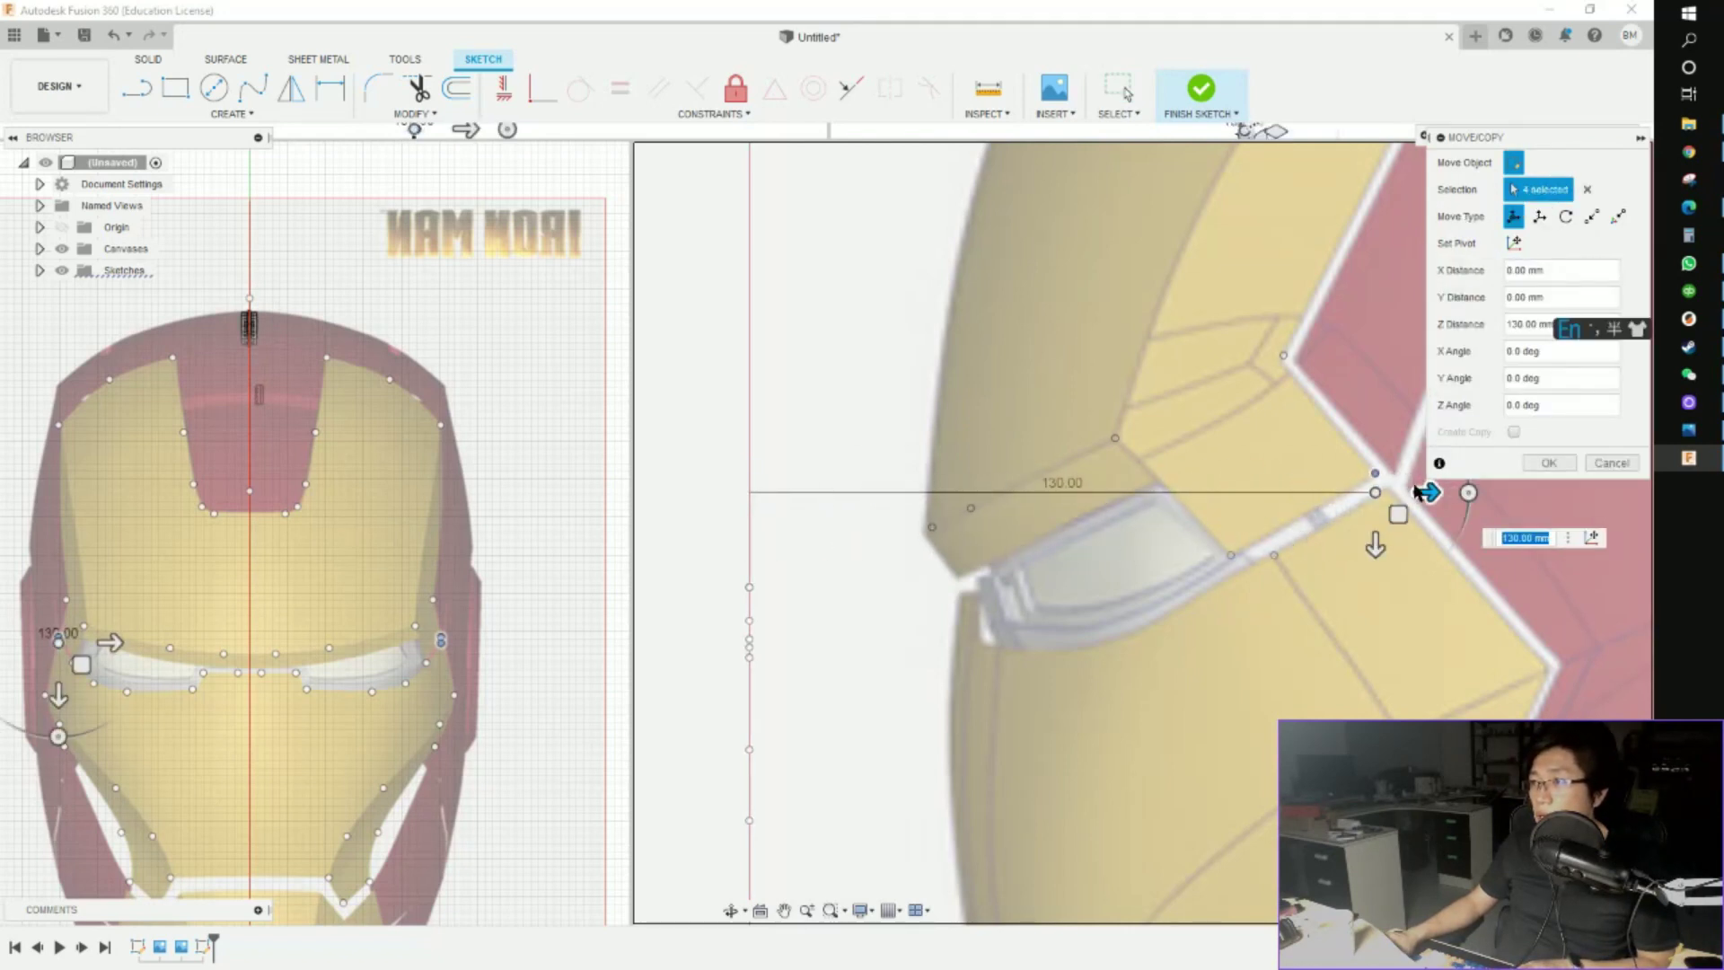
{"action": "left_click", "coordinate": [1550, 462]}
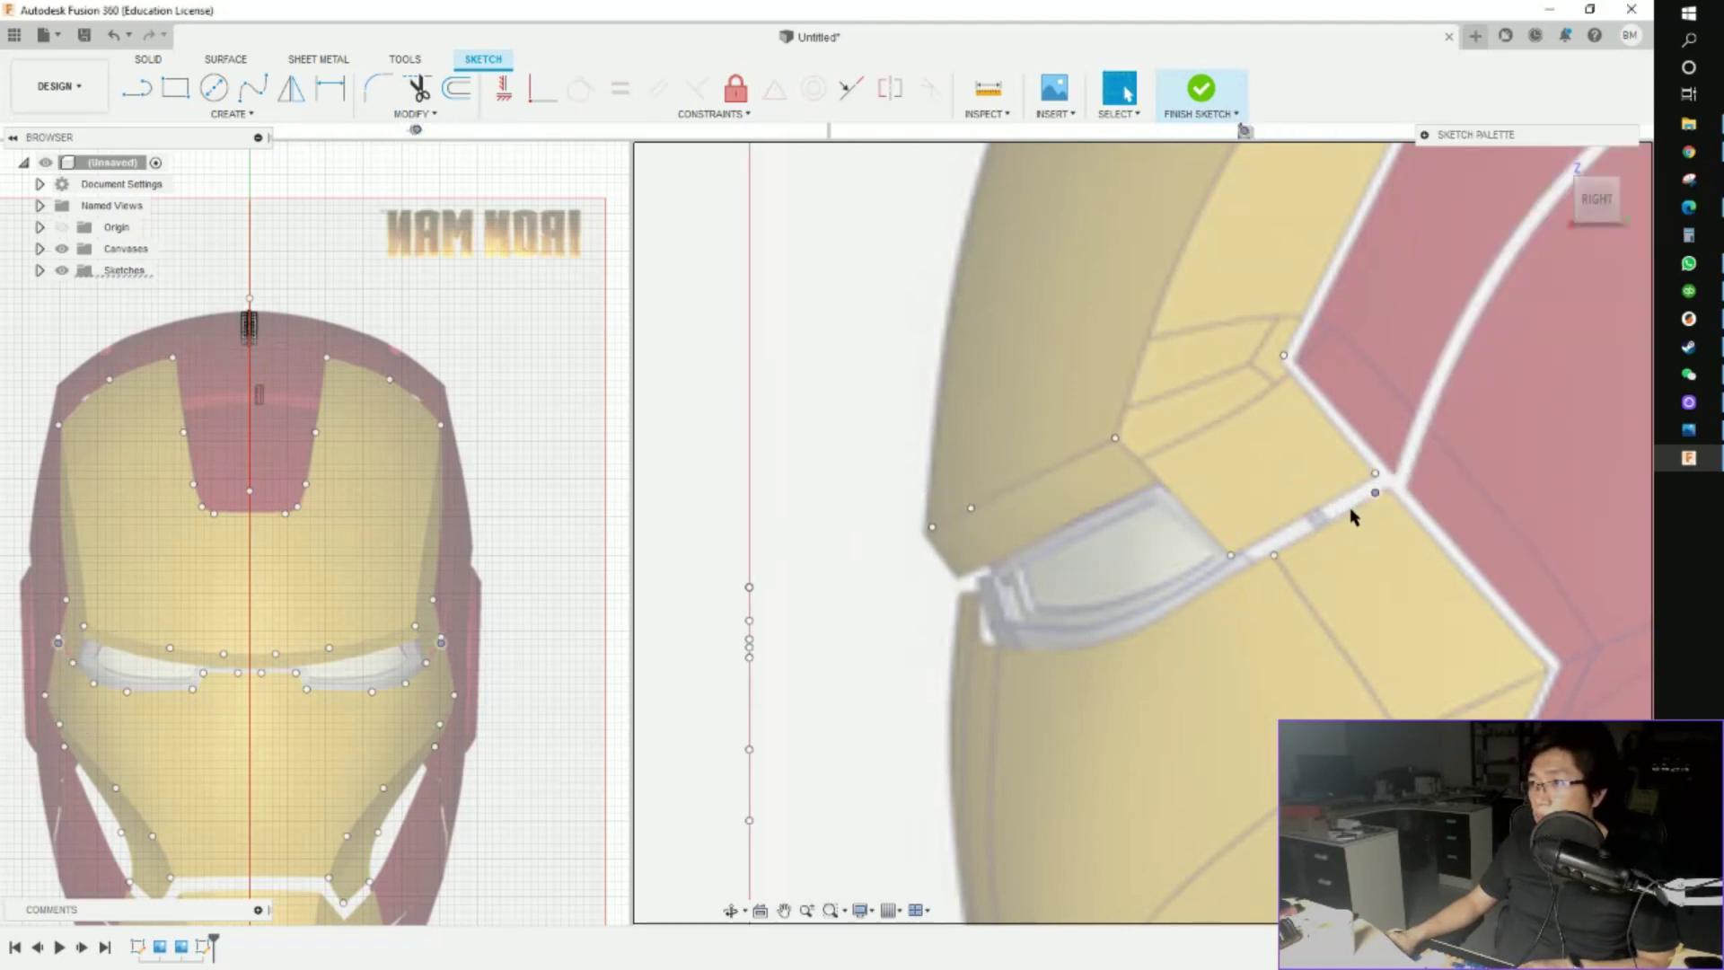
Move the lower pair of the outer seam points another 3 mm in Z onto the cheek plate's upper corner
{"action": "middle_click_drag", "start_coordinate": [404, 596], "coordinate": [467, 595]}
{"action": "scroll", "coordinate": [467, 595], "scroll_direction": "down", "scroll_amount": 1}
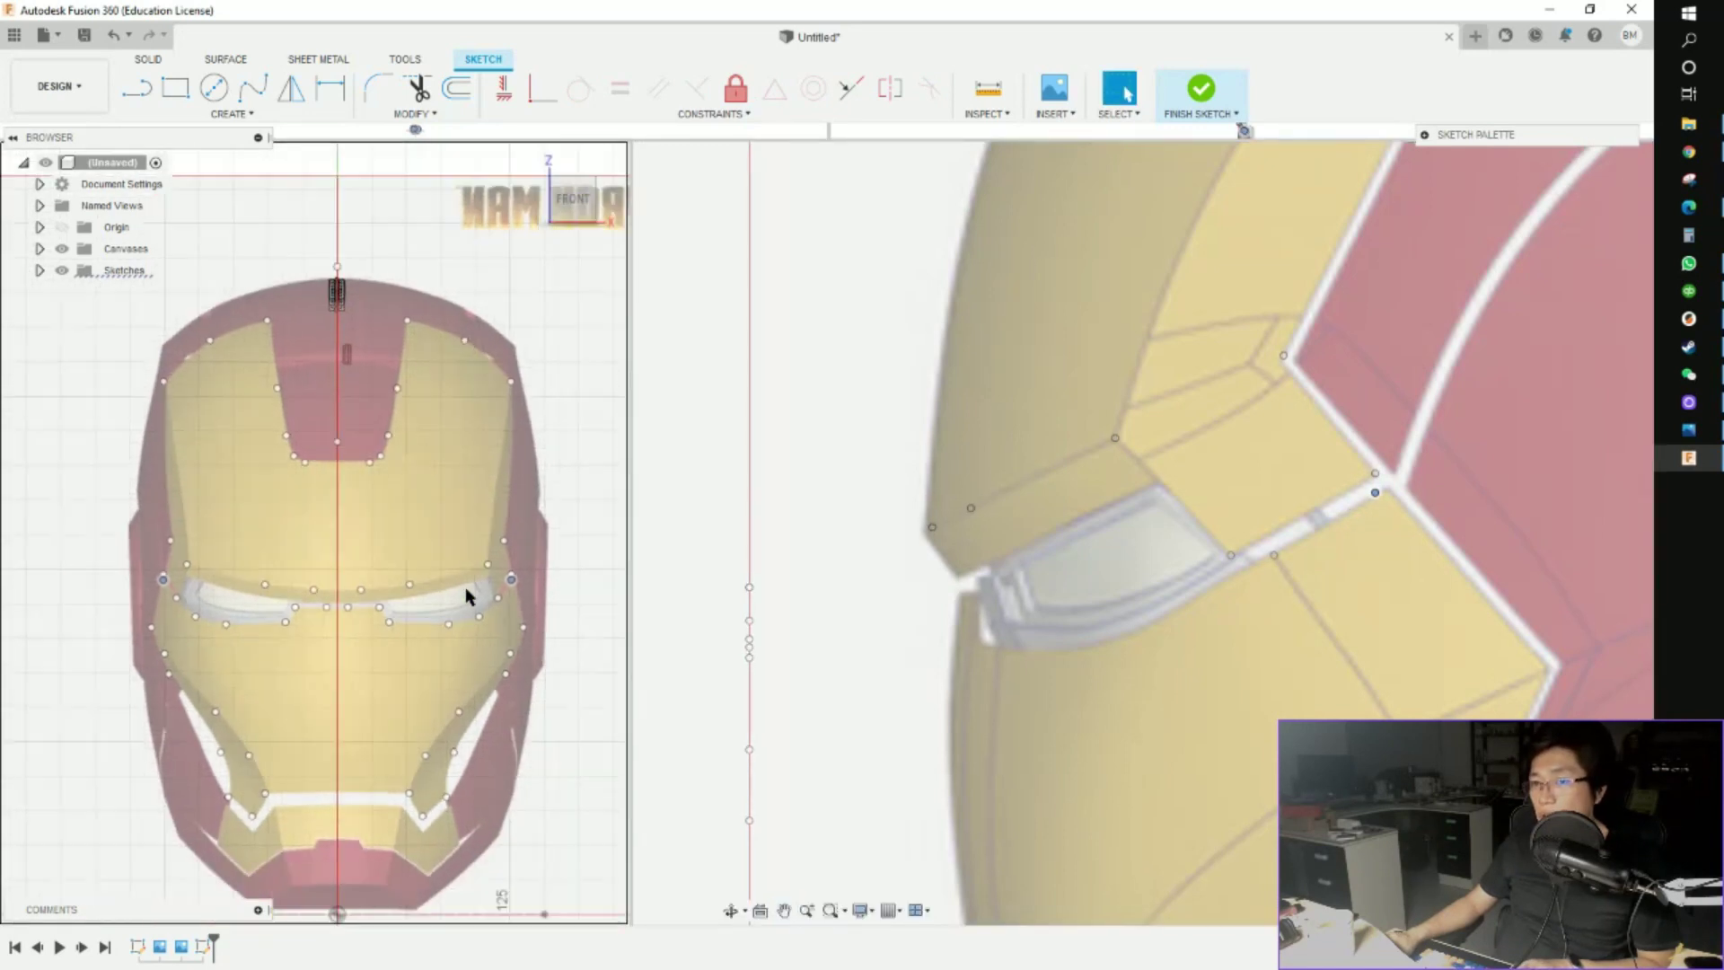
{"action": "left_click", "coordinate": [511, 580]}
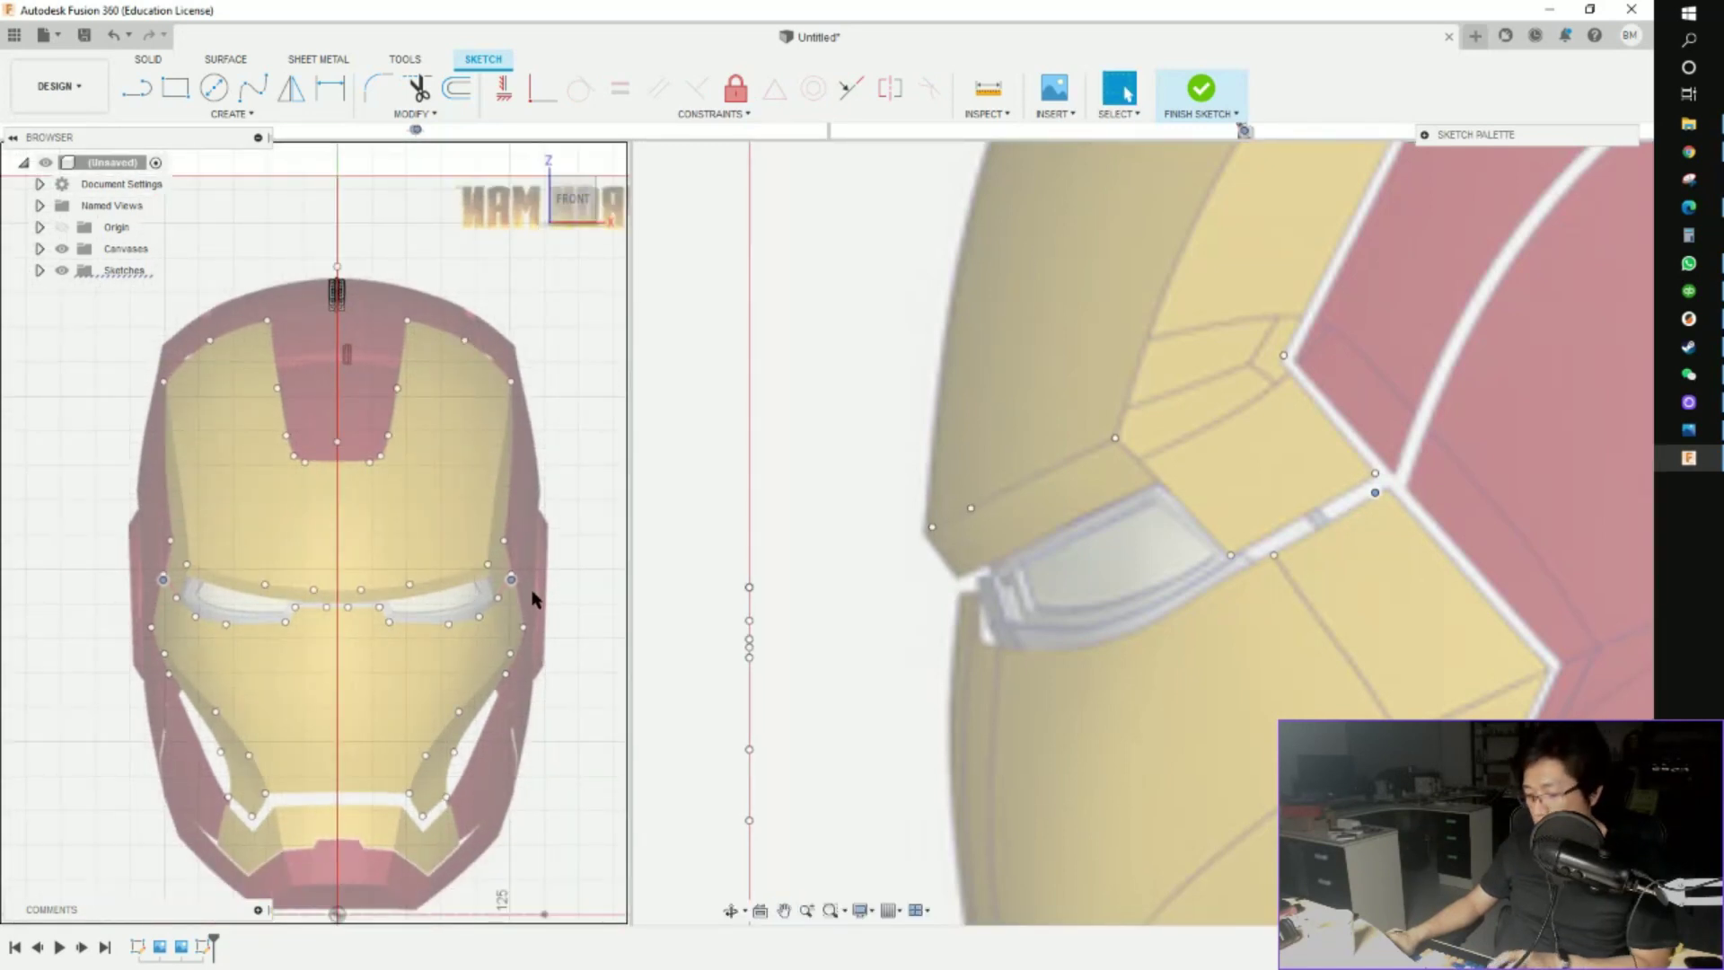
{"action": "key", "text": "m"}
{"action": "scroll", "coordinate": [1208, 627], "scroll_direction": "up", "scroll_amount": 5}
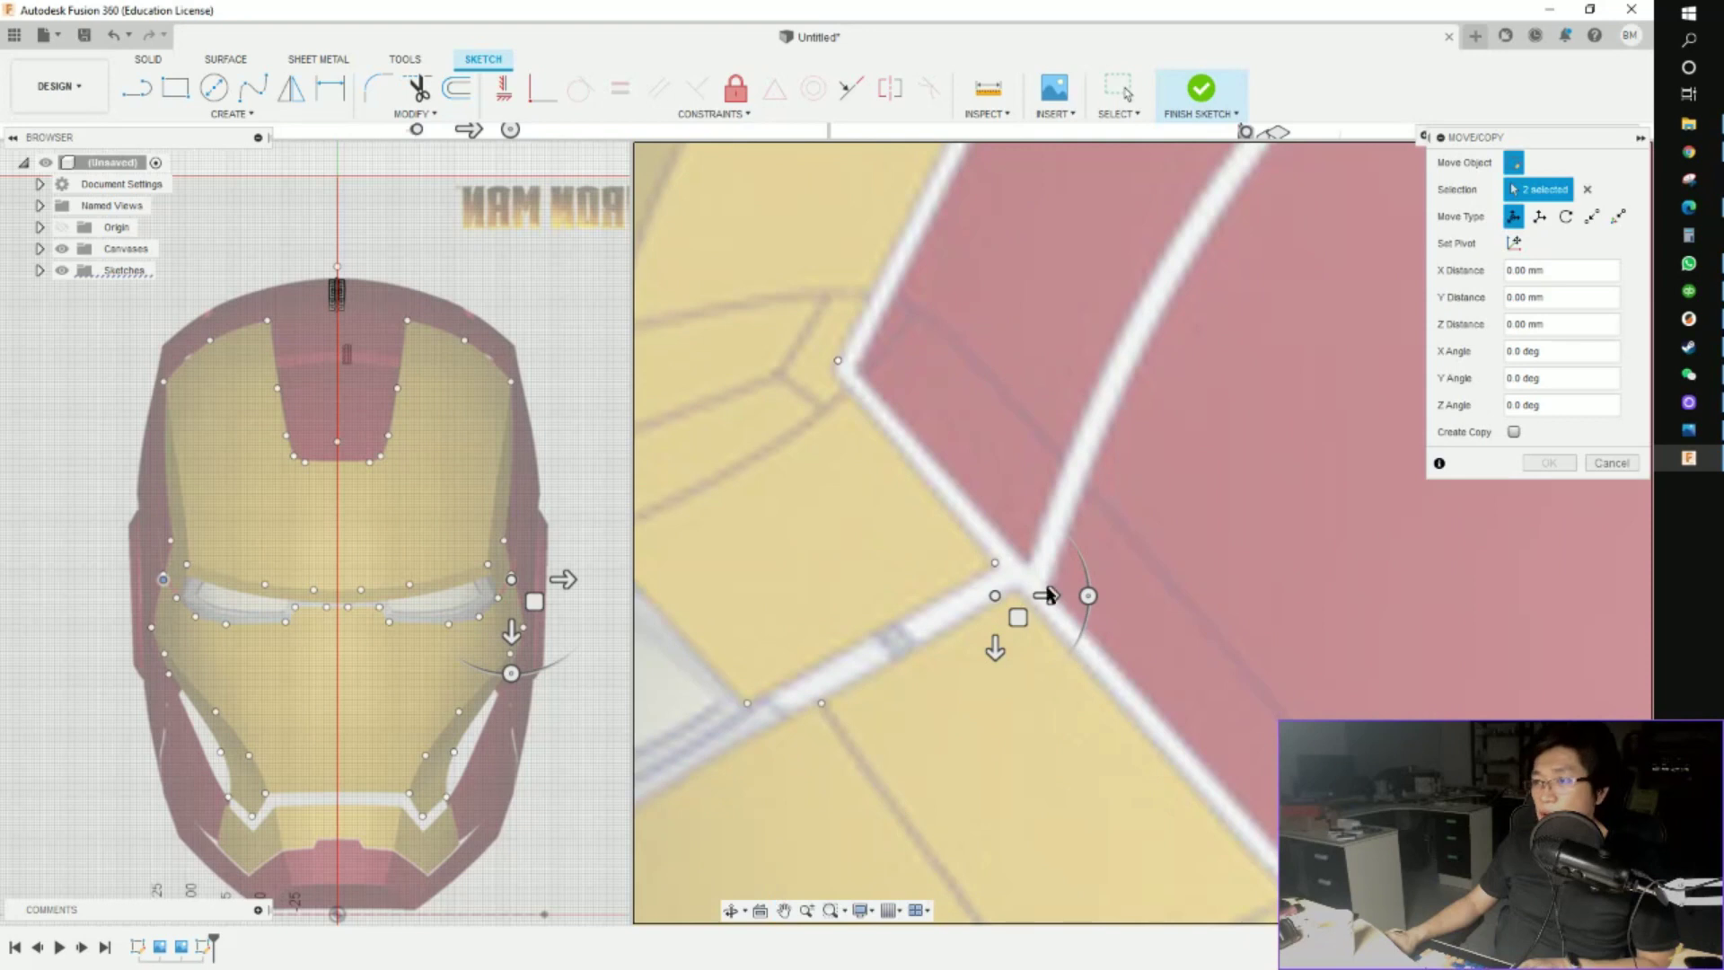
{"action": "left_click_drag", "start_coordinate": [1045, 596], "coordinate": [1058, 596]}
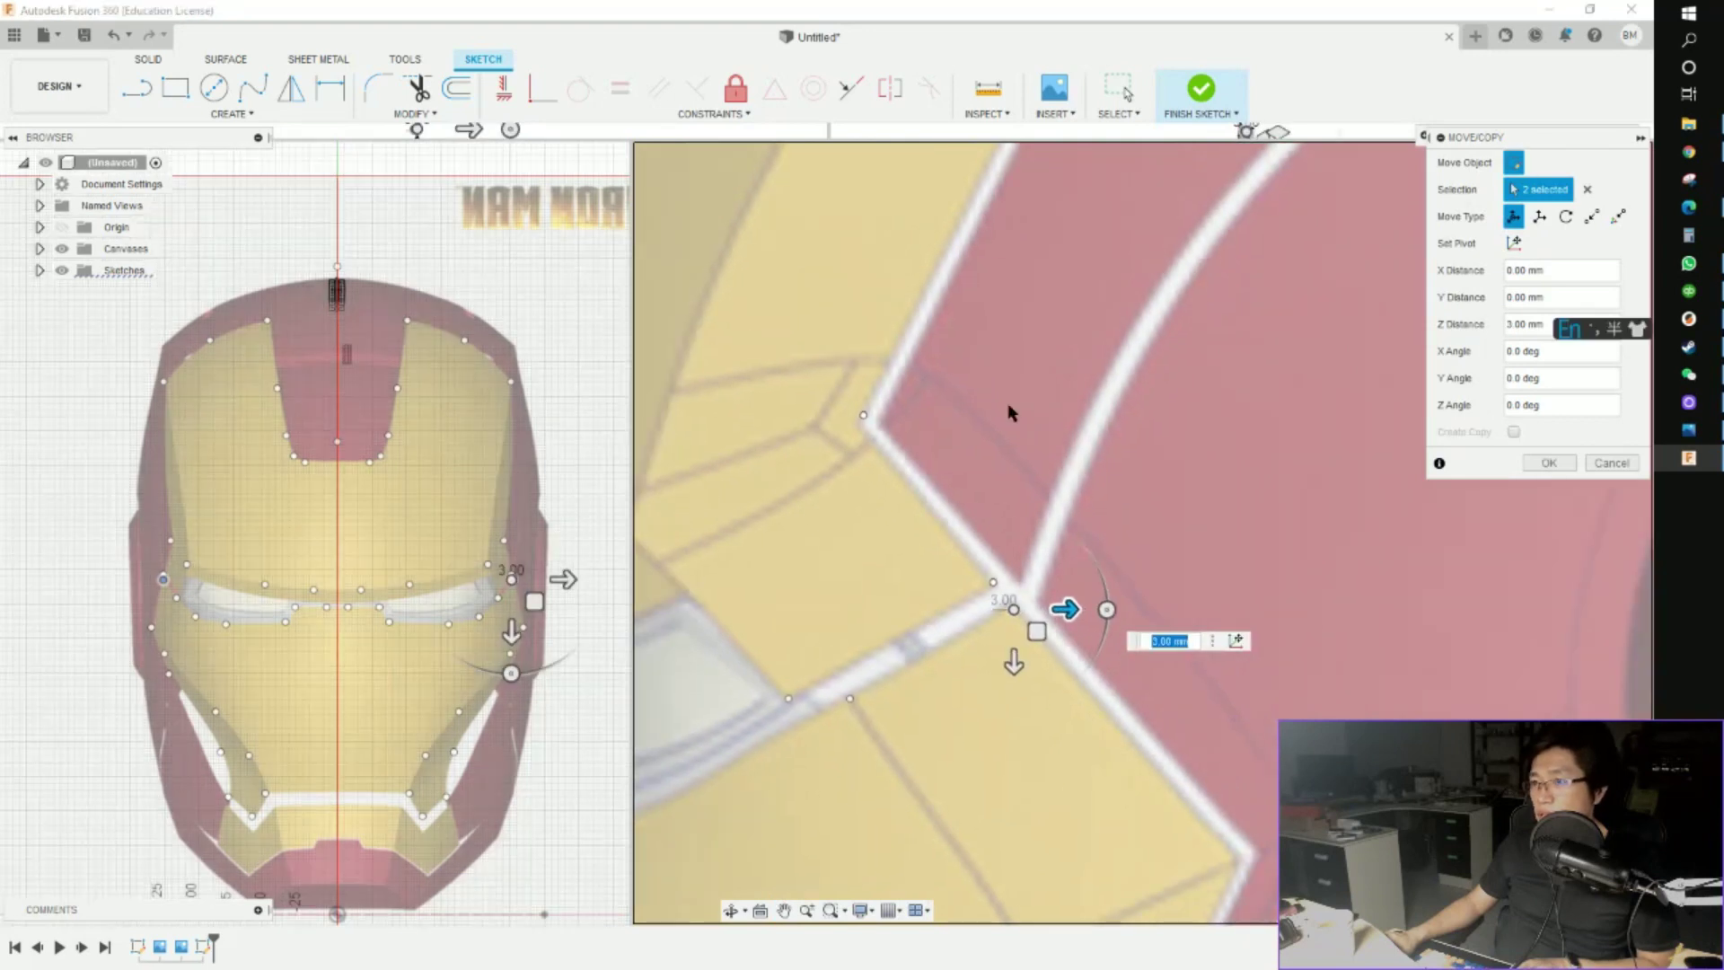
{"action": "scroll", "coordinate": [993, 541], "scroll_direction": "down", "scroll_amount": 2}
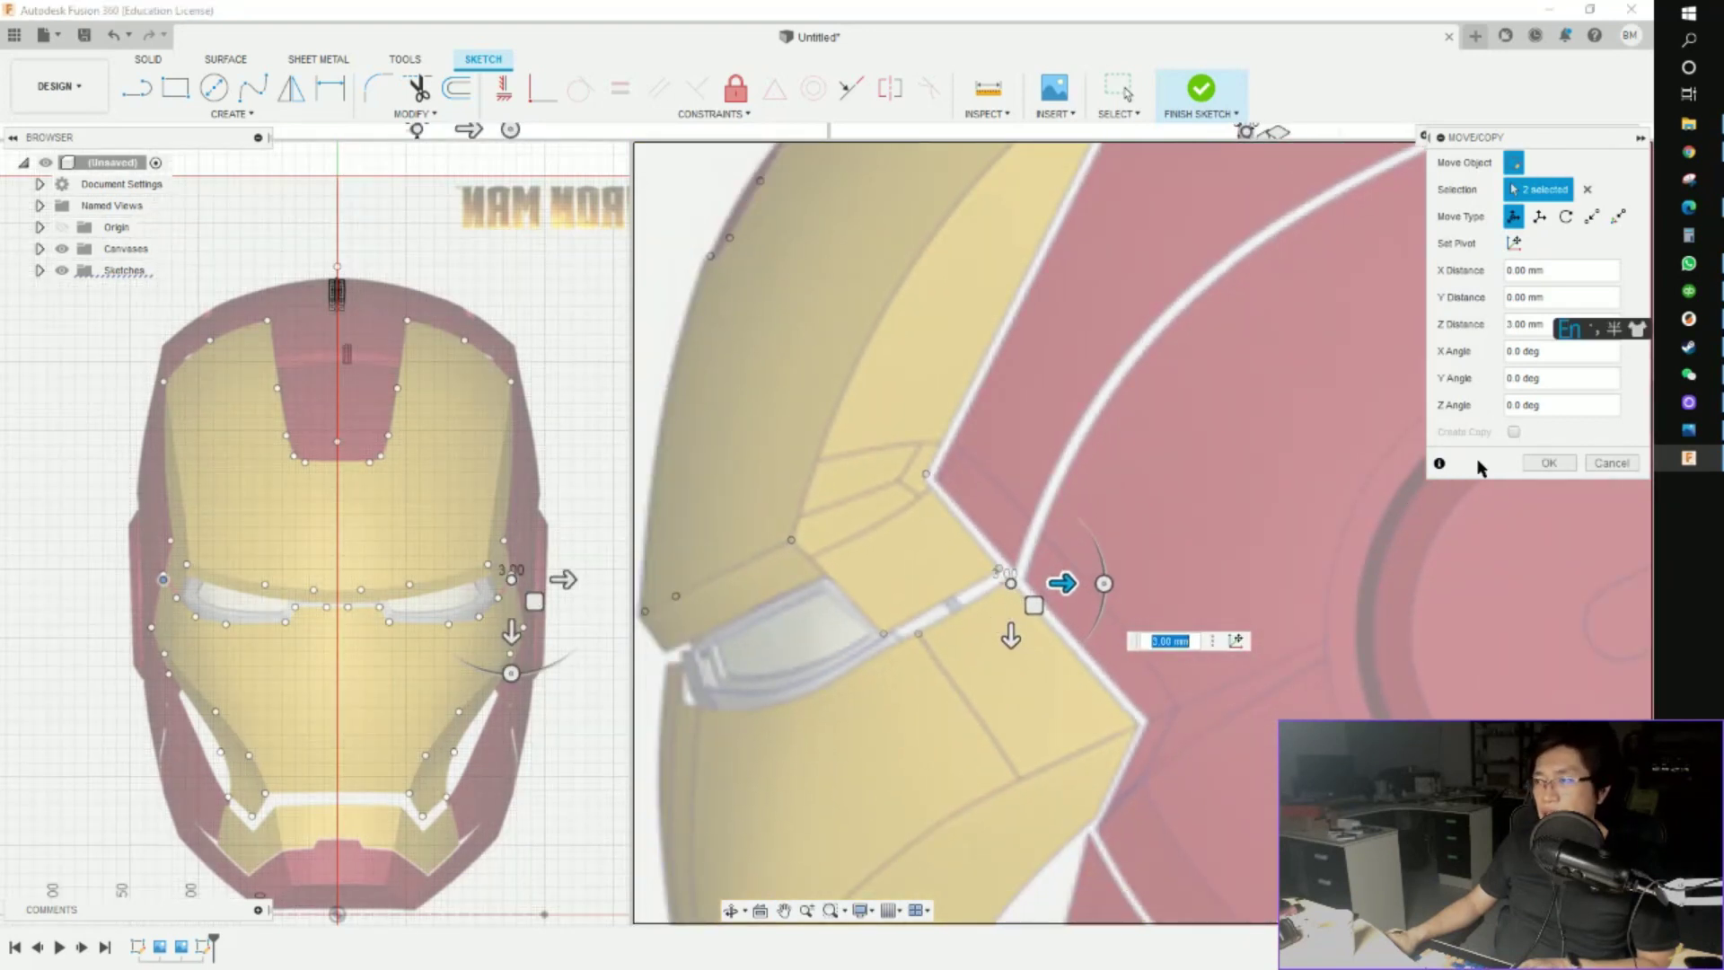
{"action": "left_click", "coordinate": [1545, 463]}
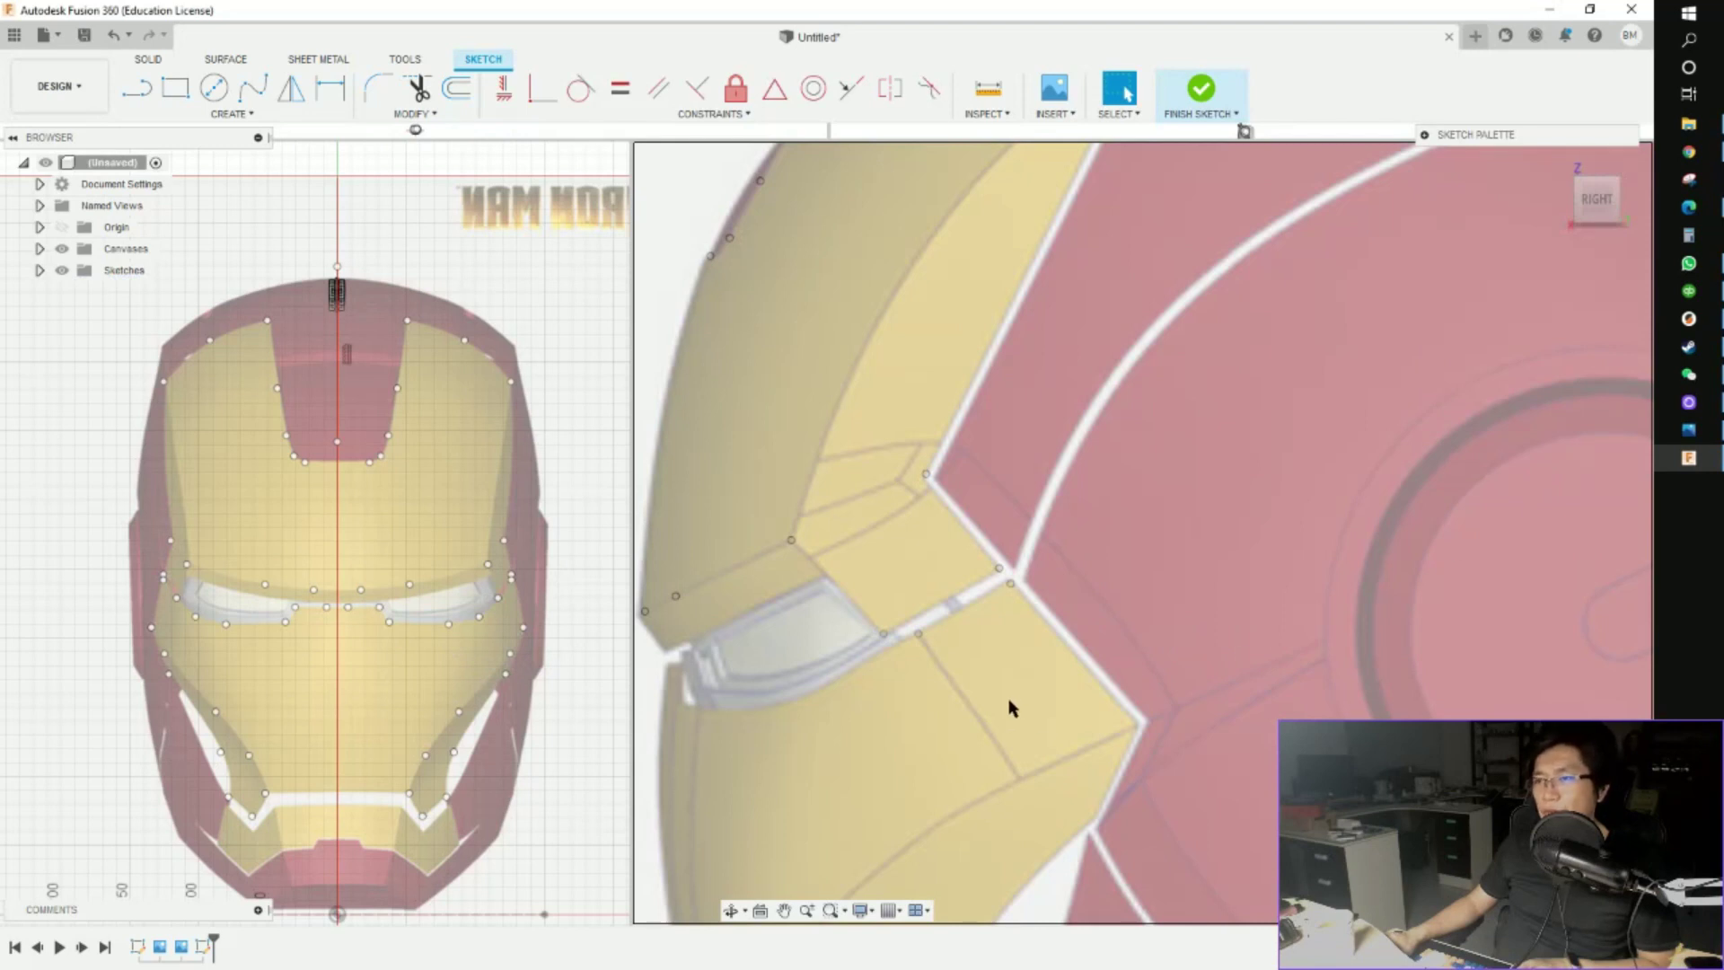
Move the four sketch points across the gap between the eyes in Z and -3 mm in Y onto the brow's lower tip in the side view
{"action": "scroll", "coordinate": [1012, 709], "scroll_direction": "down", "scroll_amount": 3}
{"action": "middle_click_drag", "start_coordinate": [866, 597], "coordinate": [1069, 493]}
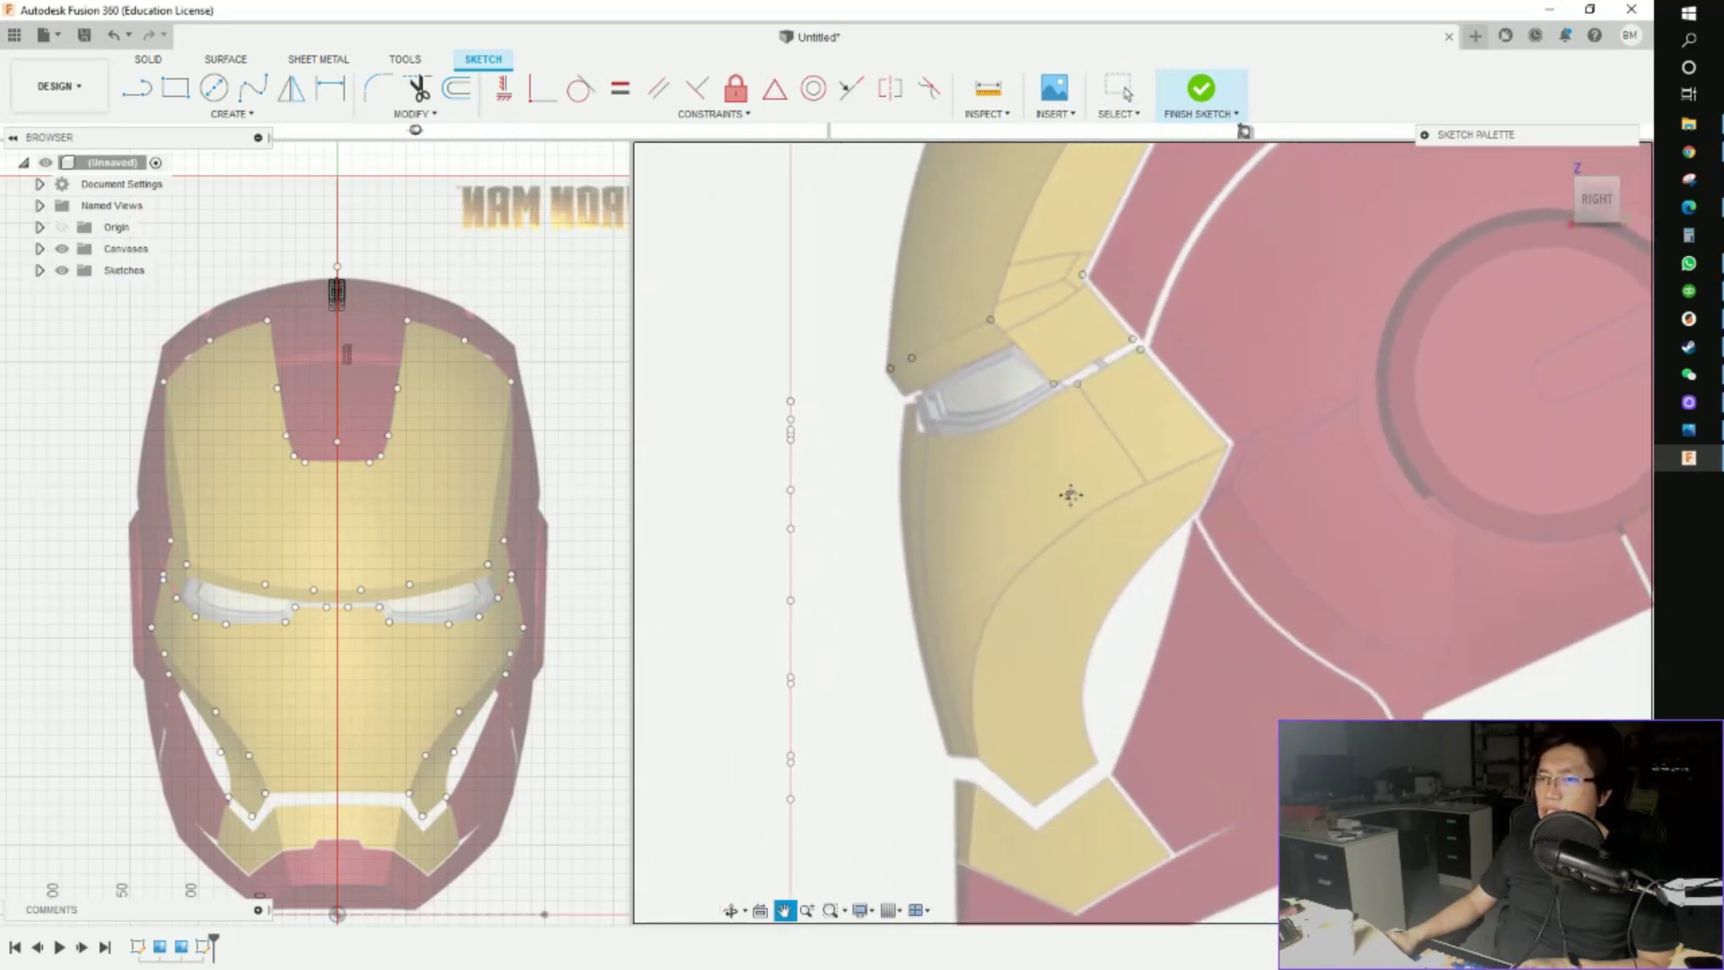
{"action": "scroll", "coordinate": [1020, 543], "scroll_direction": "up", "scroll_amount": 1}
{"action": "scroll", "coordinate": [794, 436], "scroll_direction": "up", "scroll_amount": 2}
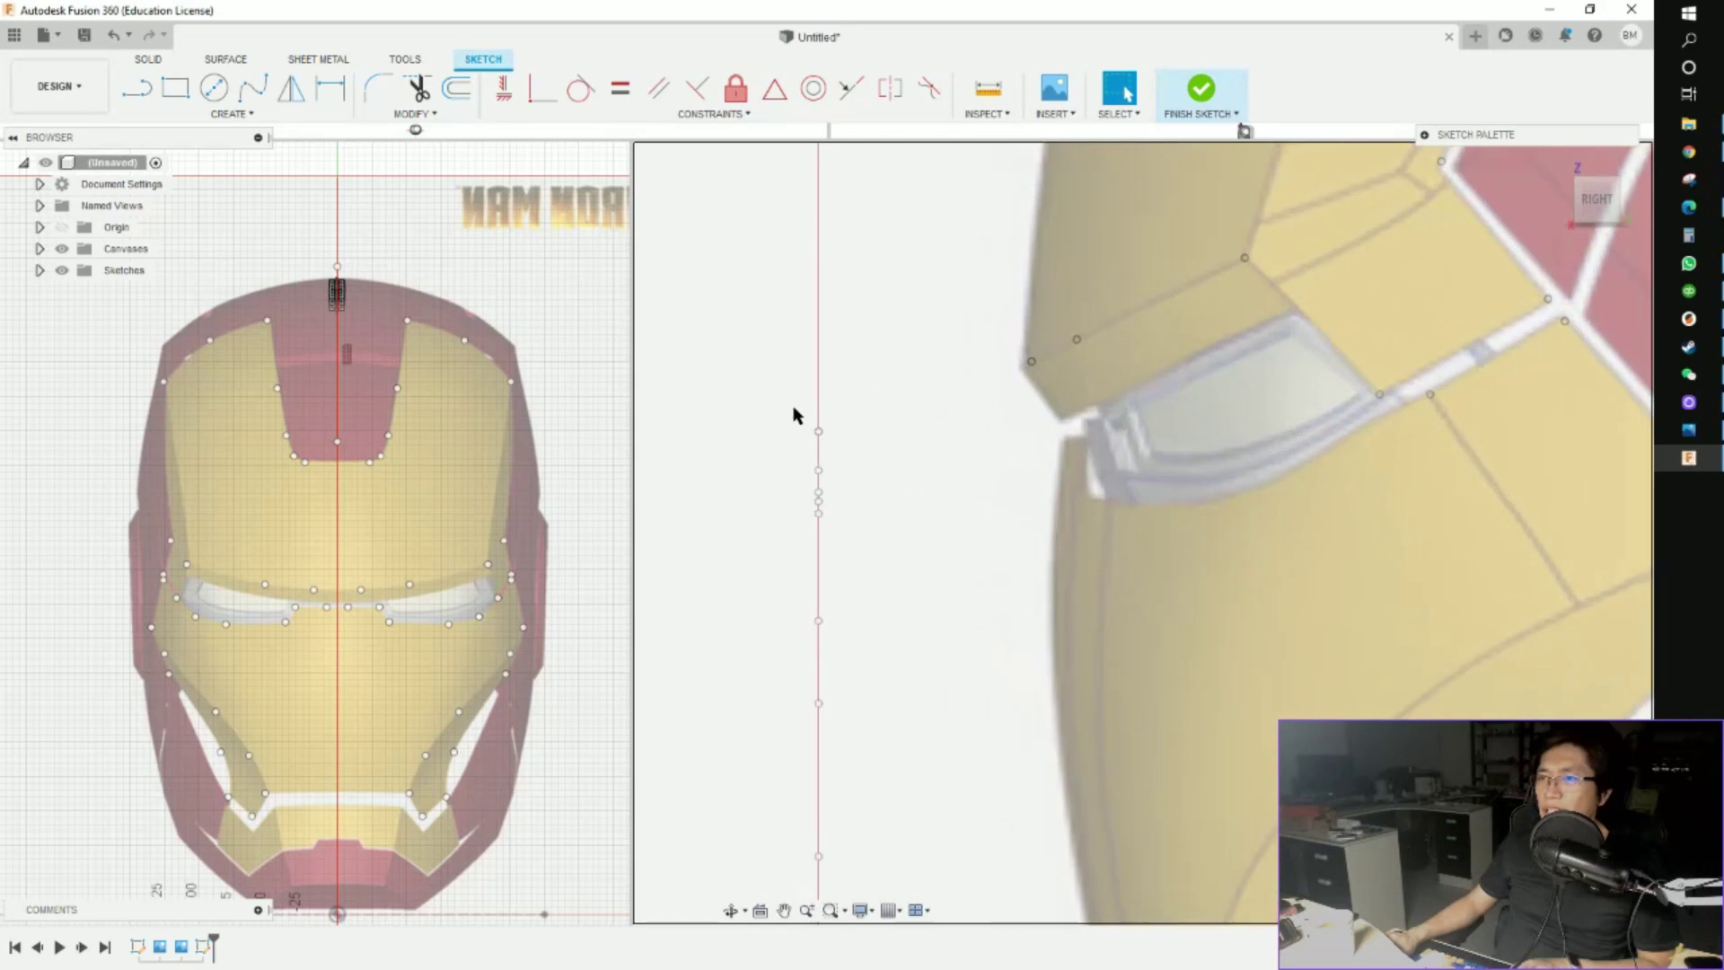
{"action": "left_click_drag", "start_coordinate": [852, 446], "coordinate": [854, 450]}
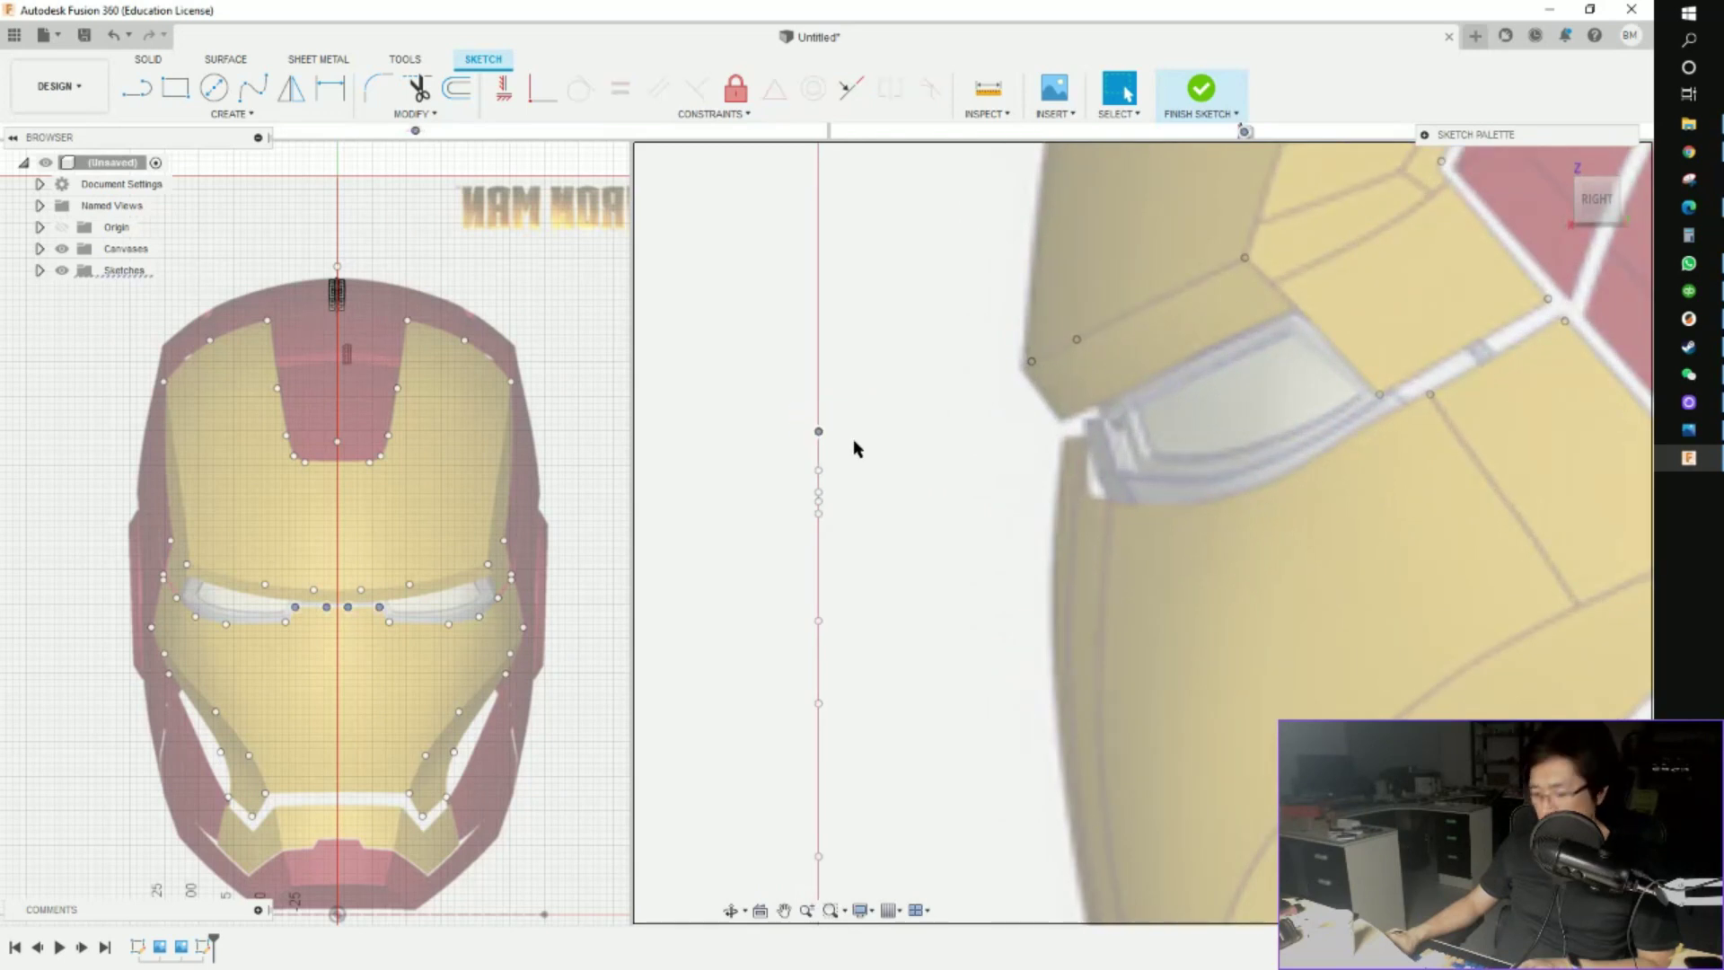
{"action": "key", "text": "m"}
{"action": "scroll", "coordinate": [858, 427], "scroll_direction": "up", "scroll_amount": 2}
{"action": "mouse_move", "coordinate": [832, 436]}
{"action": "left_mouse_down"}
{"action": "mouse_move", "coordinate": [1259, 429]}
{"action": "mouse_move", "coordinate": [1197, 469]}
{"action": "left_mouse_up"}
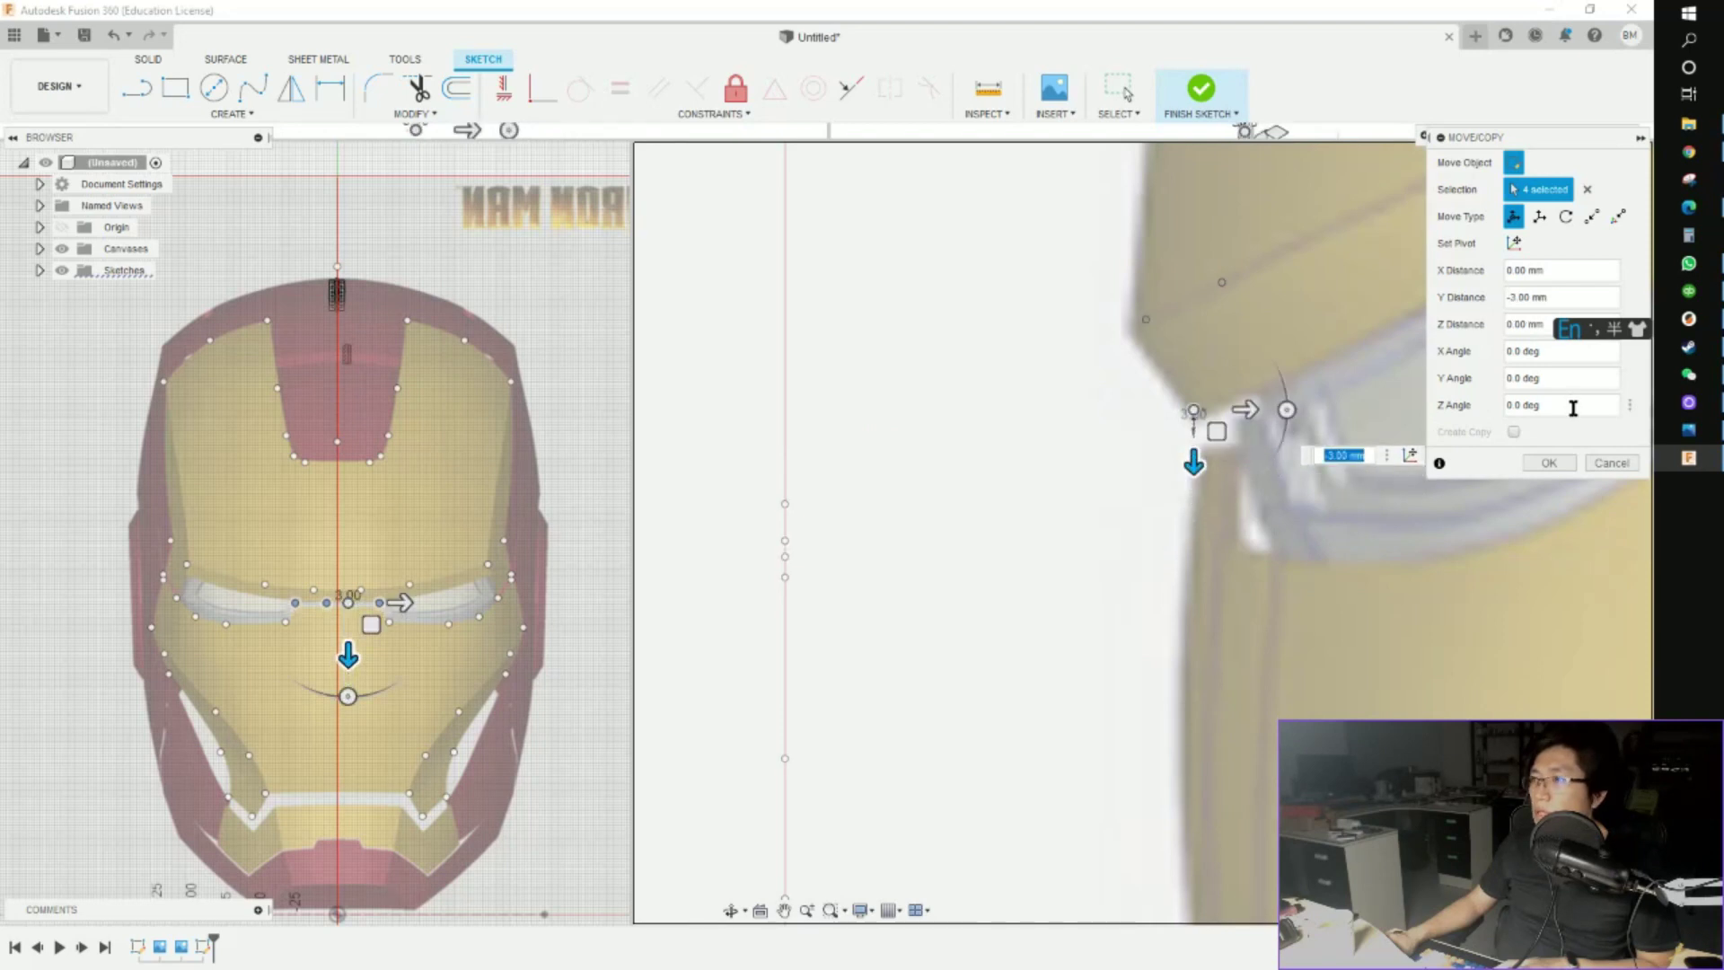
{"action": "left_click", "coordinate": [1551, 462]}
Move the inner two points of the gap between the eyes -1 mm in Z toward the front of the brow tip
{"action": "scroll", "coordinate": [328, 606], "scroll_direction": "up", "scroll_amount": 2}
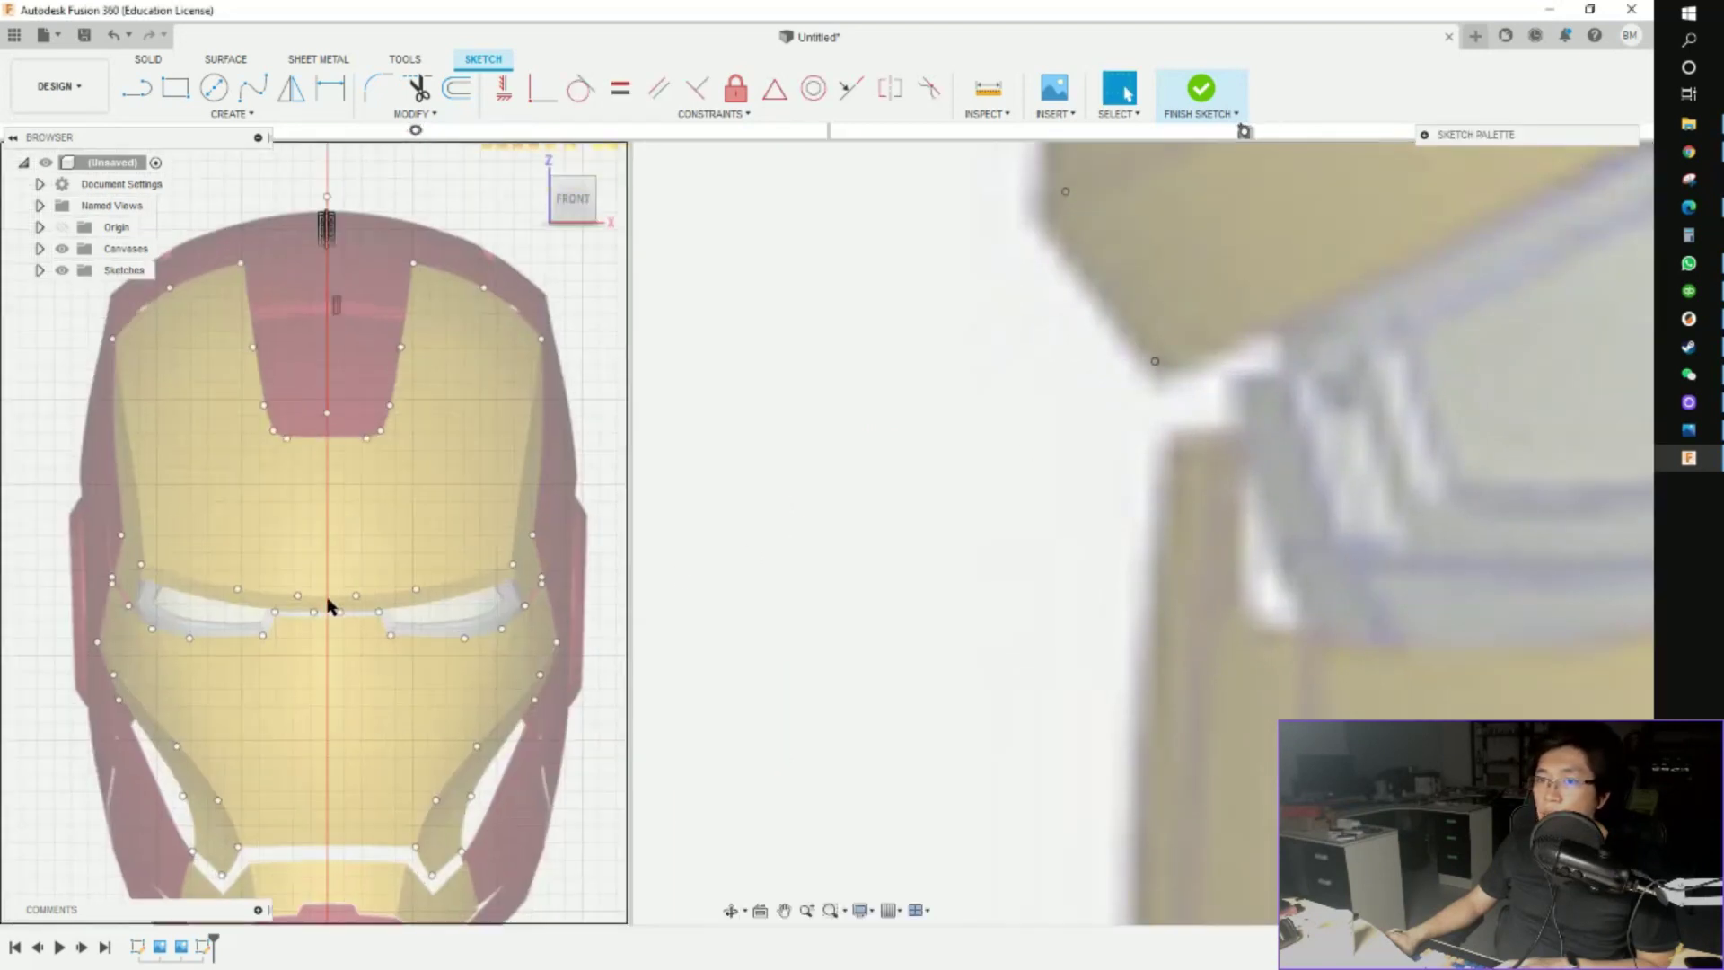
{"action": "left_click", "coordinate": [340, 612]}
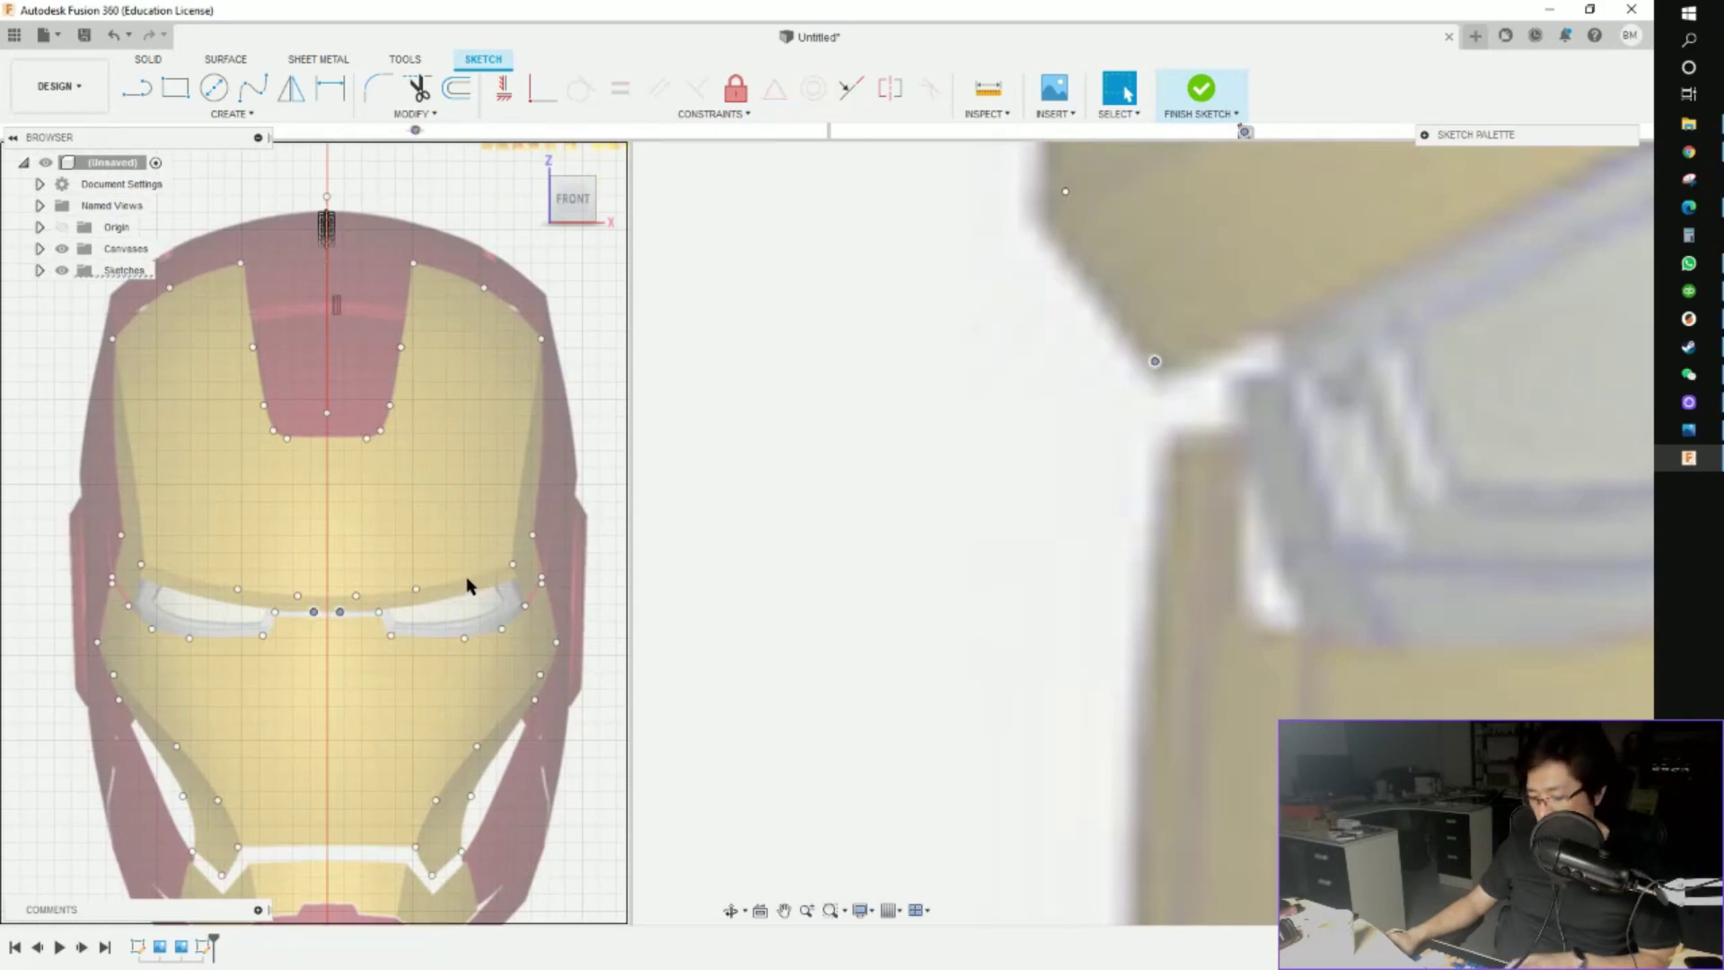
{"action": "key", "text": "m"}
{"action": "left_click_drag", "start_coordinate": [1217, 361], "coordinate": [1178, 399]}
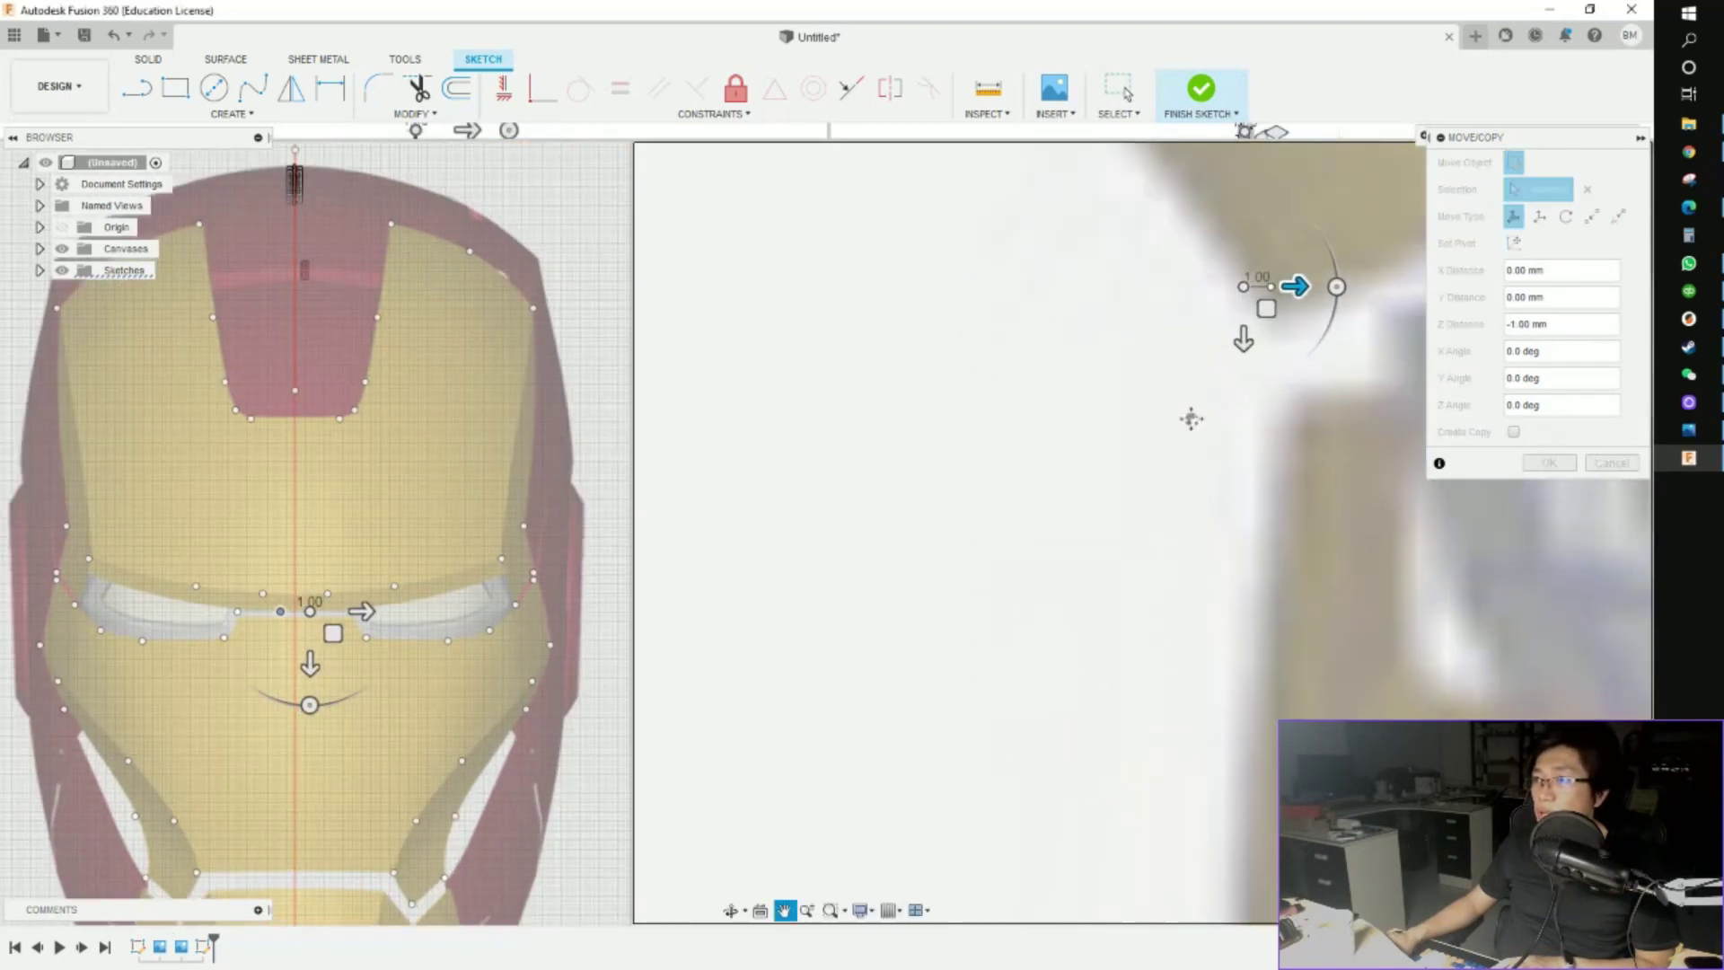
{"action": "middle_click_drag", "start_coordinate": [1189, 415], "coordinate": [719, 754]}
{"action": "left_click", "coordinate": [1549, 463]}
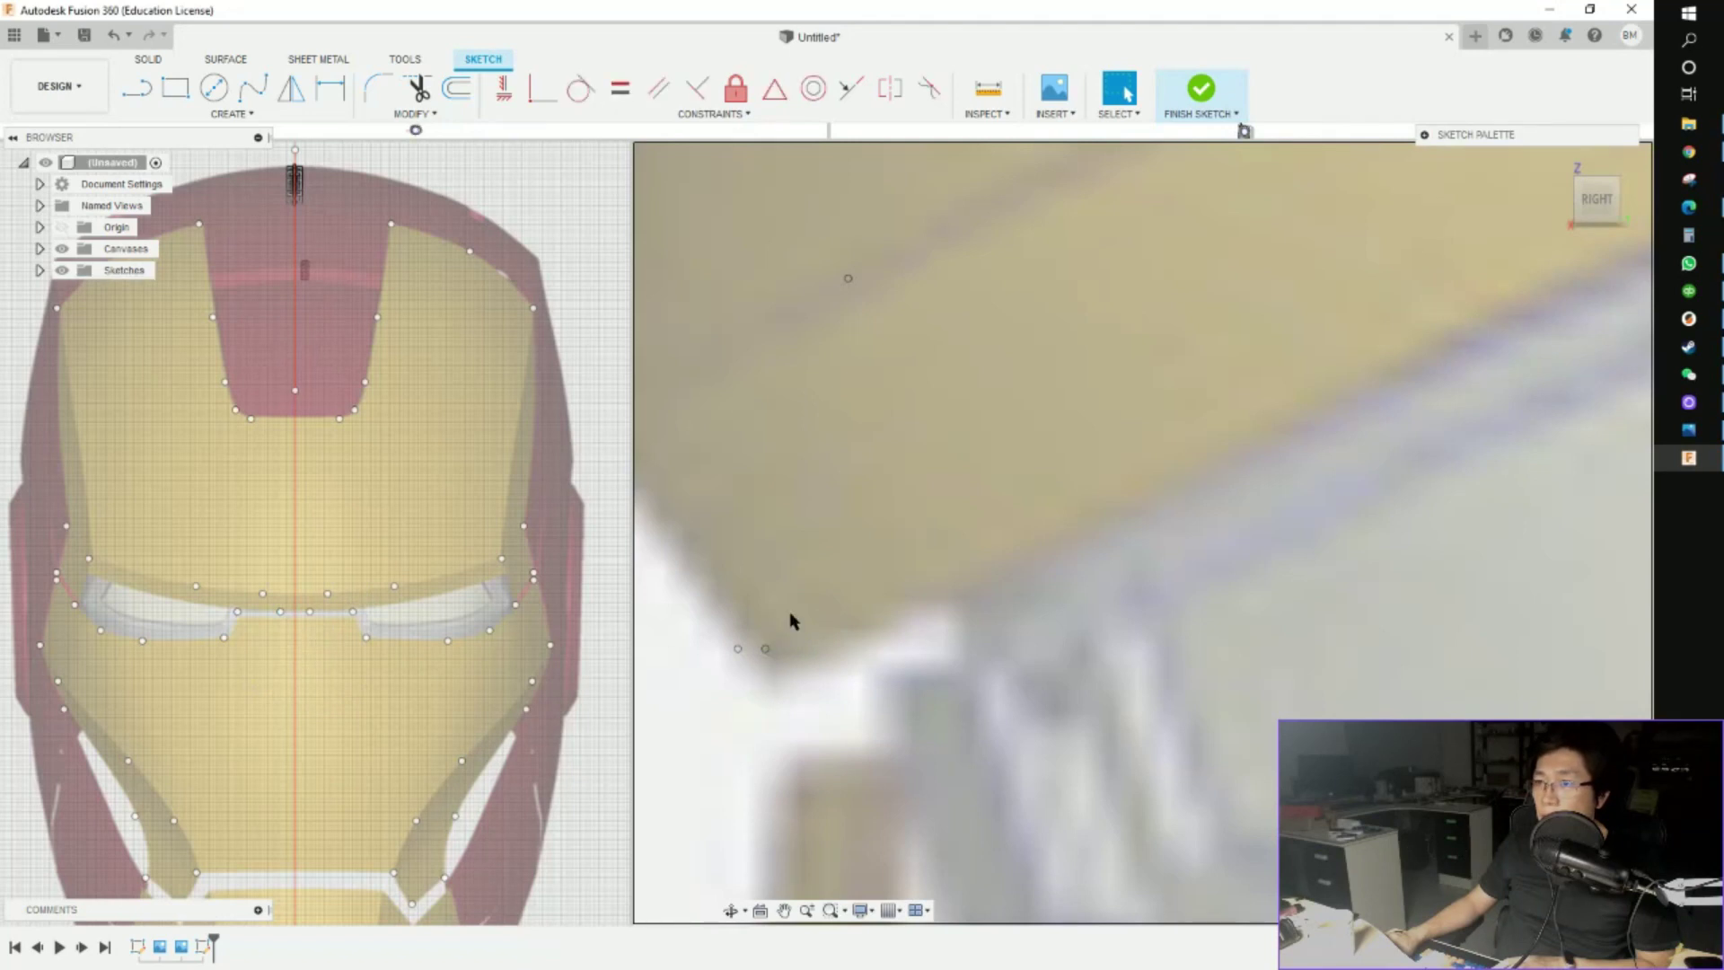
Move the outer pair of the between-eyes points back in Z and -1 mm in Y onto the brow's lower edge in the side view
{"action": "left_click_drag", "start_coordinate": [759, 687], "coordinate": [769, 682]}
{"action": "key", "text": "m"}
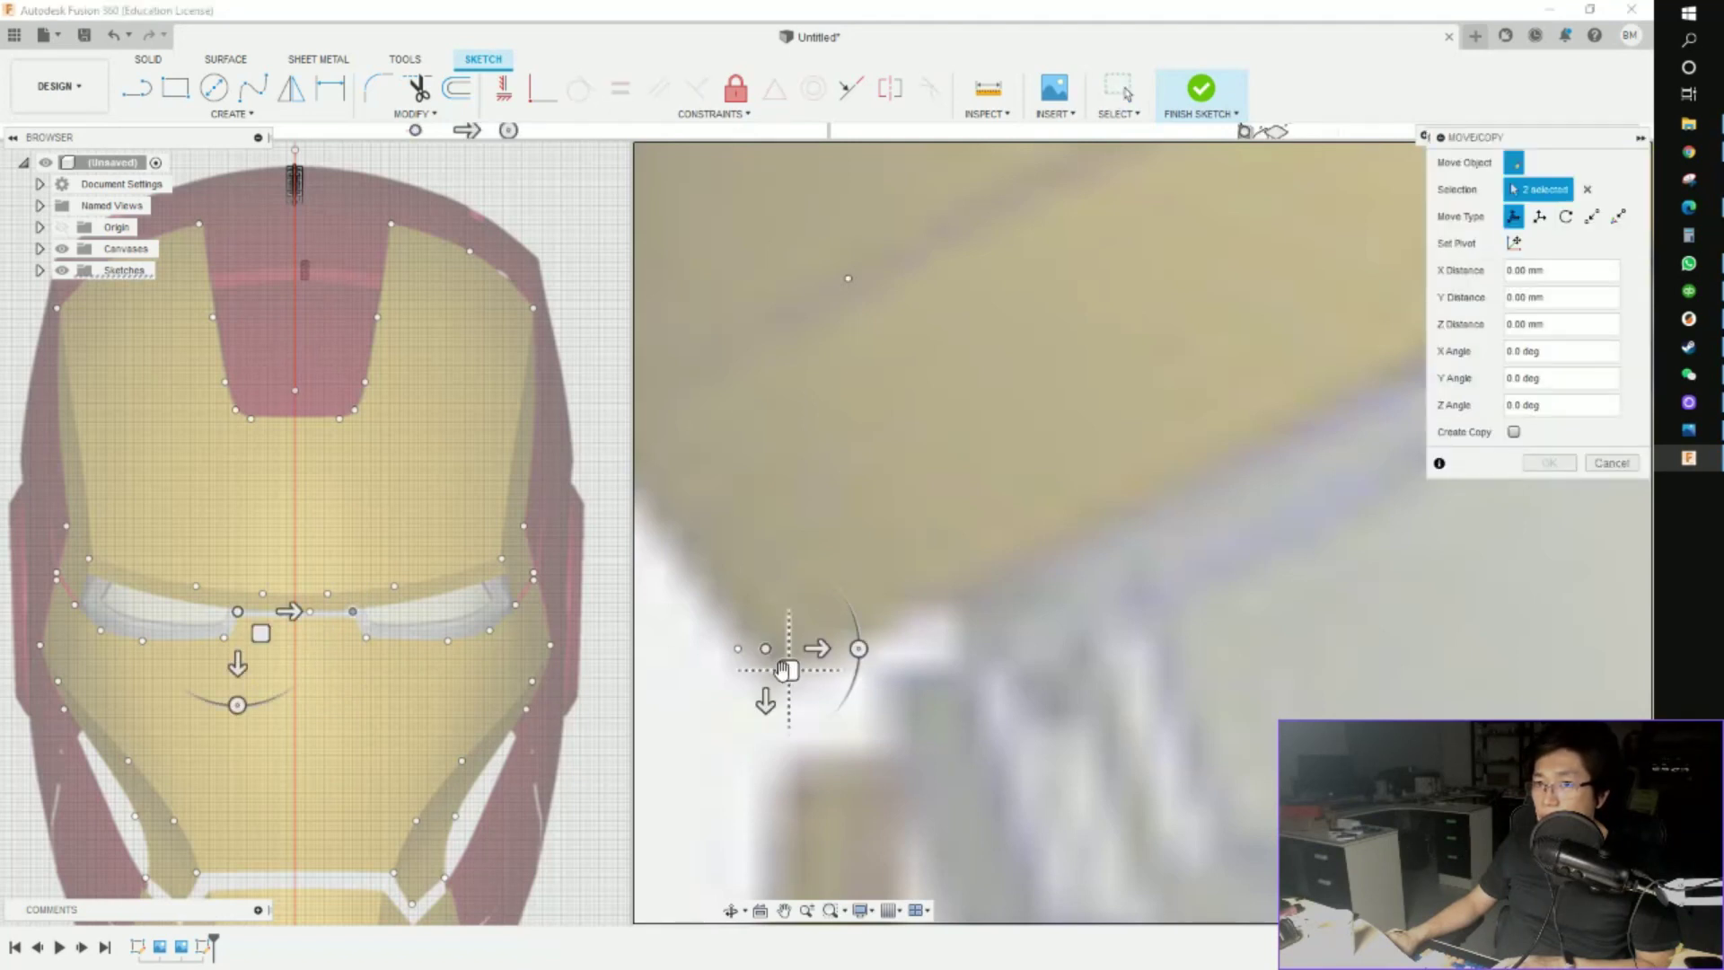
{"action": "left_click_drag", "start_coordinate": [820, 648], "coordinate": [916, 649]}
{"action": "left_click_drag", "start_coordinate": [847, 703], "coordinate": [853, 686]}
{"action": "left_click", "coordinate": [1542, 463]}
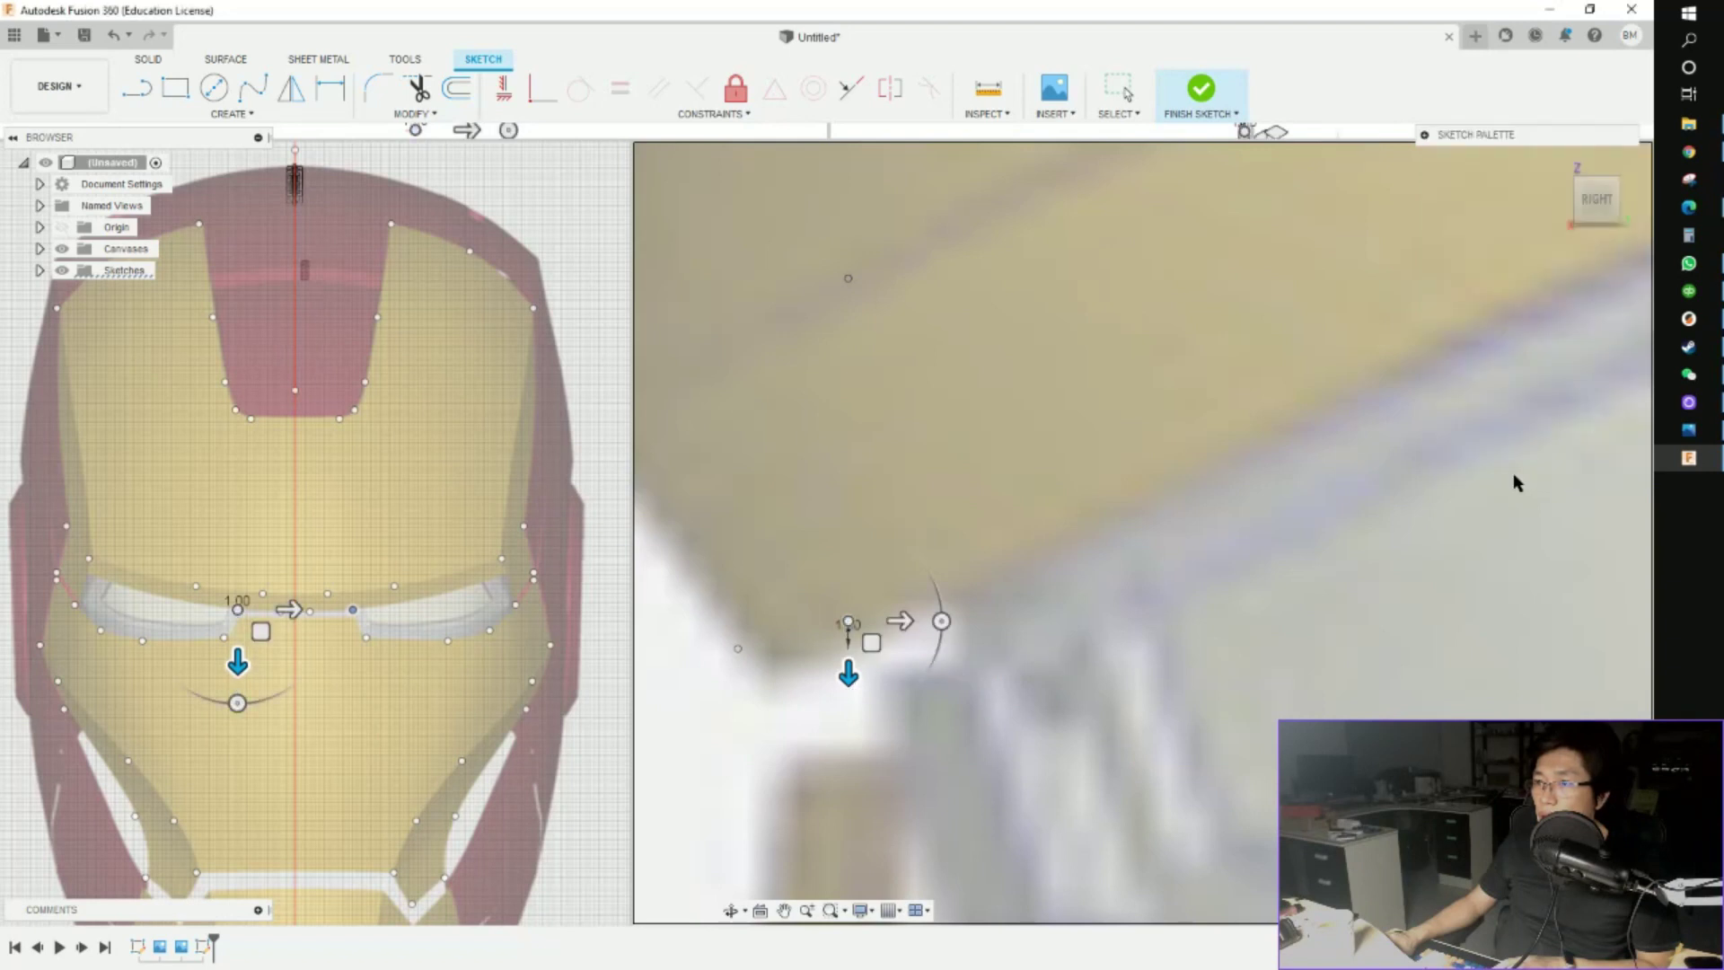
Shift the inner pair of the between-eyes points slightly back in Z onto the brow's lowest corner
{"action": "key", "text": "m"}
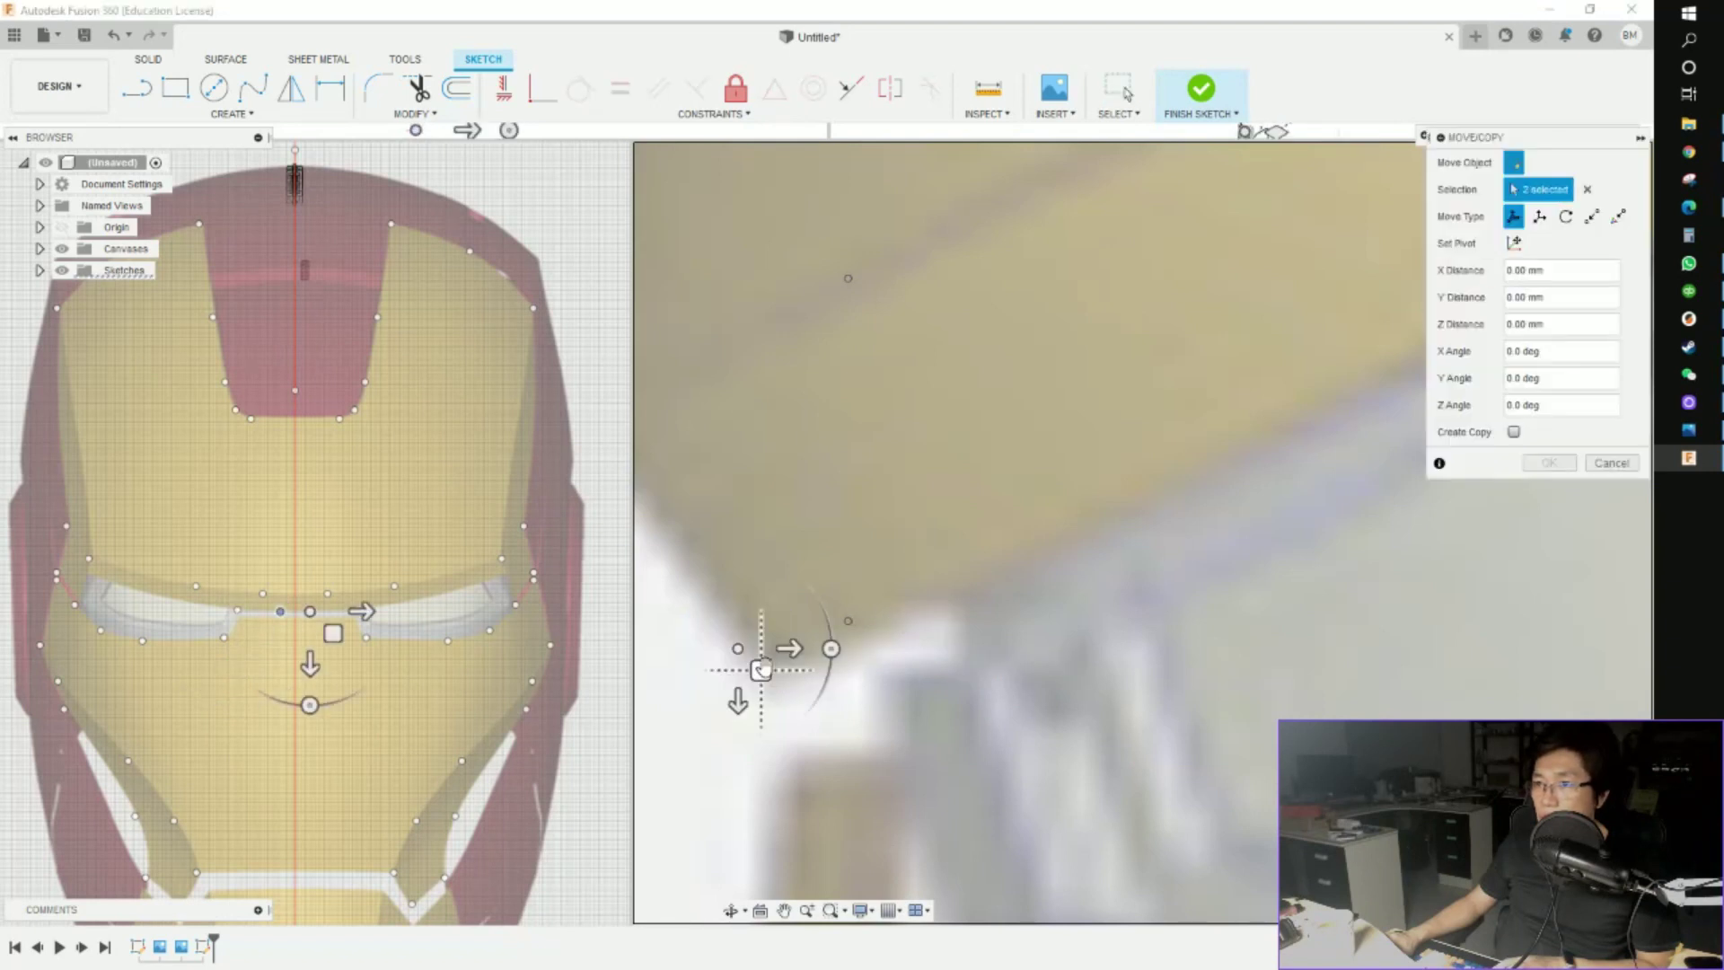
{"action": "left_click_drag", "start_coordinate": [737, 690], "coordinate": [774, 699]}
{"action": "left_click", "coordinate": [1549, 463]}
{"action": "scroll", "coordinate": [1089, 646], "scroll_direction": "down", "scroll_amount": 5}
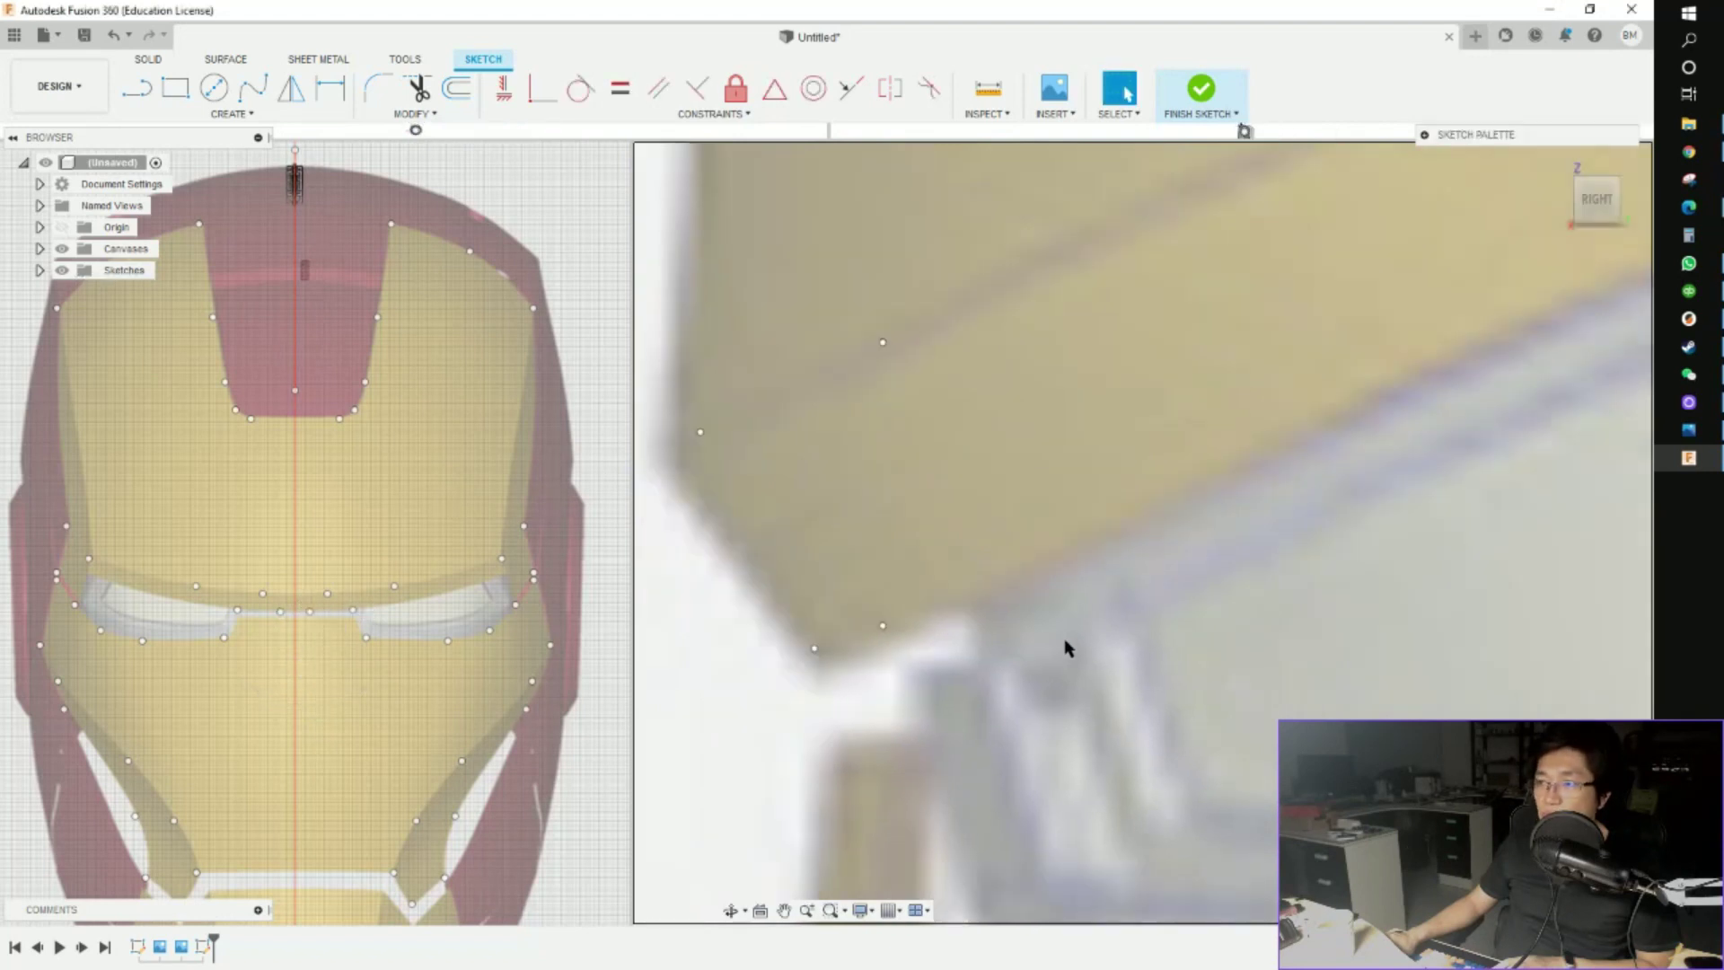
{"action": "scroll", "coordinate": [1218, 633], "scroll_direction": "down", "scroll_amount": 1}
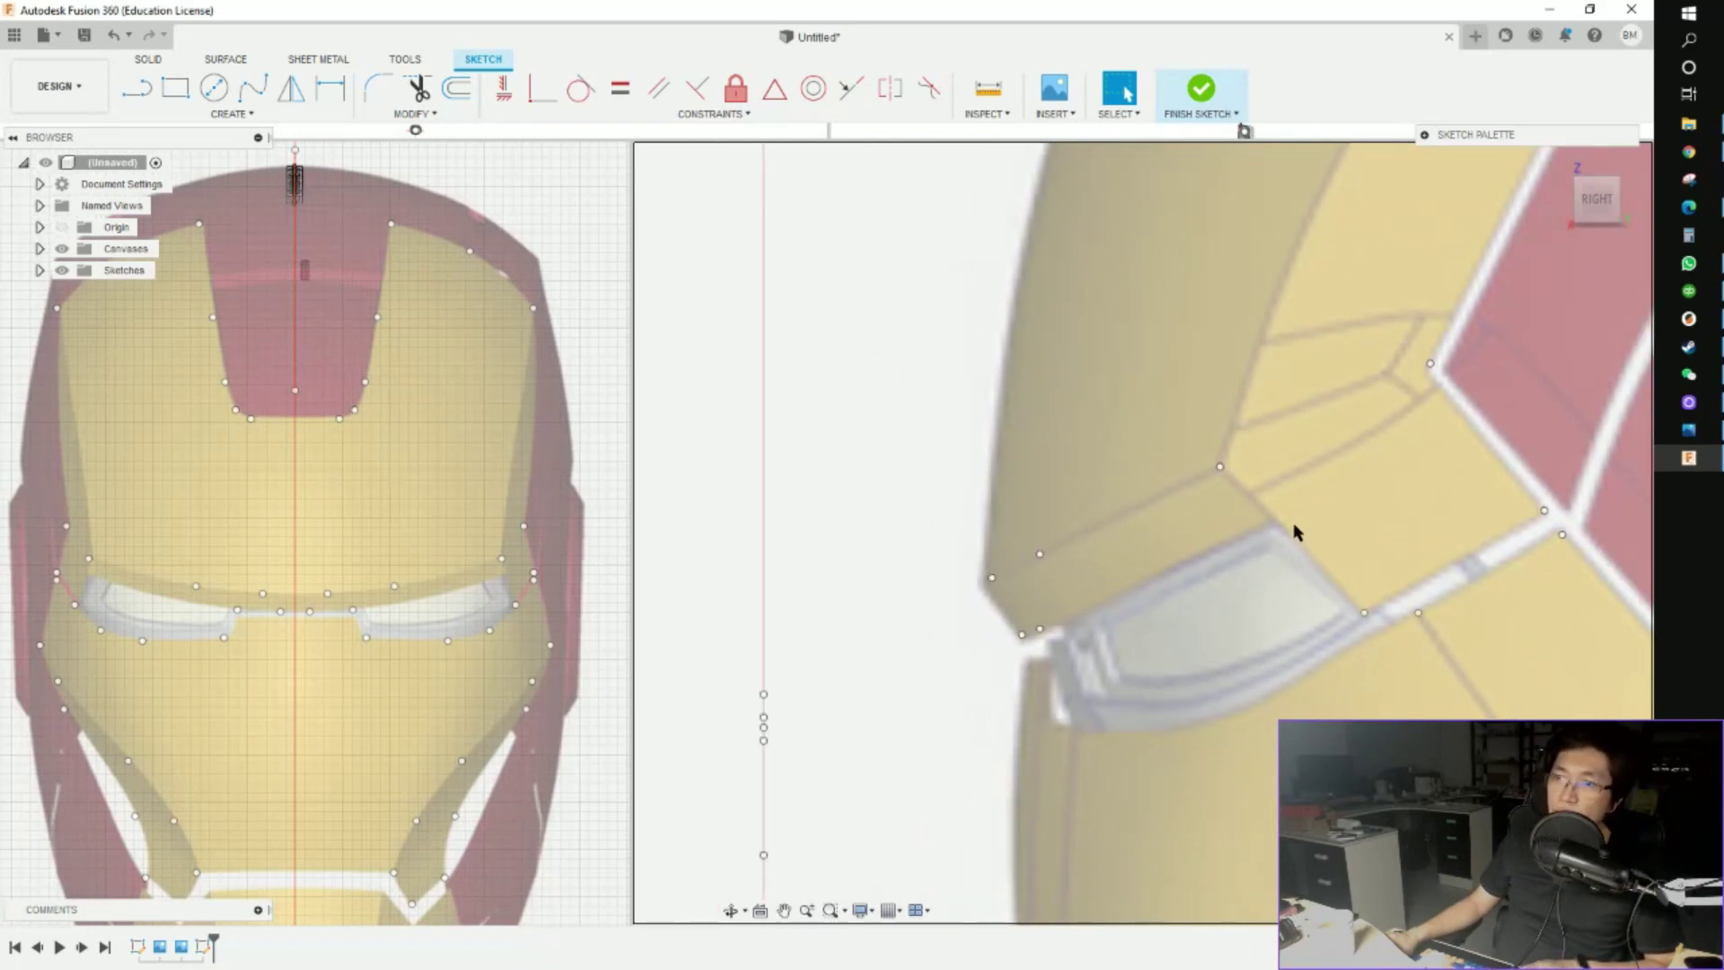
Draw a sketch point at the upper outer corner of the right eye, just below the brow corner point in the front view
{"action": "scroll", "coordinate": [510, 573], "scroll_direction": "up", "scroll_amount": 5}
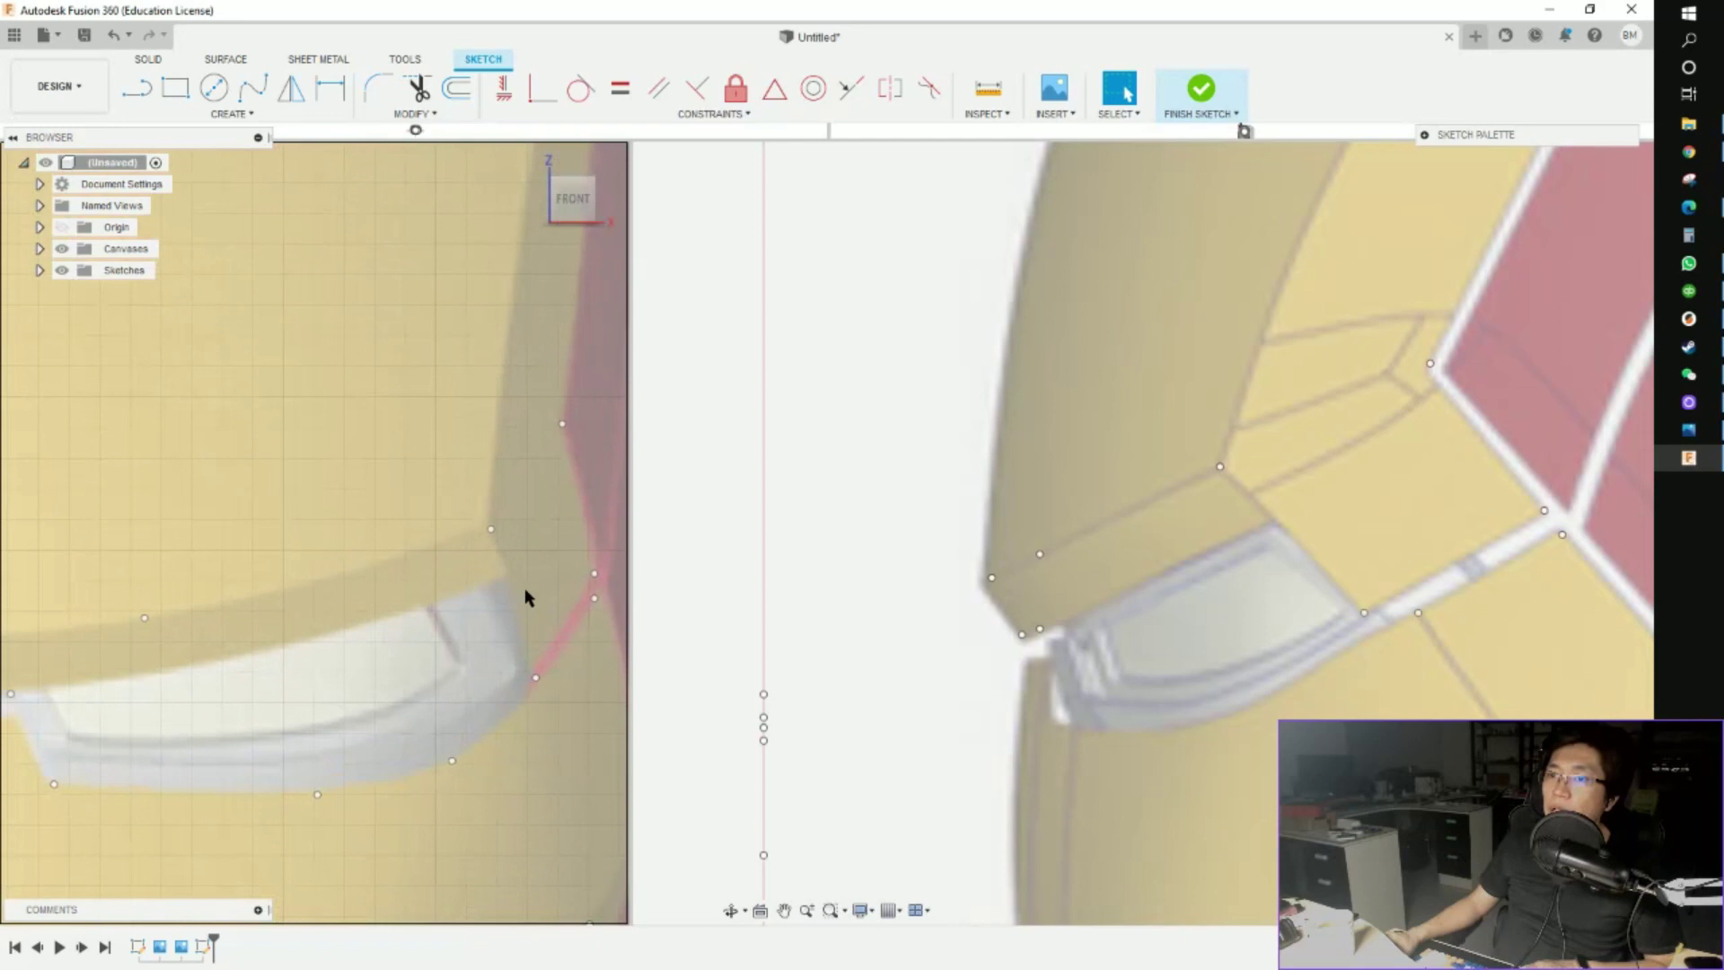
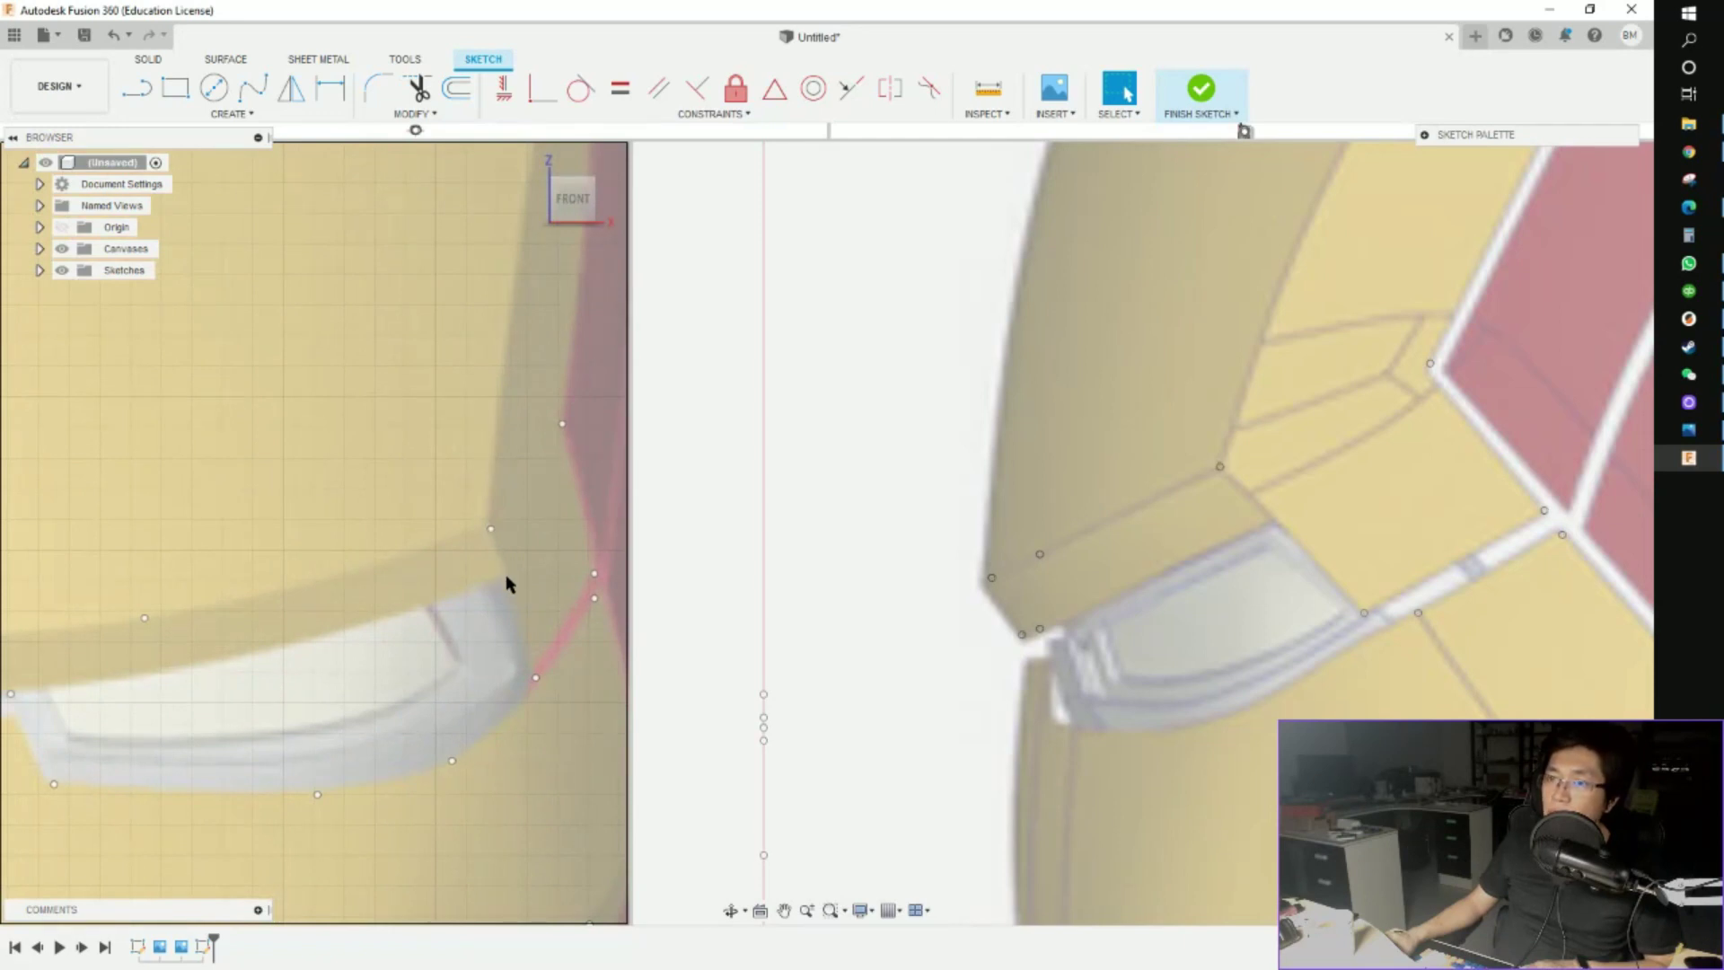
{"action": "left_click", "coordinate": [230, 114]}
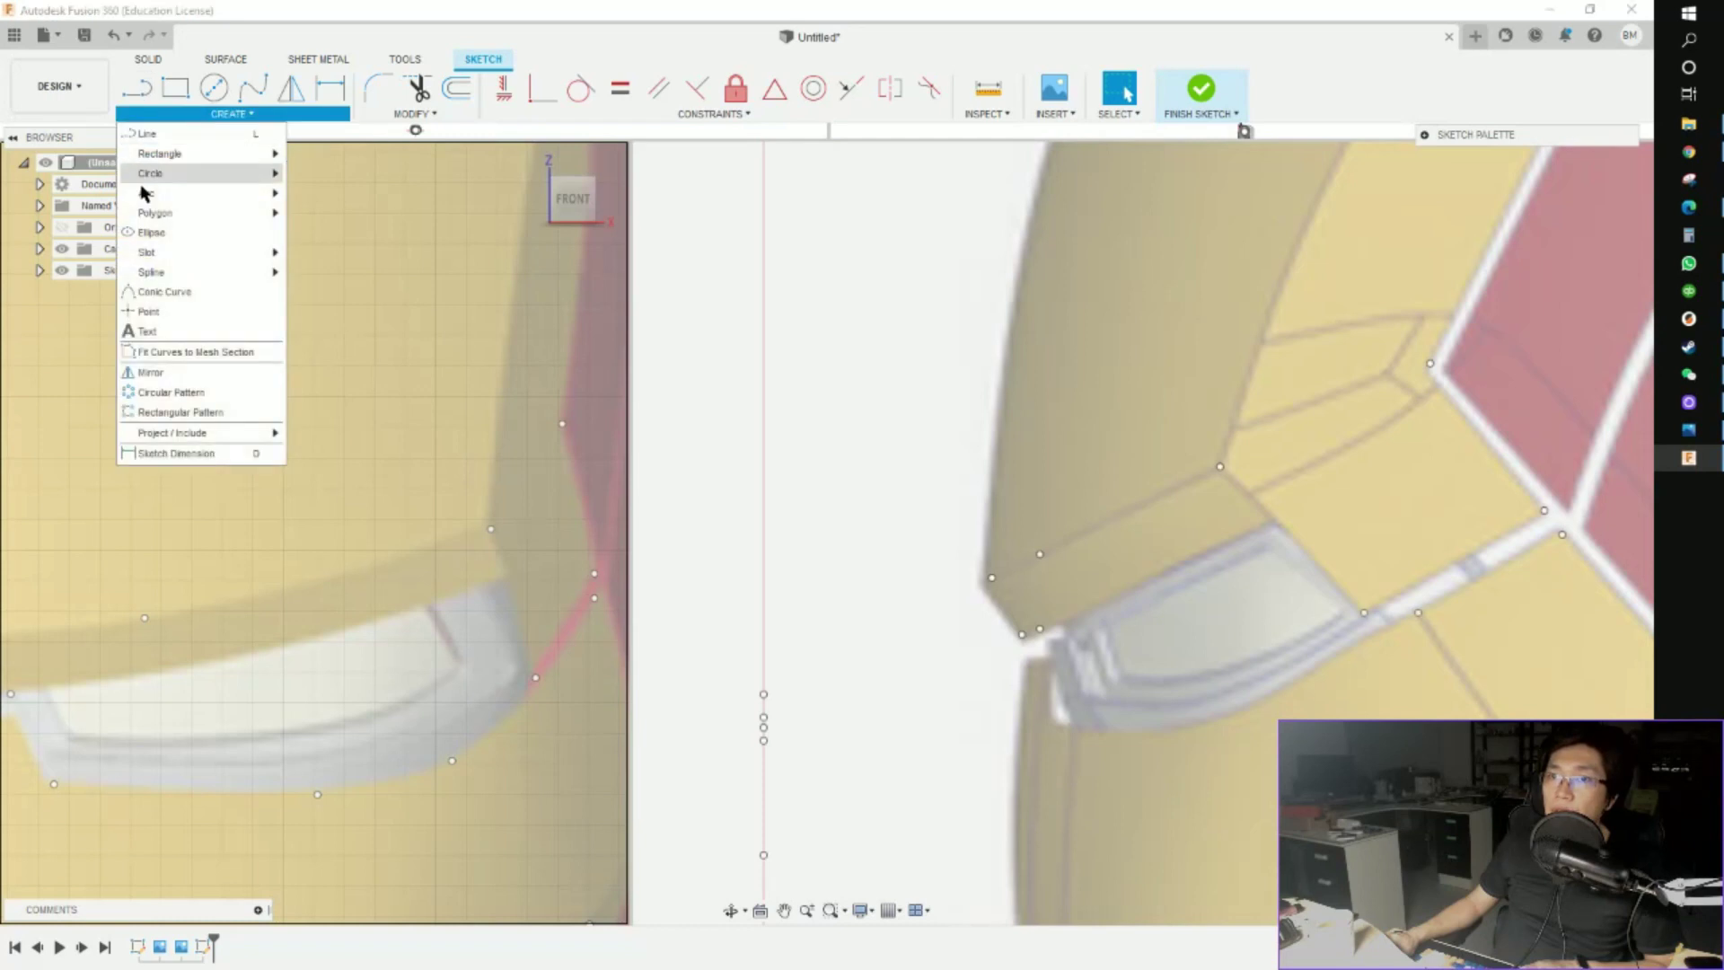
{"action": "left_click", "coordinate": [142, 296]}
{"action": "left_click", "coordinate": [503, 595]}
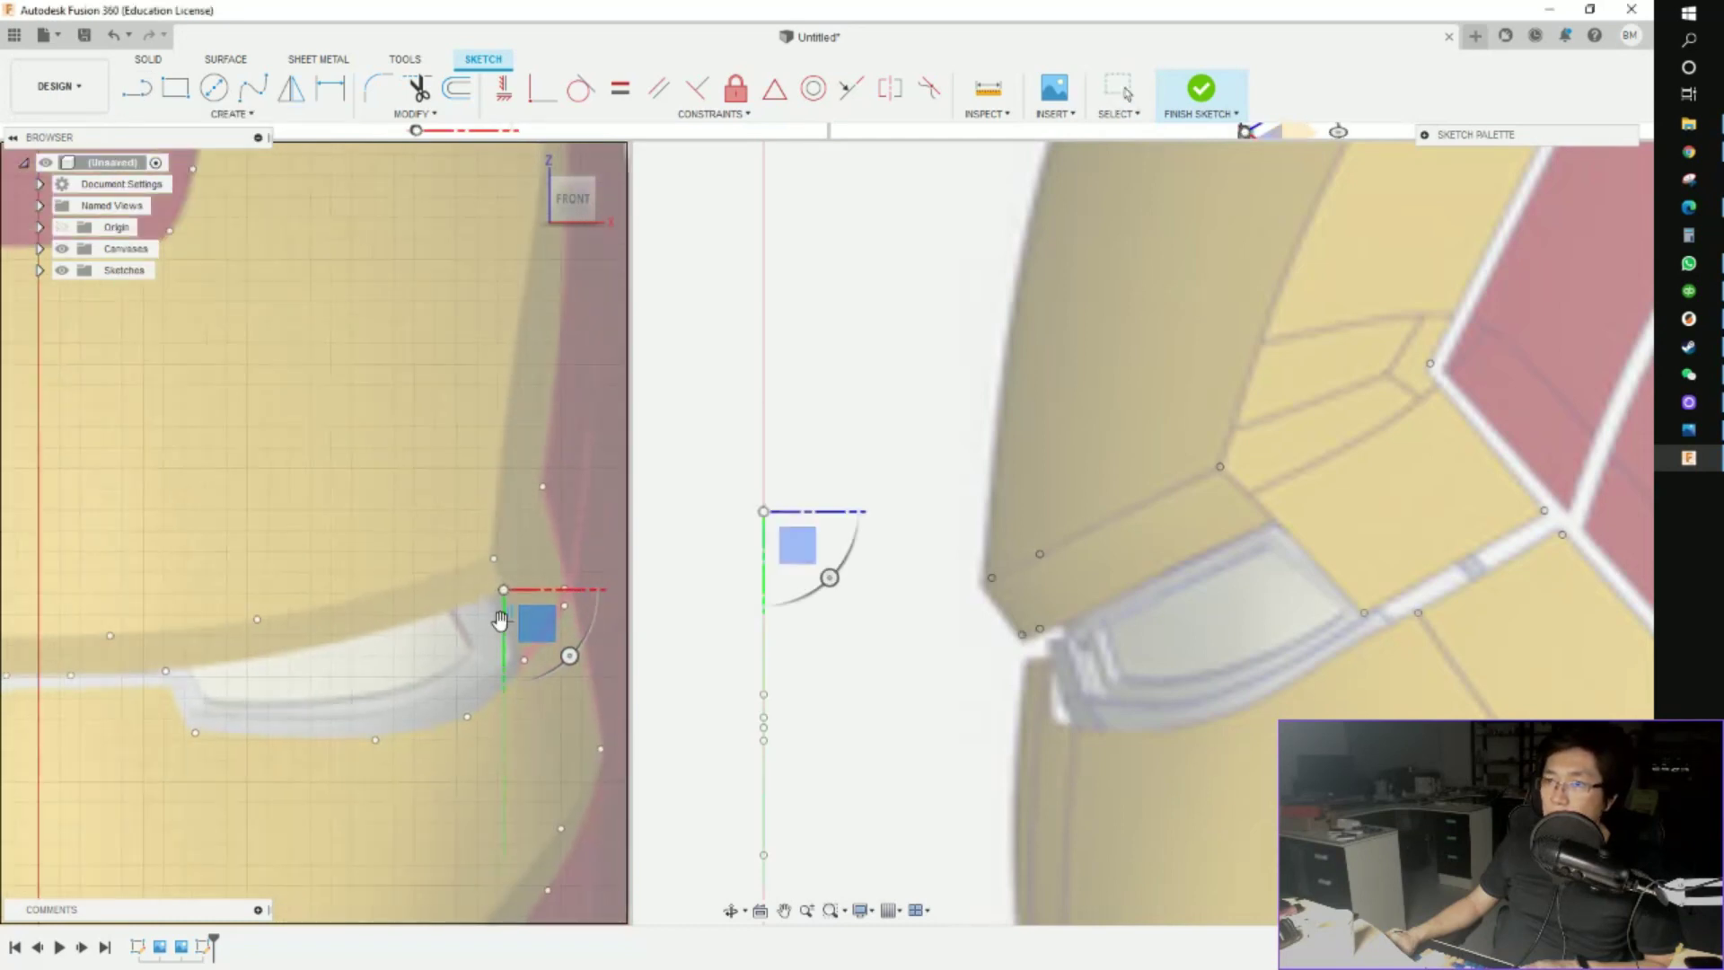
{"action": "scroll", "coordinate": [503, 597], "scroll_direction": "down", "scroll_amount": 3}
{"action": "scroll", "coordinate": [434, 373], "scroll_direction": "down", "scroll_amount": 3}
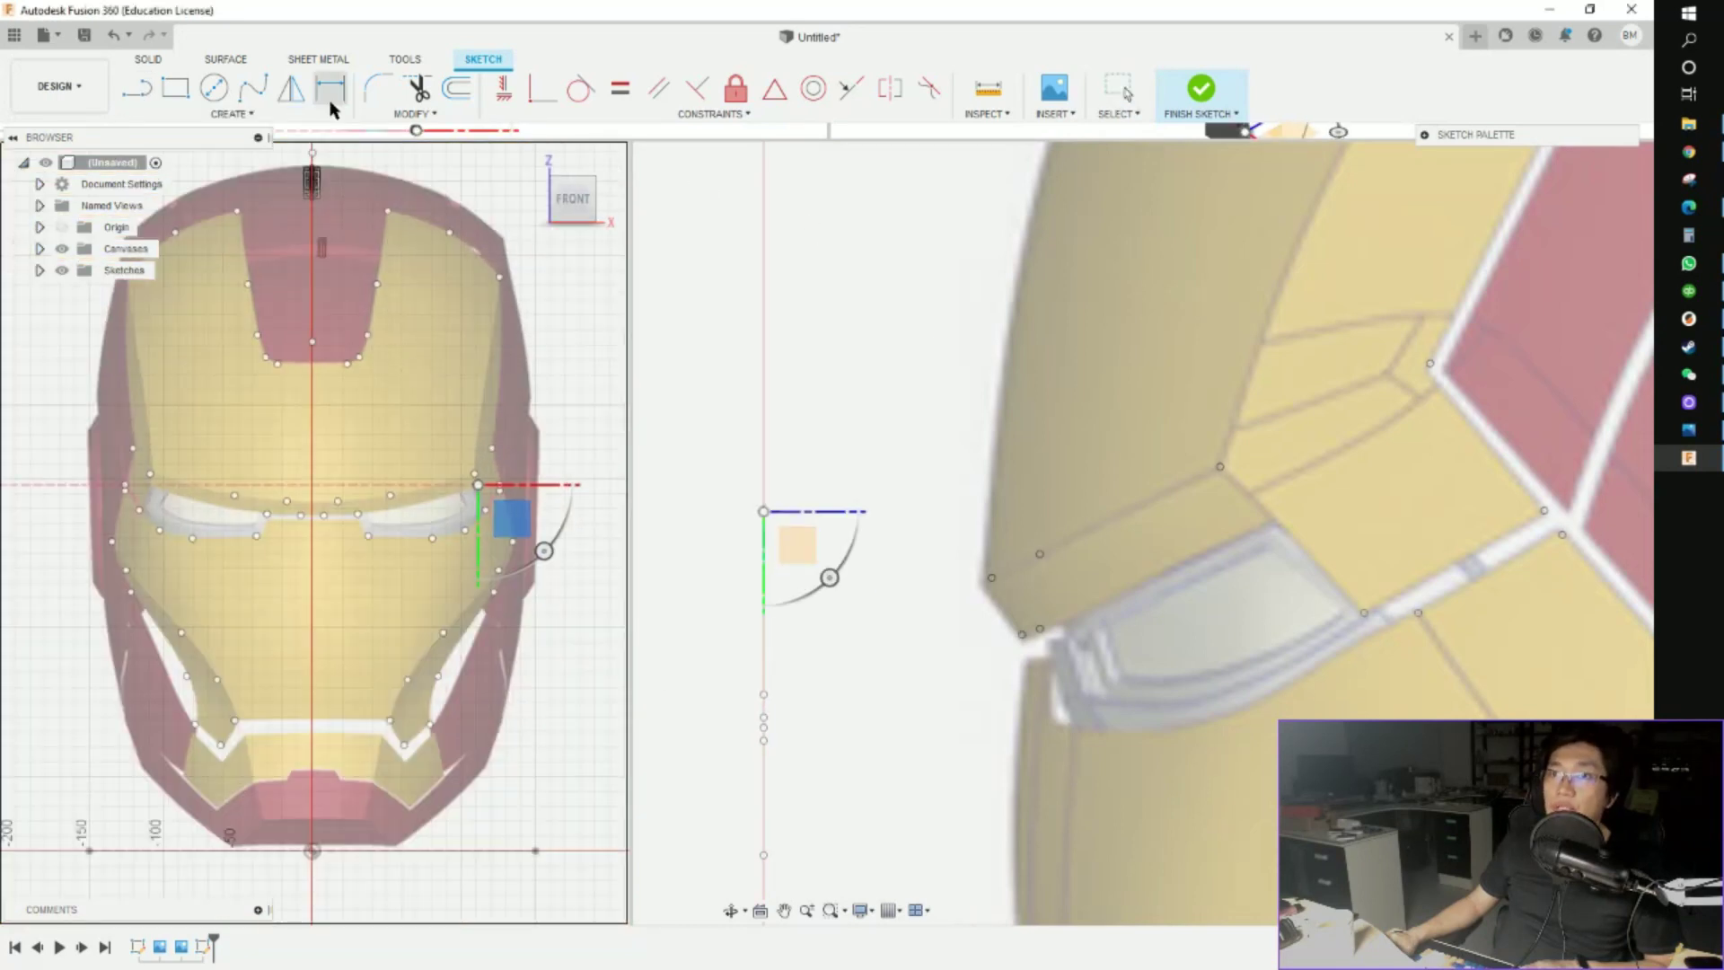
Mirror the new eye corner point across the vertical centre line to the left eye
{"action": "left_click", "coordinate": [291, 88]}
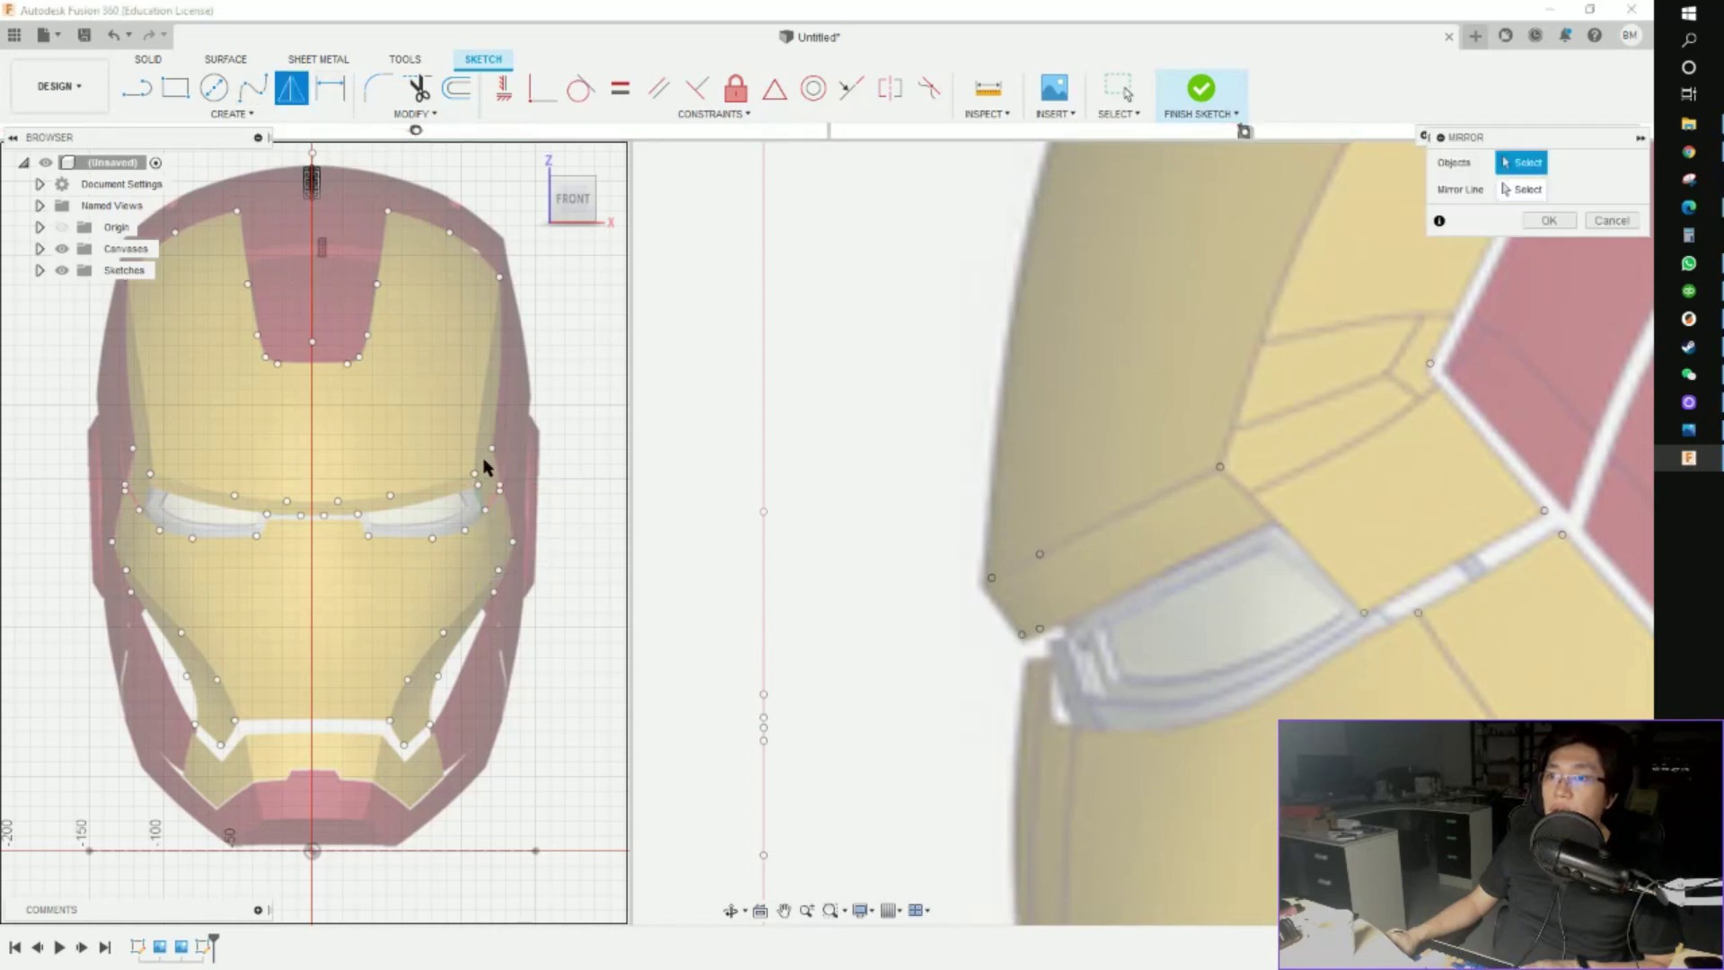
{"action": "scroll", "coordinate": [503, 503], "scroll_direction": "up", "scroll_amount": 5}
{"action": "left_click", "coordinate": [451, 466]}
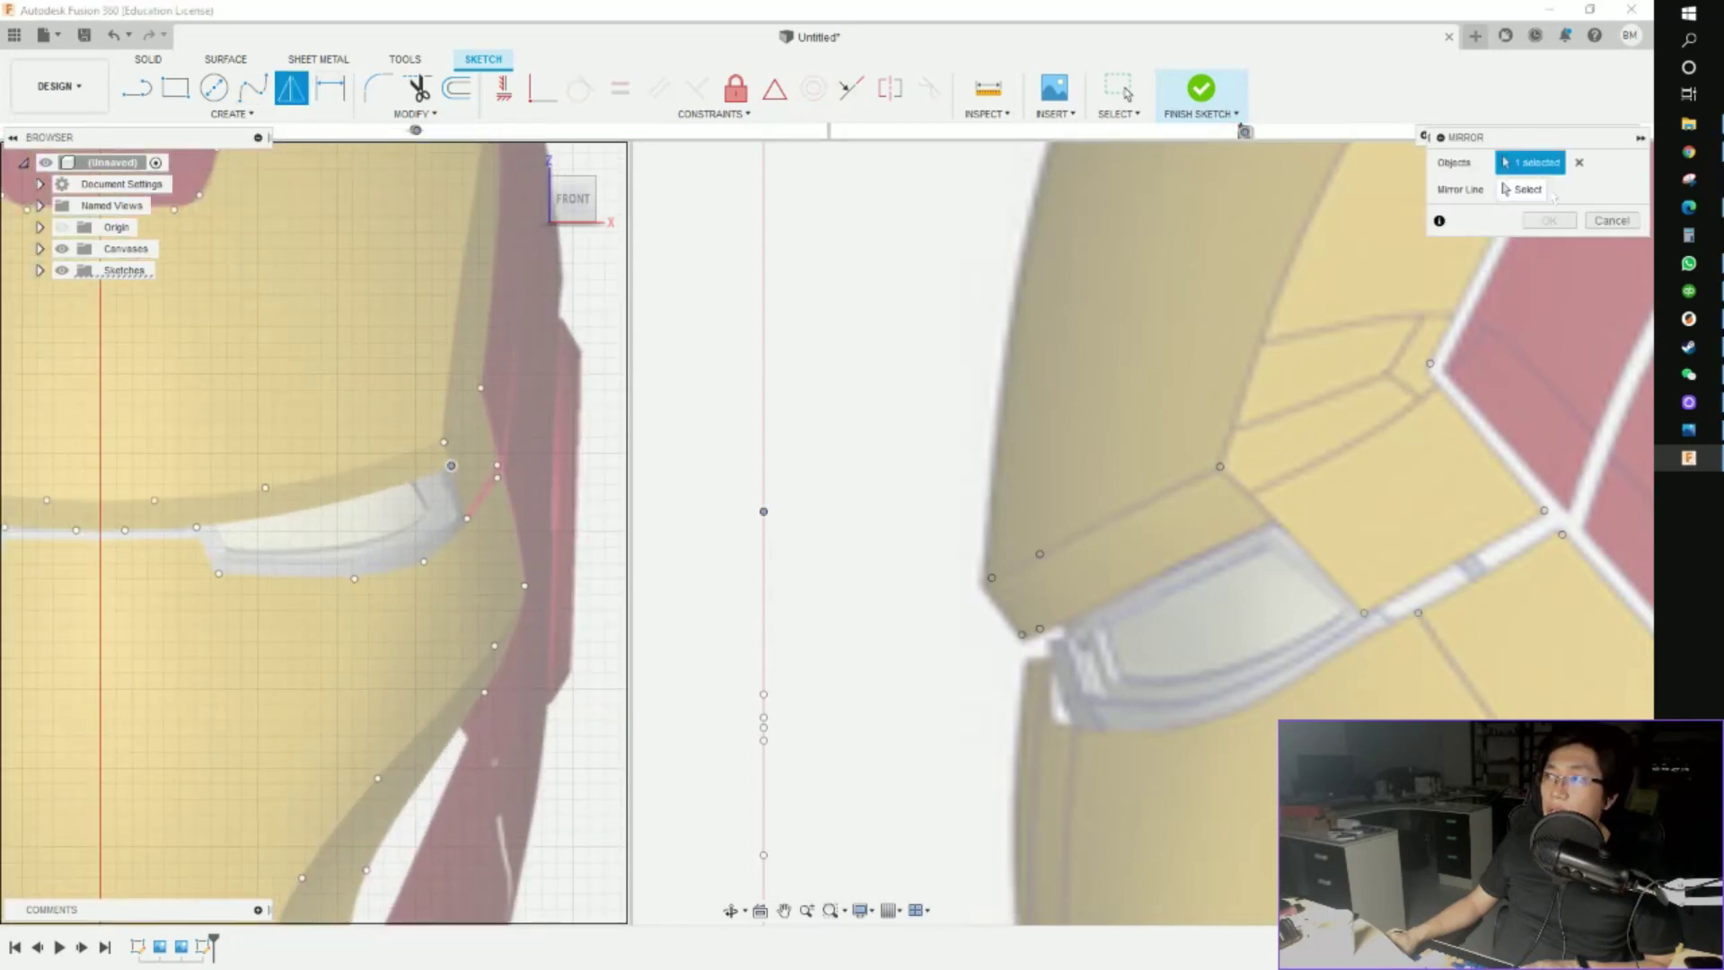
{"action": "left_click", "coordinate": [1524, 189]}
{"action": "scroll", "coordinate": [396, 386], "scroll_direction": "down", "scroll_amount": 5}
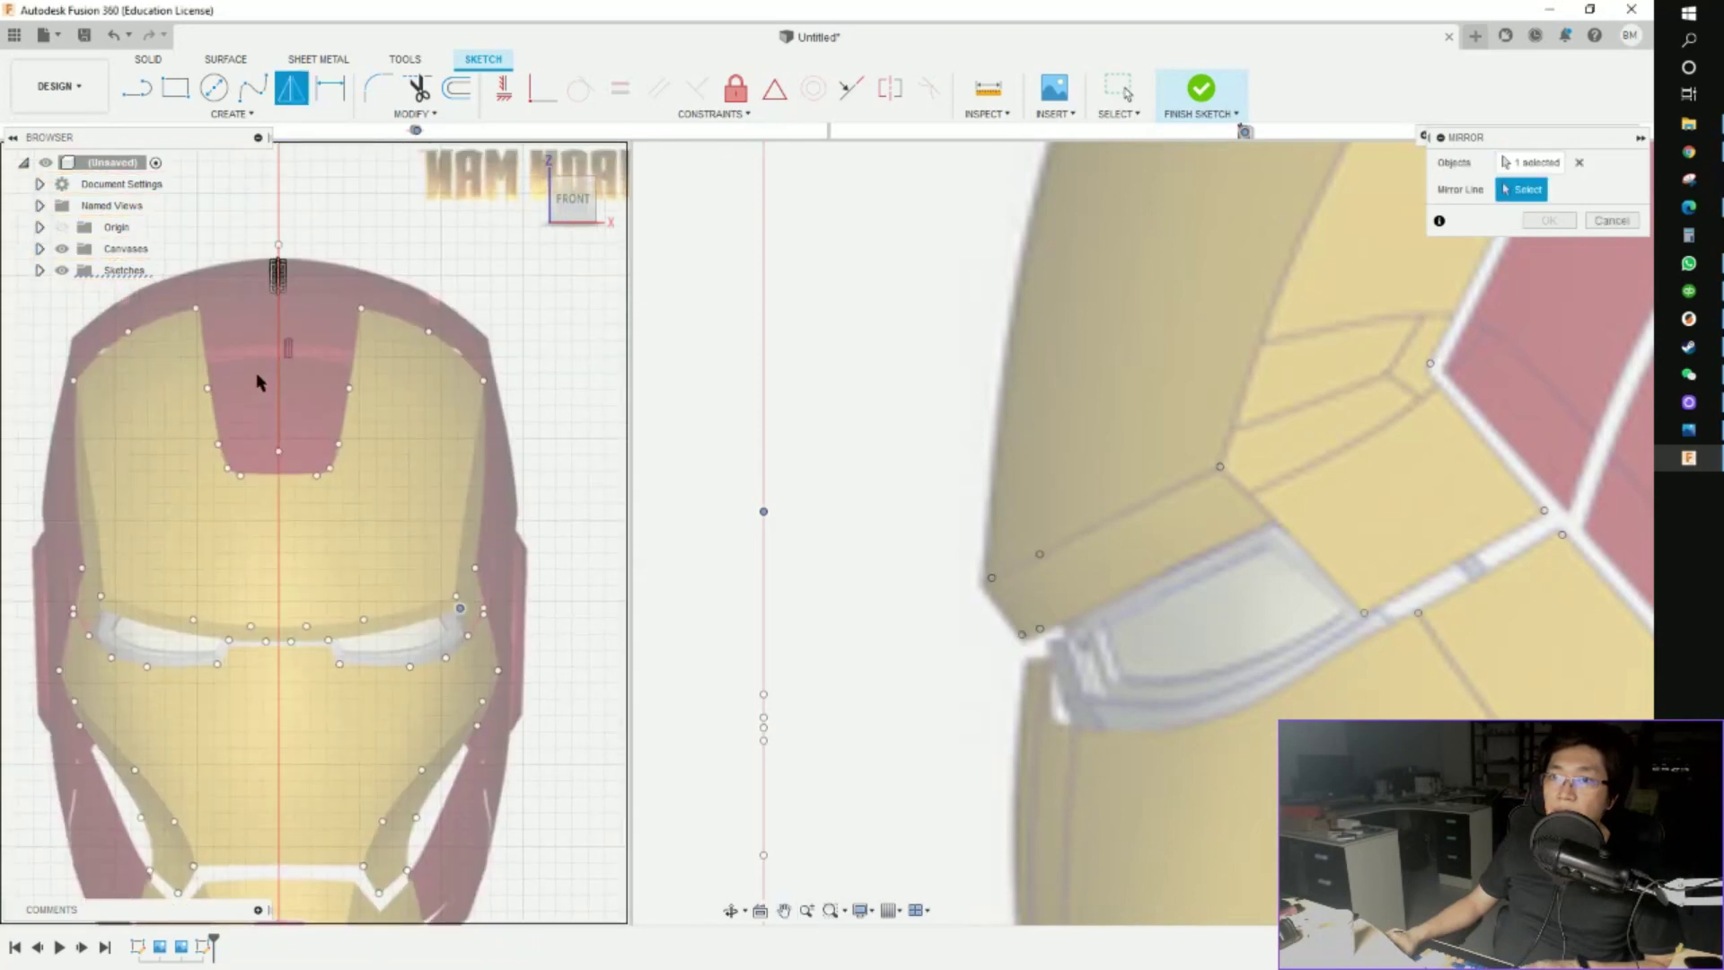
{"action": "left_click", "coordinate": [1527, 224]}
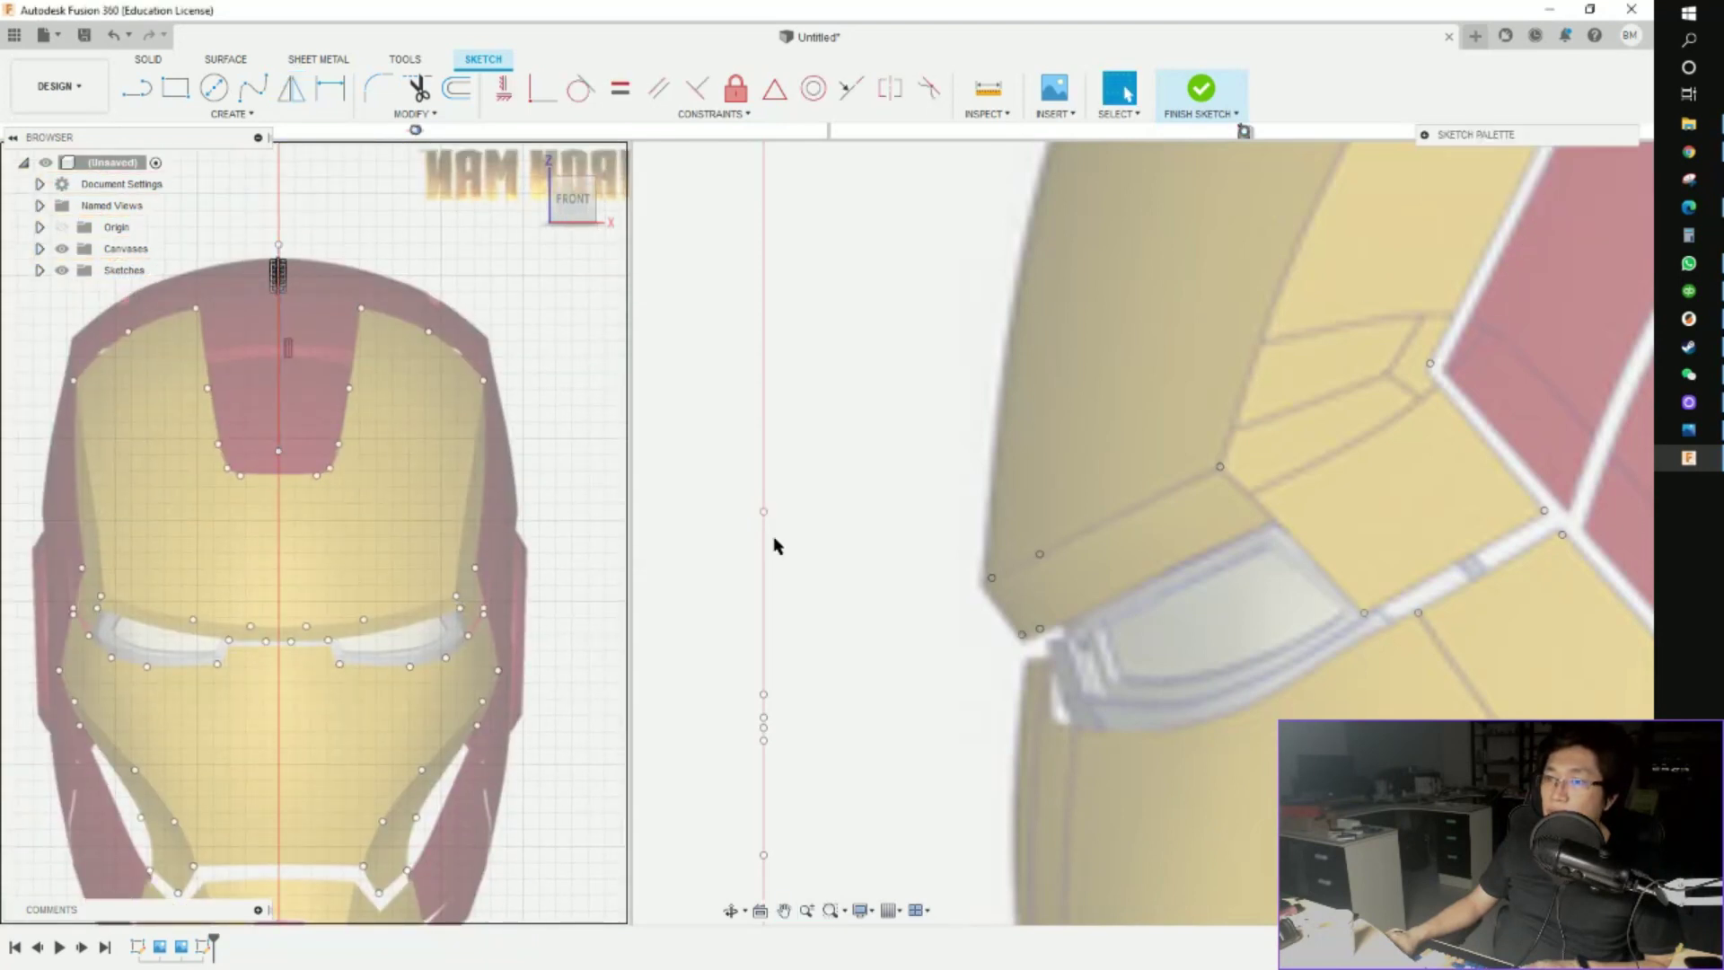
Move both upper outer eye corner points in Z and 1 mm in Y onto the eye's rear upper corner in the side view
{"action": "scroll", "coordinate": [440, 616], "scroll_direction": "up", "scroll_amount": 5}
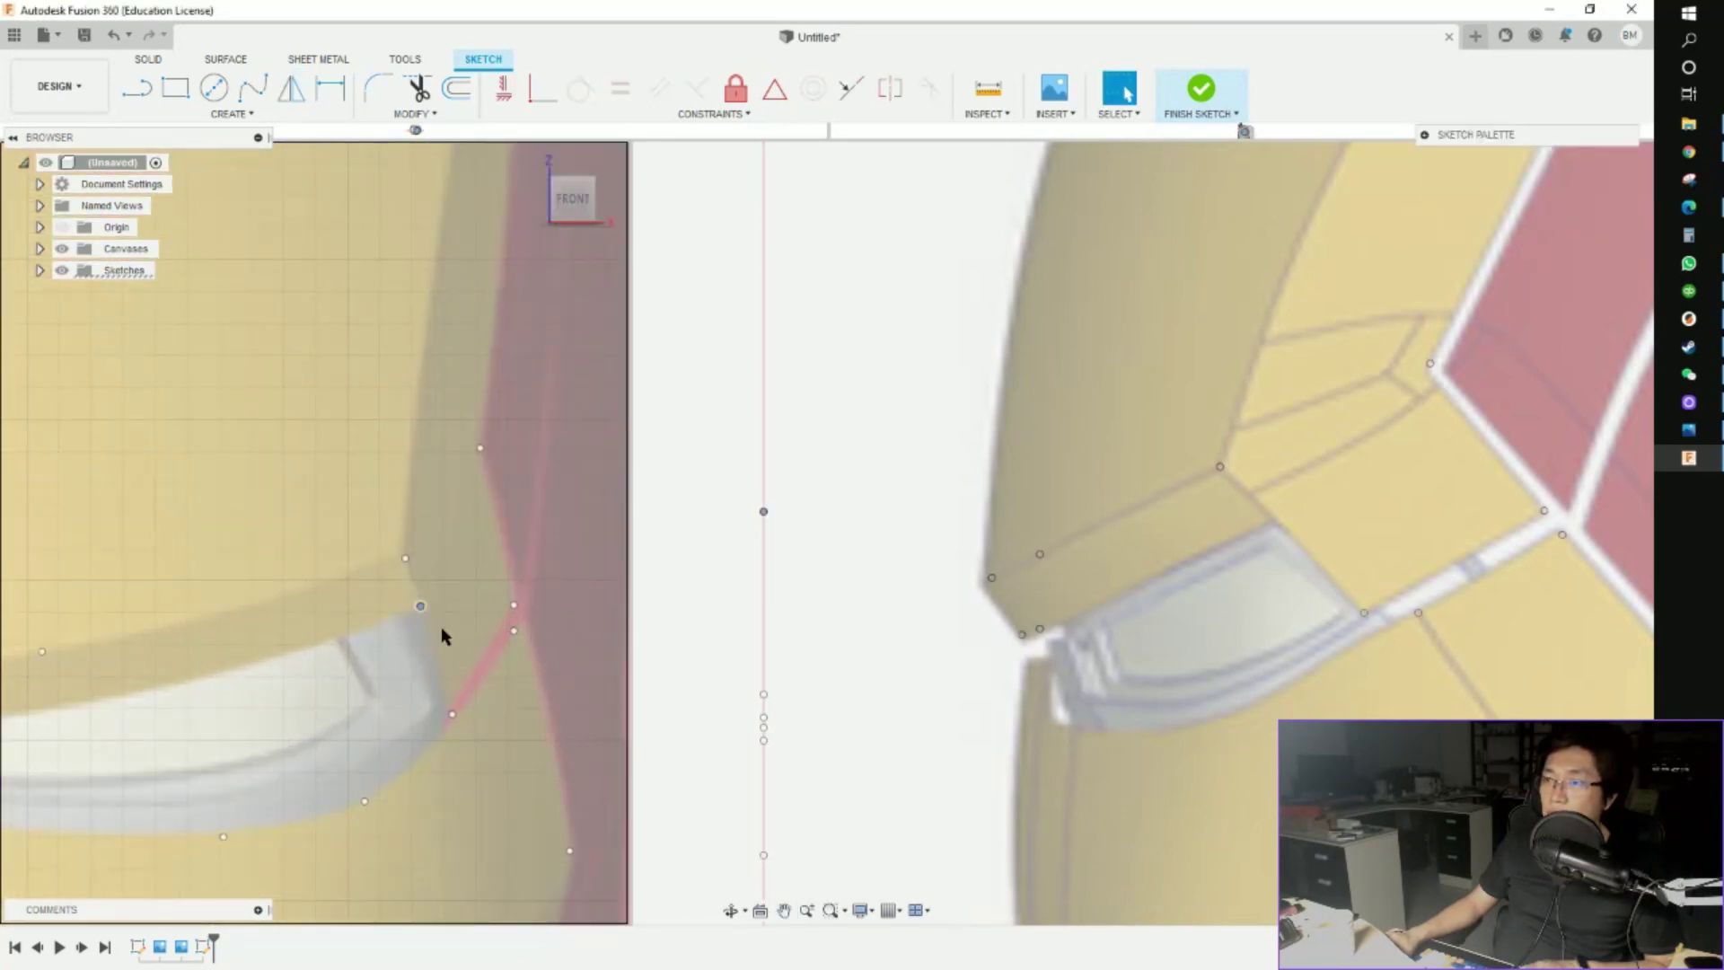
{"action": "scroll", "coordinate": [440, 627], "scroll_direction": "down", "scroll_amount": 5}
{"action": "scroll", "coordinate": [185, 626], "scroll_direction": "up", "scroll_amount": 3}
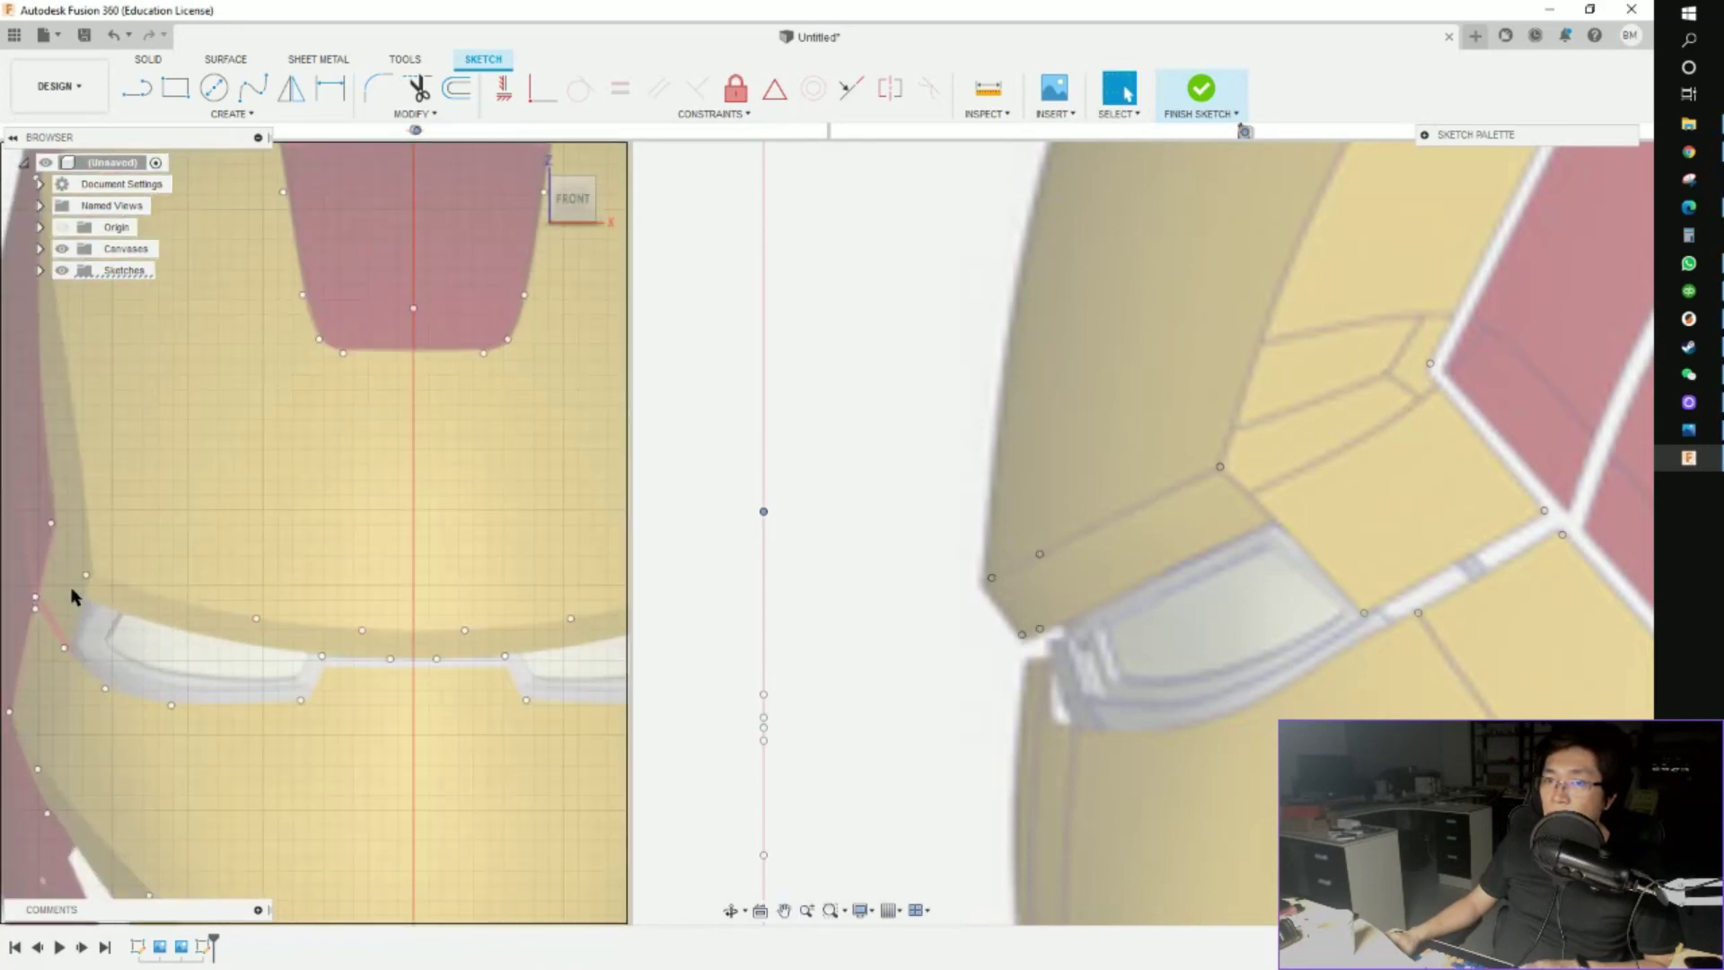
{"action": "scroll", "coordinate": [158, 638], "scroll_direction": "down", "scroll_amount": 5}
{"action": "middle_click_drag", "start_coordinate": [411, 649], "coordinate": [426, 626]}
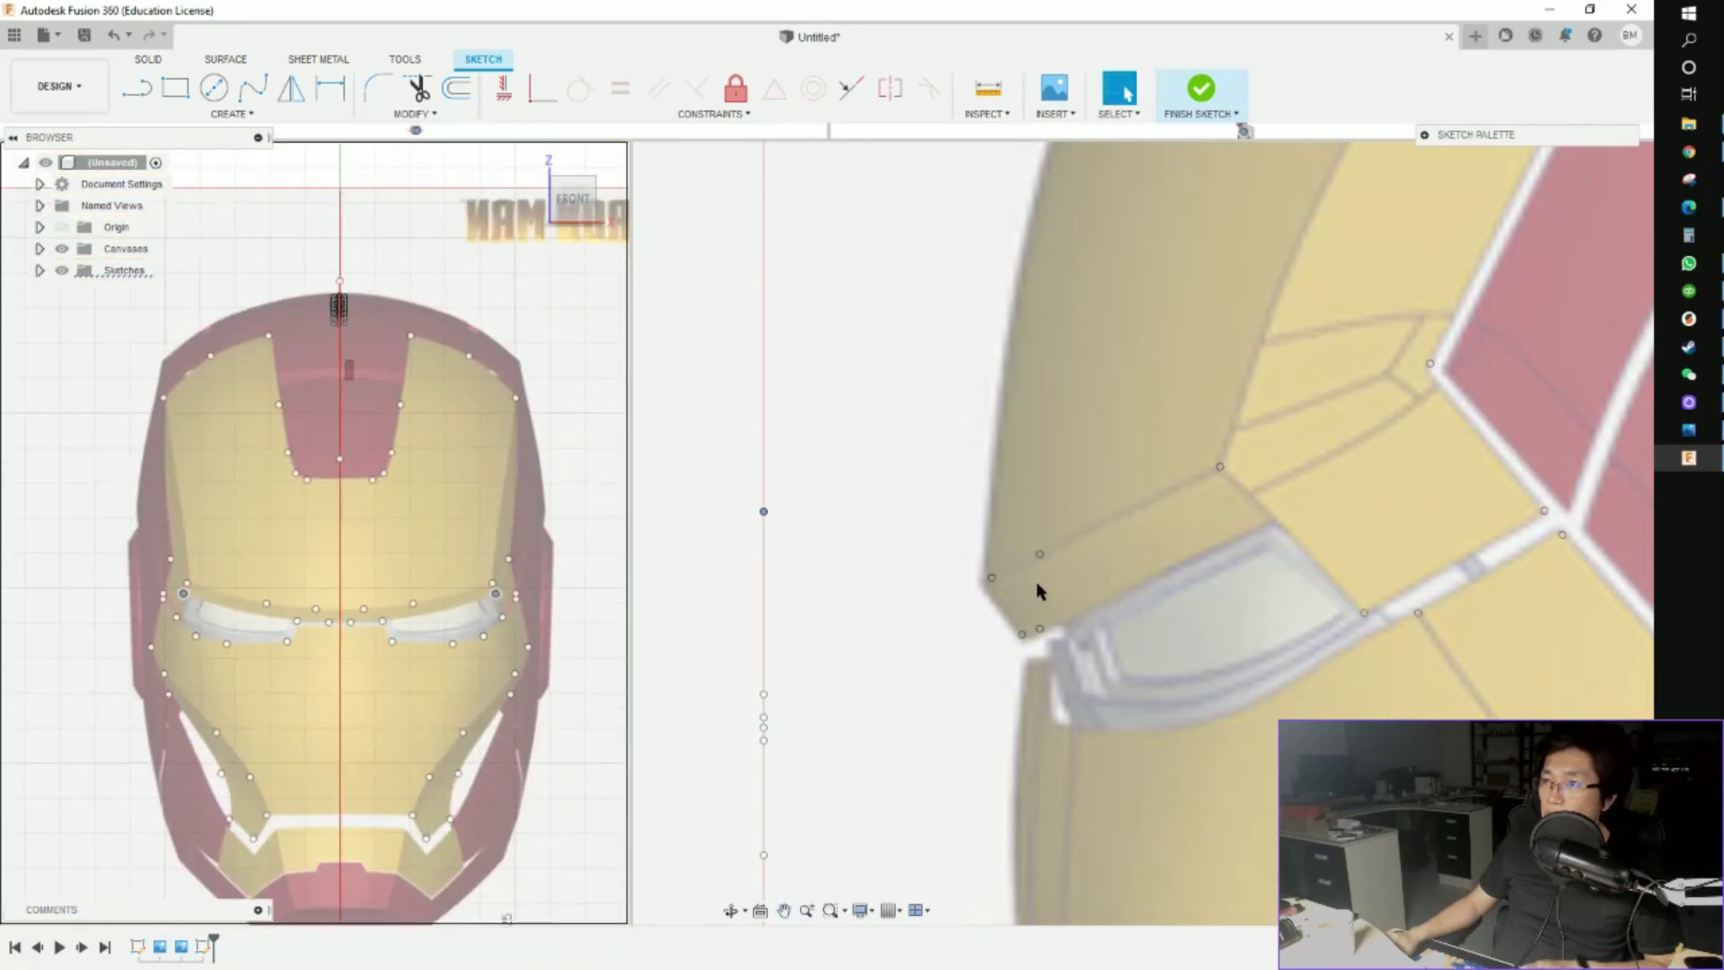
{"action": "key", "text": "m"}
{"action": "left_click_drag", "start_coordinate": [817, 517], "coordinate": [1274, 594]}
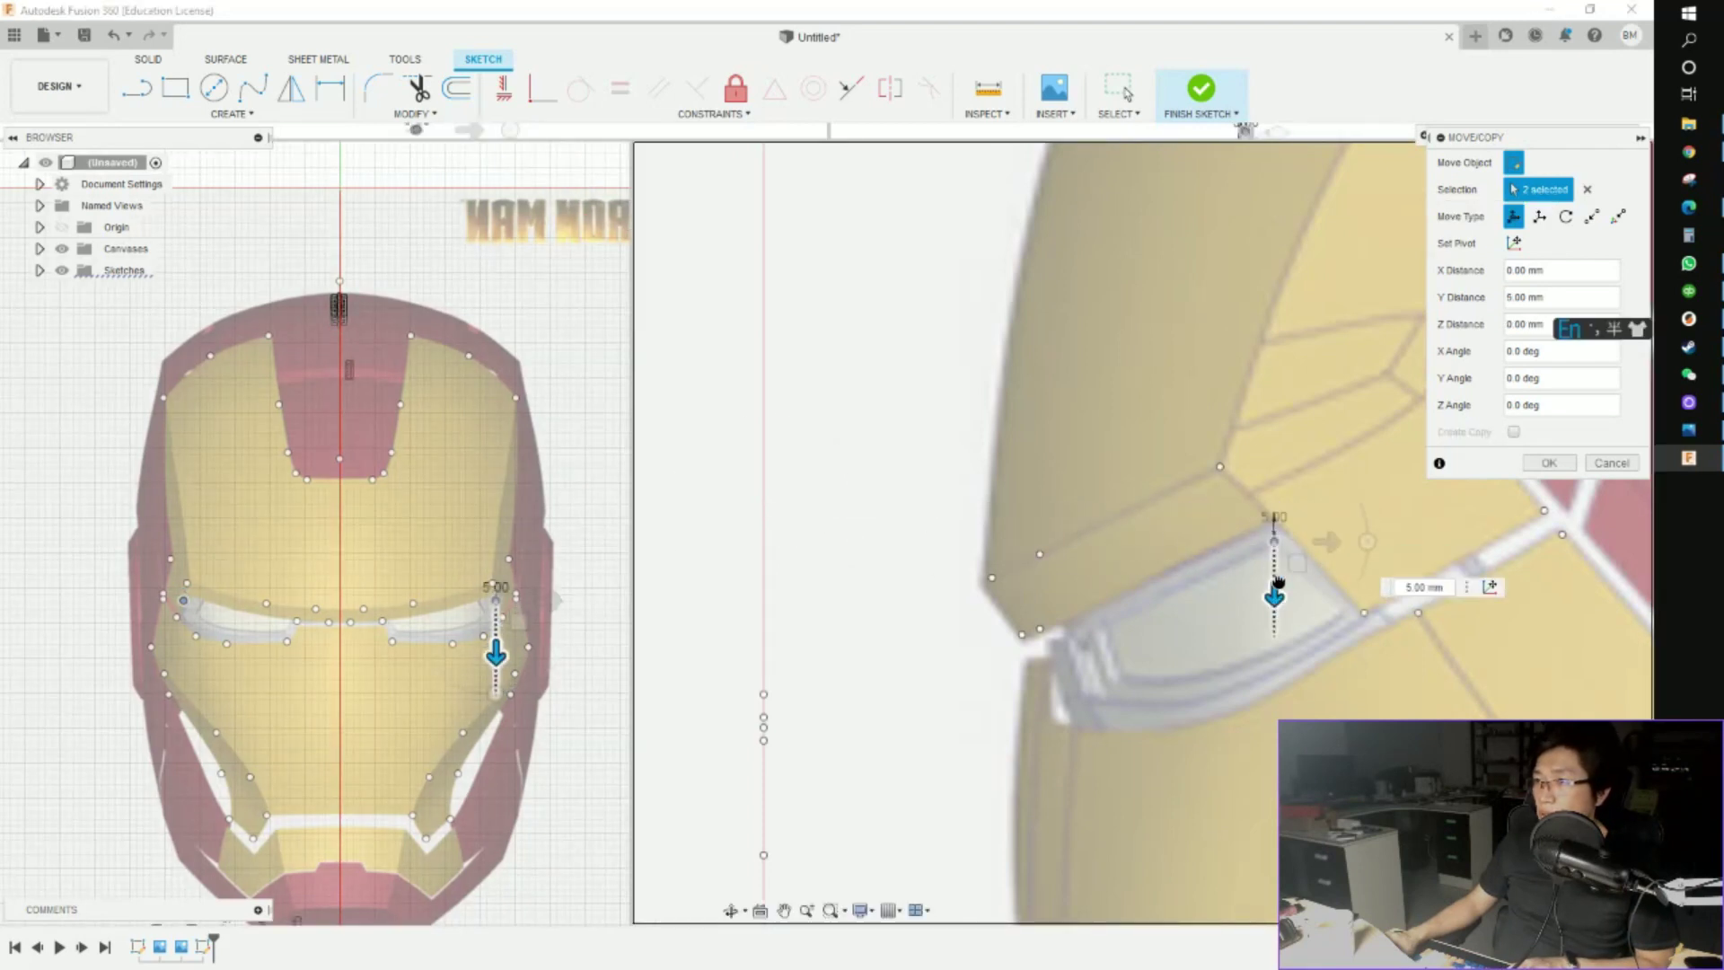
{"action": "scroll", "coordinate": [955, 612], "scroll_direction": "up", "scroll_amount": 5}
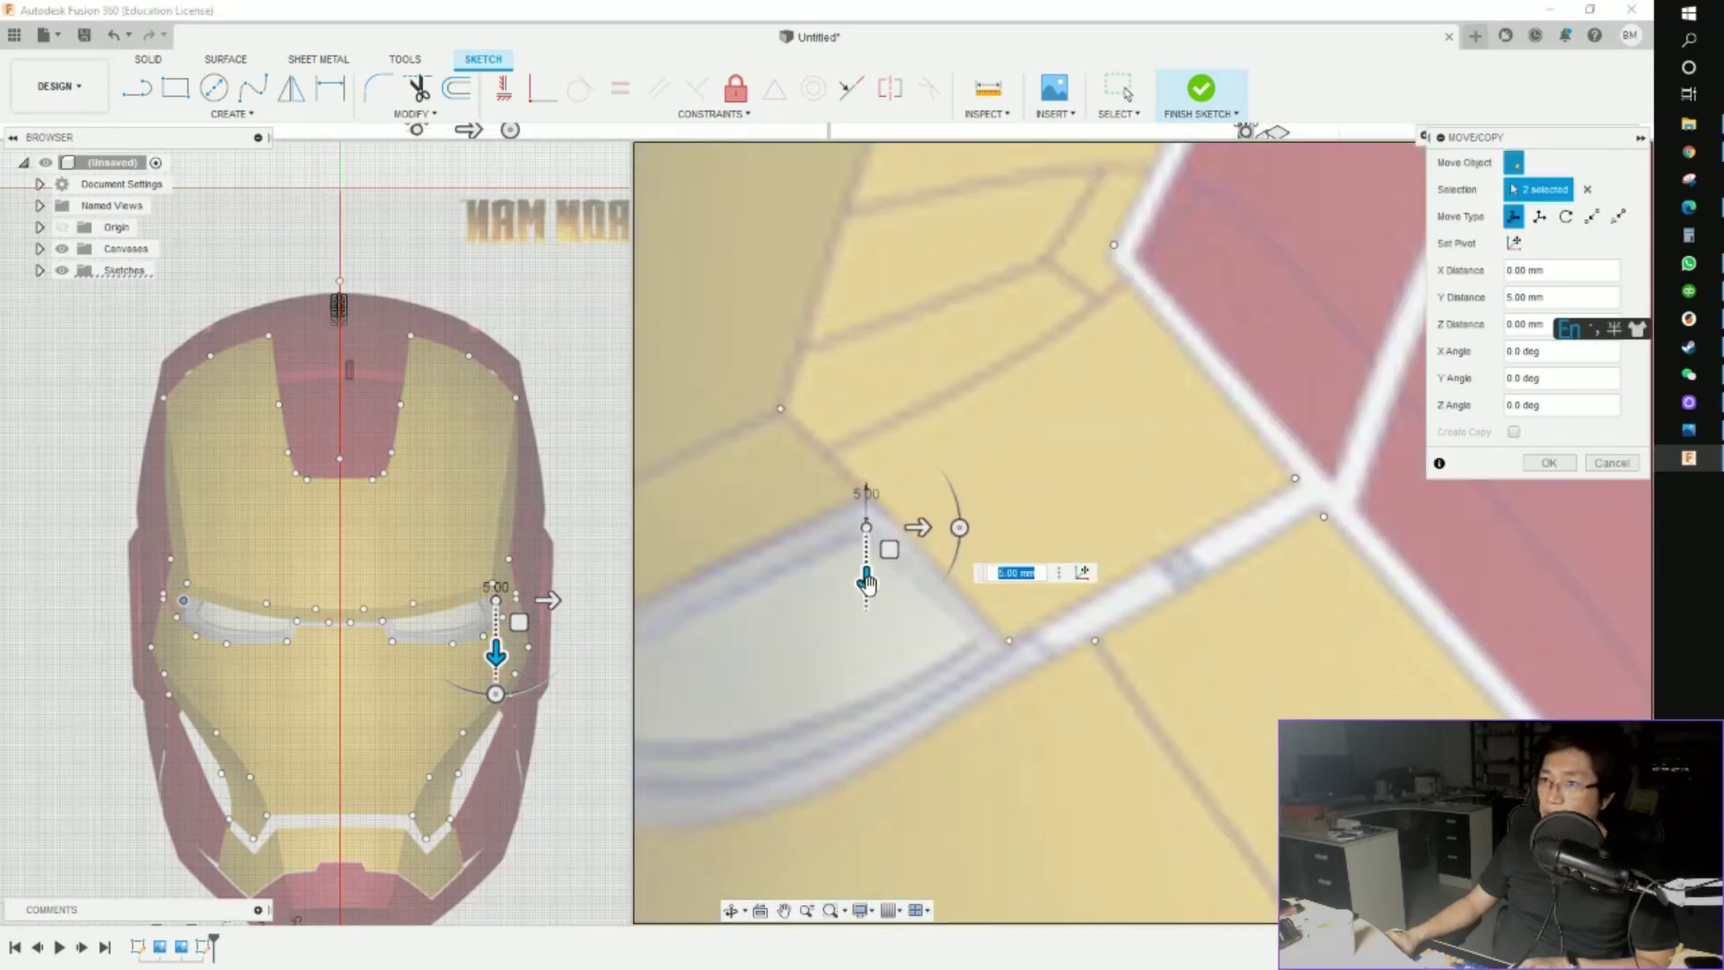
{"action": "left_click_drag", "start_coordinate": [867, 581], "coordinate": [869, 538]}
{"action": "scroll", "coordinate": [912, 444], "scroll_direction": "down", "scroll_amount": 3}
{"action": "scroll", "coordinate": [1047, 270], "scroll_direction": "down", "scroll_amount": 2}
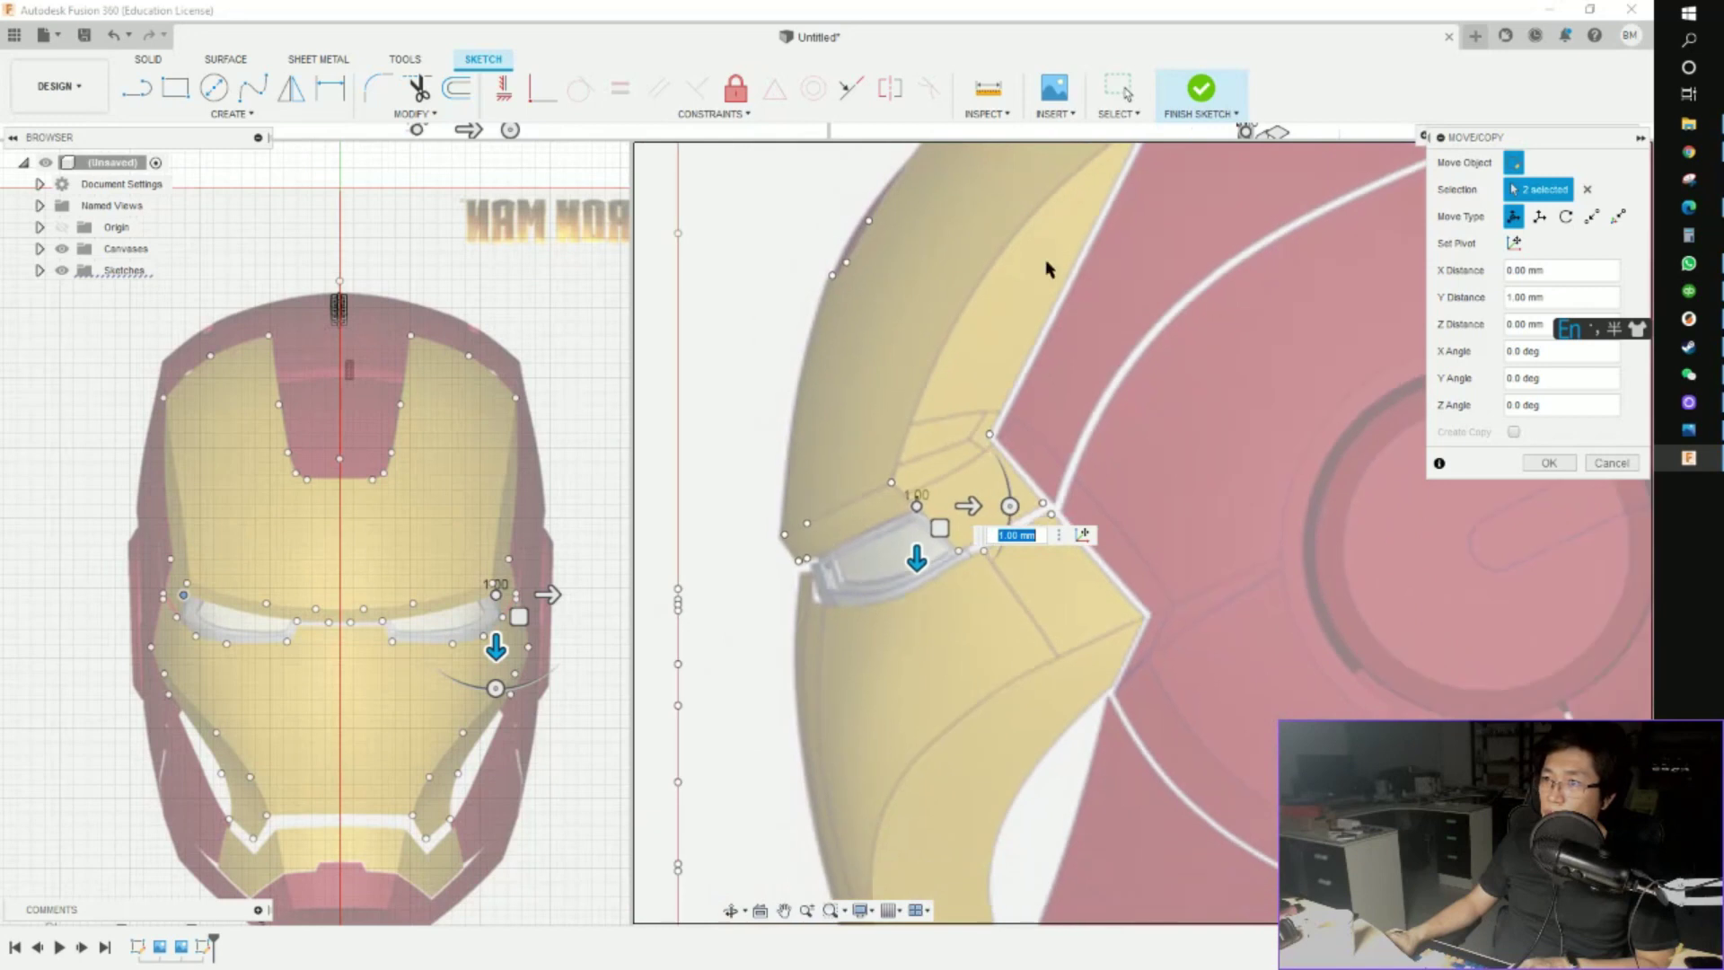
{"action": "scroll", "coordinate": [1012, 377], "scroll_direction": "down", "scroll_amount": 3}
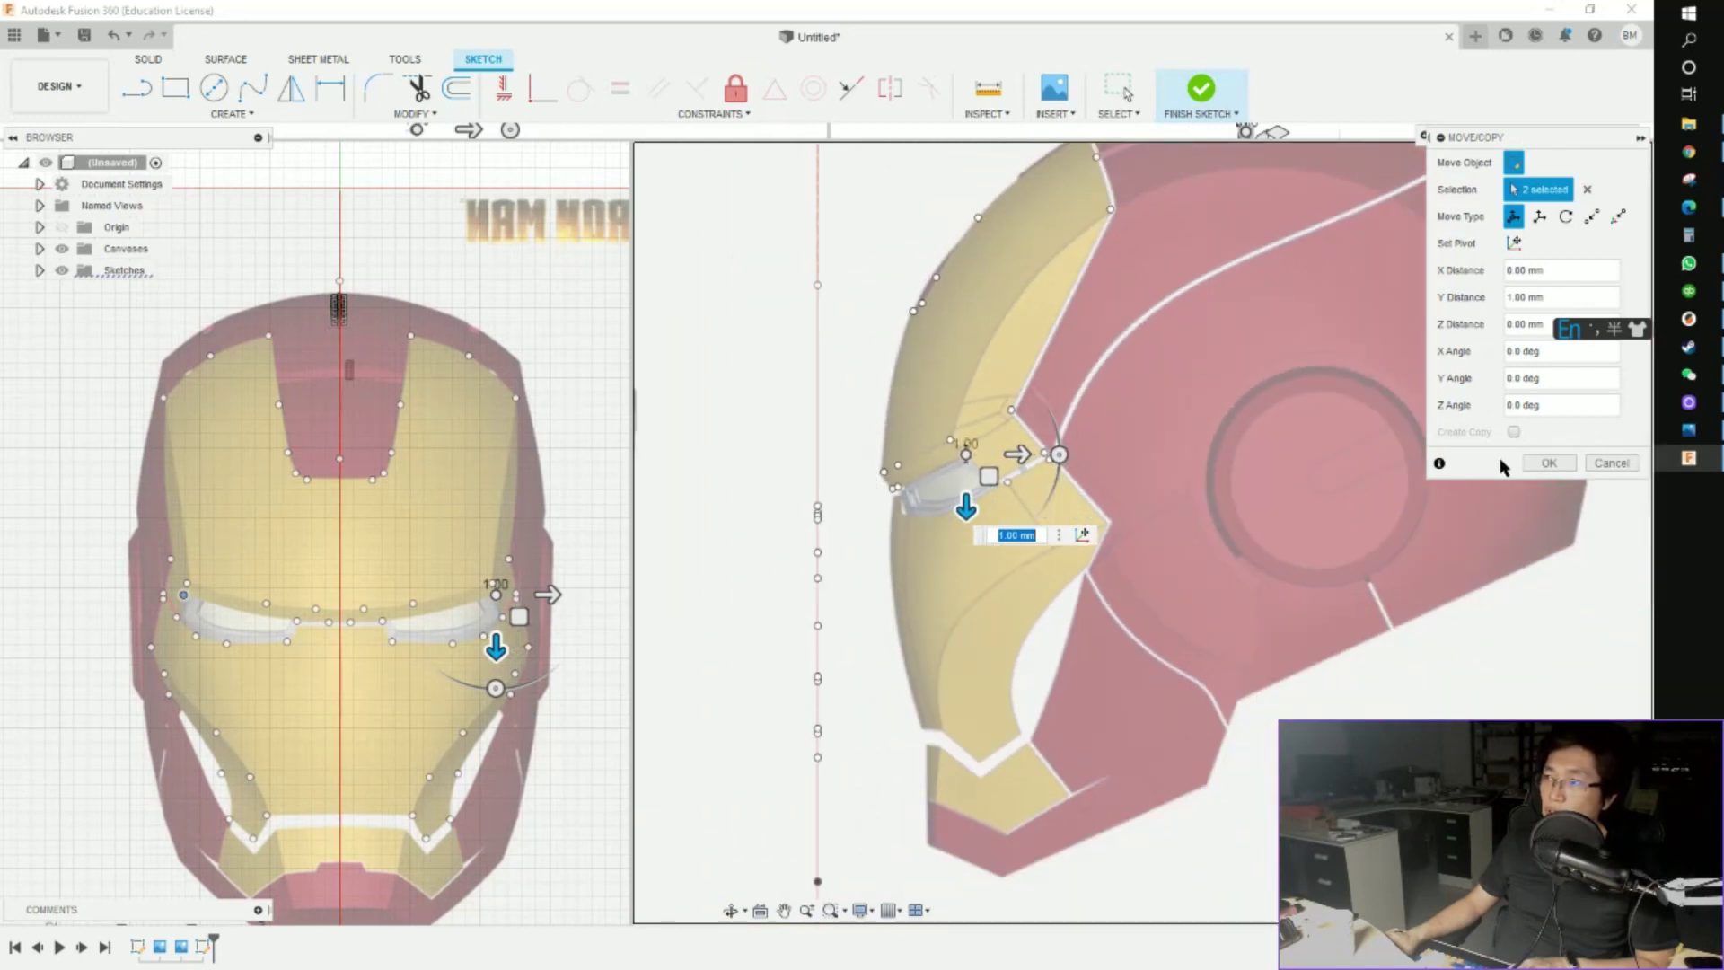
{"action": "left_click", "coordinate": [1549, 463]}
Move both lower outer eye points 50 mm in Z towards the eye in the side view
{"action": "scroll", "coordinate": [827, 520], "scroll_direction": "up", "scroll_amount": 4}
{"action": "scroll", "coordinate": [752, 471], "scroll_direction": "up", "scroll_amount": 2}
{"action": "scroll", "coordinate": [817, 512], "scroll_direction": "down", "scroll_amount": 3}
{"action": "scroll", "coordinate": [870, 347], "scroll_direction": "down", "scroll_amount": 2}
{"action": "scroll", "coordinate": [812, 489], "scroll_direction": "up", "scroll_amount": 3}
{"action": "scroll", "coordinate": [817, 365], "scroll_direction": "up", "scroll_amount": 2}
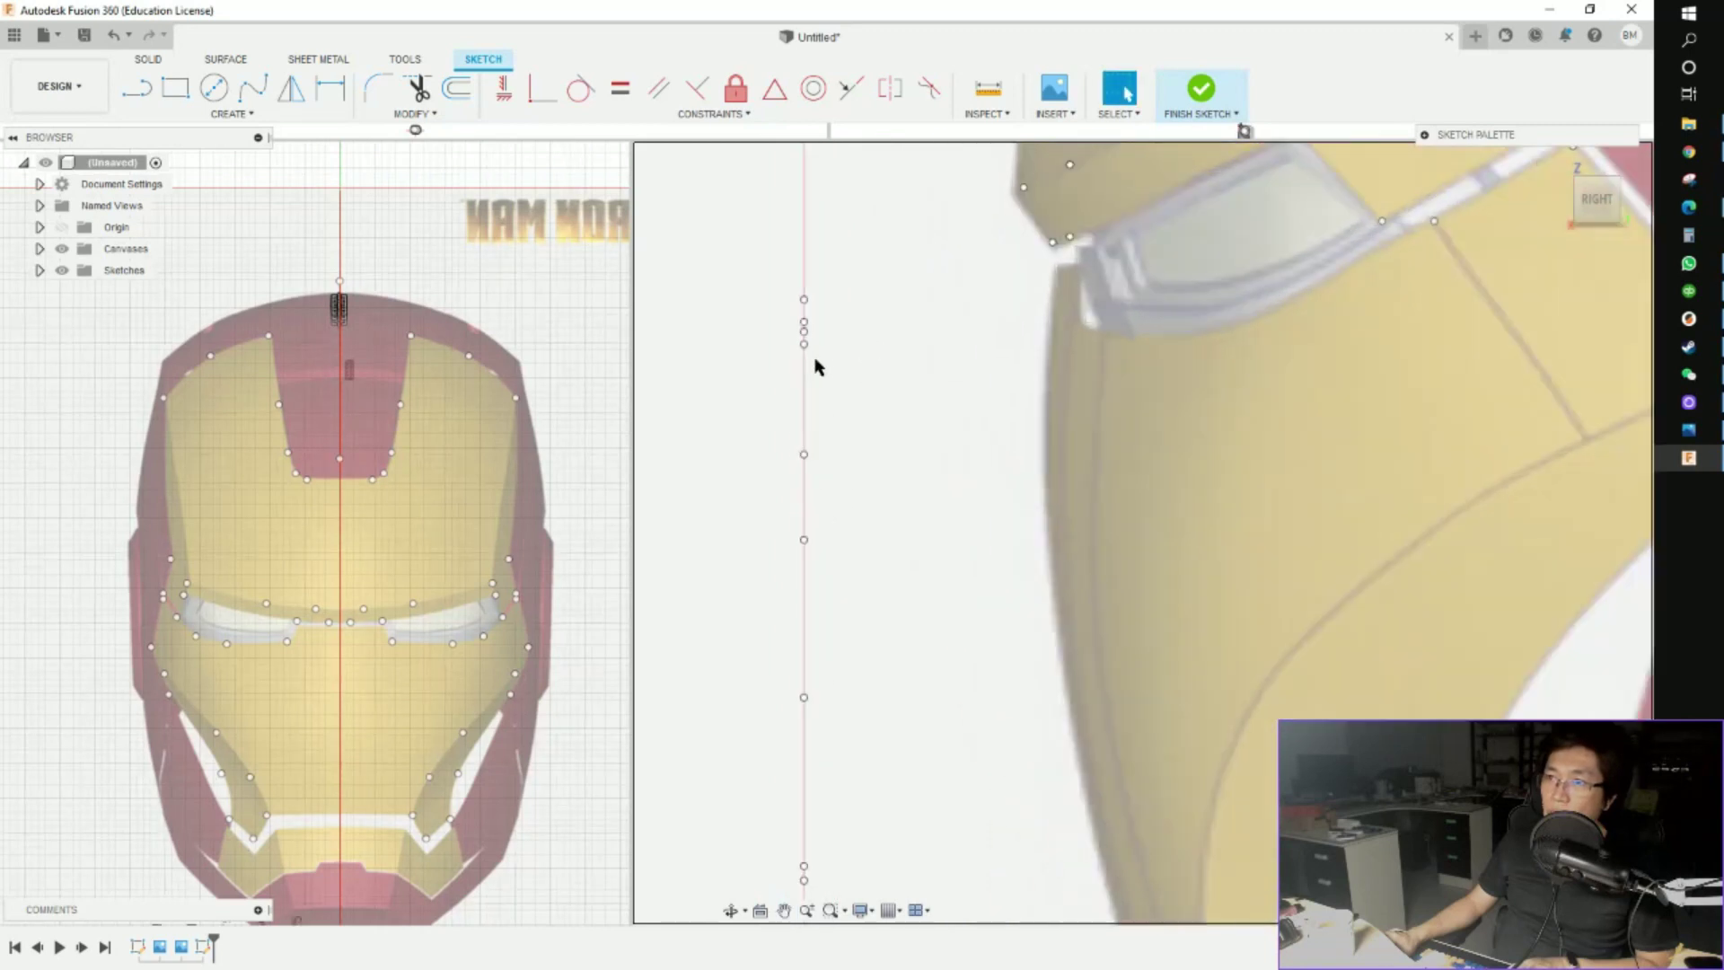
{"action": "left_click", "coordinate": [803, 299]}
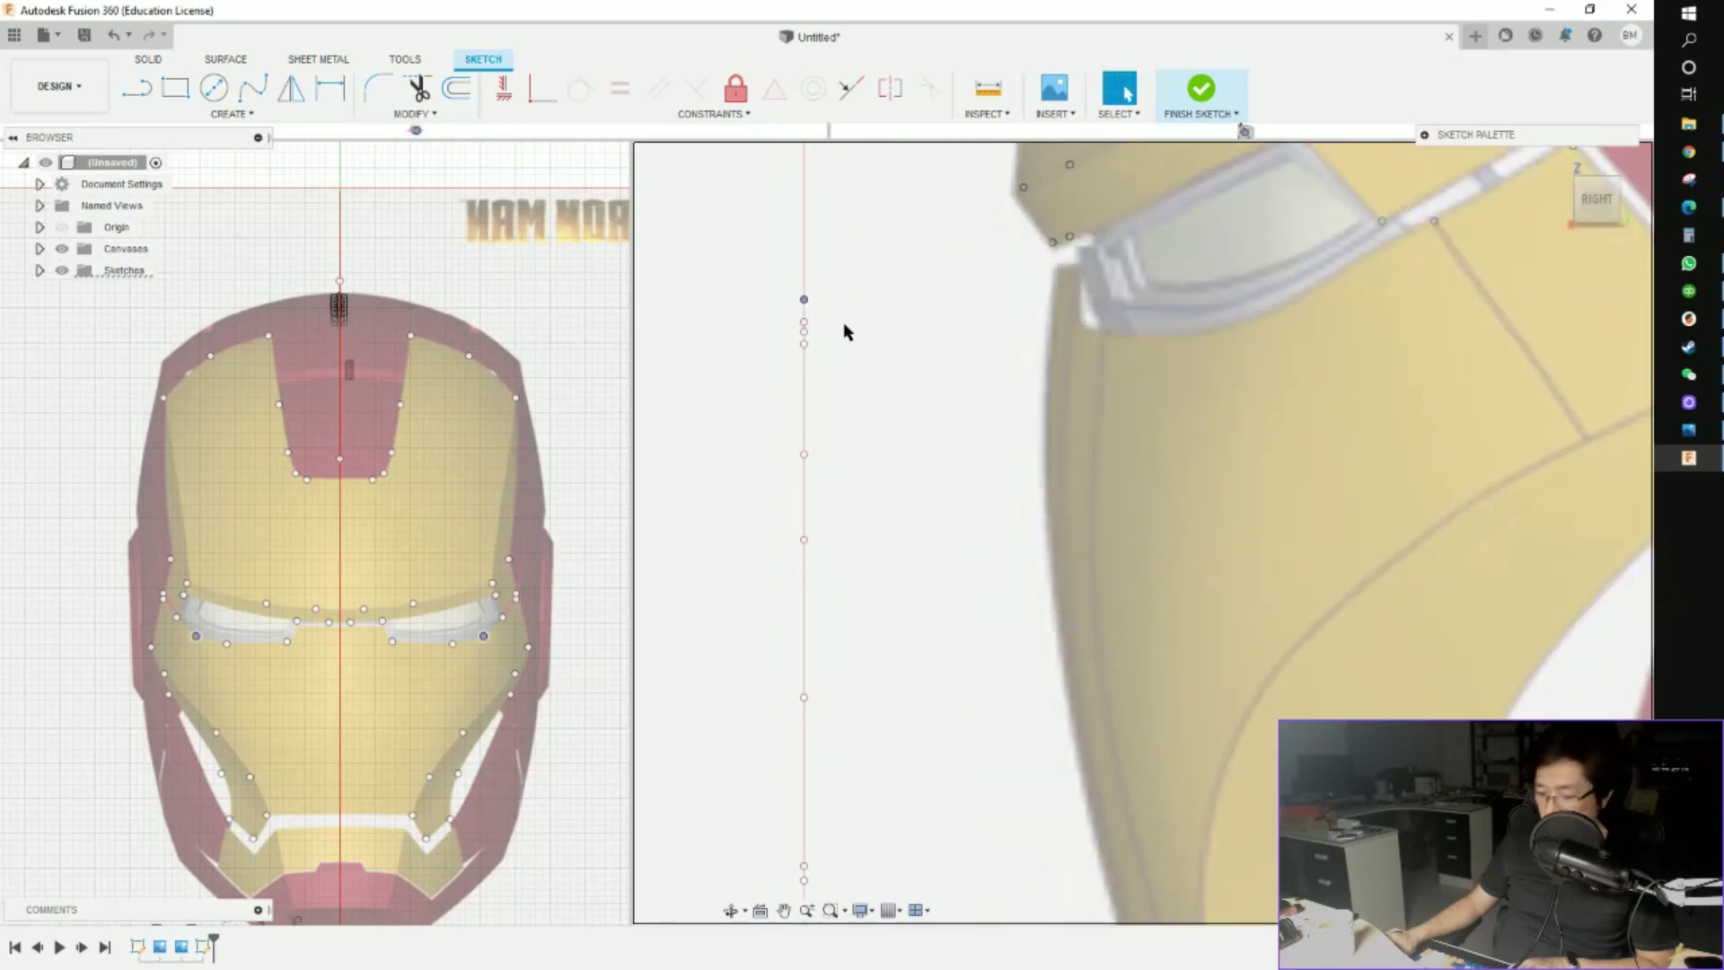
{"action": "key", "text": "m"}
{"action": "mouse_move", "coordinate": [951, 416]}
{"action": "middle_mouse_down"}
{"action": "mouse_move", "coordinate": [754, 719]}
{"action": "mouse_move", "coordinate": [862, 644]}
{"action": "middle_mouse_up"}
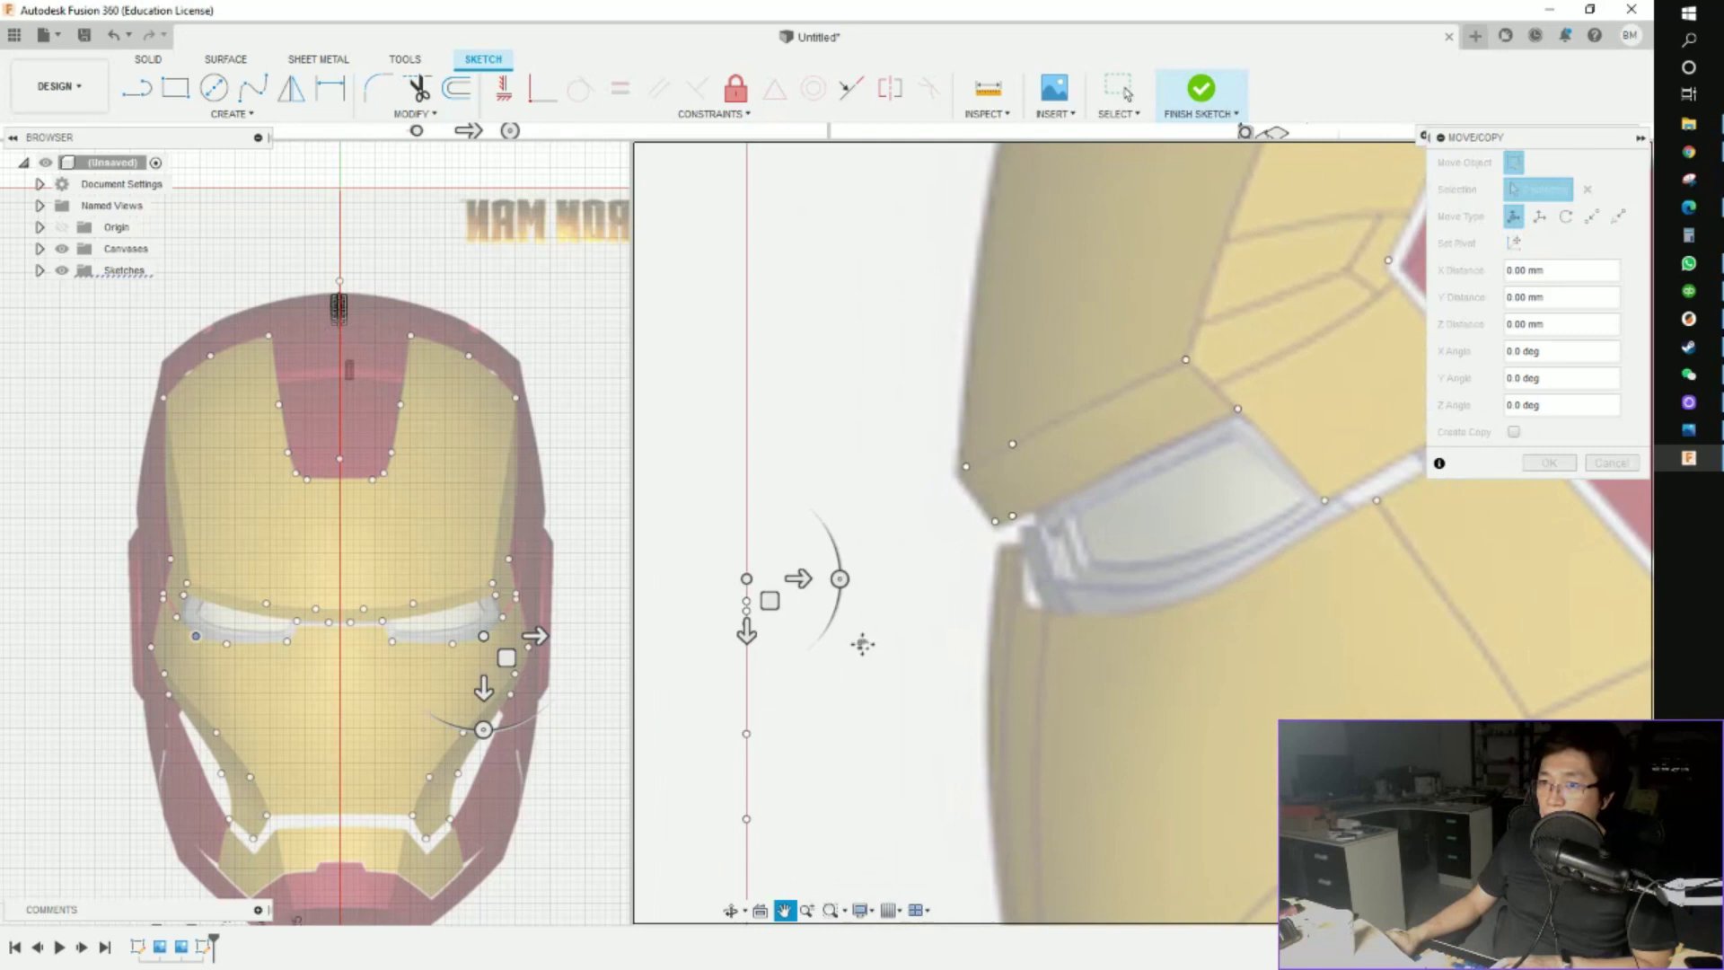
{"action": "left_click_drag", "start_coordinate": [798, 579], "coordinate": [1084, 587]}
{"action": "scroll", "coordinate": [918, 591], "scroll_direction": "up", "scroll_amount": 5}
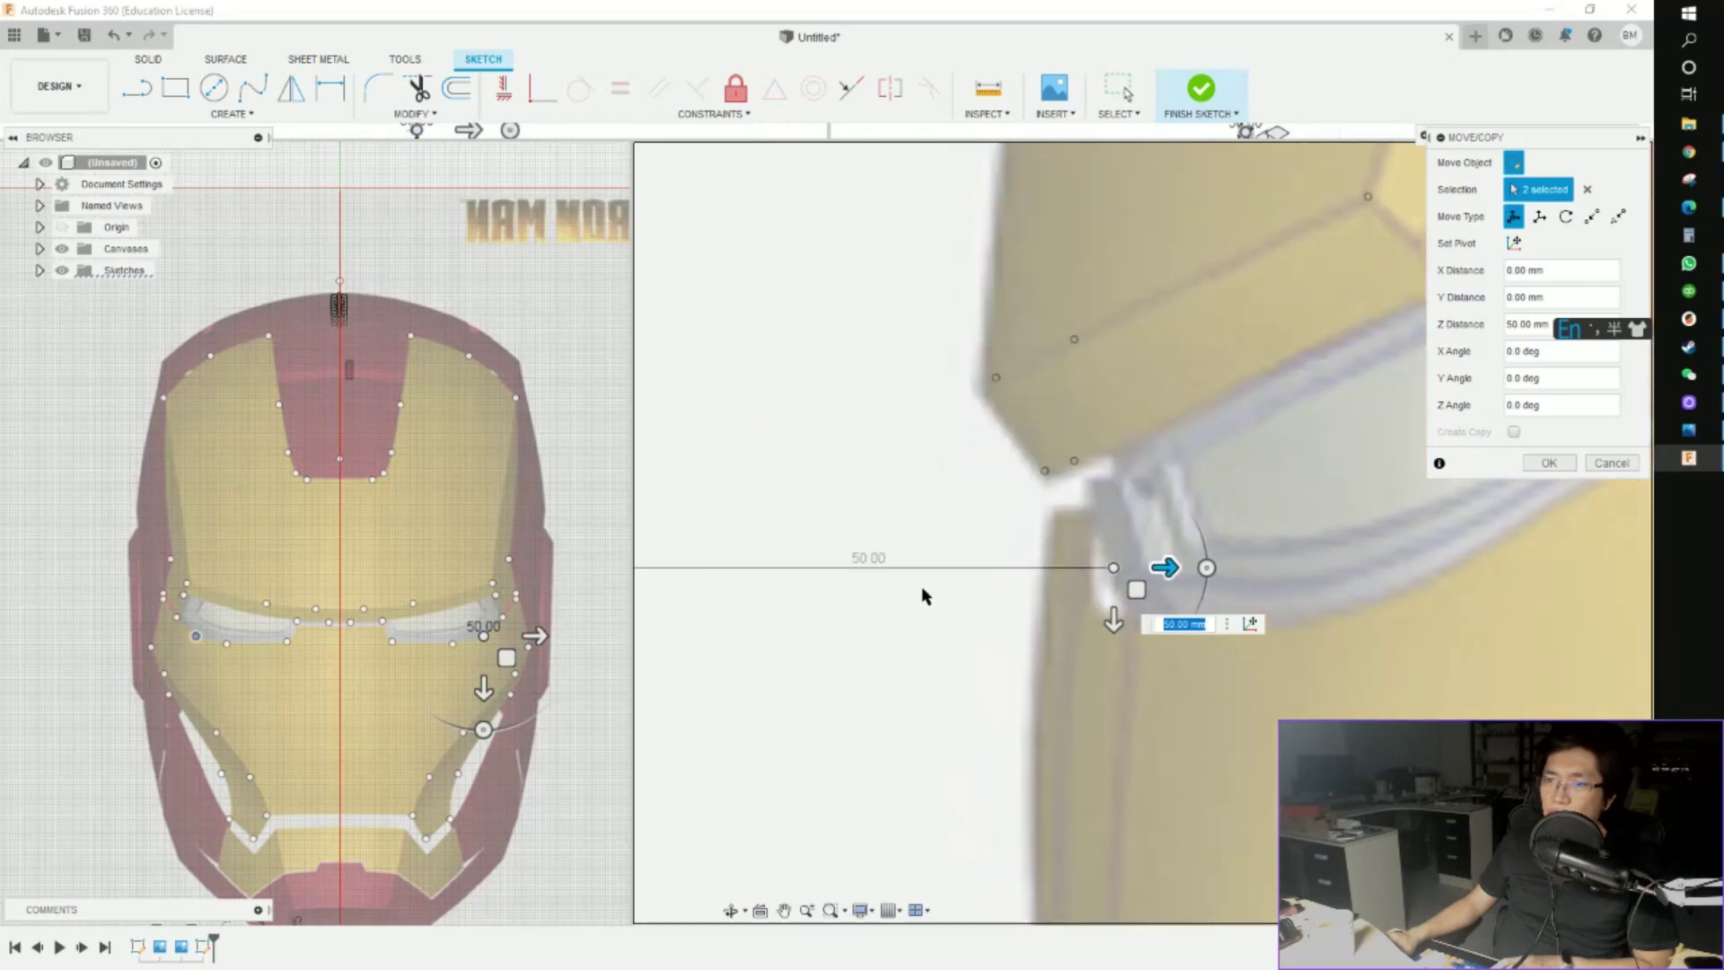
{"action": "middle_click_drag", "start_coordinate": [923, 576], "coordinate": [1100, 718]}
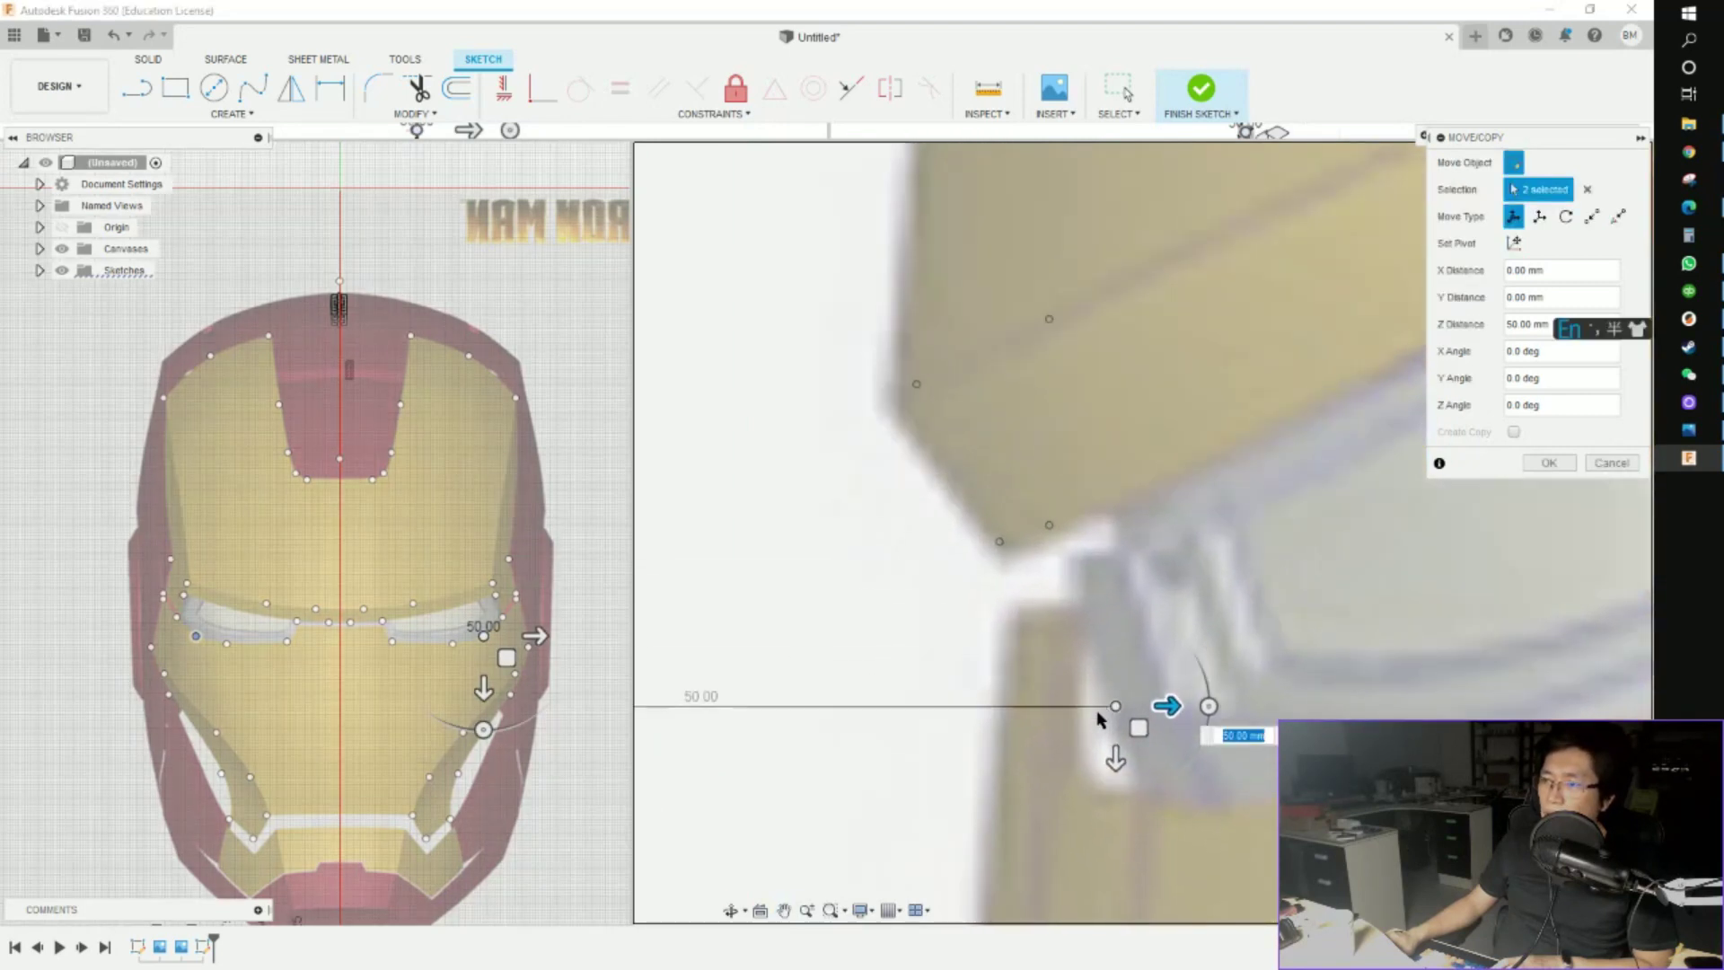
Shift the lower outer eye points 5 mm in Y and place them on the eye's lower rear edge in the side view
{"action": "left_click_drag", "start_coordinate": [1113, 762], "coordinate": [1122, 826]}
{"action": "middle_click_drag", "start_coordinate": [1226, 749], "coordinate": [1127, 593]}
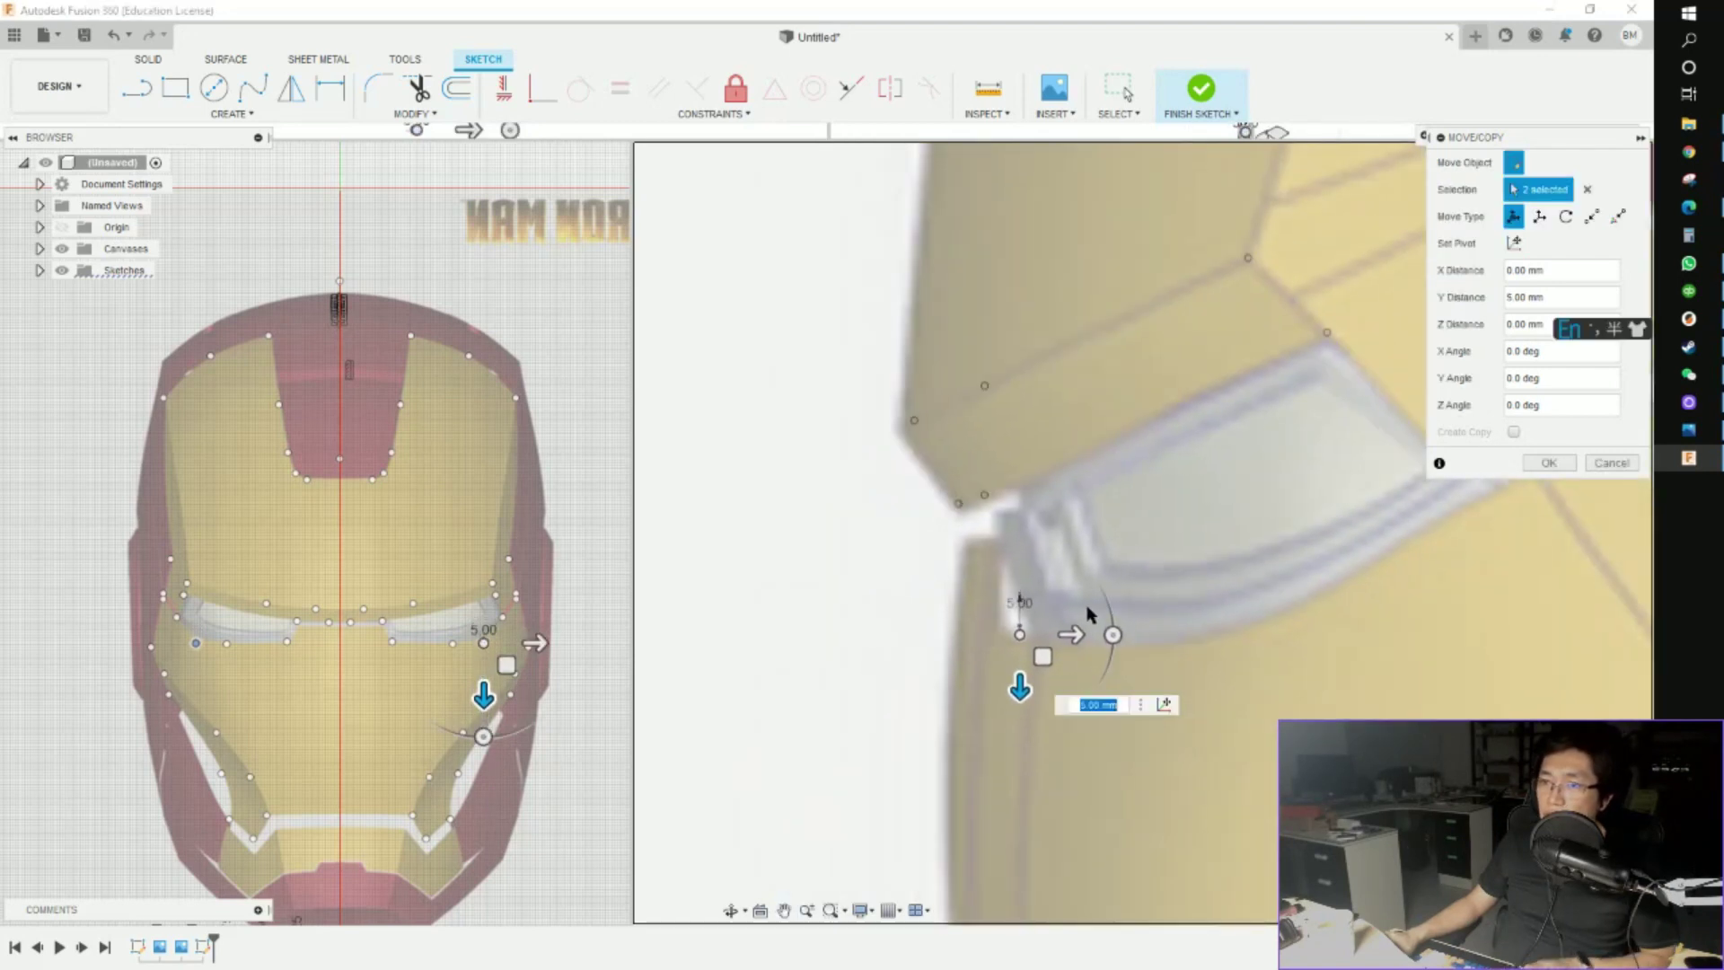
{"action": "mouse_move", "coordinate": [1041, 660]}
{"action": "left_mouse_down"}
{"action": "mouse_move", "coordinate": [1255, 604]}
{"action": "mouse_move", "coordinate": [1328, 597]}
{"action": "mouse_move", "coordinate": [1355, 618]}
{"action": "mouse_move", "coordinate": [1380, 595]}
{"action": "left_mouse_up"}
{"action": "scroll", "coordinate": [1212, 669], "scroll_direction": "down", "scroll_amount": 5}
{"action": "mouse_move", "coordinate": [1033, 654]}
{"action": "middle_mouse_down"}
{"action": "mouse_move", "coordinate": [1182, 650]}
{"action": "mouse_move", "coordinate": [1013, 645]}
{"action": "mouse_move", "coordinate": [924, 673]}
{"action": "middle_mouse_up"}
{"action": "key", "text": "Return"}
Move the lower middle and lower inner eye point pairs in Z and Y onto the eye's bottom edge in the side view
{"action": "left_click", "coordinate": [452, 644]}
{"action": "scroll", "coordinate": [970, 687], "scroll_direction": "up", "scroll_amount": 2}
{"action": "mouse_move", "coordinate": [802, 616]}
{"action": "left_mouse_down"}
{"action": "mouse_move", "coordinate": [1101, 635]}
{"action": "mouse_move", "coordinate": [1036, 642]}
{"action": "left_mouse_up"}
{"action": "key", "text": "m"}
{"action": "middle_click_drag", "start_coordinate": [808, 633], "coordinate": [939, 620]}
{"action": "mouse_move", "coordinate": [936, 617]}
{"action": "left_mouse_down"}
{"action": "mouse_move", "coordinate": [958, 640]}
{"action": "mouse_move", "coordinate": [1301, 634]}
{"action": "mouse_move", "coordinate": [957, 654]}
{"action": "left_mouse_up"}
{"action": "left_click", "coordinate": [1550, 464]}
{"action": "key", "text": "m"}
{"action": "key", "text": "Return"}
Delete the pair of between-eyes points closest to the vertical centre line
{"action": "scroll", "coordinate": [1120, 590], "scroll_direction": "up", "scroll_amount": 3}
{"action": "scroll", "coordinate": [1120, 597], "scroll_direction": "up", "scroll_amount": 1}
{"action": "scroll", "coordinate": [294, 631], "scroll_direction": "up", "scroll_amount": 5}
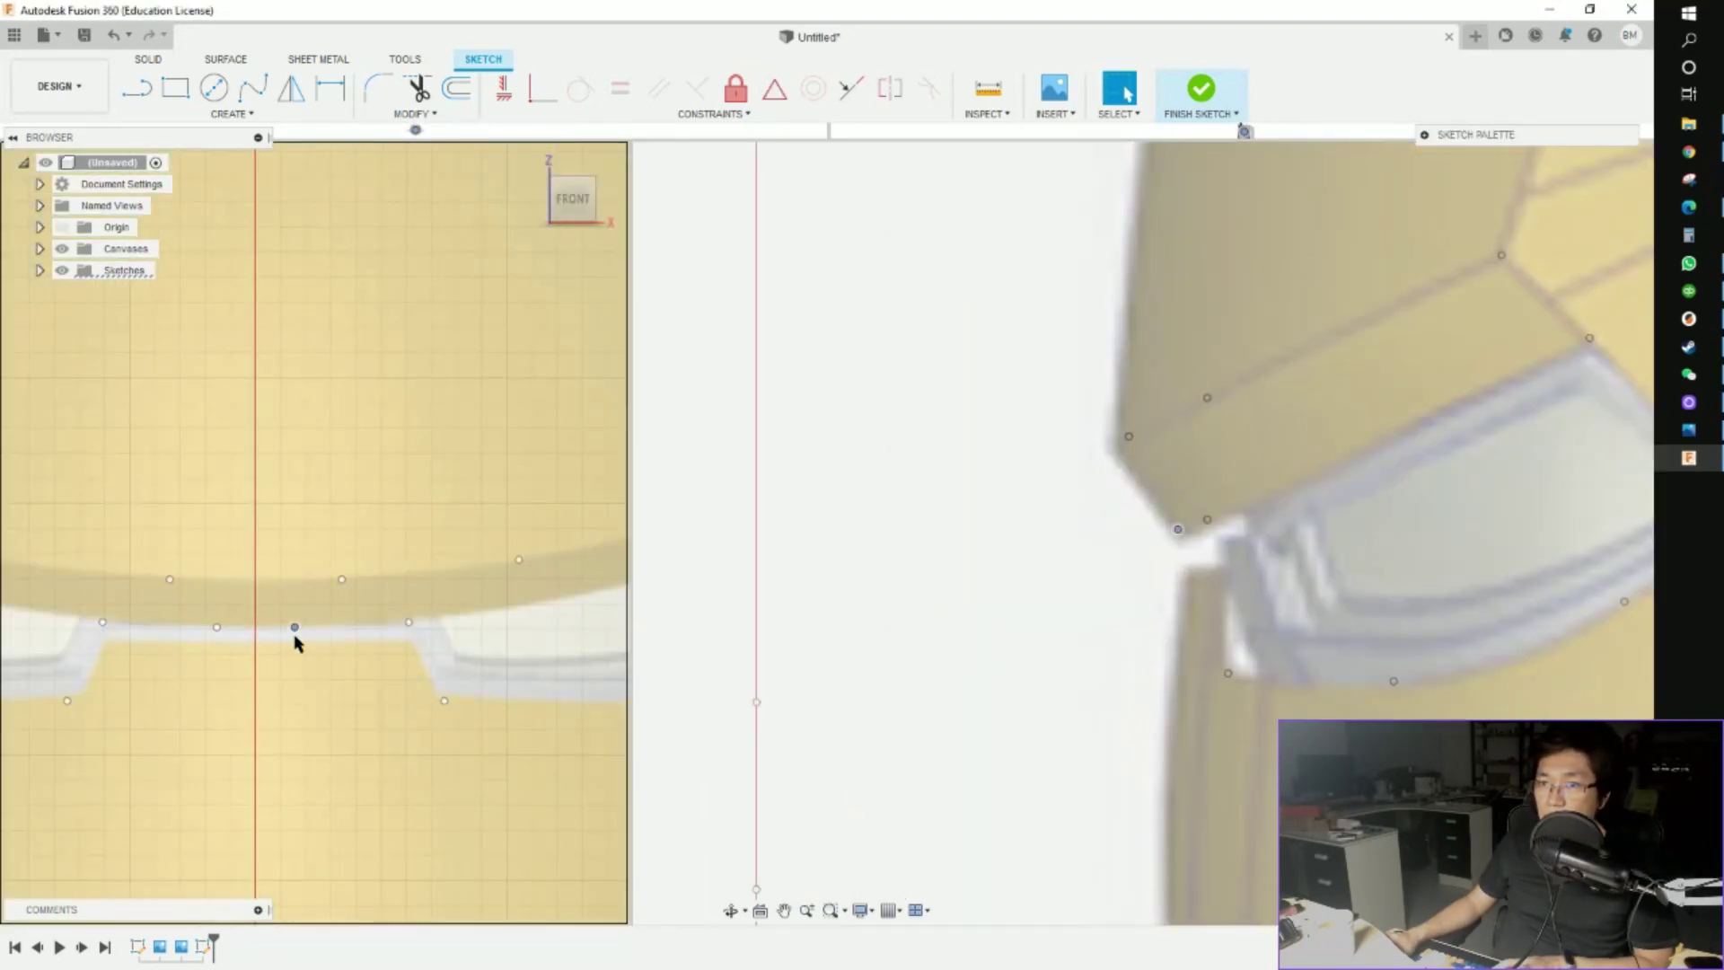
{"action": "left_click_drag", "start_coordinate": [290, 653], "coordinate": [314, 656]}
{"action": "key", "text": "Delete"}
Draw a sketch point just below the eye's upper inner corner in the front view and mirror it across the vertical centre line
{"action": "scroll", "coordinate": [292, 652], "scroll_direction": "down", "scroll_amount": 3}
{"action": "left_click", "coordinate": [232, 114]}
{"action": "left_click", "coordinate": [165, 311]}
{"action": "left_click", "coordinate": [100, 643]}
{"action": "key", "text": "ctrl+v"}
{"action": "left_click_drag", "start_coordinate": [198, 659], "coordinate": [450, 656]}
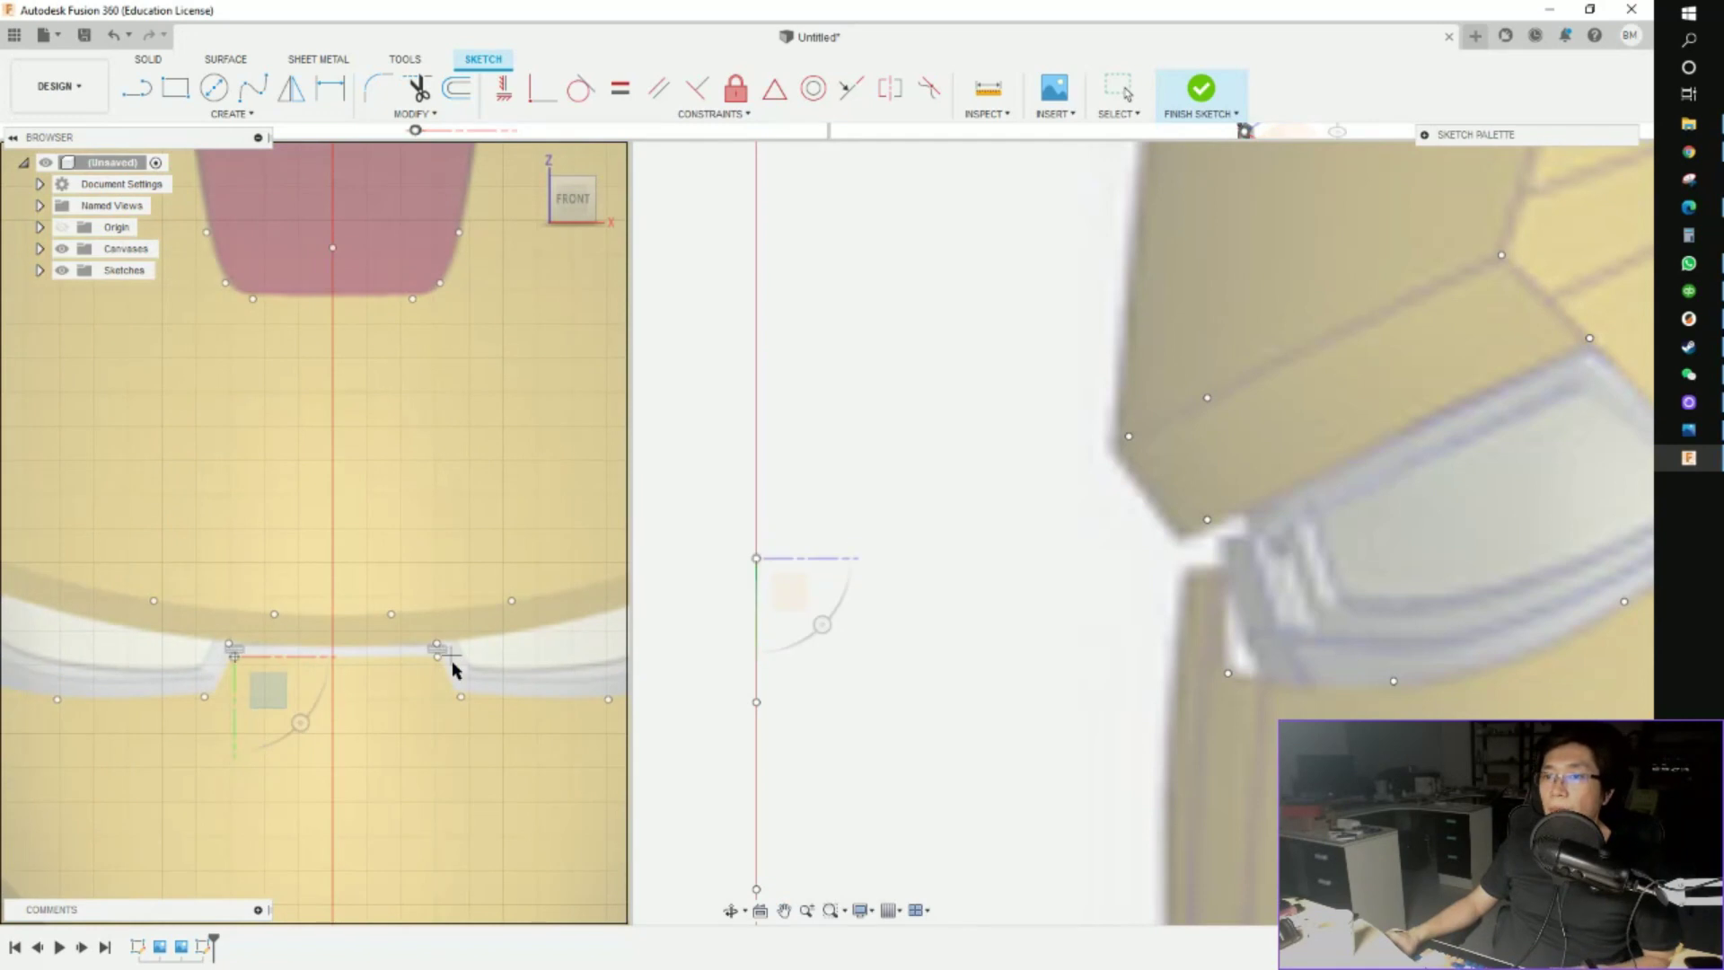
Move the new inner eye point pair in Z and 1 mm in Y onto the cheek plate's top front corner in the side view
{"action": "scroll", "coordinate": [149, 672], "scroll_direction": "down", "scroll_amount": 2}
{"action": "left_click_drag", "start_coordinate": [131, 677], "coordinate": [465, 659]}
{"action": "key", "text": "m"}
{"action": "middle_click_drag", "start_coordinate": [831, 689], "coordinate": [880, 756]}
{"action": "left_click_drag", "start_coordinate": [774, 639], "coordinate": [1162, 639]}
{"action": "left_click_drag", "start_coordinate": [1112, 693], "coordinate": [1111, 704]}
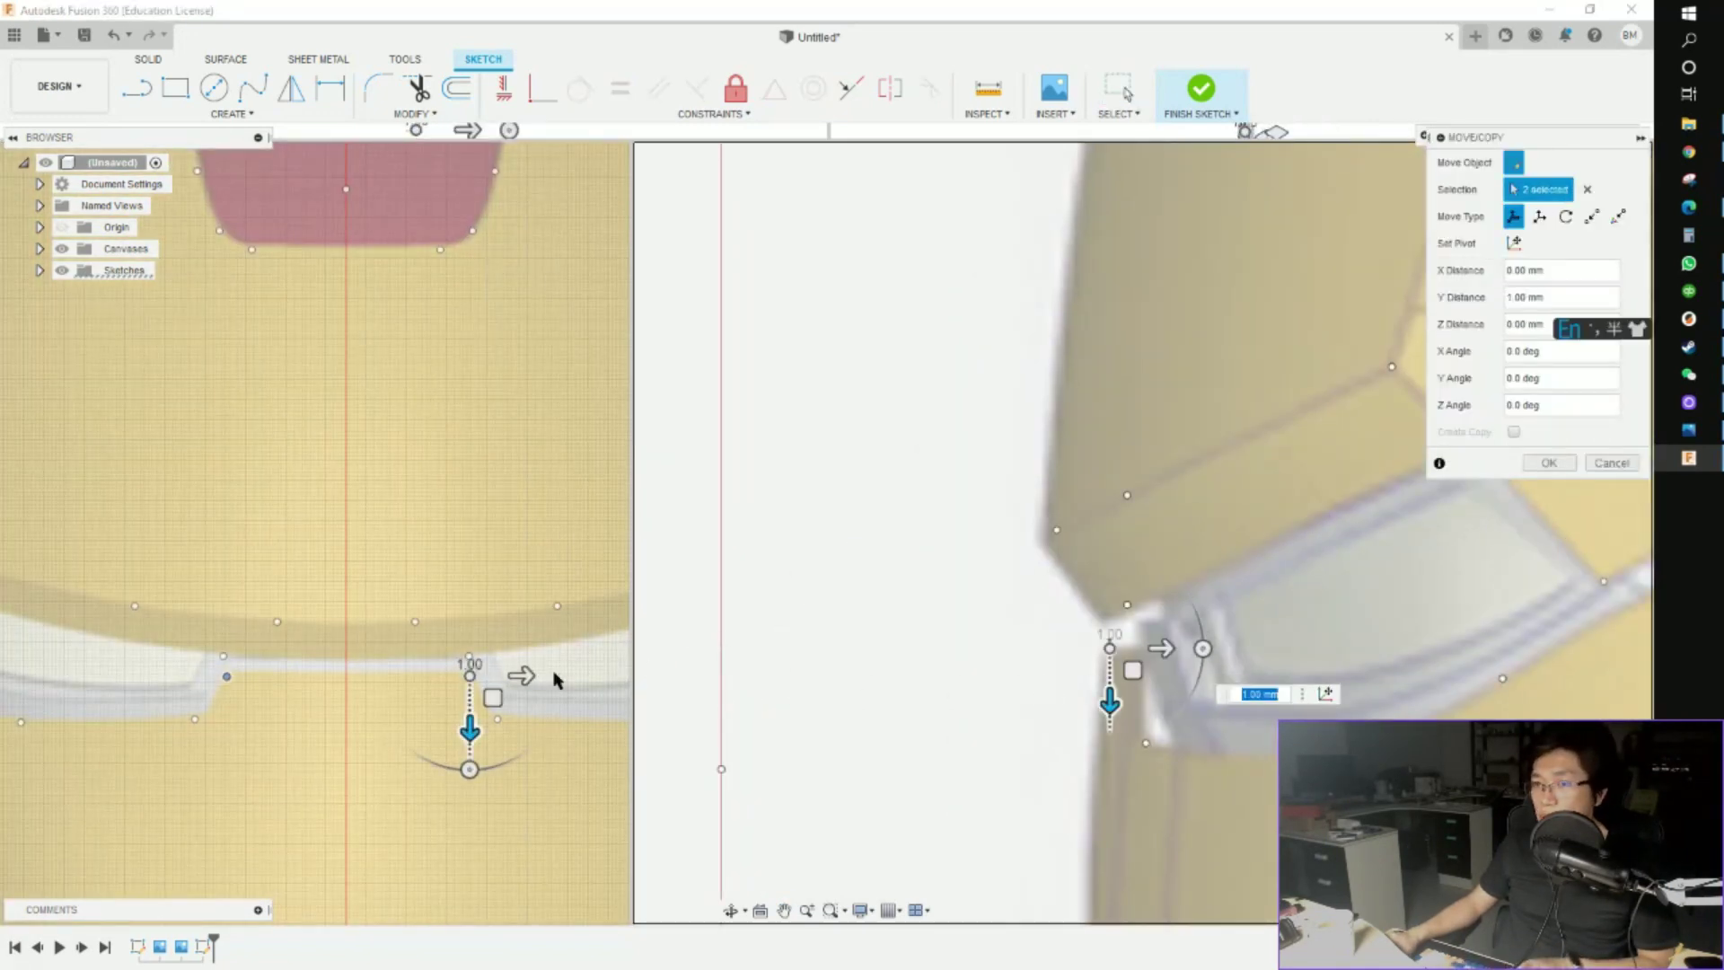
{"action": "key", "text": "Return"}
Move both widest cheek points in Z towards the faceplate's rear corner in the side view
{"action": "scroll", "coordinate": [355, 613], "scroll_direction": "down", "scroll_amount": 4}
{"action": "scroll", "coordinate": [299, 669], "scroll_direction": "up", "scroll_amount": 2}
{"action": "middle_click_drag", "start_coordinate": [298, 673], "coordinate": [332, 547]}
{"action": "middle_click_drag", "start_coordinate": [1033, 884], "coordinate": [1036, 516]}
{"action": "scroll", "coordinate": [952, 575], "scroll_direction": "down", "scroll_amount": 5}
{"action": "scroll", "coordinate": [118, 551], "scroll_direction": "down", "scroll_amount": 2}
{"action": "left_click_drag", "start_coordinate": [68, 565], "coordinate": [589, 549]}
{"action": "key", "text": "m"}
{"action": "left_click_drag", "start_coordinate": [852, 493], "coordinate": [1428, 501]}
Fine-tune the widest cheek points in Y and -4 mm in Z onto the faceplate's rear corner, then restore the right side view
{"action": "scroll", "coordinate": [1401, 507], "scroll_direction": "up", "scroll_amount": 5}
{"action": "left_click_drag", "start_coordinate": [1308, 505], "coordinate": [1308, 536]}
{"action": "left_click_drag", "start_coordinate": [1362, 481], "coordinate": [1340, 483]}
{"action": "scroll", "coordinate": [1230, 476], "scroll_direction": "down", "scroll_amount": 4}
{"action": "middle_click_drag", "start_coordinate": [1231, 476], "coordinate": [1311, 557], "text": "shift"}
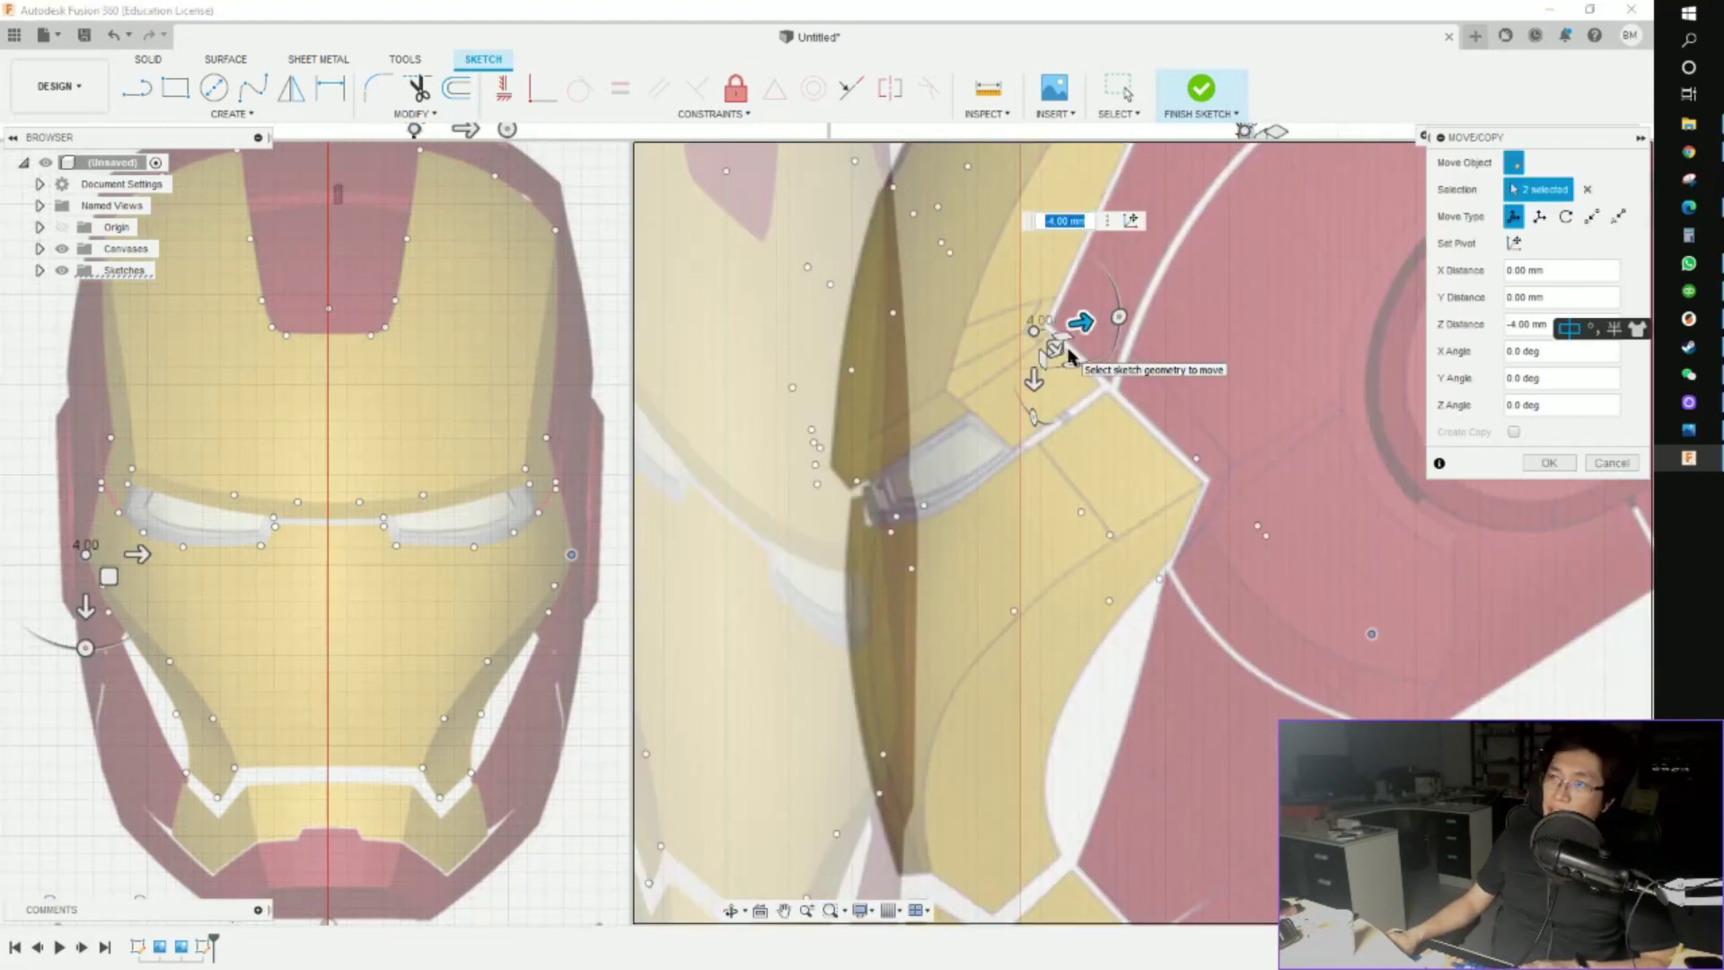
{"action": "left_click", "coordinate": [1549, 464]}
{"action": "left_click", "coordinate": [1606, 207]}
Move the point pair just below the widest cheek points in Z and Y onto the cheek crease junction in the side view
{"action": "middle_click_drag", "start_coordinate": [808, 538], "coordinate": [1113, 541]}
{"action": "left_click_drag", "start_coordinate": [69, 597], "coordinate": [582, 575]}
{"action": "key", "text": "m"}
{"action": "scroll", "coordinate": [996, 529], "scroll_direction": "up", "scroll_amount": 4}
{"action": "middle_click_drag", "start_coordinate": [854, 423], "coordinate": [679, 583]}
{"action": "left_click_drag", "start_coordinate": [697, 573], "coordinate": [1350, 573]}
{"action": "left_click_drag", "start_coordinate": [1299, 620], "coordinate": [1299, 610]}
{"action": "scroll", "coordinate": [1167, 593], "scroll_direction": "down", "scroll_amount": 4}
{"action": "left_click", "coordinate": [1549, 463]}
{"action": "scroll", "coordinate": [592, 646], "scroll_direction": "down", "scroll_amount": 1}
Try moving only the right cheek point above the cheek opening in Z, and undo that move
{"action": "left_click", "coordinate": [587, 619]}
{"action": "key", "text": "m"}
{"action": "left_click_drag", "start_coordinate": [880, 544], "coordinate": [1273, 544]}
{"action": "scroll", "coordinate": [1257, 529], "scroll_direction": "up", "scroll_amount": 7}
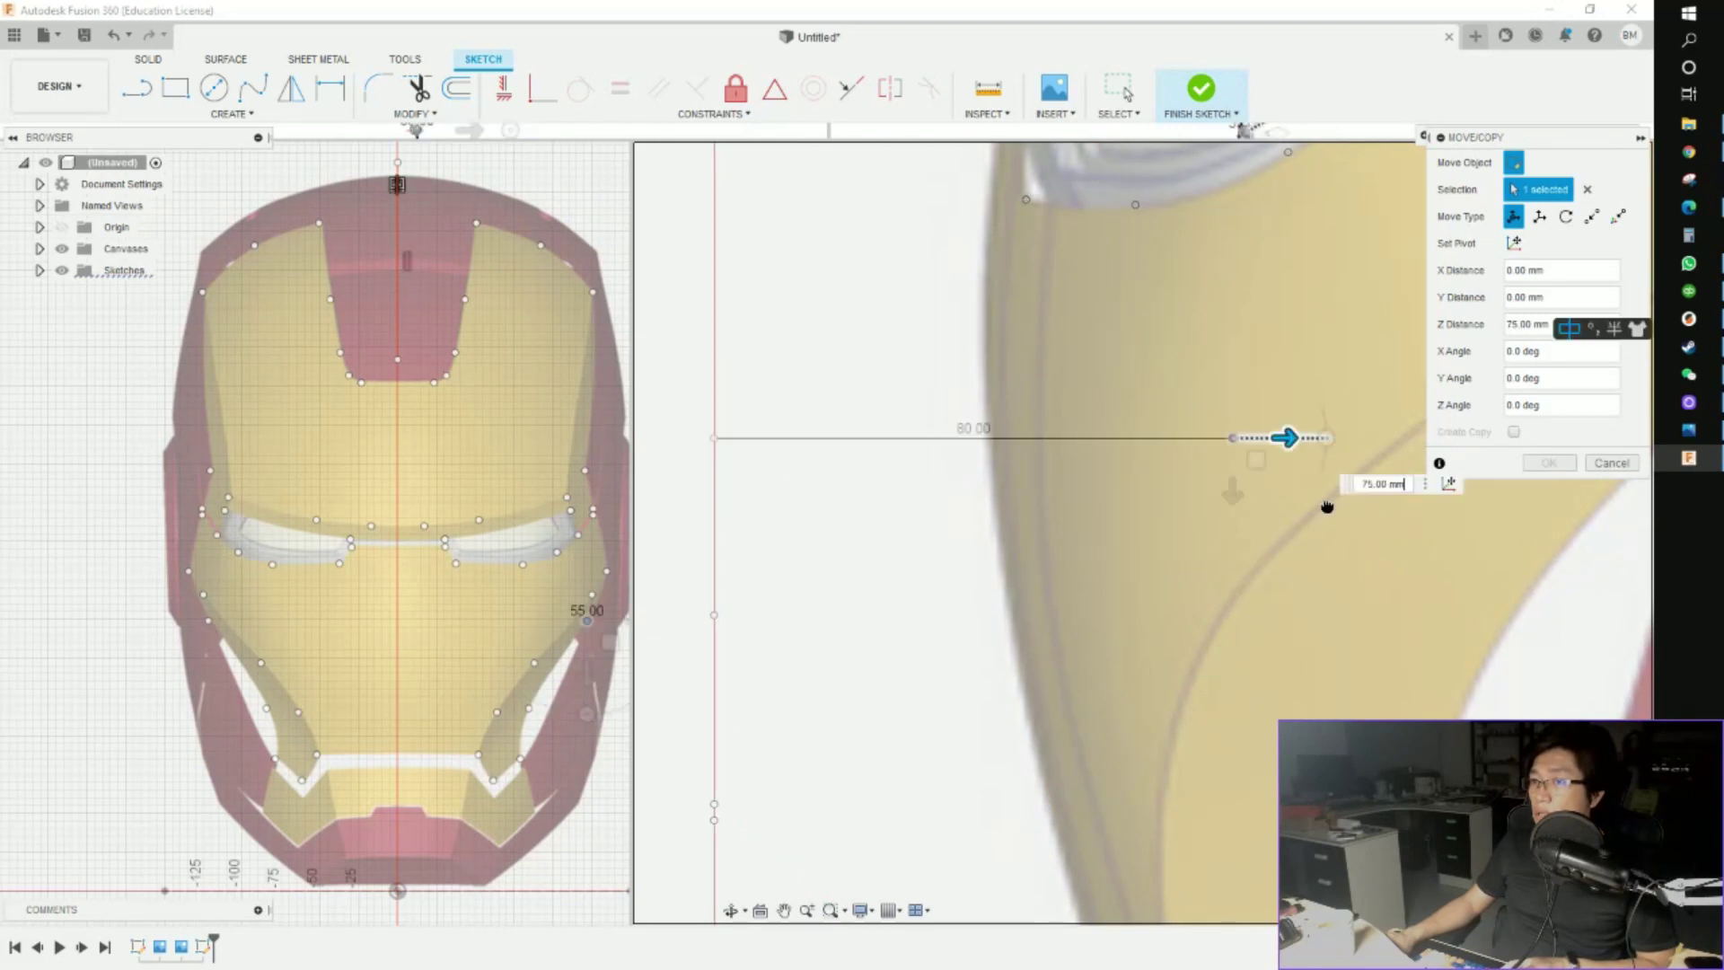
{"action": "scroll", "coordinate": [1390, 610], "scroll_direction": "down", "scroll_amount": 6}
{"action": "left_click", "coordinate": [1548, 463]}
{"action": "key", "text": "ctrl+z"}
Move both cheek points above the cheek opening in Z and Y onto the faceplate's corner at the opening's top
{"action": "left_click_drag", "start_coordinate": [902, 586], "coordinate": [1421, 567]}
{"action": "key", "text": "m"}
{"action": "scroll", "coordinate": [1414, 620], "scroll_direction": "up", "scroll_amount": 5}
{"action": "middle_click_drag", "start_coordinate": [1378, 639], "coordinate": [1214, 665]}
{"action": "scroll", "coordinate": [1214, 665], "scroll_direction": "up", "scroll_amount": 2}
{"action": "left_click_drag", "start_coordinate": [1196, 619], "coordinate": [1197, 602]}
{"action": "left_click", "coordinate": [1549, 463]}
Move the upper pair of cheek crease points in Z onto the curved crease in the side view
{"action": "scroll", "coordinate": [1194, 467], "scroll_direction": "down", "scroll_amount": 5}
{"action": "scroll", "coordinate": [1055, 642], "scroll_direction": "down", "scroll_amount": 3}
{"action": "scroll", "coordinate": [428, 589], "scroll_direction": "down", "scroll_amount": 1}
{"action": "middle_click_drag", "start_coordinate": [864, 664], "coordinate": [937, 592]}
{"action": "left_click_drag", "start_coordinate": [790, 538], "coordinate": [1055, 577]}
{"action": "key", "text": "m"}
{"action": "scroll", "coordinate": [1032, 579], "scroll_direction": "up", "scroll_amount": 6}
{"action": "left_click", "coordinate": [1549, 463]}
Move the cheek opening point pair in Z onto the opening's front edge in the side view
{"action": "left_click_drag", "start_coordinate": [835, 593], "coordinate": [1447, 642]}
{"action": "key", "text": "m"}
{"action": "scroll", "coordinate": [1439, 659], "scroll_direction": "up", "scroll_amount": 5}
{"action": "left_click", "coordinate": [1549, 463]}
Move the lower cheek crease pair and the pair at the crease's bottom end in Z onto the crease in the side view
{"action": "left_click_drag", "start_coordinate": [898, 570], "coordinate": [750, 658]}
{"action": "key", "text": "m"}
{"action": "left_click_drag", "start_coordinate": [821, 569], "coordinate": [1143, 575]}
{"action": "scroll", "coordinate": [1158, 575], "scroll_direction": "up", "scroll_amount": 5}
{"action": "left_click_drag", "start_coordinate": [994, 617], "coordinate": [1306, 596]}
{"action": "left_click", "coordinate": [1549, 463]}
{"action": "scroll", "coordinate": [997, 620], "scroll_direction": "down", "scroll_amount": 5}
{"action": "key", "text": "m"}
{"action": "left_click", "coordinate": [1549, 463]}
{"action": "scroll", "coordinate": [1032, 583], "scroll_direction": "down", "scroll_amount": 5}
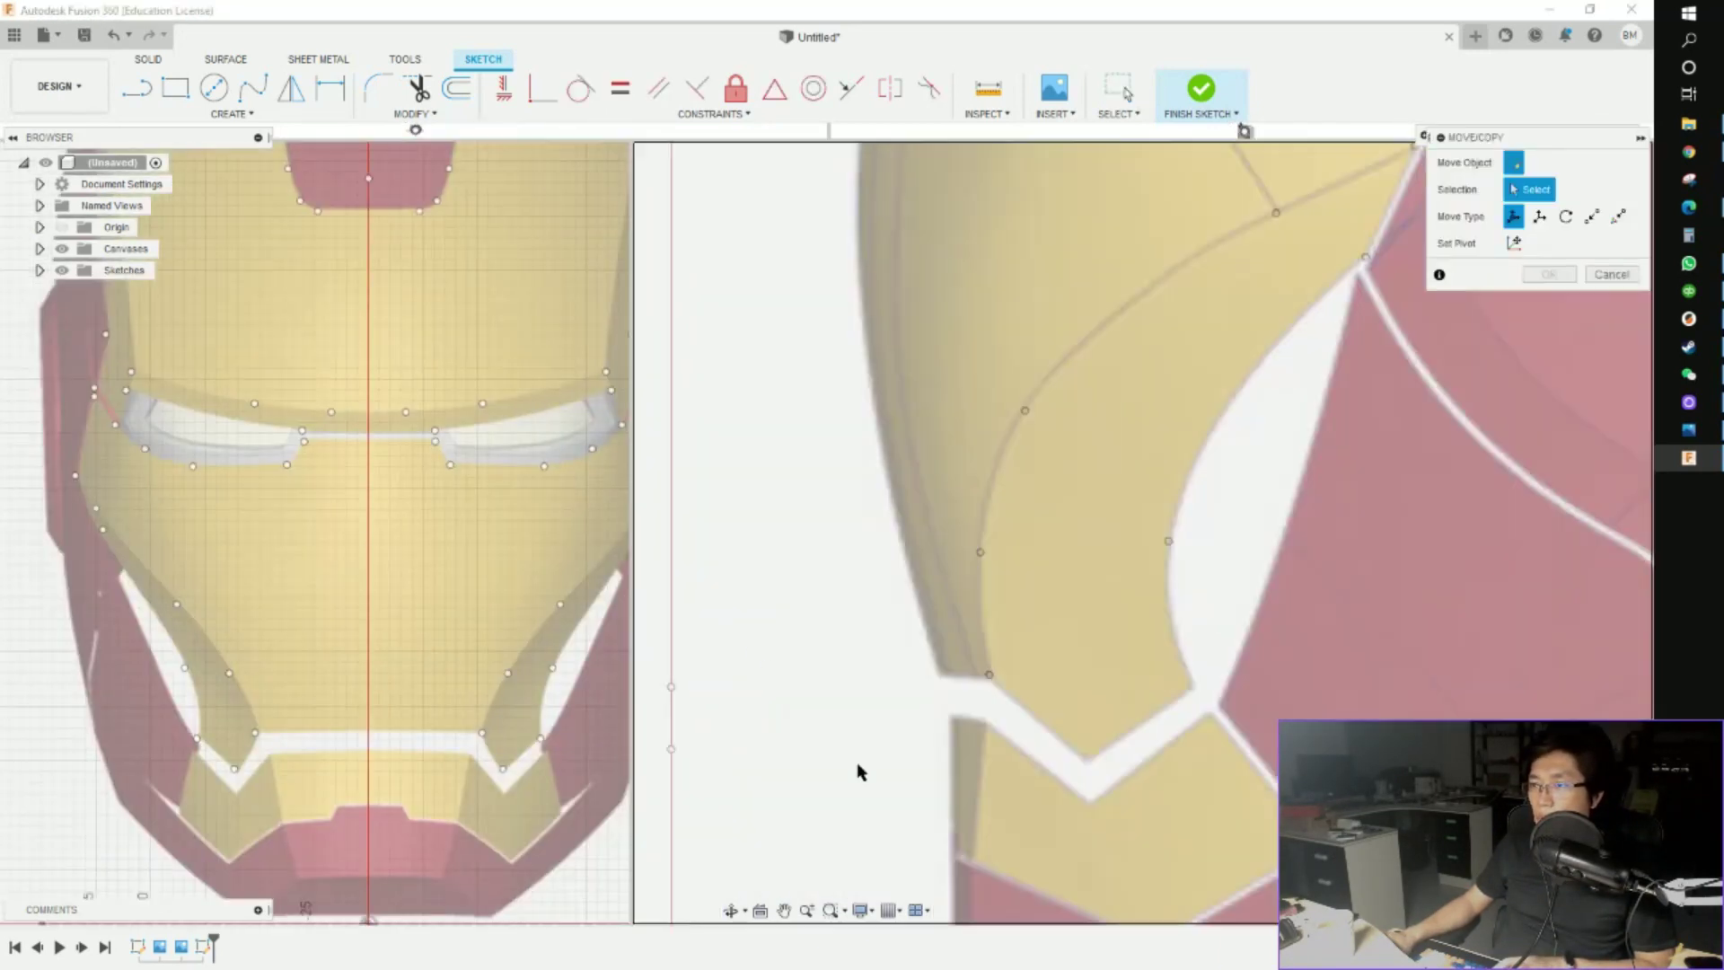
Move the point pair at the bottom of the cheek openings in Z and Y onto the faceplate's lower rear corner
{"action": "middle_click_drag", "start_coordinate": [859, 770], "coordinate": [1055, 667]}
{"action": "left_click_drag", "start_coordinate": [911, 633], "coordinate": [835, 580]}
{"action": "middle_click_drag", "start_coordinate": [959, 661], "coordinate": [953, 774]}
{"action": "left_click_drag", "start_coordinate": [912, 696], "coordinate": [1443, 697]}
{"action": "scroll", "coordinate": [1443, 697], "scroll_direction": "up", "scroll_amount": 5}
{"action": "middle_click_drag", "start_coordinate": [1443, 697], "coordinate": [1306, 726]}
{"action": "left_click_drag", "start_coordinate": [1240, 743], "coordinate": [1233, 740]}
{"action": "left_click", "coordinate": [1549, 463]}
{"action": "scroll", "coordinate": [1041, 685], "scroll_direction": "down", "scroll_amount": 5}
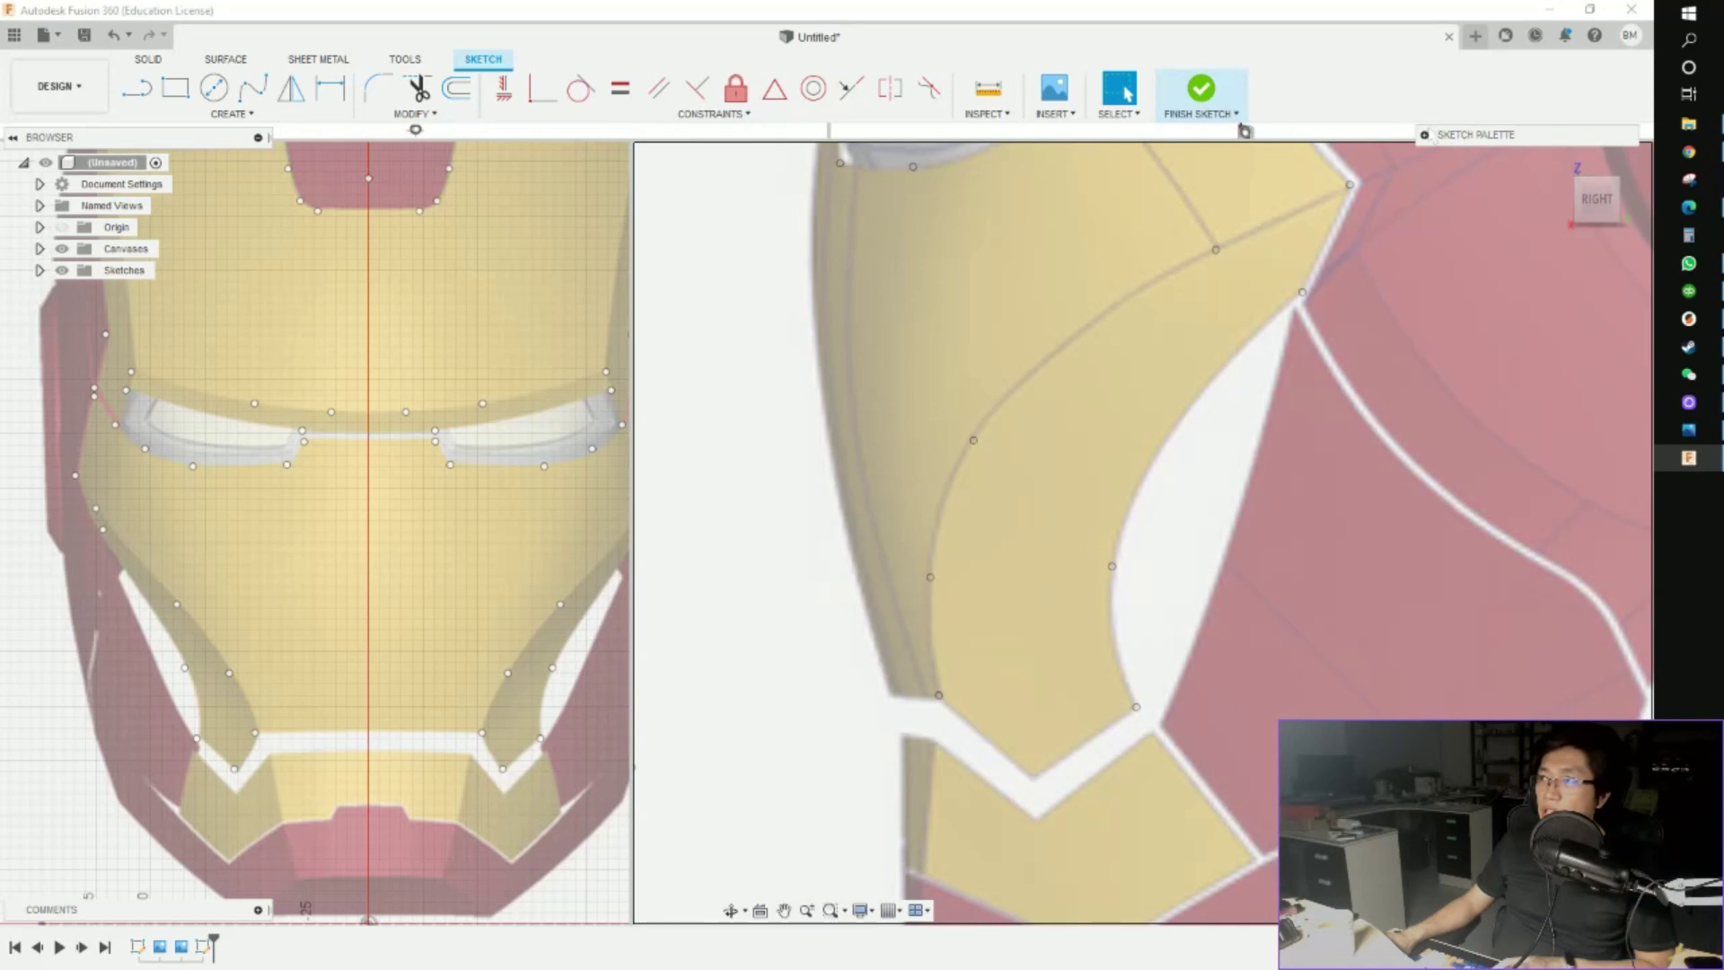
Finish the point sketch and reopen it for editing
{"action": "left_click", "coordinate": [1425, 135]}
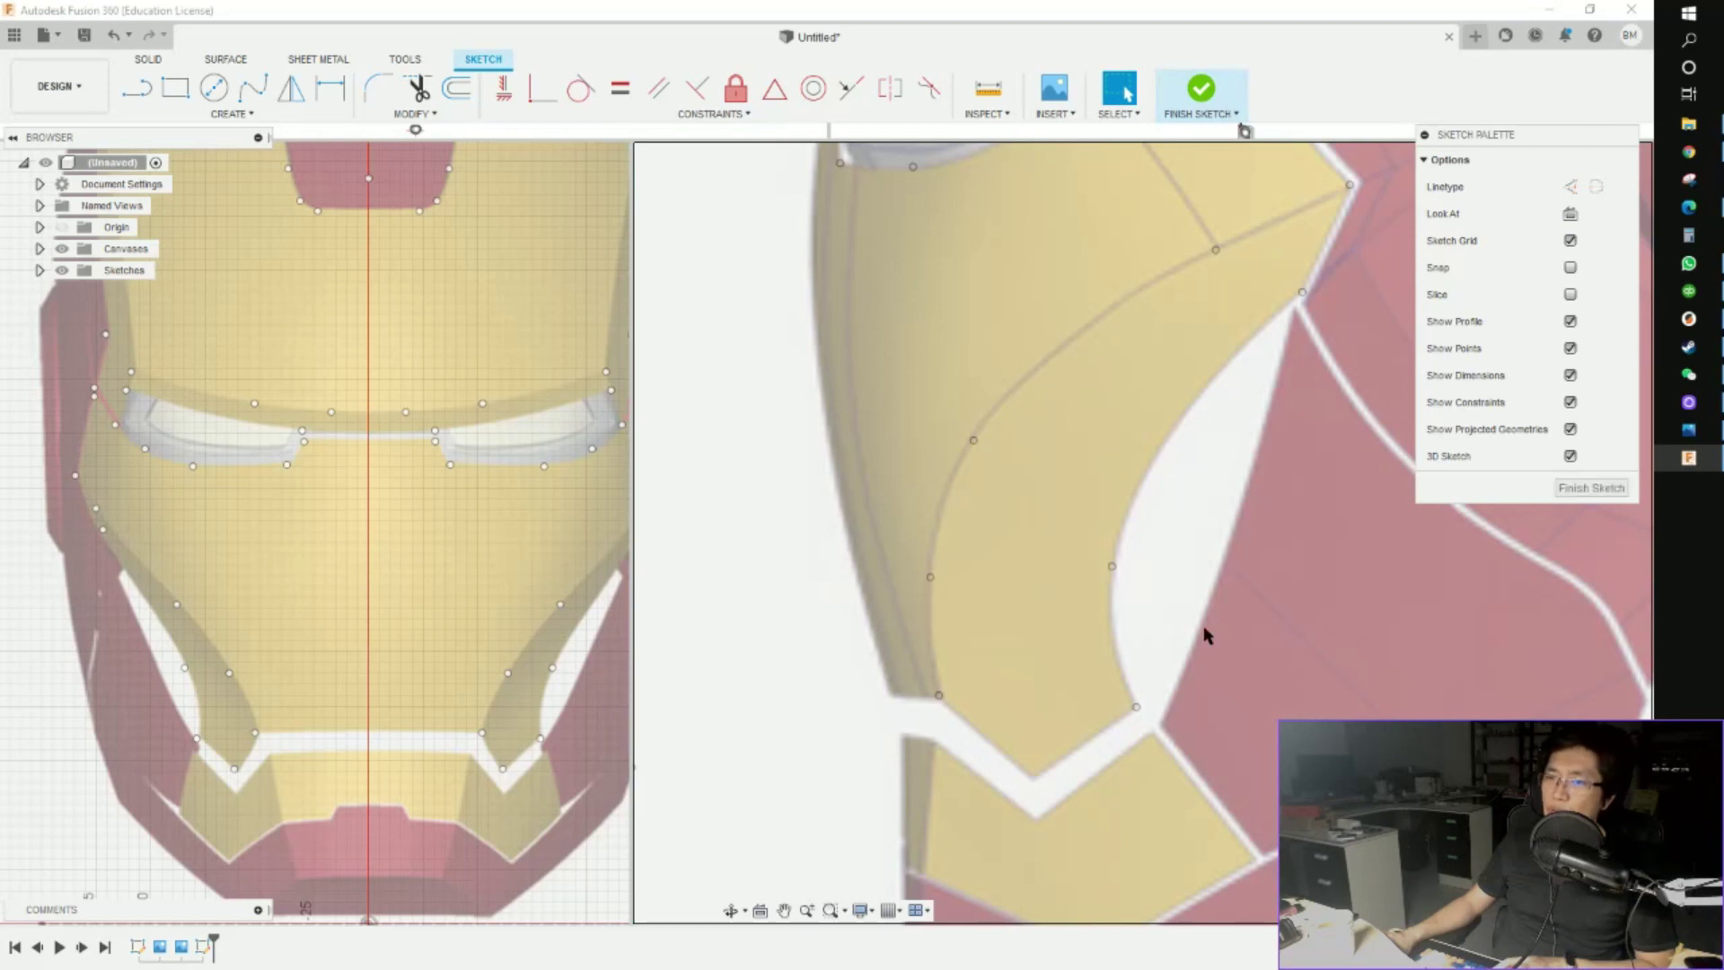
{"action": "left_click", "coordinate": [1589, 488]}
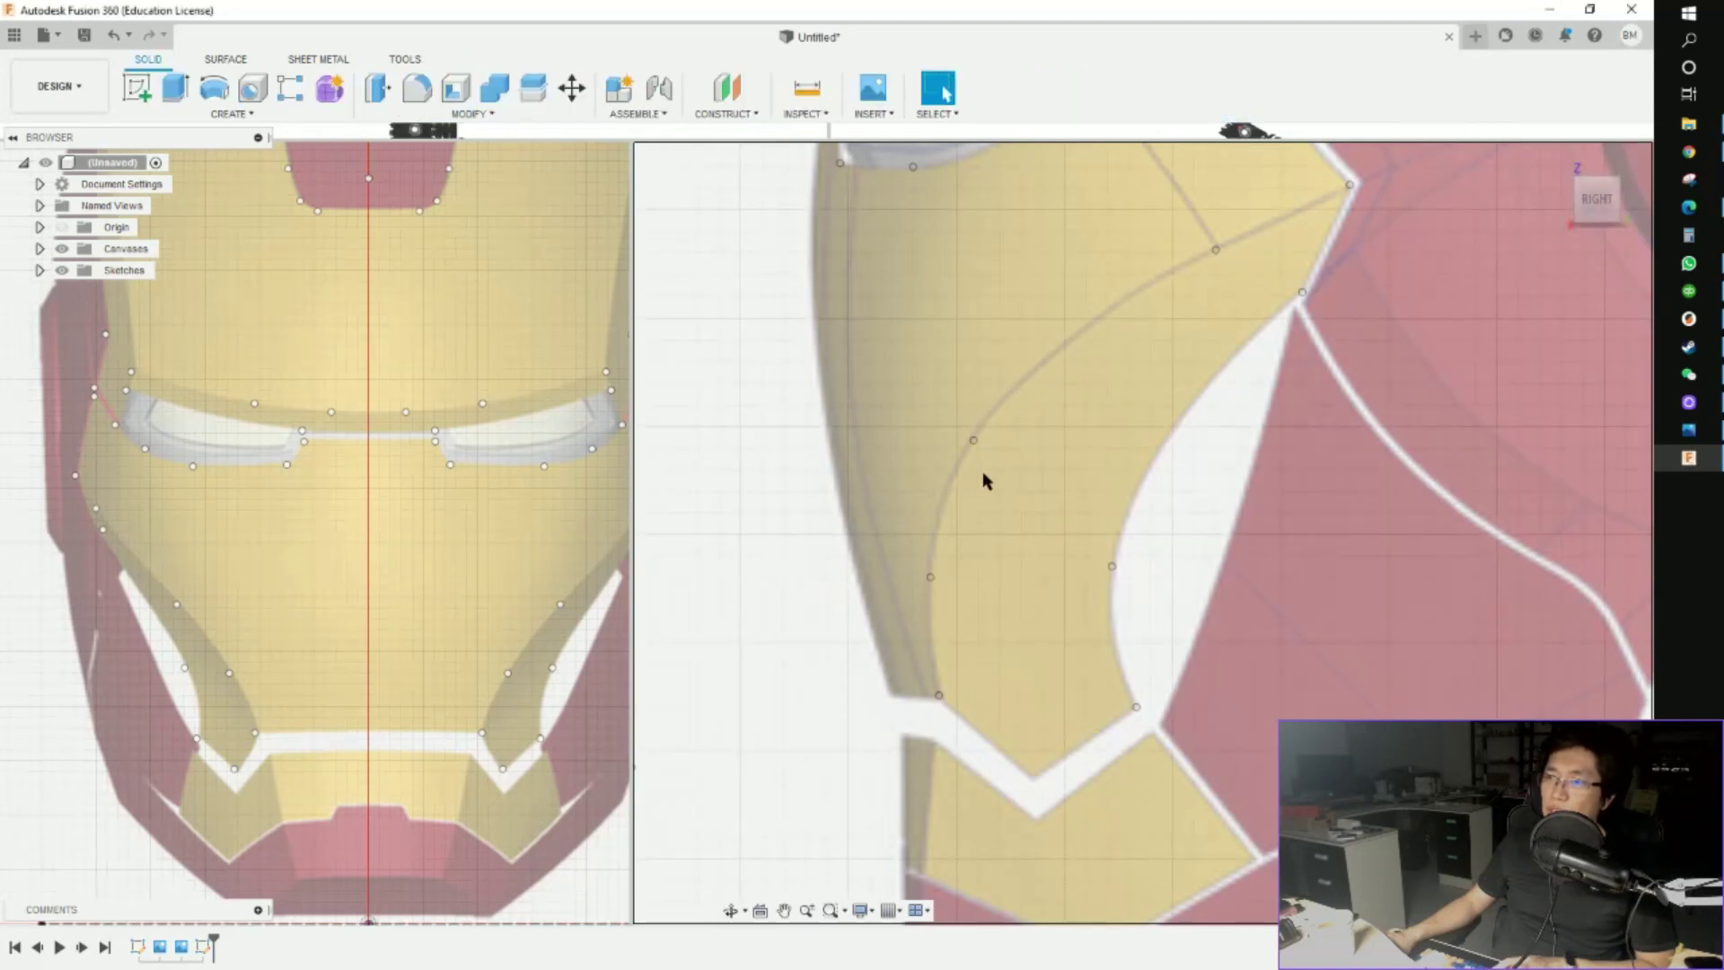
{"action": "double_click", "coordinate": [203, 947]}
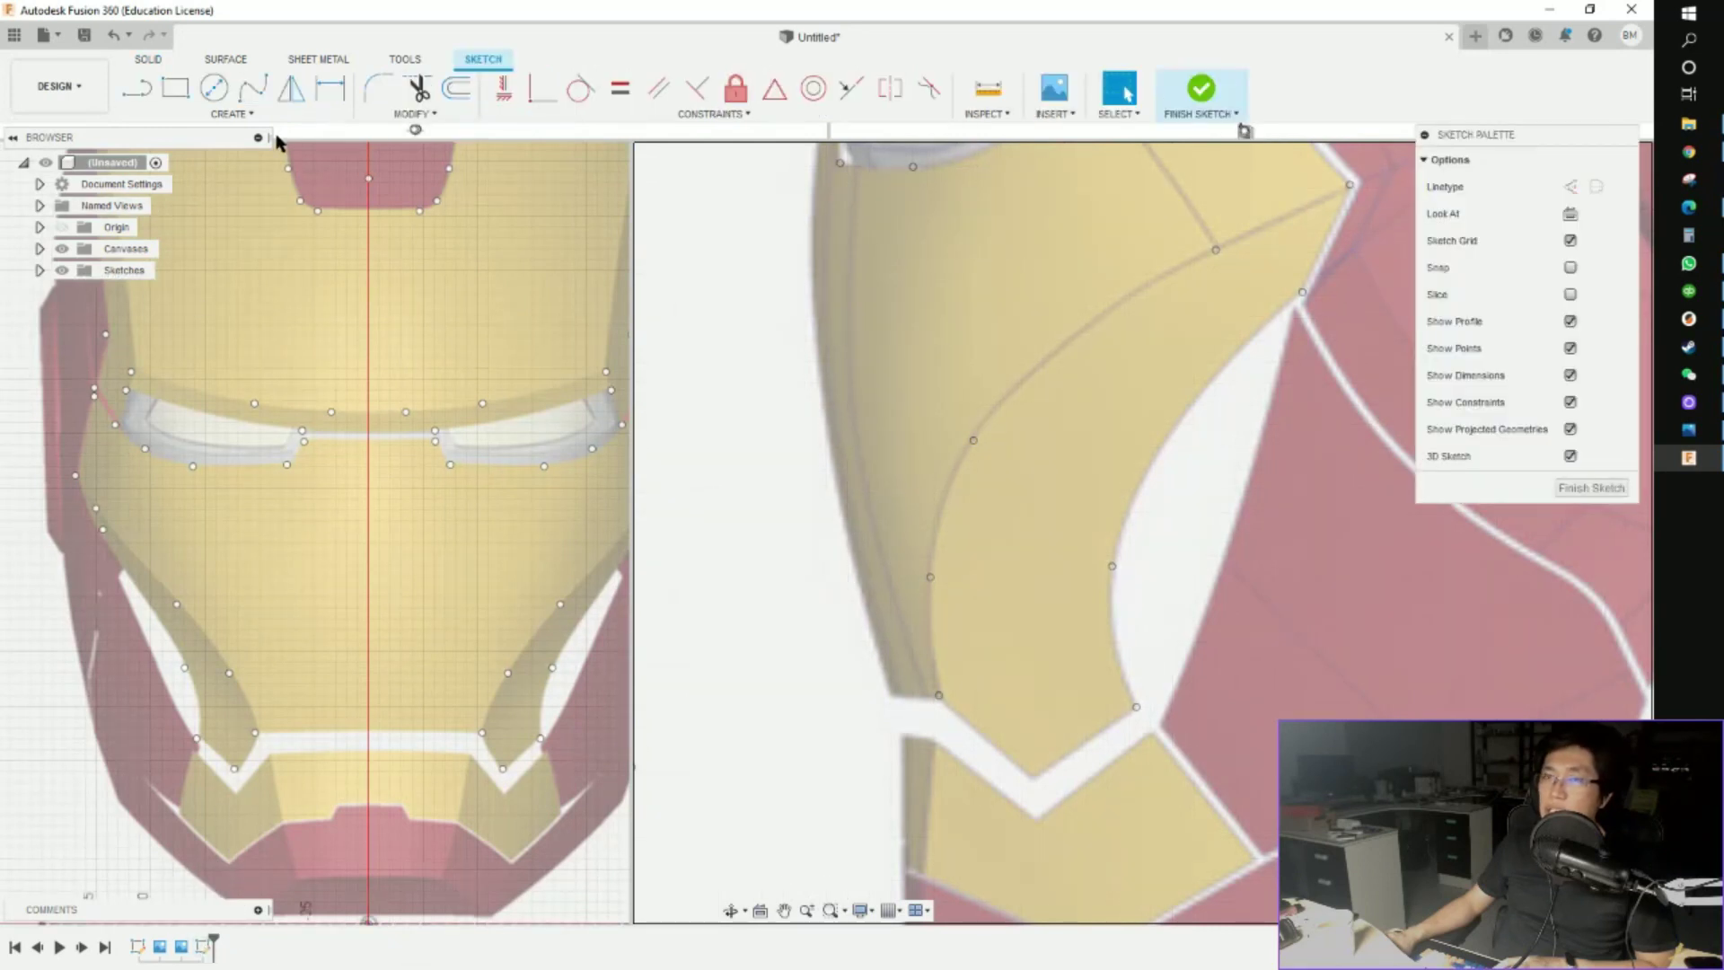
{"action": "left_click", "coordinate": [167, 117]}
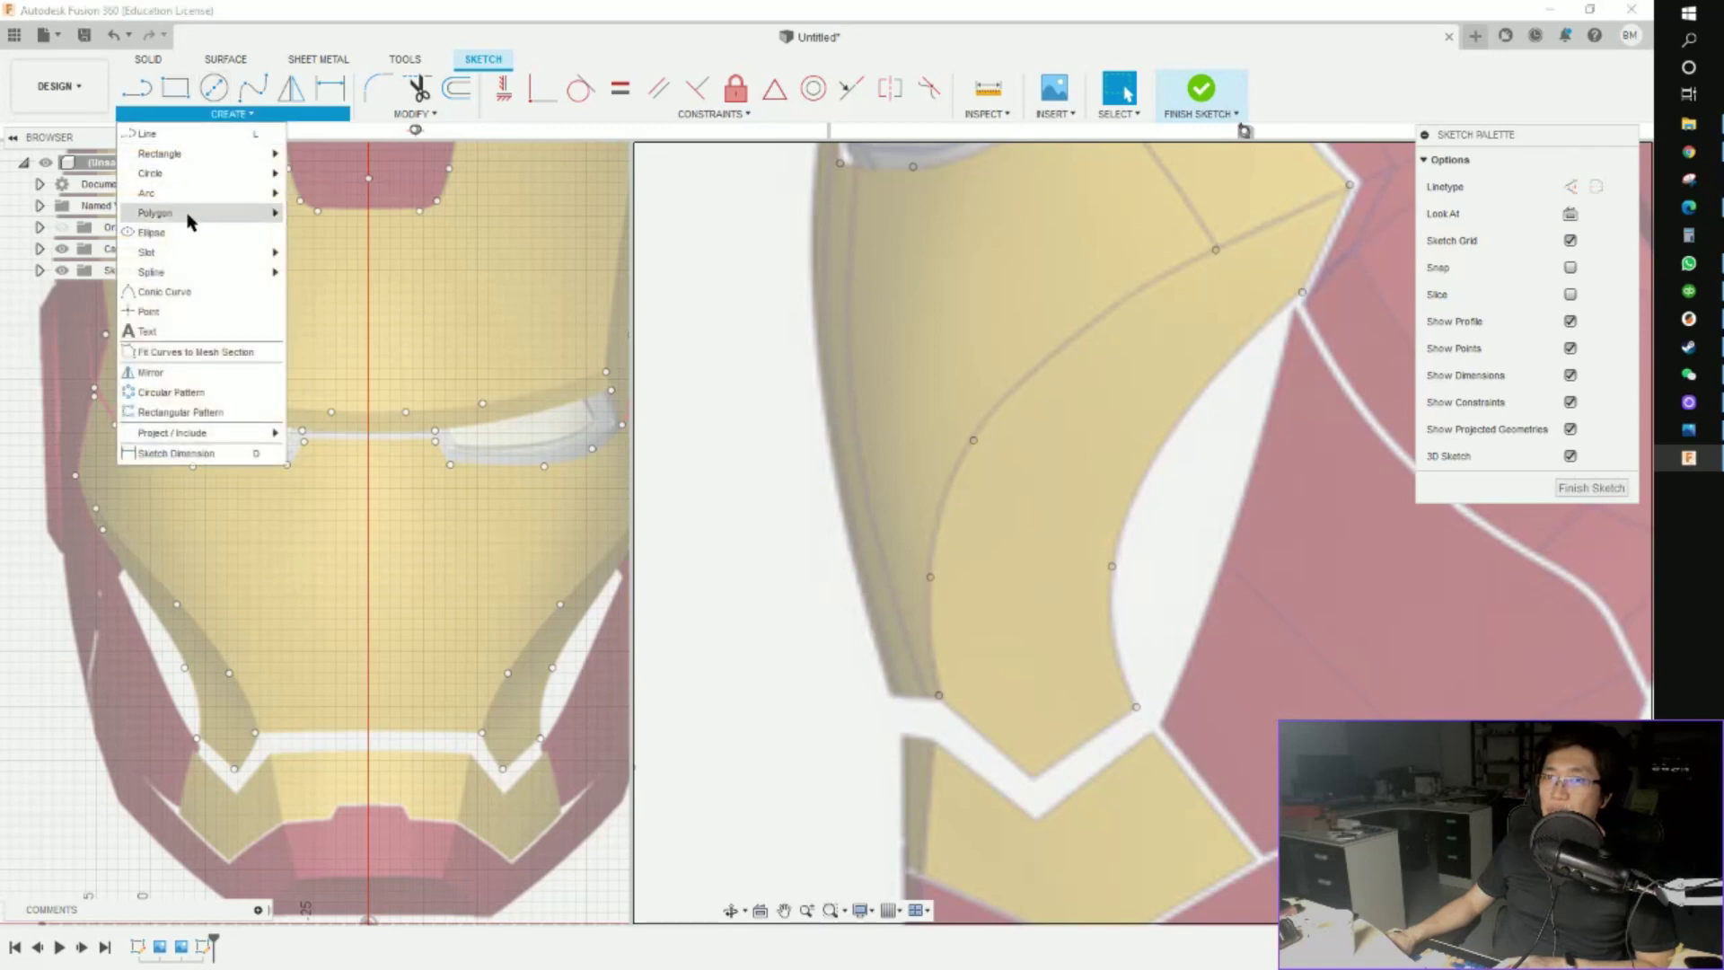
Rename Sketch3 as "iron man dot"
{"action": "left_click", "coordinate": [40, 269]}
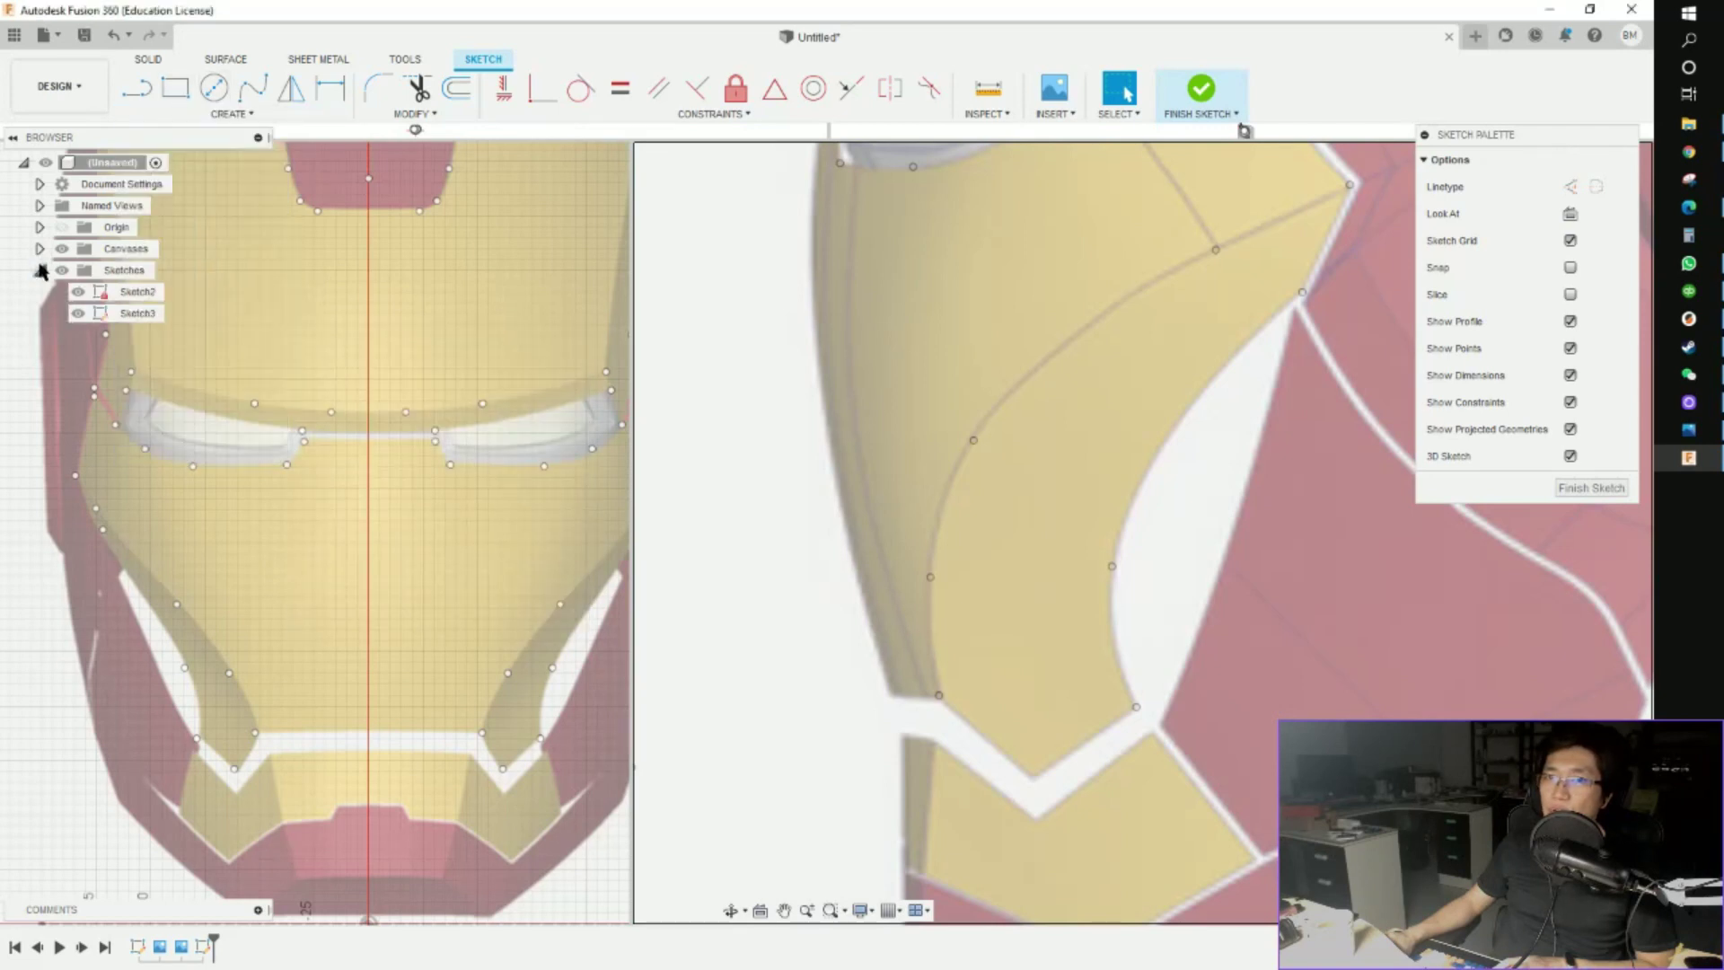
{"action": "double_click", "coordinate": [124, 309]}
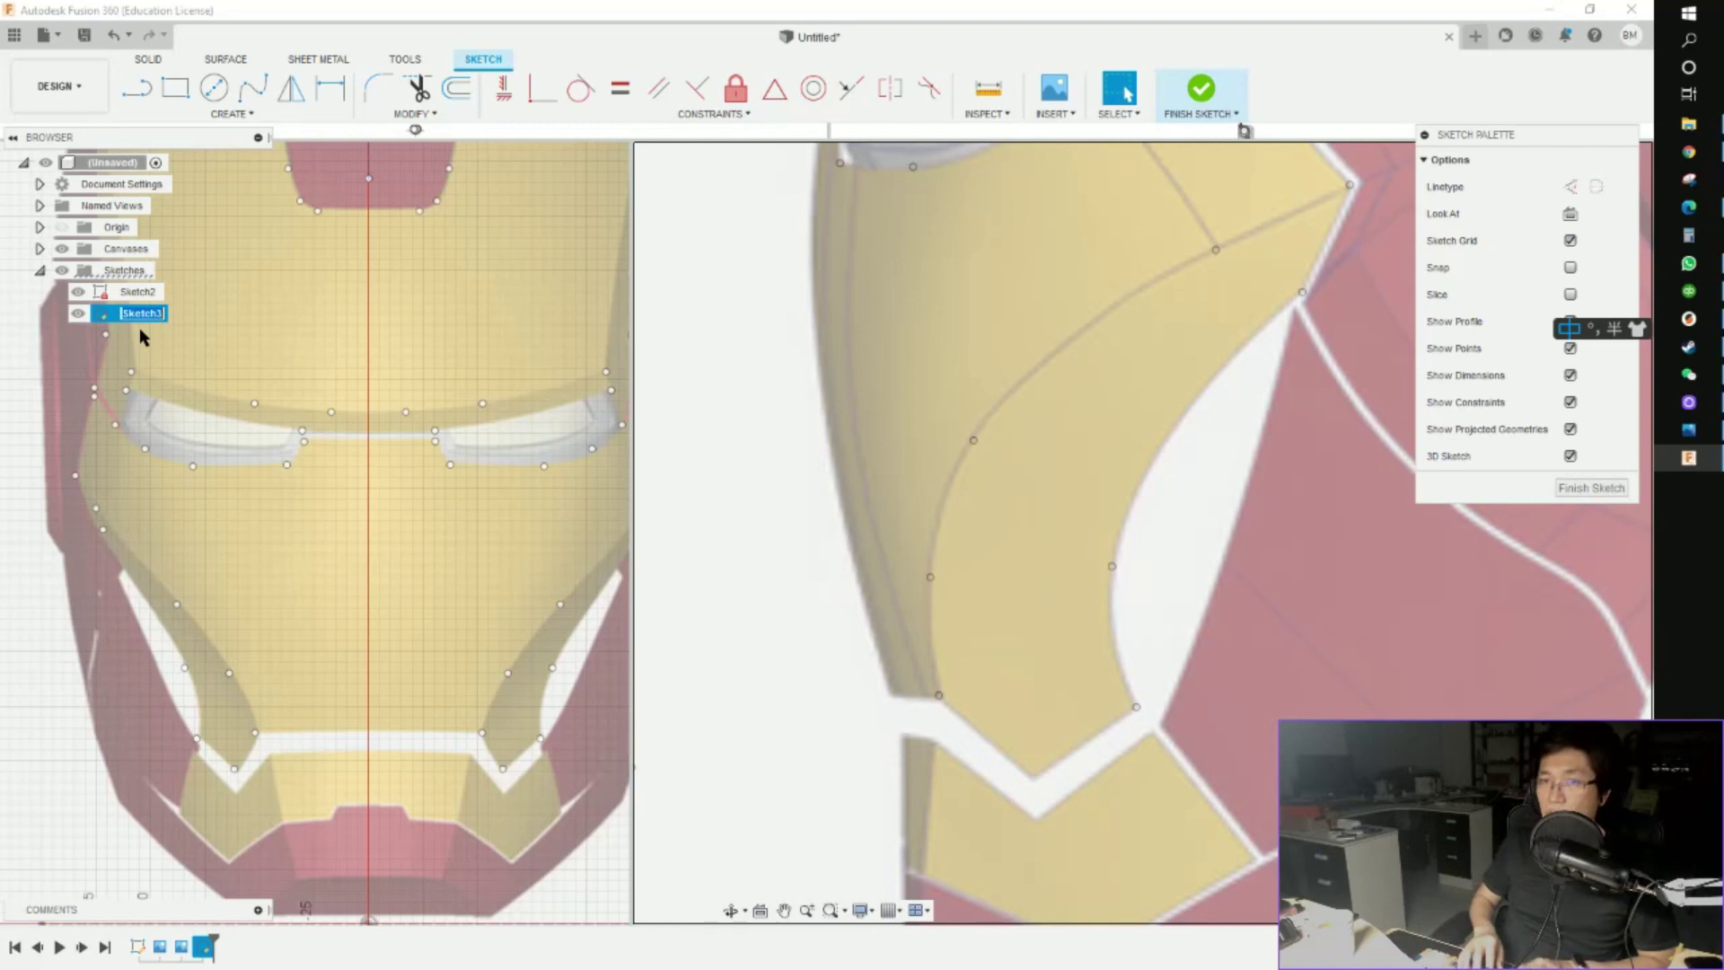
{"action": "type", "text": "ir"}
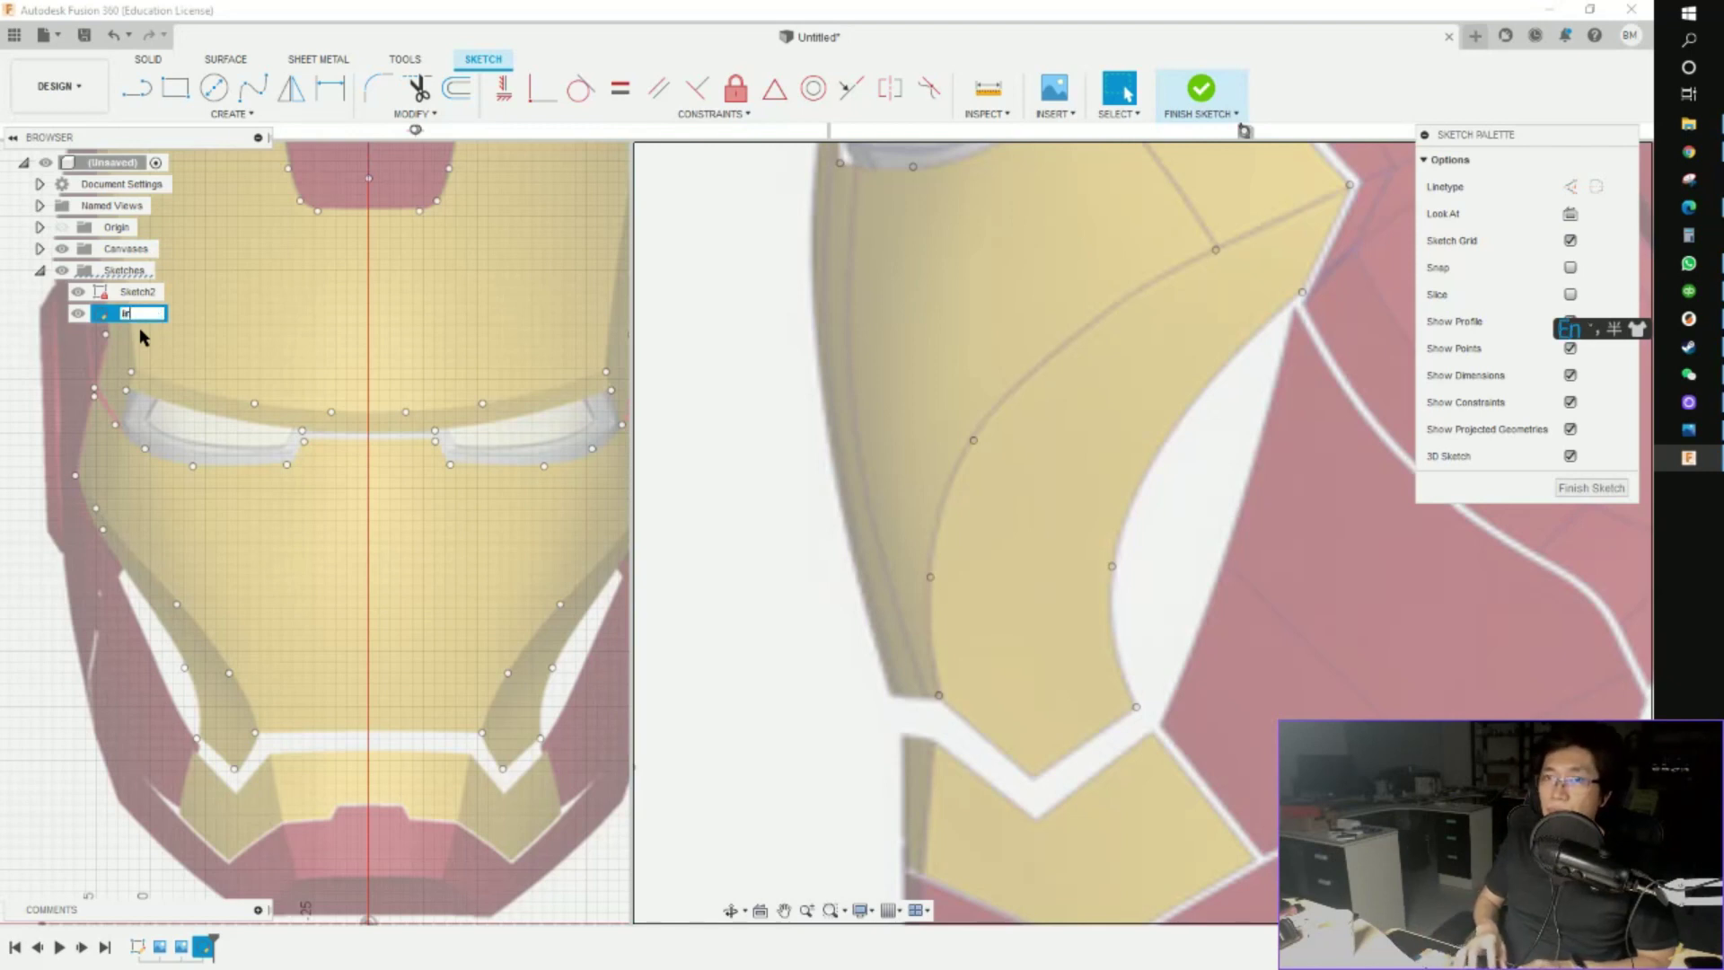
{"action": "type", "text": "on man dot"}
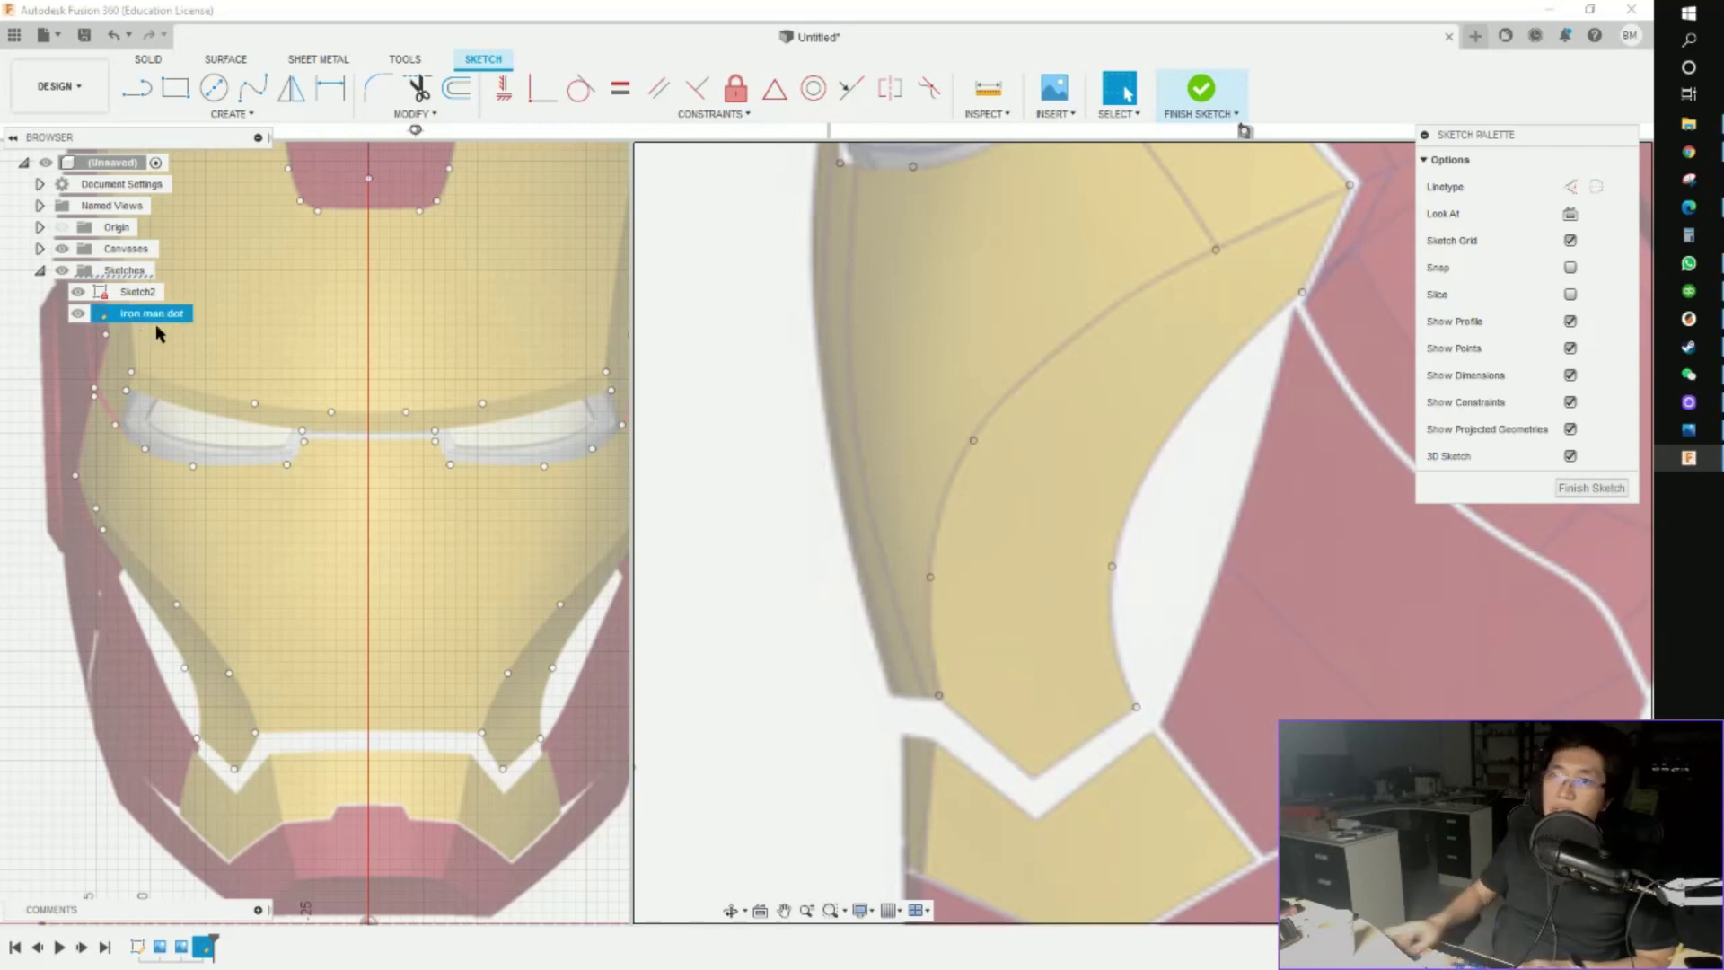
{"action": "left_click", "coordinate": [593, 338]}
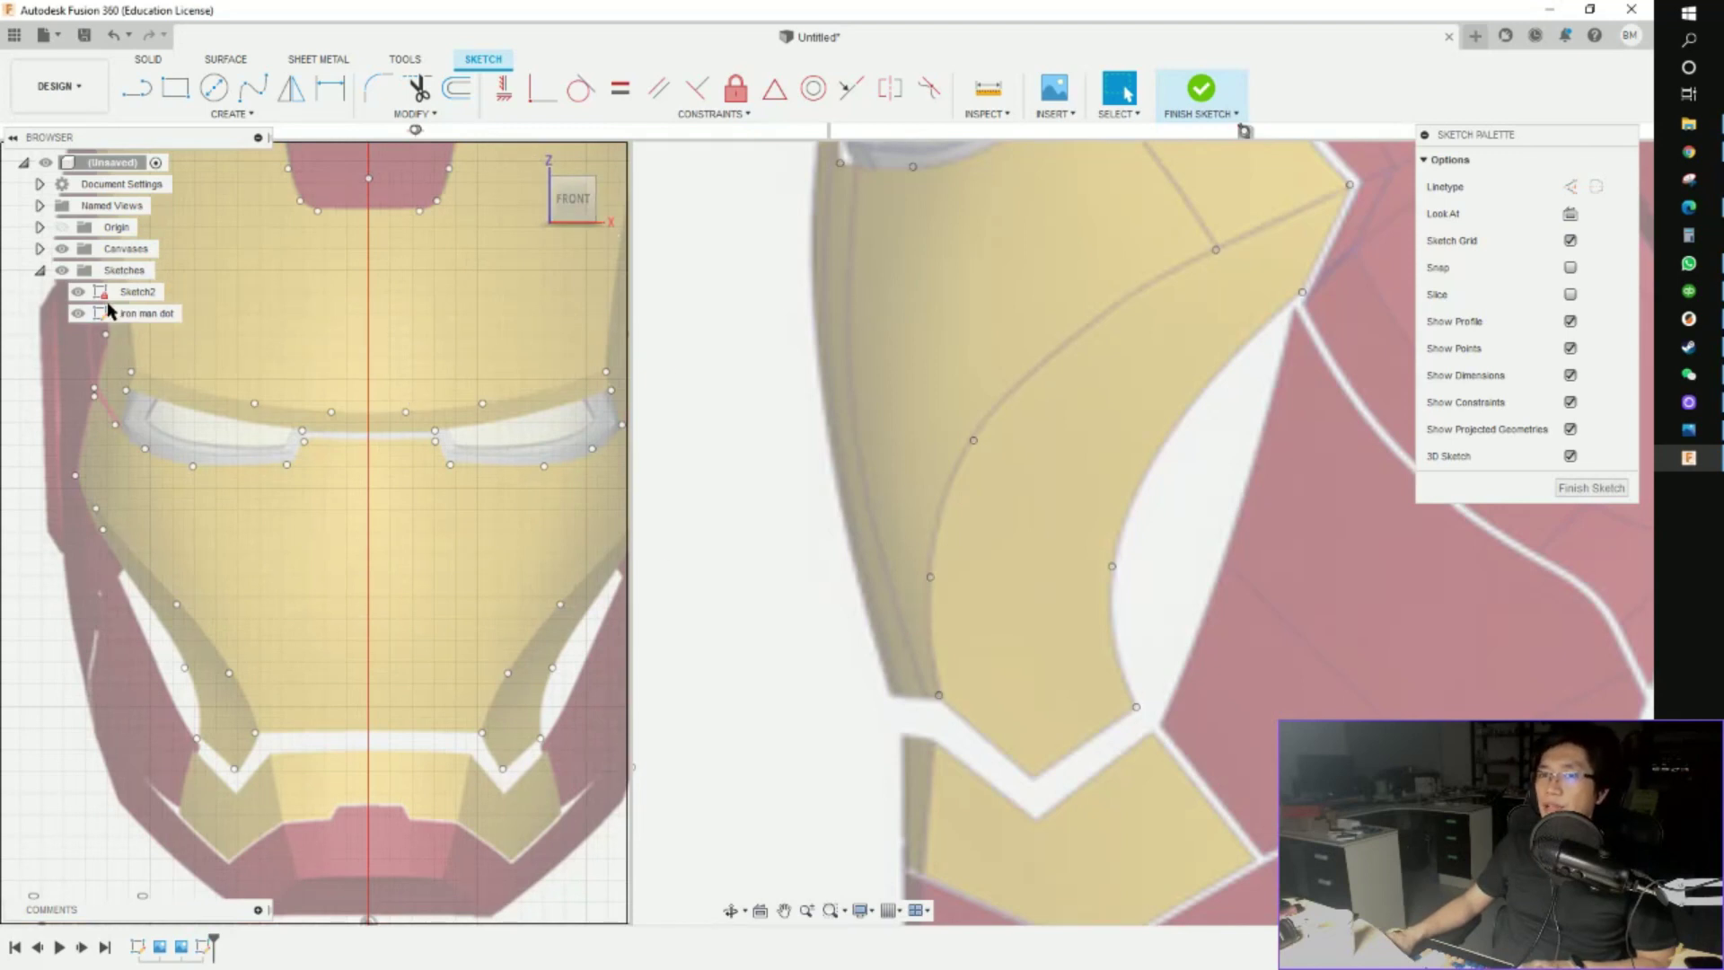
{"action": "left_click", "coordinate": [40, 270]}
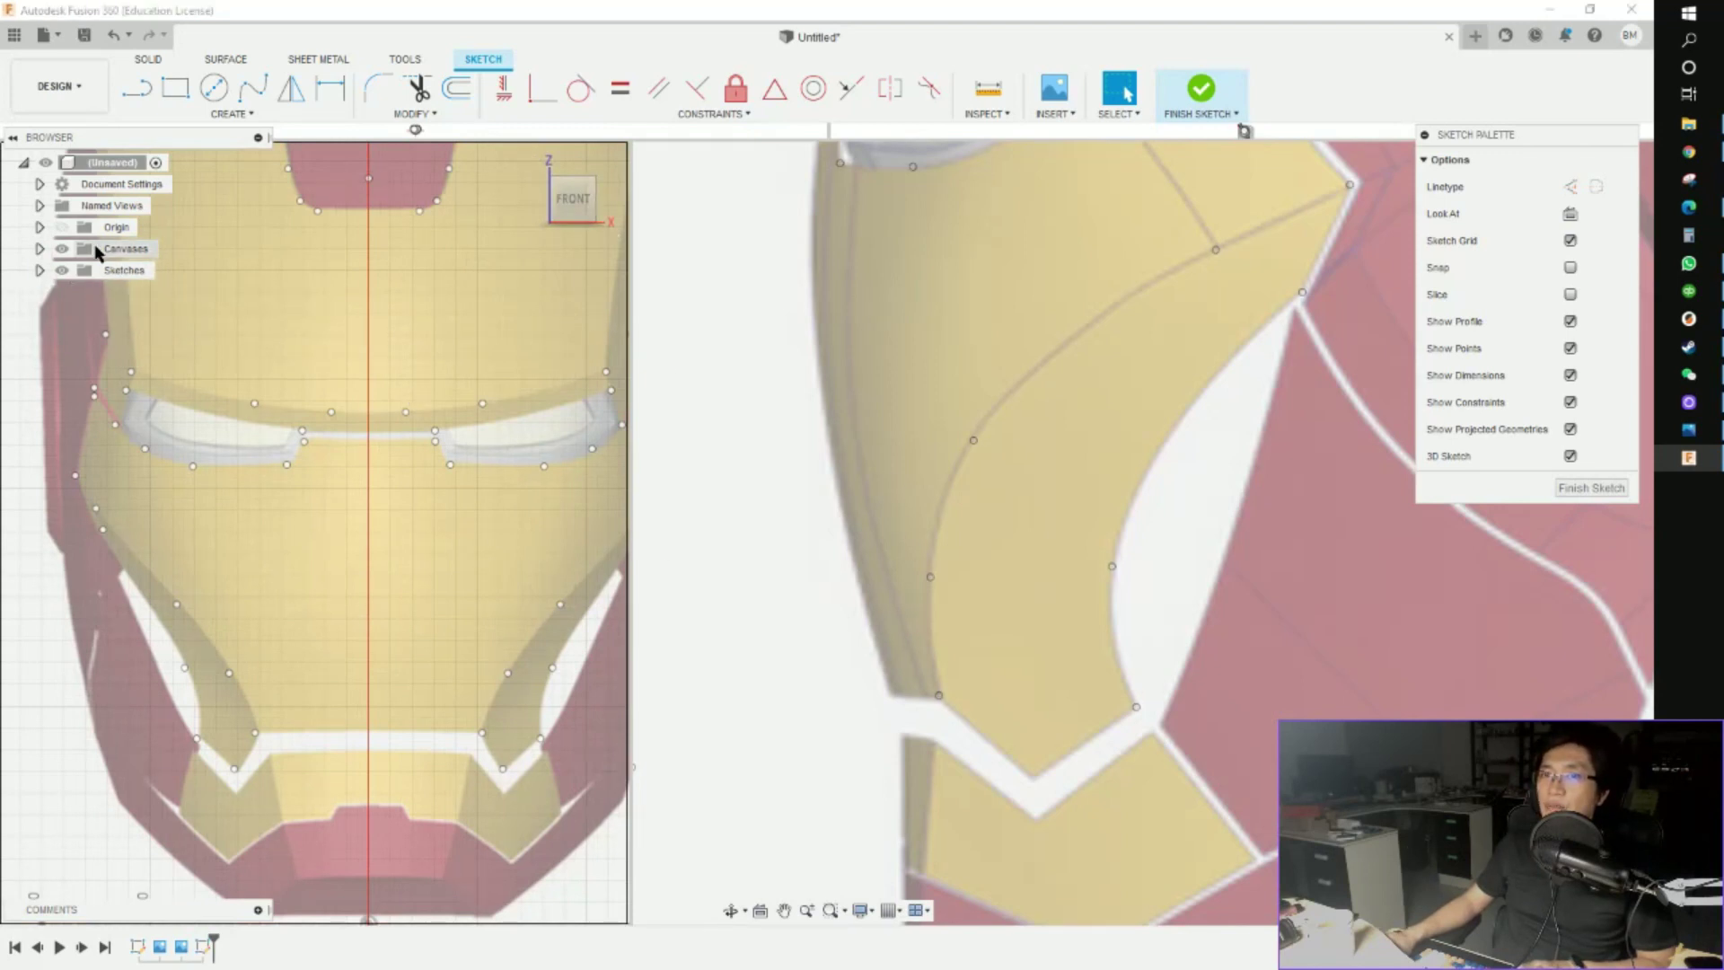
{"action": "left_click", "coordinate": [39, 249]}
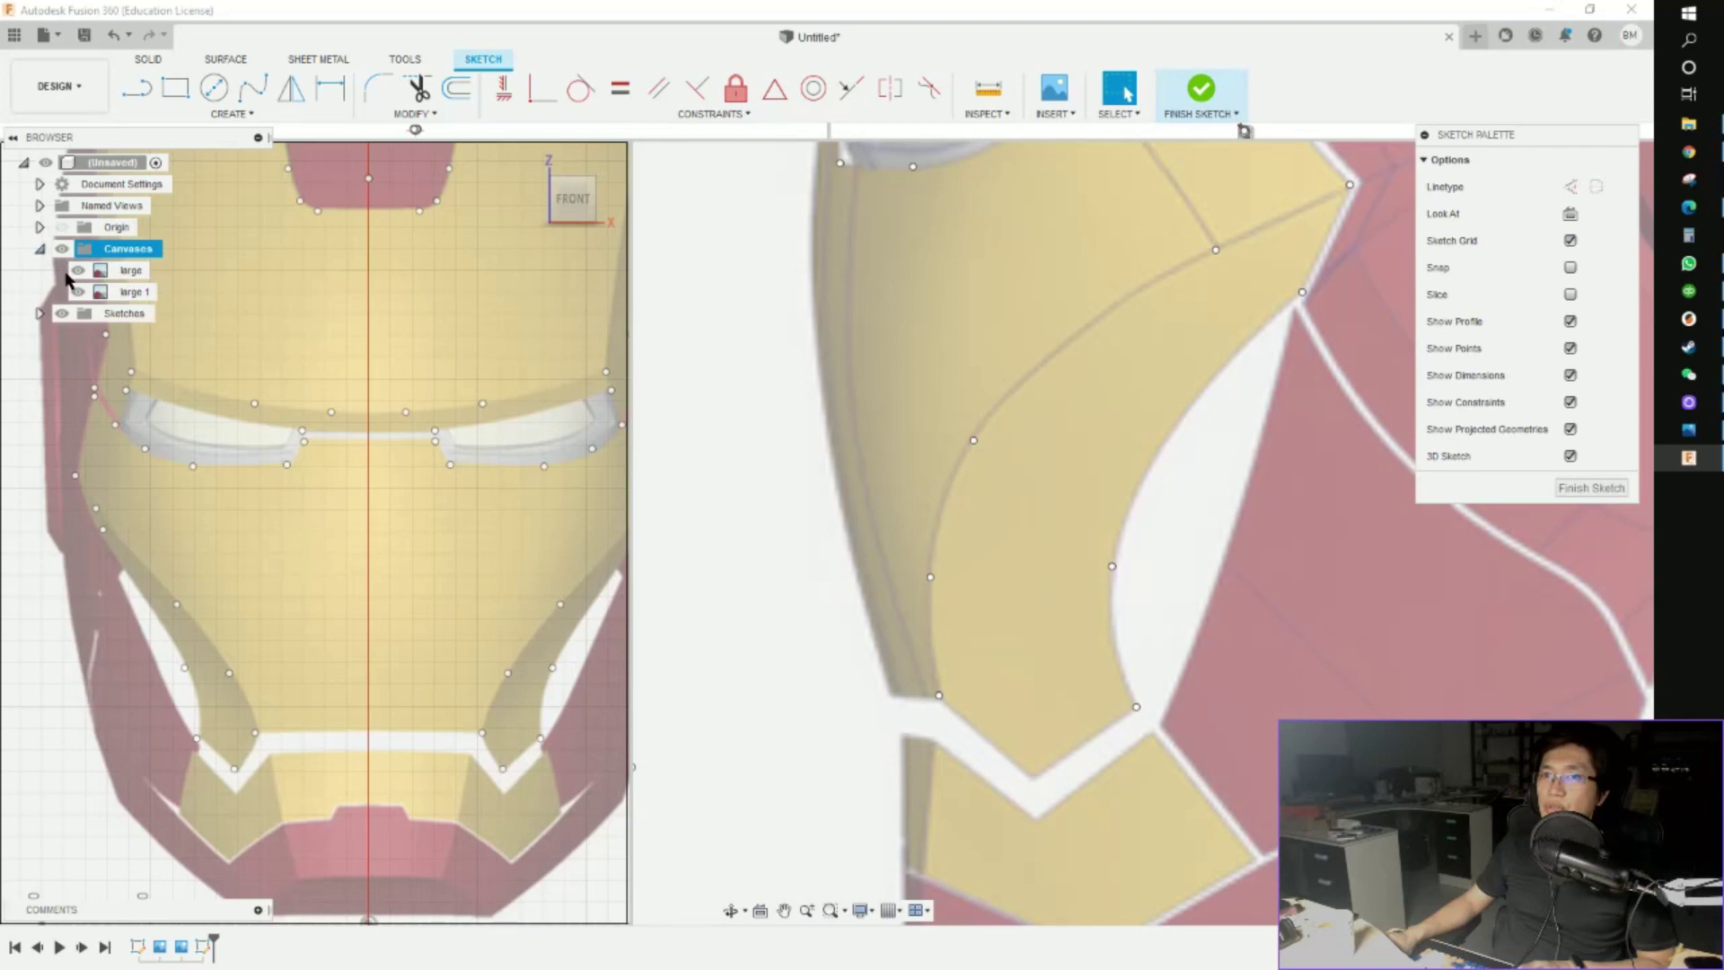
{"action": "left_click", "coordinate": [76, 291]}
{"action": "left_click", "coordinate": [40, 249]}
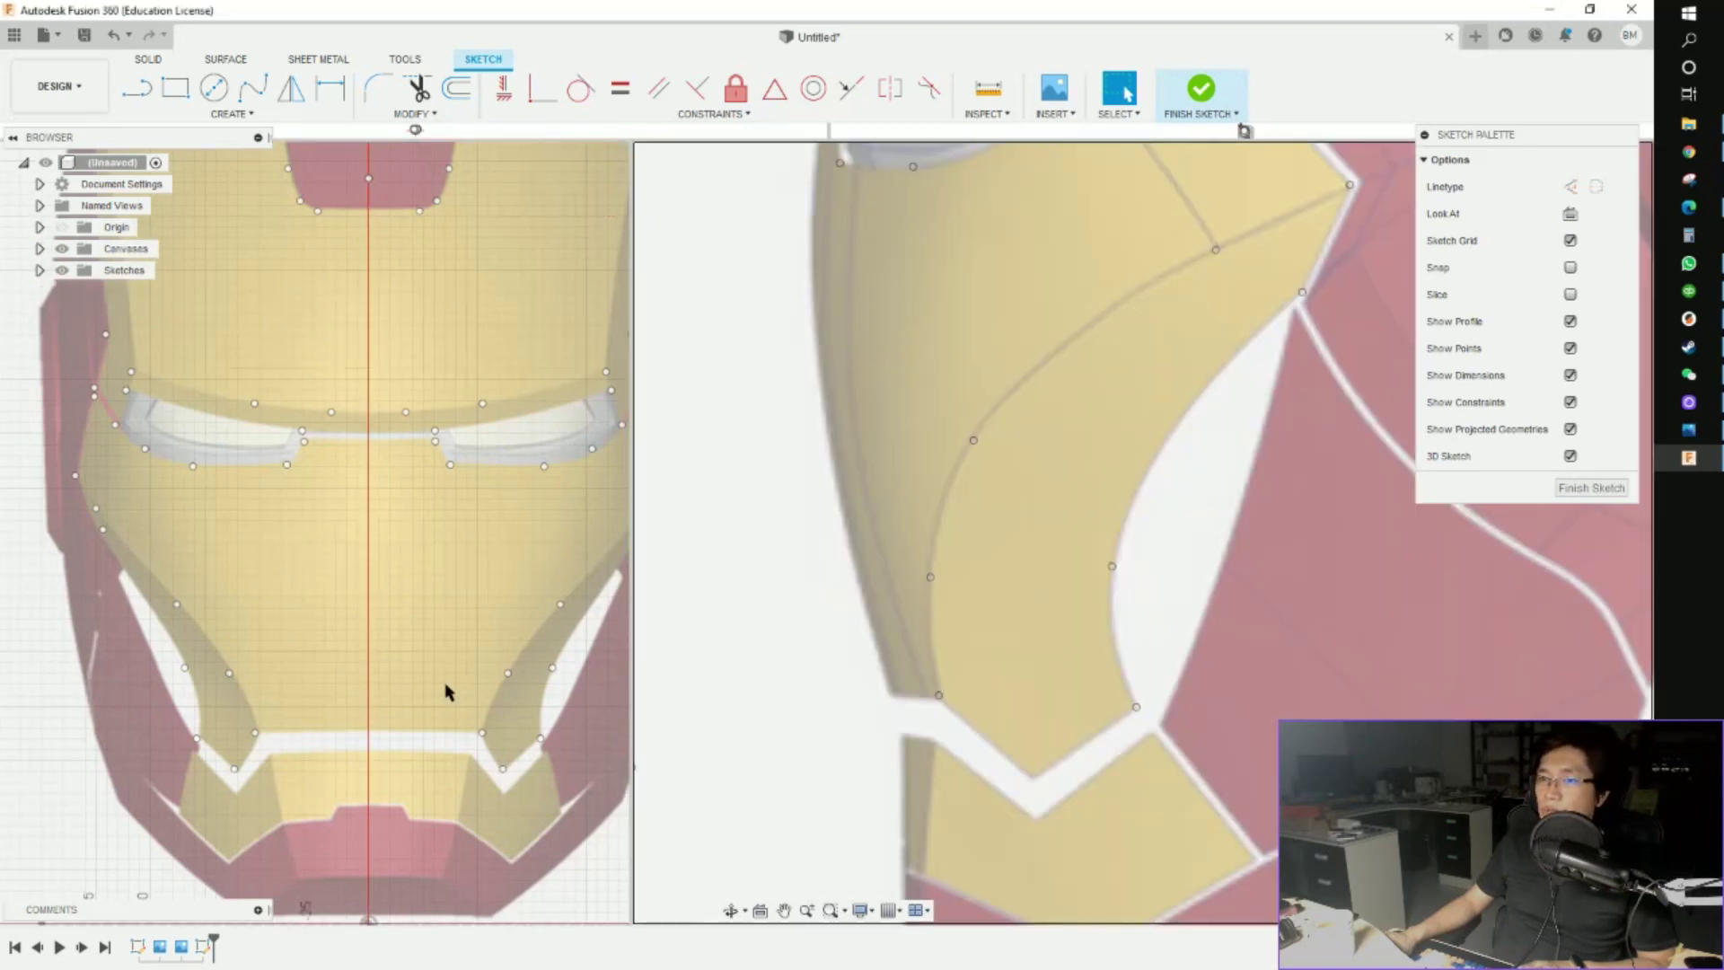
Move the faceplate's lowest point pair in Z, plus 2.374 mm in both Y and Z, onto its bottom tip in the side view
{"action": "scroll", "coordinate": [936, 743], "scroll_direction": "down", "scroll_amount": 2}
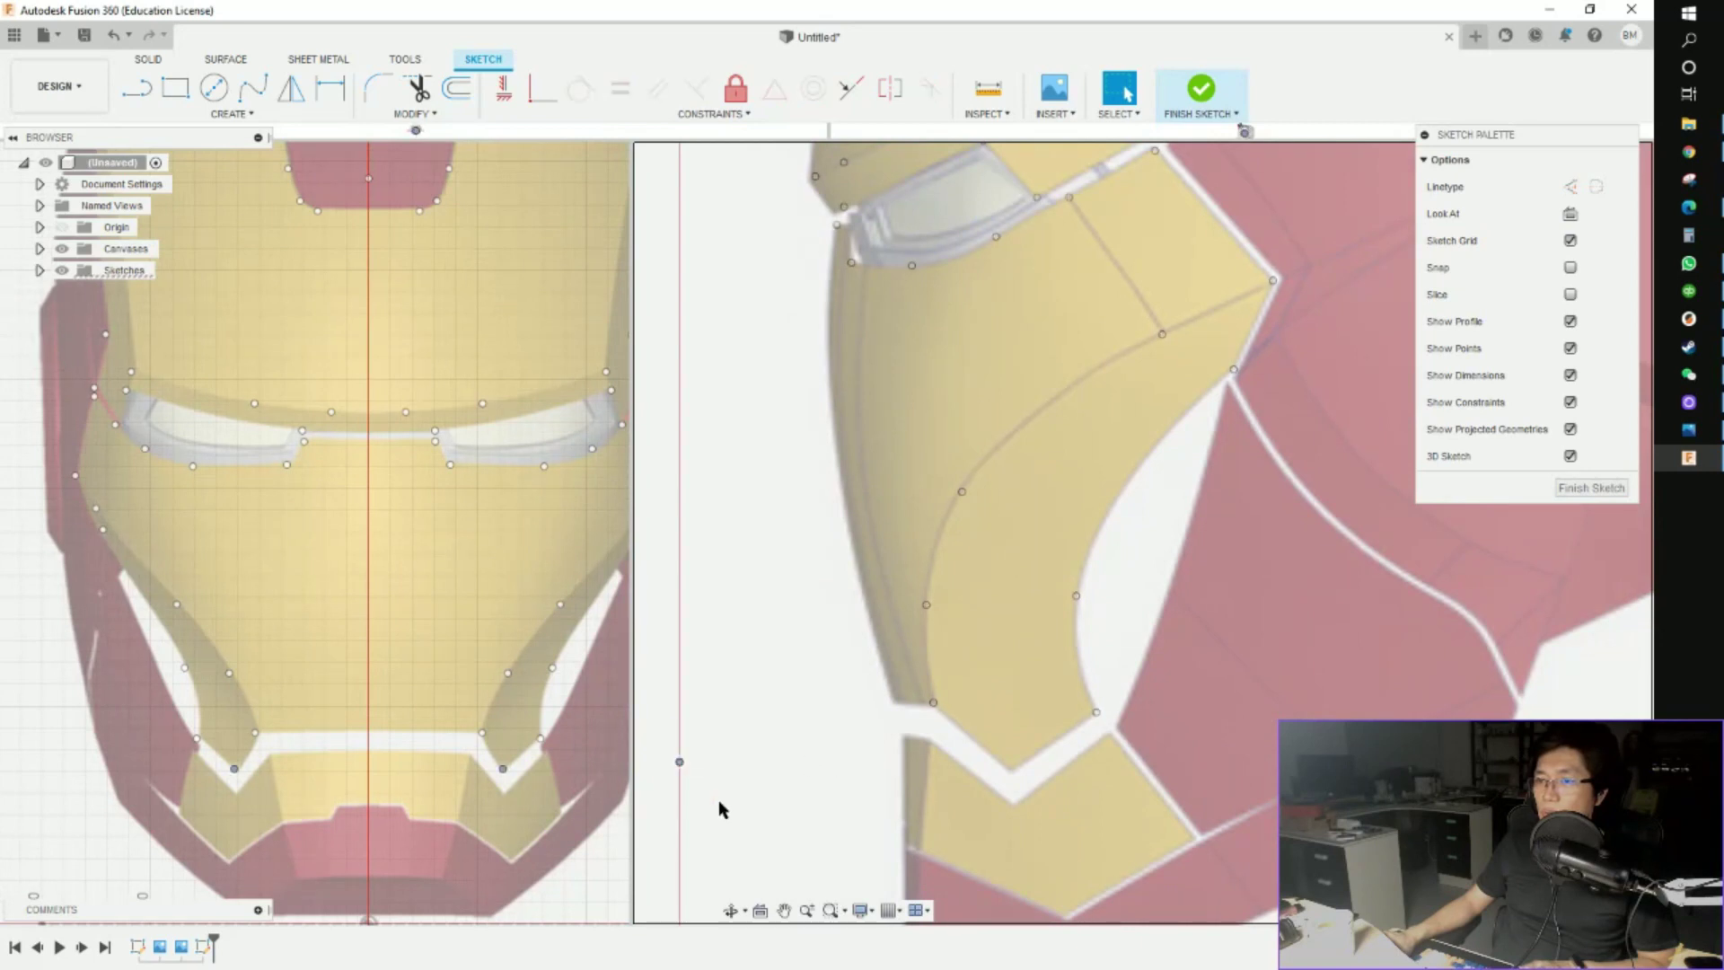
{"action": "key", "text": "m"}
{"action": "left_click_drag", "start_coordinate": [733, 764], "coordinate": [1059, 754]}
{"action": "scroll", "coordinate": [1024, 773], "scroll_direction": "up", "scroll_amount": 5}
{"action": "left_click_drag", "start_coordinate": [928, 802], "coordinate": [953, 812]}
{"action": "scroll", "coordinate": [1023, 821], "scroll_direction": "down", "scroll_amount": 3}
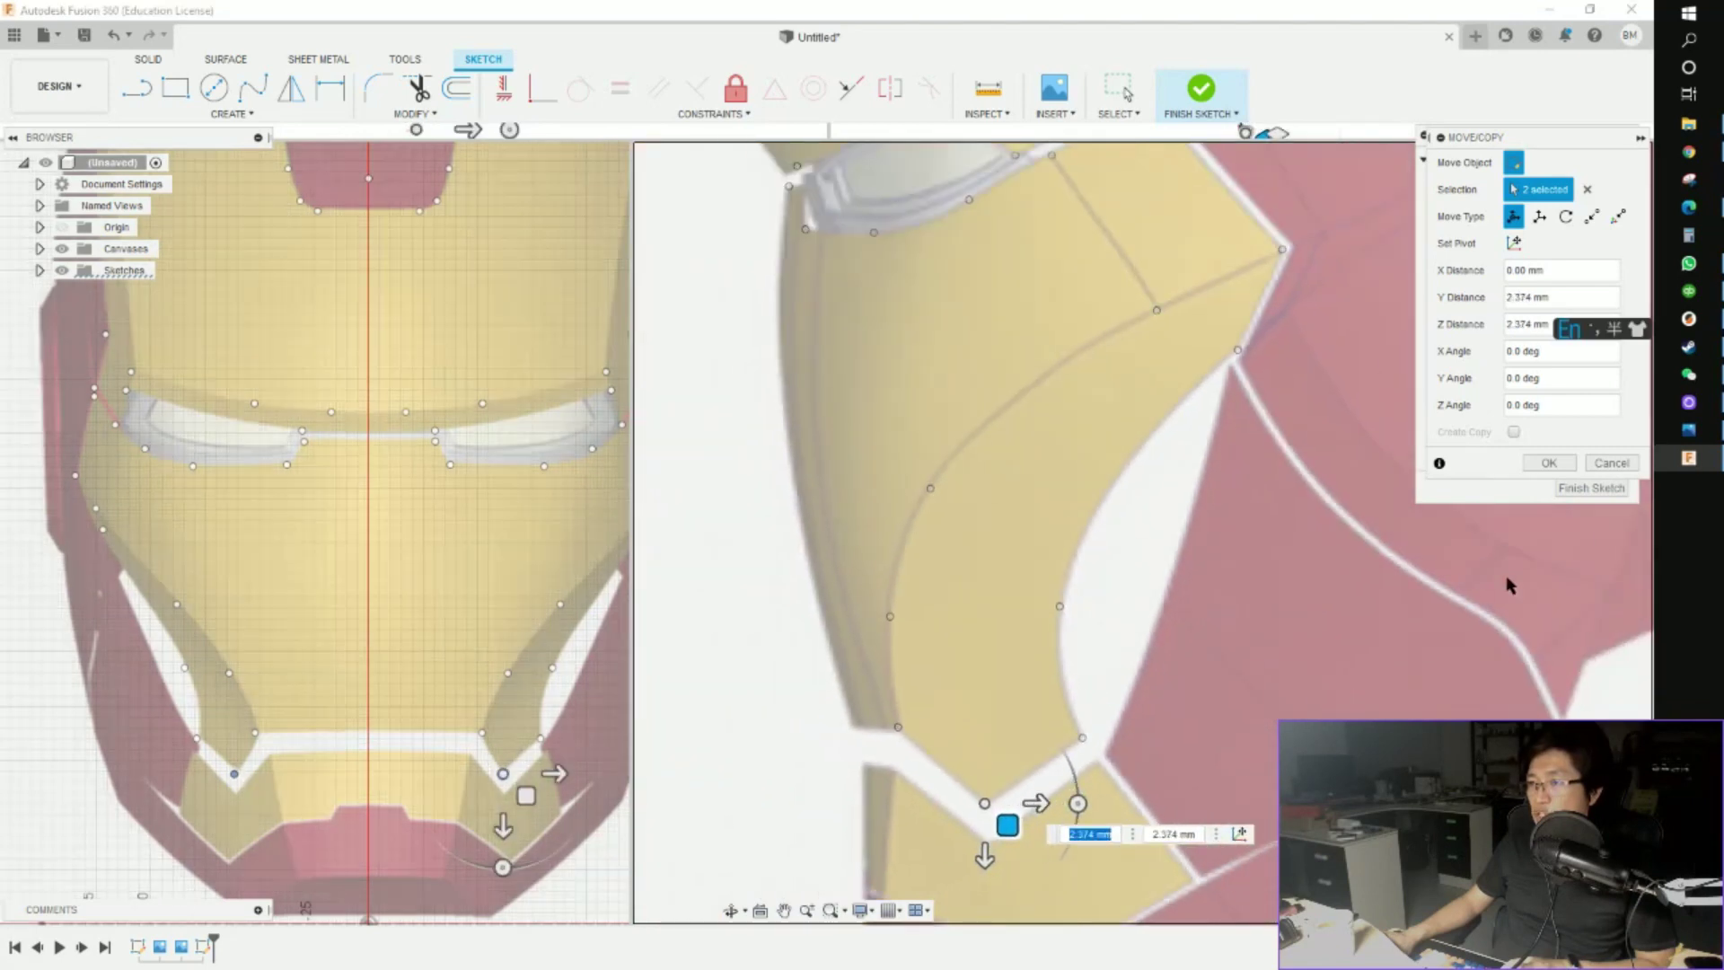
{"action": "left_click", "coordinate": [1548, 463]}
{"action": "scroll", "coordinate": [1111, 638], "scroll_direction": "down", "scroll_amount": 5}
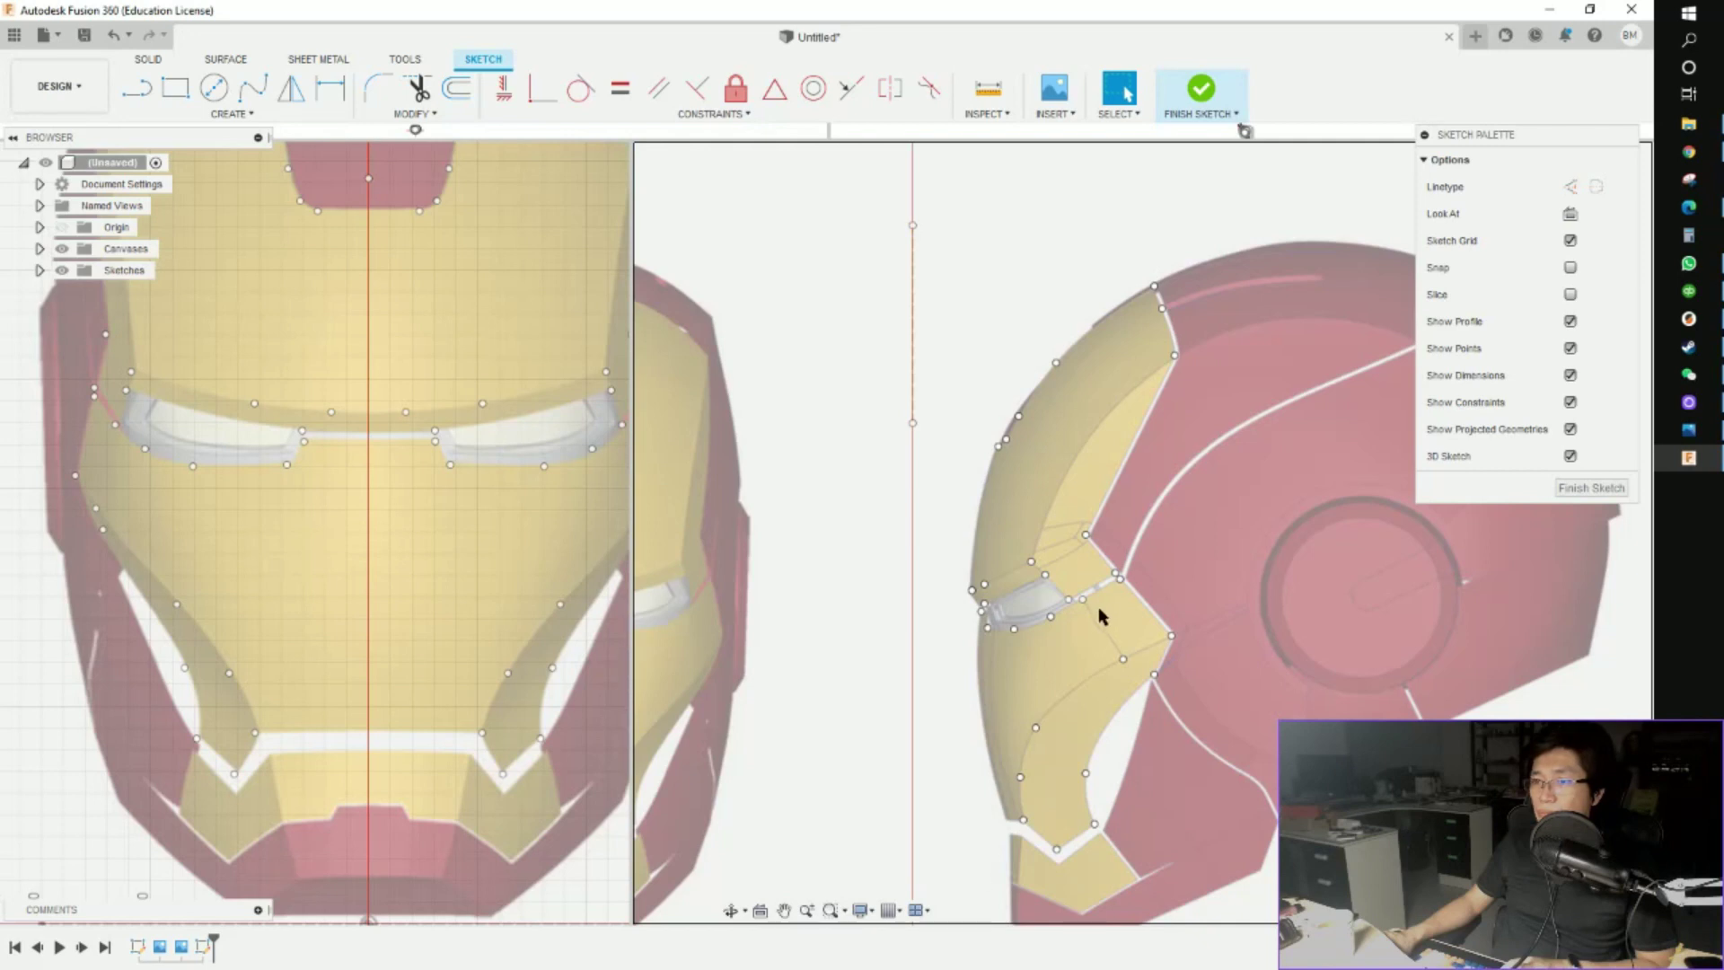
Add a sketch point on the front view's centreline at the bottom edge of the red forehead panel
{"action": "scroll", "coordinate": [1012, 730], "scroll_direction": "down", "scroll_amount": 1}
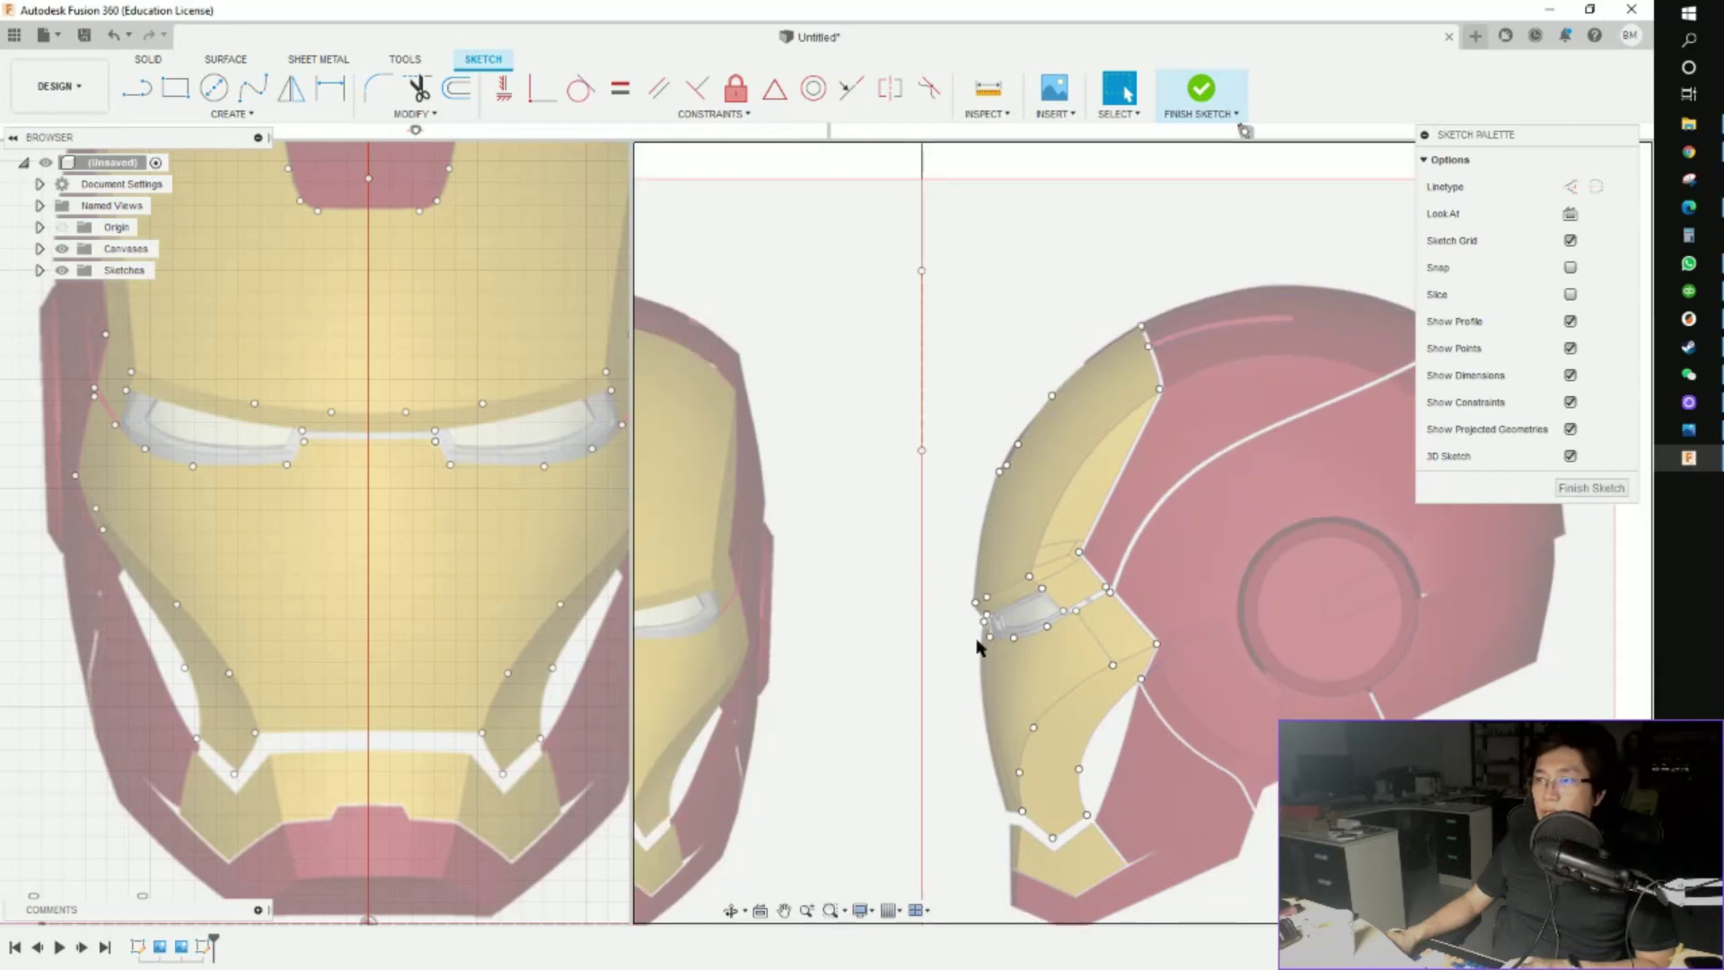
{"action": "scroll", "coordinate": [458, 599], "scroll_direction": "down", "scroll_amount": 2}
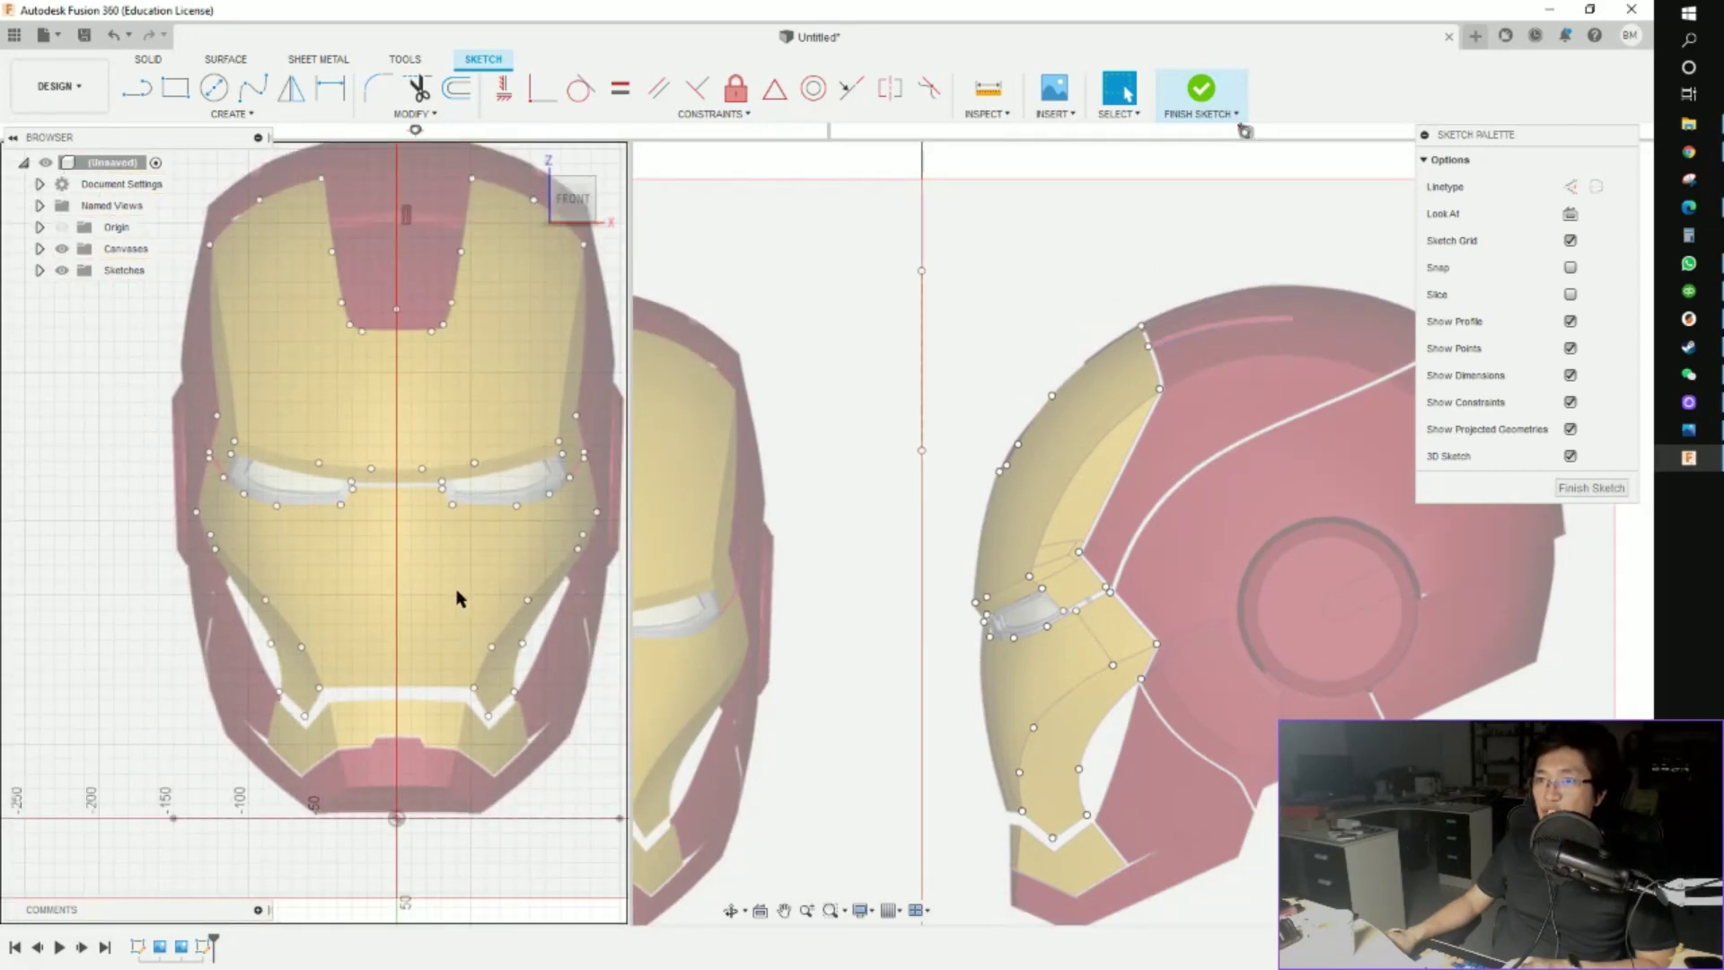
{"action": "scroll", "coordinate": [457, 599], "scroll_direction": "down", "scroll_amount": 2}
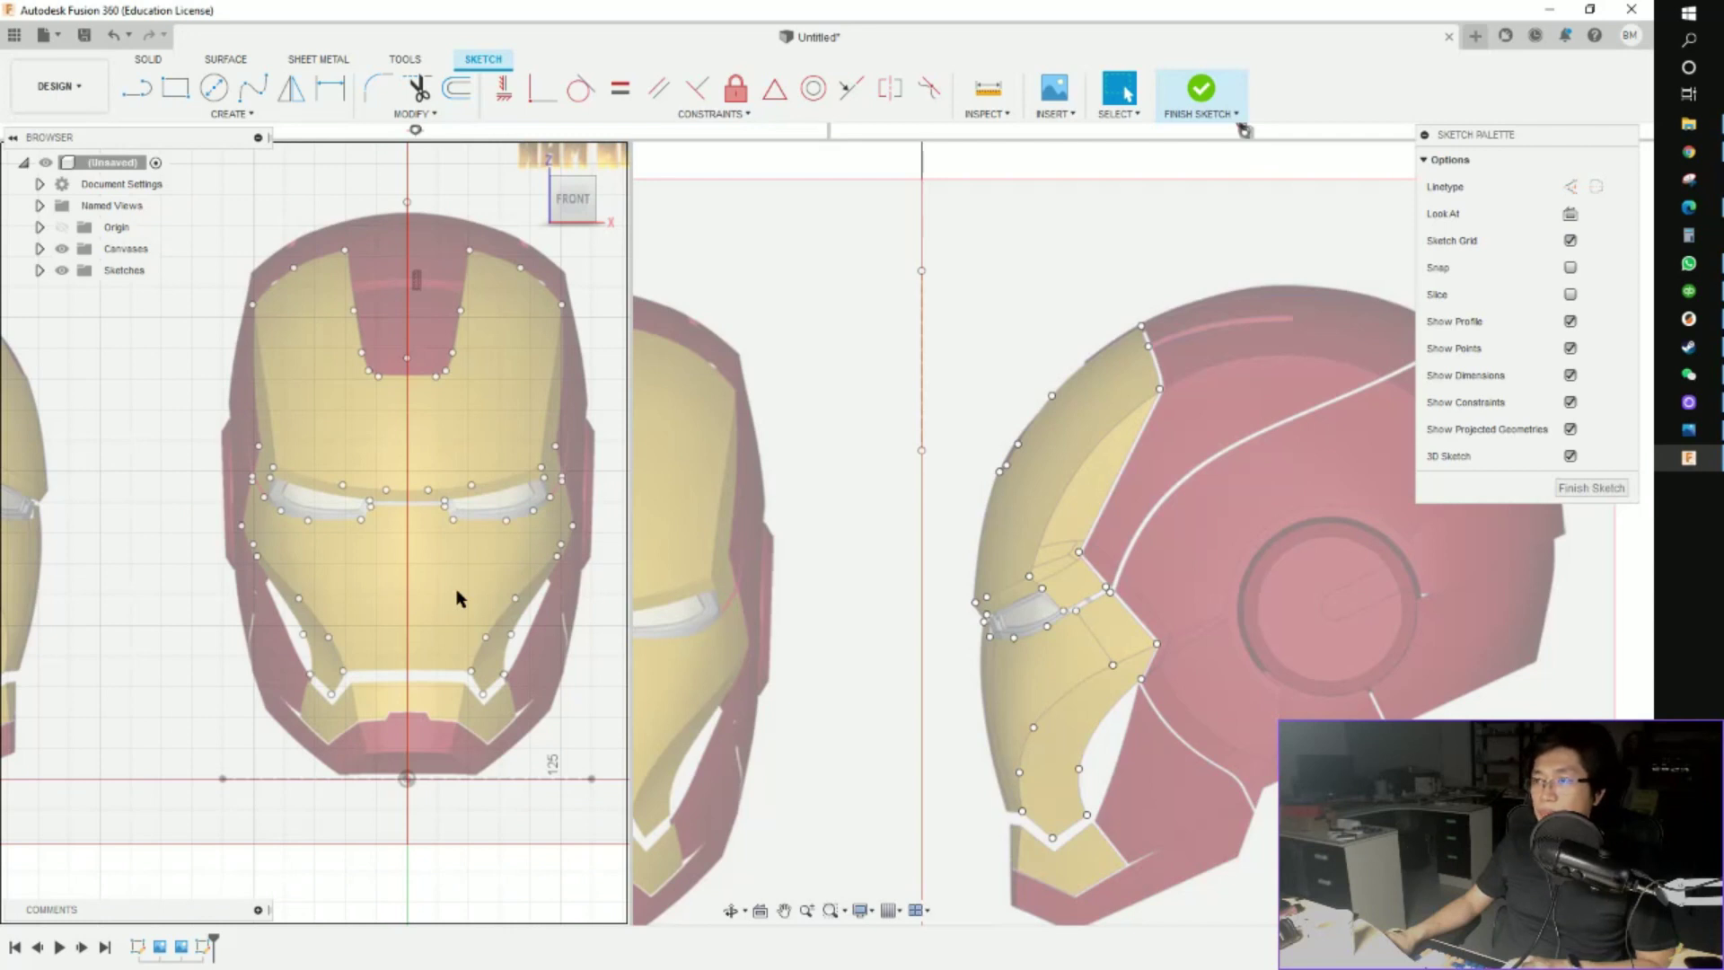
{"action": "scroll", "coordinate": [449, 570], "scroll_direction": "up", "scroll_amount": 1}
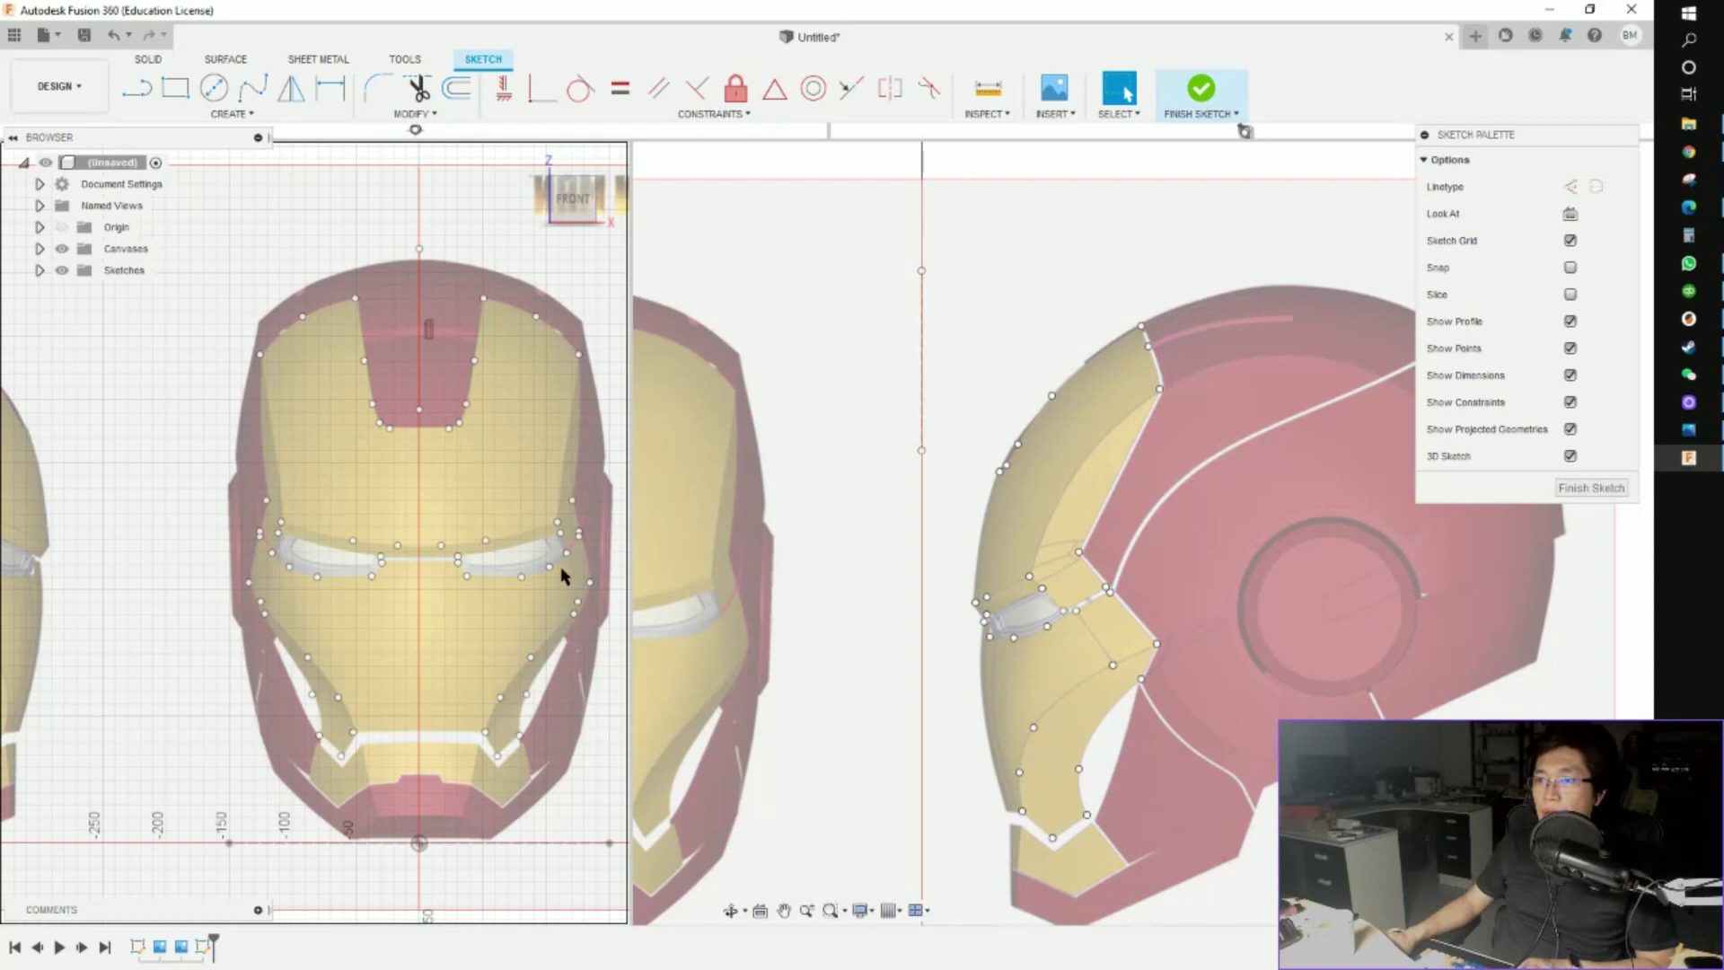
{"action": "scroll", "coordinate": [449, 459], "scroll_direction": "up", "scroll_amount": 2}
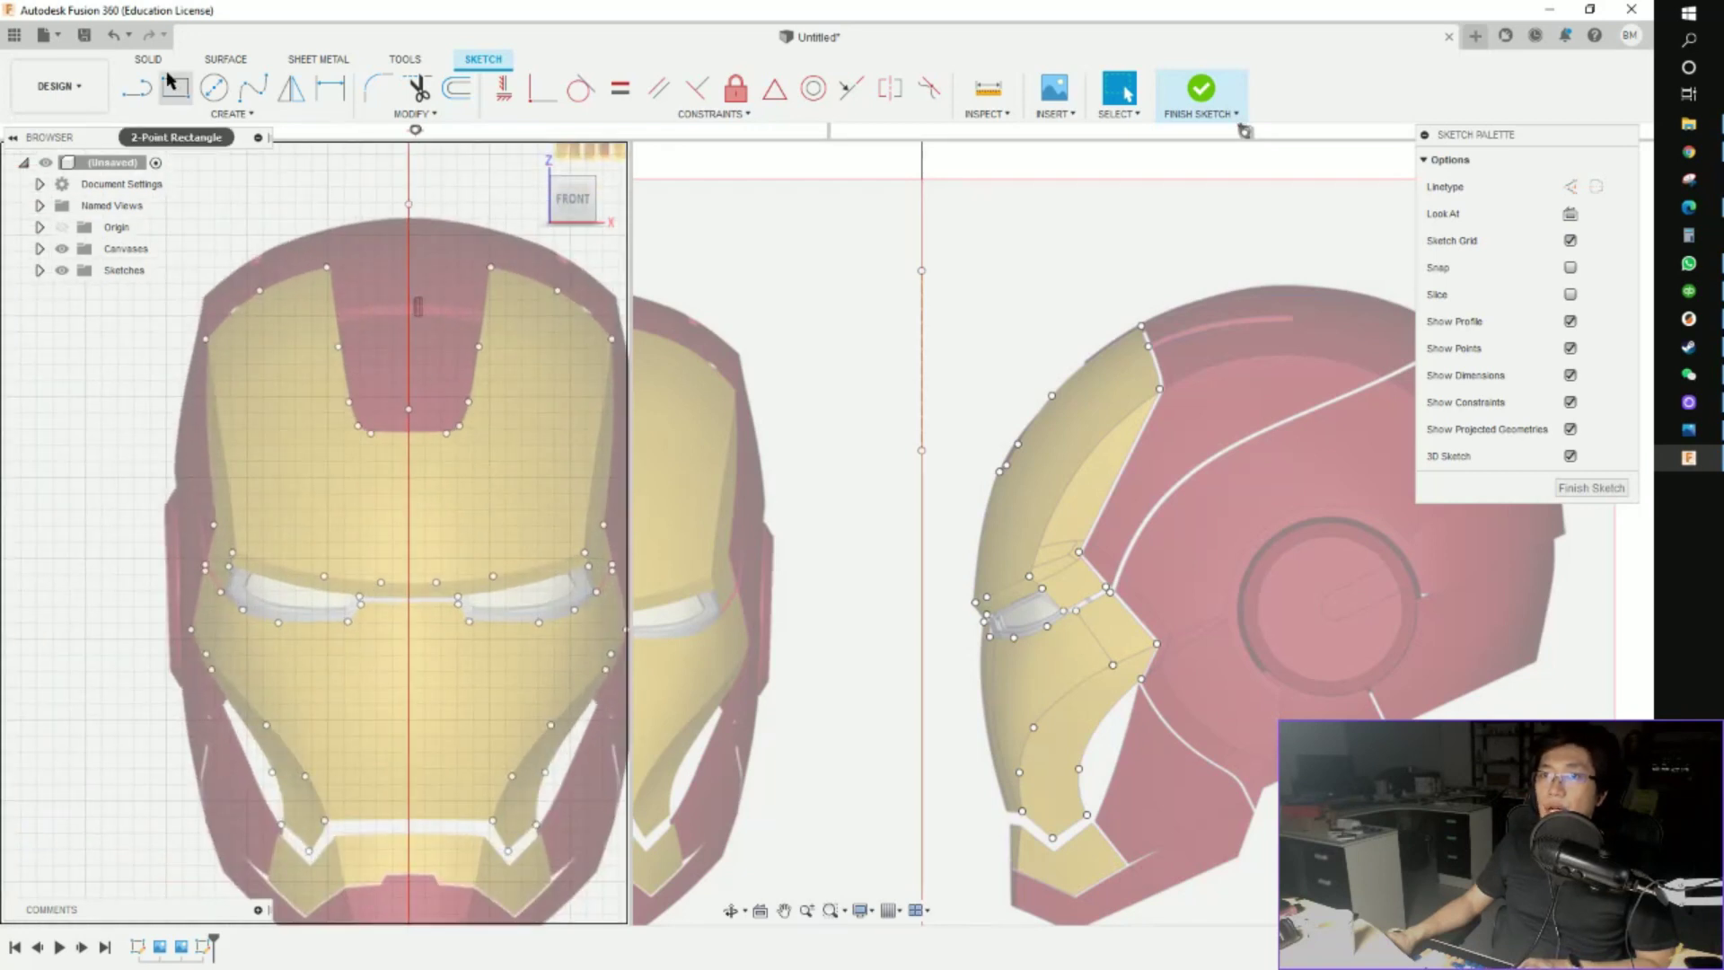
{"action": "left_click", "coordinate": [162, 114]}
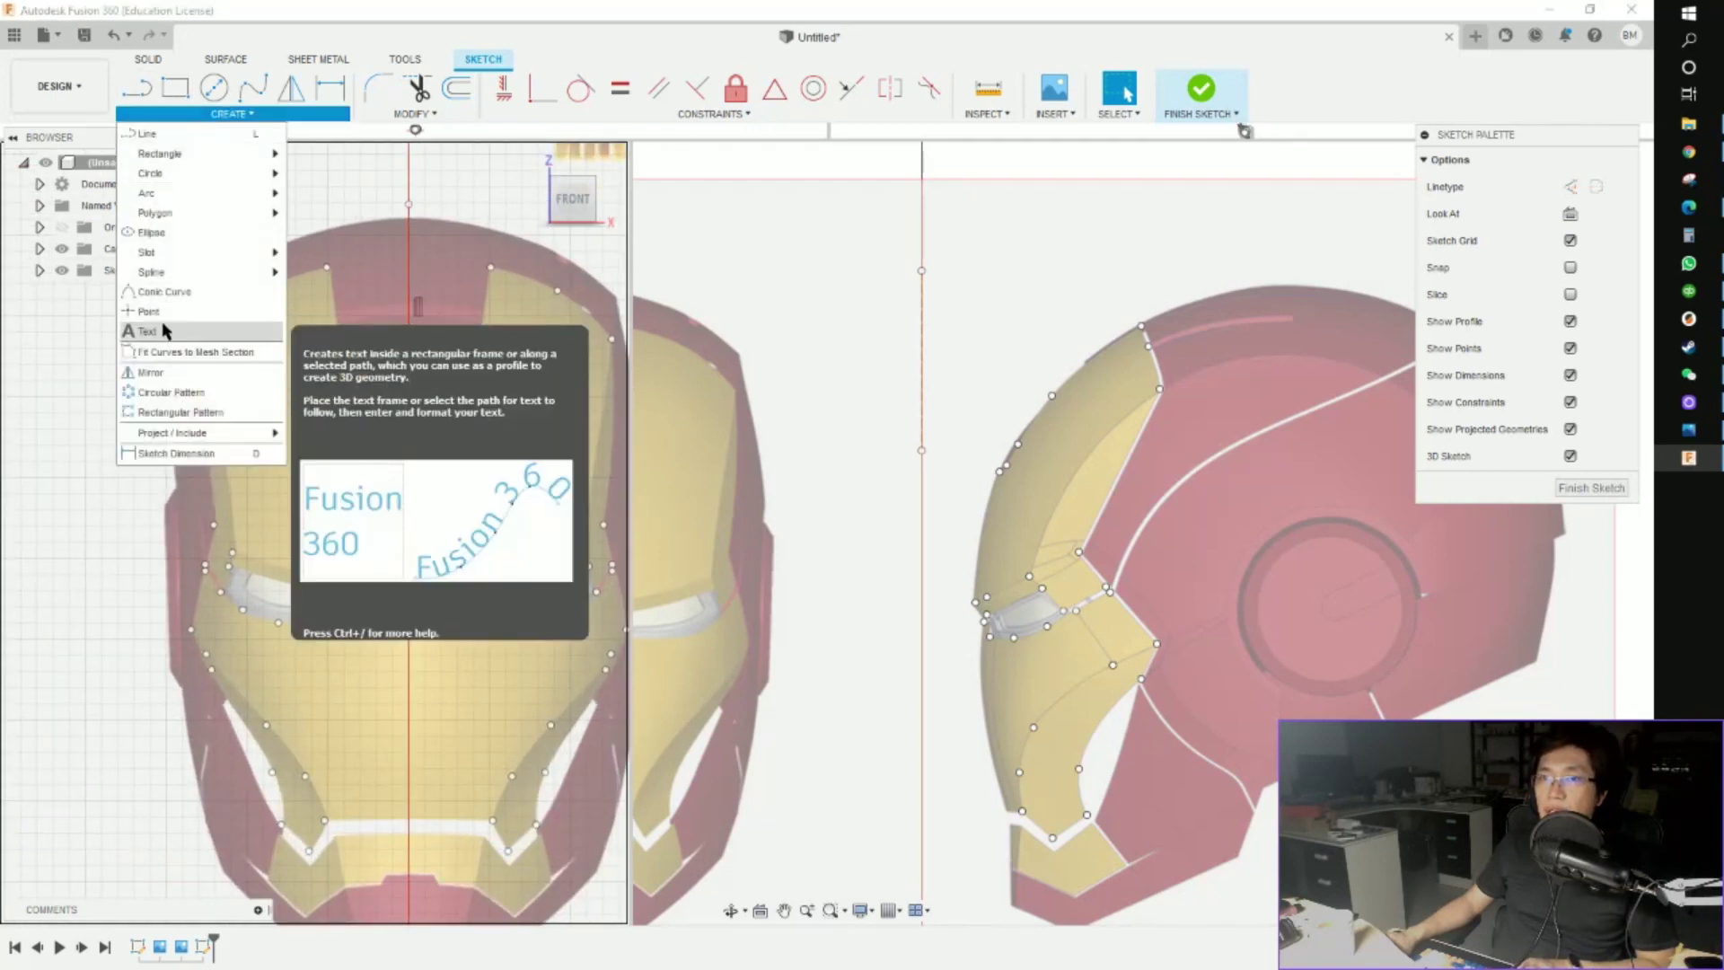
{"action": "left_click", "coordinate": [144, 311]}
{"action": "left_click", "coordinate": [250, 369]}
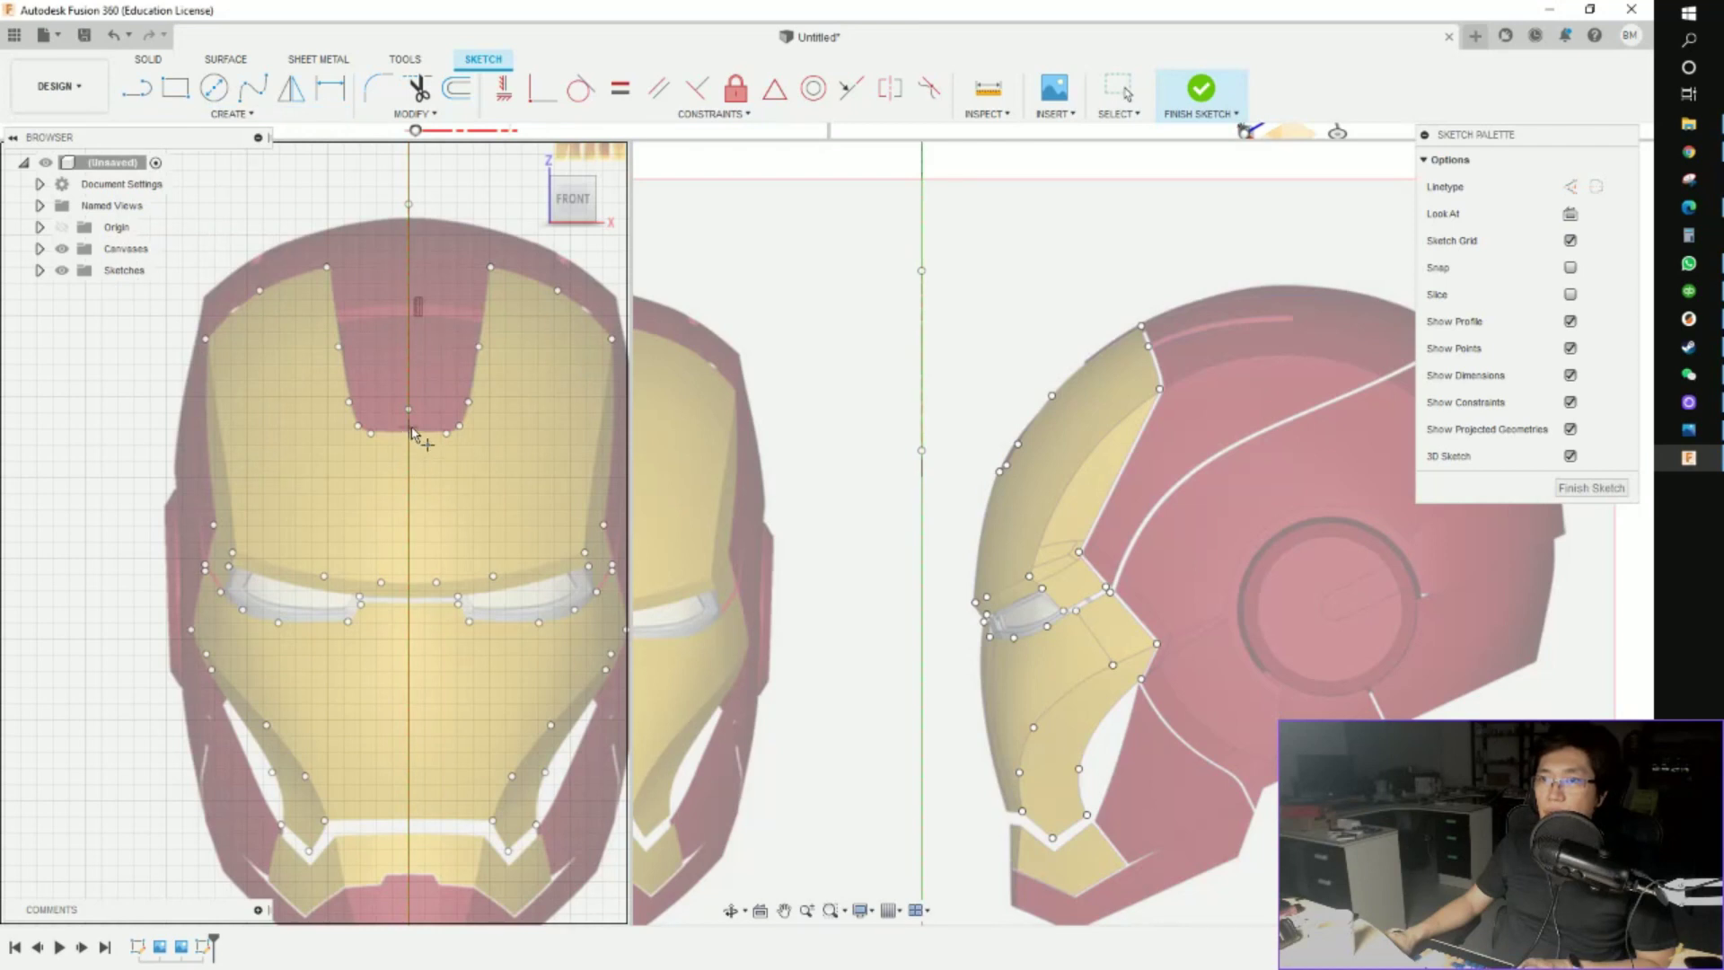
{"action": "scroll", "coordinate": [411, 434], "scroll_direction": "up", "scroll_amount": 3}
{"action": "left_click", "coordinate": [408, 447]}
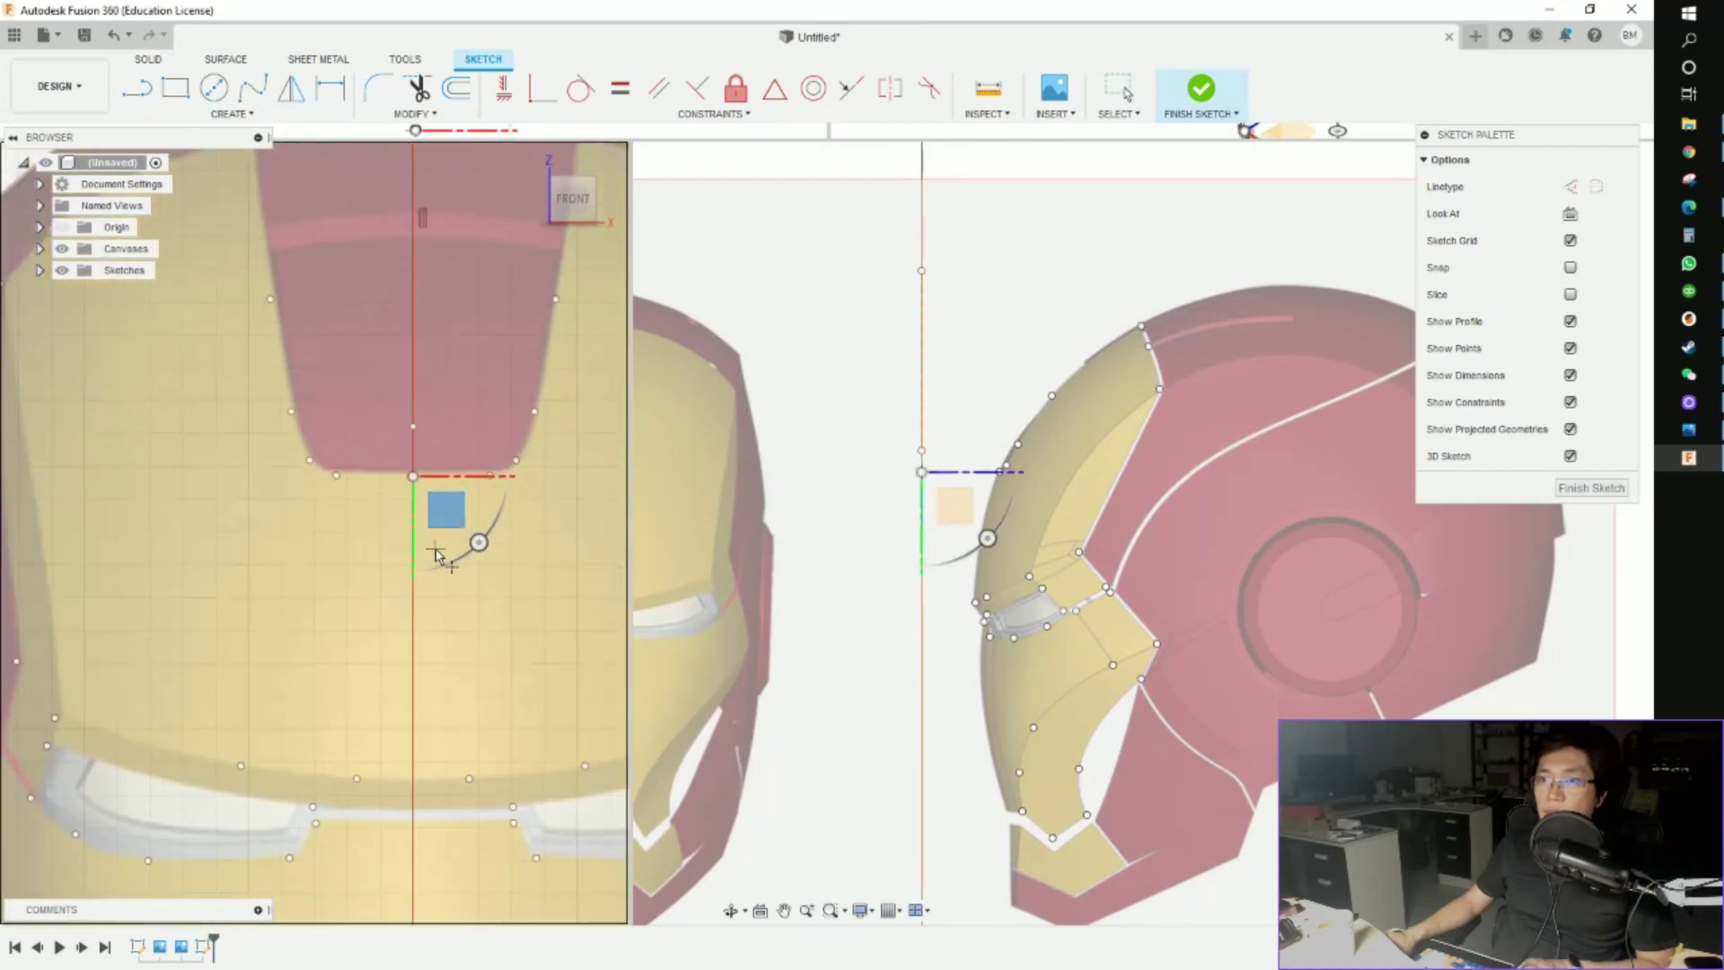
Add centreline points between the eyes and at the faceplate's lower edge above the mouth in the front view
{"action": "scroll", "coordinate": [435, 554], "scroll_direction": "down", "scroll_amount": 2}
{"action": "scroll", "coordinate": [395, 592], "scroll_direction": "up", "scroll_amount": 5}
{"action": "left_click", "coordinate": [401, 592]}
{"action": "mouse_move", "coordinate": [401, 592]}
{"action": "middle_mouse_down"}
{"action": "mouse_move", "coordinate": [381, 469]}
{"action": "mouse_move", "coordinate": [385, 673]}
{"action": "mouse_move", "coordinate": [348, 181]}
{"action": "middle_mouse_up"}
{"action": "left_click", "coordinate": [345, 543]}
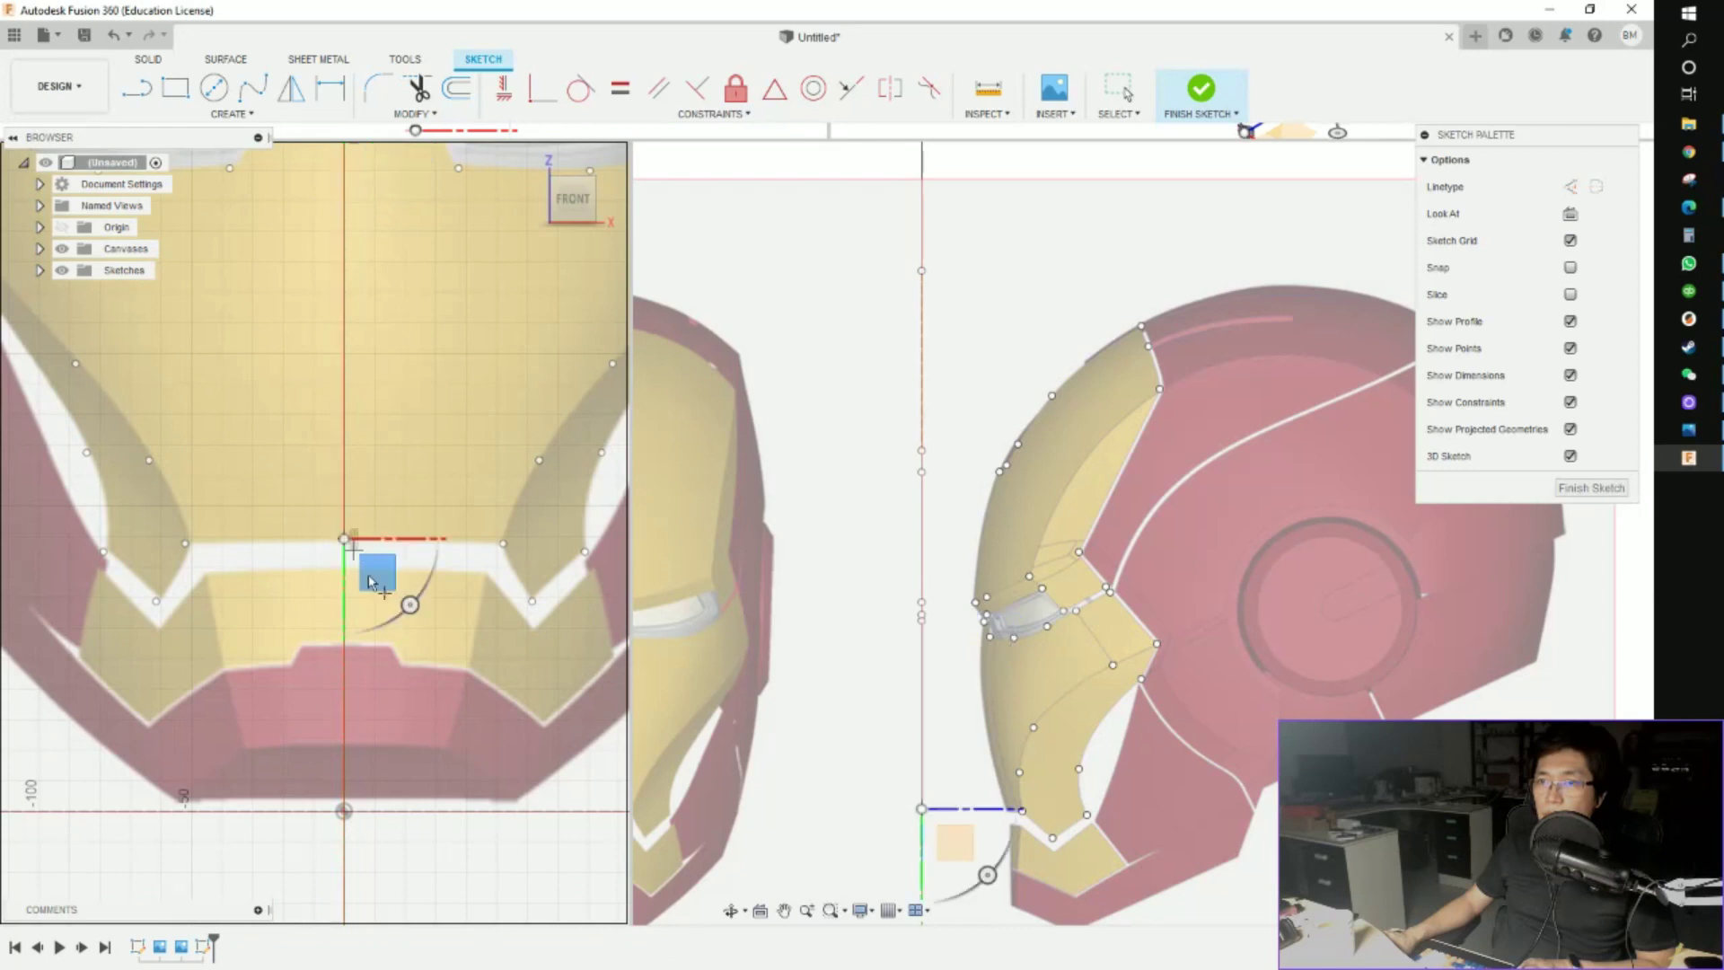
{"action": "scroll", "coordinate": [364, 575], "scroll_direction": "down", "scroll_amount": 2}
{"action": "scroll", "coordinate": [364, 575], "scroll_direction": "up", "scroll_amount": 2}
{"action": "scroll", "coordinate": [377, 583], "scroll_direction": "down", "scroll_amount": 5}
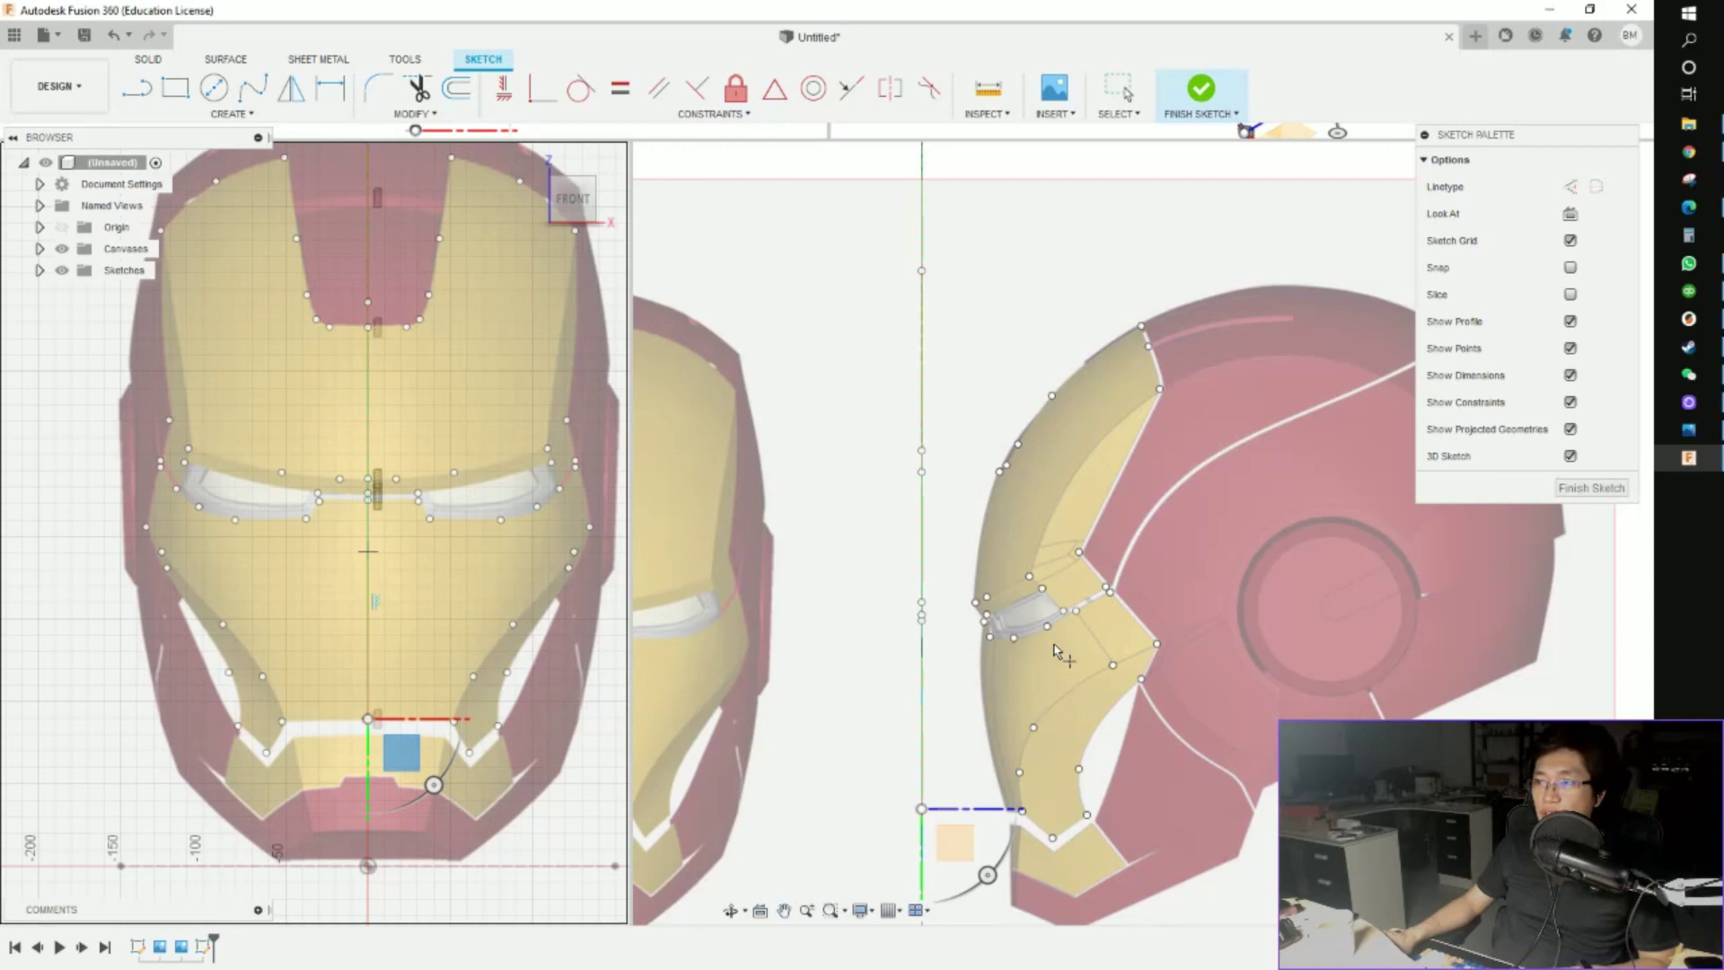
{"action": "key", "text": "Escape"}
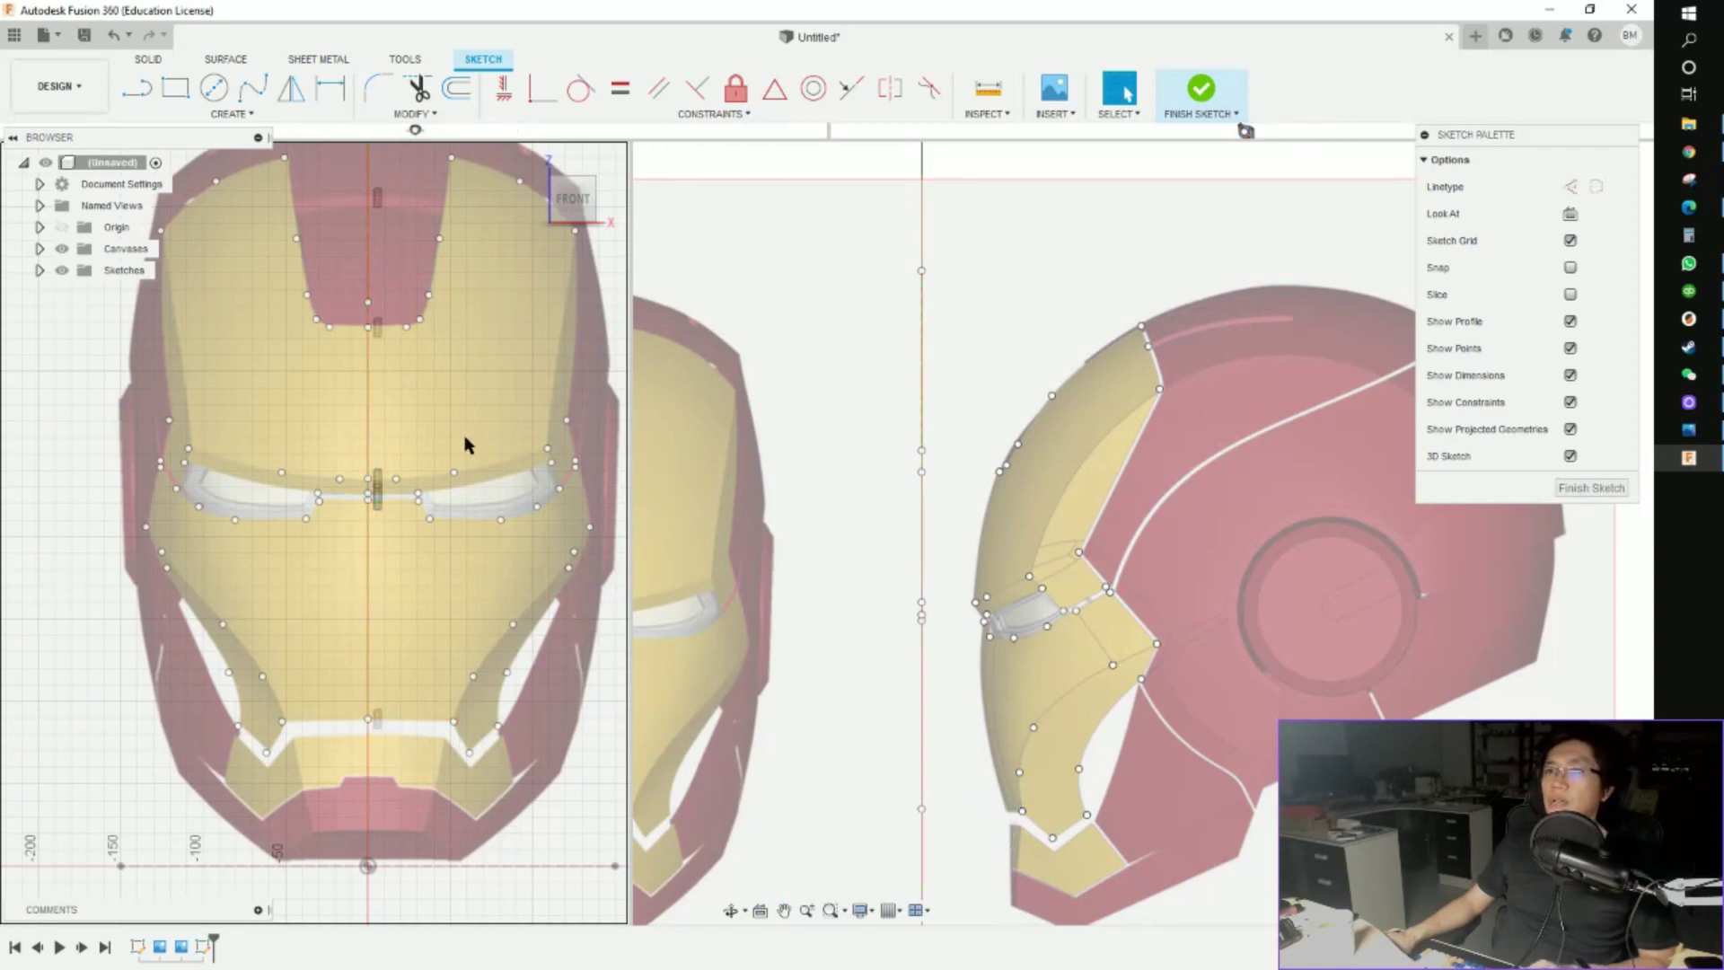
Move the forehead panel's bottom centre point onto the faceplate's front profile in the side view, finishing with Y -0.184 mm and Z 4.162 mm
{"action": "scroll", "coordinate": [466, 443], "scroll_direction": "down", "scroll_amount": 1}
{"action": "scroll", "coordinate": [1033, 463], "scroll_direction": "up", "scroll_amount": 3}
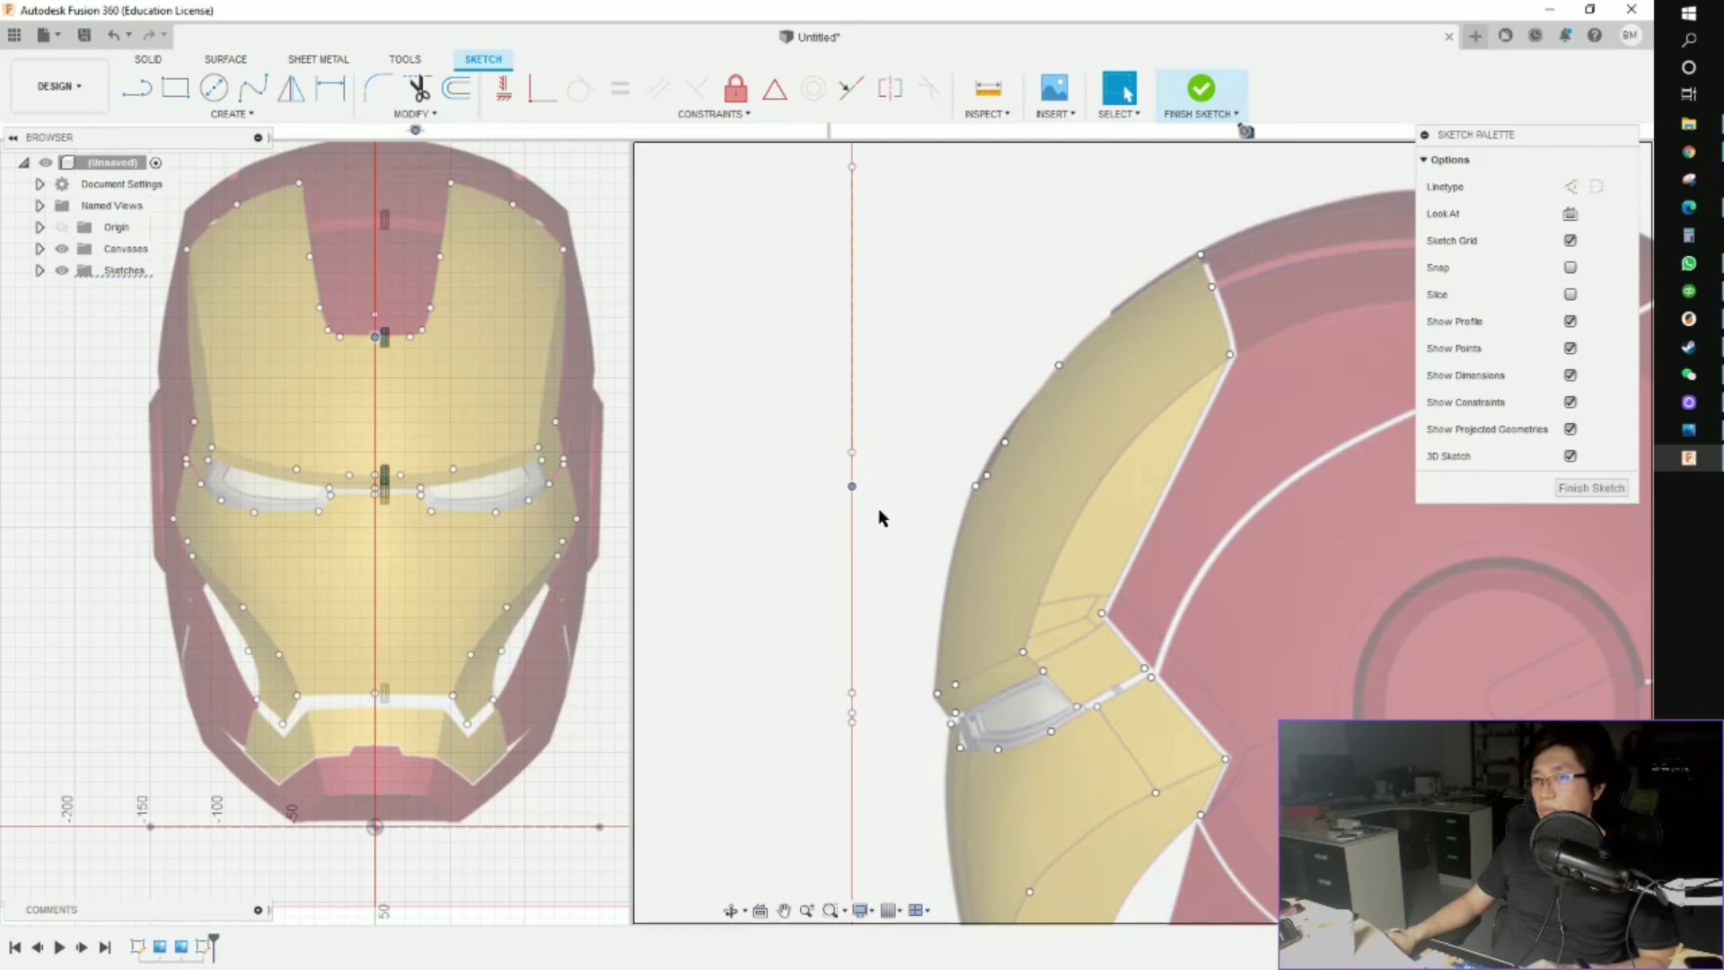
{"action": "scroll", "coordinate": [880, 512], "scroll_direction": "up", "scroll_amount": 1}
{"action": "key", "text": "m"}
{"action": "scroll", "coordinate": [907, 462], "scroll_direction": "up", "scroll_amount": 2}
{"action": "scroll", "coordinate": [907, 461], "scroll_direction": "up", "scroll_amount": 2}
{"action": "scroll", "coordinate": [705, 520], "scroll_direction": "down", "scroll_amount": 2}
{"action": "left_click_drag", "start_coordinate": [644, 517], "coordinate": [1087, 568]}
{"action": "scroll", "coordinate": [920, 519], "scroll_direction": "up", "scroll_amount": 1}
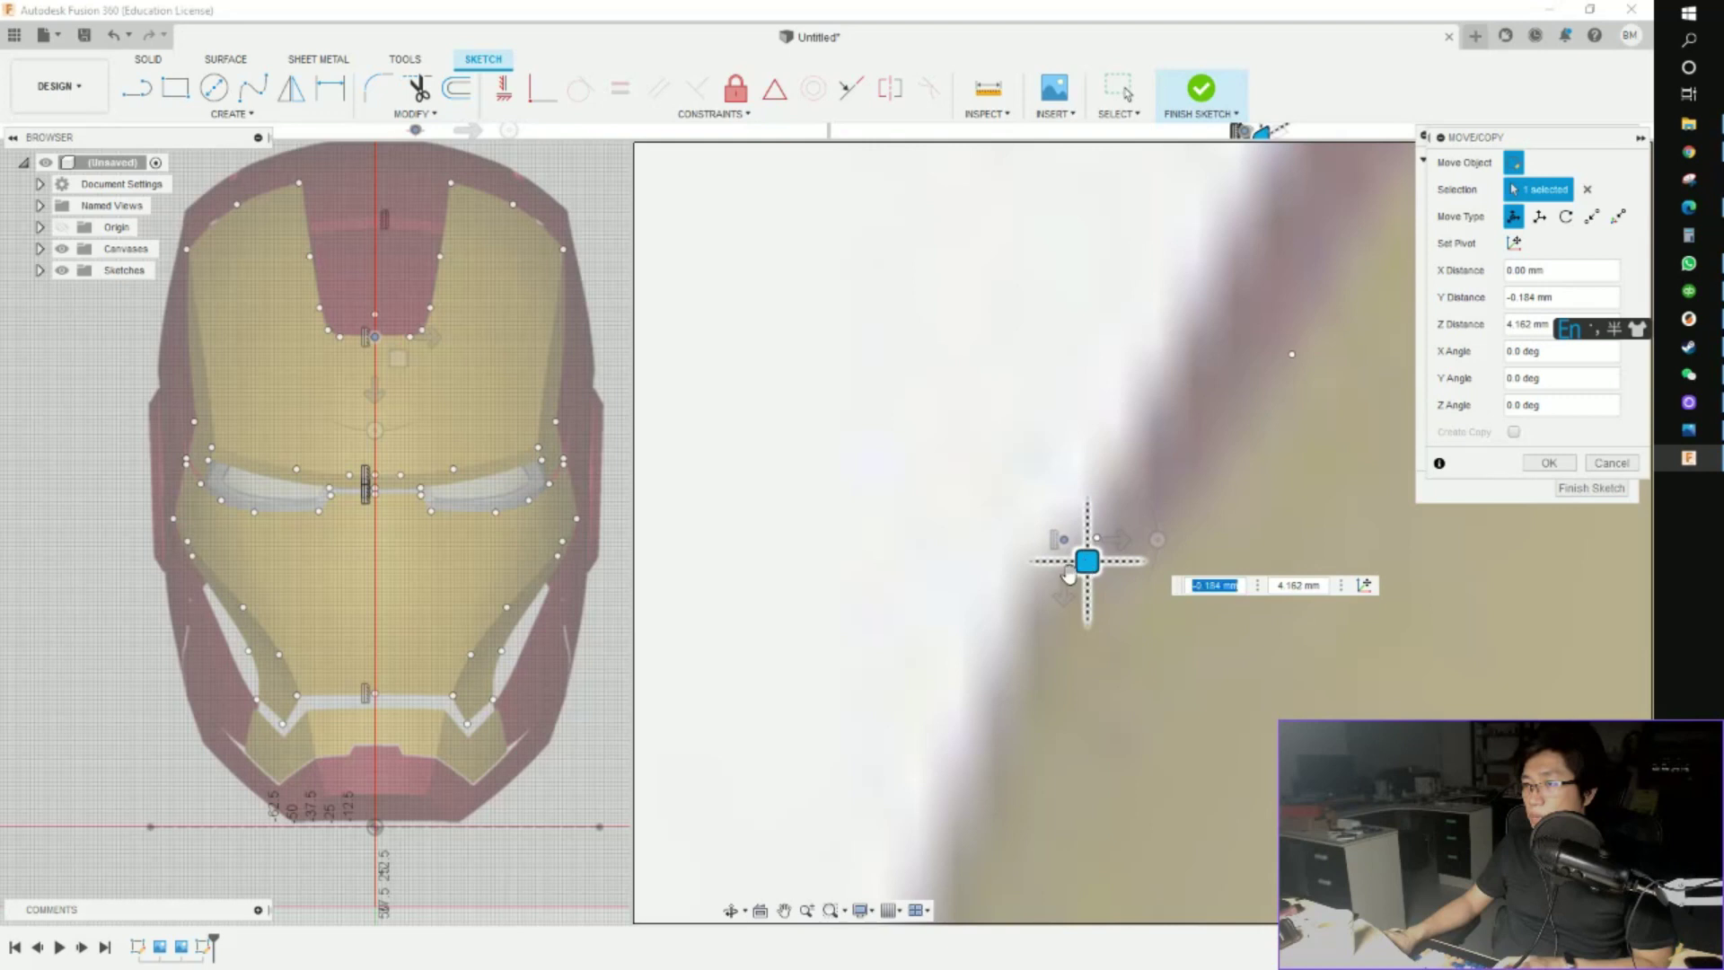
{"action": "scroll", "coordinate": [969, 589], "scroll_direction": "down", "scroll_amount": 2}
{"action": "scroll", "coordinate": [1014, 696], "scroll_direction": "down", "scroll_amount": 2}
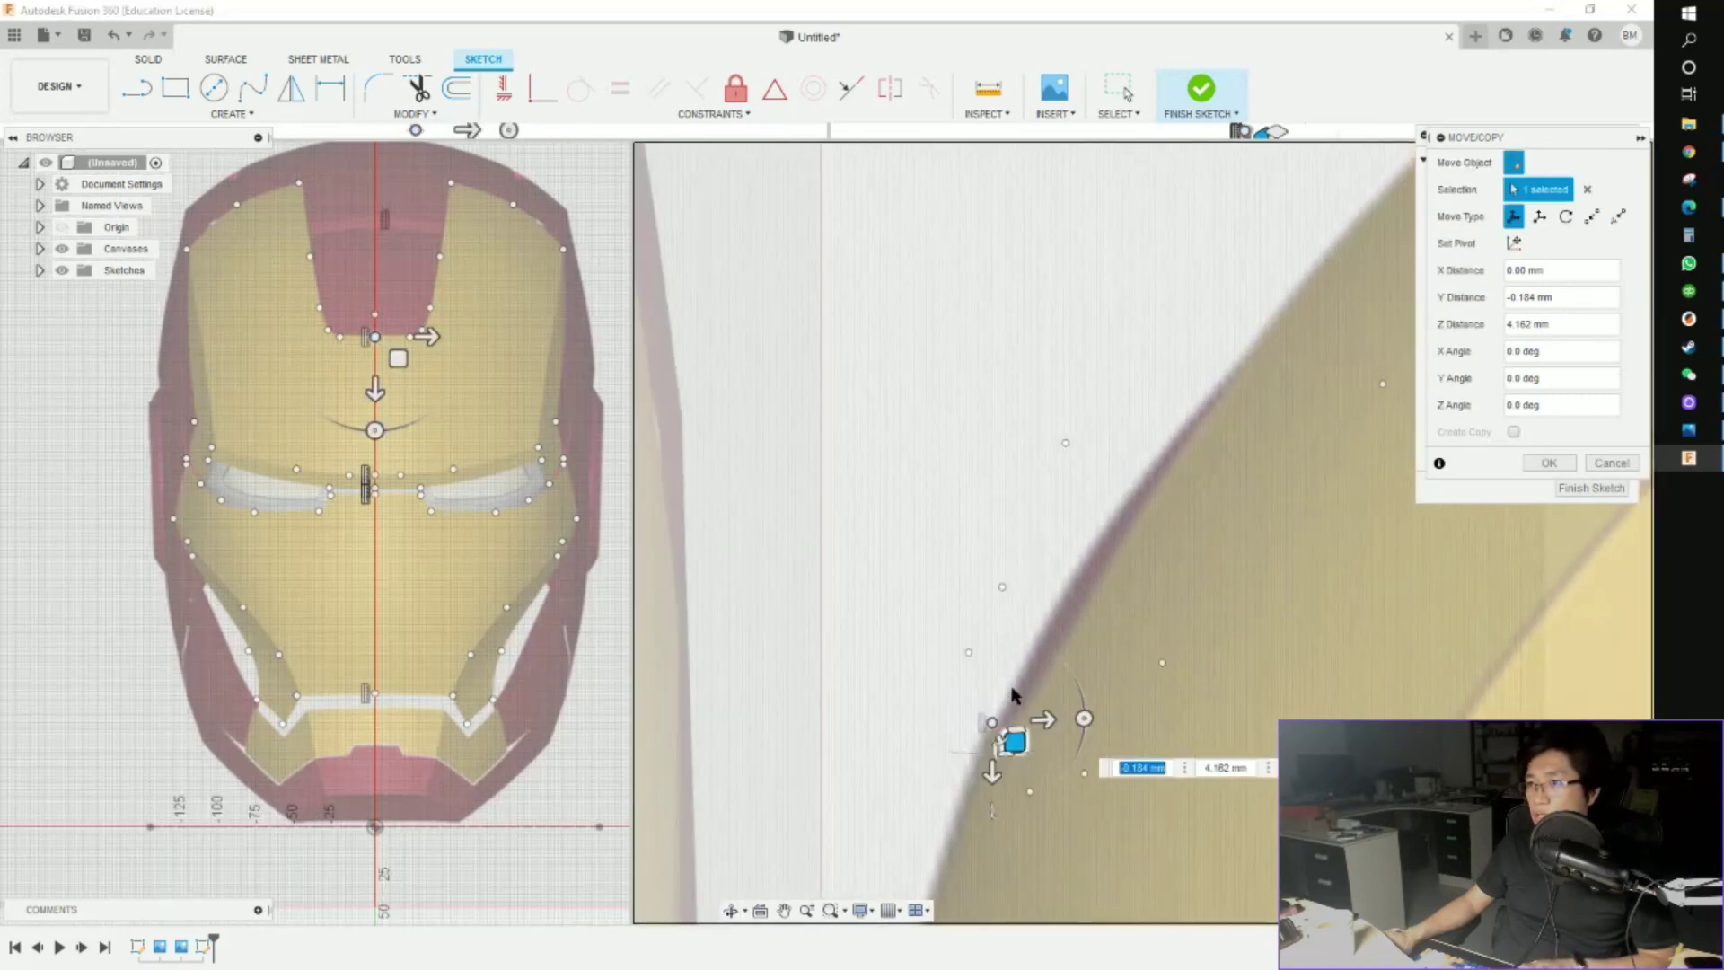
{"action": "scroll", "coordinate": [1000, 284], "scroll_direction": "down", "scroll_amount": 4}
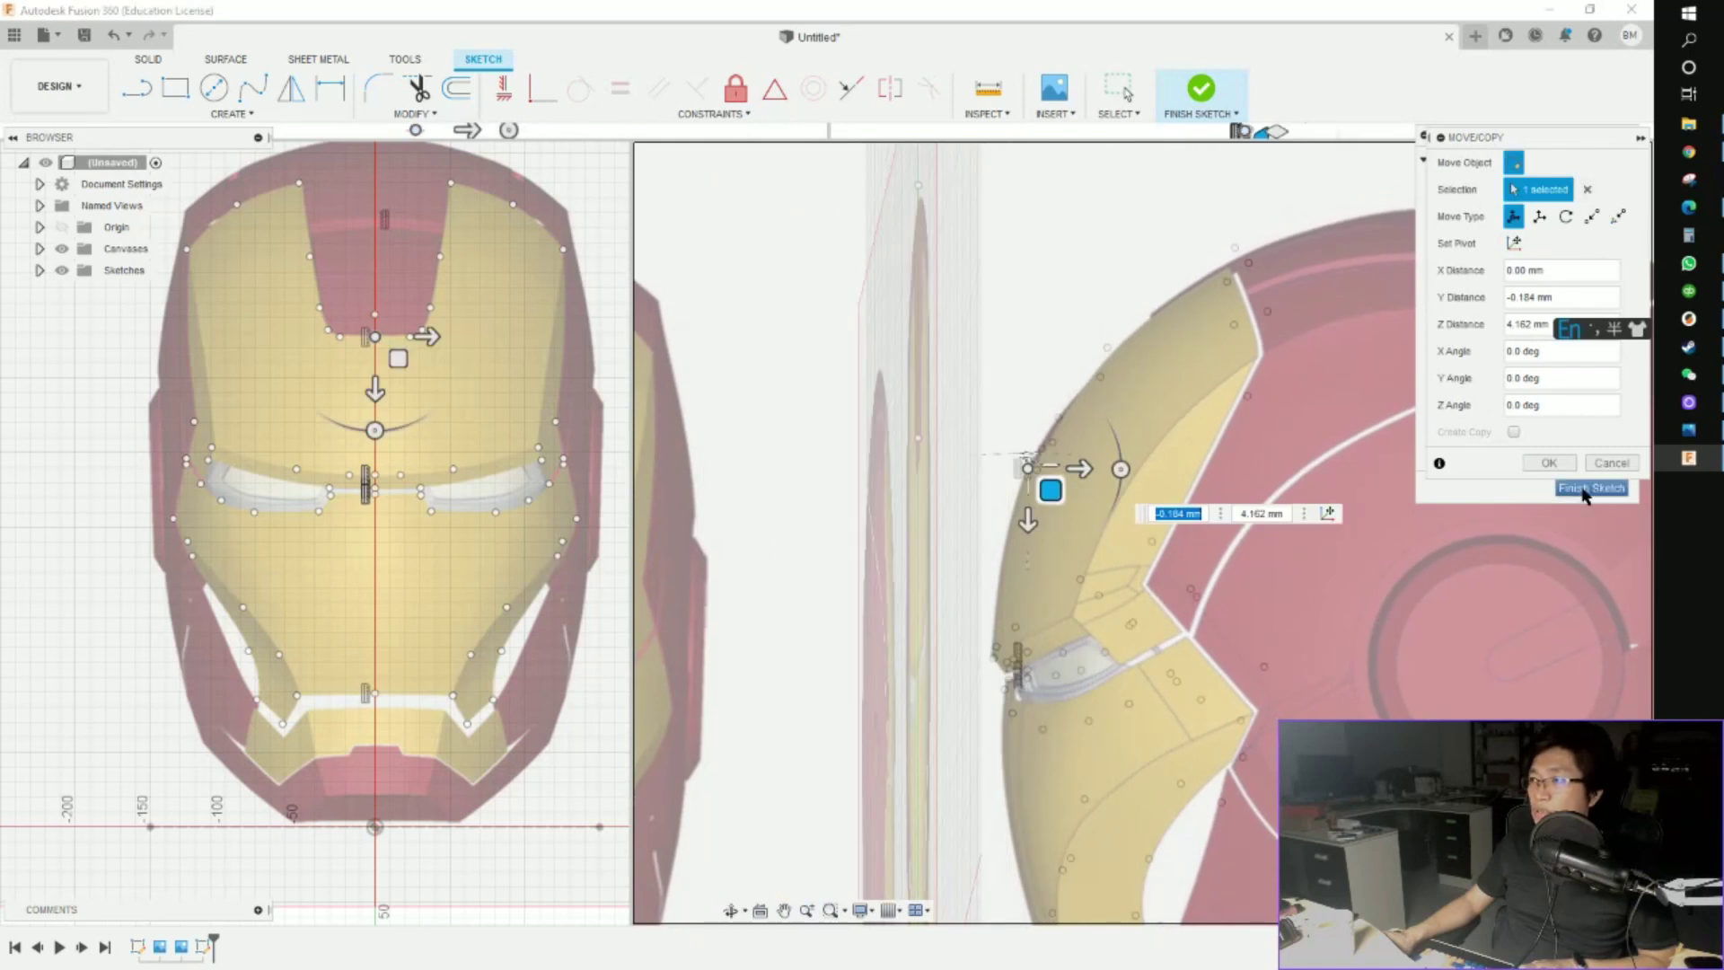
{"action": "left_click", "coordinate": [1550, 463]}
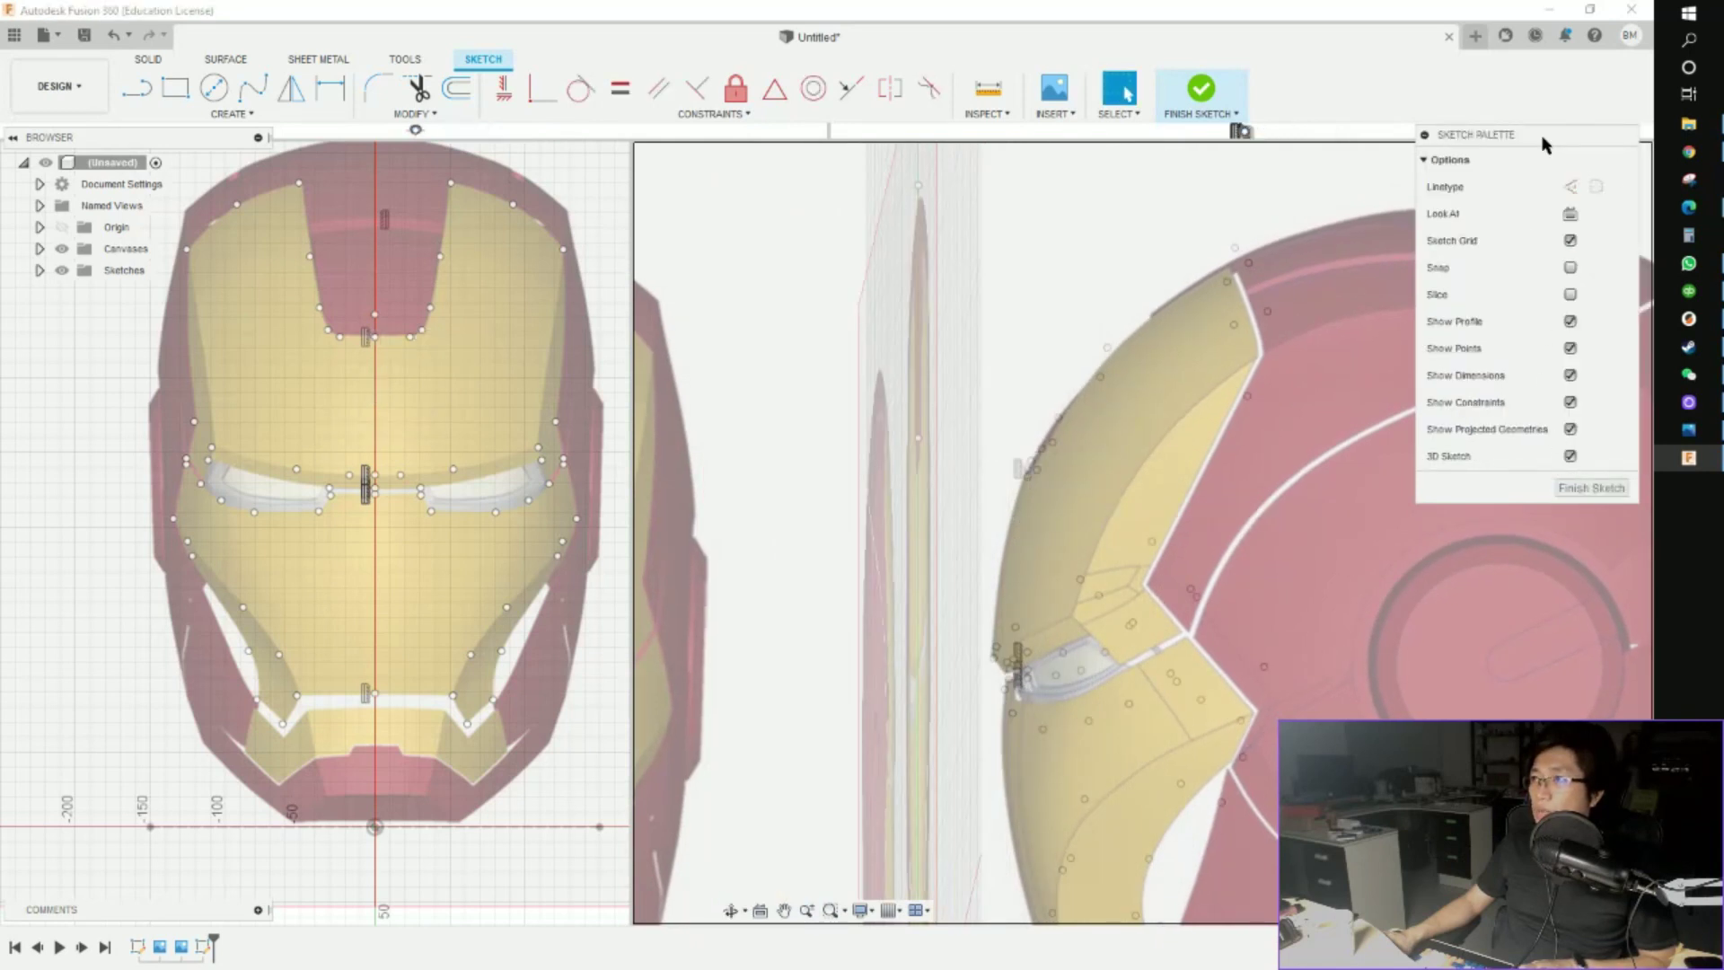
Collapse the sketch palette to uncover the side view
{"action": "left_click", "coordinate": [1433, 135]}
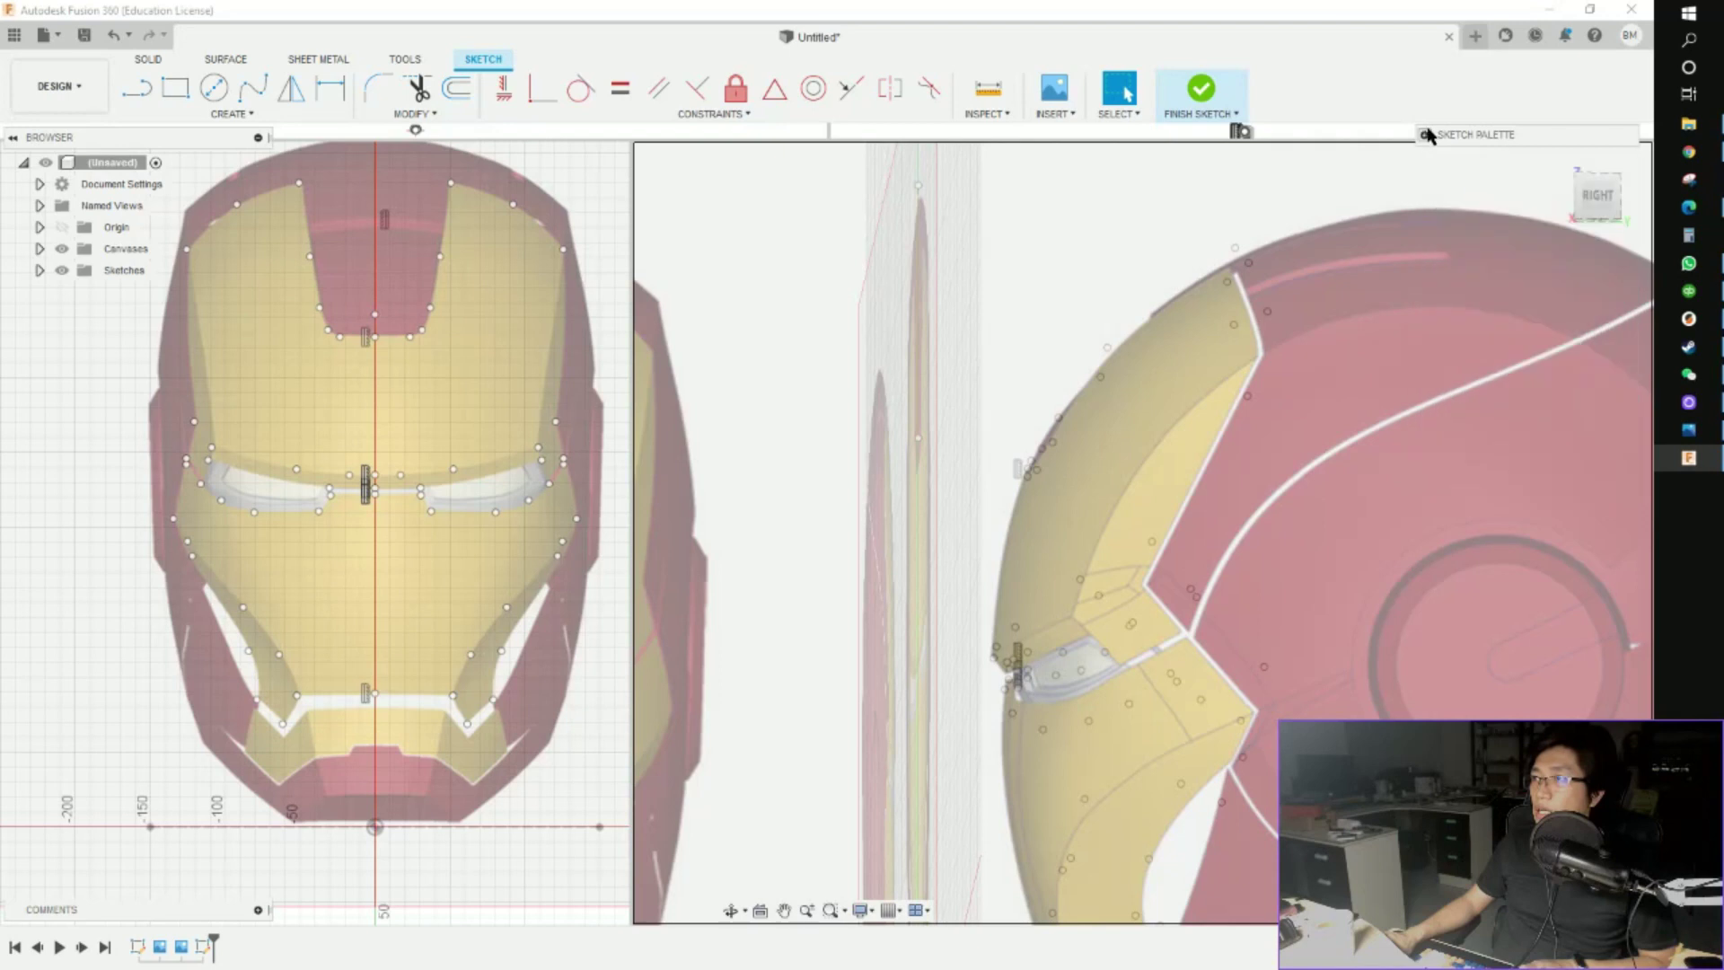
{"action": "scroll", "coordinate": [1009, 490], "scroll_direction": "down", "scroll_amount": 1}
{"action": "scroll", "coordinate": [254, 469], "scroll_direction": "up", "scroll_amount": 3}
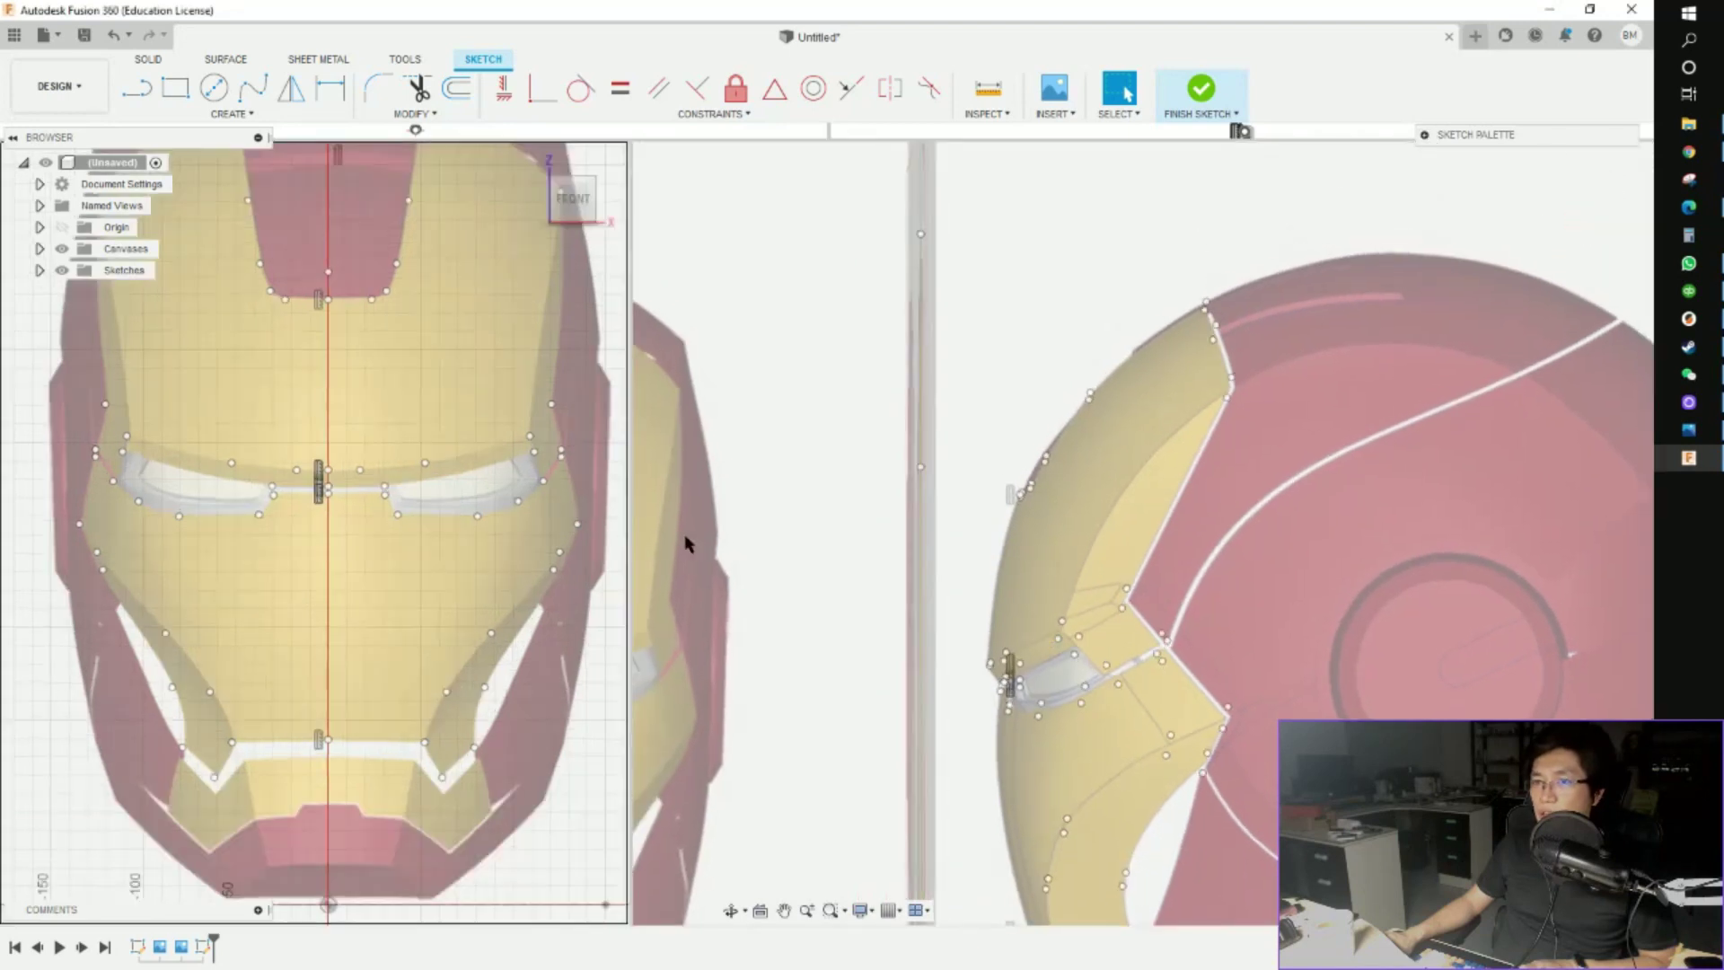
Delete the sketch constraints that tie the mask's centreline points together around the forehead and between the eyes
{"action": "scroll", "coordinate": [353, 485], "scroll_direction": "down", "scroll_amount": 3}
{"action": "scroll", "coordinate": [931, 478], "scroll_direction": "down", "scroll_amount": 3}
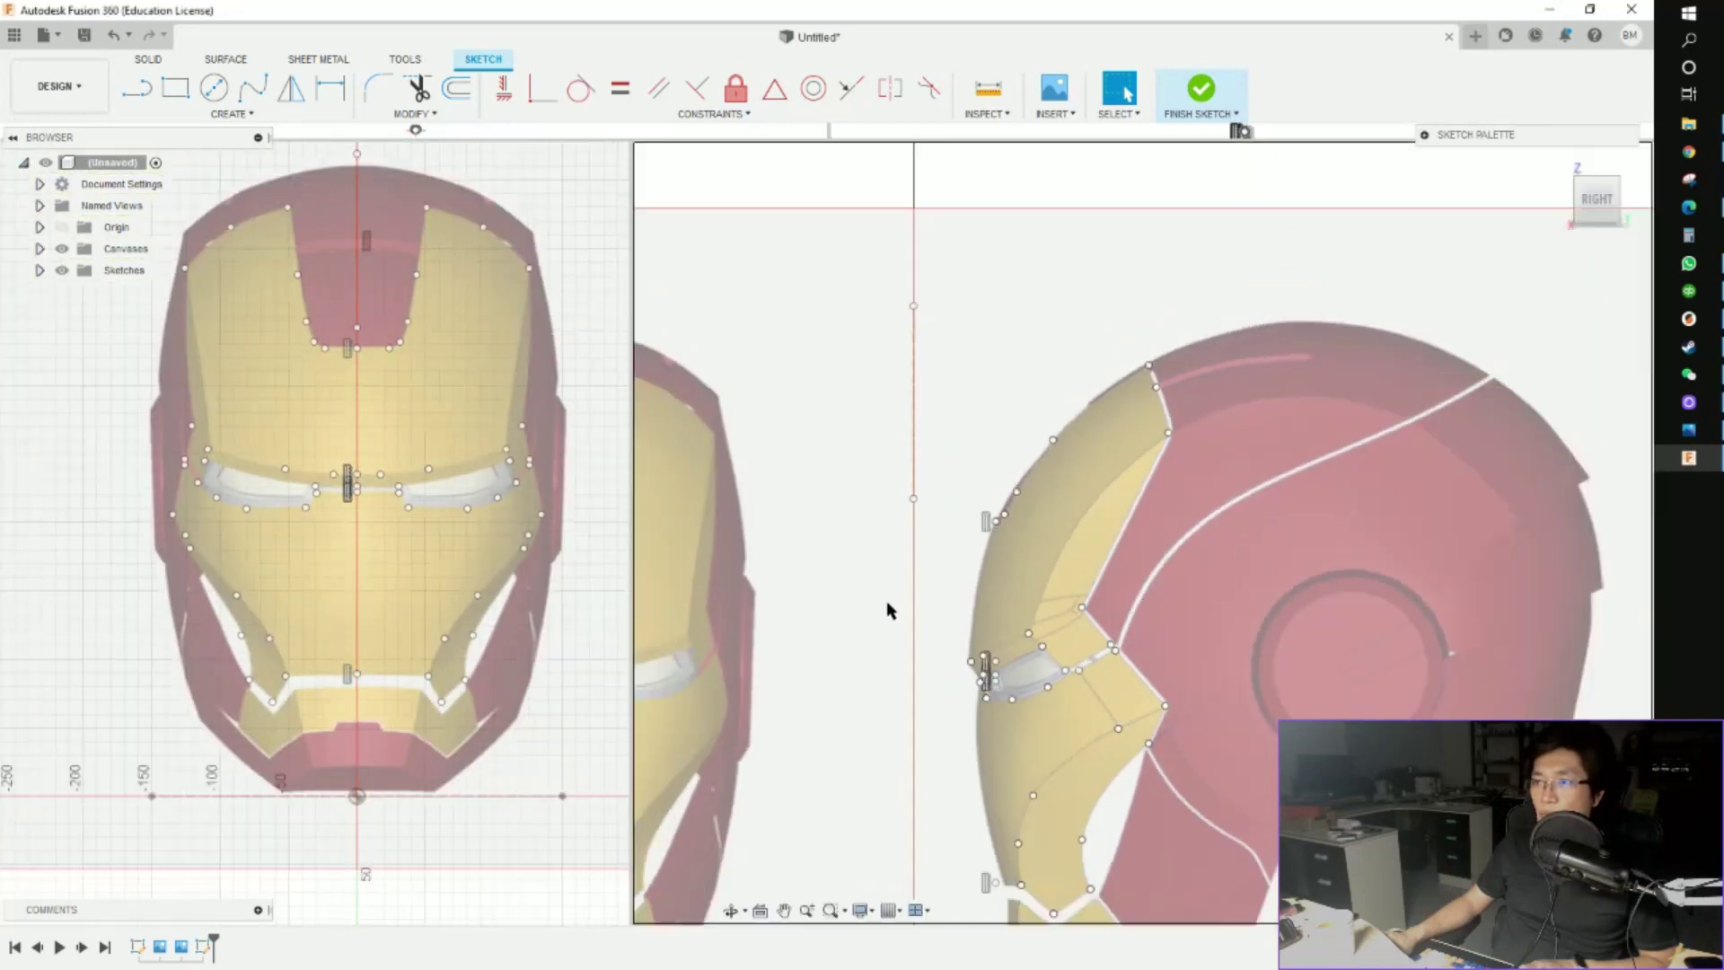
{"action": "mouse_move", "coordinate": [862, 570]}
{"action": "middle_mouse_down"}
{"action": "mouse_move", "coordinate": [1062, 601]}
{"action": "mouse_move", "coordinate": [856, 591]}
{"action": "middle_mouse_up"}
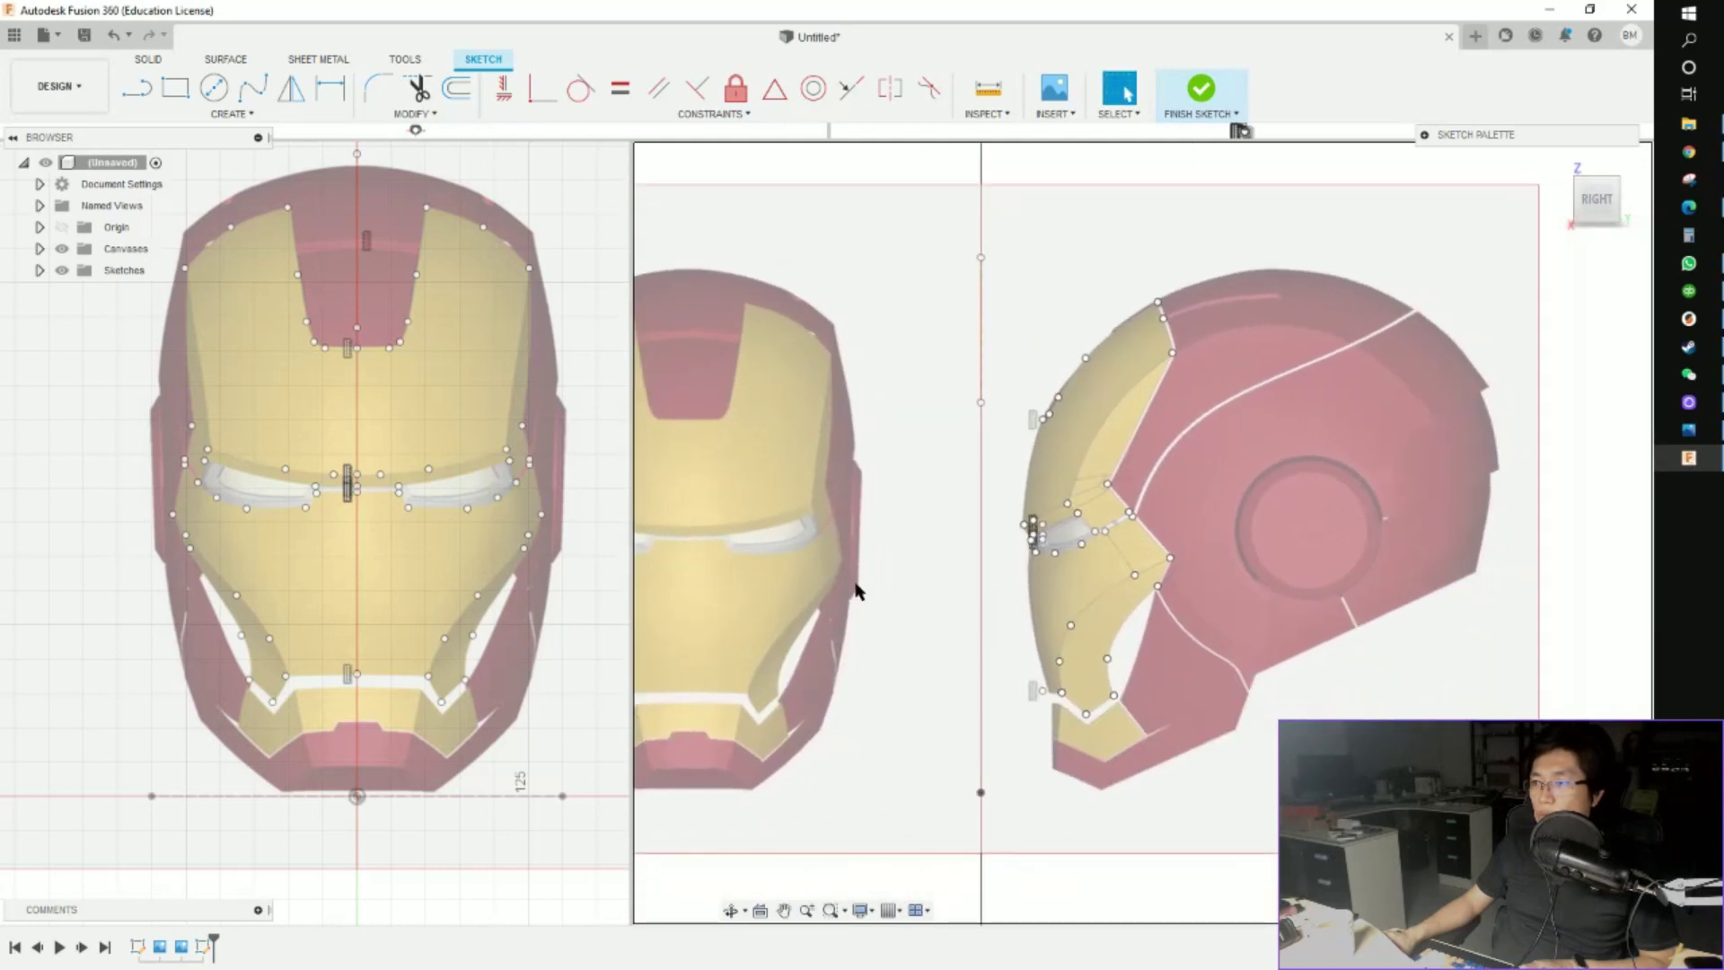
{"action": "scroll", "coordinate": [1018, 512], "scroll_direction": "up", "scroll_amount": 3}
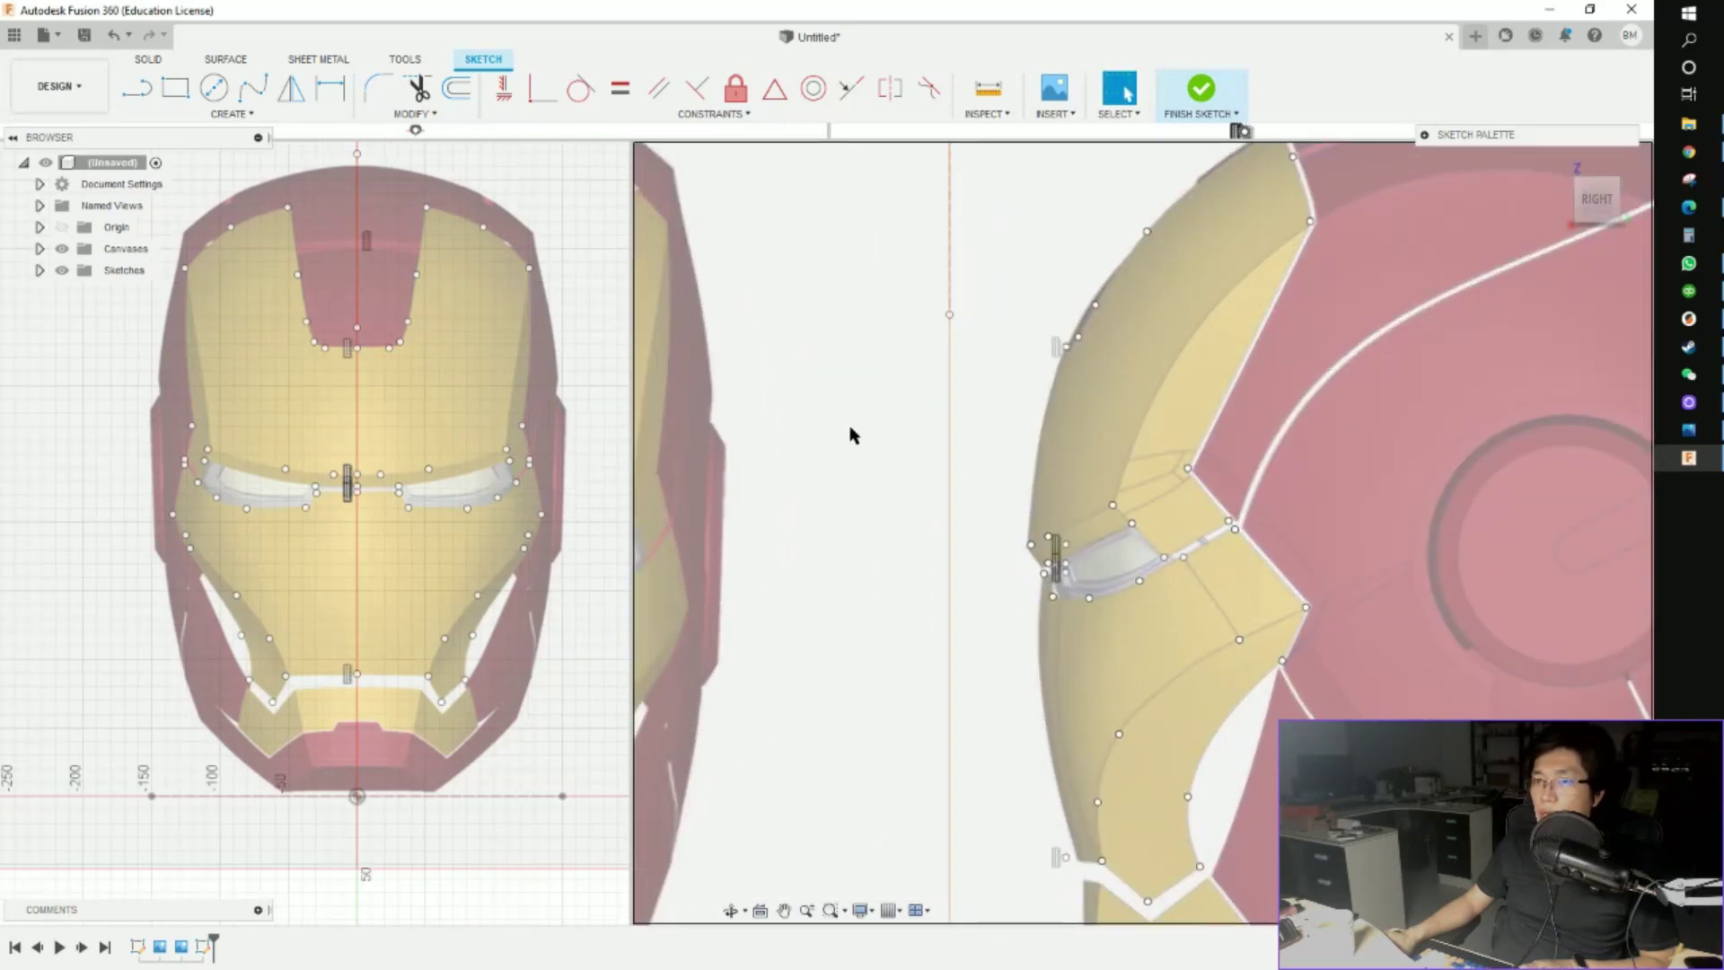
{"action": "left_click", "coordinate": [1056, 550]}
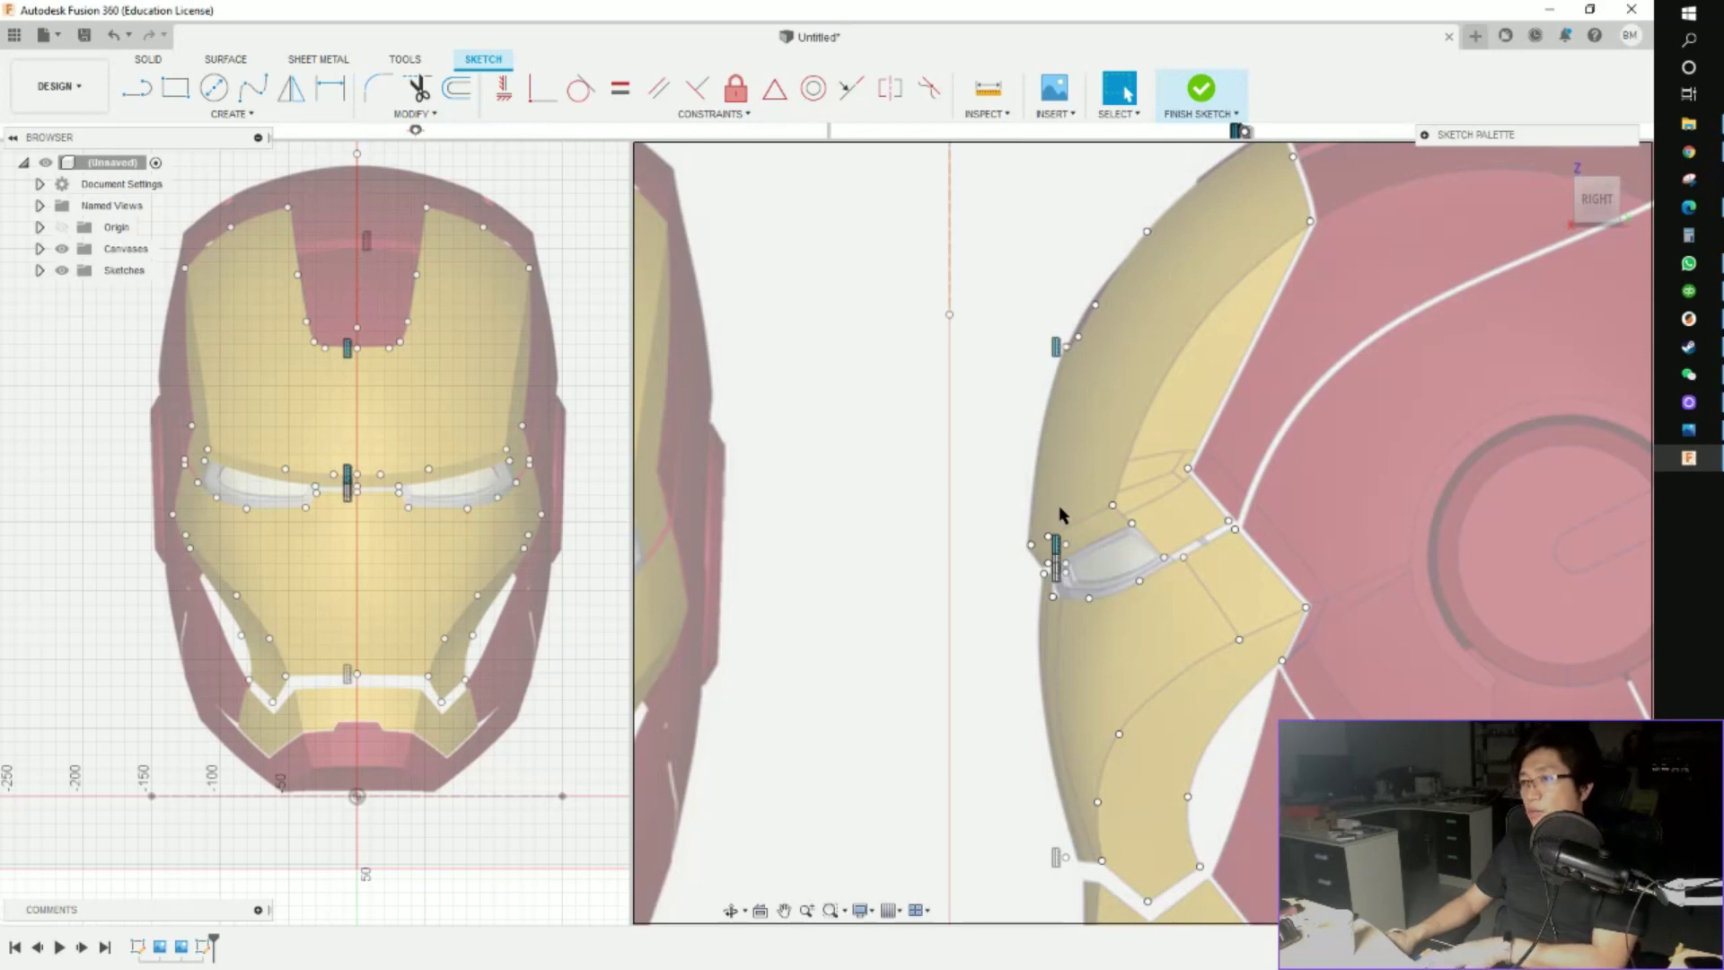
{"action": "scroll", "coordinate": [1081, 530], "scroll_direction": "up", "scroll_amount": 3}
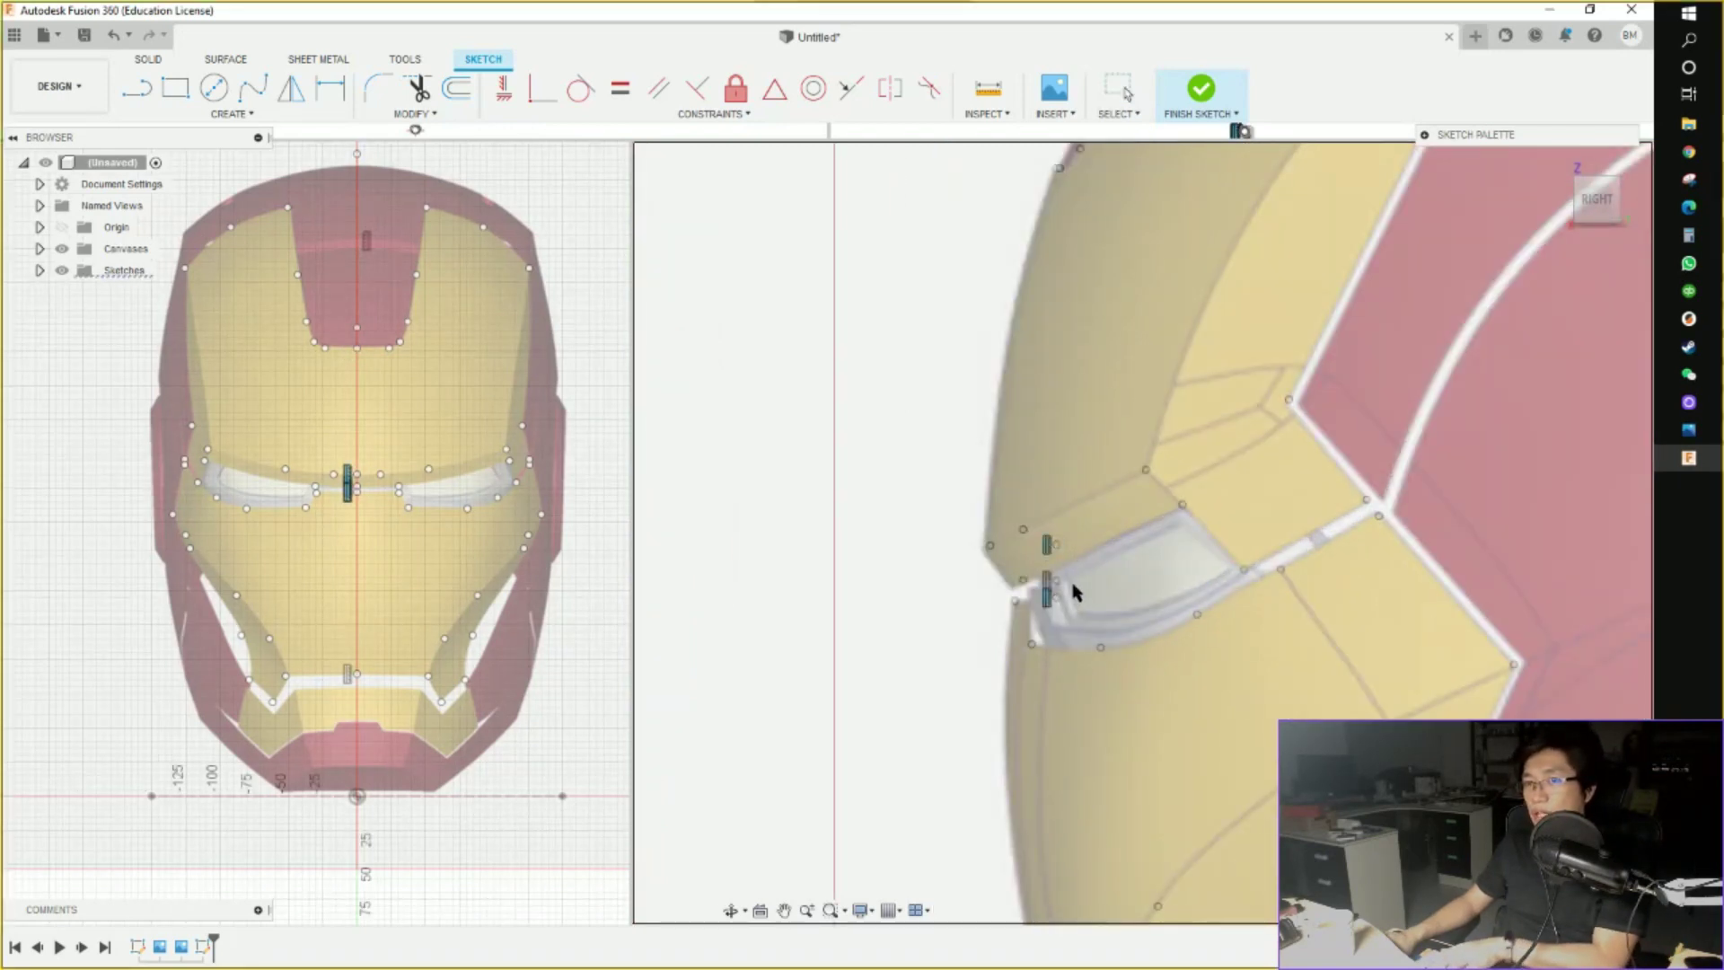
{"action": "key", "text": "super+shift+s"}
{"action": "key", "text": "Escape"}
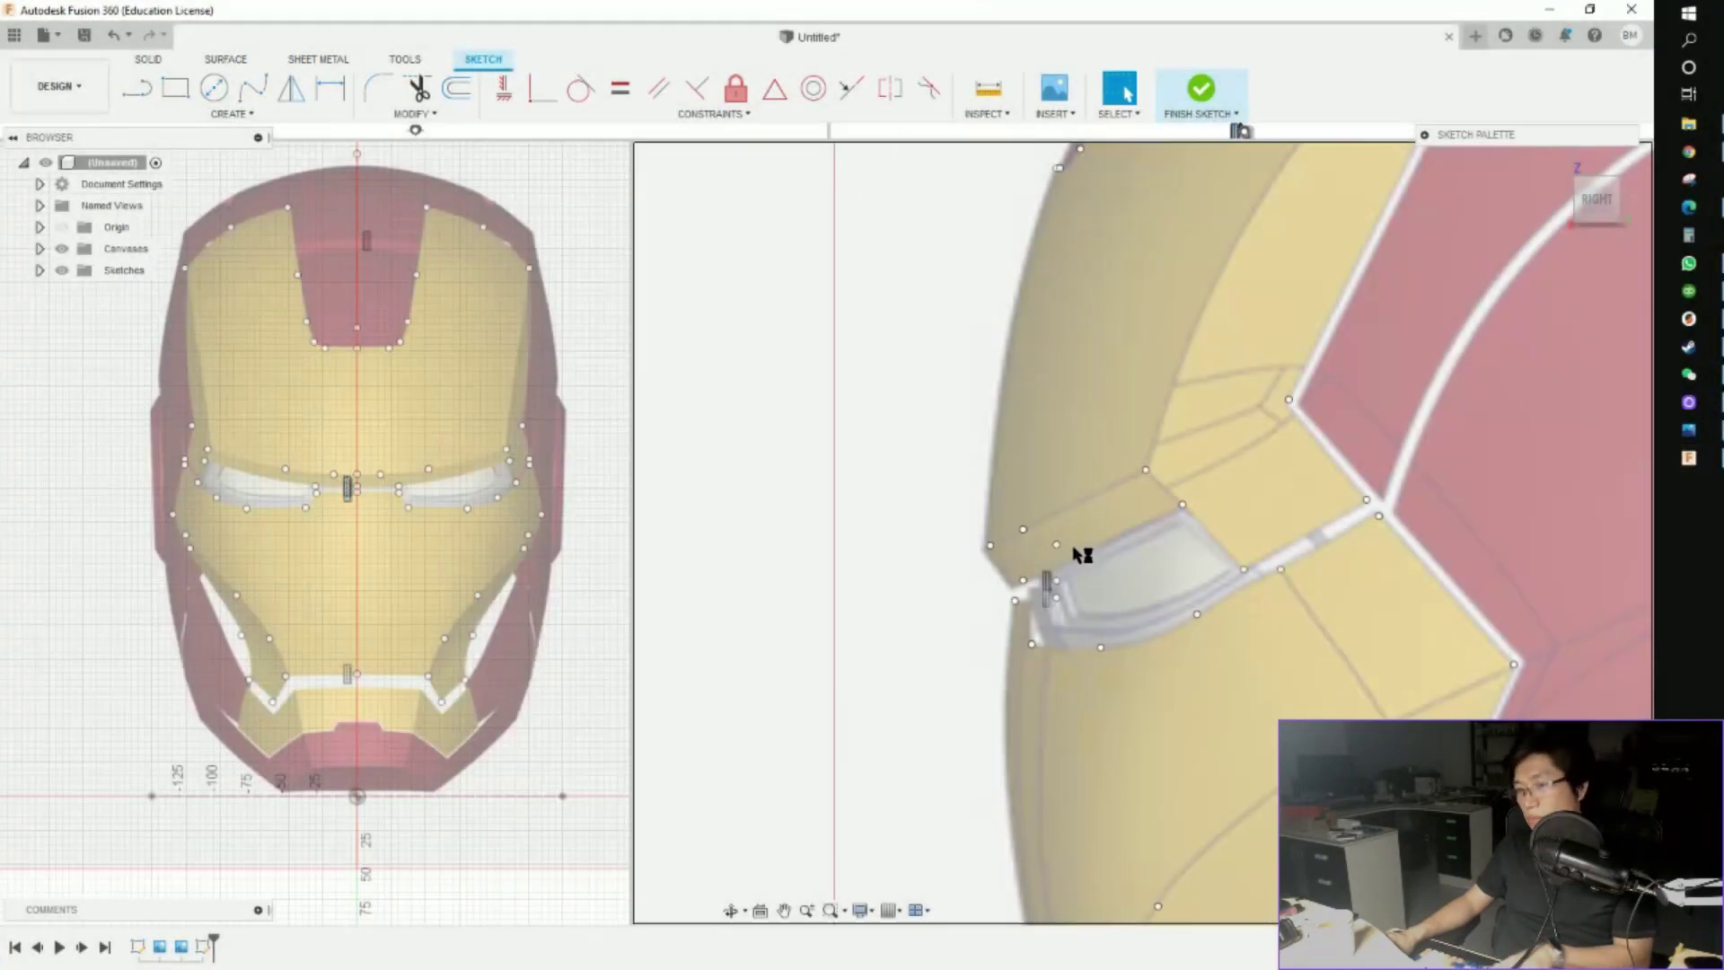
{"action": "scroll", "coordinate": [1051, 566], "scroll_direction": "up", "scroll_amount": 1}
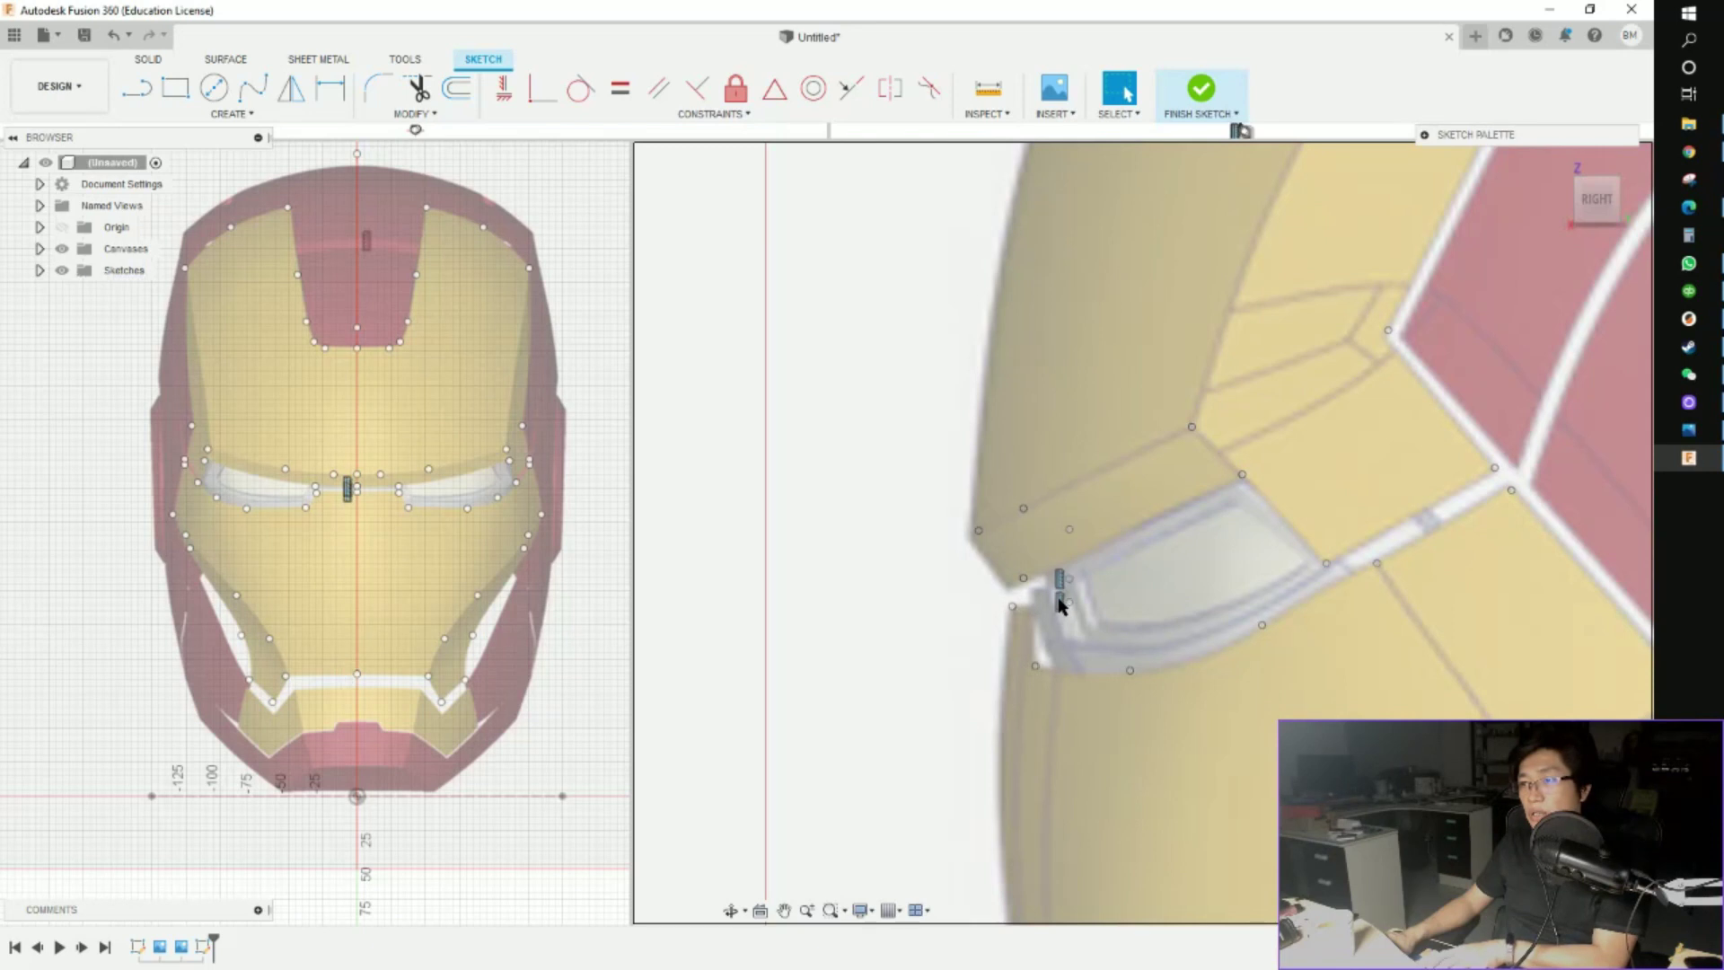
{"action": "scroll", "coordinate": [1068, 600], "scroll_direction": "up", "scroll_amount": 1}
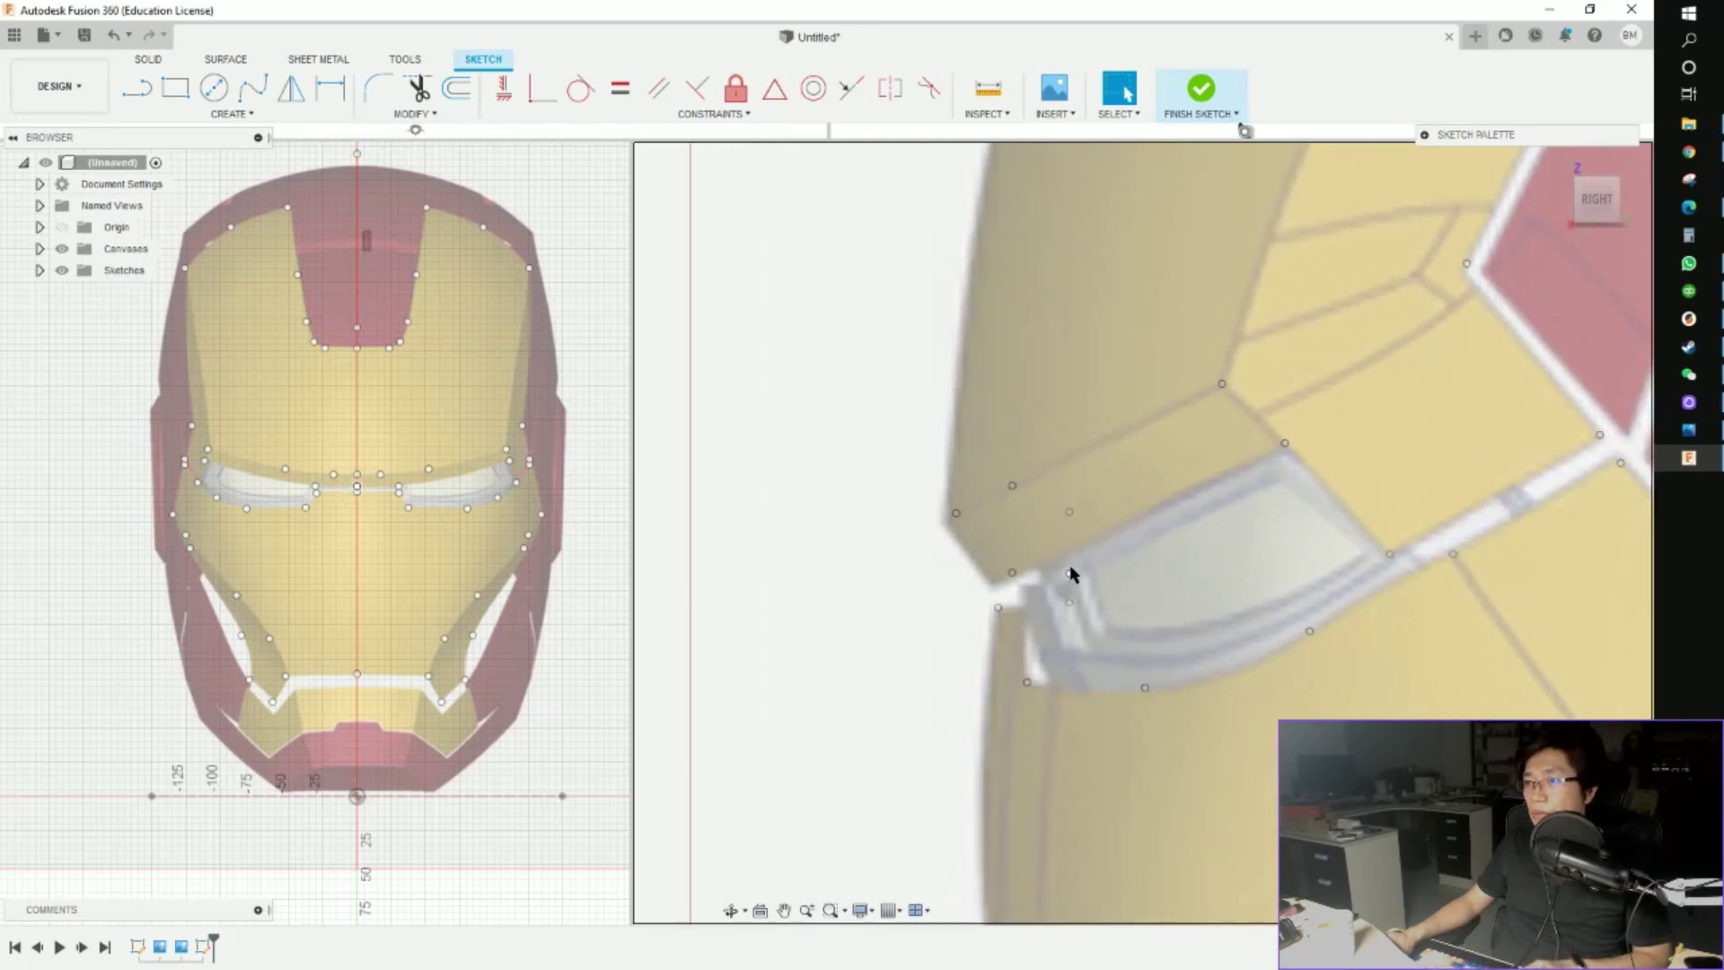
Move the upper centre point between the eyes onto the brow plate's lower front tip in the side view, about 1.1 mm in Y and 3.8 mm in Z
{"action": "key", "text": "m"}
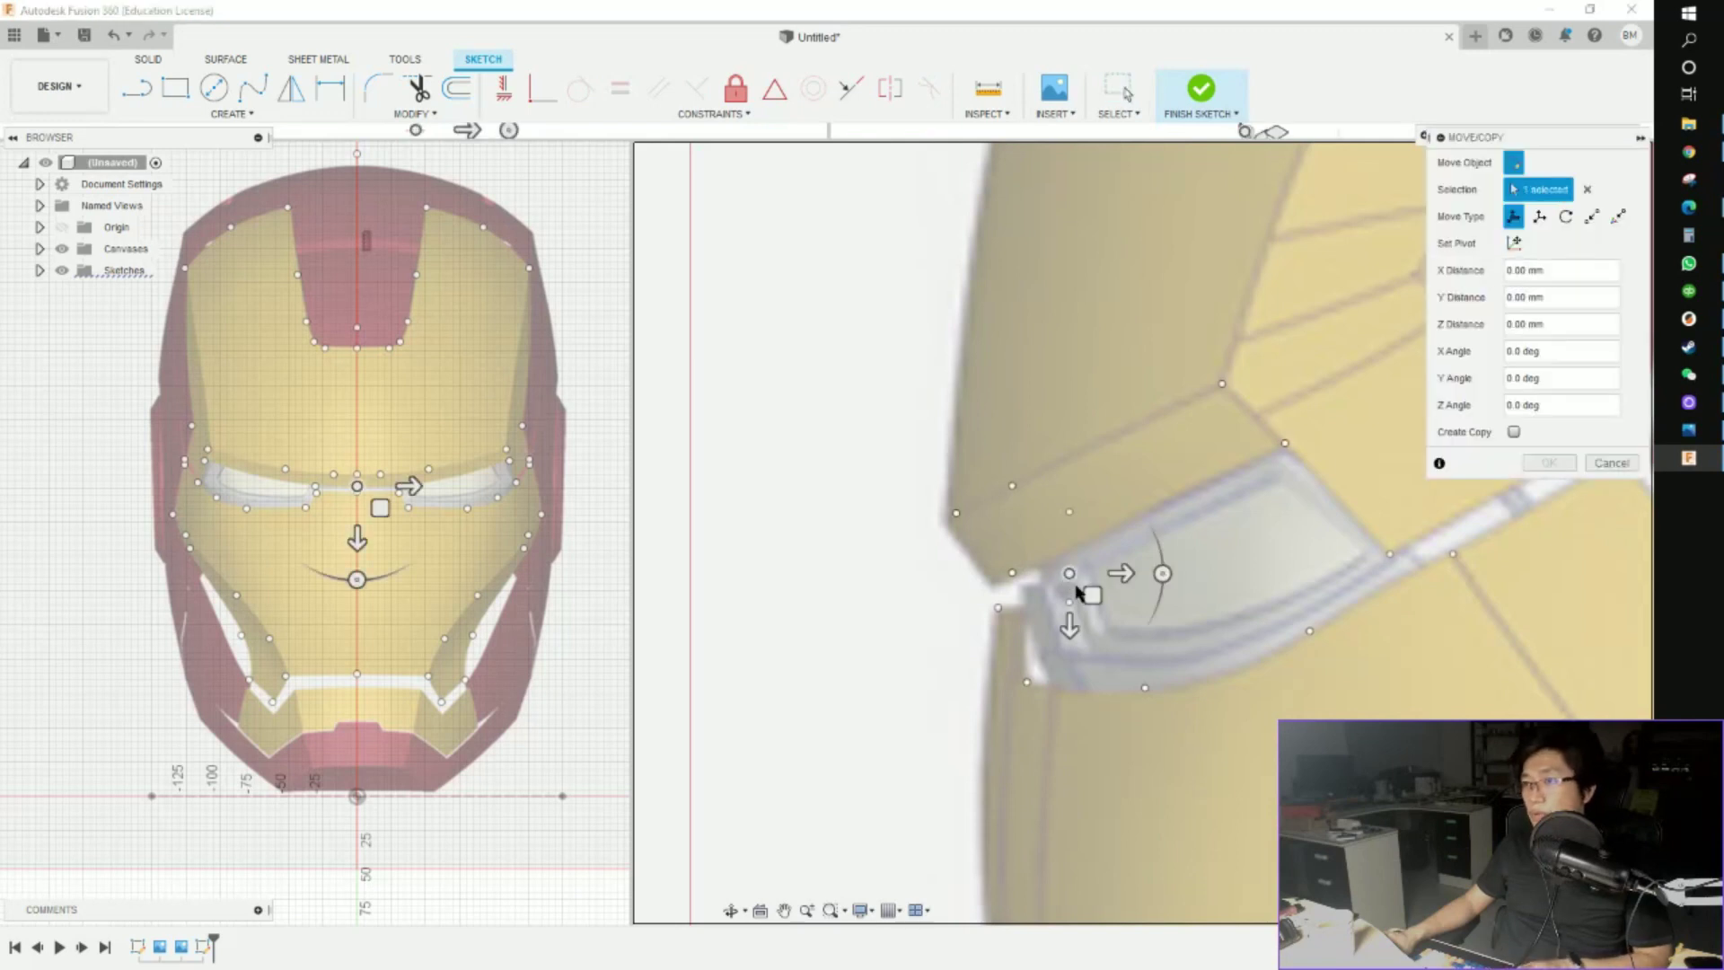
{"action": "mouse_move", "coordinate": [1121, 577]}
{"action": "left_mouse_down"}
{"action": "mouse_move", "coordinate": [932, 585]}
{"action": "mouse_move", "coordinate": [997, 594]}
{"action": "left_mouse_up"}
{"action": "scroll", "coordinate": [1007, 585], "scroll_direction": "up", "scroll_amount": 2}
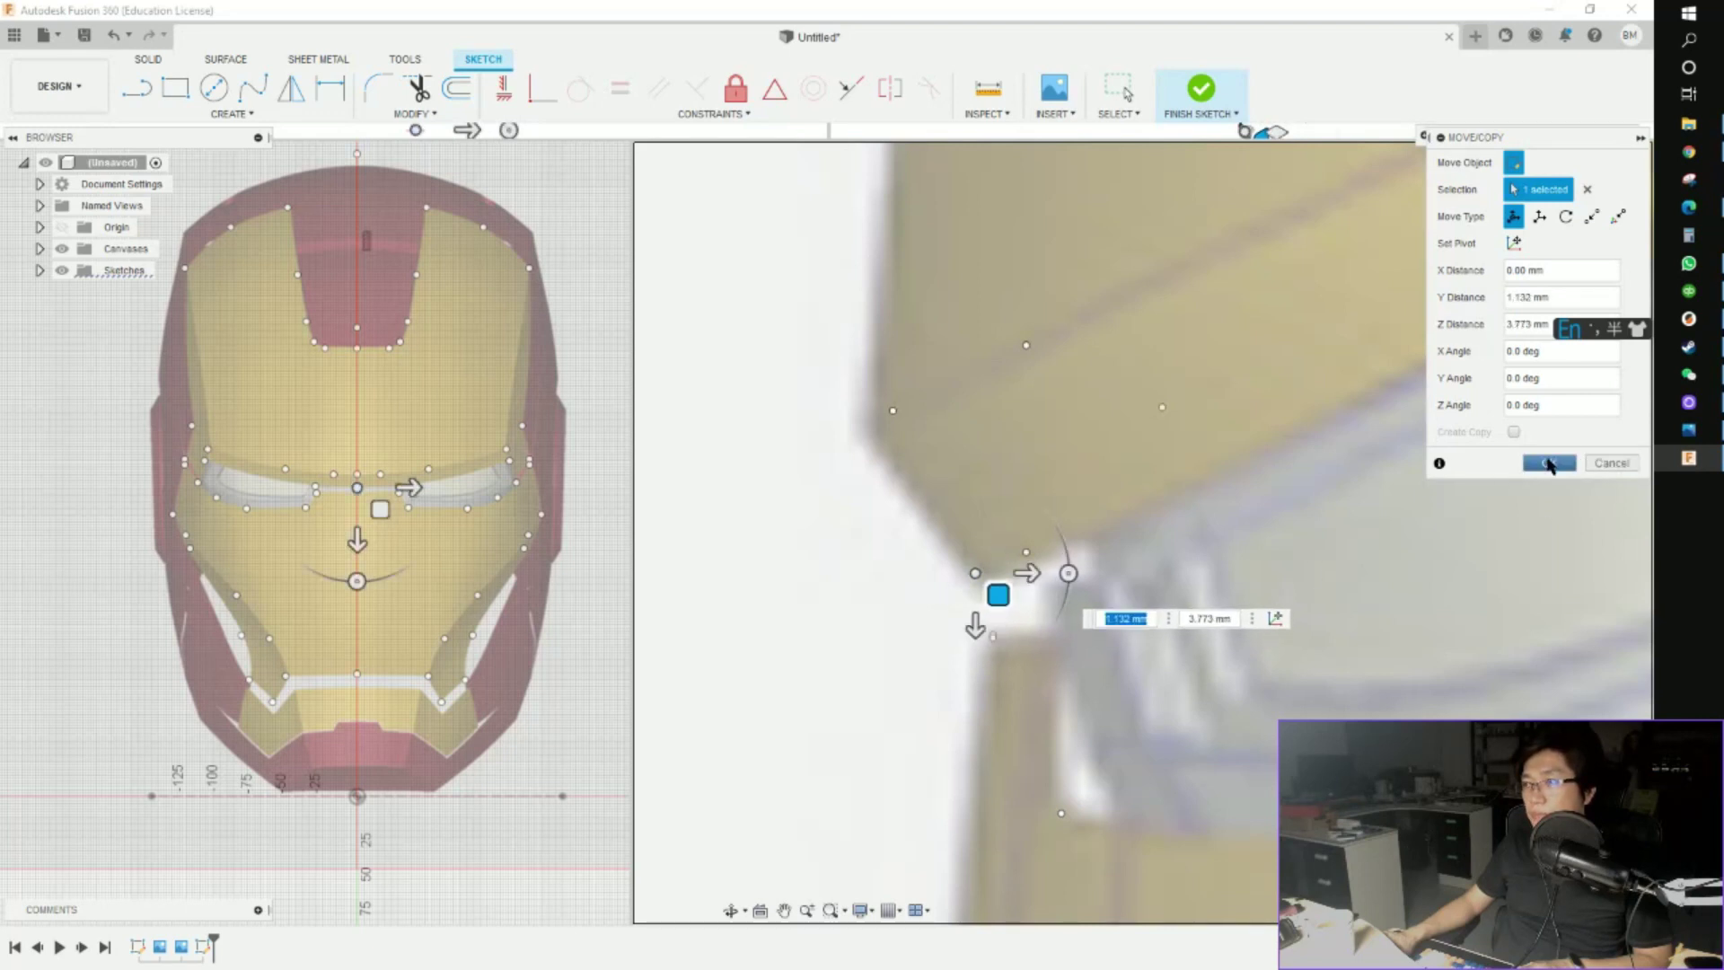
{"action": "left_click", "coordinate": [1549, 463]}
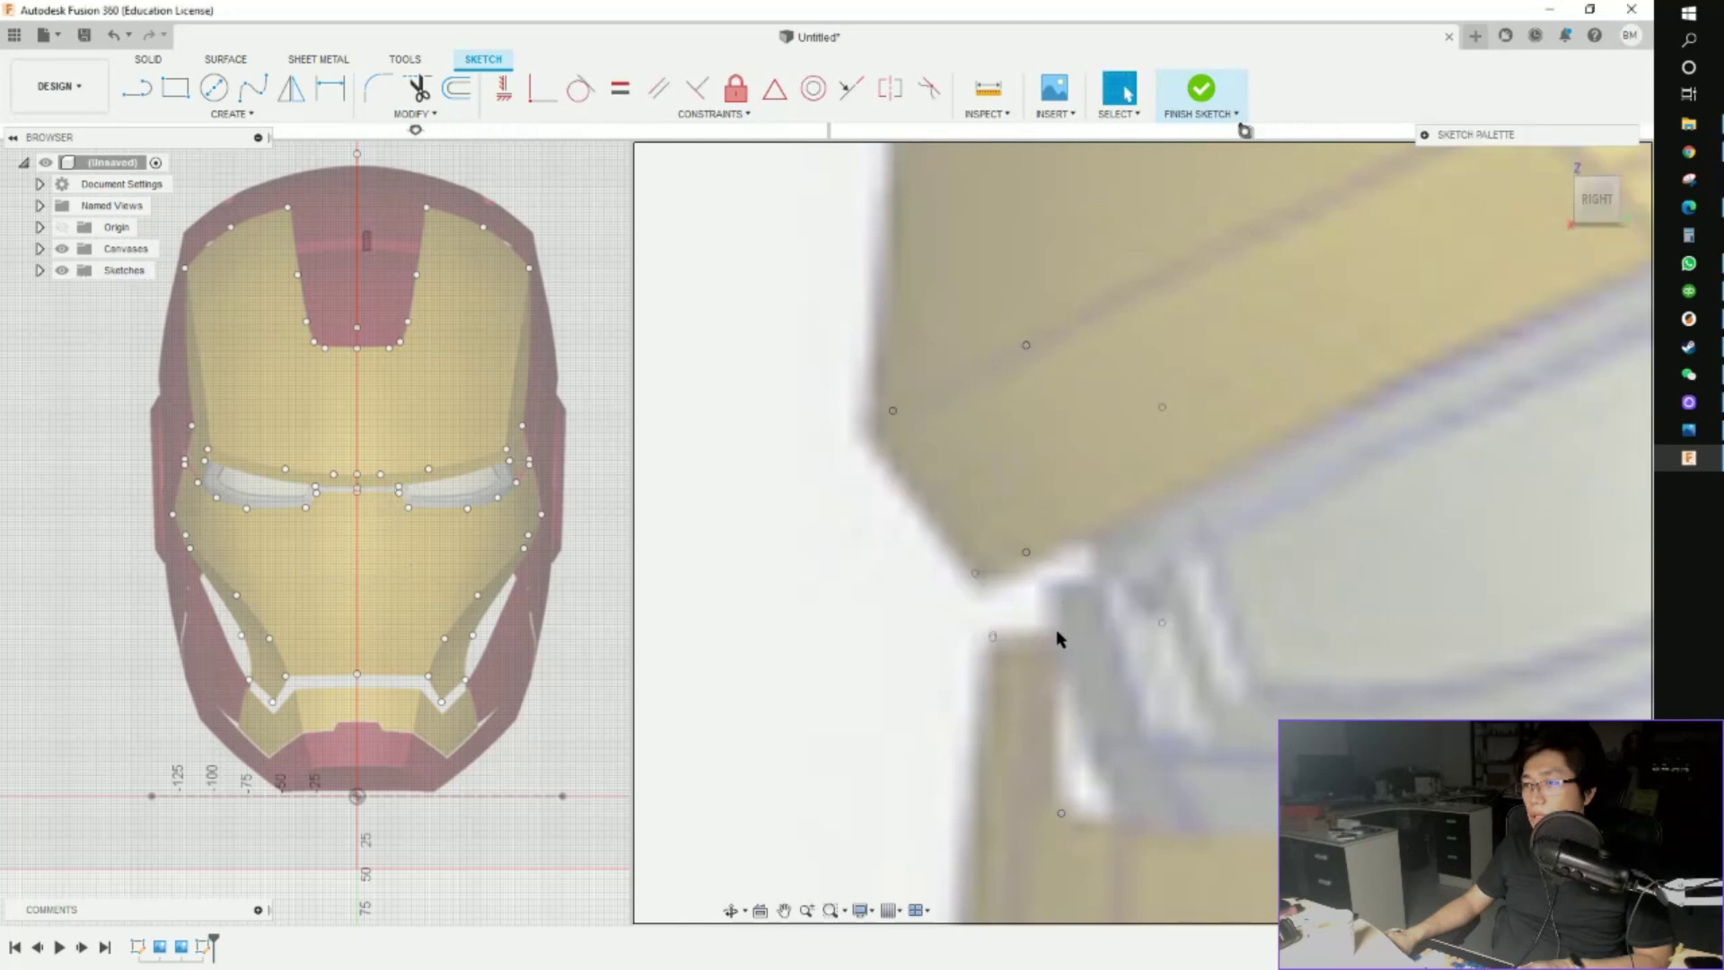
Move the lower centre point between the eyes to the upper front corner of the lower faceplate in the side view
{"action": "left_click", "coordinate": [1162, 623]}
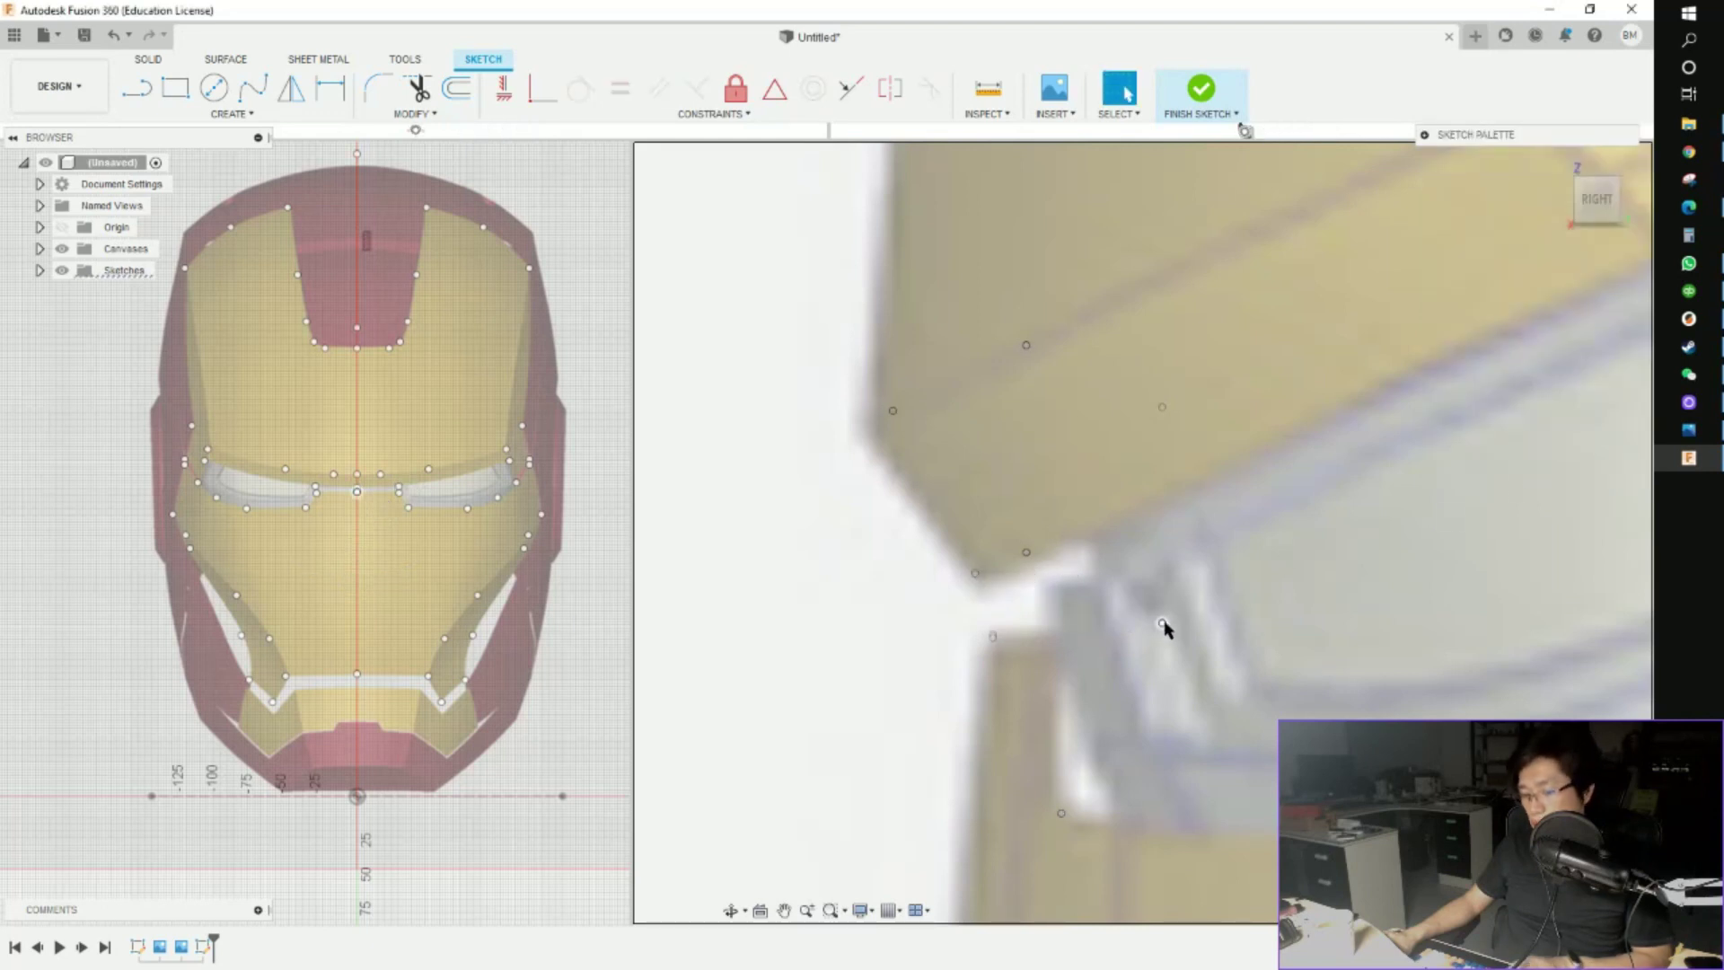
{"action": "key", "text": "m"}
{"action": "mouse_move", "coordinate": [1204, 622]}
{"action": "left_mouse_down"}
{"action": "mouse_move", "coordinate": [1009, 620]}
{"action": "mouse_move", "coordinate": [984, 659]}
{"action": "mouse_move", "coordinate": [1020, 629]}
{"action": "mouse_move", "coordinate": [1061, 626]}
{"action": "left_mouse_up"}
{"action": "scroll", "coordinate": [1061, 626], "scroll_direction": "up", "scroll_amount": 2}
{"action": "left_click", "coordinate": [1549, 462]}
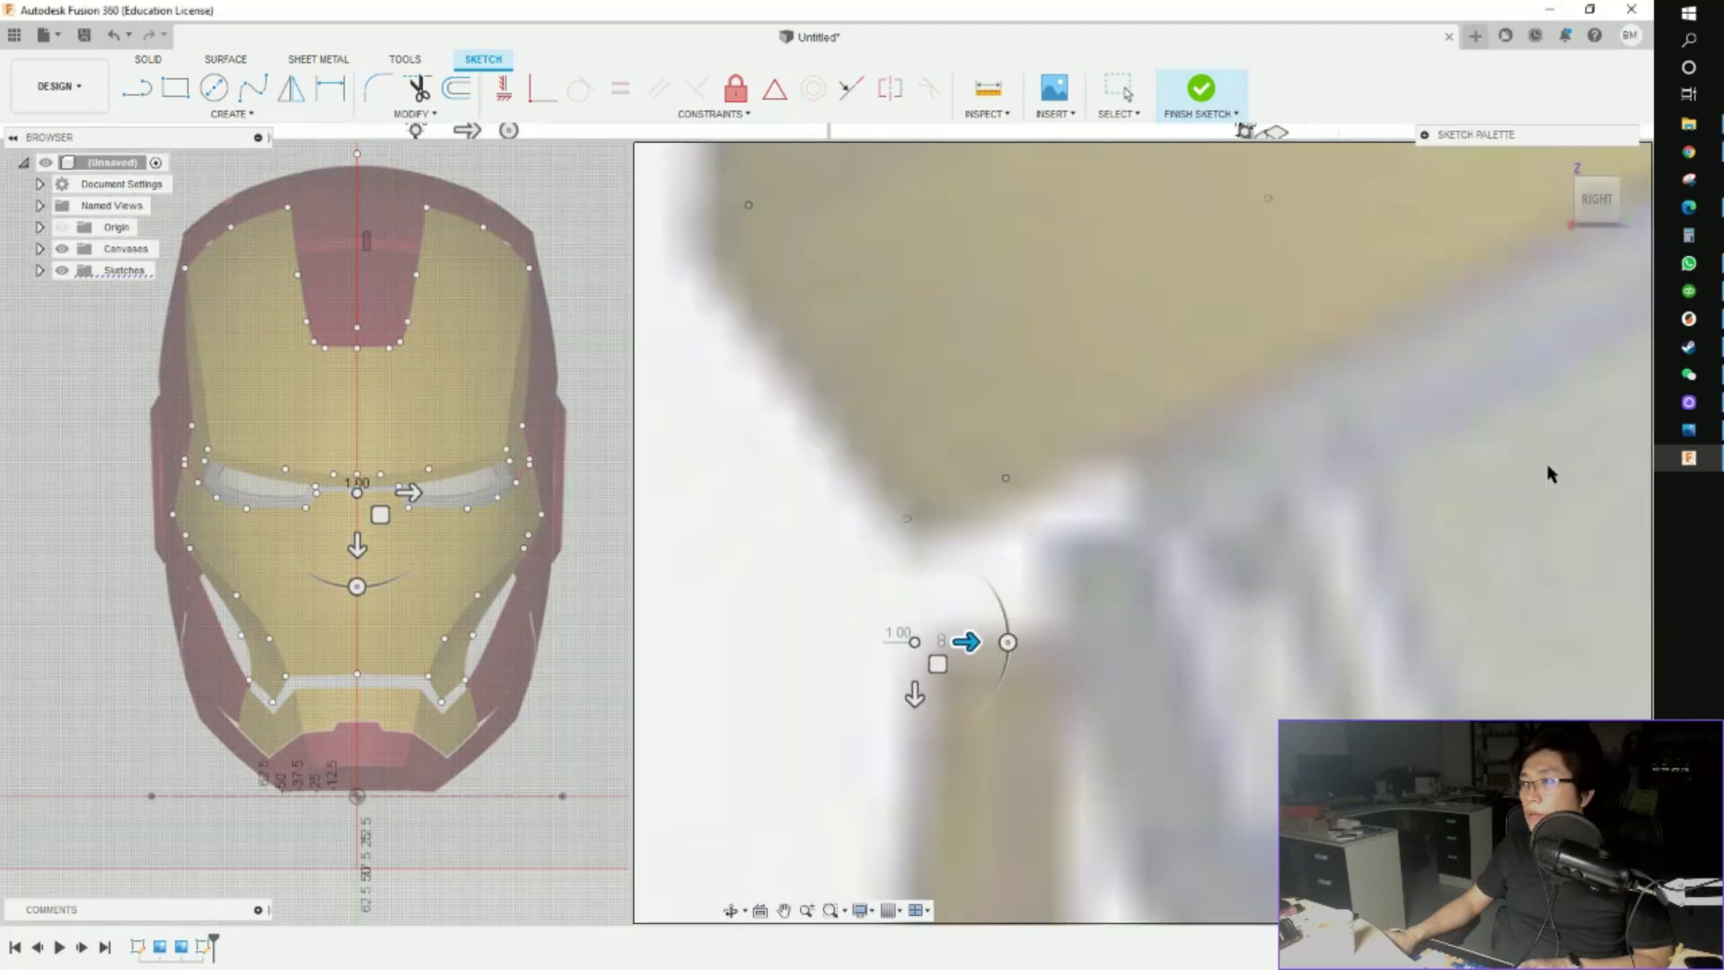
Move the point at the eye's lower inner corner 0.20 mm in Y to match the faceplate's upper edge in the side view
{"action": "scroll", "coordinate": [1243, 584], "scroll_direction": "up", "scroll_amount": 5}
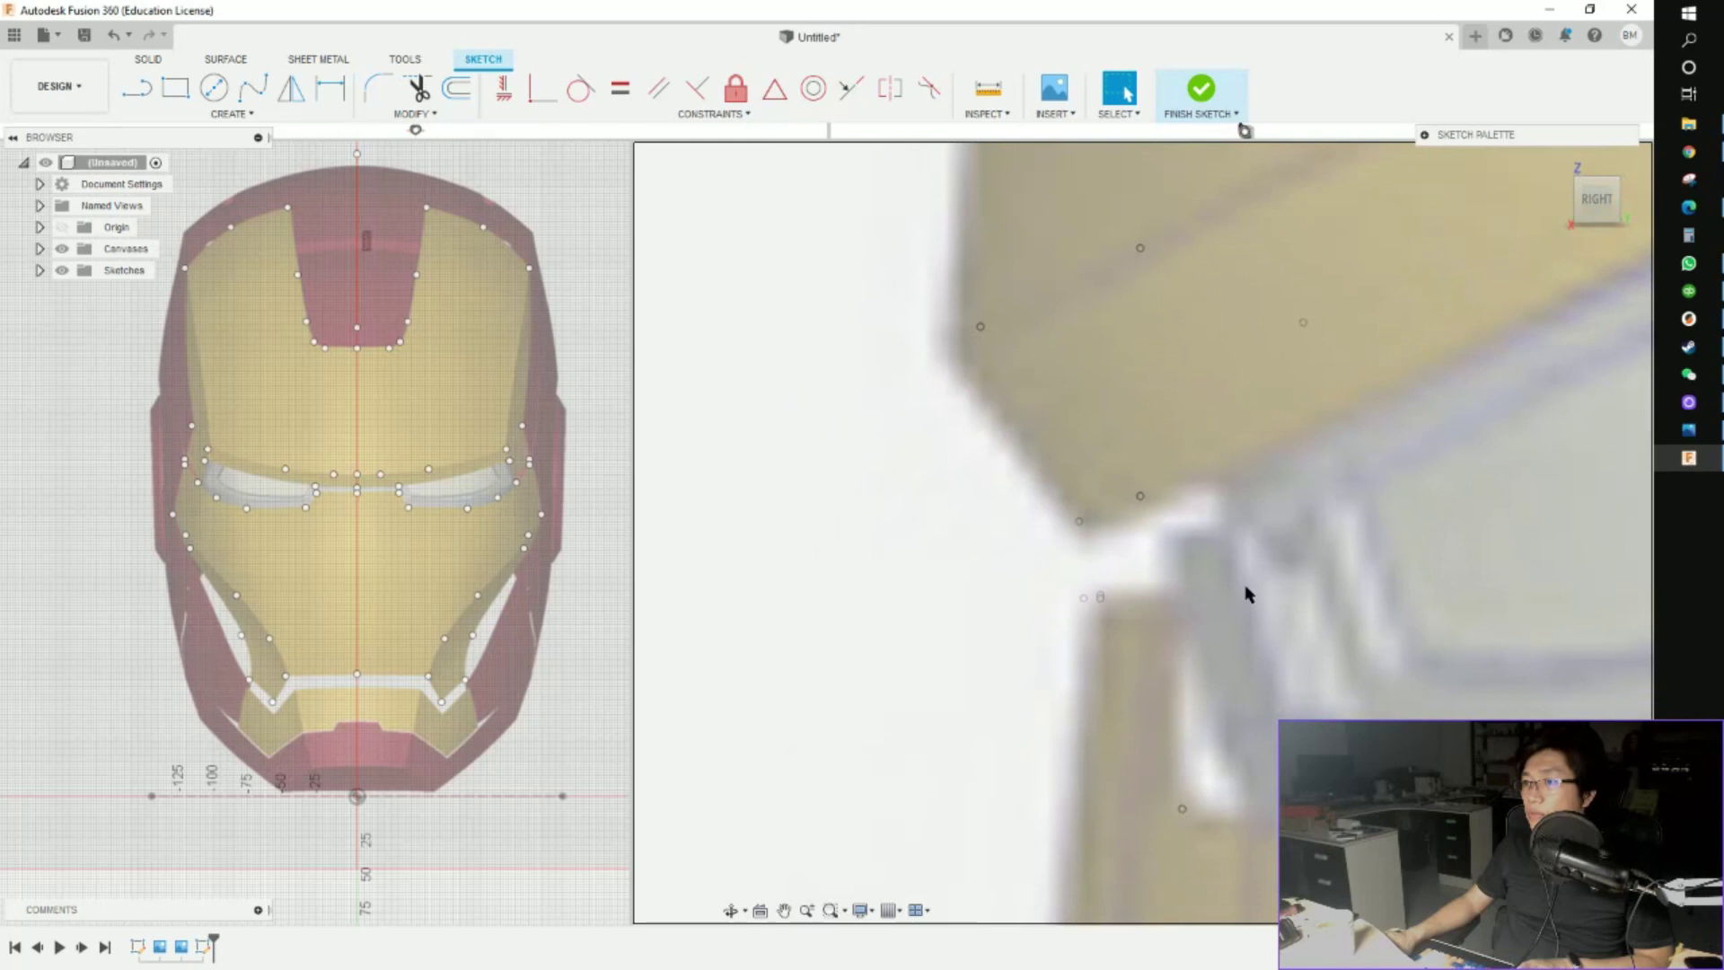
{"action": "left_click", "coordinate": [1067, 599]}
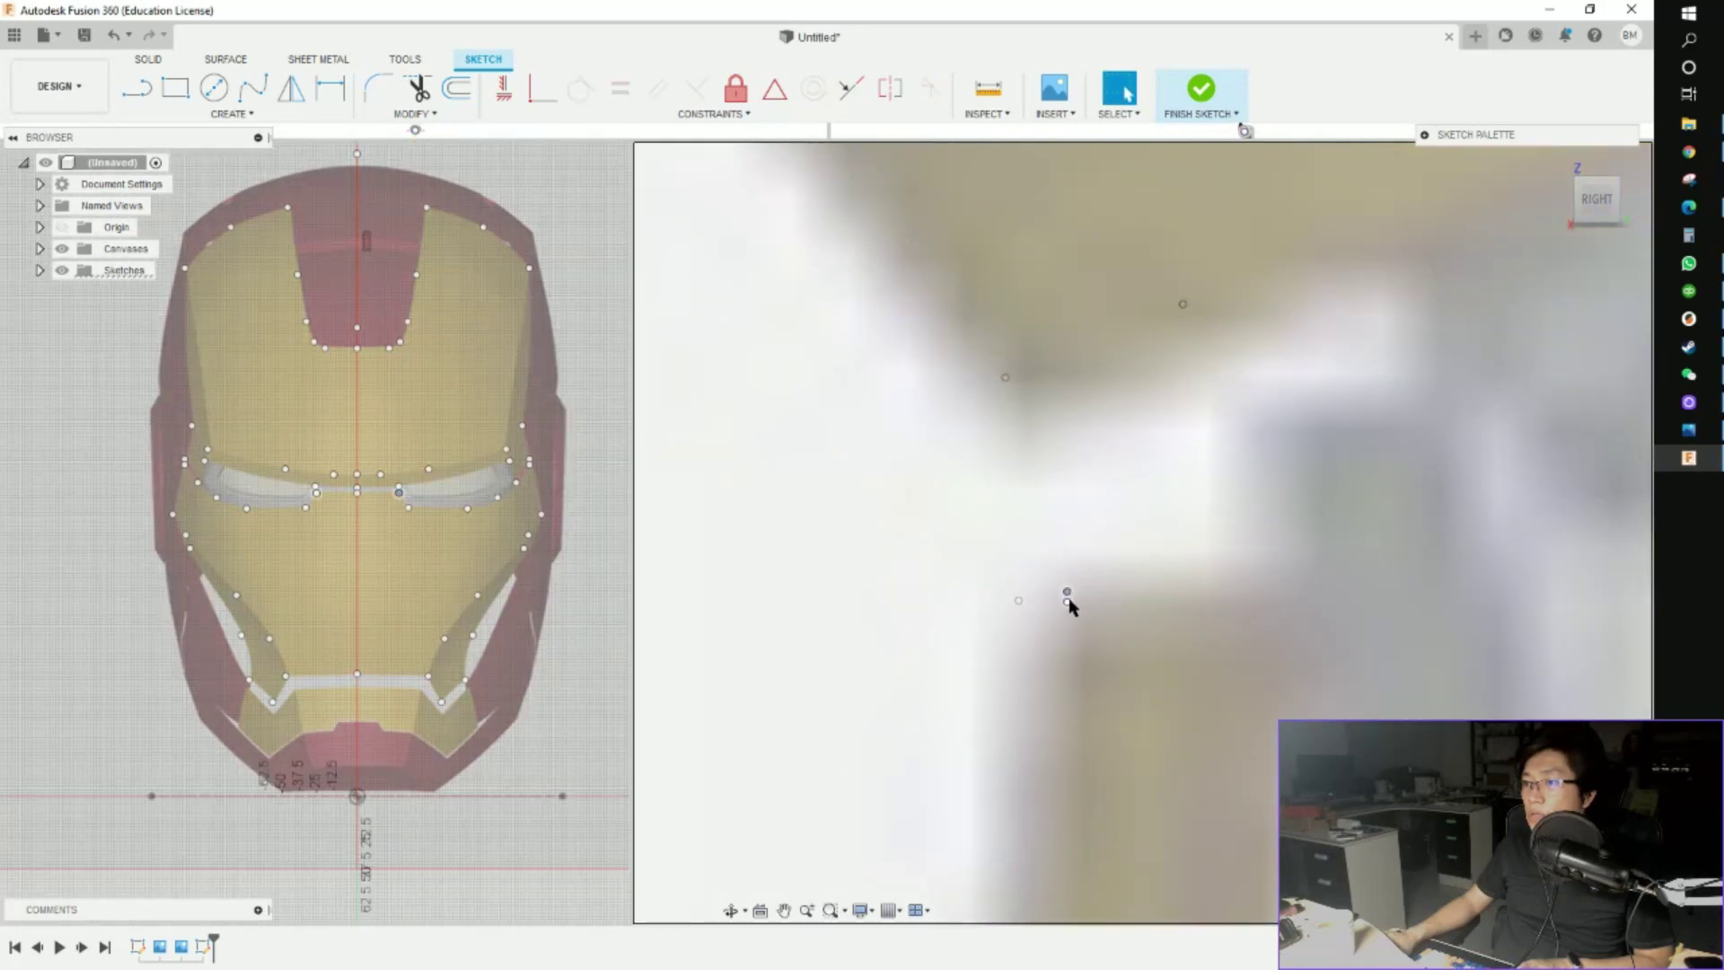
{"action": "key", "text": "m"}
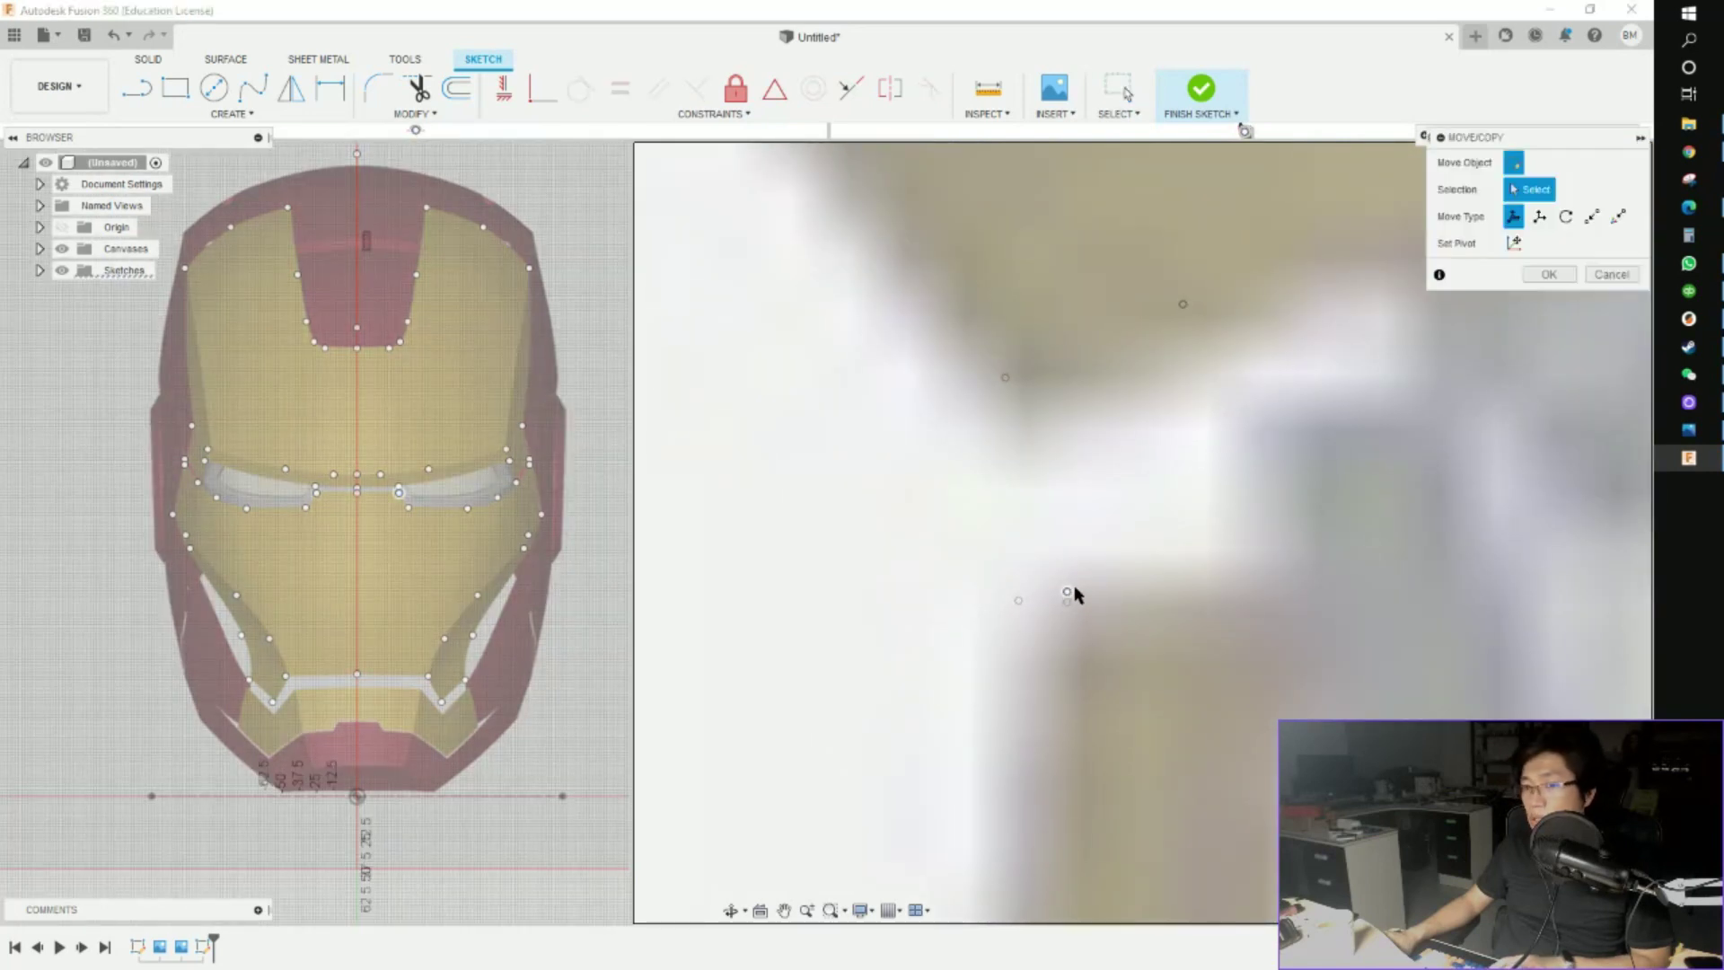
{"action": "scroll", "coordinate": [1162, 663], "scroll_direction": "up", "scroll_amount": 2}
{"action": "left_click_drag", "start_coordinate": [1013, 613], "coordinate": [1027, 623]}
{"action": "scroll", "coordinate": [1028, 616], "scroll_direction": "up", "scroll_amount": 3}
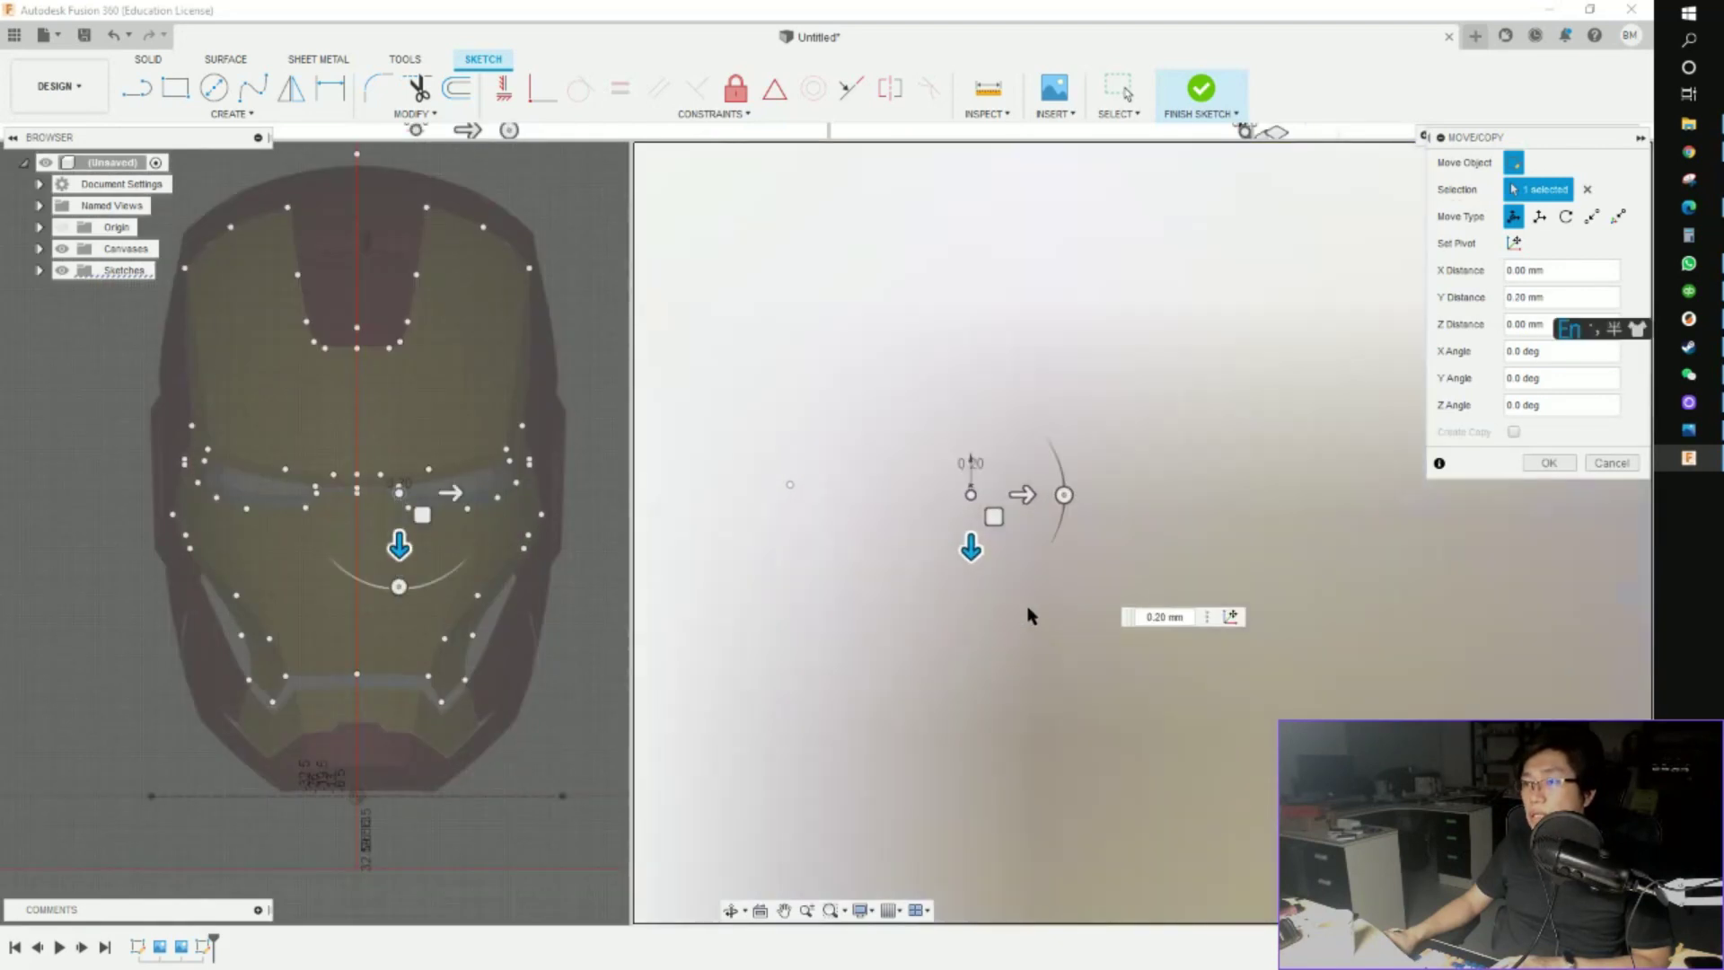
{"action": "scroll", "coordinate": [1030, 616], "scroll_direction": "down", "scroll_amount": 3}
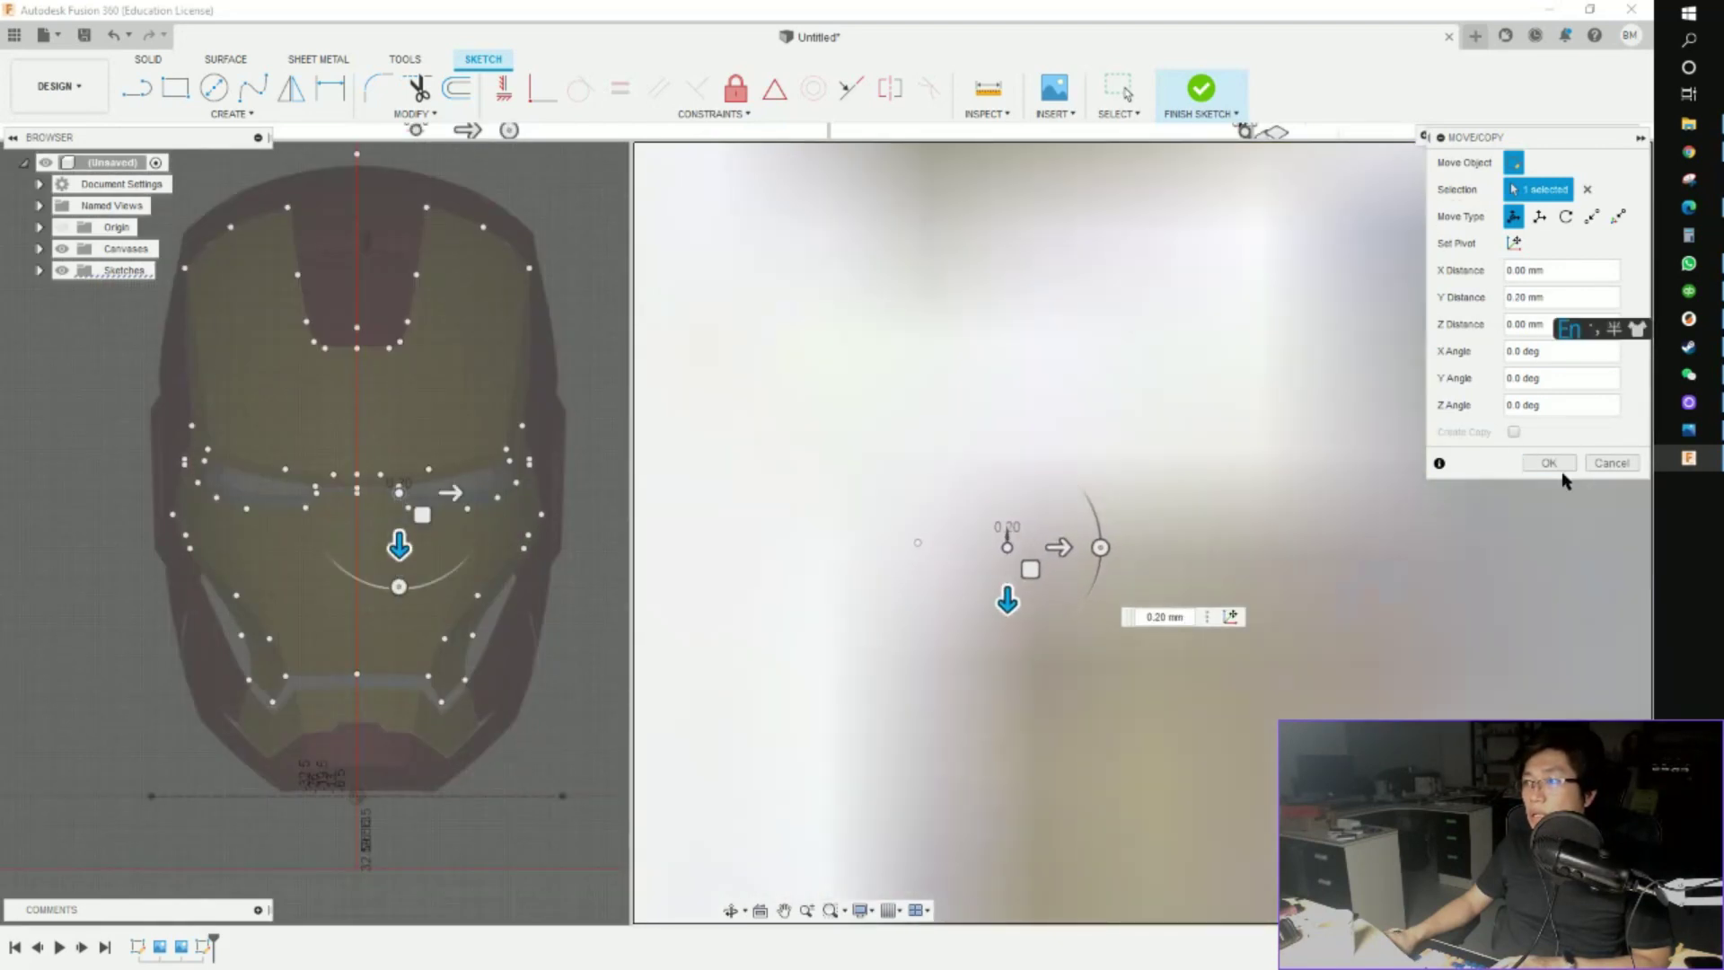
{"action": "left_click", "coordinate": [1560, 467]}
Nudge the eye's lower inner corner point by -0.021 mm in Y and -0.004 mm in Z
{"action": "scroll", "coordinate": [1009, 548], "scroll_direction": "up", "scroll_amount": 3}
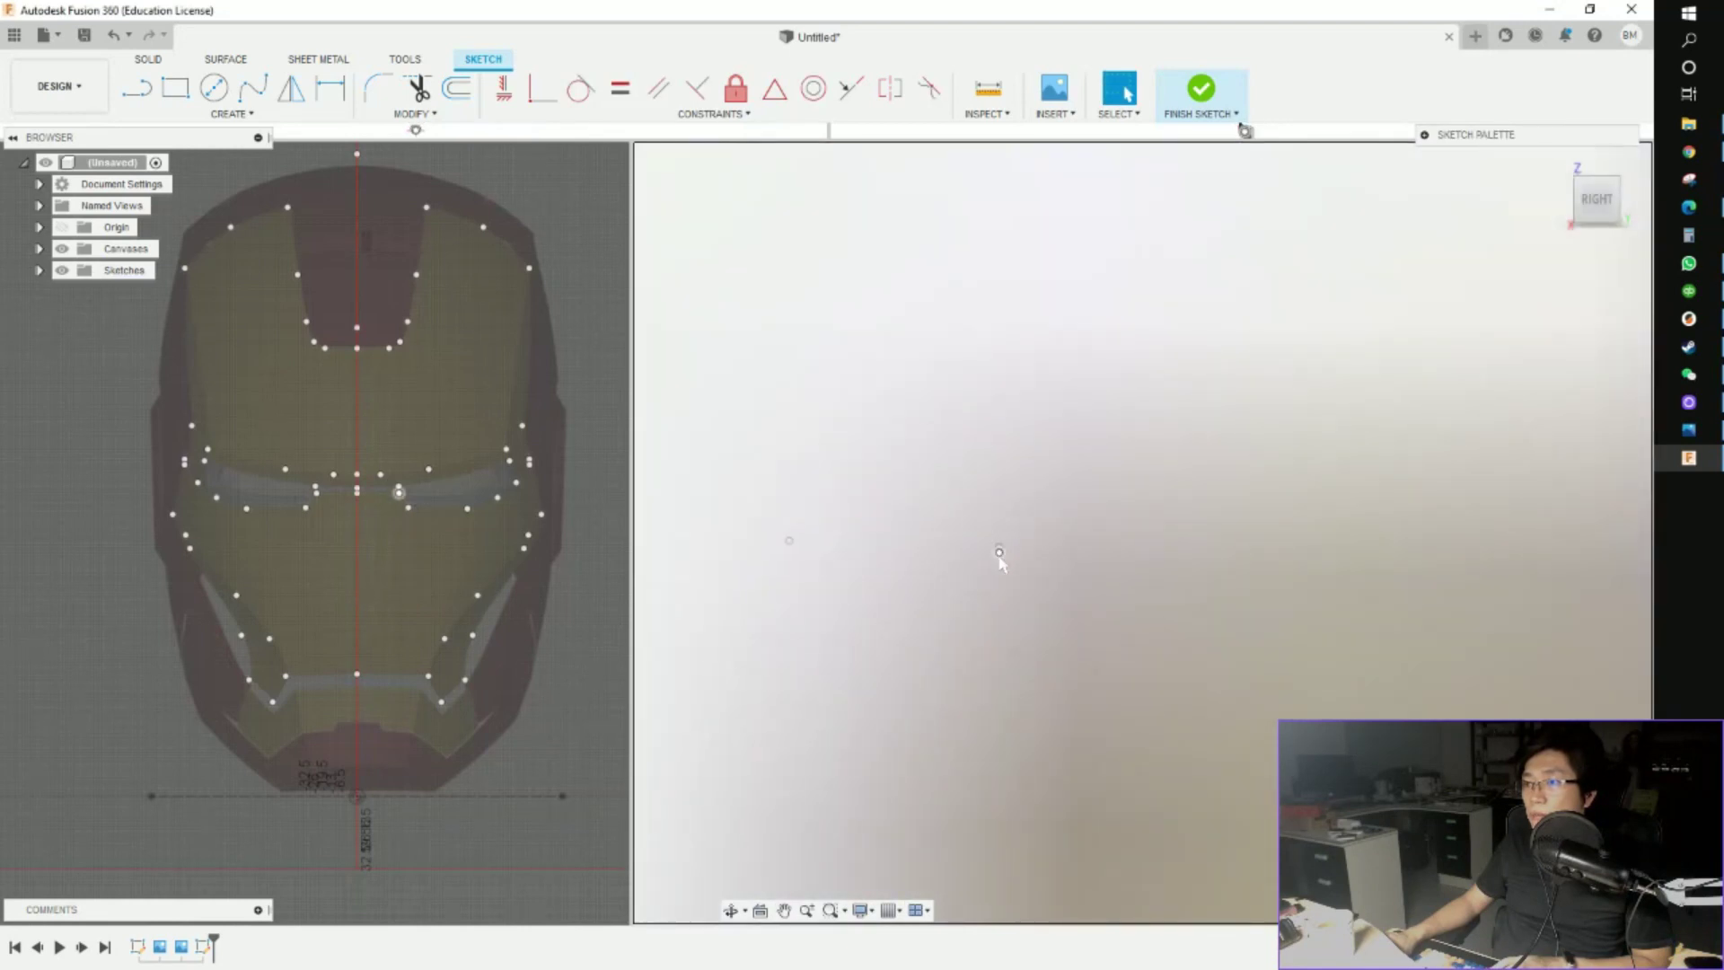
{"action": "left_click", "coordinate": [1002, 558]}
{"action": "left_click", "coordinate": [1000, 549]}
{"action": "key", "text": "m"}
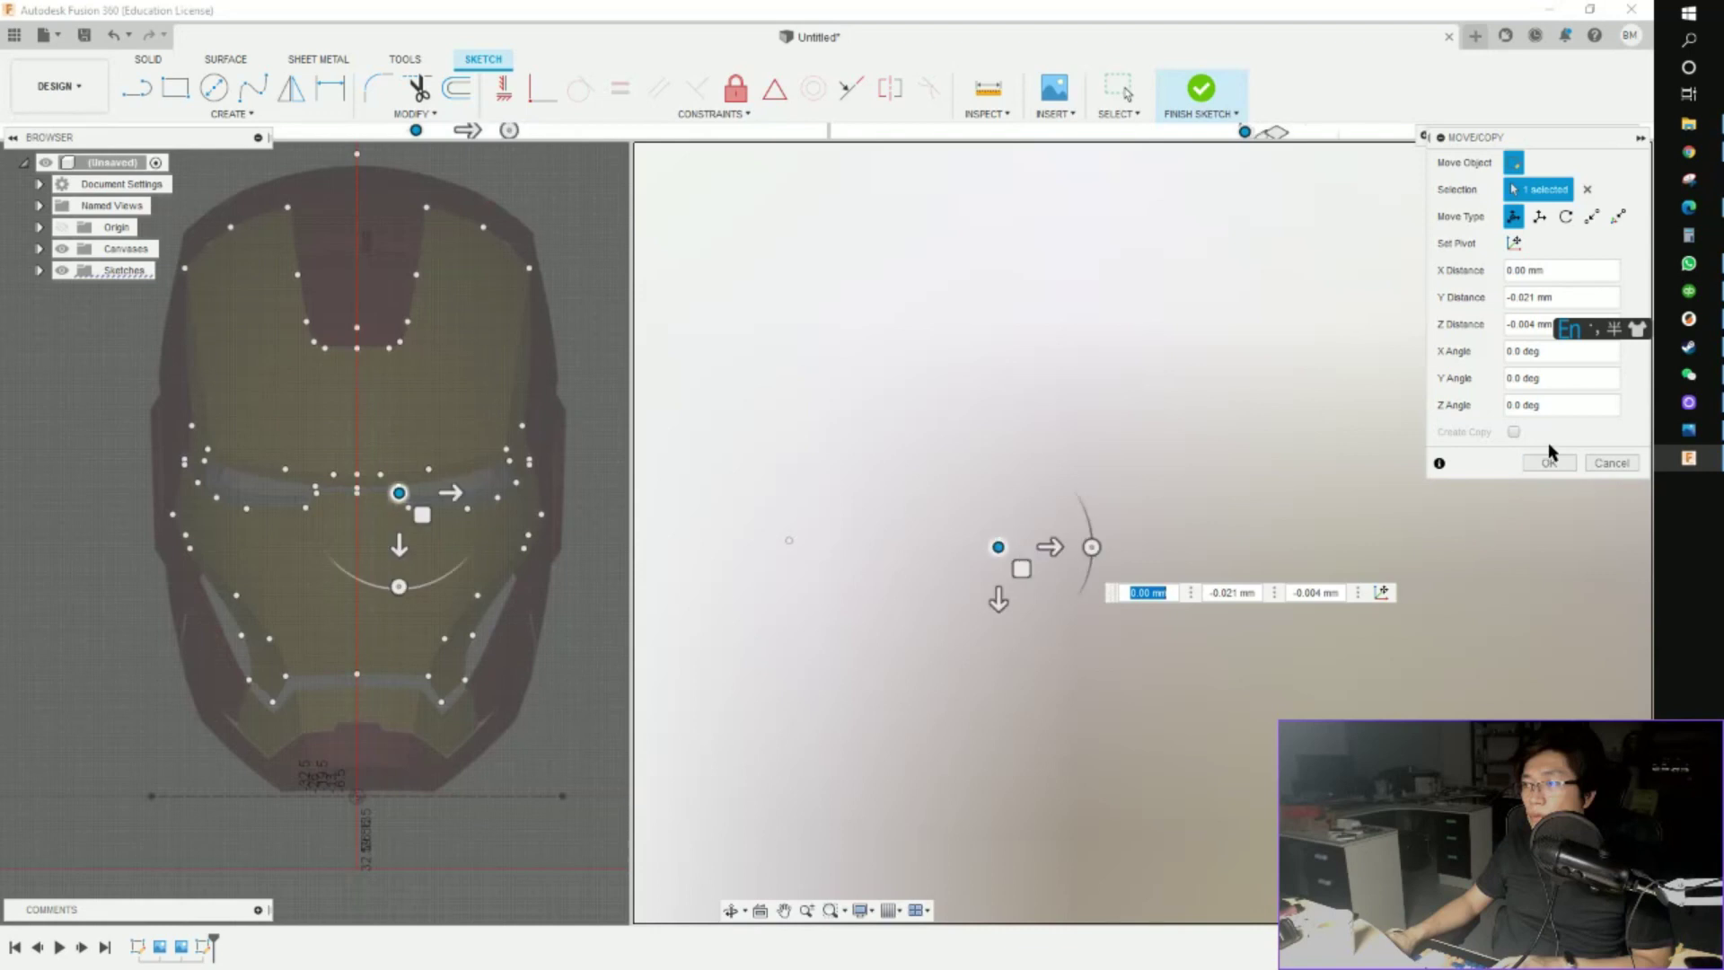
{"action": "left_click", "coordinate": [1548, 463]}
Move the centre point above the mouth gap onto the faceplate's lower front corner in the side view
{"action": "scroll", "coordinate": [1331, 608], "scroll_direction": "up", "scroll_amount": 5}
{"action": "middle_click_drag", "start_coordinate": [1332, 608], "coordinate": [1245, 131]}
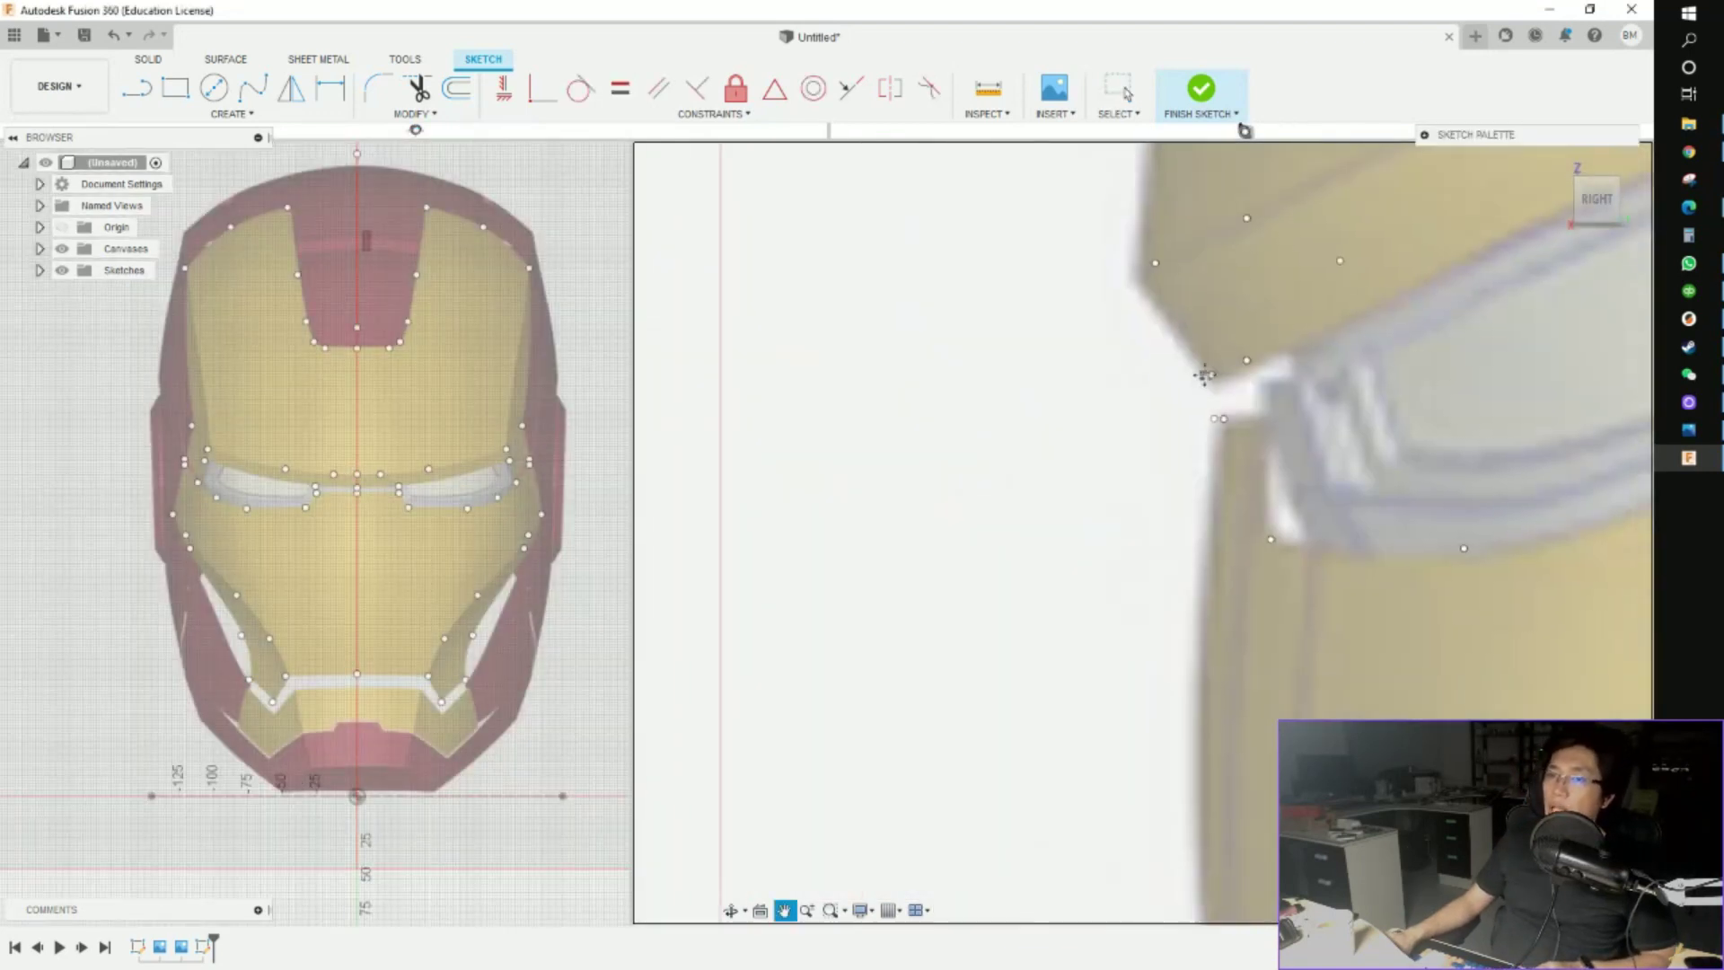
{"action": "middle_click_drag", "start_coordinate": [1204, 374], "coordinate": [1268, 89]}
{"action": "middle_click_drag", "start_coordinate": [1250, 709], "coordinate": [1174, 225]}
{"action": "middle_click_drag", "start_coordinate": [1185, 808], "coordinate": [1046, 238]}
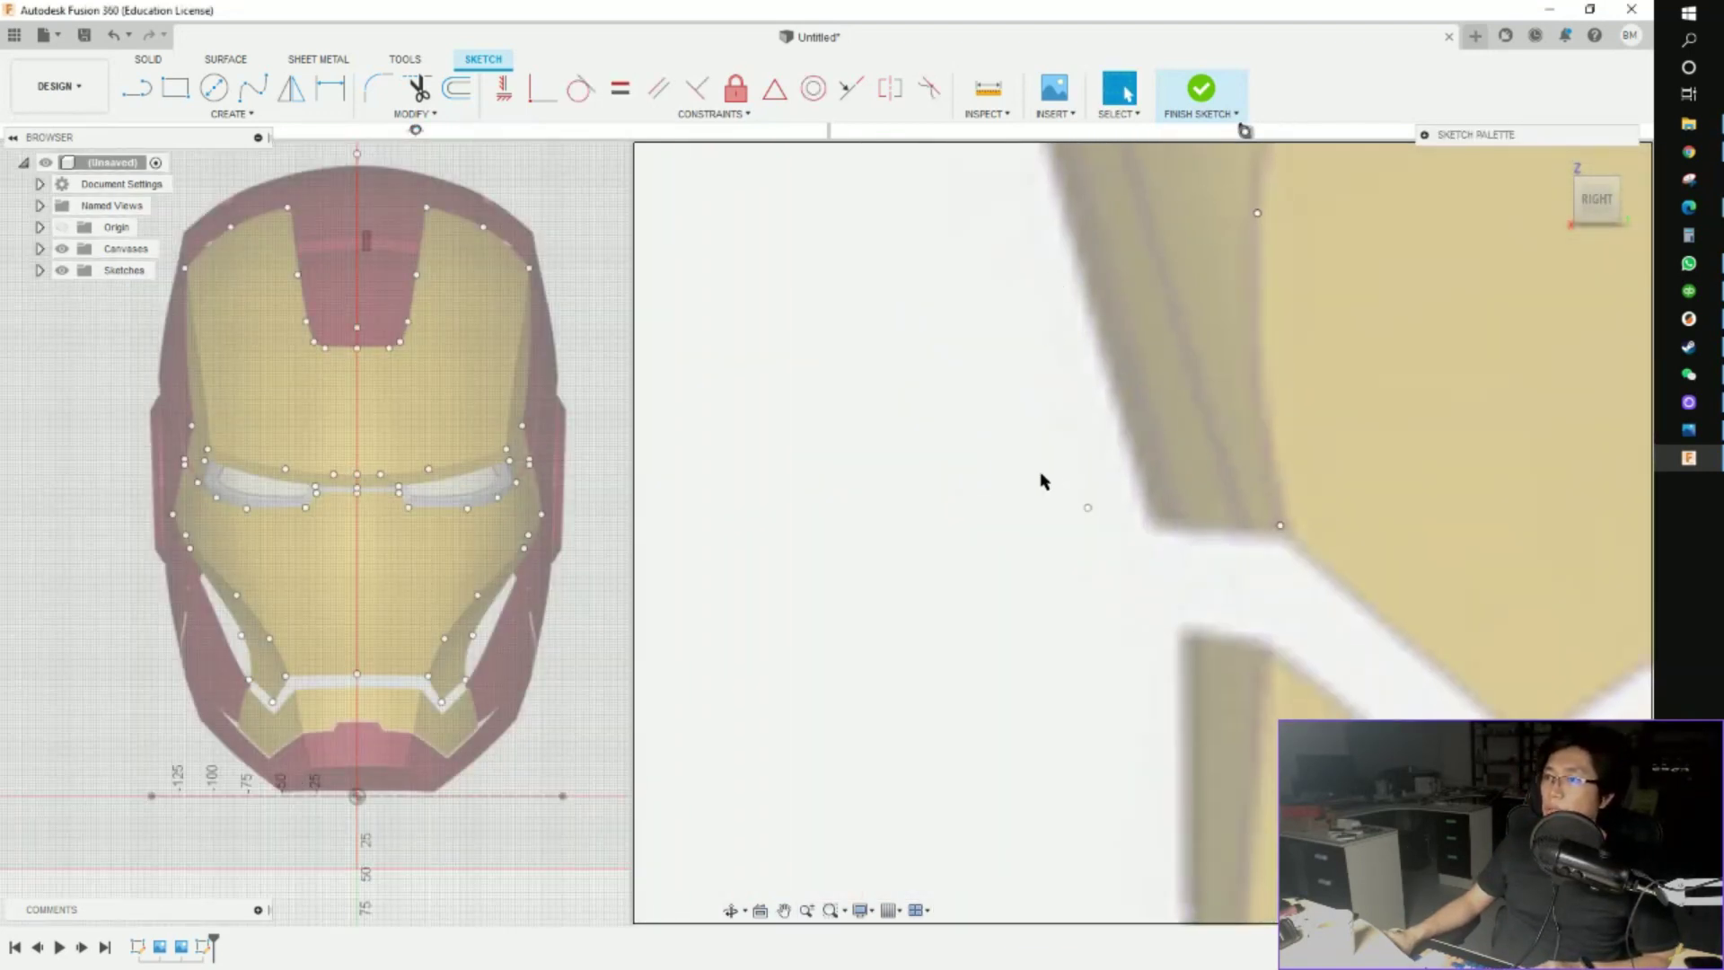
{"action": "scroll", "coordinate": [1140, 552], "scroll_direction": "down", "scroll_amount": 3}
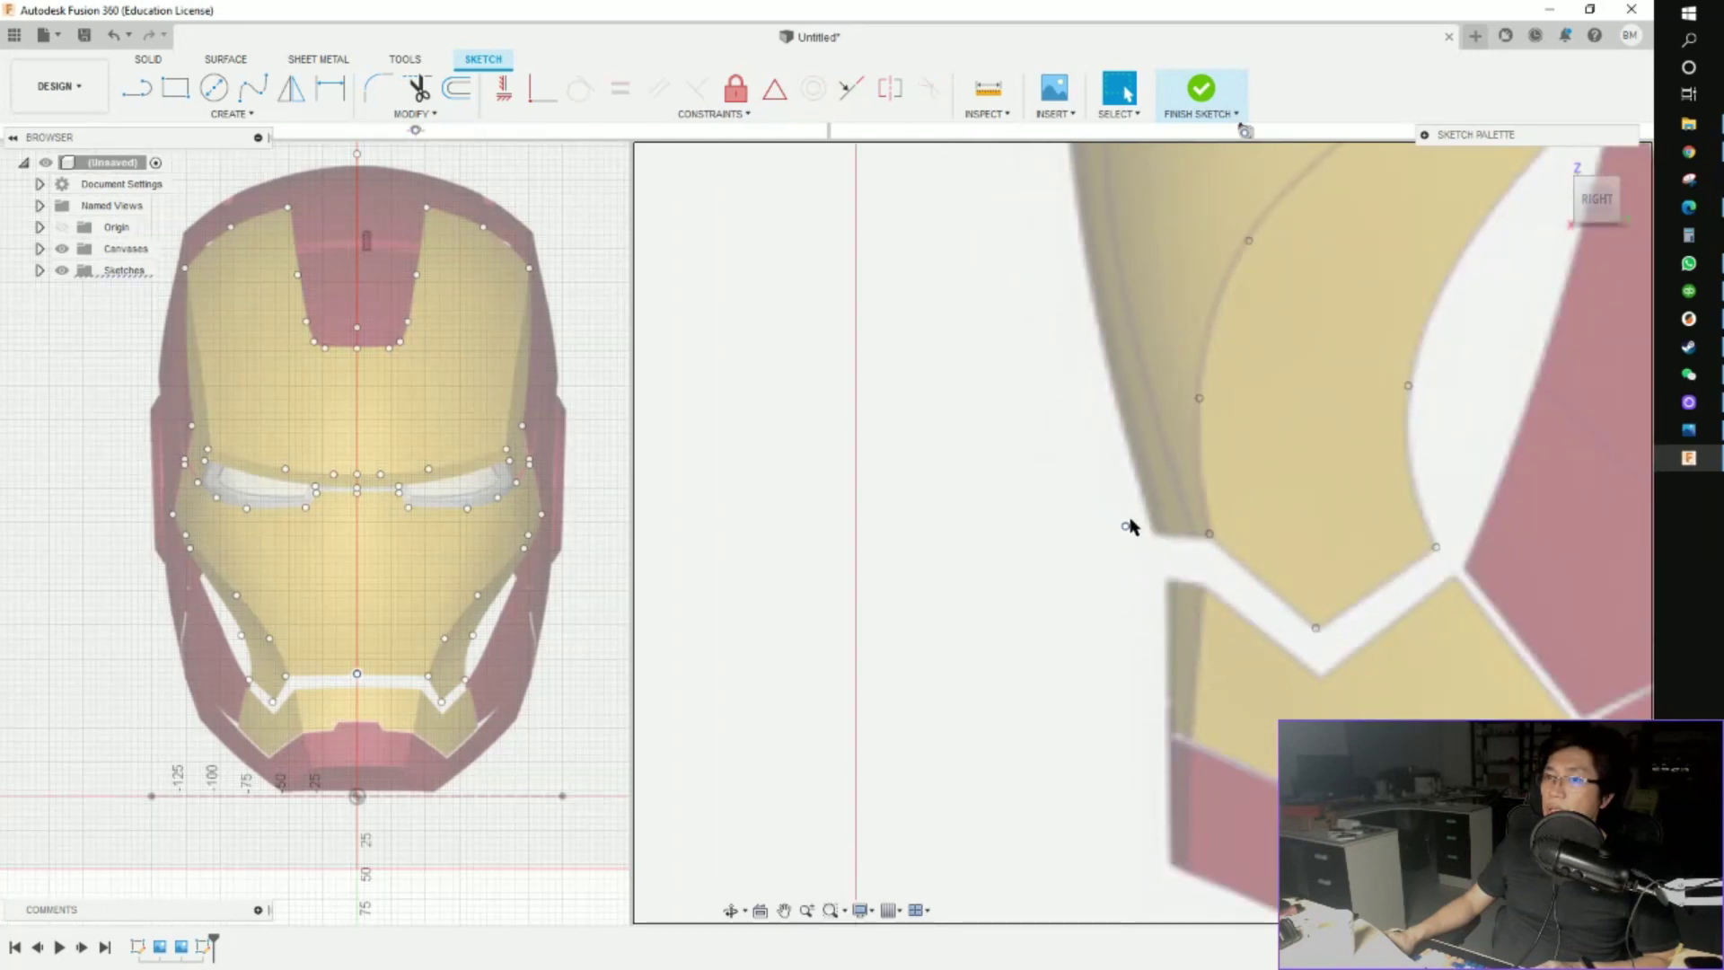
{"action": "key", "text": "m"}
{"action": "scroll", "coordinate": [1131, 539], "scroll_direction": "up", "scroll_amount": 5}
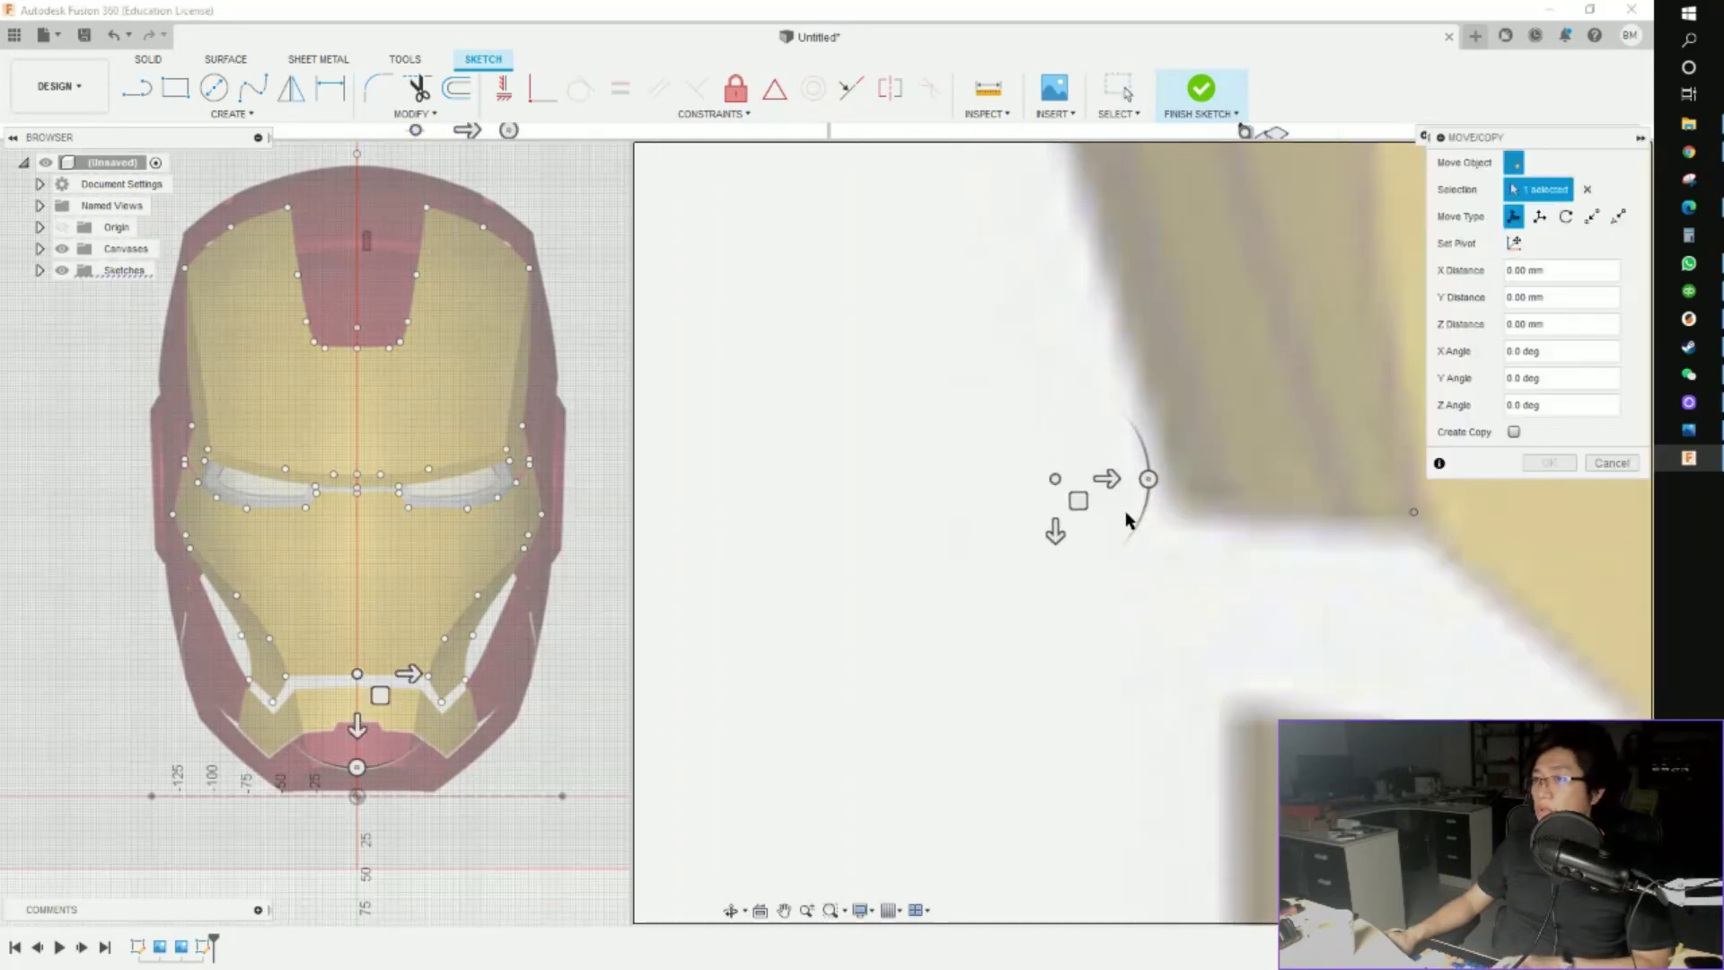
{"action": "left_click_drag", "start_coordinate": [1114, 477], "coordinate": [1230, 478]}
{"action": "left_click_drag", "start_coordinate": [1163, 534], "coordinate": [1204, 569]}
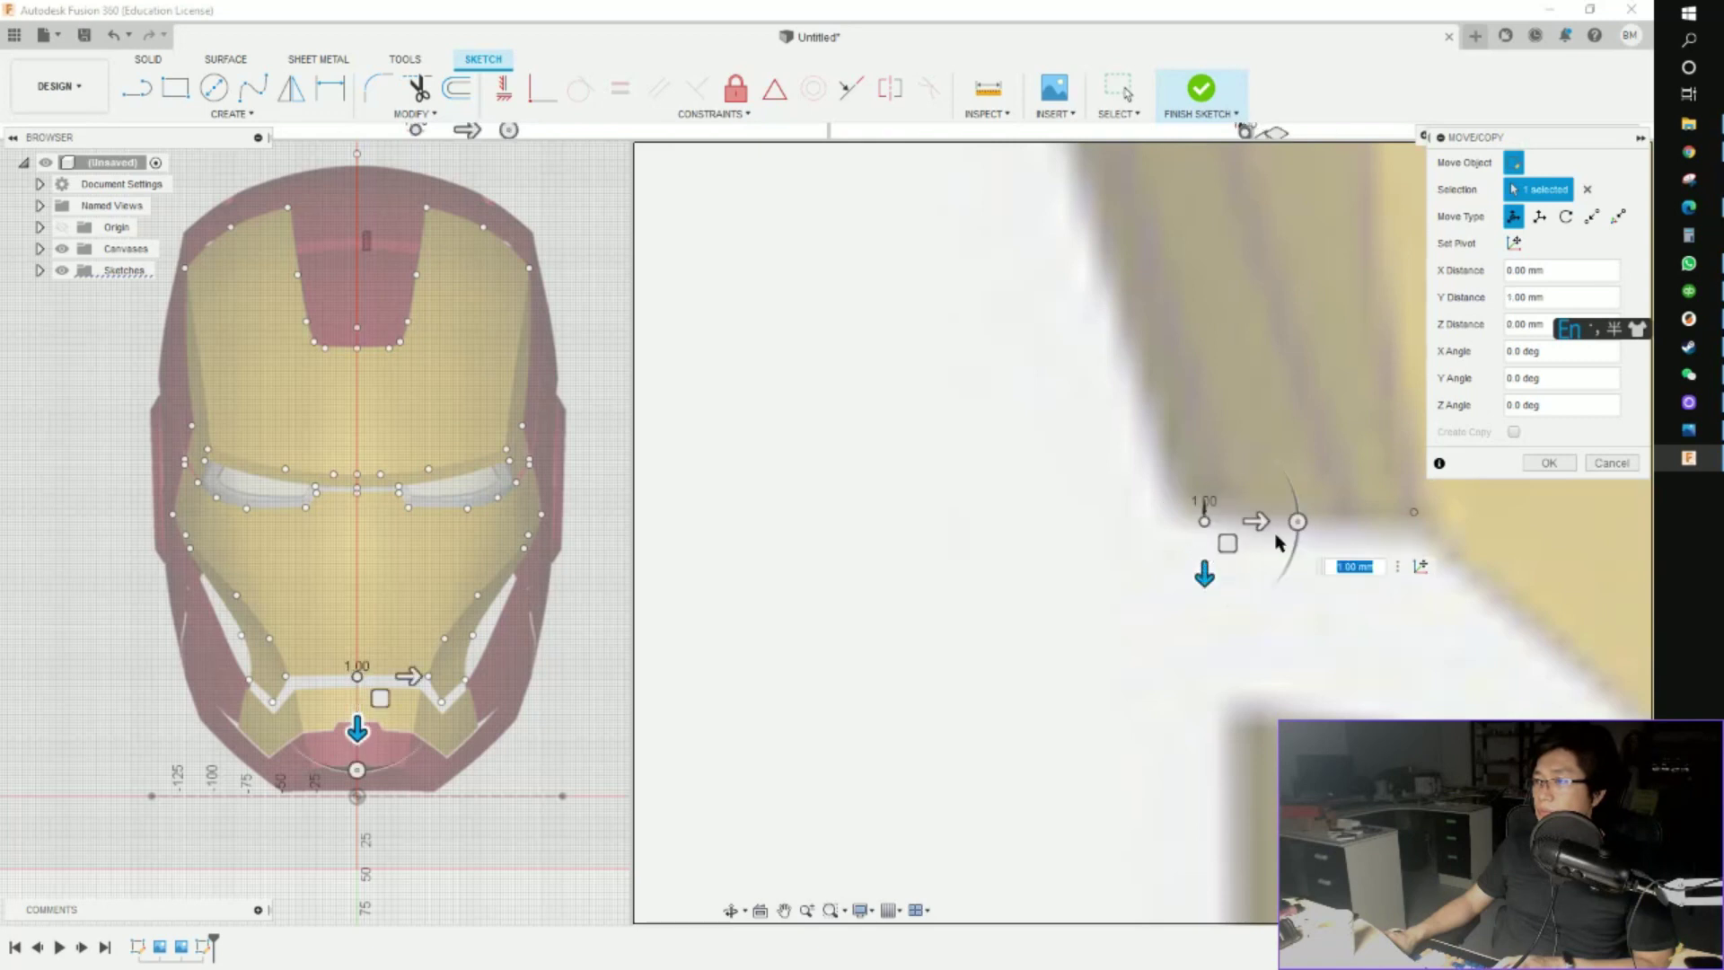
{"action": "middle_click_drag", "start_coordinate": [1335, 522], "coordinate": [1081, 564]}
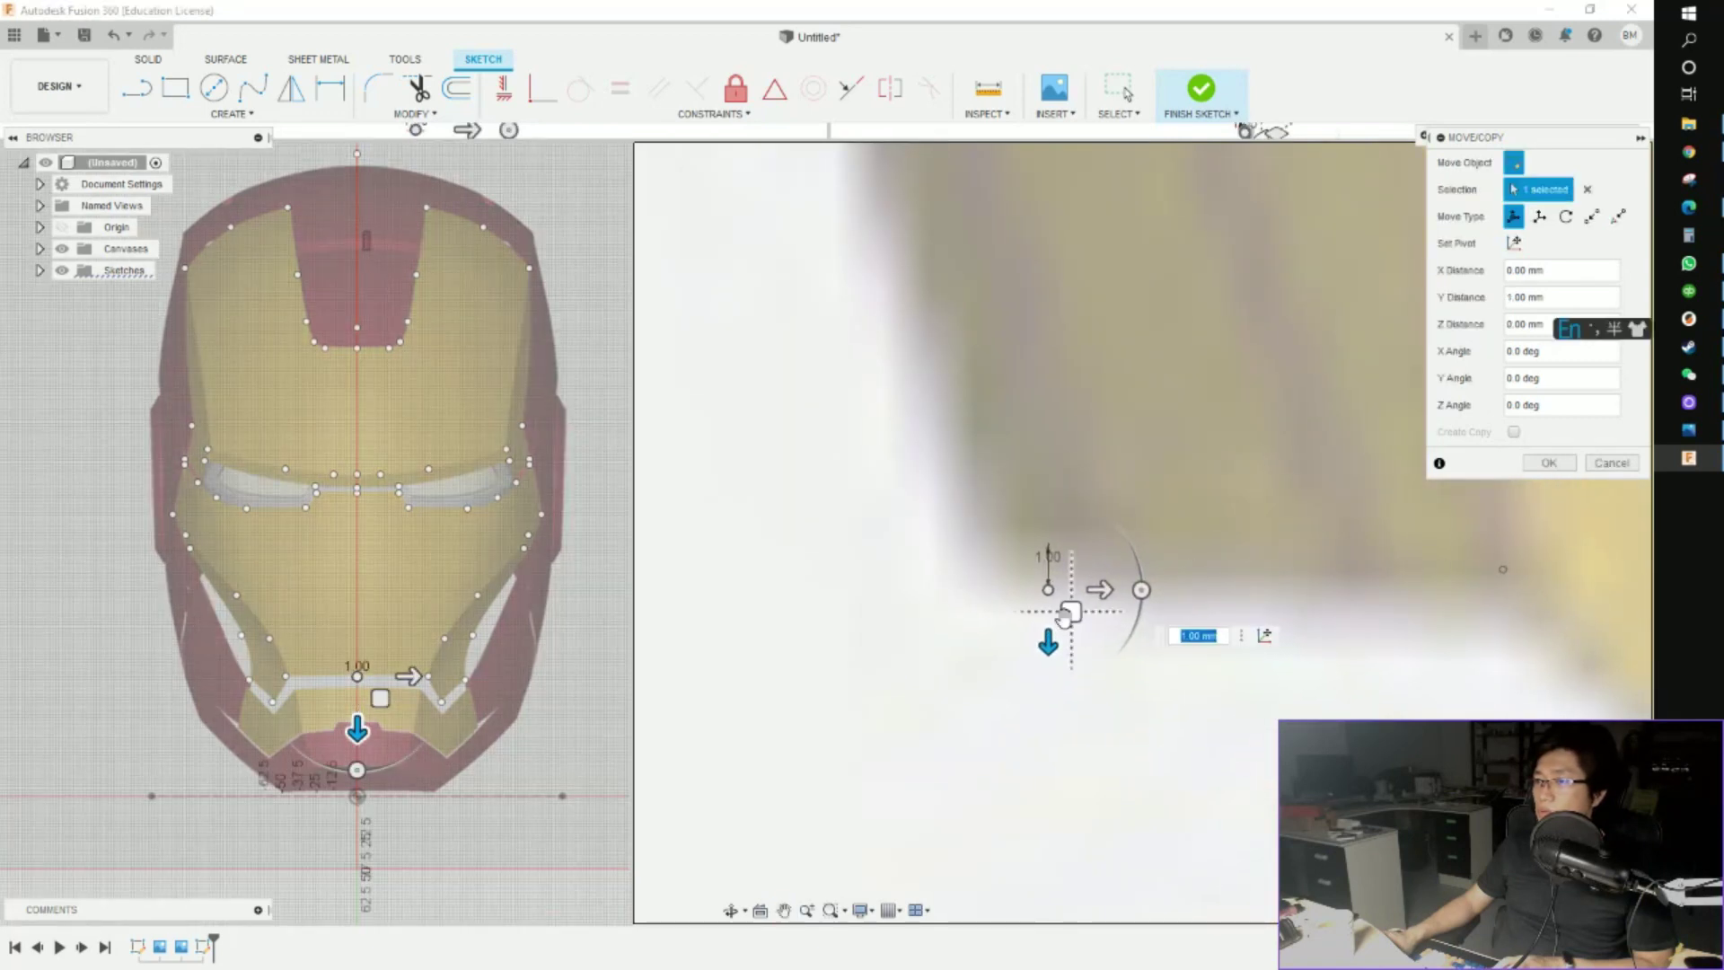
{"action": "left_click", "coordinate": [1612, 463]}
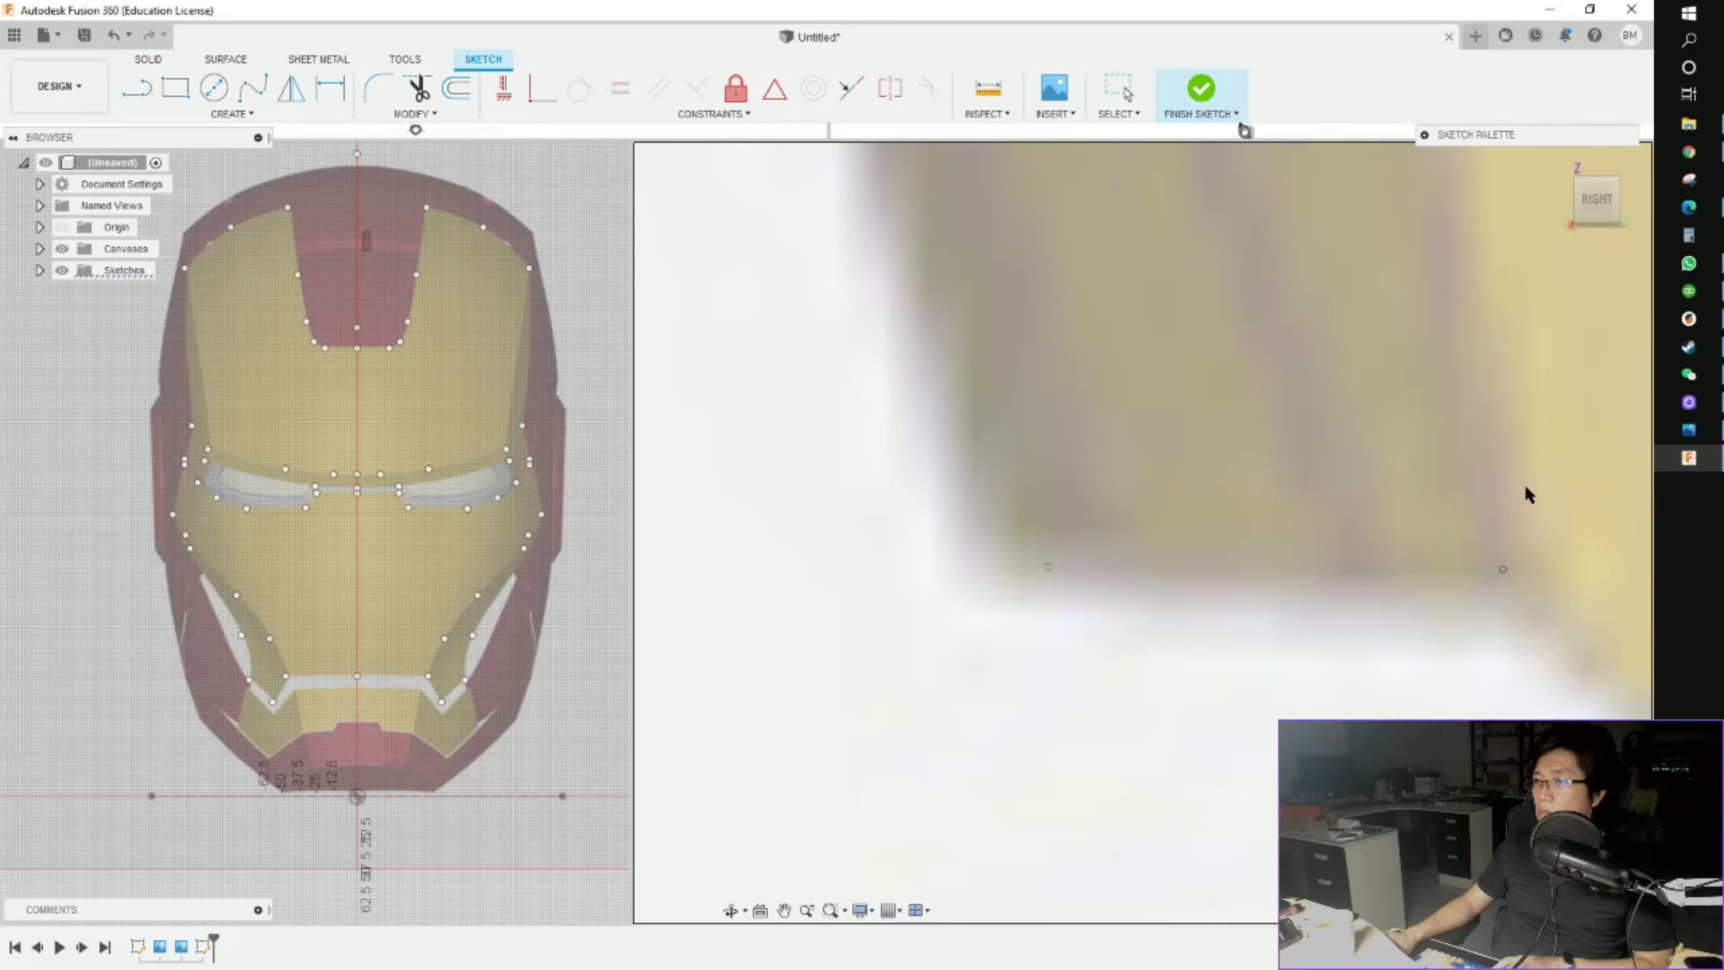
Examine the placed points in 3D against the front and side canvases, toggling the sketches off and back on
{"action": "scroll", "coordinate": [1397, 516], "scroll_direction": "down", "scroll_amount": 10}
{"action": "middle_click_drag", "start_coordinate": [1393, 577], "coordinate": [1096, 681]}
{"action": "scroll", "coordinate": [1023, 662], "scroll_direction": "down", "scroll_amount": 4}
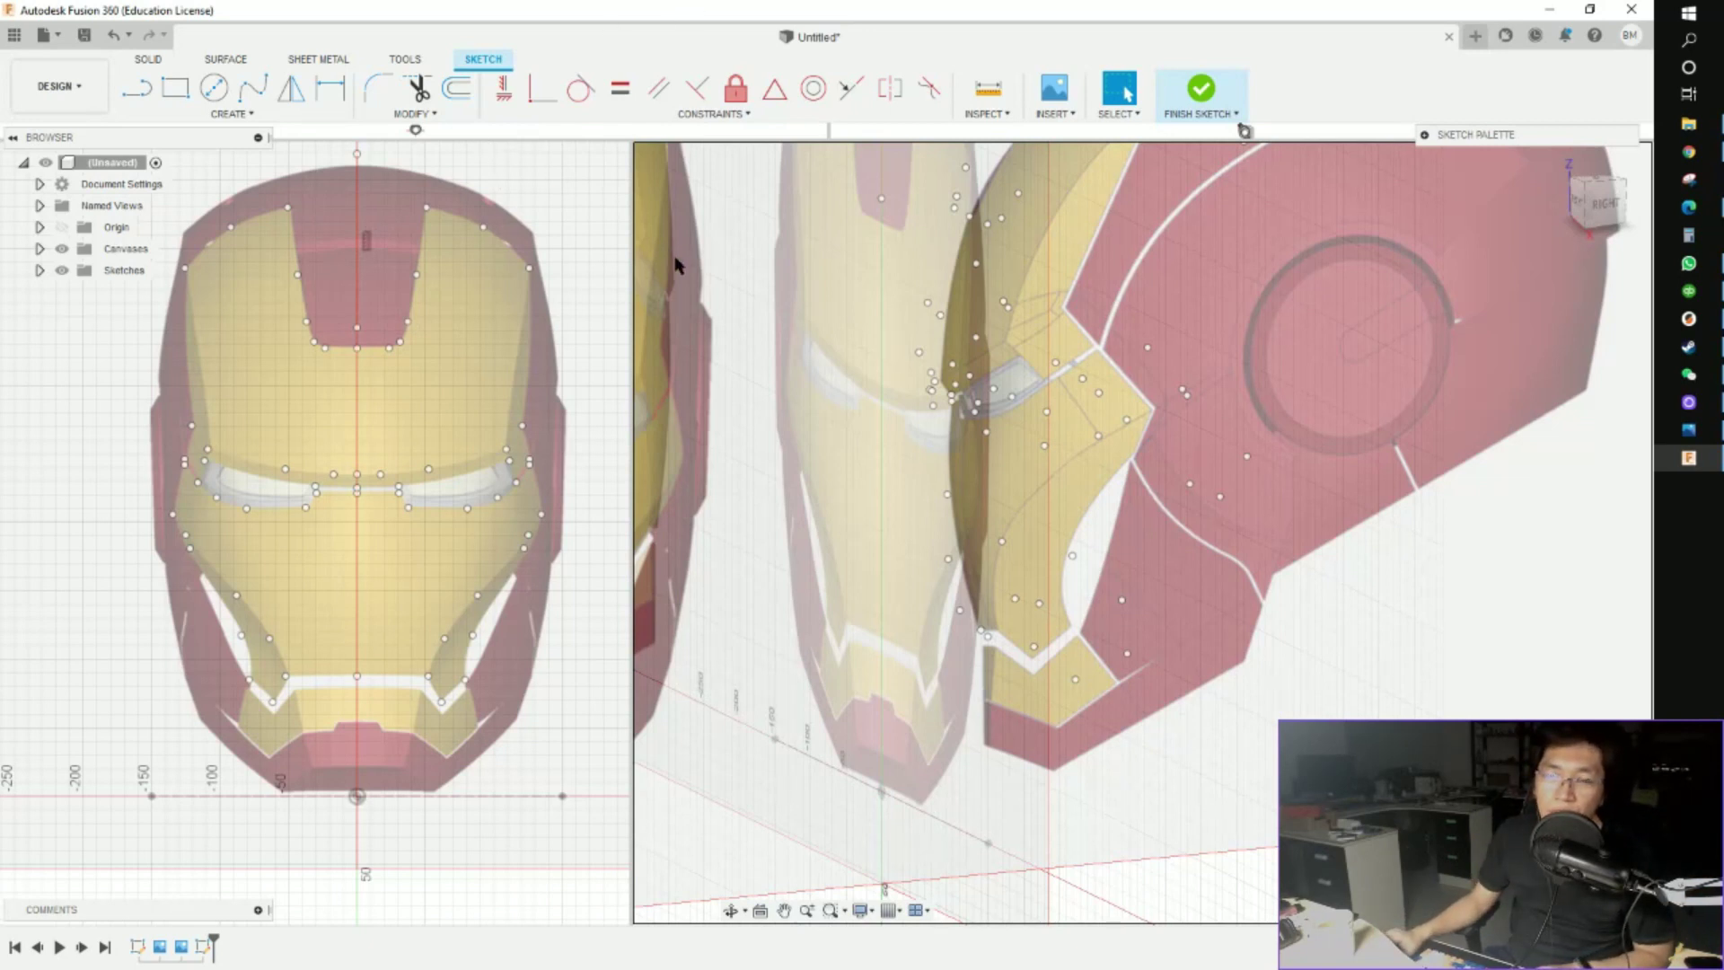
{"action": "scroll", "coordinate": [1194, 484], "scroll_direction": "down", "scroll_amount": 8}
{"action": "middle_click_drag", "start_coordinate": [1188, 593], "coordinate": [1113, 607]}
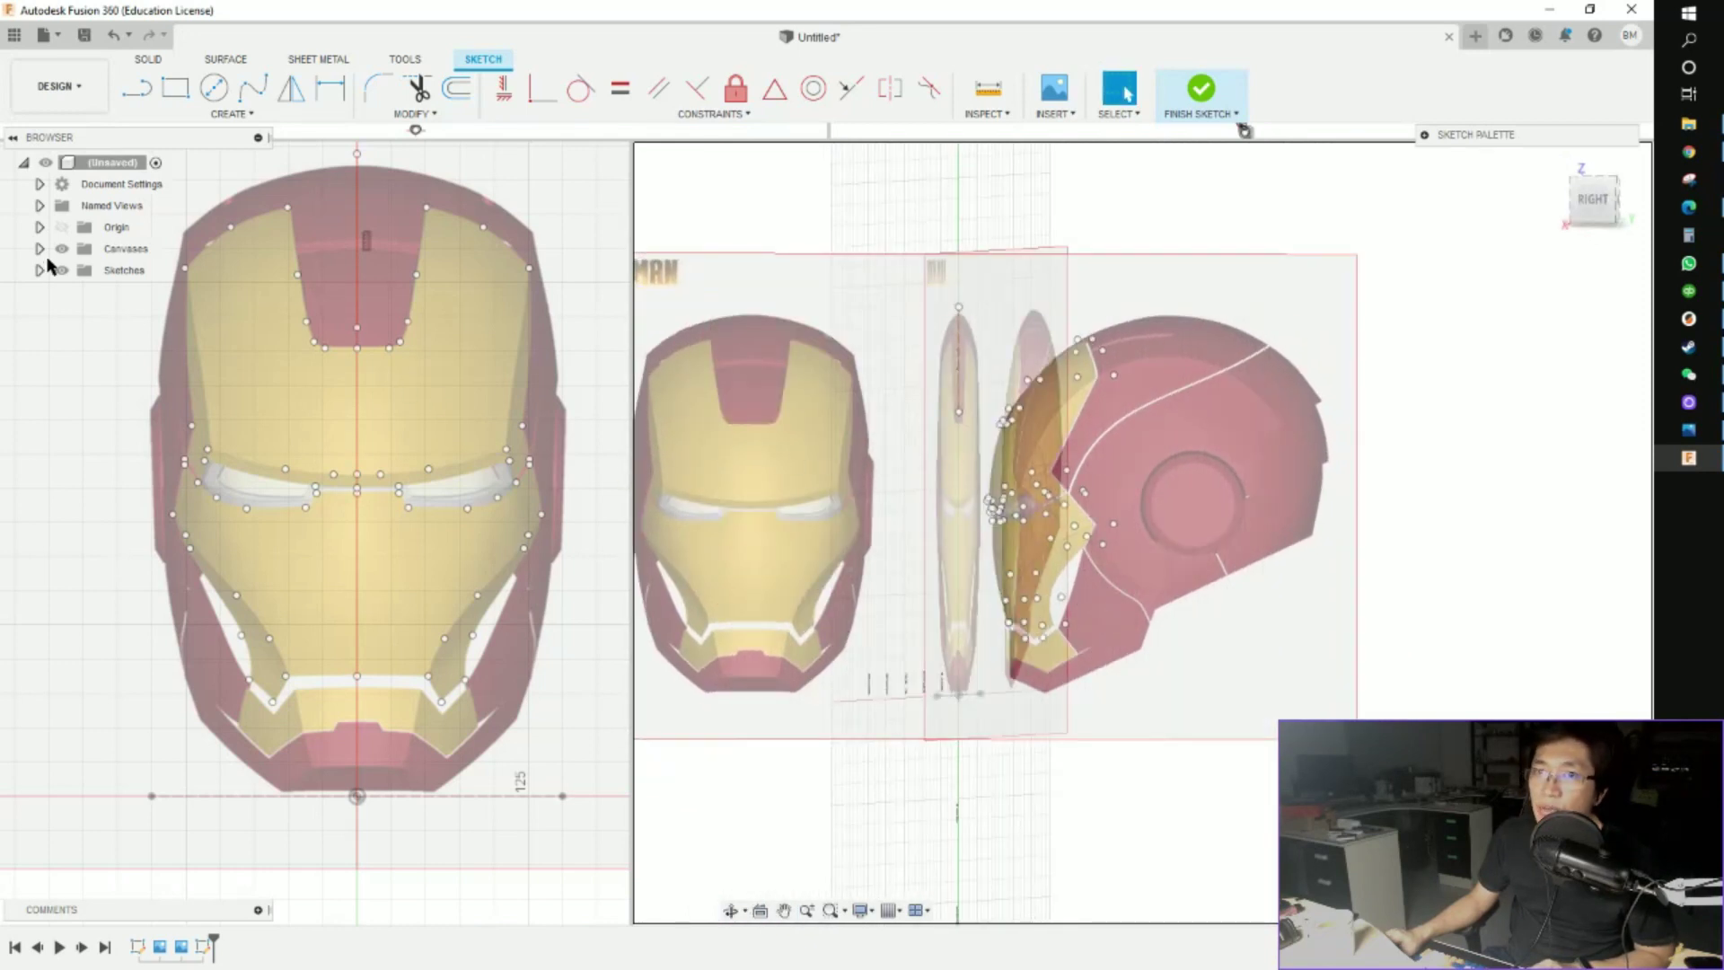
{"action": "left_click", "coordinate": [62, 270]}
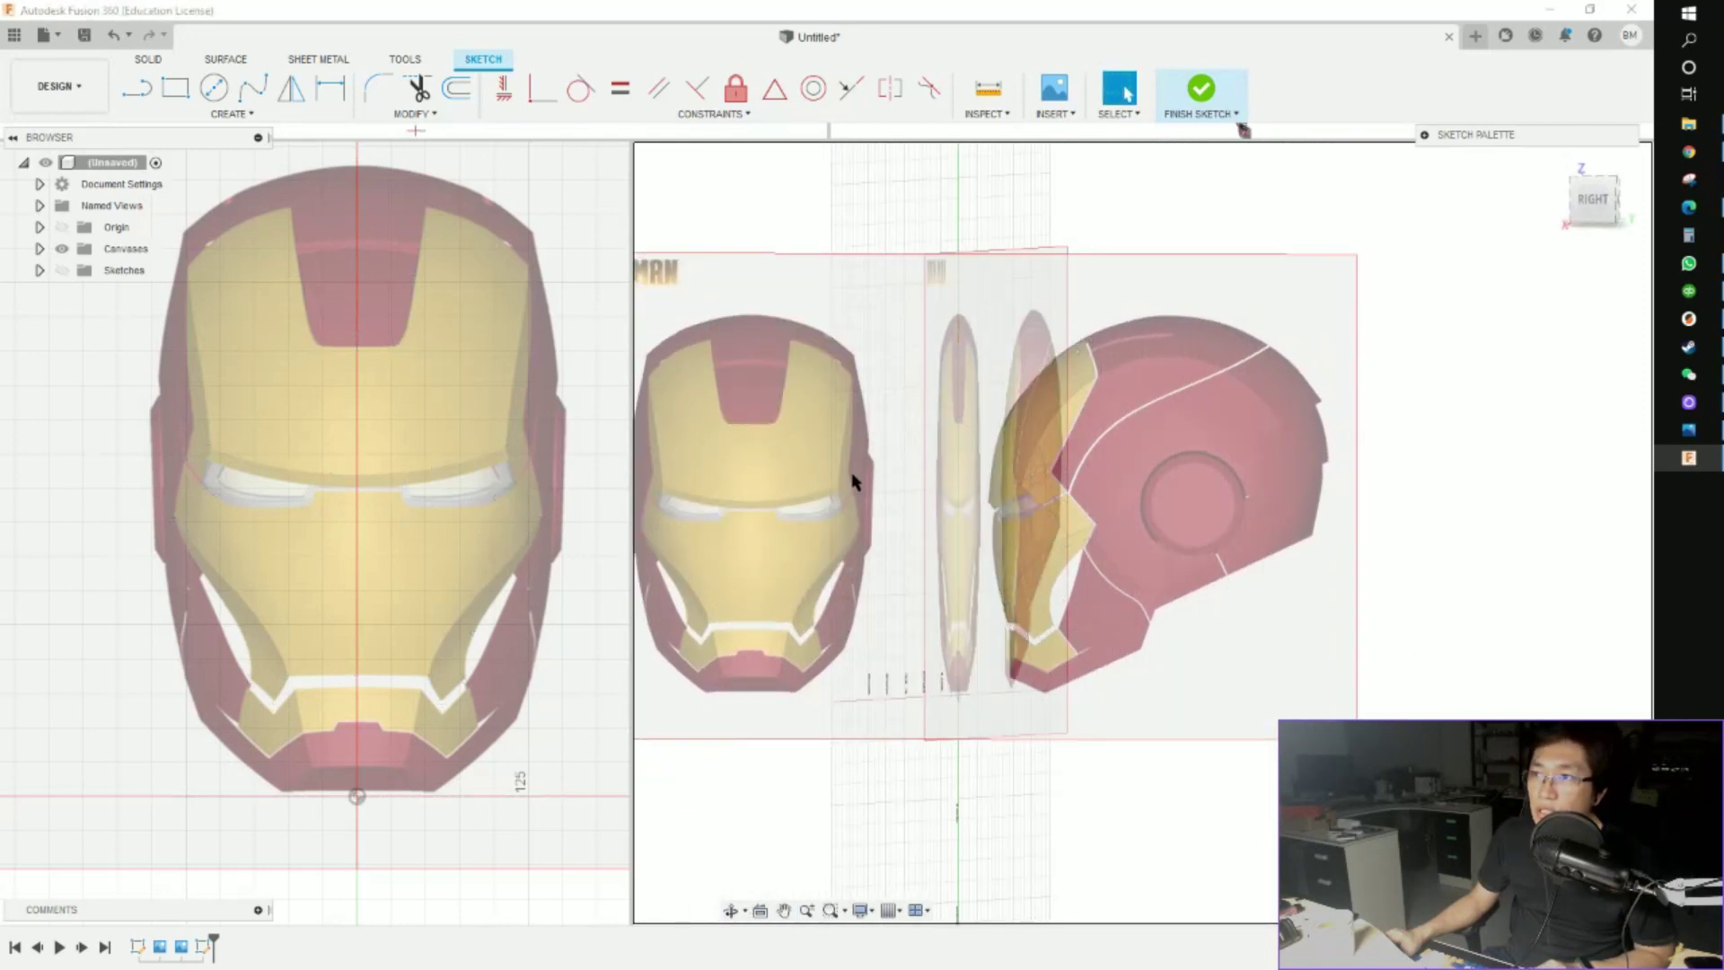
{"action": "left_click", "coordinate": [61, 269]}
Hide the side-view helmet canvas, keeping only the front-view canvas and the sketch points displayed
{"action": "left_click", "coordinate": [61, 249]}
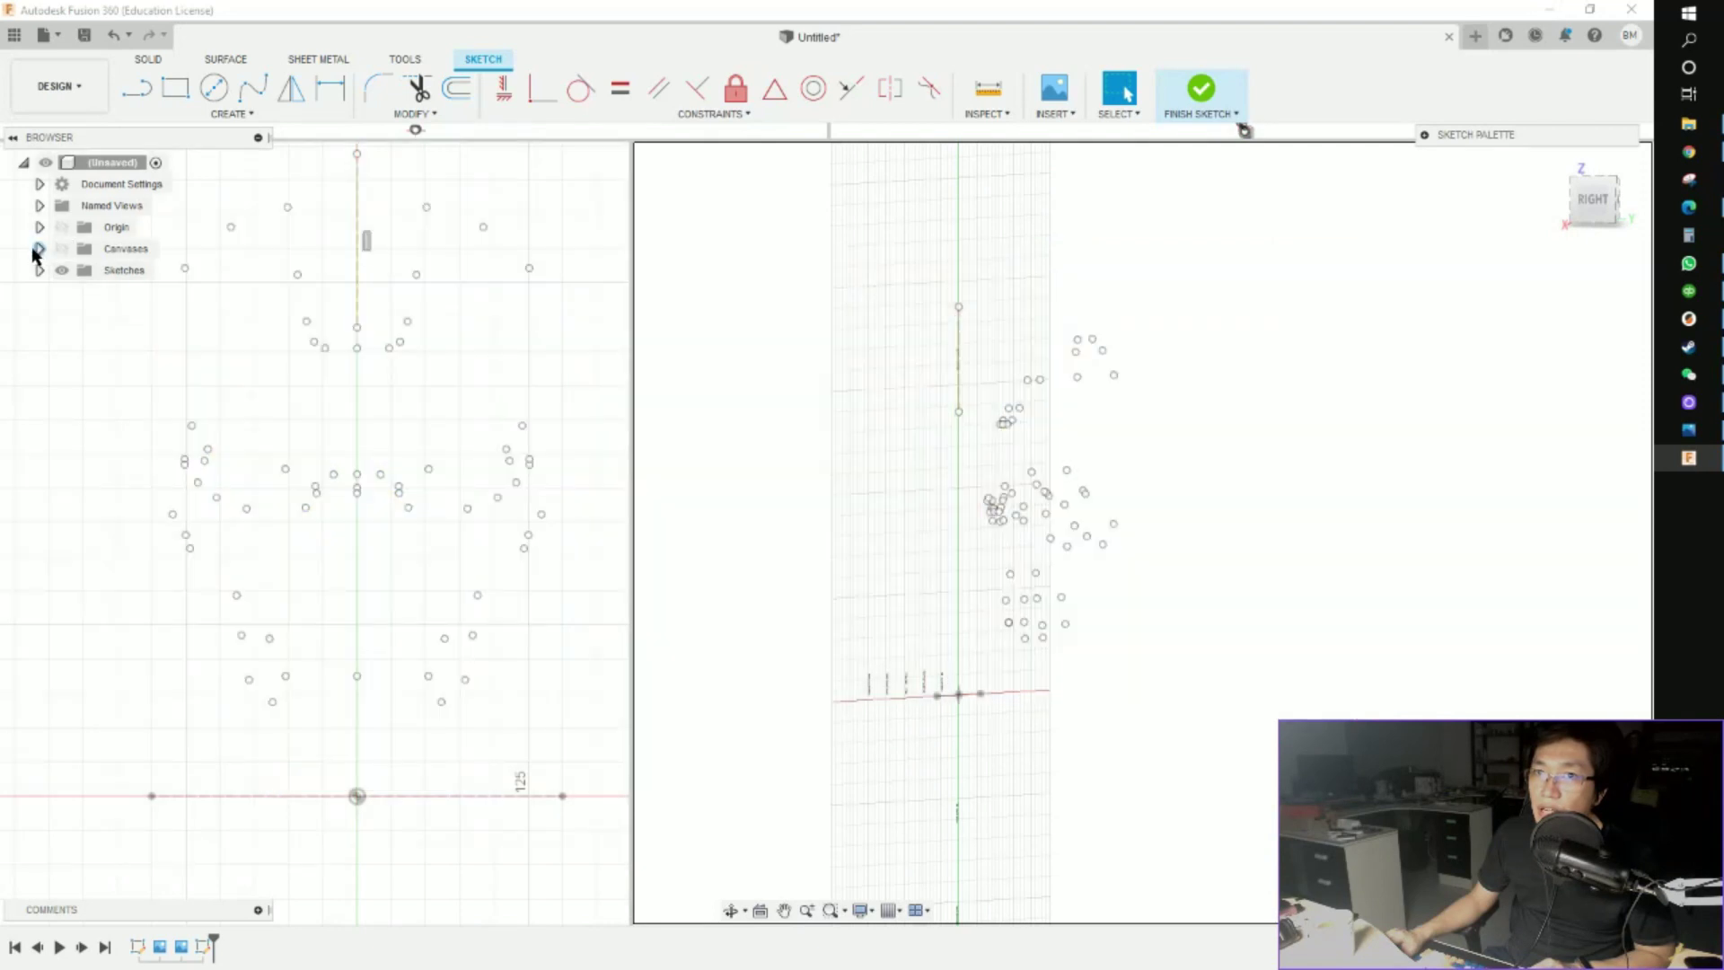
{"action": "scroll", "coordinate": [488, 388], "scroll_direction": "down", "scroll_amount": 1}
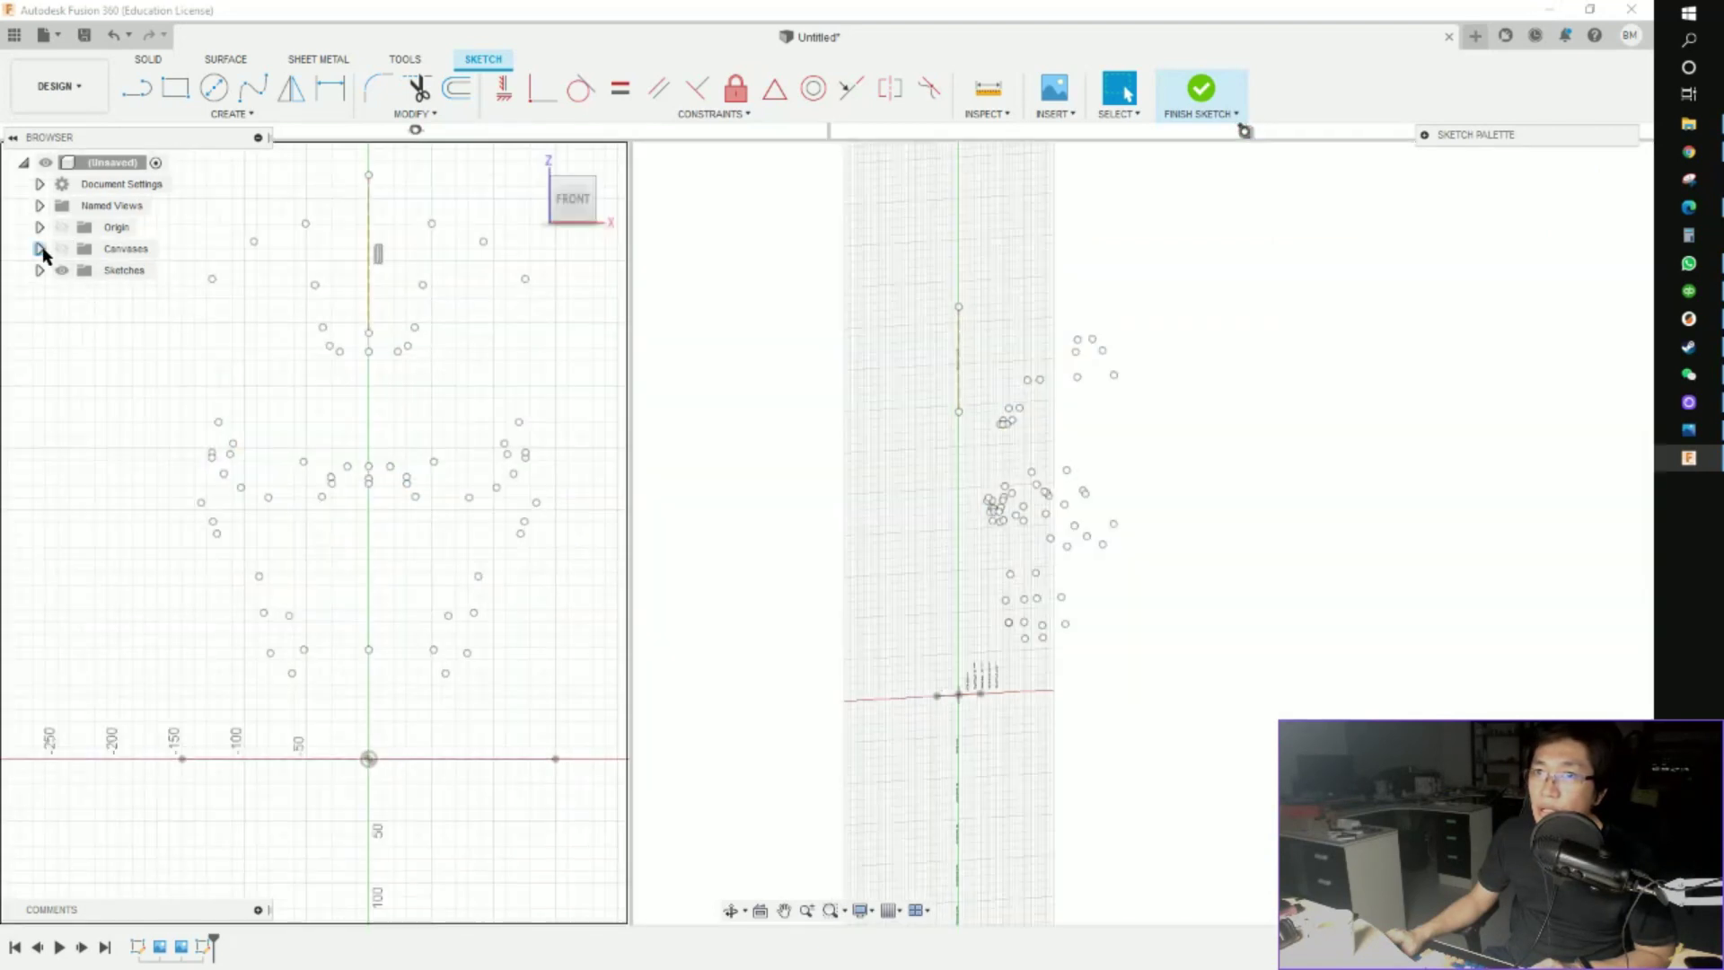
{"action": "left_click", "coordinate": [39, 249]}
{"action": "left_click", "coordinate": [61, 249]}
{"action": "mouse_move", "coordinate": [830, 507]}
{"action": "middle_mouse_down", "text": "shift"}
{"action": "mouse_move", "coordinate": [781, 511]}
{"action": "mouse_move", "coordinate": [907, 503]}
{"action": "mouse_move", "coordinate": [828, 459]}
{"action": "mouse_move", "coordinate": [1020, 508]}
{"action": "mouse_move", "coordinate": [832, 662]}
{"action": "middle_mouse_up", "text": "shift"}
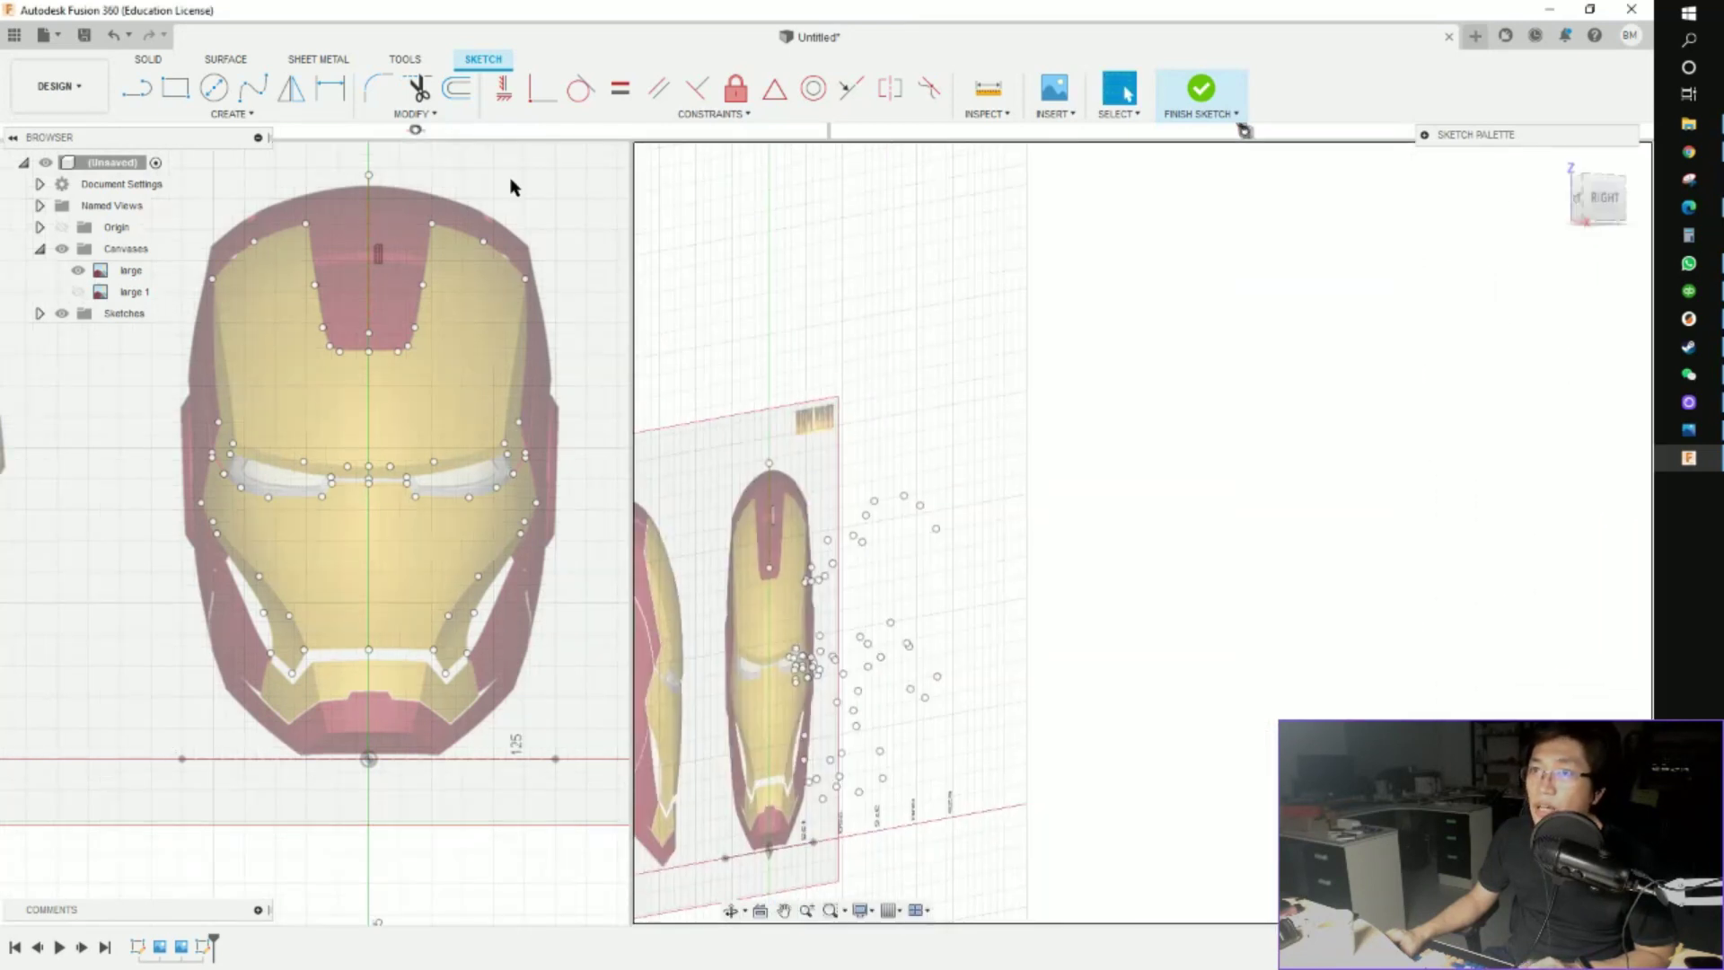
Draw a spline through the three points along the faceplate's top edge, from the forehead recess's upper corner to the outer corner
{"action": "left_click", "coordinate": [252, 87]}
{"action": "scroll", "coordinate": [400, 305], "scroll_direction": "up", "scroll_amount": 3}
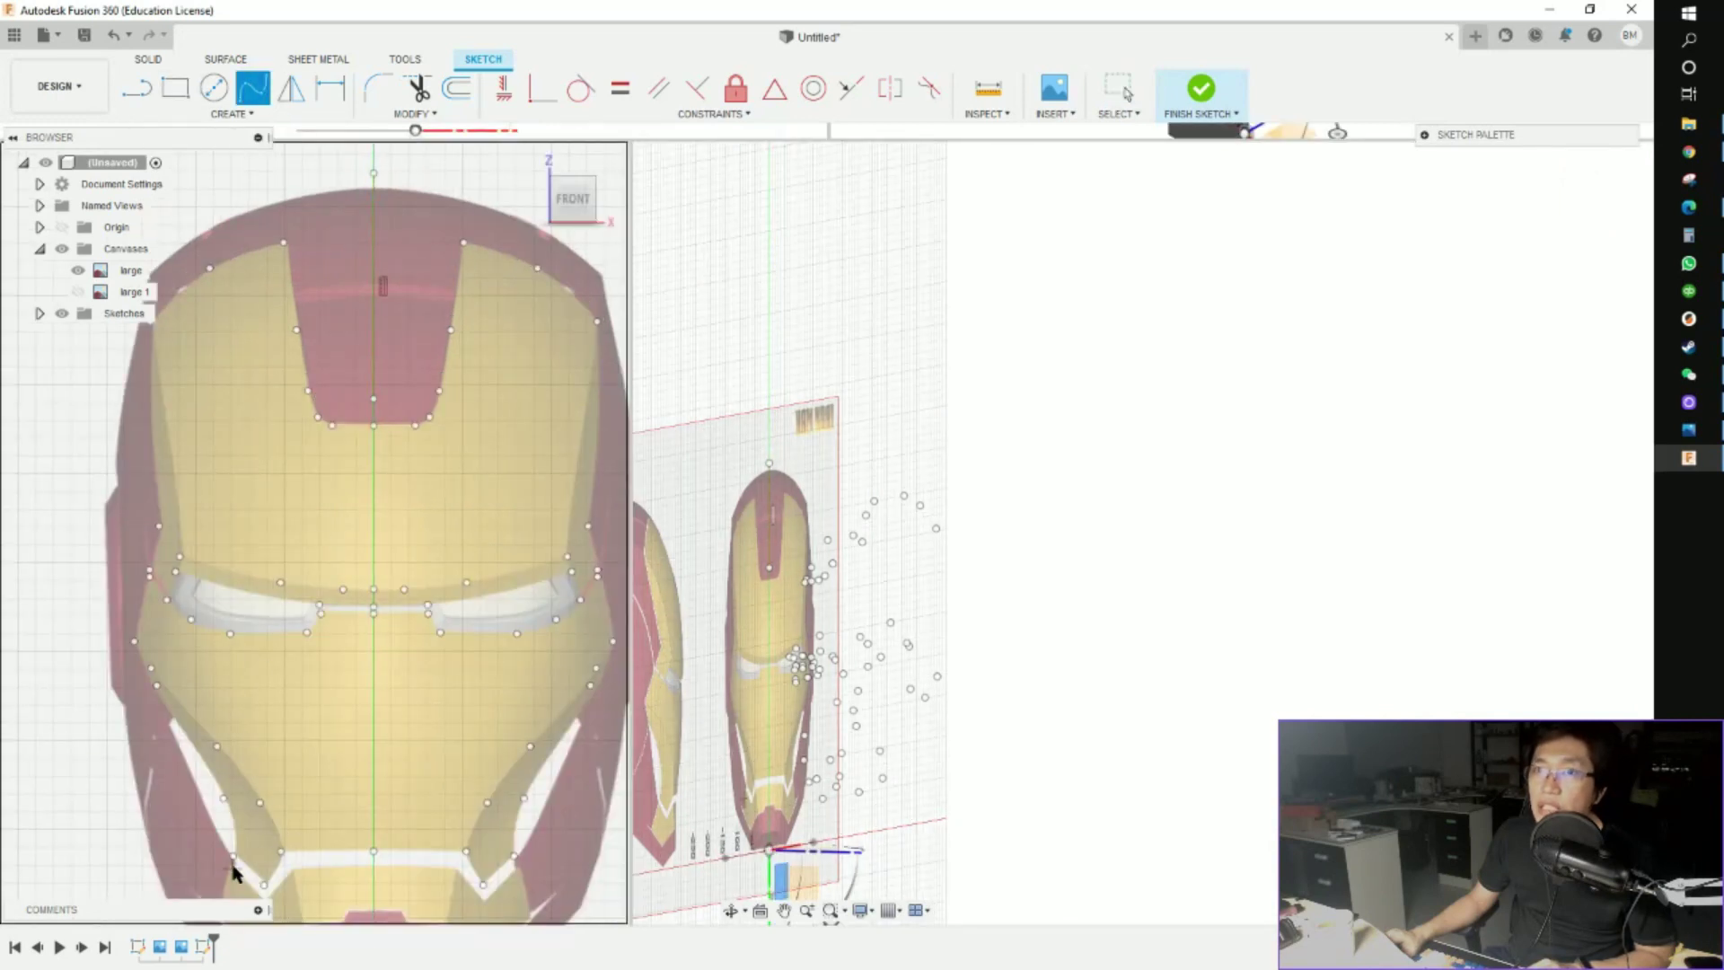
{"action": "scroll", "coordinate": [285, 805], "scroll_direction": "down", "scroll_amount": 2}
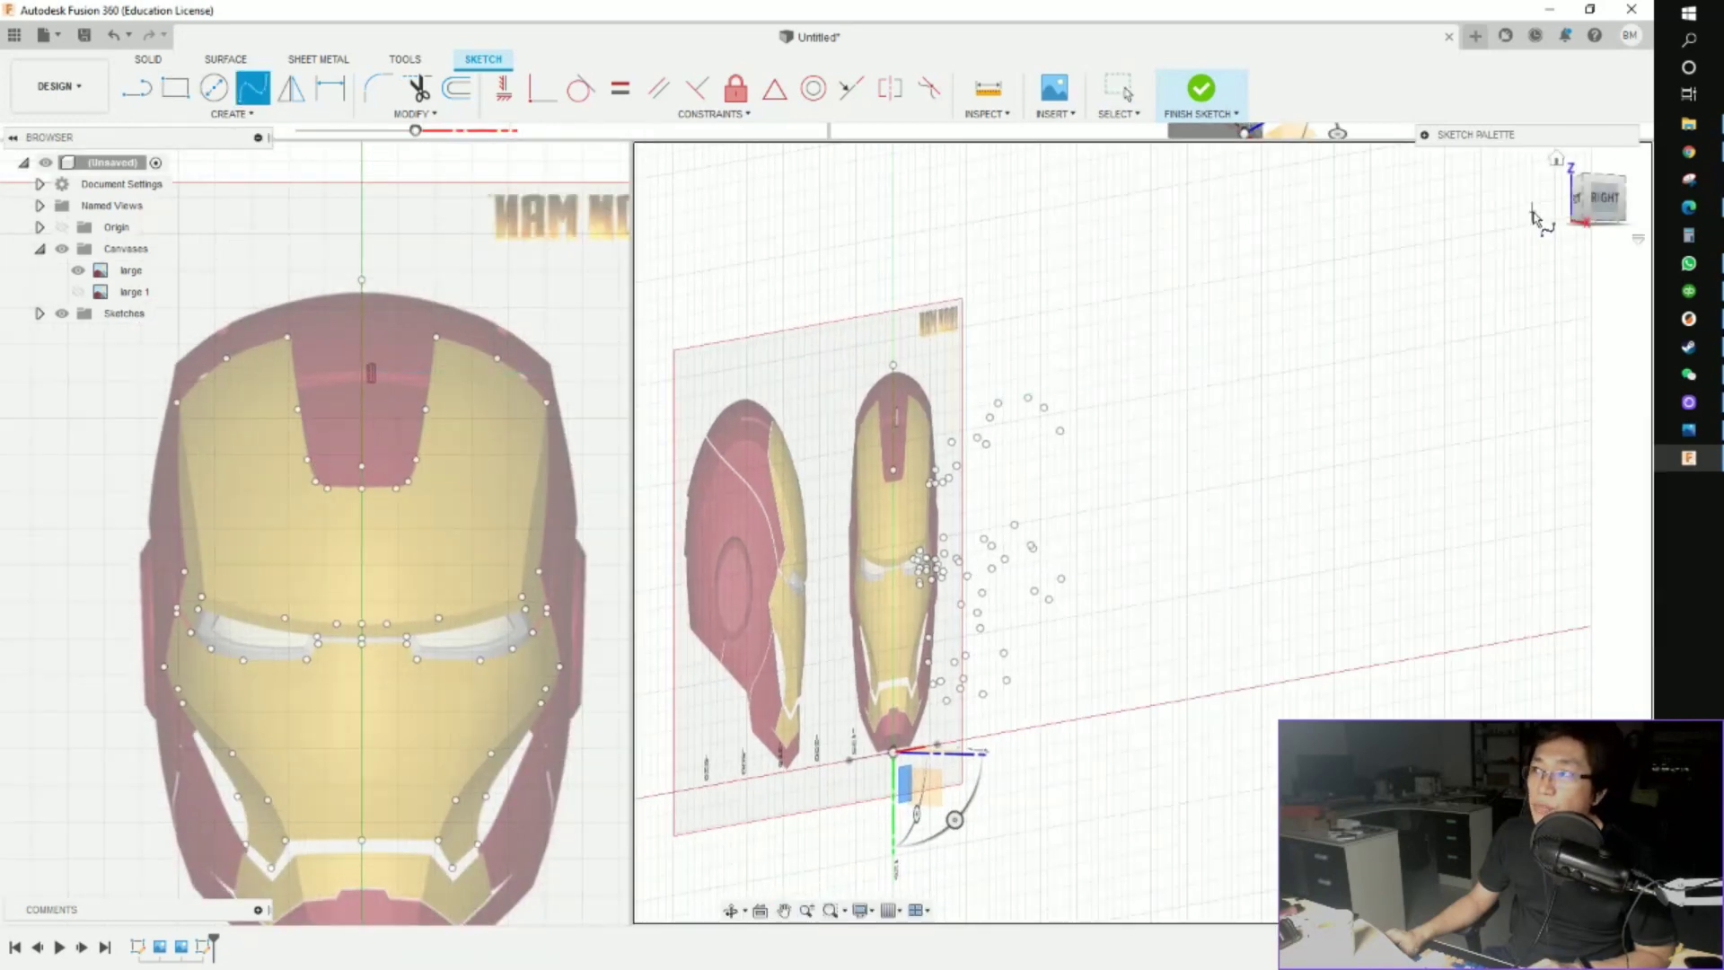
{"action": "left_click", "coordinate": [1426, 135]}
{"action": "left_click", "coordinate": [1426, 135]}
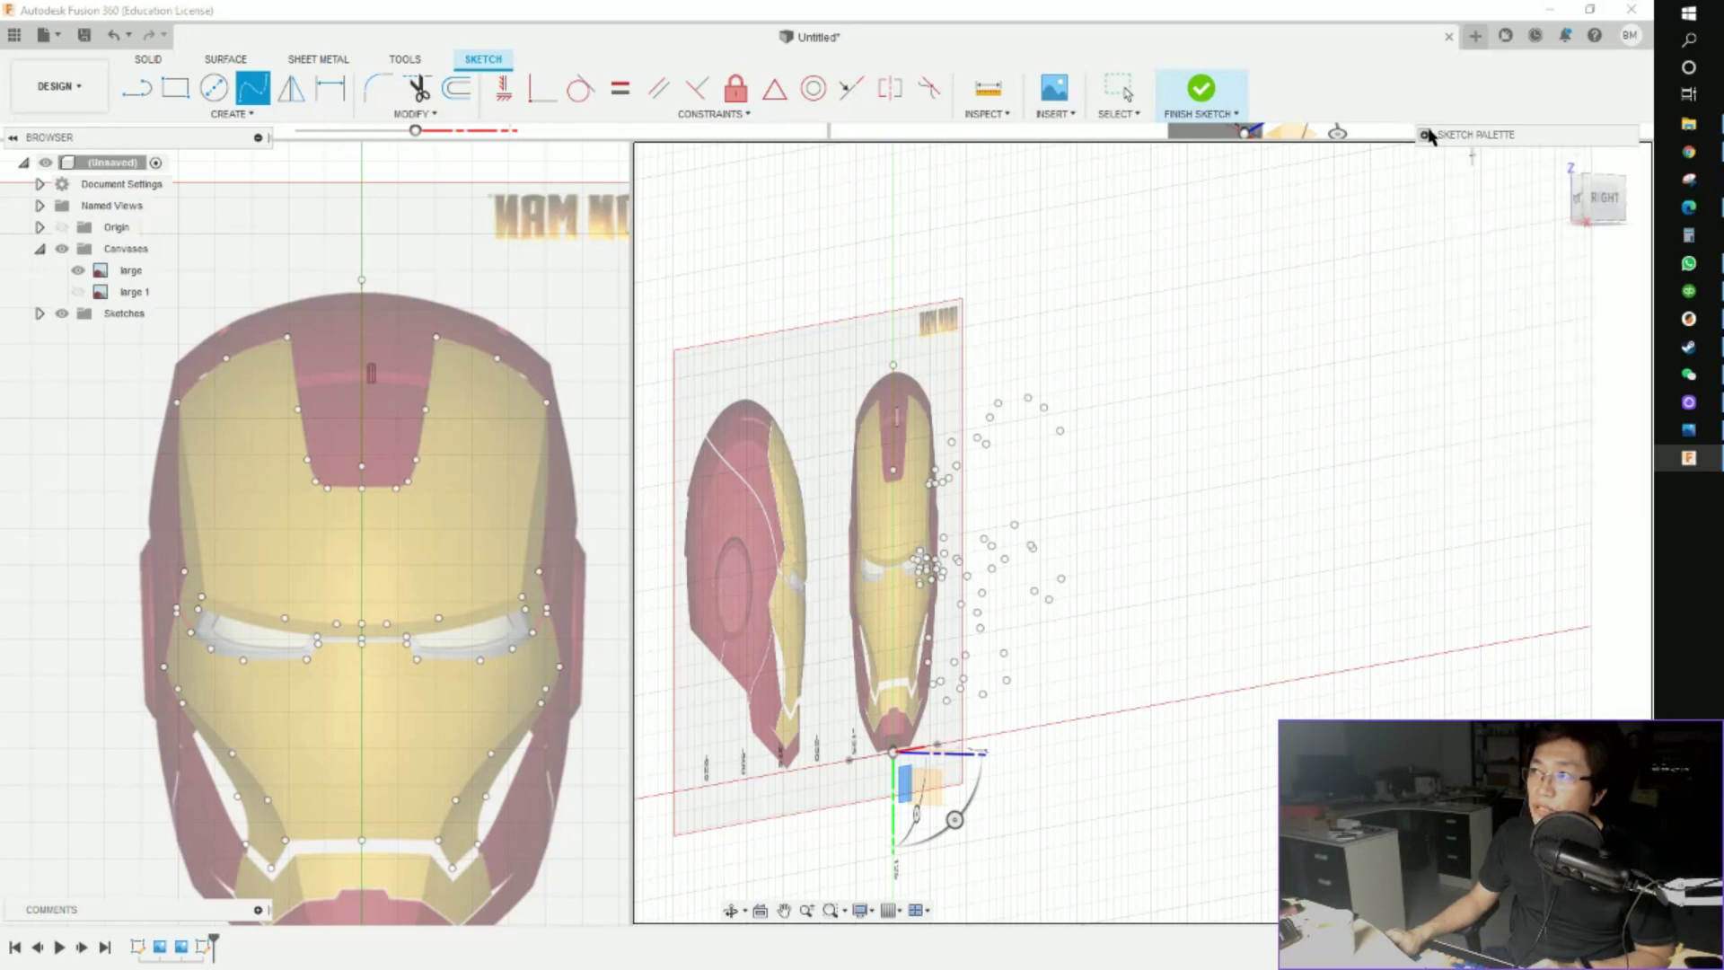
{"action": "mouse_move", "coordinate": [1039, 397]}
{"action": "middle_mouse_down", "text": "shift"}
{"action": "mouse_move", "coordinate": [1064, 431]}
{"action": "mouse_move", "coordinate": [1062, 416]}
{"action": "middle_mouse_up", "text": "shift"}
{"action": "scroll", "coordinate": [1051, 416], "scroll_direction": "up", "scroll_amount": 4}
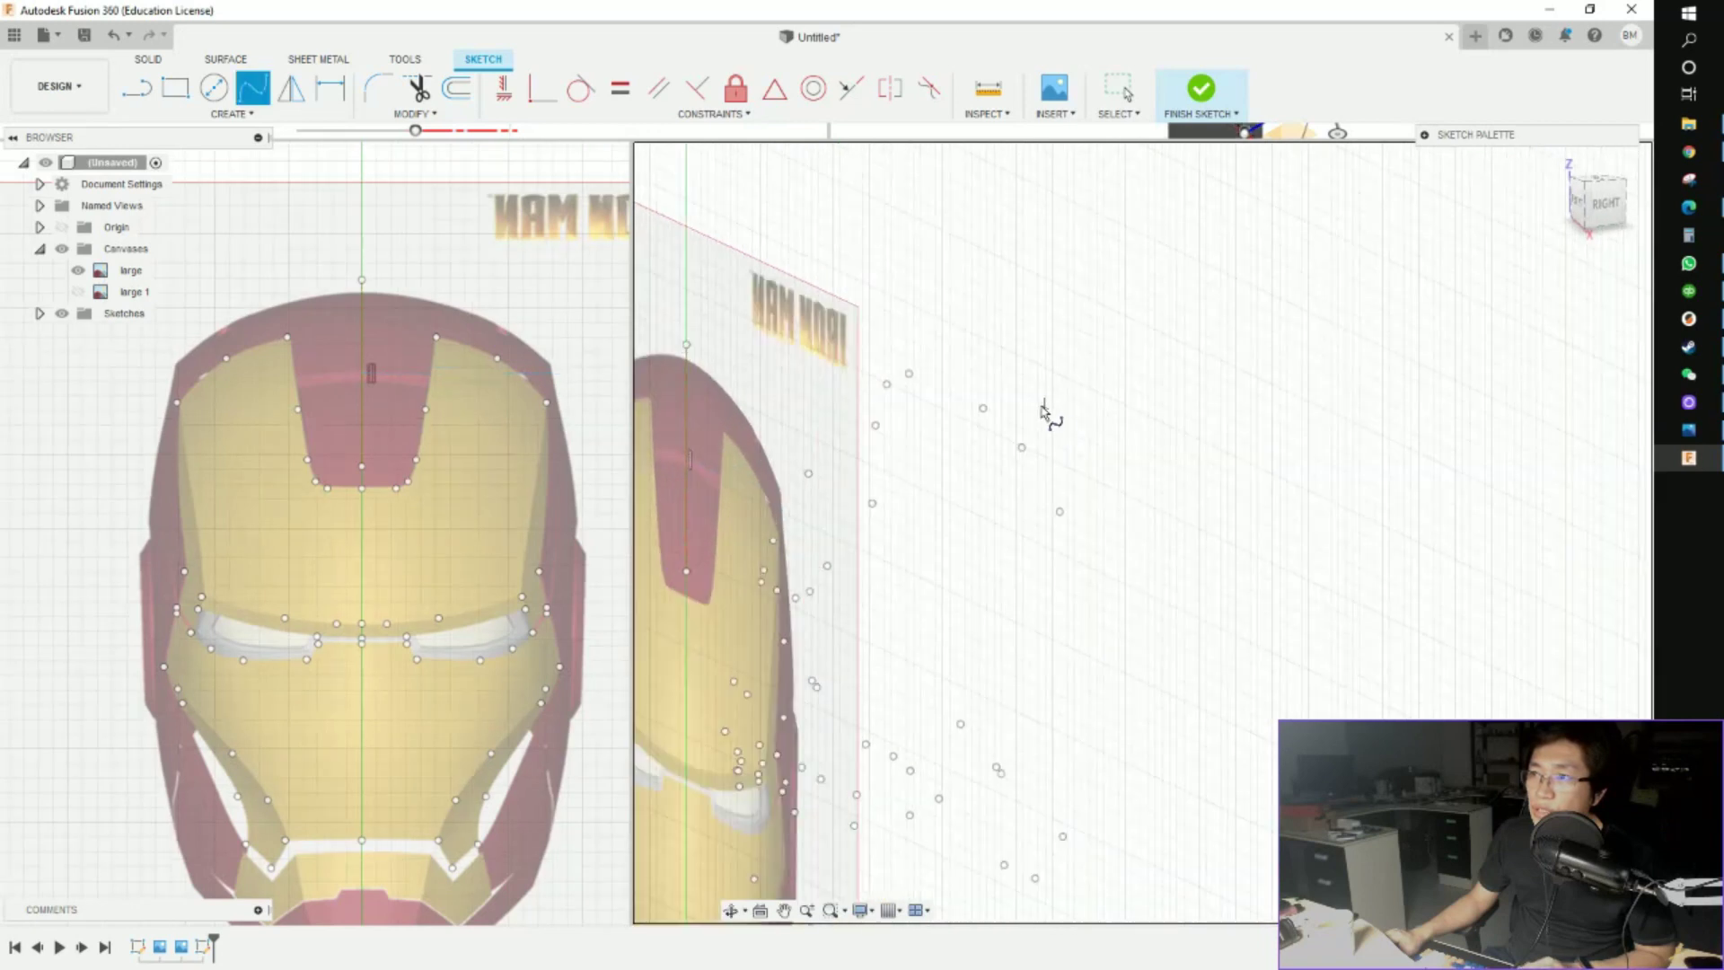
{"action": "left_click", "coordinate": [955, 410]}
{"action": "middle_click_drag", "start_coordinate": [1022, 480], "coordinate": [996, 458], "text": "shift"}
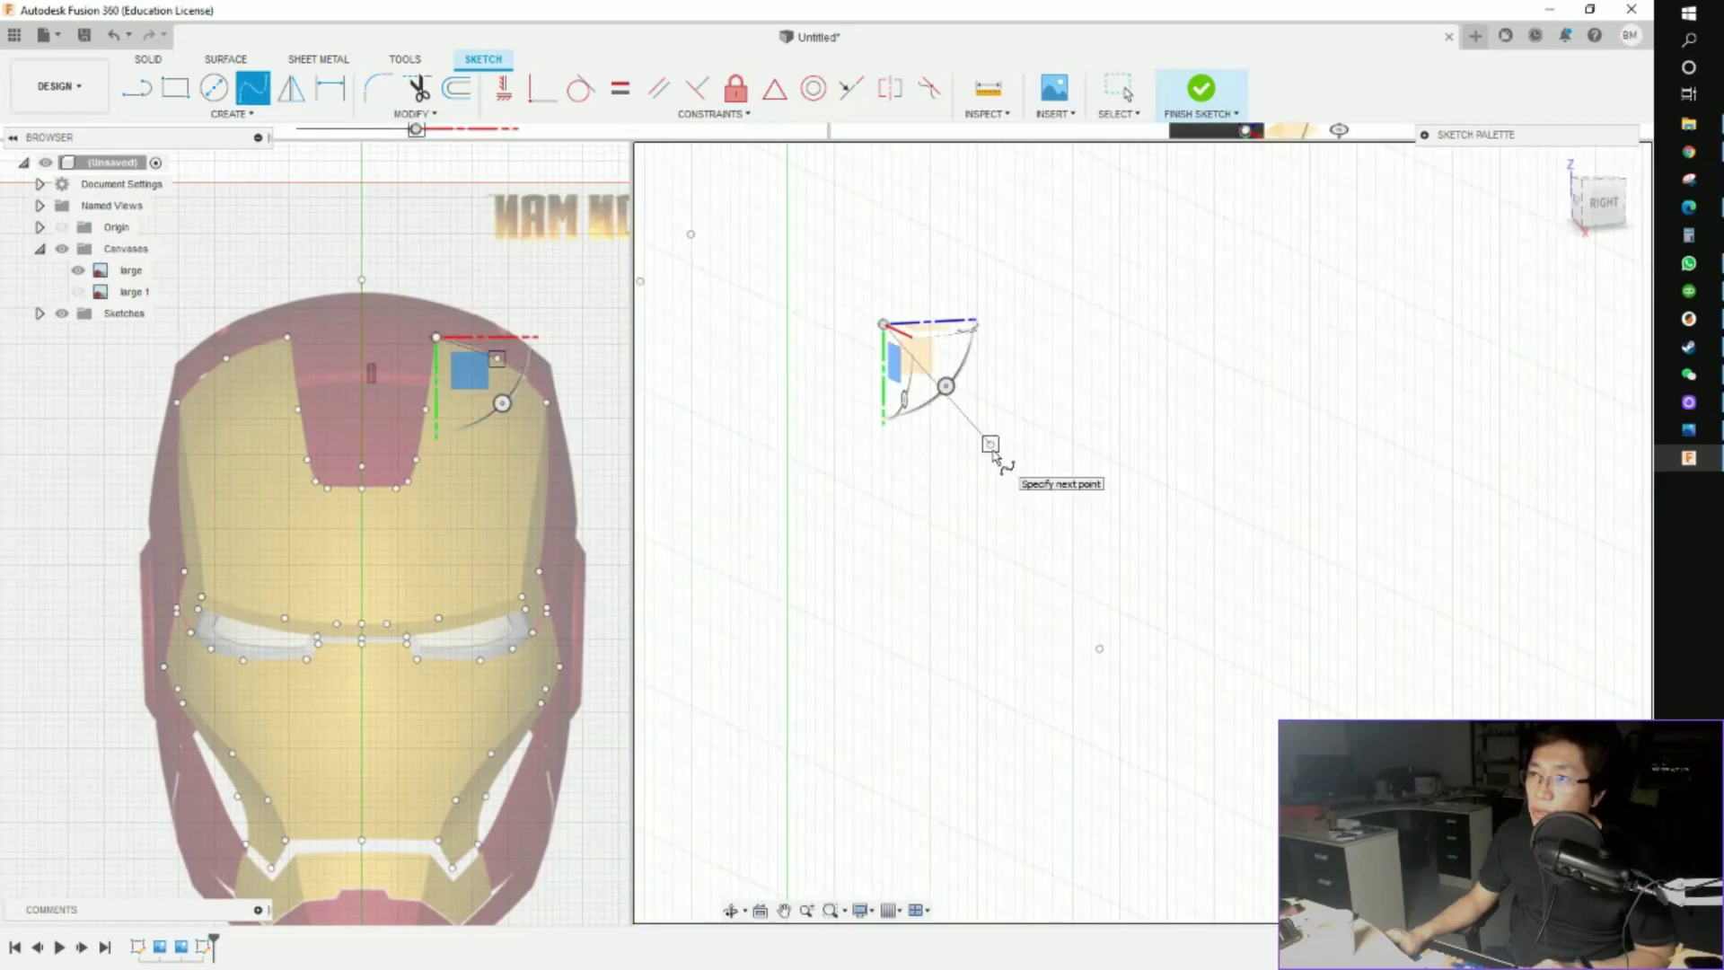
{"action": "left_click", "coordinate": [991, 444]}
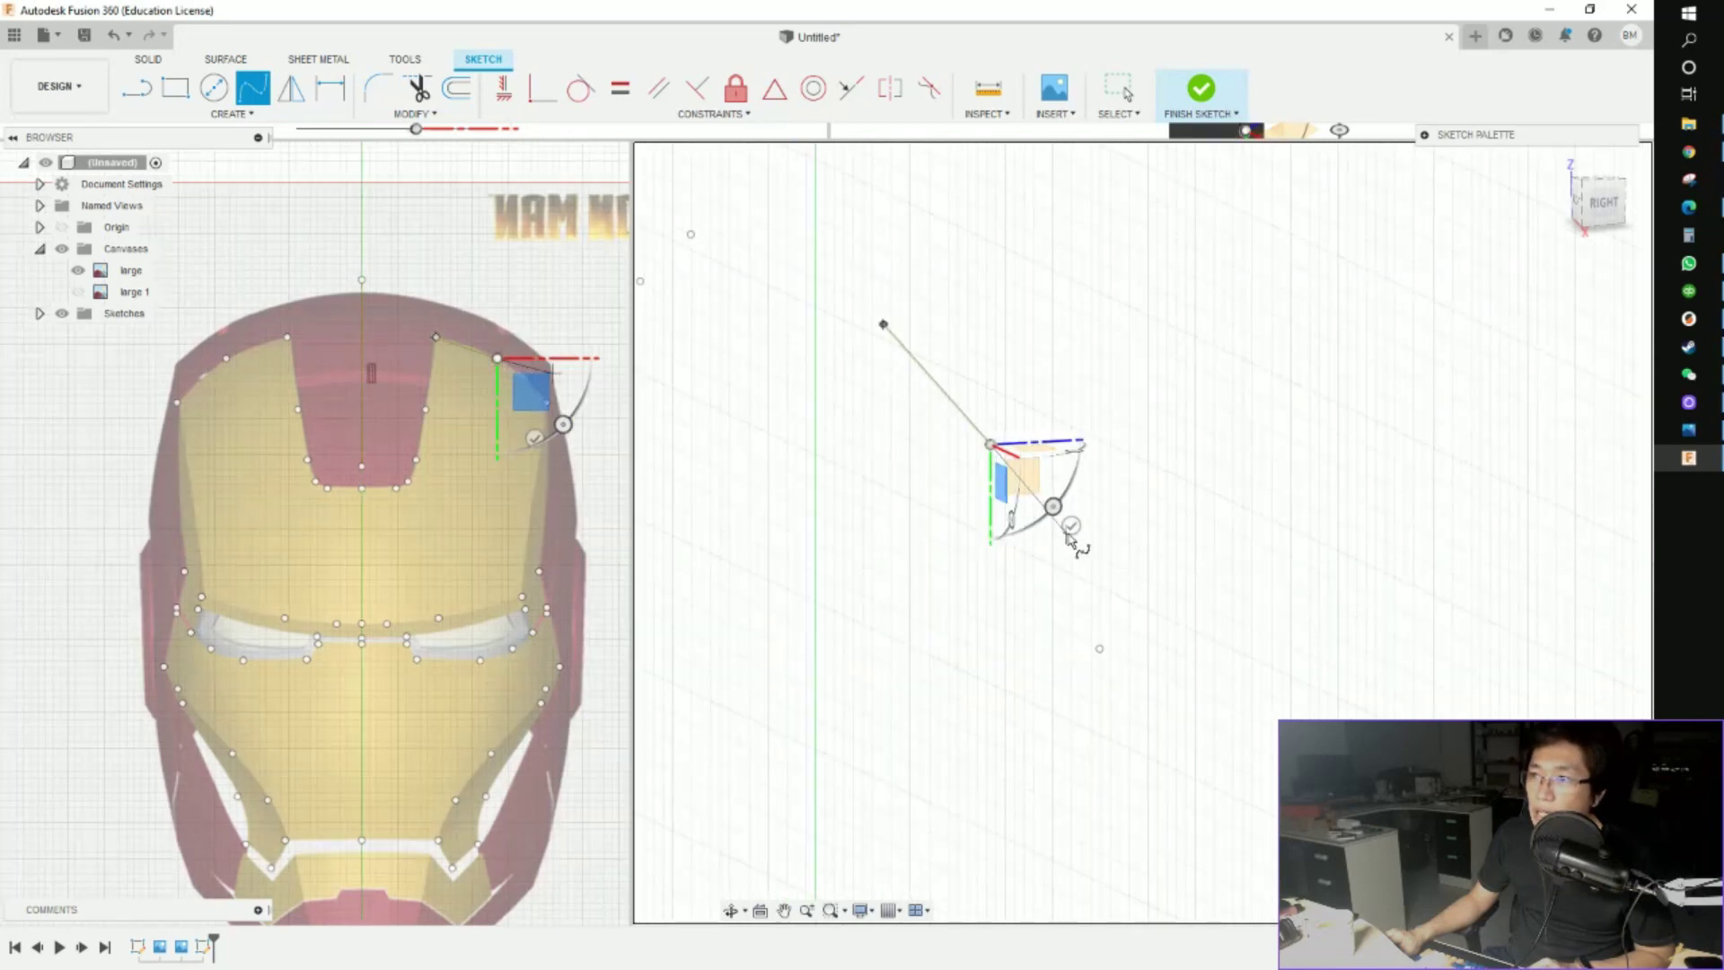
{"action": "mouse_move", "coordinate": [1099, 652]}
{"action": "middle_mouse_down", "text": "shift"}
{"action": "mouse_move", "coordinate": [1104, 672]}
{"action": "mouse_move", "coordinate": [1031, 625]}
{"action": "mouse_move", "coordinate": [1121, 350]}
{"action": "middle_mouse_up", "text": "shift"}
{"action": "mouse_move", "coordinate": [1133, 421]}
{"action": "middle_mouse_down", "text": "shift"}
{"action": "mouse_move", "coordinate": [1244, 440]}
{"action": "mouse_move", "coordinate": [1185, 647]}
{"action": "mouse_move", "coordinate": [1042, 507]}
{"action": "middle_mouse_up", "text": "shift"}
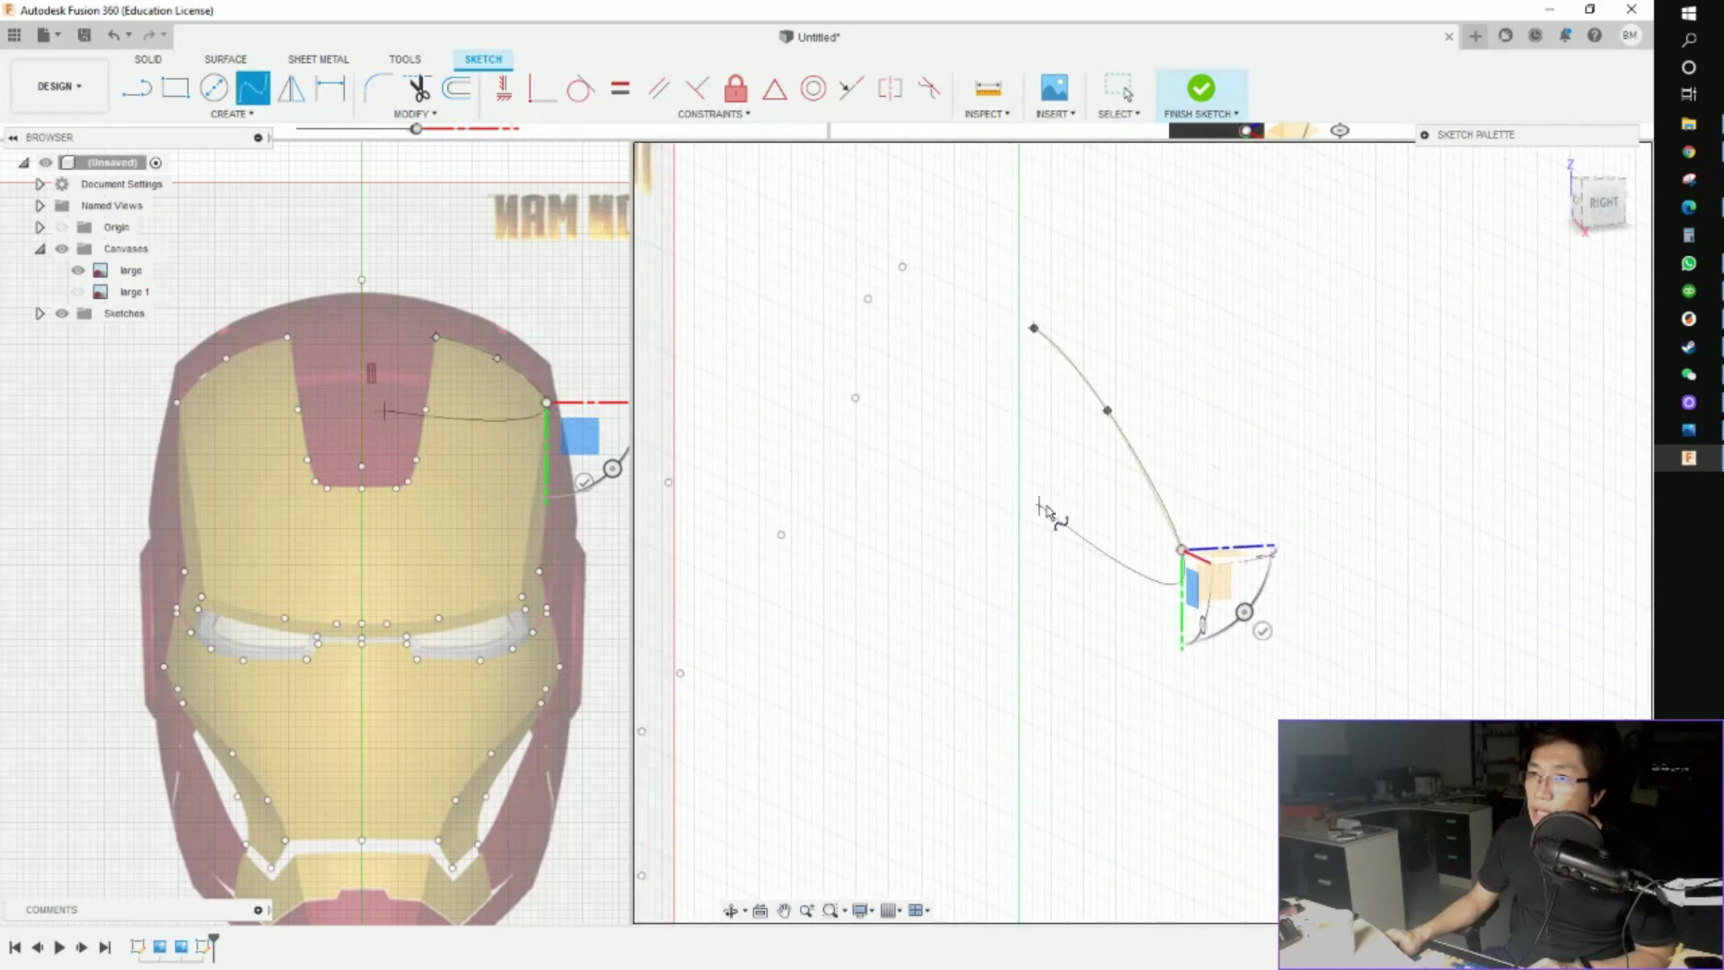
{"action": "left_click", "coordinate": [1263, 630]}
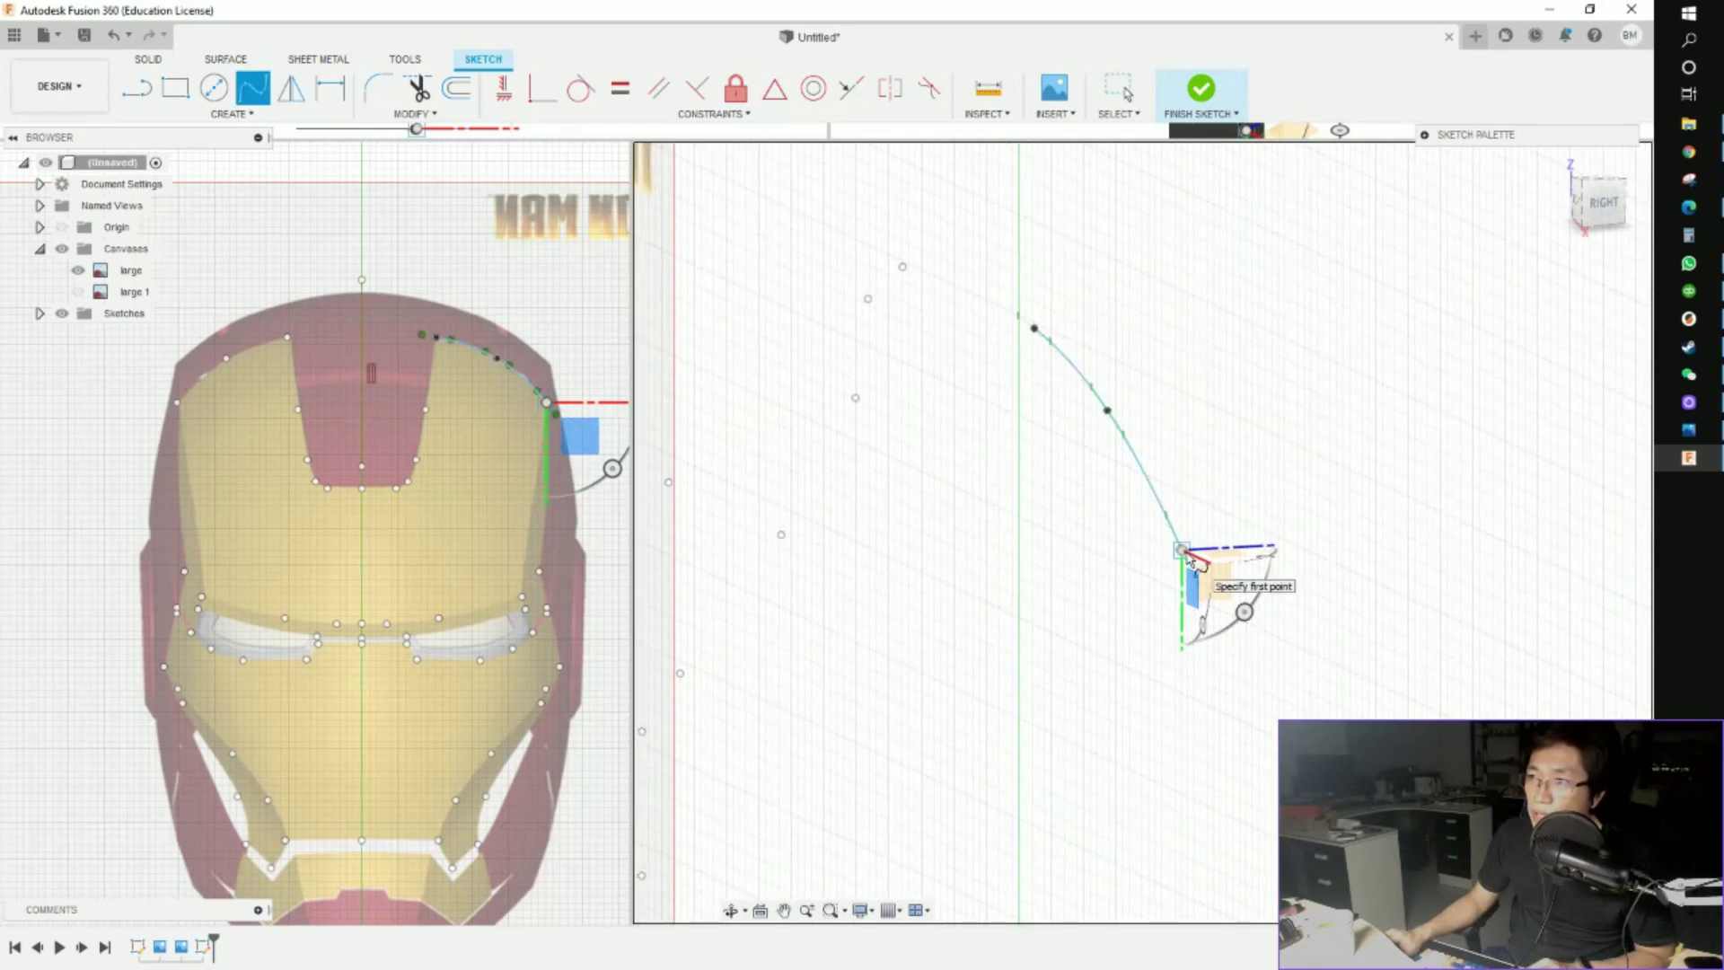
{"action": "scroll", "coordinate": [1084, 680], "scroll_direction": "up", "scroll_amount": 2}
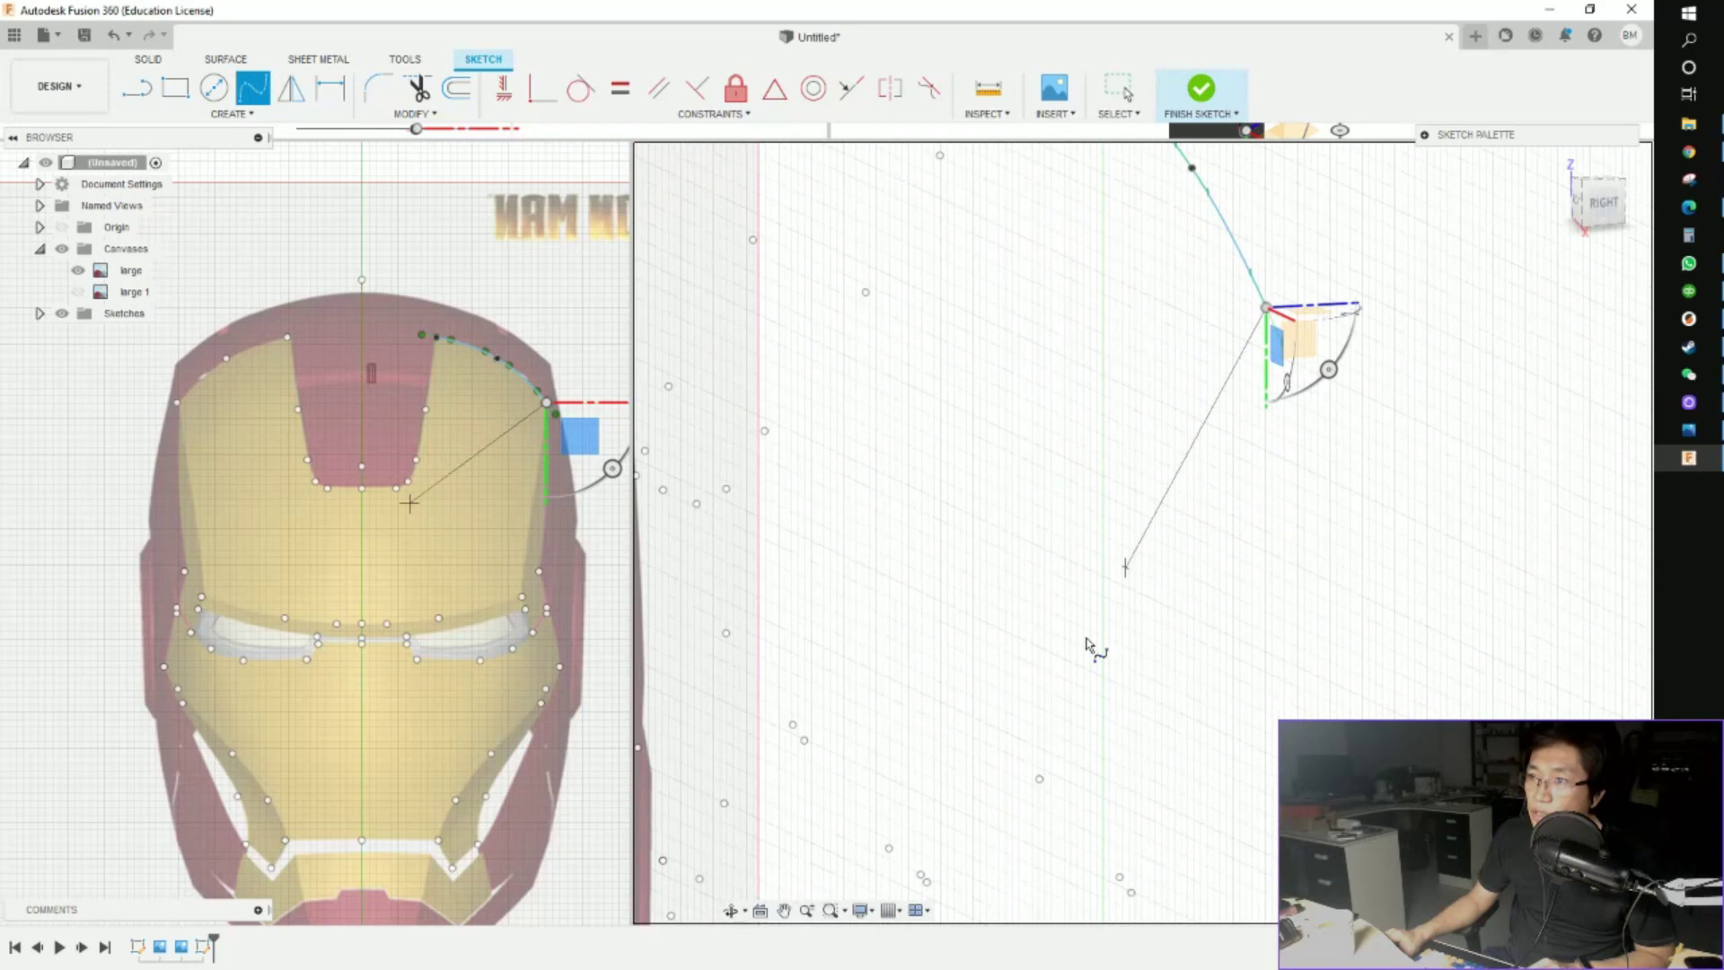
{"action": "left_click", "coordinate": [1039, 779]}
{"action": "middle_click_drag", "start_coordinate": [1038, 779], "coordinate": [1041, 421]}
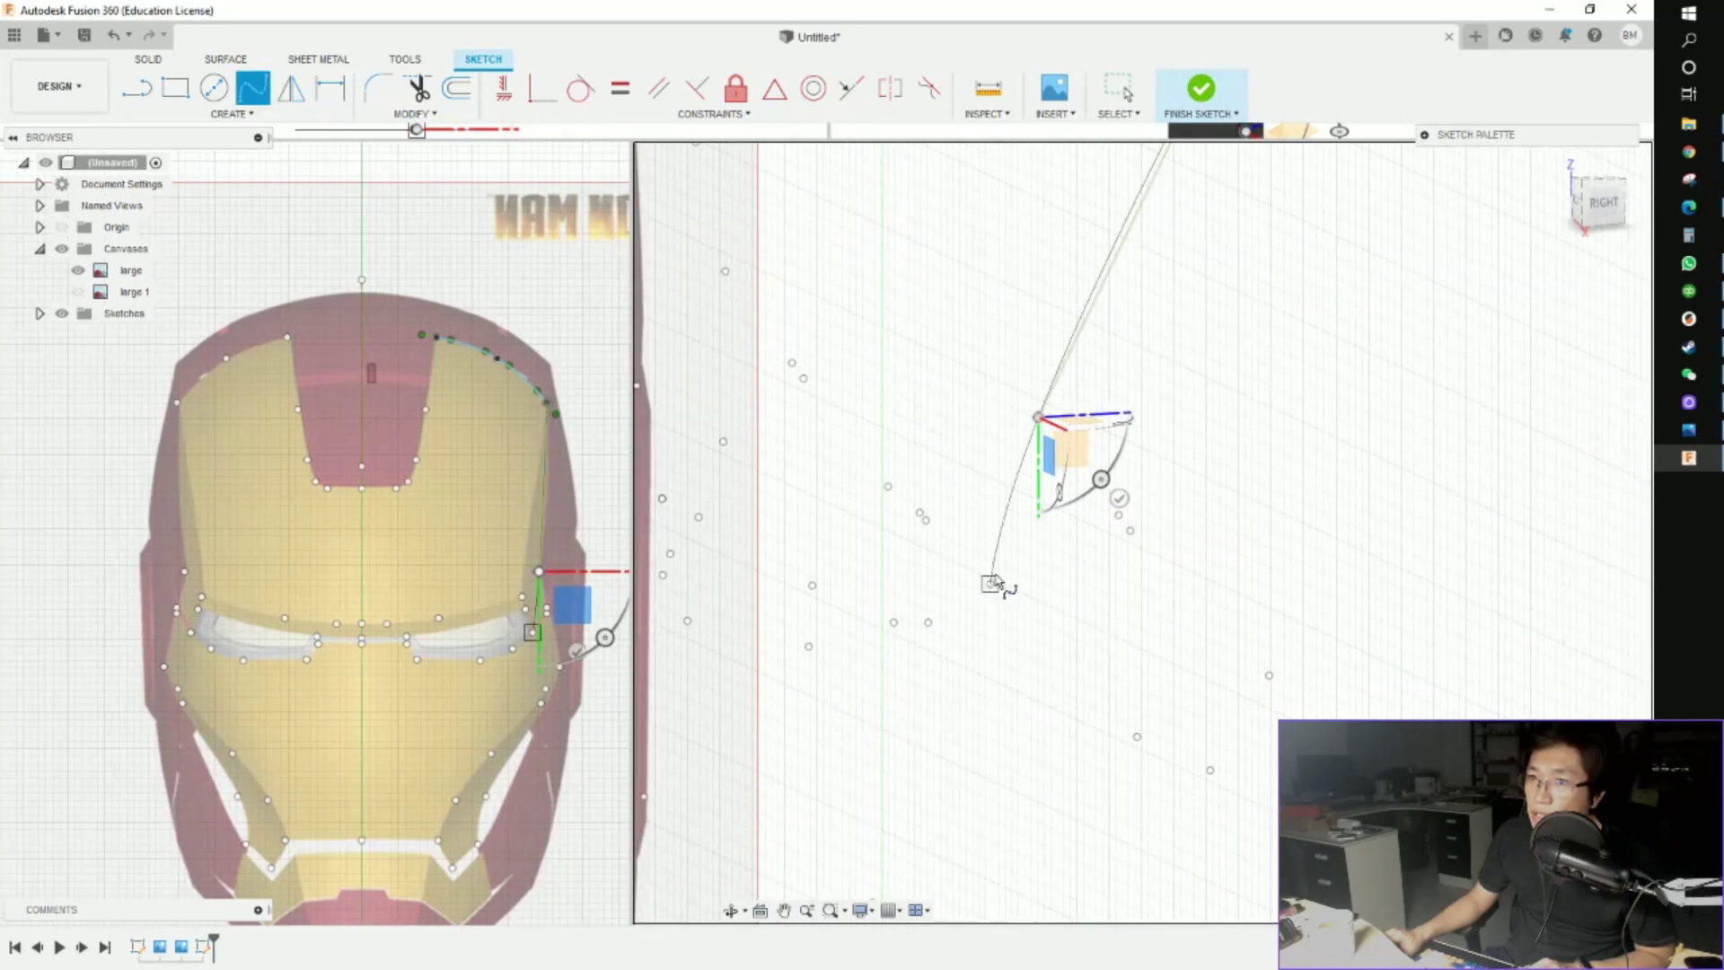
{"action": "left_click", "coordinate": [1119, 517]}
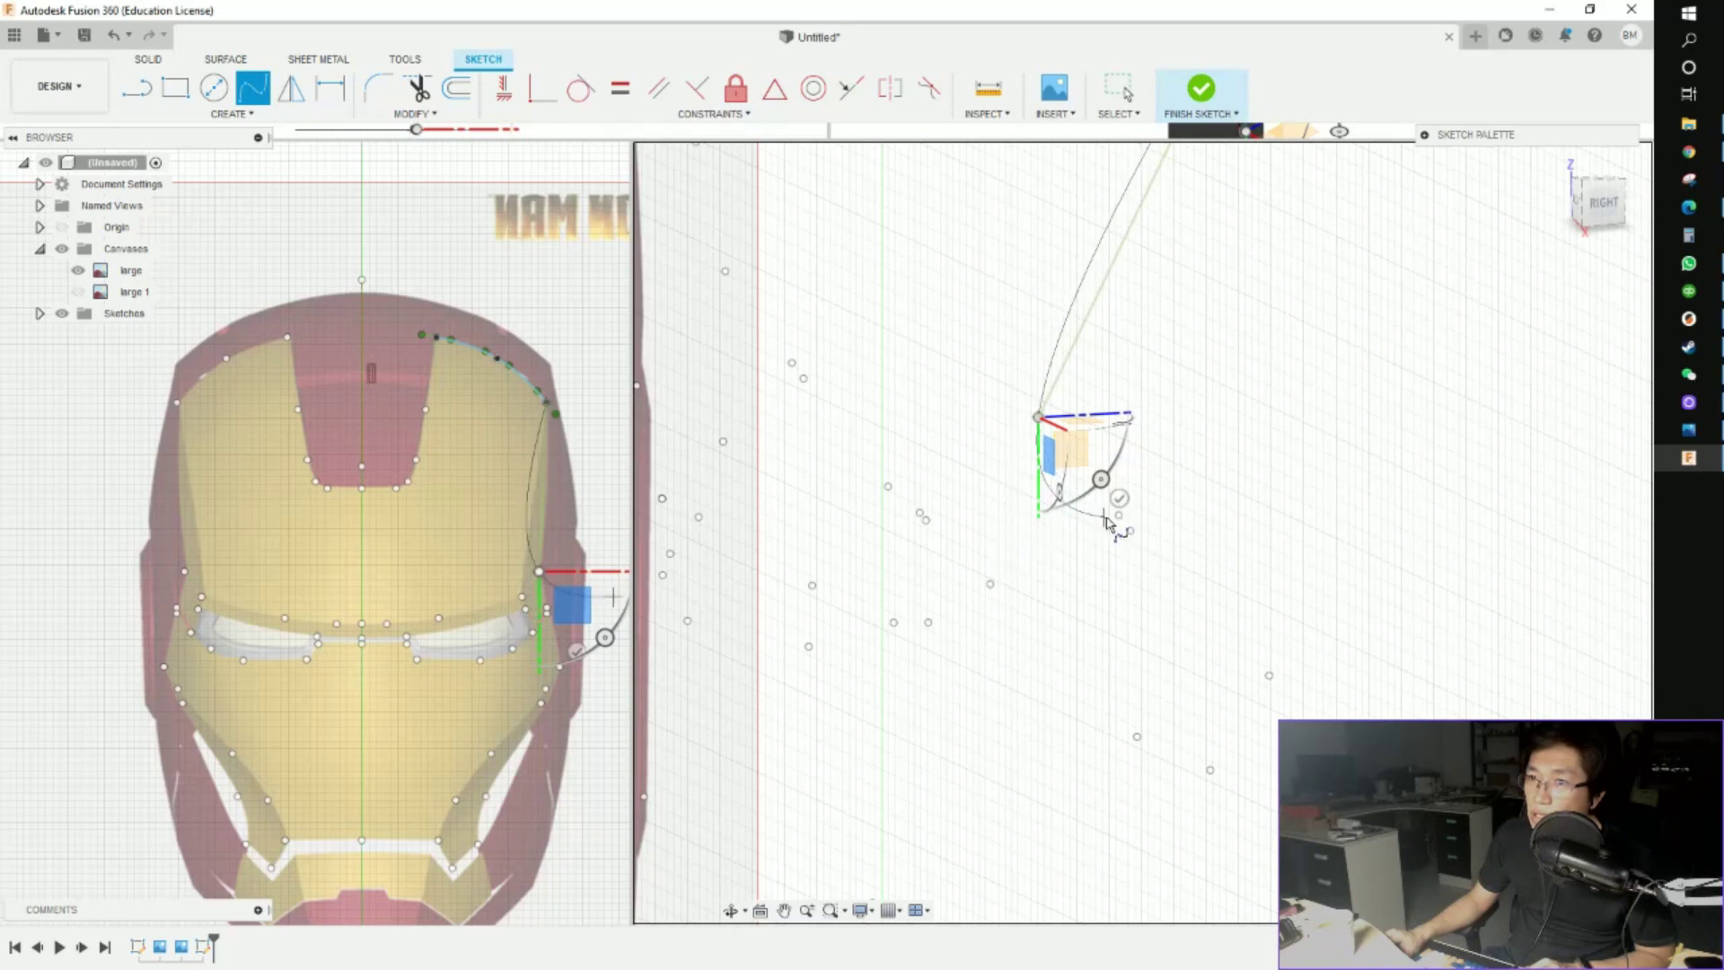
{"action": "left_click", "coordinate": [925, 520]}
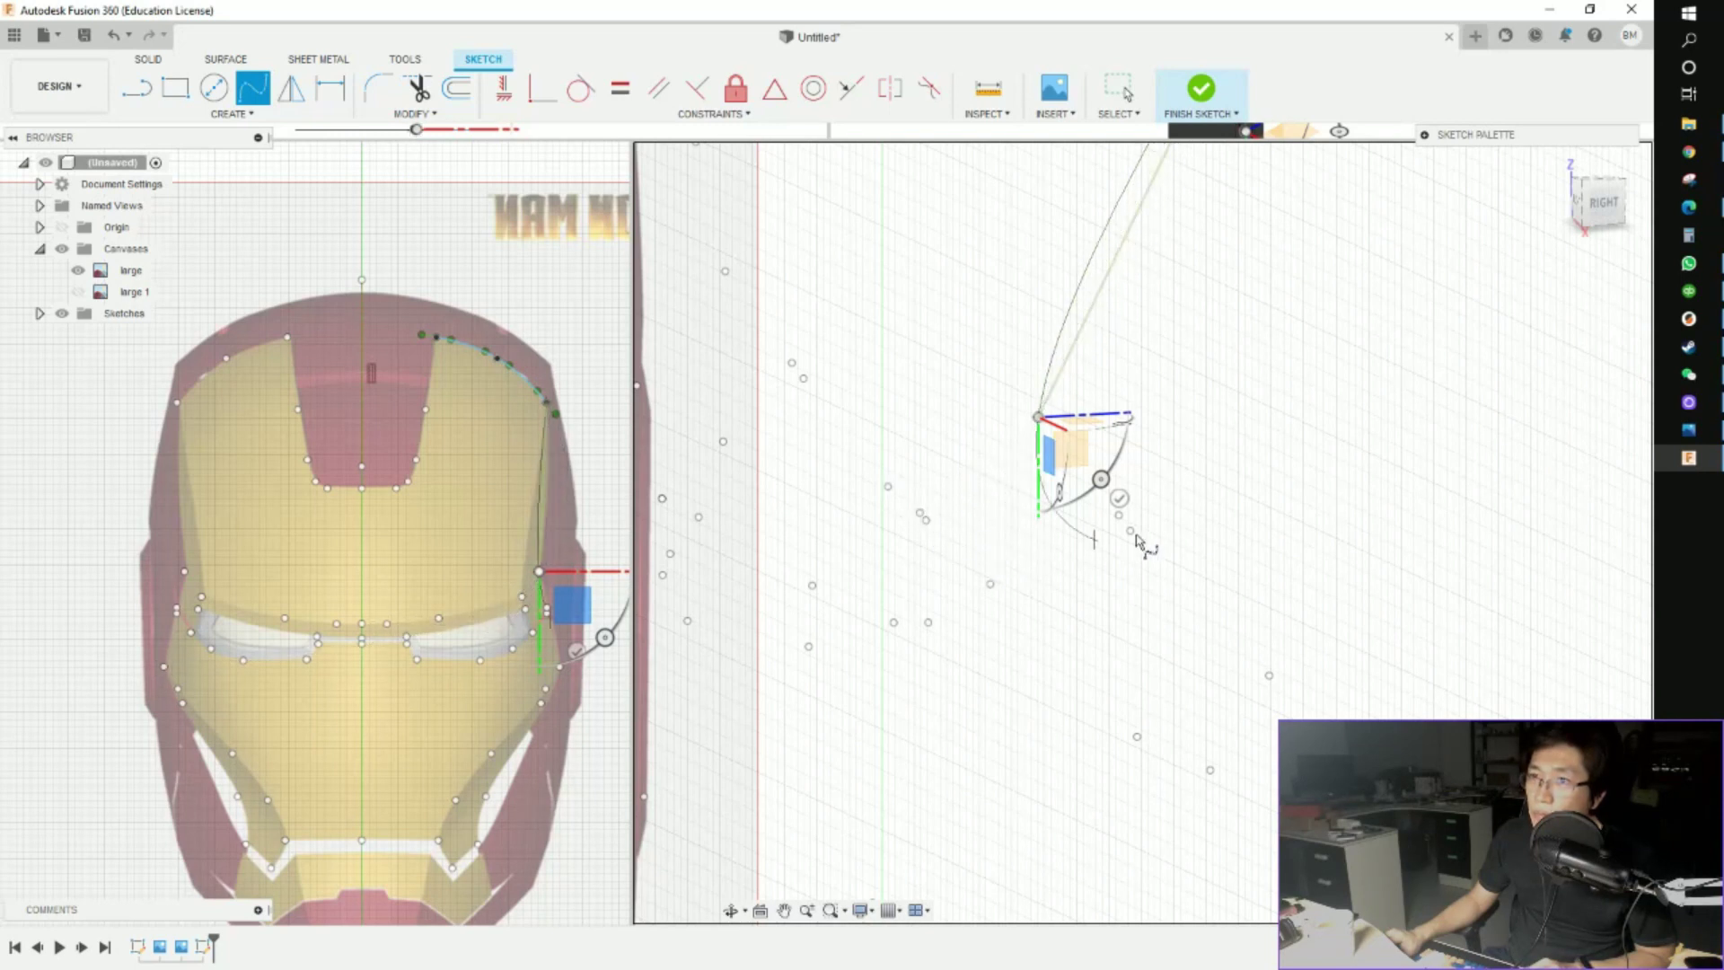
{"action": "key", "text": "Escape"}
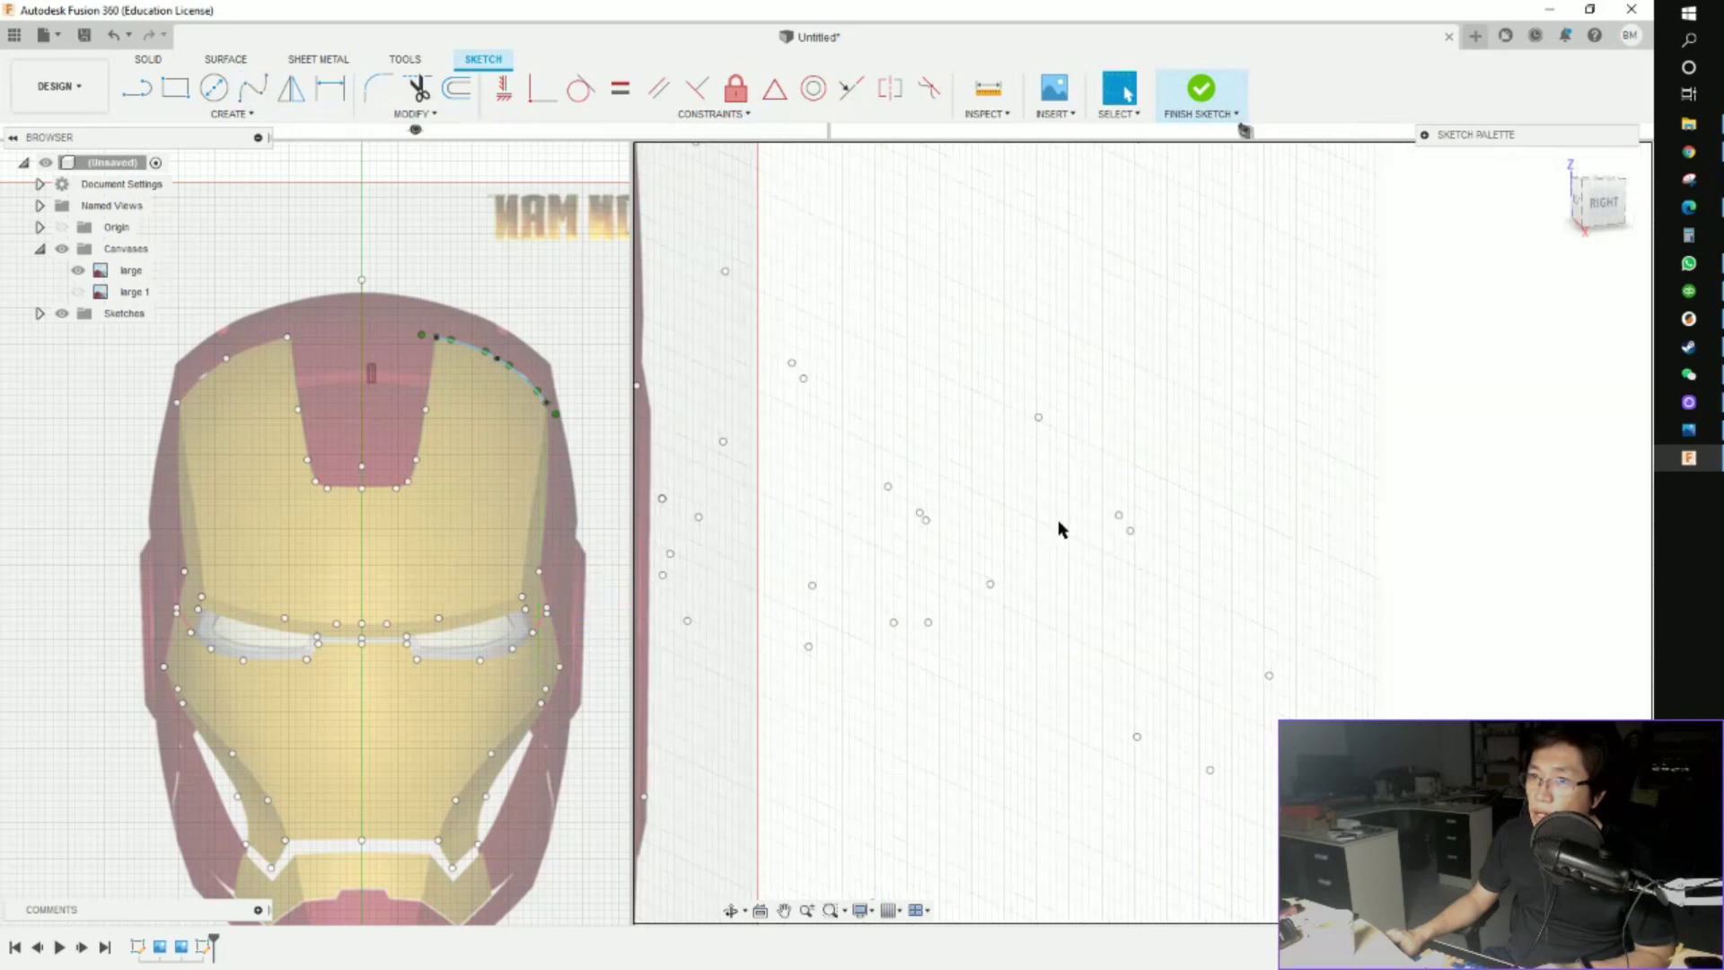
Show the side-view helmet canvas again and view the sketch points against it from the right side
{"action": "mouse_move", "coordinate": [635, 519]}
{"action": "middle_mouse_down"}
{"action": "mouse_move", "coordinate": [1101, 489]}
{"action": "mouse_move", "coordinate": [1053, 634]}
{"action": "middle_mouse_up"}
{"action": "scroll", "coordinate": [1108, 396], "scroll_direction": "up", "scroll_amount": 3}
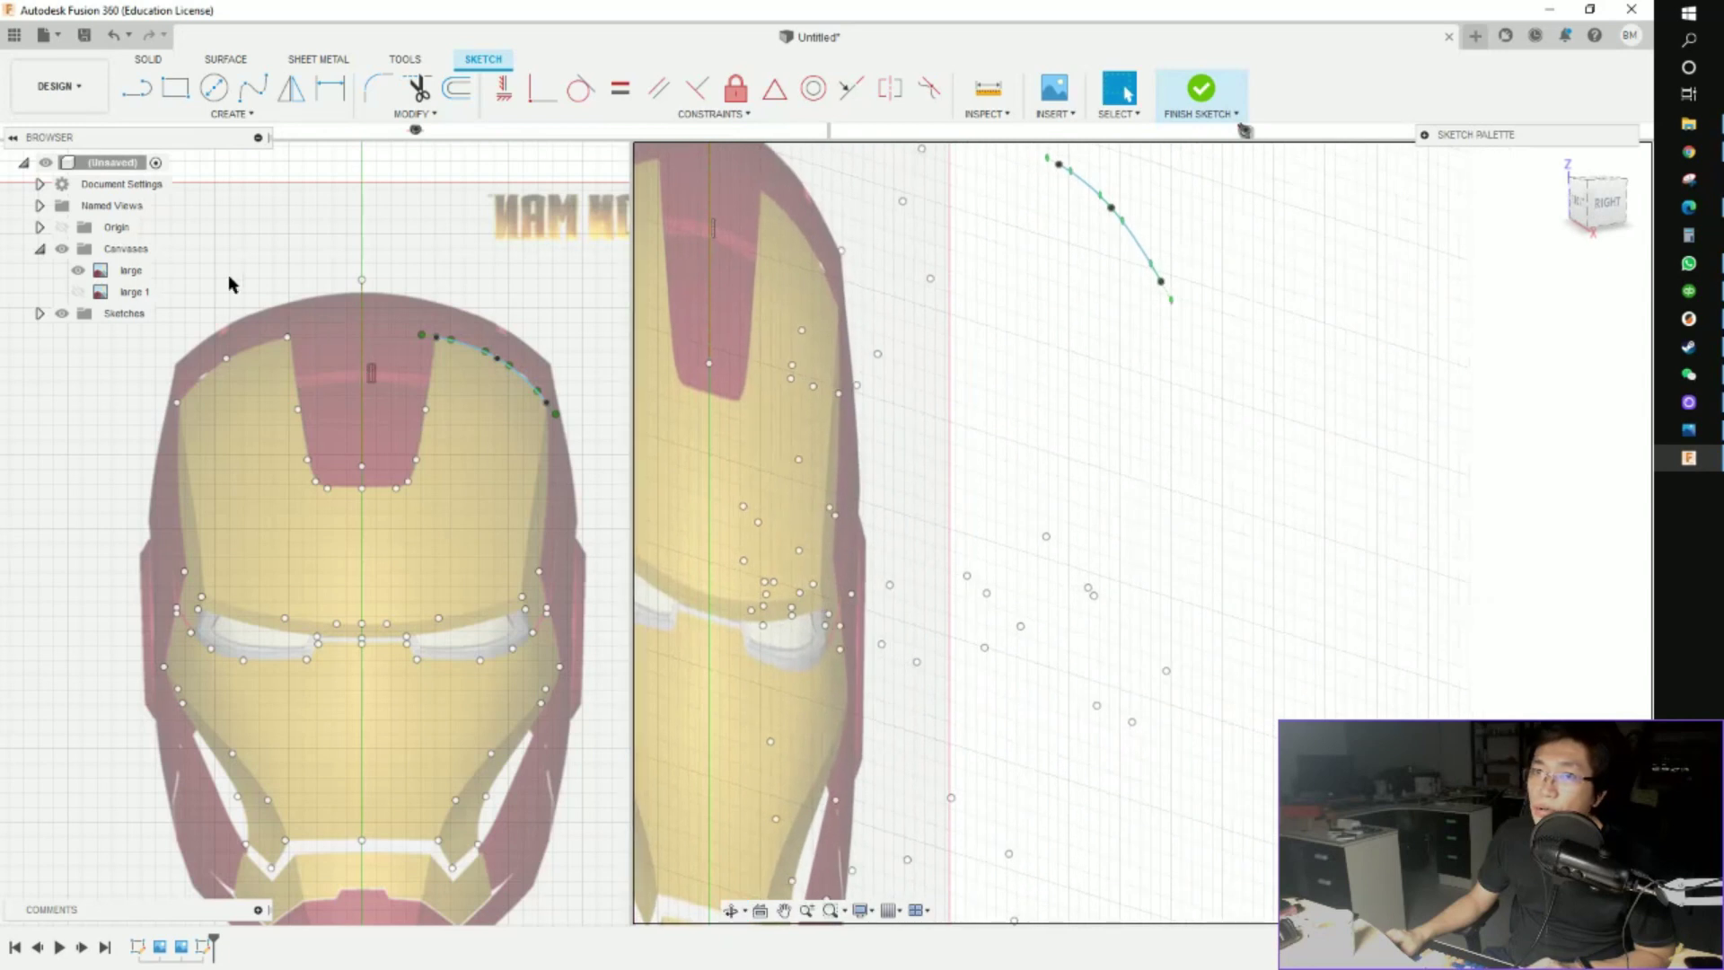
{"action": "left_click", "coordinate": [78, 291]}
{"action": "scroll", "coordinate": [1118, 399], "scroll_direction": "up", "scroll_amount": 2}
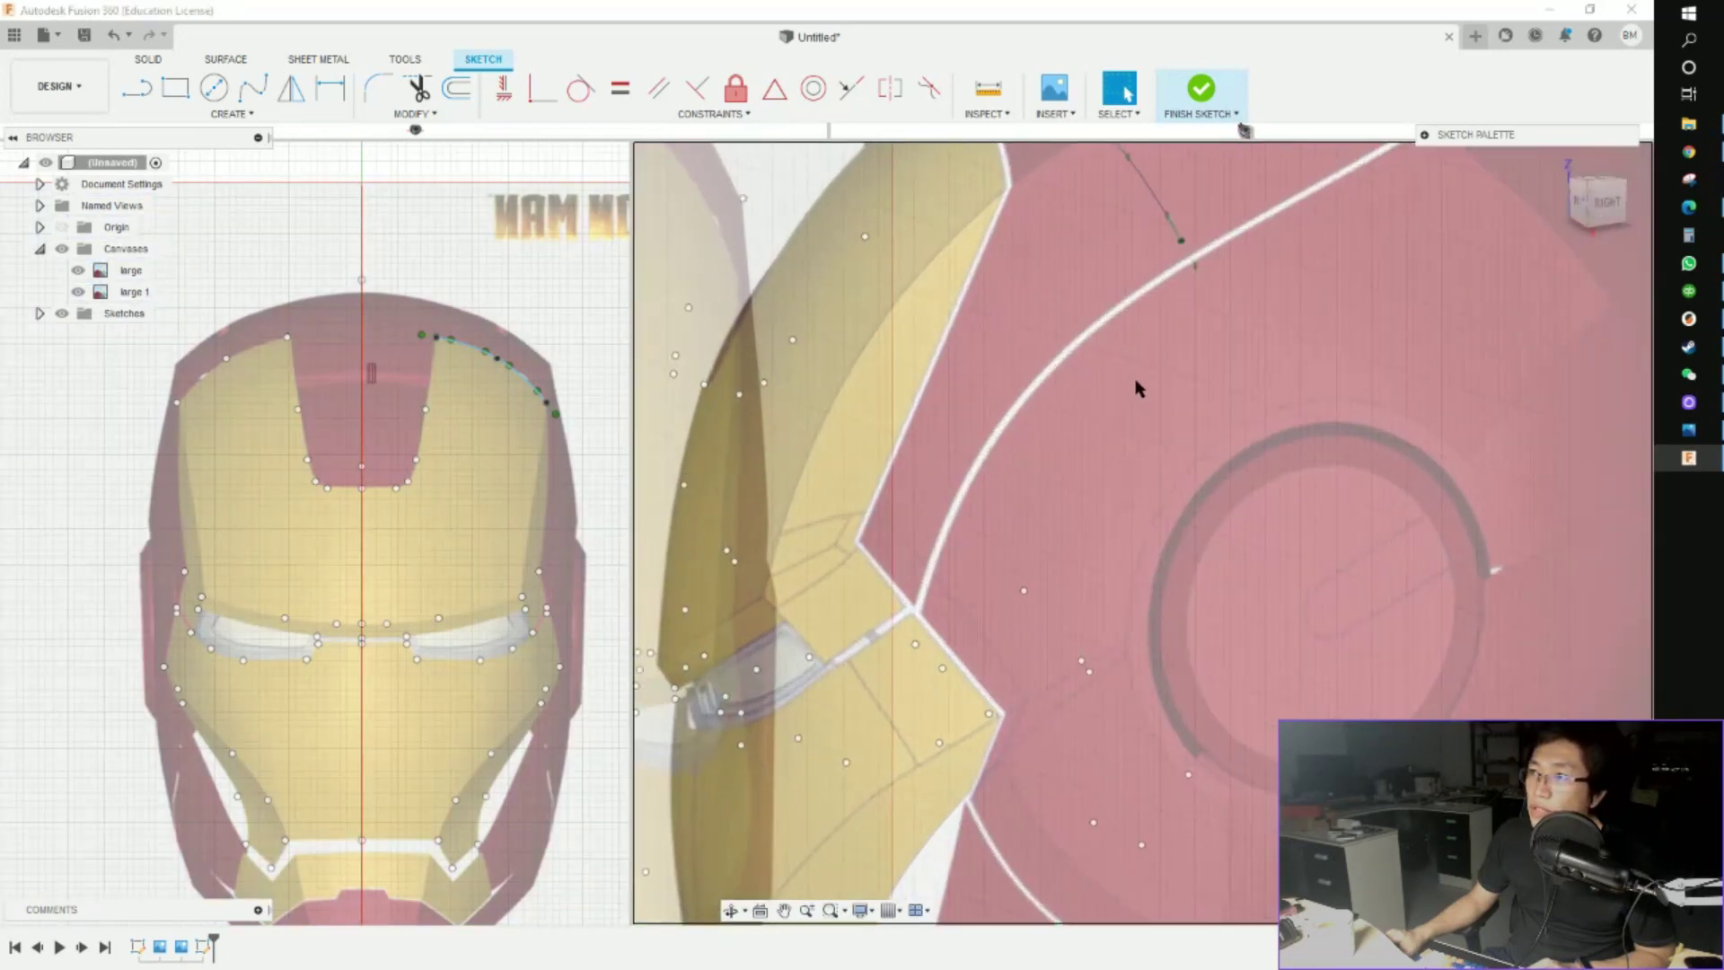
{"action": "scroll", "coordinate": [1139, 388], "scroll_direction": "down", "scroll_amount": 1}
{"action": "left_click", "coordinate": [1617, 203]}
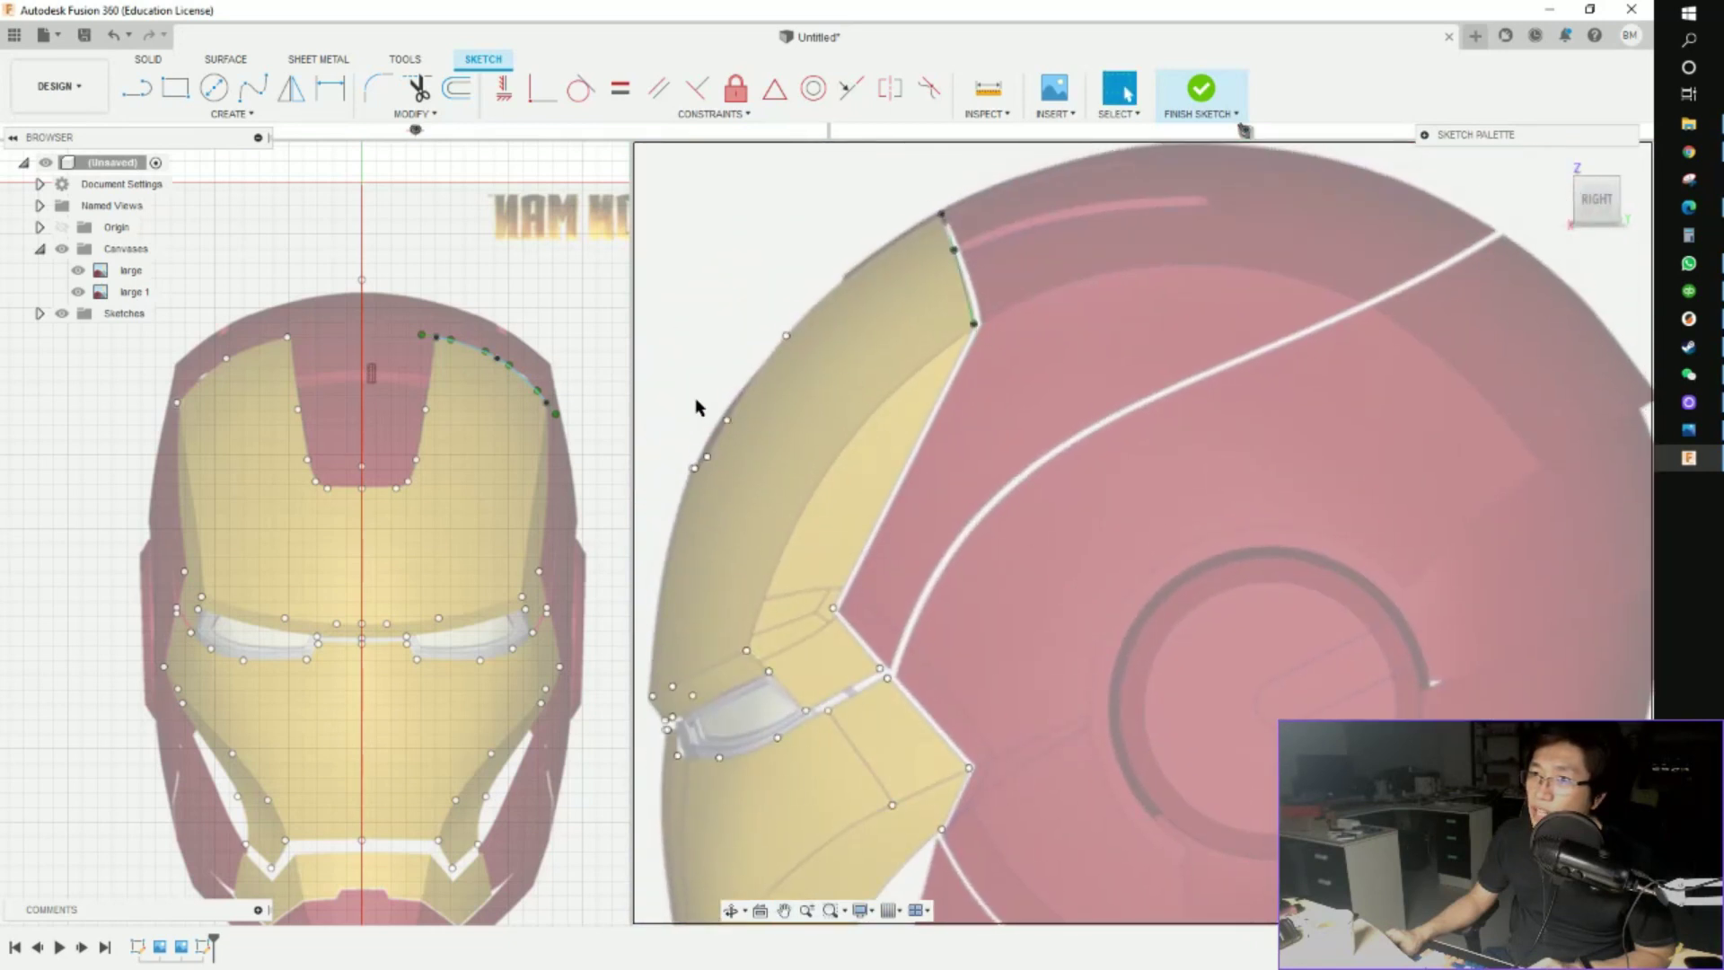
{"action": "middle_click_drag", "start_coordinate": [984, 359], "coordinate": [987, 361], "text": "shift"}
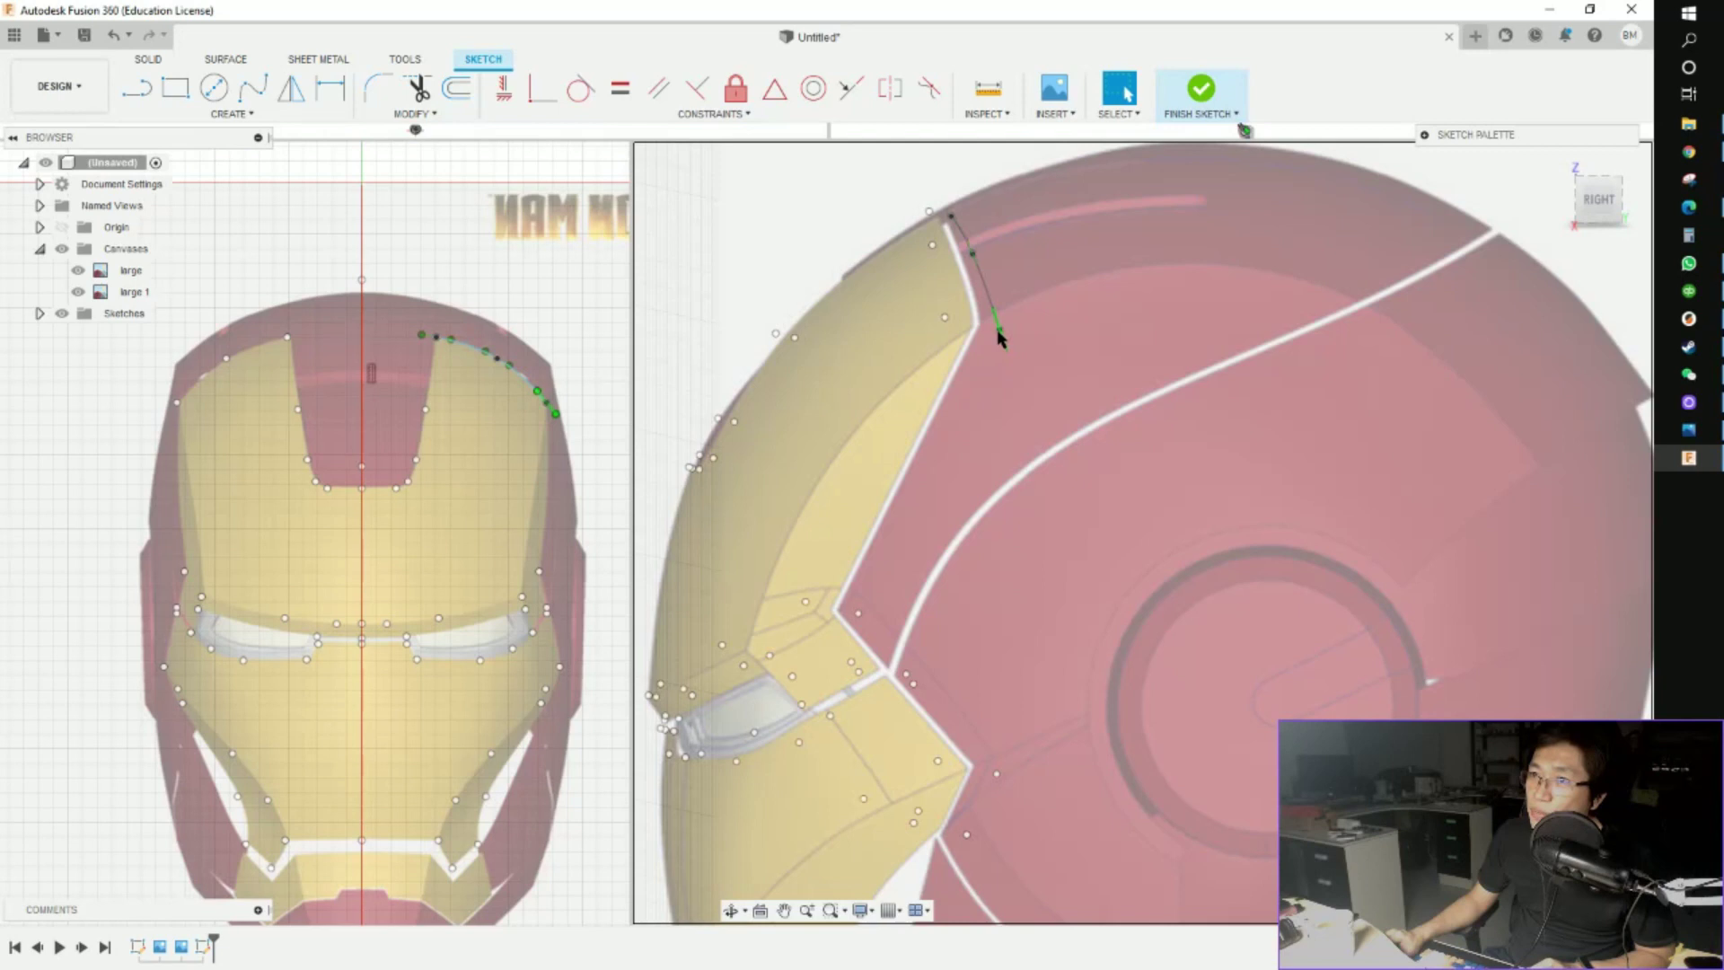
Draw a spline from the top edge's outer corner point down the faceplate's side to the temple point above the eye
{"action": "left_click", "coordinate": [251, 90]}
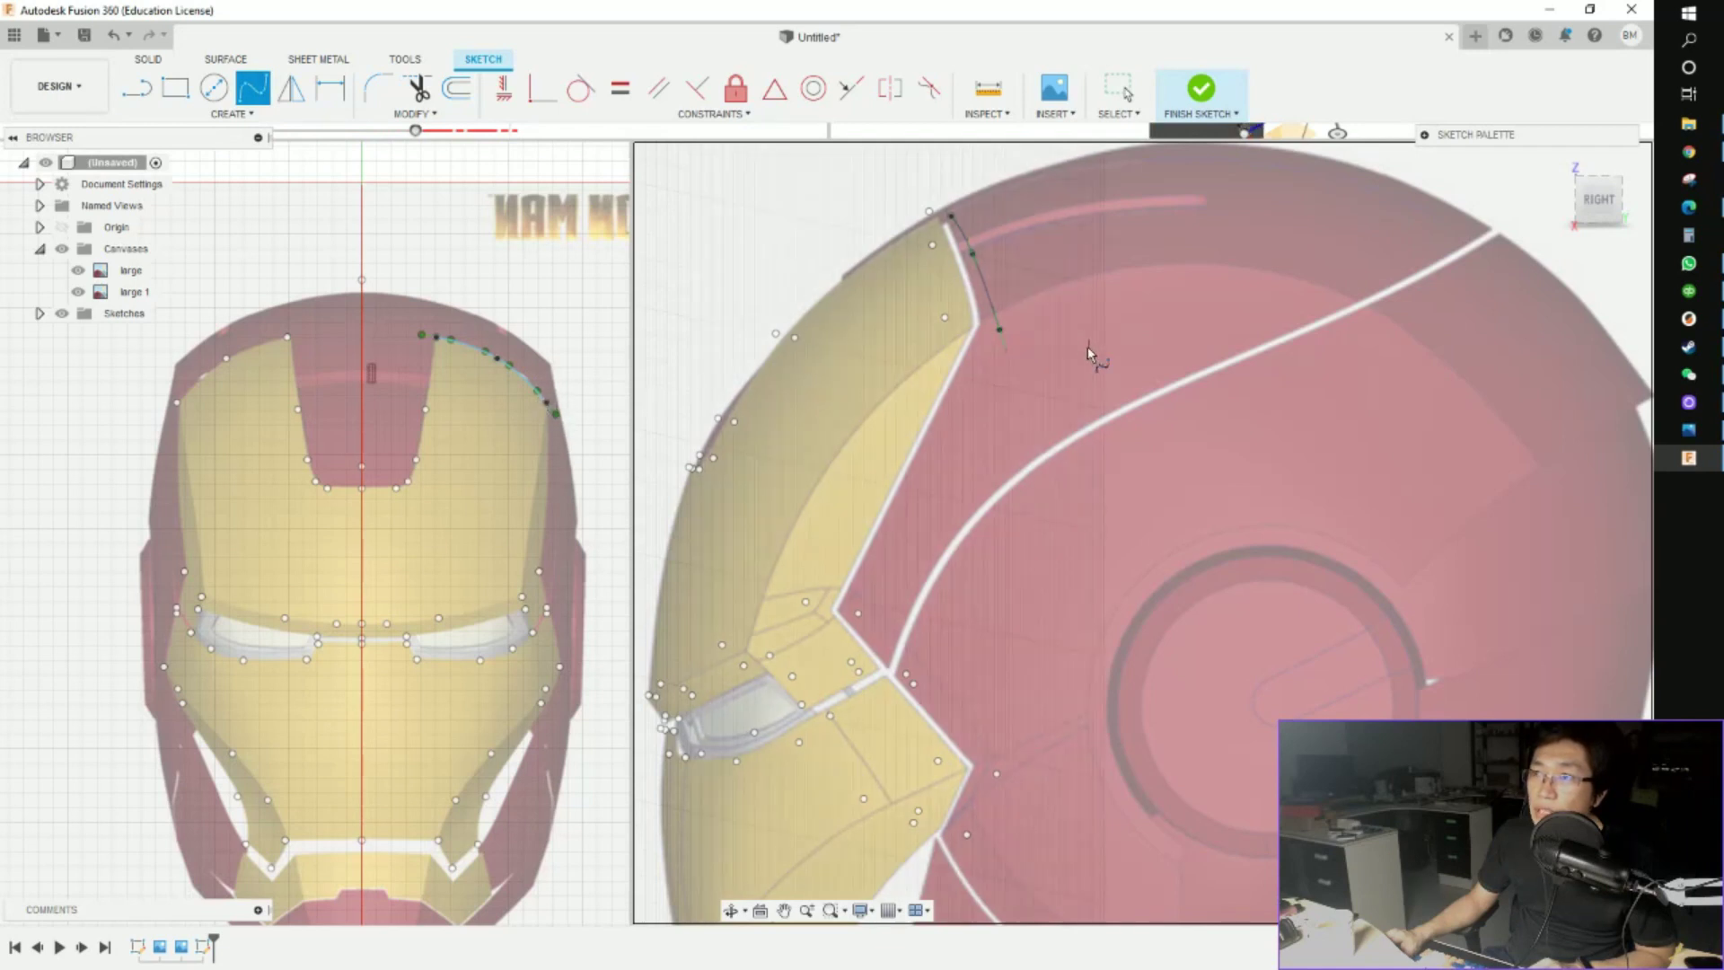
{"action": "left_click", "coordinate": [1001, 331]}
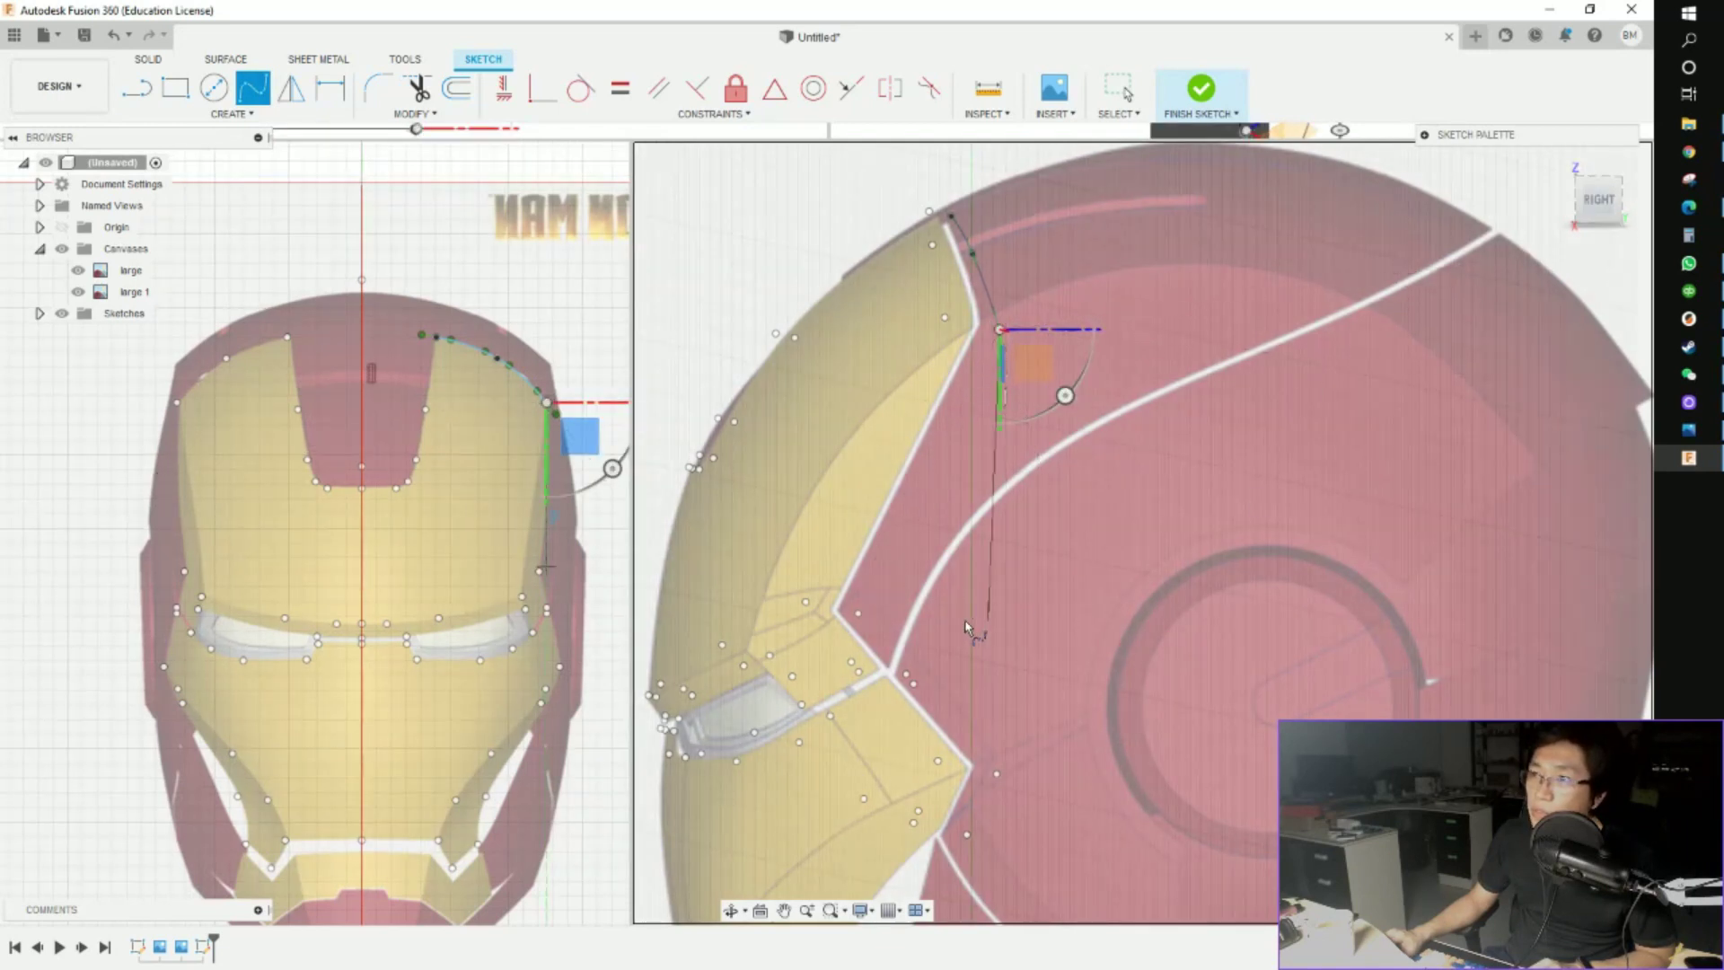
{"action": "left_click", "coordinate": [857, 615]}
{"action": "scroll", "coordinate": [908, 675], "scroll_direction": "up", "scroll_amount": 5}
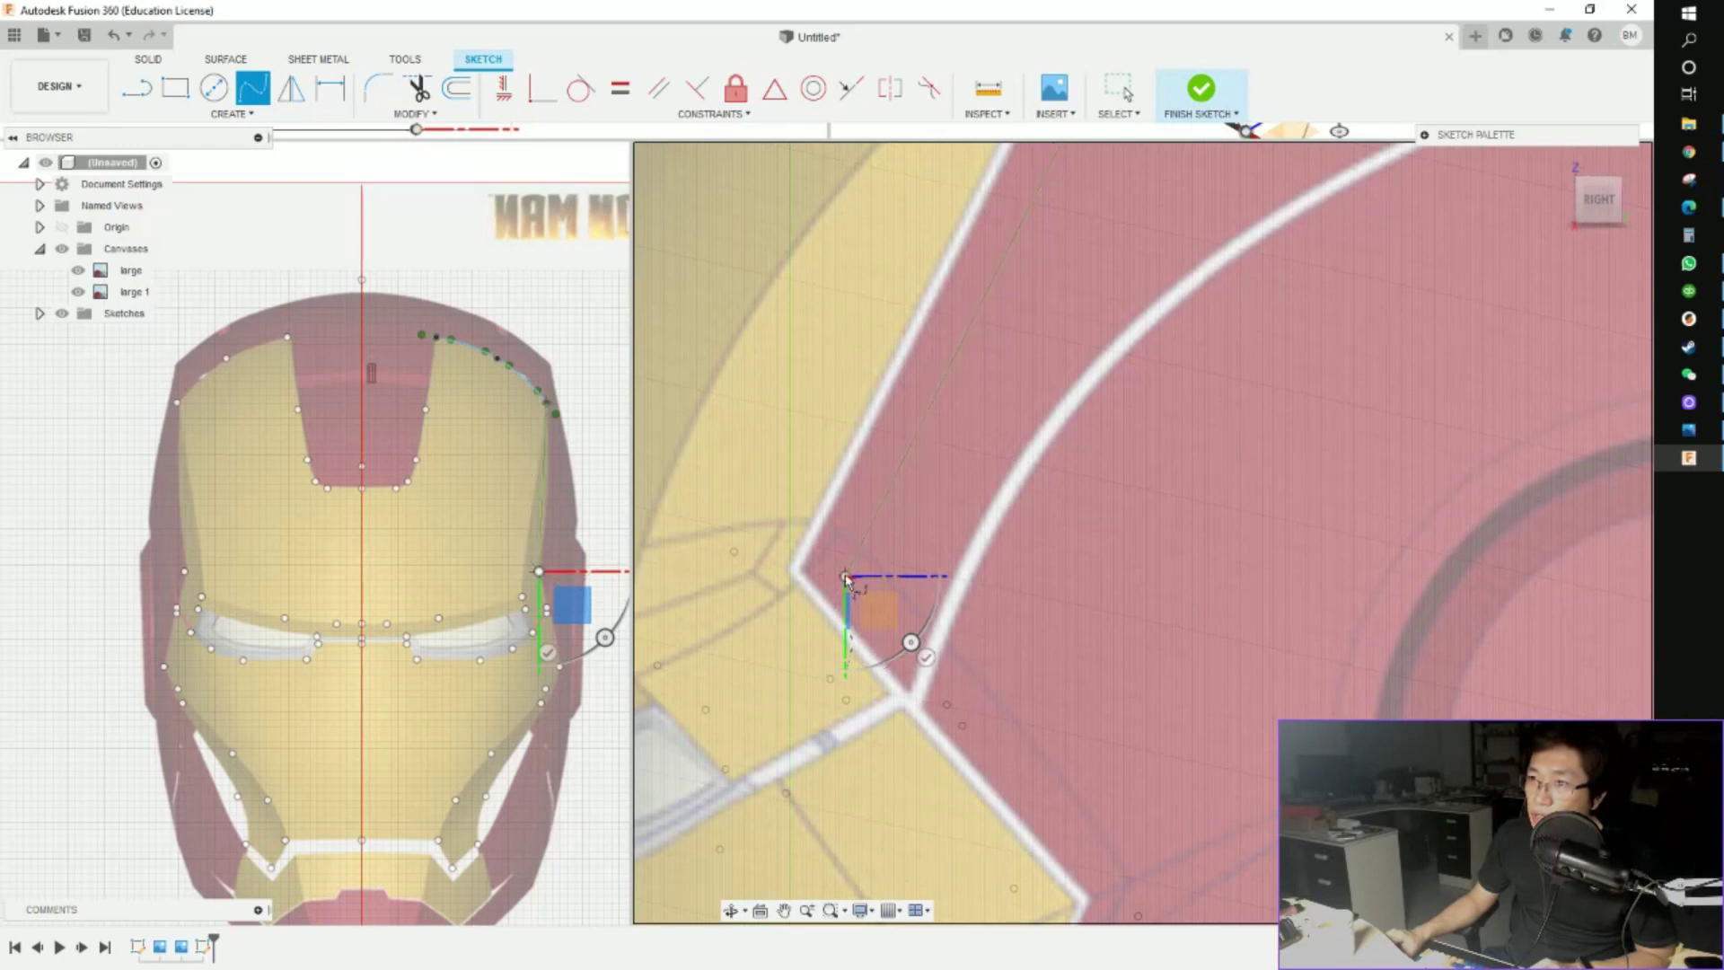
{"action": "left_click", "coordinate": [846, 577]}
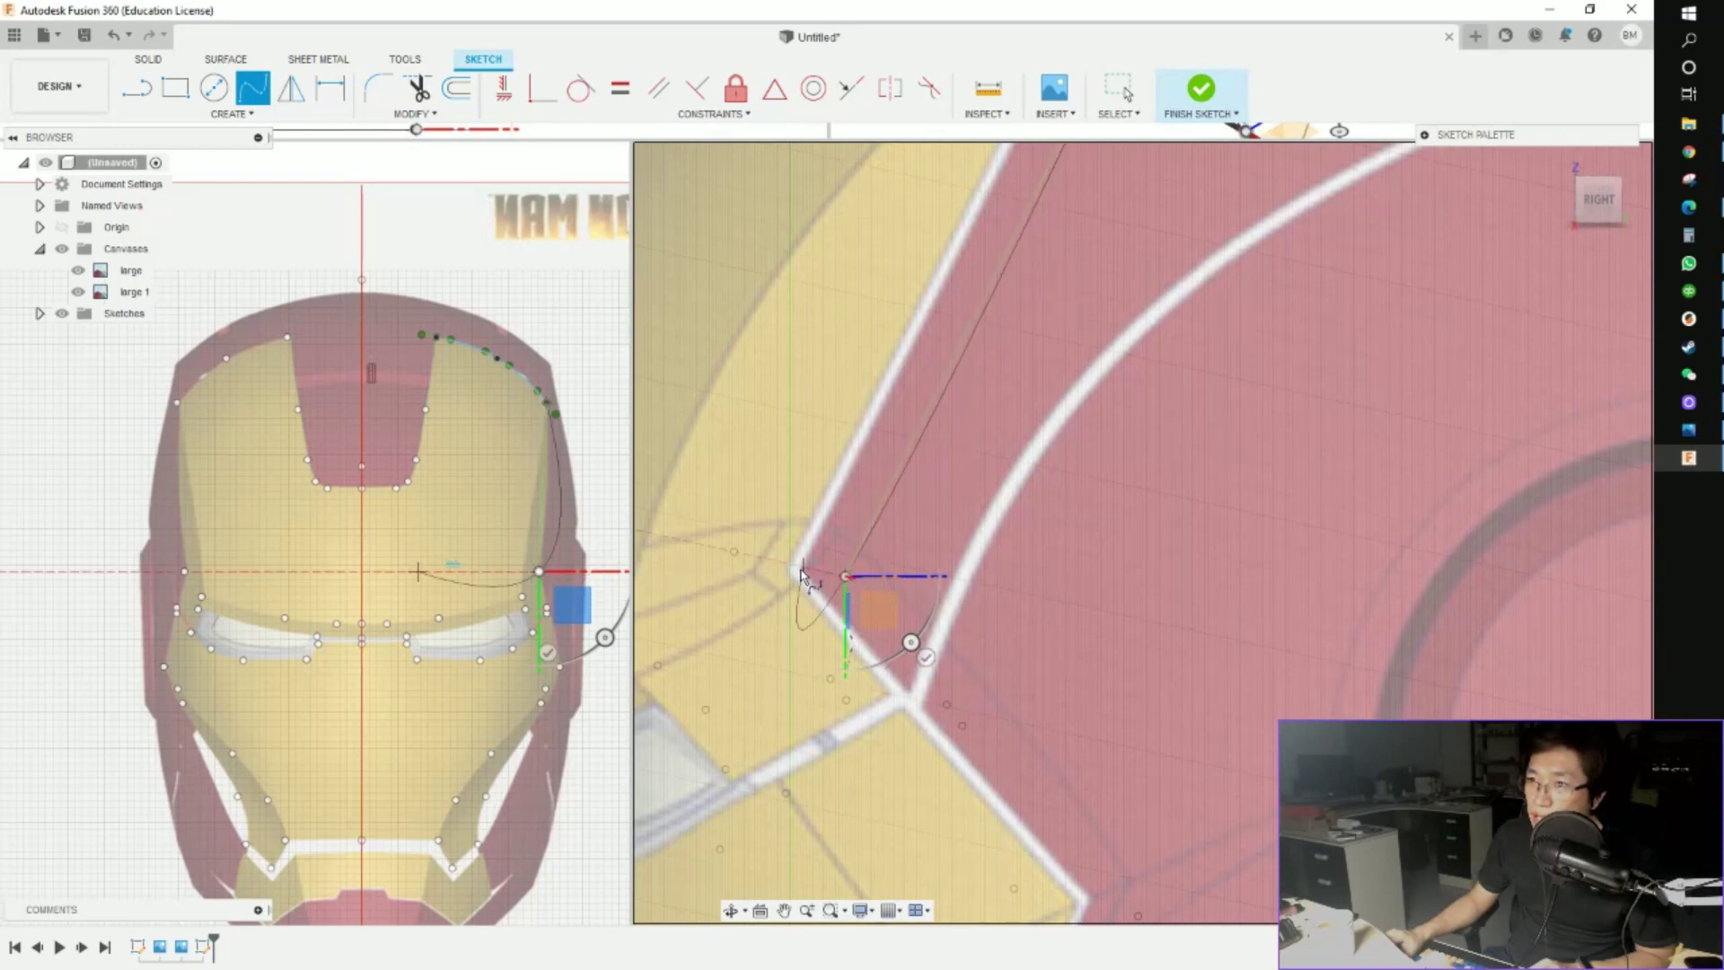
{"action": "left_click", "coordinate": [924, 657]}
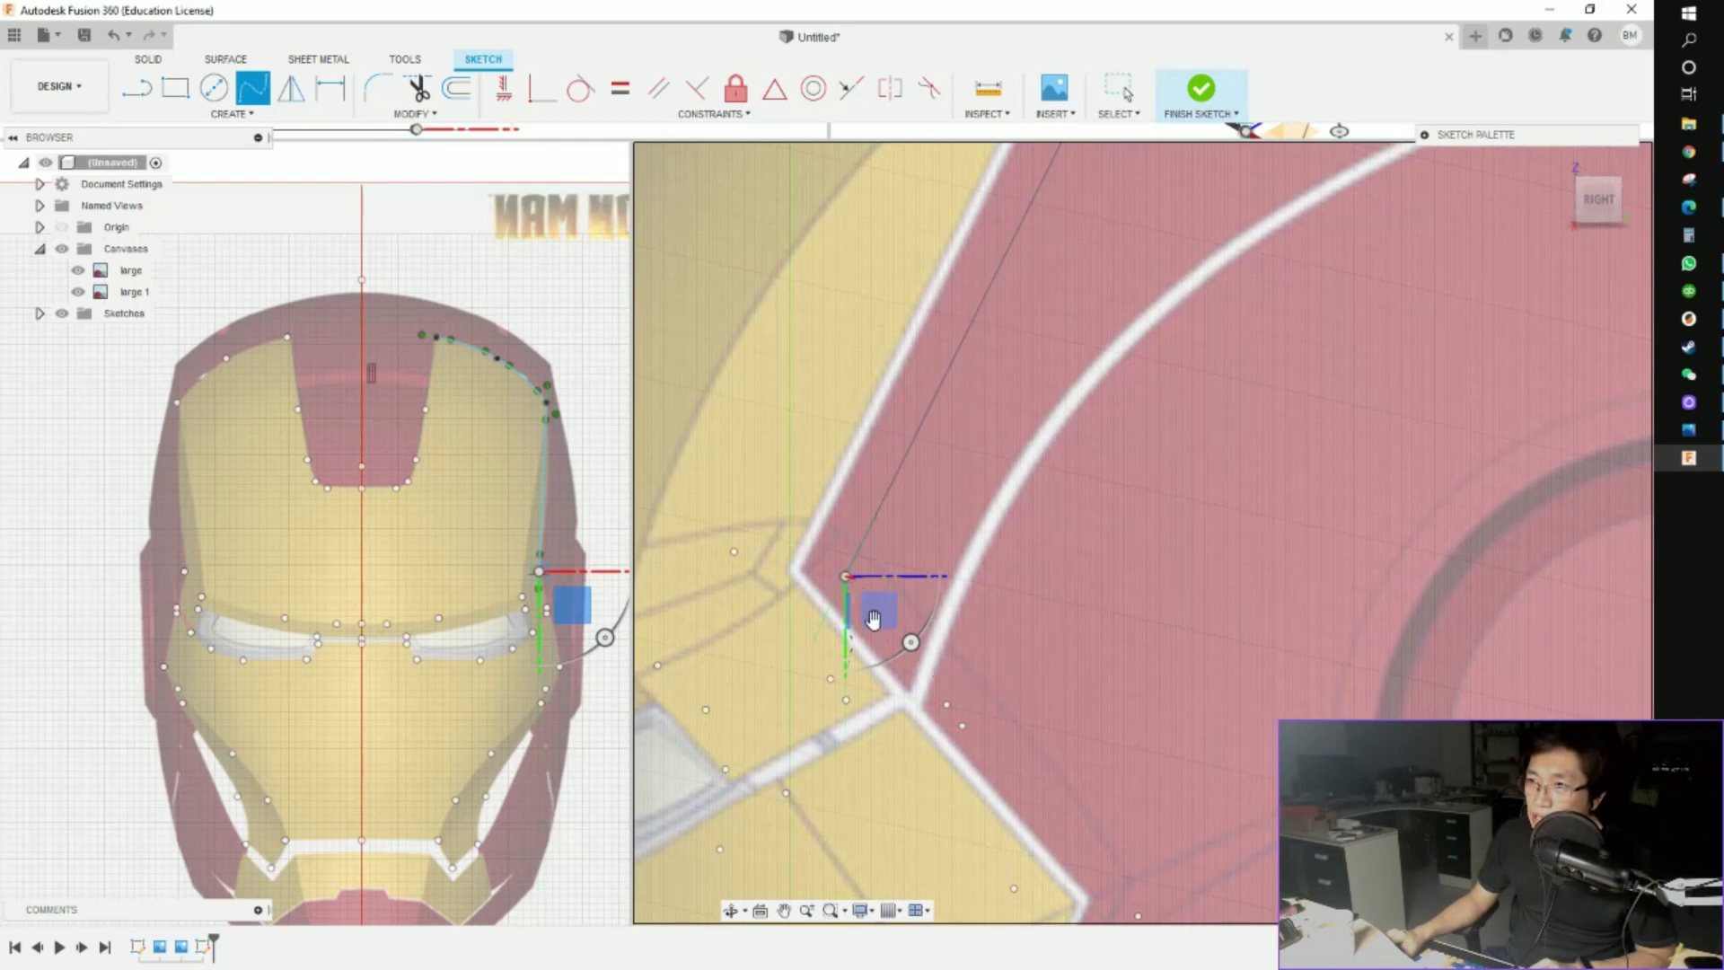
Connect the temple point with a short spline to the next faceplate edge point below it, beside the eye
{"action": "left_click", "coordinate": [950, 705]}
{"action": "scroll", "coordinate": [956, 714], "scroll_direction": "up", "scroll_amount": 5}
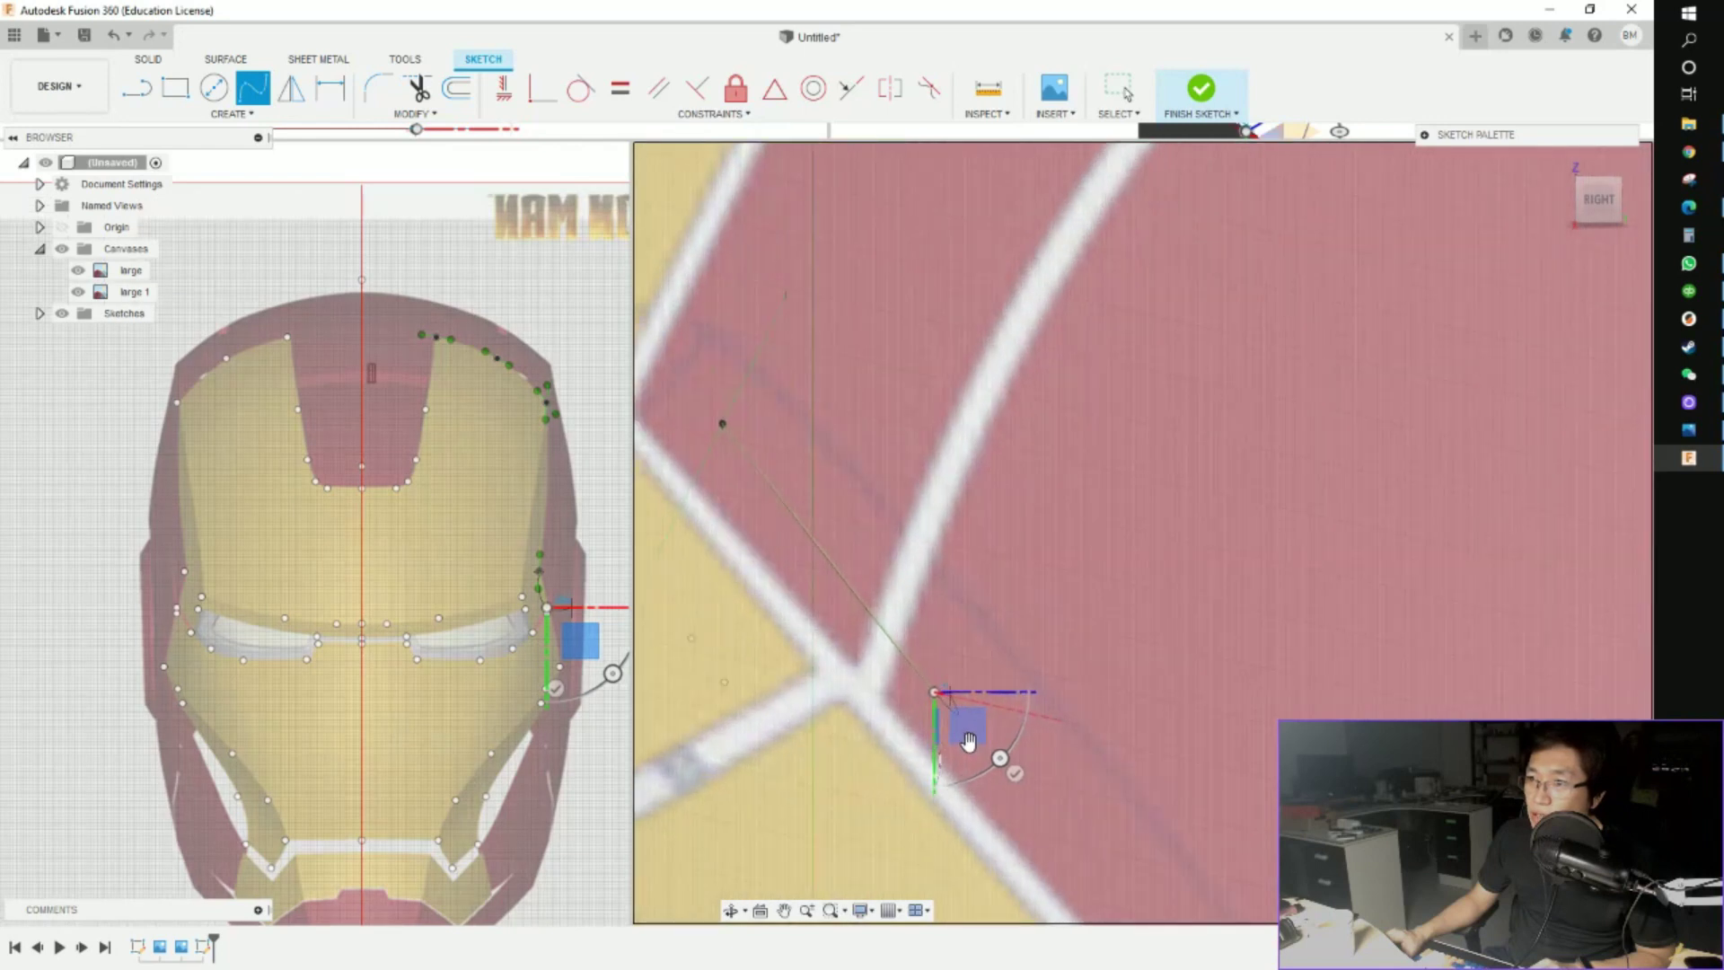
{"action": "scroll", "coordinate": [934, 666], "scroll_direction": "down", "scroll_amount": 2}
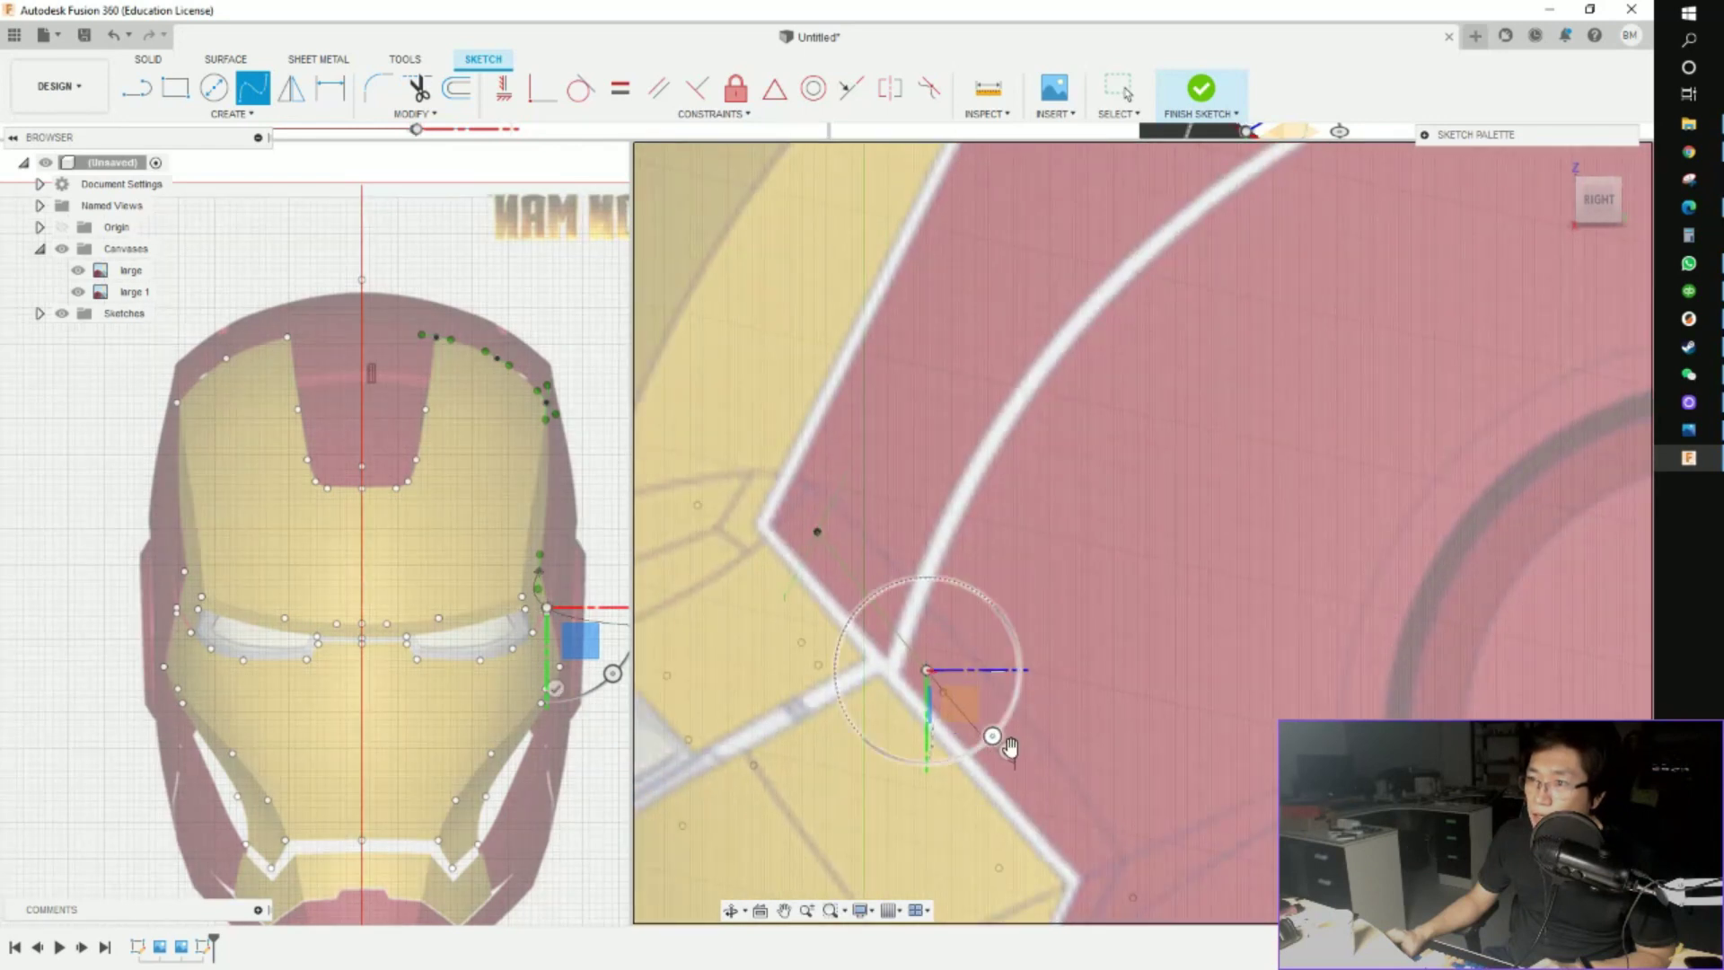
{"action": "middle_click_drag", "start_coordinate": [928, 672], "coordinate": [1139, 489]}
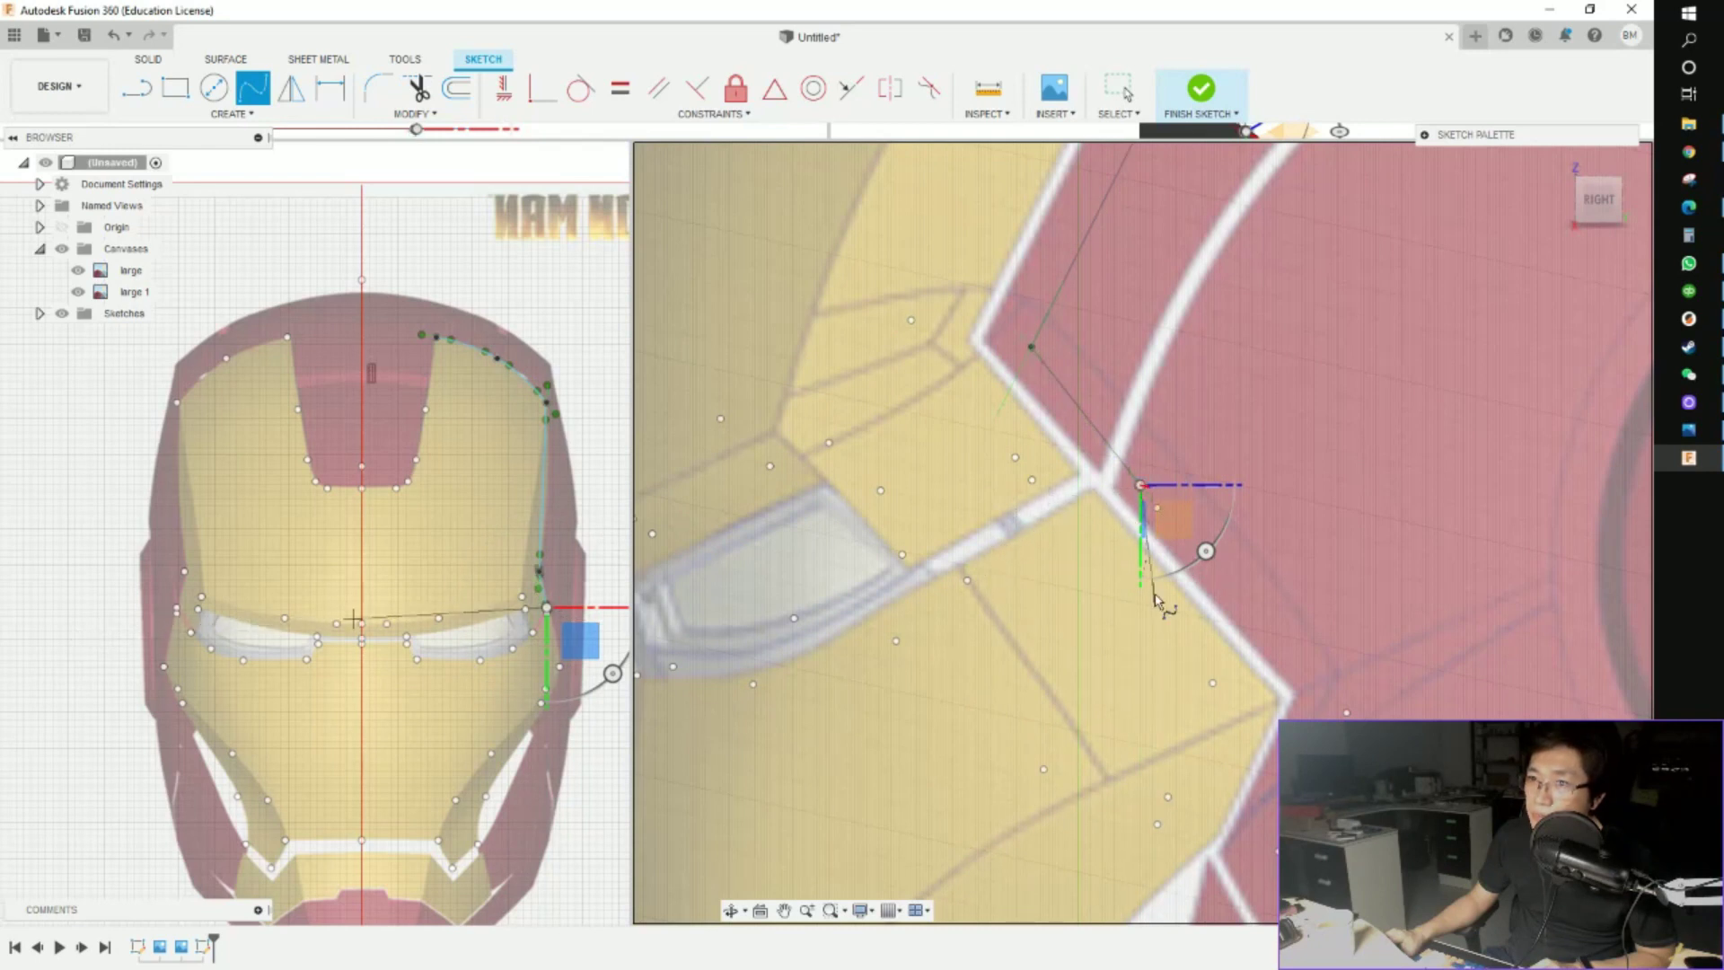
{"action": "middle_click_drag", "start_coordinate": [1085, 588], "coordinate": [1091, 644]}
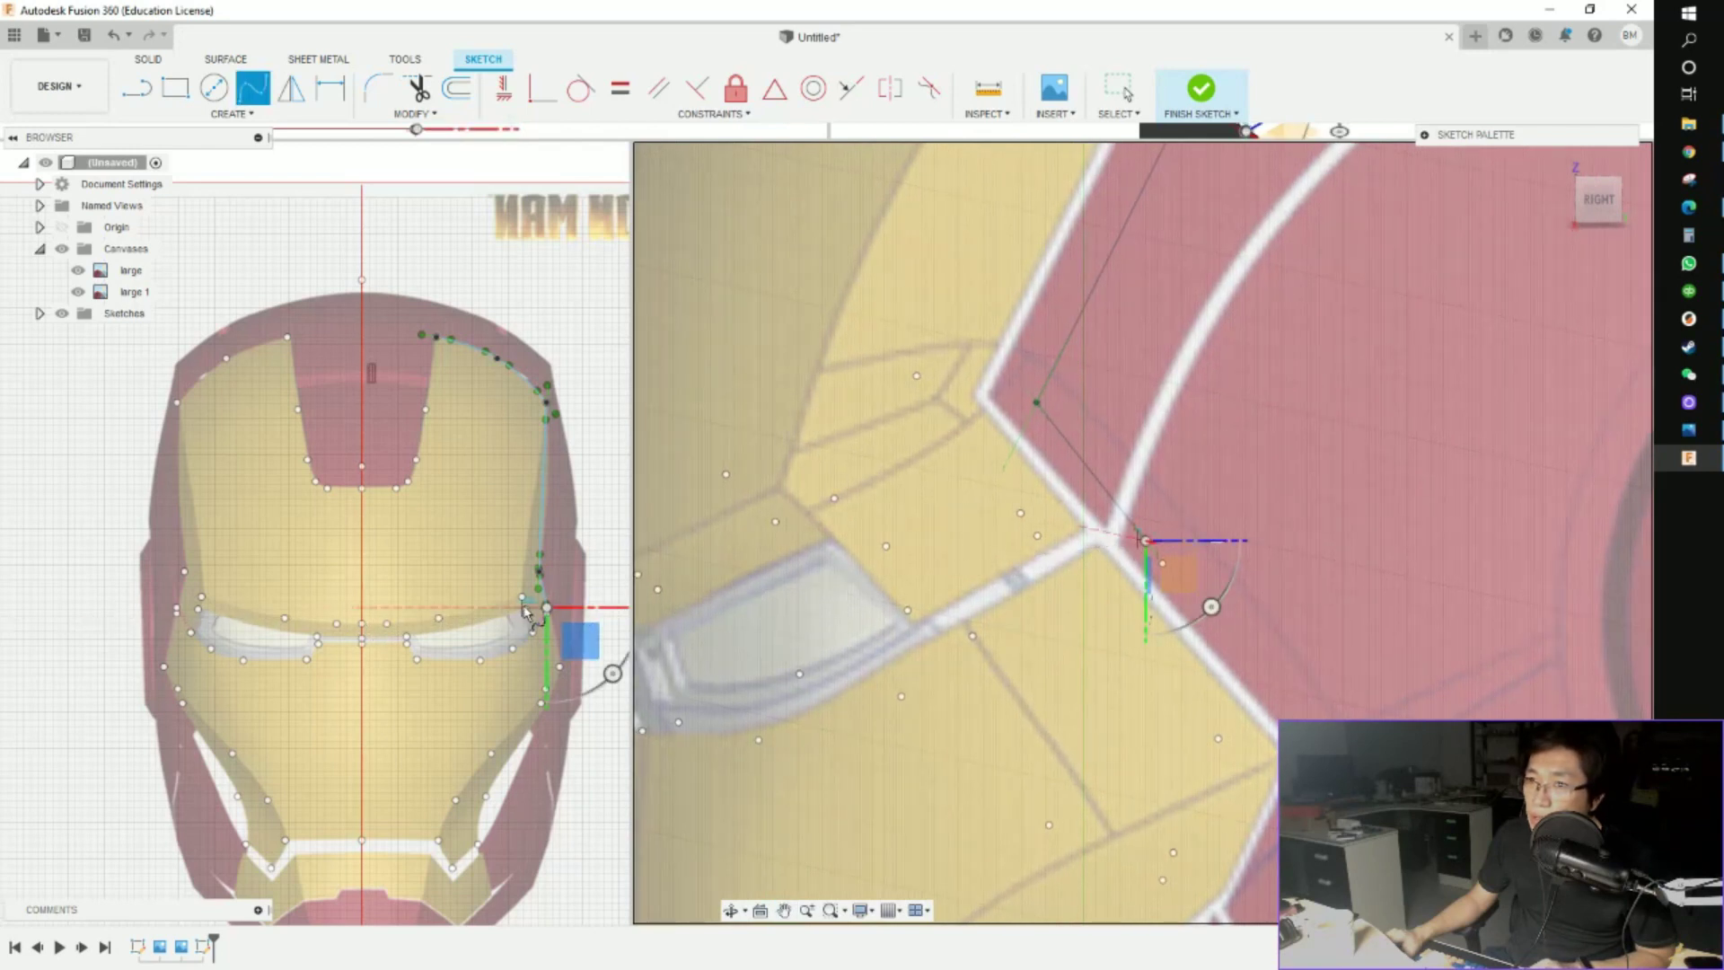
{"action": "scroll", "coordinate": [1168, 557], "scroll_direction": "up", "scroll_amount": 6}
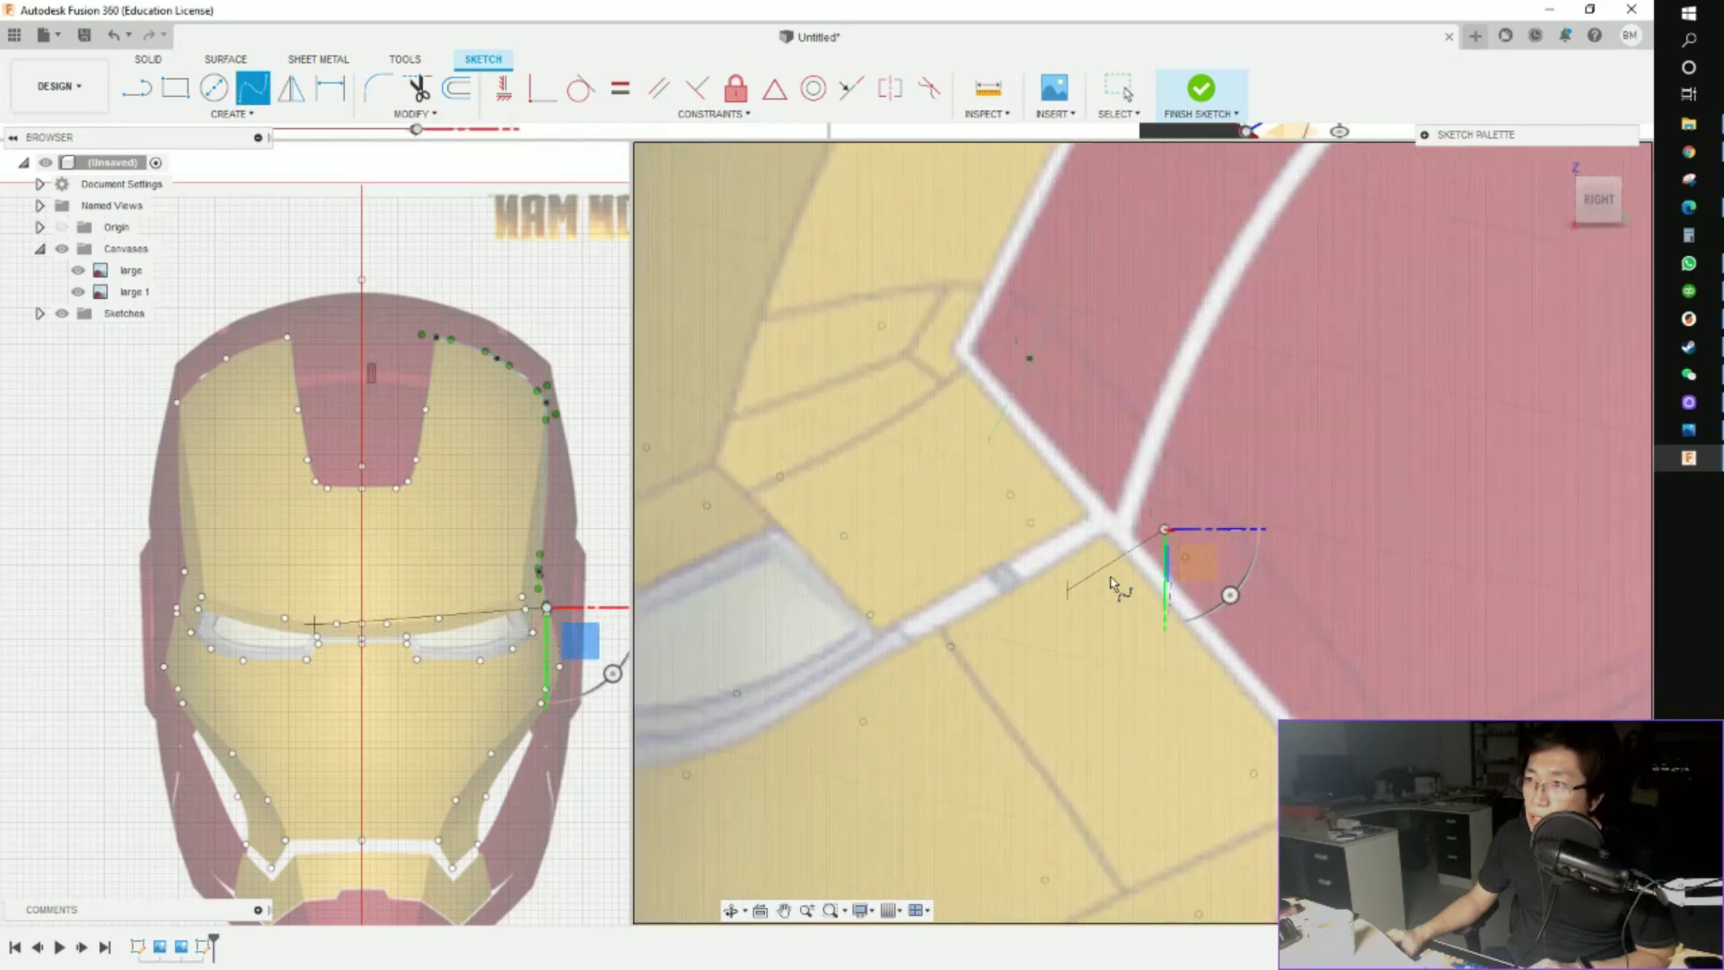
{"action": "scroll", "coordinate": [1174, 571], "scroll_direction": "down", "scroll_amount": 5}
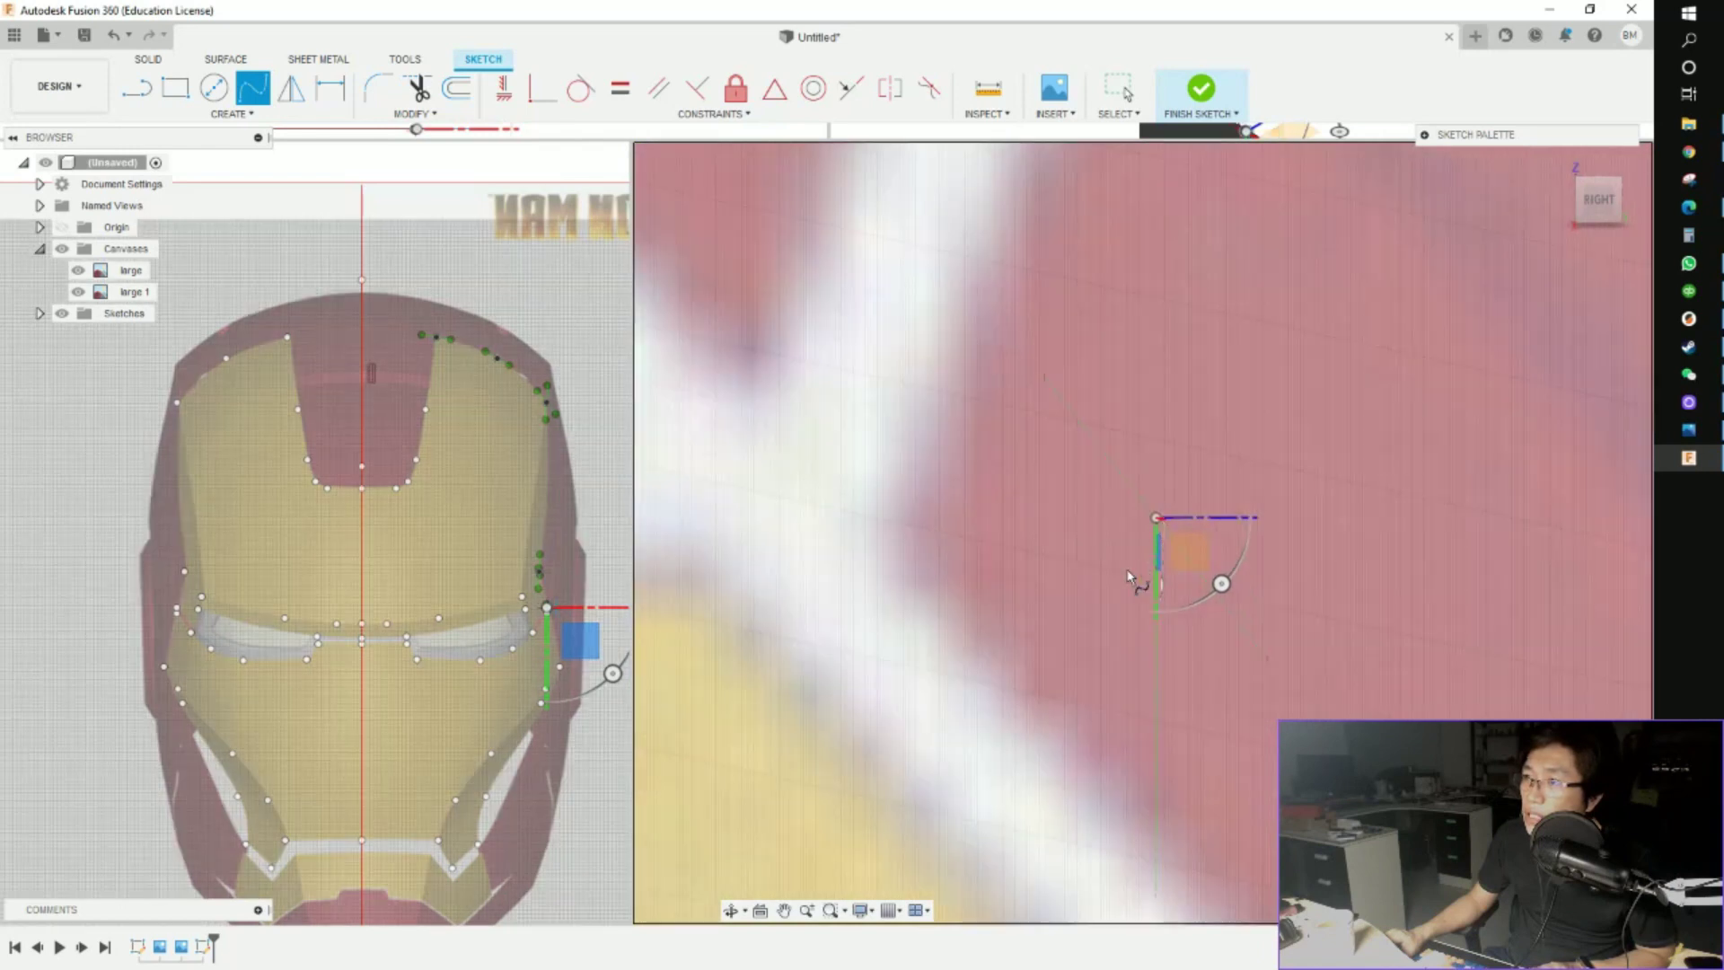
{"action": "scroll", "coordinate": [1158, 531], "scroll_direction": "down", "scroll_amount": 3}
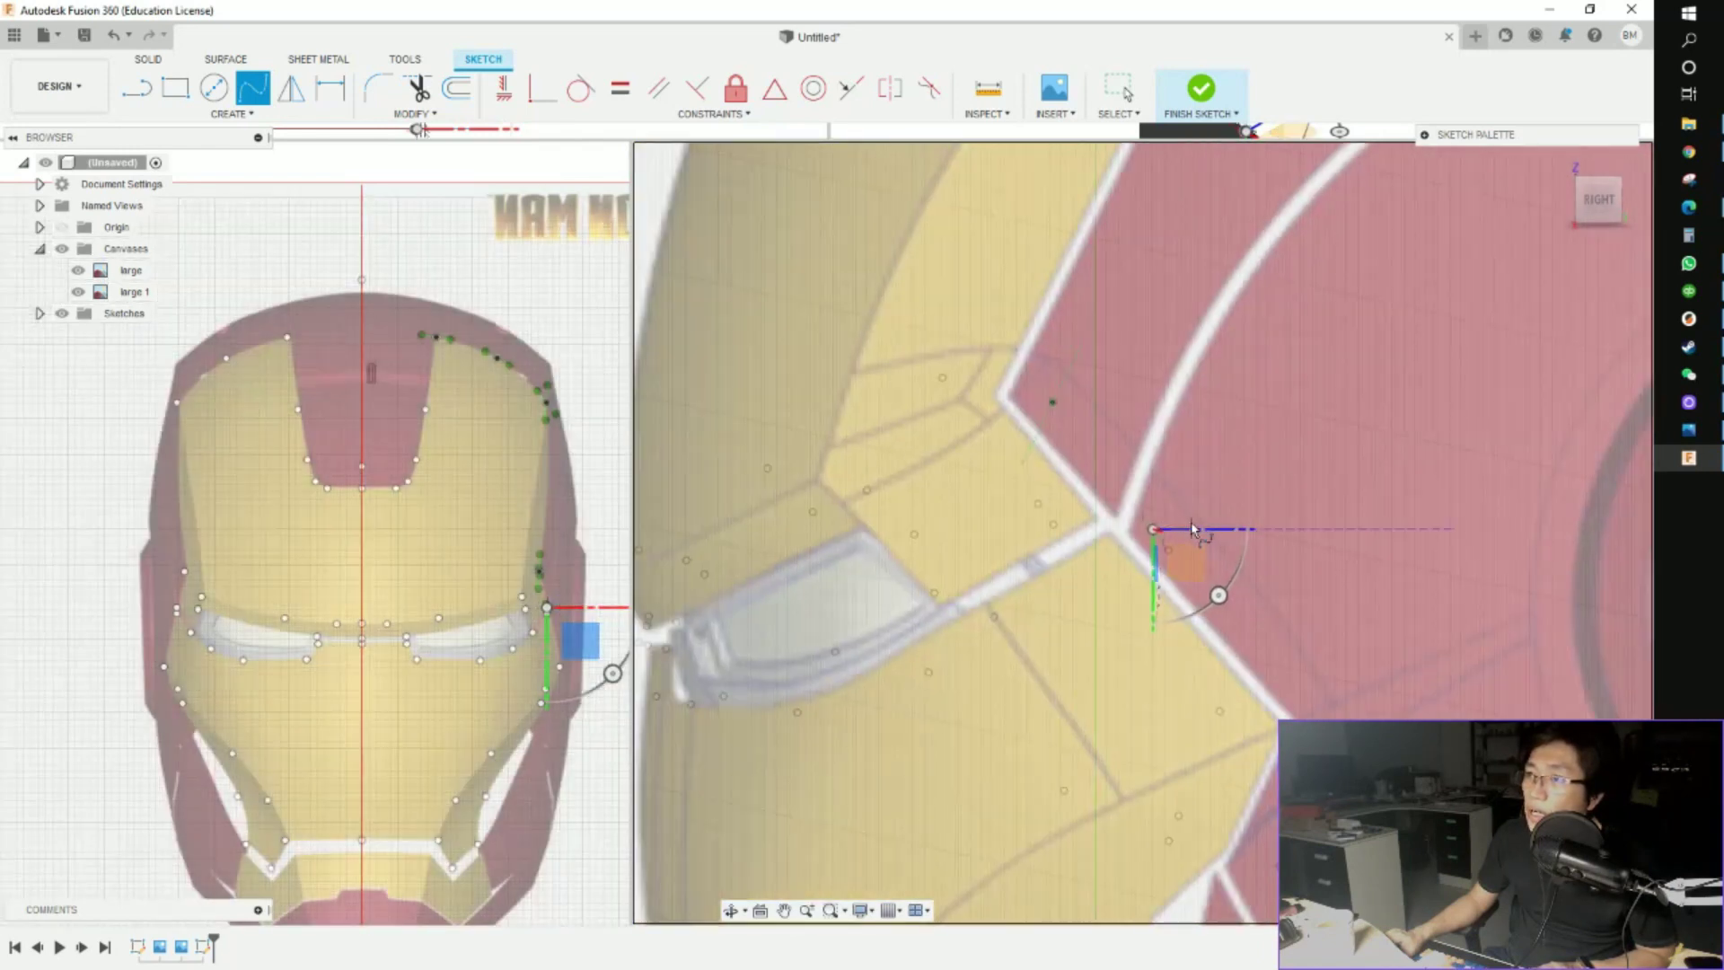
{"action": "key", "text": "Escape"}
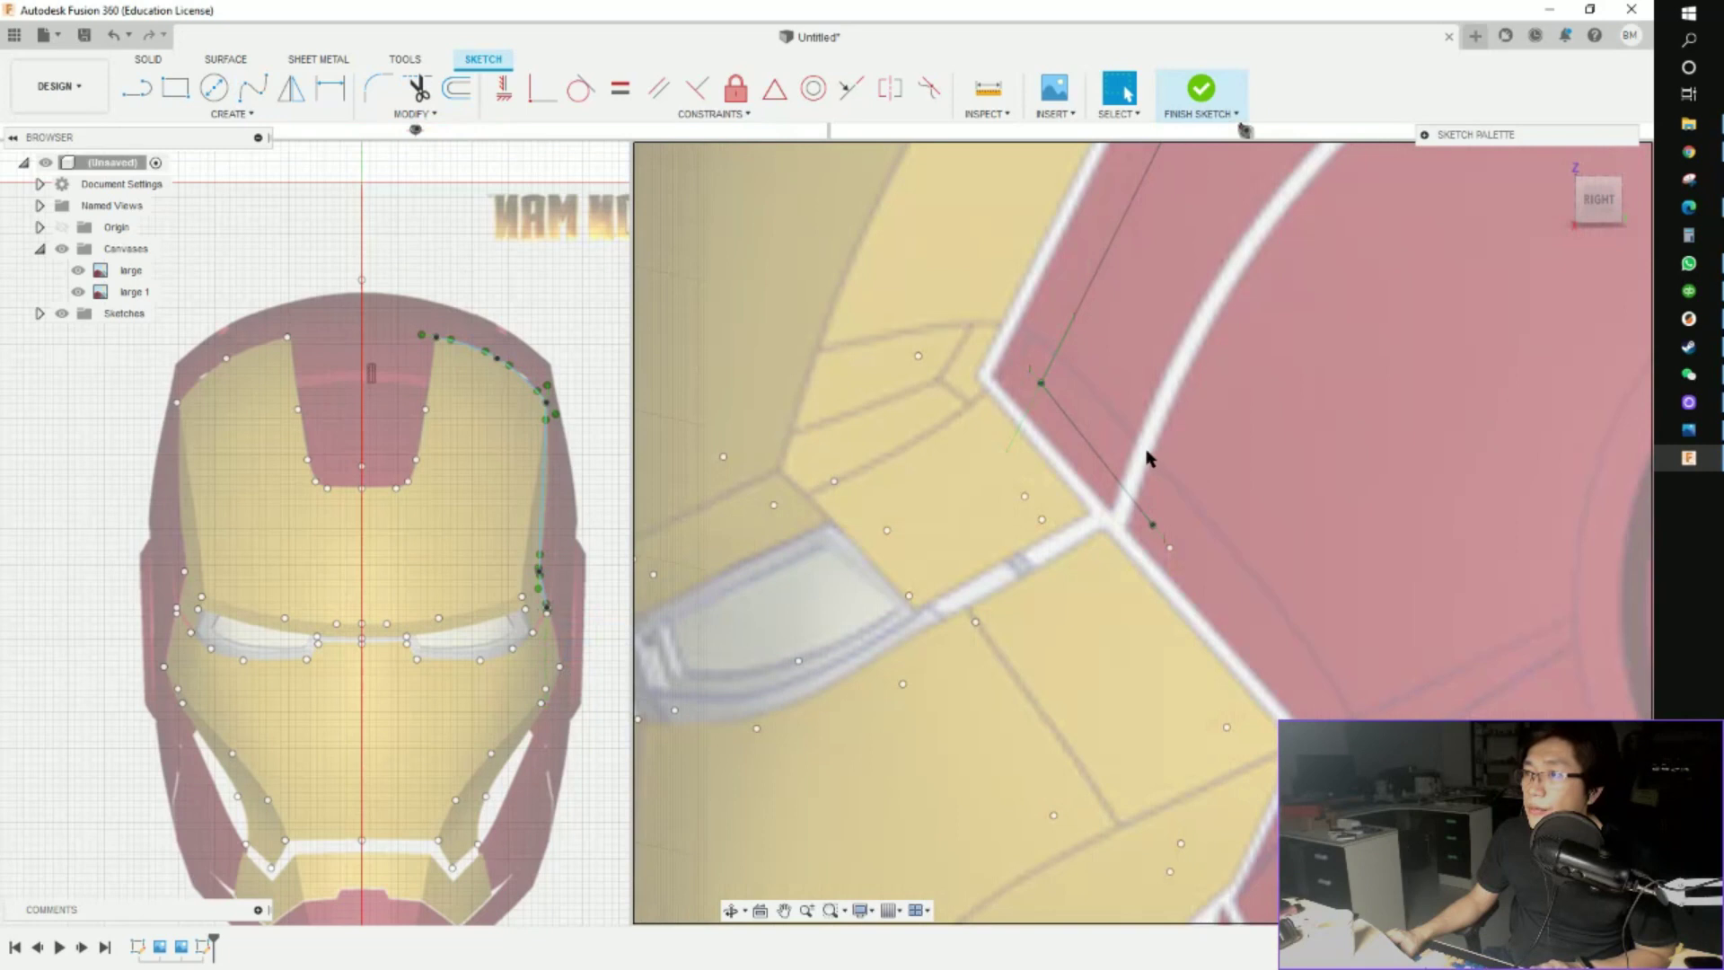
{"action": "left_click", "coordinate": [264, 88]}
{"action": "left_click", "coordinate": [1152, 526]}
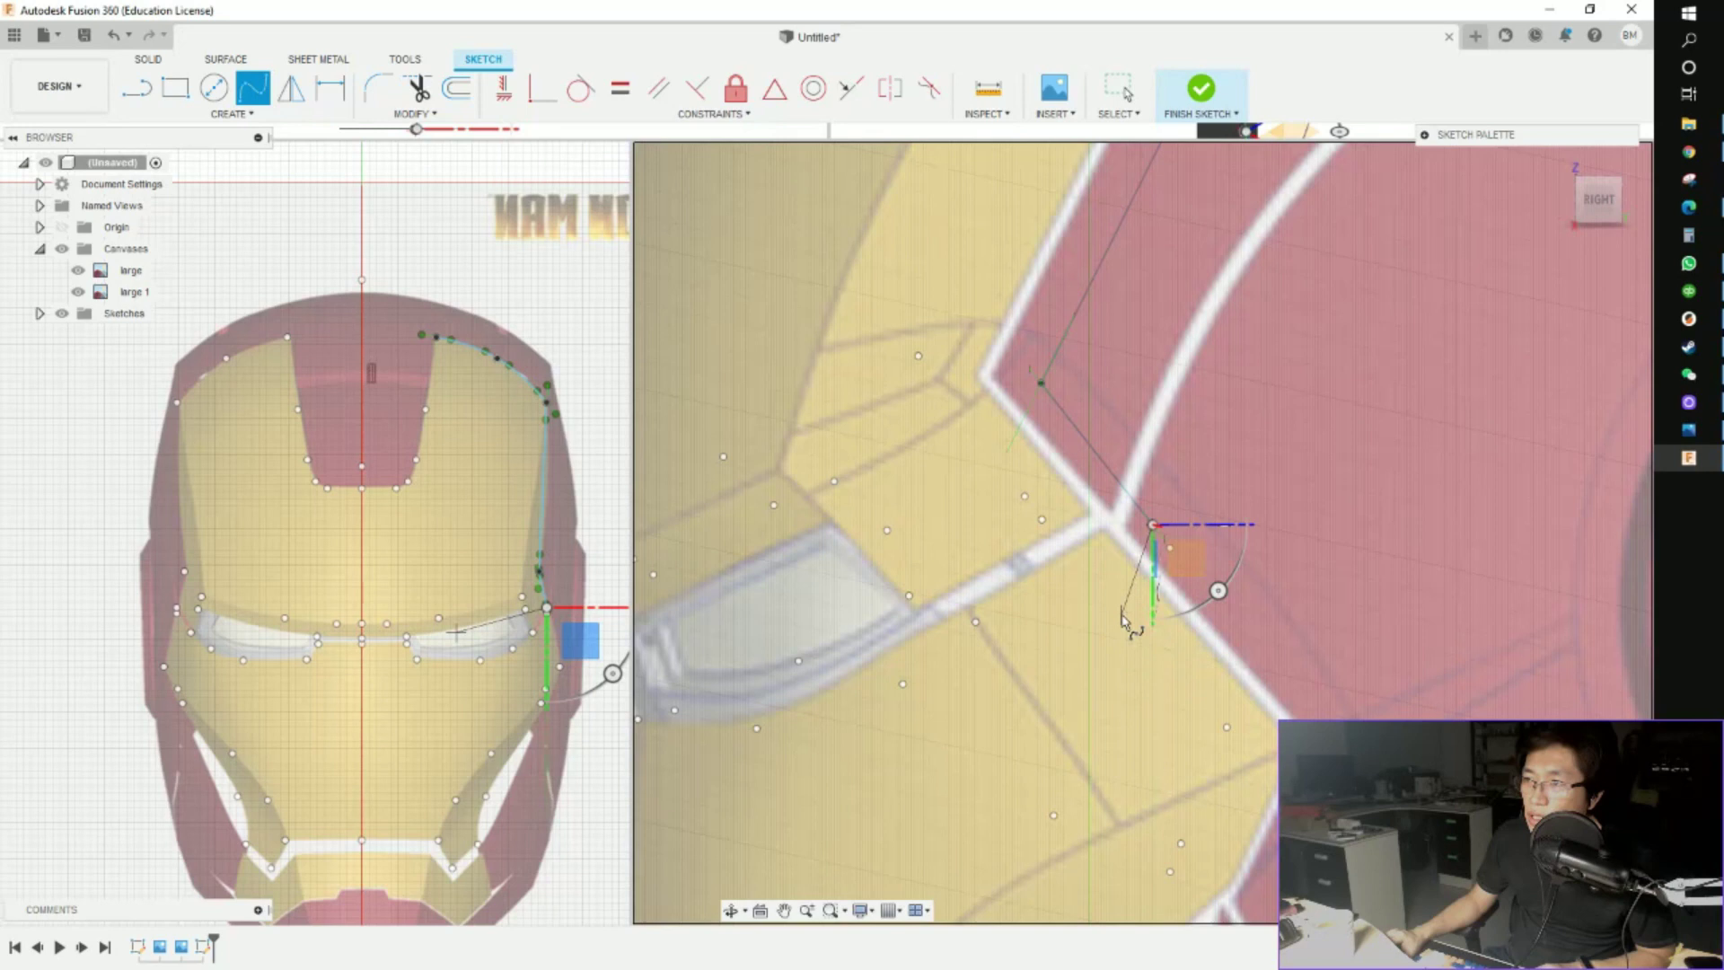
{"action": "key", "text": "Escape"}
Start a spline at the forehead recess's upper corner and run it through the points down its side and along its lower edge
{"action": "scroll", "coordinate": [1123, 596], "scroll_direction": "down", "scroll_amount": 5}
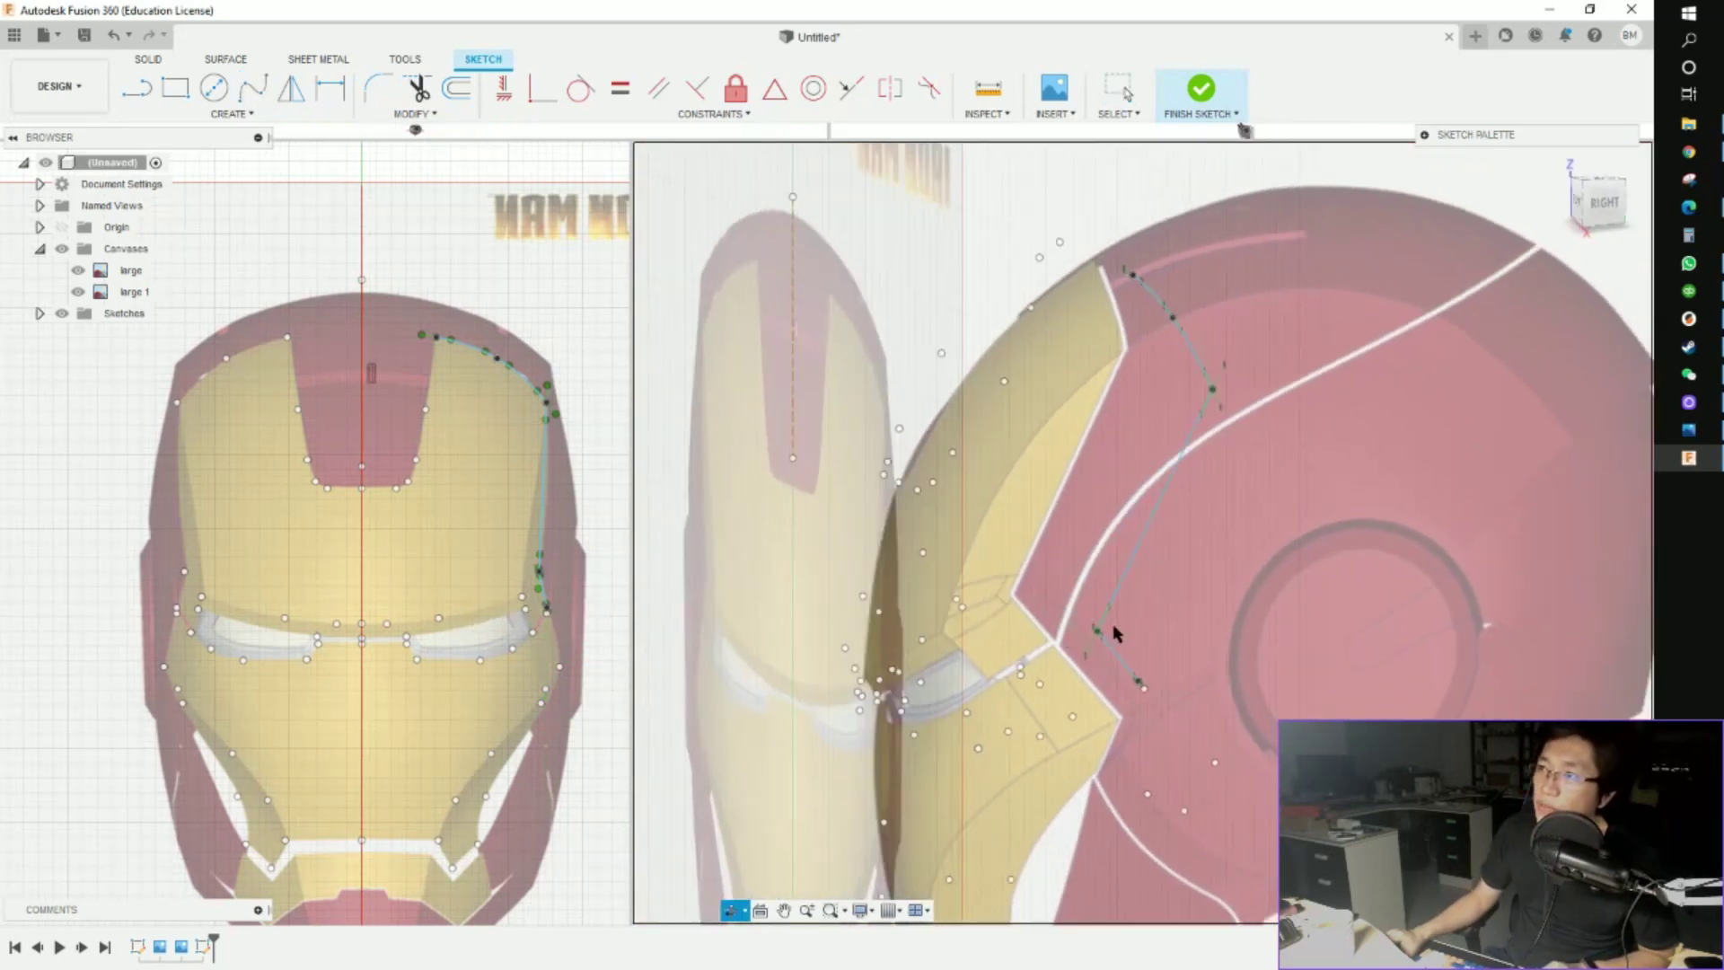
{"action": "scroll", "coordinate": [1091, 282], "scroll_direction": "up", "scroll_amount": 3}
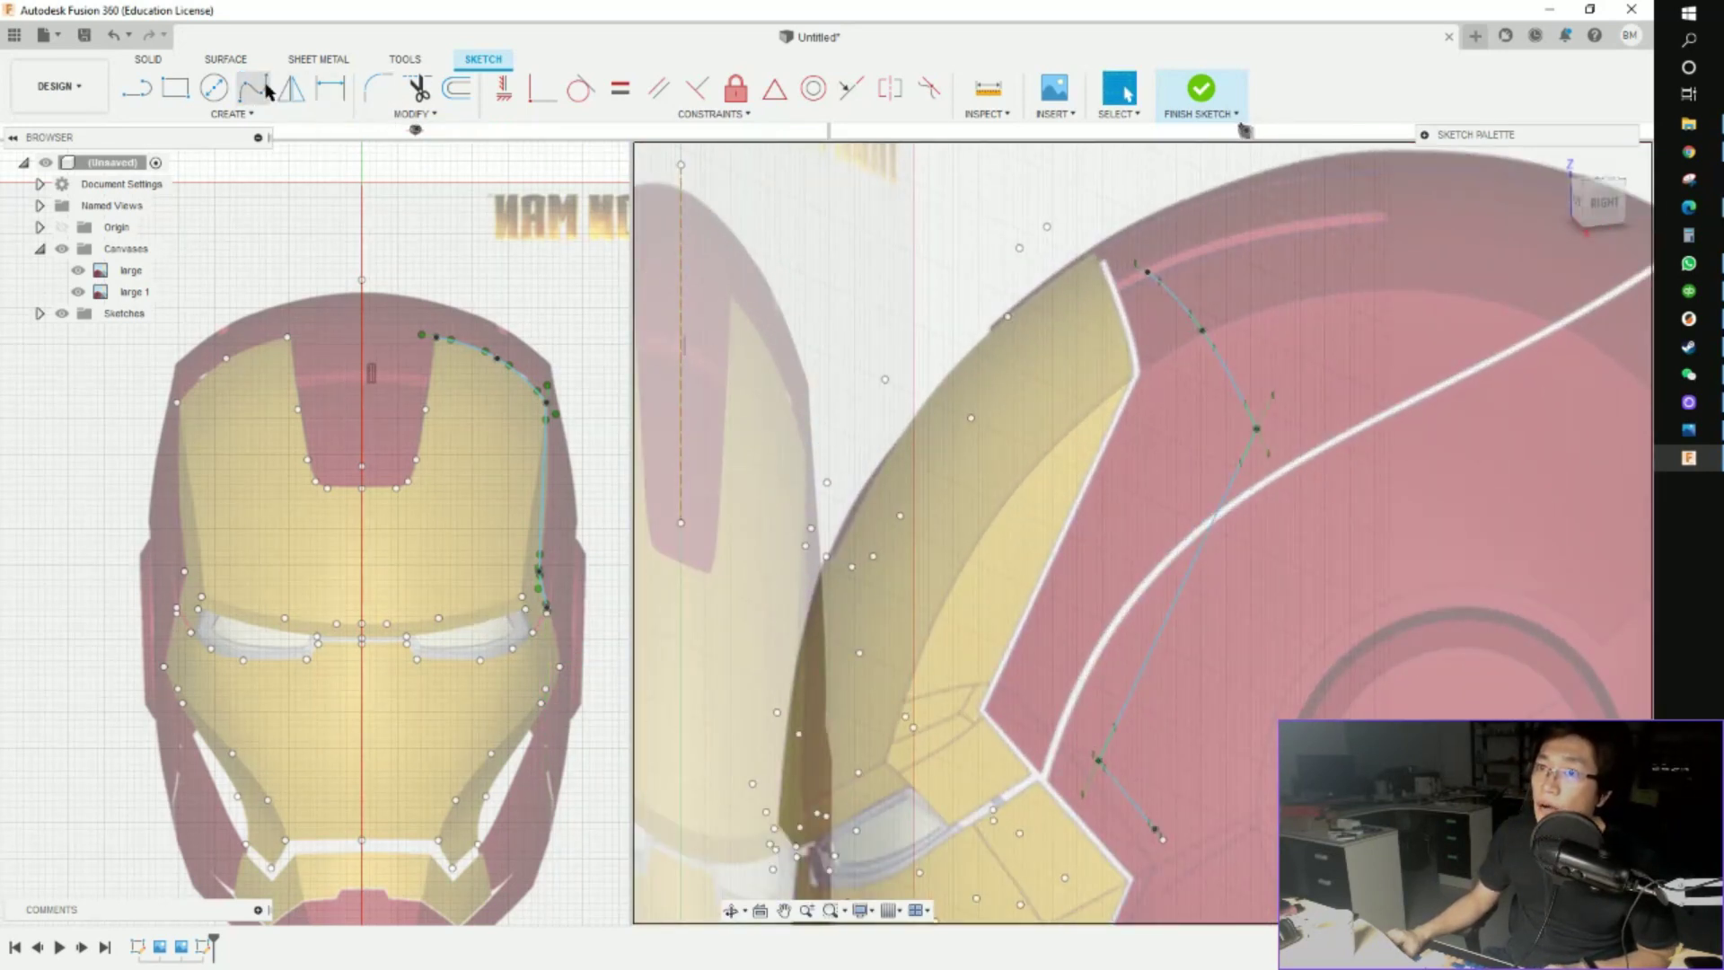
{"action": "left_click", "coordinate": [253, 87]}
{"action": "left_click", "coordinate": [1148, 273]}
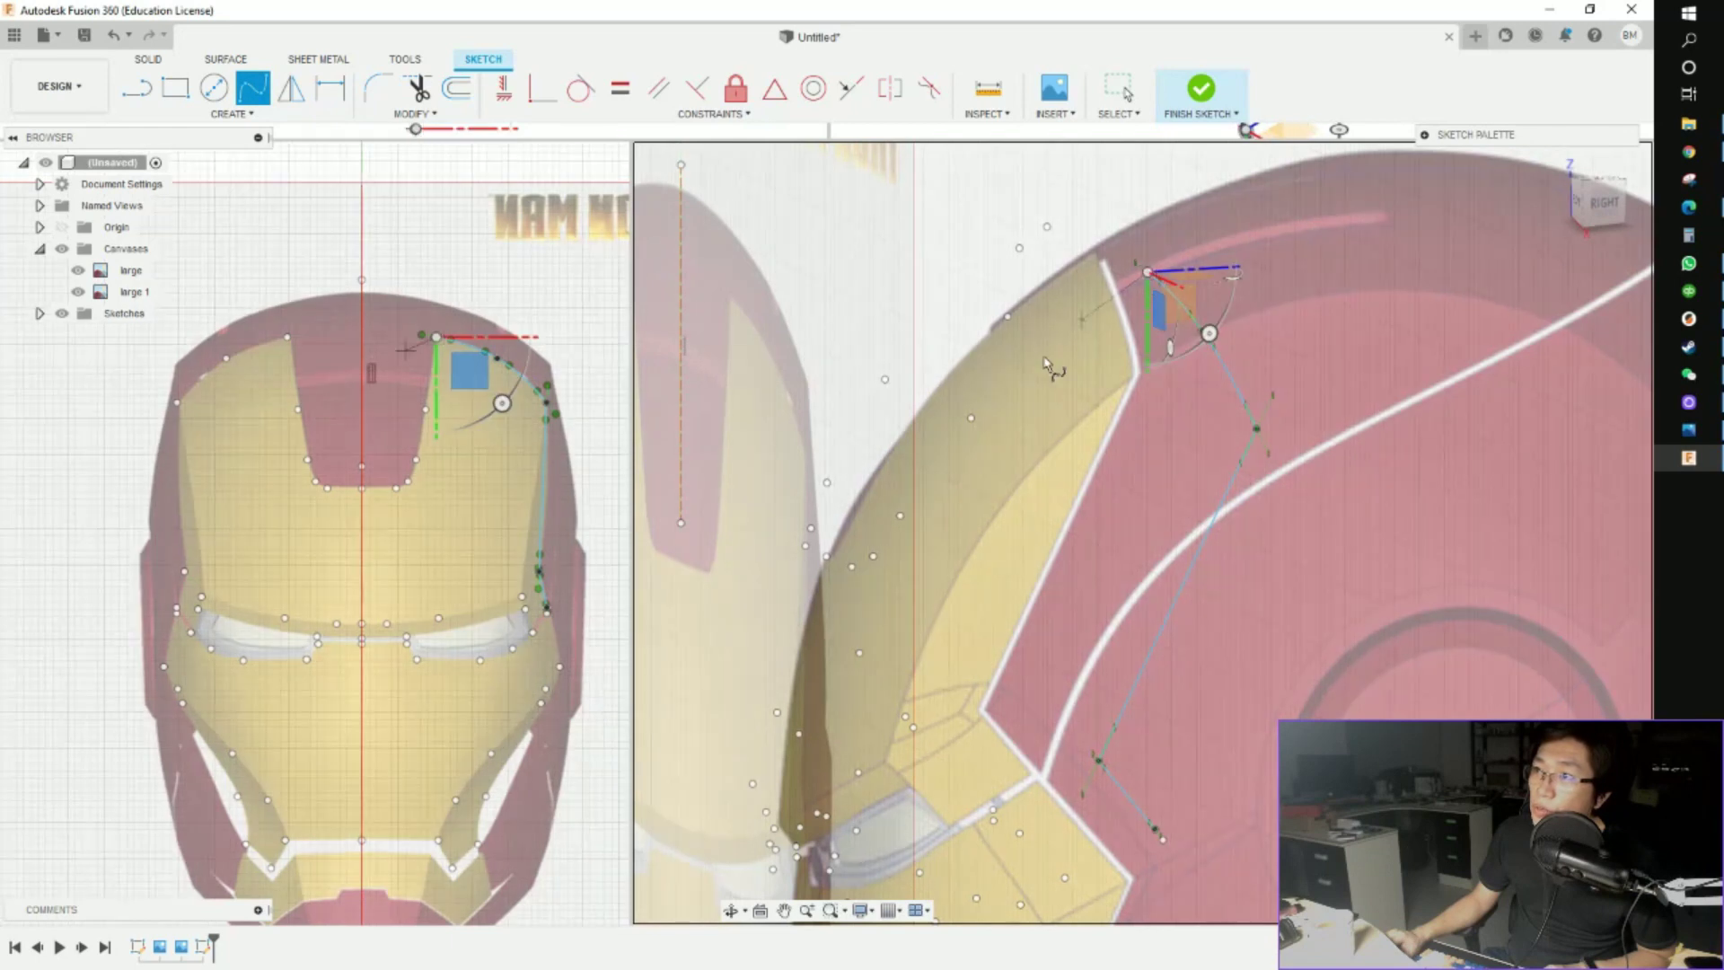
{"action": "left_click", "coordinate": [971, 419]}
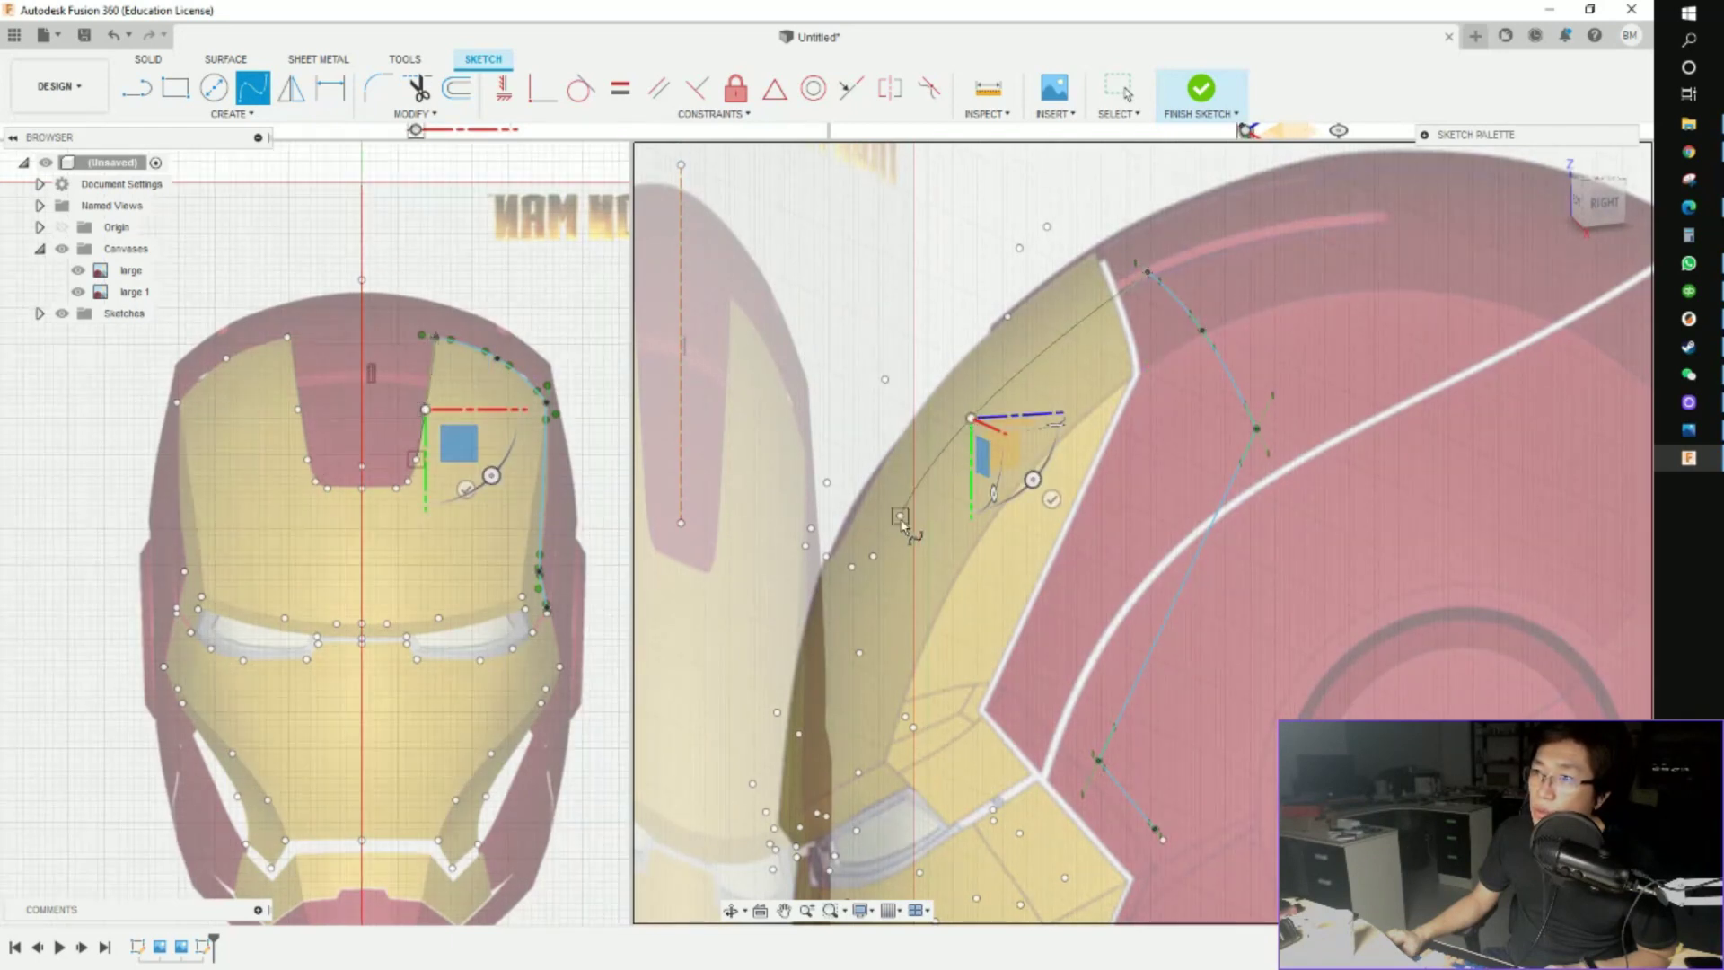
{"action": "left_click", "coordinate": [900, 517]}
{"action": "left_click", "coordinate": [873, 555]}
{"action": "left_click", "coordinate": [851, 567]}
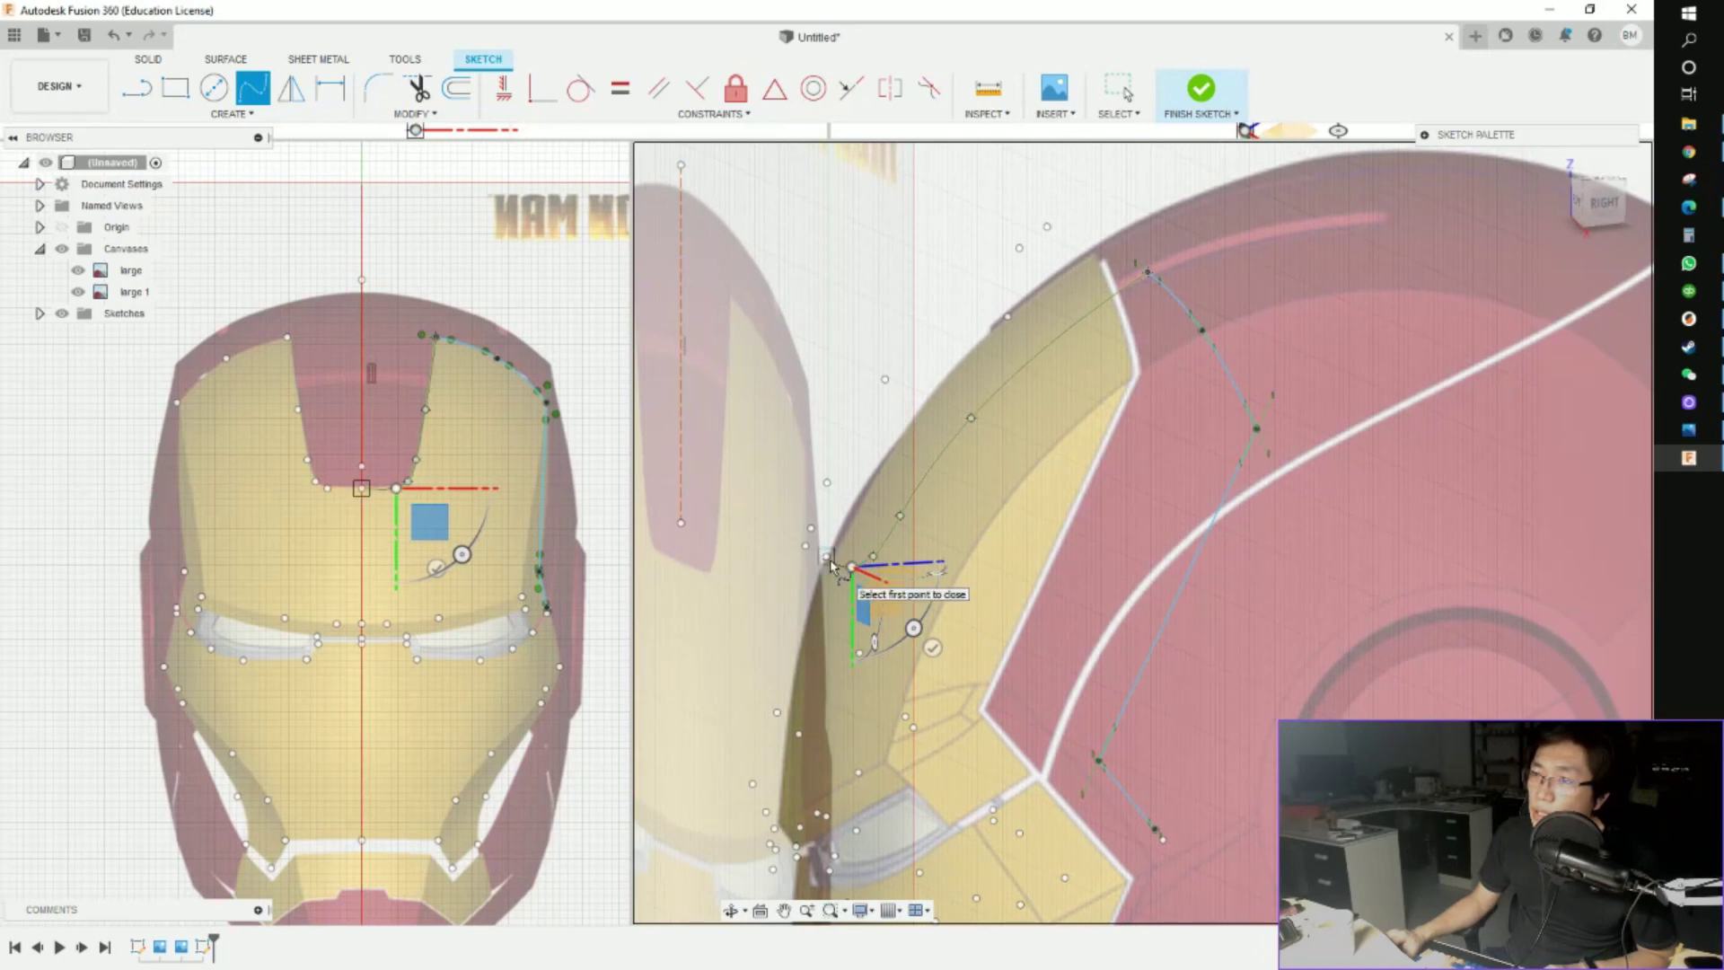
{"action": "left_click", "coordinate": [826, 557]}
{"action": "left_click", "coordinate": [805, 547]}
Continue the recess spline in front view up the opposite side's points to the opposite upper corner and finish it
{"action": "mouse_move", "coordinate": [813, 547]}
{"action": "middle_mouse_down", "text": "shift"}
{"action": "mouse_move", "coordinate": [878, 570]}
{"action": "mouse_move", "coordinate": [925, 552]}
{"action": "mouse_move", "coordinate": [1147, 587]}
{"action": "middle_mouse_up", "text": "shift"}
{"action": "left_click", "coordinate": [890, 585]}
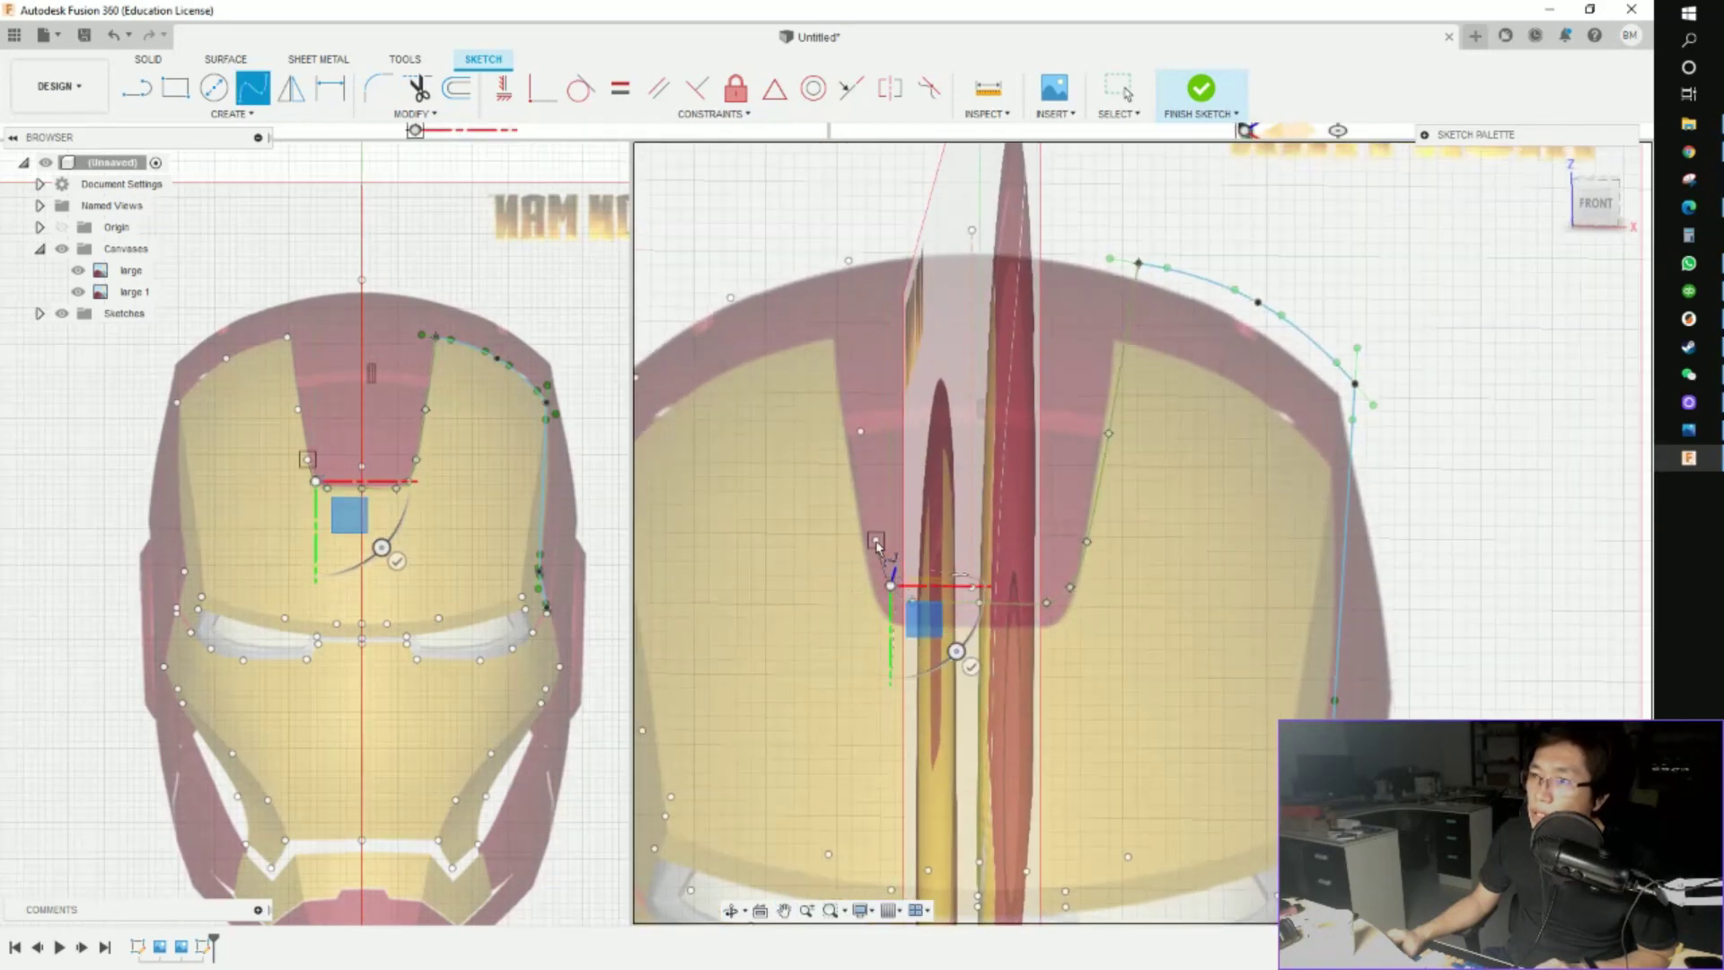
{"action": "left_click", "coordinate": [875, 541]}
{"action": "left_click", "coordinate": [860, 431]}
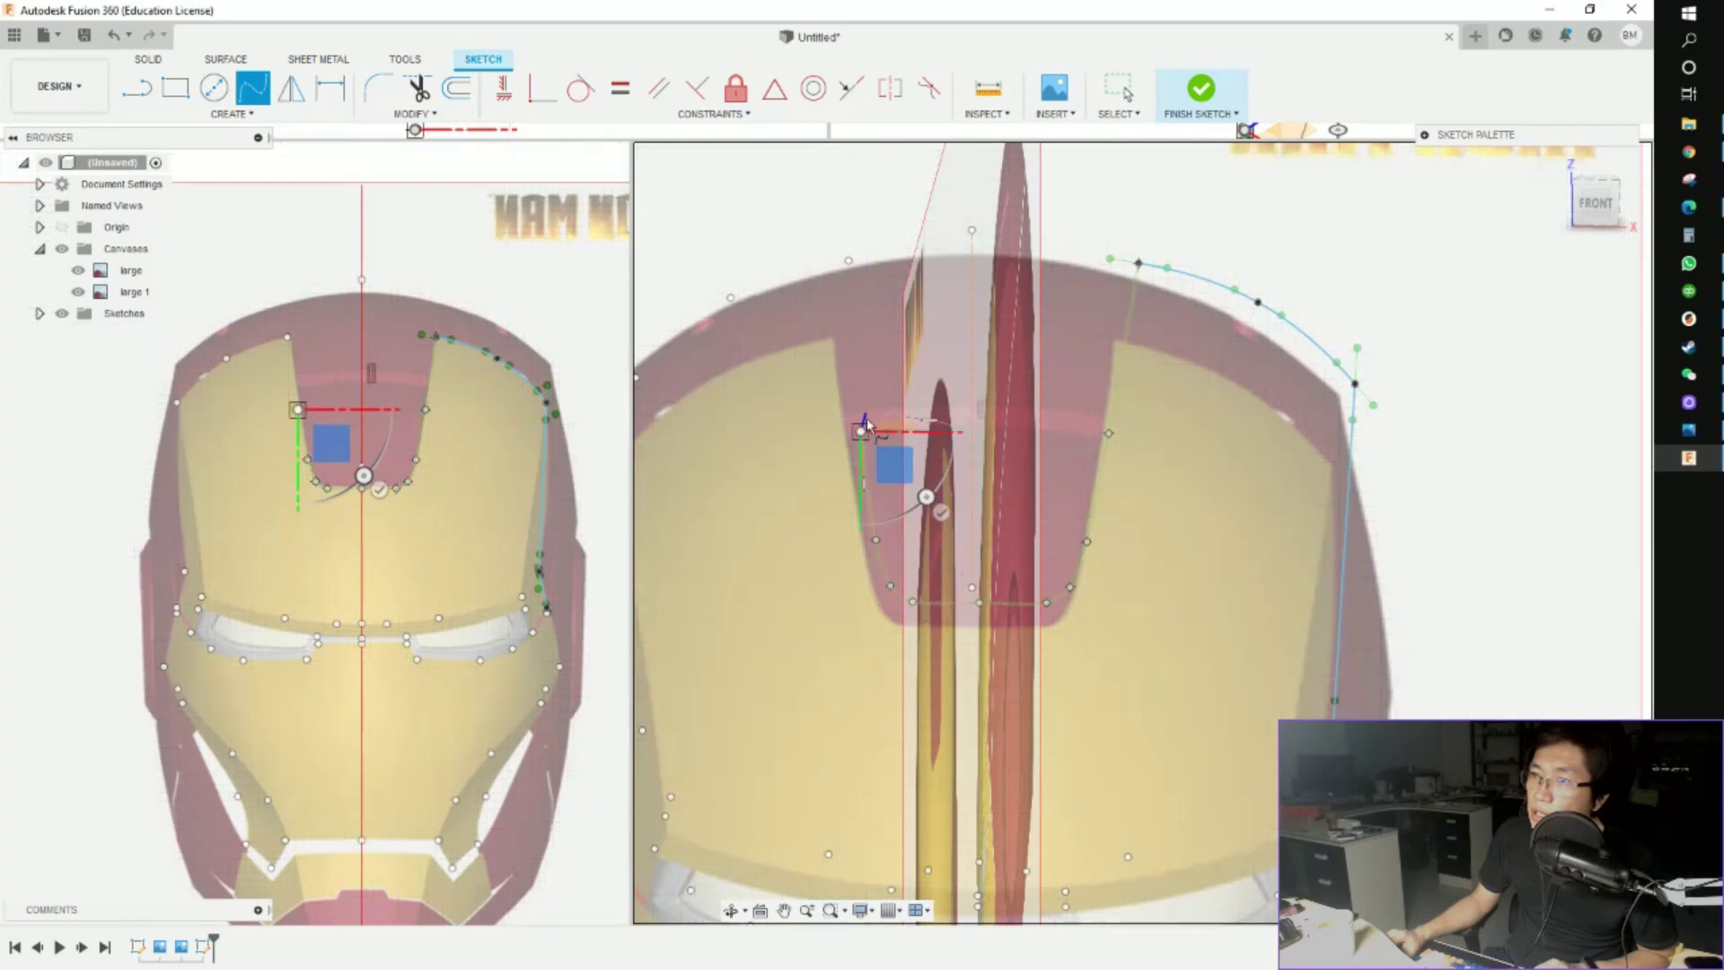
{"action": "left_click", "coordinate": [849, 260]}
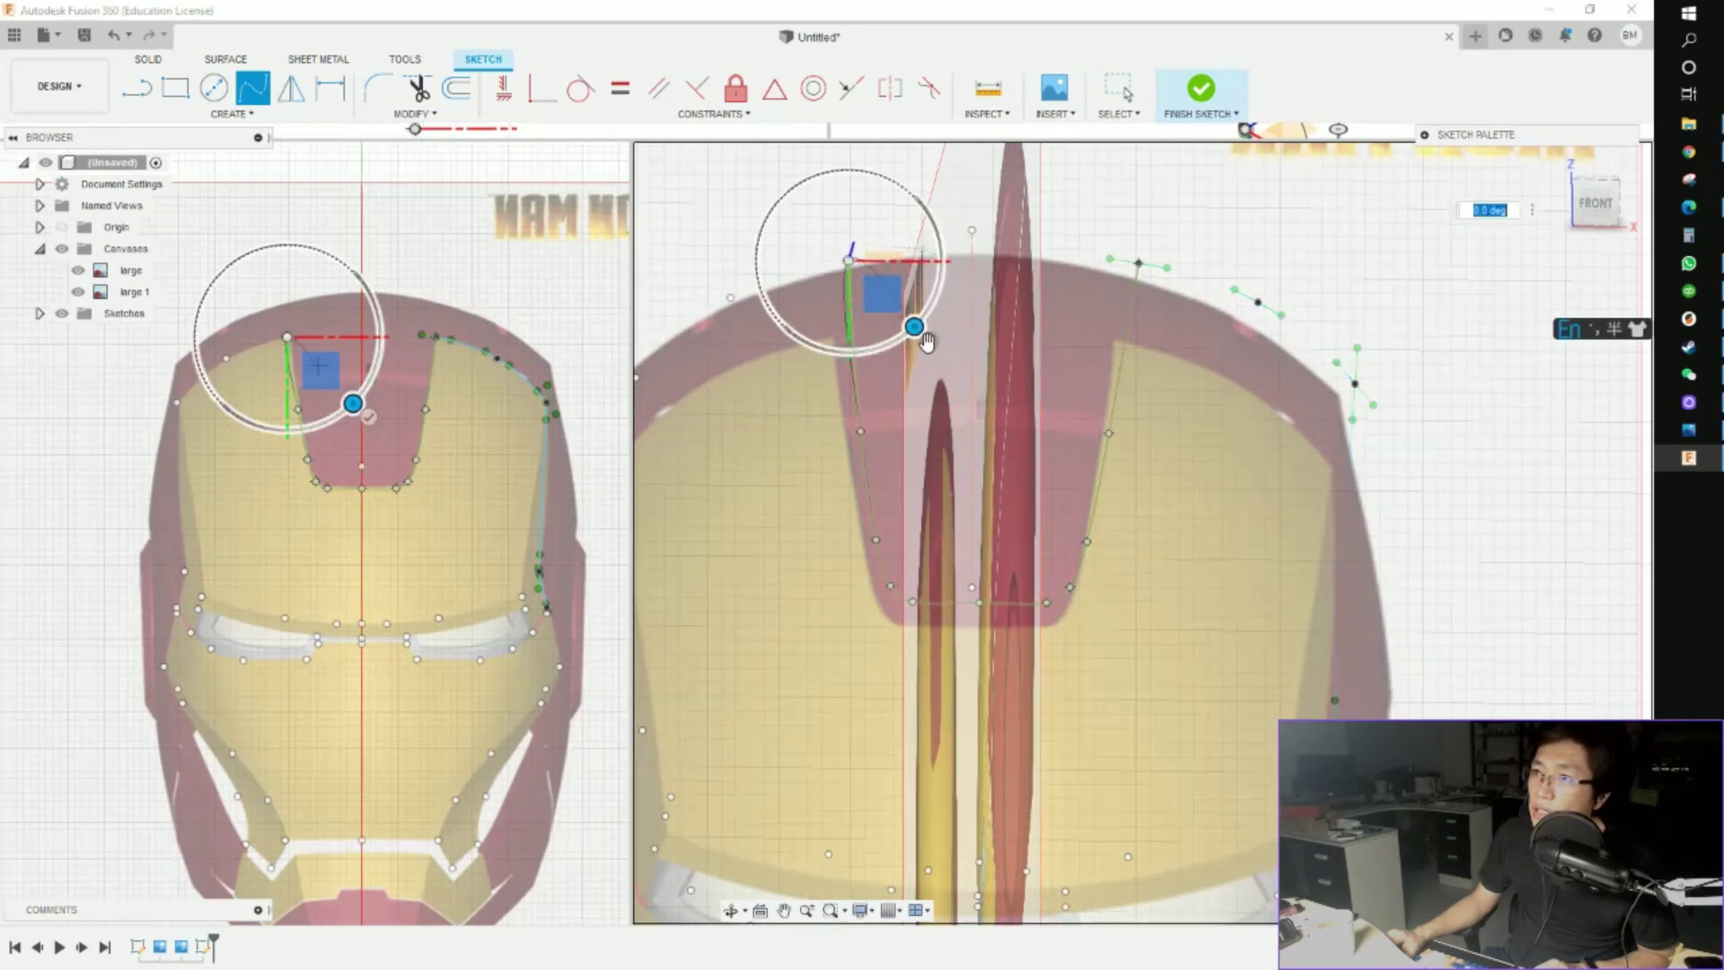
{"action": "scroll", "coordinate": [920, 382], "scroll_direction": "down", "scroll_amount": 2}
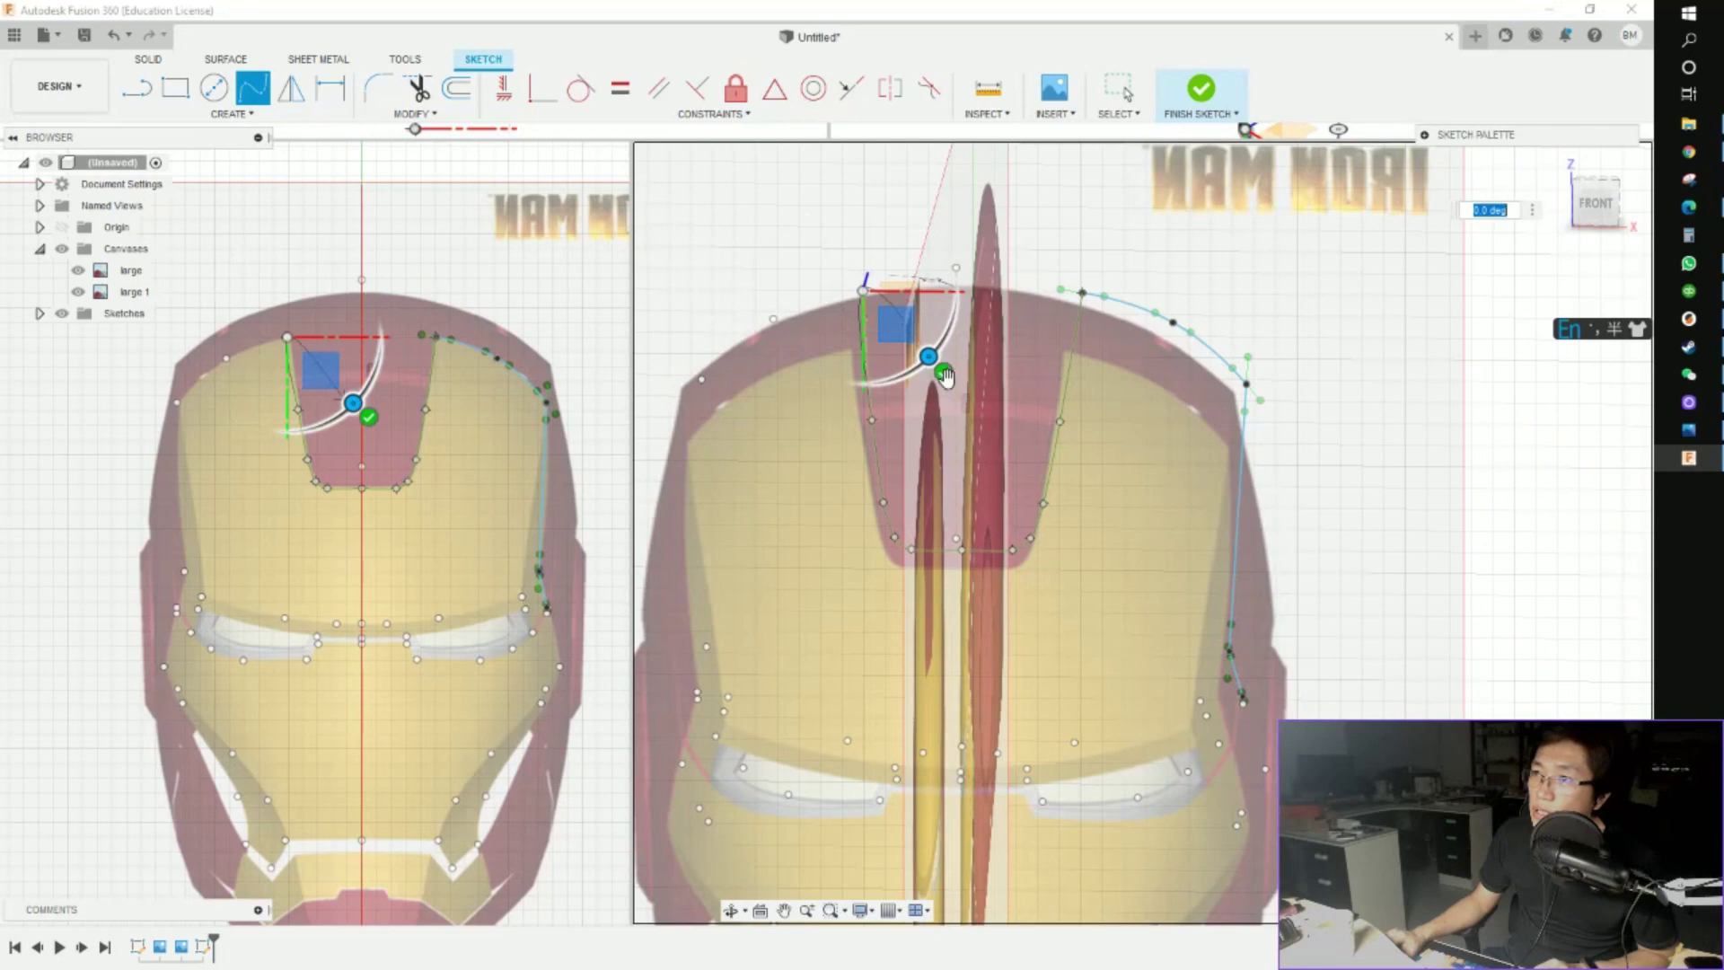
{"action": "left_click", "coordinate": [942, 371]}
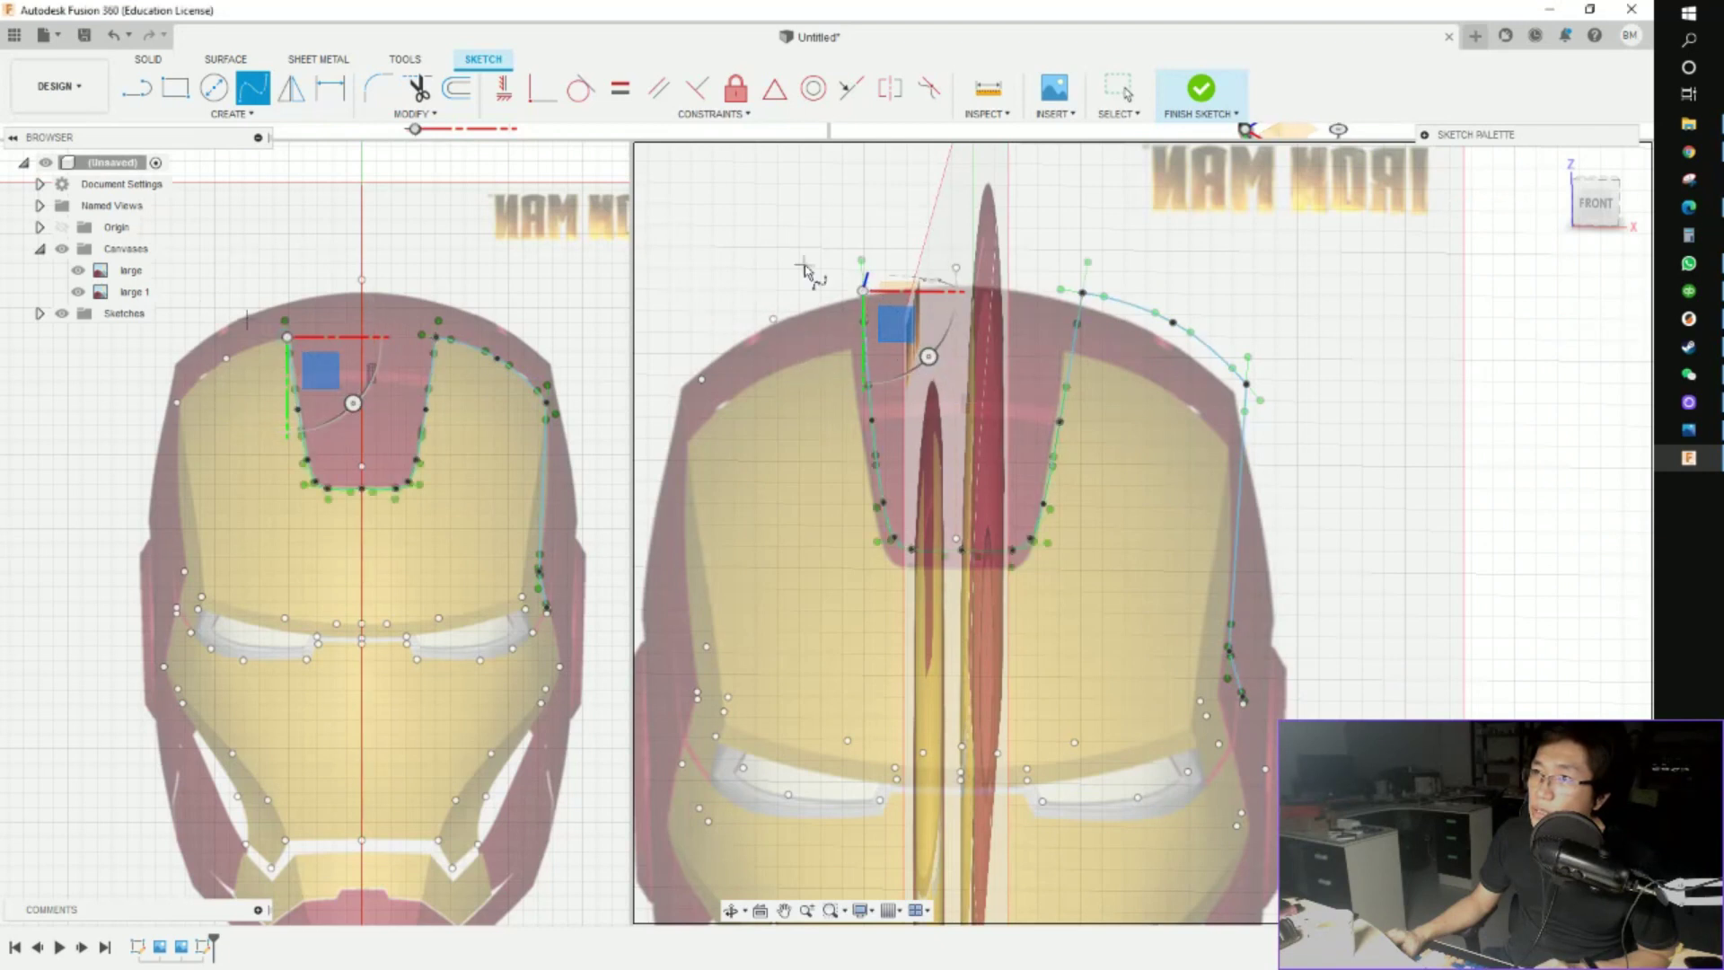
Draw a spline from the recess's opposite upper corner through the top edge's middle point to the opposite outer corner
{"action": "scroll", "coordinate": [806, 269], "scroll_direction": "up", "scroll_amount": 2}
{"action": "scroll", "coordinate": [862, 319], "scroll_direction": "up", "scroll_amount": 2}
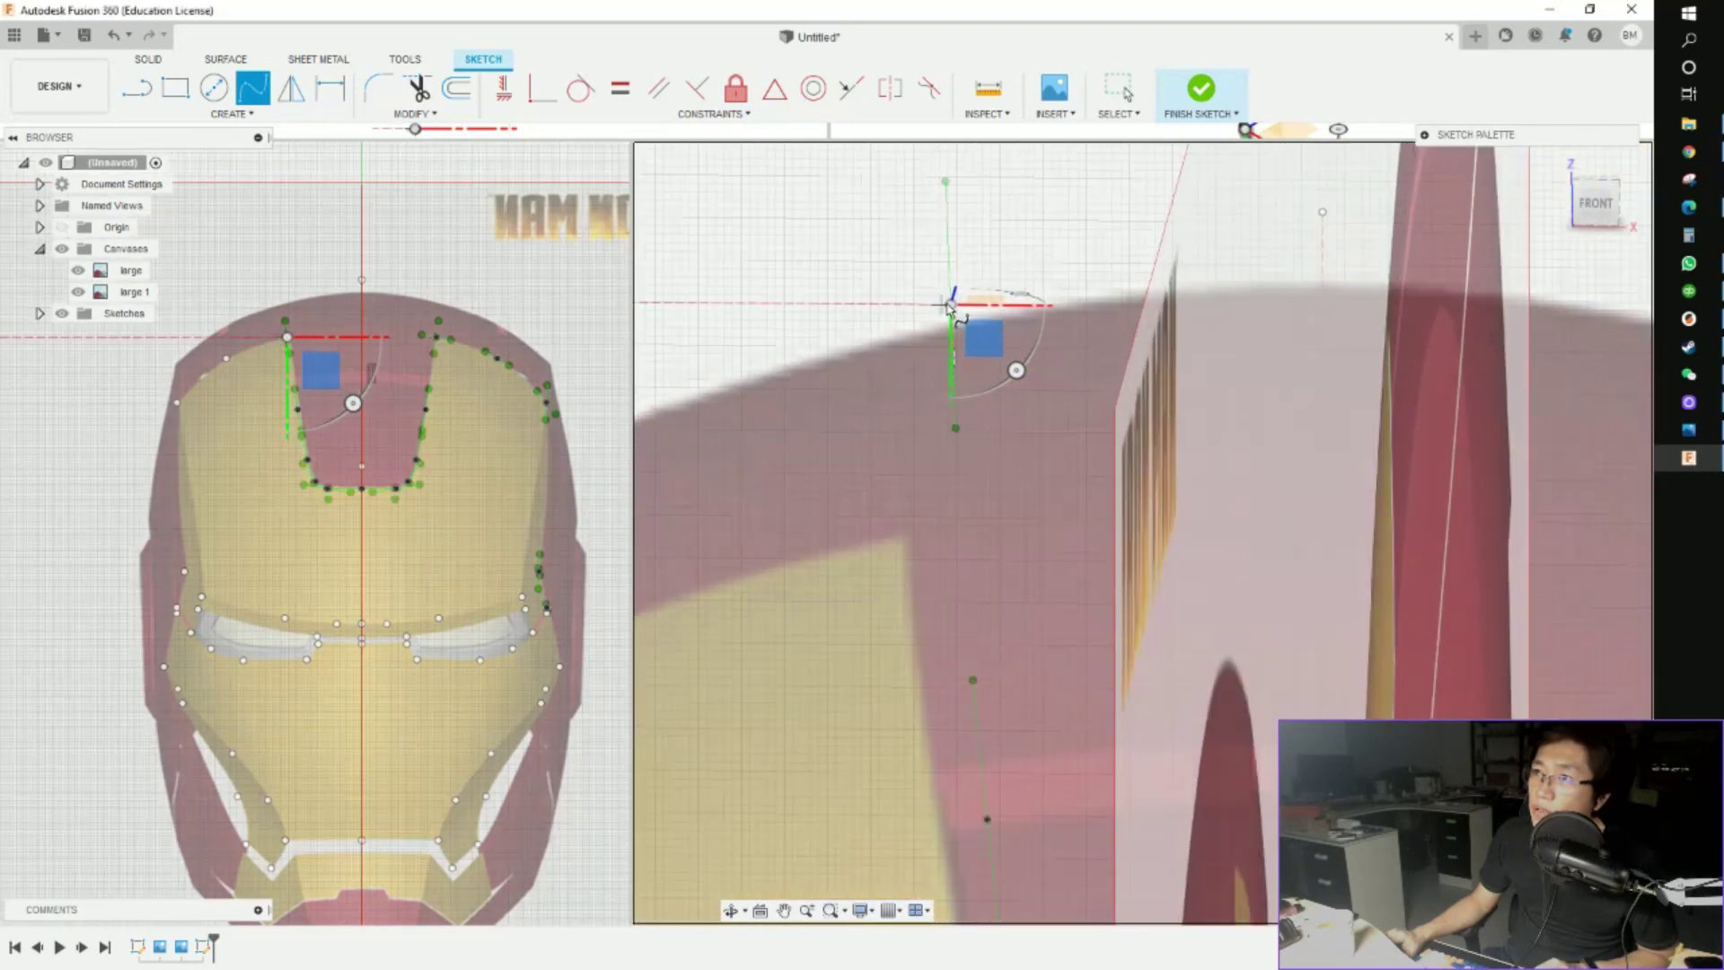
{"action": "middle_click_drag", "start_coordinate": [795, 362], "coordinate": [1171, 236]}
{"action": "left_click", "coordinate": [970, 291]}
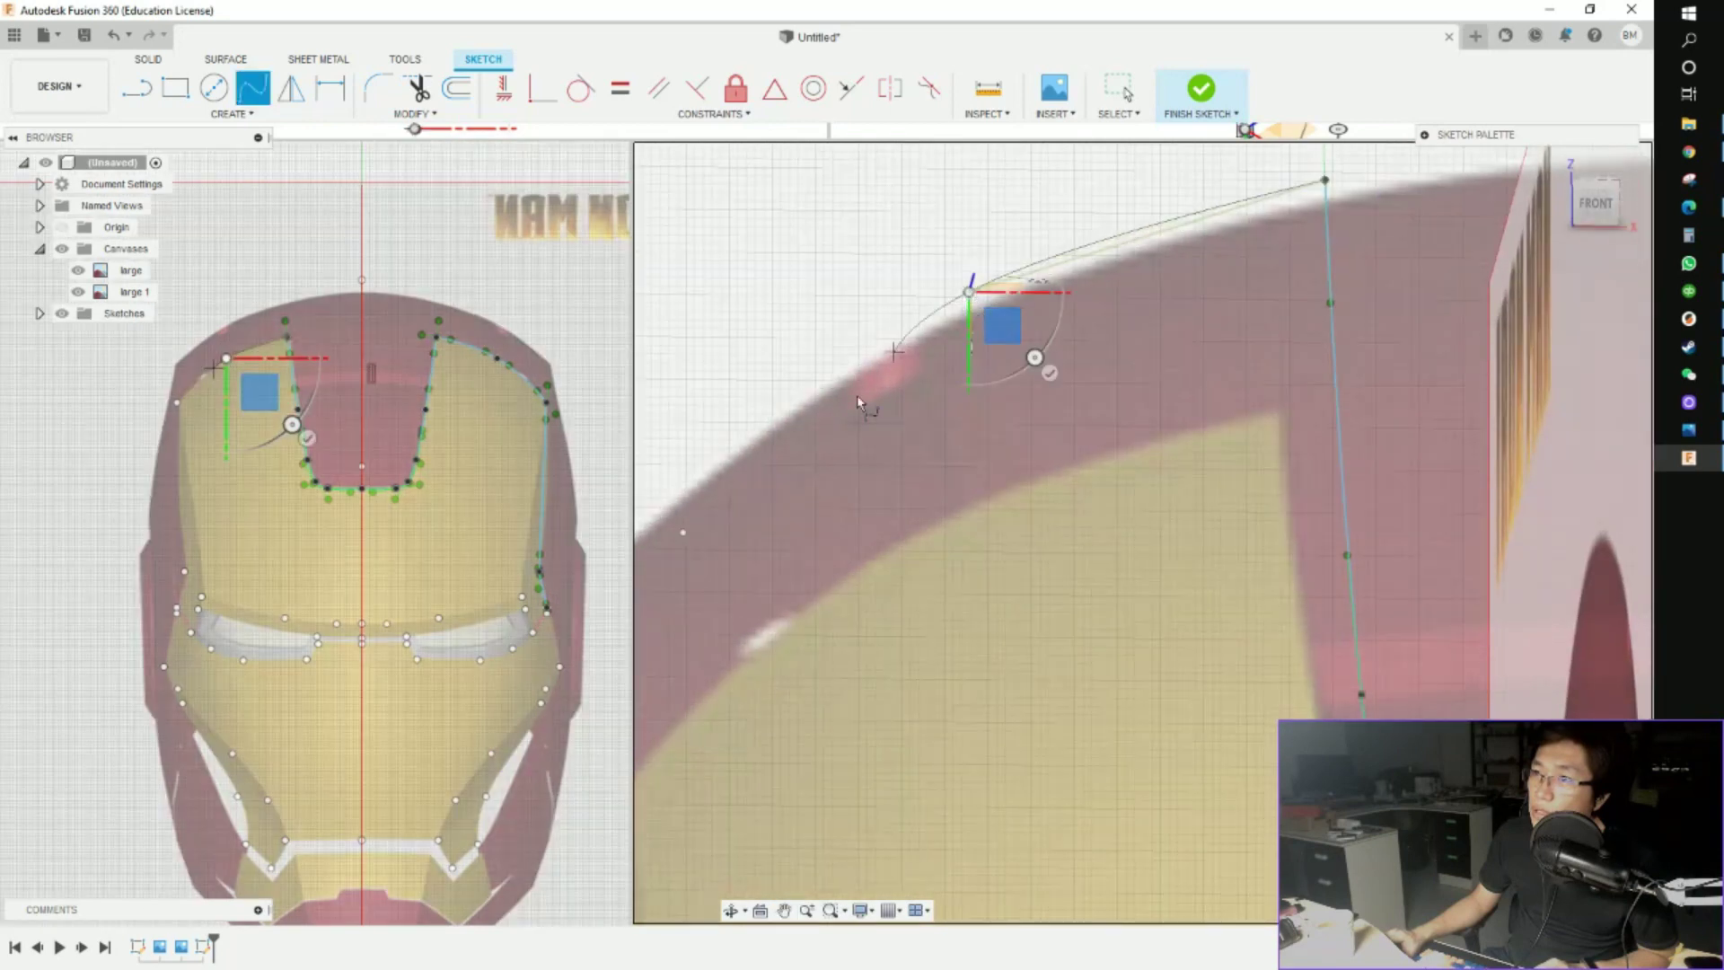
{"action": "middle_click_drag", "start_coordinate": [844, 404], "coordinate": [1223, 178]}
{"action": "middle_click_drag", "start_coordinate": [1123, 377], "coordinate": [1039, 455]}
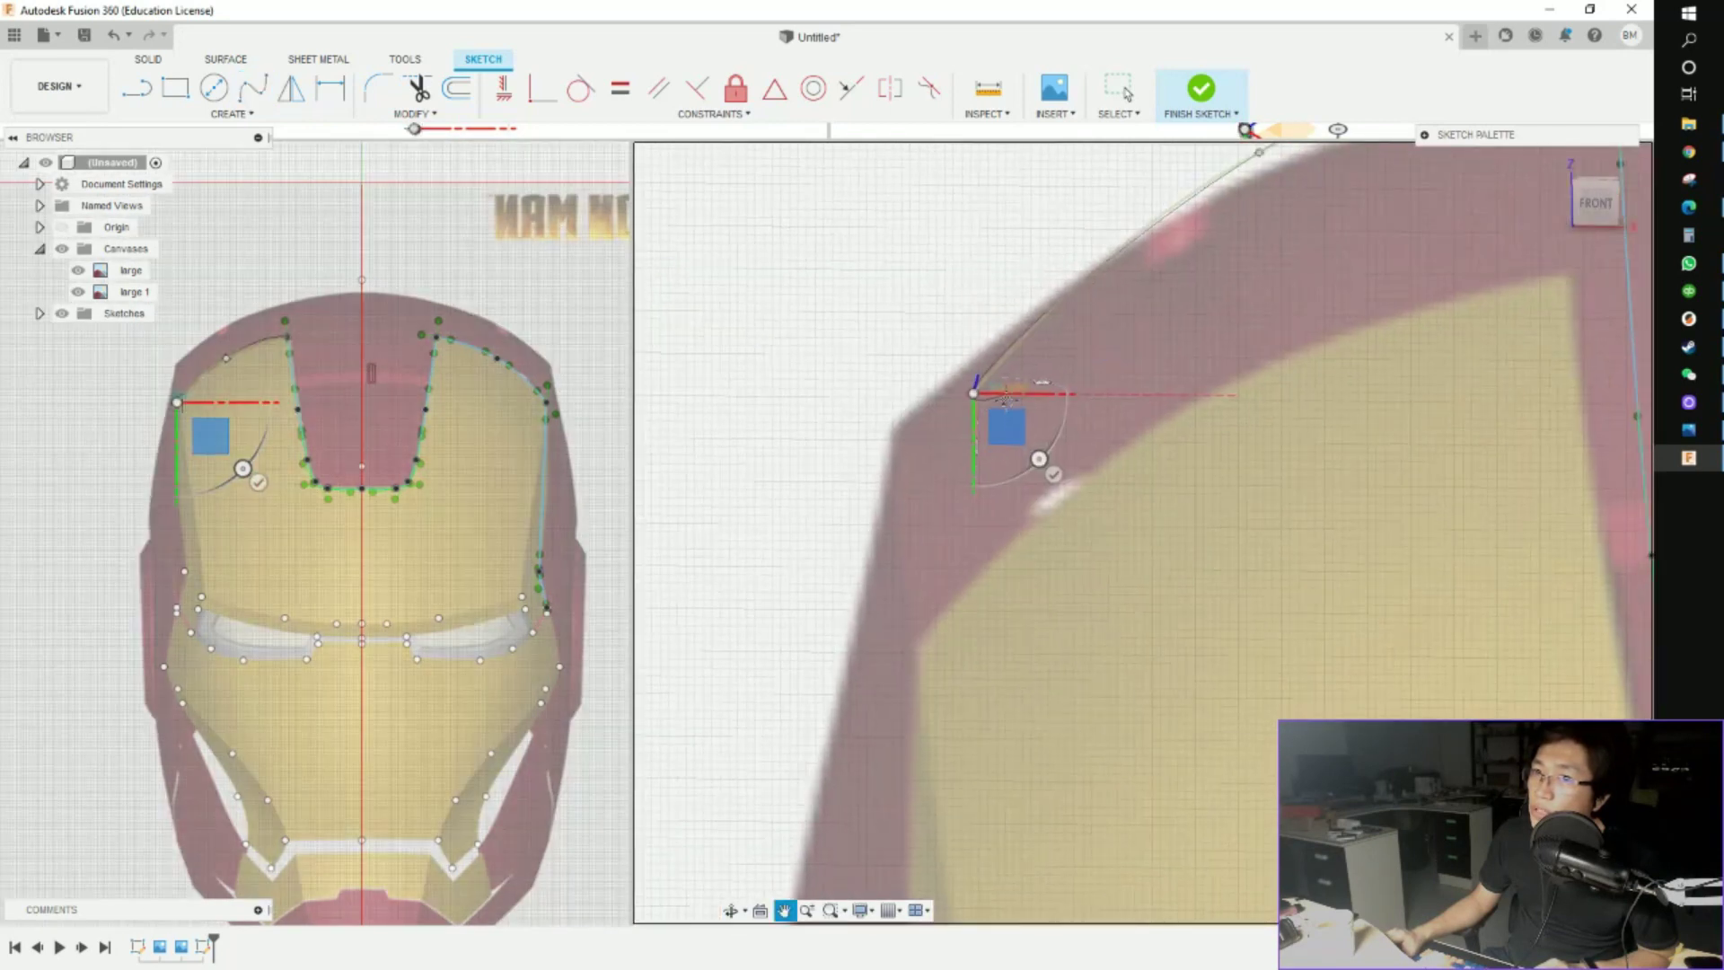
{"action": "left_click_drag", "start_coordinate": [1047, 470], "coordinate": [1049, 476]}
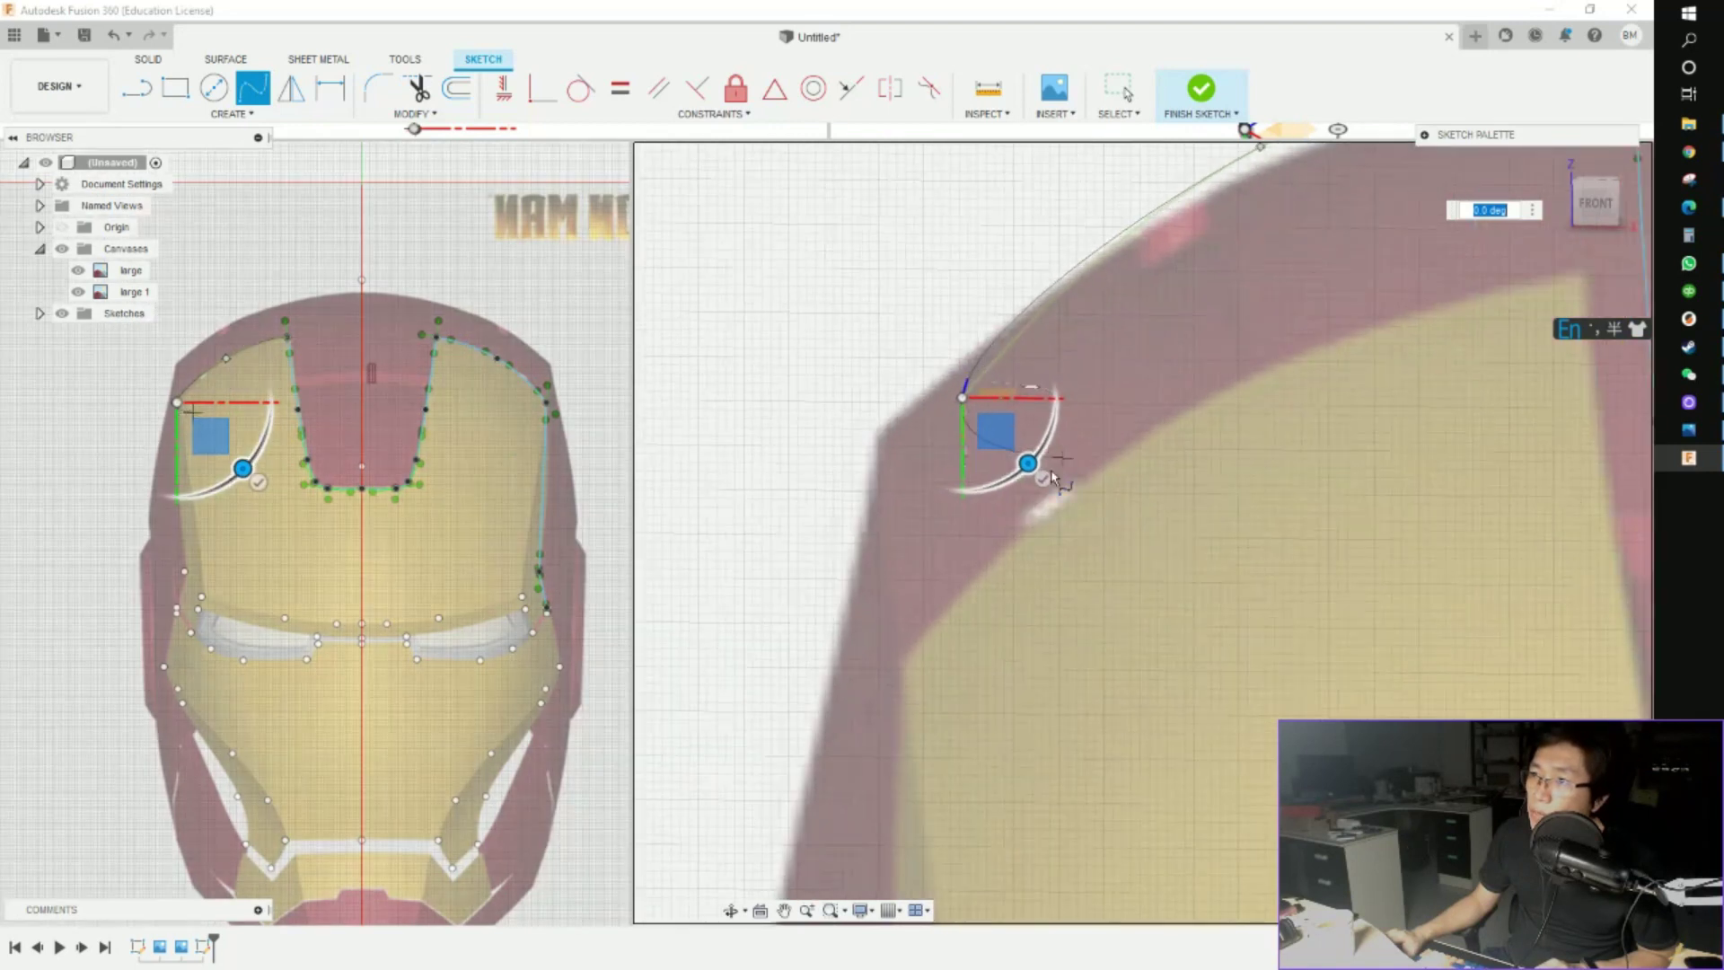
{"action": "middle_click_drag", "start_coordinate": [1046, 489], "coordinate": [969, 409]}
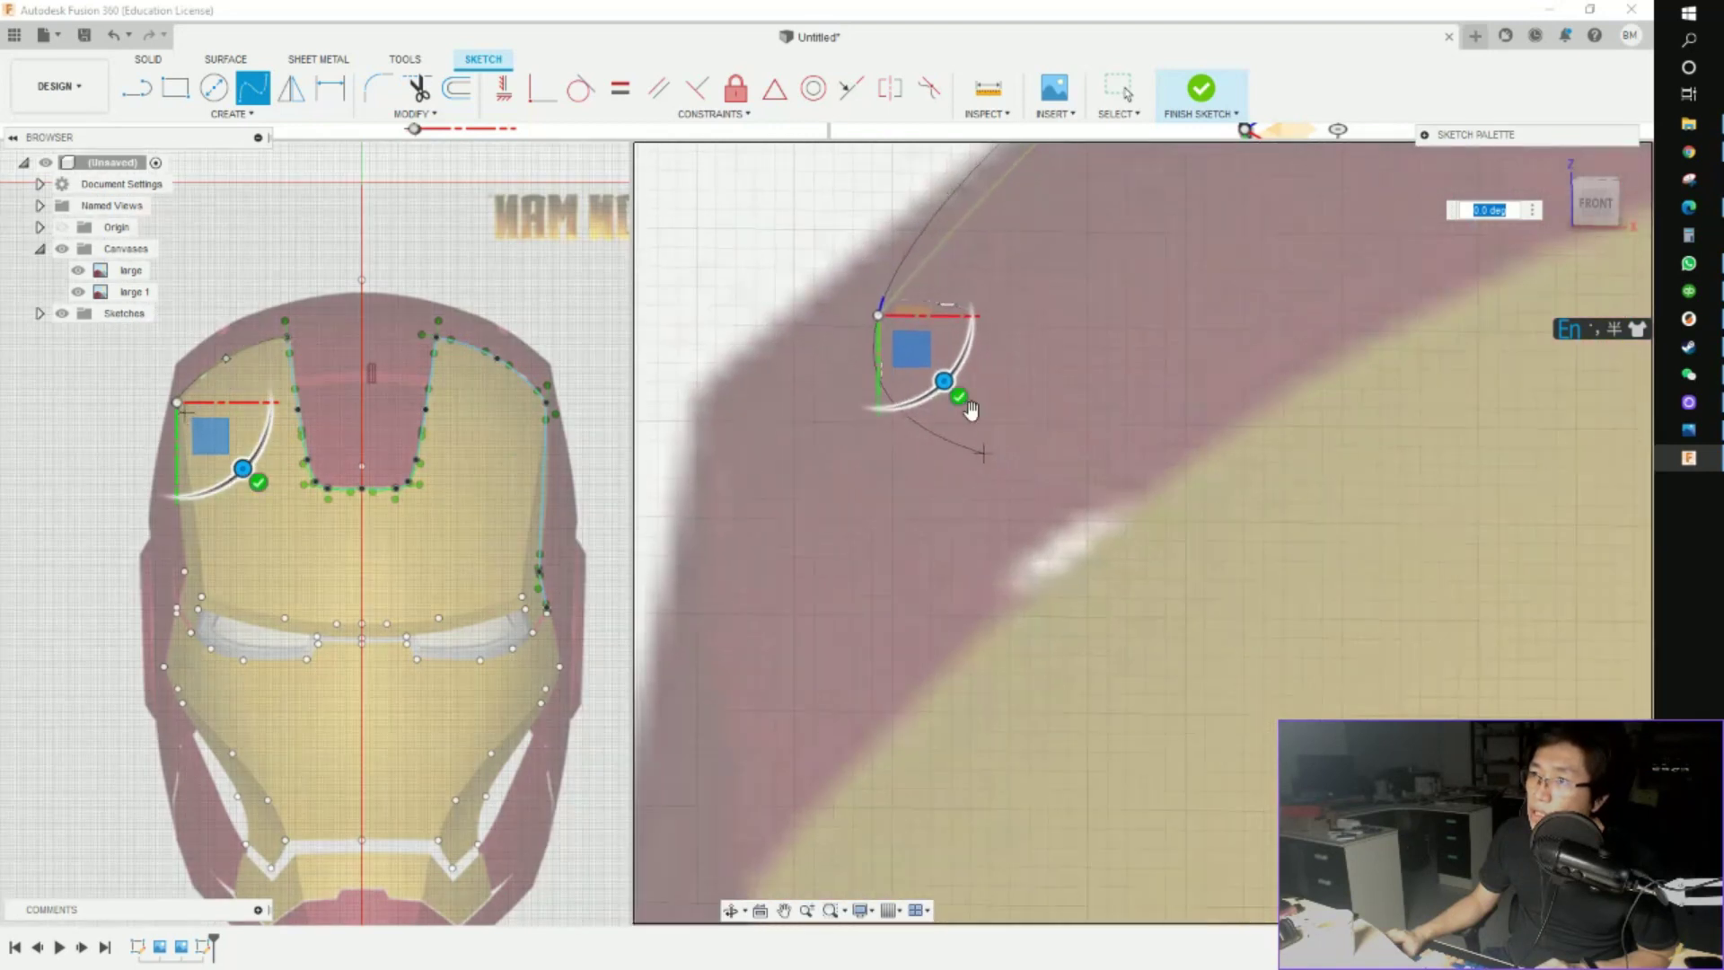
{"action": "left_click", "coordinate": [963, 396]}
Draw a spline from the opposite outer corner down the faceplate's side to the point at the eye's outer upper corner
{"action": "middle_click_drag", "start_coordinate": [880, 316], "coordinate": [987, 388]}
{"action": "scroll", "coordinate": [1011, 460], "scroll_direction": "down", "scroll_amount": 5}
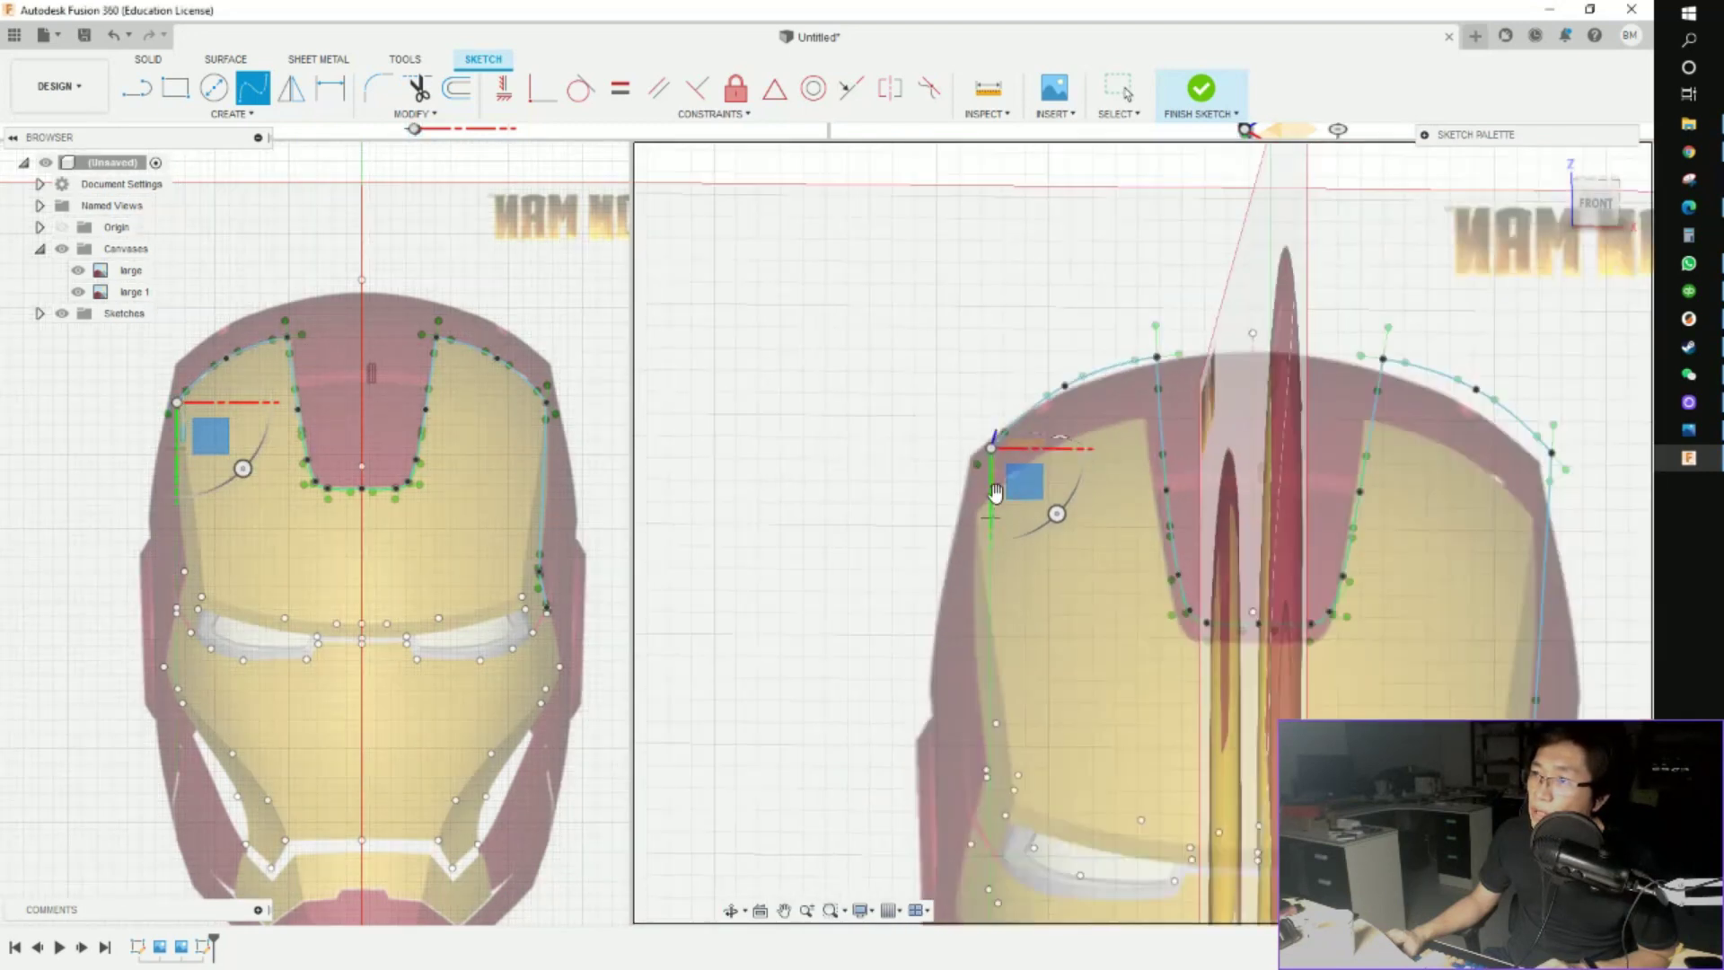
{"action": "middle_click_drag", "start_coordinate": [1008, 611], "coordinate": [974, 409]}
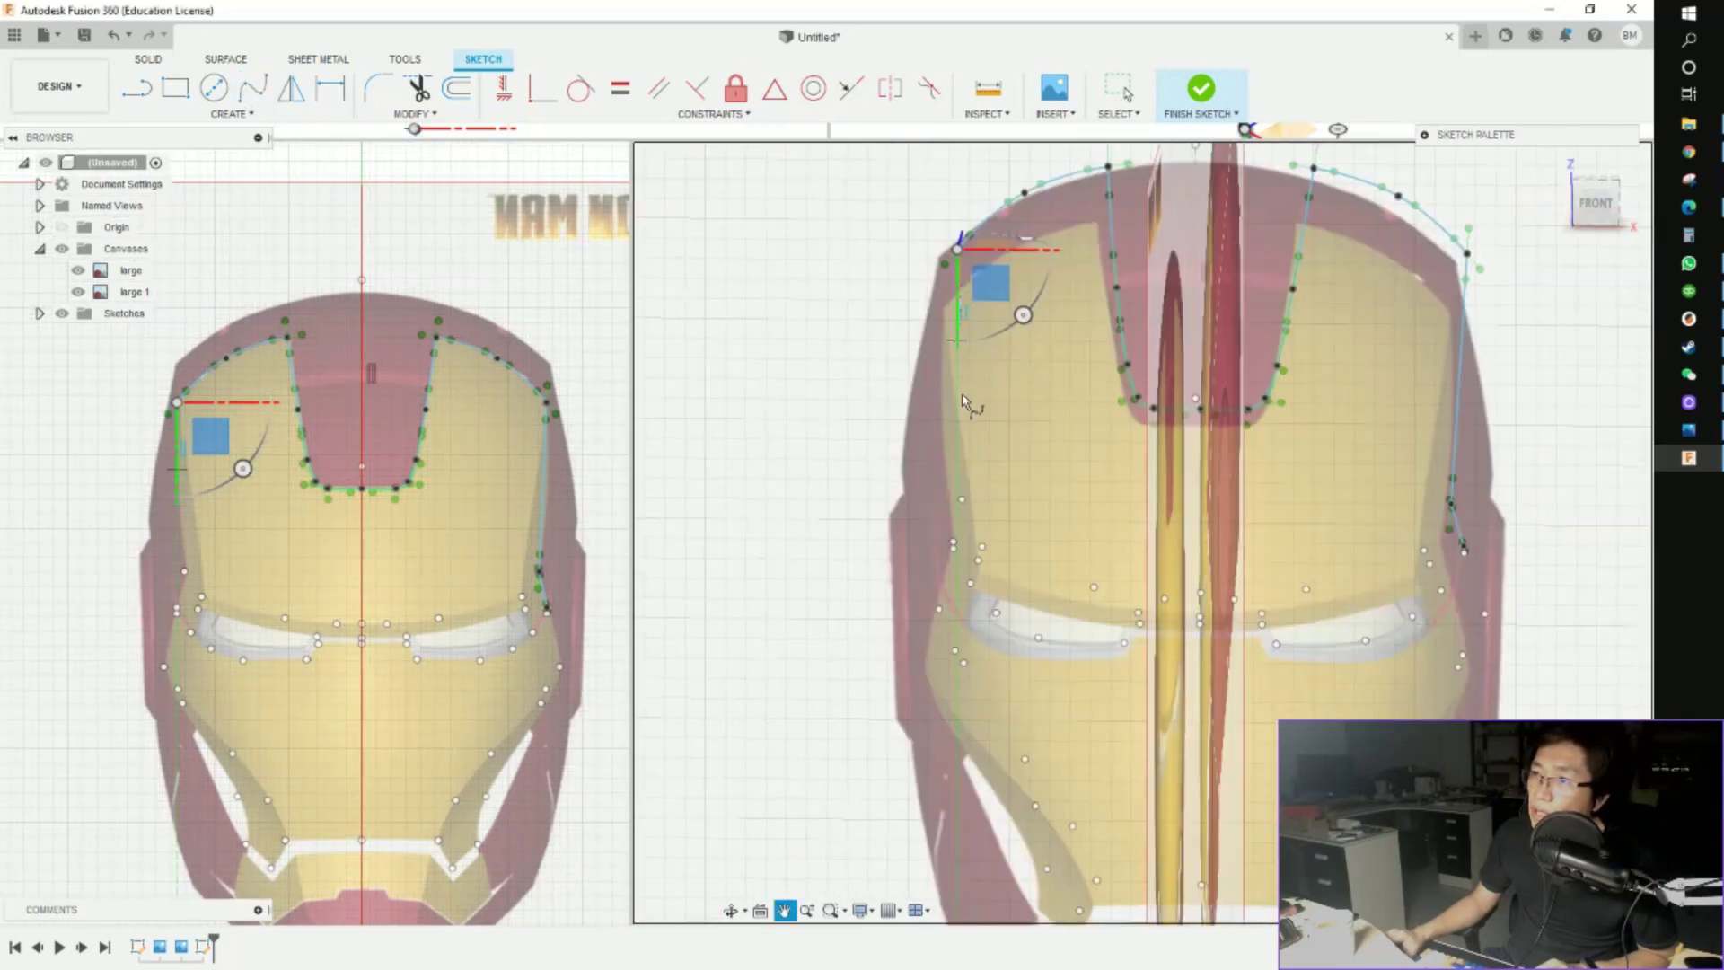
{"action": "left_click", "coordinate": [990, 540]}
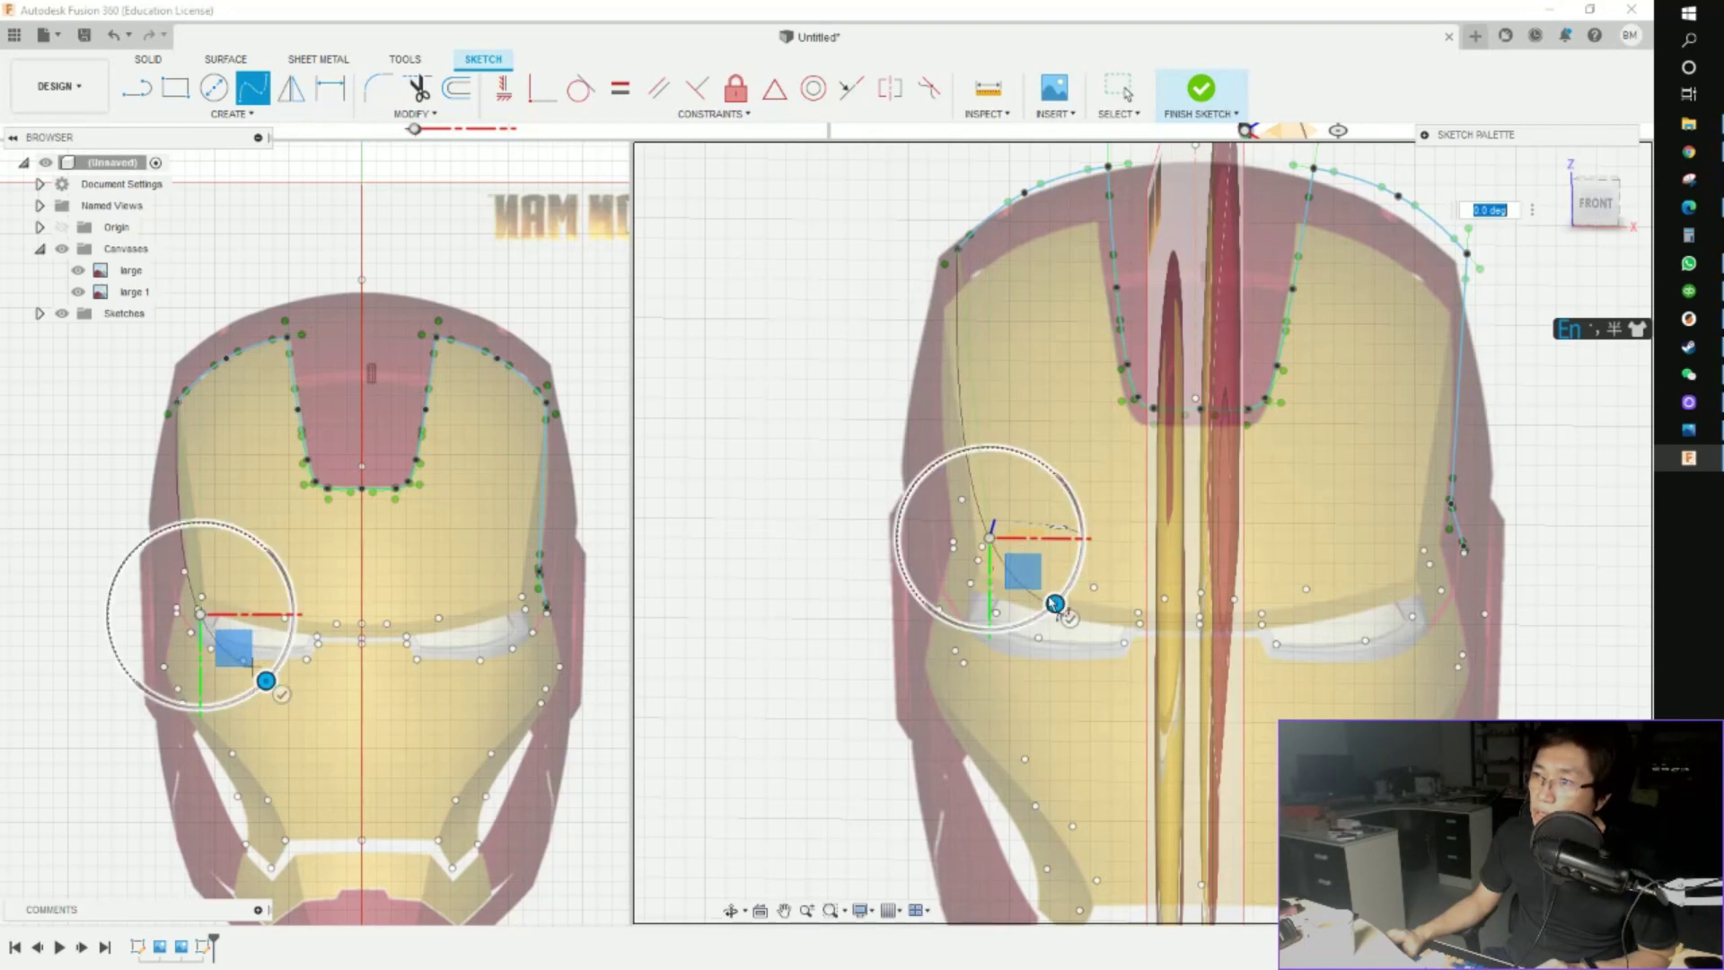
{"action": "scroll", "coordinate": [1067, 613], "scroll_direction": "up", "scroll_amount": 5}
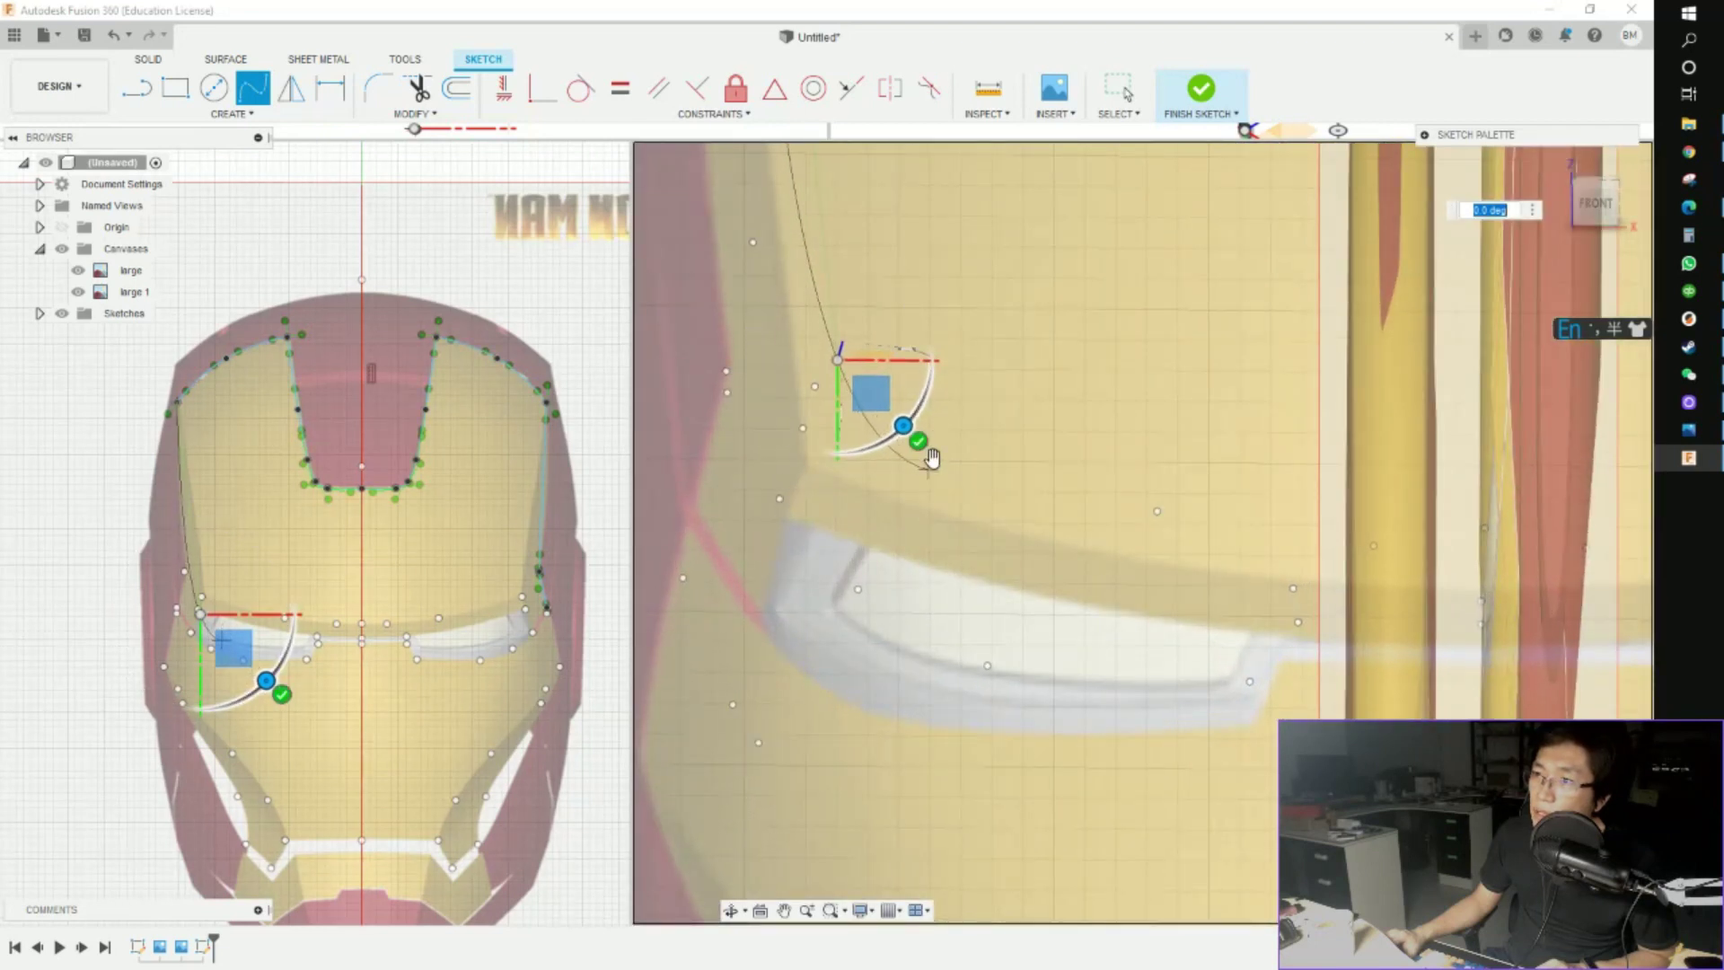
Examine the splines from the side and at an angle, then delete the side spline running down from the opposite outer corner
{"action": "scroll", "coordinate": [931, 458], "scroll_direction": "down", "scroll_amount": 10}
{"action": "middle_click_drag", "start_coordinate": [1087, 526], "coordinate": [1032, 579], "text": "shift"}
{"action": "left_click", "coordinate": [1604, 201]}
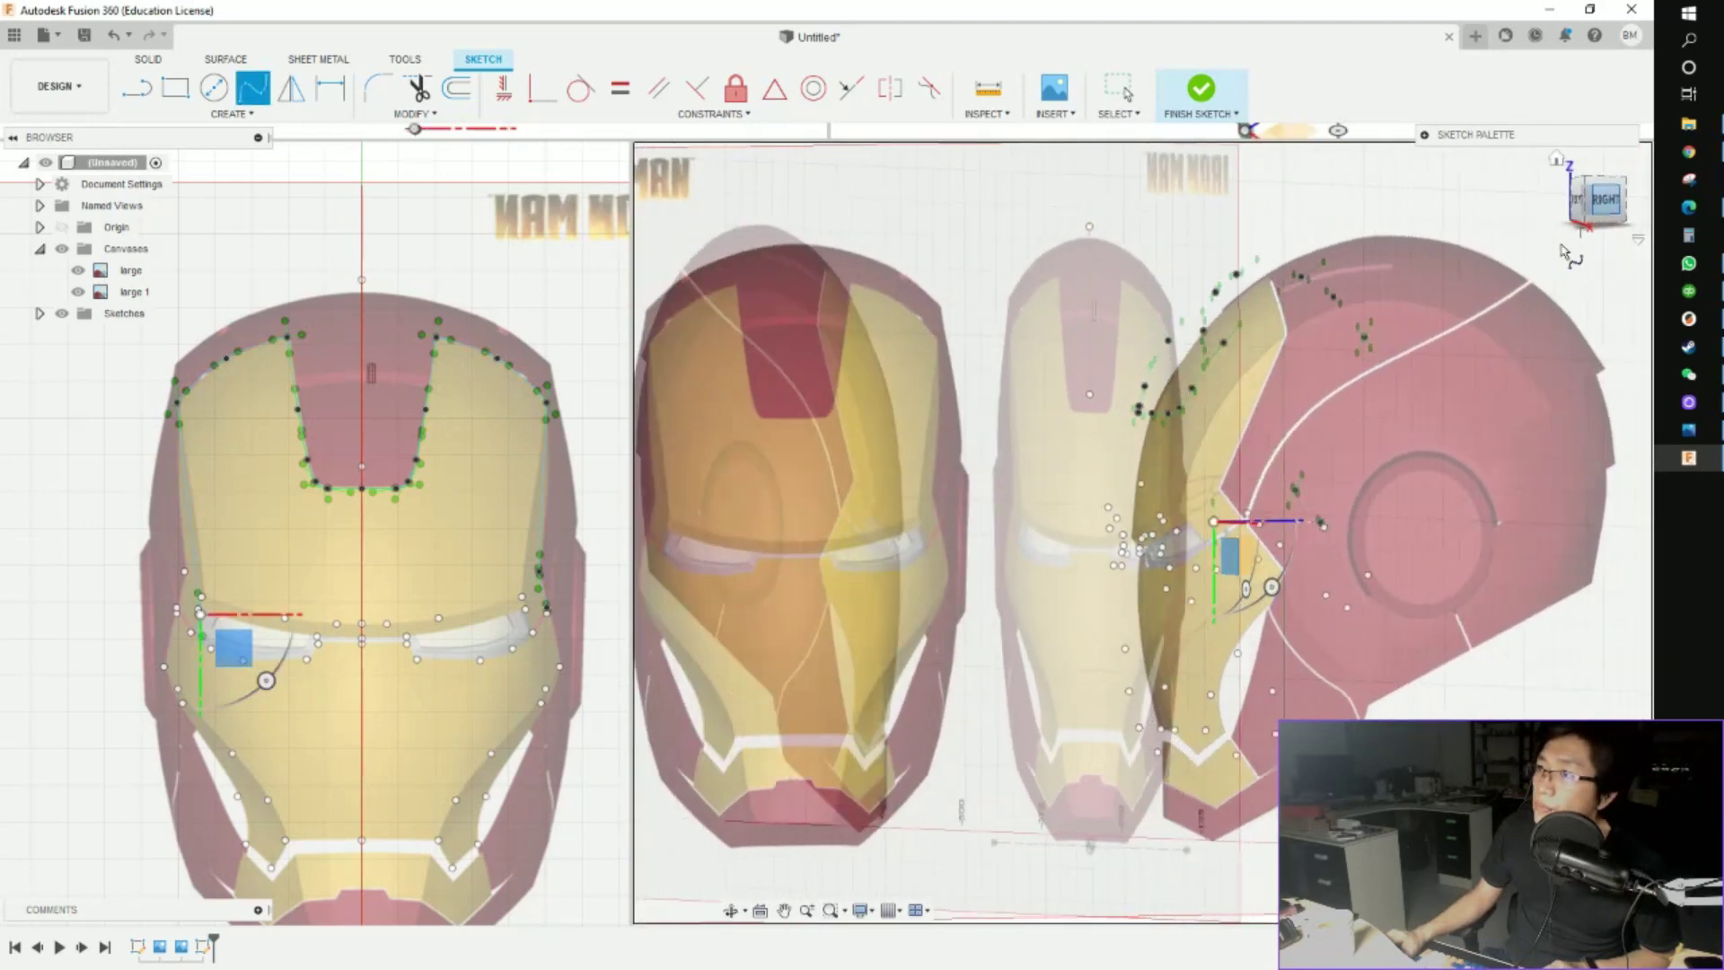
{"action": "middle_click_drag", "start_coordinate": [1113, 428], "coordinate": [1133, 568], "text": "shift"}
{"action": "scroll", "coordinate": [961, 388], "scroll_direction": "up", "scroll_amount": 6}
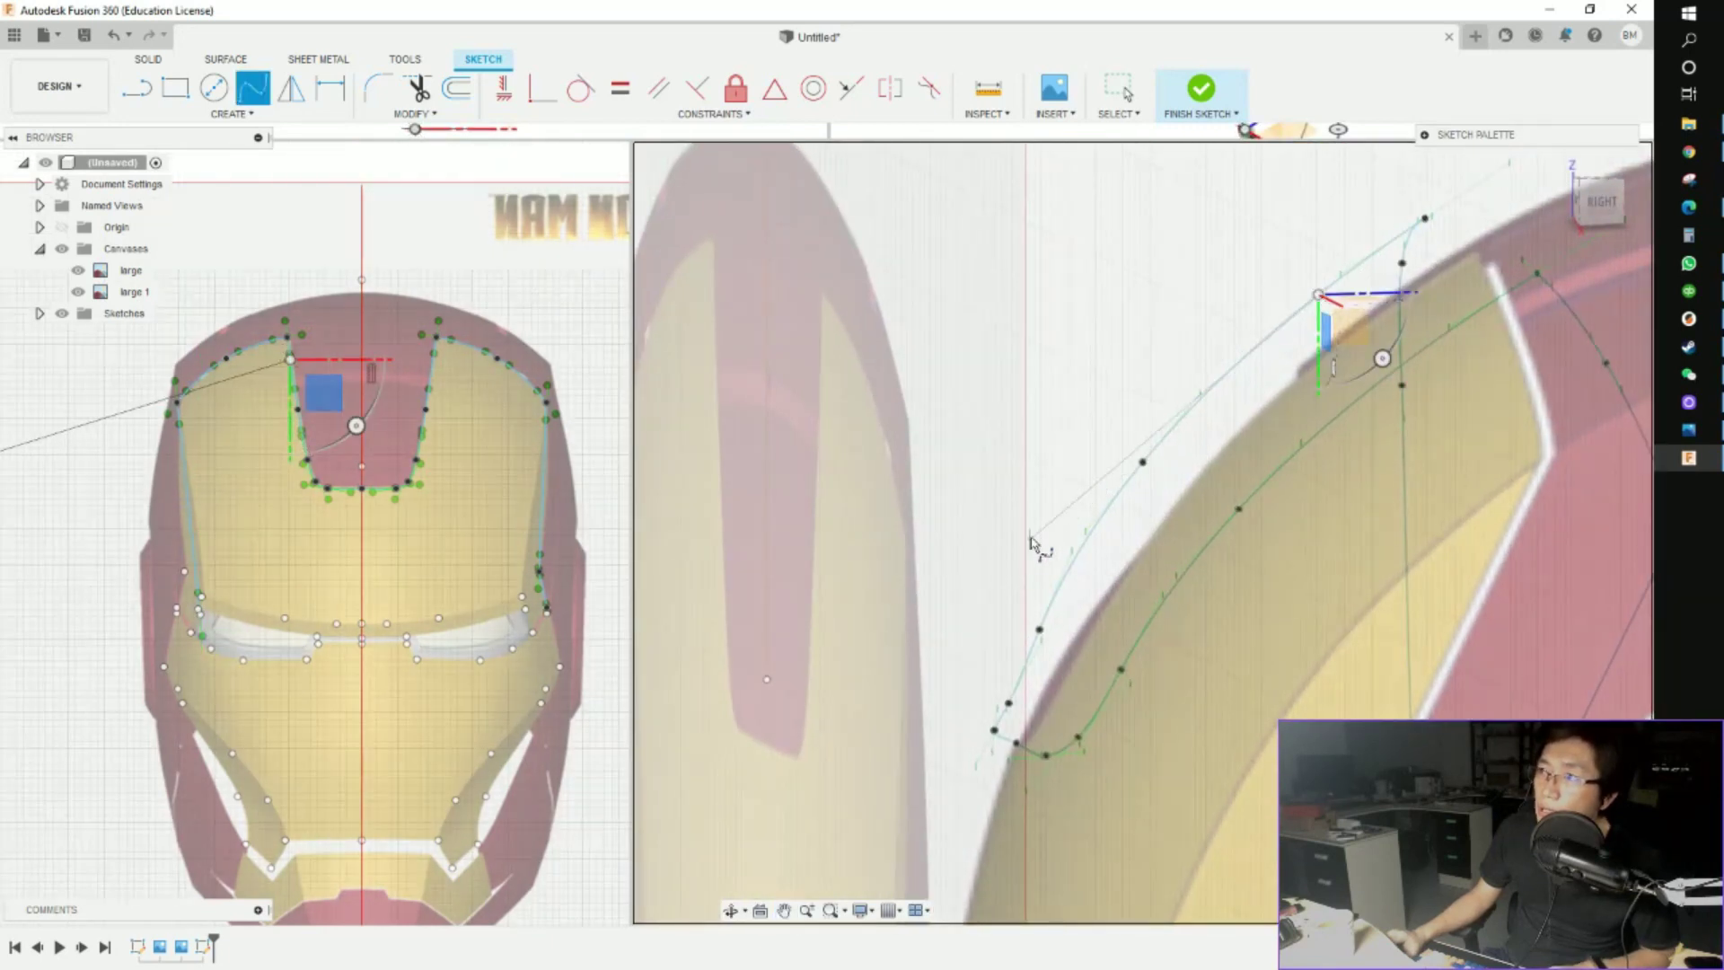
{"action": "key", "text": "Escape"}
{"action": "left_click", "coordinate": [995, 728]}
{"action": "scroll", "coordinate": [1239, 602], "scroll_direction": "down", "scroll_amount": 2}
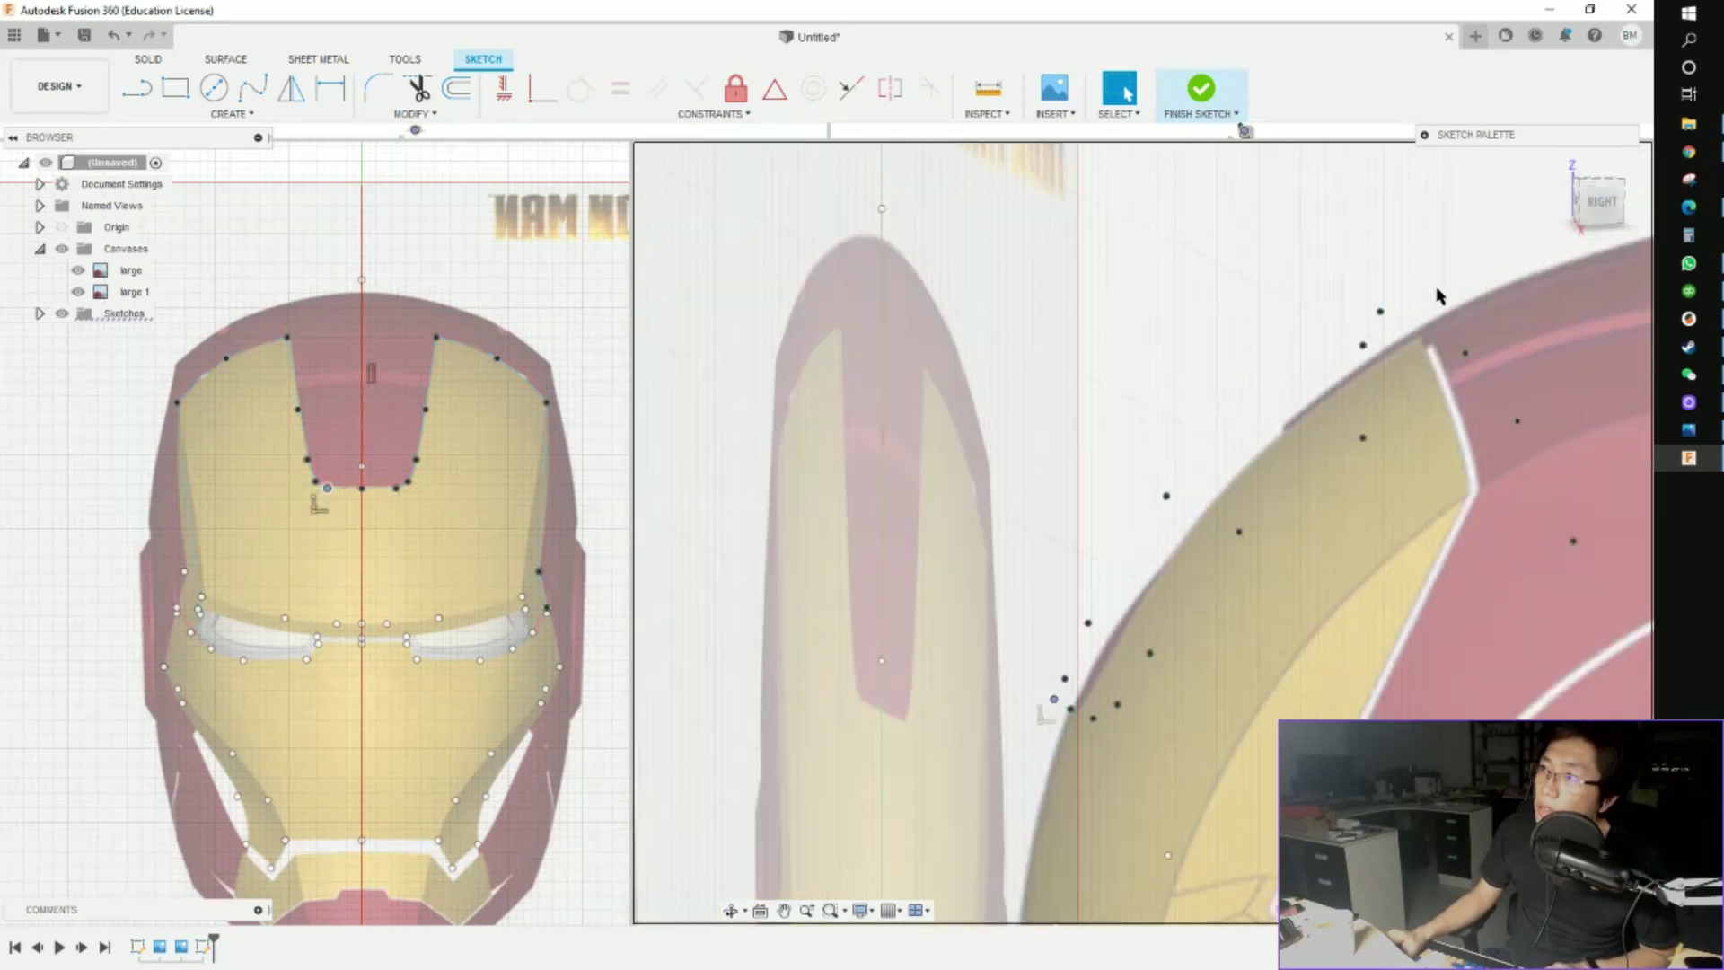
{"action": "middle_click_drag", "start_coordinate": [1372, 339], "coordinate": [1268, 353], "text": "shift"}
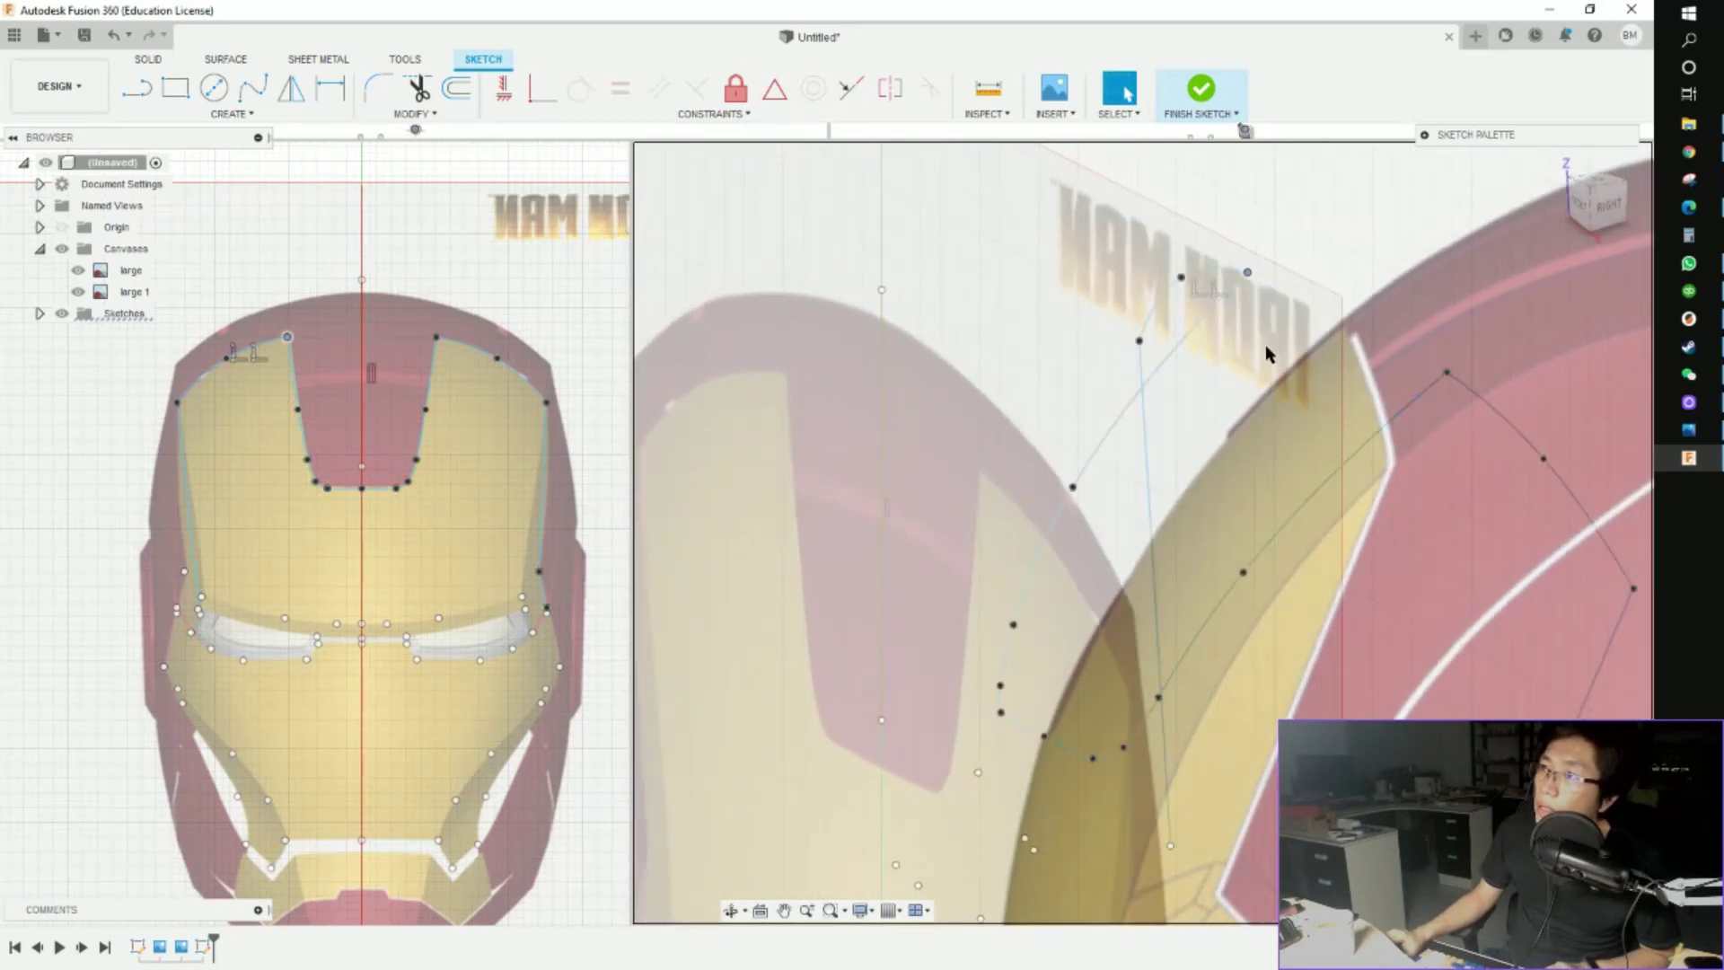
{"action": "left_click", "coordinate": [1214, 273]}
{"action": "mouse_move", "coordinate": [1214, 273]}
{"action": "middle_mouse_down", "text": "shift"}
{"action": "mouse_move", "coordinate": [1196, 375]}
{"action": "mouse_move", "coordinate": [1129, 363]}
{"action": "mouse_move", "coordinate": [1023, 390]}
{"action": "mouse_move", "coordinate": [1368, 363]}
{"action": "mouse_move", "coordinate": [1257, 402]}
{"action": "middle_mouse_up", "text": "shift"}
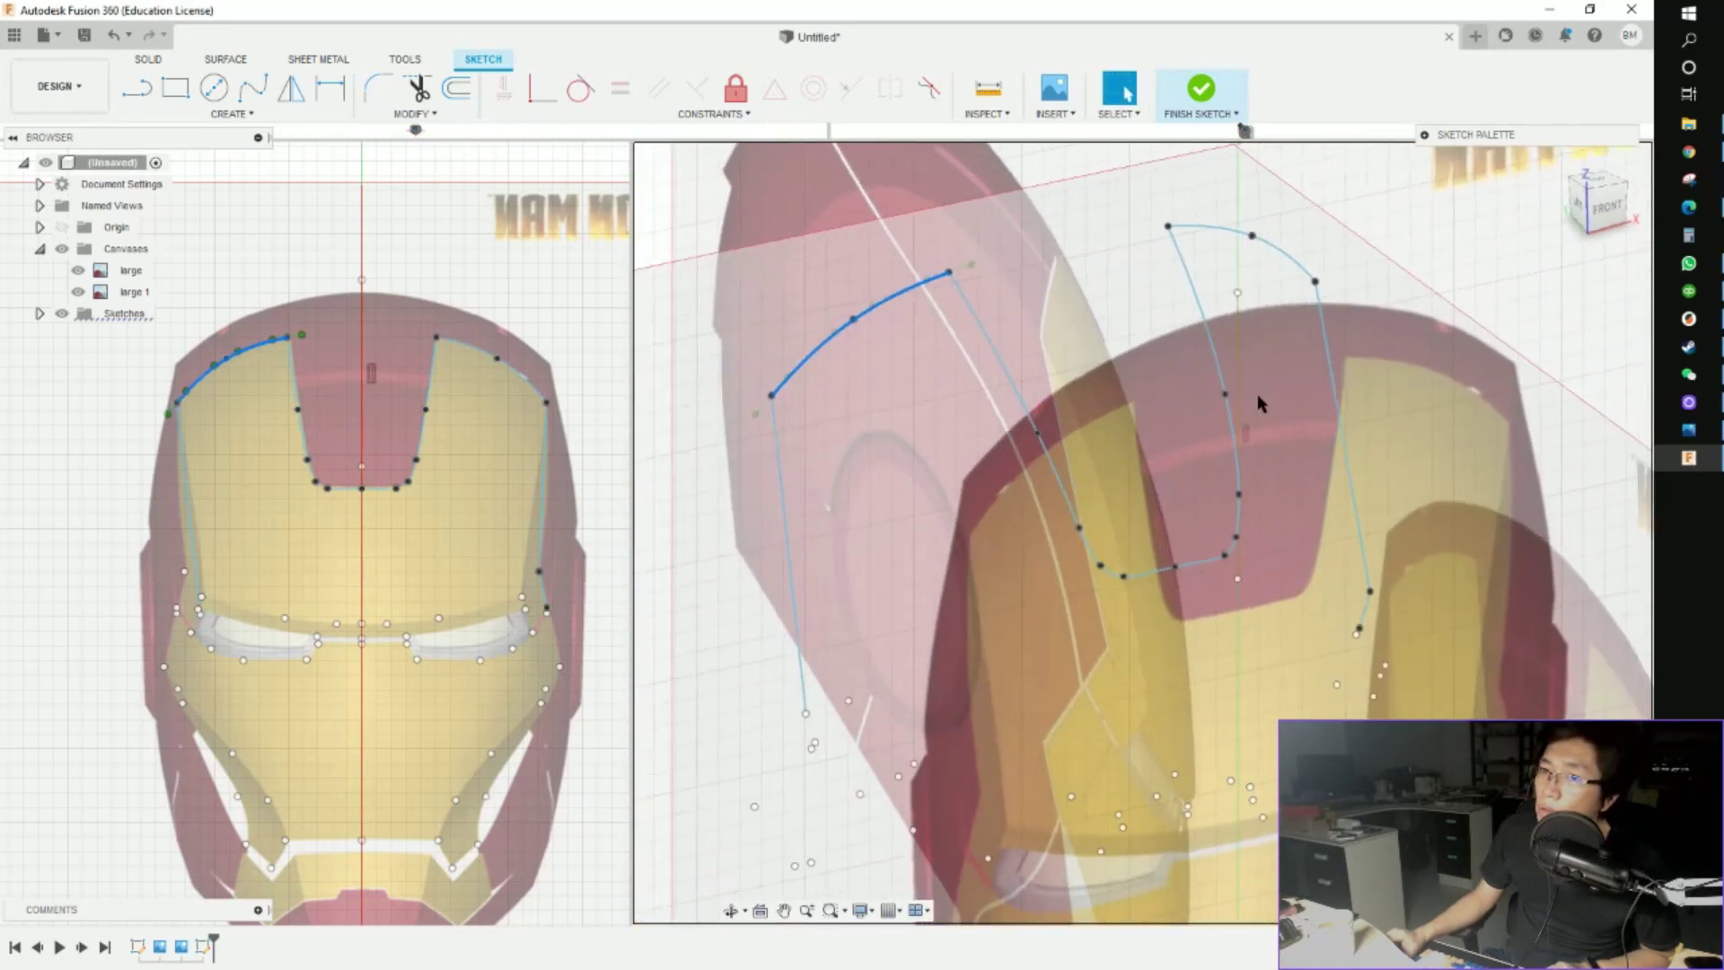
{"action": "left_click", "coordinate": [802, 634]}
{"action": "key", "text": "Delete"}
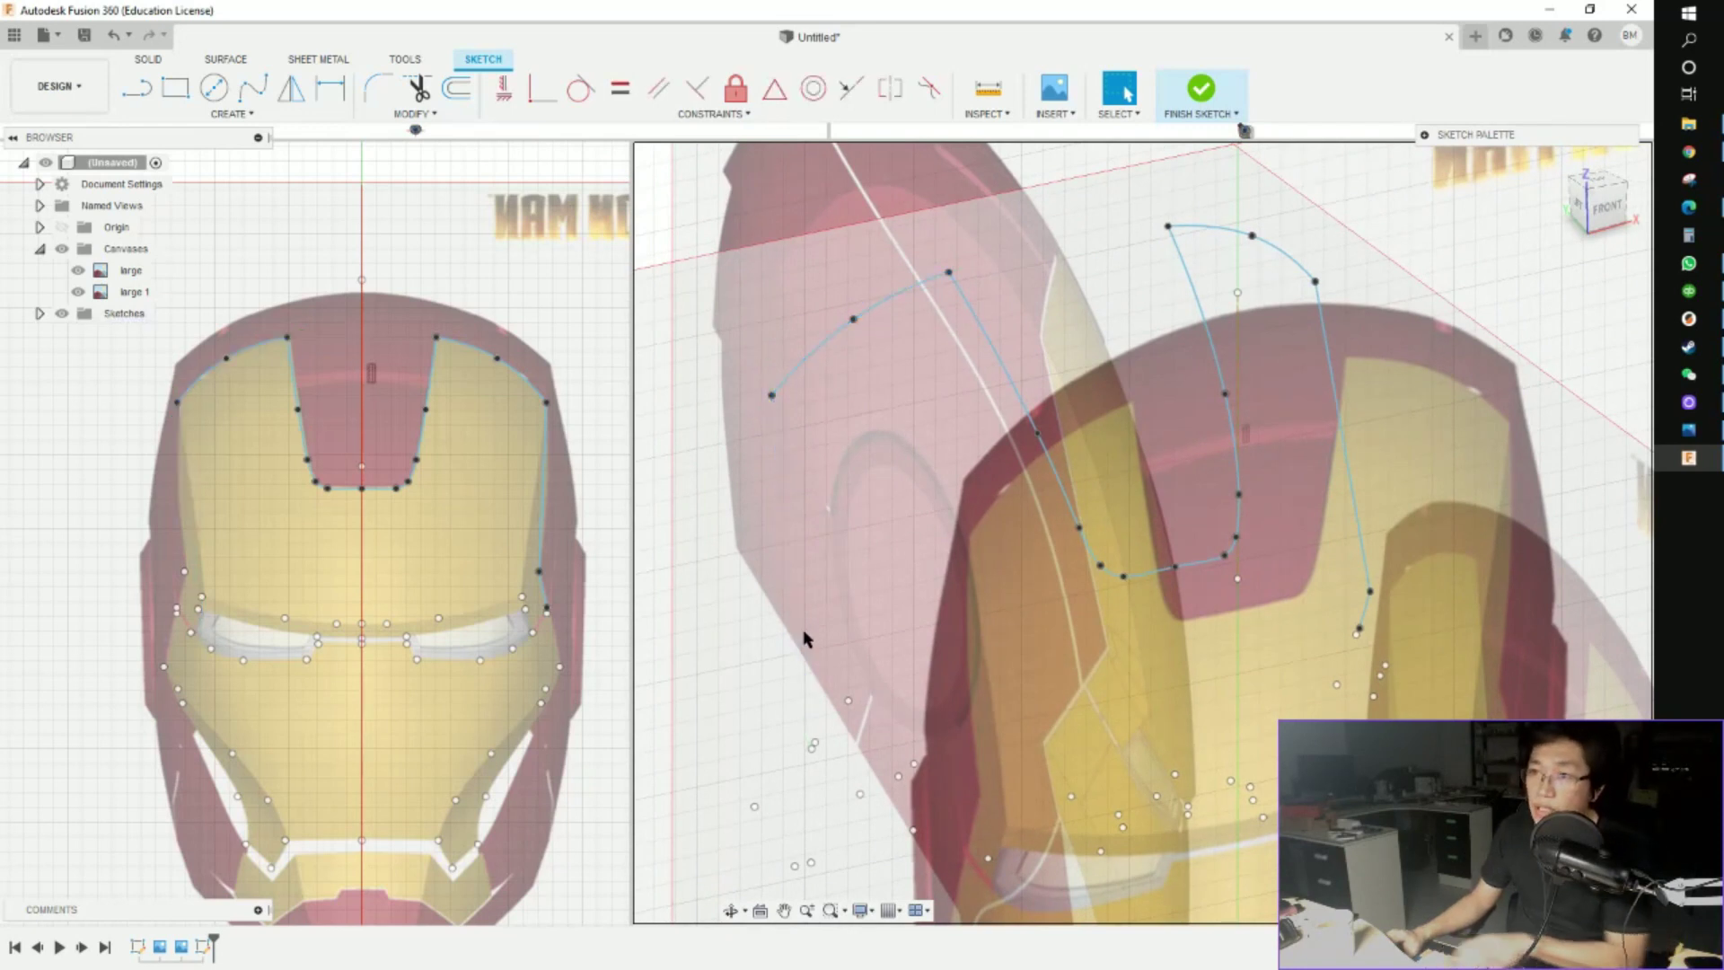
In left view, draw a spline from the opposite outer corner to the temple point and a short one to the next edge point
{"action": "left_click", "coordinate": [253, 87]}
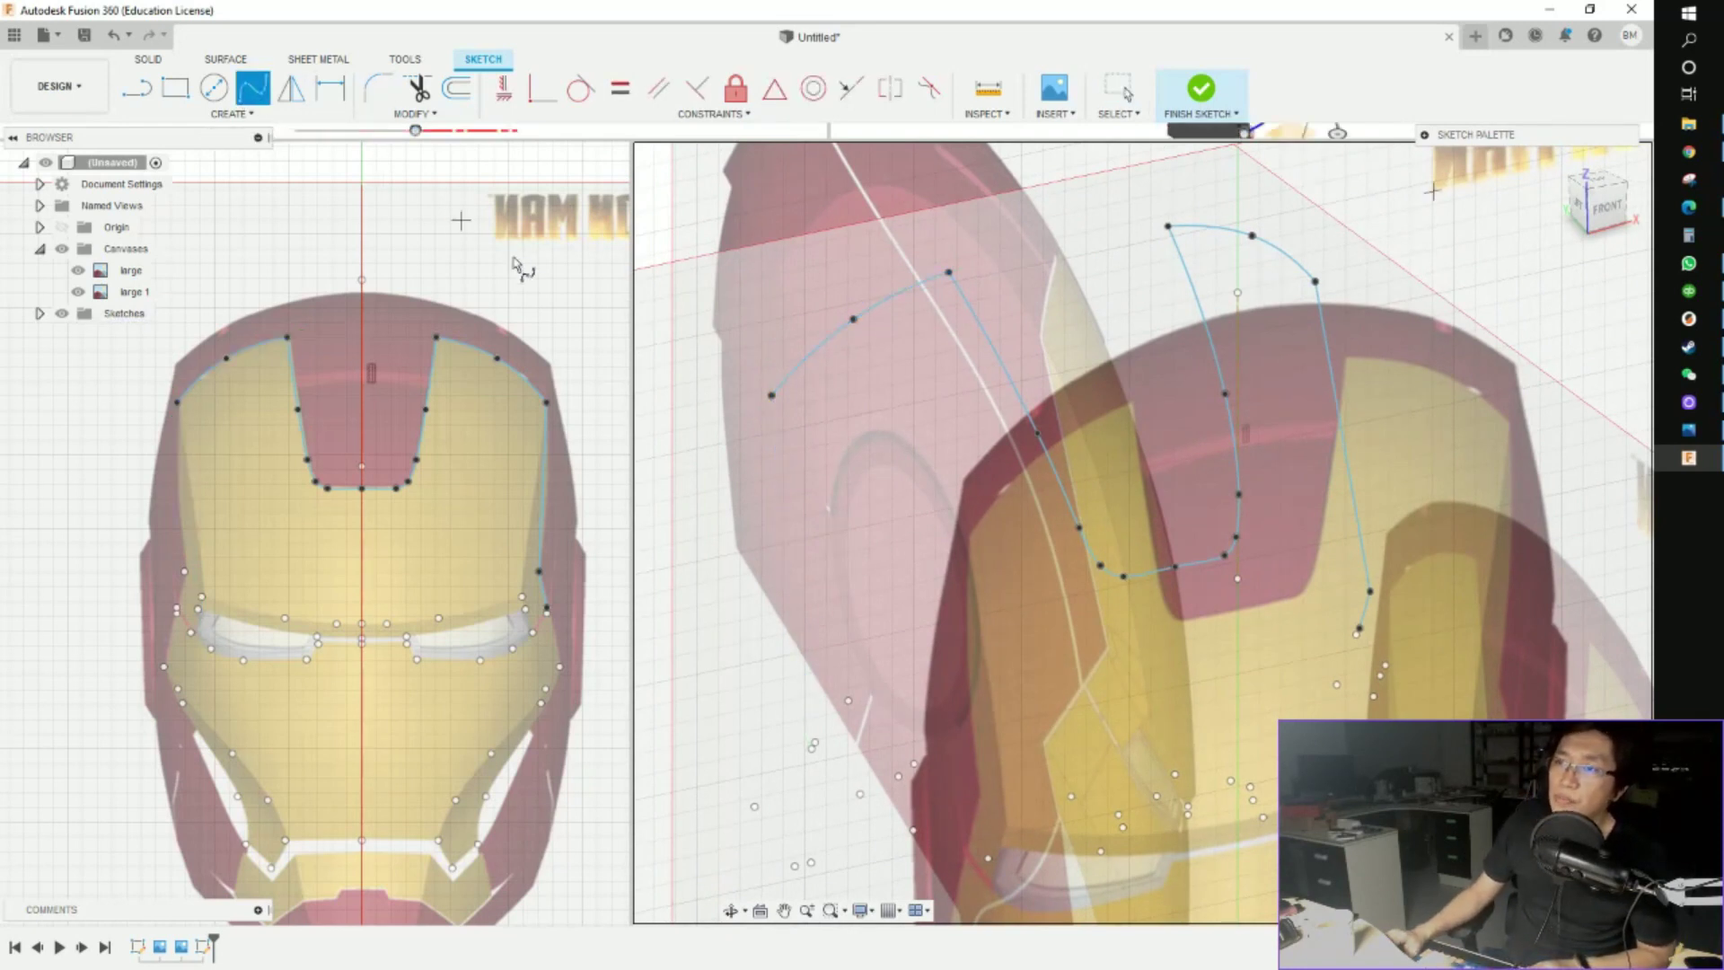
{"action": "left_click", "coordinate": [777, 403]}
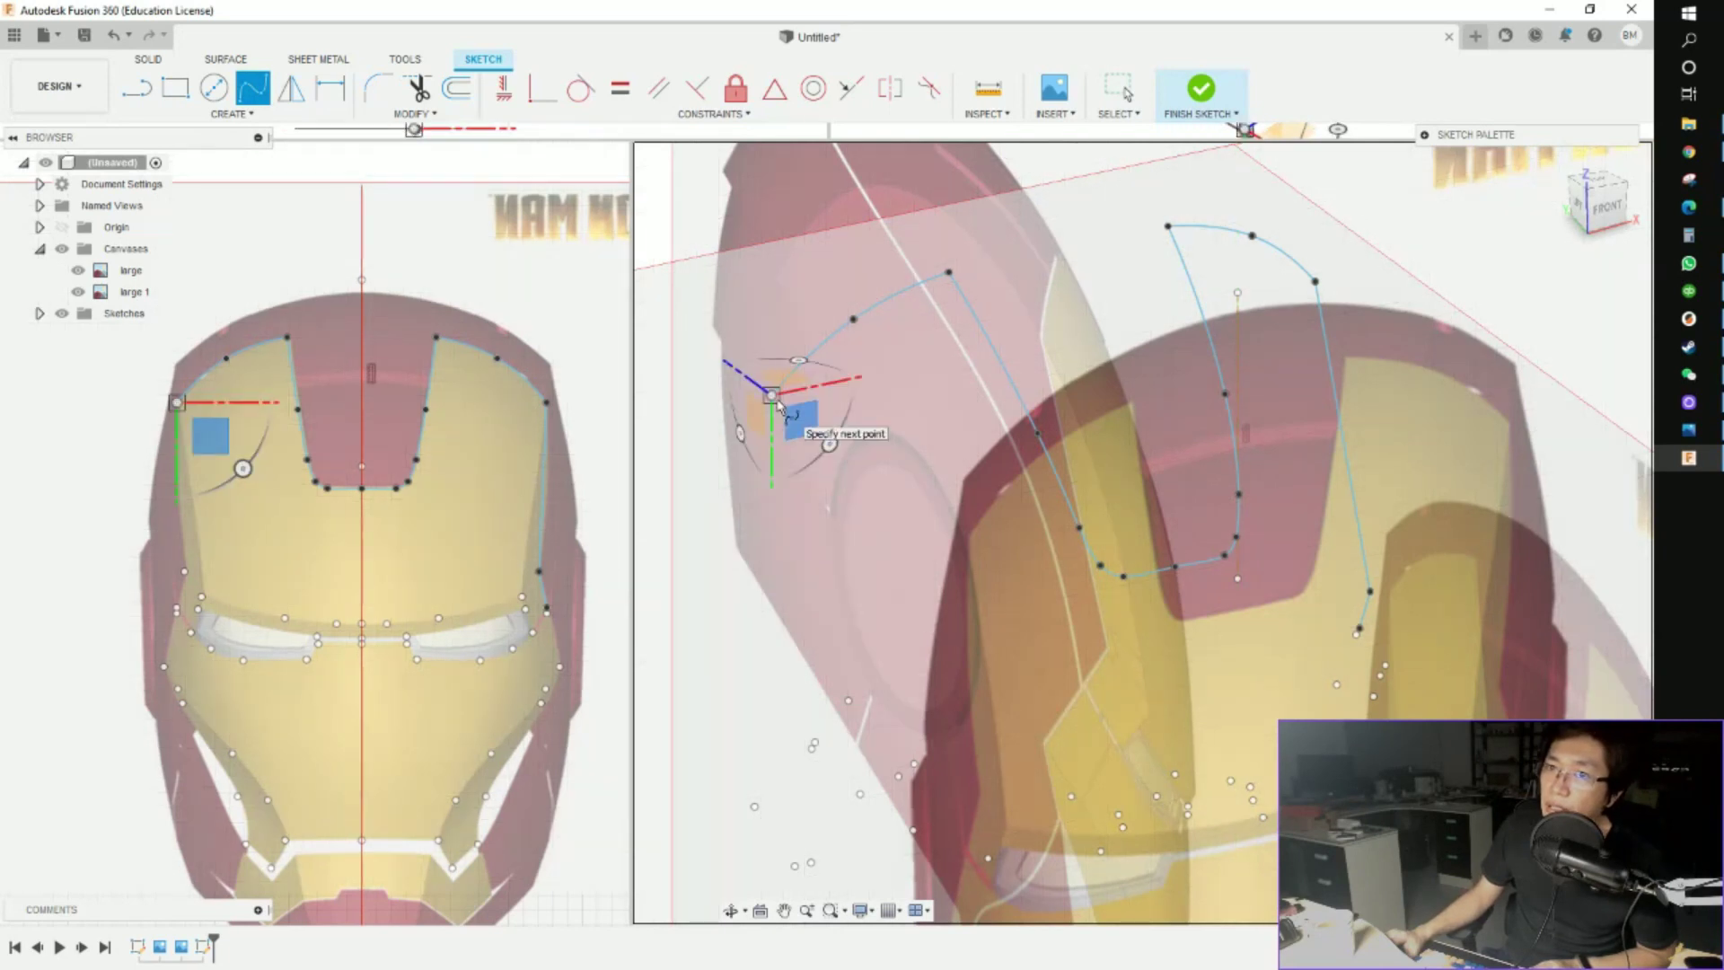
{"action": "left_click", "coordinate": [1579, 206]}
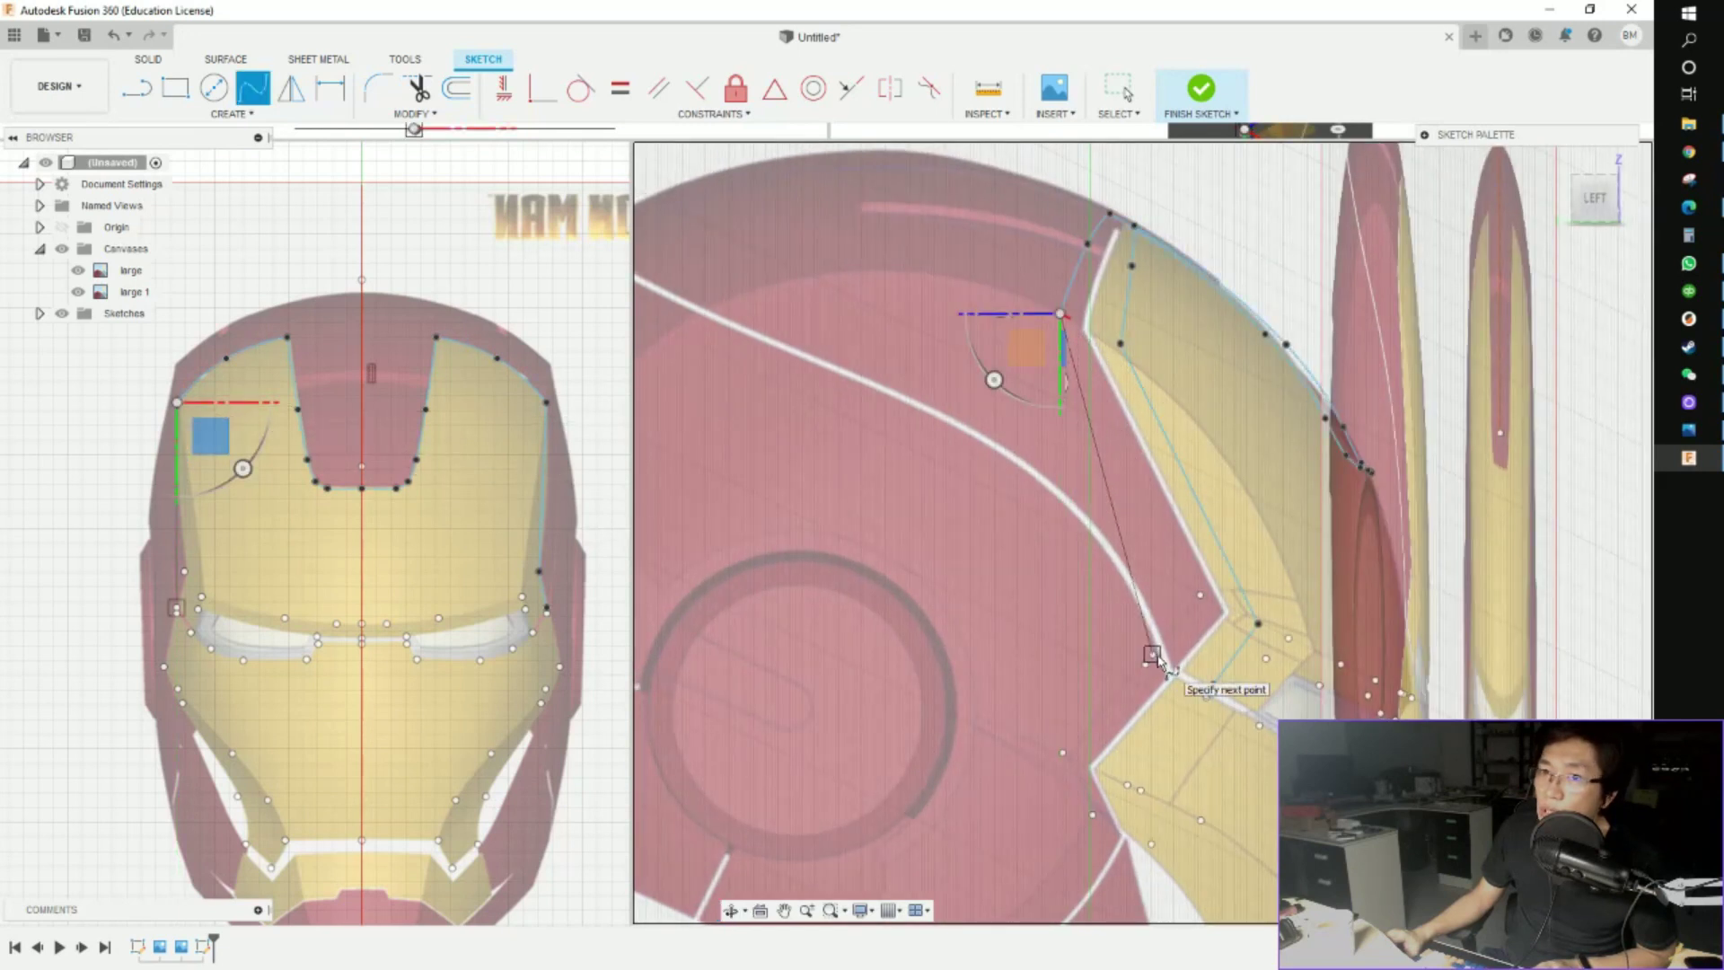
{"action": "left_click", "coordinate": [1200, 596]}
{"action": "left_click_drag", "start_coordinate": [1201, 602], "coordinate": [1283, 676]}
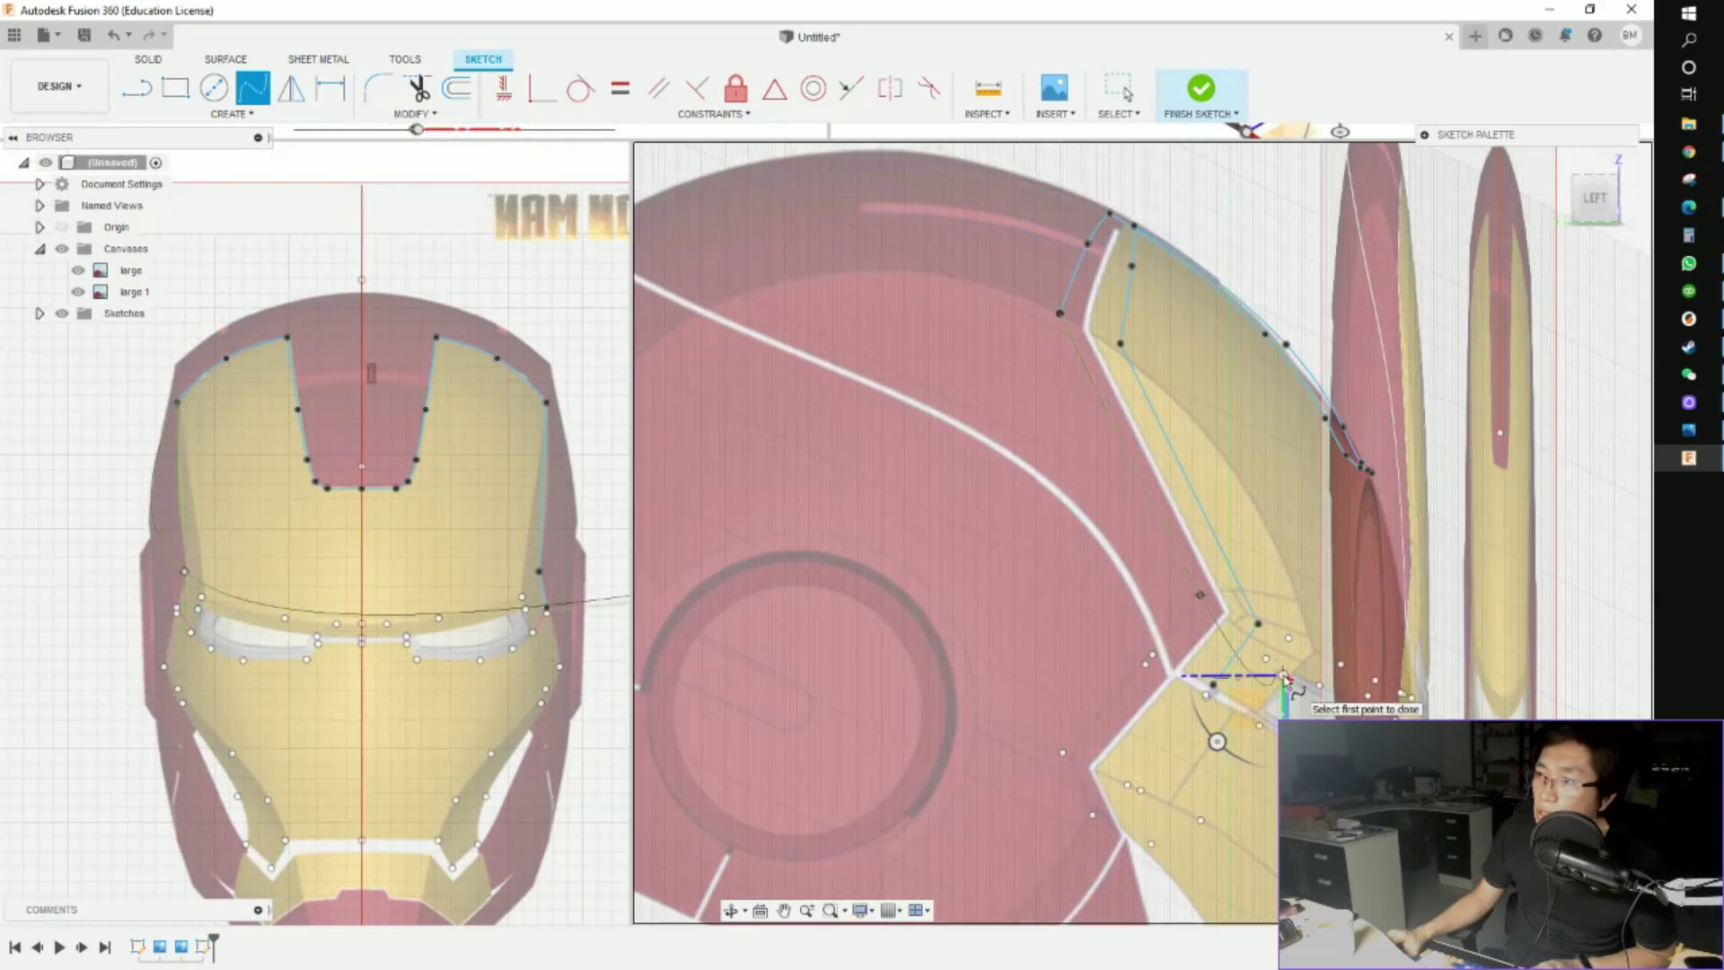
{"action": "key", "text": "ctrl+z"}
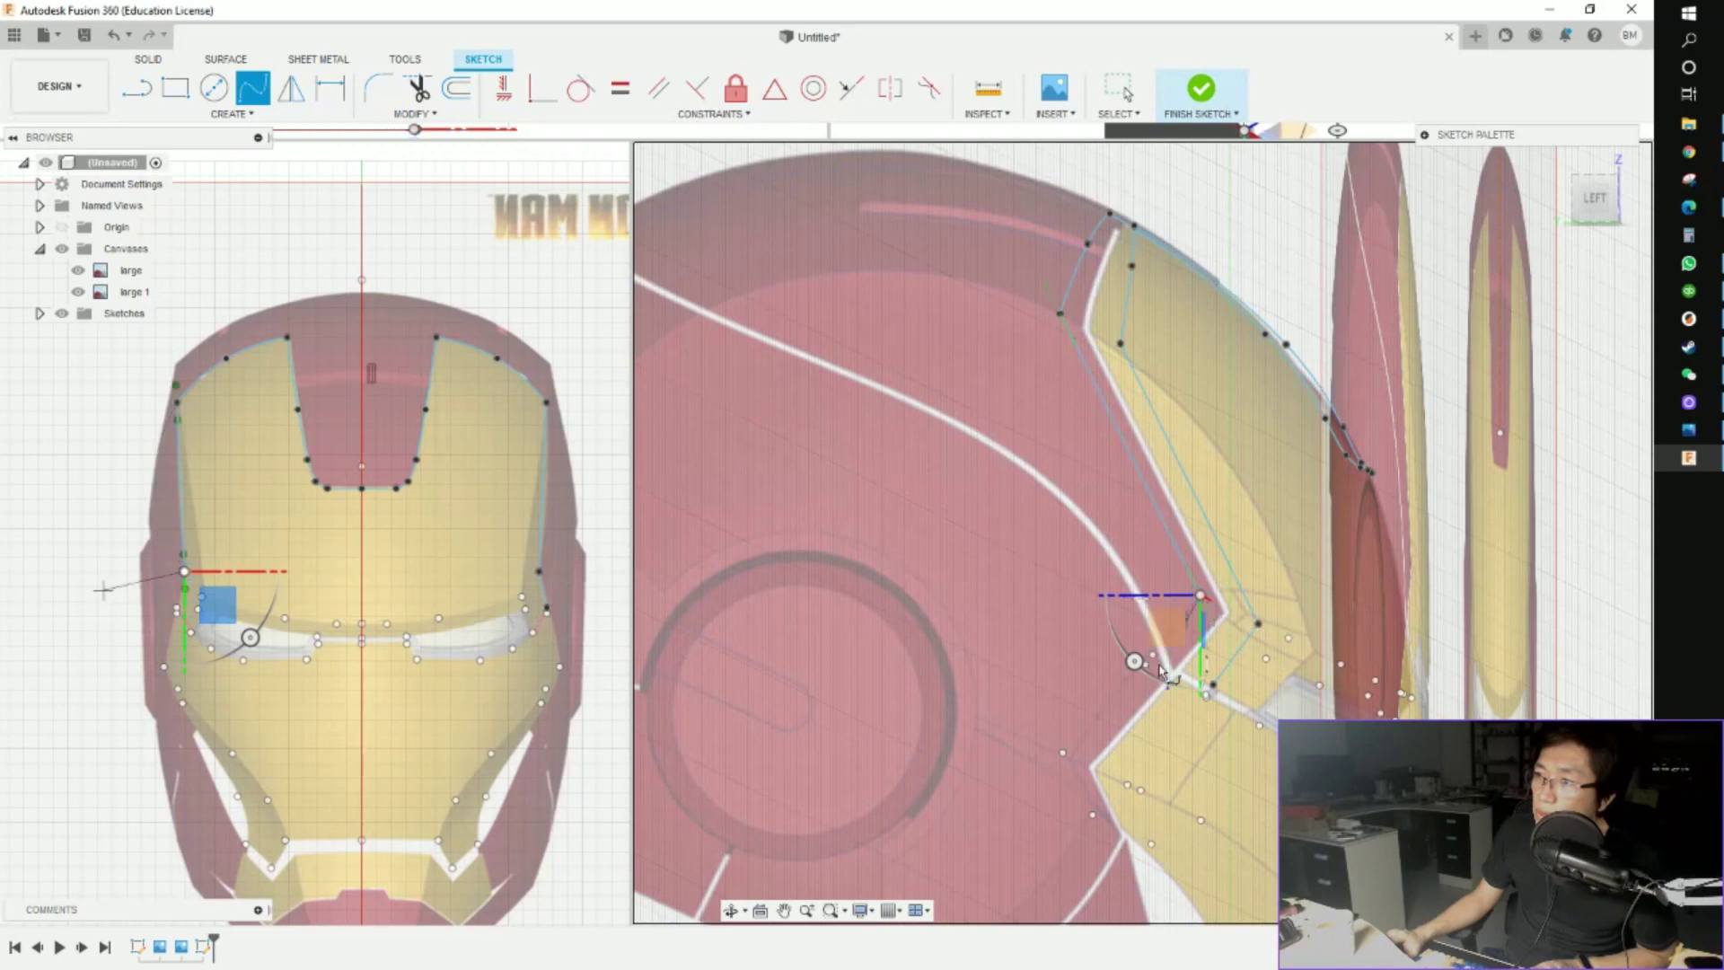
{"action": "scroll", "coordinate": [1161, 672], "scroll_direction": "up", "scroll_amount": 5}
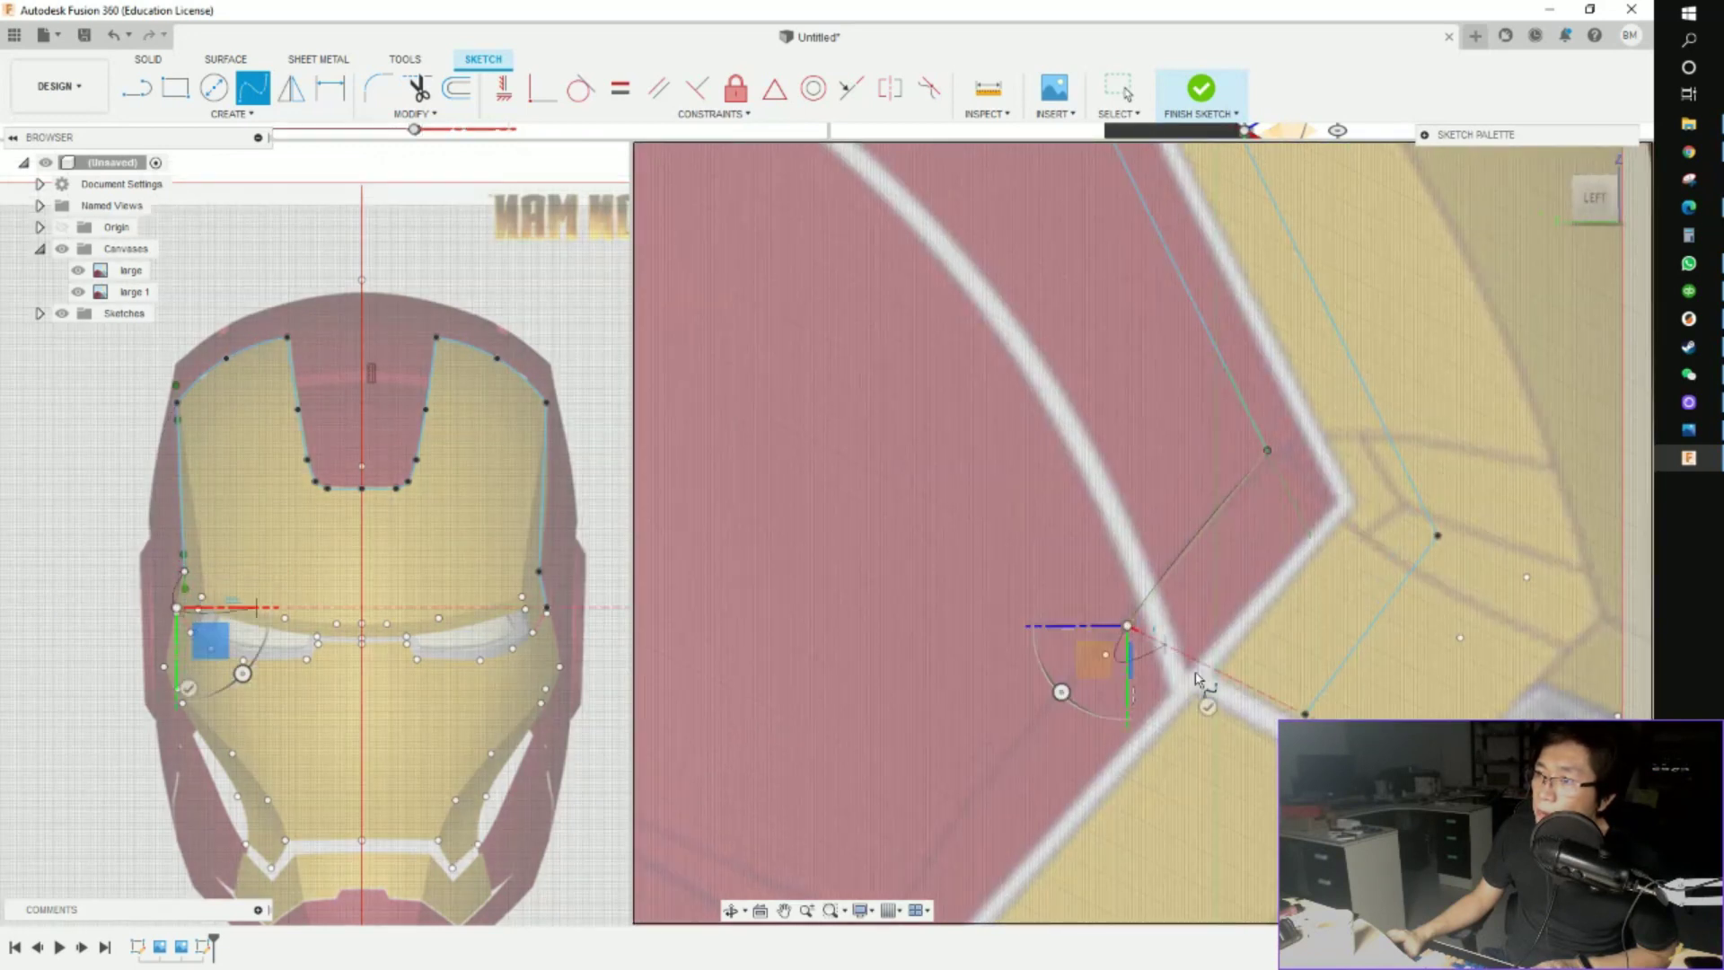
{"action": "scroll", "coordinate": [1235, 701], "scroll_direction": "down", "scroll_amount": 3}
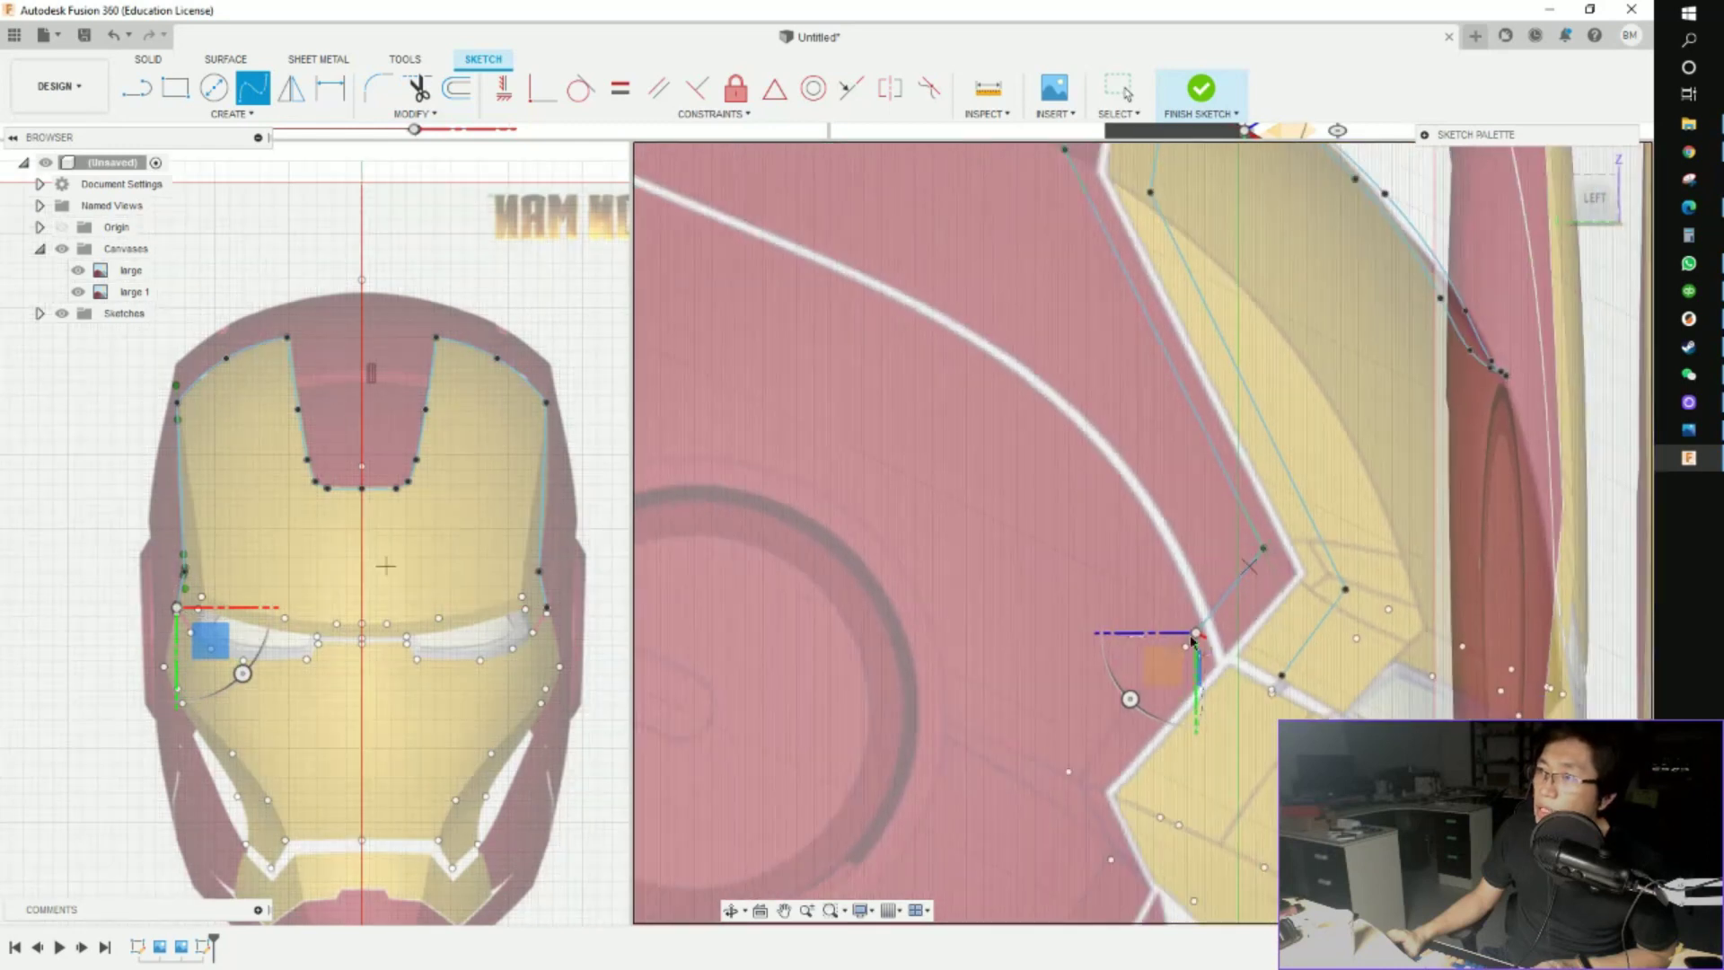
{"action": "middle_click_drag", "start_coordinate": [1084, 310], "coordinate": [1044, 464]}
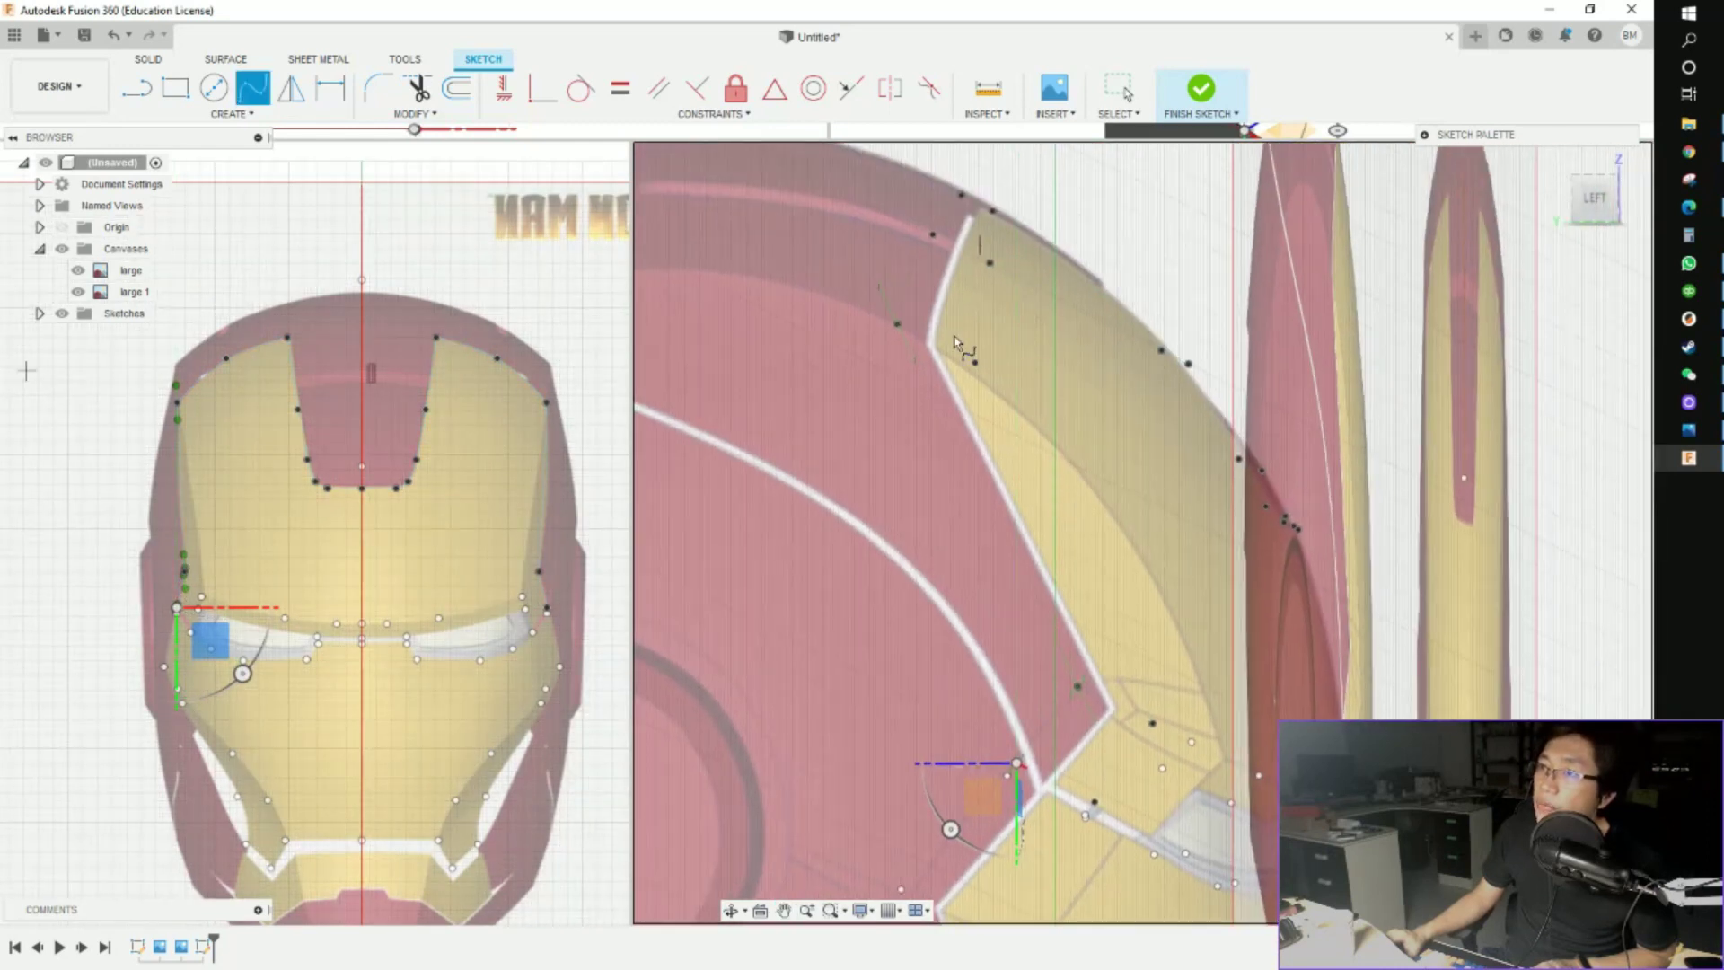
{"action": "left_click", "coordinate": [897, 325]}
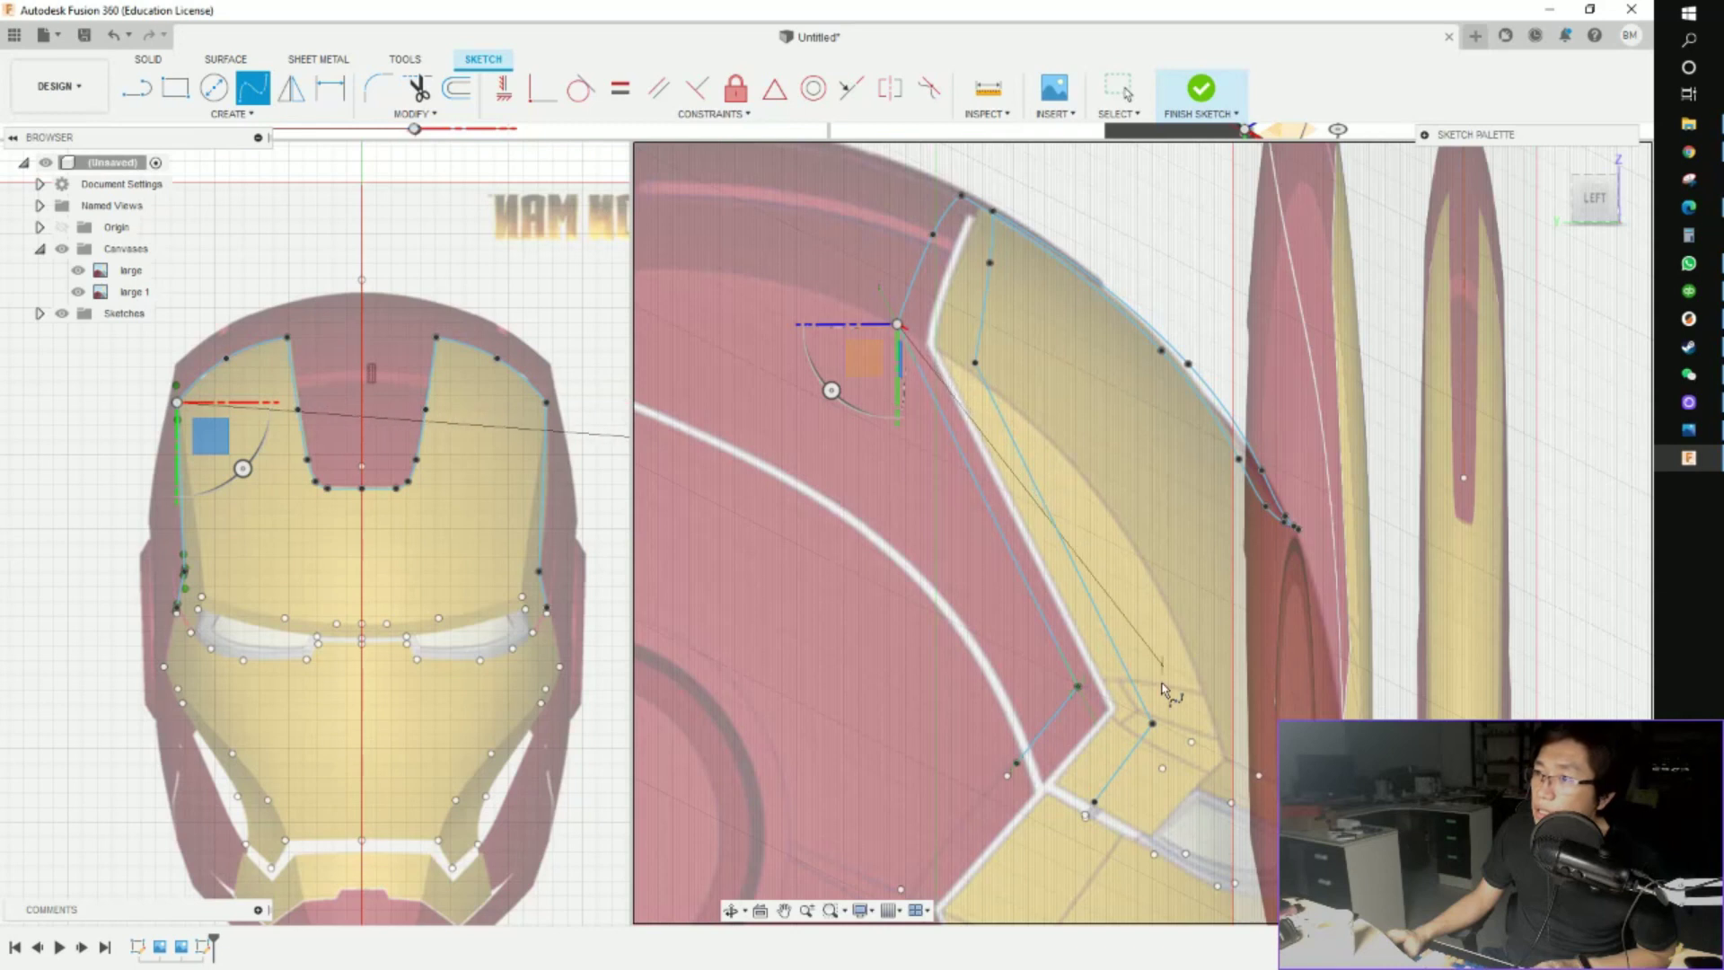
{"action": "scroll", "coordinate": [1237, 669], "scroll_direction": "down", "scroll_amount": 2}
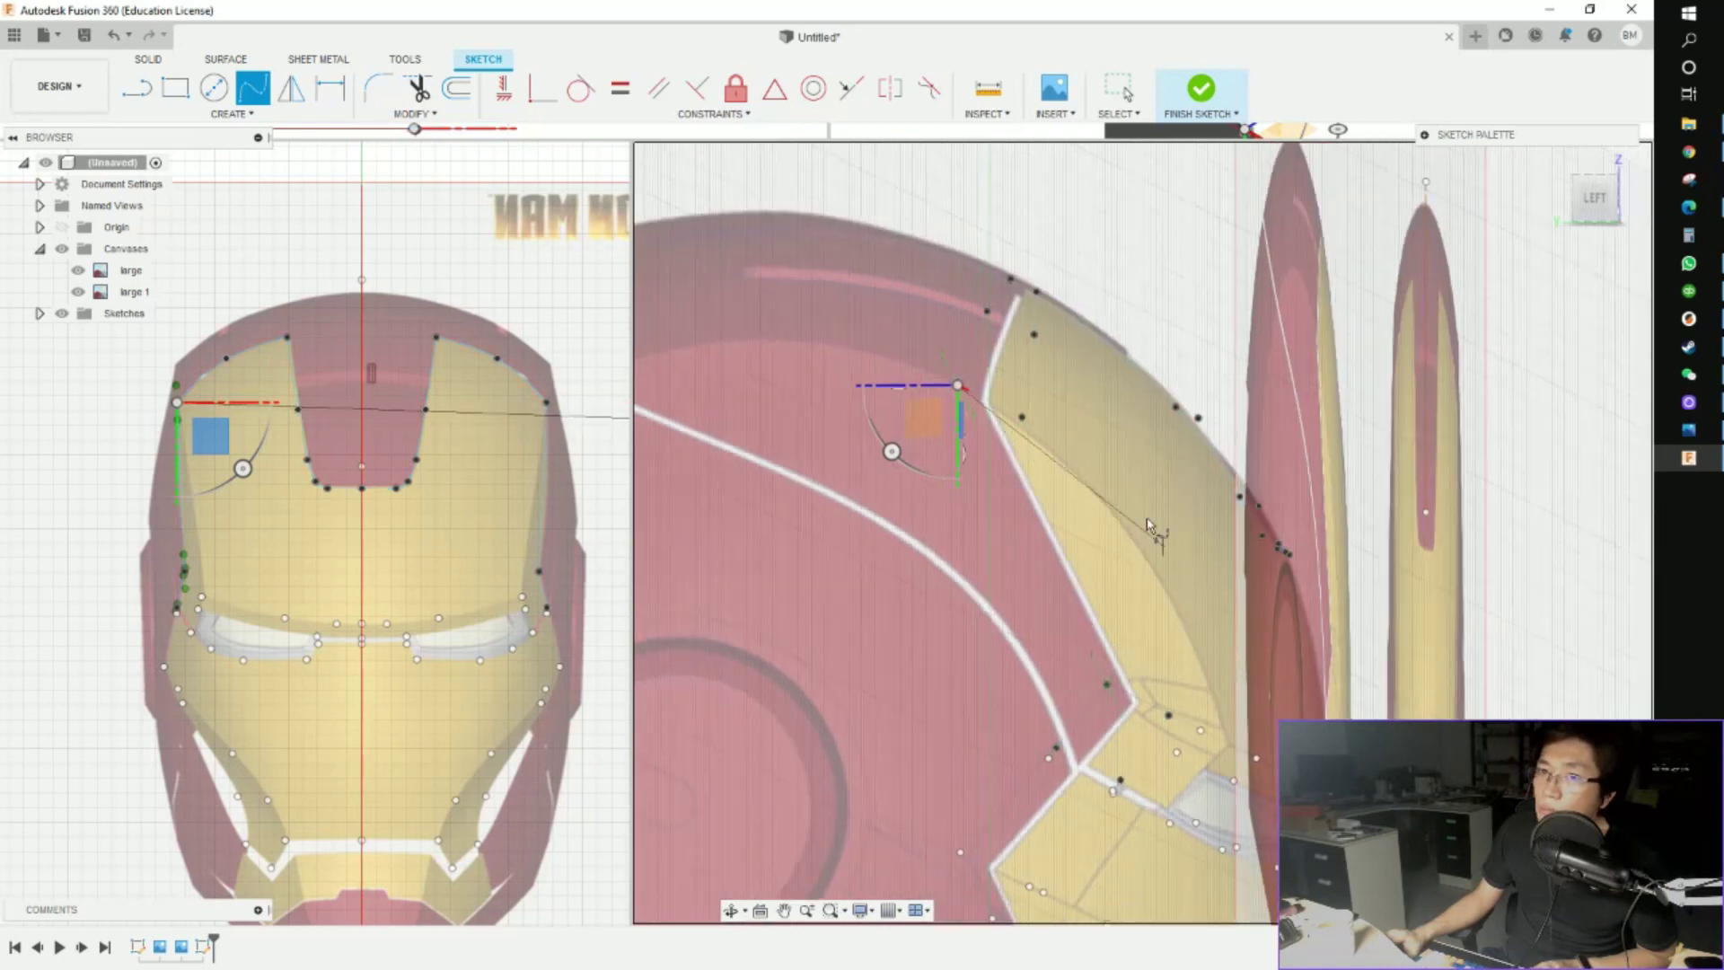
{"action": "key", "text": "Escape"}
Place a sketch point on the forehead's right inner ridge in the front view and mirror it about the vertical centre line
{"action": "scroll", "coordinate": [283, 383], "scroll_direction": "up", "scroll_amount": 3}
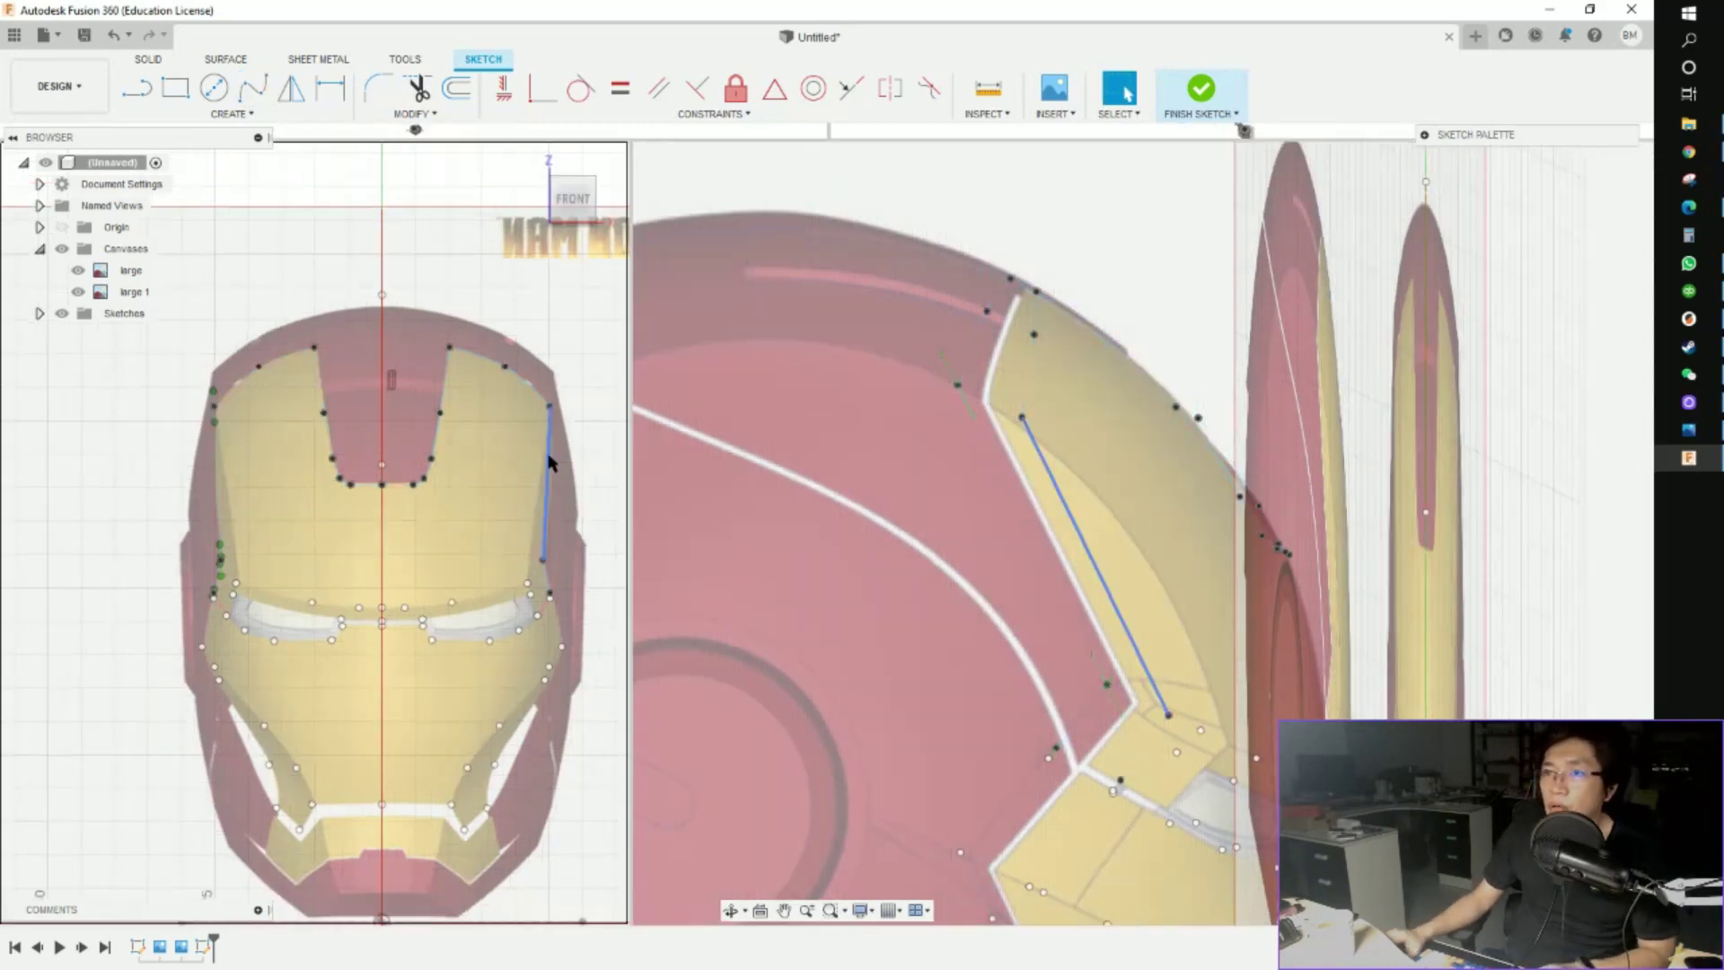
{"action": "left_click", "coordinate": [232, 114]}
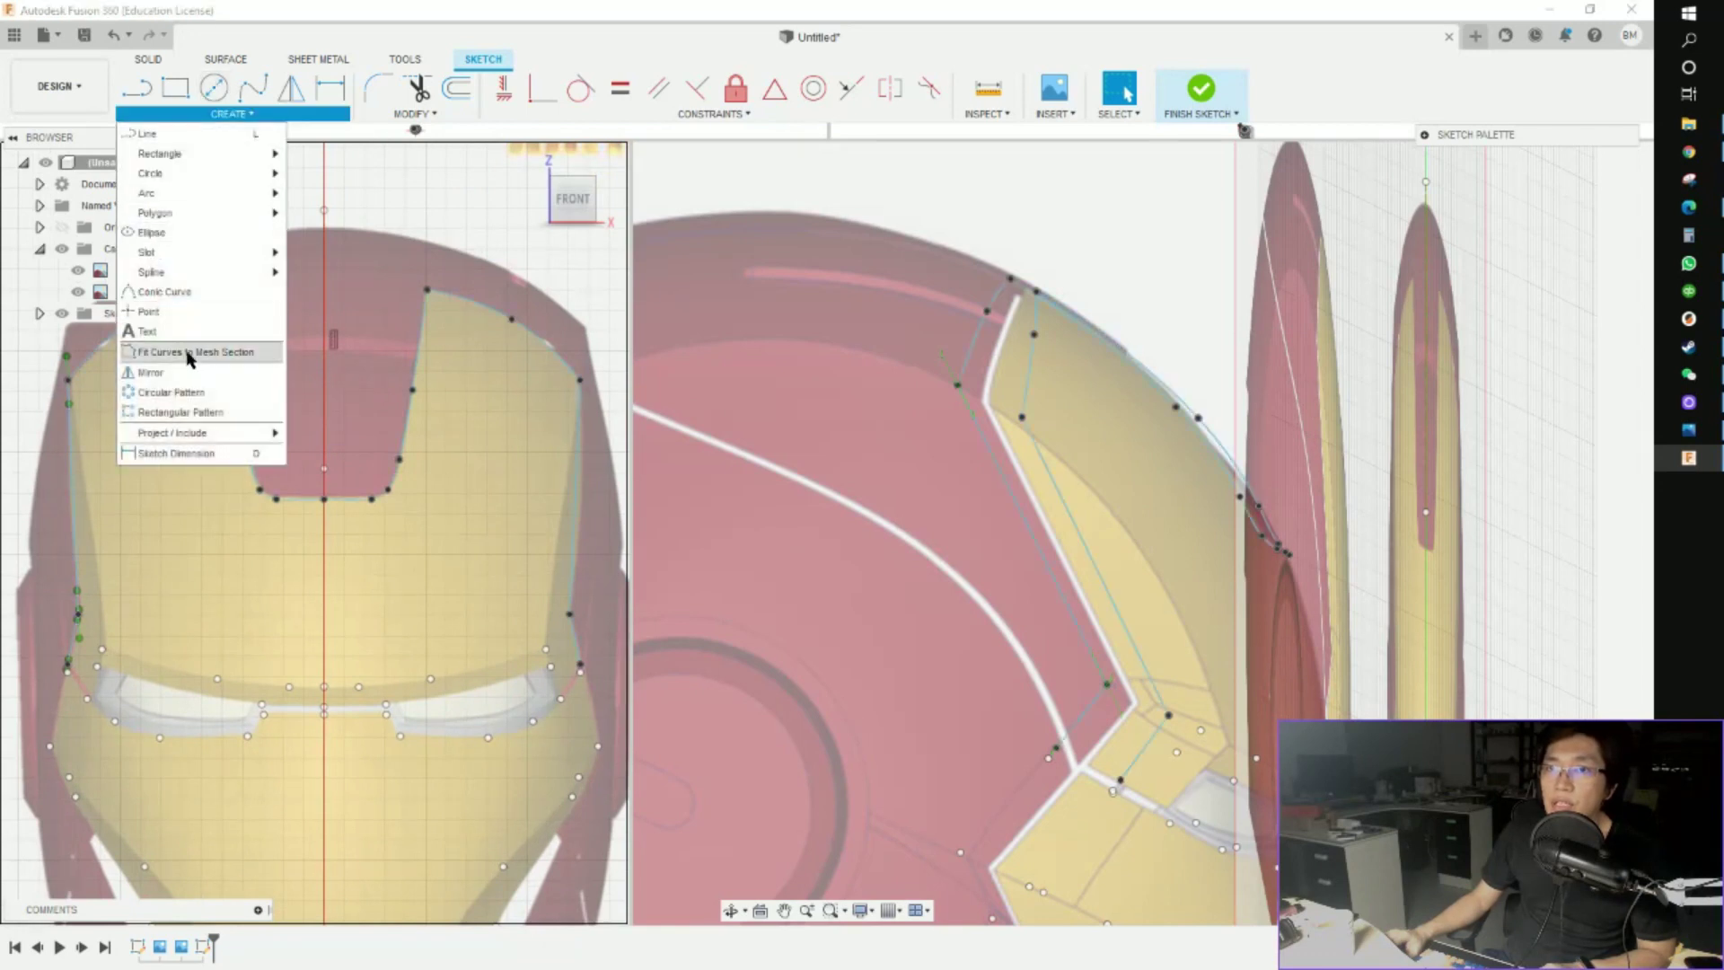
{"action": "left_click", "coordinate": [171, 322]}
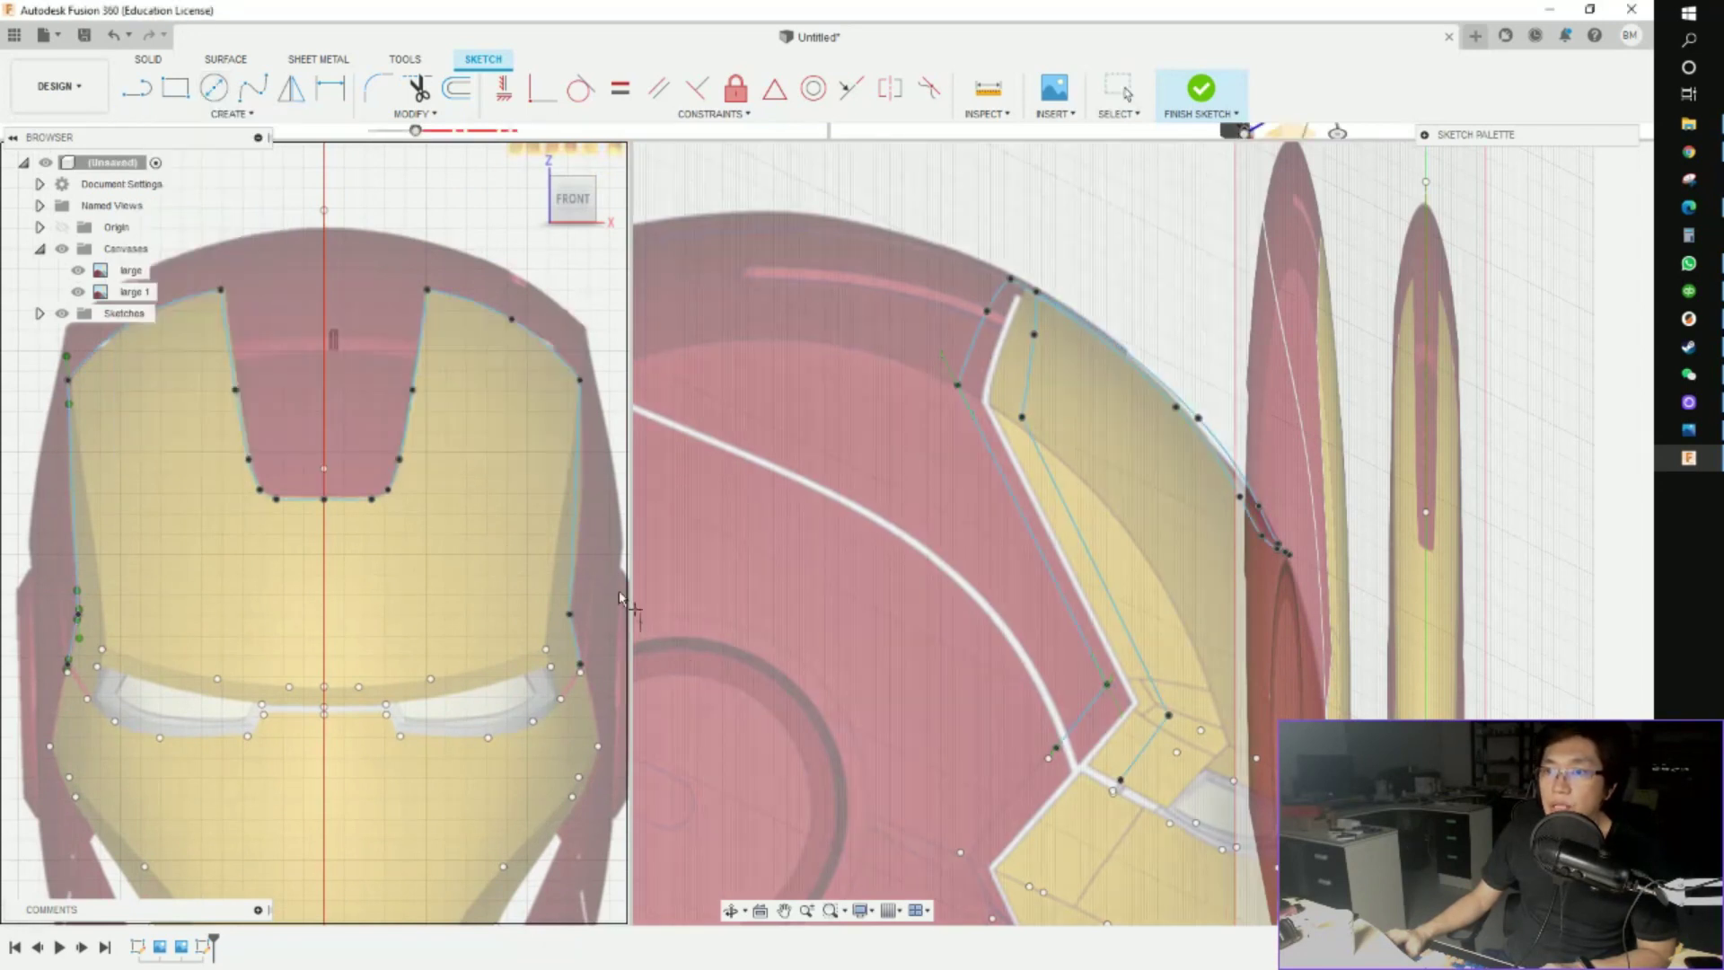
{"action": "left_click", "coordinate": [558, 537]}
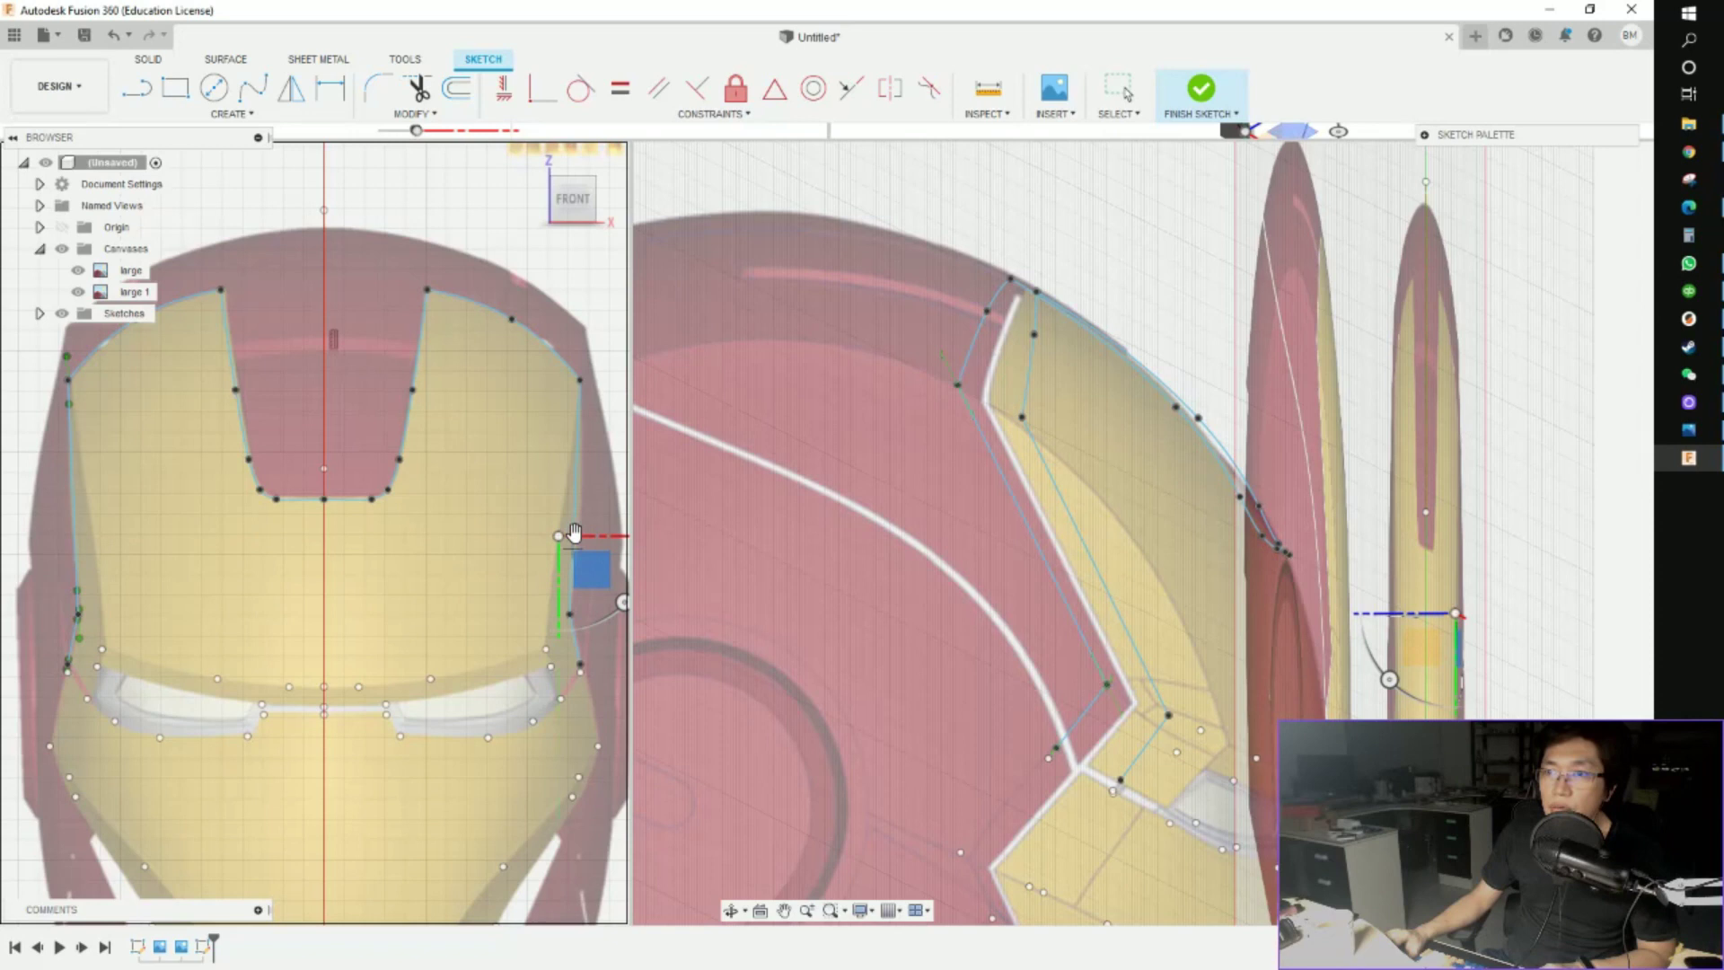
{"action": "key", "text": "Escape"}
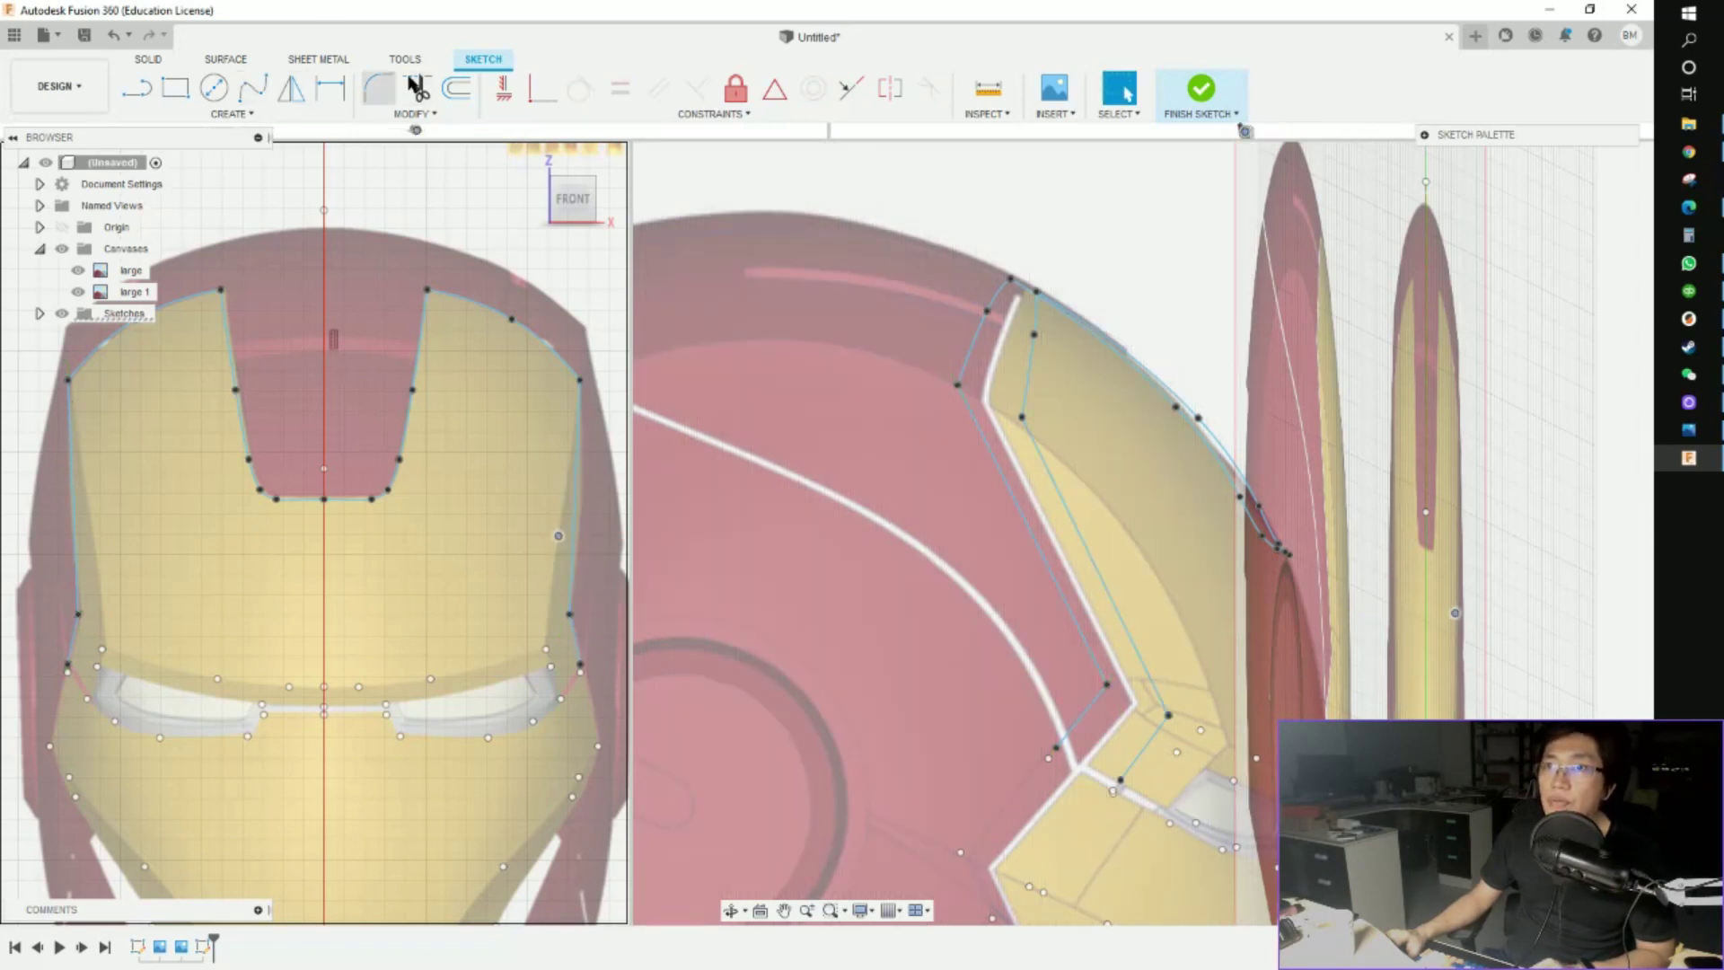
{"action": "left_click", "coordinate": [297, 83]}
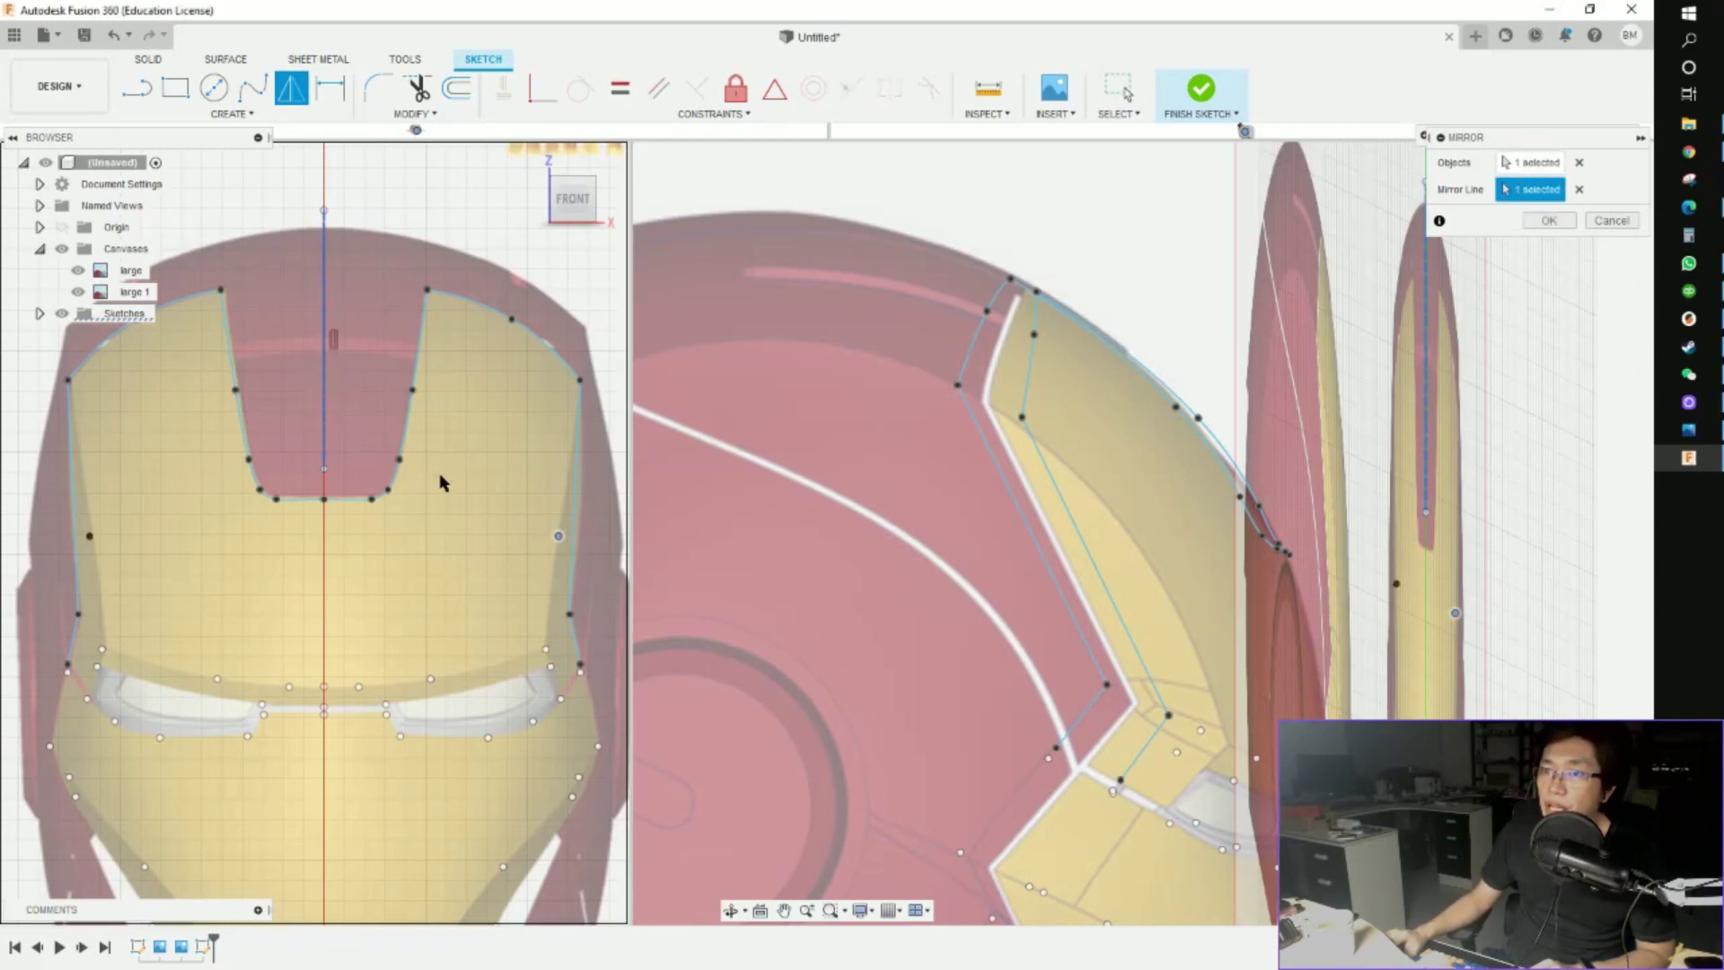
{"action": "left_click", "coordinate": [1549, 221]}
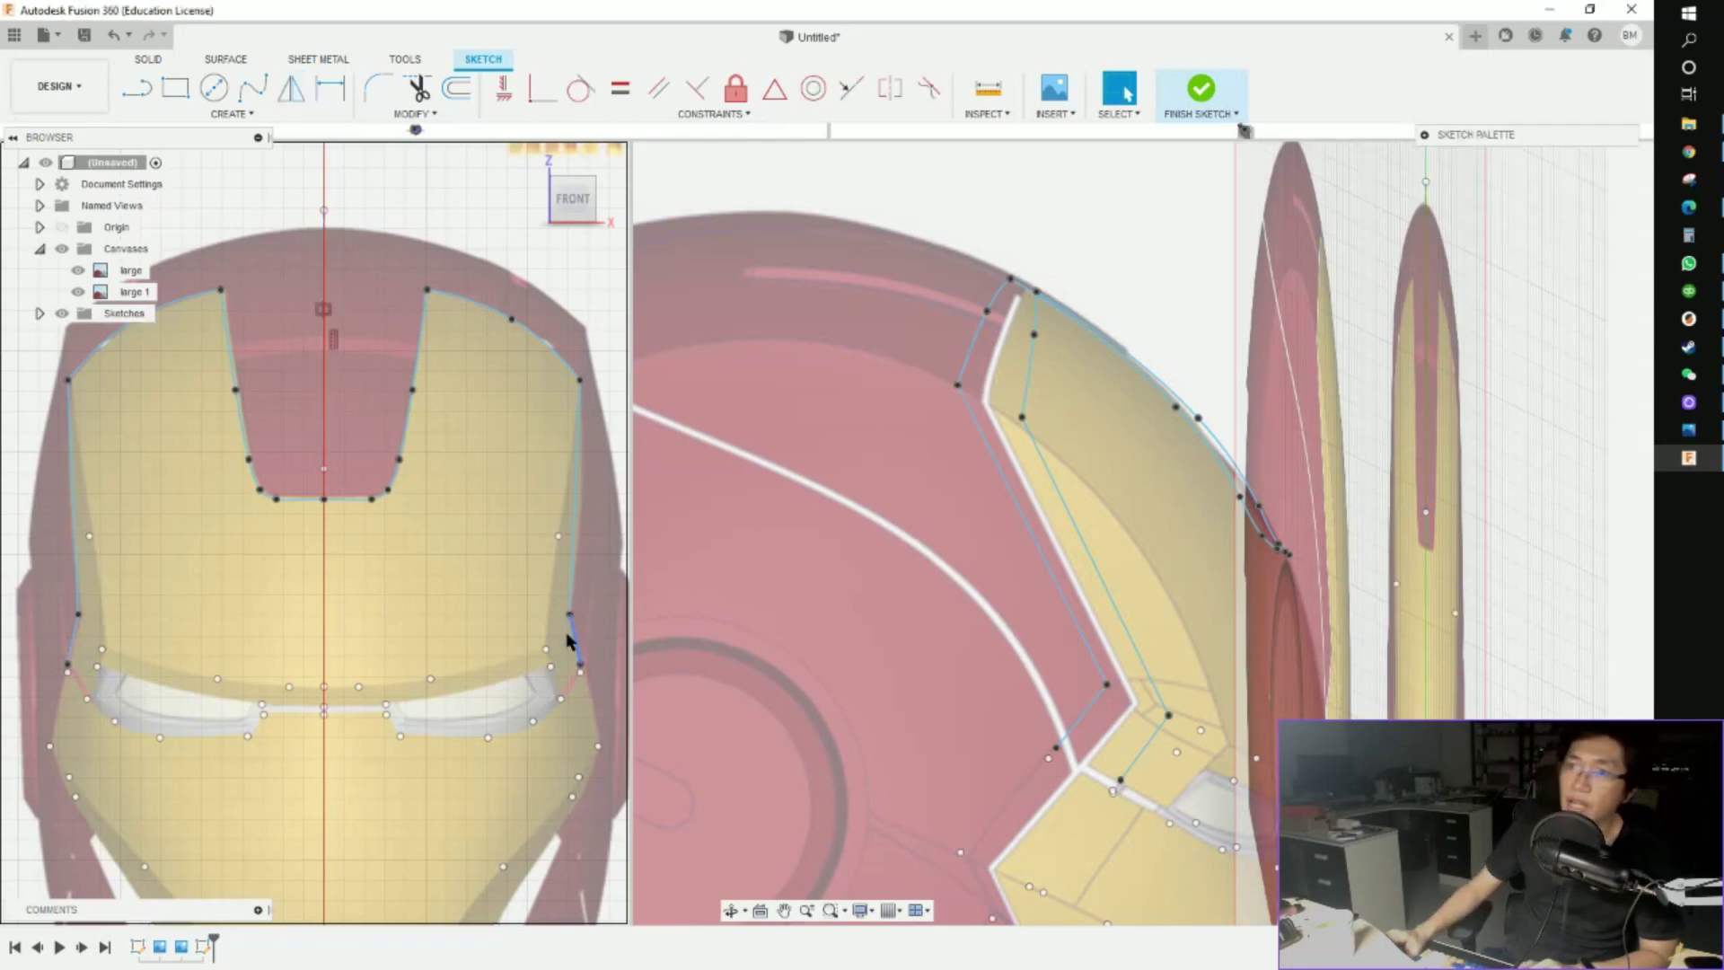
In right view, move the two mirrored ridge points about 100 mm in Z onto the side canvas's curved ridge line
{"action": "scroll", "coordinate": [1179, 536], "scroll_direction": "down", "scroll_amount": 2}
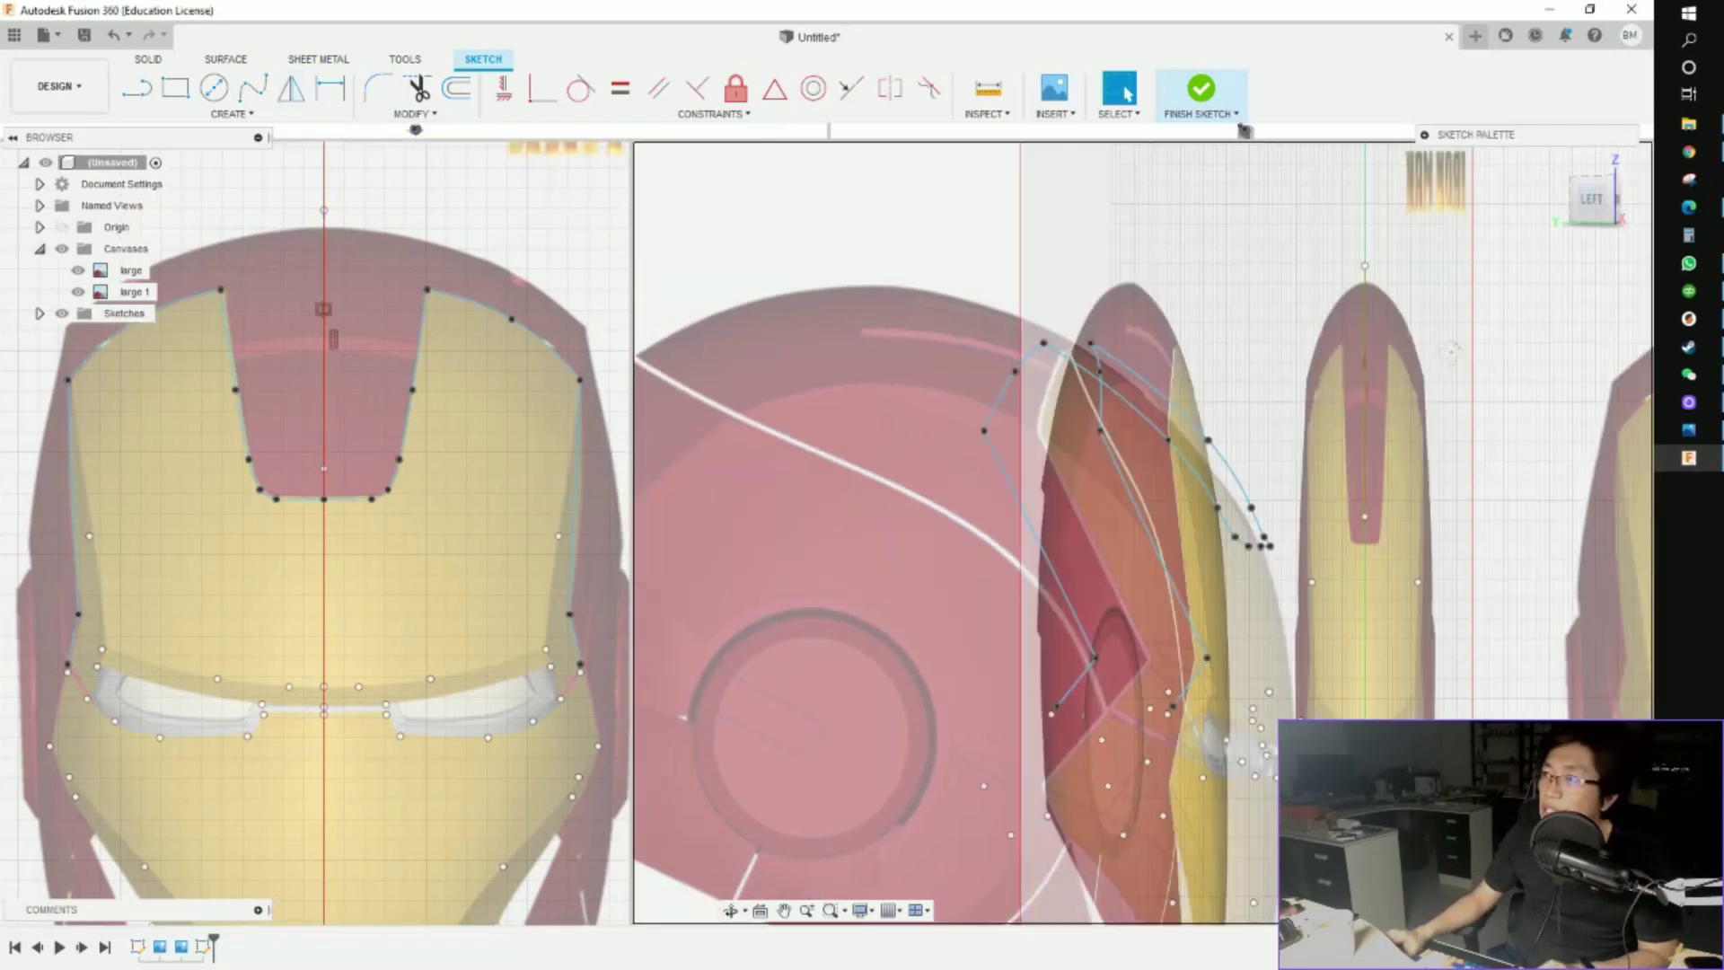
{"action": "left_click", "coordinate": [1599, 170]}
{"action": "middle_click_drag", "start_coordinate": [1366, 504], "coordinate": [1128, 544]}
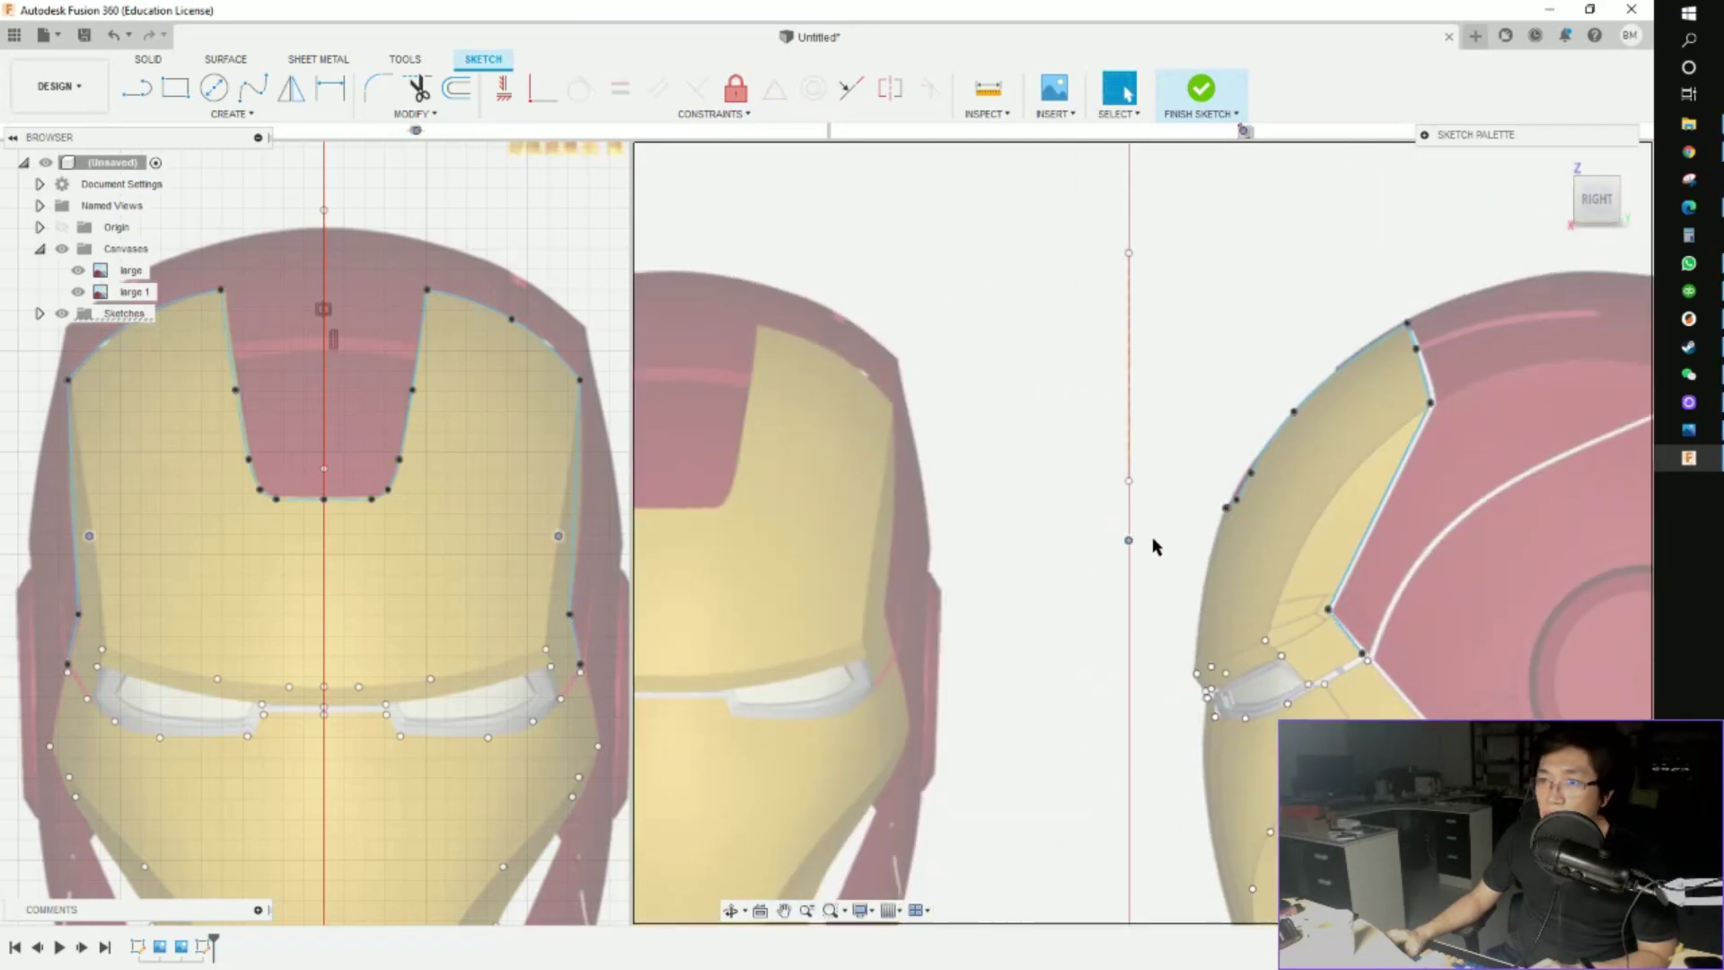
{"action": "key", "text": "m"}
{"action": "left_click_drag", "start_coordinate": [1185, 539], "coordinate": [1282, 557]}
{"action": "scroll", "coordinate": [1362, 539], "scroll_direction": "up", "scroll_amount": 5}
{"action": "scroll", "coordinate": [1257, 559], "scroll_direction": "up", "scroll_amount": 3}
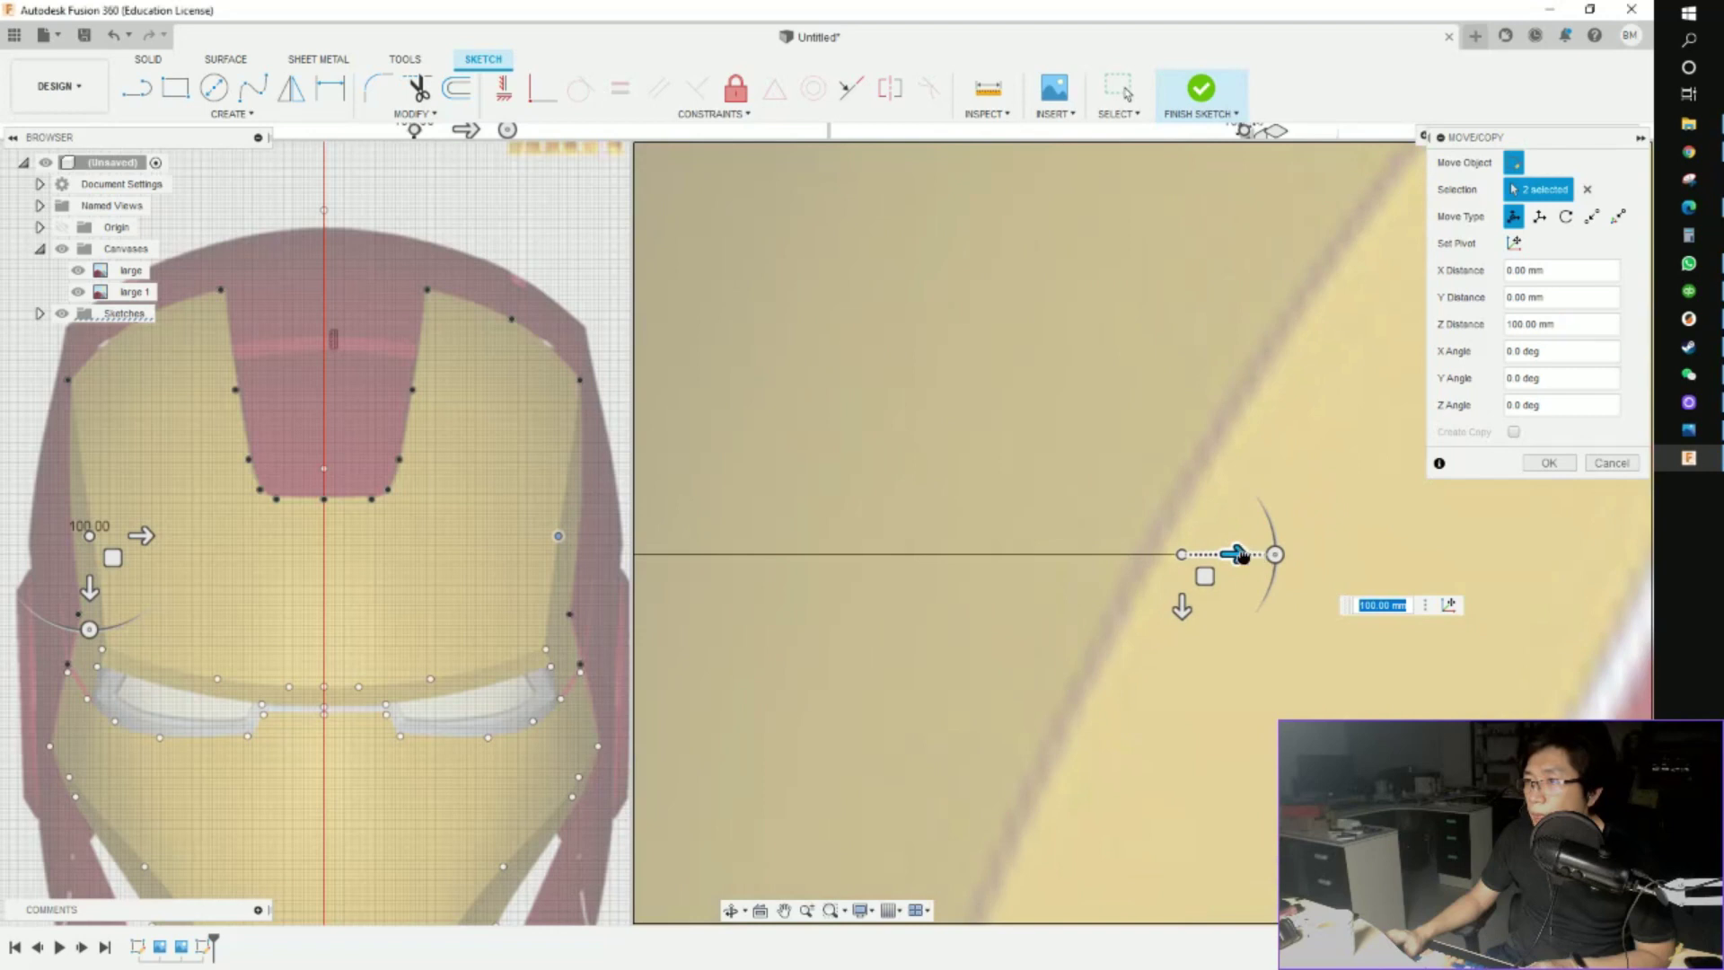
{"action": "left_click", "coordinate": [1549, 462]}
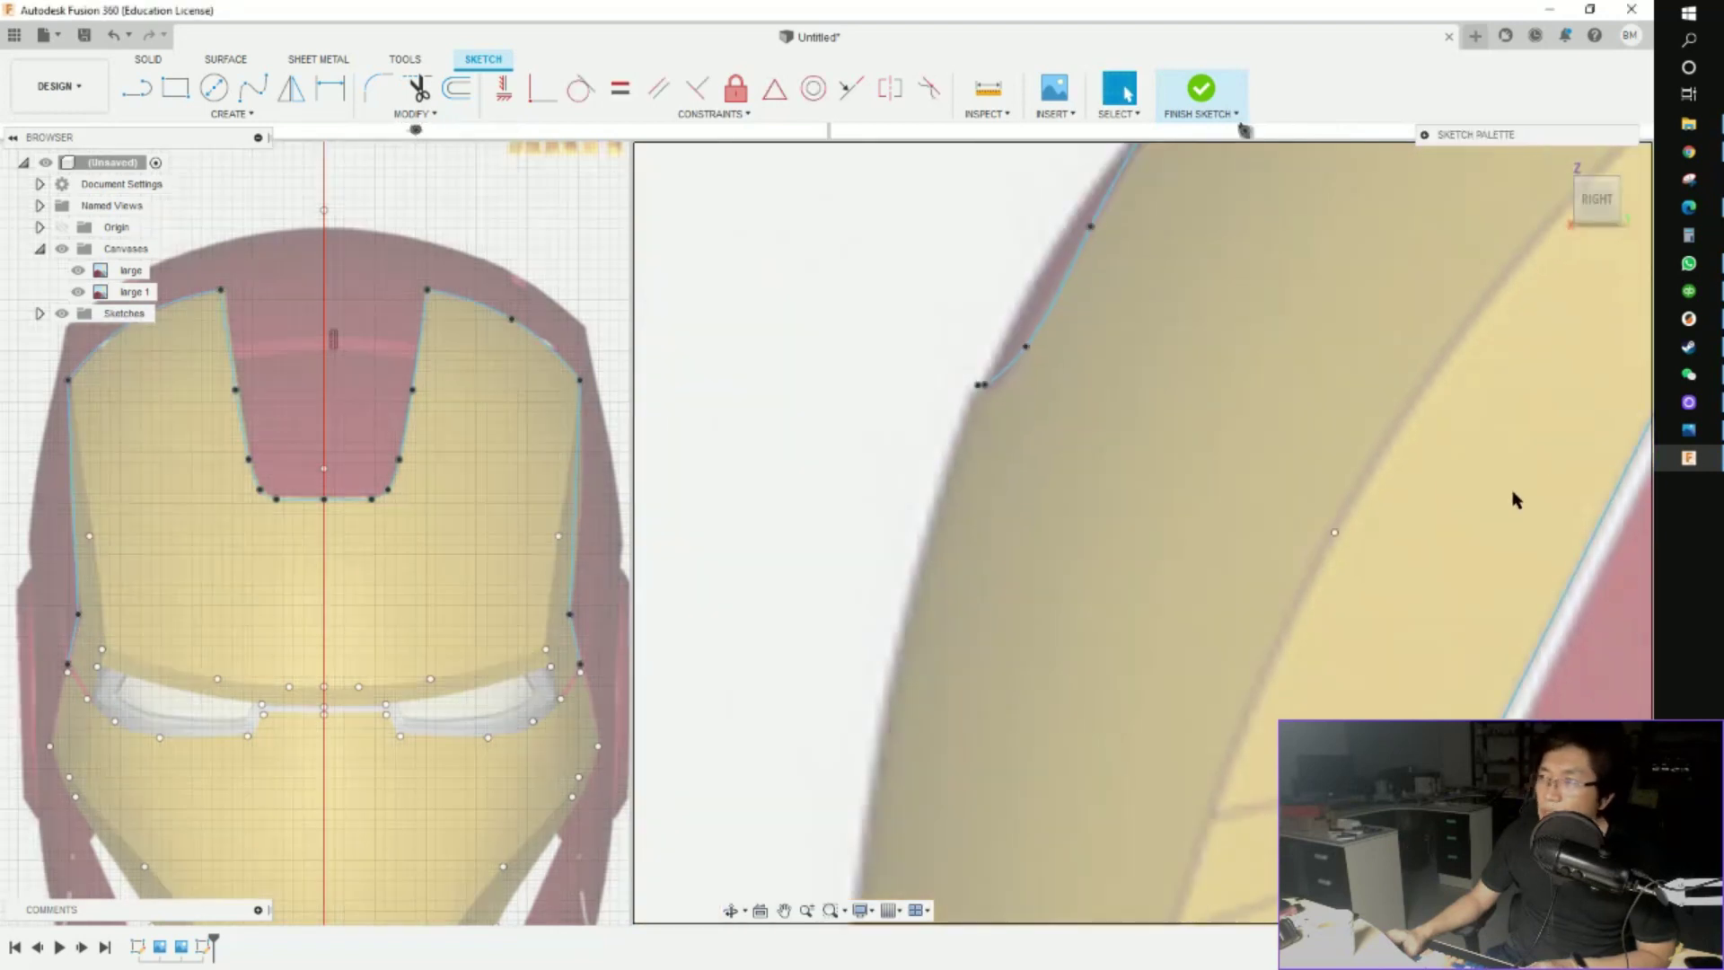
{"action": "scroll", "coordinate": [1516, 500], "scroll_direction": "down", "scroll_amount": 5}
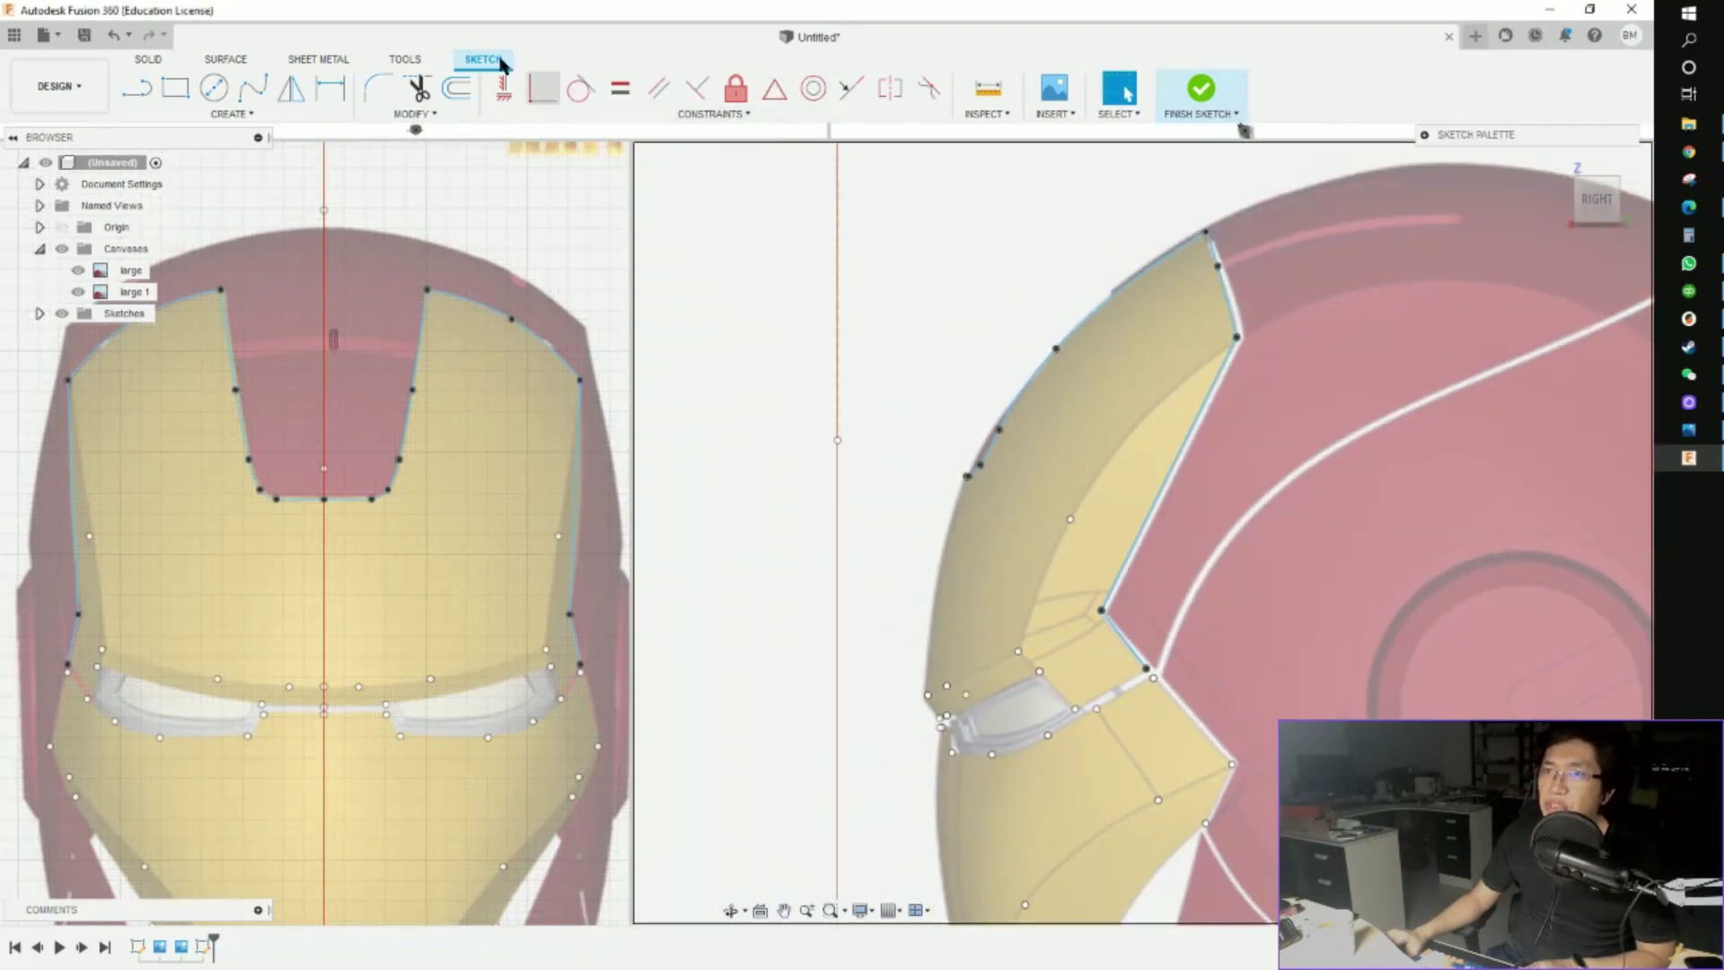
{"action": "left_click", "coordinate": [252, 87]}
{"action": "scroll", "coordinate": [1286, 402], "scroll_direction": "up", "scroll_amount": 3}
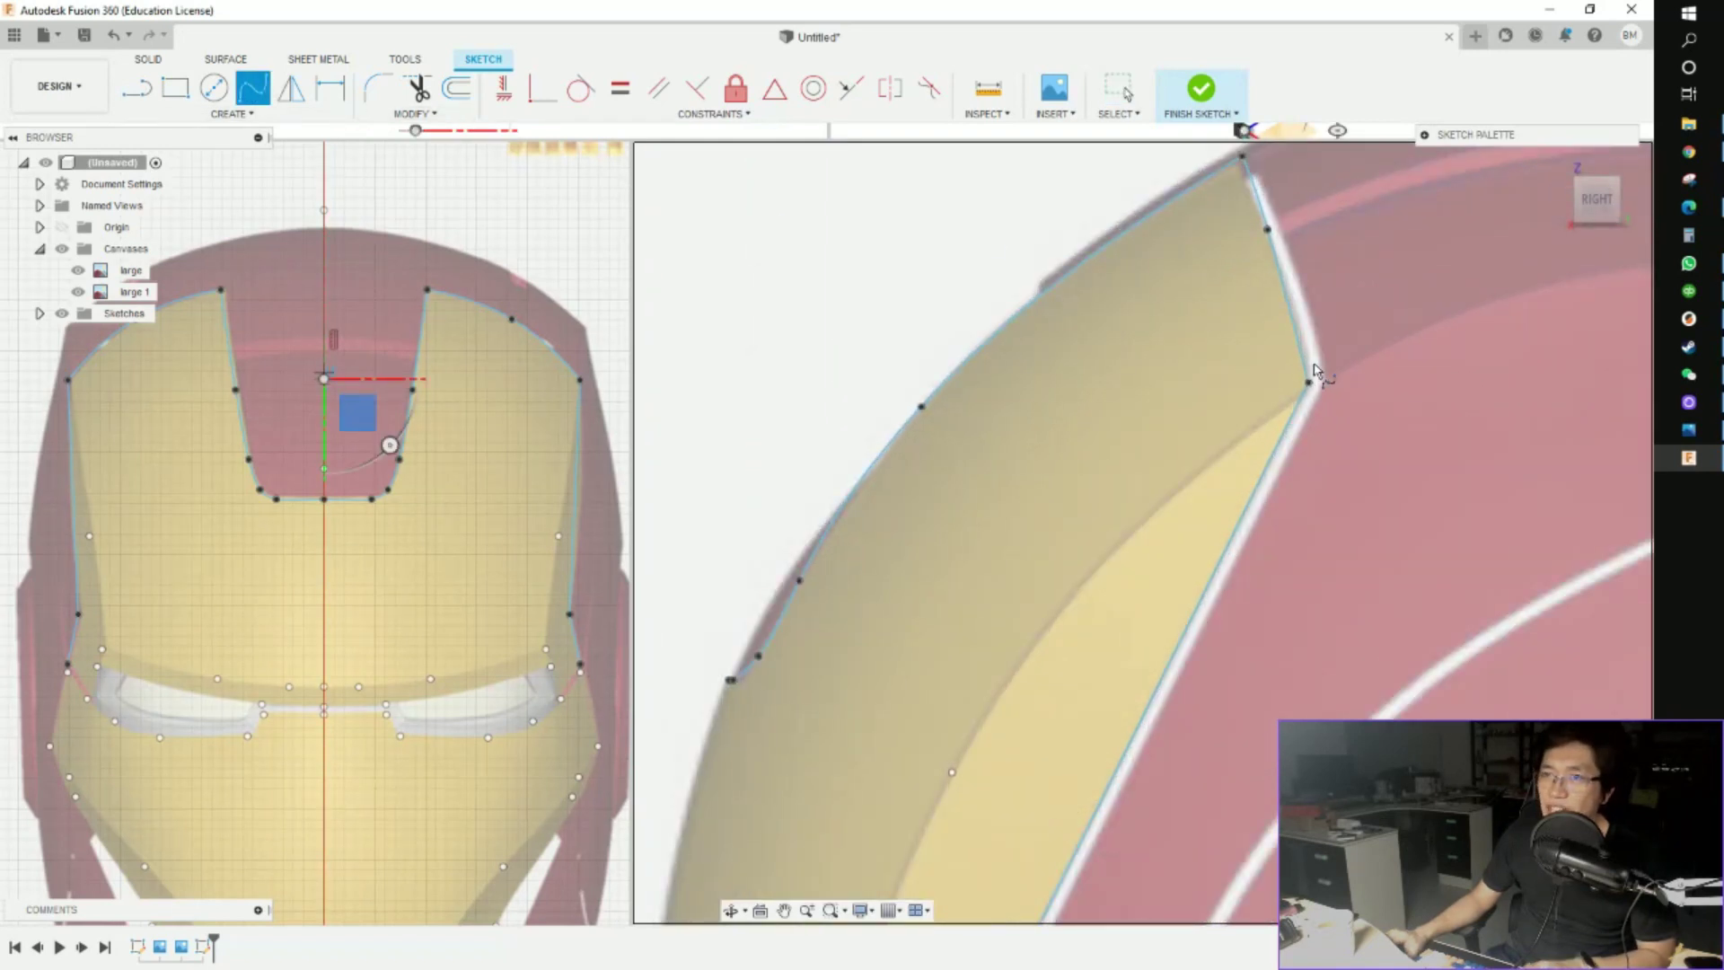
{"action": "key", "text": "Escape"}
Draw a spline from the faceplate's right outer forehead corner through the ridge point to the point above that eye's outer corner
{"action": "scroll", "coordinate": [1320, 372], "scroll_direction": "down", "scroll_amount": 5}
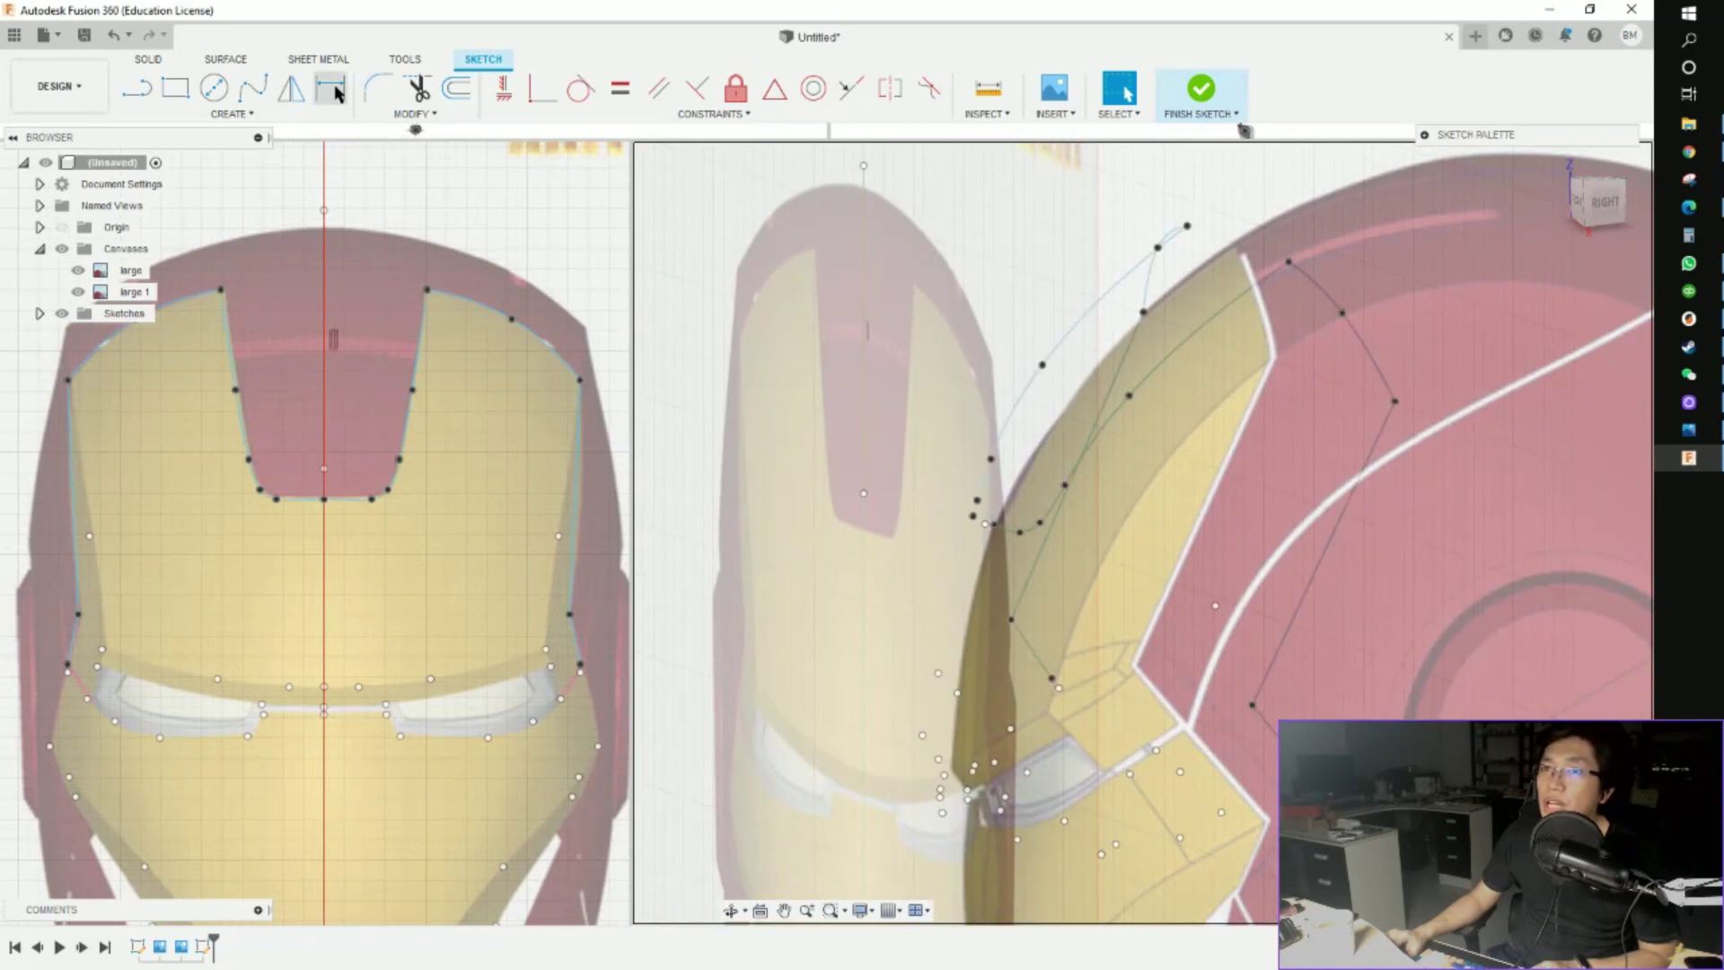
{"action": "left_click", "coordinate": [252, 87]}
{"action": "left_click", "coordinate": [1394, 401]}
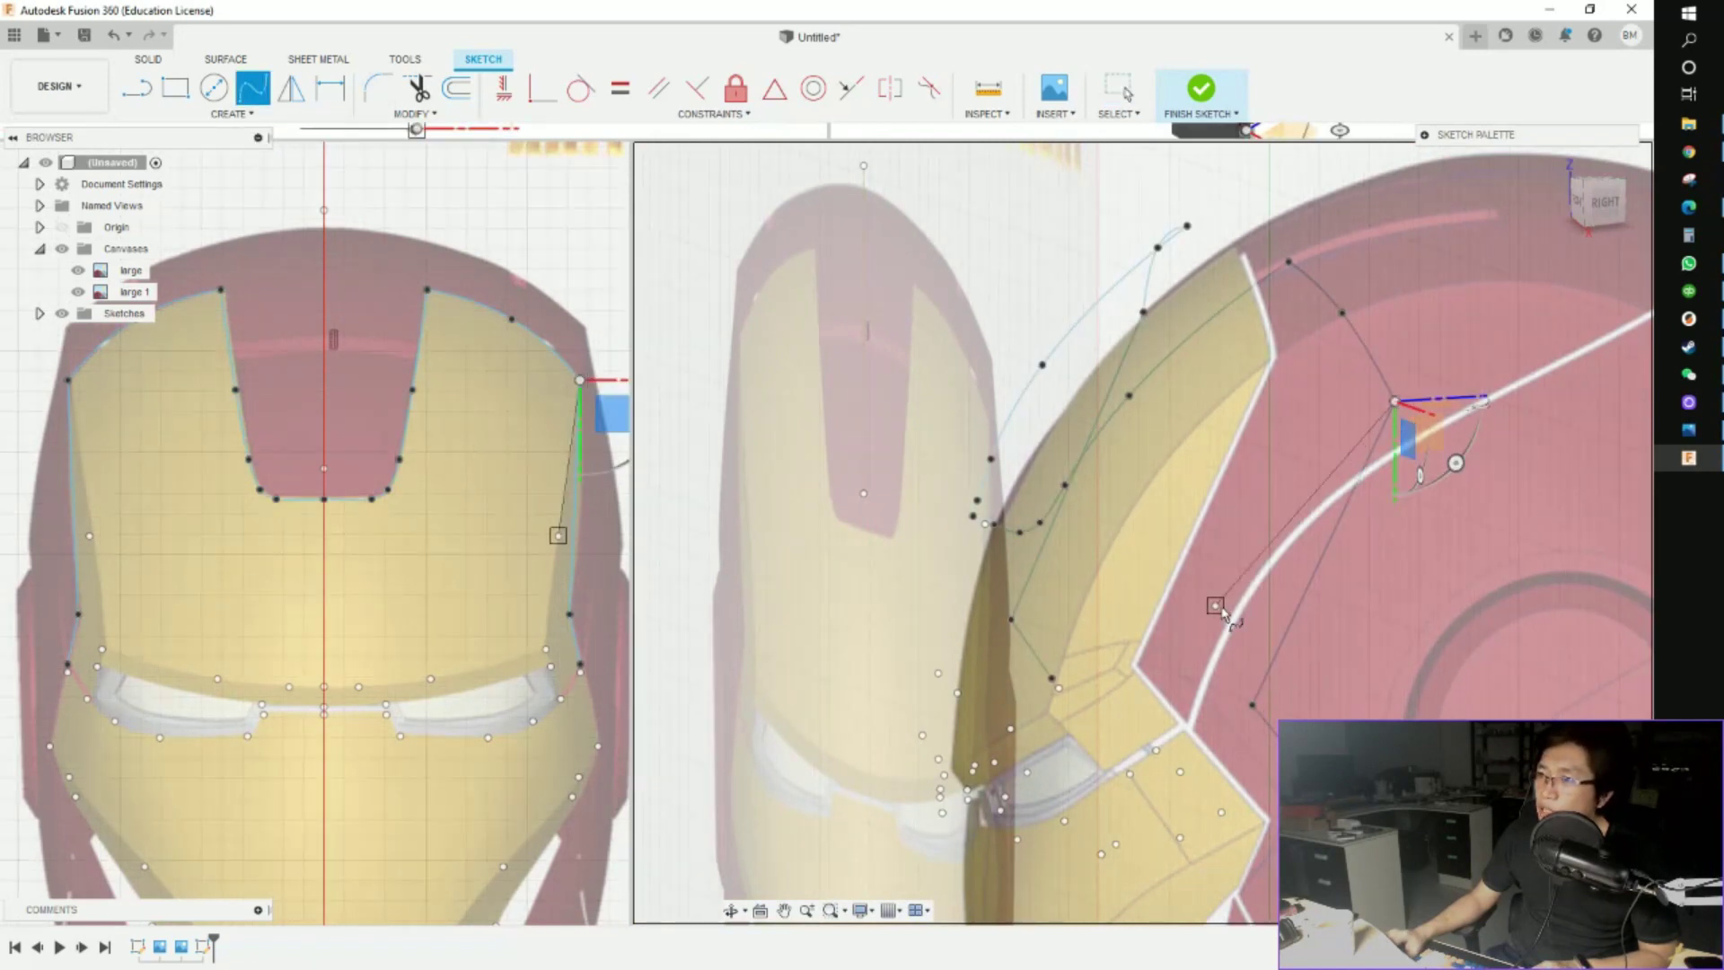
{"action": "left_click", "coordinate": [1215, 606]}
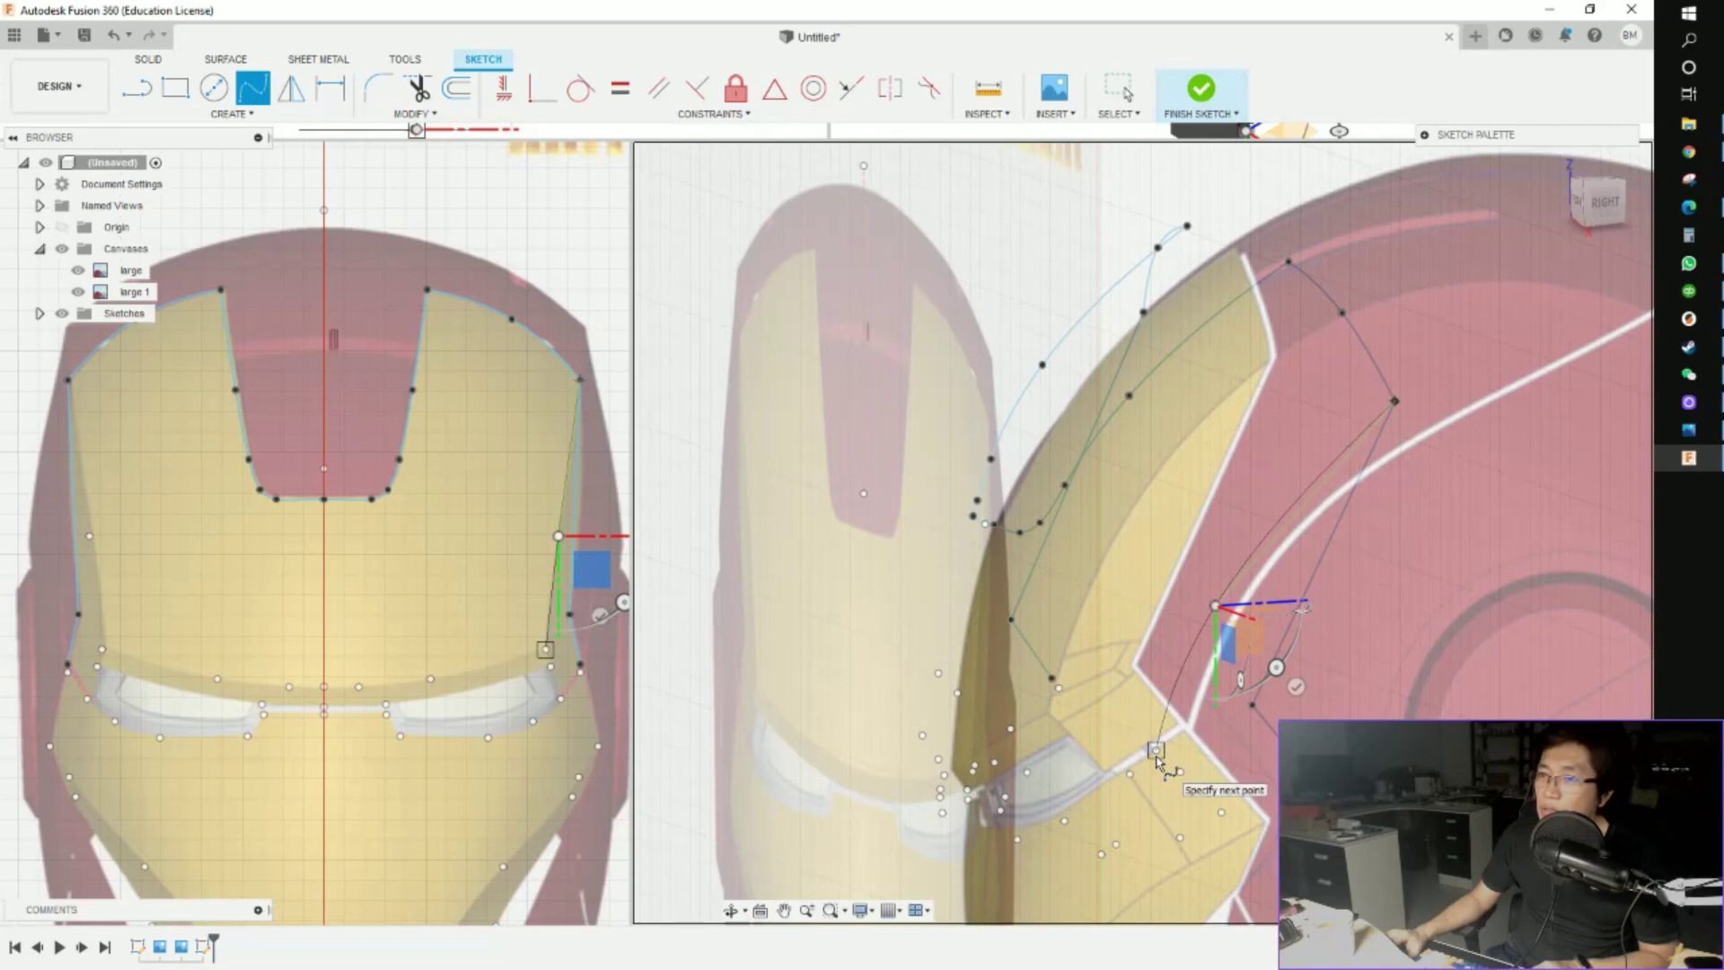
{"action": "left_click", "coordinate": [1155, 749]}
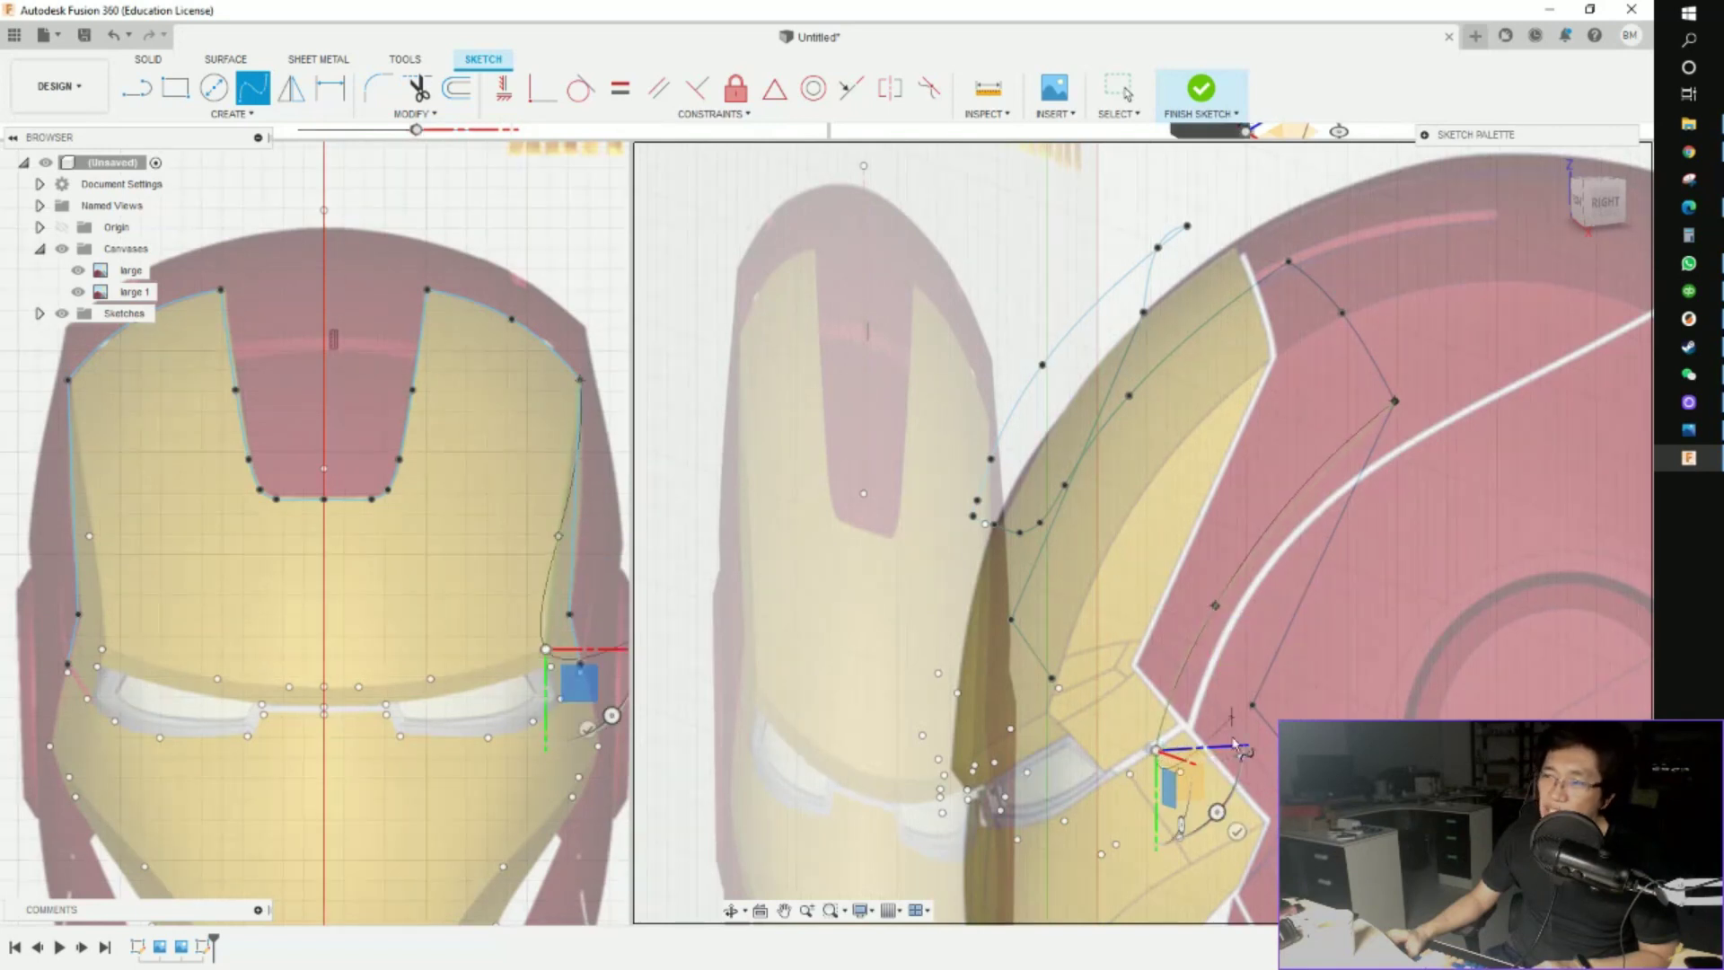
{"action": "left_click", "coordinate": [1239, 833]}
Draw the matching spline from the left outer forehead corner through the mirrored ridge point to the point above the left eye's outer corner
{"action": "middle_click_drag", "start_coordinate": [1234, 821], "coordinate": [1211, 564], "text": "shift"}
{"action": "middle_click_drag", "start_coordinate": [1327, 650], "coordinate": [1316, 662], "text": "shift"}
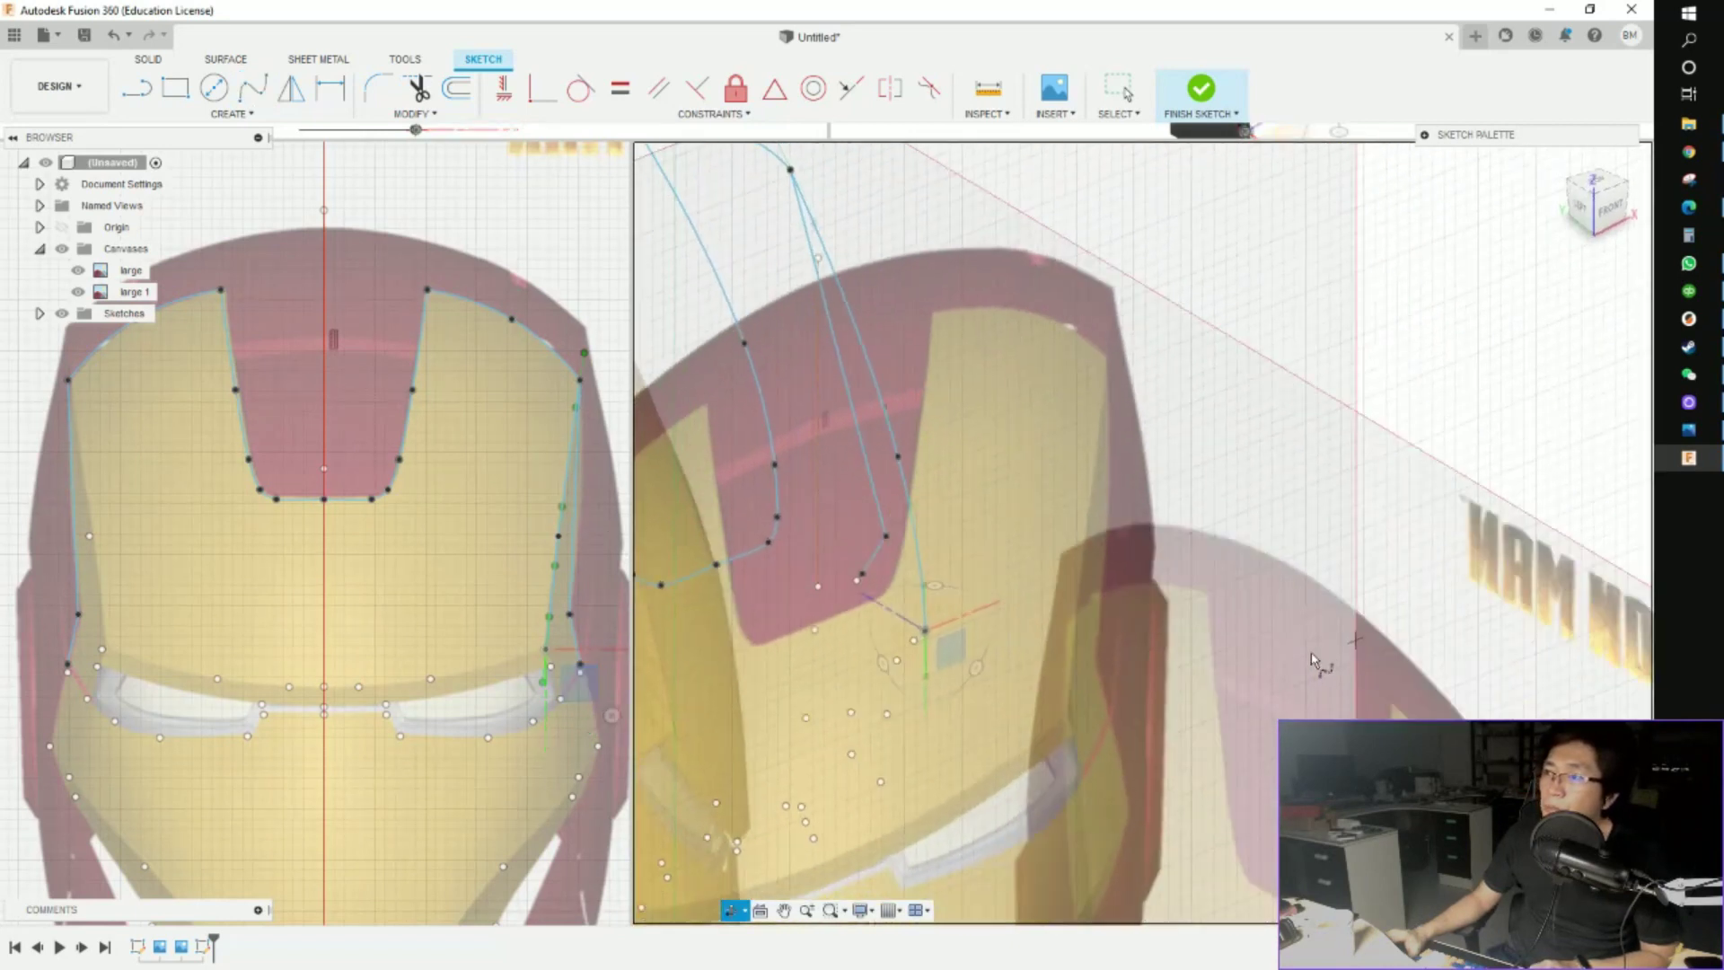
{"action": "scroll", "coordinate": [1311, 658], "scroll_direction": "down", "scroll_amount": 3}
{"action": "mouse_move", "coordinate": [810, 541]}
{"action": "middle_mouse_down"}
{"action": "mouse_move", "coordinate": [911, 496]}
{"action": "mouse_move", "coordinate": [862, 484]}
{"action": "middle_mouse_up"}
{"action": "key", "text": "Escape"}
{"action": "left_click", "coordinate": [815, 486]}
{"action": "mouse_move", "coordinate": [833, 489]}
{"action": "left_mouse_down"}
{"action": "mouse_move", "coordinate": [913, 620]}
{"action": "mouse_move", "coordinate": [944, 528]}
{"action": "left_mouse_up"}
{"action": "scroll", "coordinate": [912, 617], "scroll_direction": "up", "scroll_amount": 4}
{"action": "left_click", "coordinate": [1582, 202]}
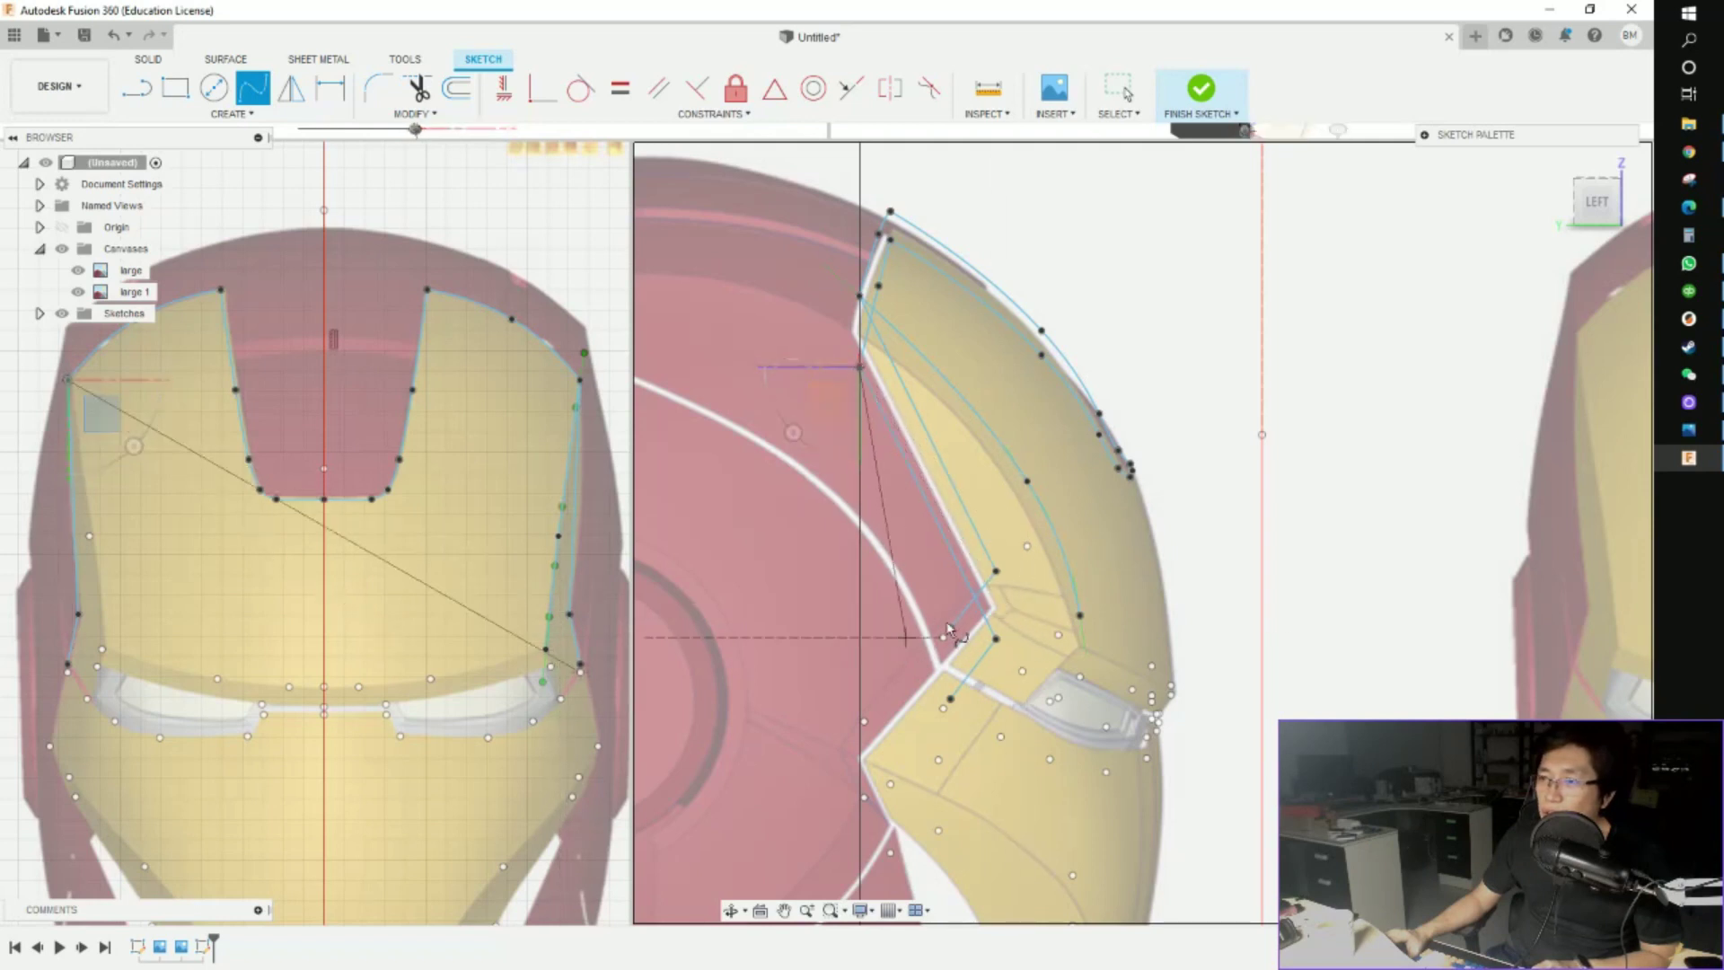
{"action": "middle_click_drag", "start_coordinate": [949, 628], "coordinate": [923, 714], "text": "shift"}
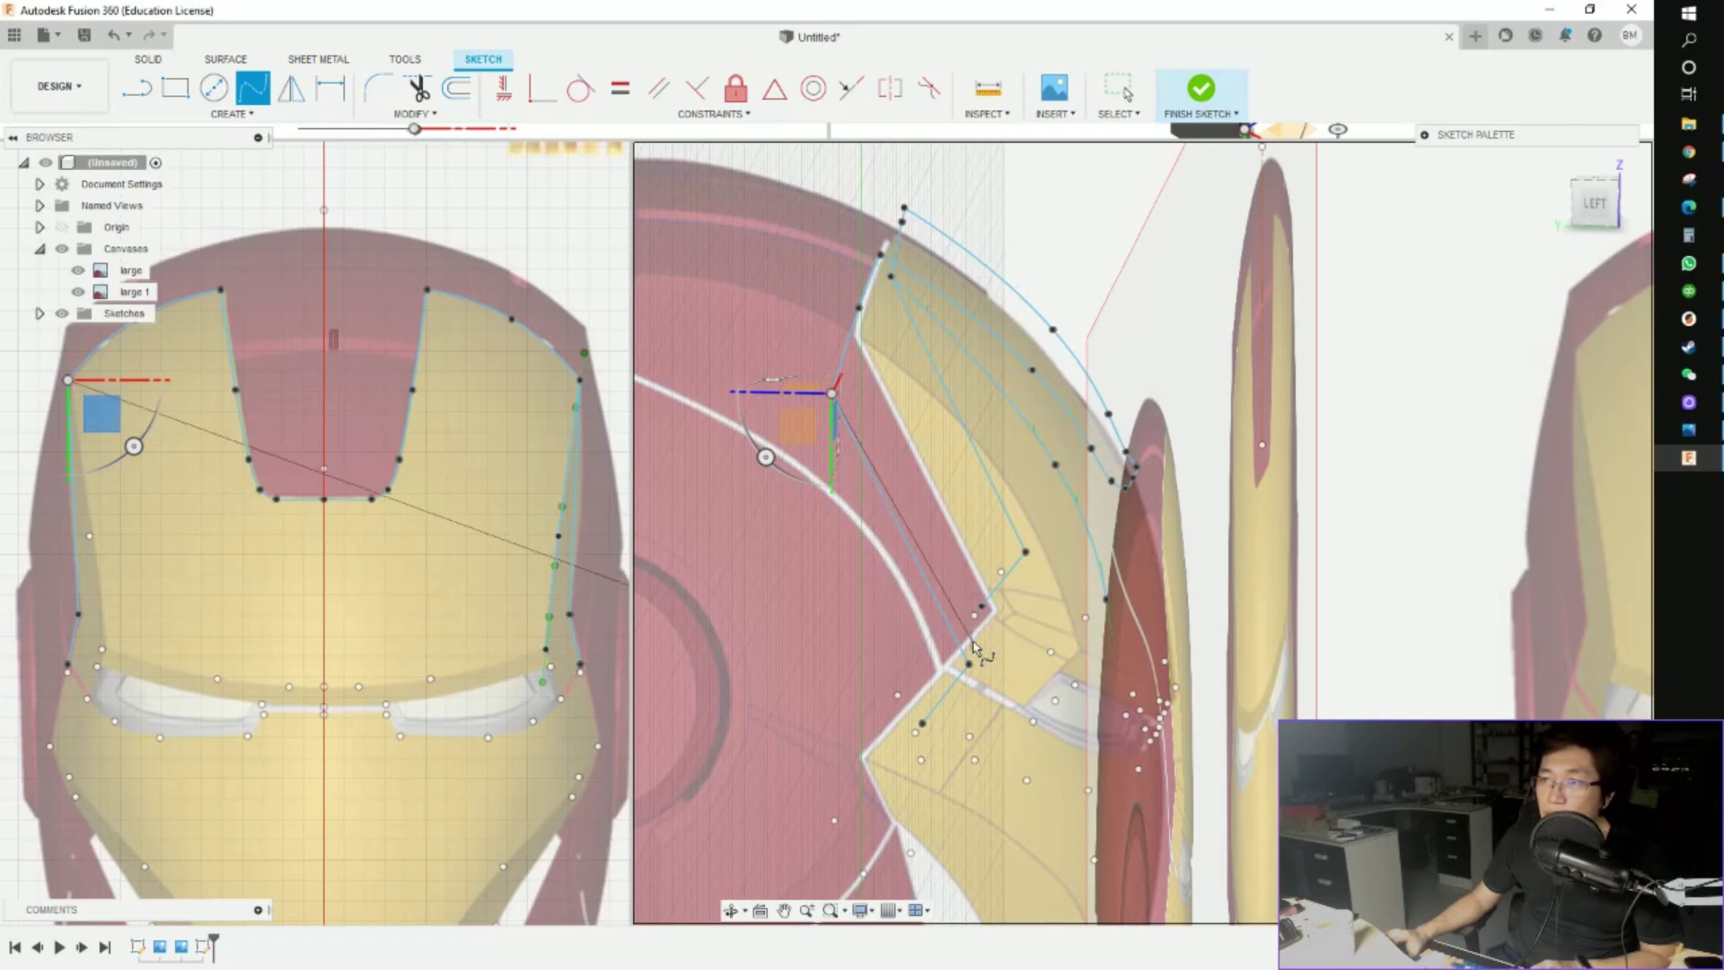
{"action": "middle_click_drag", "start_coordinate": [974, 660], "coordinate": [886, 687], "text": "shift"}
{"action": "left_click", "coordinate": [1603, 202]}
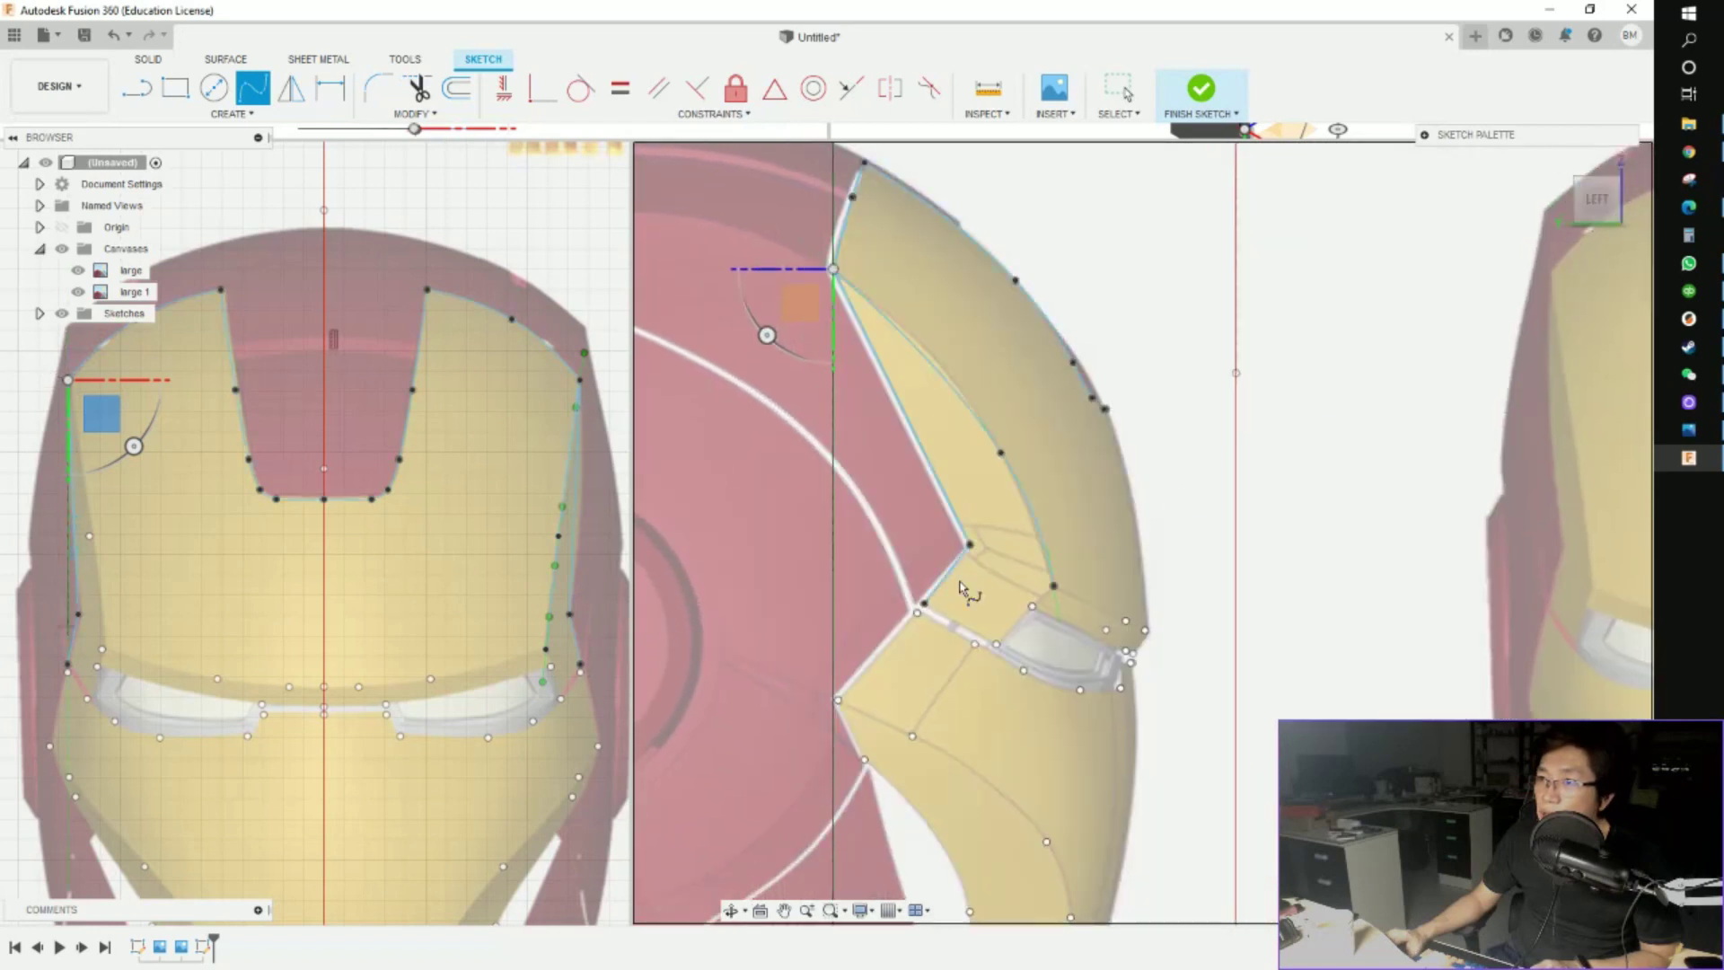
{"action": "middle_click_drag", "start_coordinate": [914, 625], "coordinate": [934, 620], "text": "shift"}
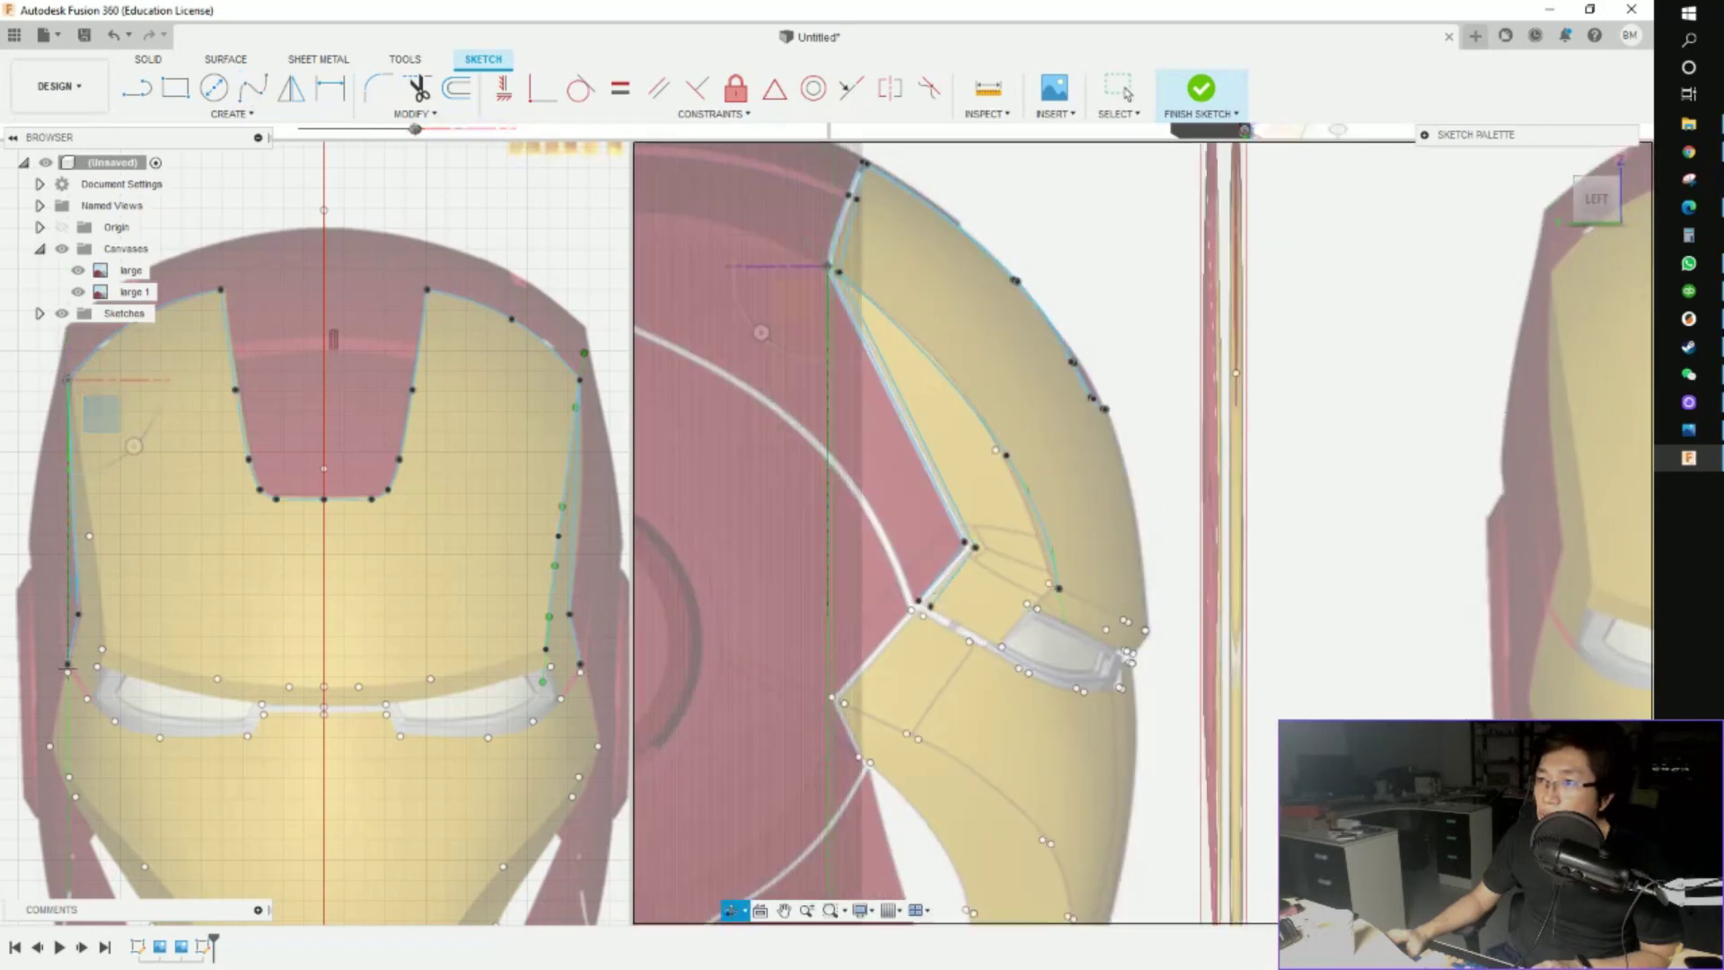
{"action": "scroll", "coordinate": [965, 555], "scroll_direction": "up", "scroll_amount": 5}
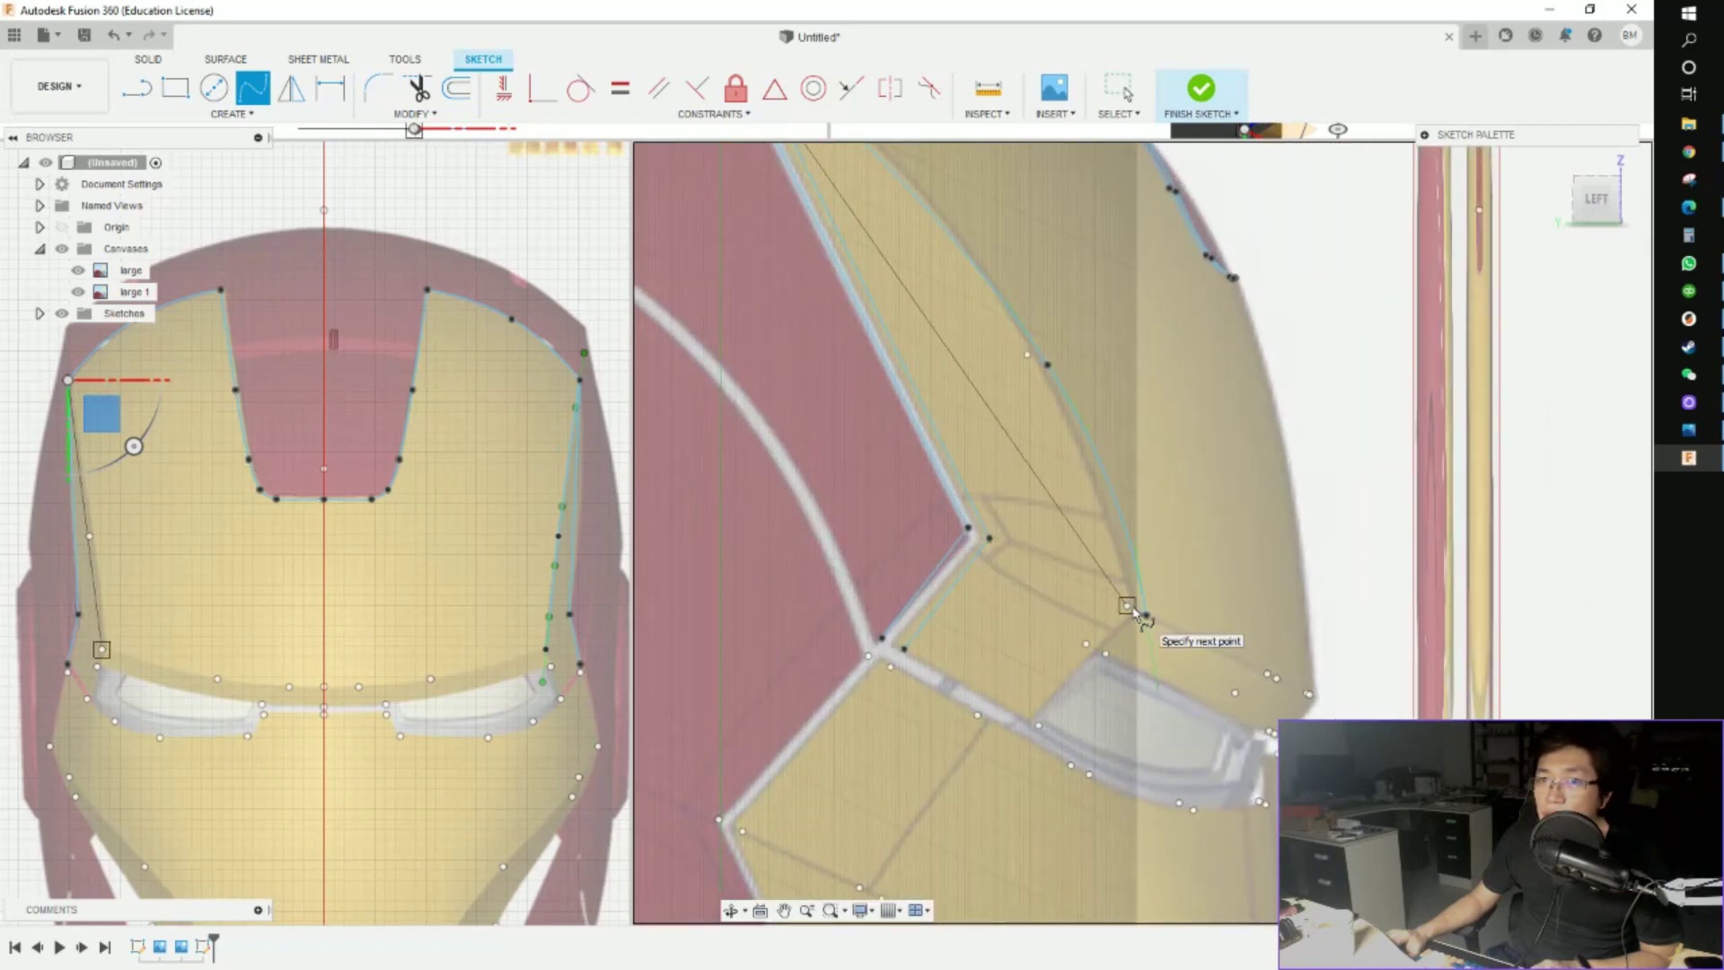
{"action": "mouse_move", "coordinate": [1028, 356]}
{"action": "left_mouse_down"}
{"action": "mouse_move", "coordinate": [1112, 628]}
{"action": "mouse_move", "coordinate": [1127, 607]}
{"action": "mouse_move", "coordinate": [1217, 687]}
{"action": "left_mouse_up"}
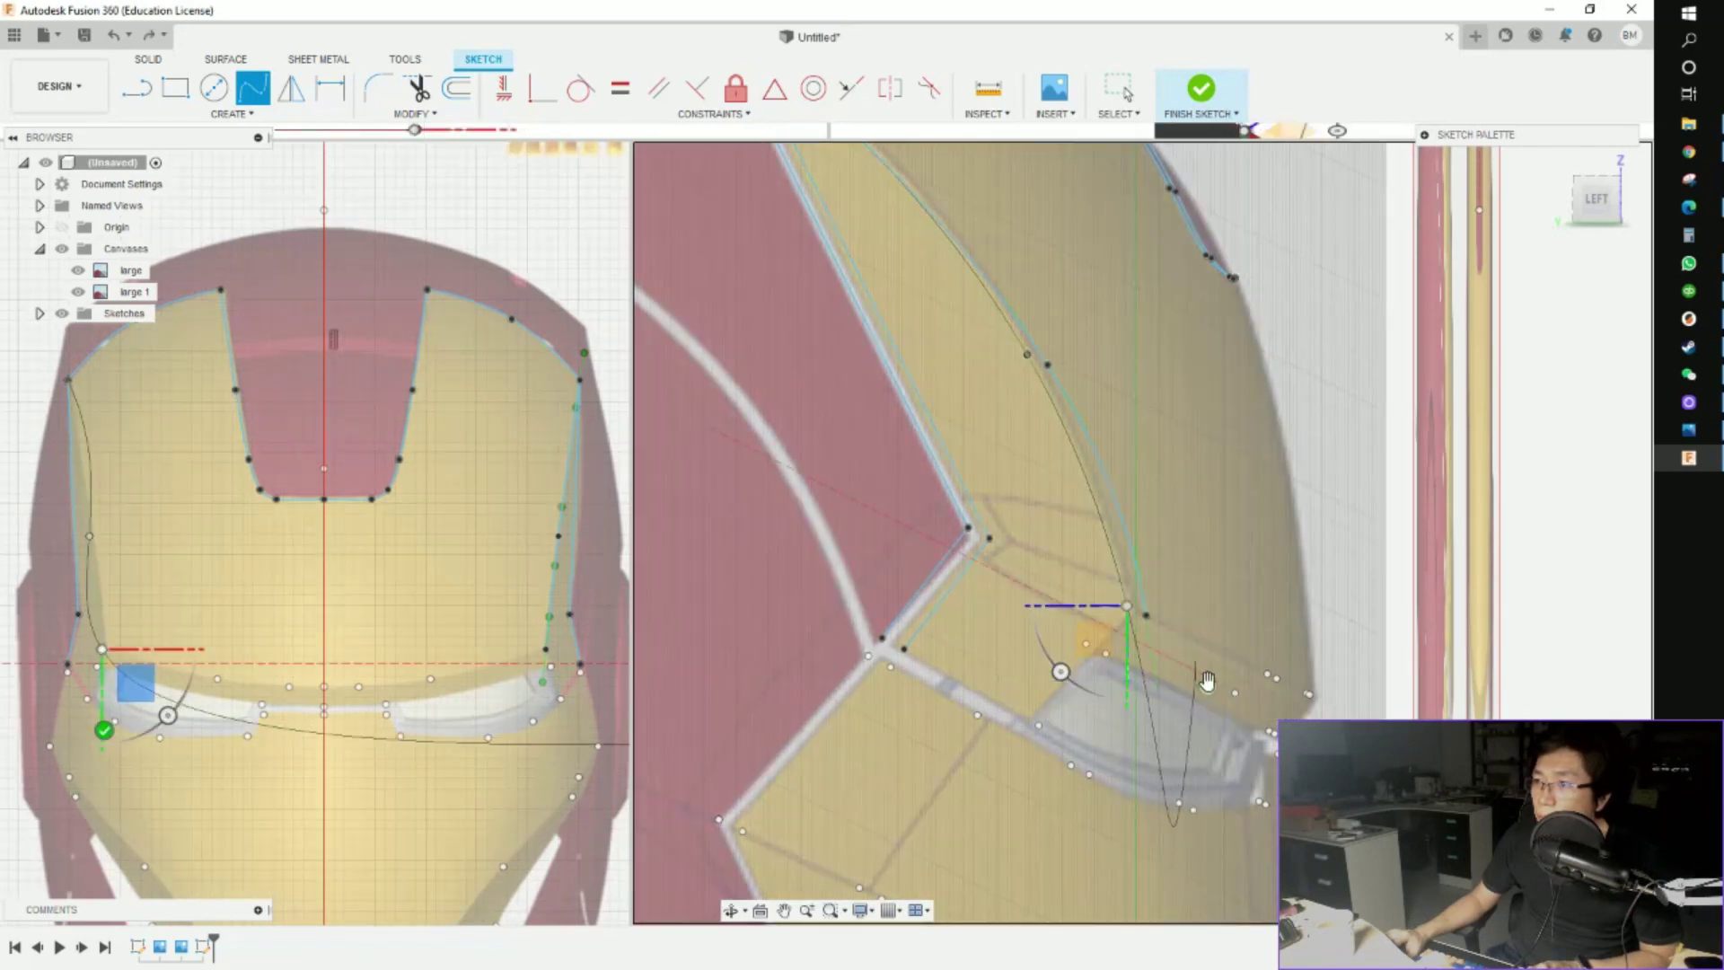
{"action": "left_click", "coordinate": [1208, 682]}
{"action": "left_click", "coordinate": [1209, 684]}
{"action": "left_click", "coordinate": [1209, 686]}
In front view, draw the brow spline from the point above the left eye's outer corner through five brow points to the matching right point
{"action": "middle_click_drag", "start_coordinate": [1209, 690], "coordinate": [1239, 620], "text": "shift"}
{"action": "left_click", "coordinate": [1591, 200]}
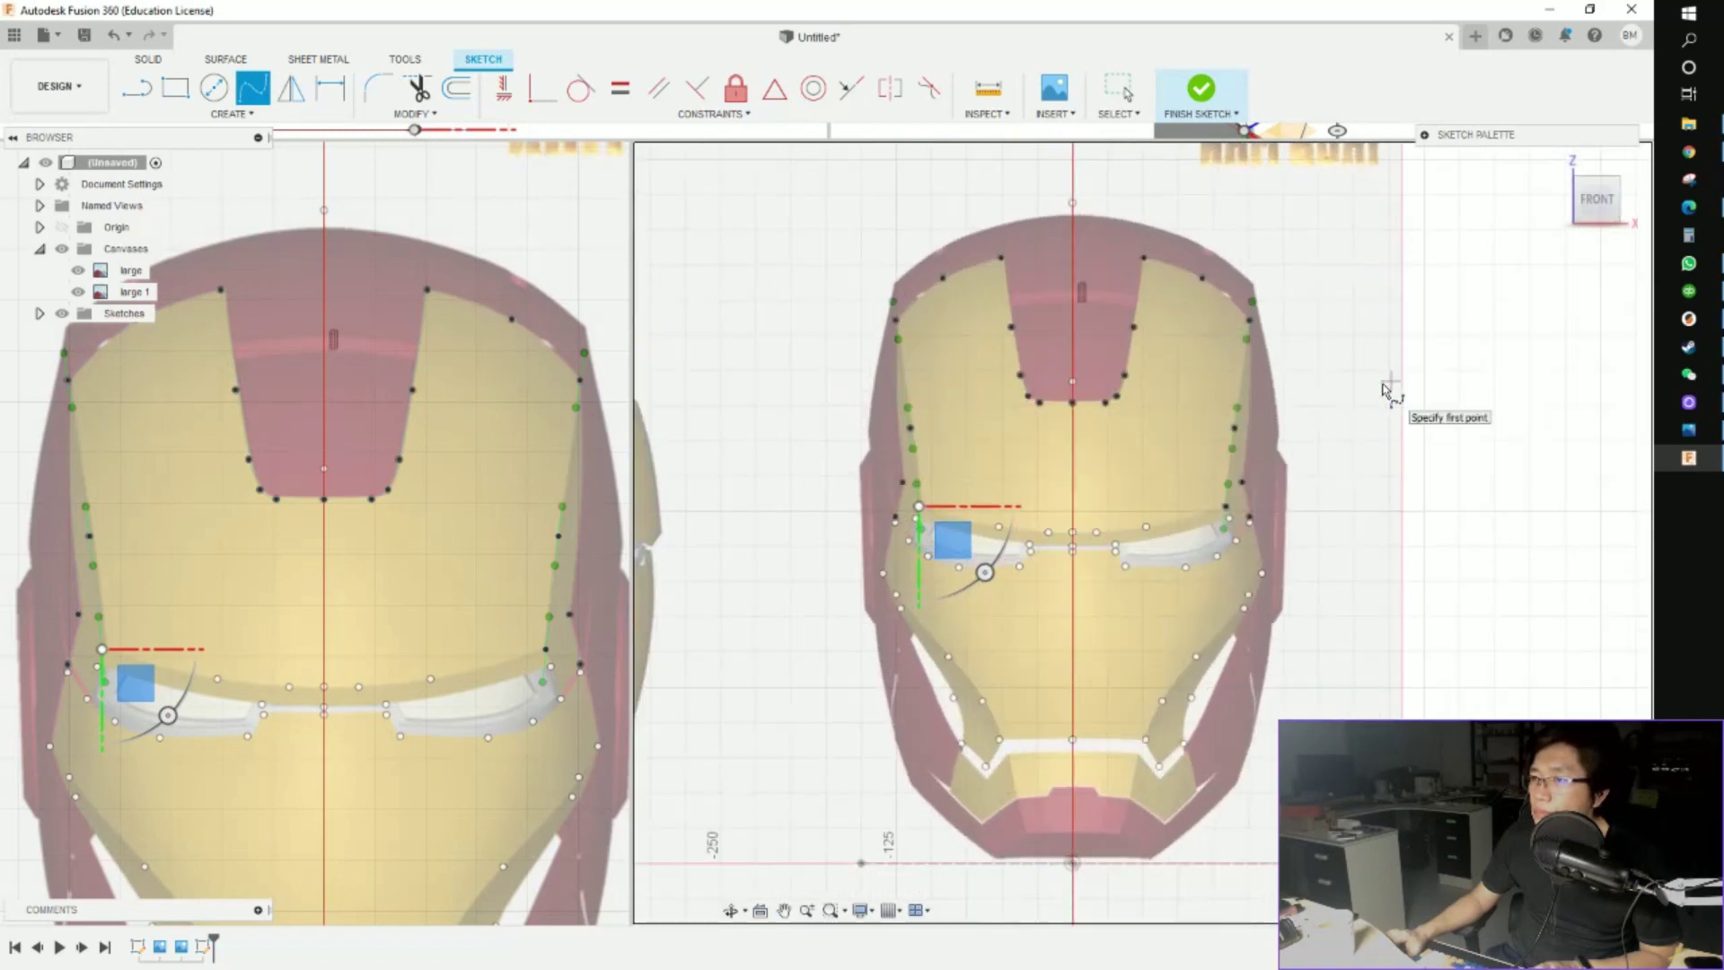
{"action": "scroll", "coordinate": [1322, 448], "scroll_direction": "up", "scroll_amount": 3}
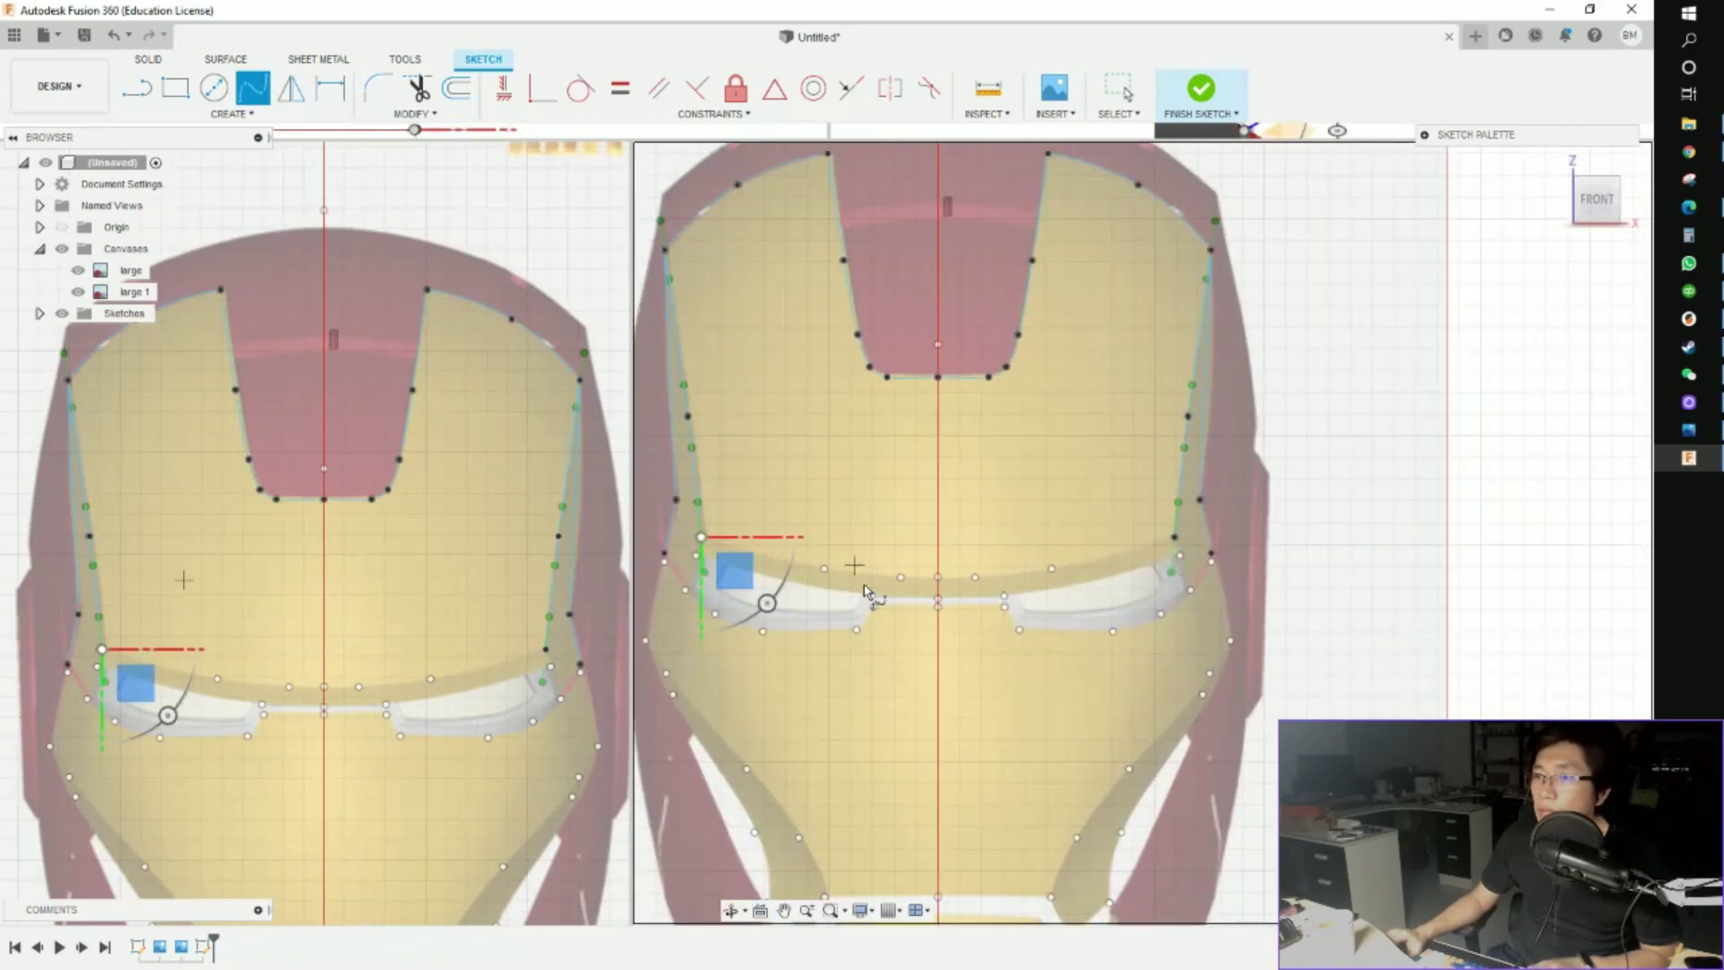
{"action": "scroll", "coordinate": [808, 543], "scroll_direction": "up", "scroll_amount": 3}
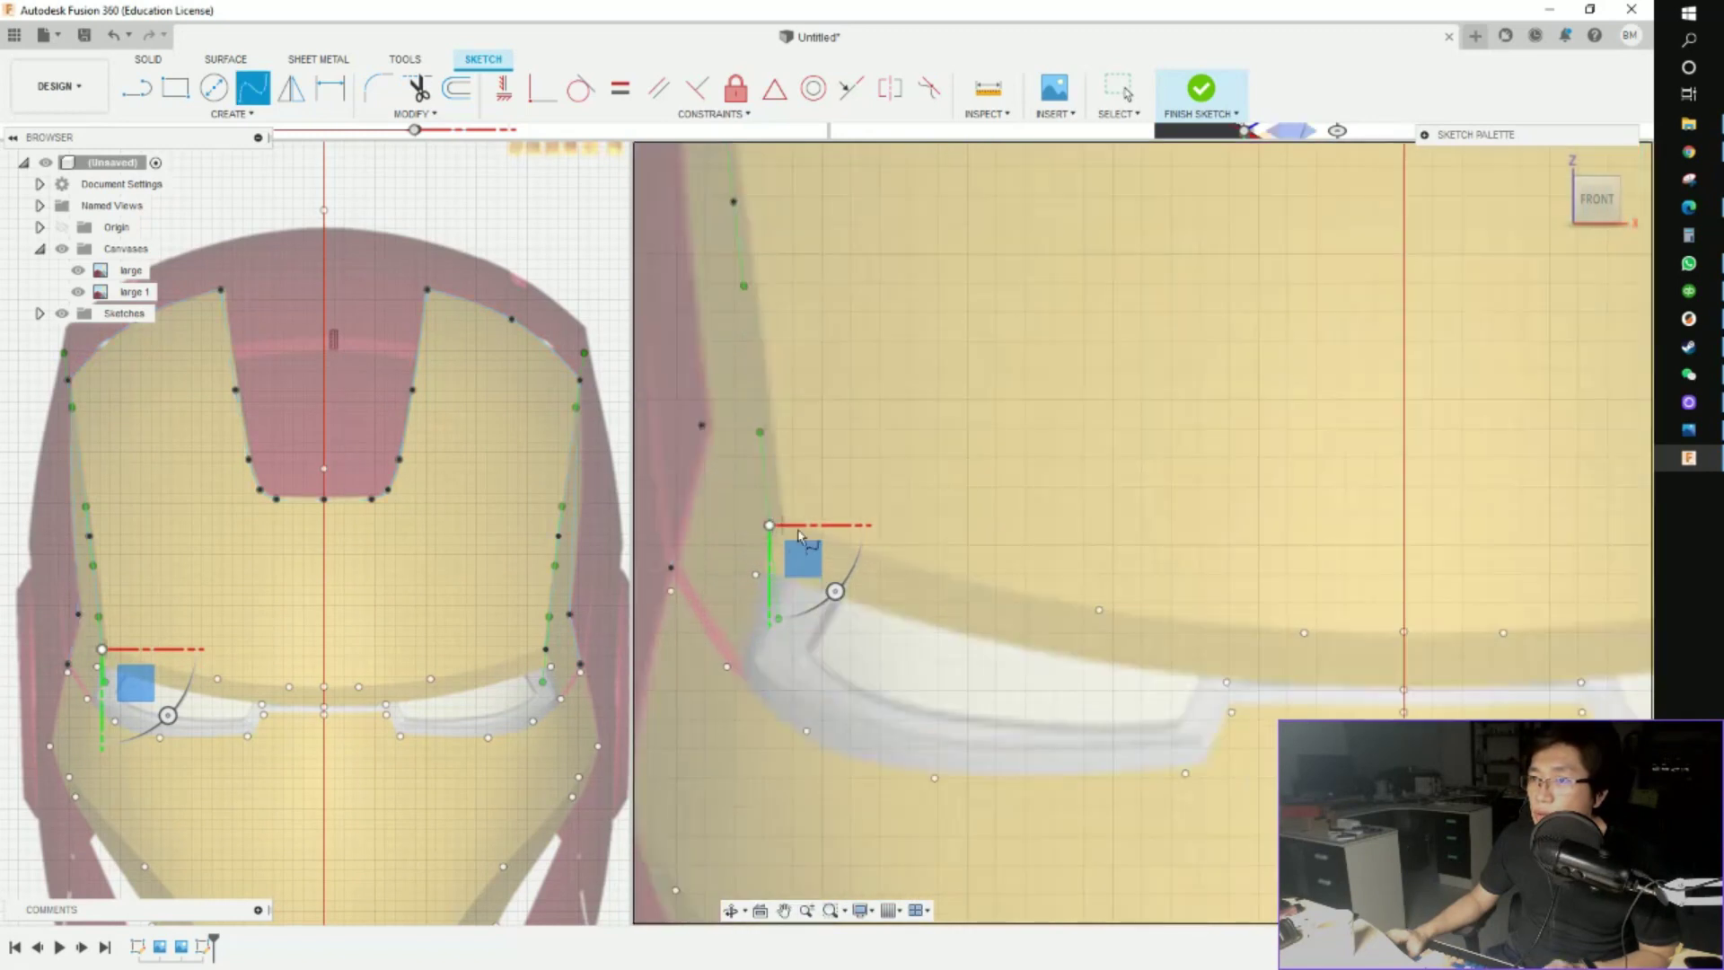
{"action": "scroll", "coordinate": [778, 577], "scroll_direction": "up", "scroll_amount": 3}
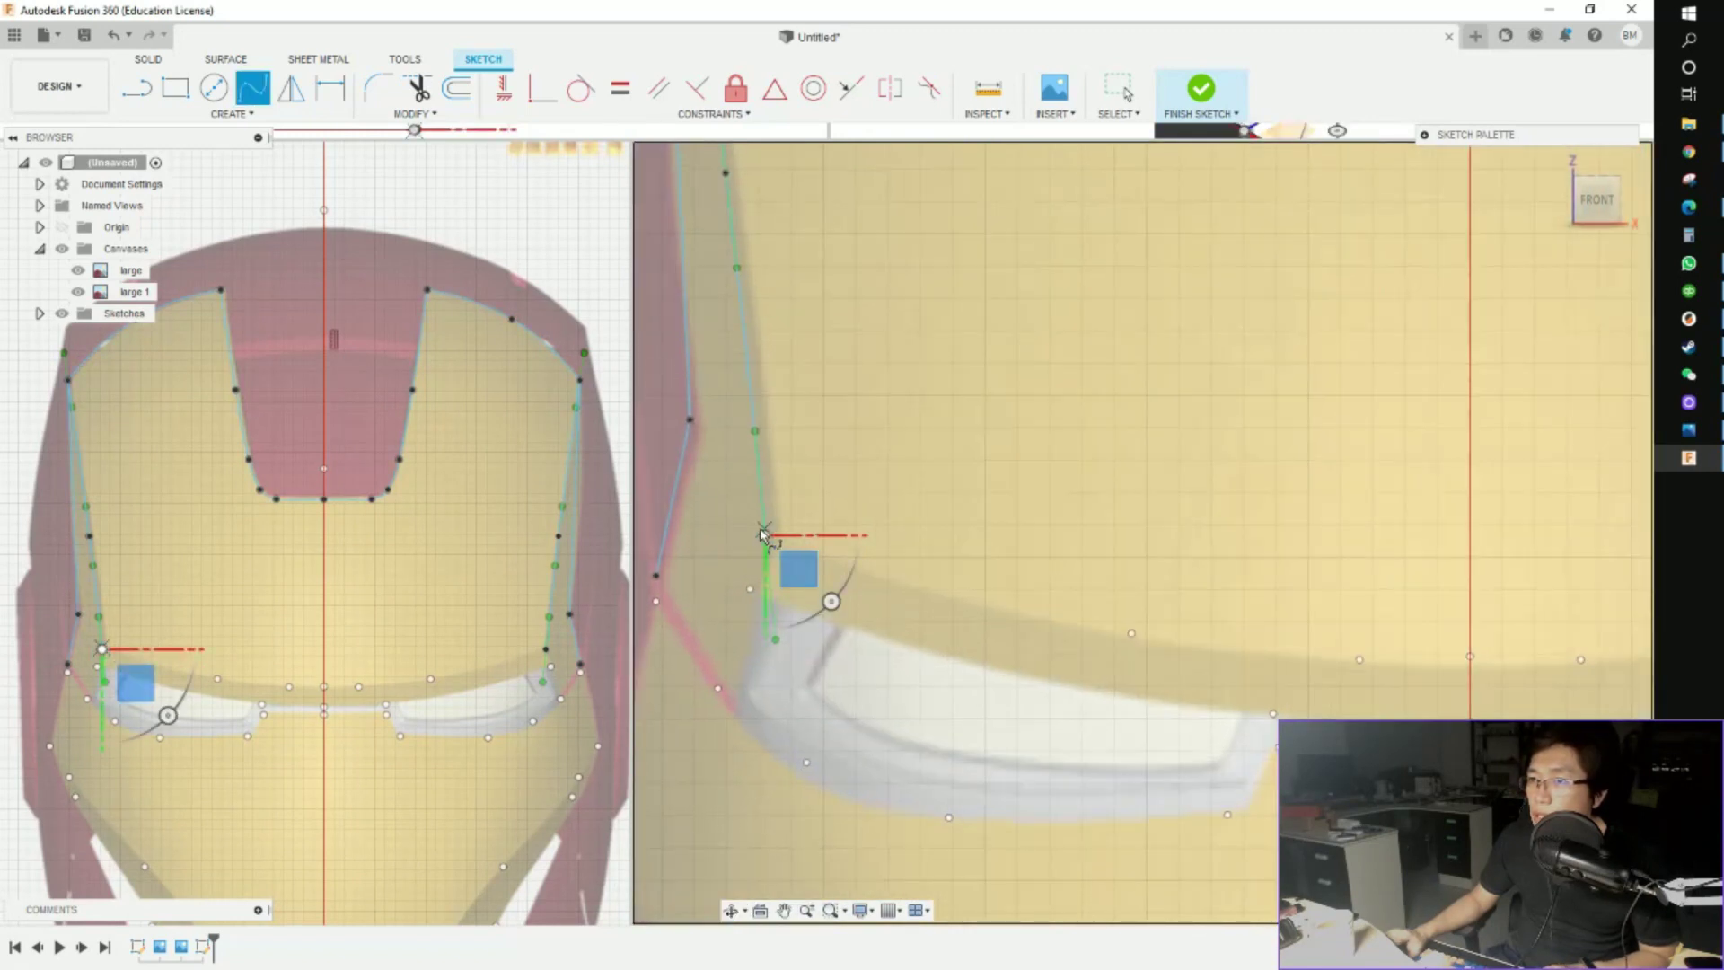
{"action": "middle_click_drag", "start_coordinate": [1137, 638], "coordinate": [923, 589]}
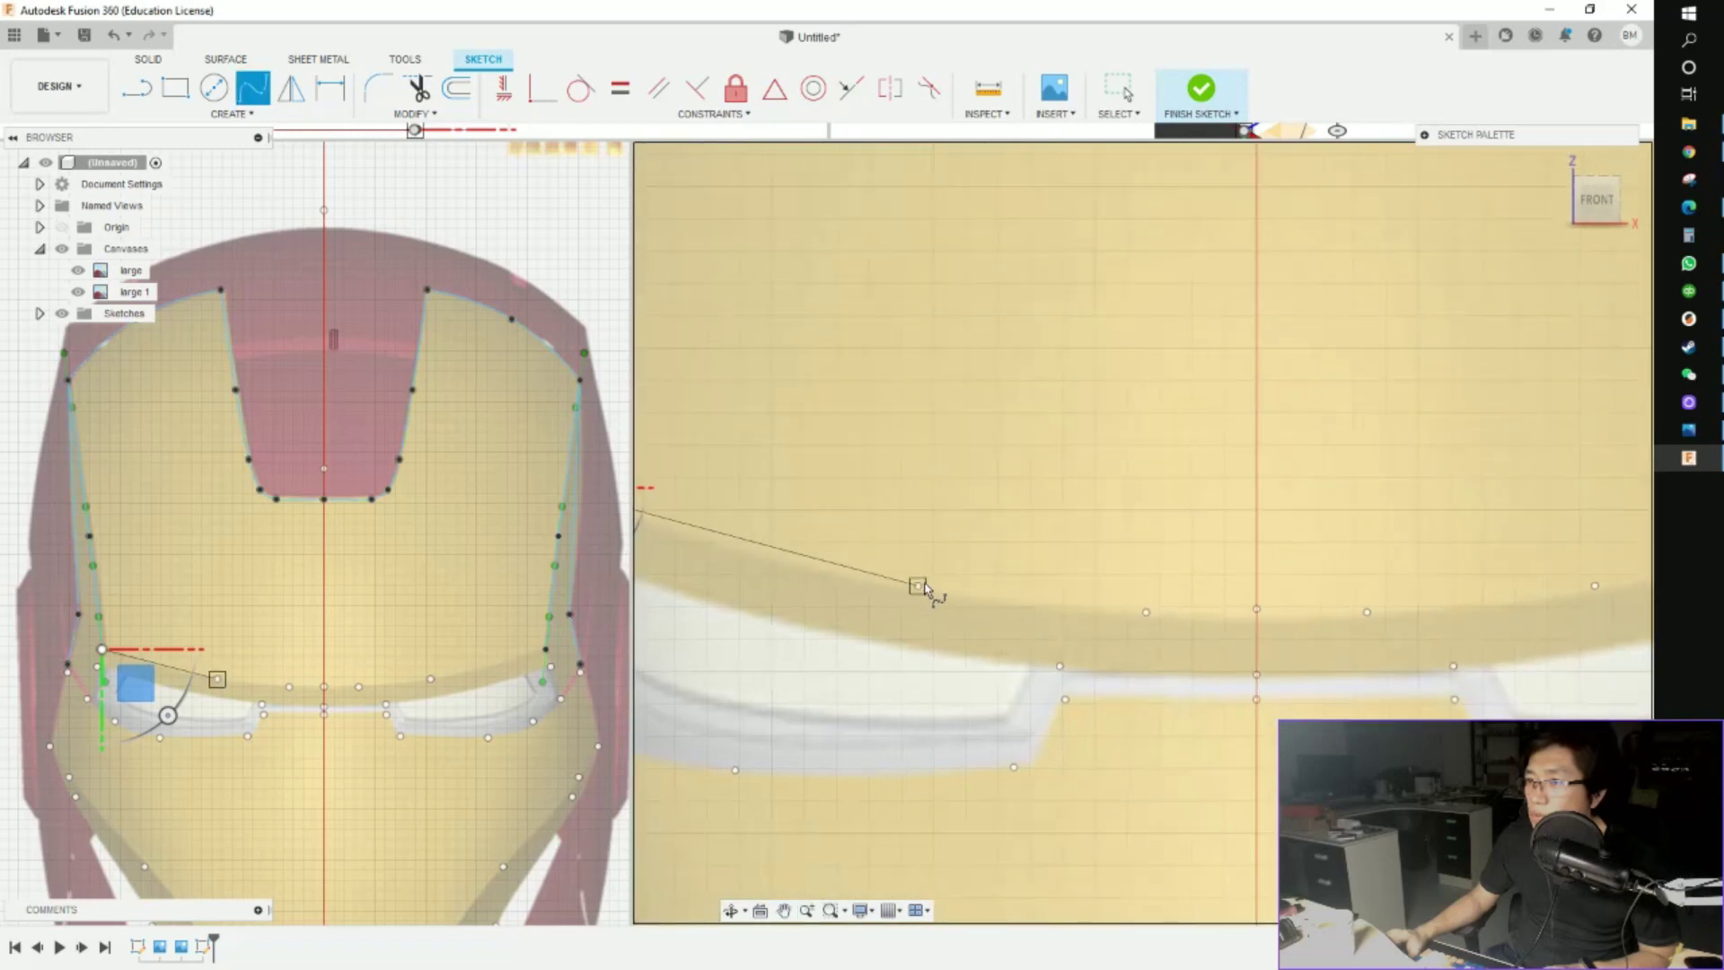
{"action": "left_click", "coordinate": [918, 586]}
{"action": "left_click", "coordinate": [1146, 611]}
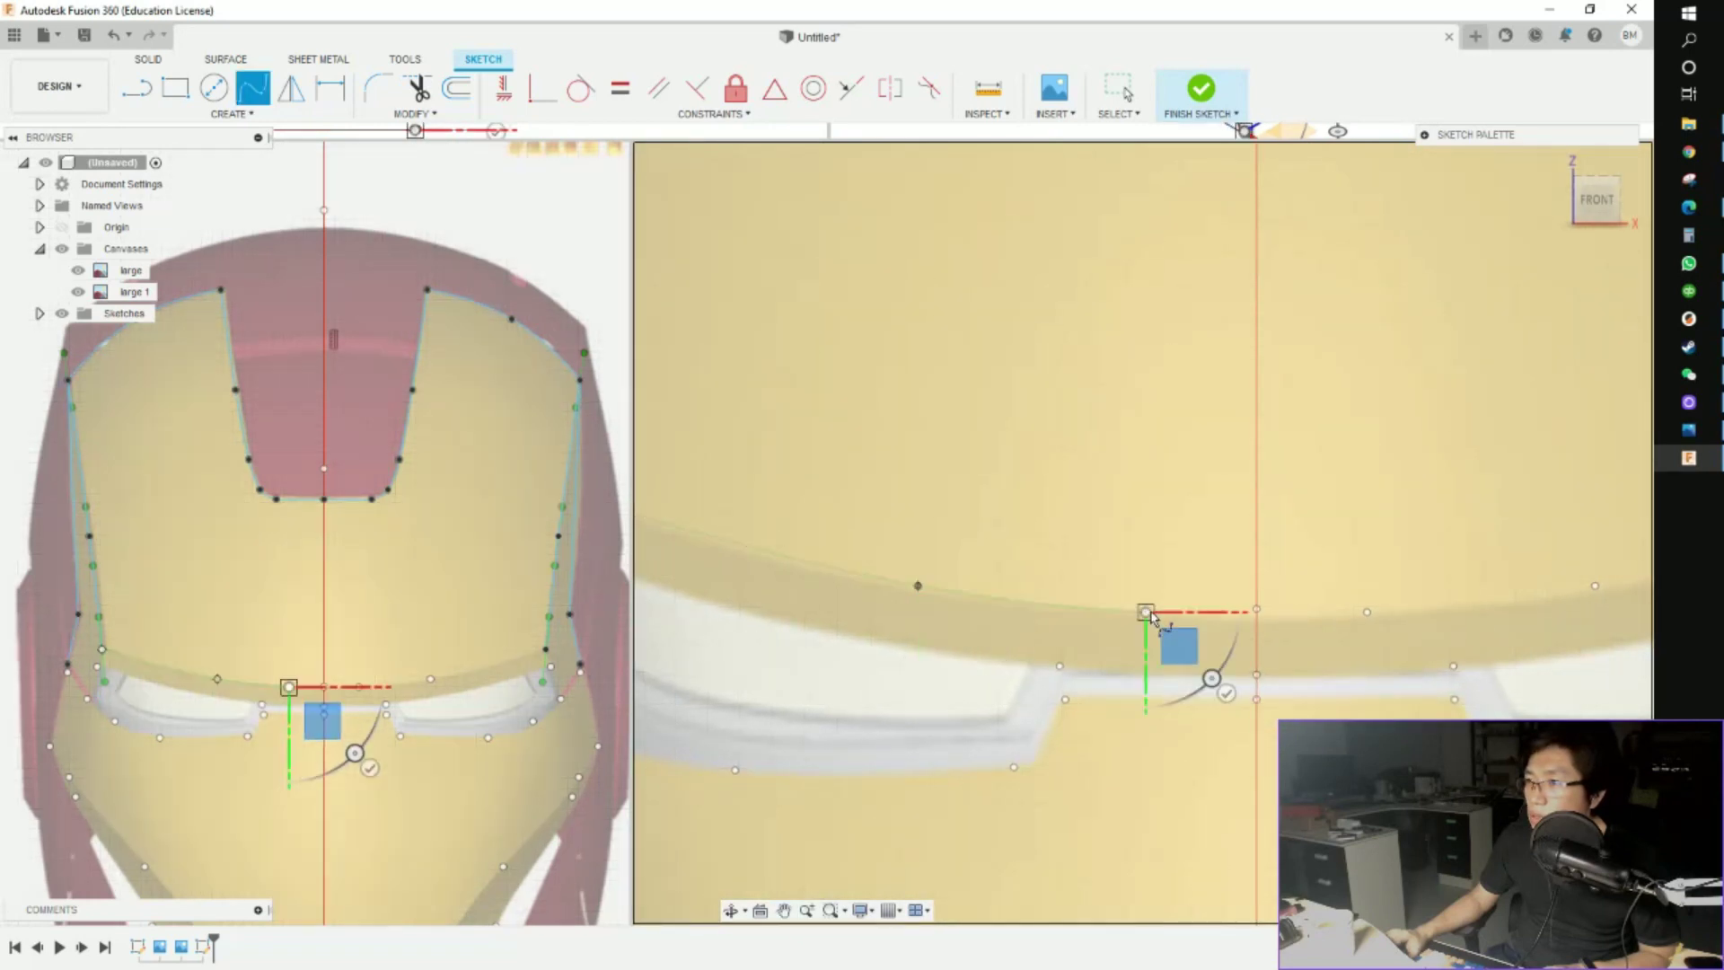
{"action": "left_click", "coordinate": [1258, 612]}
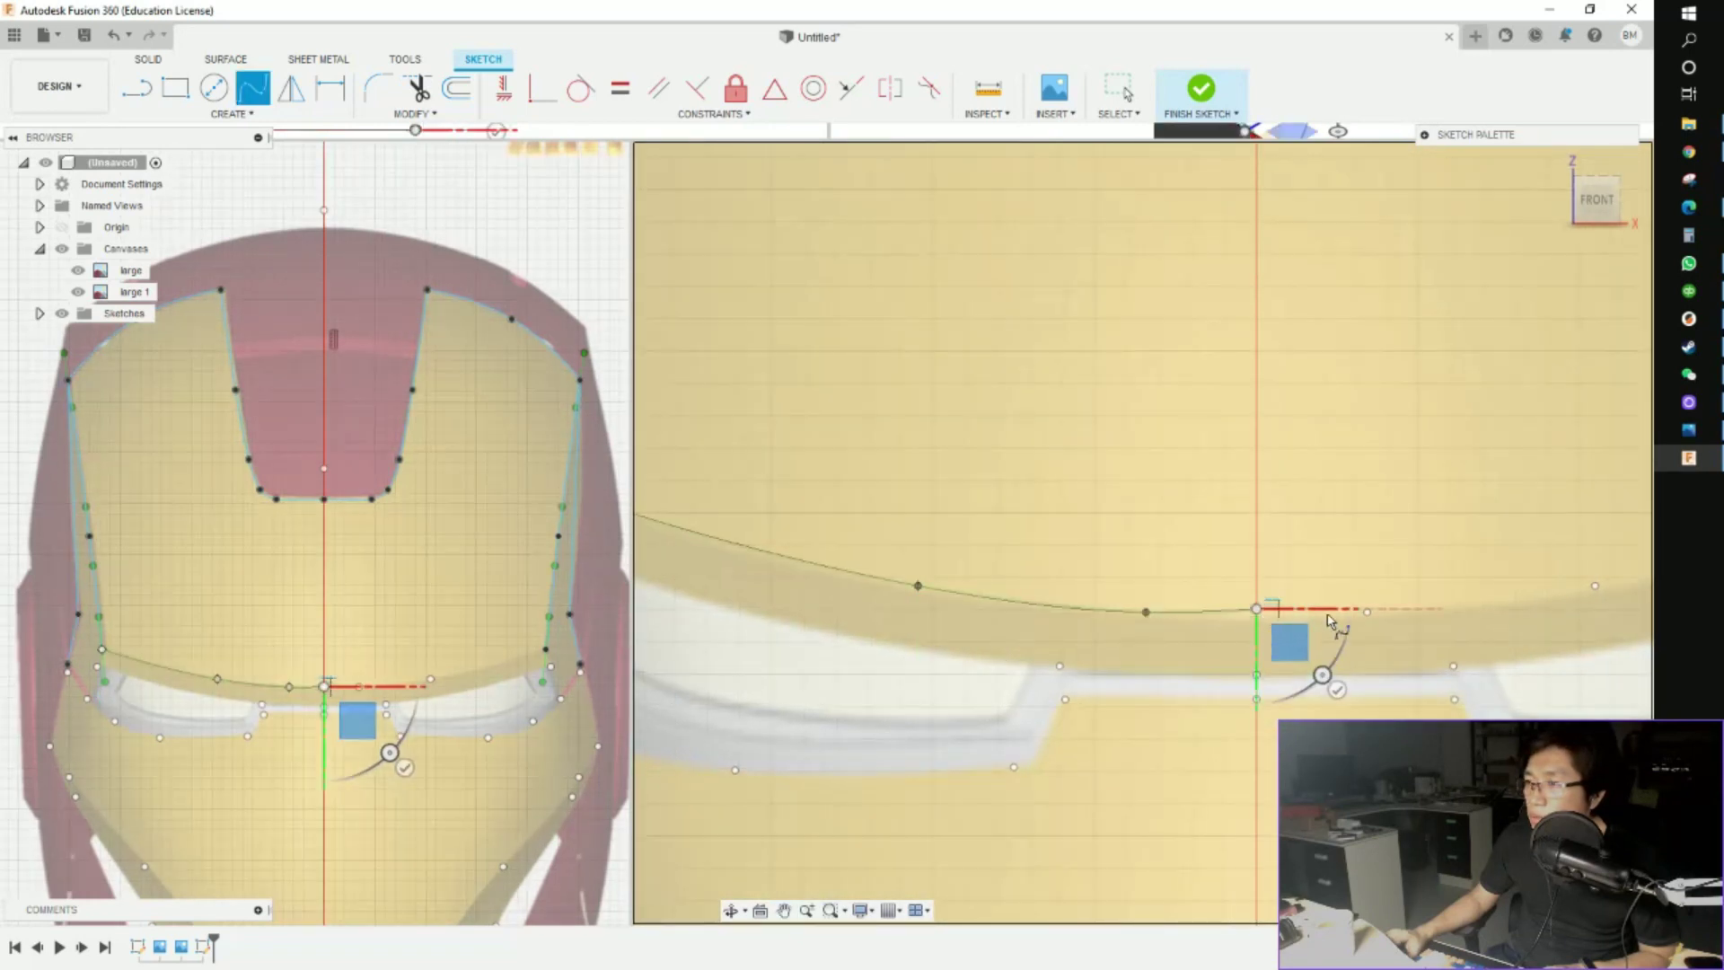
{"action": "left_click", "coordinate": [1366, 612]}
{"action": "middle_click_drag", "start_coordinate": [1426, 639], "coordinate": [1320, 670]}
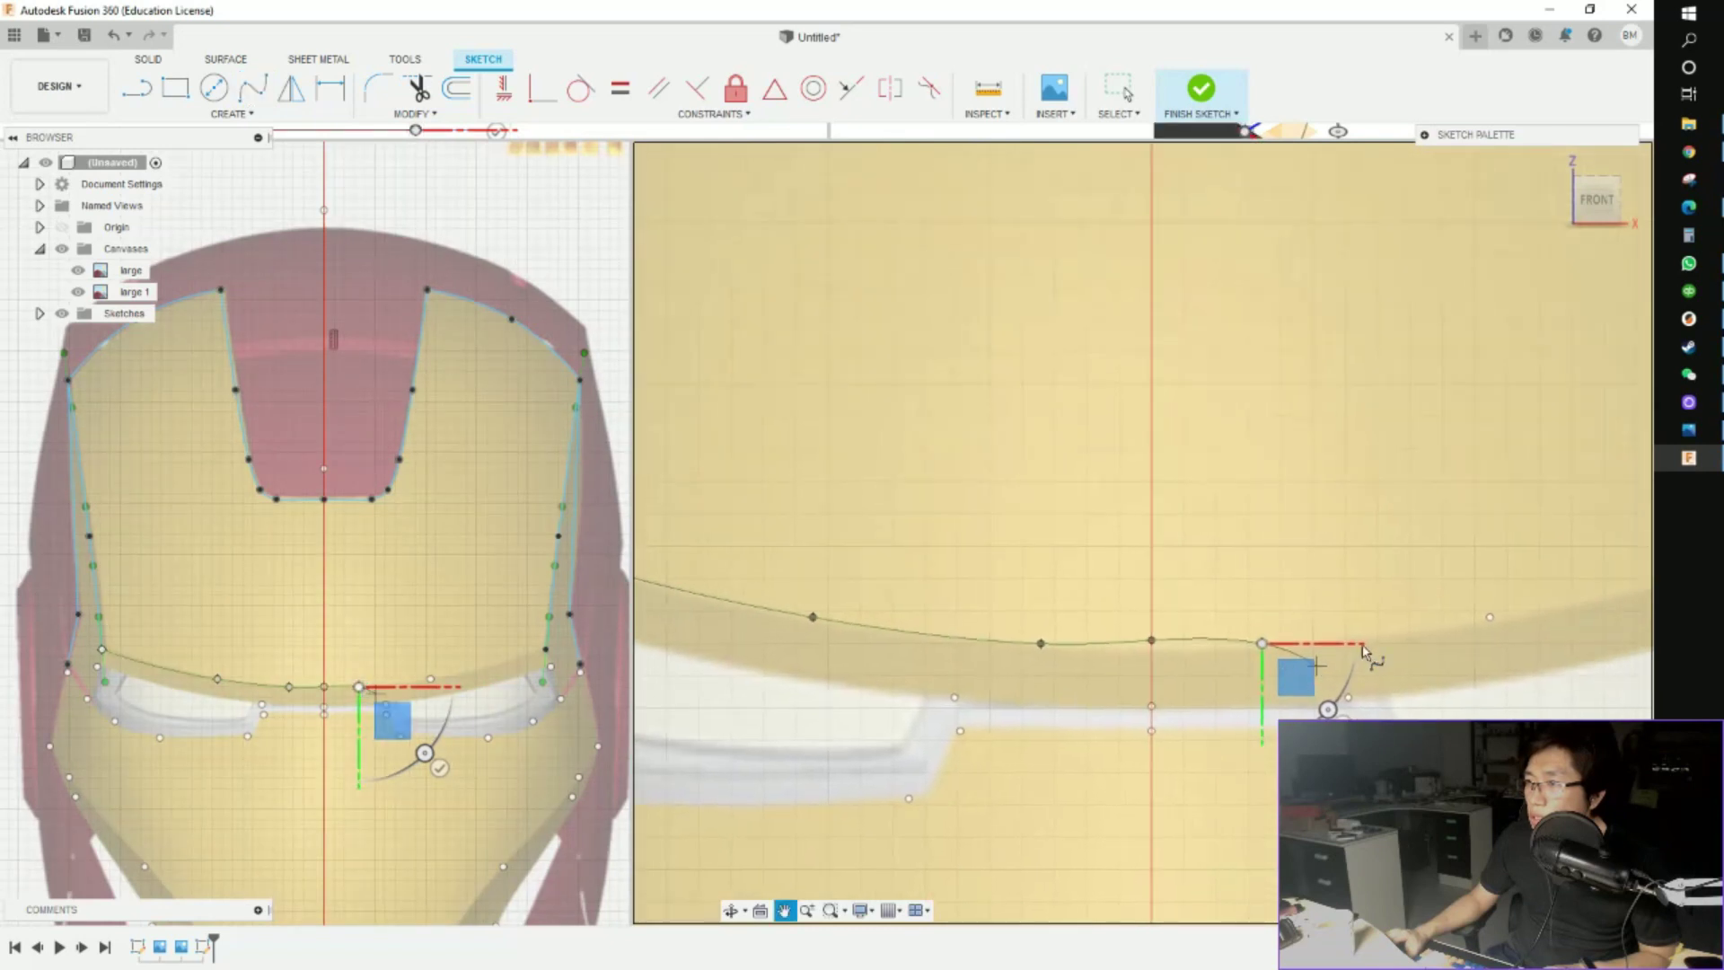
{"action": "left_click", "coordinate": [1488, 618]}
{"action": "mouse_move", "coordinate": [1488, 619]}
{"action": "middle_mouse_down"}
{"action": "mouse_move", "coordinate": [1253, 646]}
{"action": "mouse_move", "coordinate": [1306, 624]}
{"action": "middle_mouse_up"}
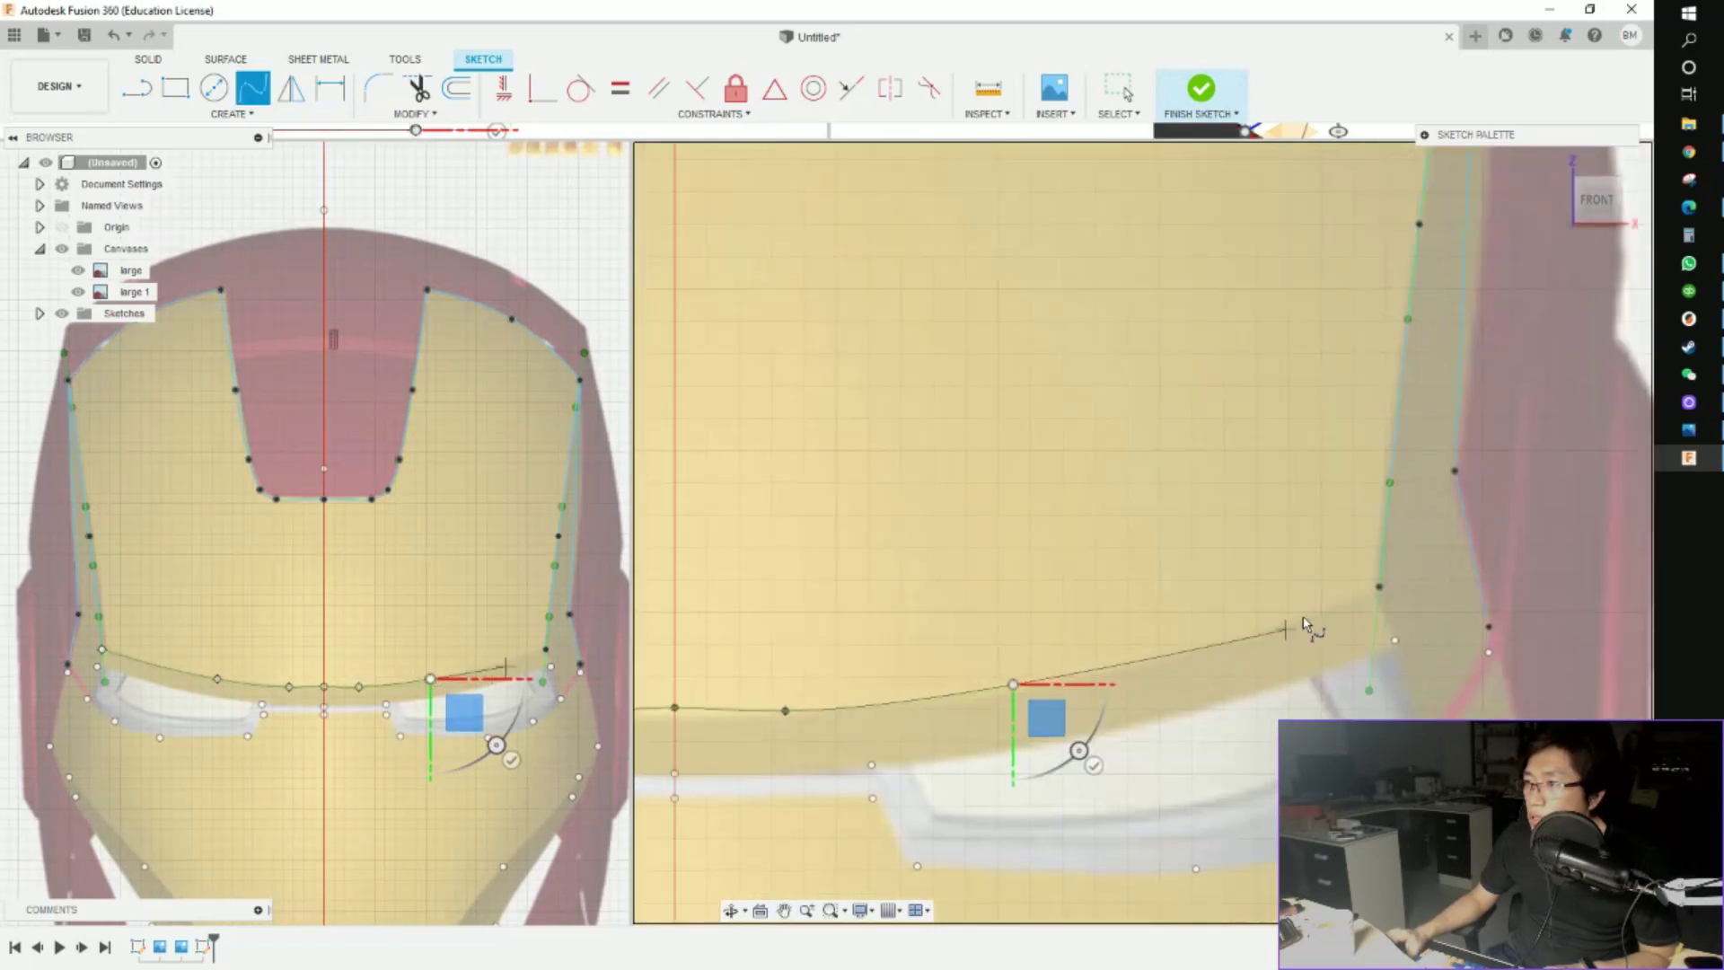
{"action": "left_click", "coordinate": [1380, 587]}
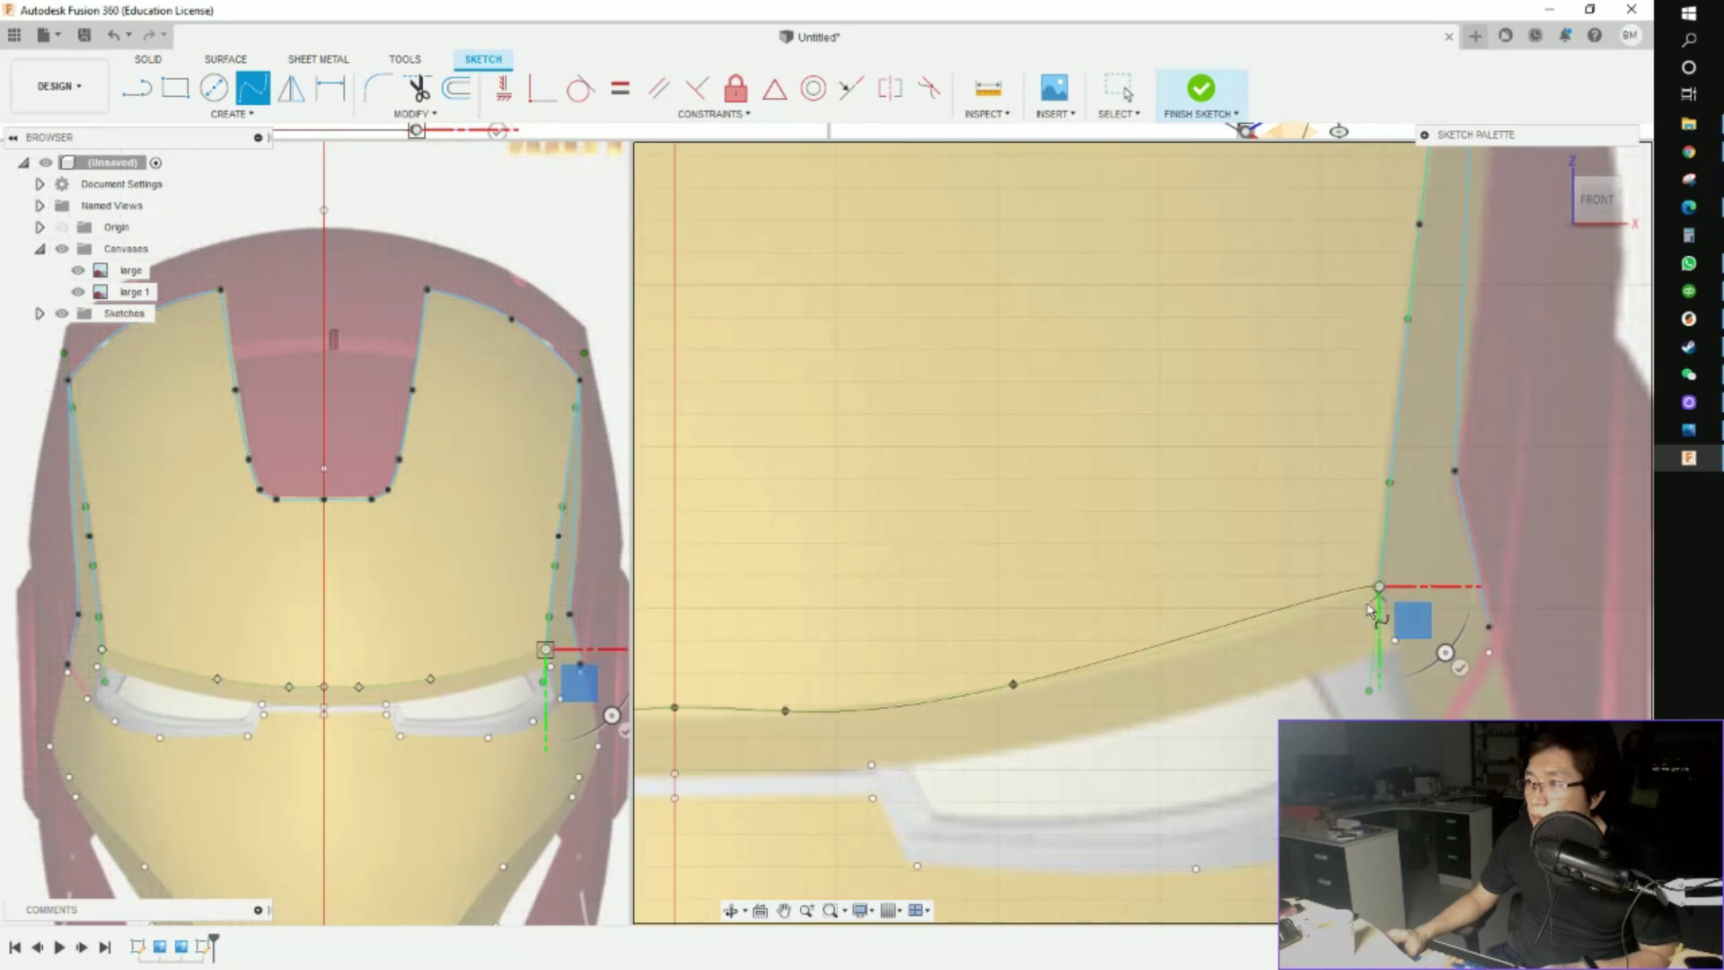
{"action": "left_click", "coordinate": [1460, 667]}
Move the brow spline's centre point 1 mm down in Y
{"action": "middle_click_drag", "start_coordinate": [906, 708], "coordinate": [1232, 677]}
{"action": "scroll", "coordinate": [1009, 671], "scroll_direction": "up", "scroll_amount": 2}
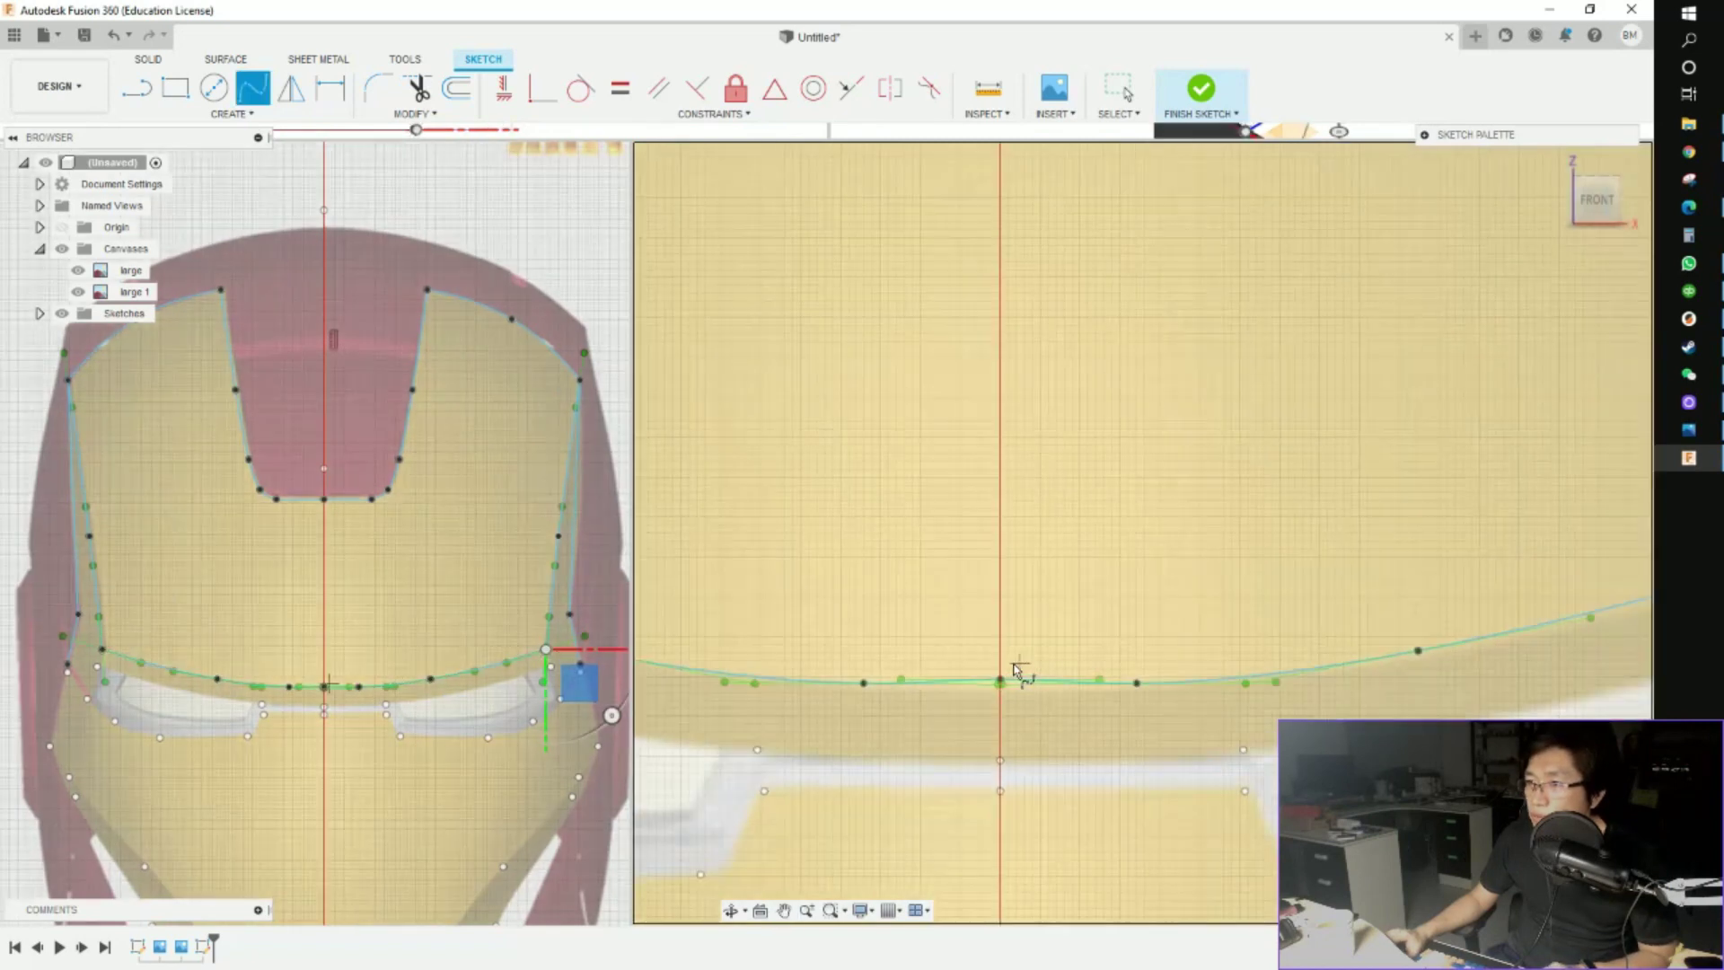
{"action": "key", "text": "Escape"}
{"action": "left_click", "coordinate": [1001, 679]}
{"action": "key", "text": "m"}
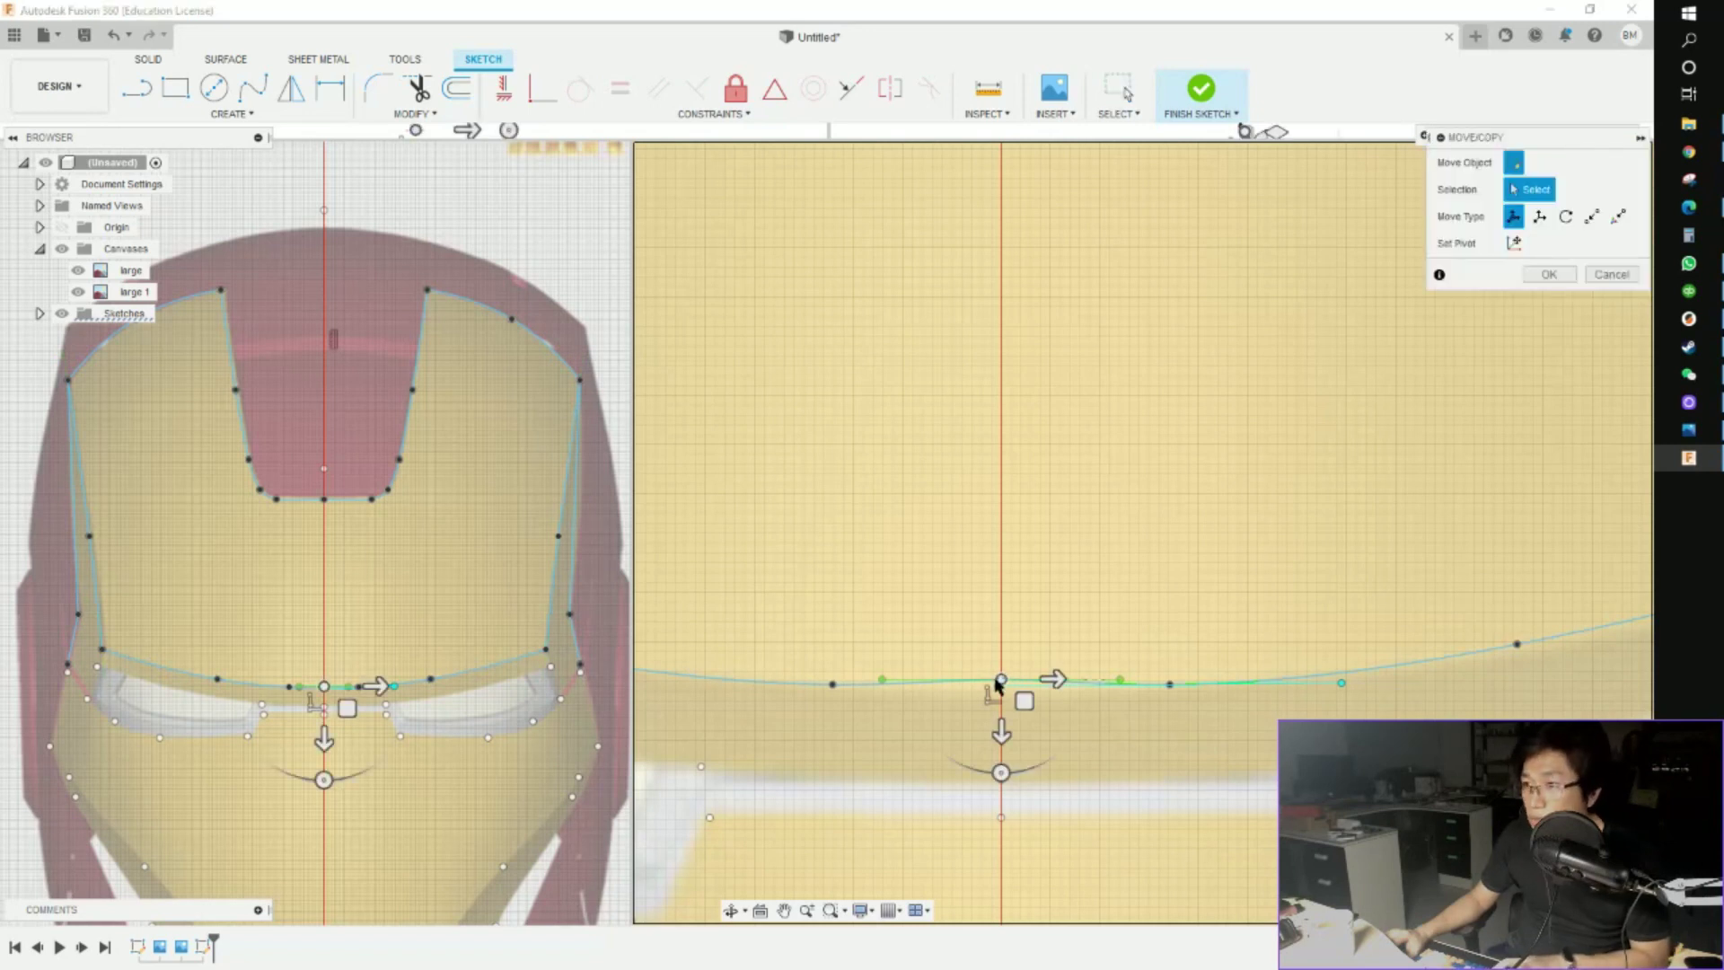
{"action": "left_click", "coordinate": [1002, 729]}
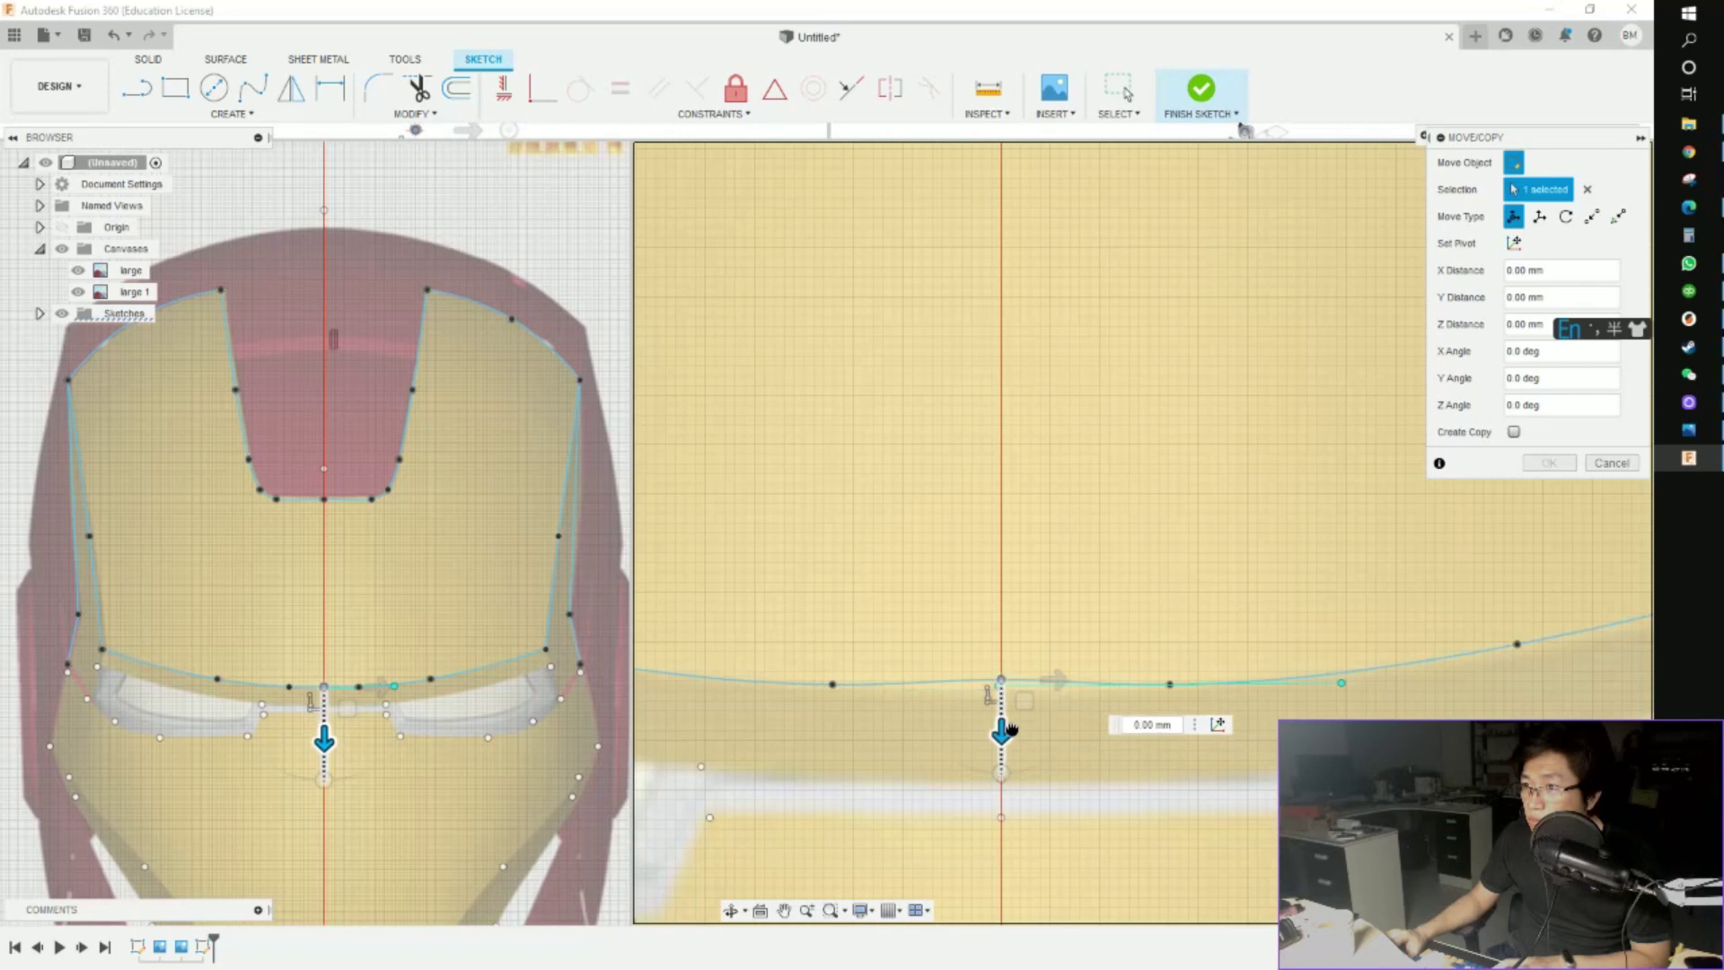
{"action": "scroll", "coordinate": [1010, 726], "scroll_direction": "up", "scroll_amount": 4}
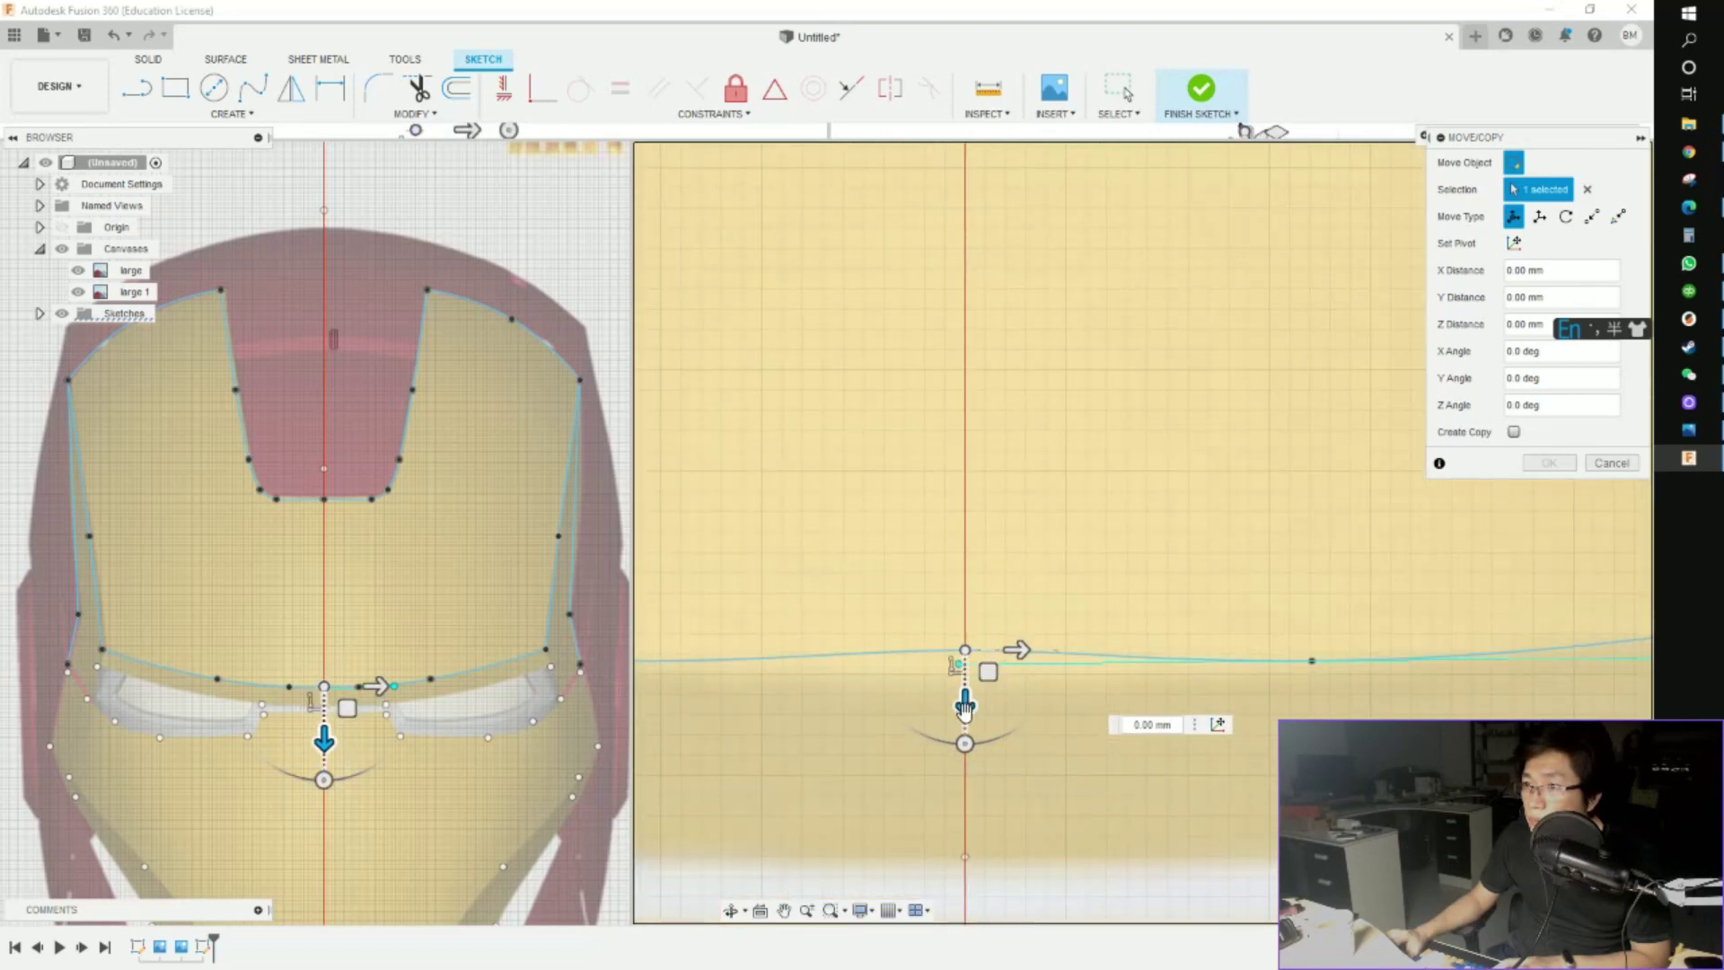
{"action": "type", "text": "1"}
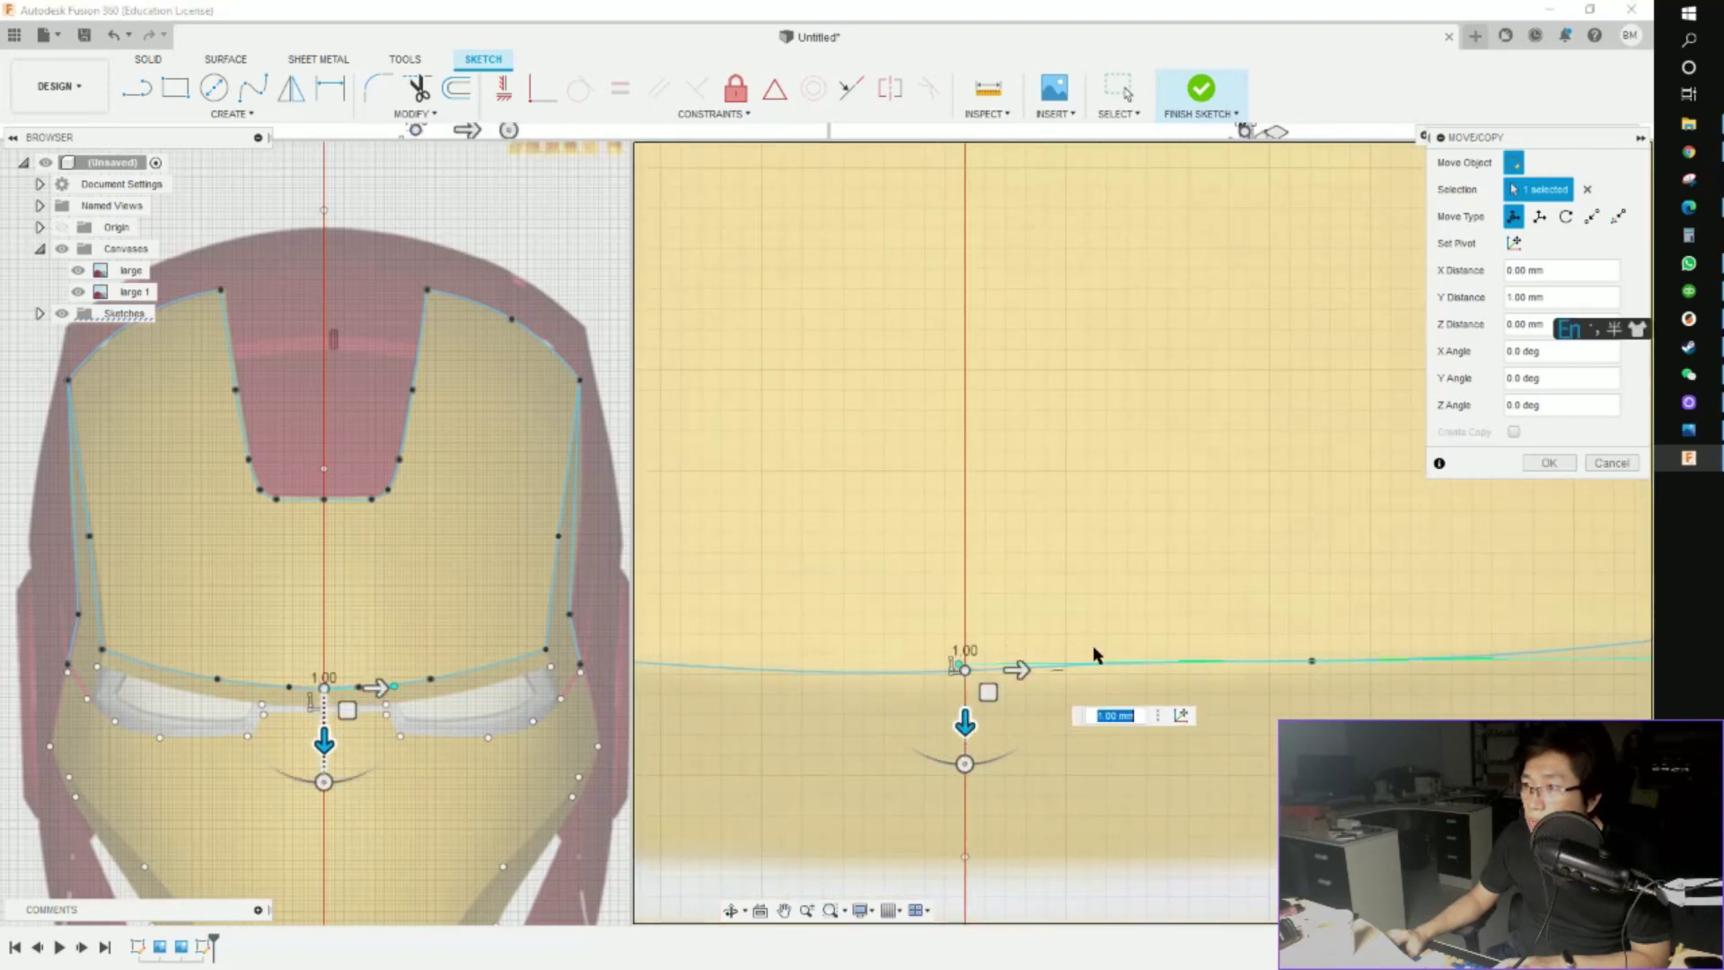
{"action": "scroll", "coordinate": [1331, 590], "scroll_direction": "down", "scroll_amount": 2}
{"action": "scroll", "coordinate": [1330, 590], "scroll_direction": "down", "scroll_amount": 2}
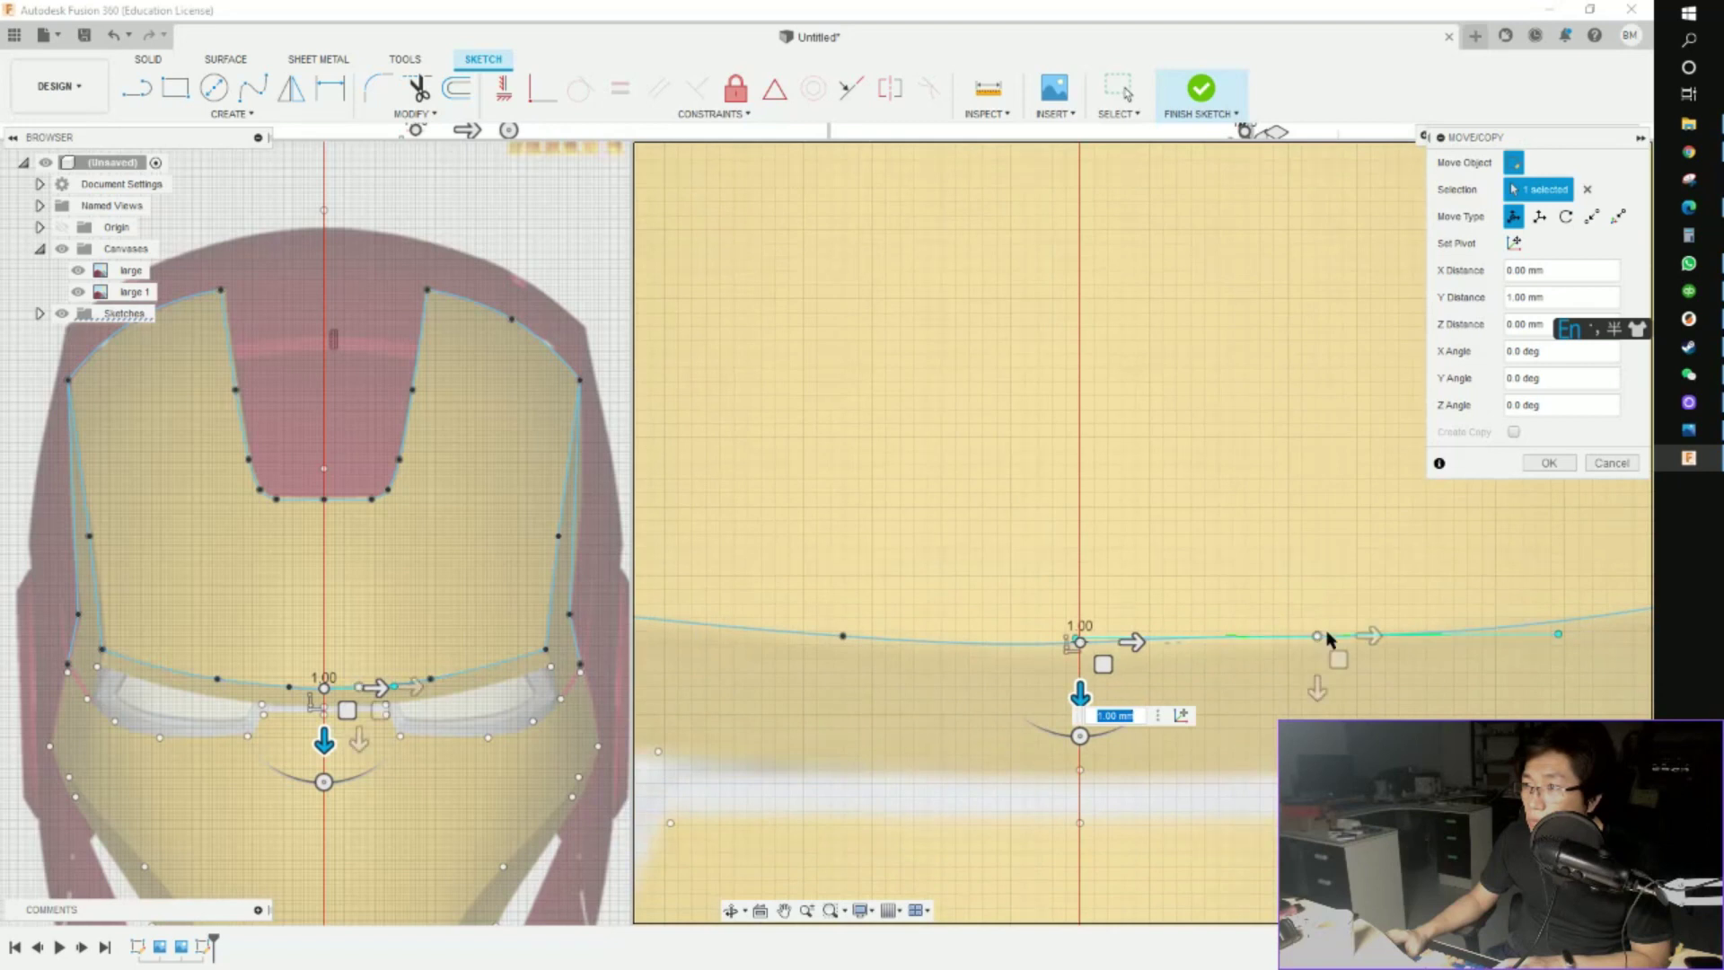
{"action": "left_click", "coordinate": [1549, 462]}
Undo the centre point's move and clear the selection around the brow spline
{"action": "left_click", "coordinate": [1066, 636]}
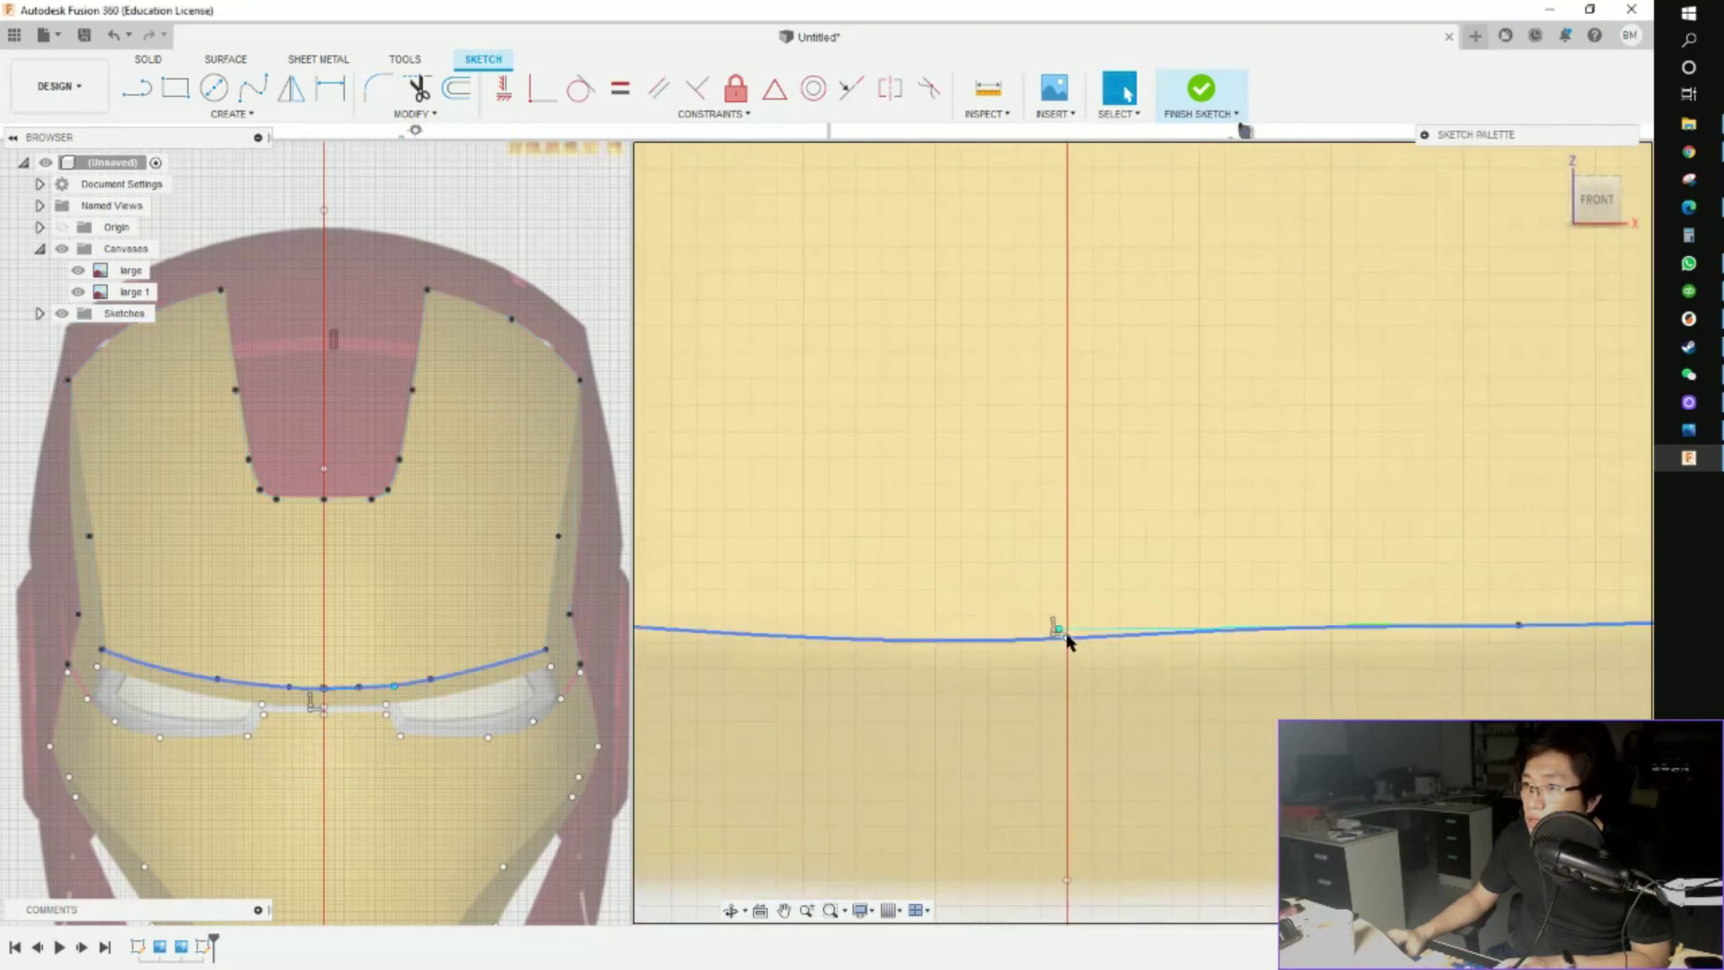
{"action": "left_click", "coordinate": [1060, 630]}
{"action": "scroll", "coordinate": [1119, 670], "scroll_direction": "up", "scroll_amount": 2}
{"action": "key", "text": "ctrl+z"}
{"action": "scroll", "coordinate": [1077, 633], "scroll_direction": "down", "scroll_amount": 3}
{"action": "middle_click_drag", "start_coordinate": [1239, 670], "coordinate": [1178, 680]}
{"action": "left_click", "coordinate": [1101, 643]}
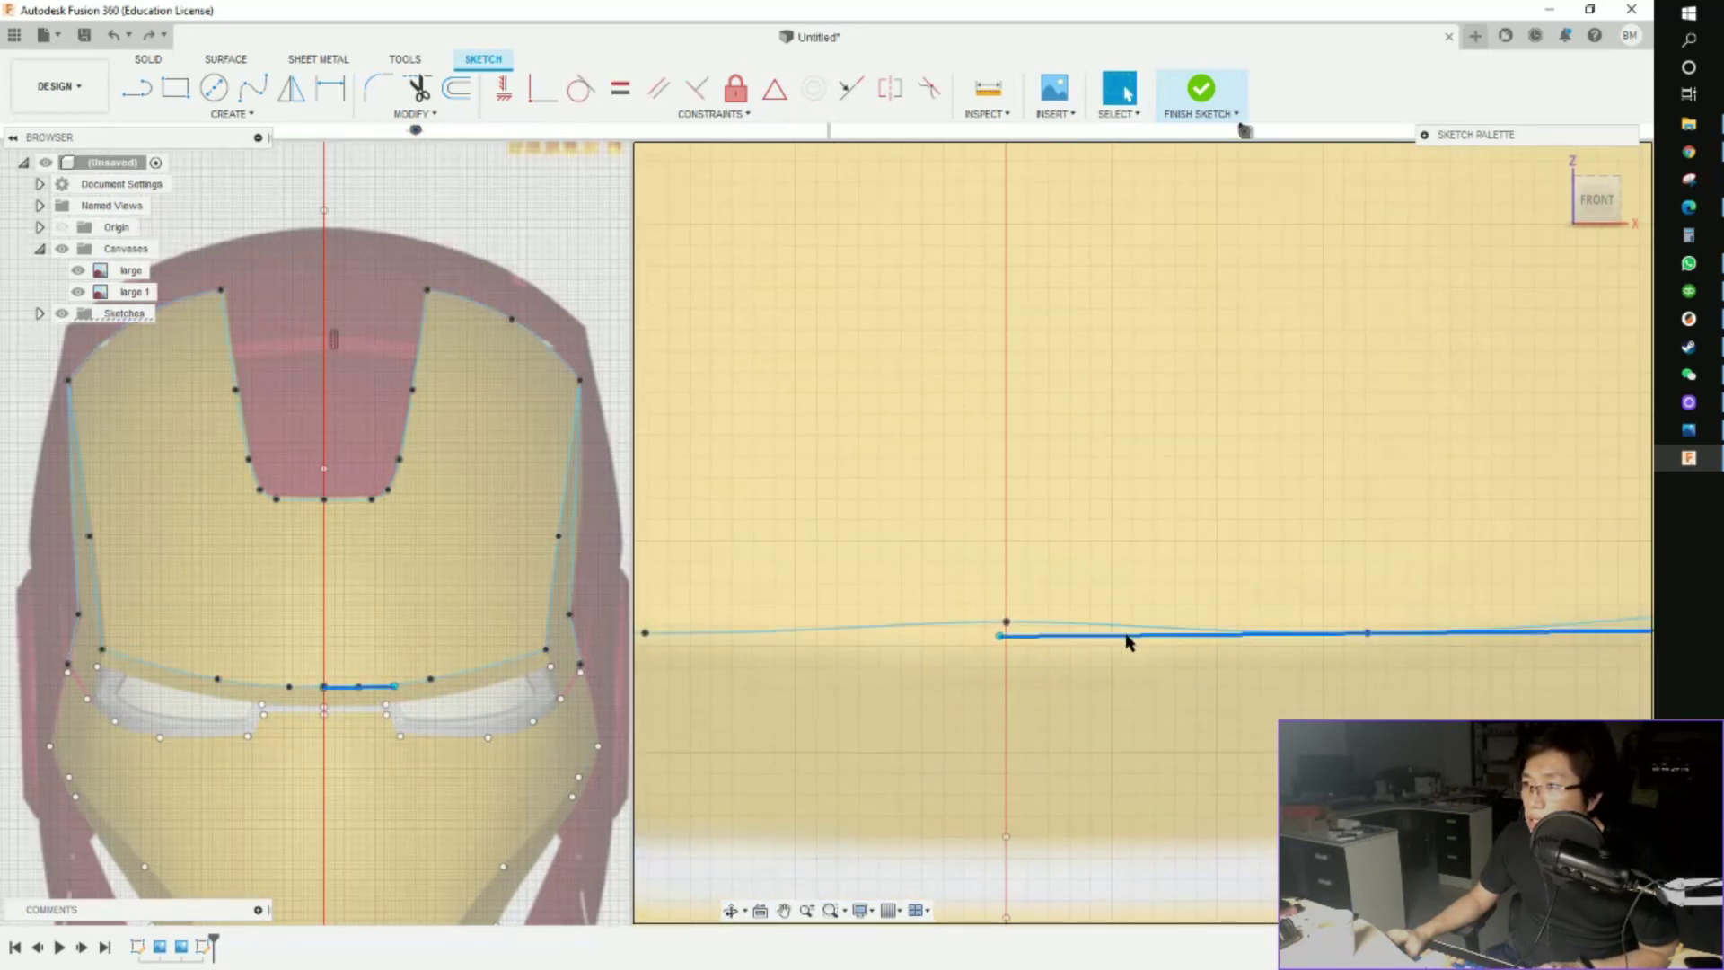
{"action": "scroll", "coordinate": [1128, 643], "scroll_direction": "down", "scroll_amount": 2}
{"action": "left_click", "coordinate": [1129, 649]}
{"action": "scroll", "coordinate": [1187, 650], "scroll_direction": "down", "scroll_amount": 2}
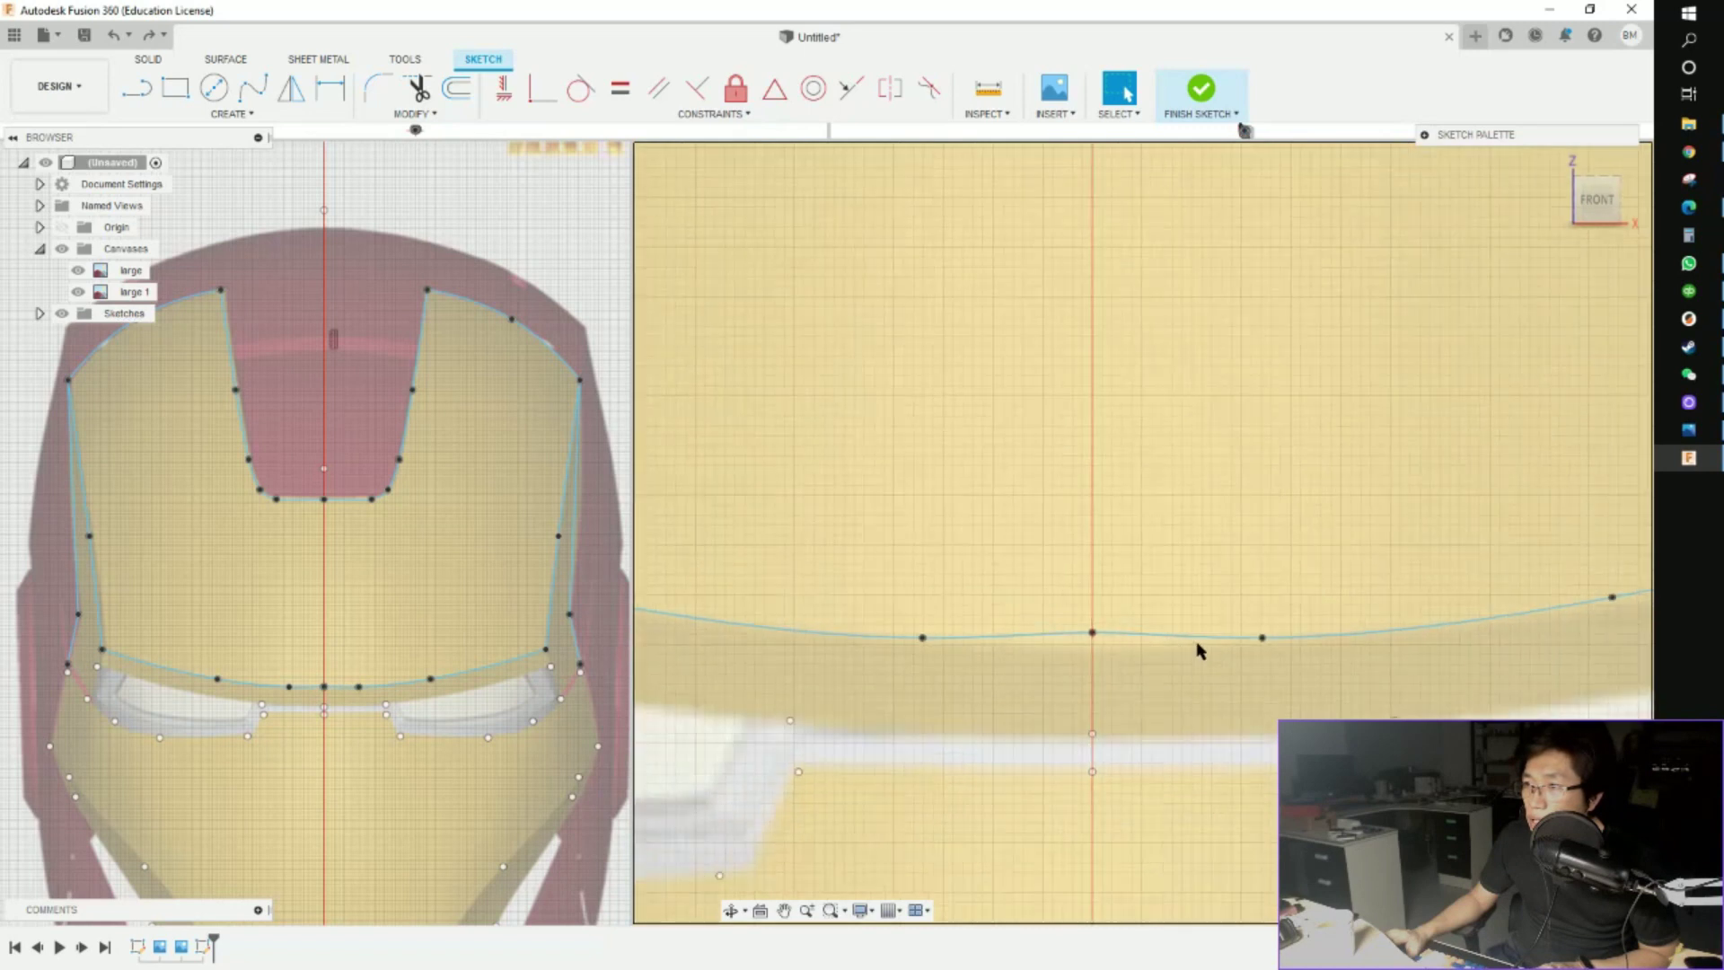
Select only the brow spline's centre point and move it 1 mm down in Y to smooth the curve
{"action": "scroll", "coordinate": [1084, 643], "scroll_direction": "up", "scroll_amount": 2}
{"action": "left_click", "coordinate": [1132, 621]}
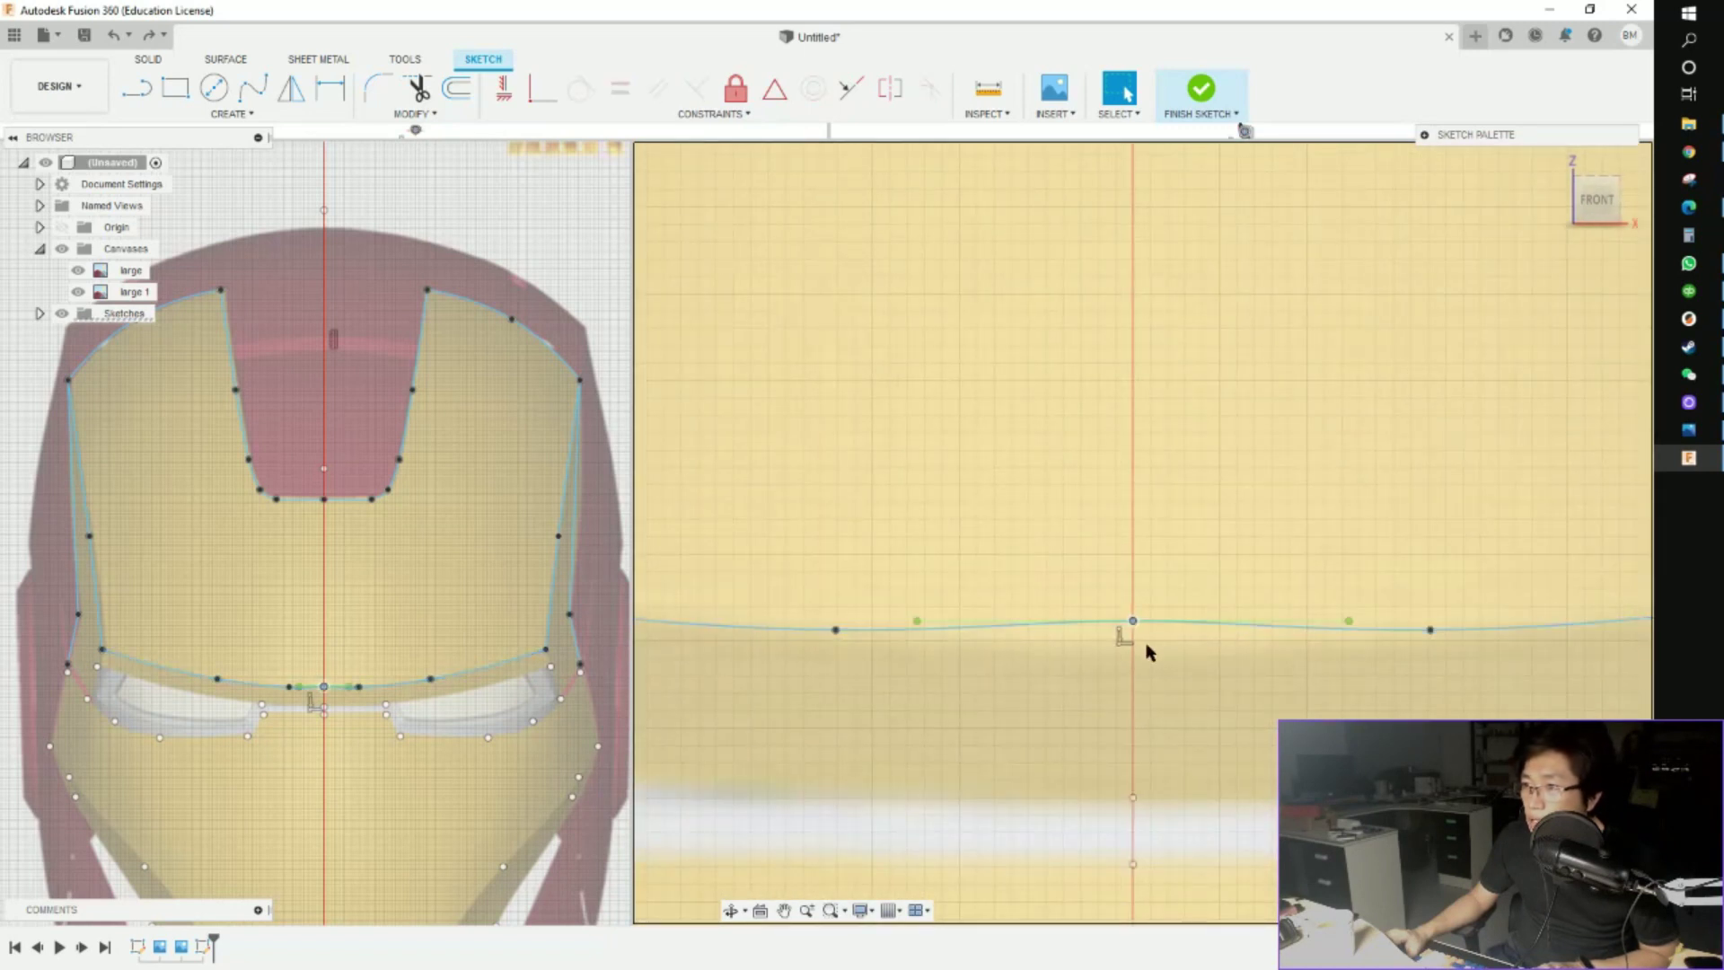
{"action": "key", "text": "m"}
{"action": "left_click", "coordinate": [1141, 621]}
{"action": "scroll", "coordinate": [1142, 622], "scroll_direction": "up", "scroll_amount": 1}
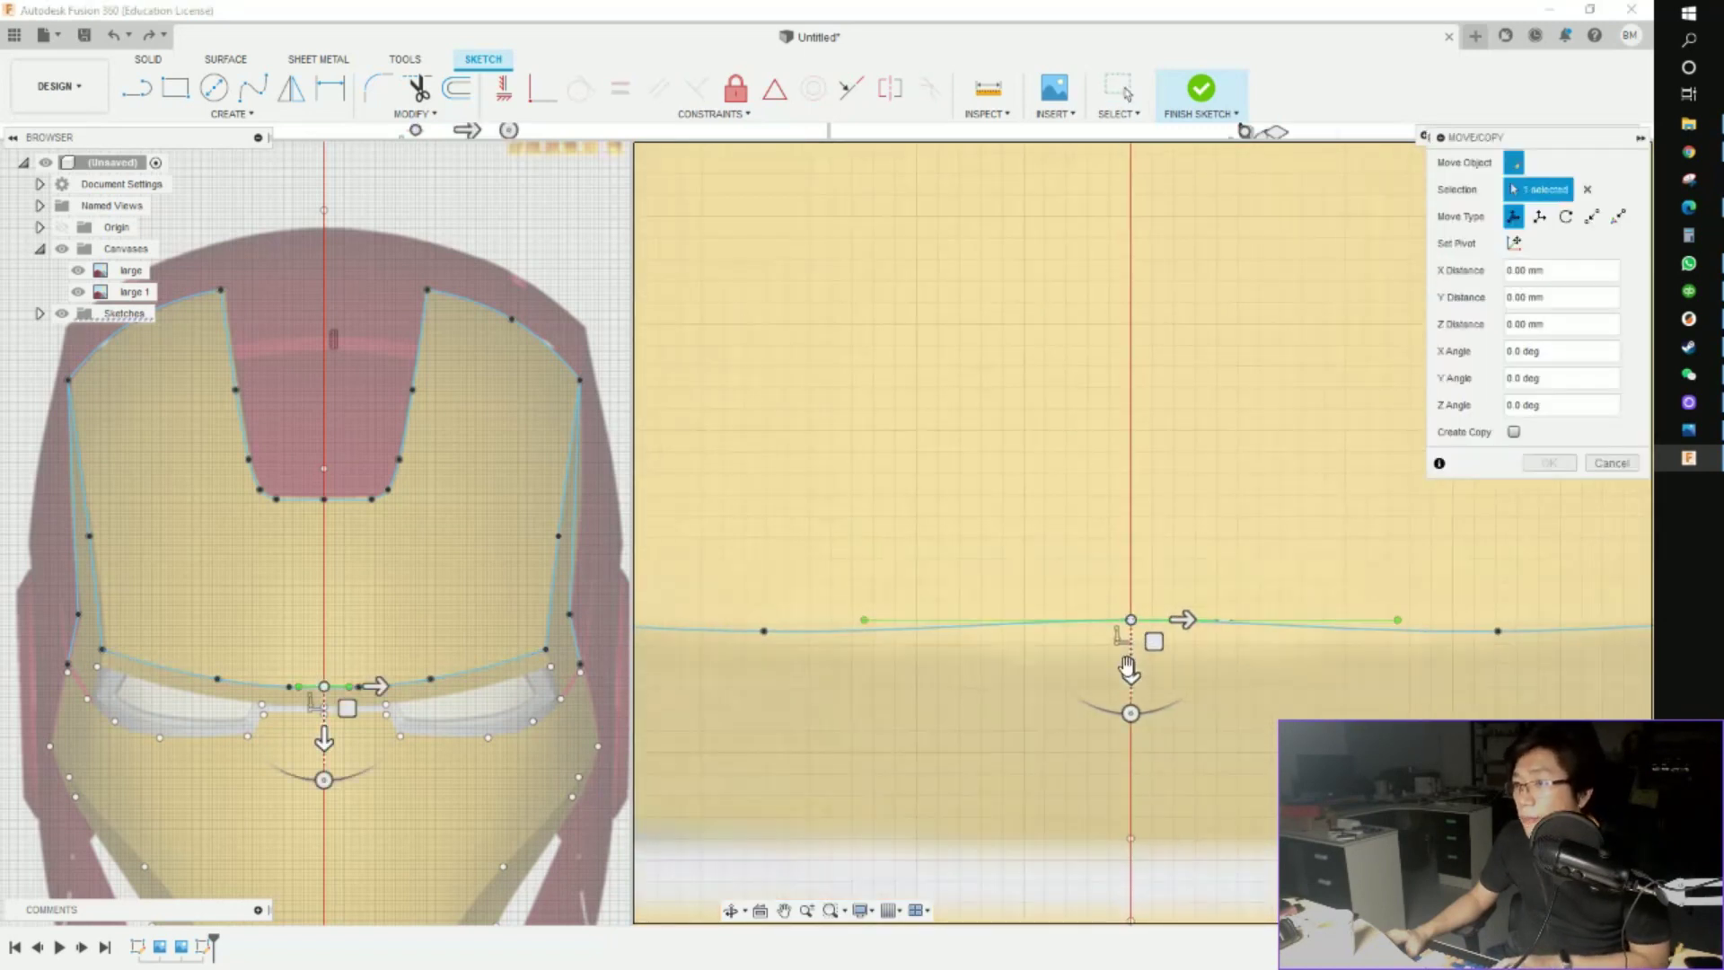
{"action": "left_click_drag", "start_coordinate": [1128, 668], "coordinate": [1126, 679]}
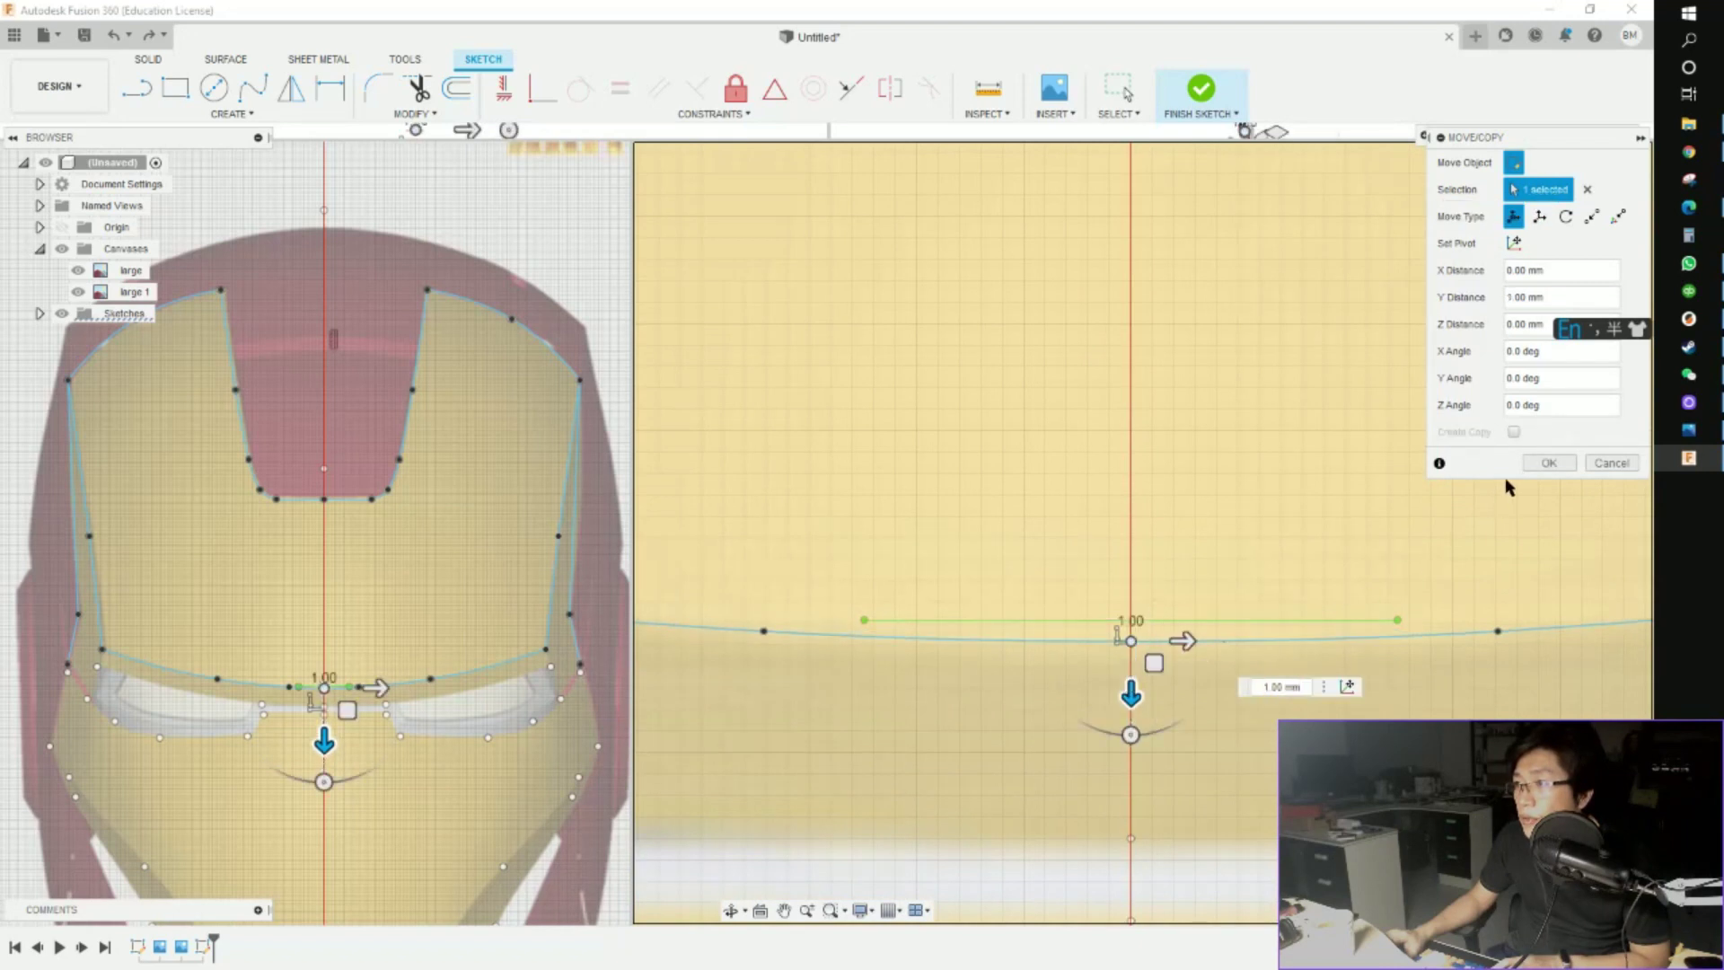
{"action": "left_click", "coordinate": [1549, 462]}
Hide all reference canvases to leave only the sketch curves and points for a three-dimensional check of the brow
{"action": "scroll", "coordinate": [1189, 665], "scroll_direction": "down", "scroll_amount": 4}
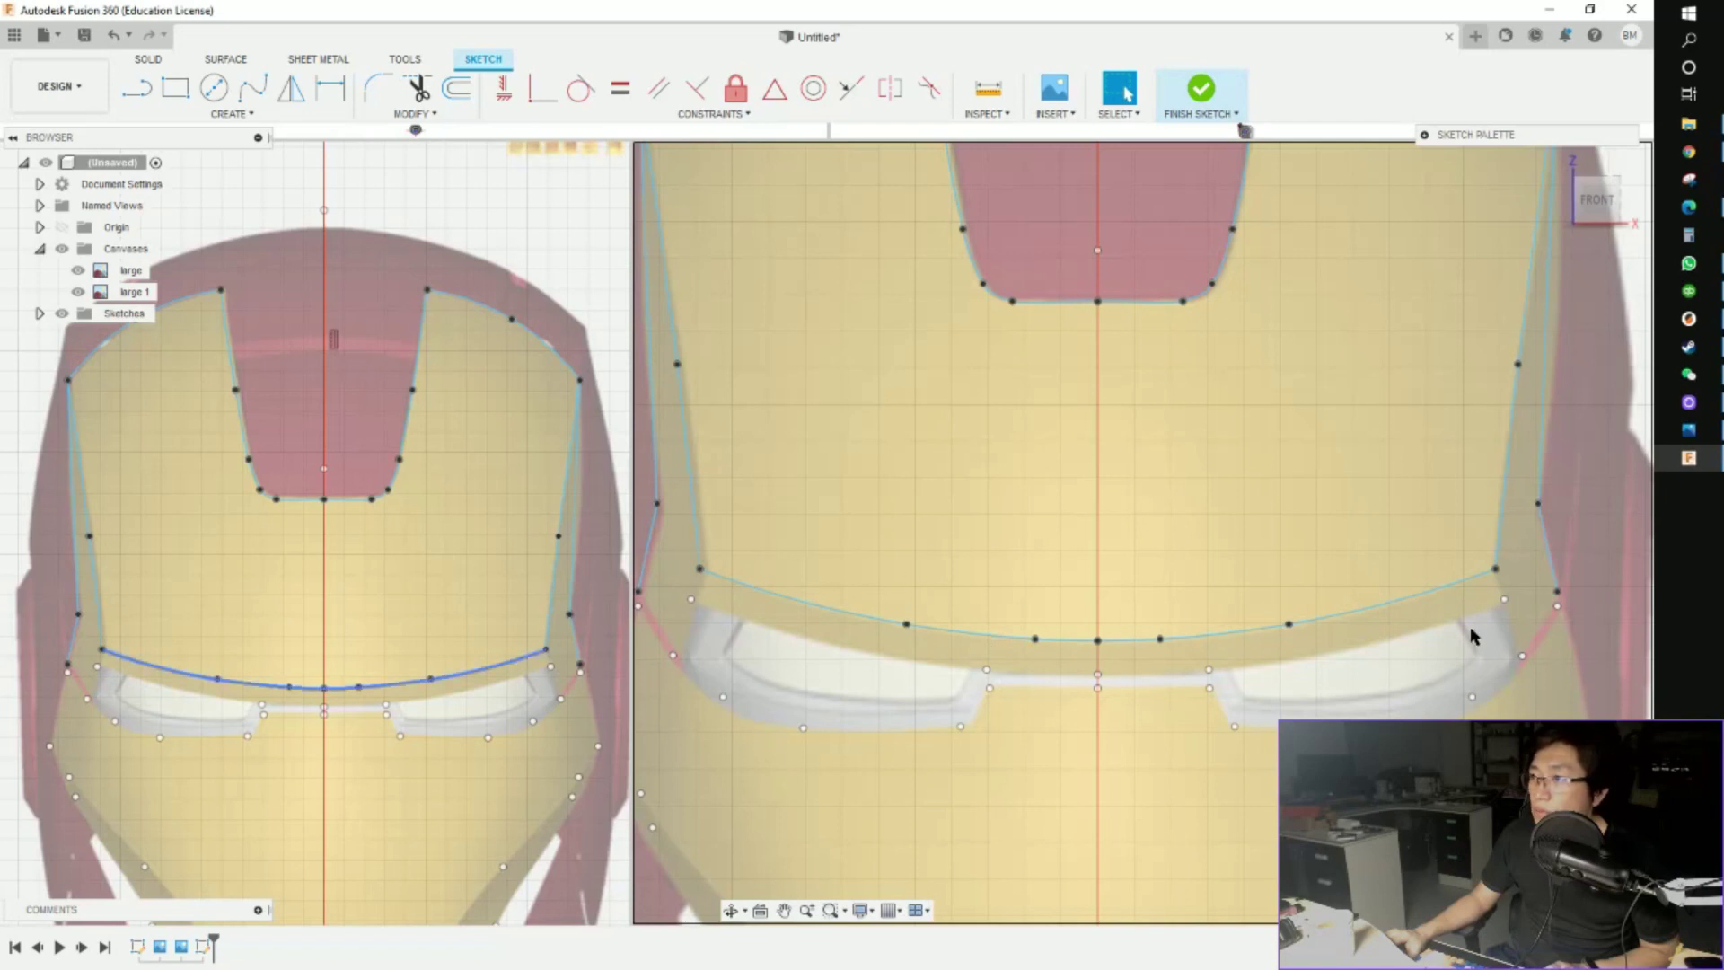
{"action": "scroll", "coordinate": [1472, 636], "scroll_direction": "down", "scroll_amount": 3}
{"action": "left_click_drag", "start_coordinate": [1473, 635], "coordinate": [879, 844], "text": "shift"}
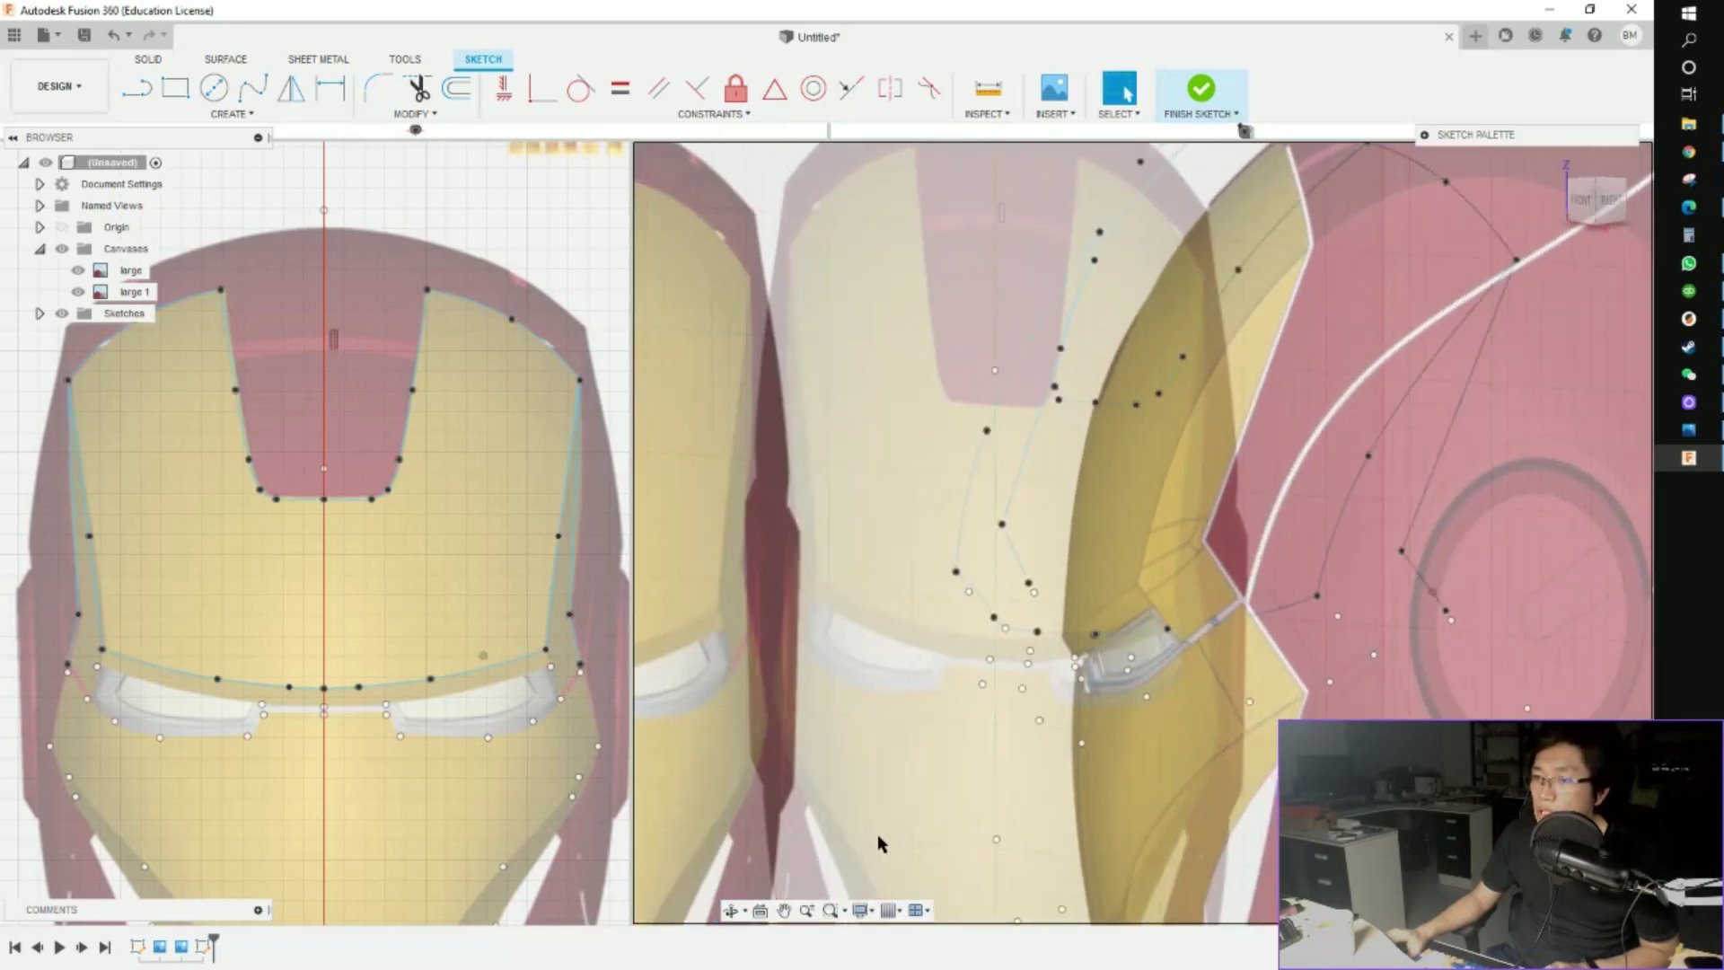
{"action": "left_click", "coordinate": [62, 249]}
{"action": "mouse_move", "coordinate": [850, 539]}
{"action": "middle_mouse_down", "text": "shift"}
{"action": "mouse_move", "coordinate": [959, 591]}
{"action": "mouse_move", "coordinate": [1049, 532]}
{"action": "mouse_move", "coordinate": [1117, 527]}
{"action": "mouse_move", "coordinate": [1073, 500]}
{"action": "mouse_move", "coordinate": [1117, 460]}
{"action": "mouse_move", "coordinate": [1087, 595]}
{"action": "middle_mouse_up", "text": "shift"}
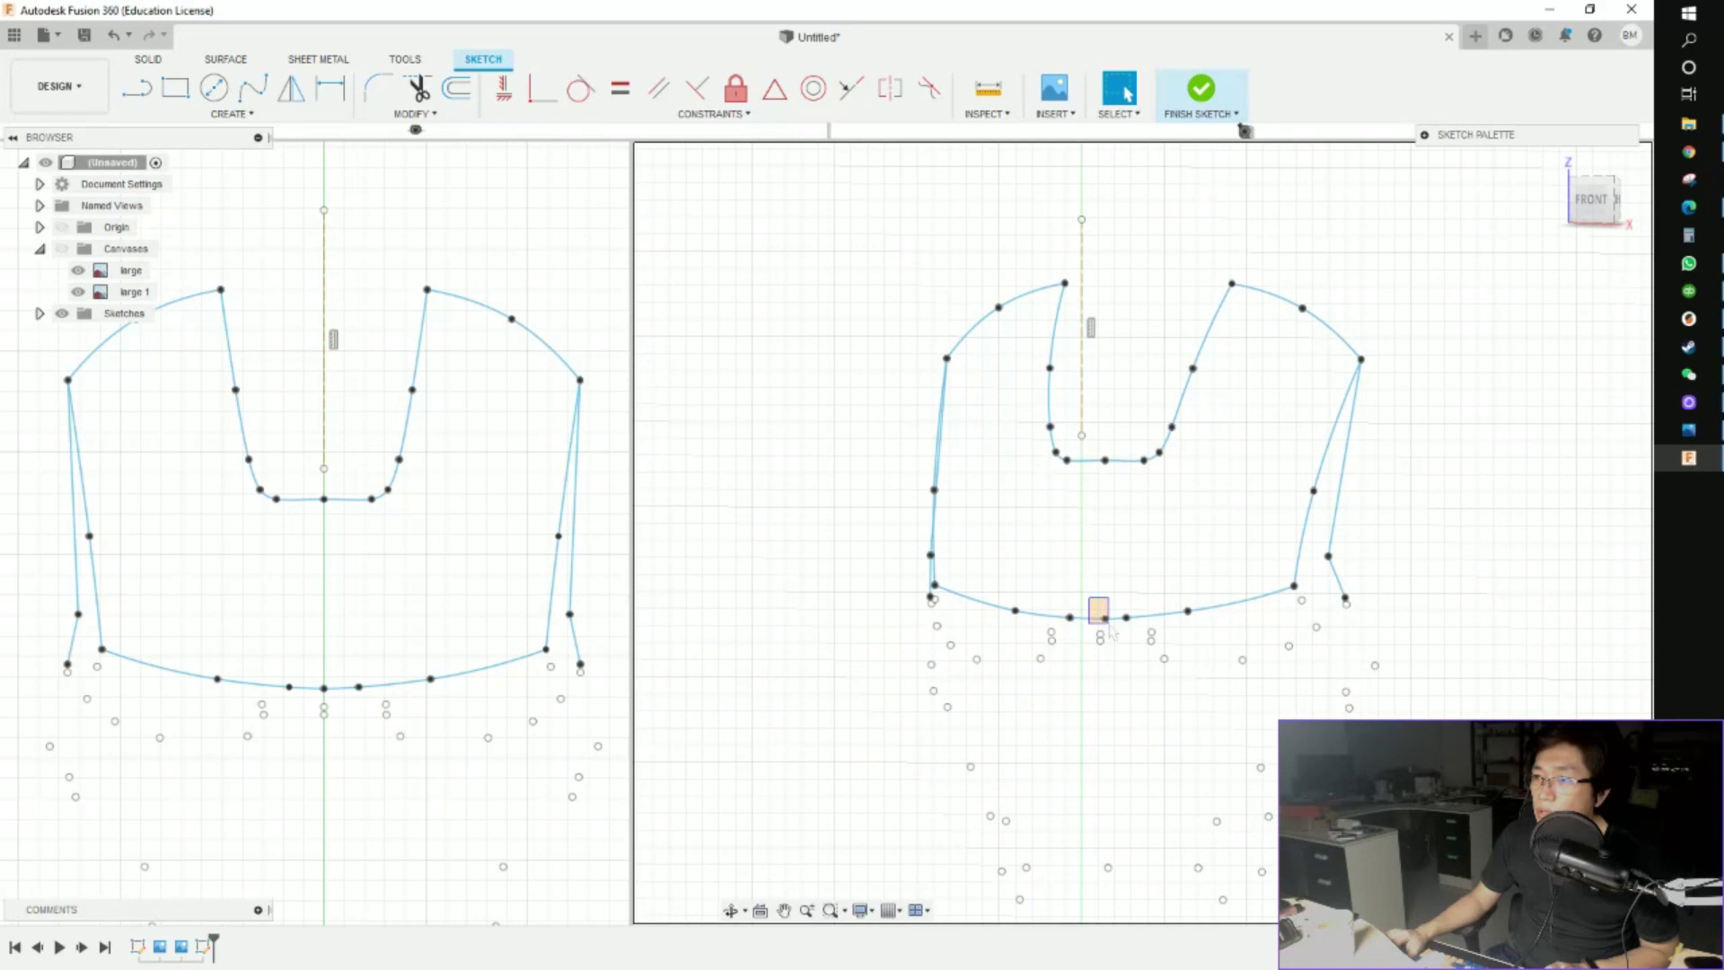
Move the brow spline's two overlapping centre points -17 mm in Z, in front of the neighbouring brow points
{"action": "middle_click_drag", "start_coordinate": [1130, 650], "coordinate": [1062, 681], "text": "shift"}
{"action": "key", "text": "m"}
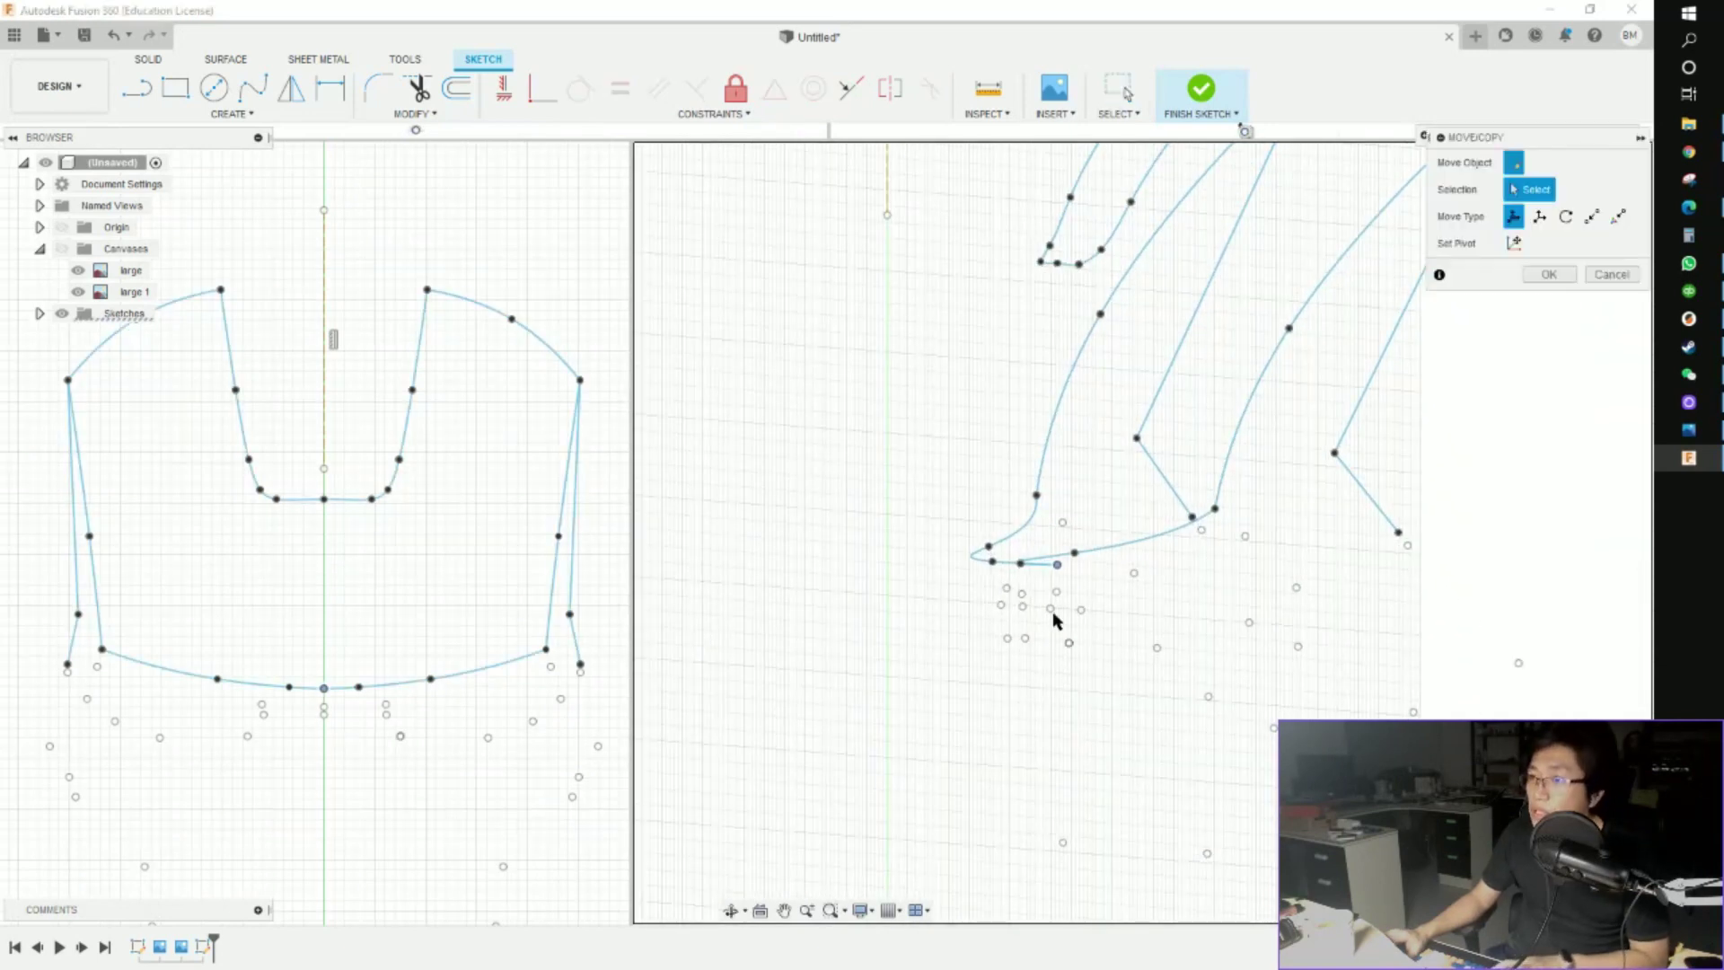
{"action": "scroll", "coordinate": [1040, 576], "scroll_direction": "up", "scroll_amount": 2}
{"action": "scroll", "coordinate": [1040, 576], "scroll_direction": "up", "scroll_amount": 3}
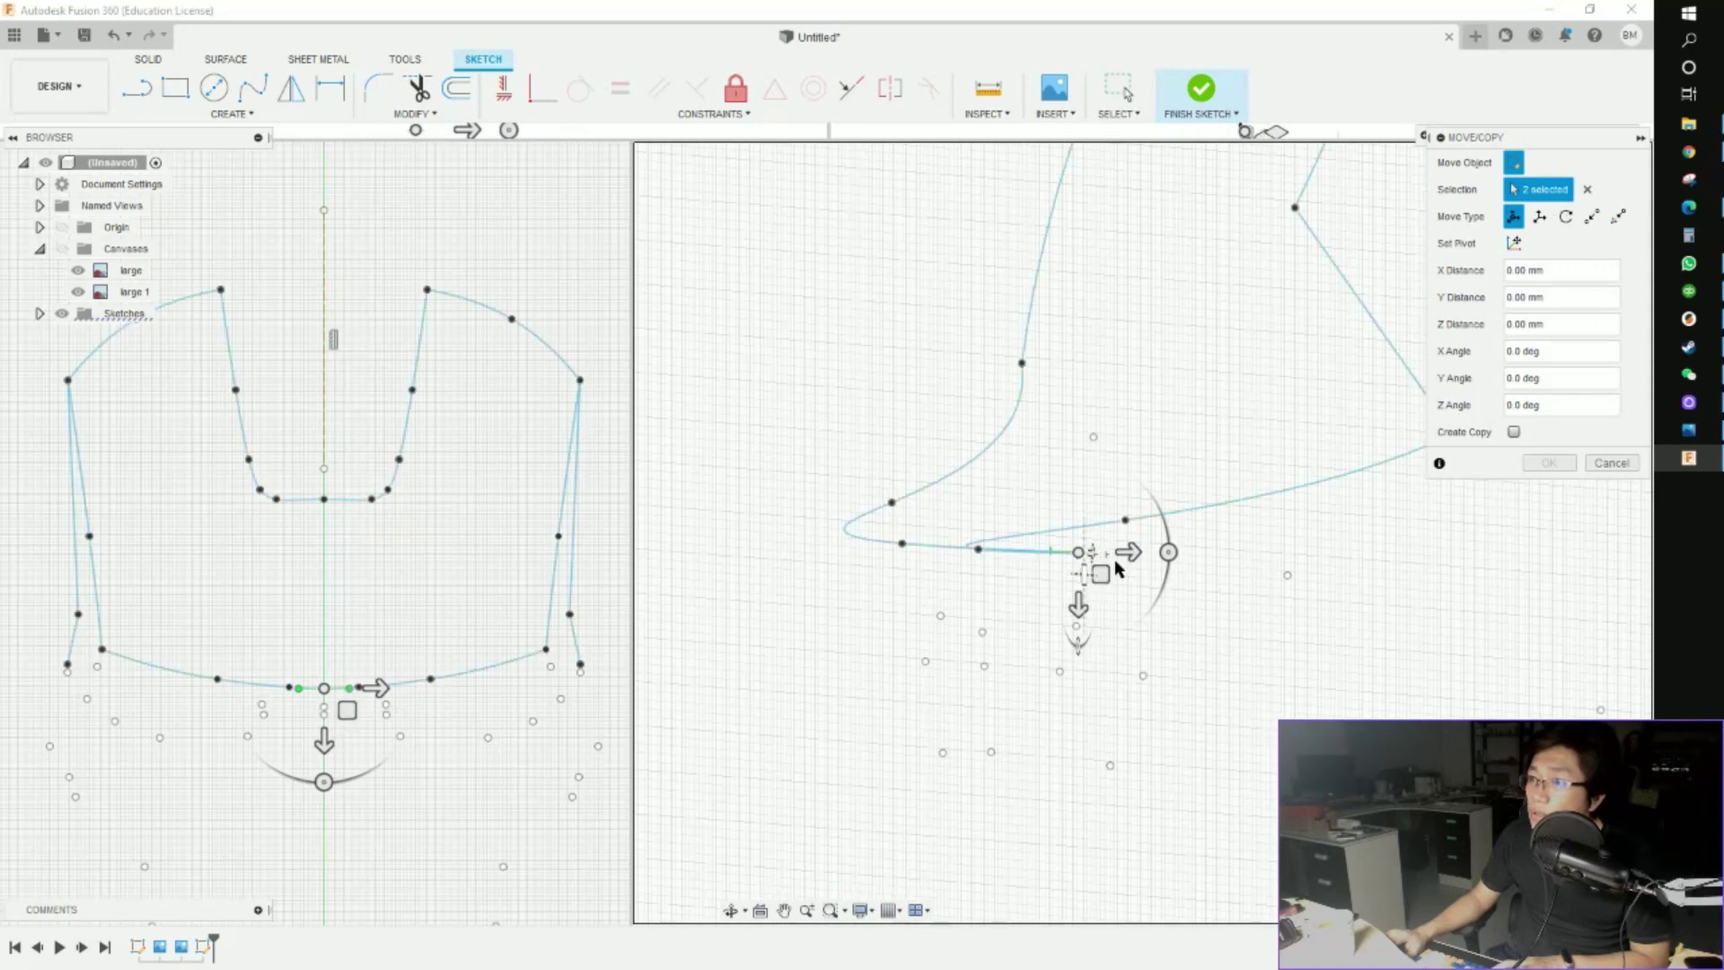
{"action": "left_click_drag", "start_coordinate": [1131, 551], "coordinate": [981, 555]}
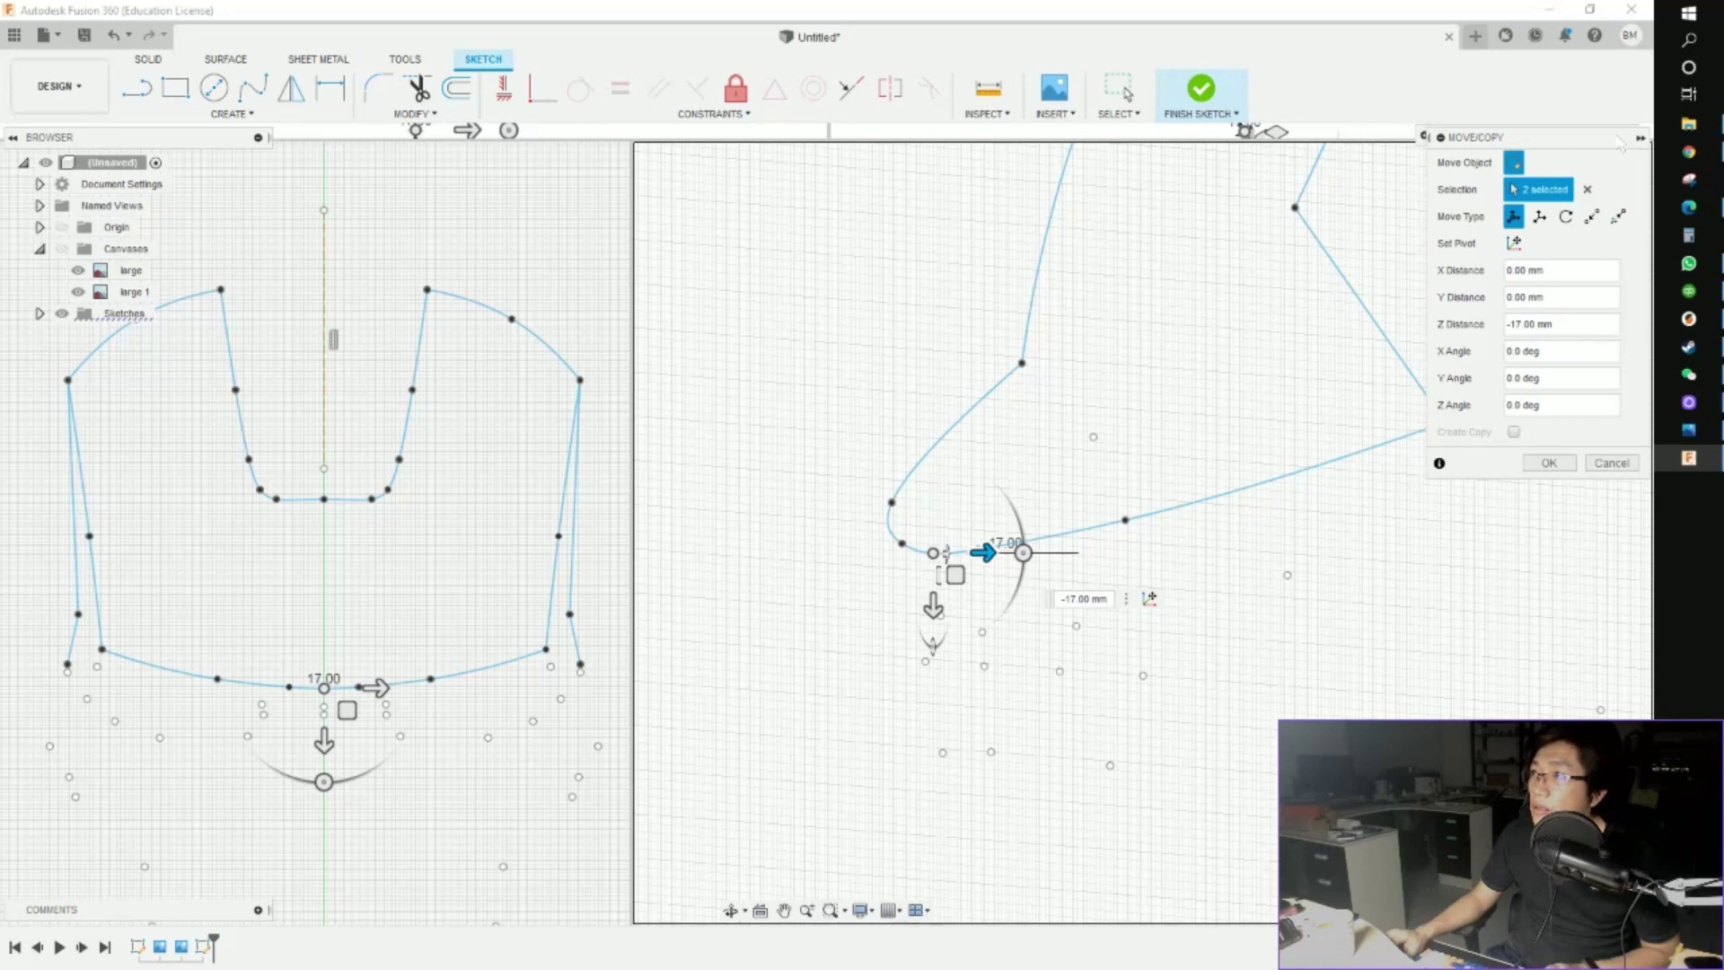
{"action": "left_click_drag", "start_coordinate": [1575, 140], "coordinate": [1567, 255]}
{"action": "left_click", "coordinate": [1600, 206]}
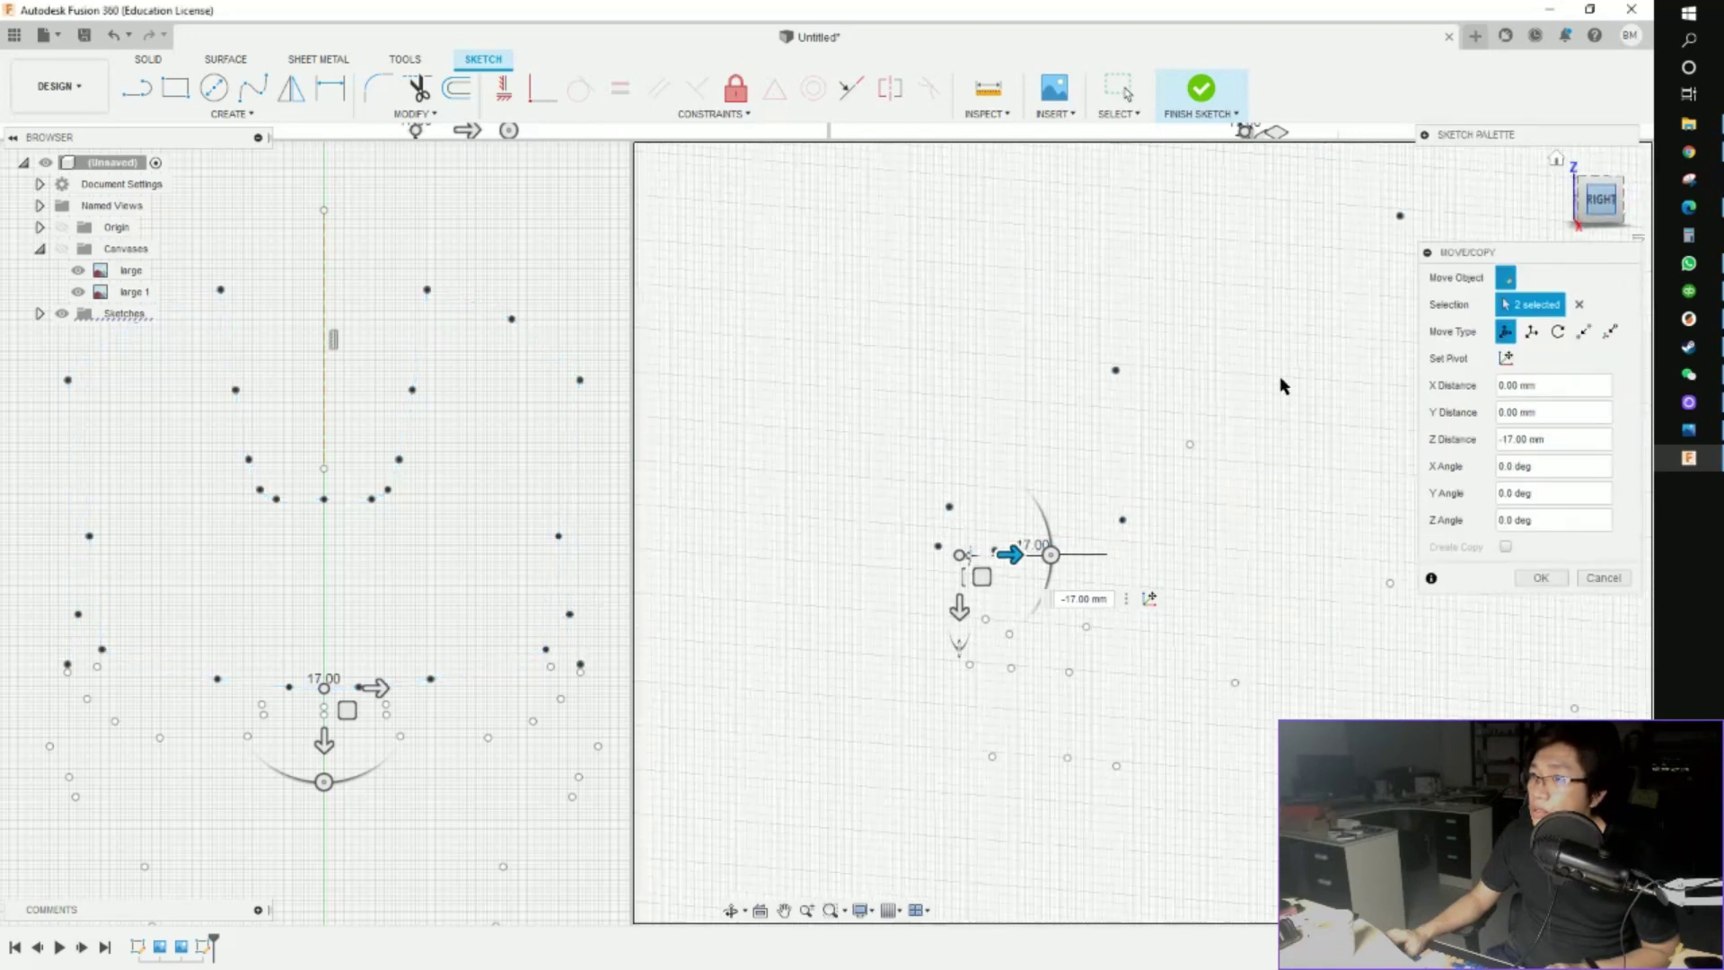
In right view, adjust the height of the two selected brow centre points in Y and apply the move
{"action": "scroll", "coordinate": [1102, 559], "scroll_direction": "up", "scroll_amount": 4}
{"action": "middle_click_drag", "start_coordinate": [1066, 530], "coordinate": [1050, 528], "text": "shift"}
{"action": "left_click", "coordinate": [1602, 214]}
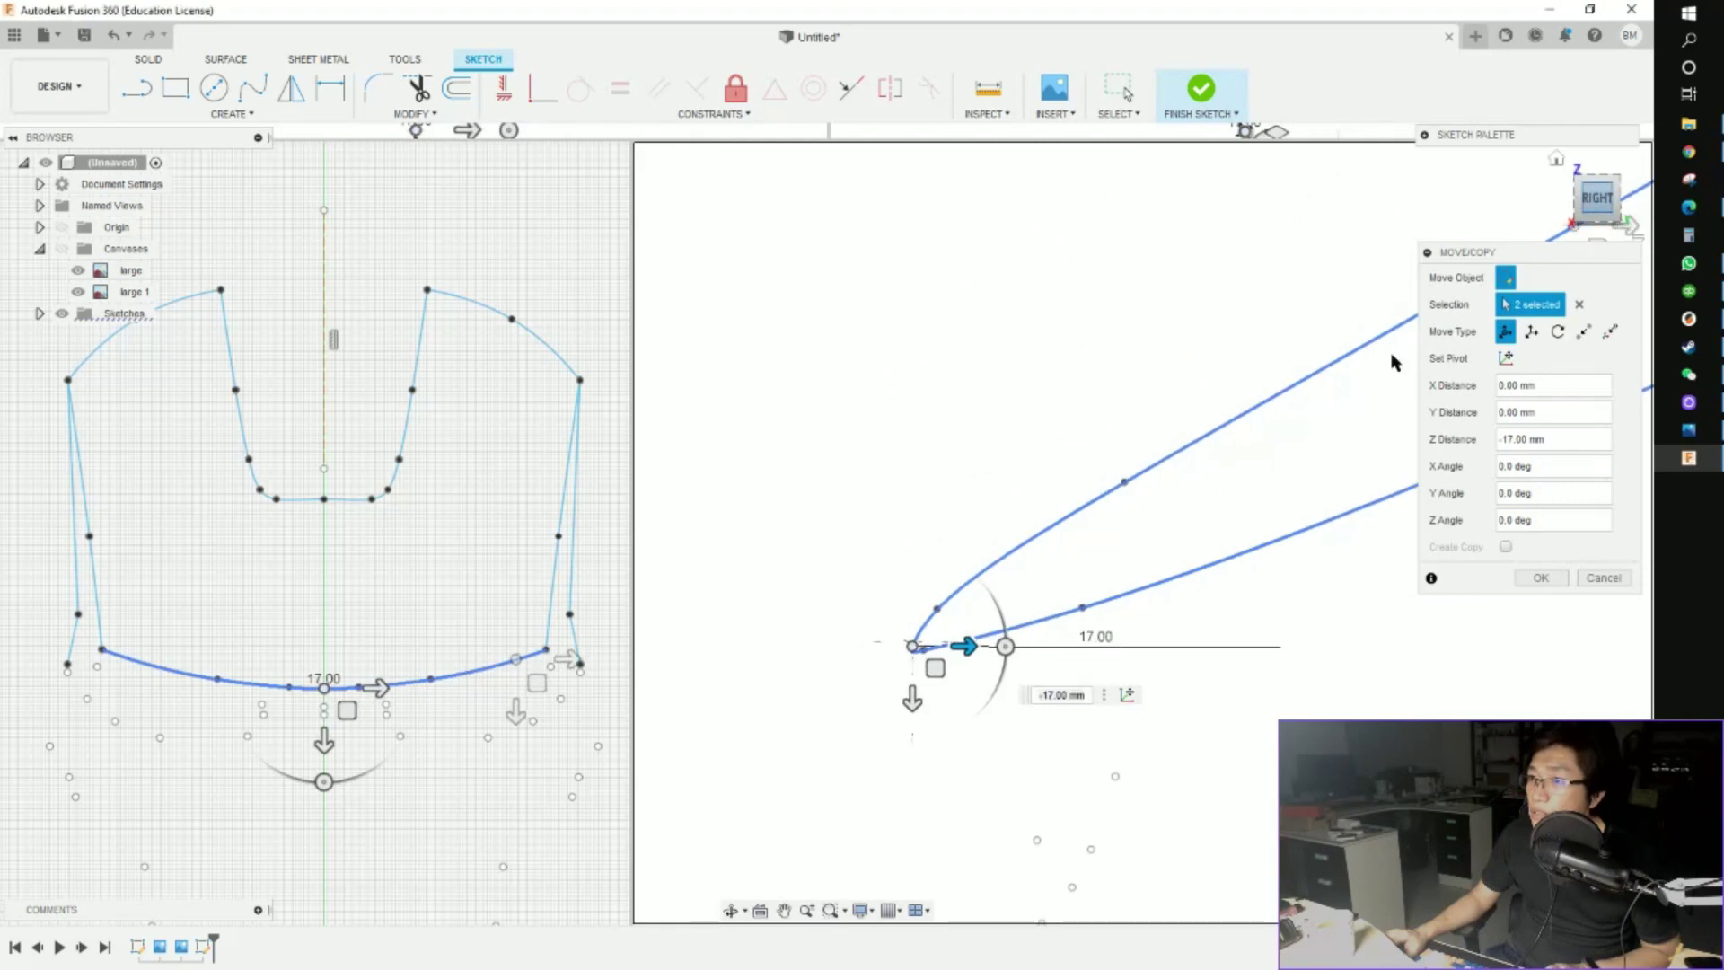
{"action": "left_click_drag", "start_coordinate": [931, 646], "coordinate": [907, 459]}
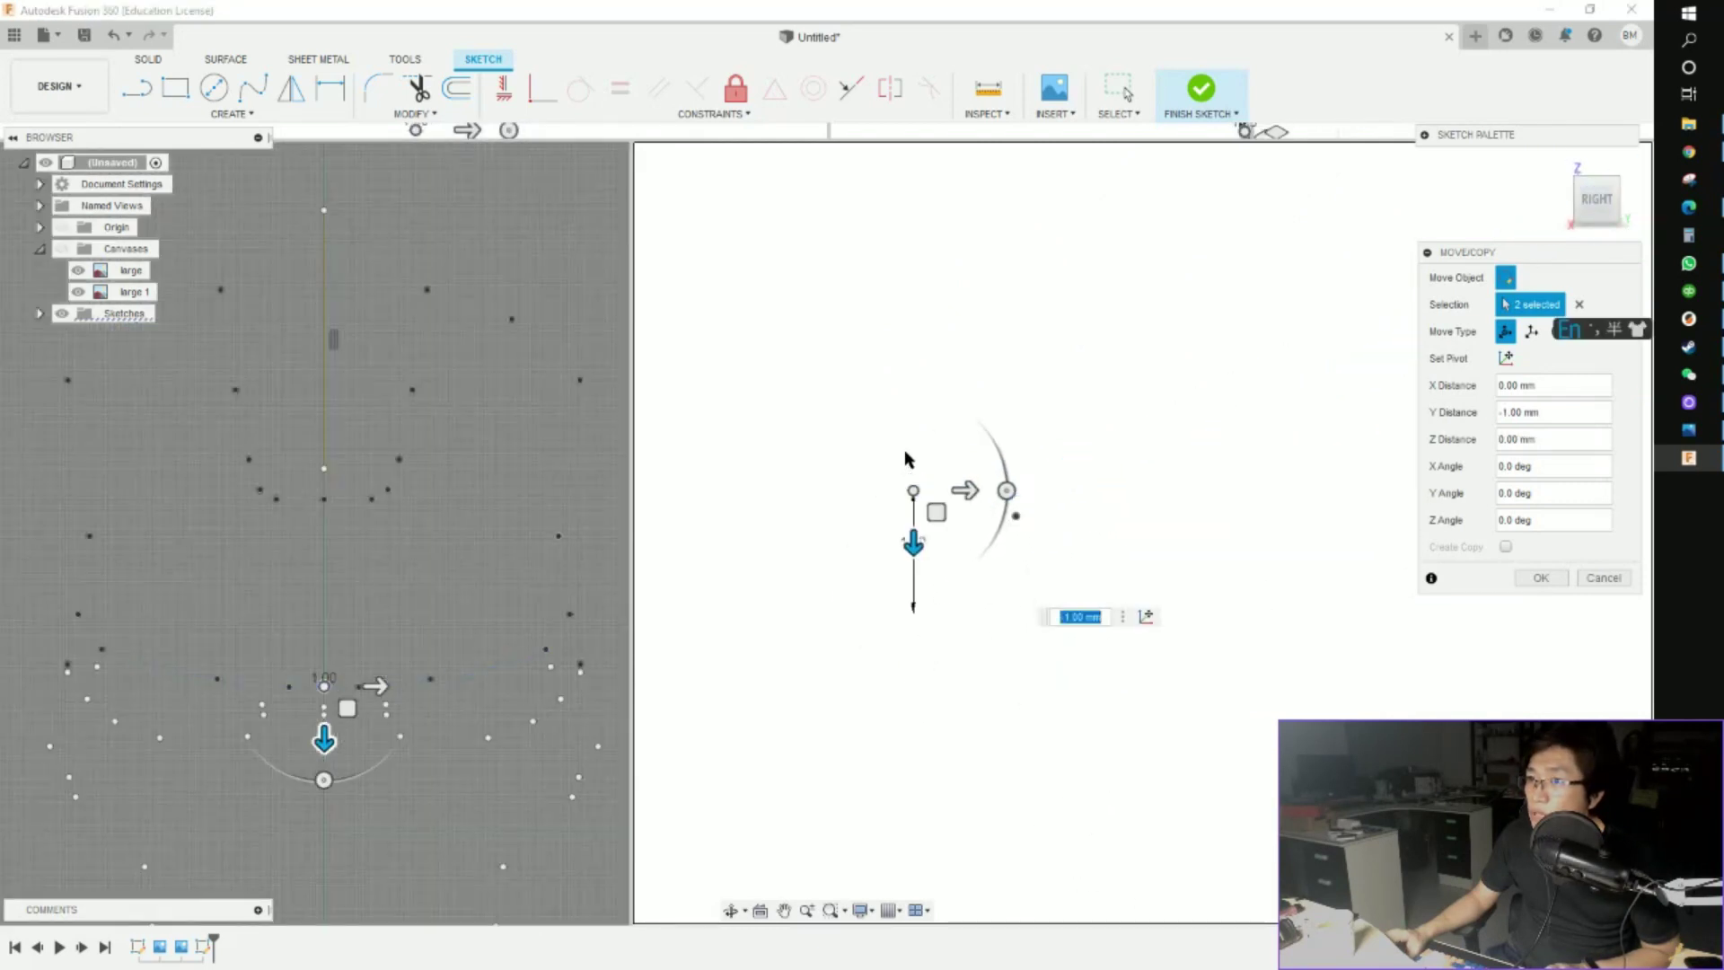
{"action": "scroll", "coordinate": [909, 575], "scroll_direction": "down", "scroll_amount": 1}
{"action": "left_click_drag", "start_coordinate": [920, 561], "coordinate": [925, 604]}
{"action": "left_click", "coordinate": [1541, 577]}
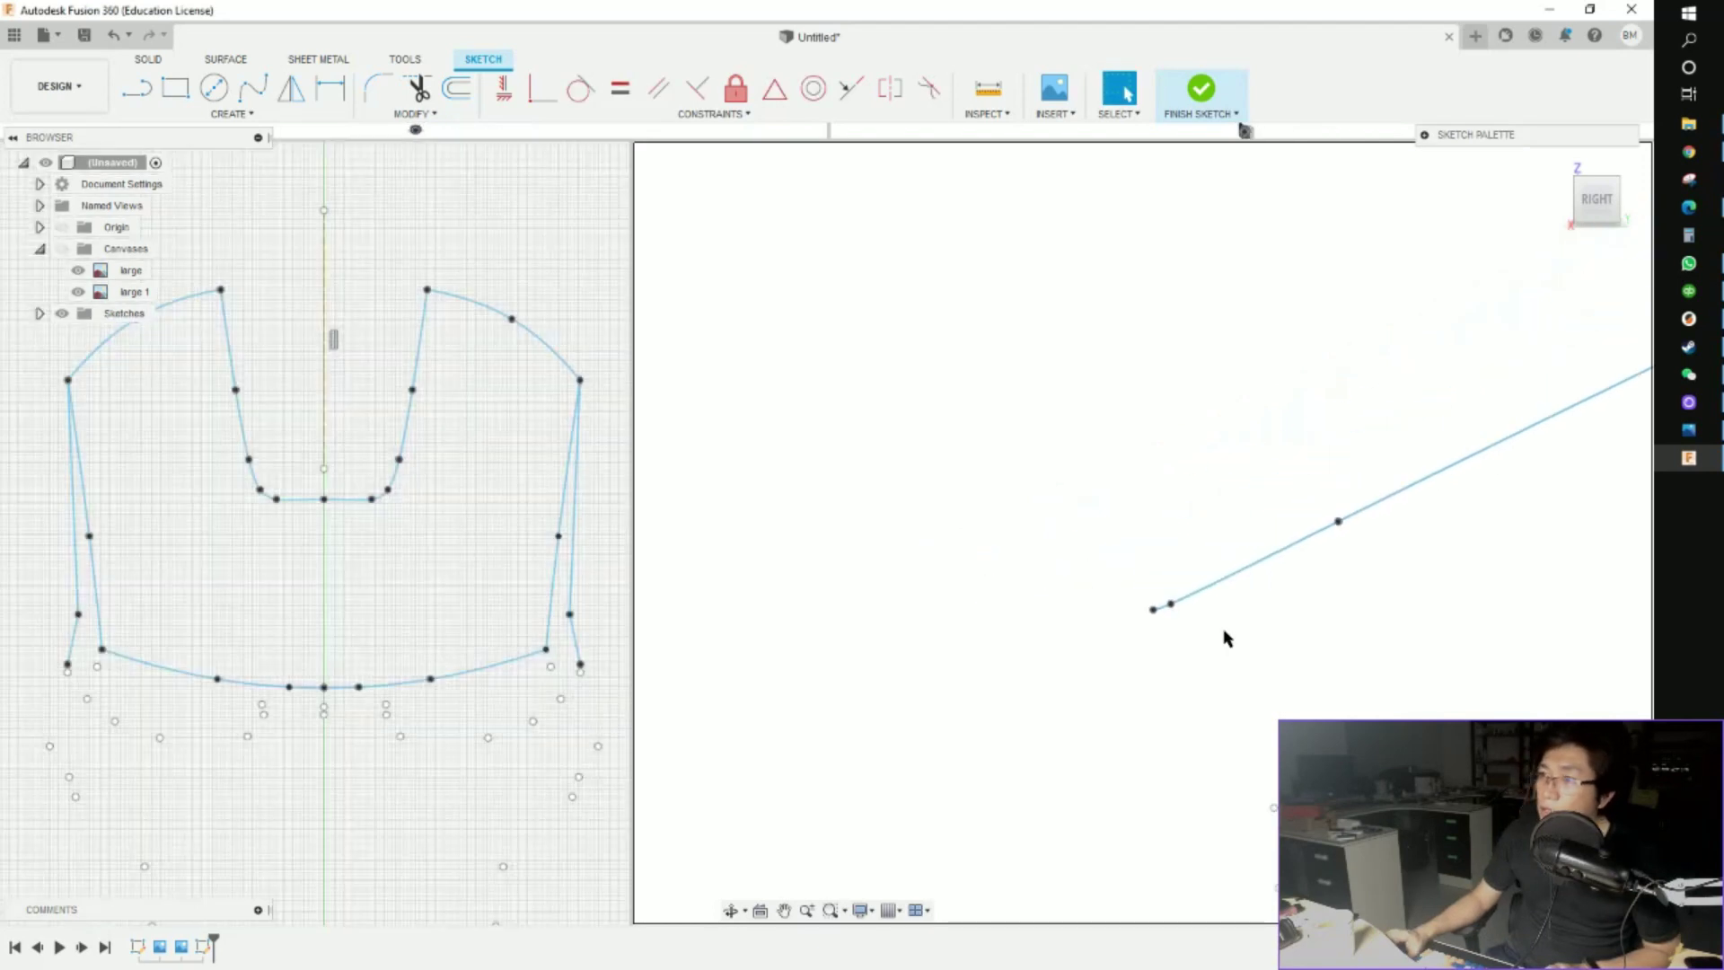
{"action": "scroll", "coordinate": [1221, 634], "scroll_direction": "up", "scroll_amount": 3}
{"action": "scroll", "coordinate": [1327, 673], "scroll_direction": "down", "scroll_amount": 5}
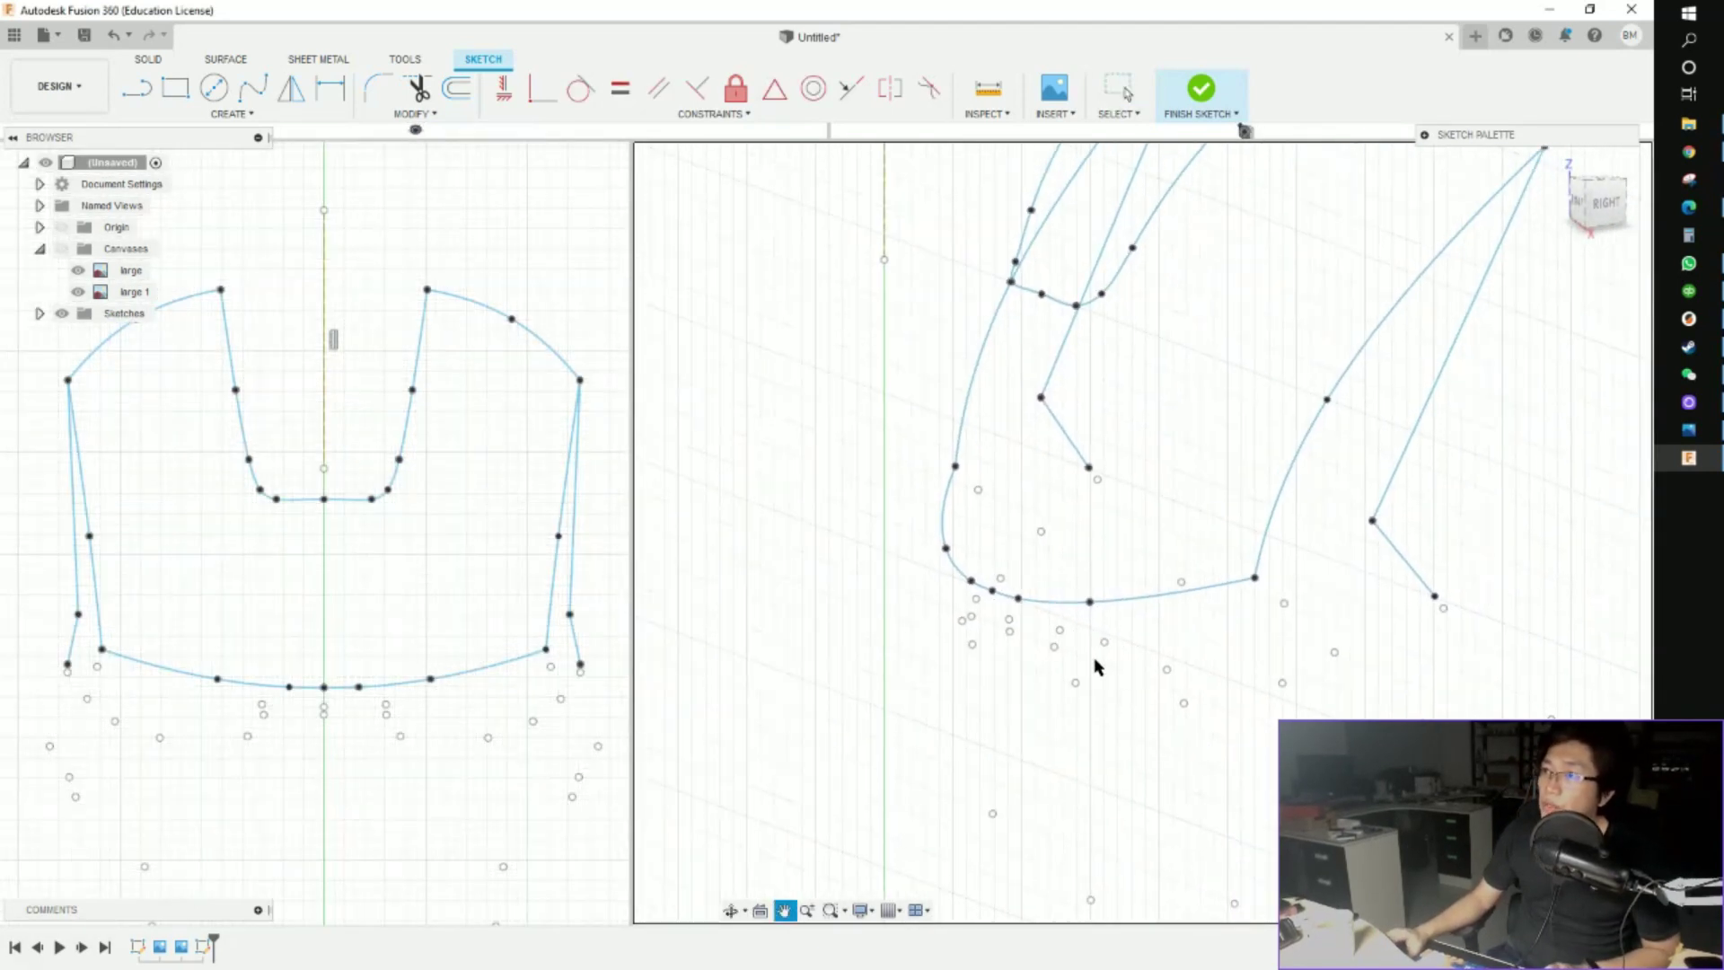
{"action": "mouse_move", "coordinate": [1203, 424]}
{"action": "middle_mouse_down", "text": "shift"}
{"action": "mouse_move", "coordinate": [1308, 425]}
{"action": "mouse_move", "coordinate": [1322, 503]}
{"action": "mouse_move", "coordinate": [1000, 604]}
{"action": "mouse_move", "coordinate": [1108, 616]}
{"action": "middle_mouse_up", "text": "shift"}
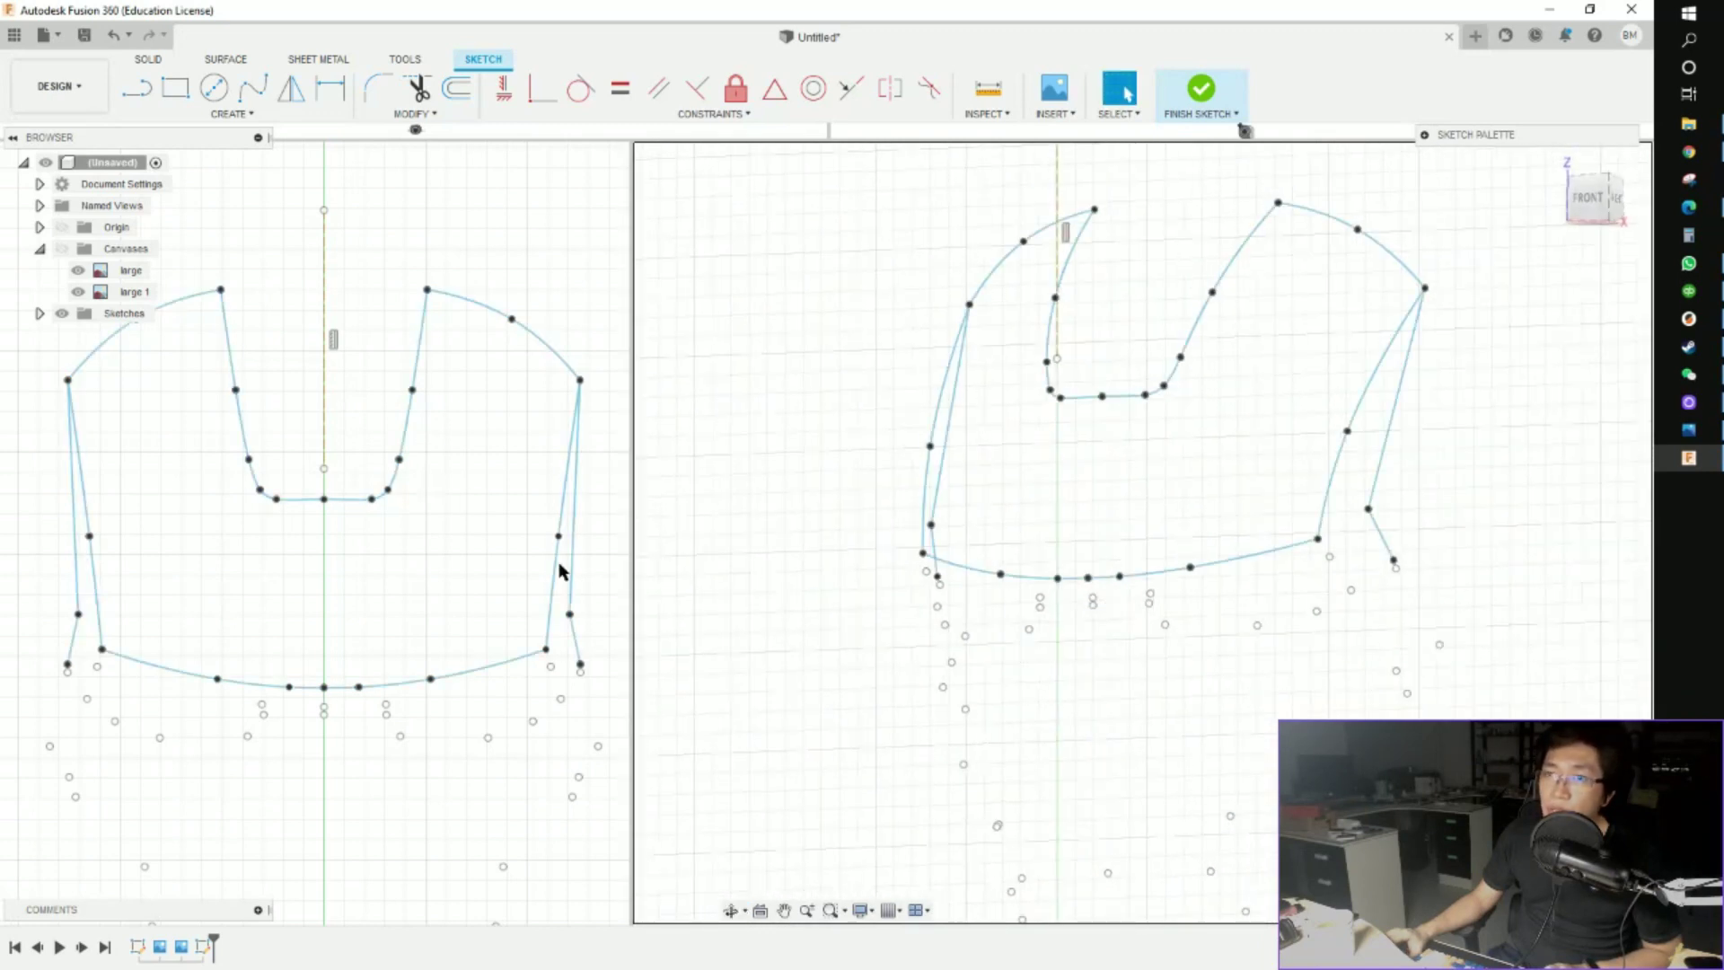
{"action": "scroll", "coordinate": [488, 559], "scroll_direction": "down", "scroll_amount": 1}
{"action": "scroll", "coordinate": [492, 512], "scroll_direction": "down", "scroll_amount": 2}
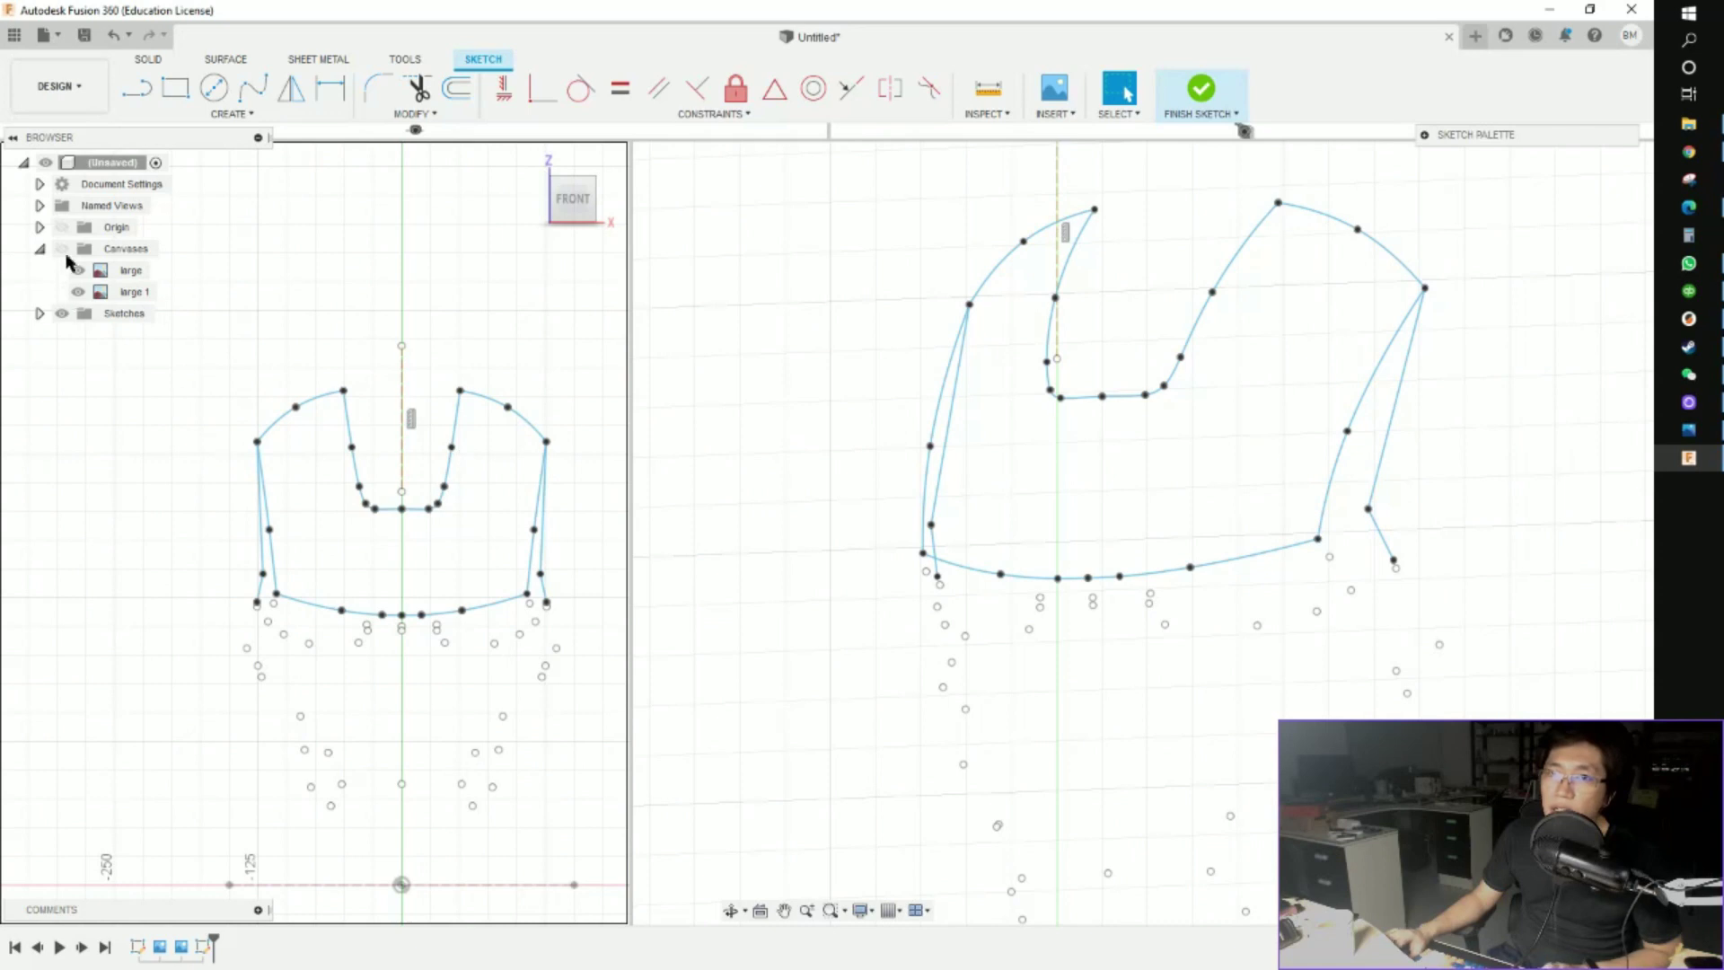
Show the reference canvases again and view the helmet's eye and side area from the right
{"action": "left_click", "coordinate": [61, 249]}
{"action": "scroll", "coordinate": [934, 628], "scroll_direction": "down", "scroll_amount": 2}
{"action": "middle_click_drag", "start_coordinate": [987, 639], "coordinate": [1066, 589]}
{"action": "scroll", "coordinate": [1066, 589], "scroll_direction": "up", "scroll_amount": 8}
{"action": "scroll", "coordinate": [1495, 323], "scroll_direction": "down", "scroll_amount": 3}
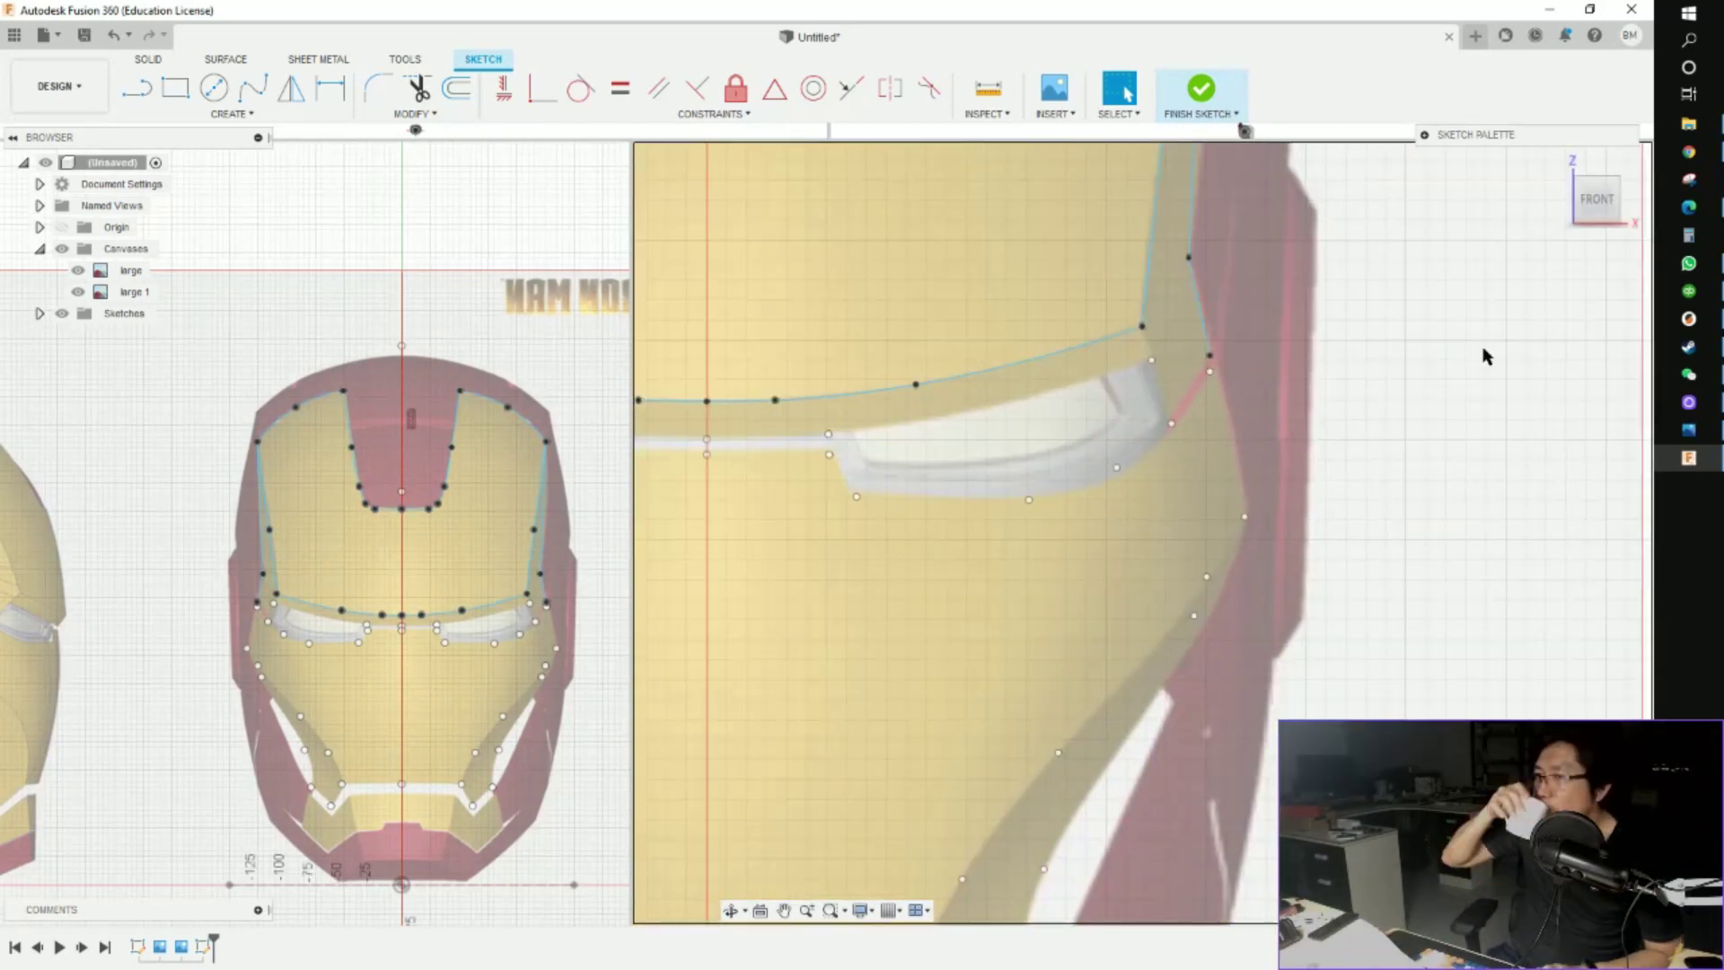
{"action": "middle_click_drag", "start_coordinate": [1526, 225], "coordinate": [1321, 489], "text": "shift"}
{"action": "left_click", "coordinate": [1615, 199]}
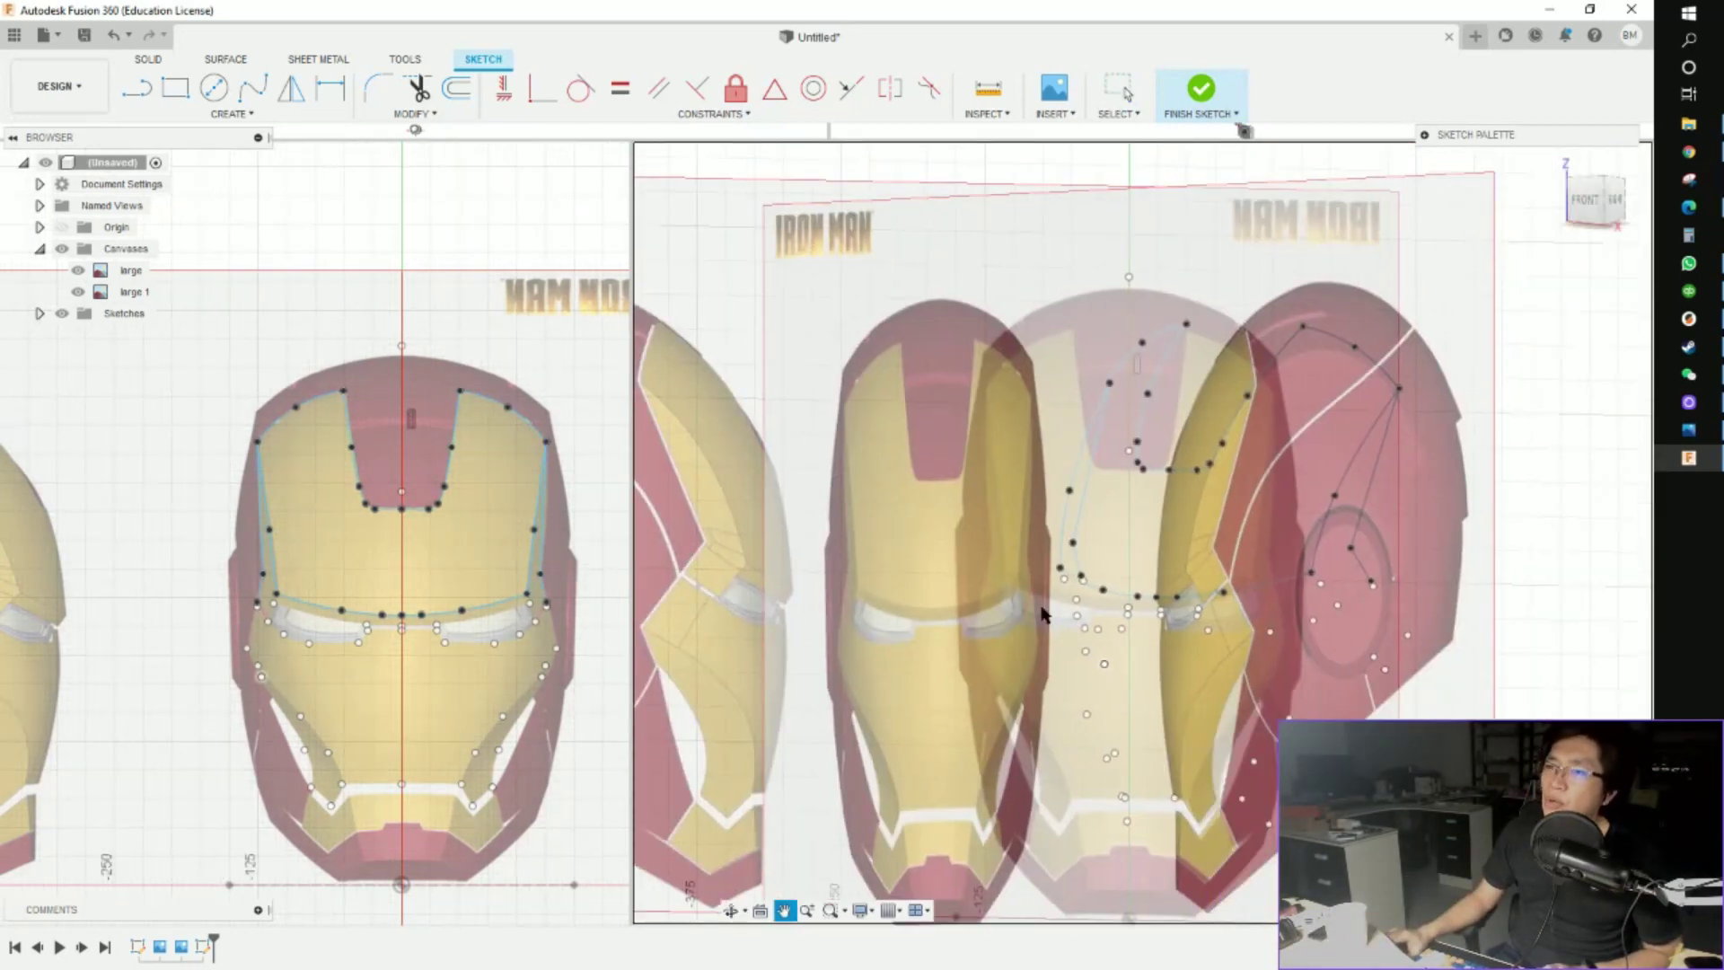
Draw two short fit point splines joining the right lower brow point to the lowest side point, and that point to the side ridge's end
{"action": "left_click", "coordinate": [231, 114]}
{"action": "left_click", "coordinate": [222, 291]}
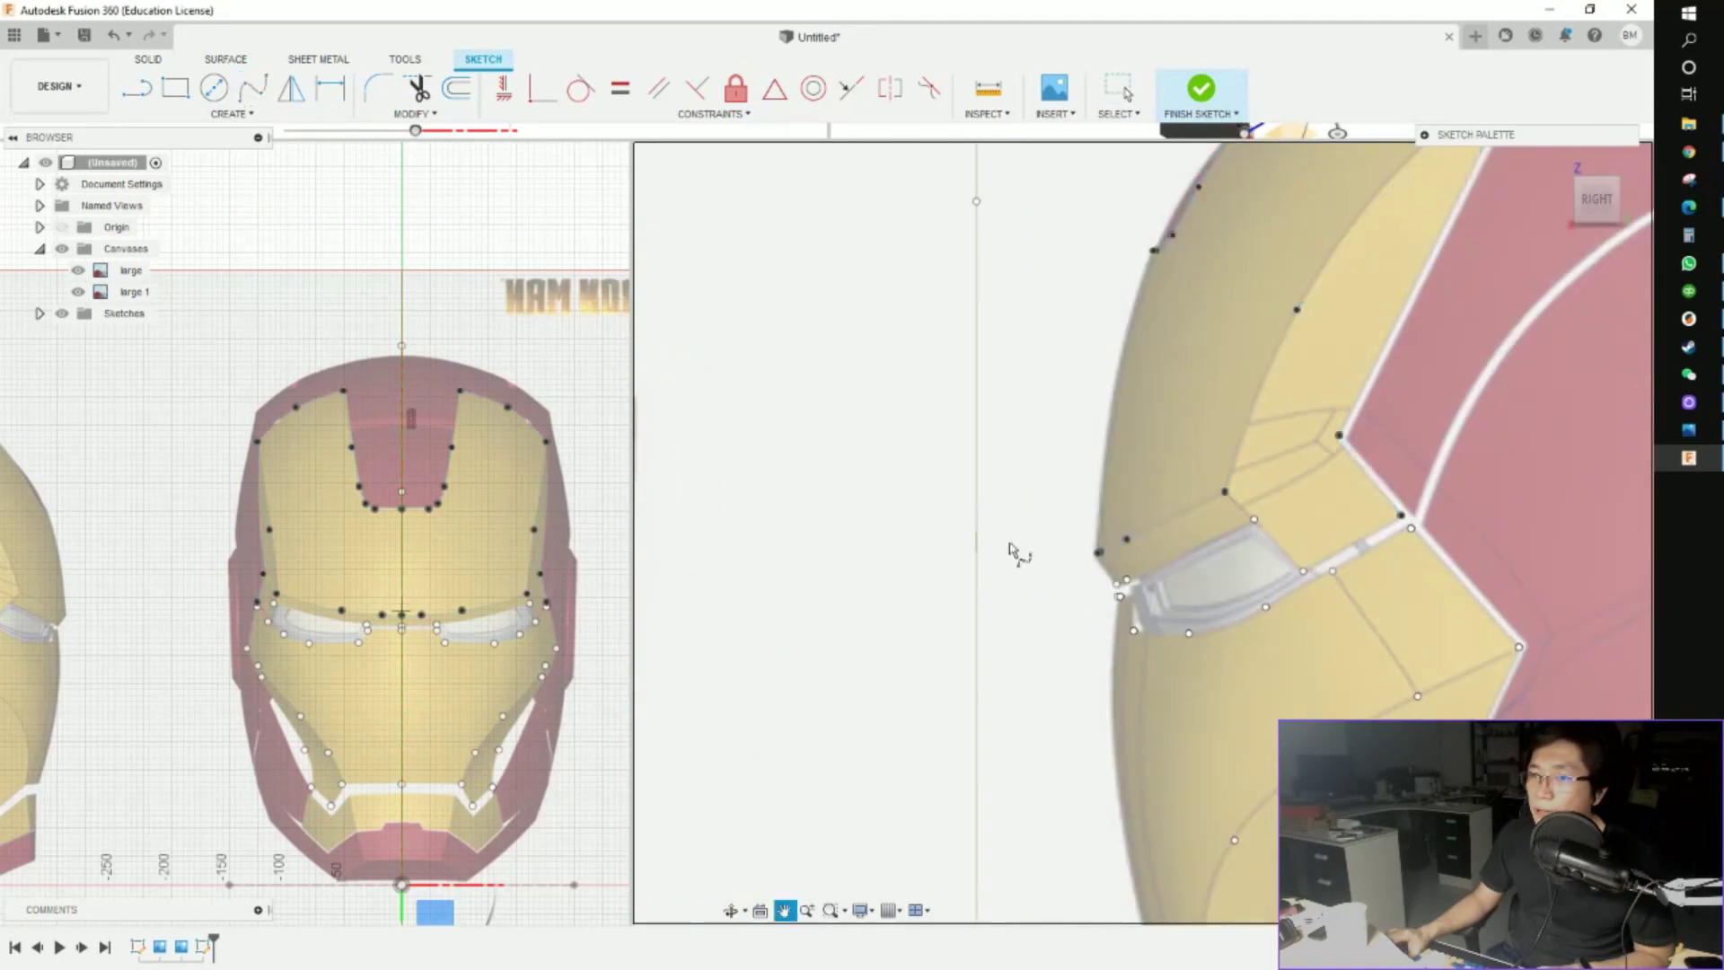
{"action": "left_click", "coordinate": [1267, 525]}
{"action": "left_click", "coordinate": [1600, 199]}
{"action": "scroll", "coordinate": [1329, 557], "scroll_direction": "up", "scroll_amount": 3}
{"action": "left_click", "coordinate": [1303, 575]}
{"action": "left_click", "coordinate": [1370, 639]}
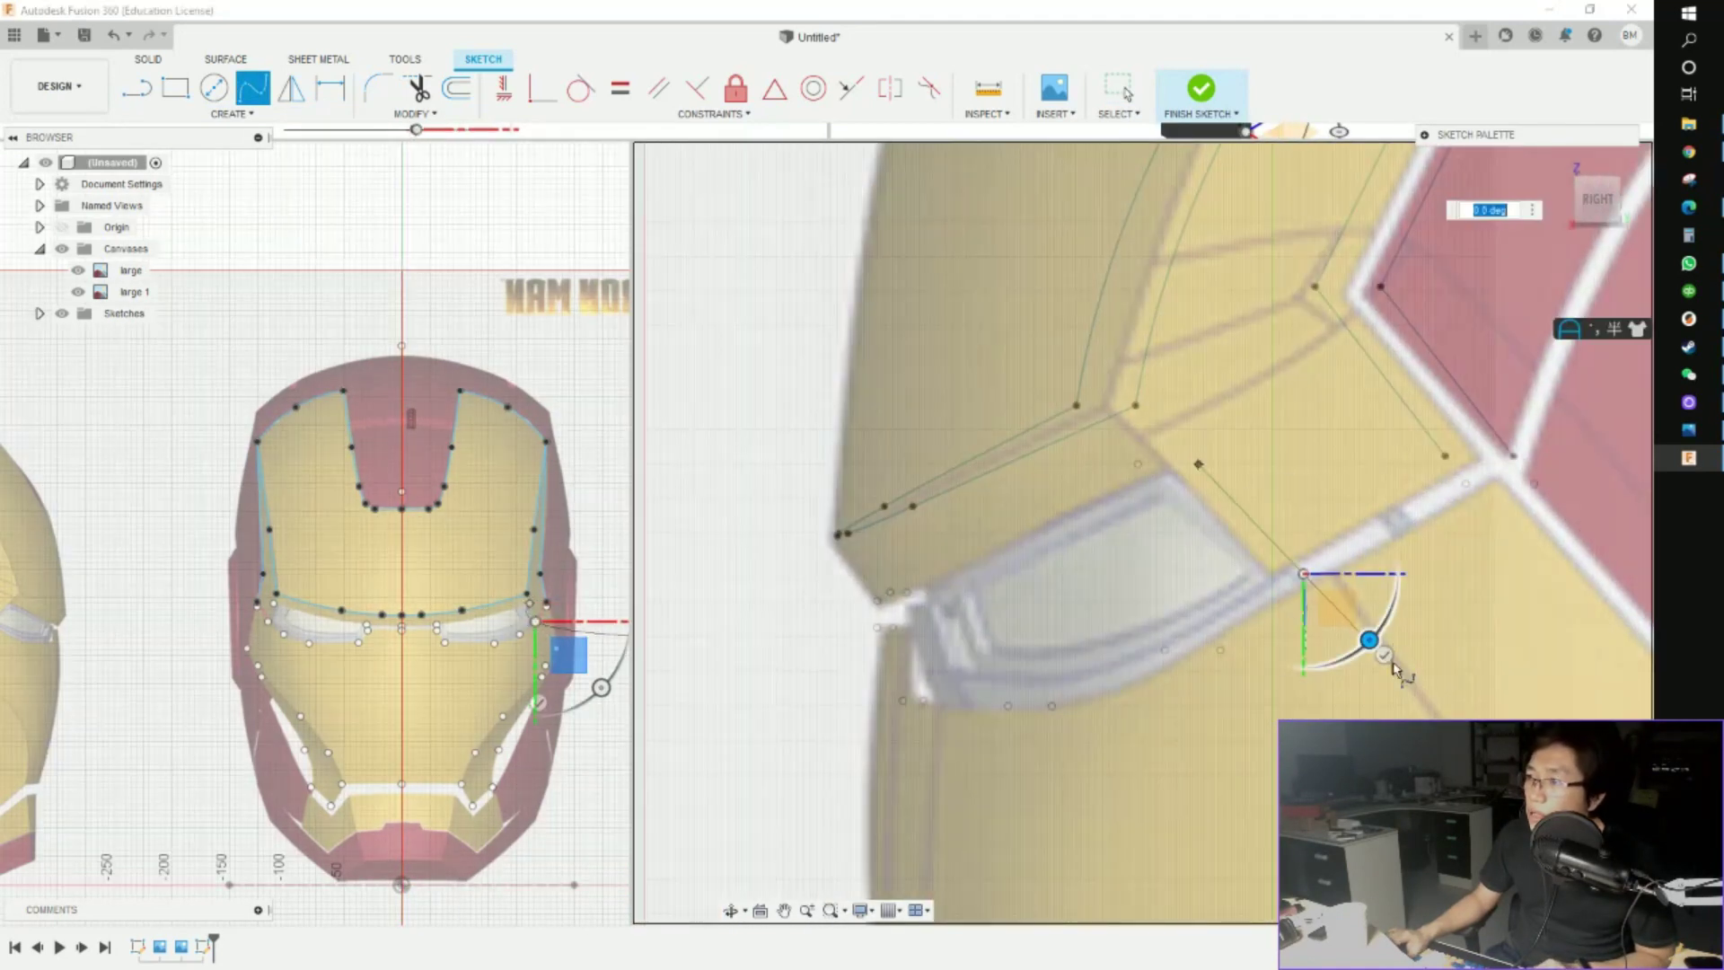
{"action": "left_click", "coordinate": [1386, 656]}
{"action": "left_click", "coordinate": [1303, 574]}
{"action": "left_click", "coordinate": [1445, 457]}
{"action": "left_click", "coordinate": [1526, 537]}
Draw the lower brow spline through the centre point to the matching lower brow point on the opposite side
{"action": "left_click", "coordinate": [888, 591]}
{"action": "left_click", "coordinate": [1138, 465]}
{"action": "left_click", "coordinate": [1219, 544]}
{"action": "scroll", "coordinate": [1223, 539], "scroll_direction": "down", "scroll_amount": 5}
On the opposite side, draw lines from the lower brow spline's end to the lowest side point and on to the side ridge's end
{"action": "middle_click_drag", "start_coordinate": [1223, 539], "coordinate": [1486, 568], "text": "shift"}
{"action": "key", "text": "Escape"}
{"action": "scroll", "coordinate": [1270, 458], "scroll_direction": "up", "scroll_amount": 3}
{"action": "key", "text": "Return"}
{"action": "left_click", "coordinate": [1441, 467]}
{"action": "left_click", "coordinate": [1486, 568]}
{"action": "middle_click_drag", "start_coordinate": [987, 574], "coordinate": [1455, 557], "text": "shift"}
{"action": "left_click", "coordinate": [138, 88]}
{"action": "left_click", "coordinate": [1181, 533]}
{"action": "left_click", "coordinate": [1068, 622]}
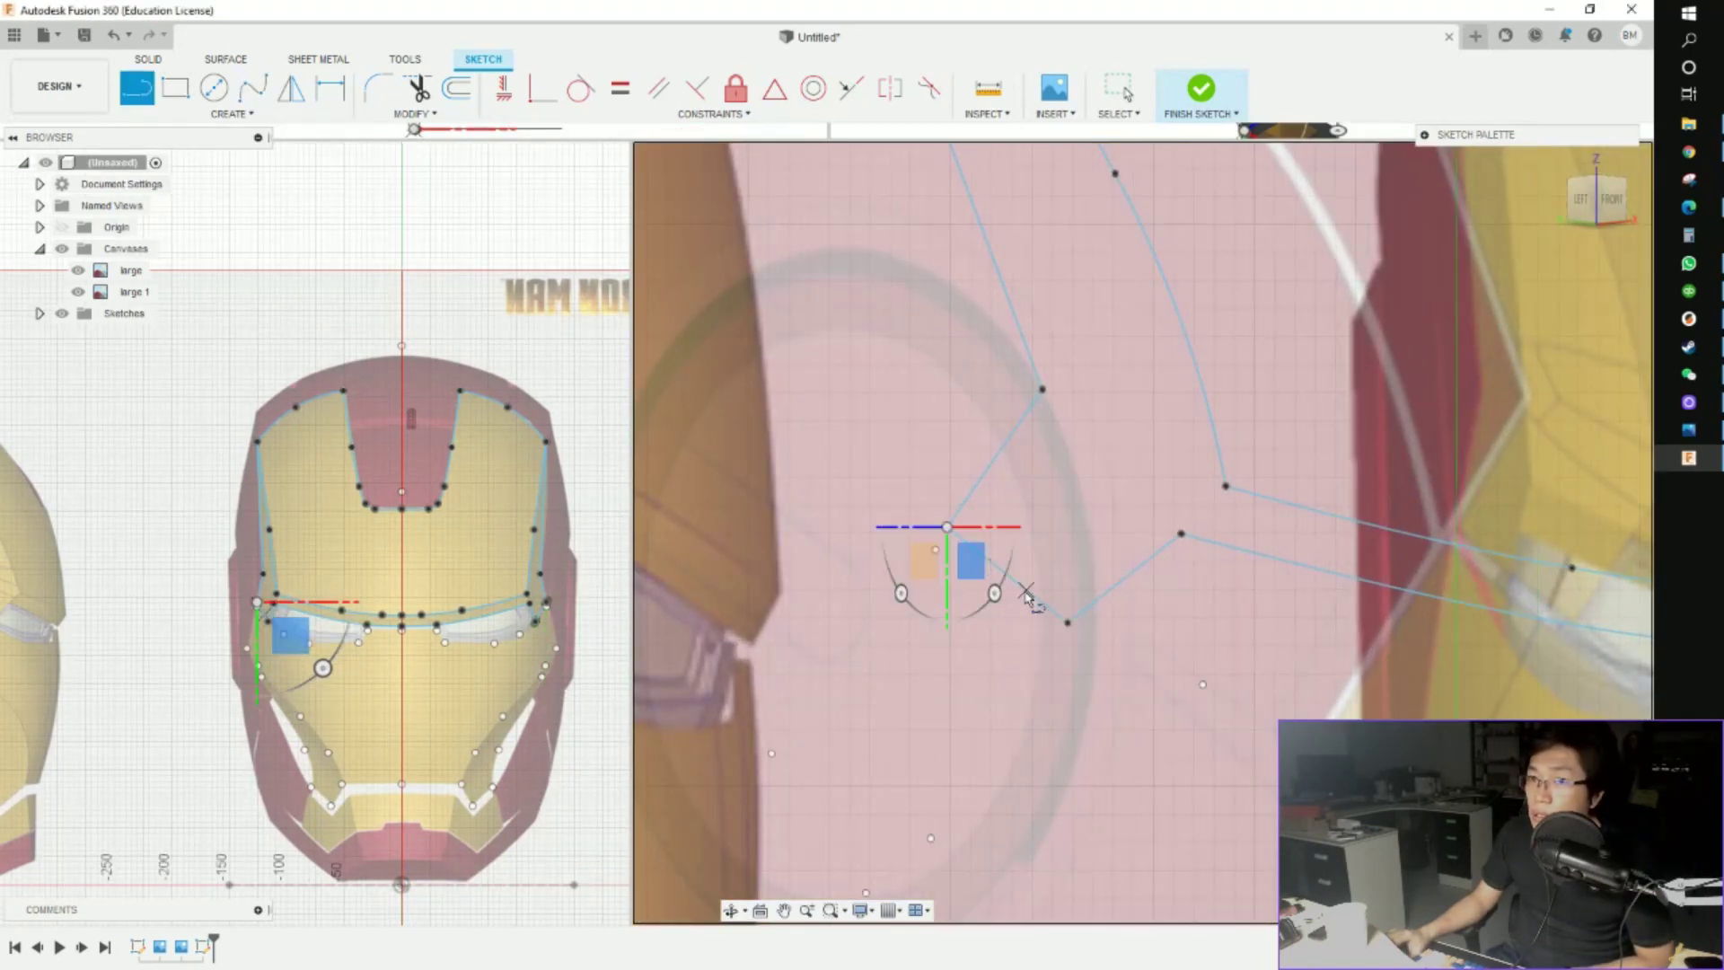
{"action": "key", "text": "Escape"}
Toggle the reference canvases' visibility while inspecting the connected brow and side outlines in three dimensions
{"action": "scroll", "coordinate": [699, 525], "scroll_direction": "down", "scroll_amount": 8}
{"action": "middle_click_drag", "start_coordinate": [952, 503], "coordinate": [1081, 476], "text": "shift"}
{"action": "scroll", "coordinate": [950, 597], "scroll_direction": "up", "scroll_amount": 10}
{"action": "scroll", "coordinate": [950, 596], "scroll_direction": "down", "scroll_amount": 8}
{"action": "middle_click_drag", "start_coordinate": [950, 596], "coordinate": [644, 519], "text": "shift"}
{"action": "scroll", "coordinate": [644, 519], "scroll_direction": "down", "scroll_amount": 4}
{"action": "left_click", "coordinate": [62, 248]}
{"action": "scroll", "coordinate": [541, 390], "scroll_direction": "down", "scroll_amount": 3}
{"action": "scroll", "coordinate": [952, 503], "scroll_direction": "up", "scroll_amount": 3}
{"action": "mouse_move", "coordinate": [952, 503]}
{"action": "middle_mouse_down", "text": "shift"}
{"action": "mouse_move", "coordinate": [1086, 489]}
{"action": "mouse_move", "coordinate": [942, 511]}
{"action": "middle_mouse_up", "text": "shift"}
{"action": "left_click", "coordinate": [427, 608]}
{"action": "left_click", "coordinate": [62, 249]}
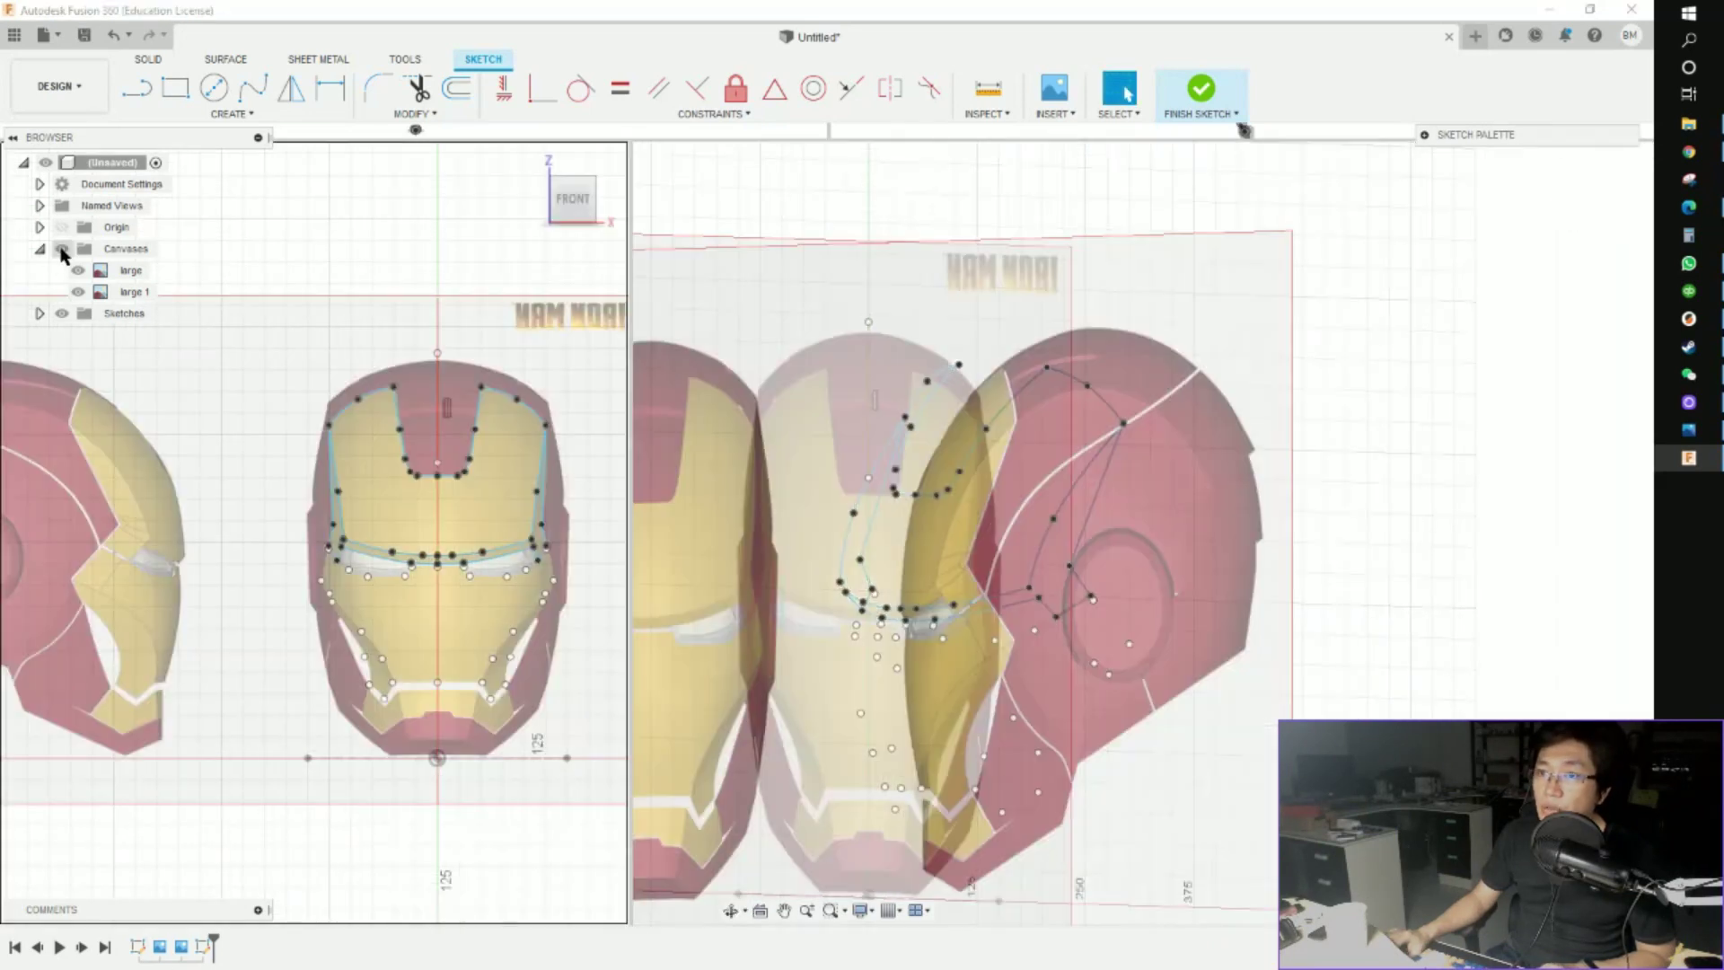
{"action": "left_click", "coordinate": [62, 249]}
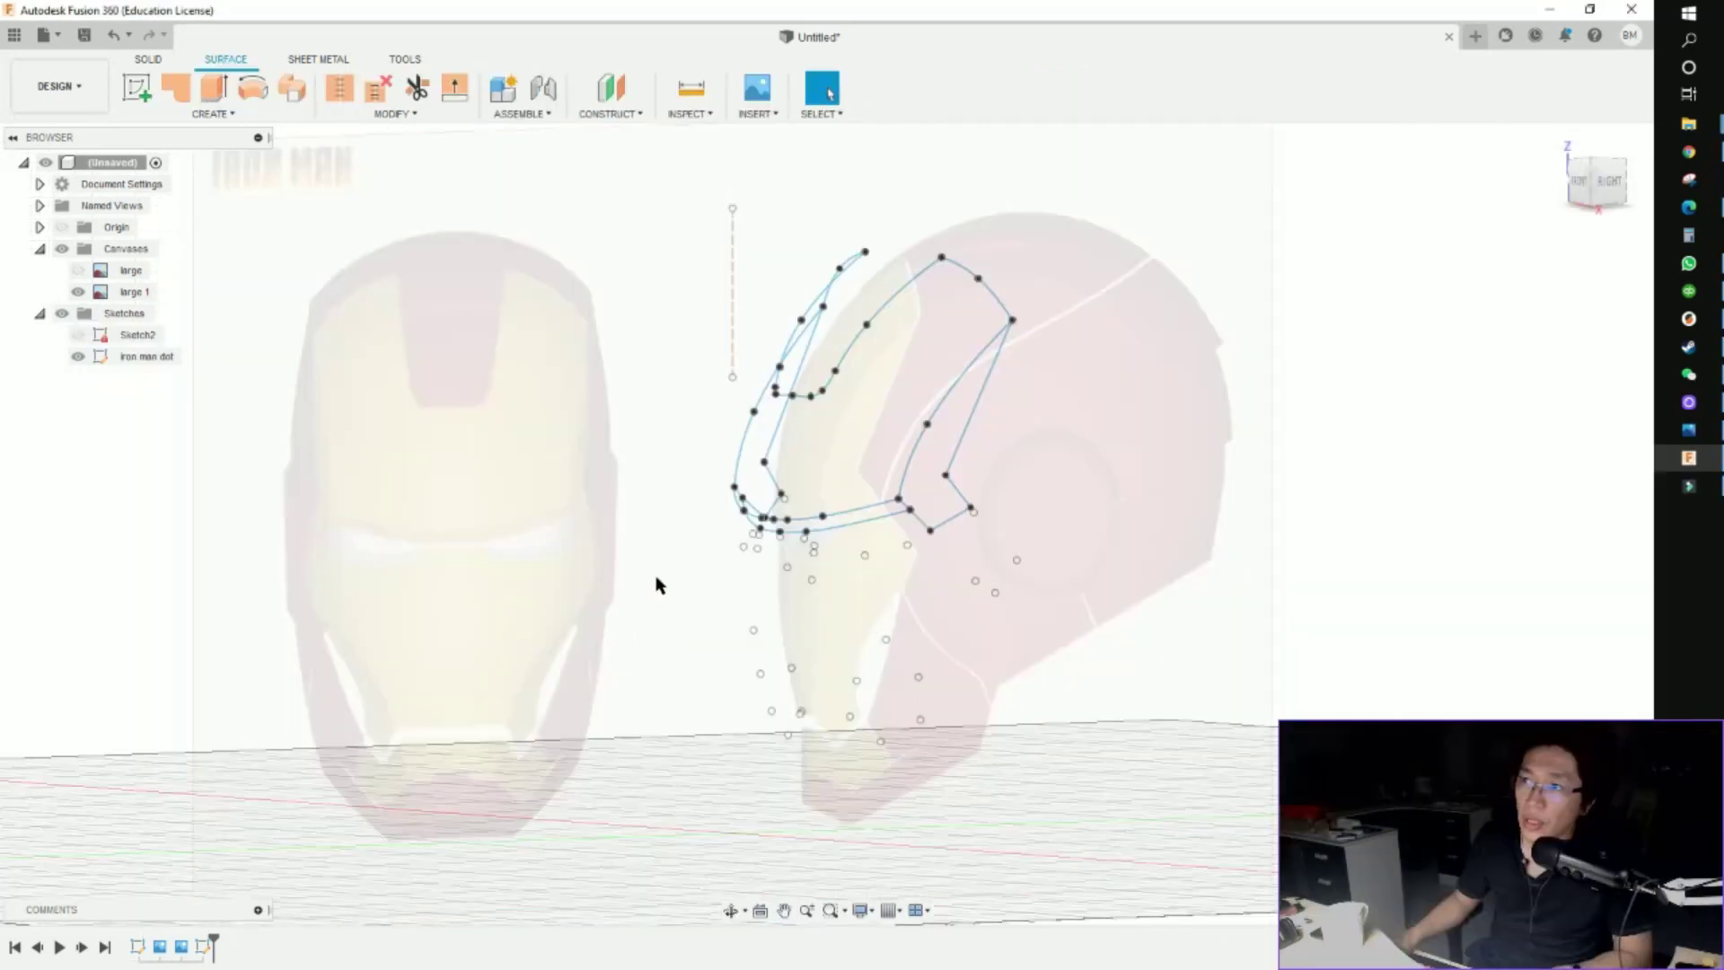
{"action": "scroll", "coordinate": [701, 571], "scroll_direction": "up", "scroll_amount": 3}
{"action": "mouse_move", "coordinate": [713, 536]}
{"action": "middle_mouse_down", "text": "shift"}
{"action": "mouse_move", "coordinate": [778, 488]}
{"action": "mouse_move", "coordinate": [740, 697]}
{"action": "mouse_move", "coordinate": [864, 310]}
{"action": "mouse_move", "coordinate": [886, 462]}
{"action": "mouse_move", "coordinate": [820, 596]}
{"action": "mouse_move", "coordinate": [831, 550]}
{"action": "mouse_move", "coordinate": [855, 556]}
{"action": "mouse_move", "coordinate": [878, 450]}
{"action": "mouse_move", "coordinate": [875, 593]}
{"action": "middle_mouse_up", "text": "shift"}
{"action": "scroll", "coordinate": [776, 537], "scroll_direction": "up", "scroll_amount": 5}
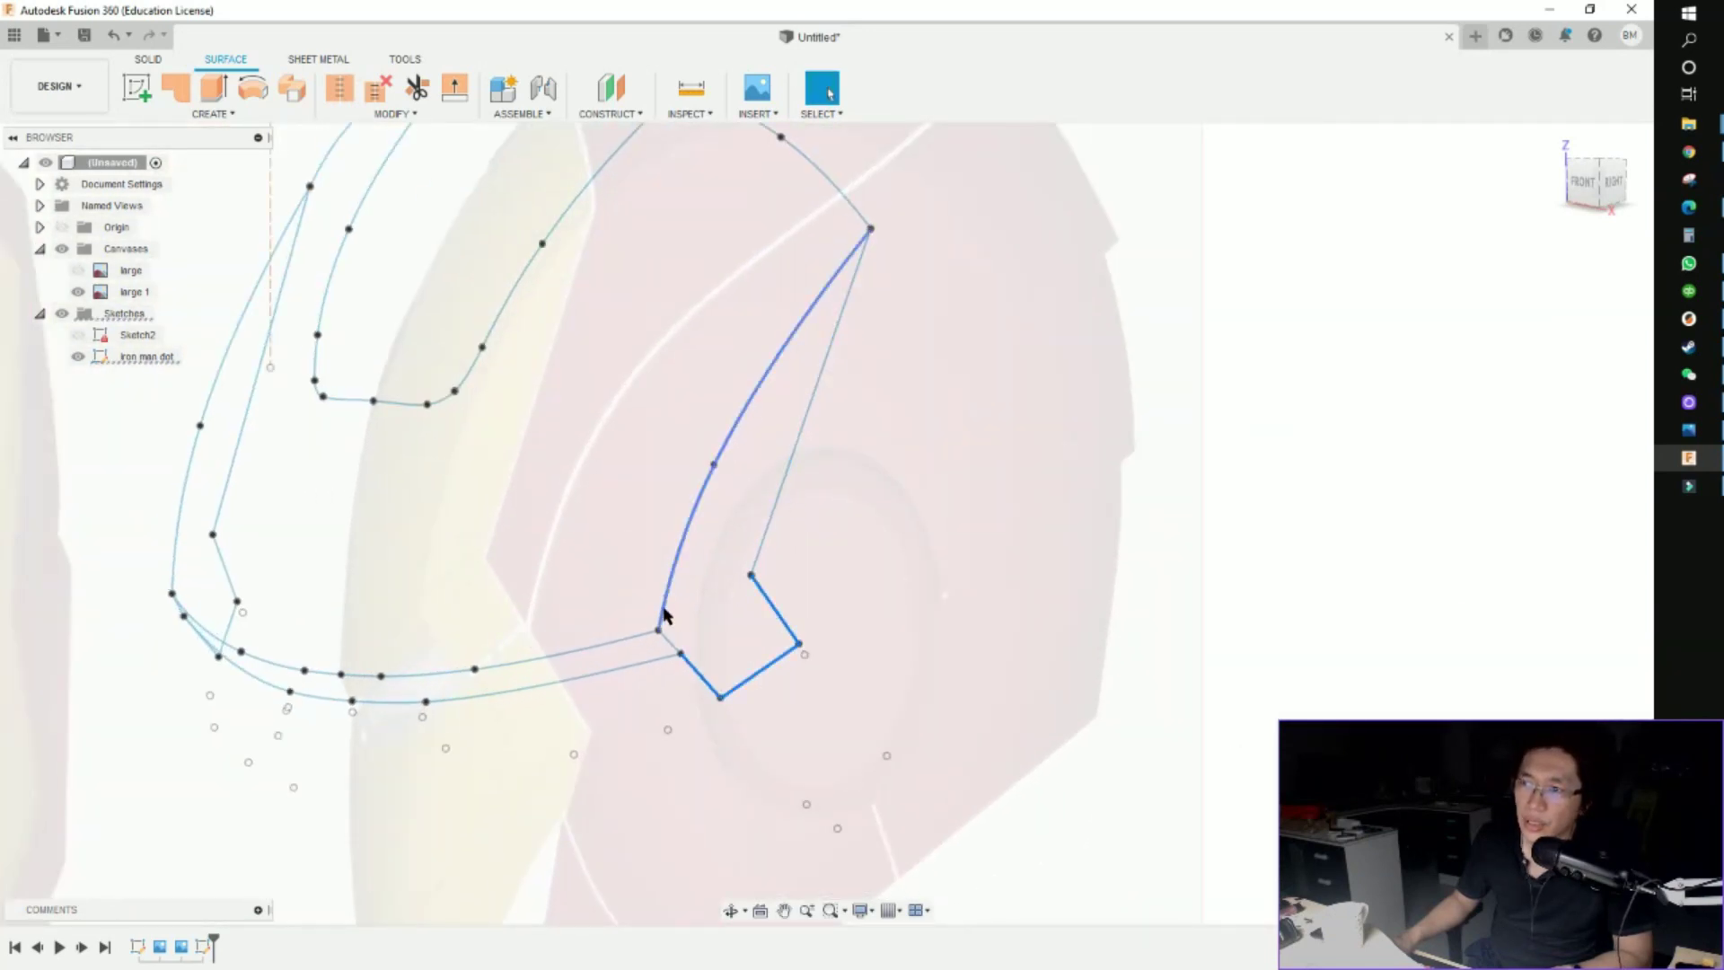
{"action": "scroll", "coordinate": [623, 483], "scroll_direction": "down", "scroll_amount": 2}
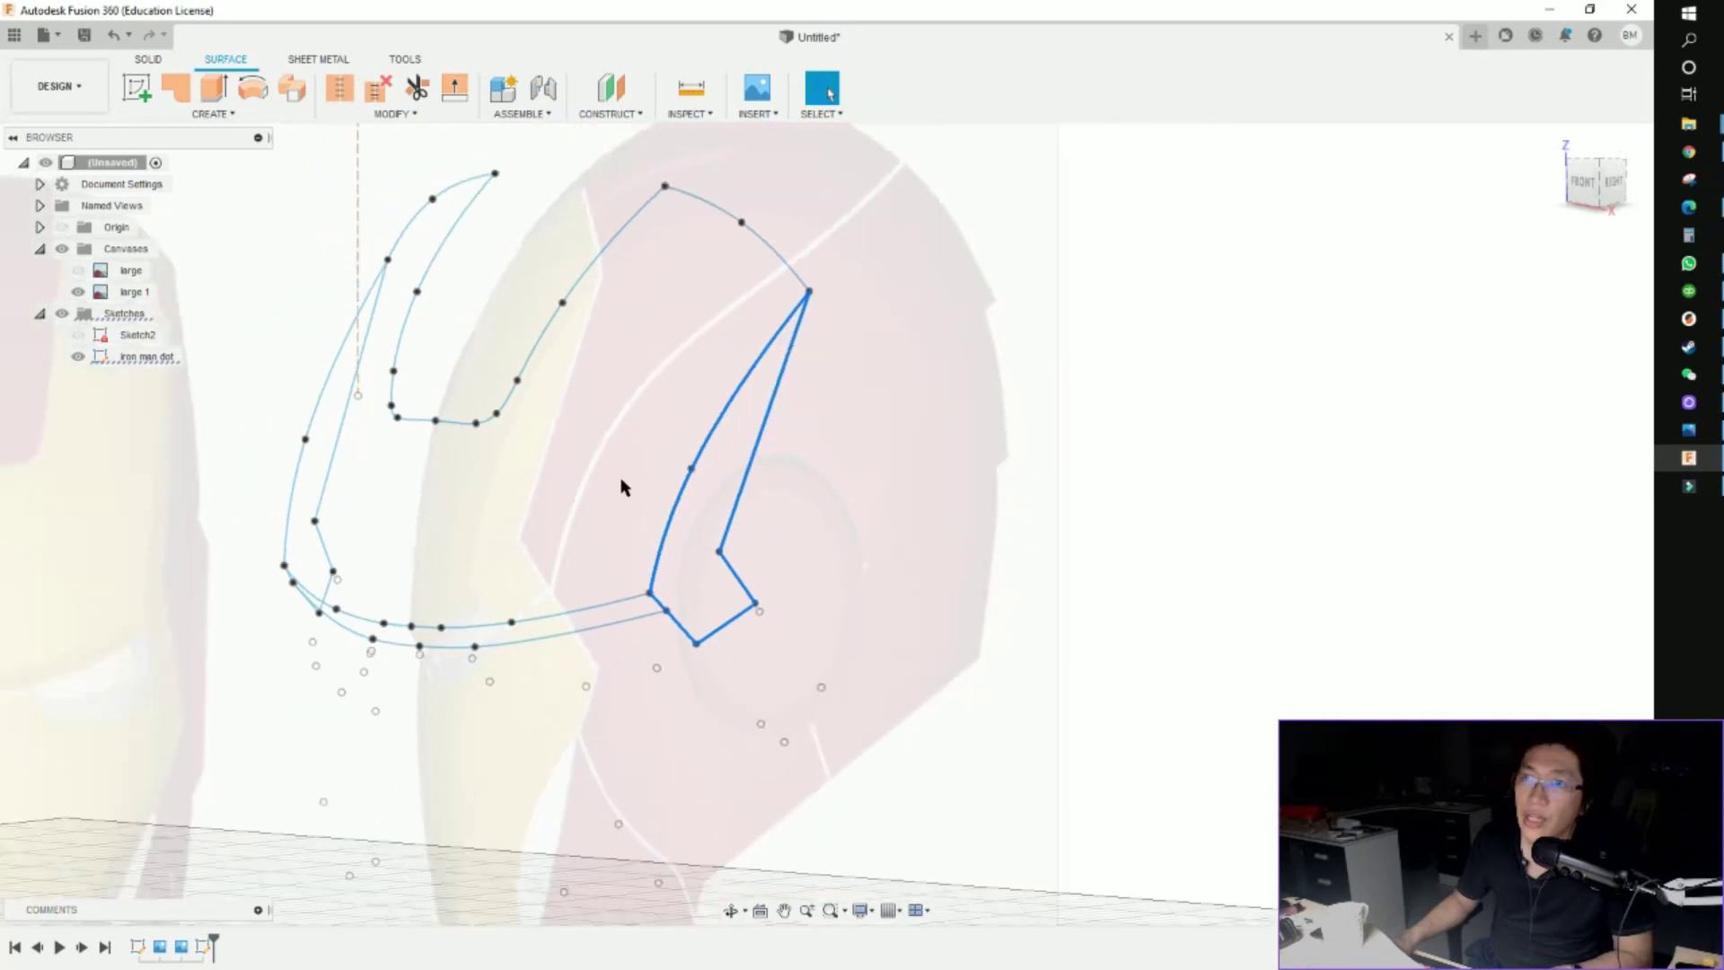
{"action": "left_click", "coordinate": [176, 87]}
{"action": "middle_click_drag", "start_coordinate": [661, 431], "coordinate": [818, 481]}
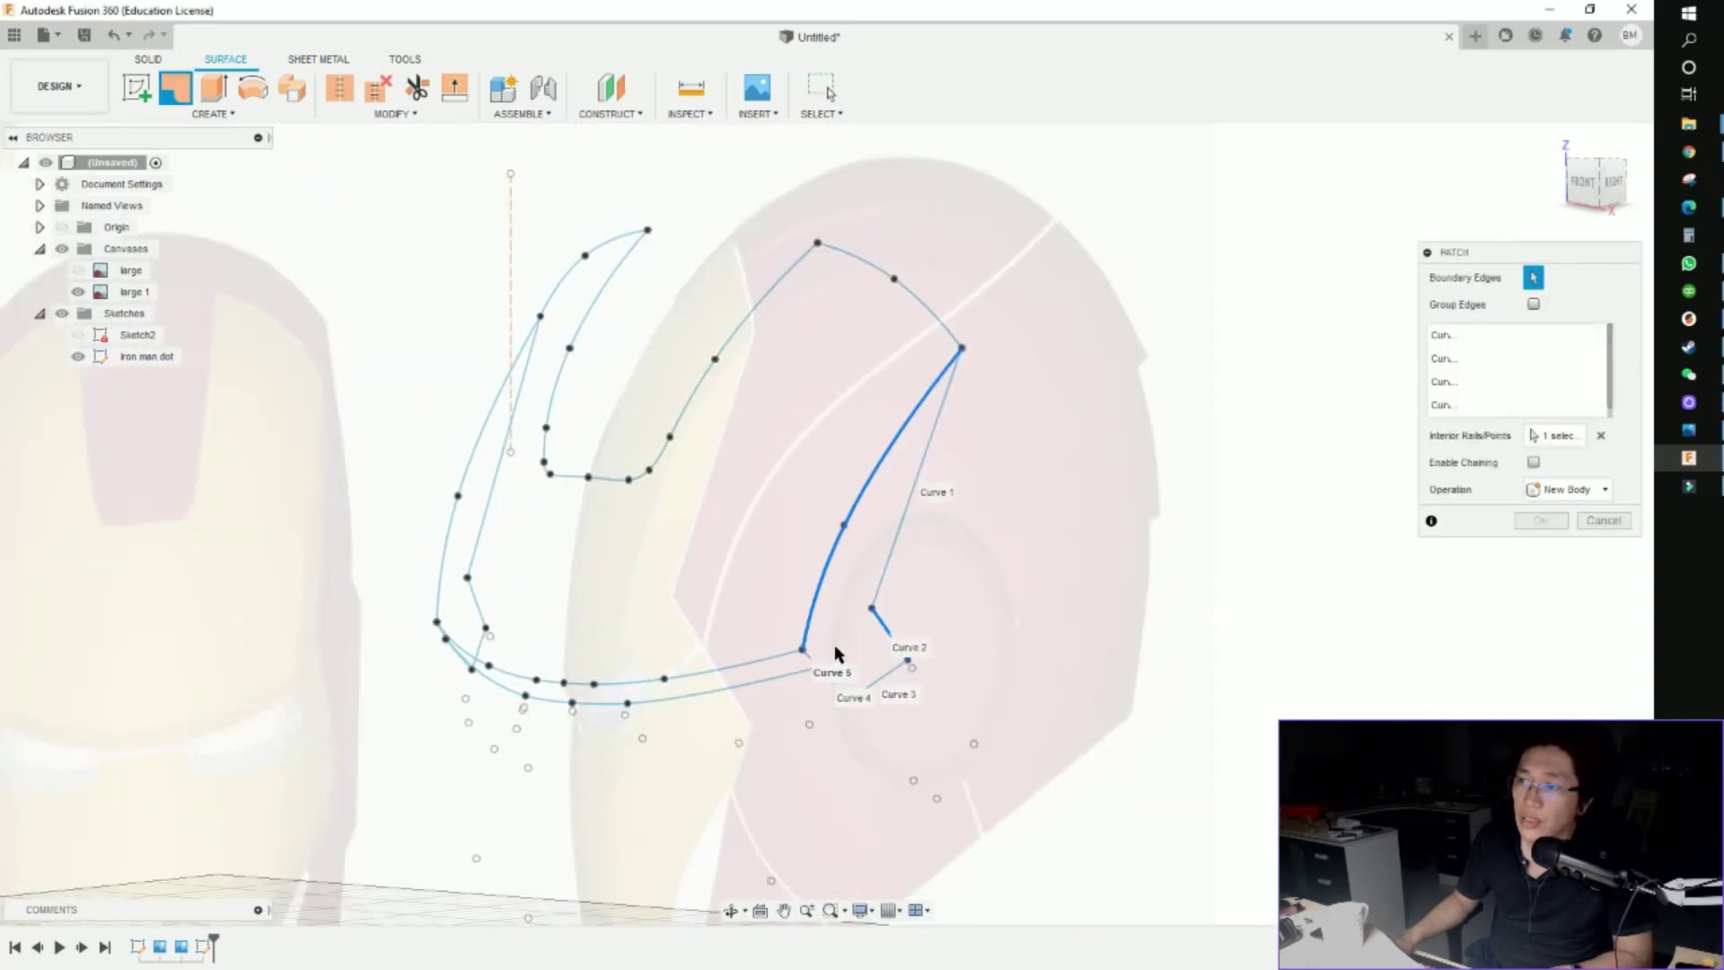
{"action": "left_click", "coordinate": [919, 478]}
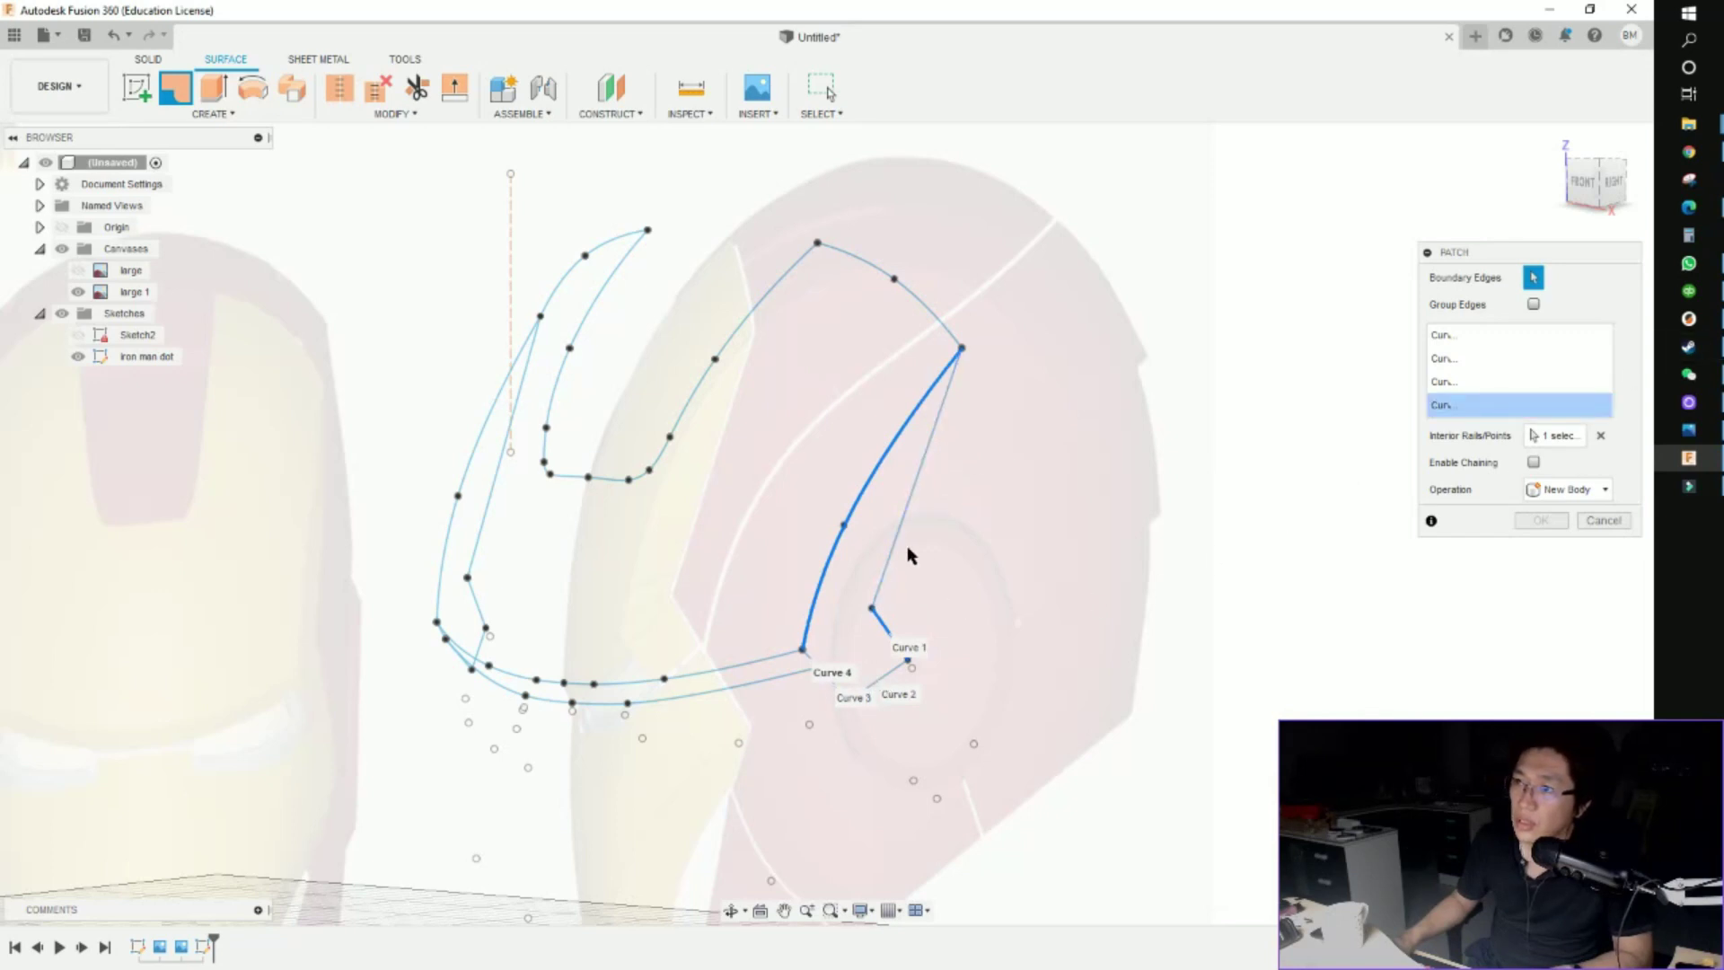
{"action": "left_click", "coordinate": [1605, 522]}
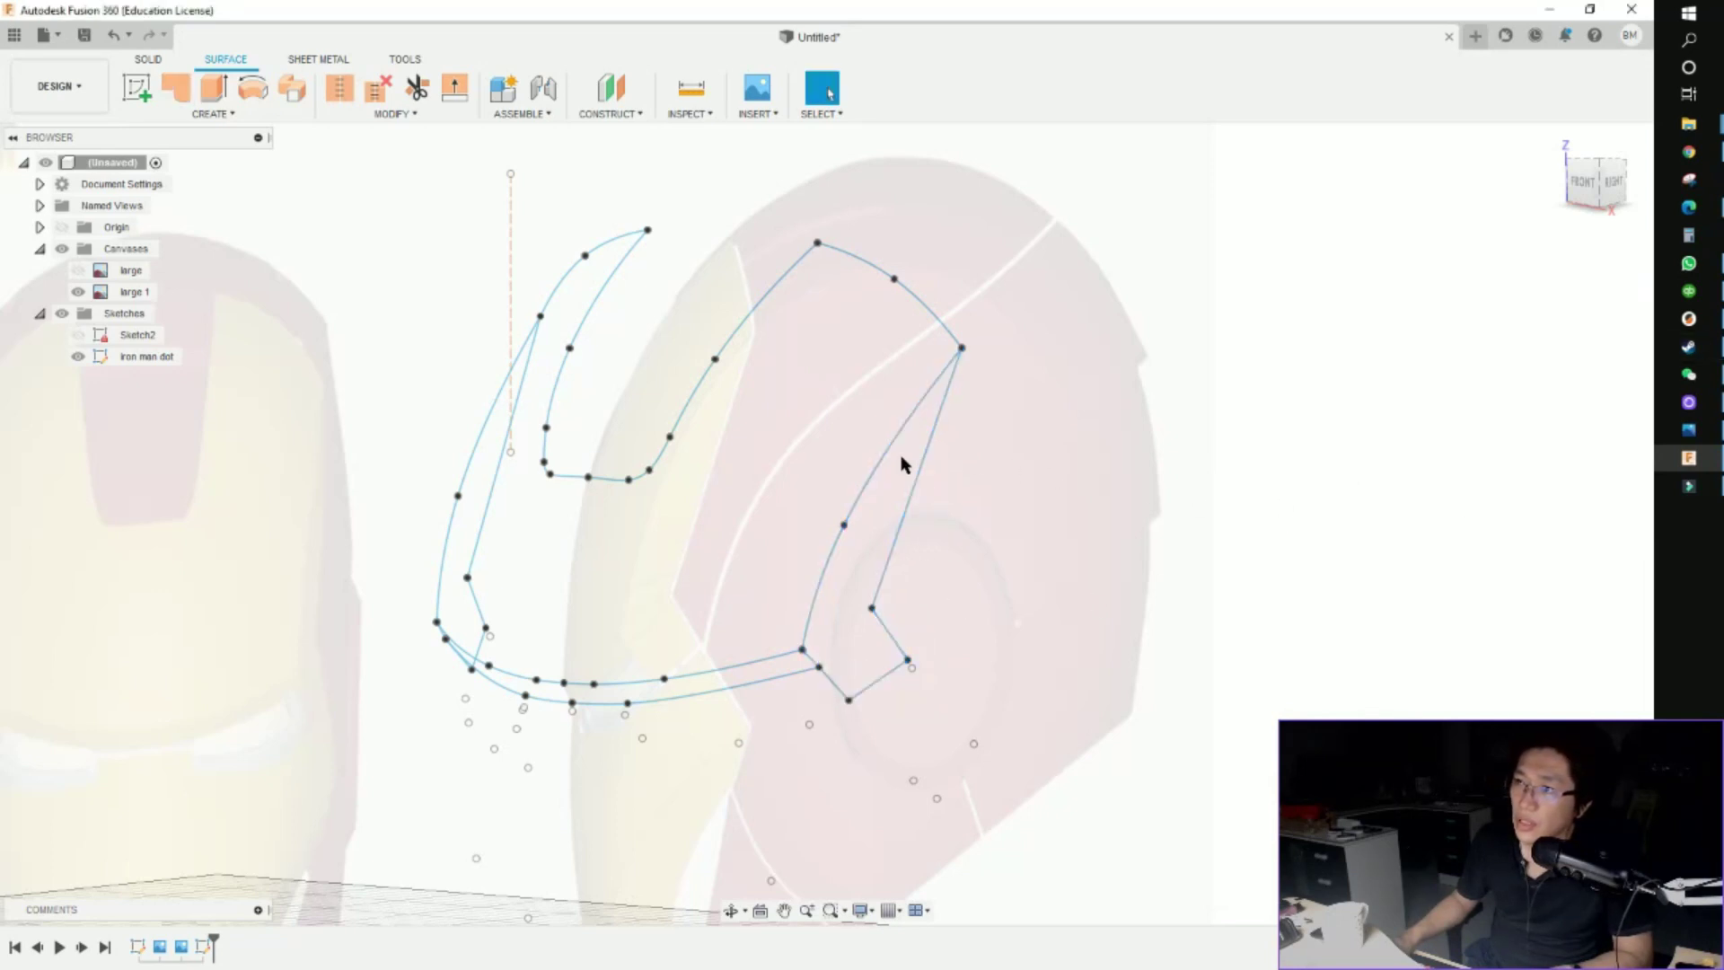
Patch the closed loop of six sketch curves around the right side ridge as a new surface body, and select that body
{"action": "left_click", "coordinate": [177, 88]}
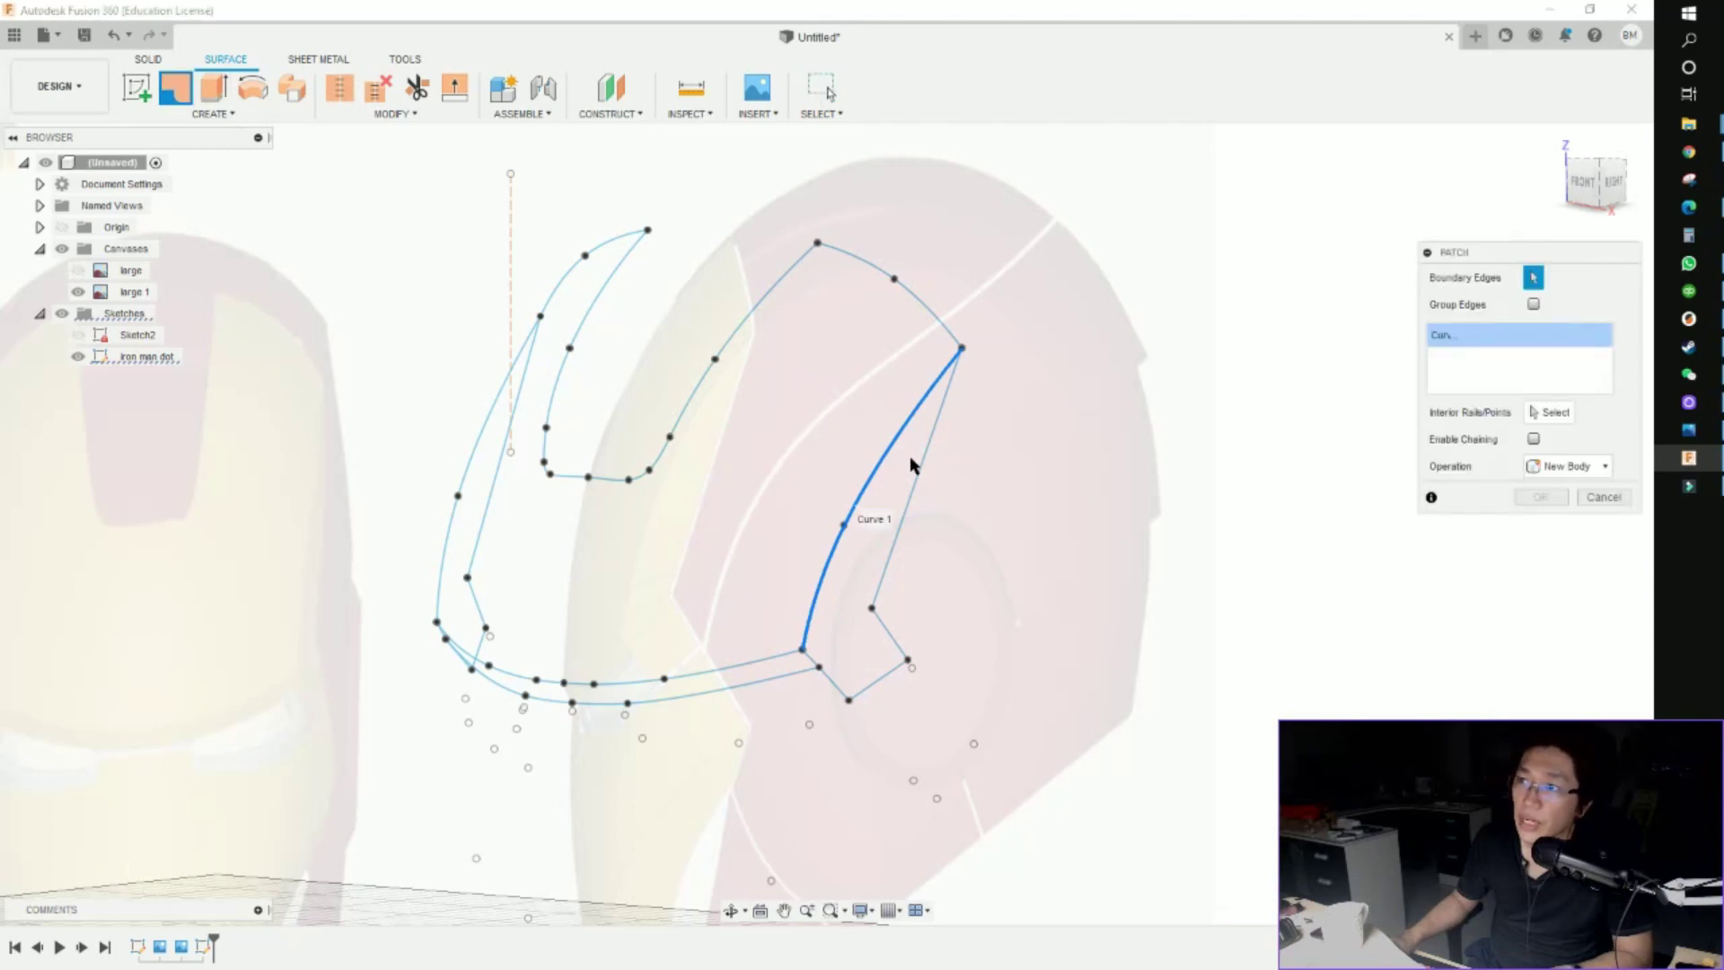
{"action": "left_click", "coordinate": [924, 493]}
{"action": "left_click", "coordinate": [897, 644]}
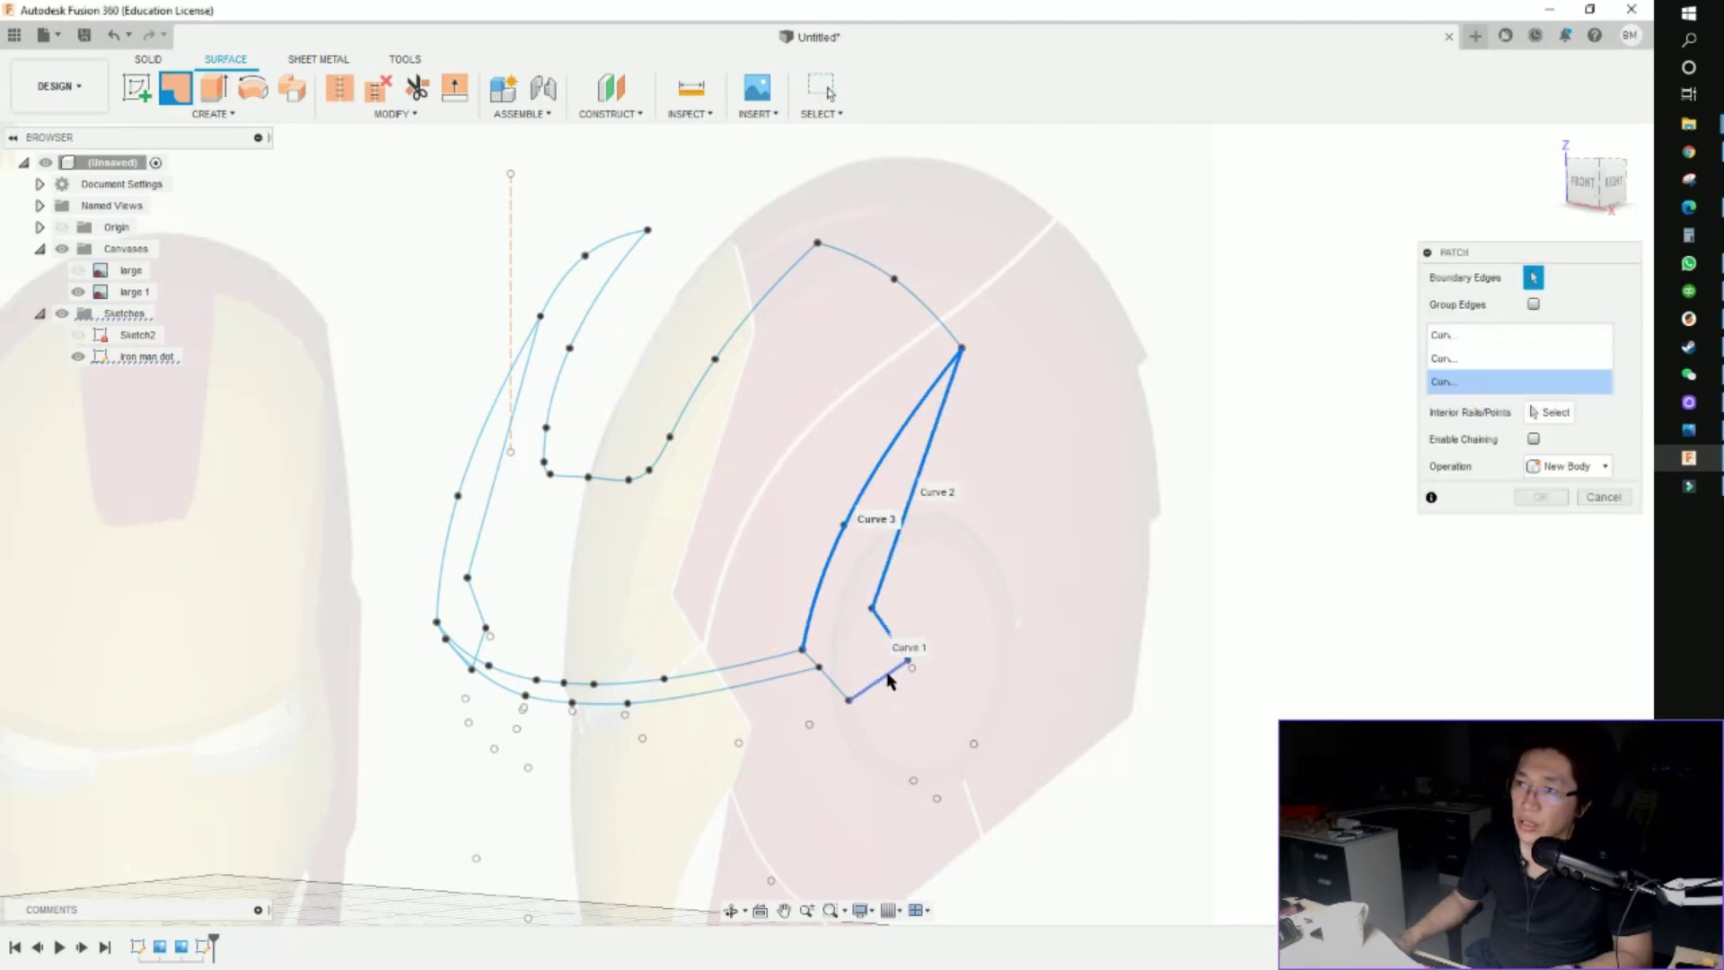
{"action": "left_click", "coordinate": [854, 696]}
{"action": "left_click", "coordinate": [819, 670]}
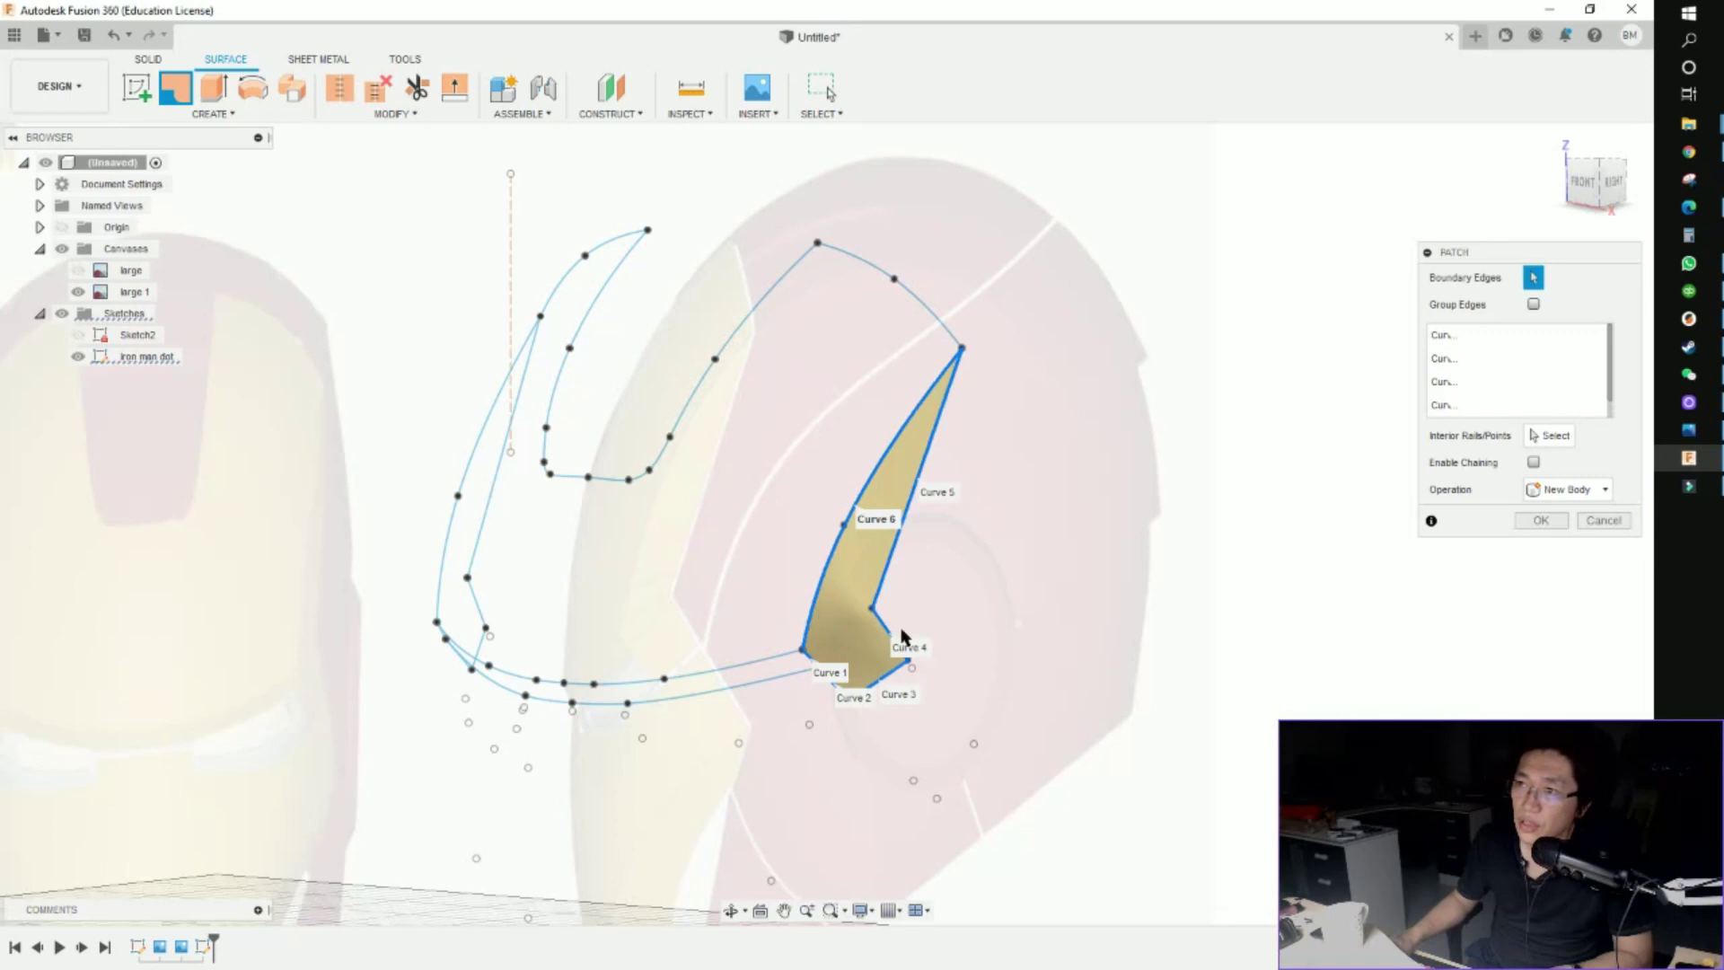
{"action": "scroll", "coordinate": [897, 530], "scroll_direction": "down", "scroll_amount": 3}
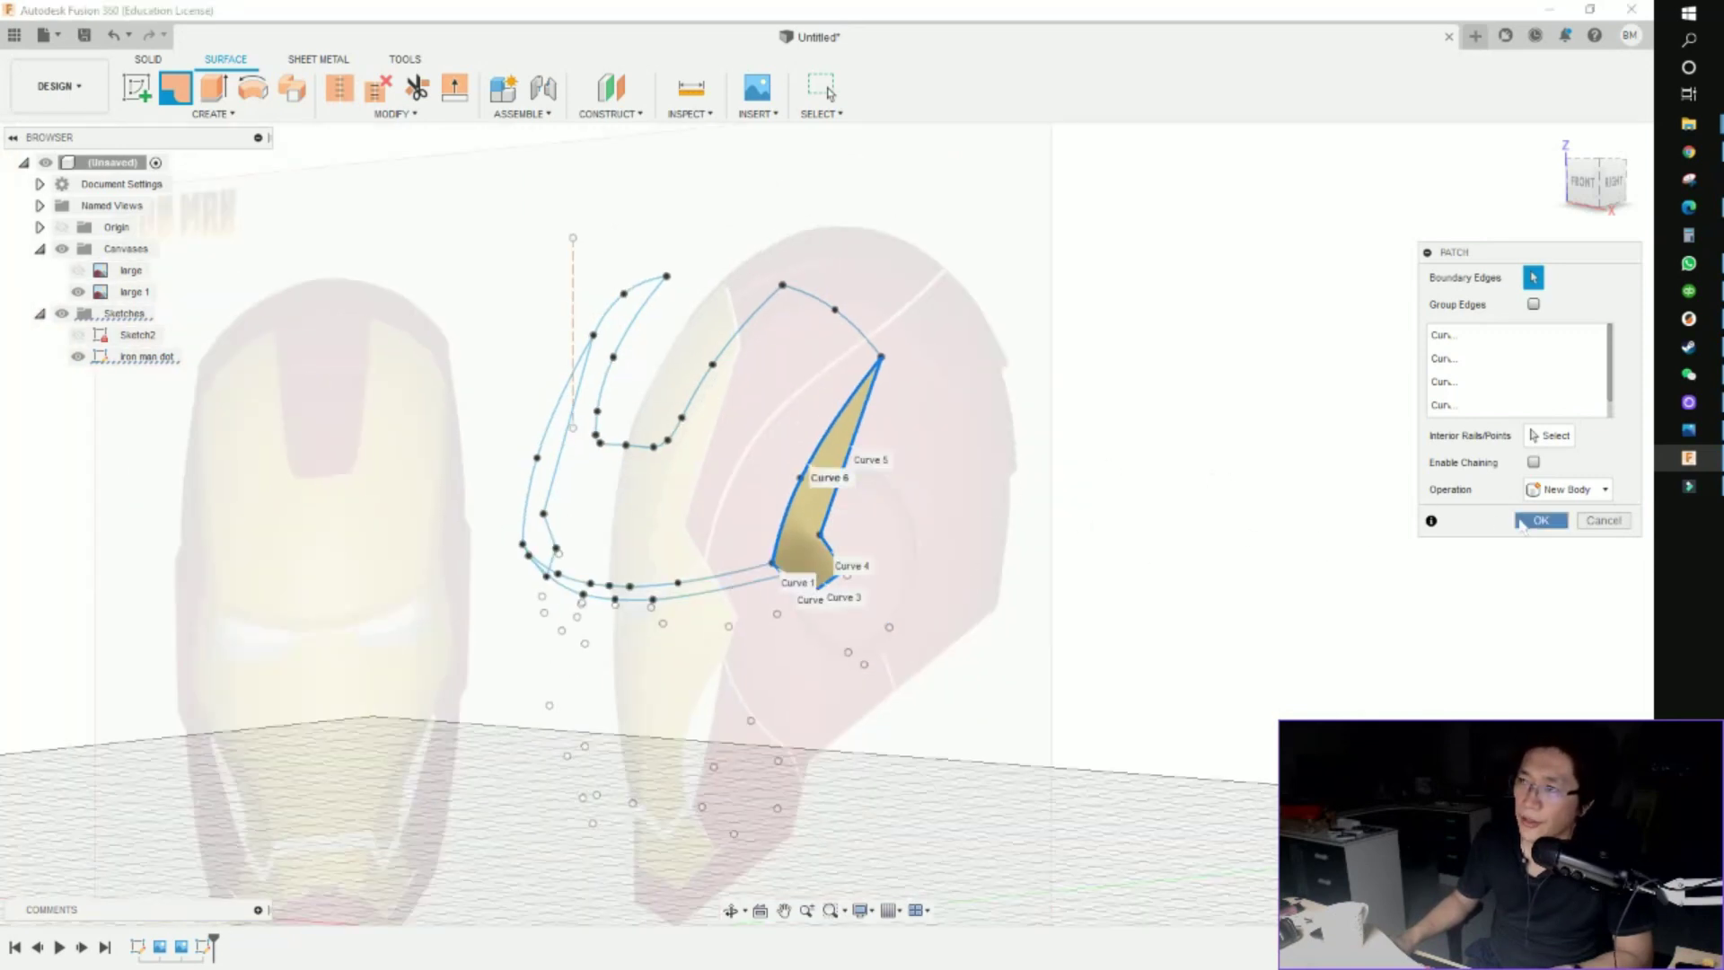
{"action": "left_click", "coordinate": [1539, 520]}
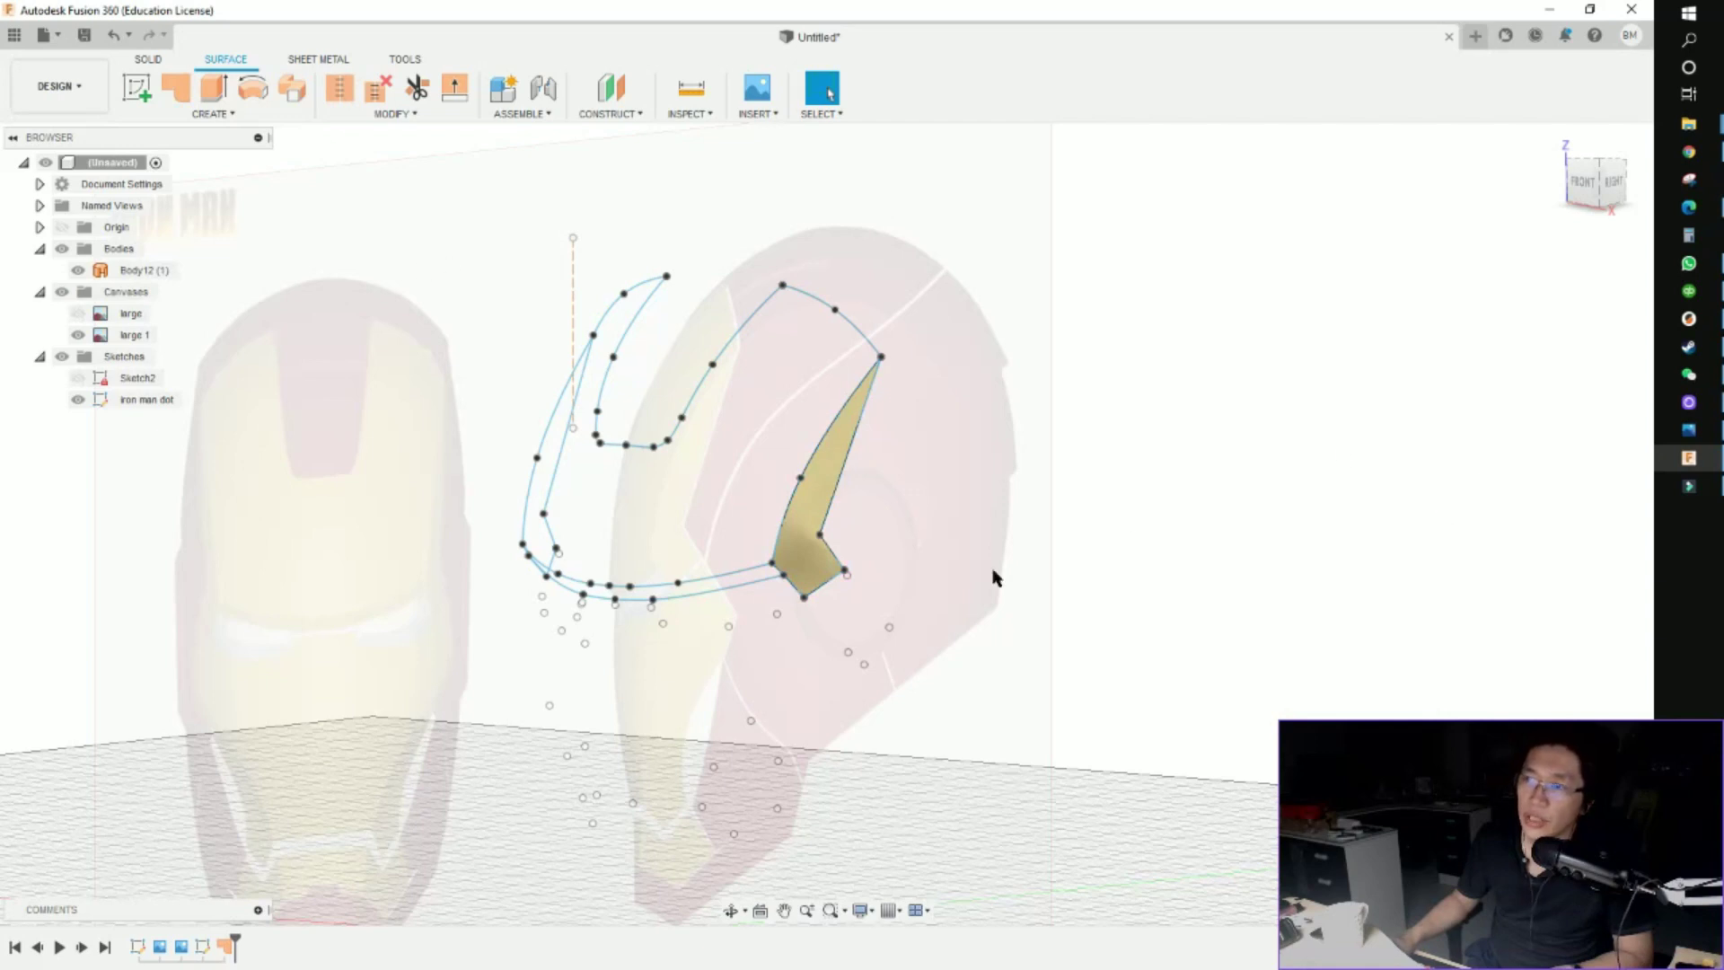
{"action": "left_click", "coordinate": [144, 271]}
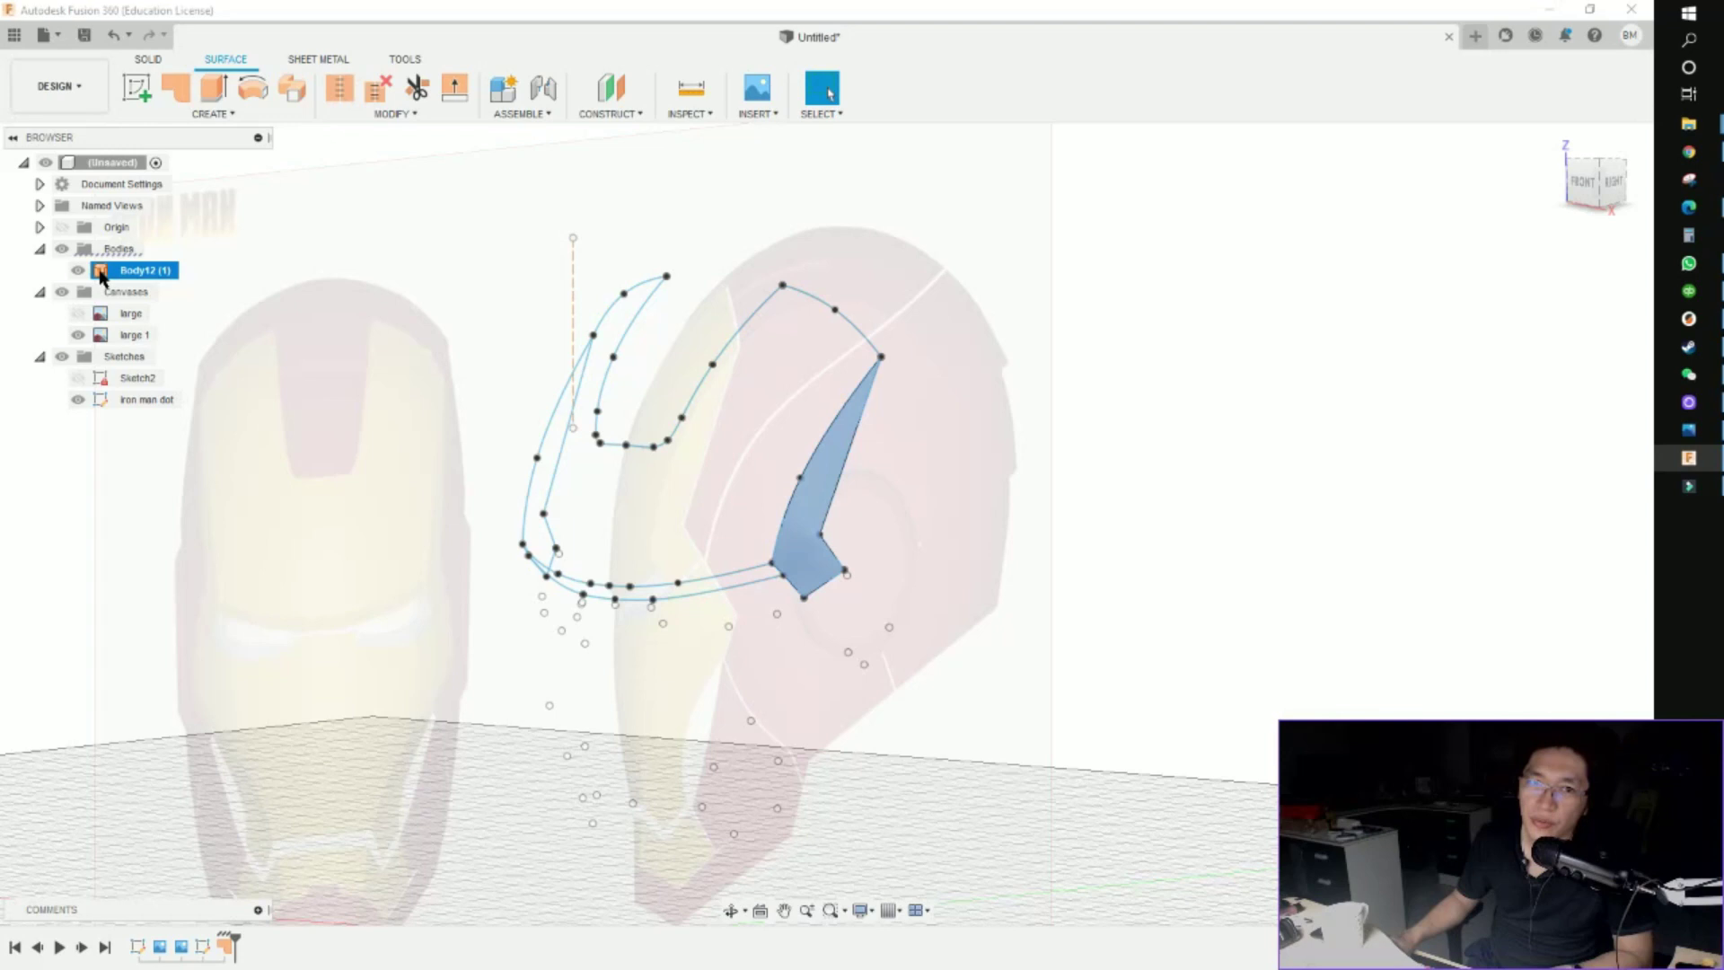
{"action": "scroll", "coordinate": [1092, 445], "scroll_direction": "up", "scroll_amount": 2}
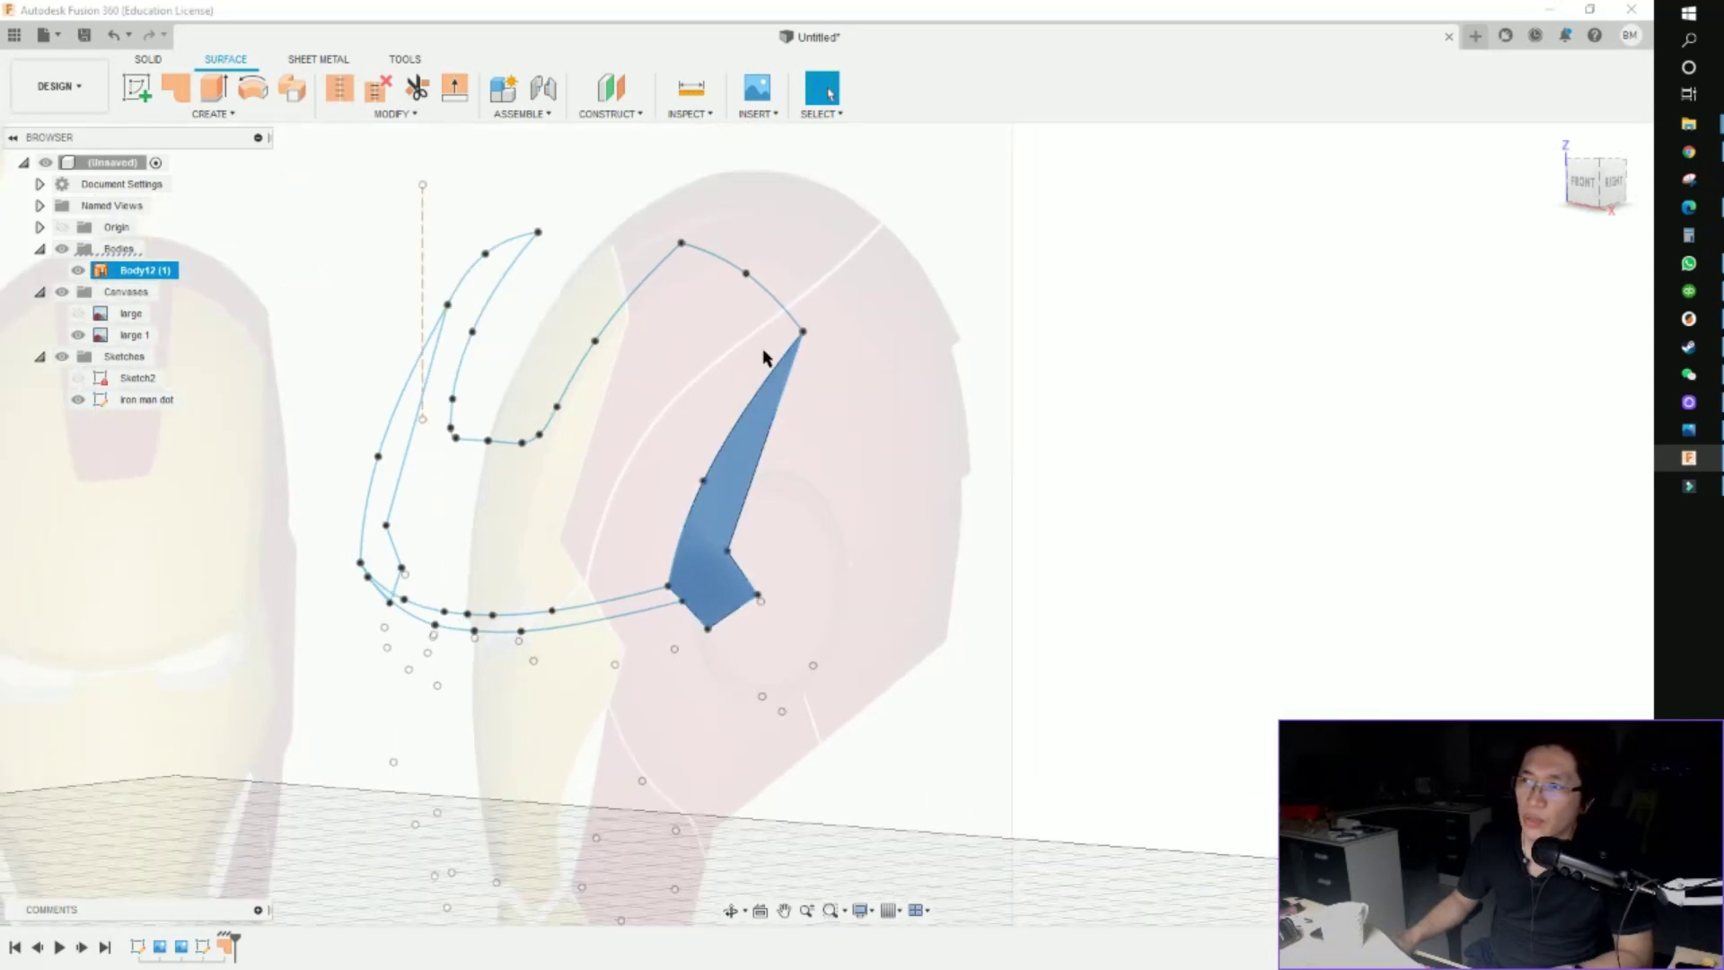
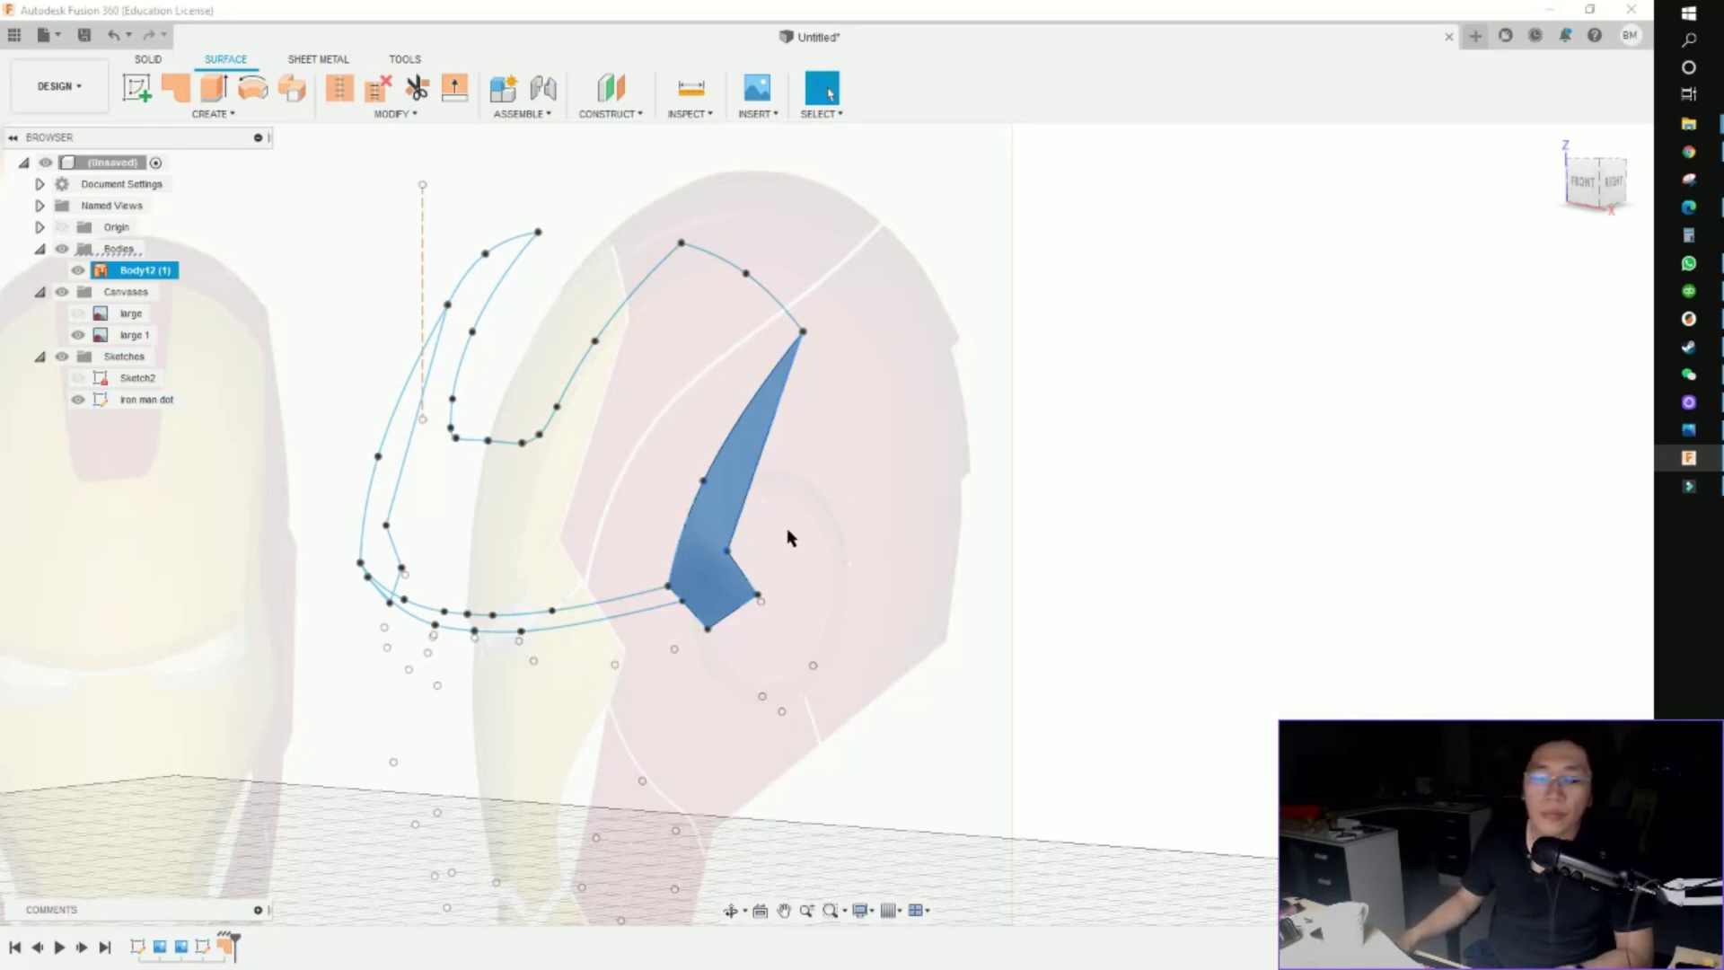
Patch the forehead faceplate as a new body, bounded by its top curves, the centre notch, both side splines and the upper brow spline
{"action": "mouse_move", "coordinate": [781, 543]}
{"action": "middle_mouse_down", "text": "shift"}
{"action": "mouse_move", "coordinate": [604, 509]}
{"action": "mouse_move", "coordinate": [839, 450]}
{"action": "middle_mouse_up", "text": "shift"}
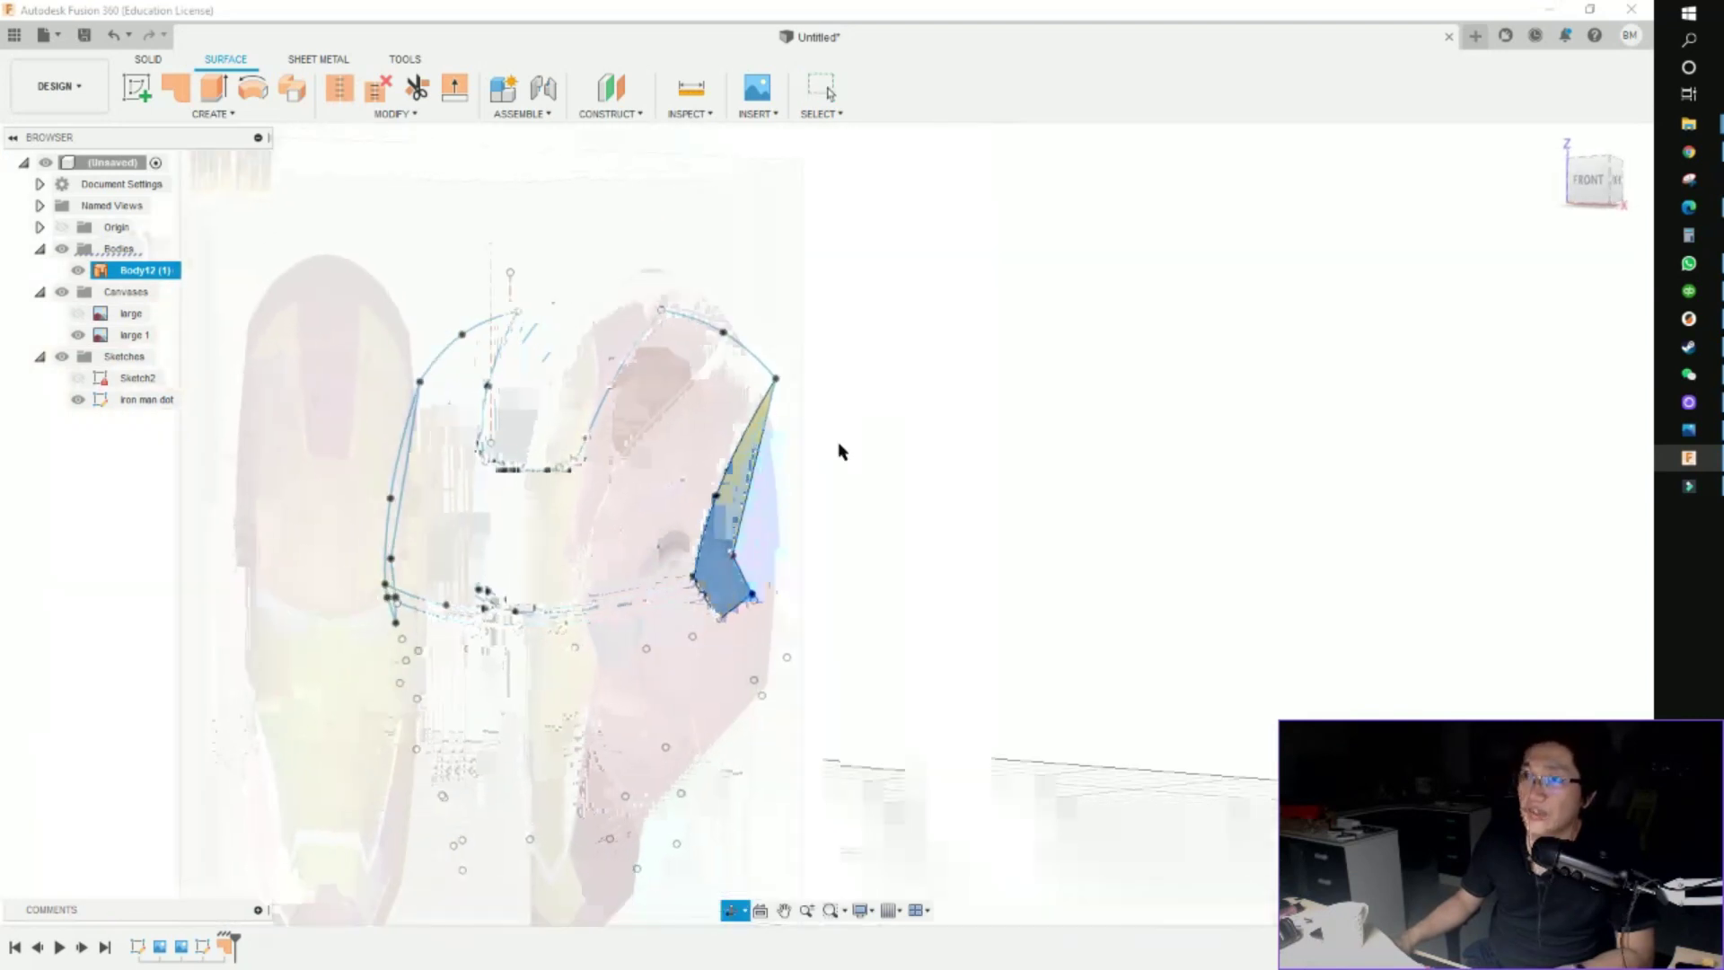
{"action": "left_click", "coordinate": [177, 90]}
{"action": "left_click", "coordinate": [714, 345]}
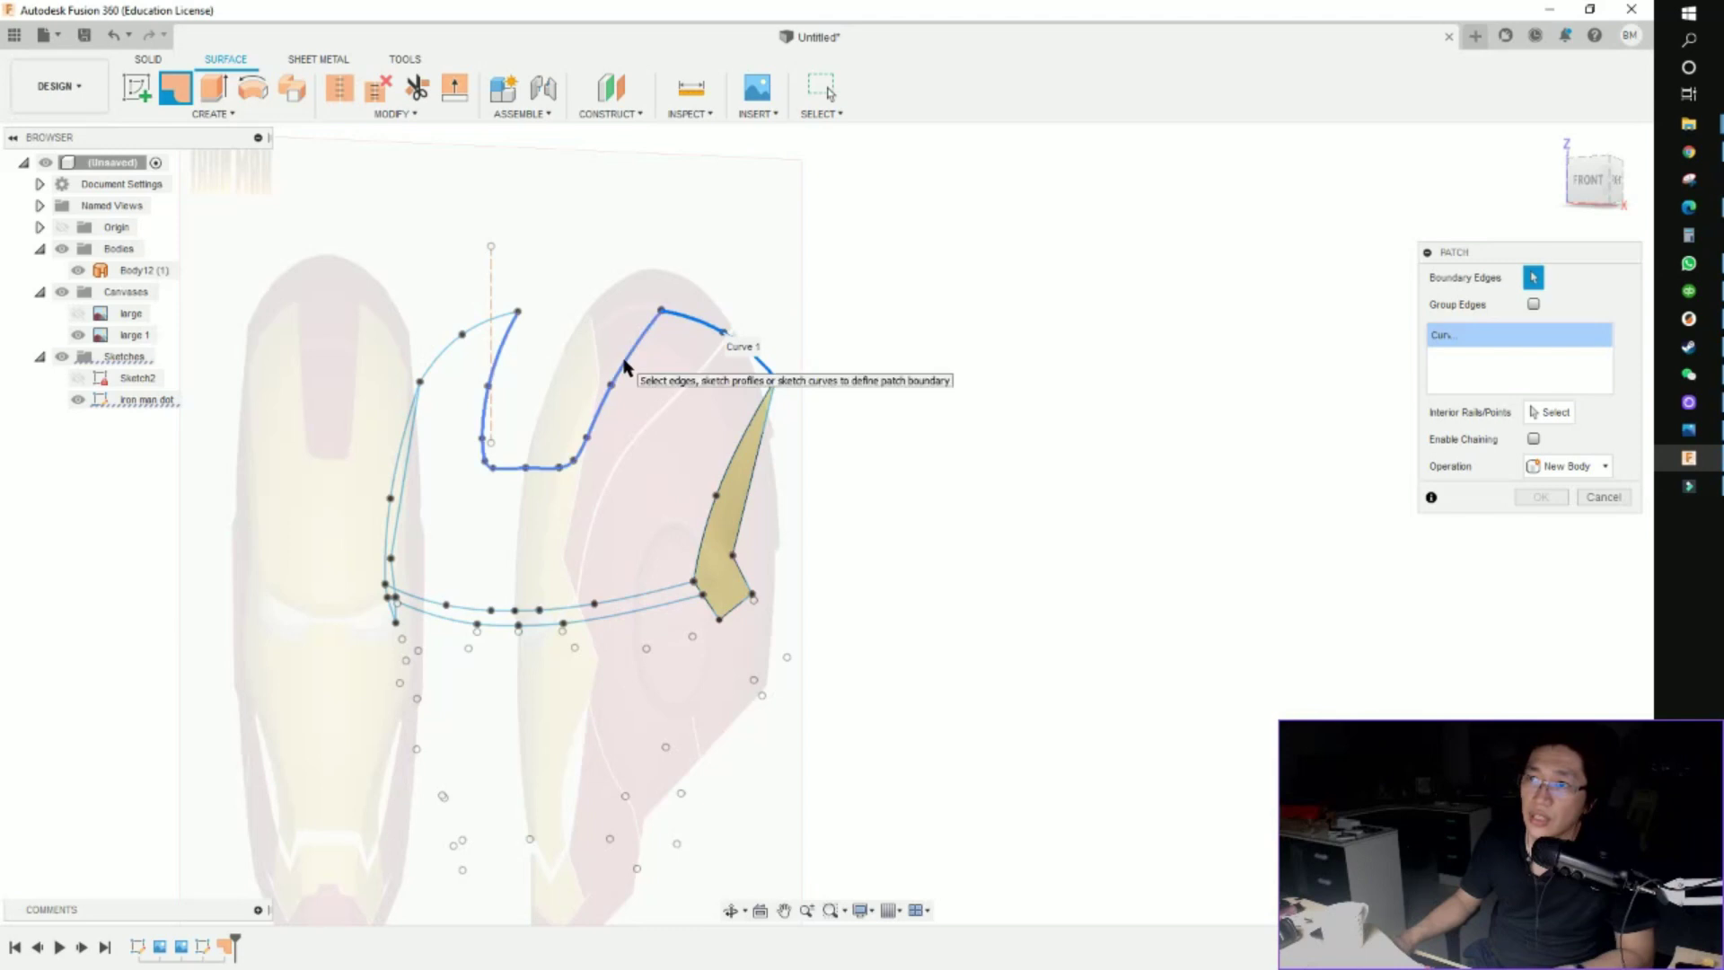
{"action": "left_click", "coordinate": [539, 467]}
{"action": "left_click", "coordinate": [473, 335]}
{"action": "left_click", "coordinate": [401, 530]}
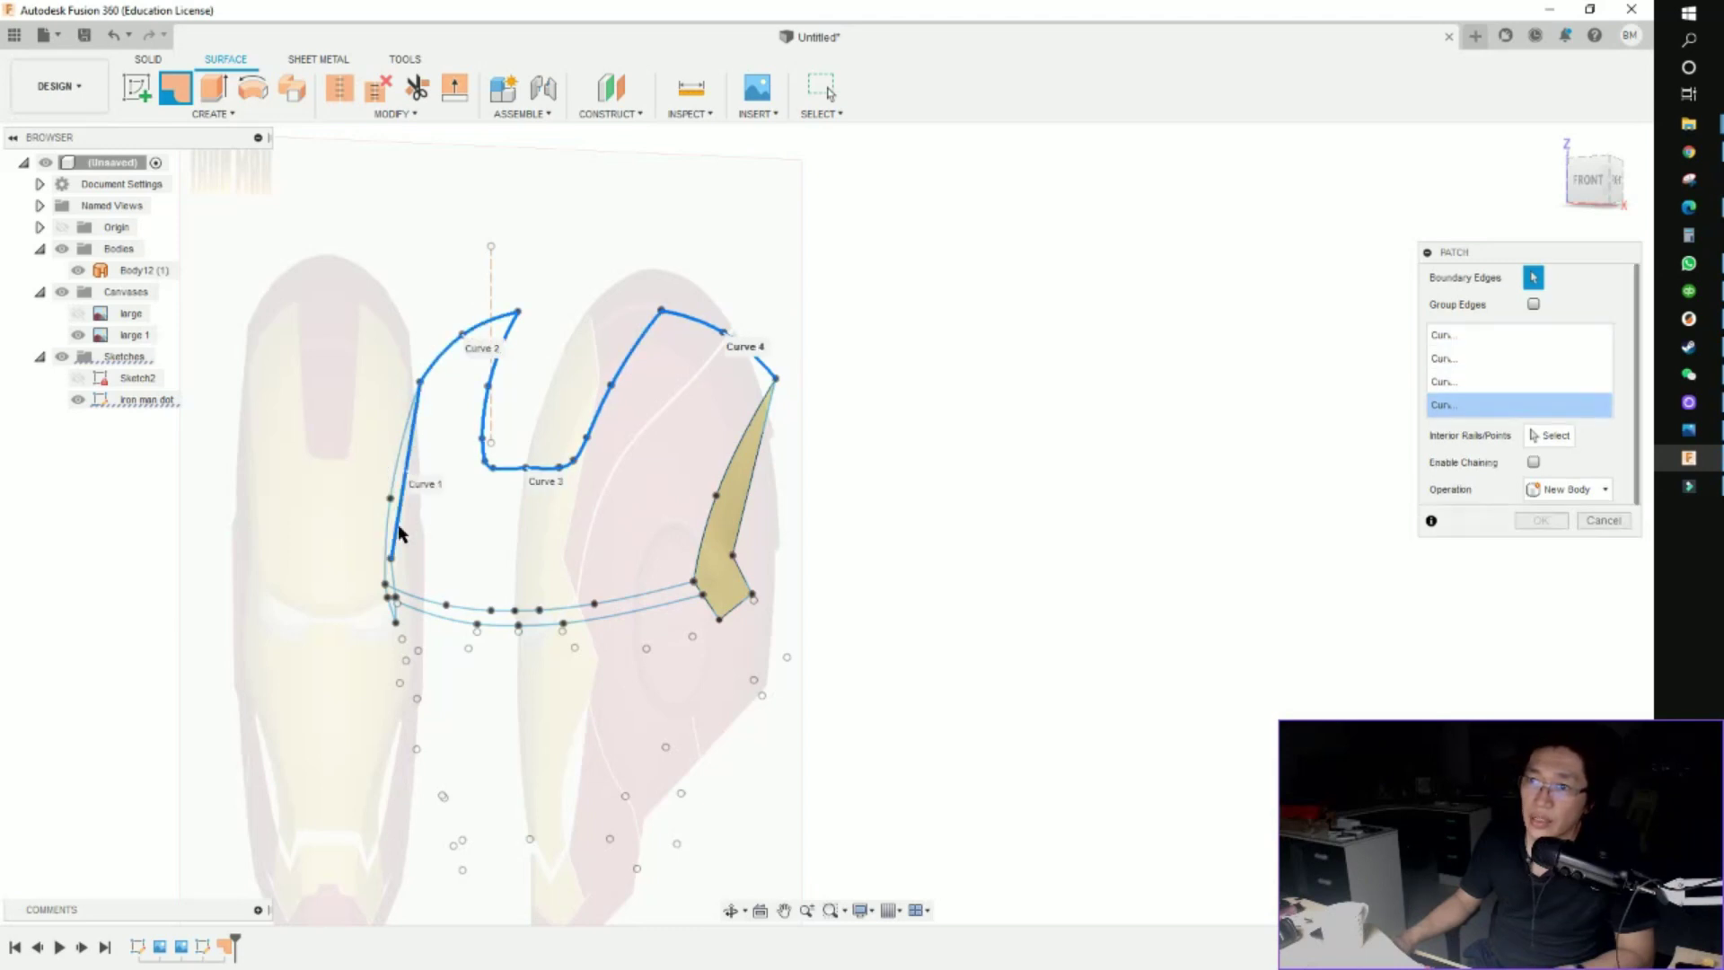
{"action": "middle_click_drag", "start_coordinate": [402, 575], "coordinate": [293, 476], "text": "shift"}
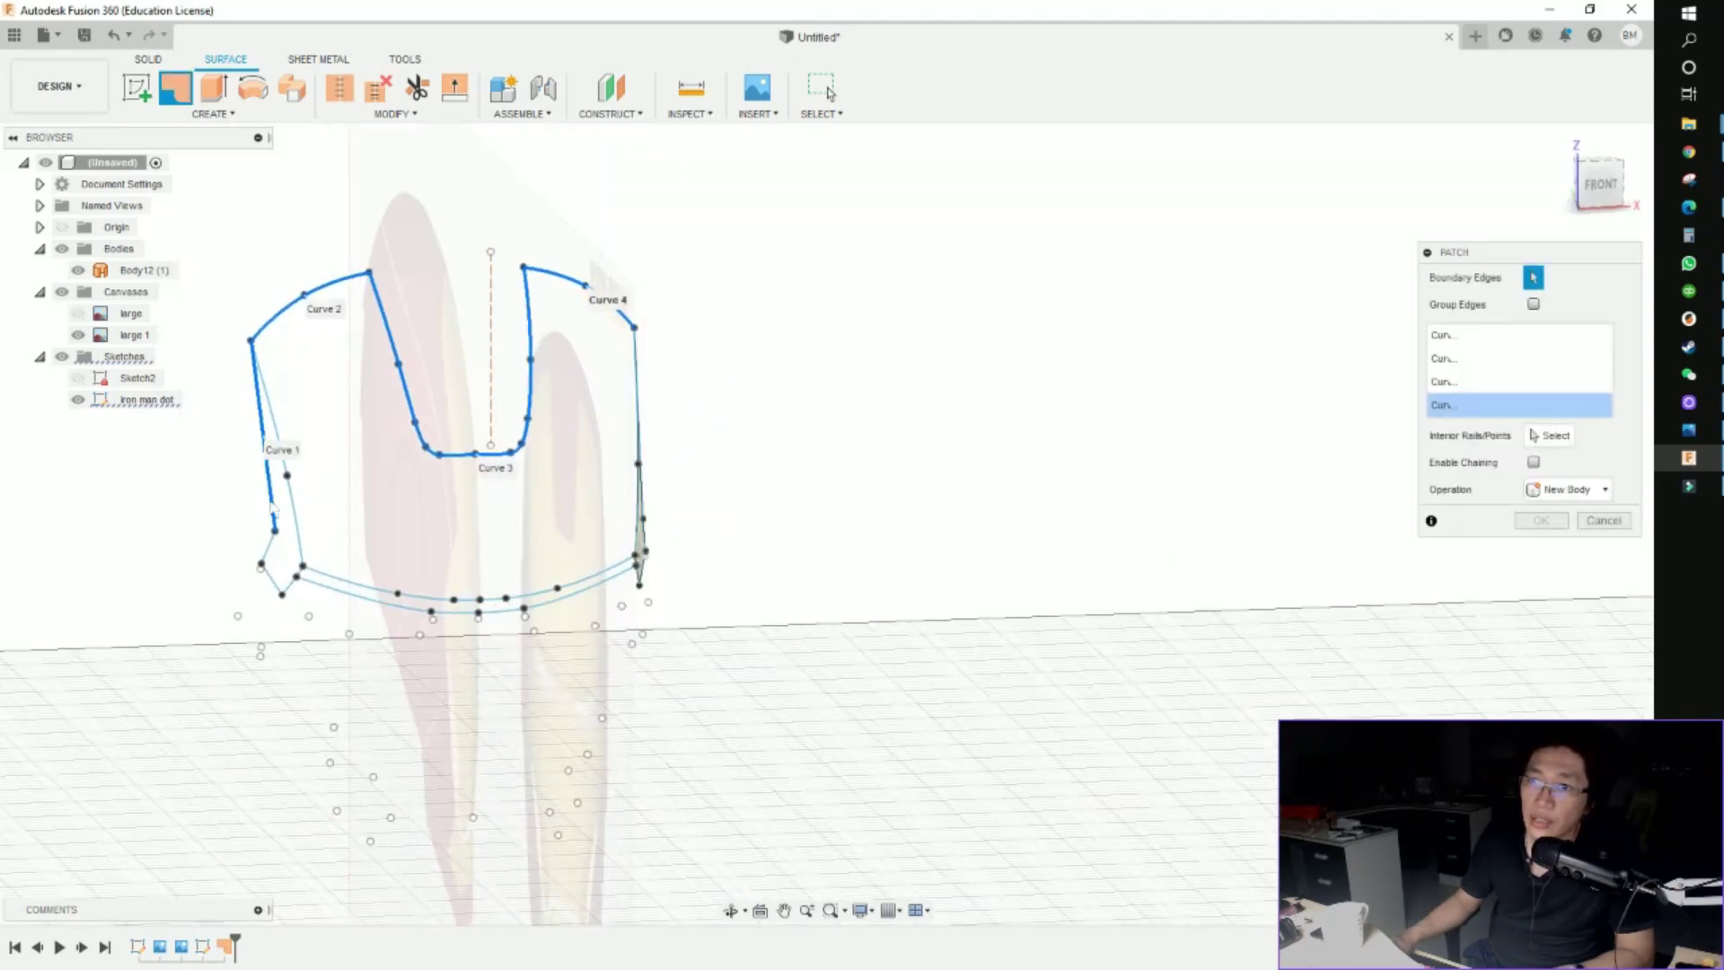
{"action": "left_click", "coordinate": [273, 508]}
{"action": "left_click", "coordinate": [290, 503]}
{"action": "left_click", "coordinate": [620, 566]}
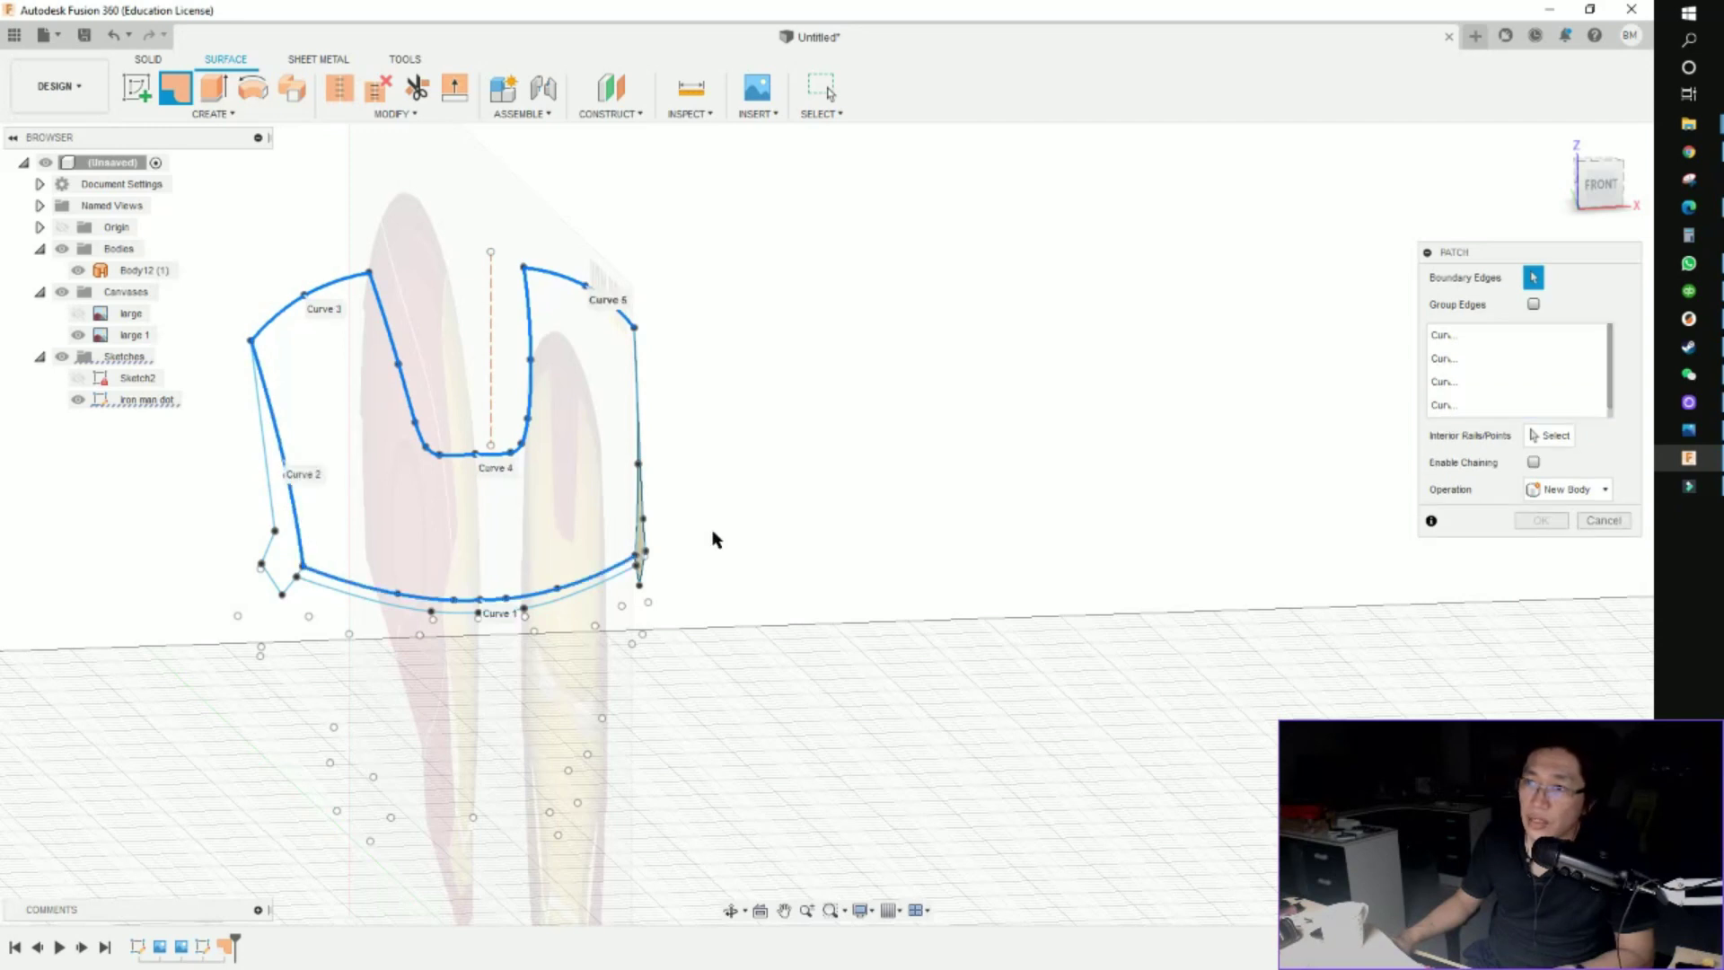
{"action": "scroll", "coordinate": [500, 503], "scroll_direction": "up", "scroll_amount": 3}
{"action": "middle_click_drag", "start_coordinate": [721, 388], "coordinate": [1127, 545], "text": "shift"}
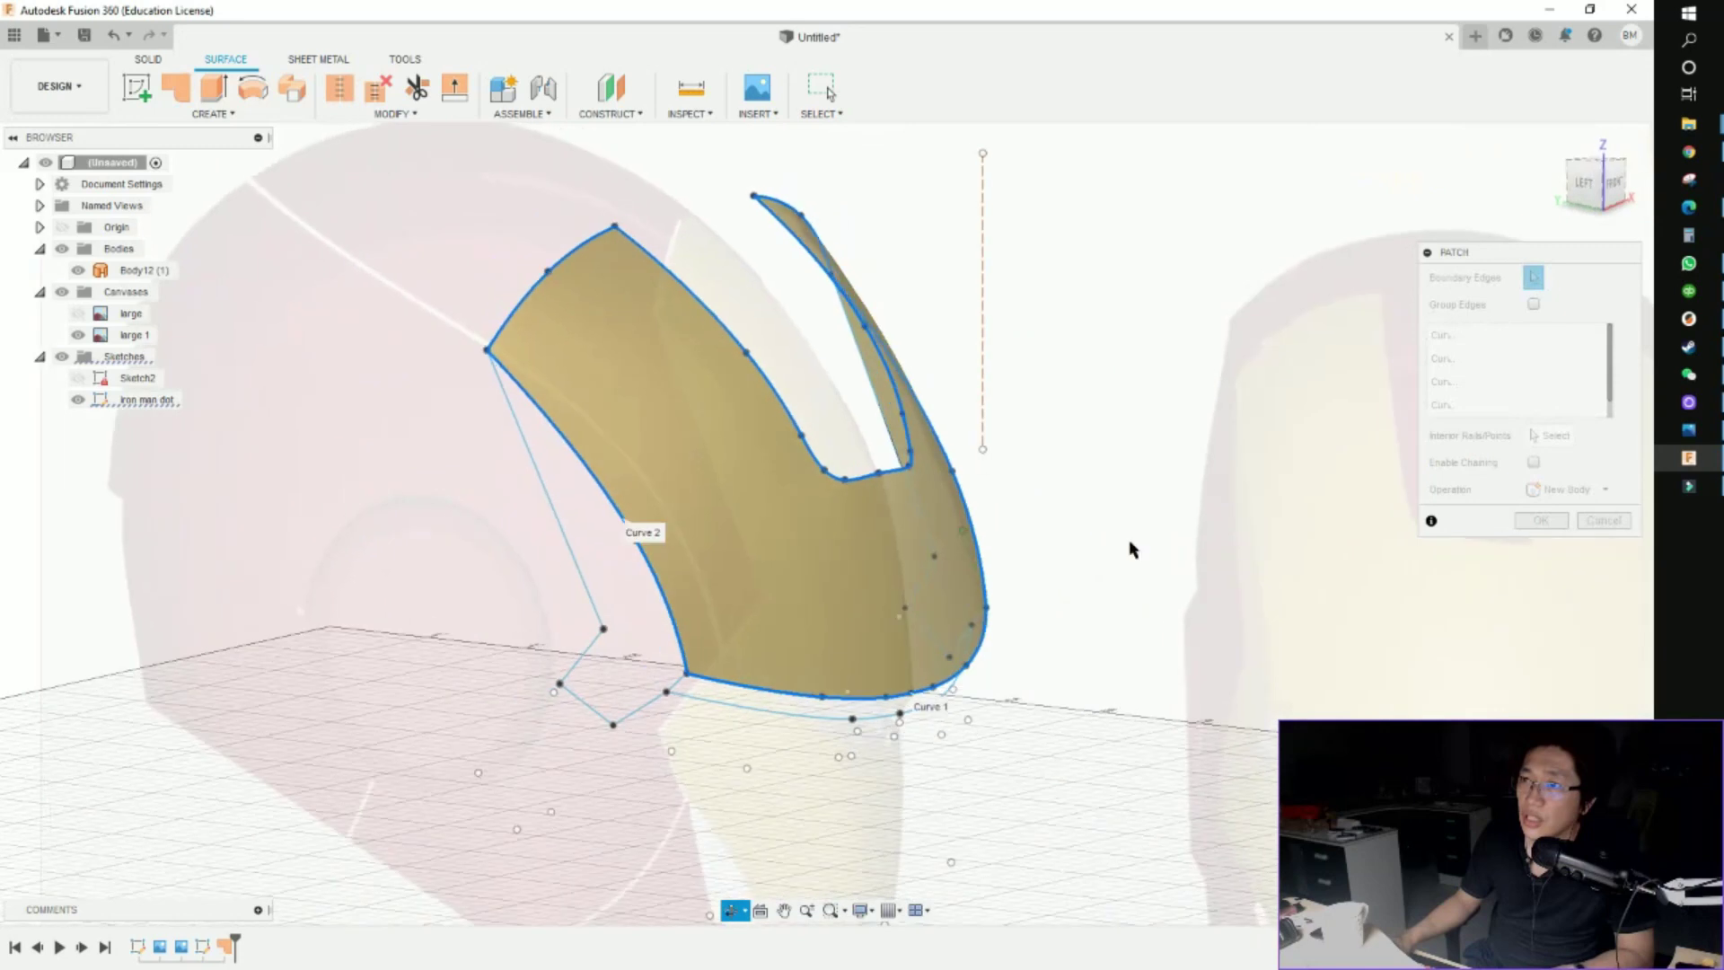
{"action": "key", "text": "Return"}
{"action": "scroll", "coordinate": [647, 557], "scroll_direction": "down", "scroll_amount": 2}
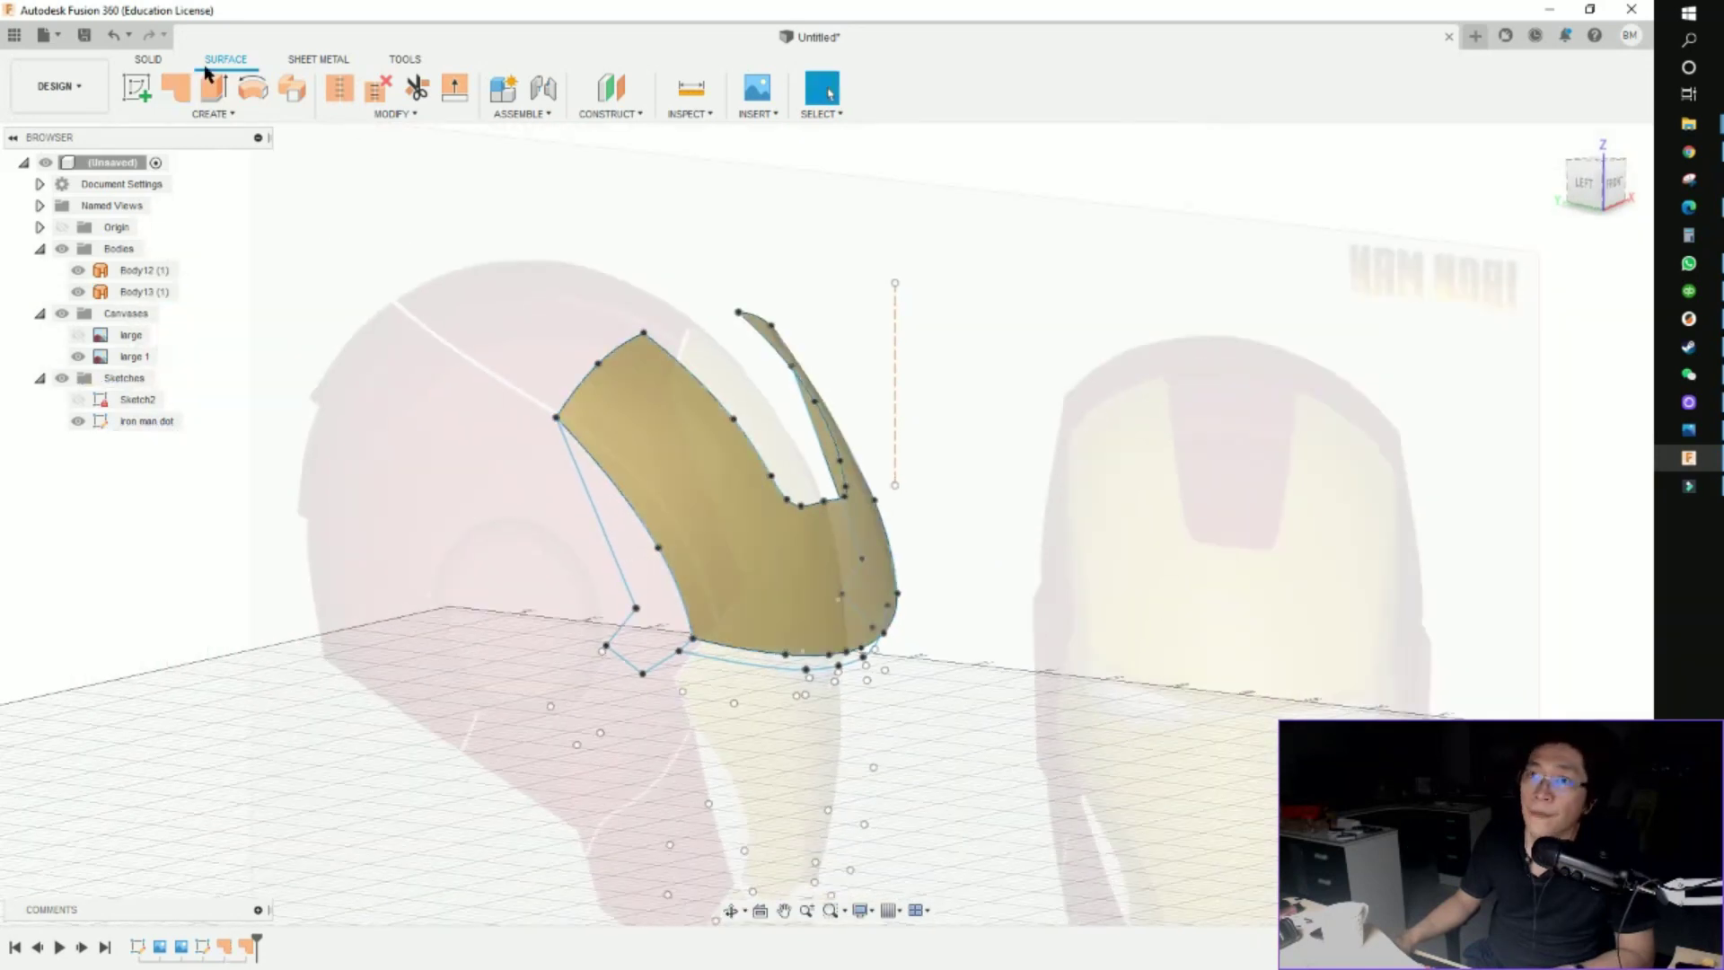
Patch the six boundary curves of the left side ridge as a new surface body
{"action": "left_click", "coordinate": [176, 80]}
{"action": "left_click", "coordinate": [626, 579]}
{"action": "left_click", "coordinate": [623, 628]}
{"action": "left_click", "coordinate": [643, 666]}
{"action": "left_click", "coordinate": [678, 656]}
{"action": "left_click", "coordinate": [704, 650]}
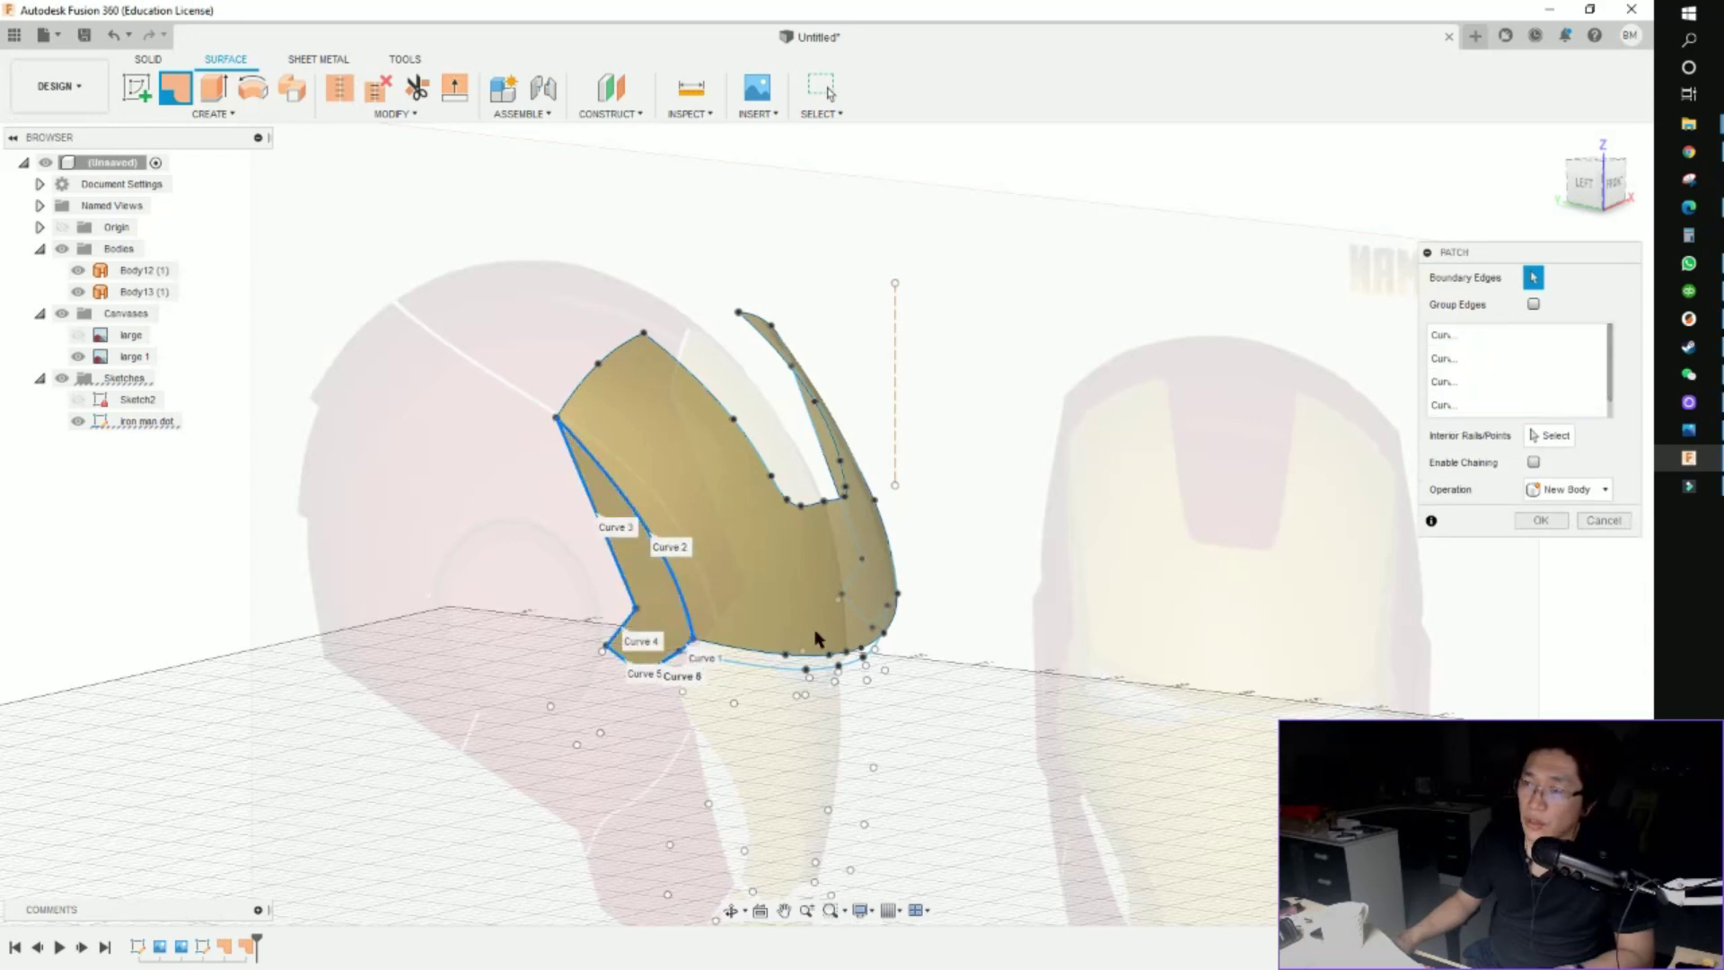
{"action": "scroll", "coordinate": [898, 683], "scroll_direction": "up", "scroll_amount": 2}
{"action": "left_click", "coordinate": [1541, 520]}
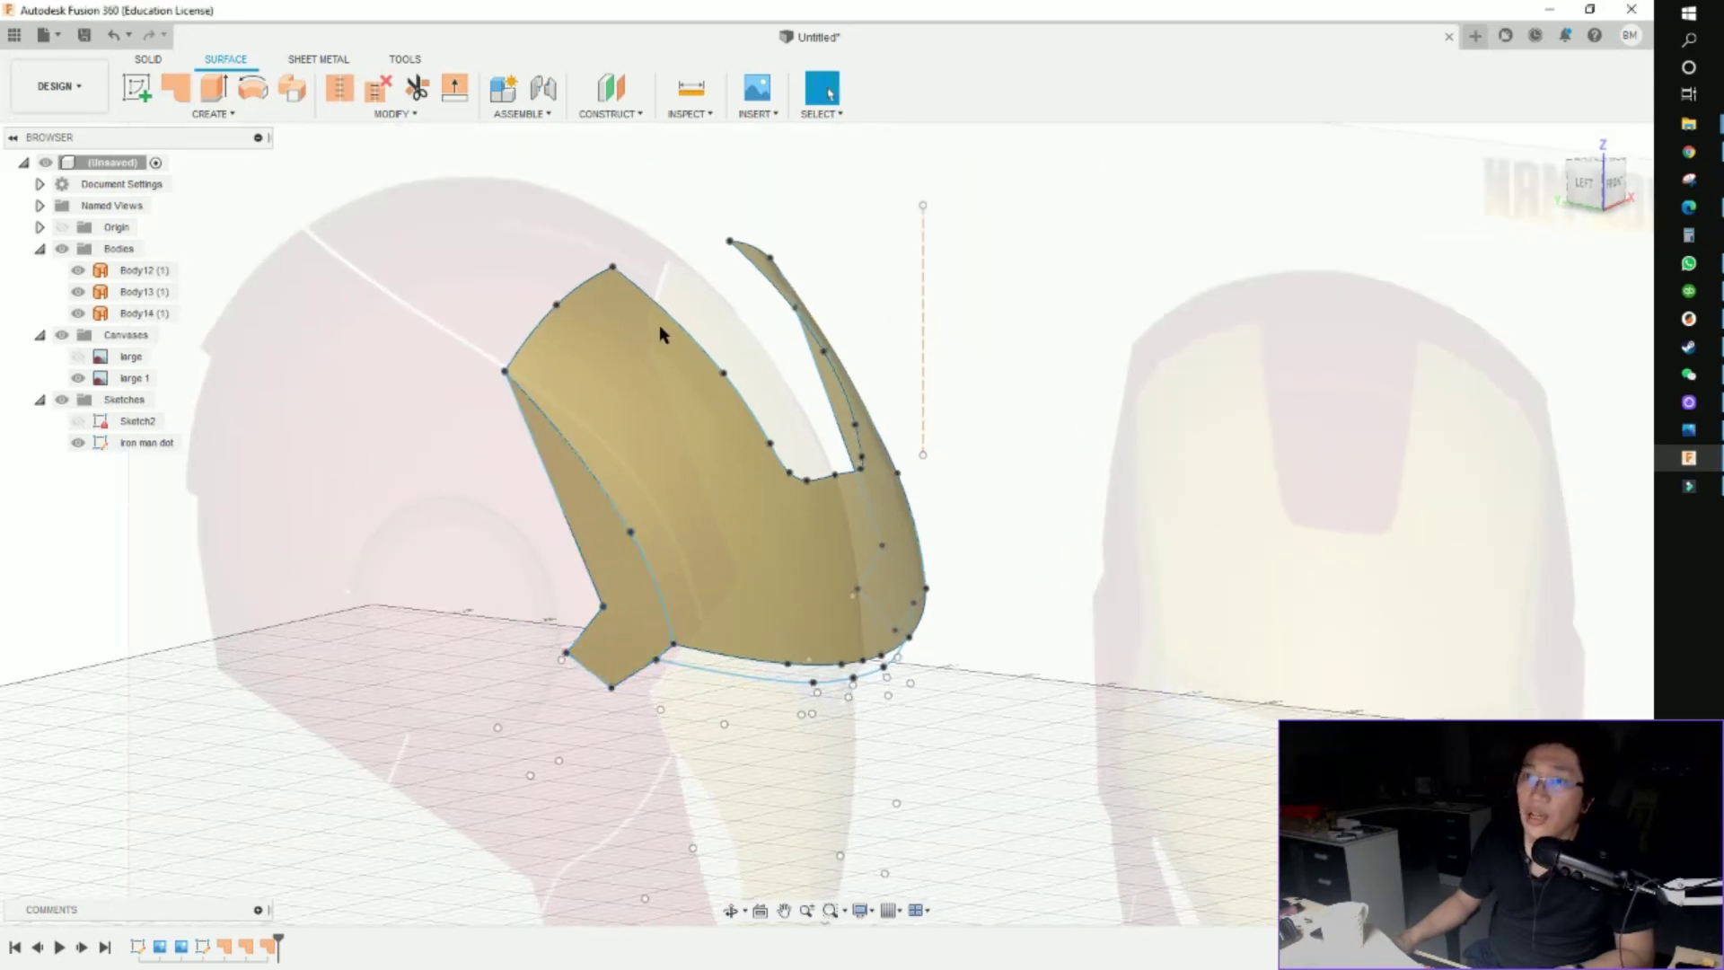
Patch the narrow strip between the upper and lower brow splines as a new body, including the short connecting curves at both ends
{"action": "left_click", "coordinate": [783, 658]}
{"action": "right_click", "coordinate": [783, 658]}
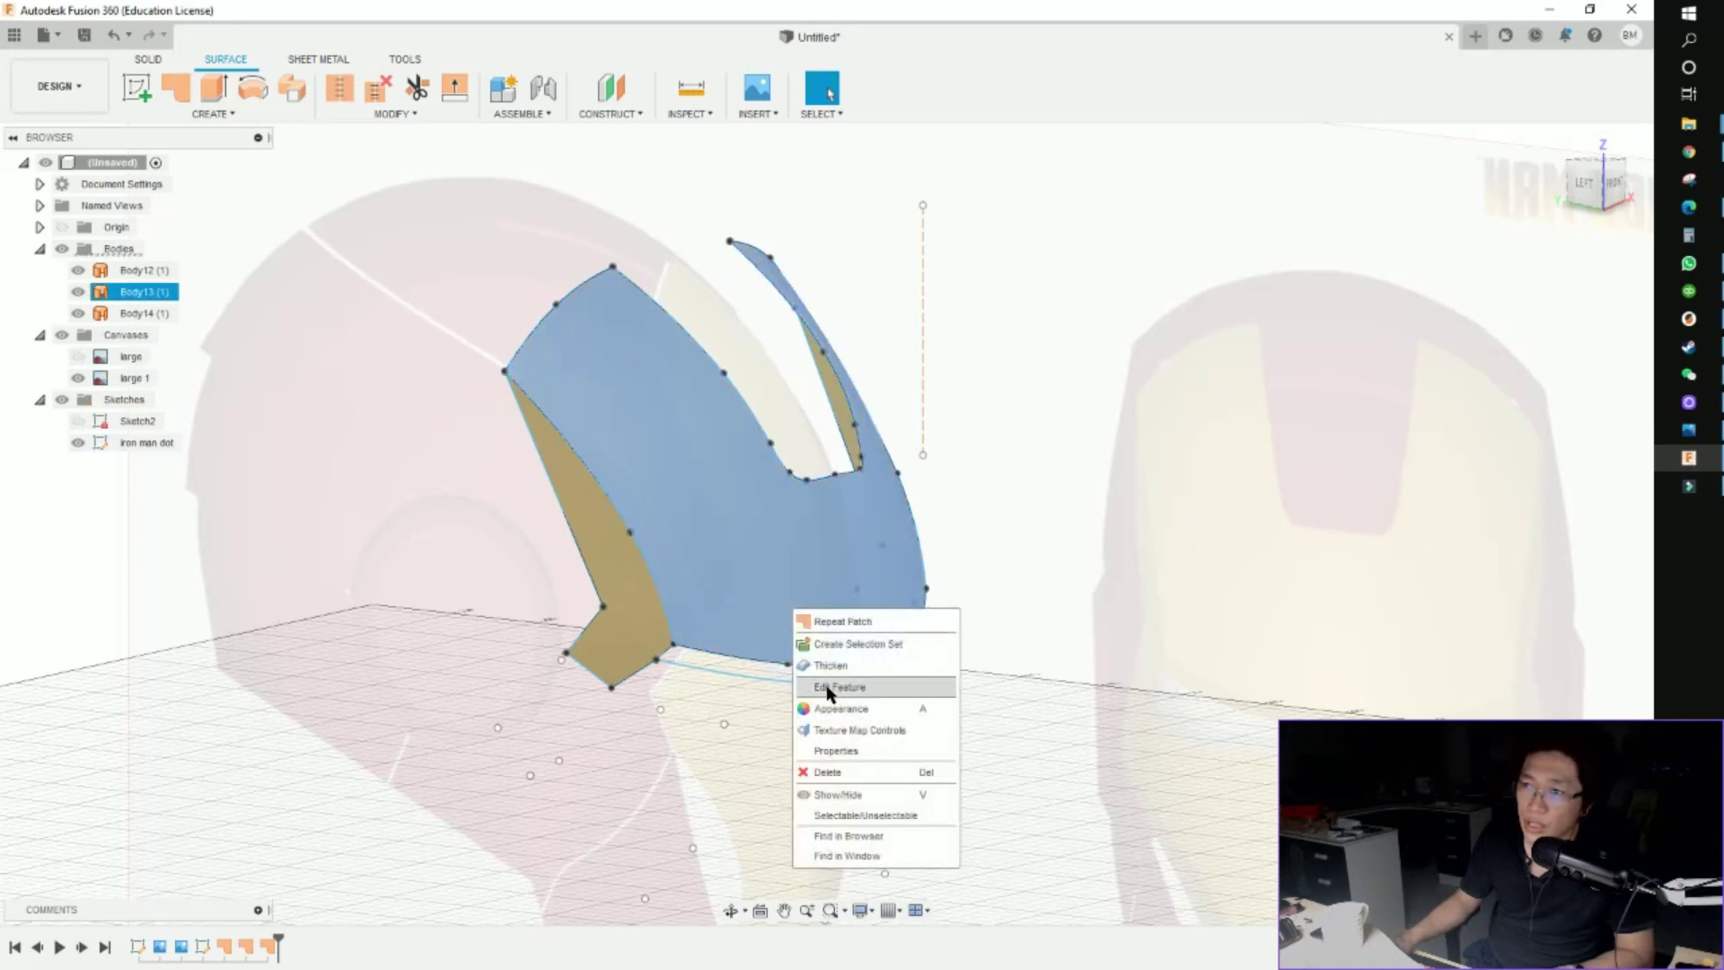
{"action": "left_click", "coordinate": [810, 616]}
{"action": "middle_click_drag", "start_coordinate": [761, 727], "coordinate": [697, 692], "text": "shift"}
{"action": "left_click", "coordinate": [562, 614]}
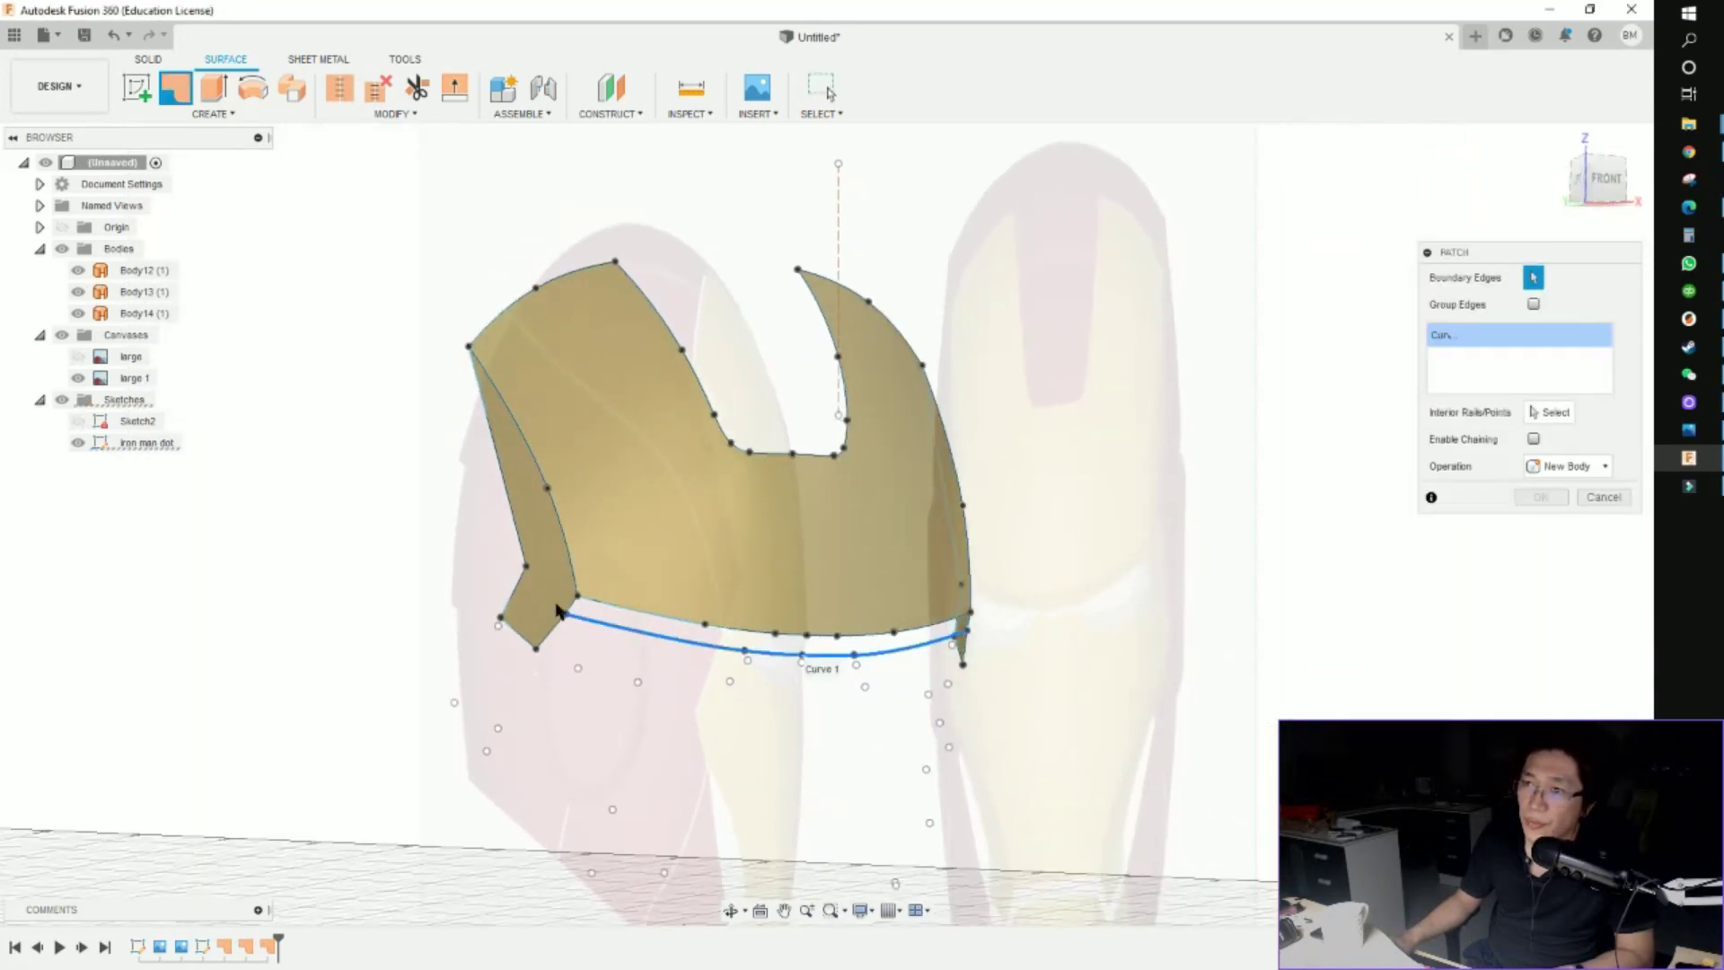
{"action": "left_click", "coordinate": [594, 611]}
{"action": "left_click", "coordinate": [965, 635]}
{"action": "middle_click_drag", "start_coordinate": [1008, 635], "coordinate": [970, 655], "text": "shift"}
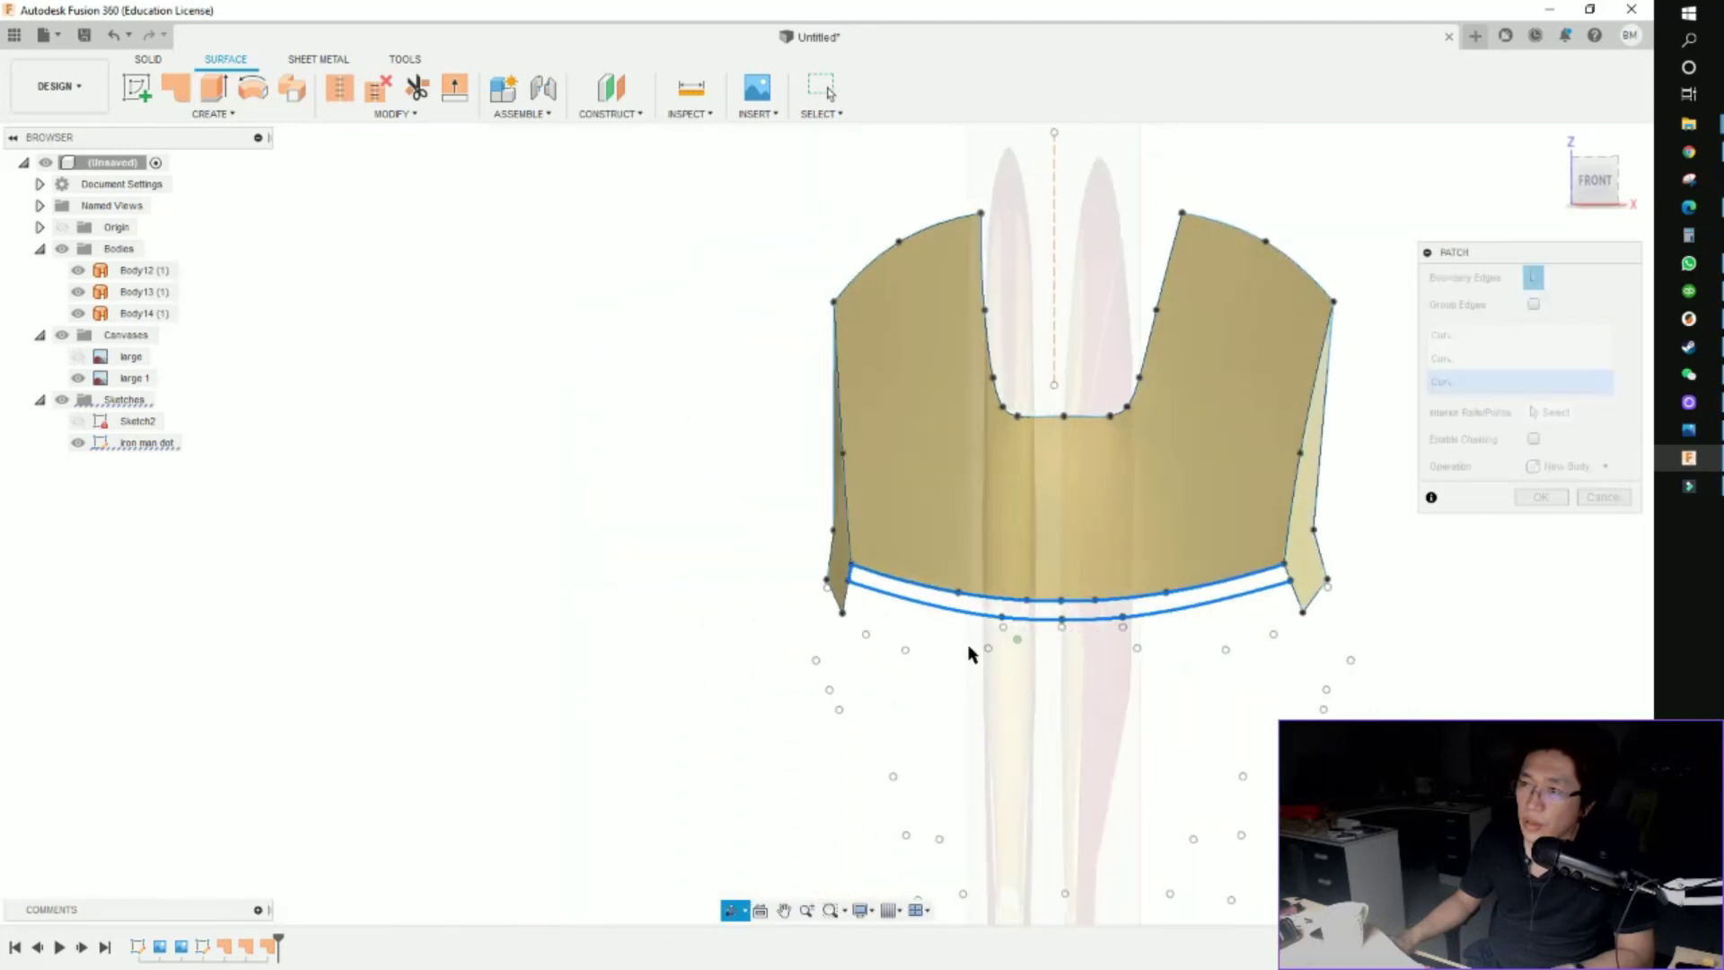
{"action": "left_click", "coordinate": [1296, 573]}
{"action": "right_click", "coordinate": [485, 524]}
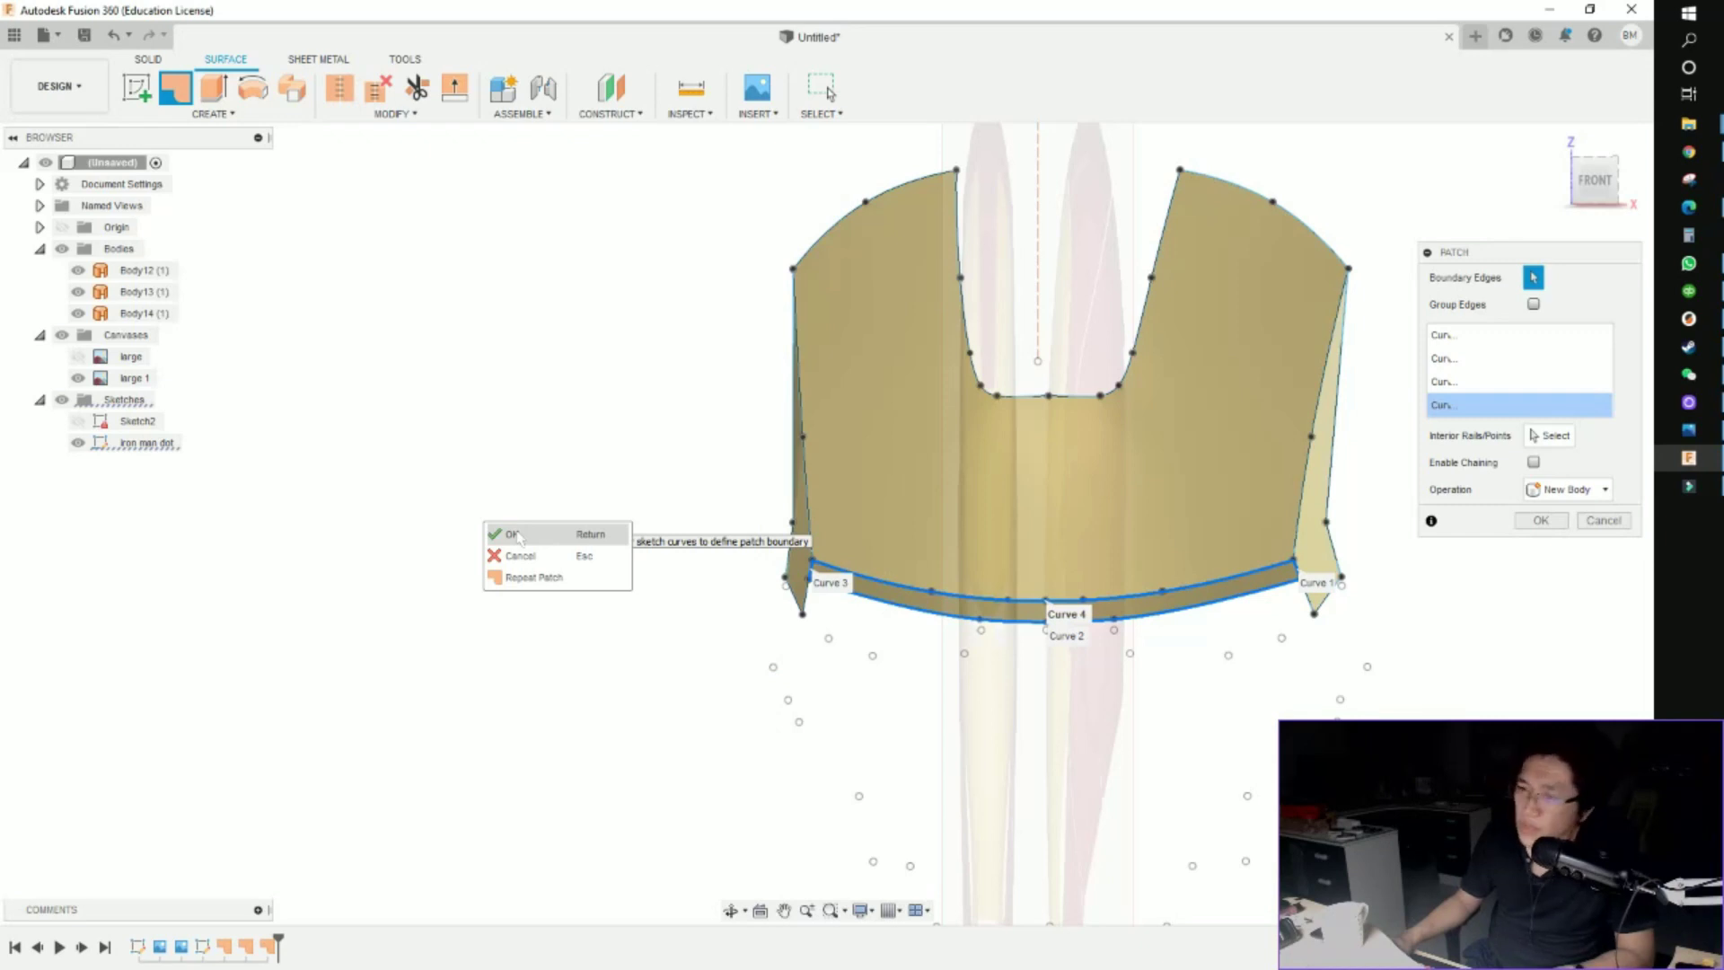
{"action": "left_click", "coordinate": [518, 535]}
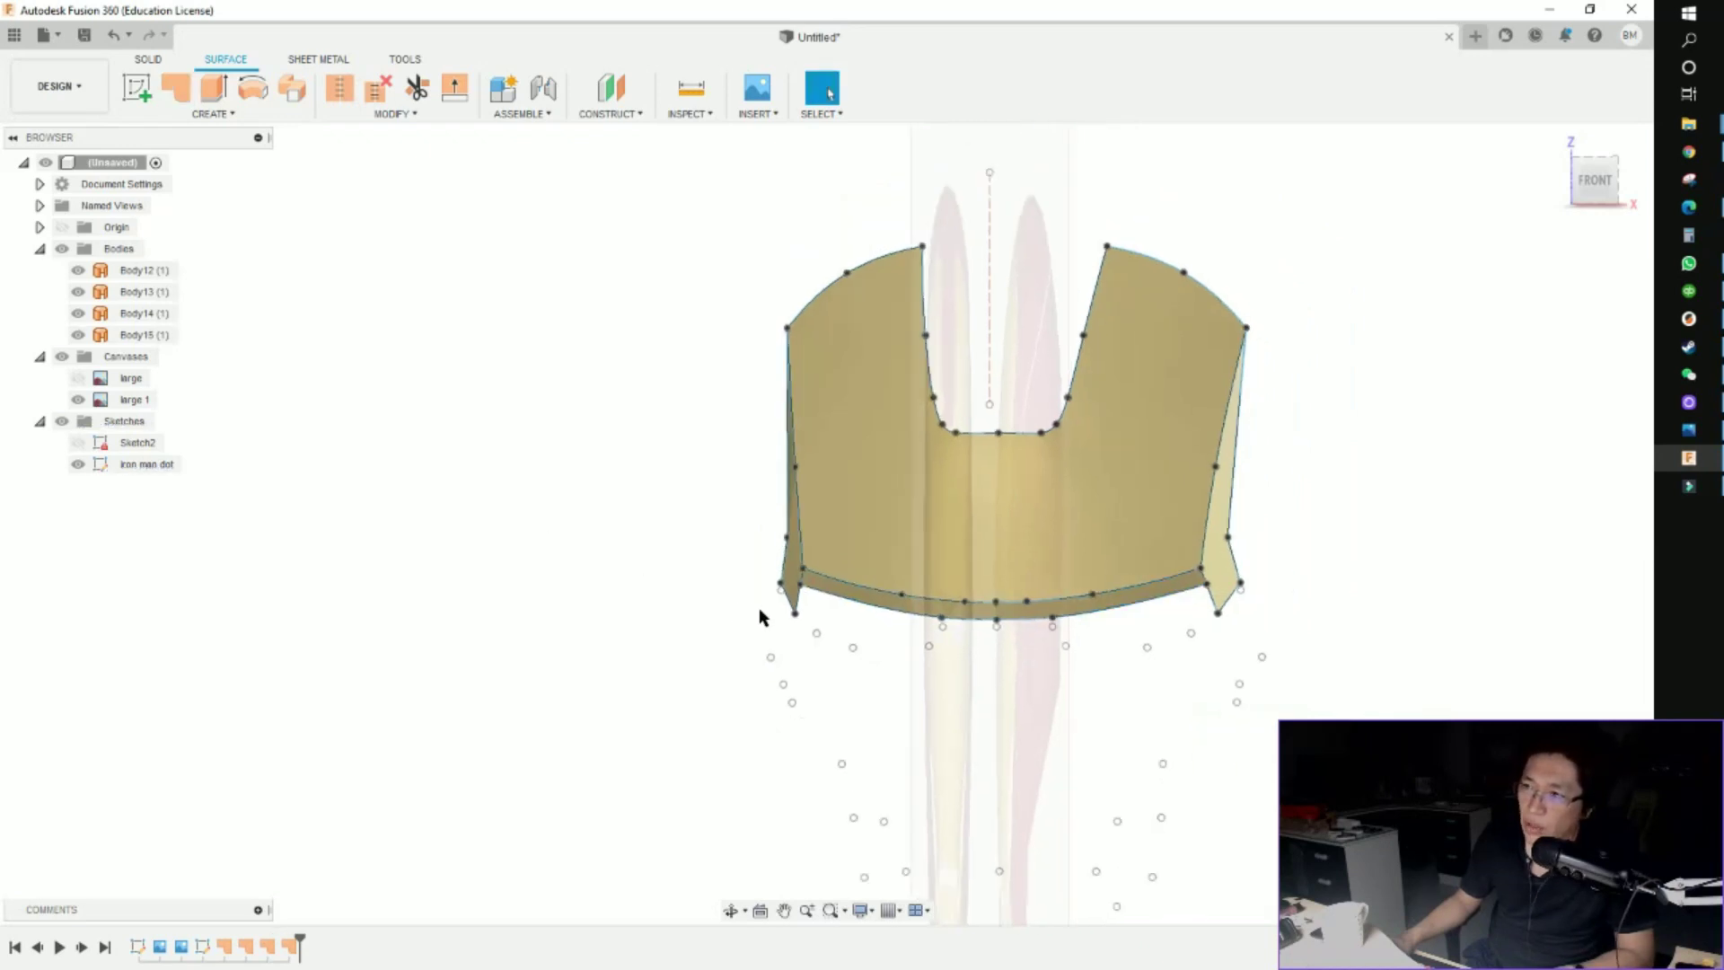
Inspect the patched surfaces in three dimensions and select the large forehead surface
{"action": "mouse_move", "coordinate": [803, 609]}
{"action": "middle_mouse_down", "text": "shift"}
{"action": "mouse_move", "coordinate": [593, 625]}
{"action": "mouse_move", "coordinate": [1086, 662]}
{"action": "mouse_move", "coordinate": [646, 500]}
{"action": "mouse_move", "coordinate": [636, 535]}
{"action": "mouse_move", "coordinate": [854, 537]}
{"action": "mouse_move", "coordinate": [834, 597]}
{"action": "middle_mouse_up", "text": "shift"}
{"action": "middle_click_drag", "start_coordinate": [898, 477], "coordinate": [813, 537], "text": "shift"}
{"action": "left_click", "coordinate": [892, 473]}
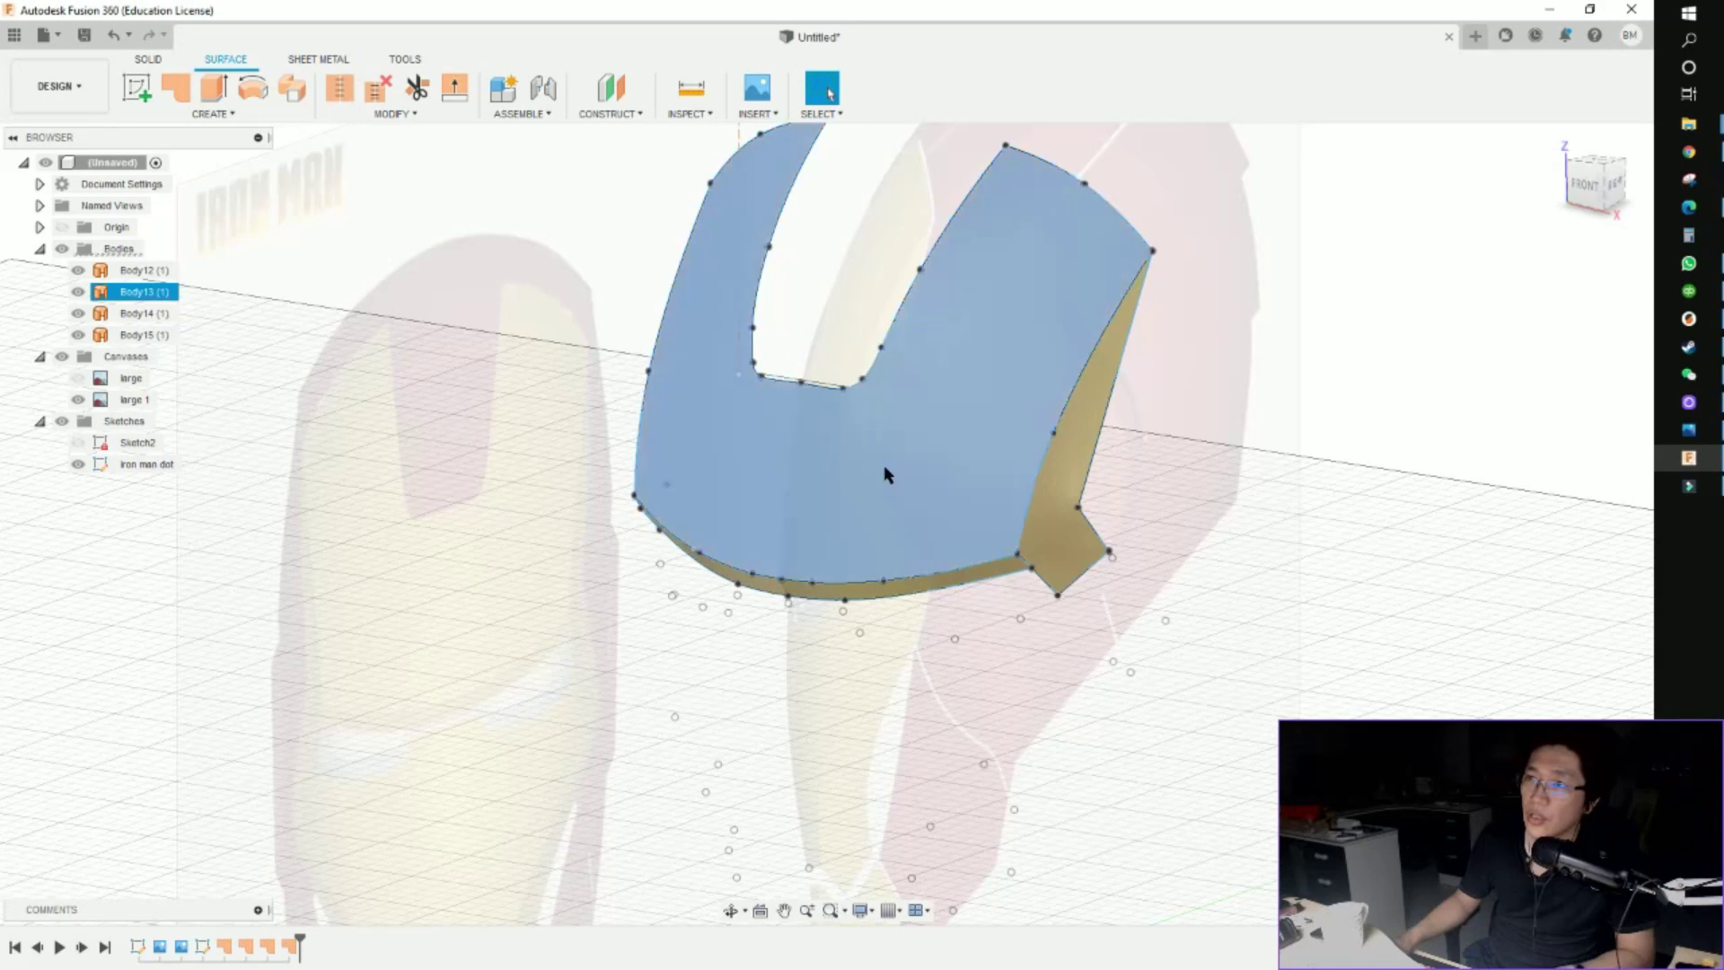
Identify the patched surface bodies by selecting them one after another while viewing the faceplate from the side
{"action": "middle_click_drag", "start_coordinate": [809, 461], "coordinate": [806, 714]}
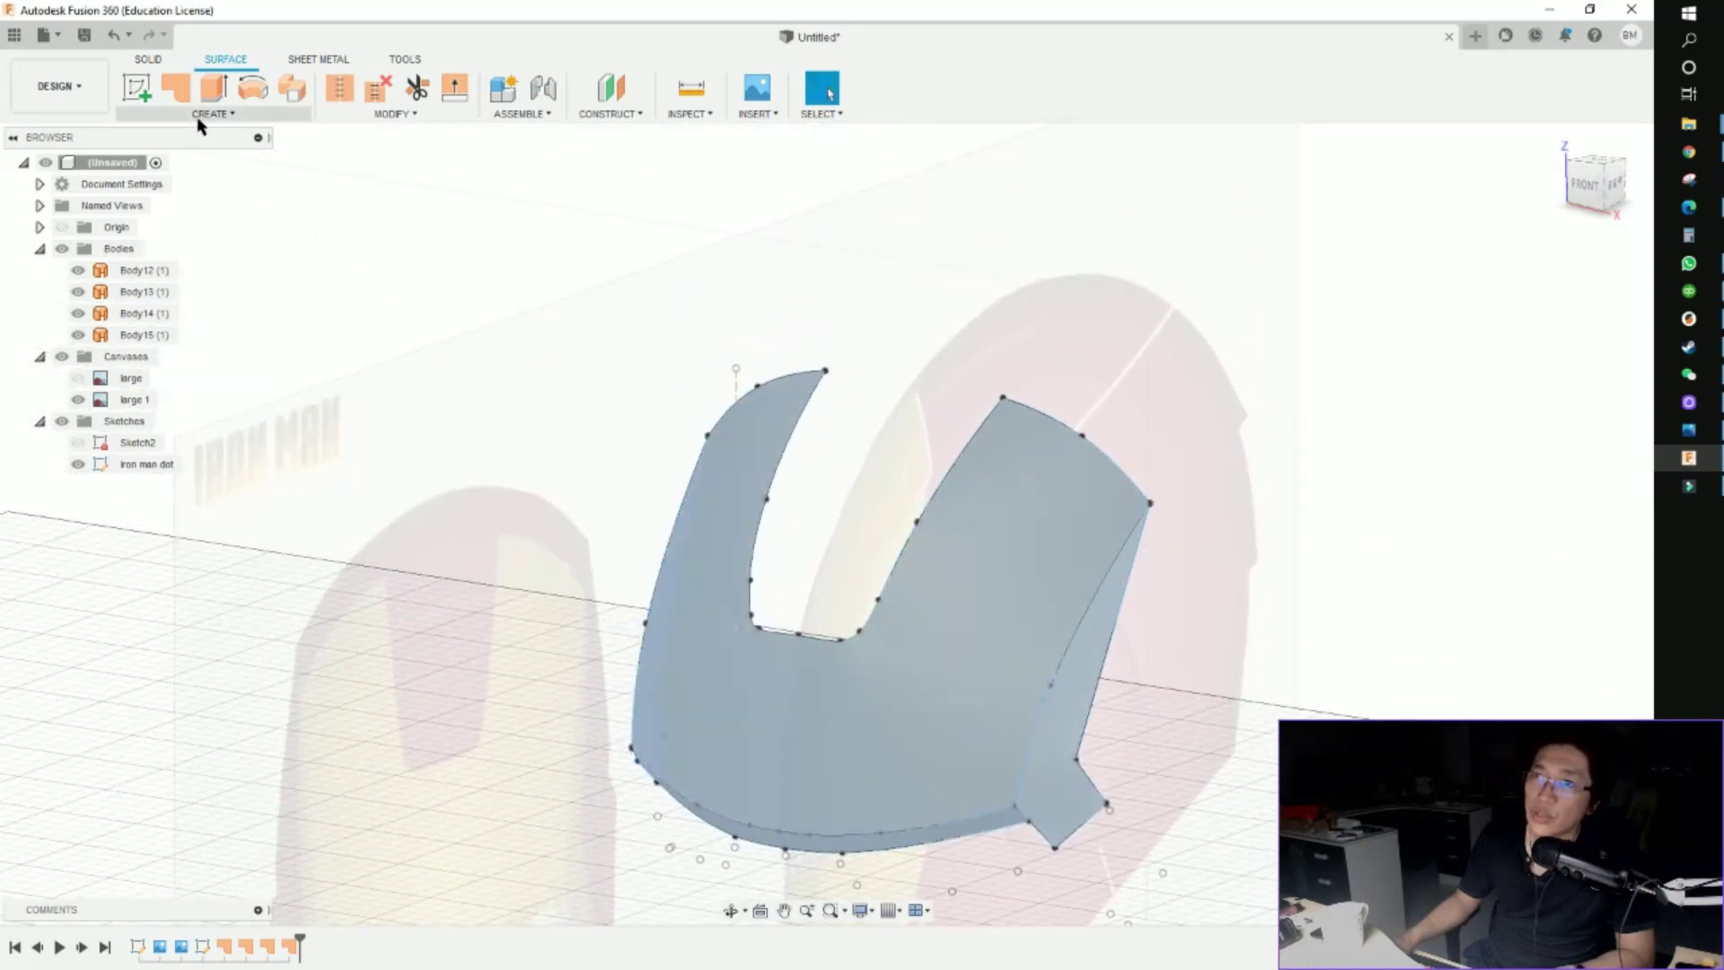
{"action": "left_click", "coordinate": [379, 220]}
{"action": "middle_click_drag", "start_coordinate": [596, 365], "coordinate": [342, 396], "text": "shift"}
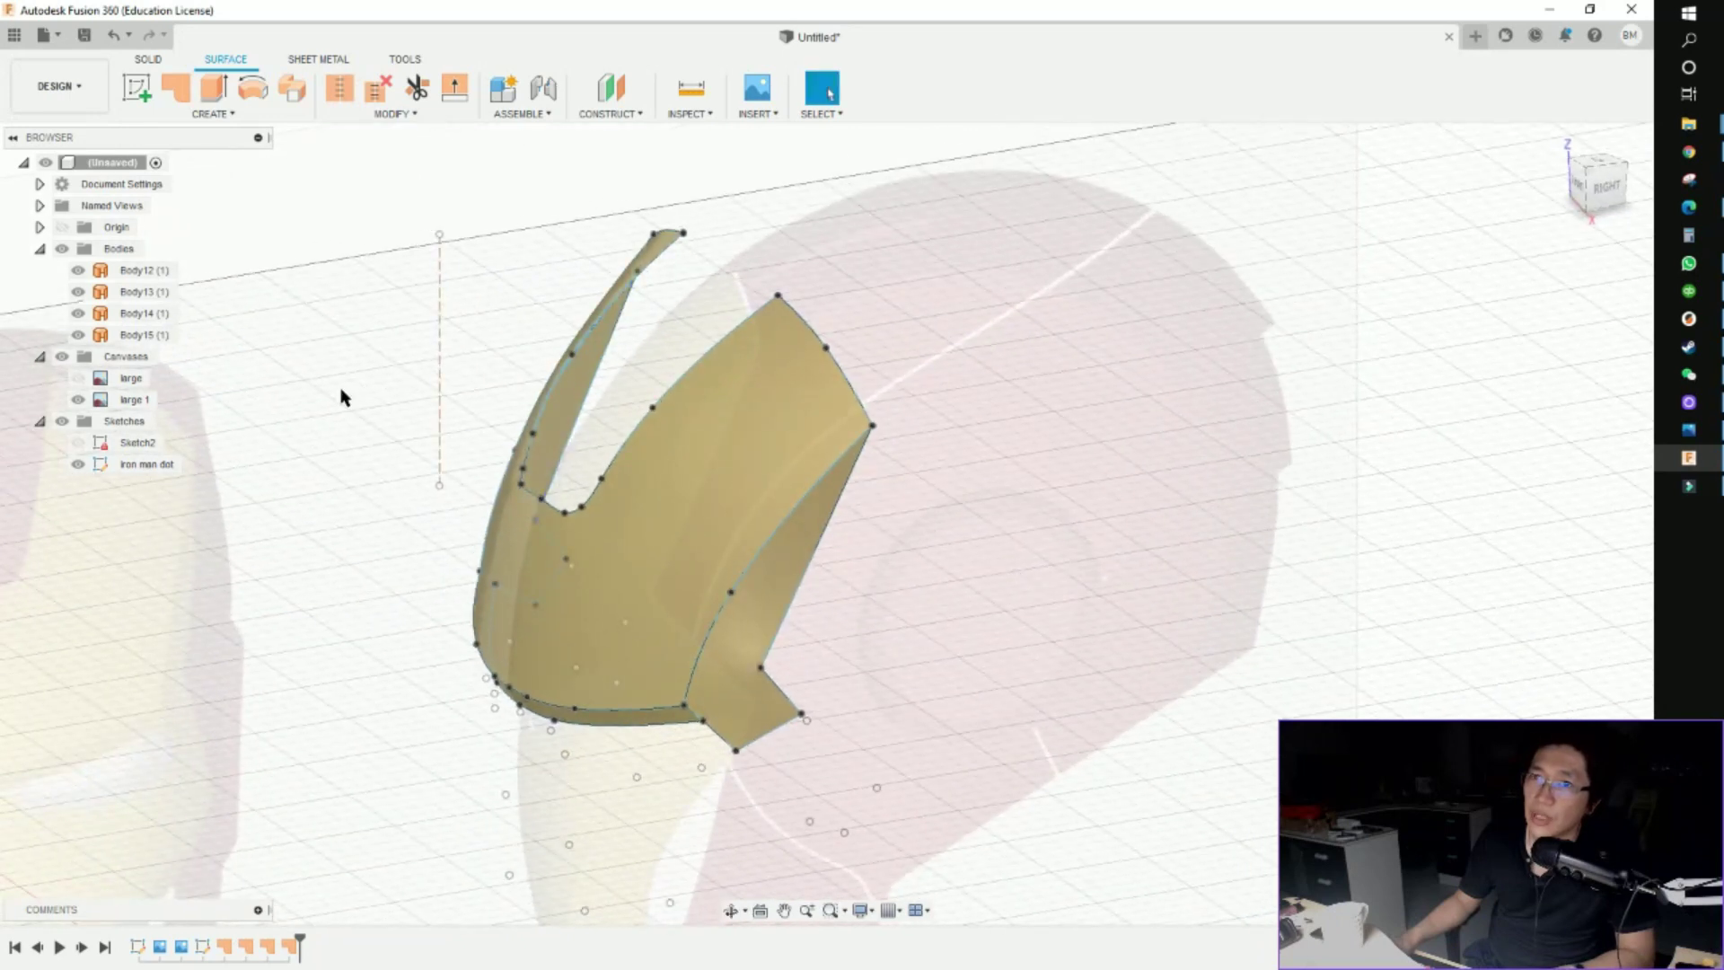
{"action": "left_click", "coordinate": [136, 336]}
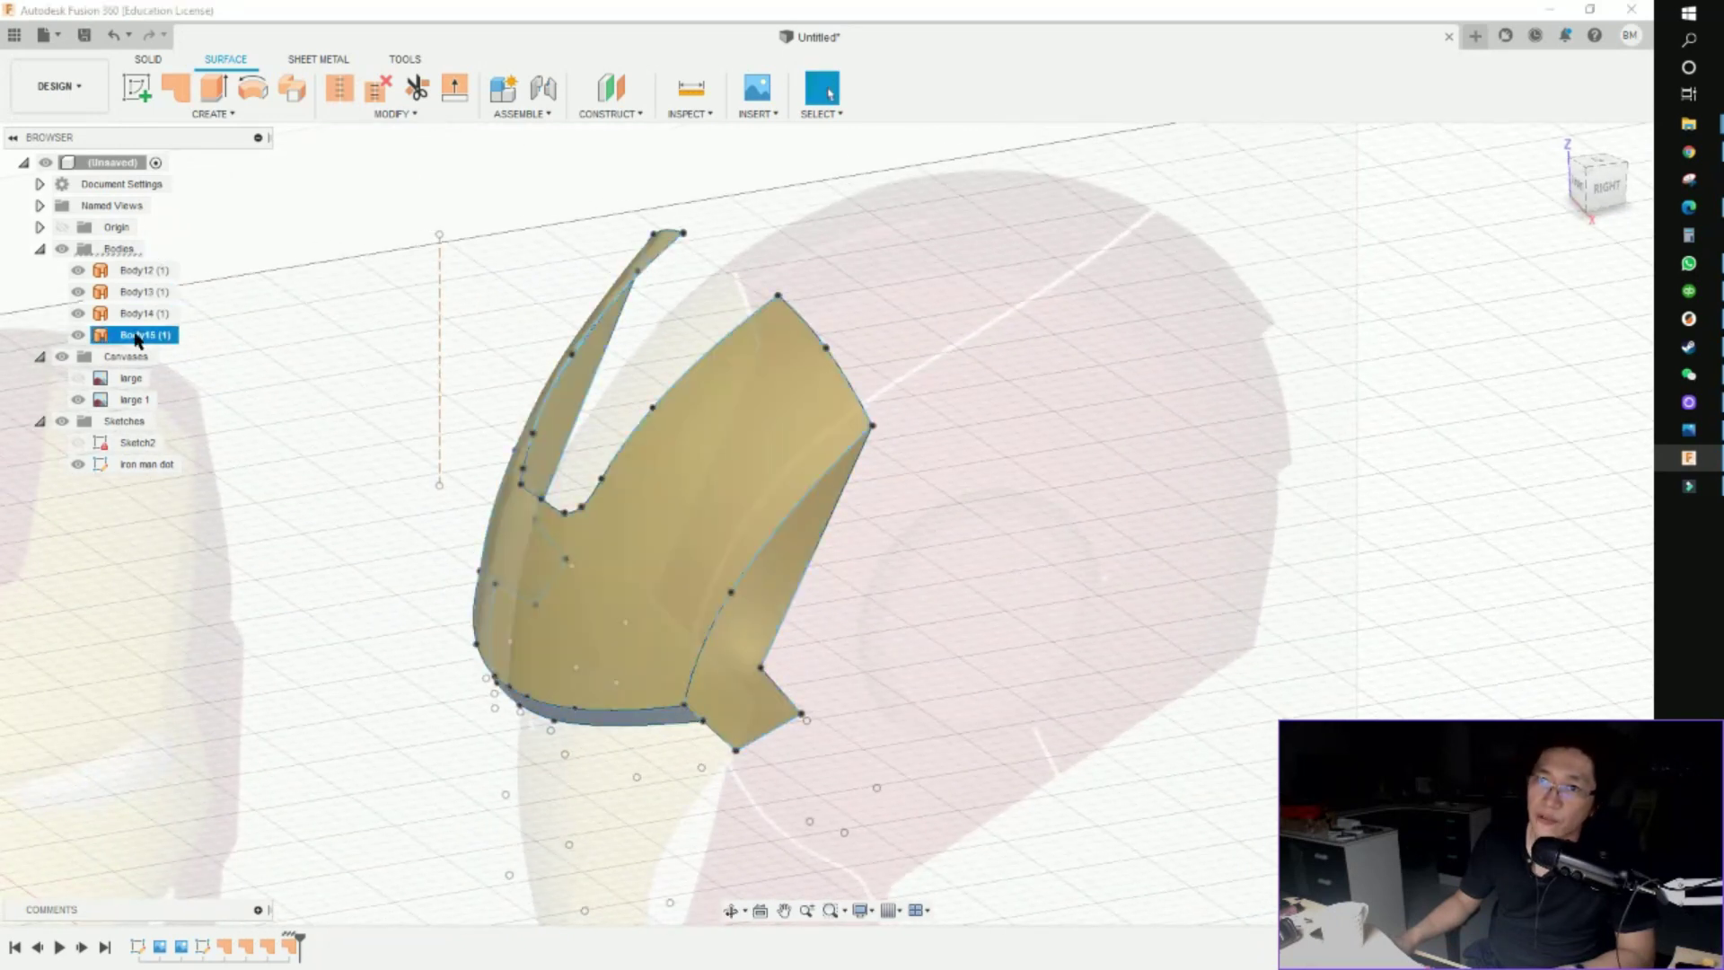
{"action": "left_click", "coordinate": [139, 271]}
{"action": "left_click", "coordinate": [139, 335]}
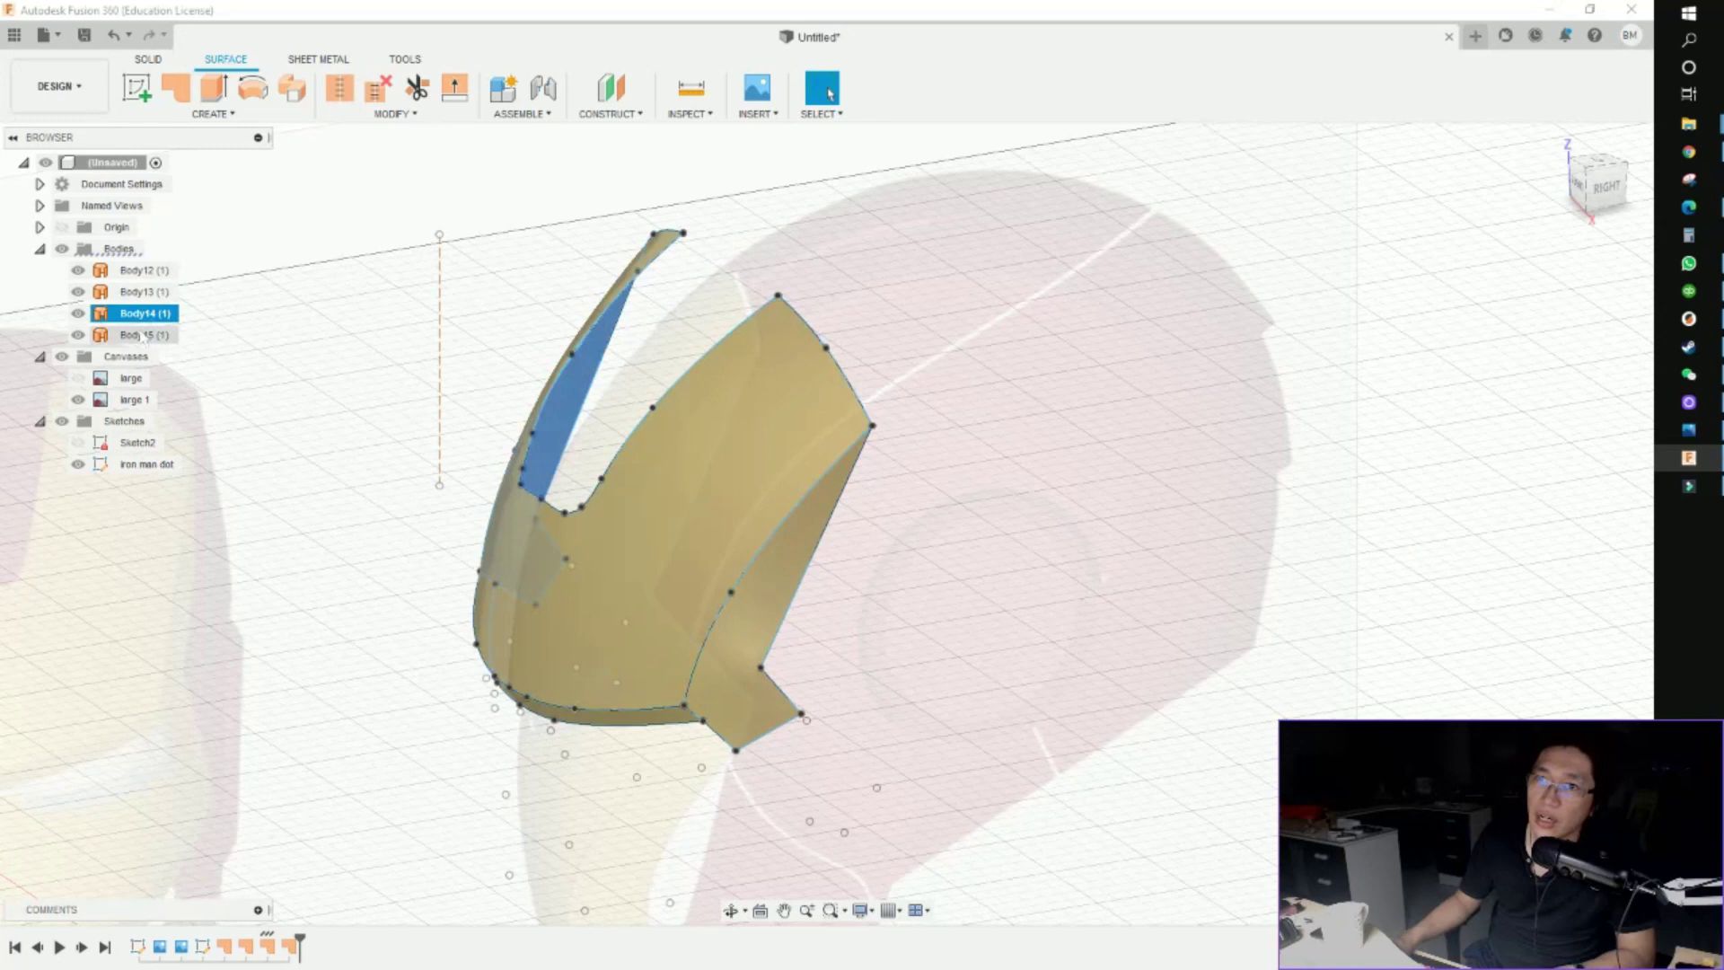
Stitch the forehead, brow strip and both side ridge surfaces into one body with a 0.10 mm tolerance
{"action": "left_click", "coordinate": [1578, 196]}
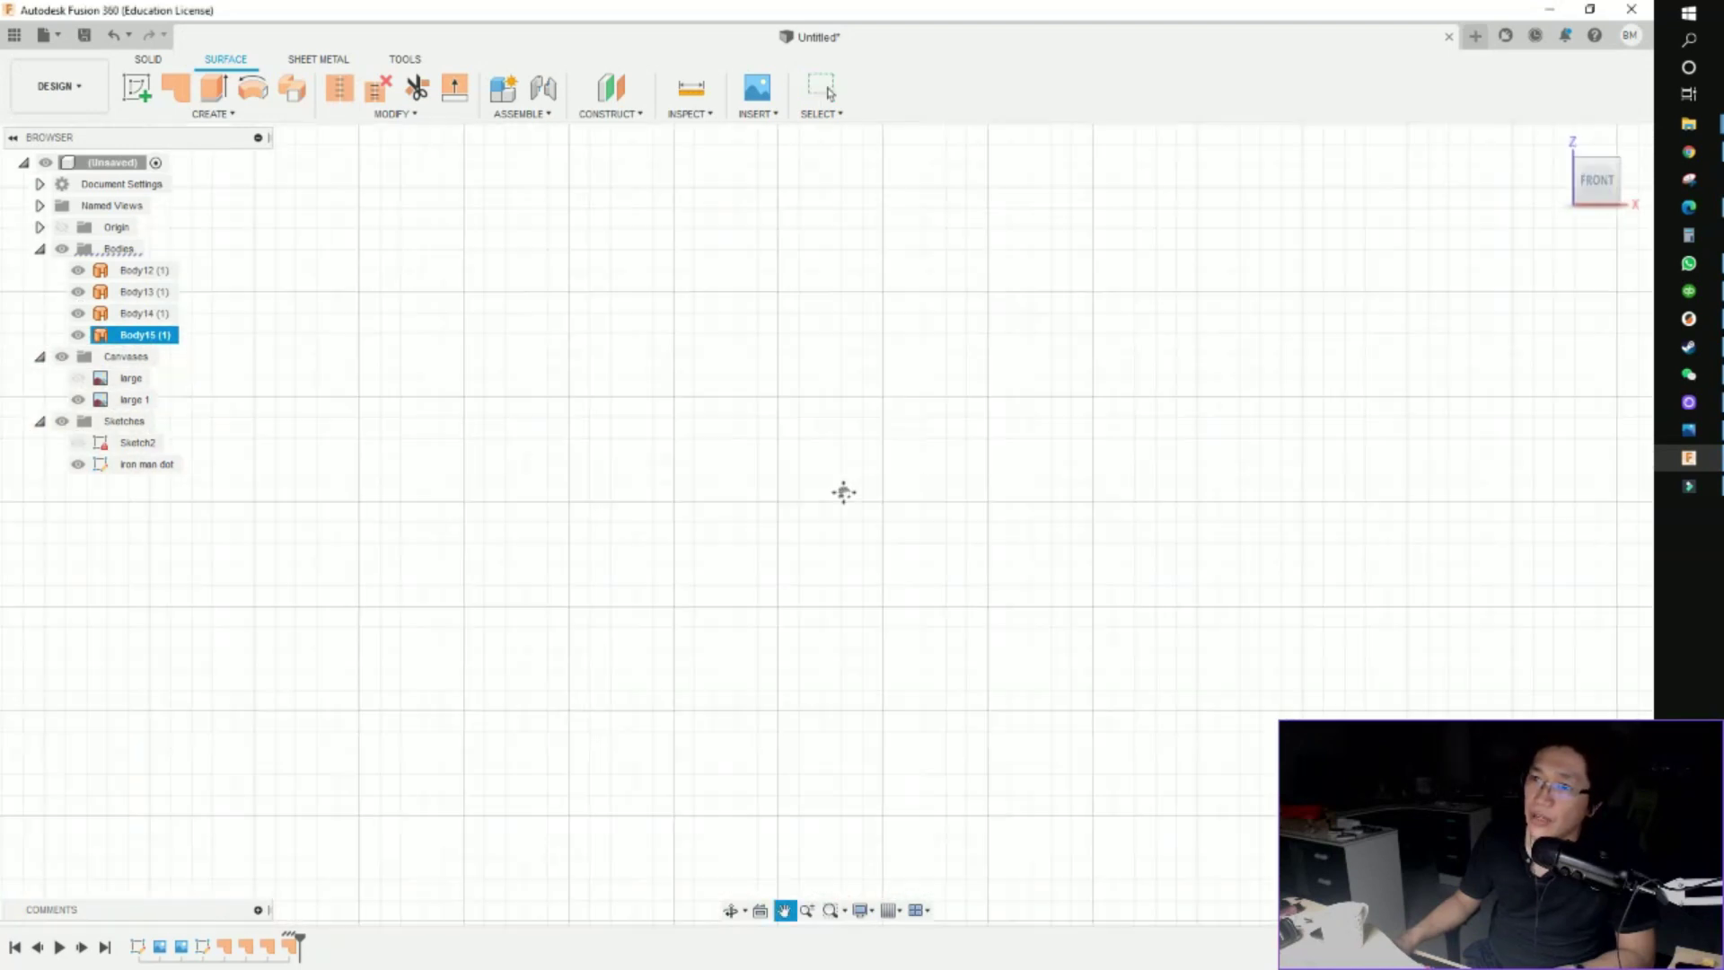
{"action": "middle_click_drag", "start_coordinate": [1272, 329], "coordinate": [1244, 382], "text": "shift"}
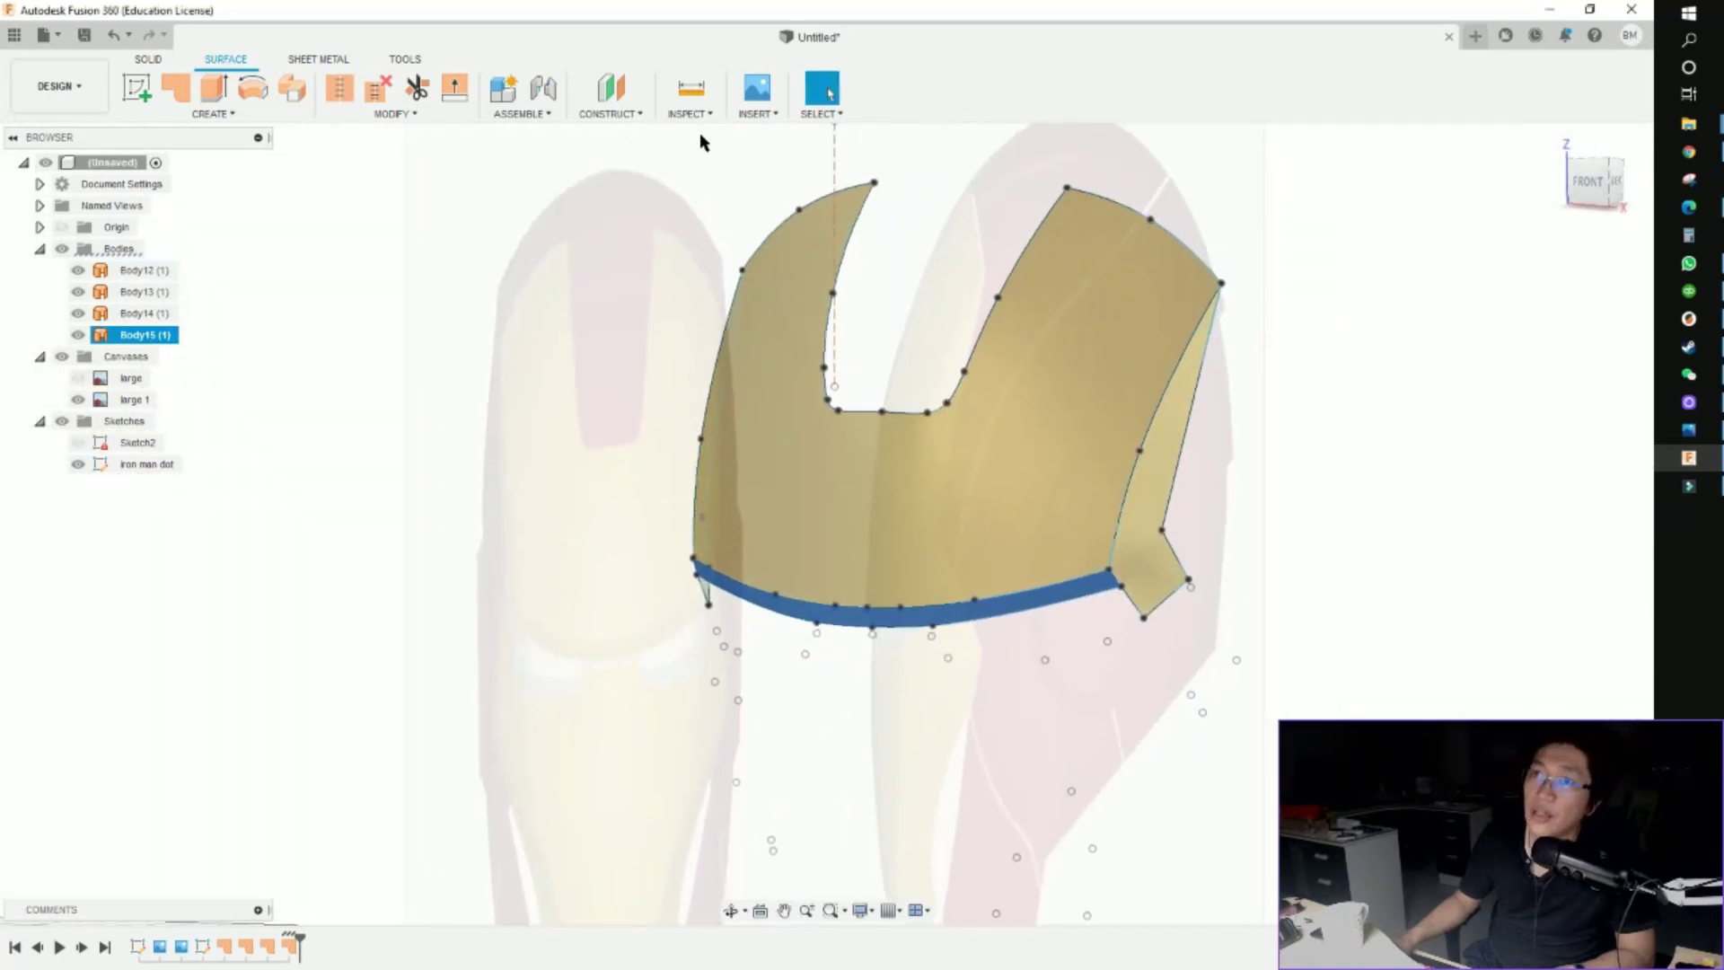
{"action": "left_click", "coordinate": [347, 86]}
{"action": "left_click", "coordinate": [1041, 507]}
{"action": "left_click", "coordinate": [1128, 543]}
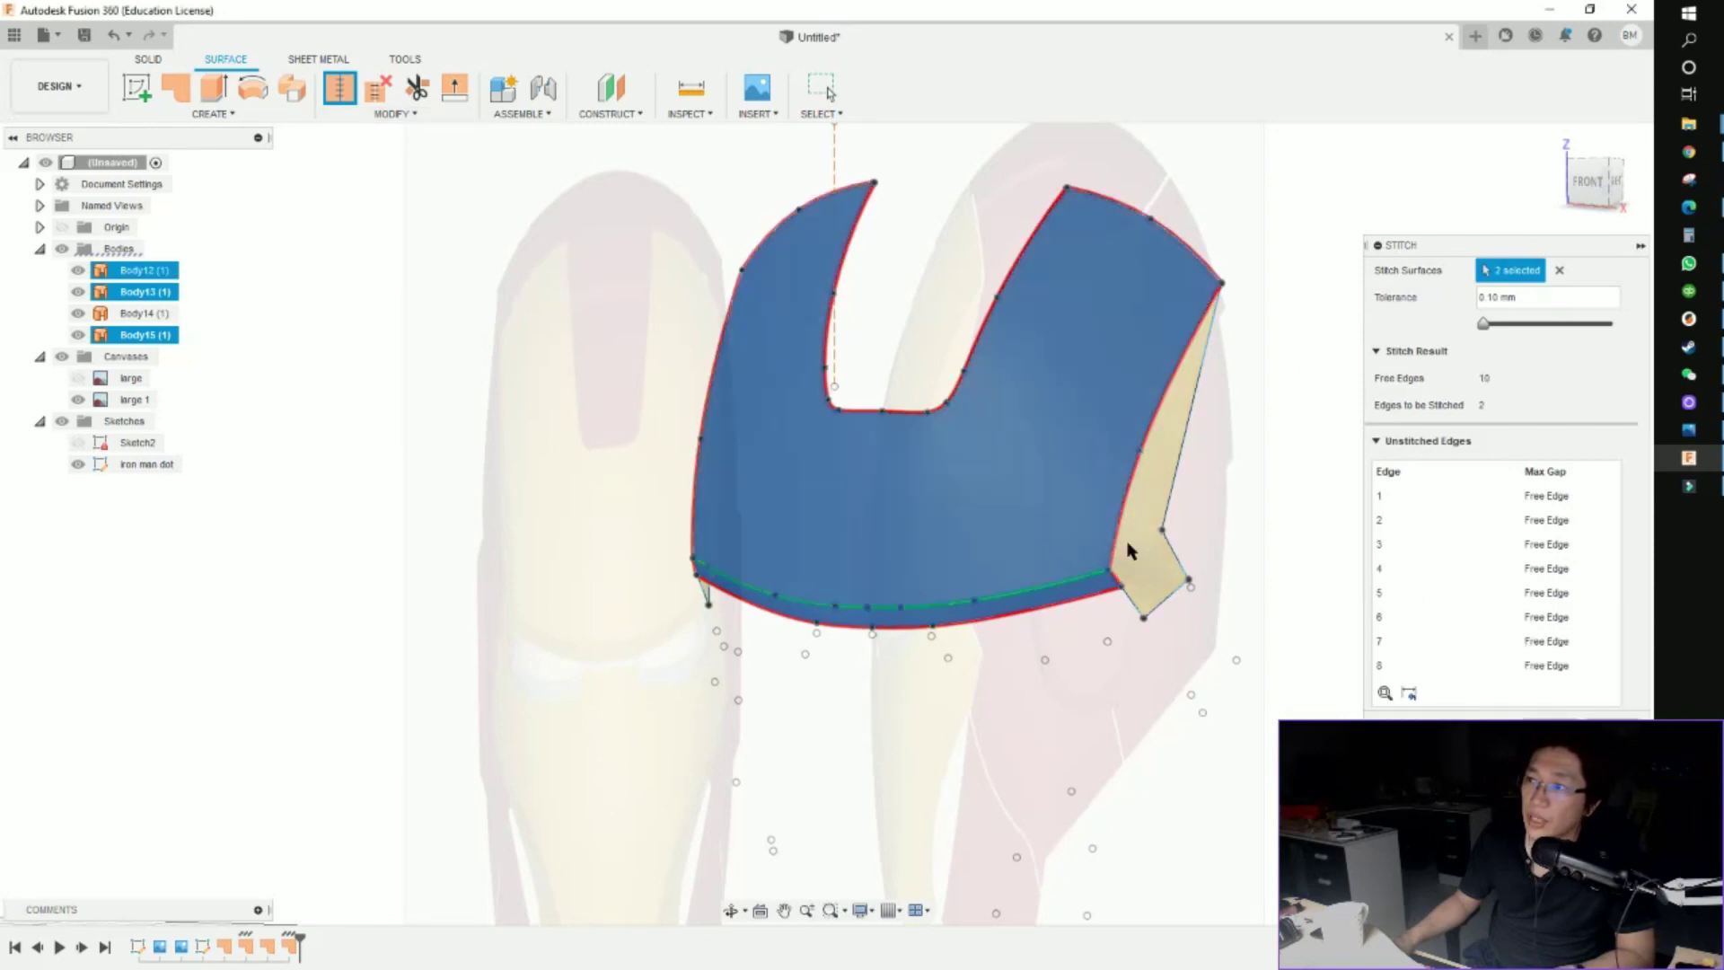
{"action": "middle_click_drag", "start_coordinate": [772, 529], "coordinate": [947, 519], "text": "shift"}
{"action": "left_click", "coordinate": [470, 569]}
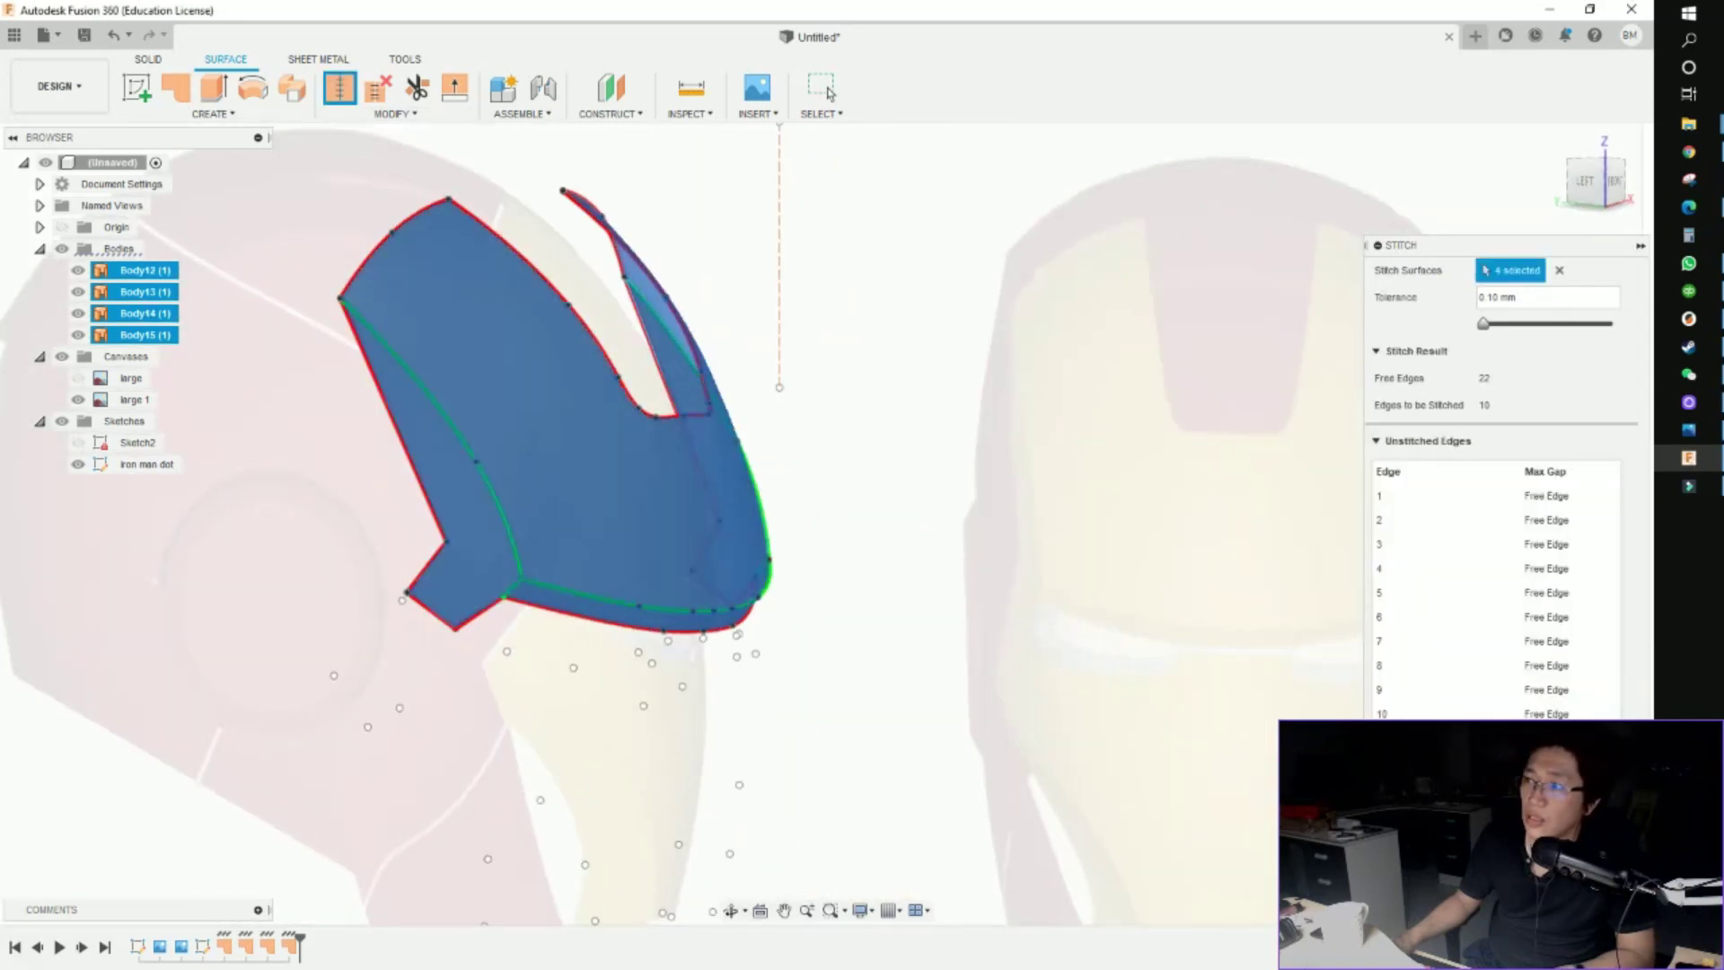
{"action": "left_click", "coordinate": [1558, 772]}
Start thickening the stitched faceplate body by -5 mm on one side as a new body
{"action": "middle_click_drag", "start_coordinate": [1098, 685], "coordinate": [864, 684], "text": "shift"}
{"action": "left_click", "coordinate": [116, 277]}
{"action": "middle_click_drag", "start_coordinate": [502, 357], "coordinate": [236, 432]}
{"action": "middle_click_drag", "start_coordinate": [584, 365], "coordinate": [514, 410]}
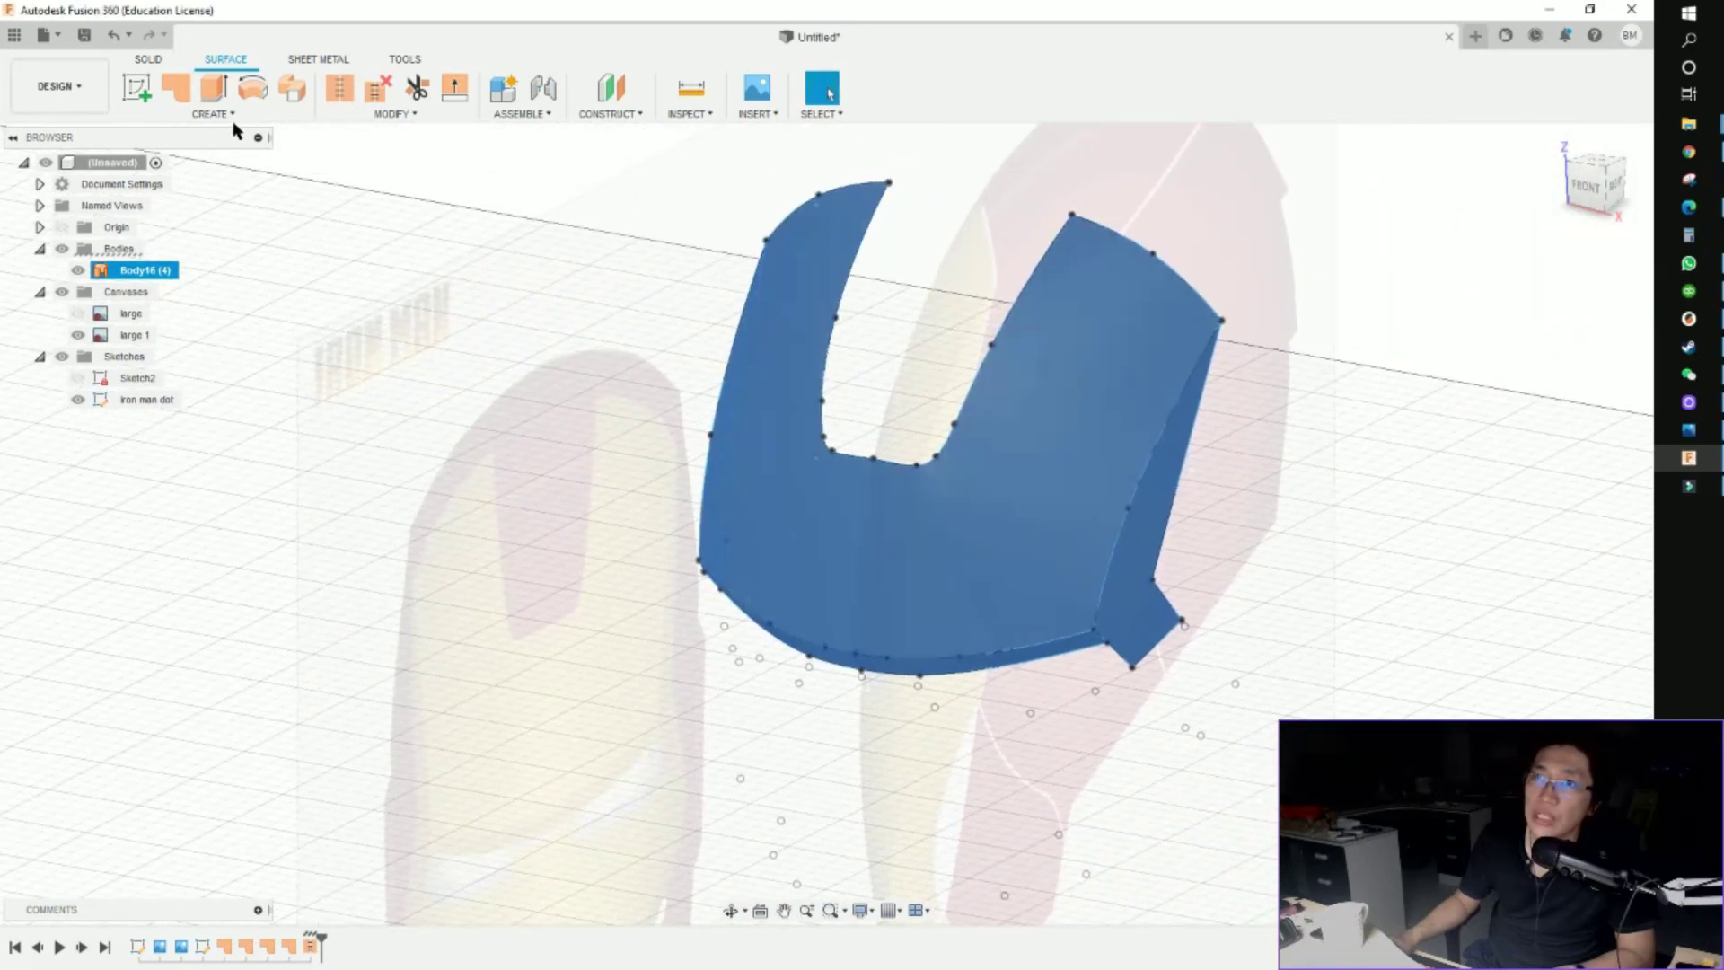
{"action": "left_click", "coordinate": [232, 119]}
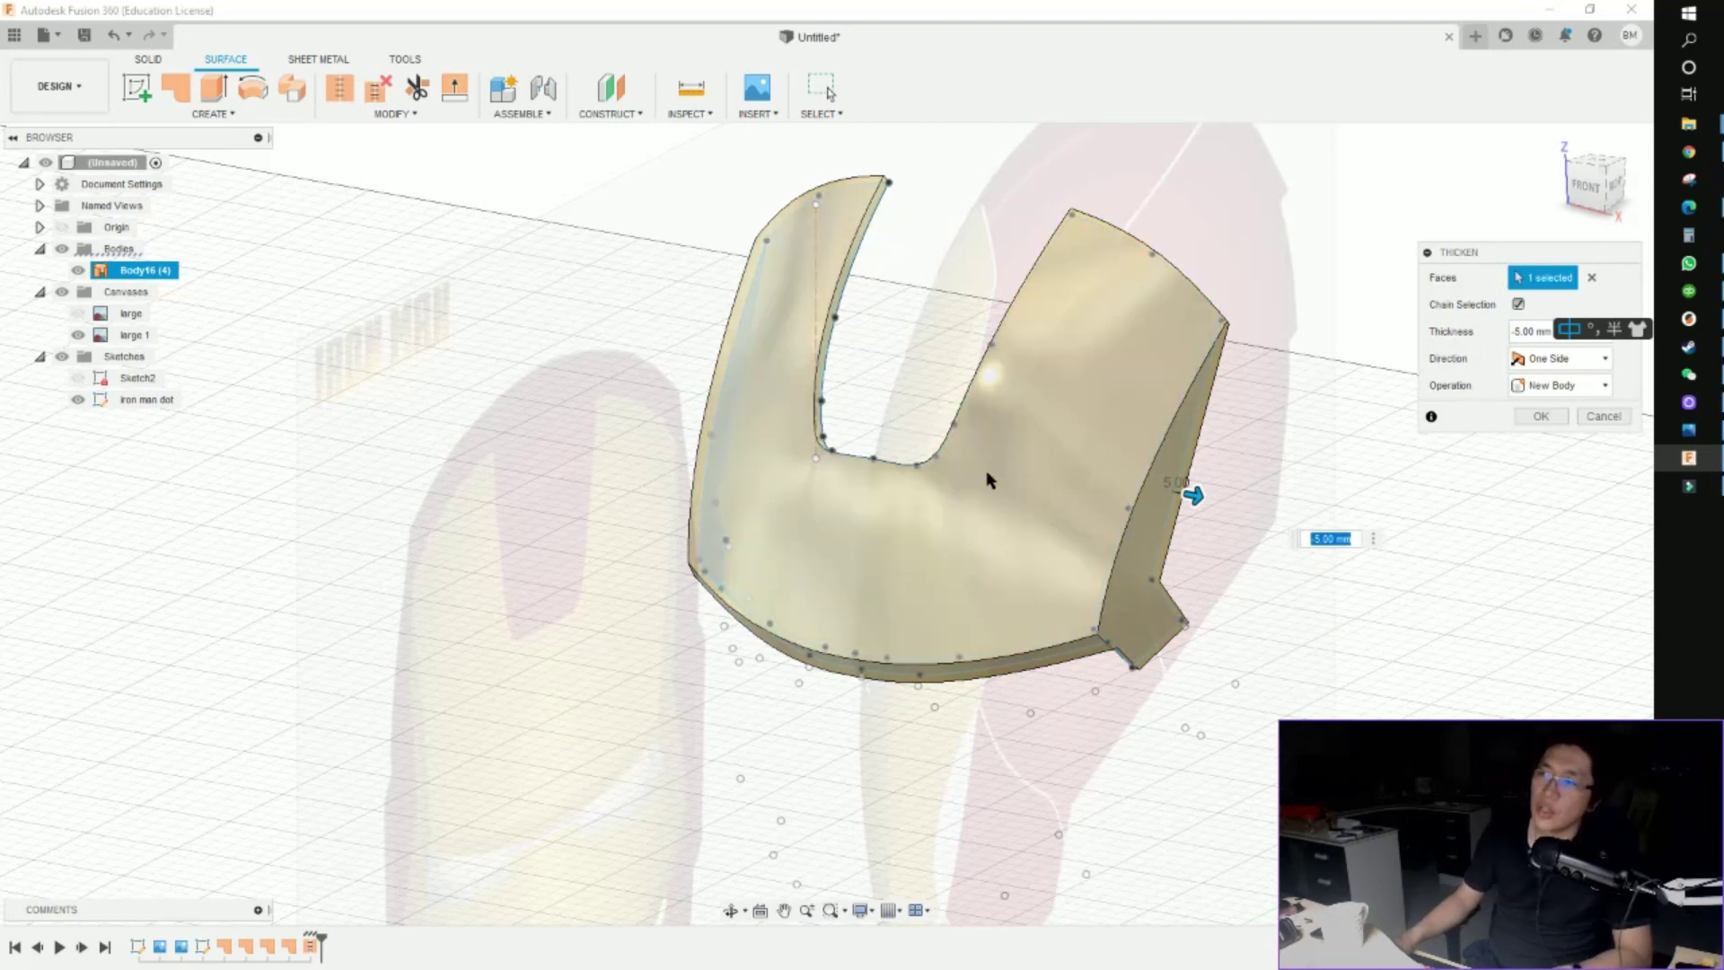
Examine the inner side and edges of the -5 mm thickening preview around the centre notch and side ridges
{"action": "left_click_drag", "start_coordinate": [986, 473], "coordinate": [871, 496], "text": "shift"}
{"action": "middle_click_drag", "start_coordinate": [871, 497], "coordinate": [816, 498], "text": "shift"}
{"action": "scroll", "coordinate": [955, 366], "scroll_direction": "up", "scroll_amount": 7}
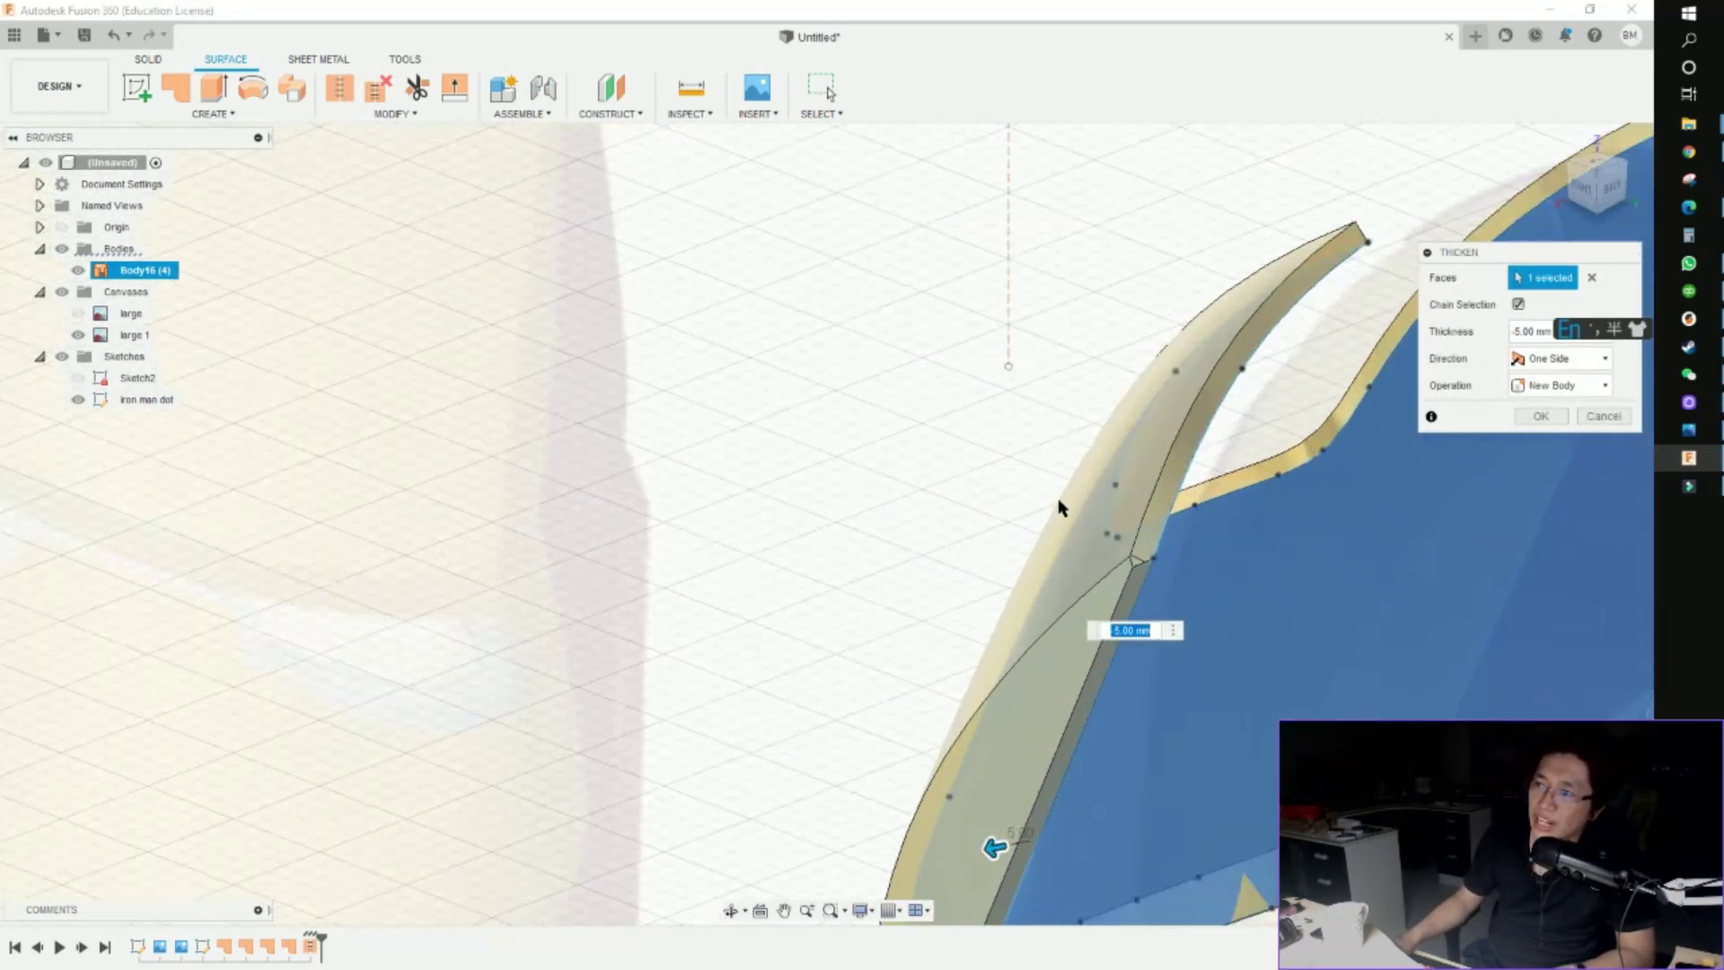
{"action": "middle_click_drag", "start_coordinate": [1058, 504], "coordinate": [477, 463]}
{"action": "scroll", "coordinate": [599, 540], "scroll_direction": "down", "scroll_amount": 5}
{"action": "middle_click_drag", "start_coordinate": [605, 506], "coordinate": [626, 412], "text": "shift"}
{"action": "scroll", "coordinate": [820, 477], "scroll_direction": "down", "scroll_amount": 2}
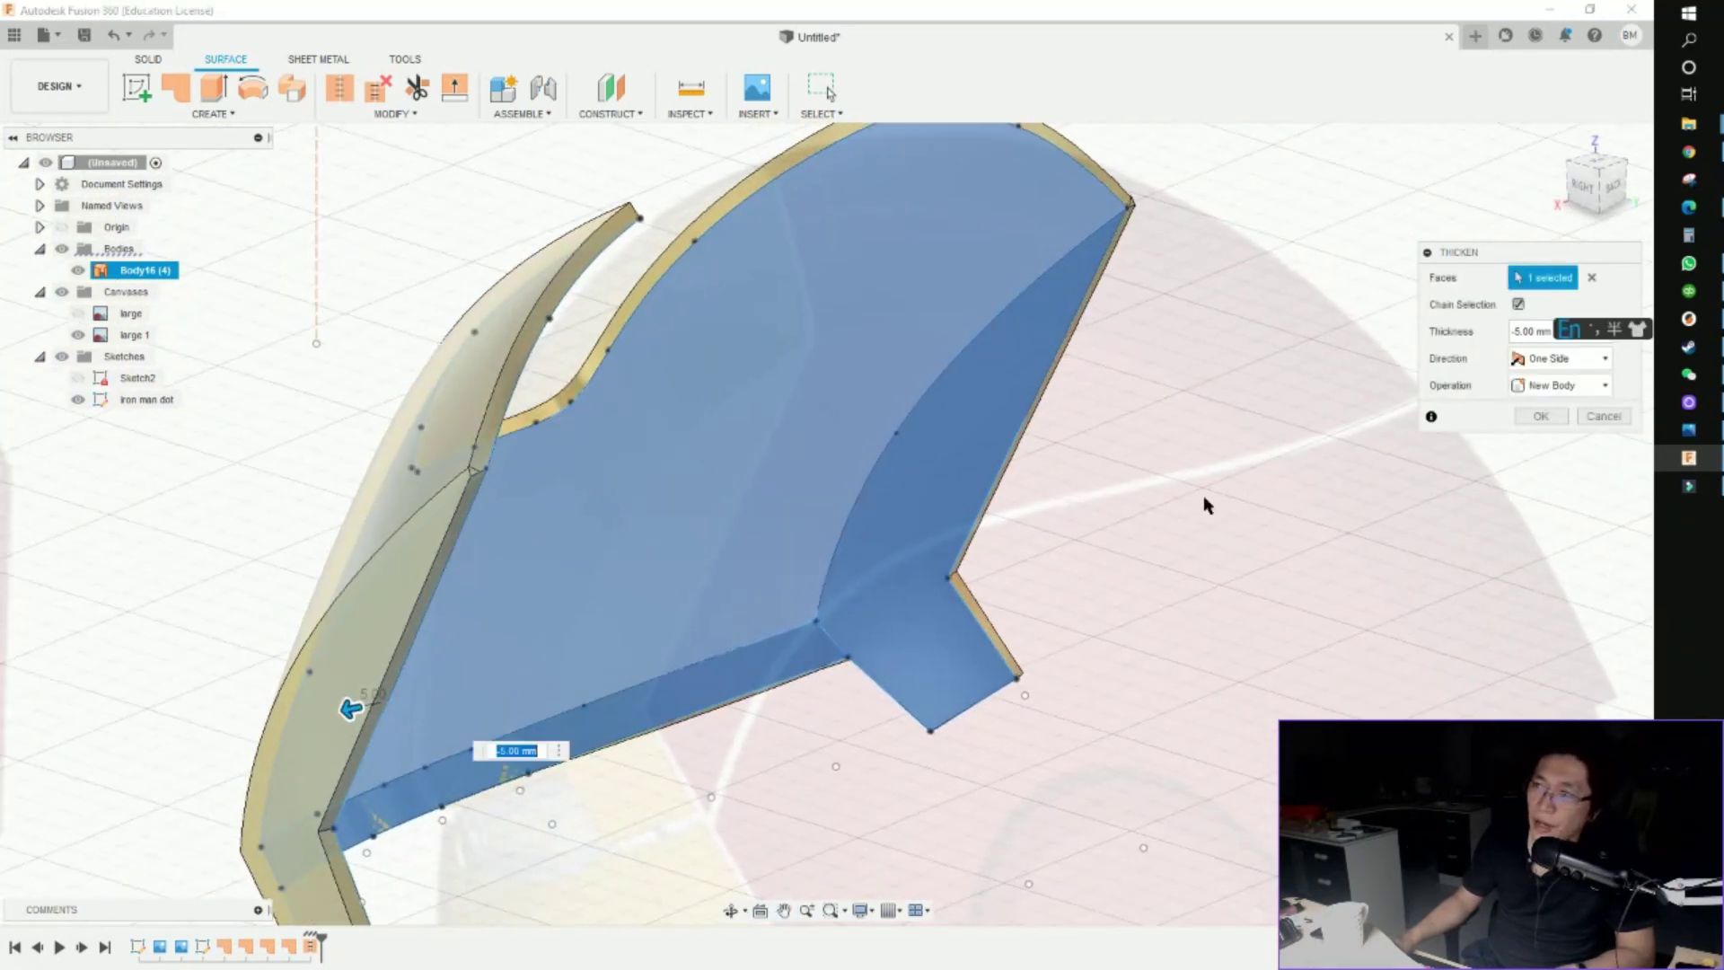
{"action": "middle_click_drag", "start_coordinate": [1097, 426], "coordinate": [847, 473], "text": "shift"}
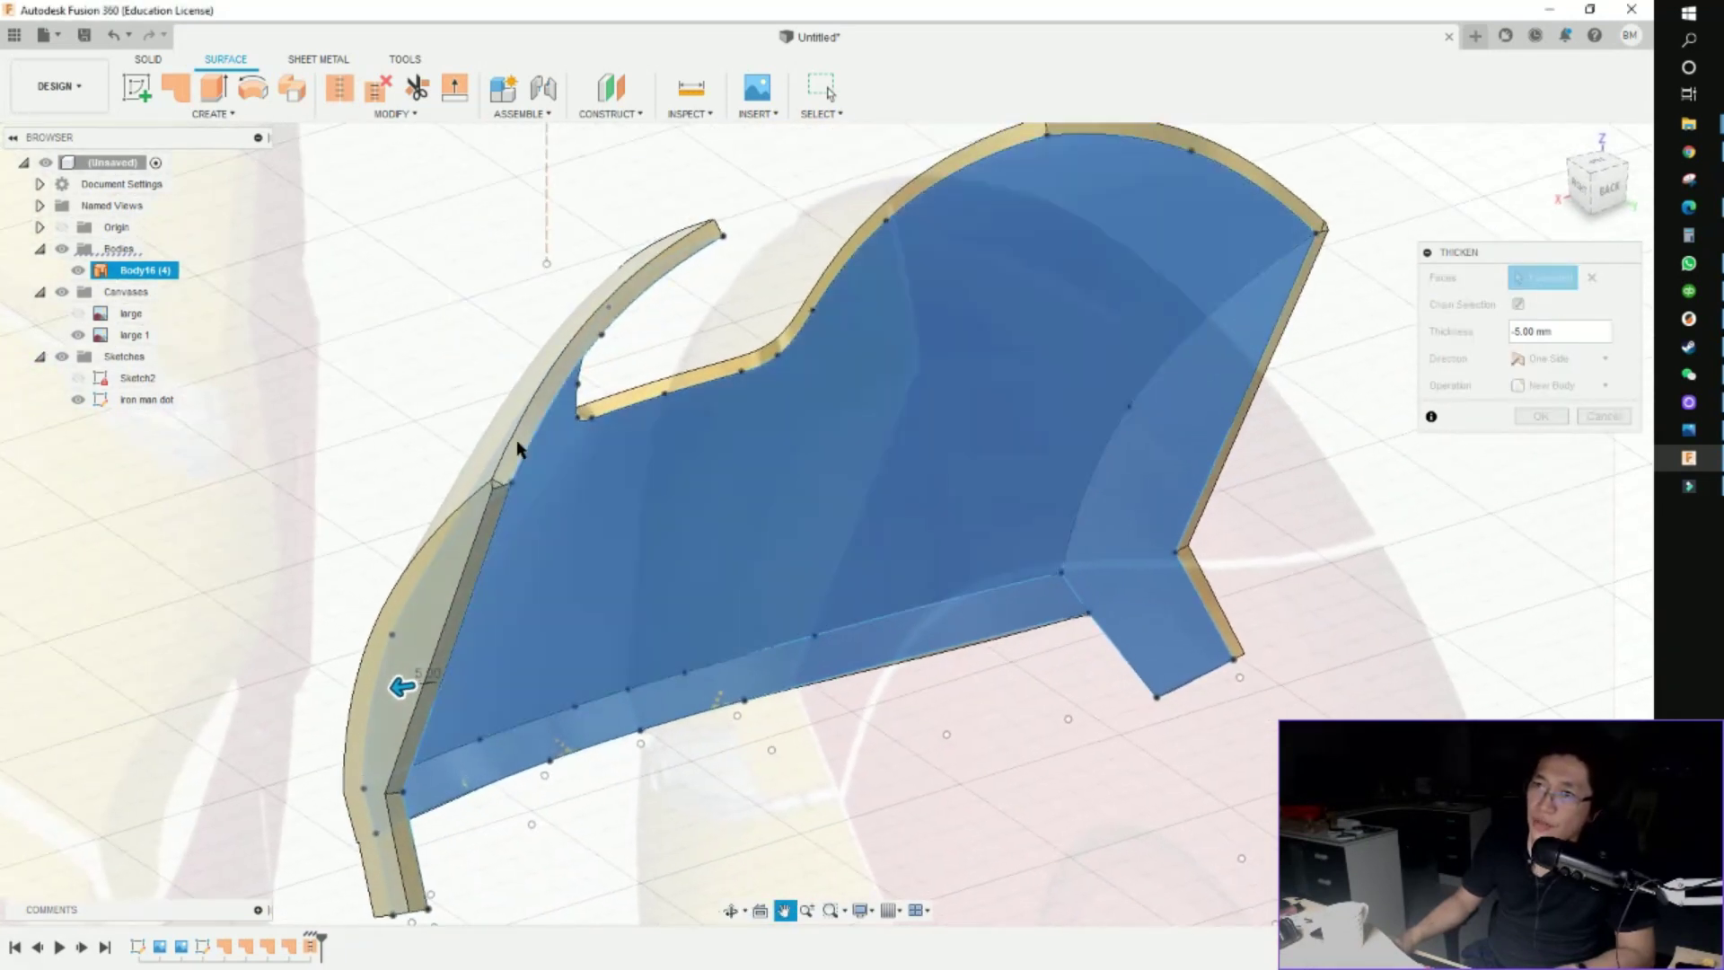
Set the thickness to 5 mm to reverse its direction, check the preview and create the new solid body
{"action": "scroll", "coordinate": [489, 507], "scroll_direction": "up", "scroll_amount": 5}
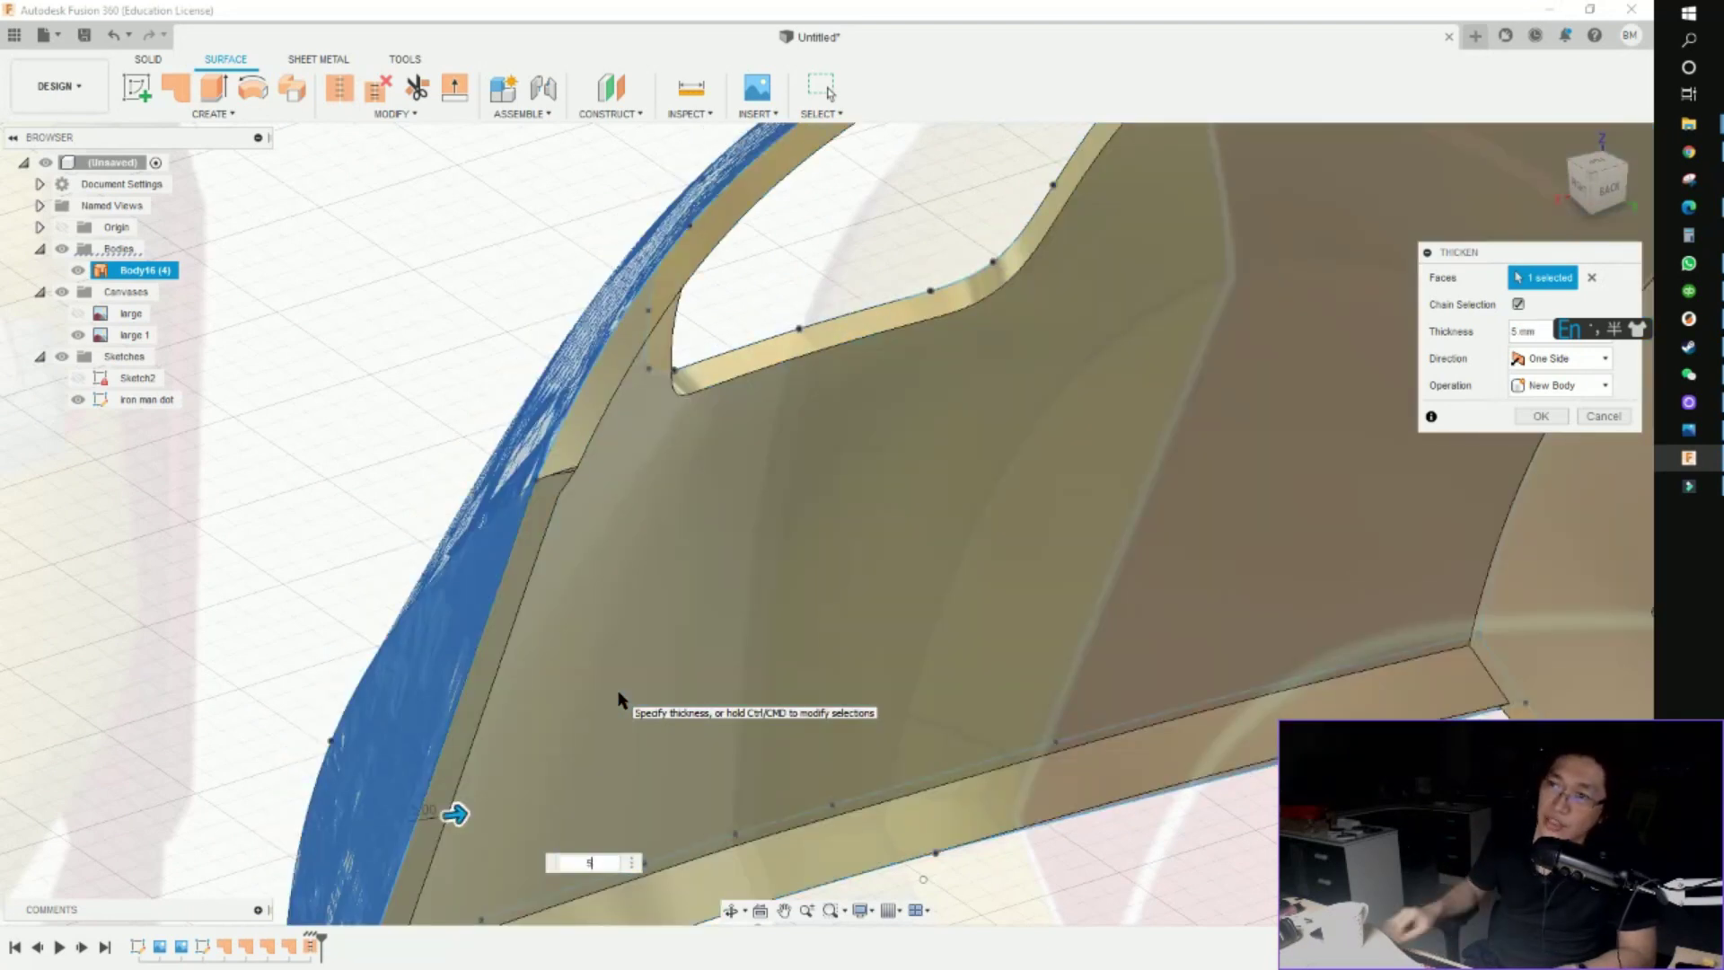
{"action": "middle_click_drag", "start_coordinate": [619, 699], "coordinate": [891, 678], "text": "shift"}
{"action": "scroll", "coordinate": [700, 584], "scroll_direction": "up", "scroll_amount": 3}
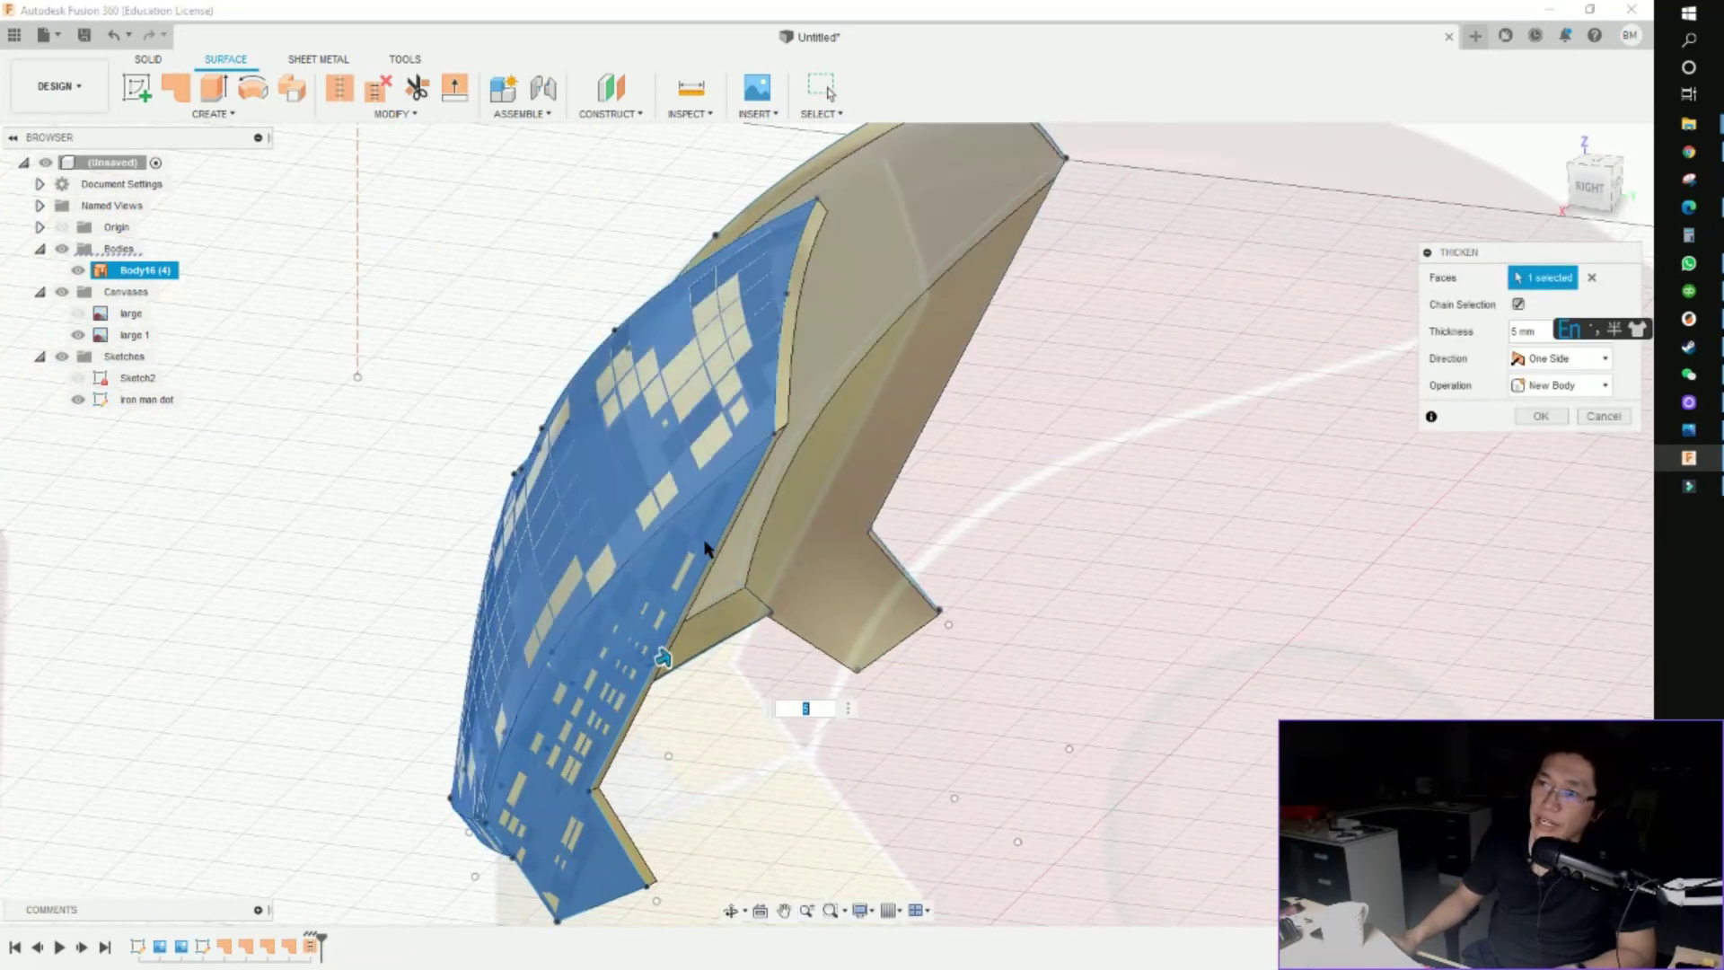
{"action": "scroll", "coordinate": [670, 673], "scroll_direction": "up", "scroll_amount": 3}
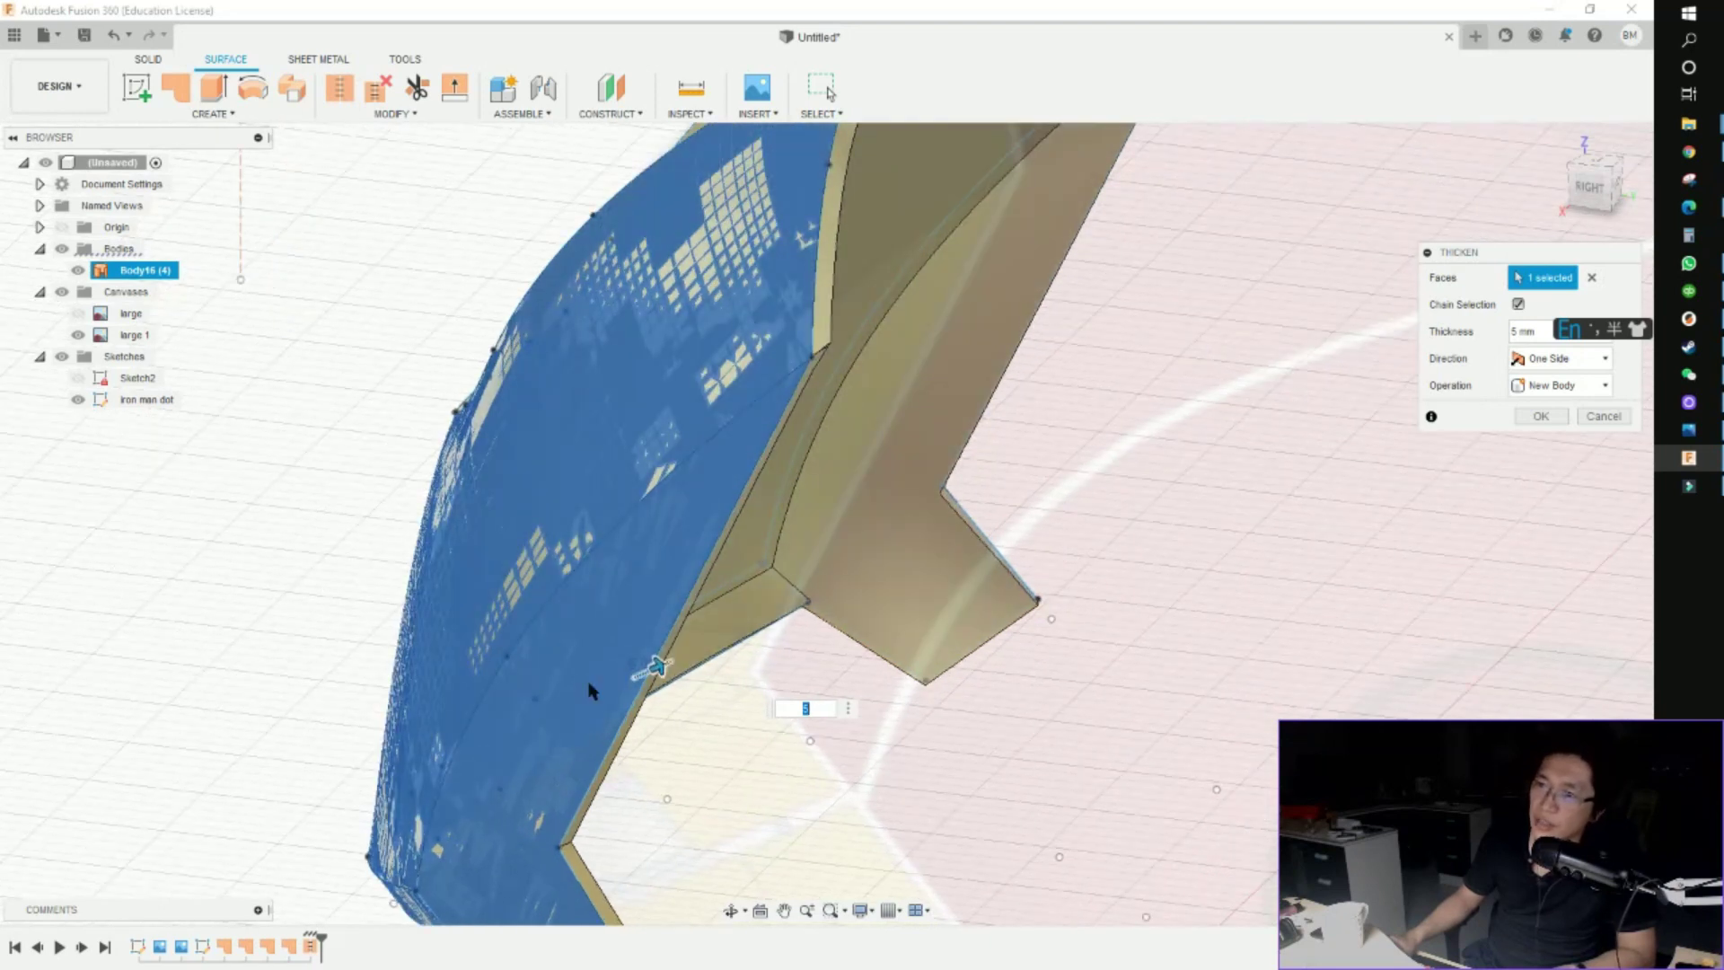
{"action": "scroll", "coordinate": [743, 334], "scroll_direction": "down", "scroll_amount": 4}
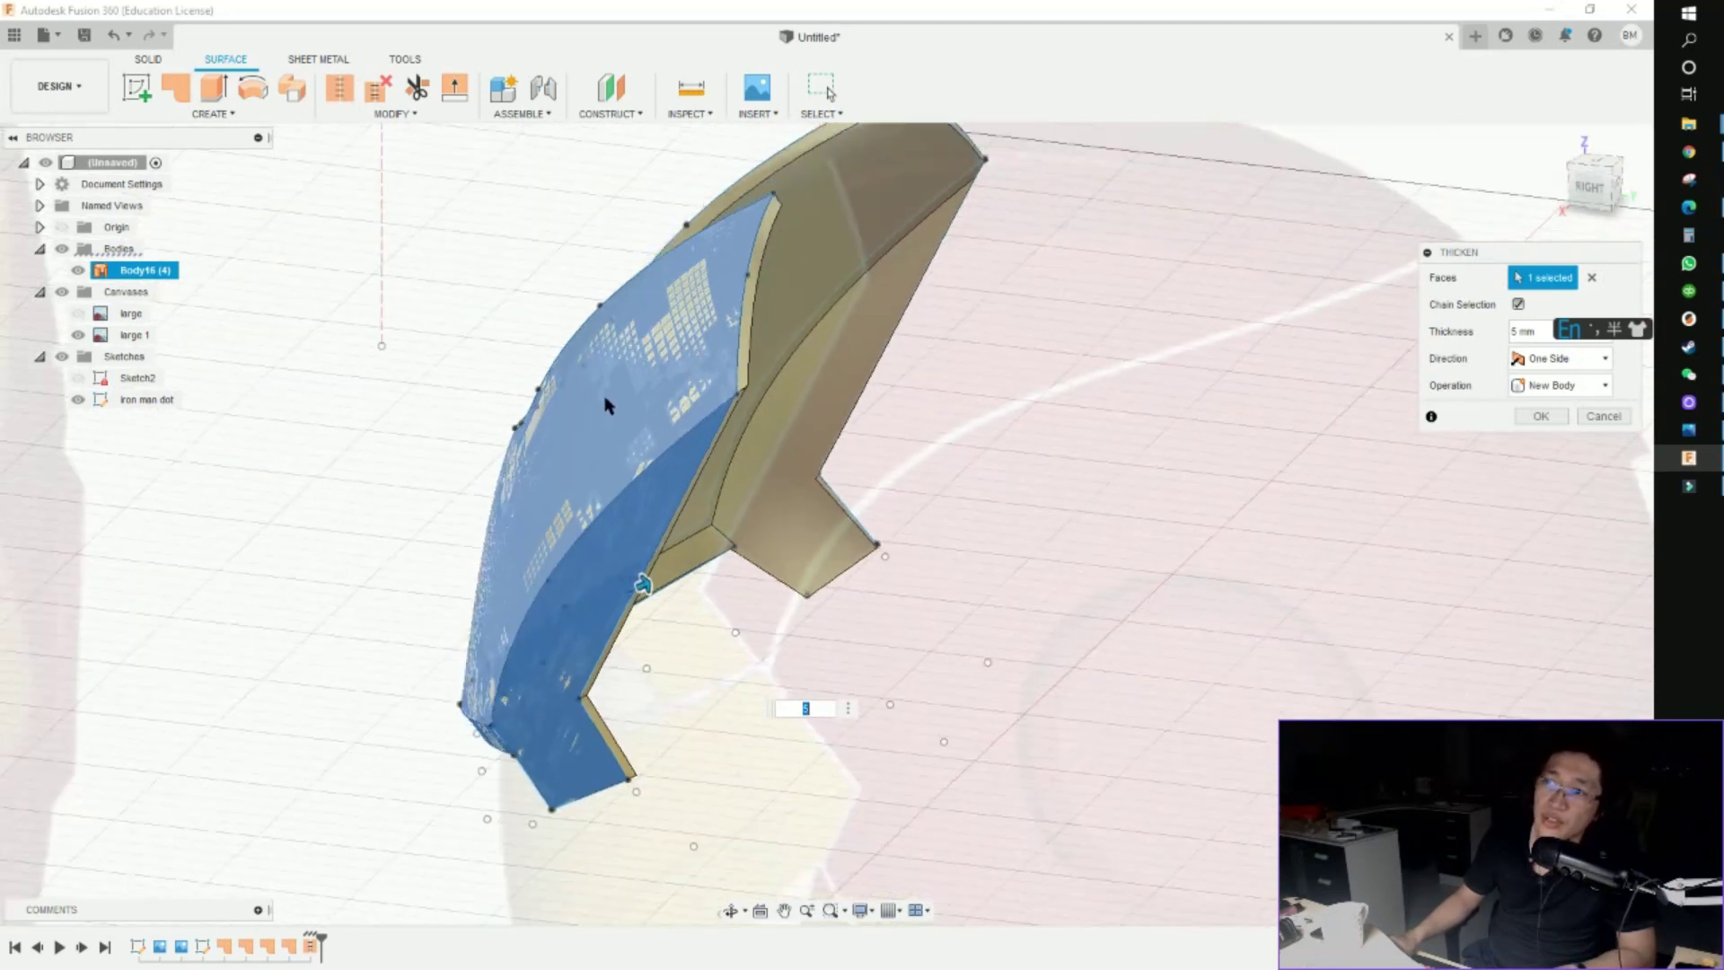
{"action": "scroll", "coordinate": [773, 475], "scroll_direction": "down", "scroll_amount": 2}
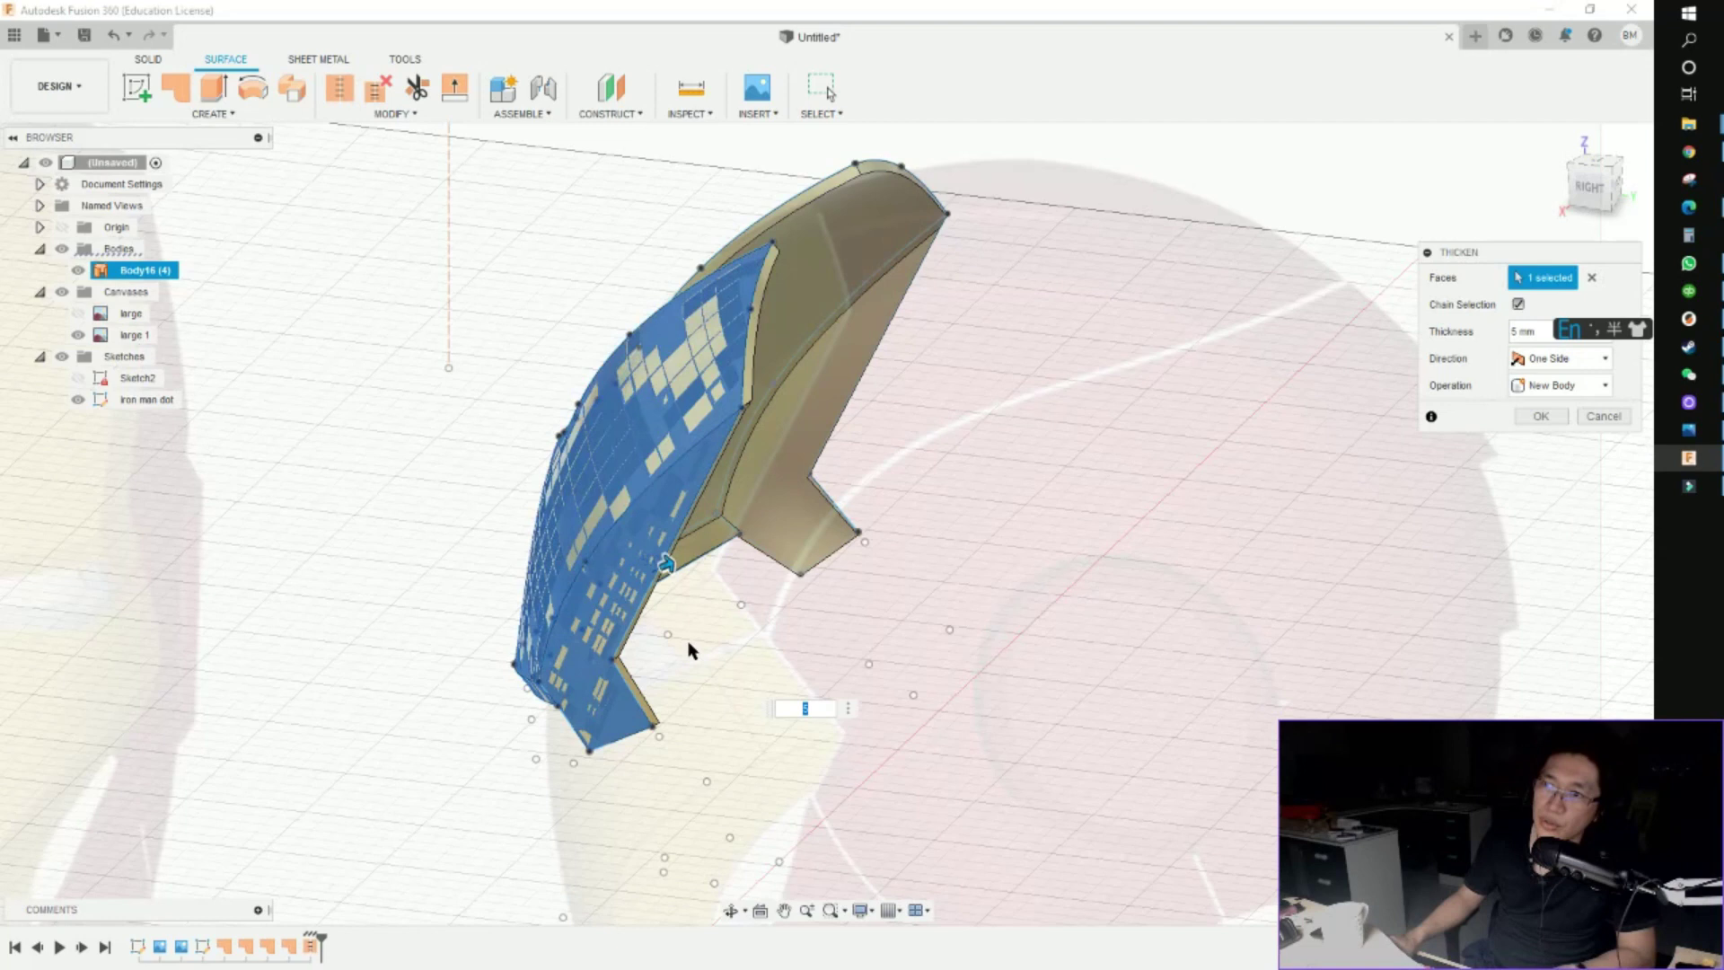
{"action": "left_click", "coordinate": [1541, 416]}
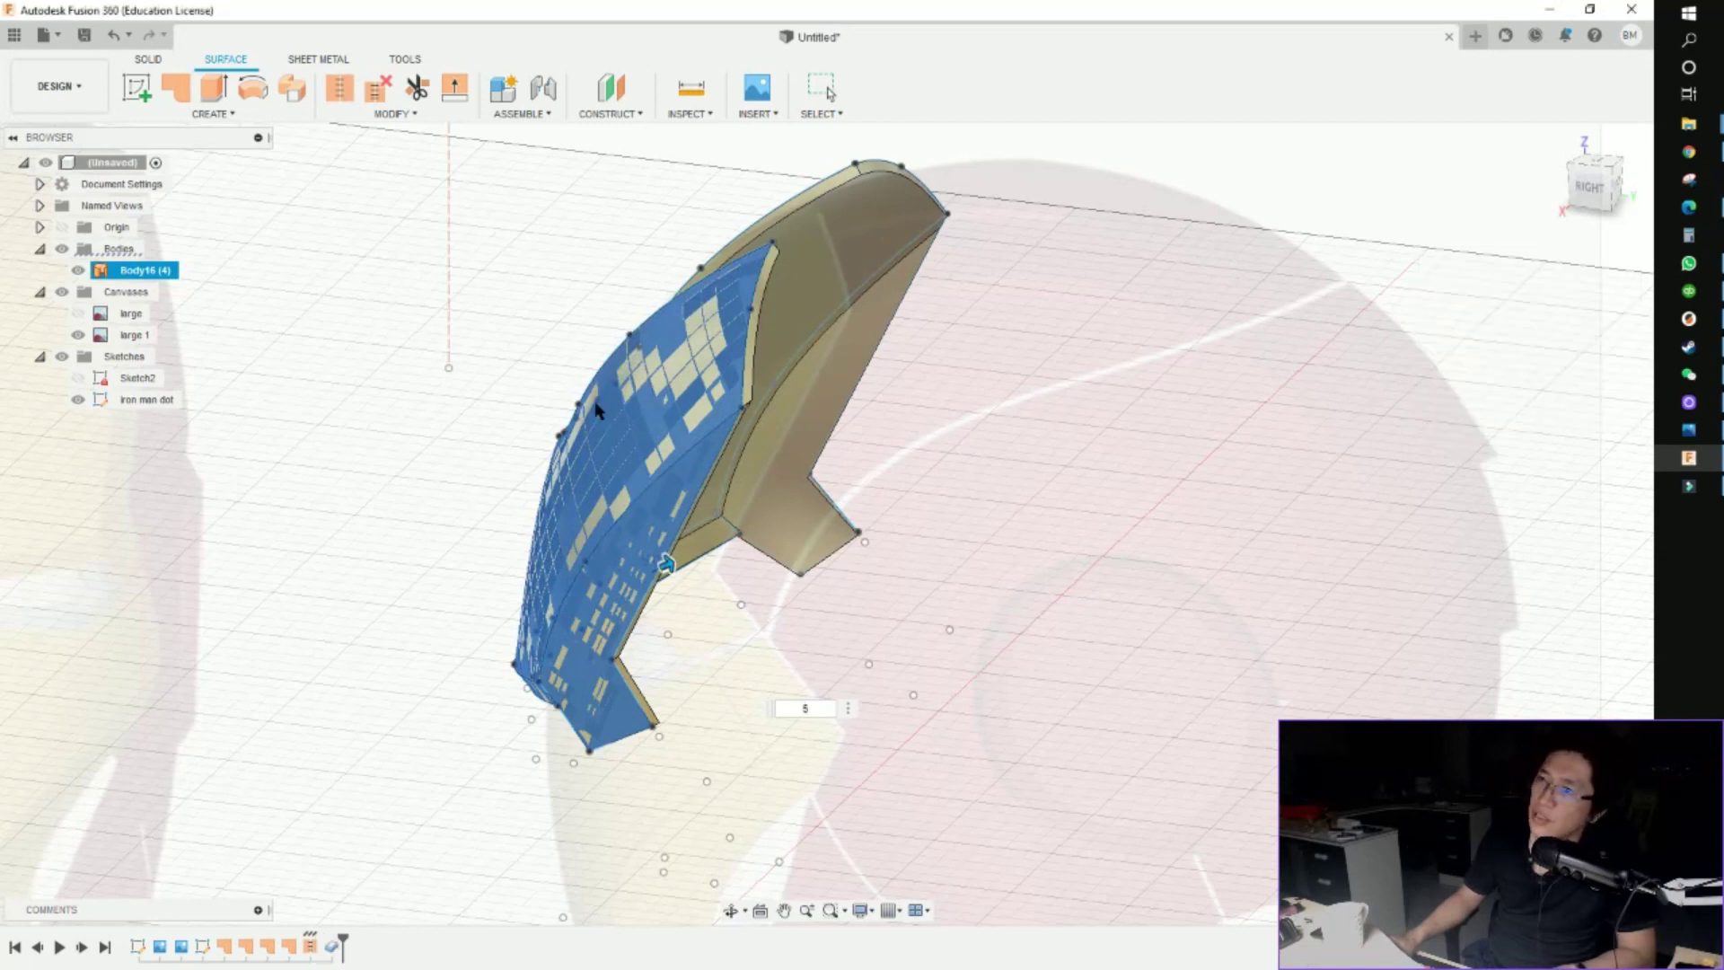
Inspect the thickened faceplate body from several angles and hide all sketches
{"action": "scroll", "coordinate": [692, 403], "scroll_direction": "up", "scroll_amount": 2}
{"action": "middle_click_drag", "start_coordinate": [691, 402], "coordinate": [851, 519], "text": "shift"}
{"action": "left_click", "coordinate": [849, 519]}
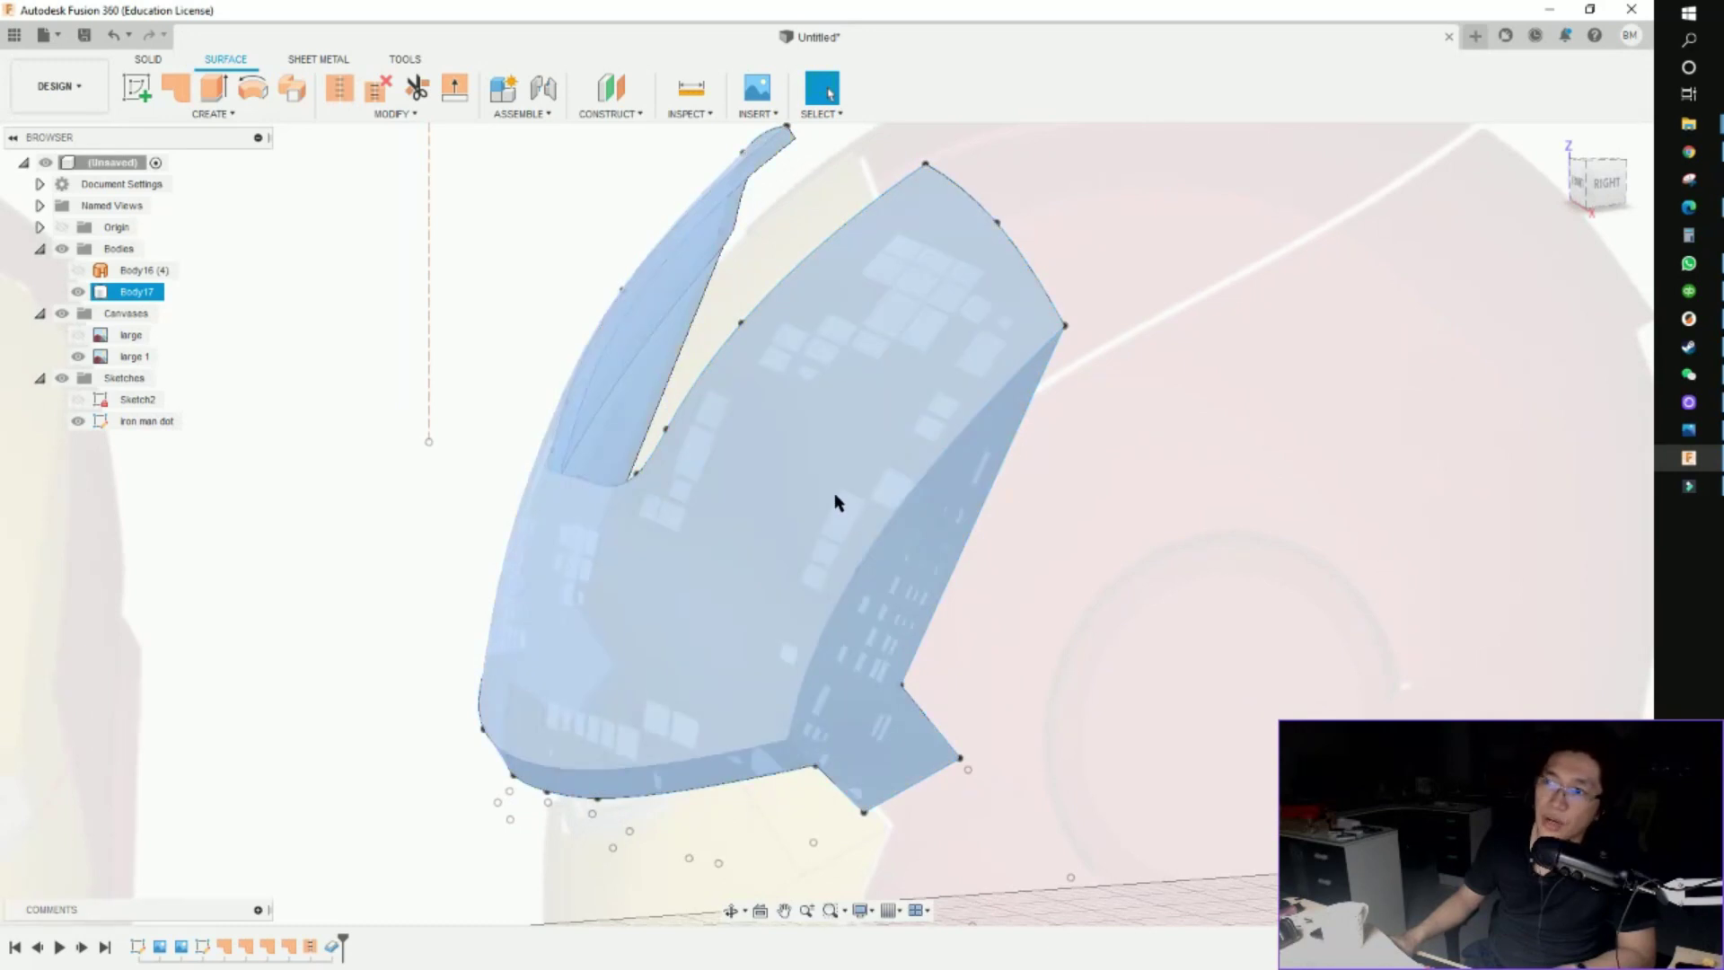
{"action": "left_click", "coordinate": [1182, 384]}
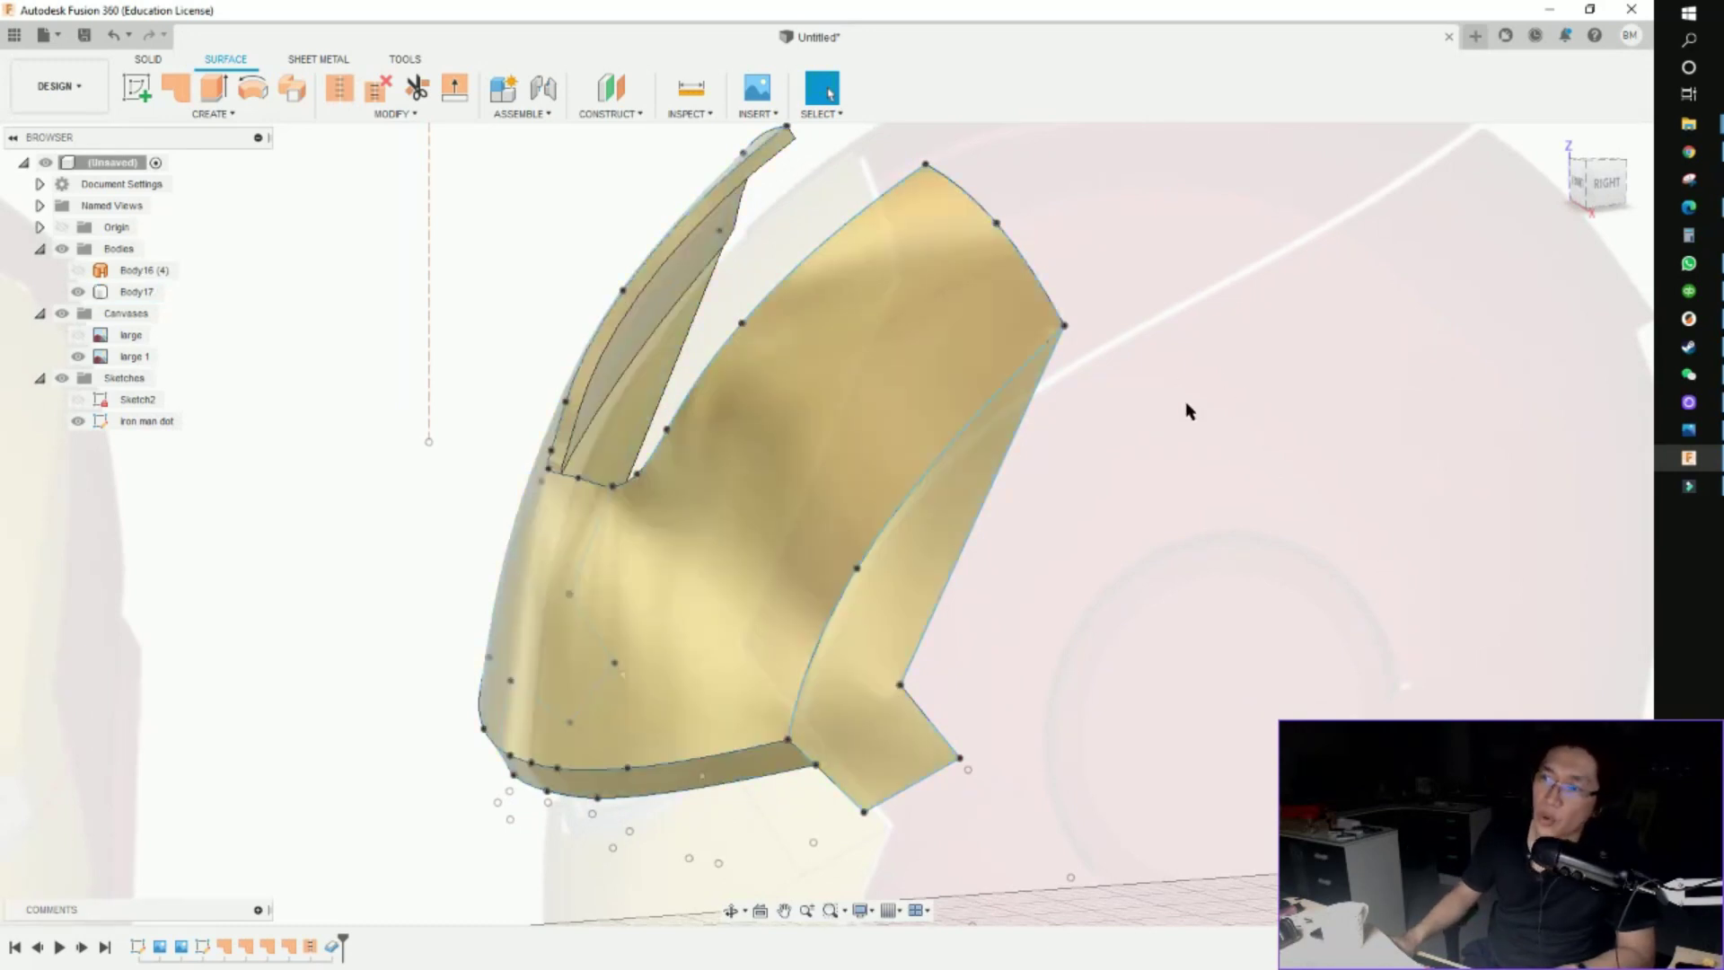
{"action": "scroll", "coordinate": [1188, 410], "scroll_direction": "down", "scroll_amount": 5}
{"action": "middle_click_drag", "start_coordinate": [1128, 416], "coordinate": [1270, 406], "text": "shift"}
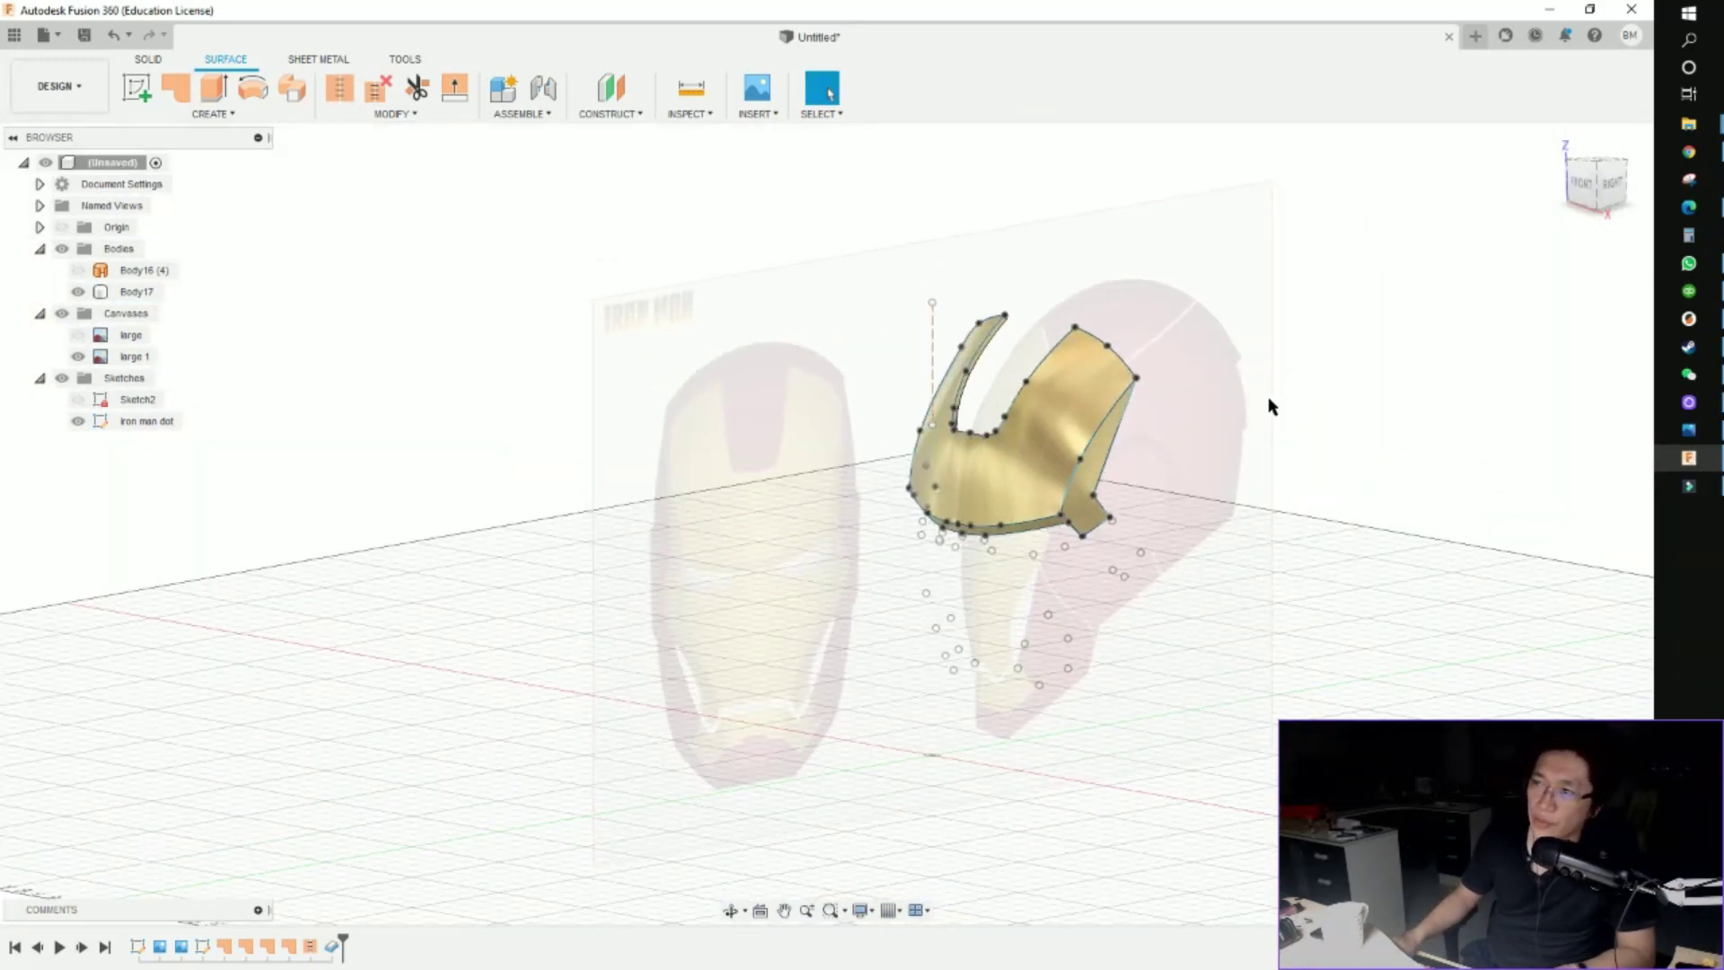
{"action": "left_click", "coordinate": [61, 378]}
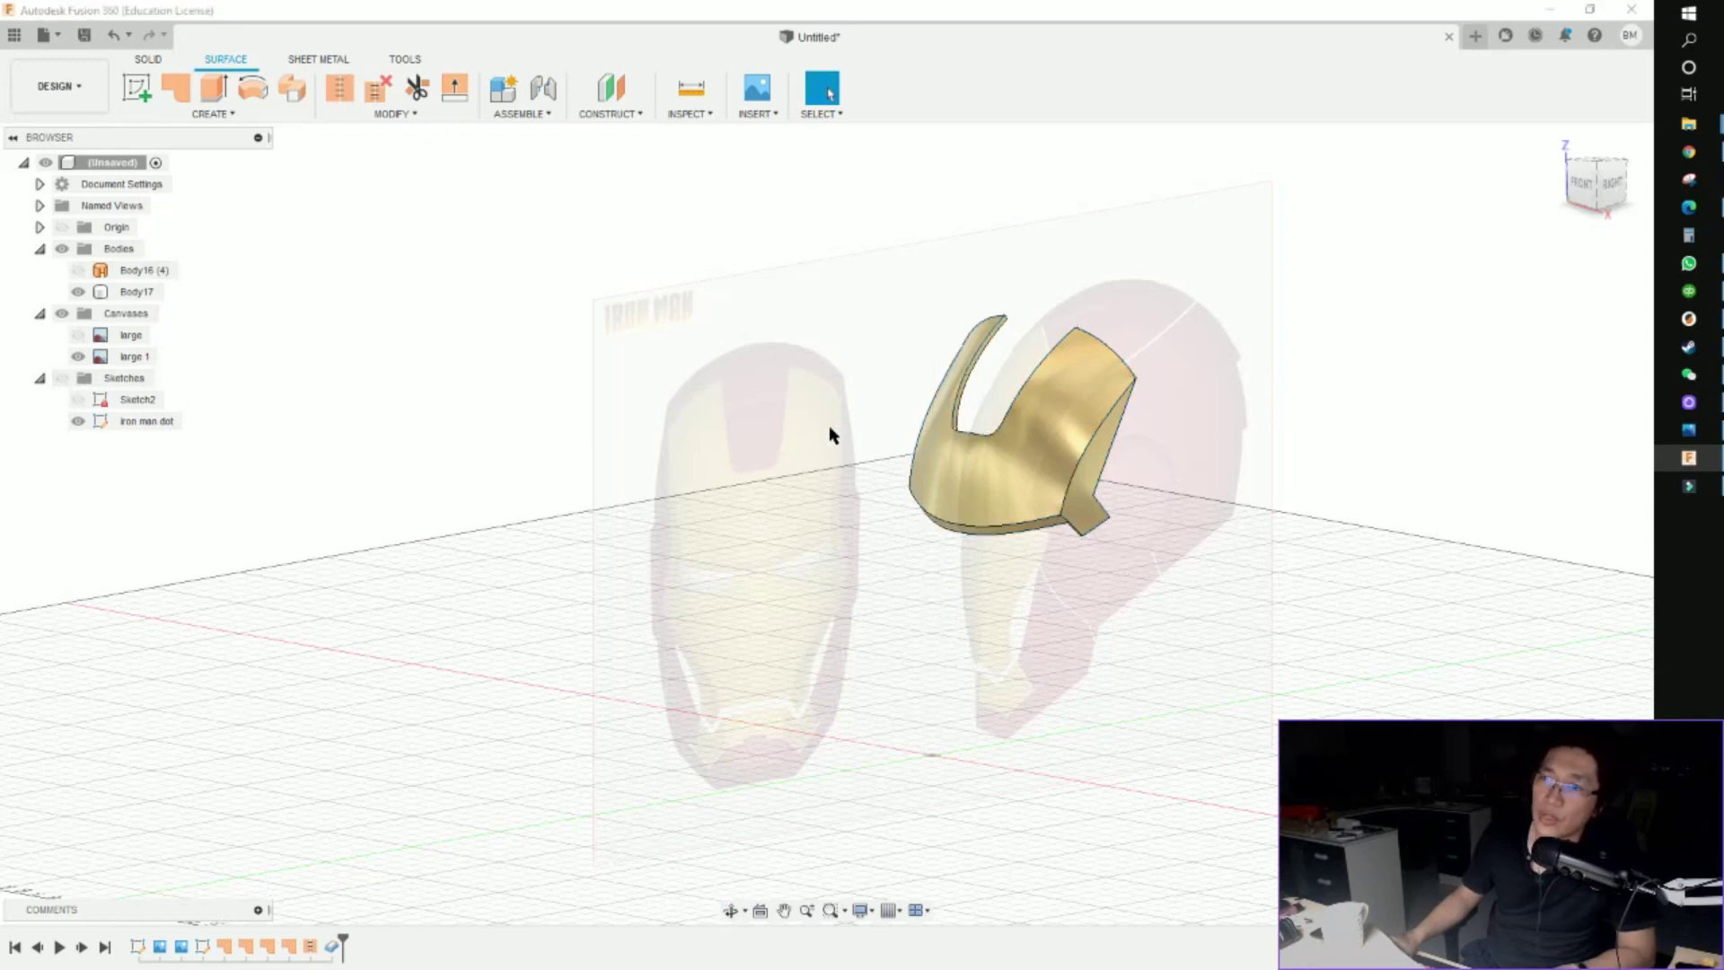
{"action": "middle_click_drag", "start_coordinate": [712, 473], "coordinate": [523, 500]}
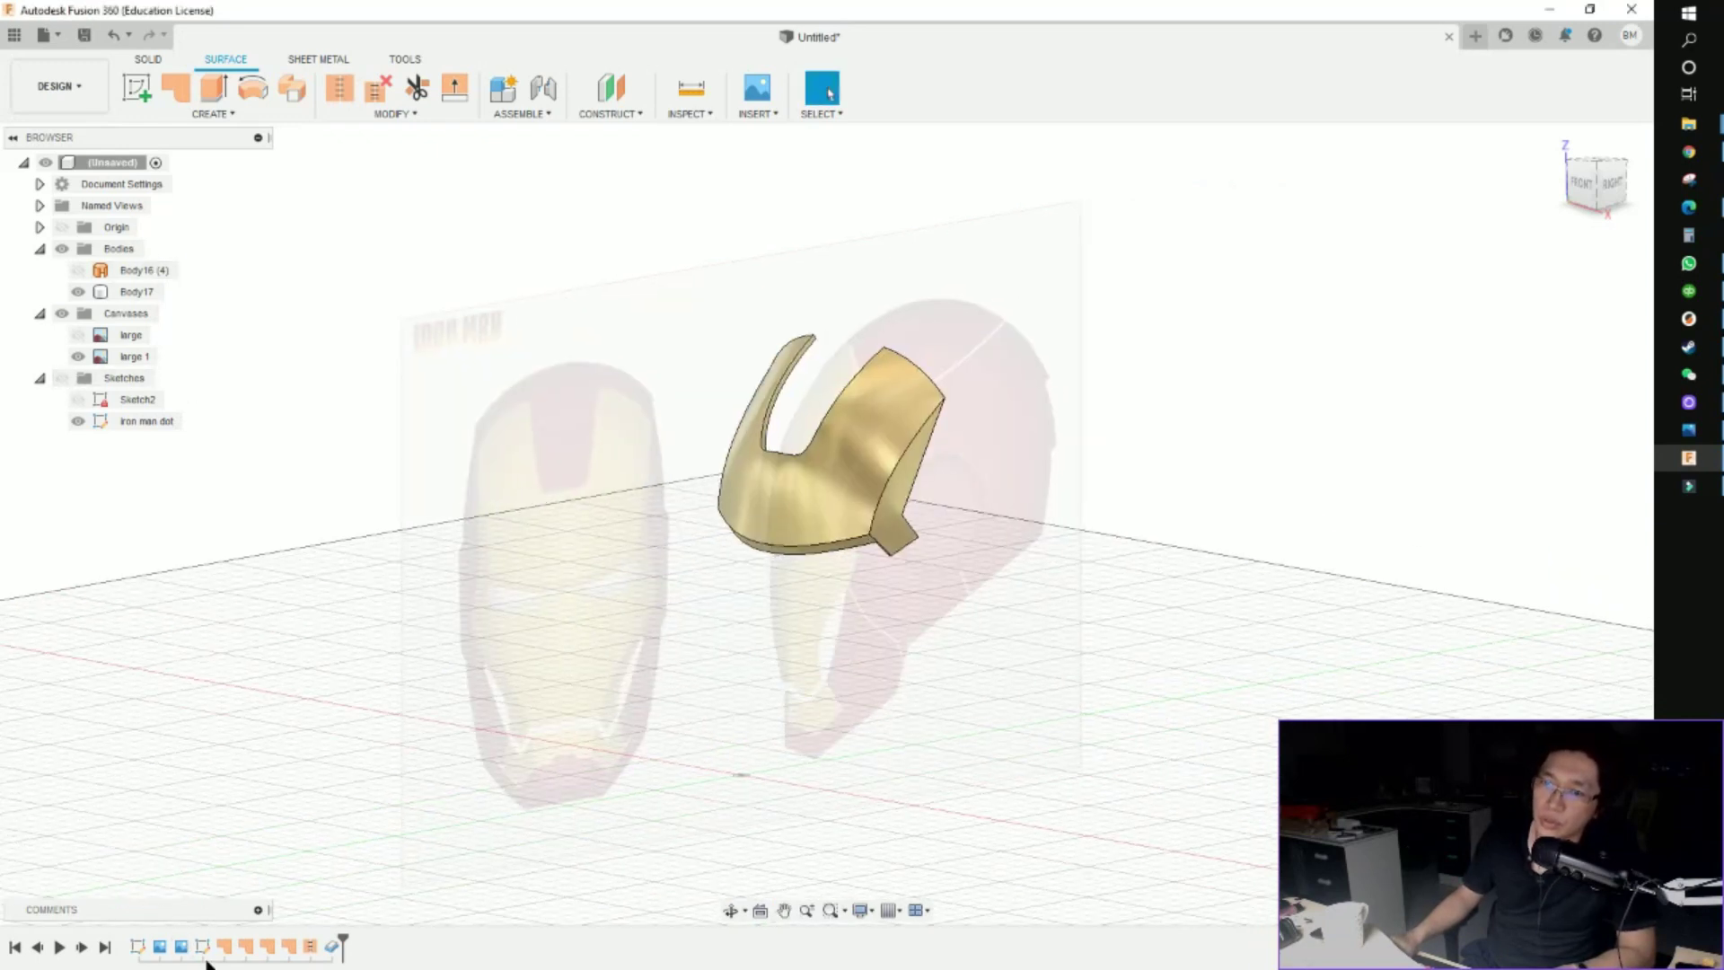
{"action": "scroll", "coordinate": [374, 531], "scroll_direction": "down", "scroll_amount": 2}
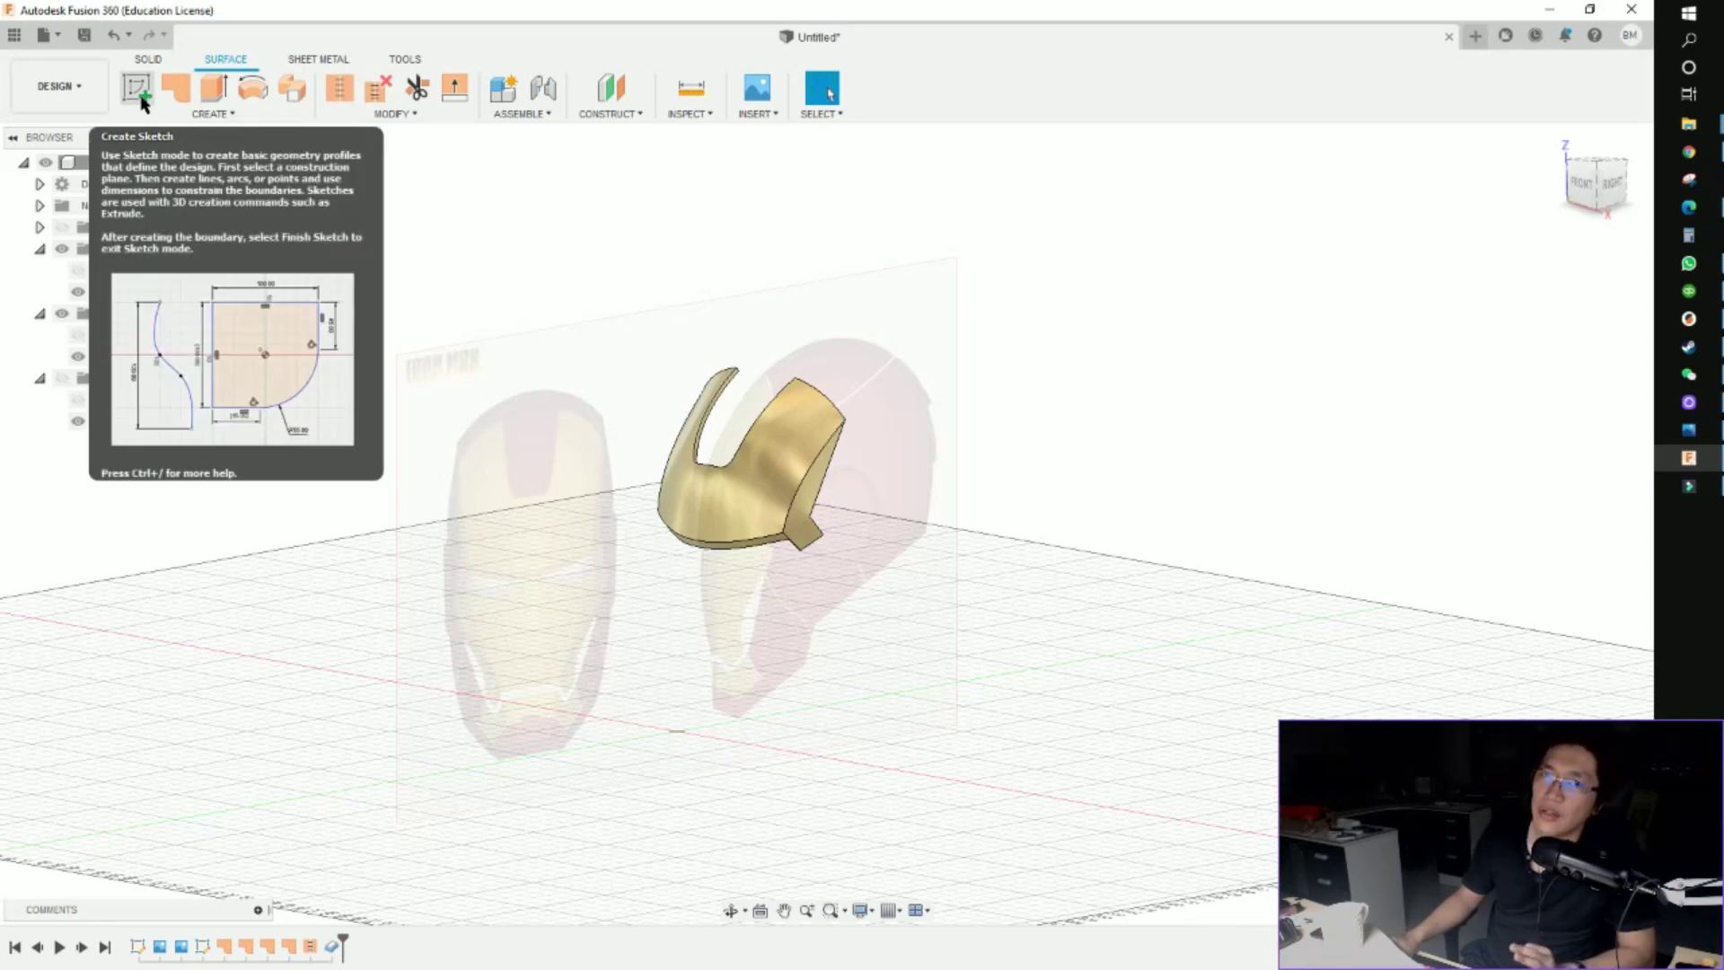
Try a new 3D sketch on the front vertical plane, finish it empty and undo it
{"action": "left_click", "coordinate": [149, 59]}
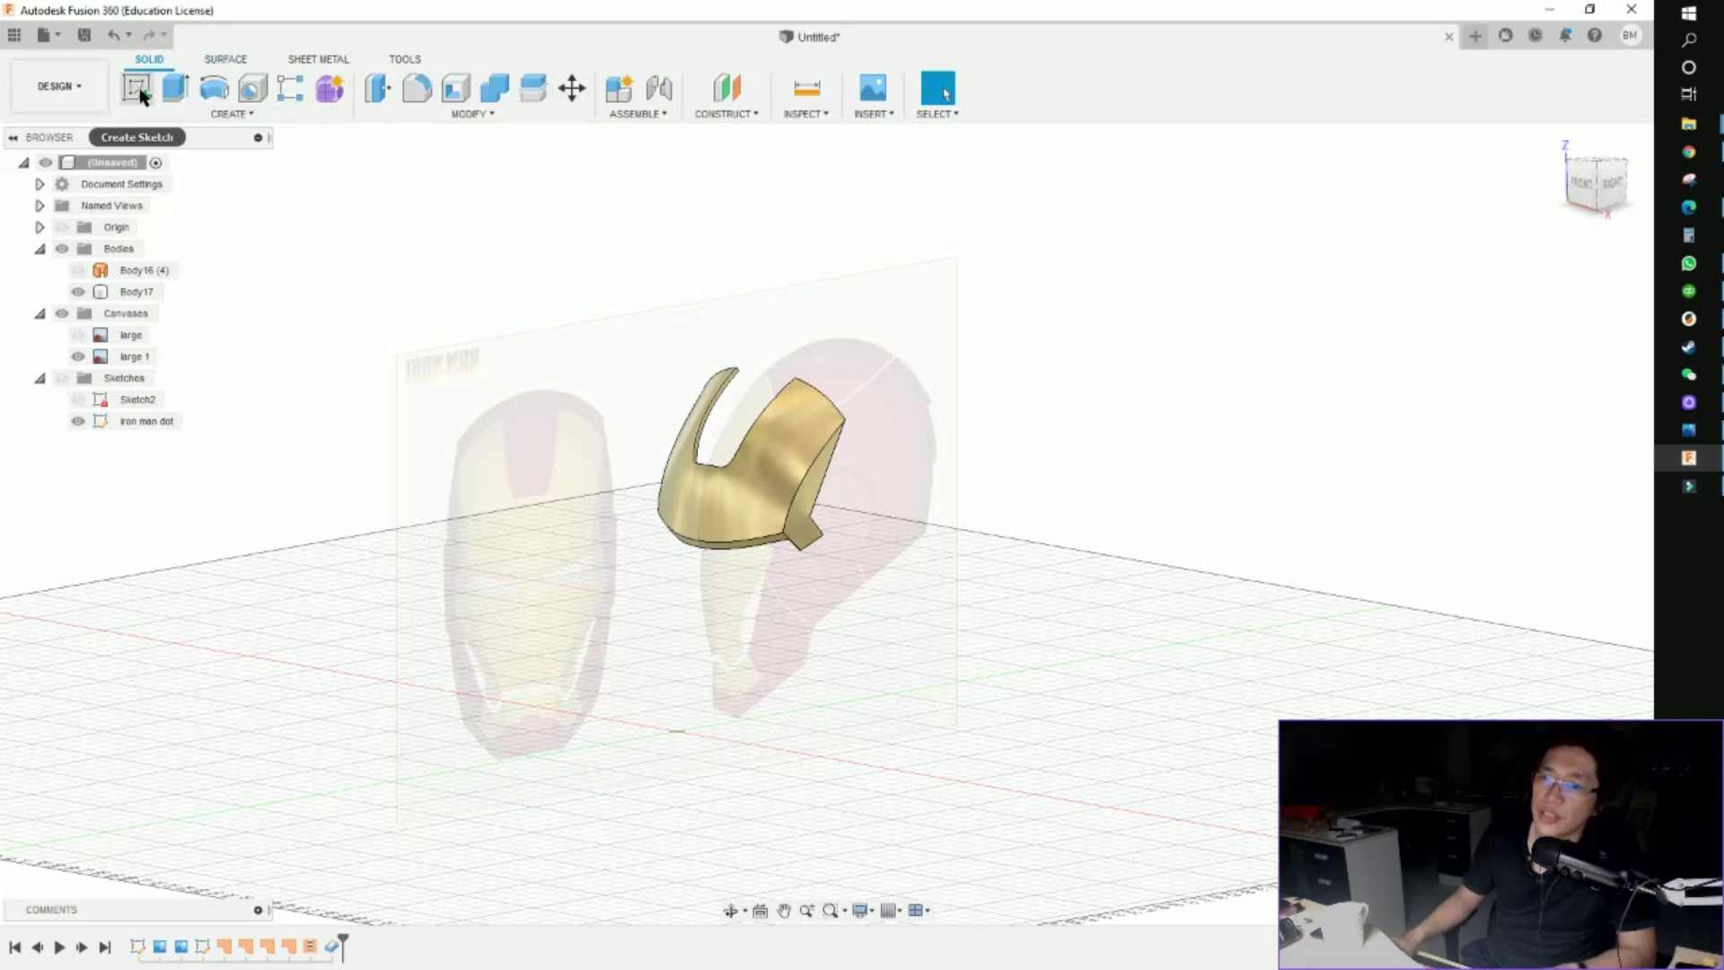
{"action": "left_click", "coordinate": [140, 93]}
{"action": "left_click", "coordinate": [719, 700]}
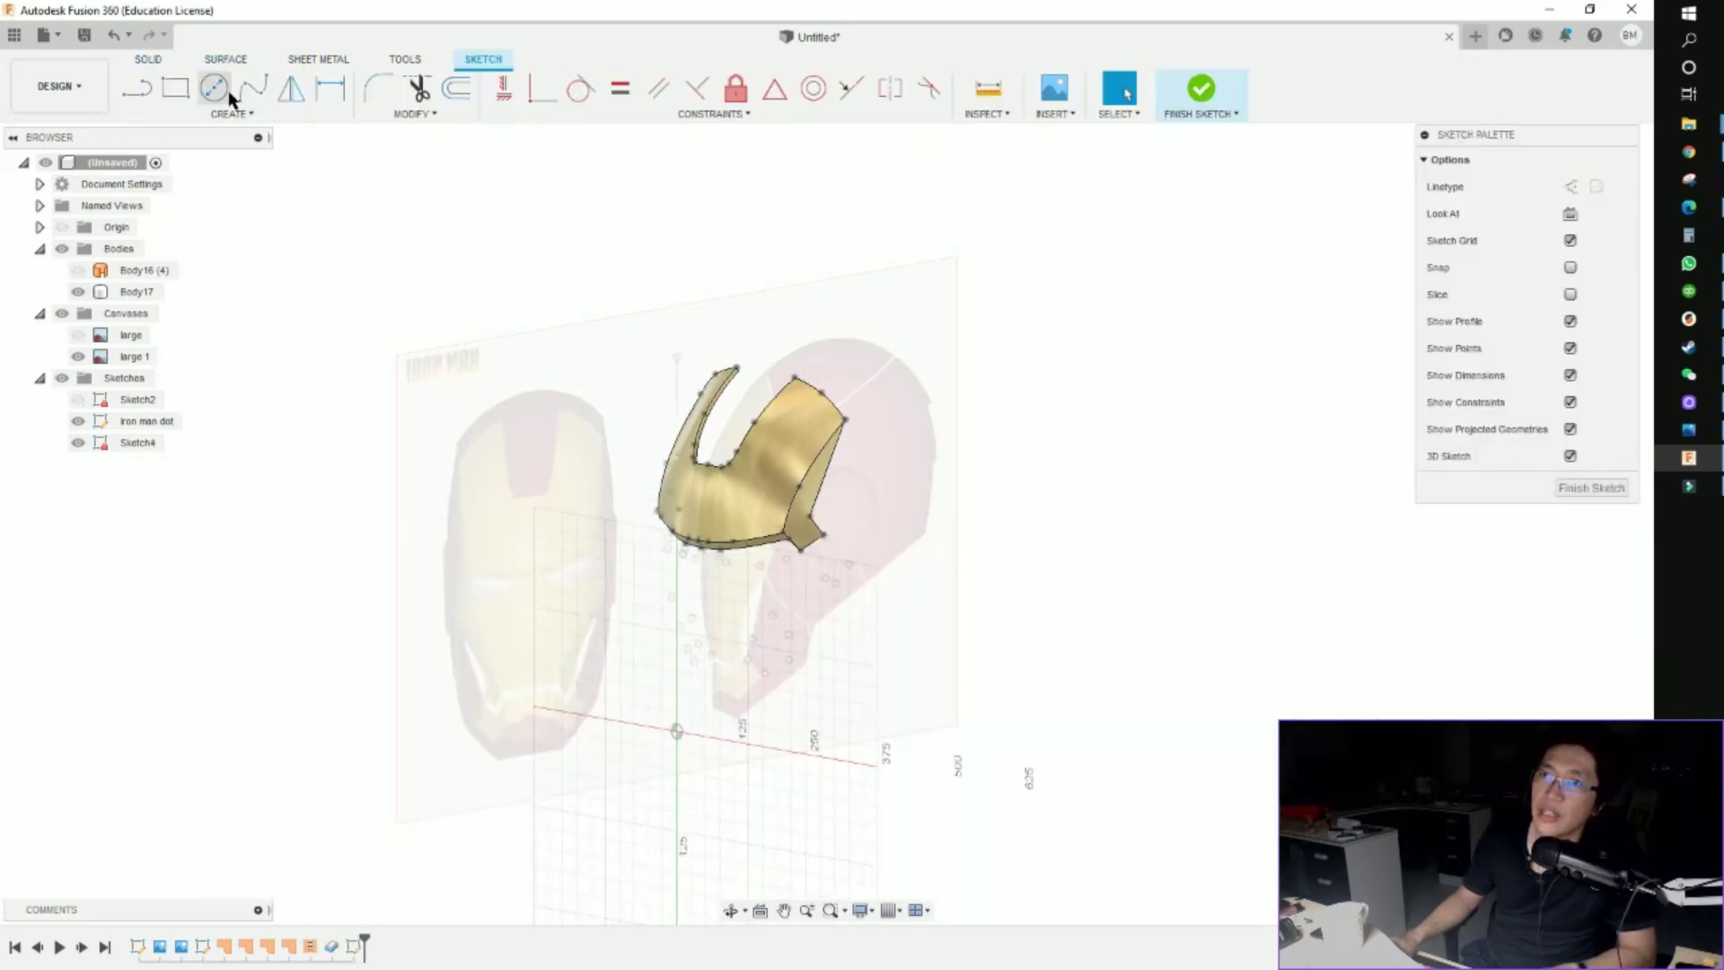
{"action": "left_click", "coordinate": [229, 112]}
{"action": "mouse_move", "coordinate": [204, 252]}
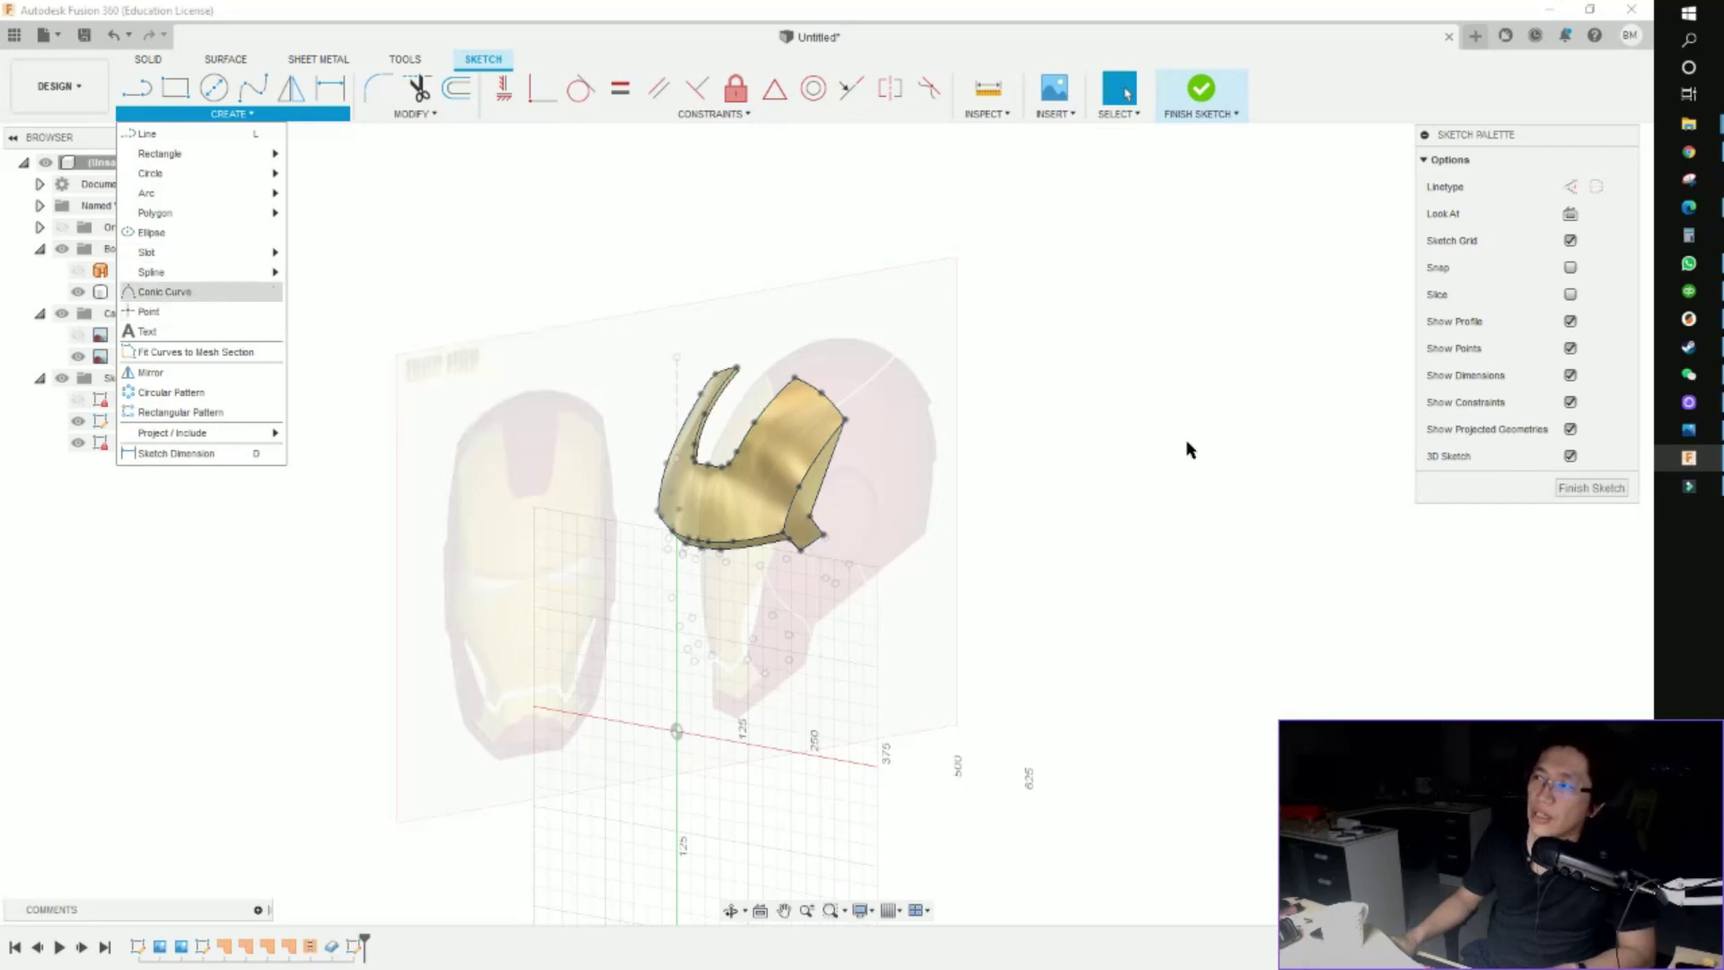
{"action": "left_click", "coordinate": [1582, 490]}
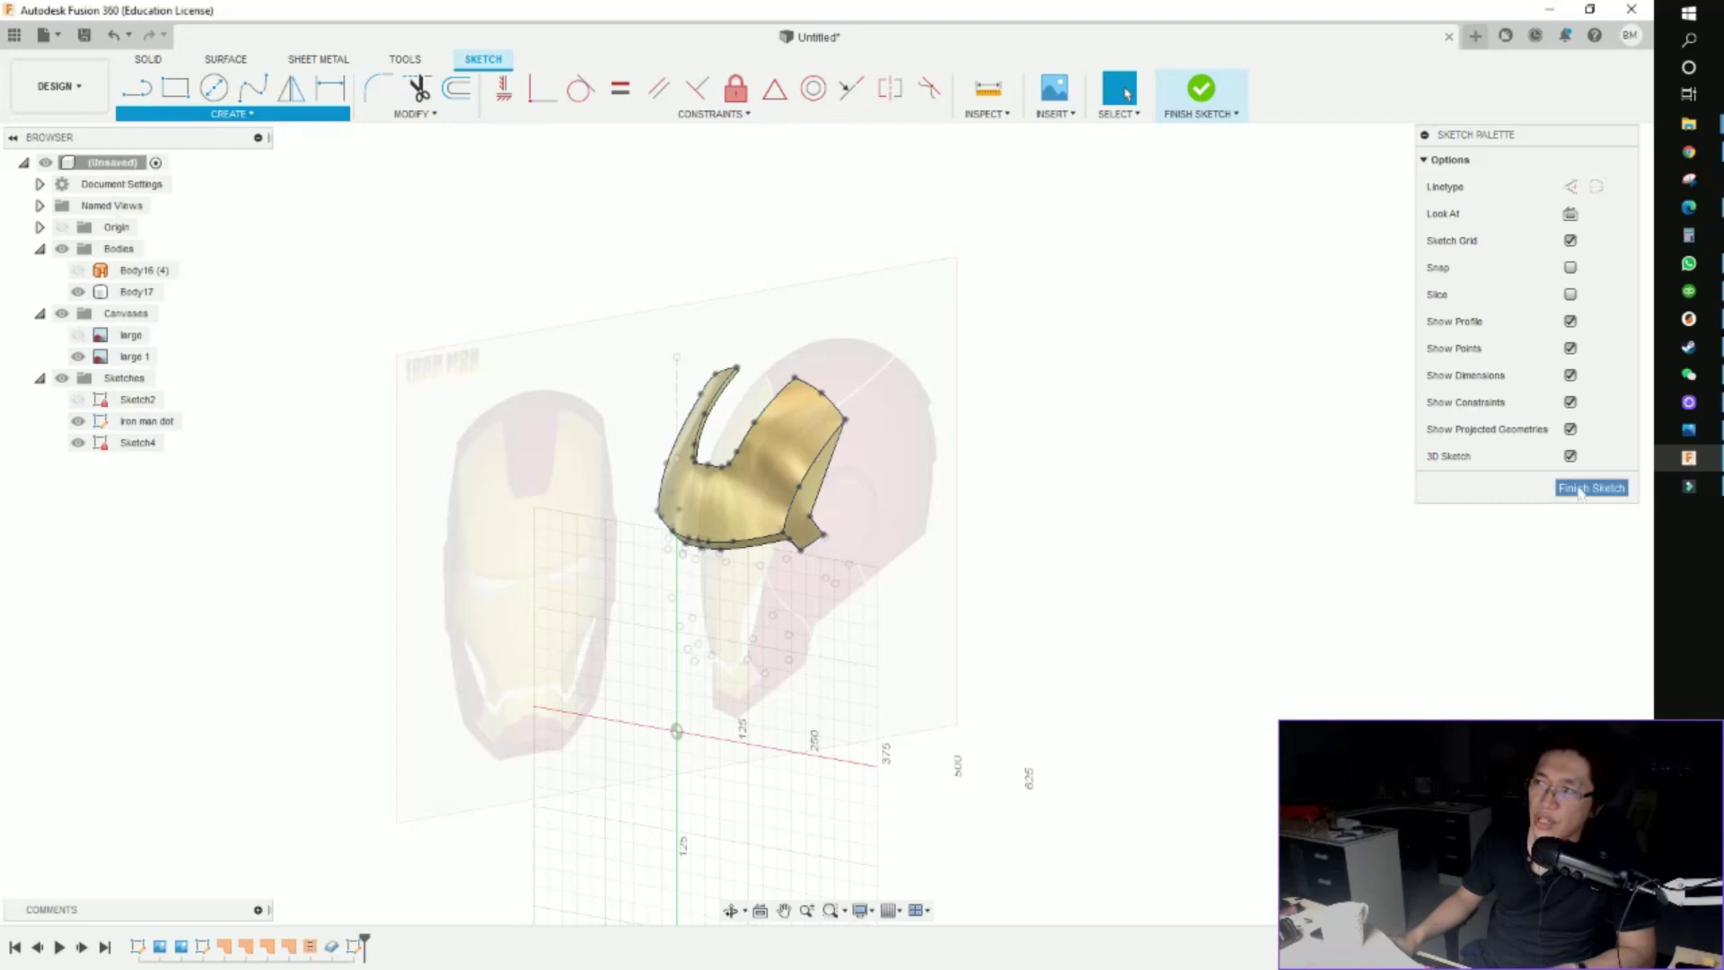
{"action": "middle_click_drag", "start_coordinate": [907, 568], "coordinate": [860, 500], "text": "shift"}
{"action": "middle_click_drag", "start_coordinate": [734, 587], "coordinate": [698, 426], "text": "shift"}
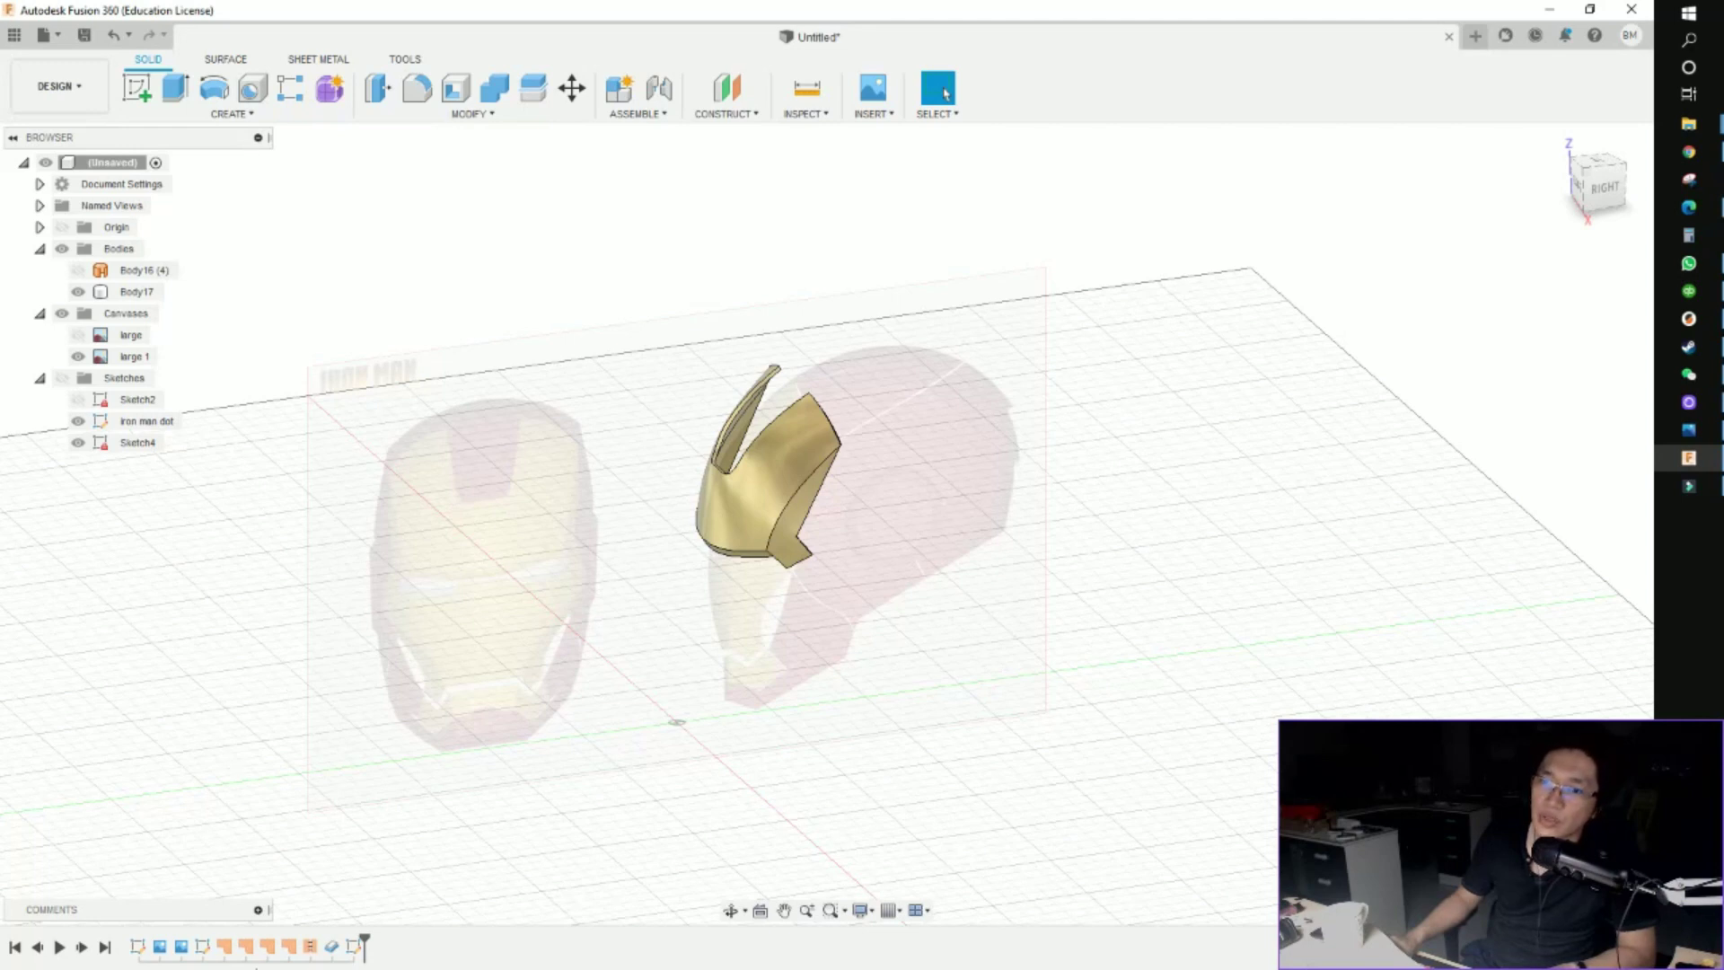
{"action": "double_click", "coordinate": [360, 952]}
{"action": "key", "text": "ctrl+z"}
Open the existing iron man dot sketch for editing, review its curves and points, and finish it
{"action": "left_click", "coordinate": [204, 948]}
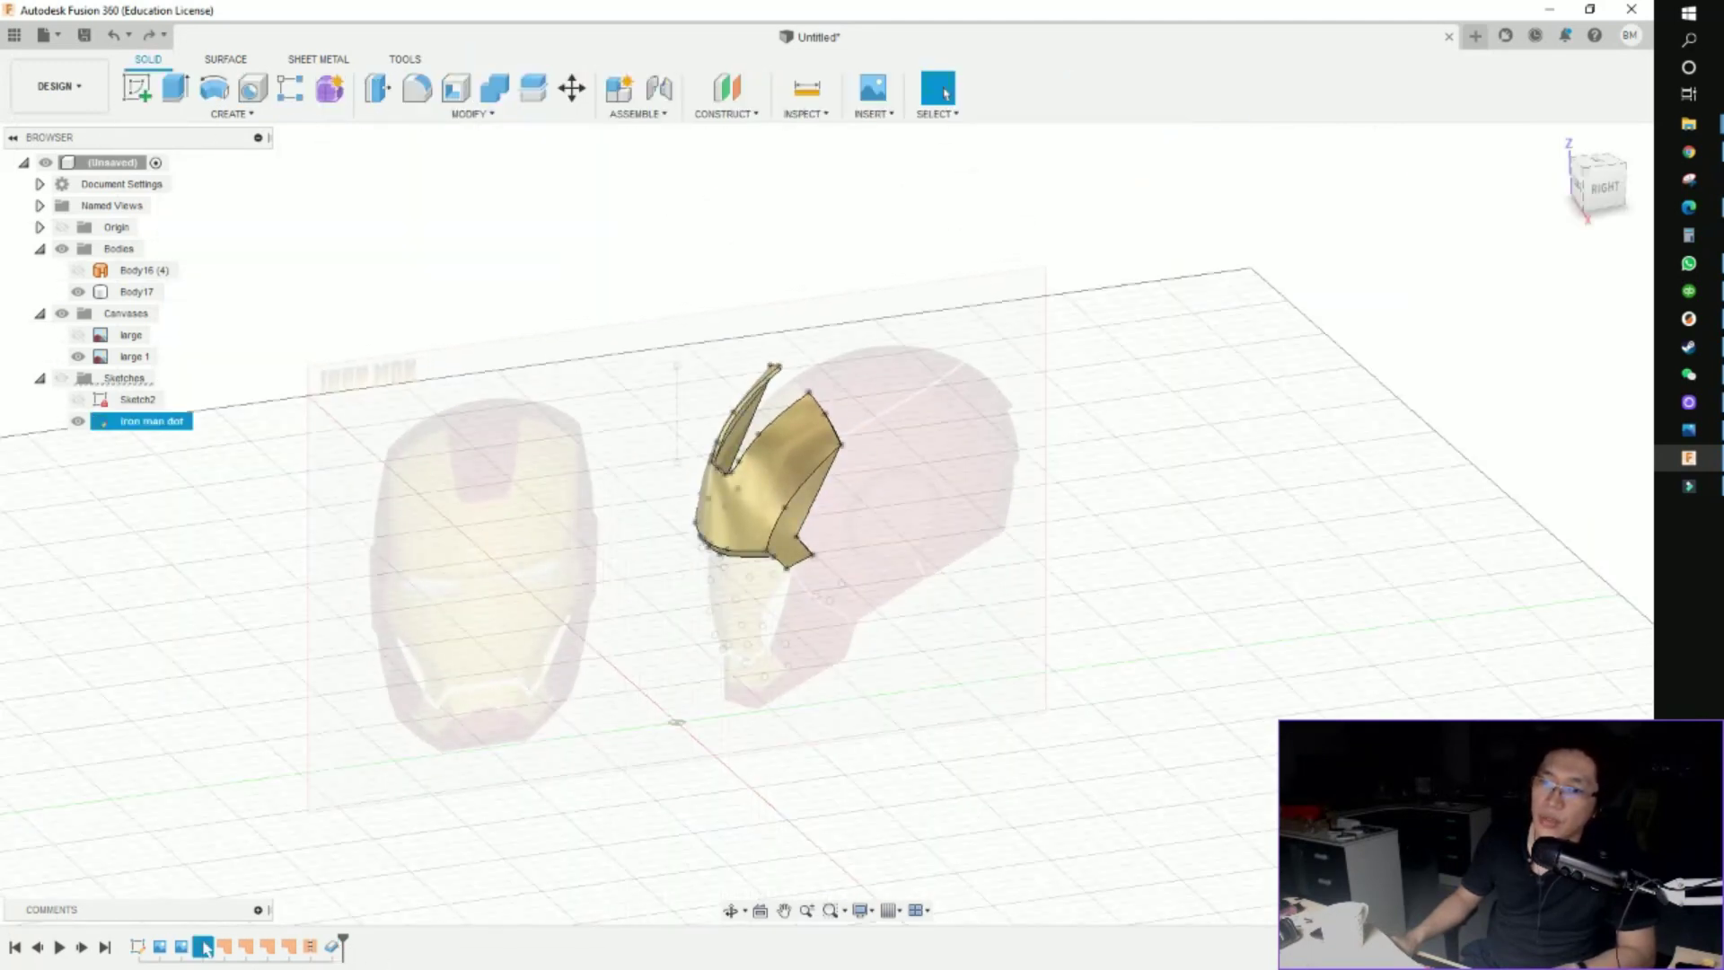
{"action": "double_click", "coordinate": [204, 948]}
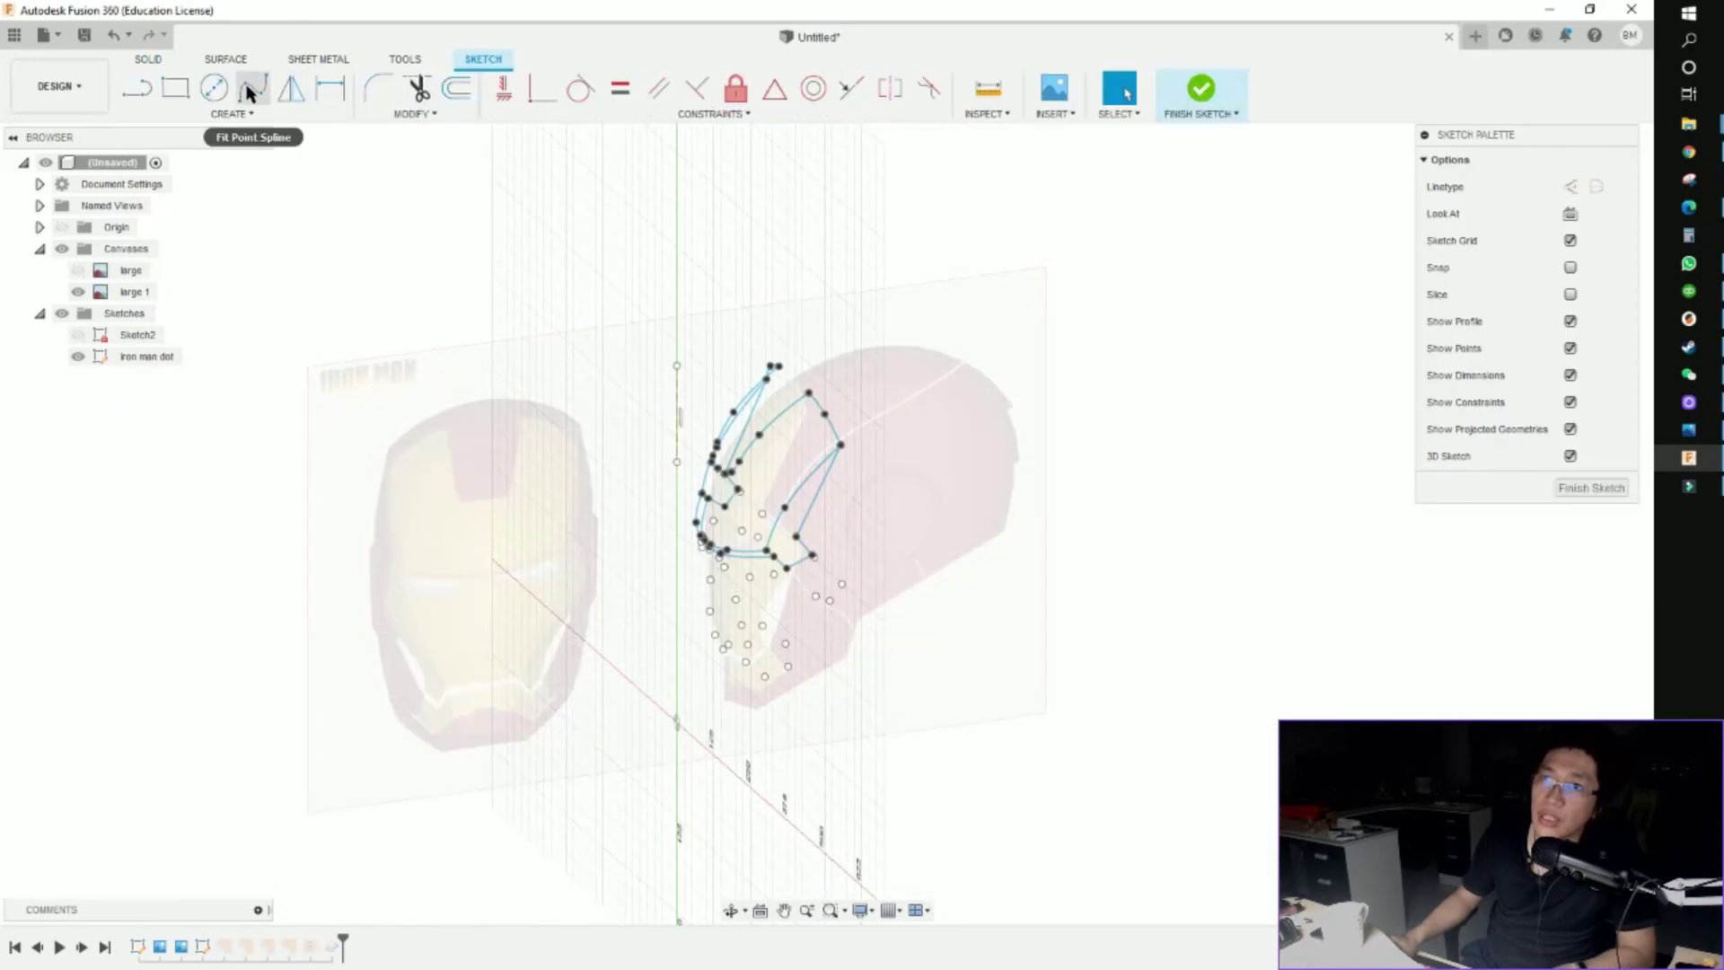
{"action": "mouse_move", "coordinate": [673, 339]}
{"action": "middle_mouse_down", "text": "shift"}
{"action": "mouse_move", "coordinate": [874, 357]}
{"action": "mouse_move", "coordinate": [958, 444]}
{"action": "middle_mouse_up", "text": "shift"}
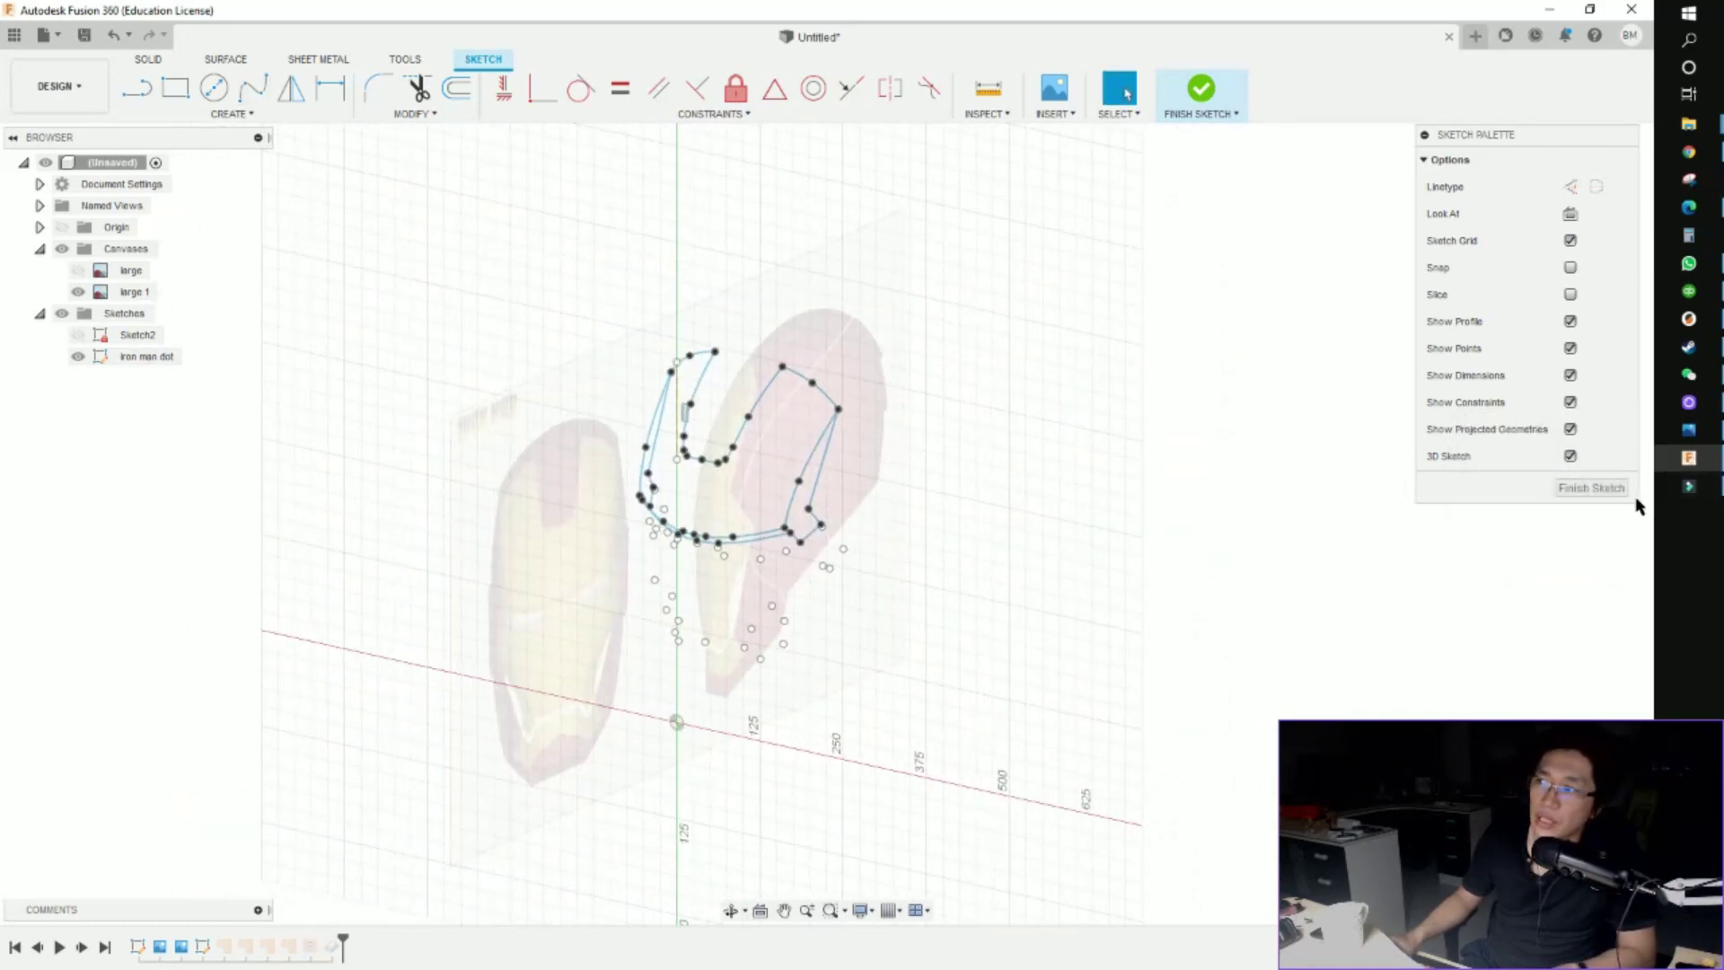
{"action": "left_click", "coordinate": [1605, 489]}
Return to the surface tools and select the thickened faceplate body for a closer look
{"action": "left_click", "coordinate": [235, 67]}
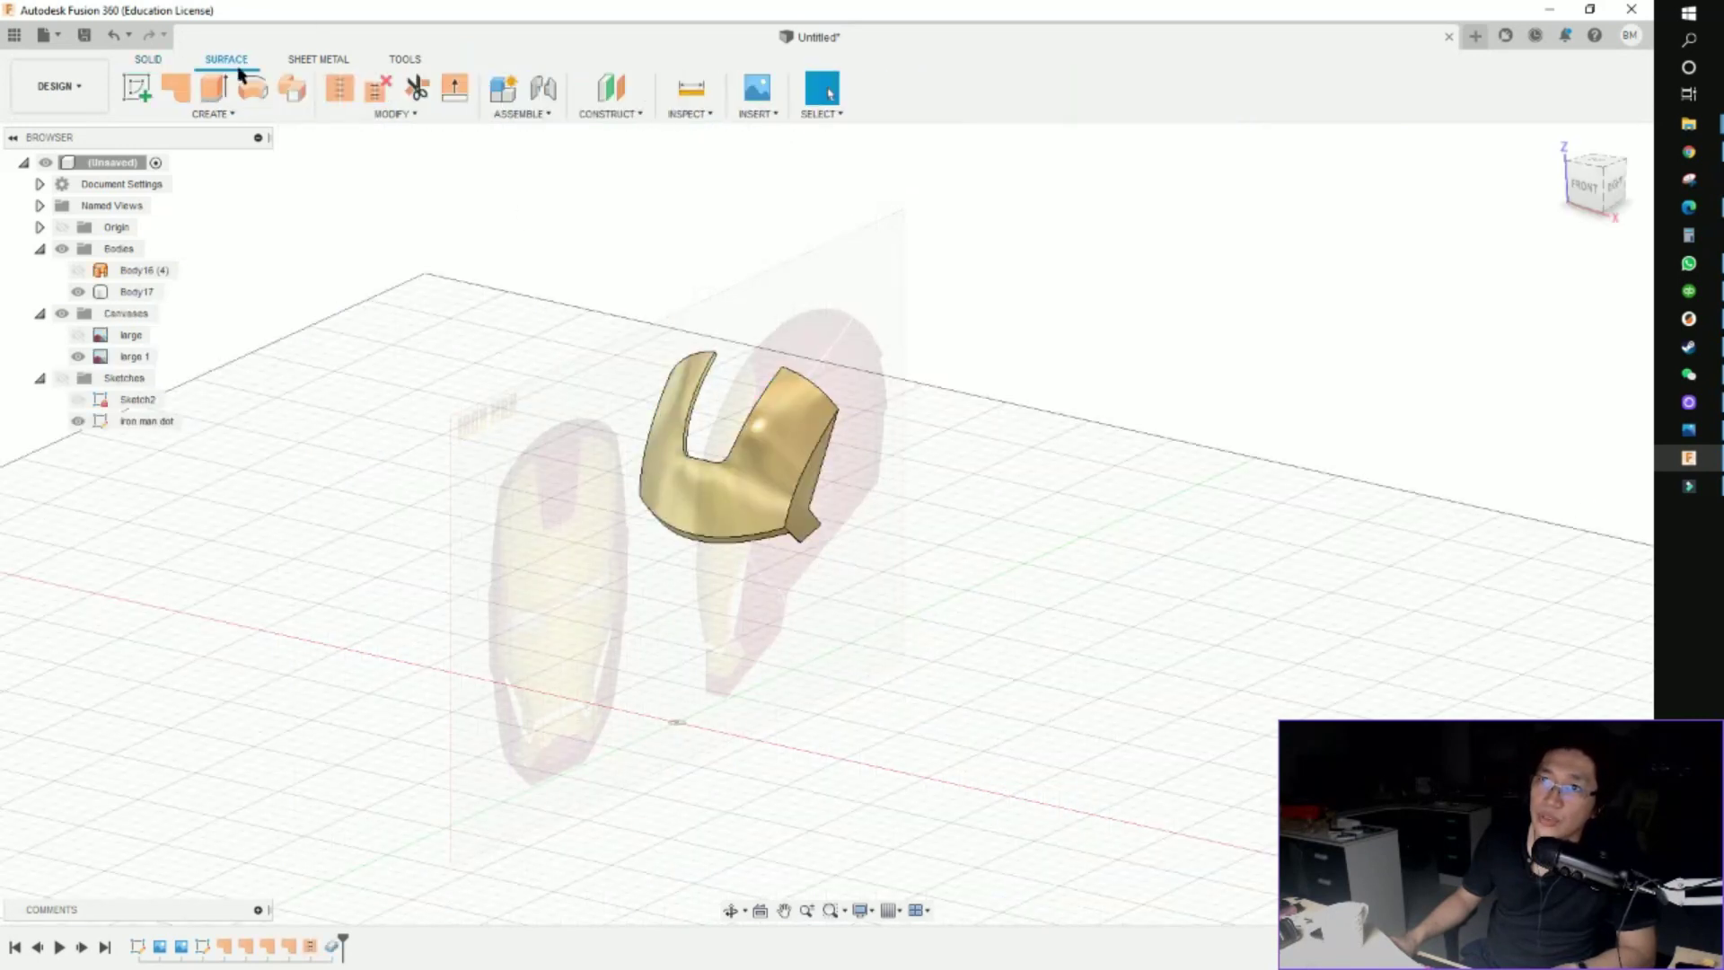
{"action": "left_click", "coordinate": [786, 521]}
{"action": "scroll", "coordinate": [751, 405], "scroll_direction": "up", "scroll_amount": 3}
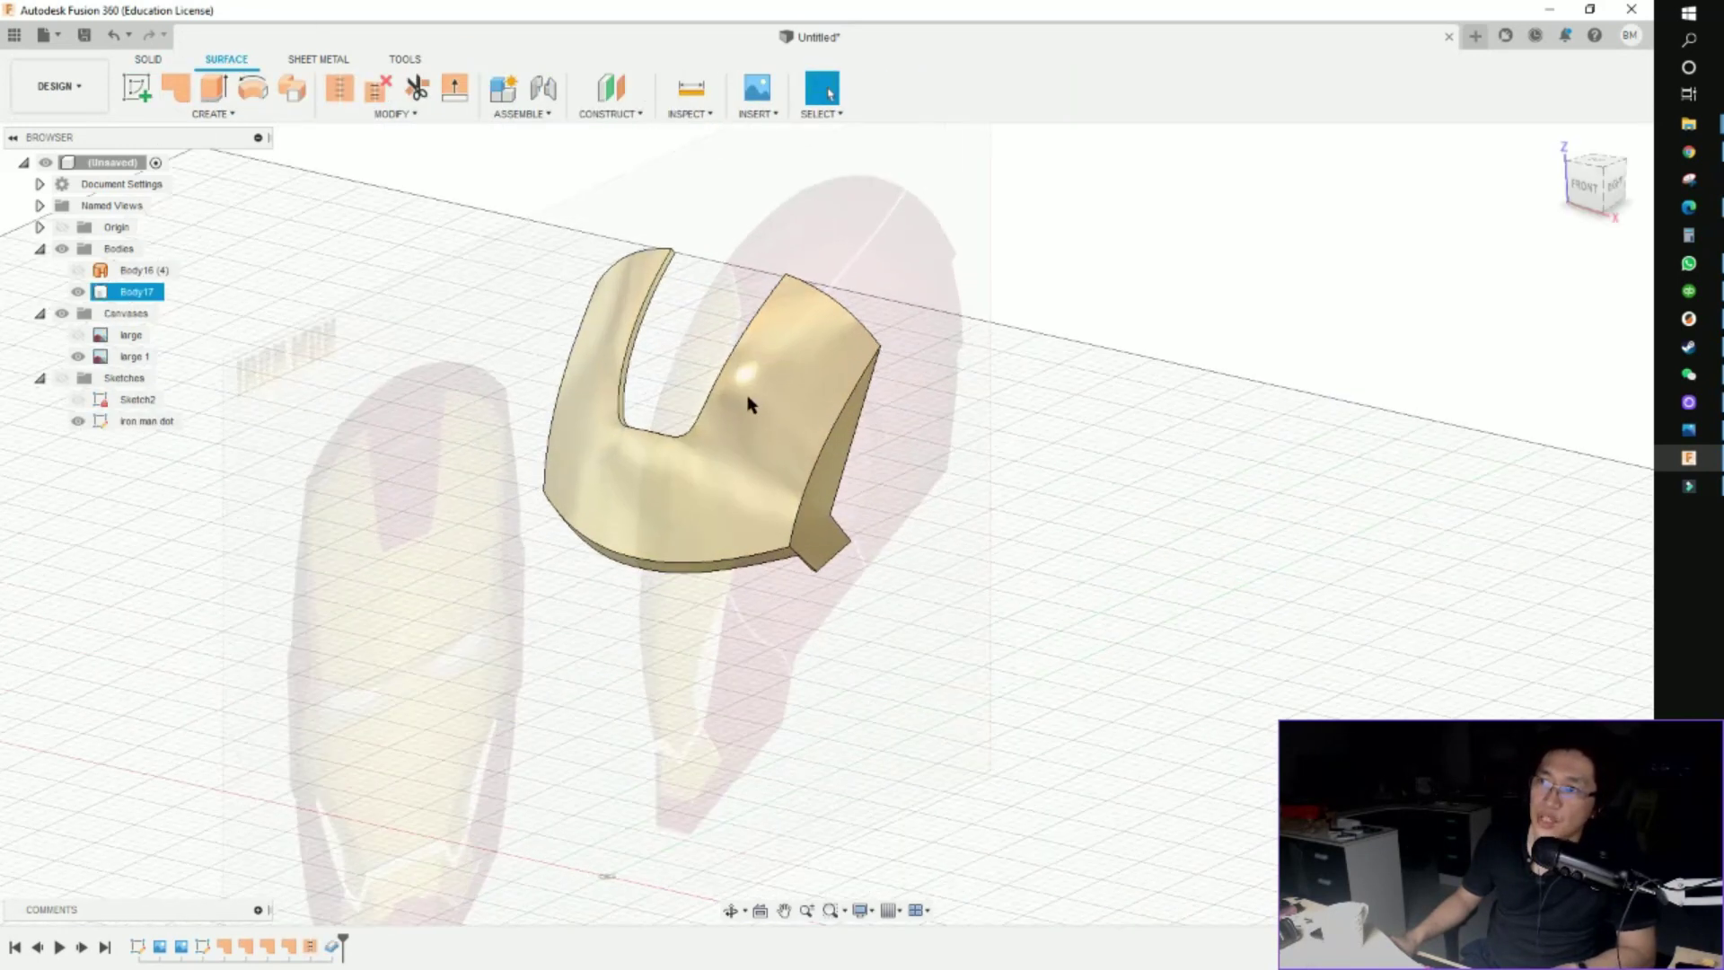
Roll the timeline back to the first patch, advance it past the fourth, and examine the separate surface patches
{"action": "middle_click_drag", "start_coordinate": [752, 437], "coordinate": [503, 719], "text": "shift"}
{"action": "key", "text": "Escape"}
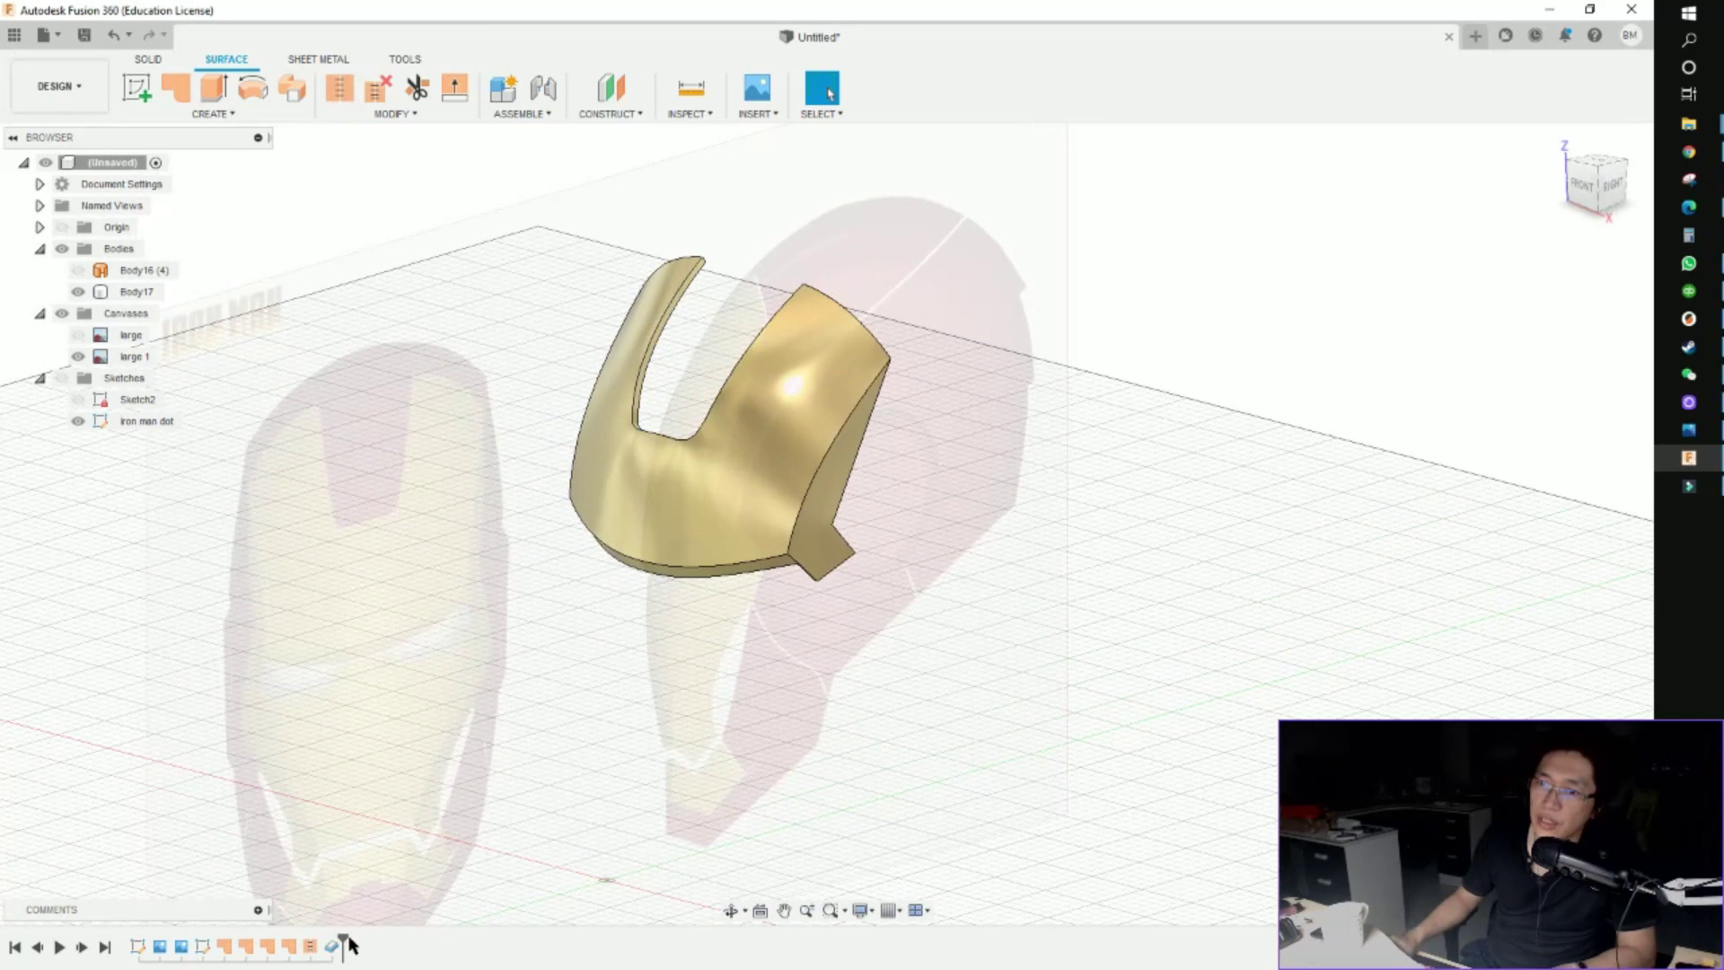
{"action": "left_click_drag", "start_coordinate": [345, 939], "coordinate": [236, 940]}
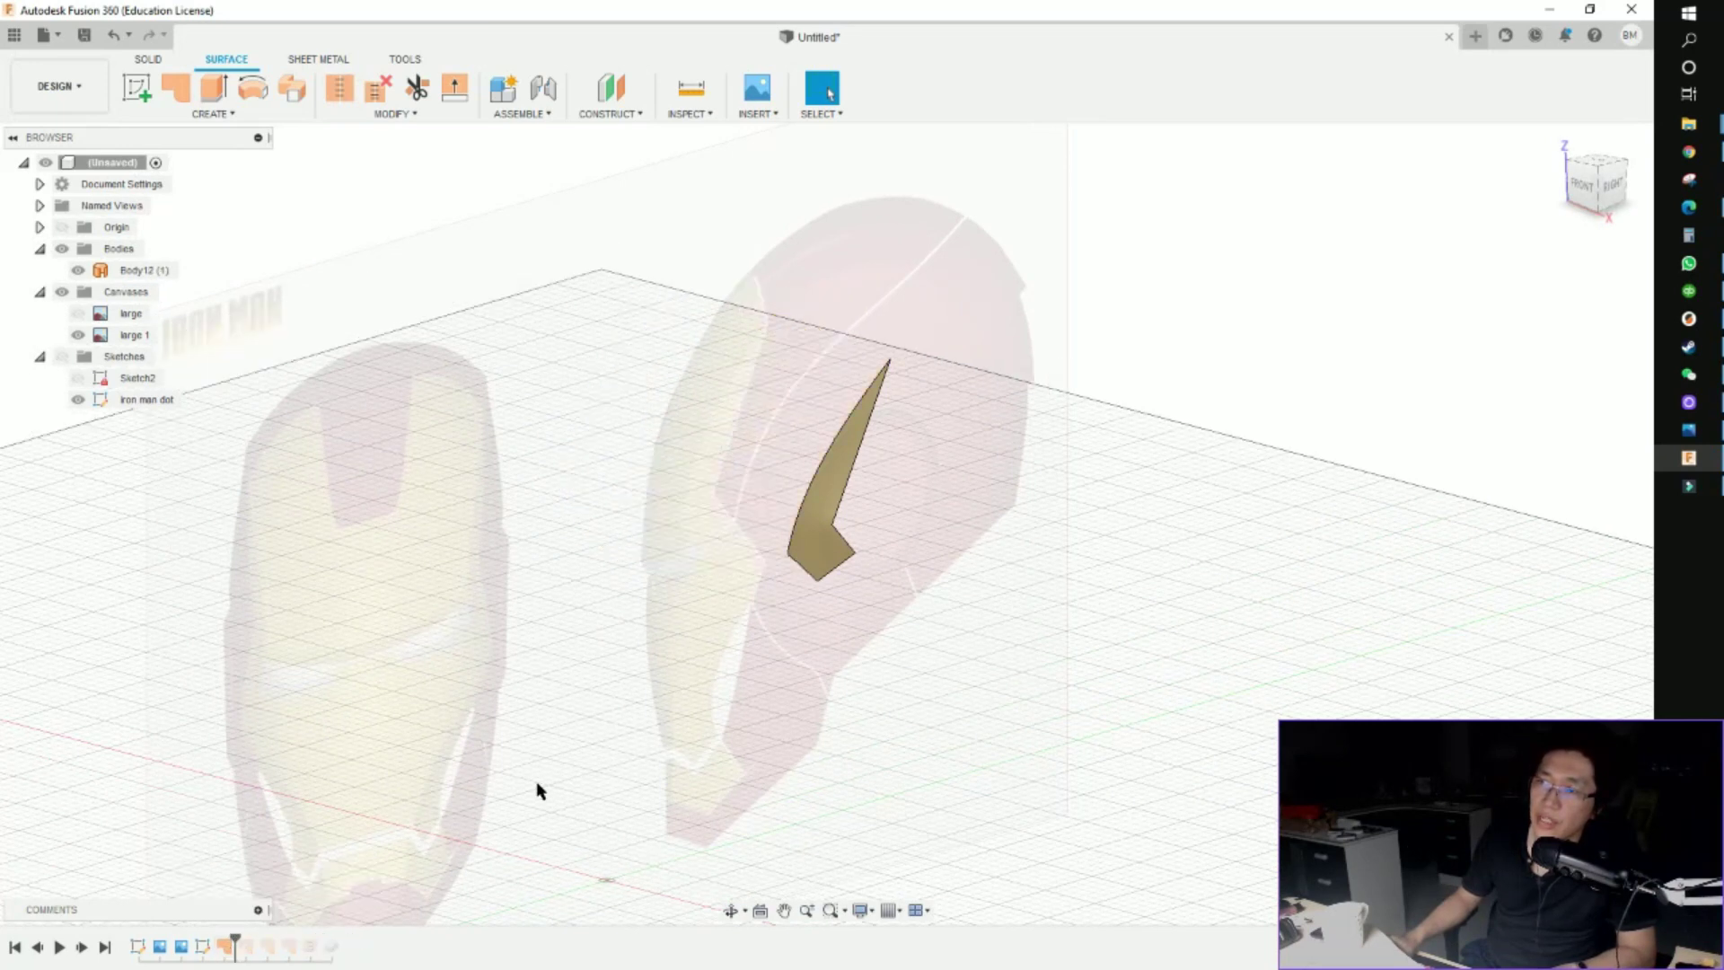
{"action": "left_click", "coordinate": [286, 873]}
{"action": "left_click_drag", "start_coordinate": [237, 938], "coordinate": [299, 939]}
{"action": "mouse_move", "coordinate": [431, 835]}
{"action": "middle_mouse_down", "text": "shift"}
{"action": "mouse_move", "coordinate": [542, 738]}
{"action": "mouse_move", "coordinate": [704, 381]}
{"action": "middle_mouse_up", "text": "shift"}
{"action": "scroll", "coordinate": [704, 381], "scroll_direction": "up", "scroll_amount": 5}
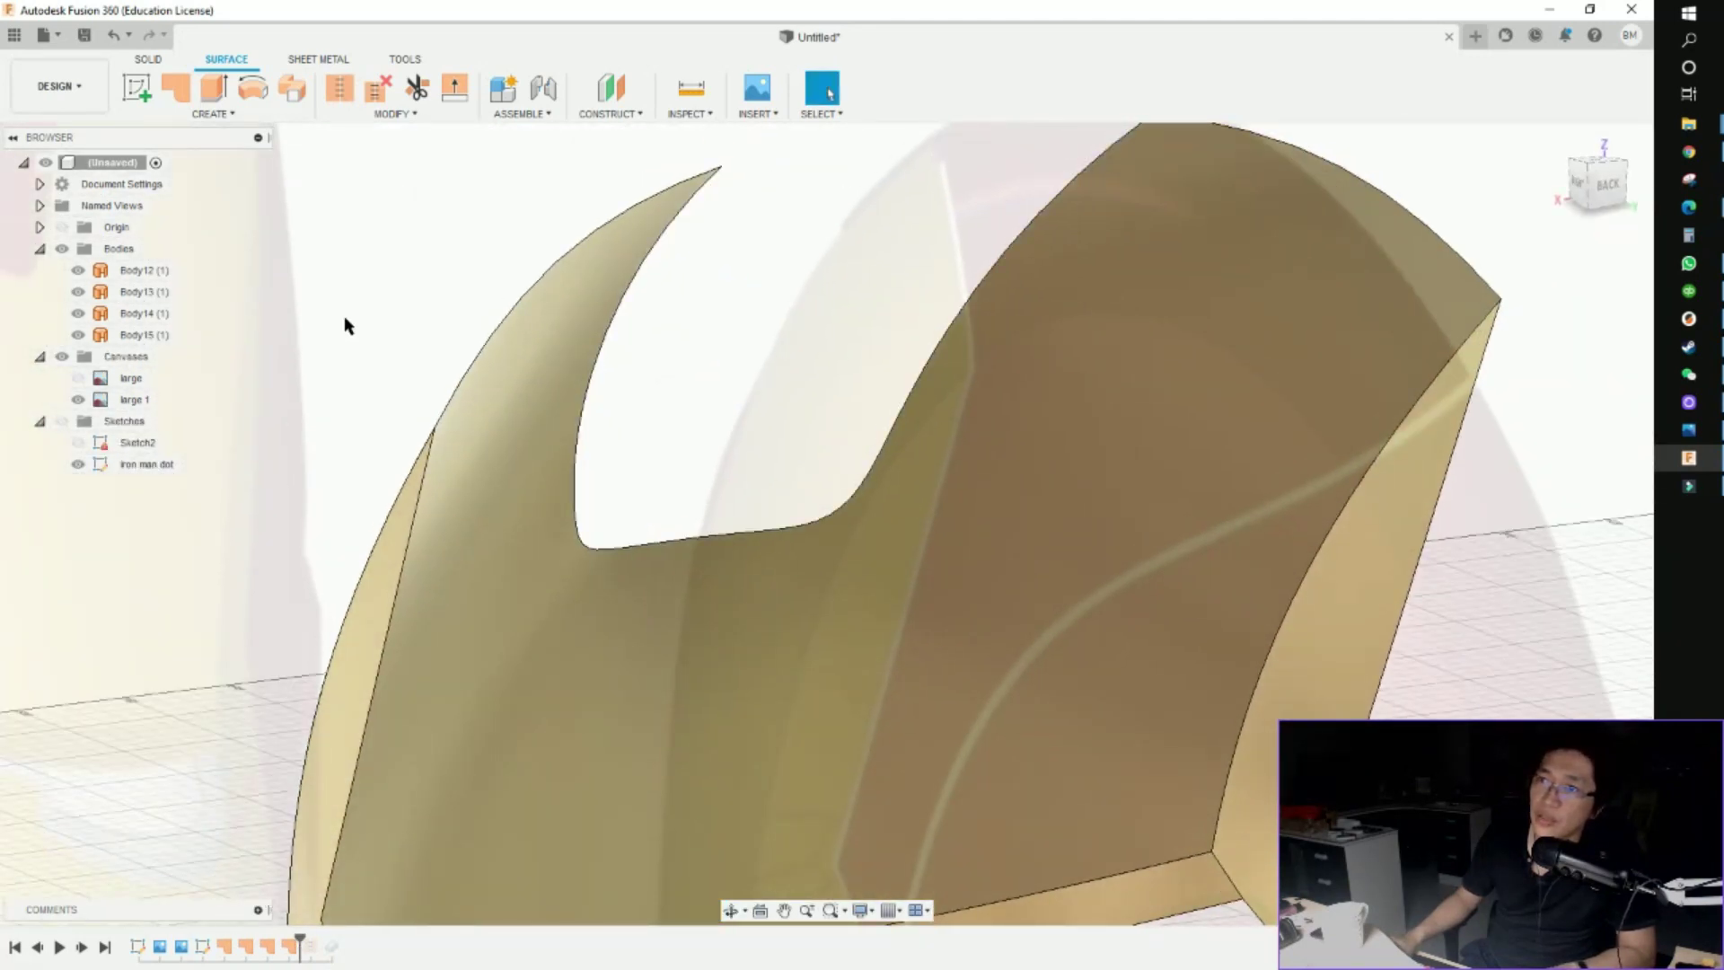
{"action": "left_click", "coordinate": [519, 323]}
{"action": "scroll", "coordinate": [512, 413], "scroll_direction": "down", "scroll_amount": 5}
{"action": "middle_click_drag", "start_coordinate": [569, 493], "coordinate": [572, 476], "text": "shift"}
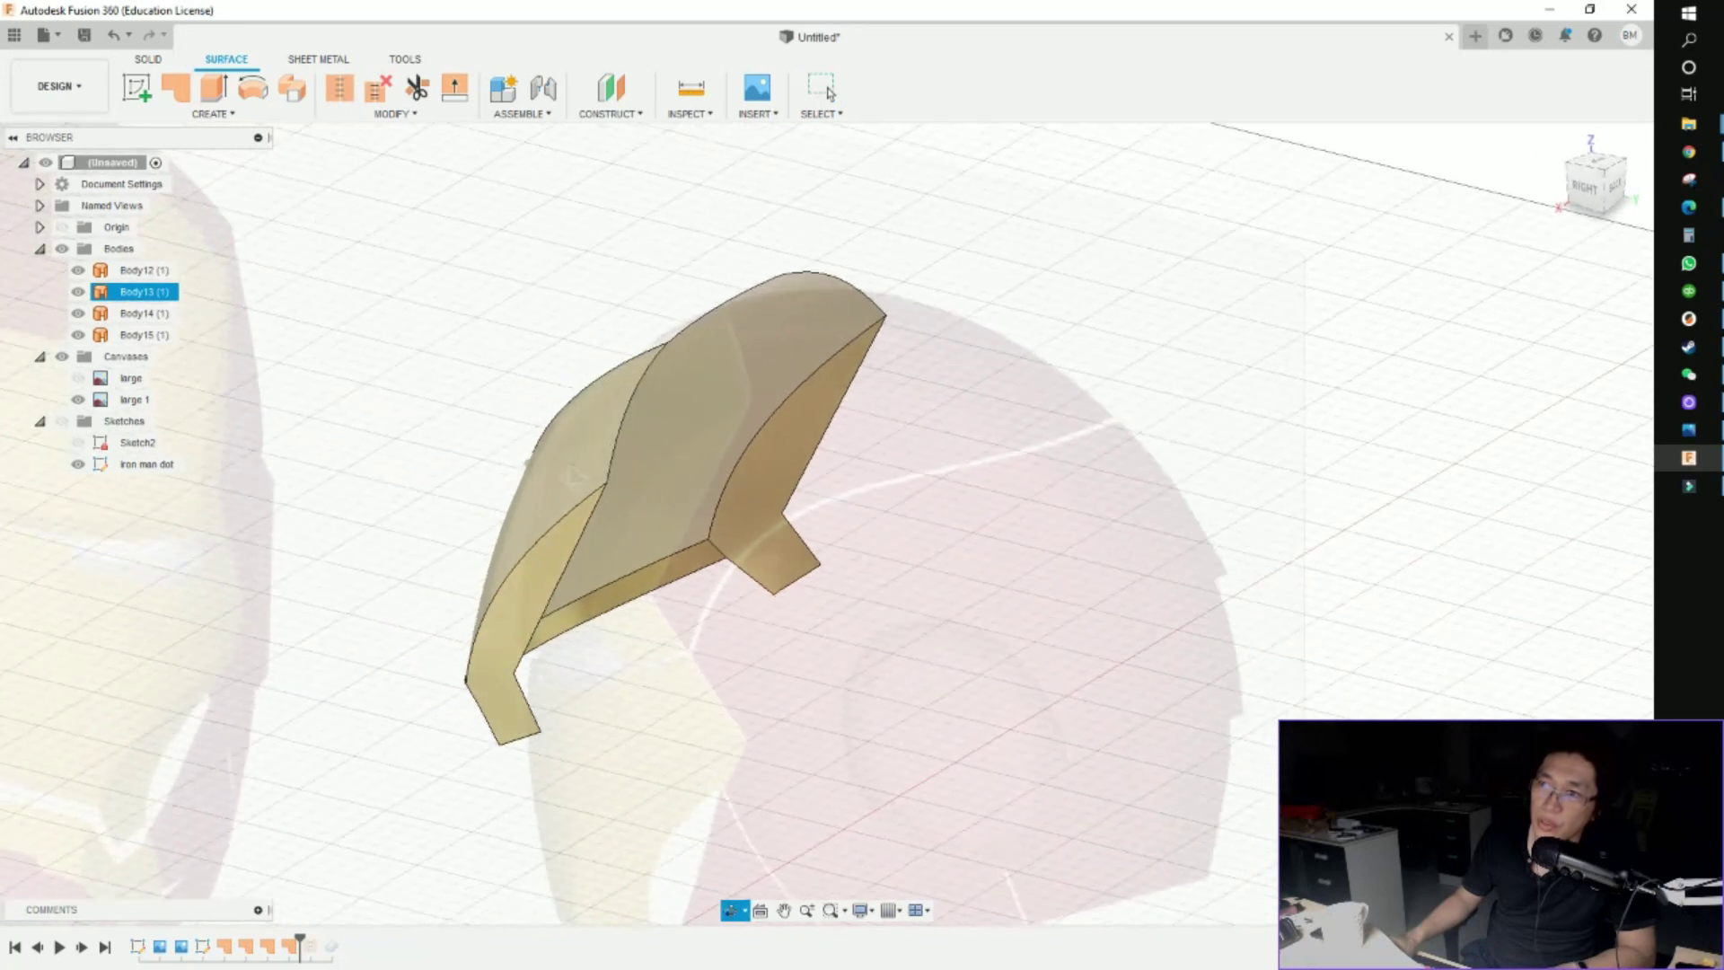
{"action": "key", "text": "Escape"}
Advance the timeline past the stitch feature, show the stitched surface body for a side view, and hide it again
{"action": "left_click_drag", "start_coordinate": [297, 939], "coordinate": [322, 939]}
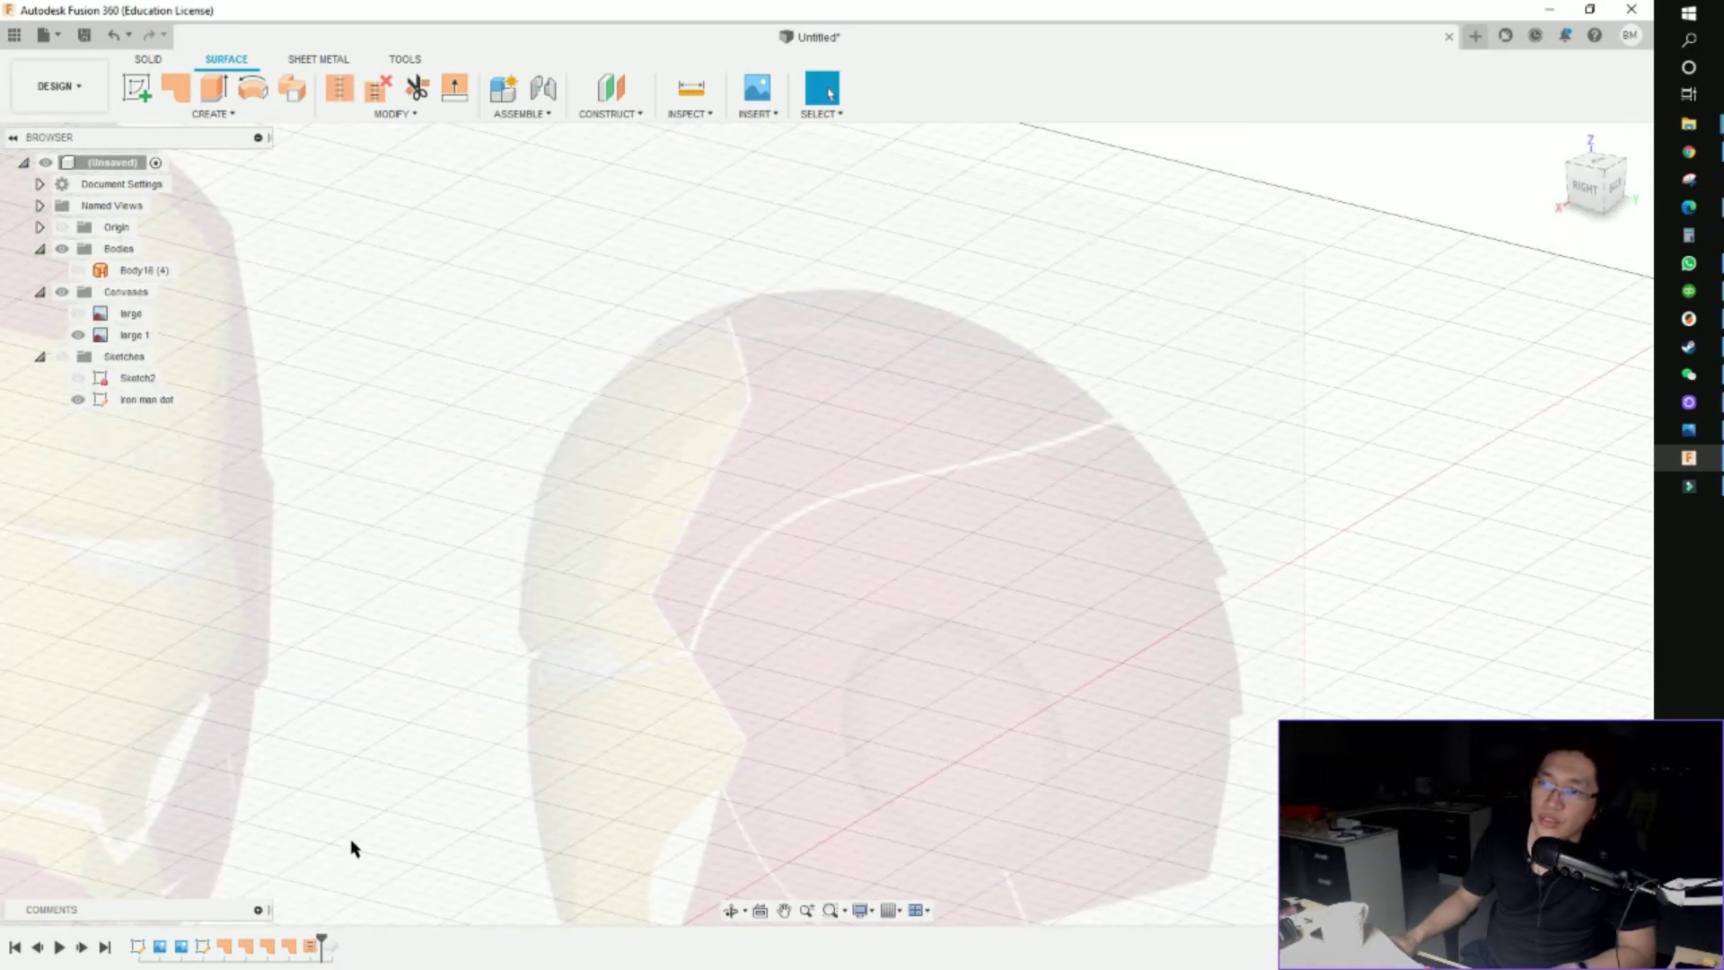
{"action": "scroll", "coordinate": [423, 634], "scroll_direction": "down", "scroll_amount": 5}
{"action": "left_click", "coordinate": [132, 270]}
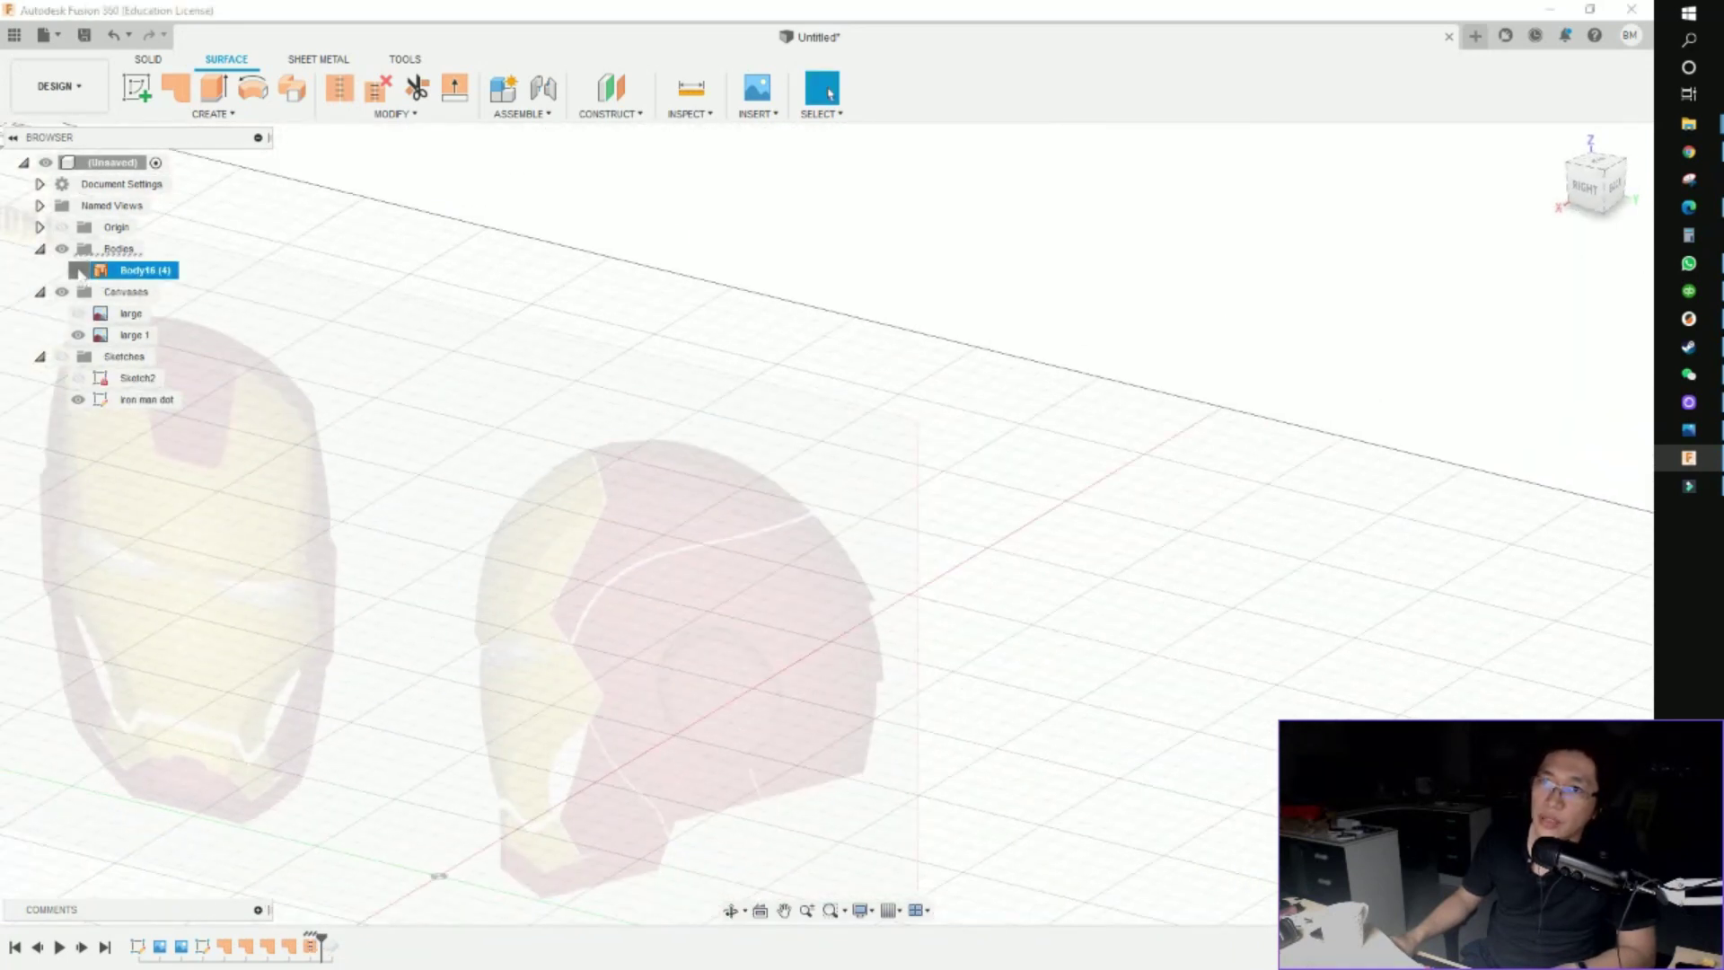
{"action": "left_click", "coordinate": [78, 270]}
{"action": "key", "text": "F6"}
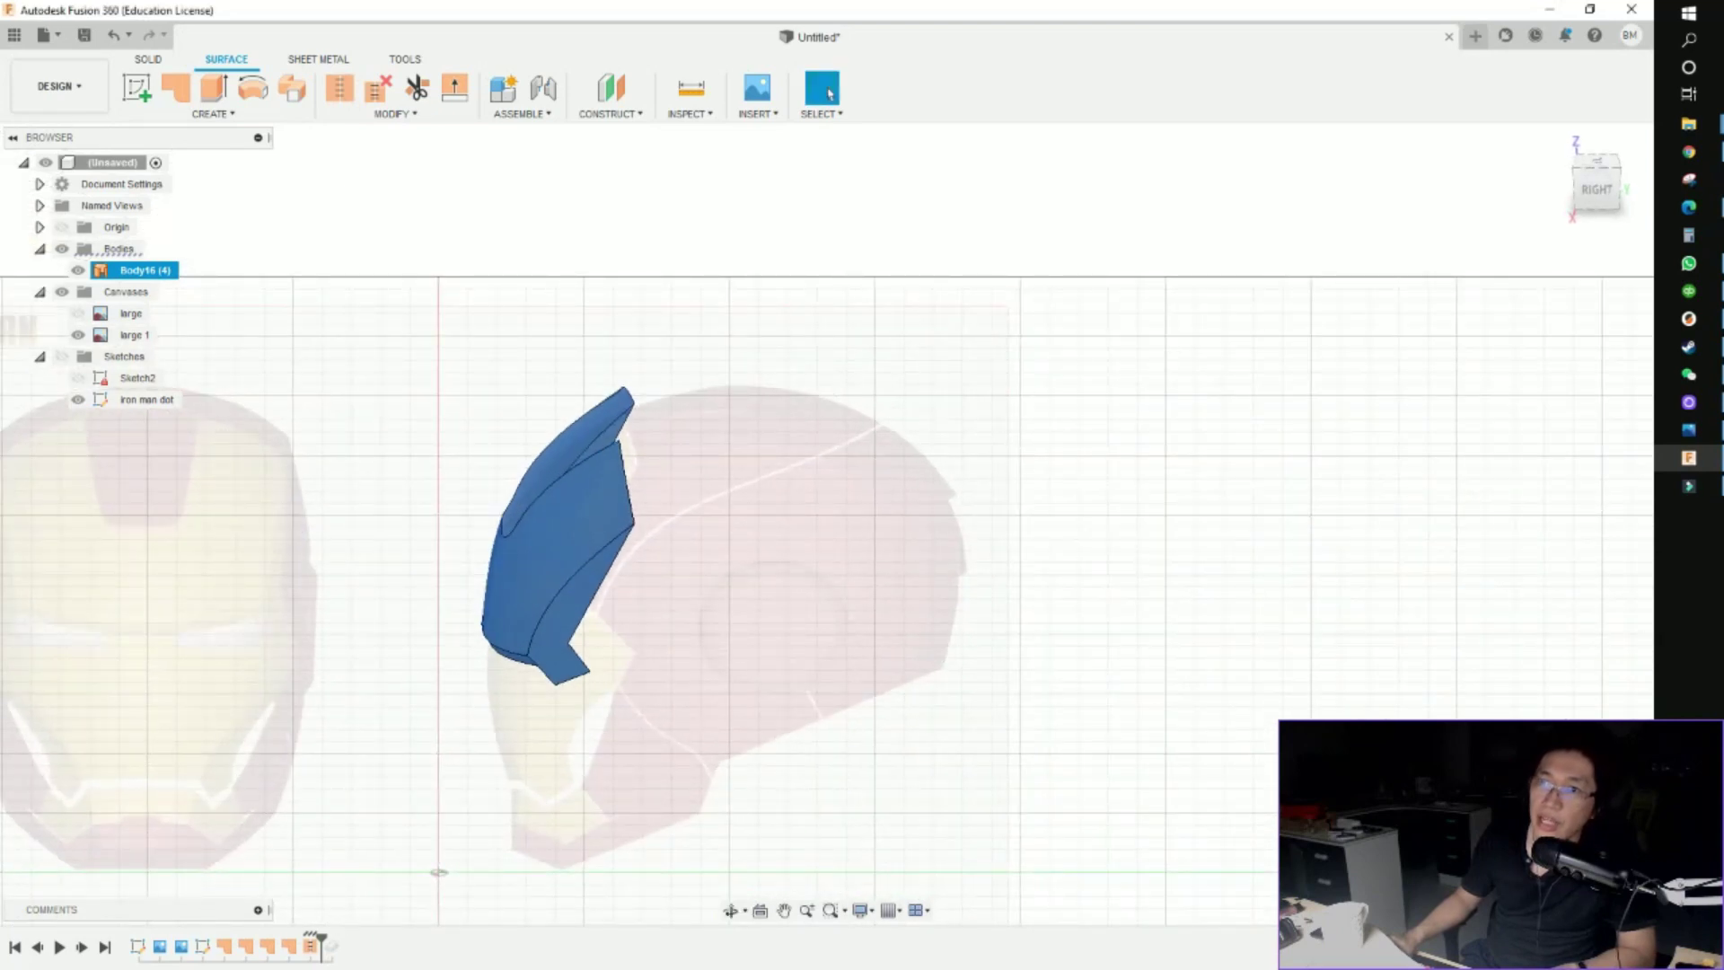
{"action": "left_click", "coordinate": [79, 270]}
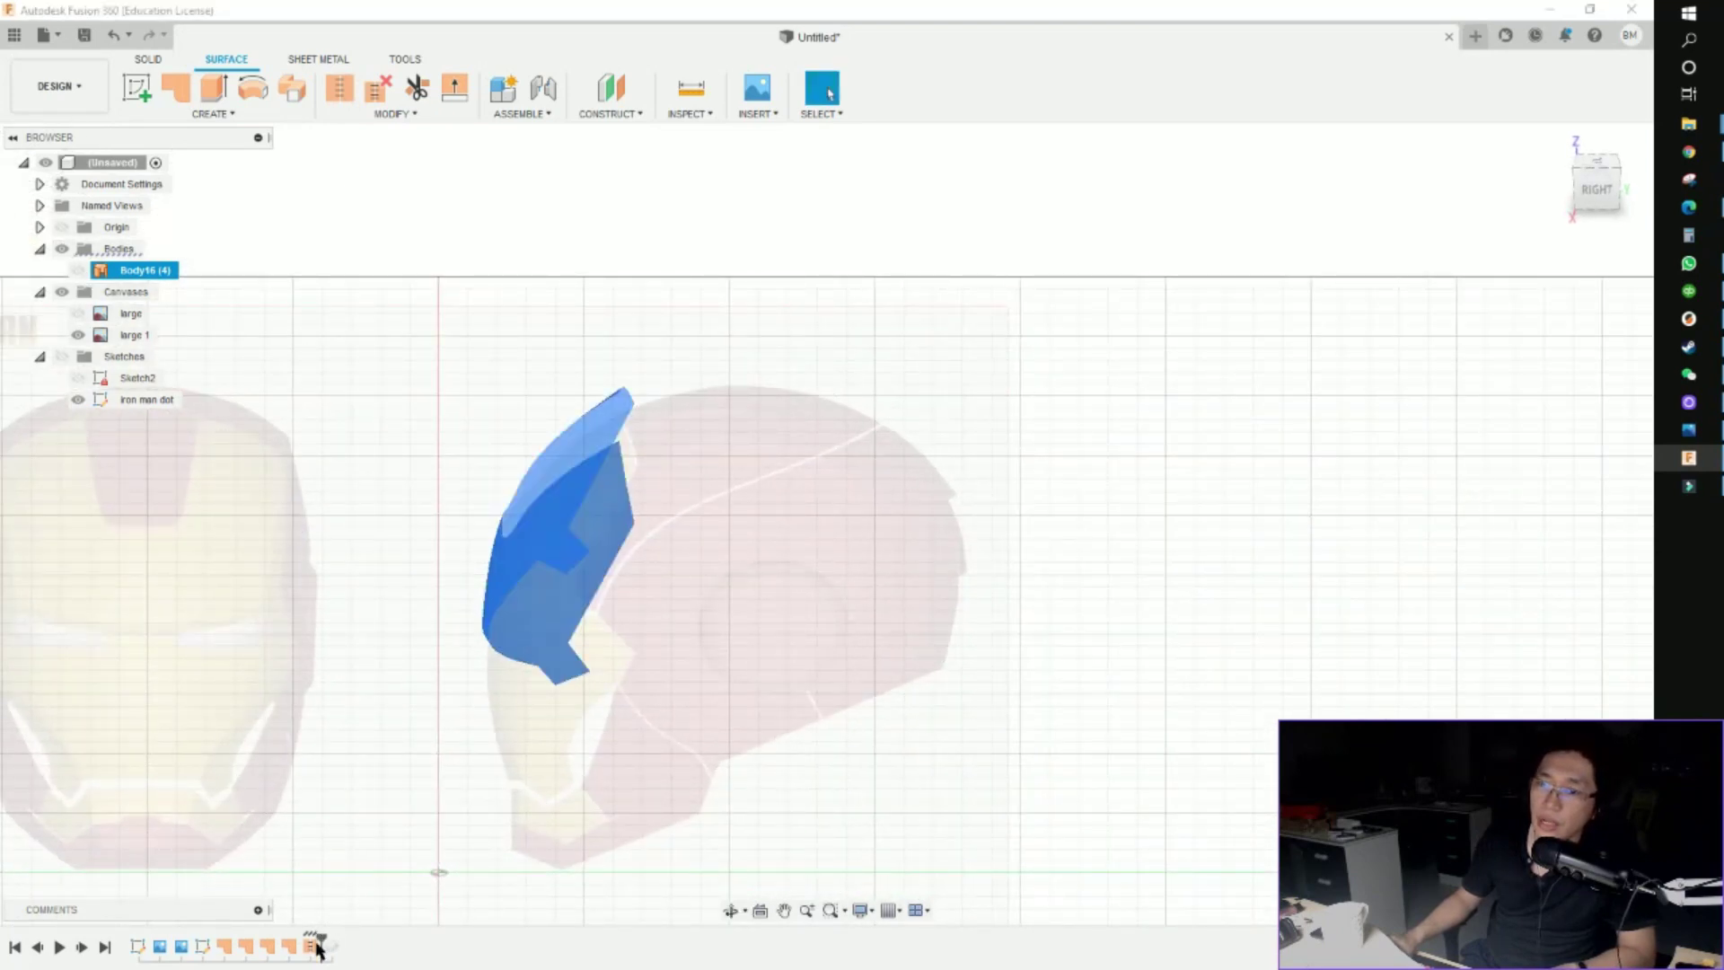
Roll the timeline forward past the thicken feature and examine the solid faceplate's inner and outer faces
{"action": "left_click_drag", "start_coordinate": [320, 943], "coordinate": [342, 943]}
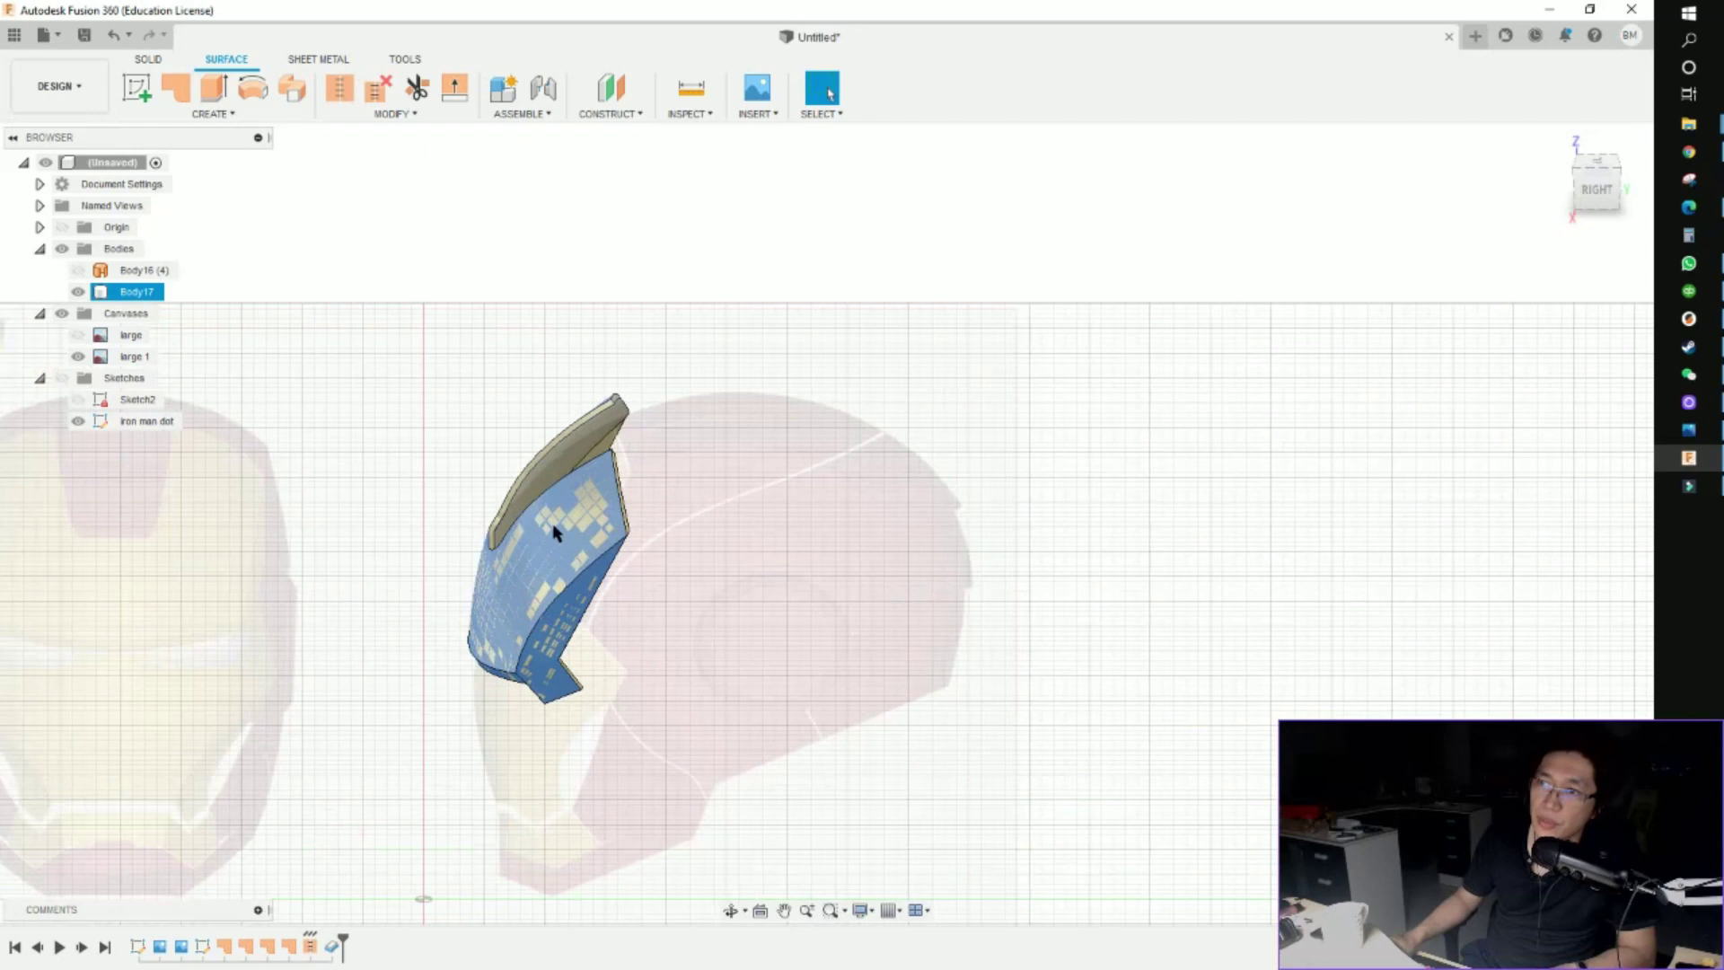
{"action": "middle_click_drag", "start_coordinate": [844, 408], "coordinate": [770, 431], "text": "shift"}
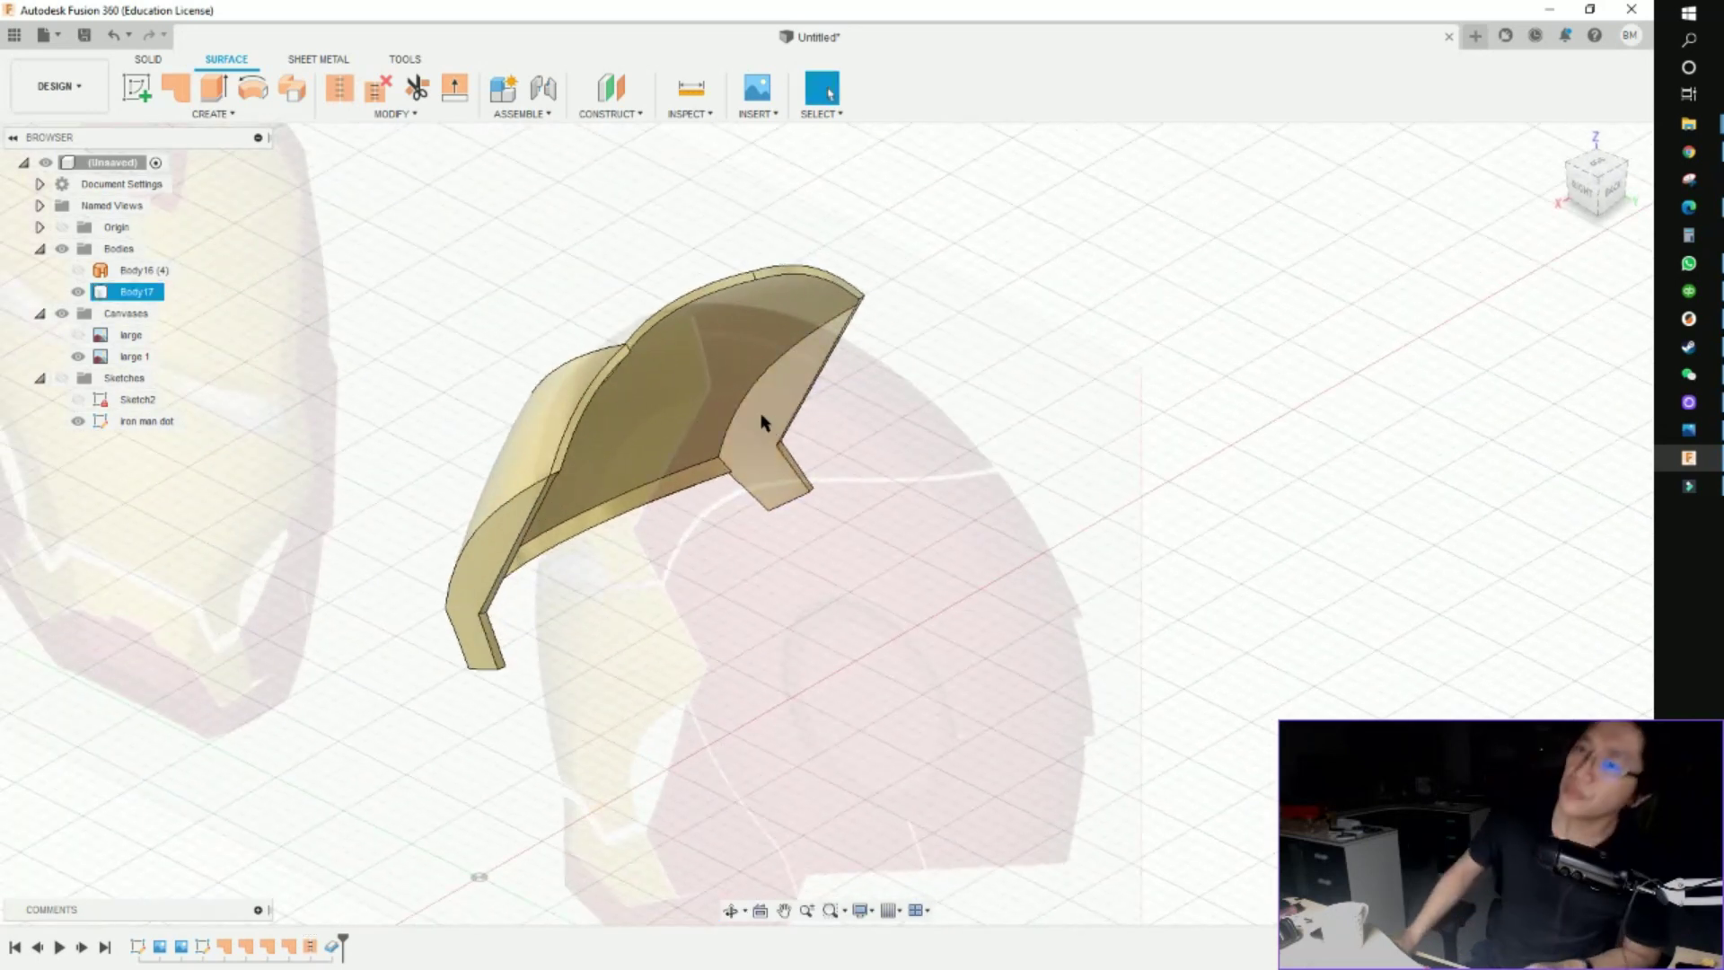
{"action": "scroll", "coordinate": [606, 423], "scroll_direction": "up", "scroll_amount": 3}
{"action": "middle_click_drag", "start_coordinate": [616, 424], "coordinate": [652, 402], "text": "shift"}
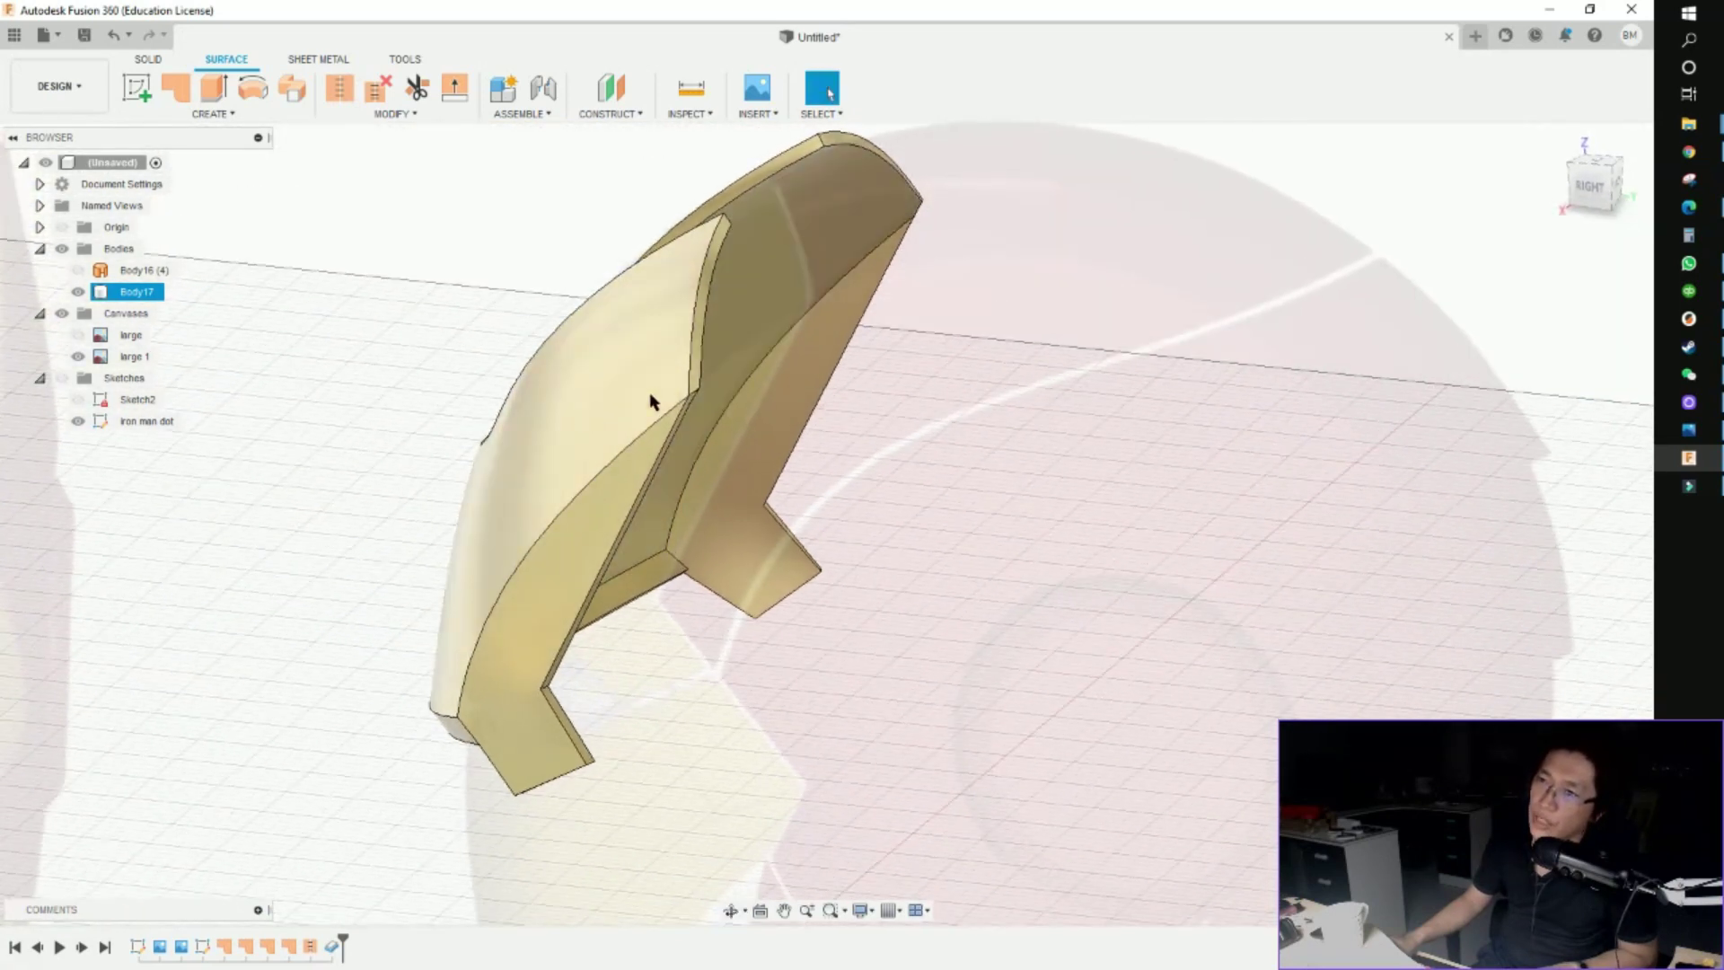
{"action": "left_click", "coordinate": [588, 416]}
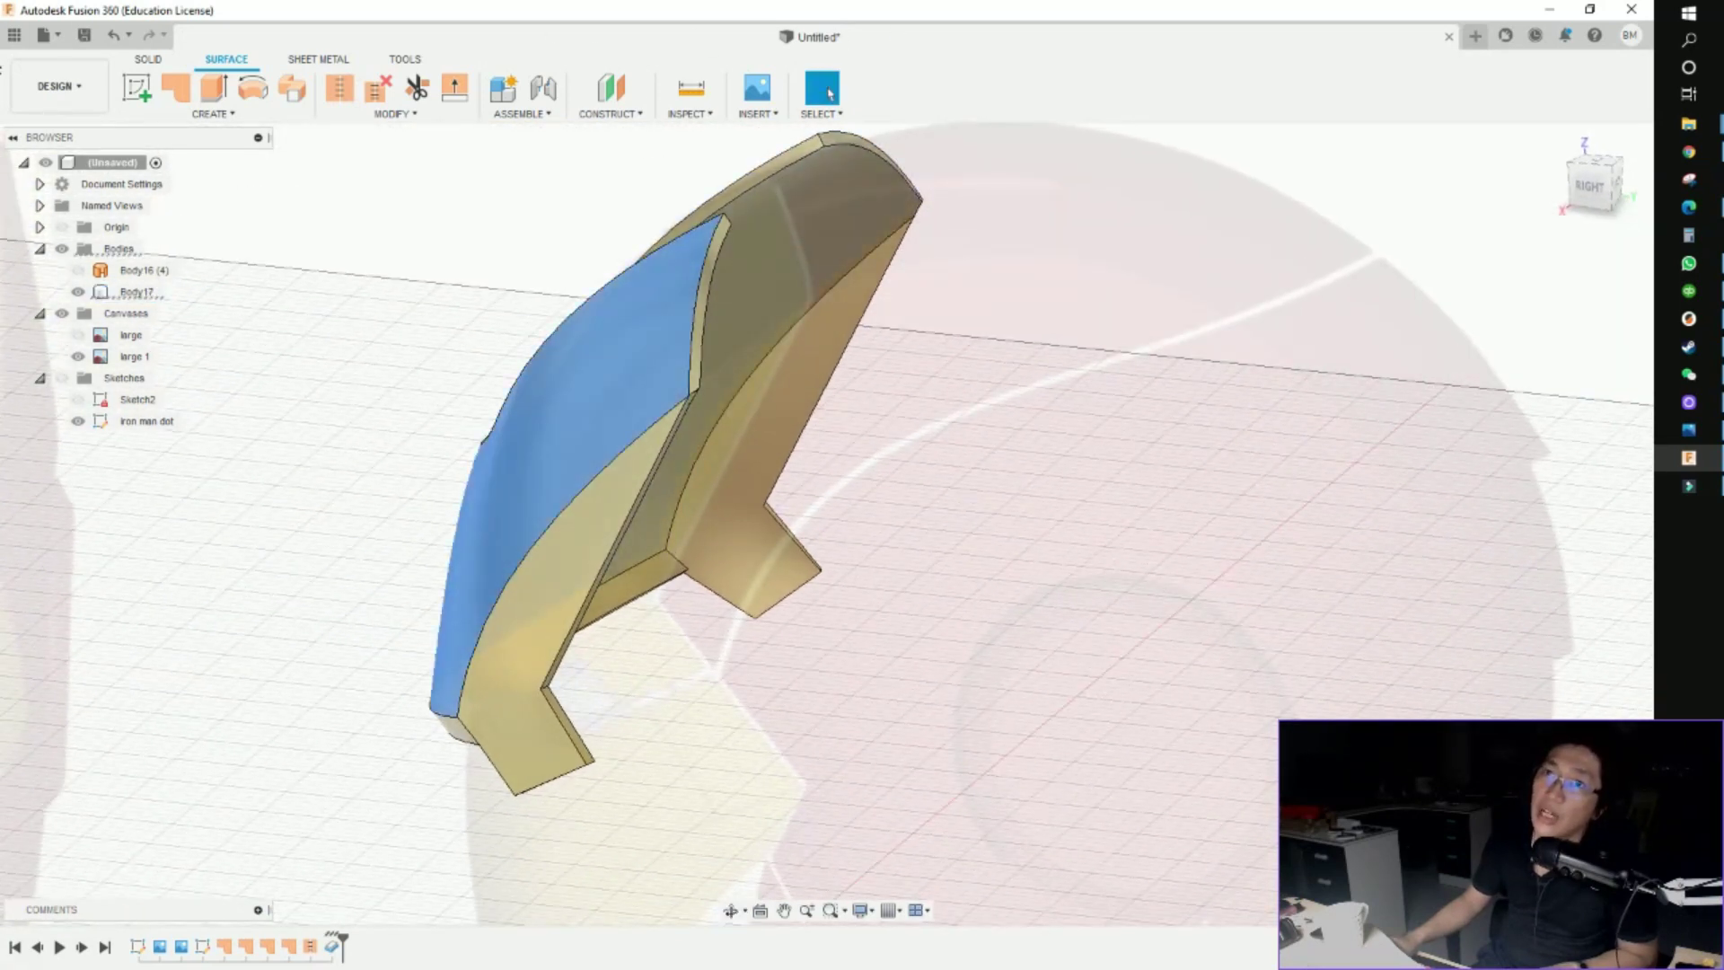
Review the file types available for exporting the design, and cancel the export
{"action": "left_click", "coordinate": [43, 35]}
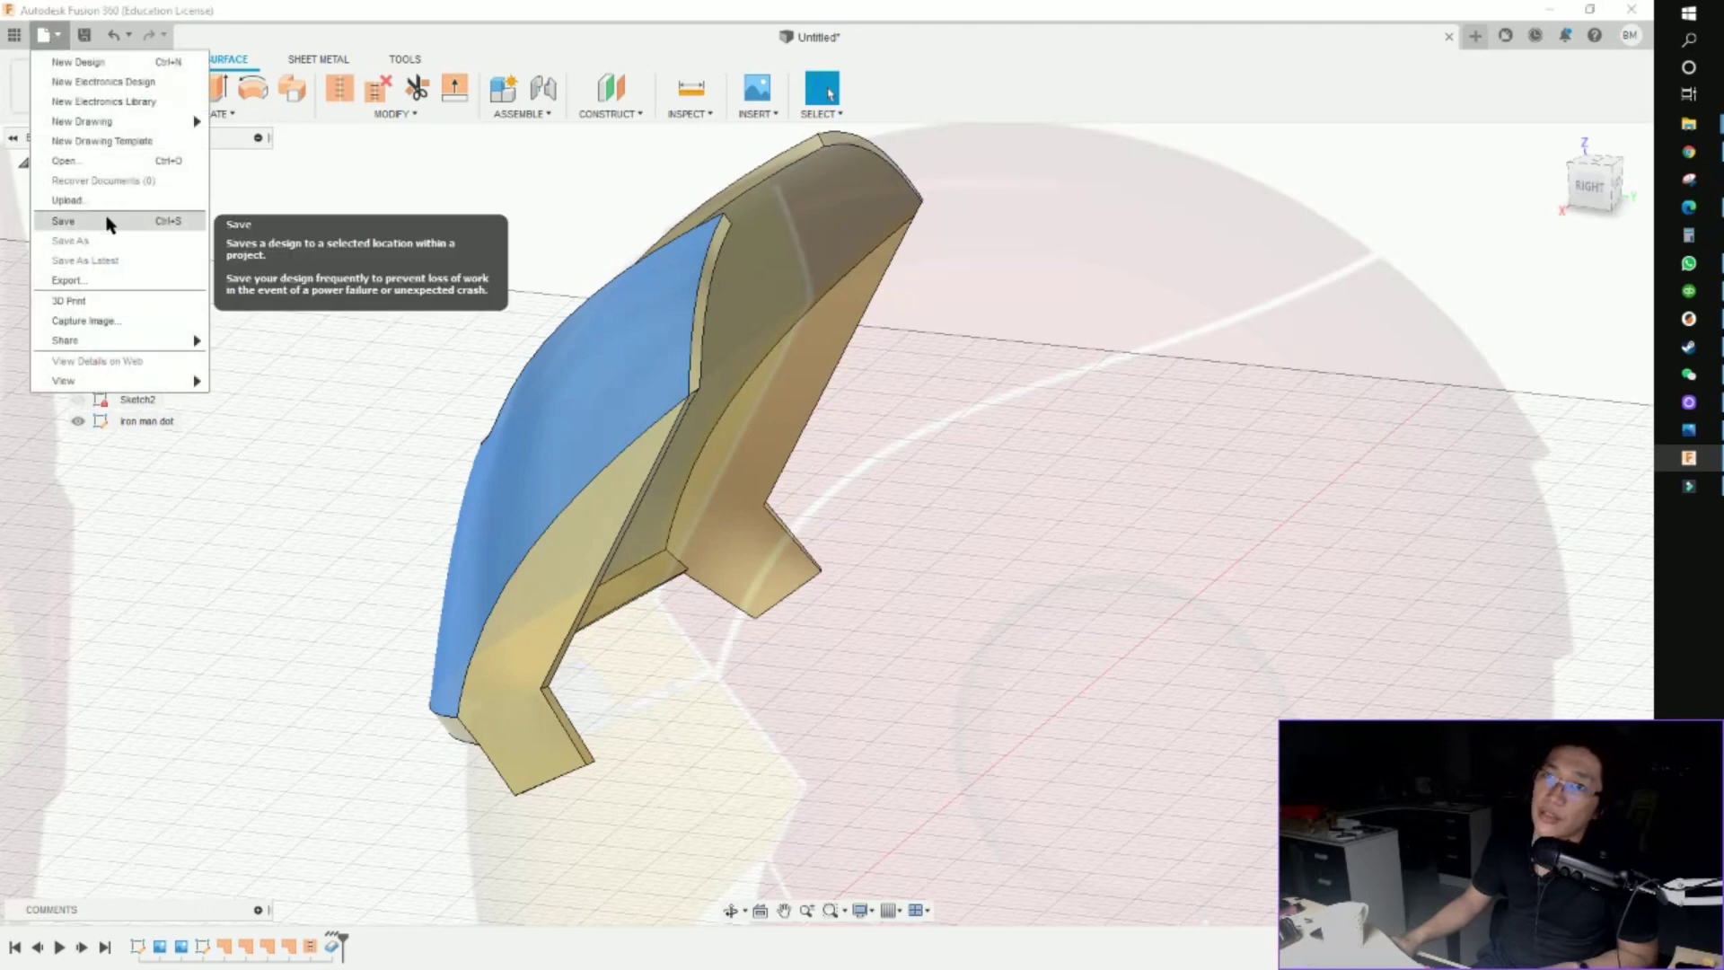
{"action": "left_click", "coordinate": [99, 280]}
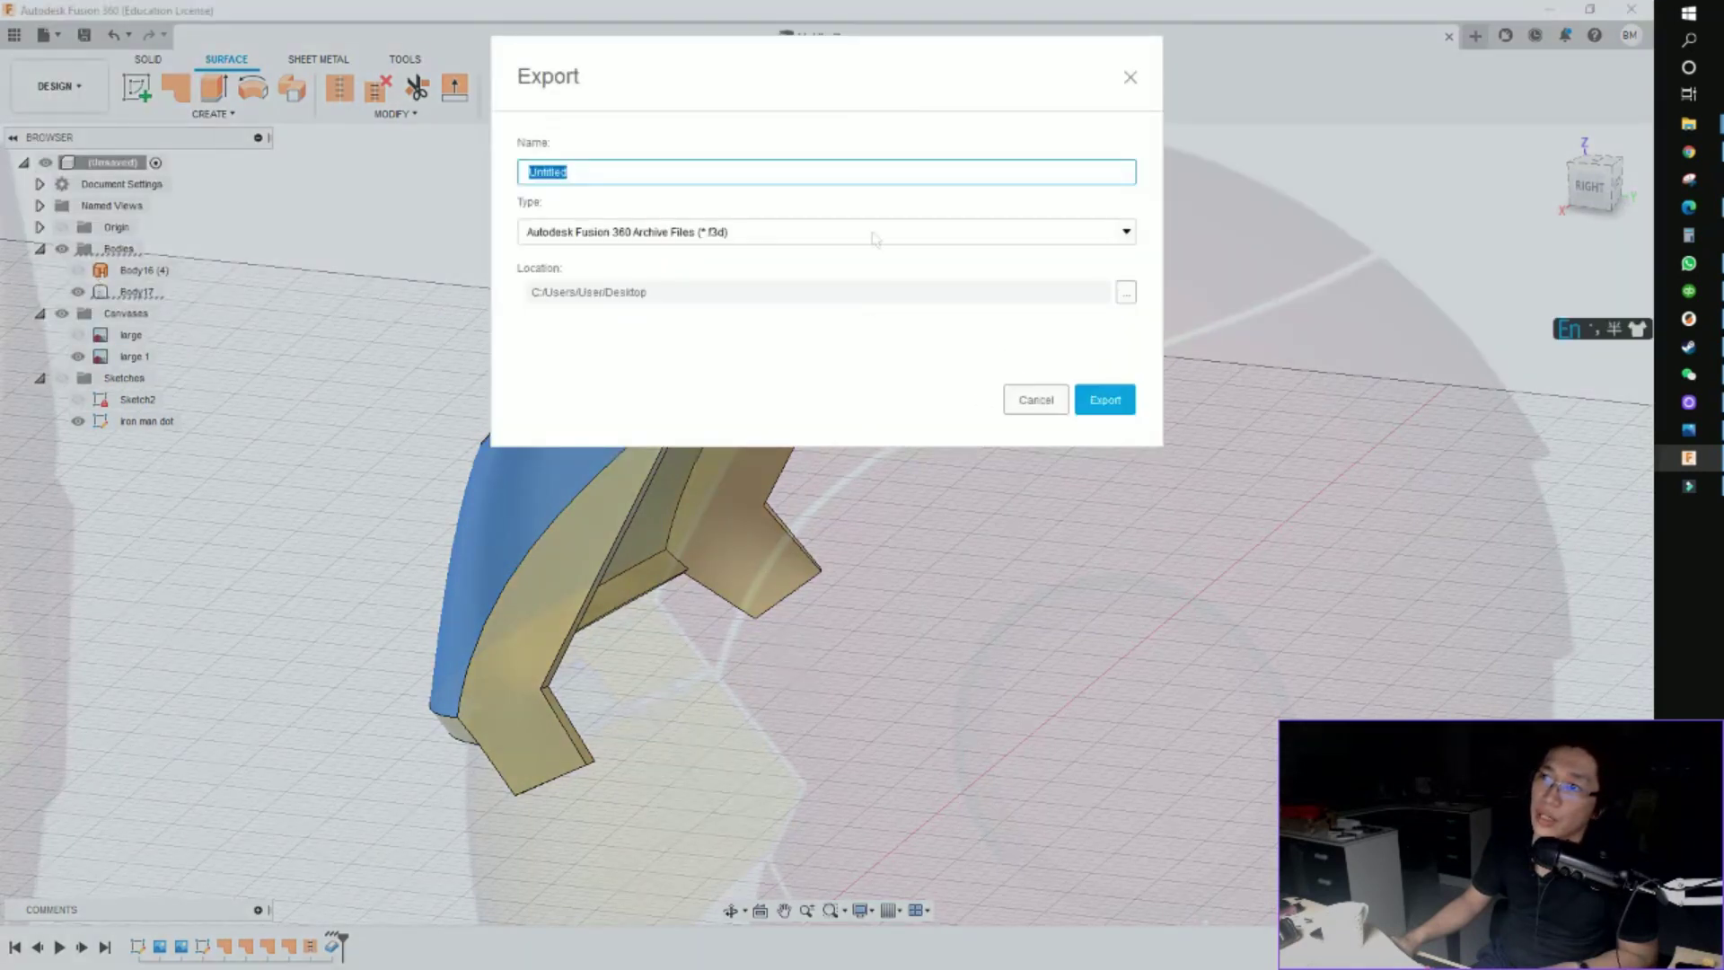
{"action": "left_click", "coordinate": [875, 238]}
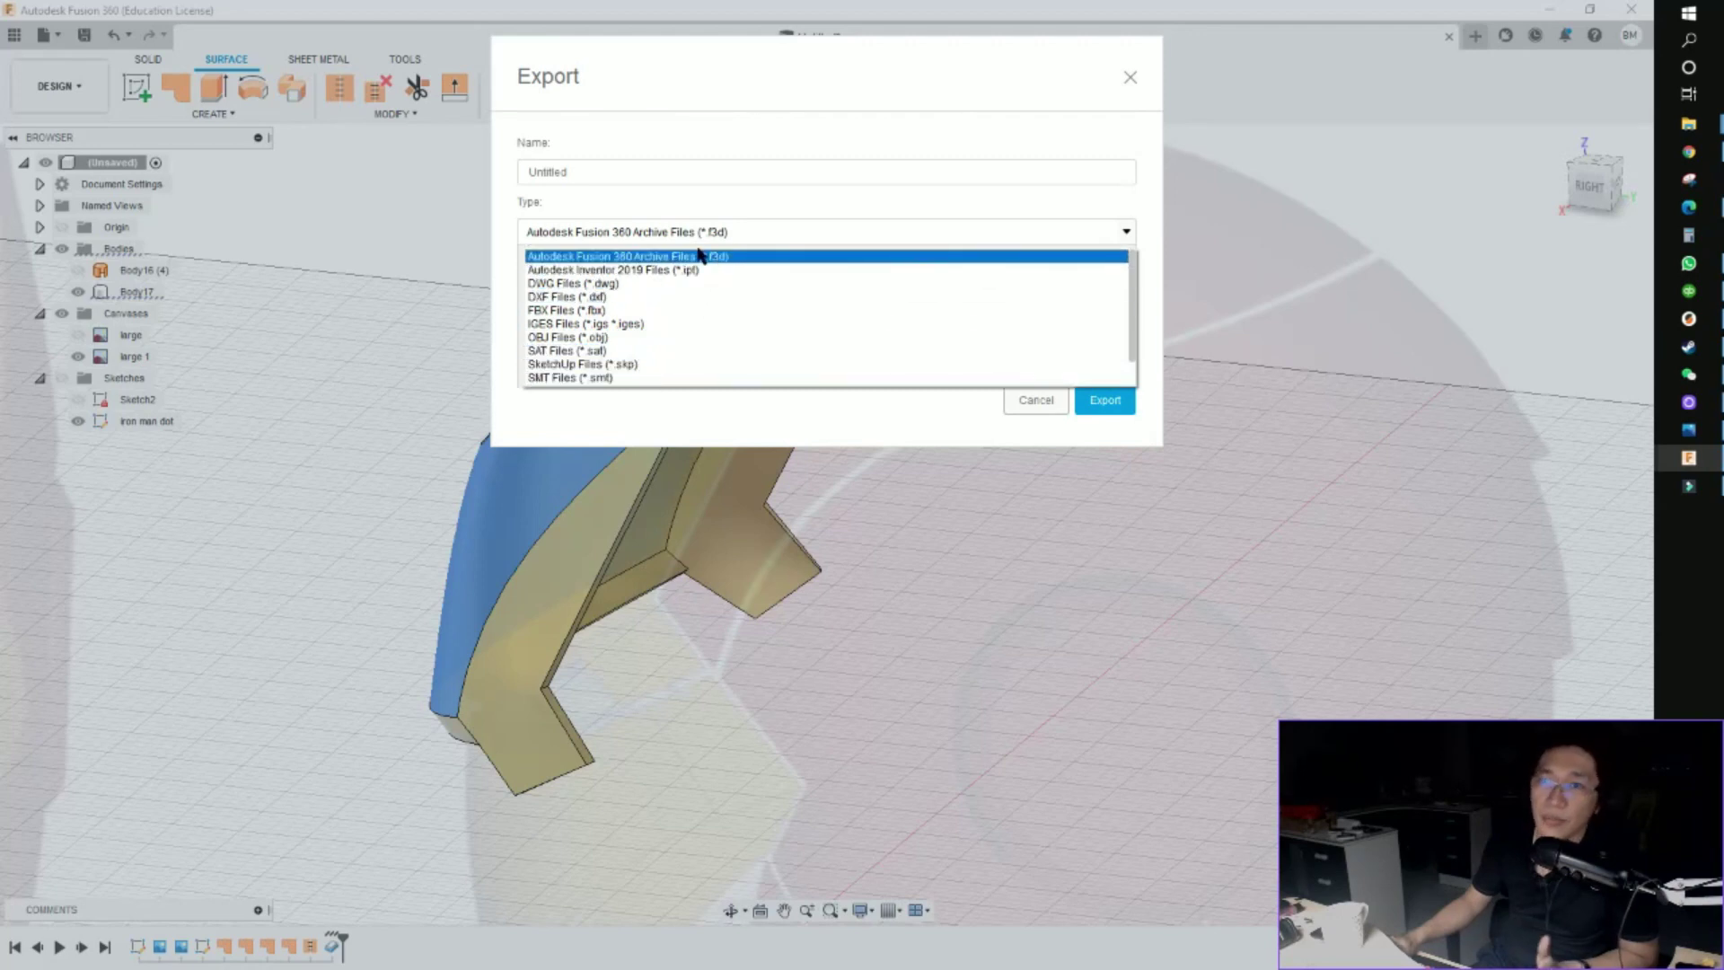
{"action": "scroll", "coordinate": [709, 328], "scroll_direction": "down", "scroll_amount": 1}
{"action": "scroll", "coordinate": [718, 319], "scroll_direction": "up", "scroll_amount": 1}
{"action": "scroll", "coordinate": [709, 359], "scroll_direction": "down", "scroll_amount": 1}
{"action": "left_click", "coordinate": [1033, 400]}
{"action": "left_click", "coordinate": [1033, 401]}
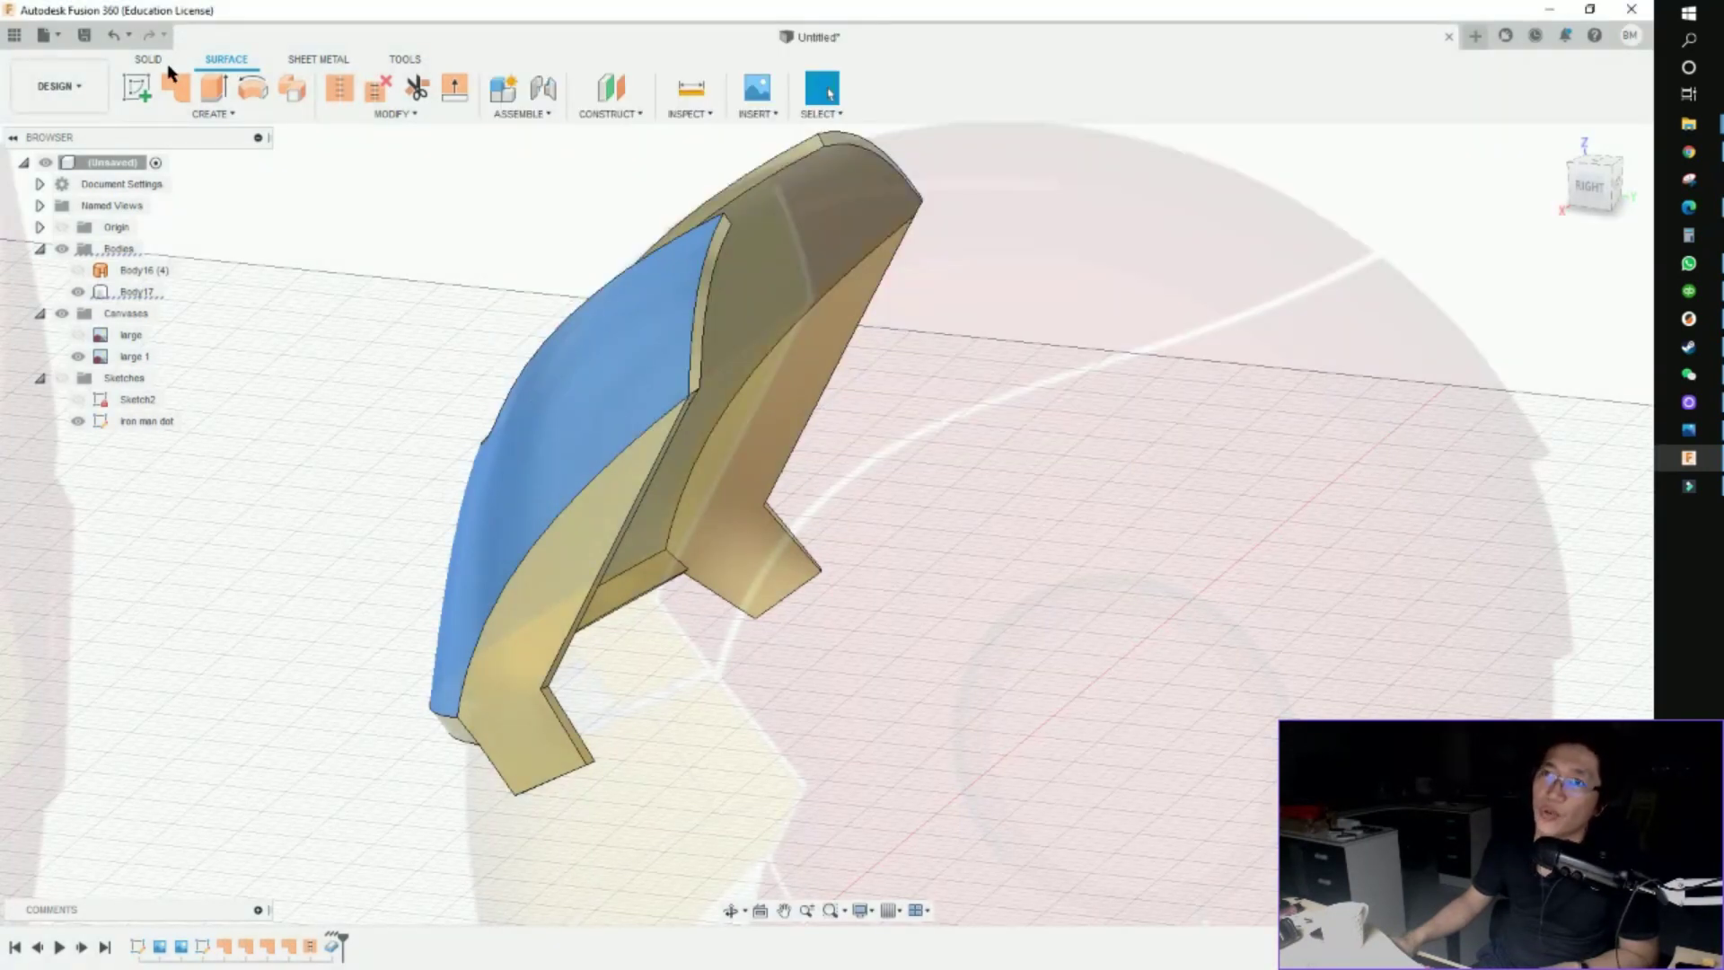
Save the design as "Tutorial 1" in the B3D location
{"action": "left_click", "coordinate": [45, 35]}
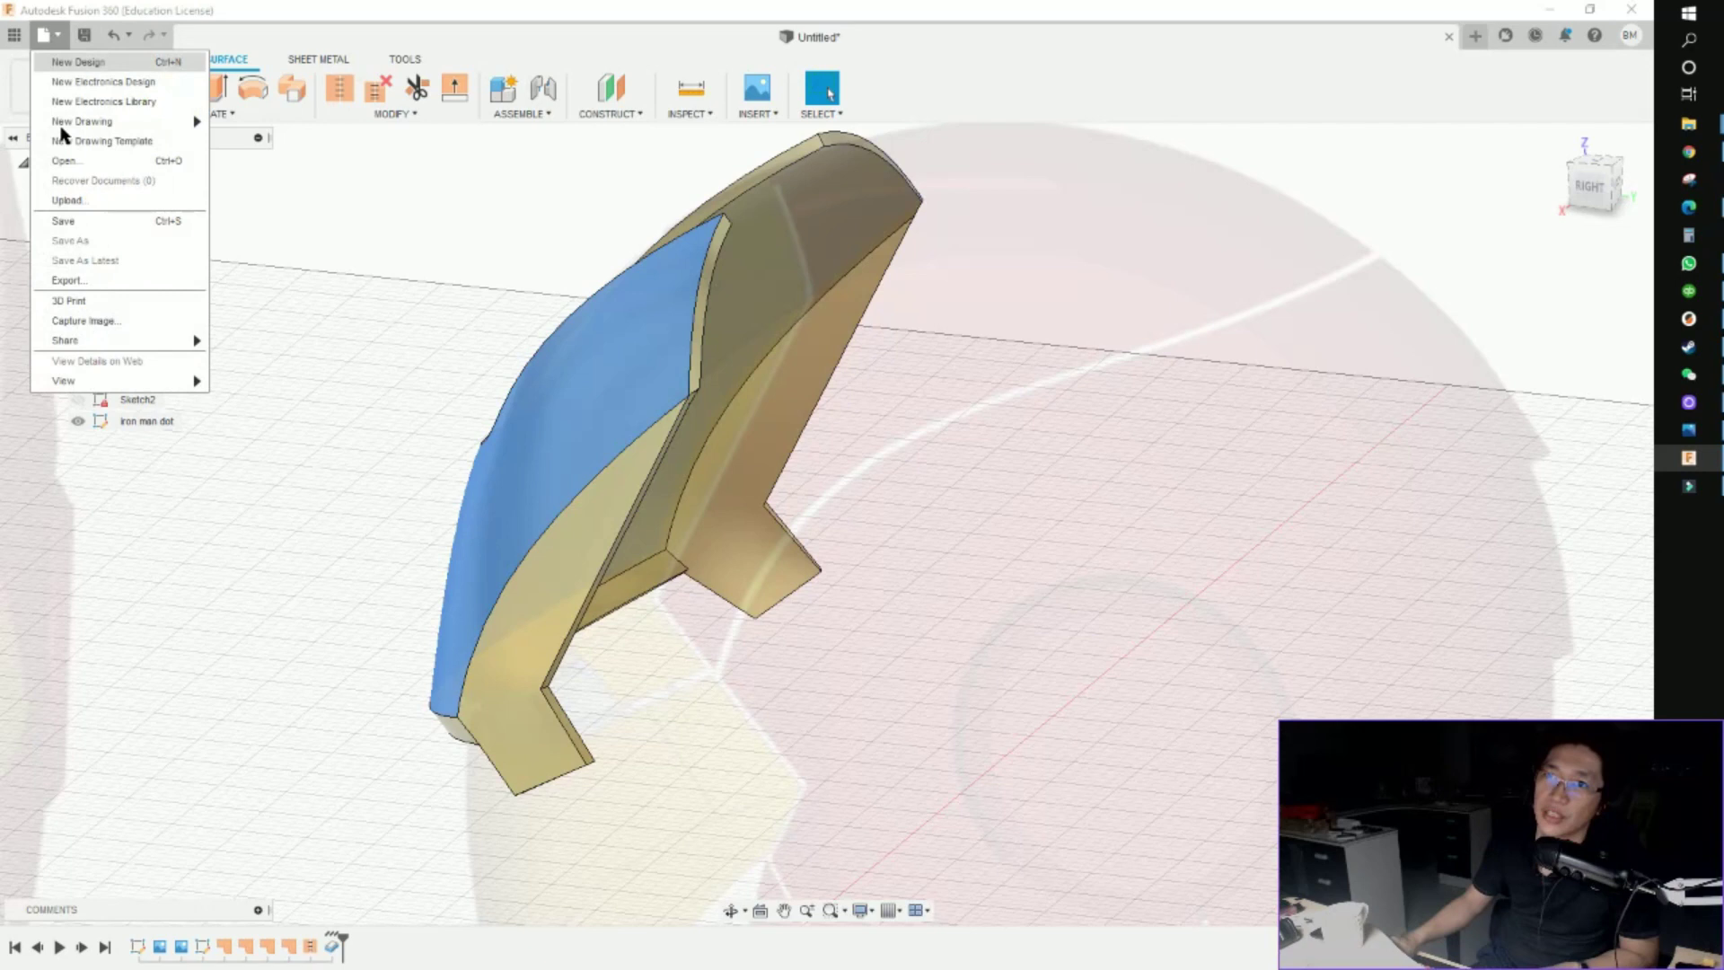
{"action": "left_click", "coordinate": [99, 223]}
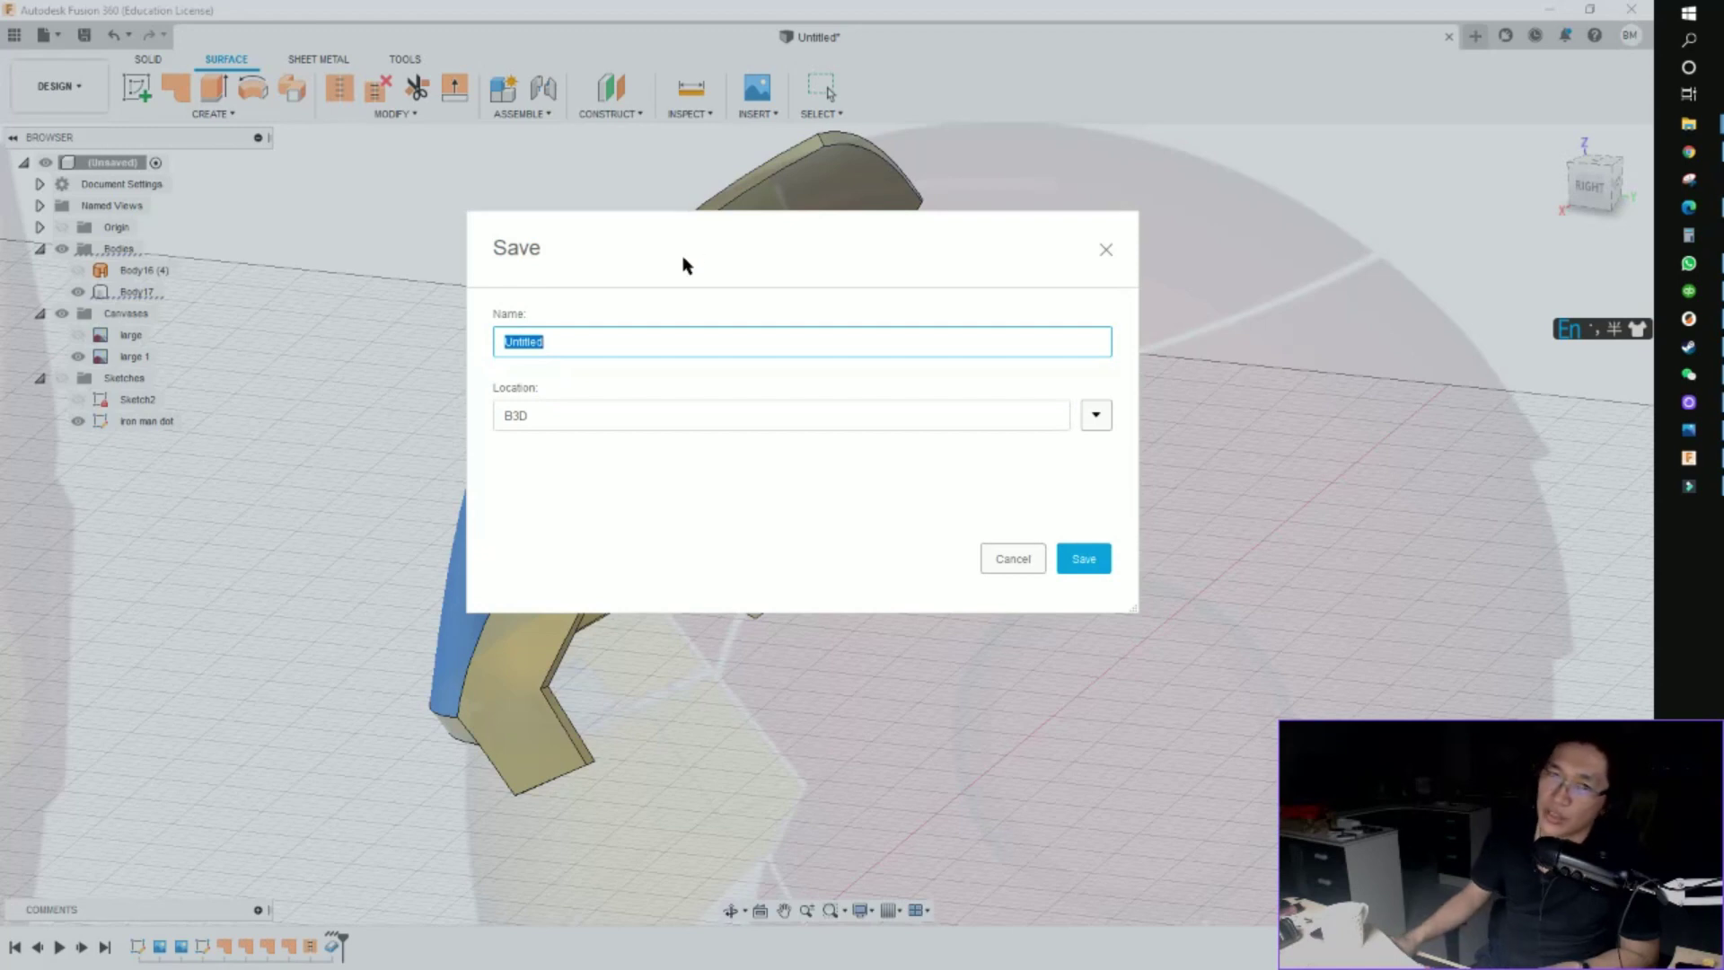
{"action": "double_click", "coordinate": [607, 329]}
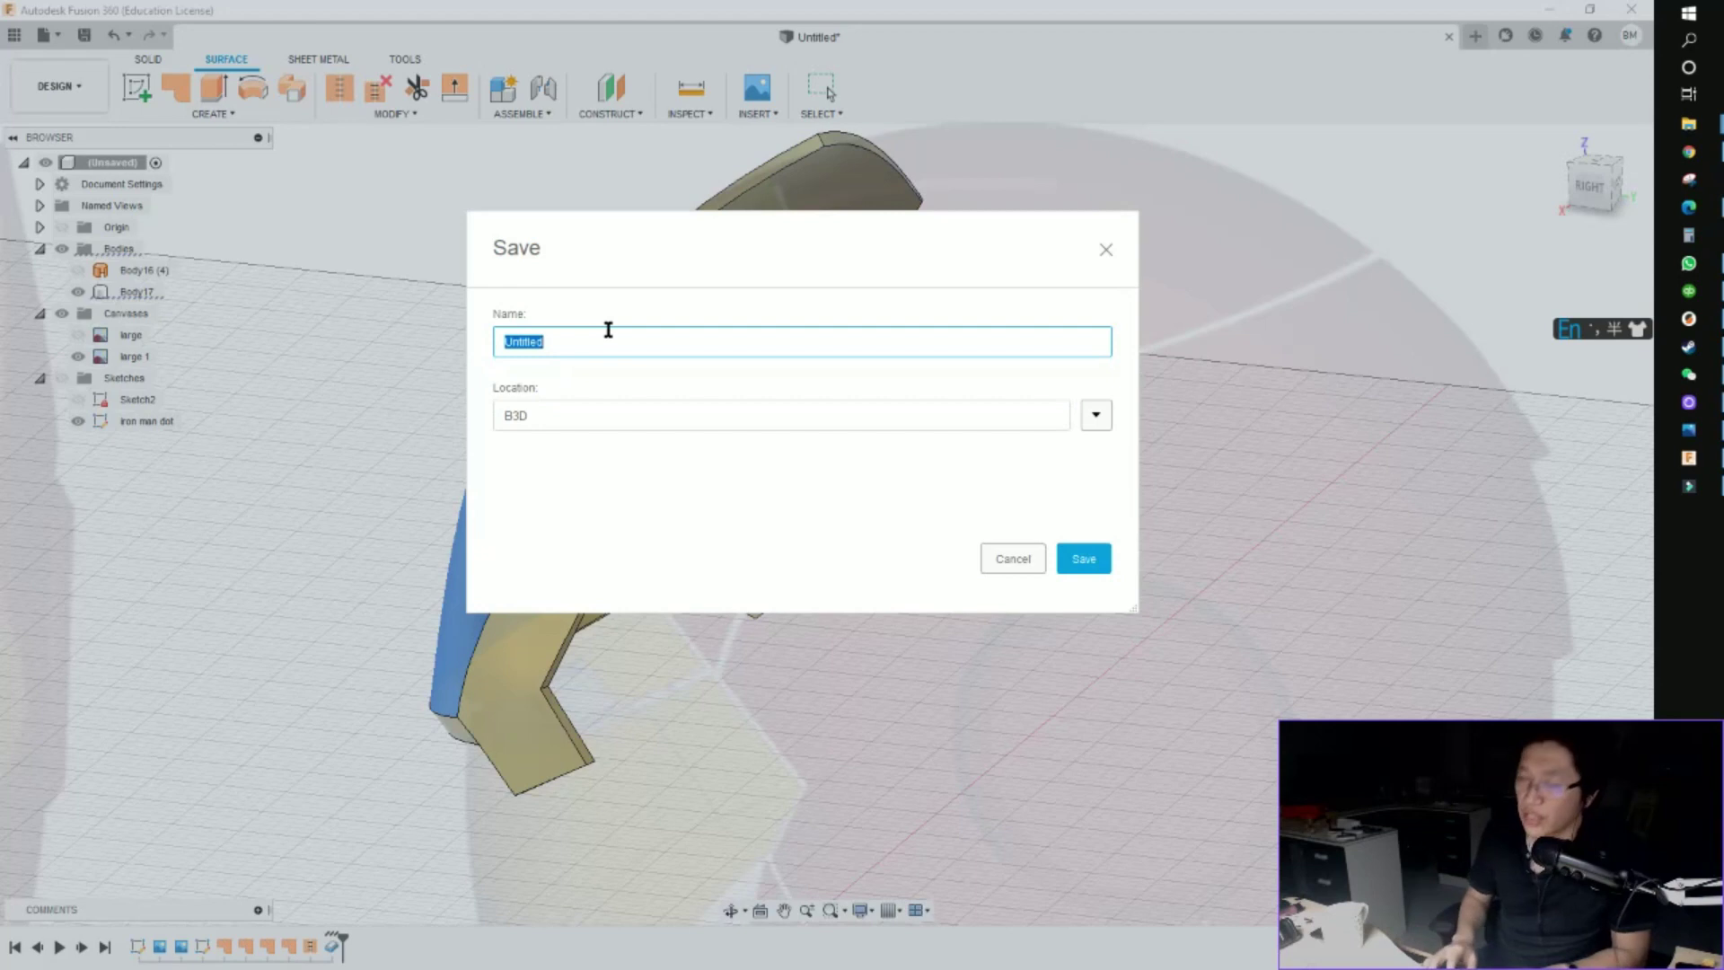
{"action": "key", "text": "BackSpace"}
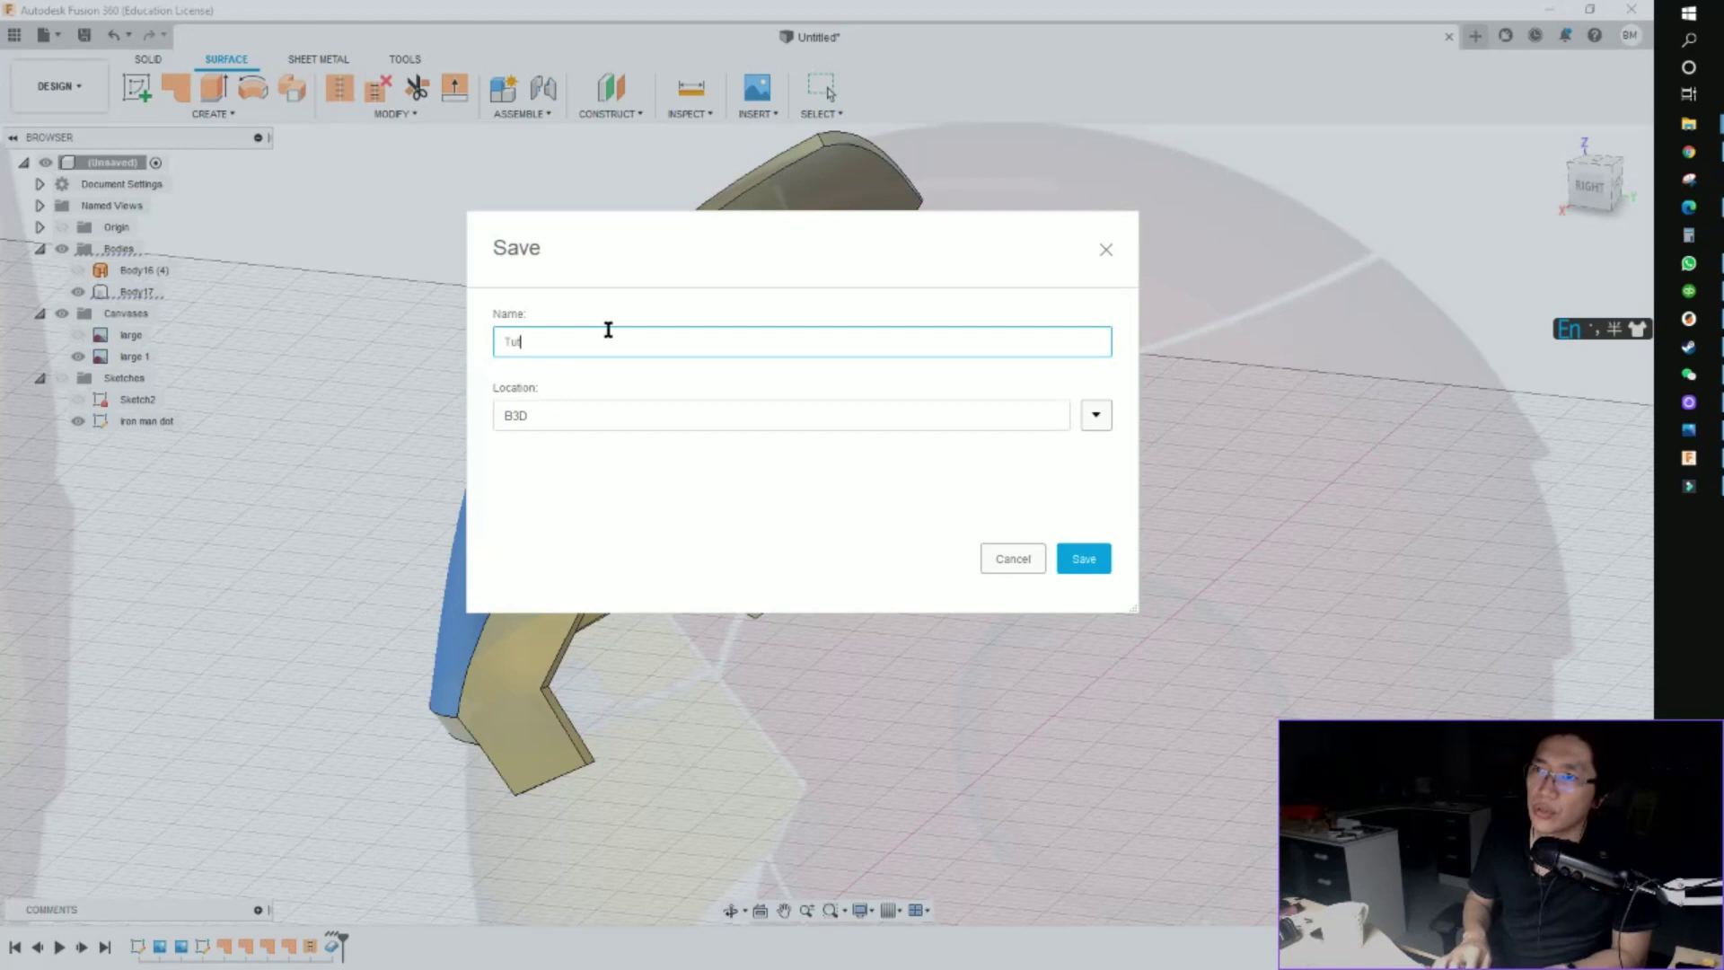
{"action": "type", "text": "rial 1"}
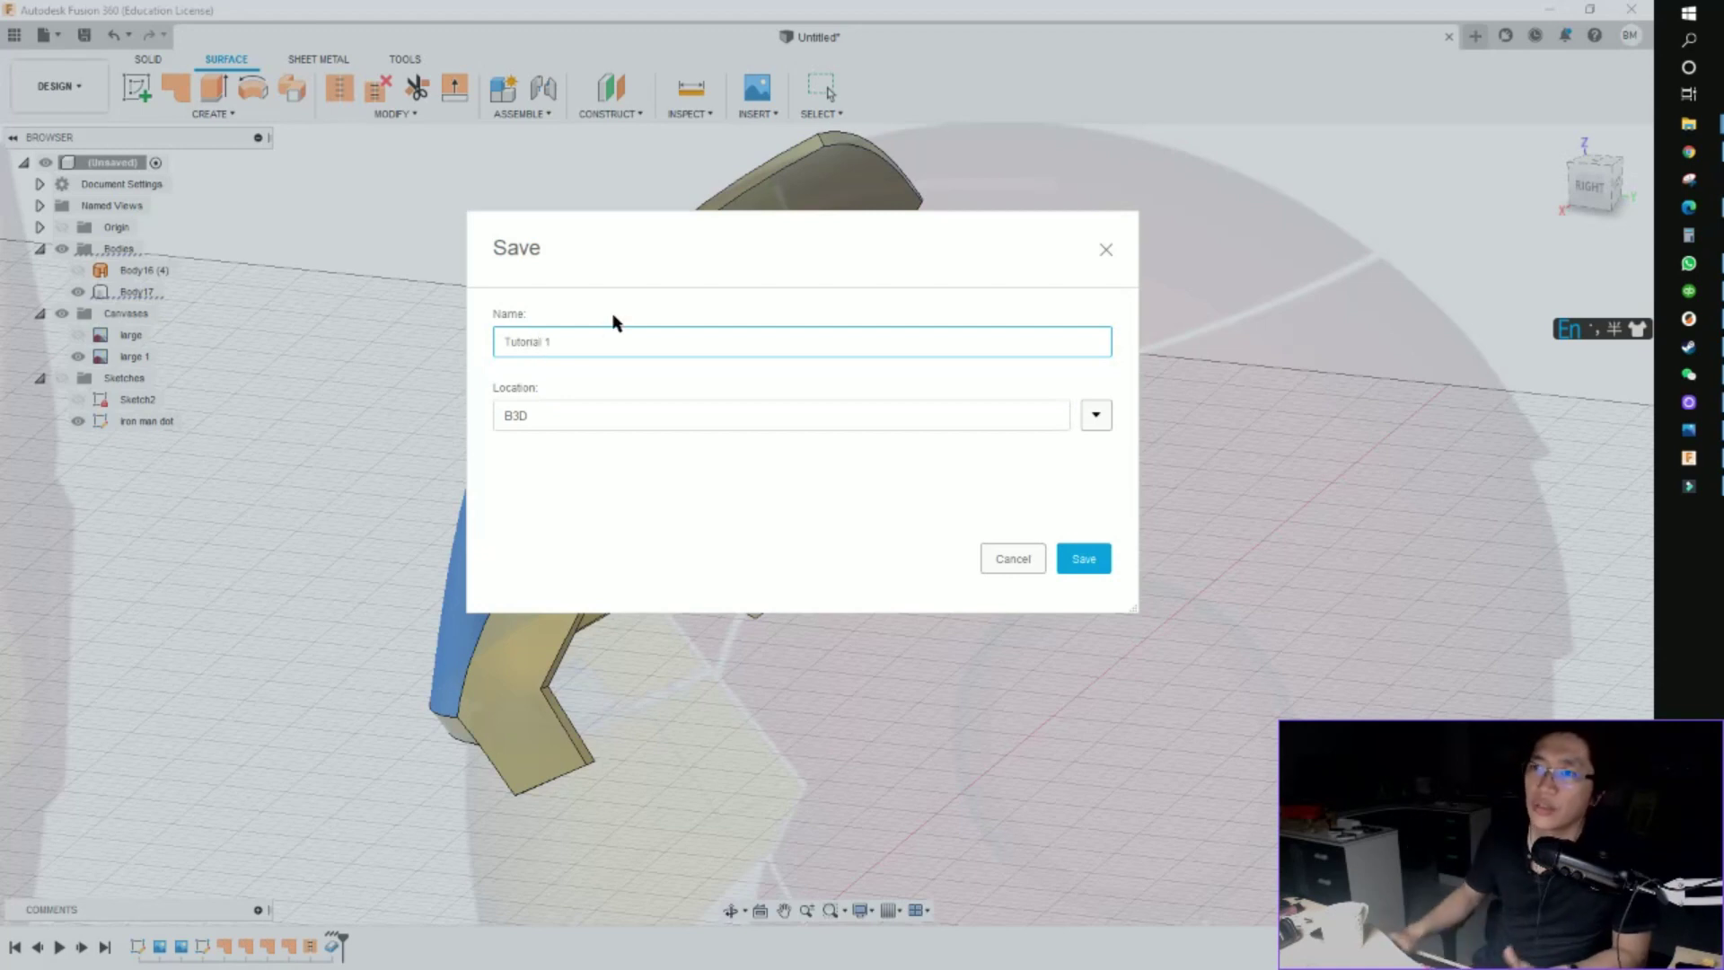
{"action": "left_click", "coordinate": [1104, 564]}
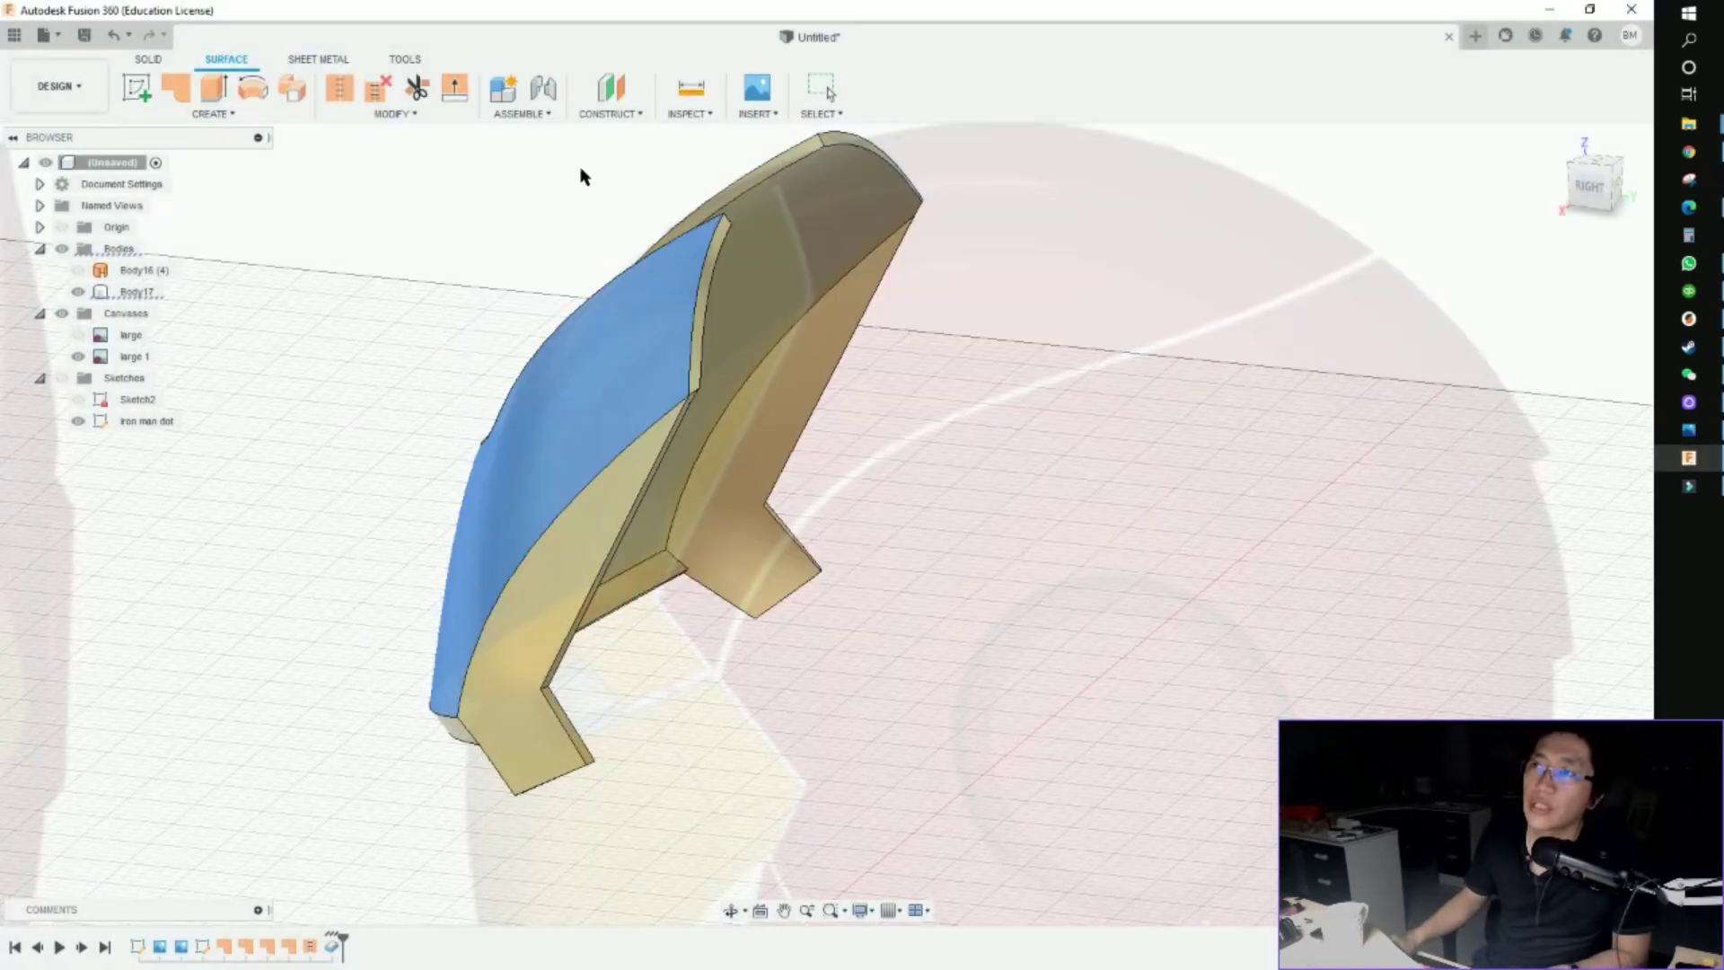
Start saving the thickened faceplate body as an STL and examine it from the front and side
{"action": "left_click", "coordinate": [427, 241]}
{"action": "right_click", "coordinate": [150, 292]}
{"action": "left_click", "coordinate": [255, 478]}
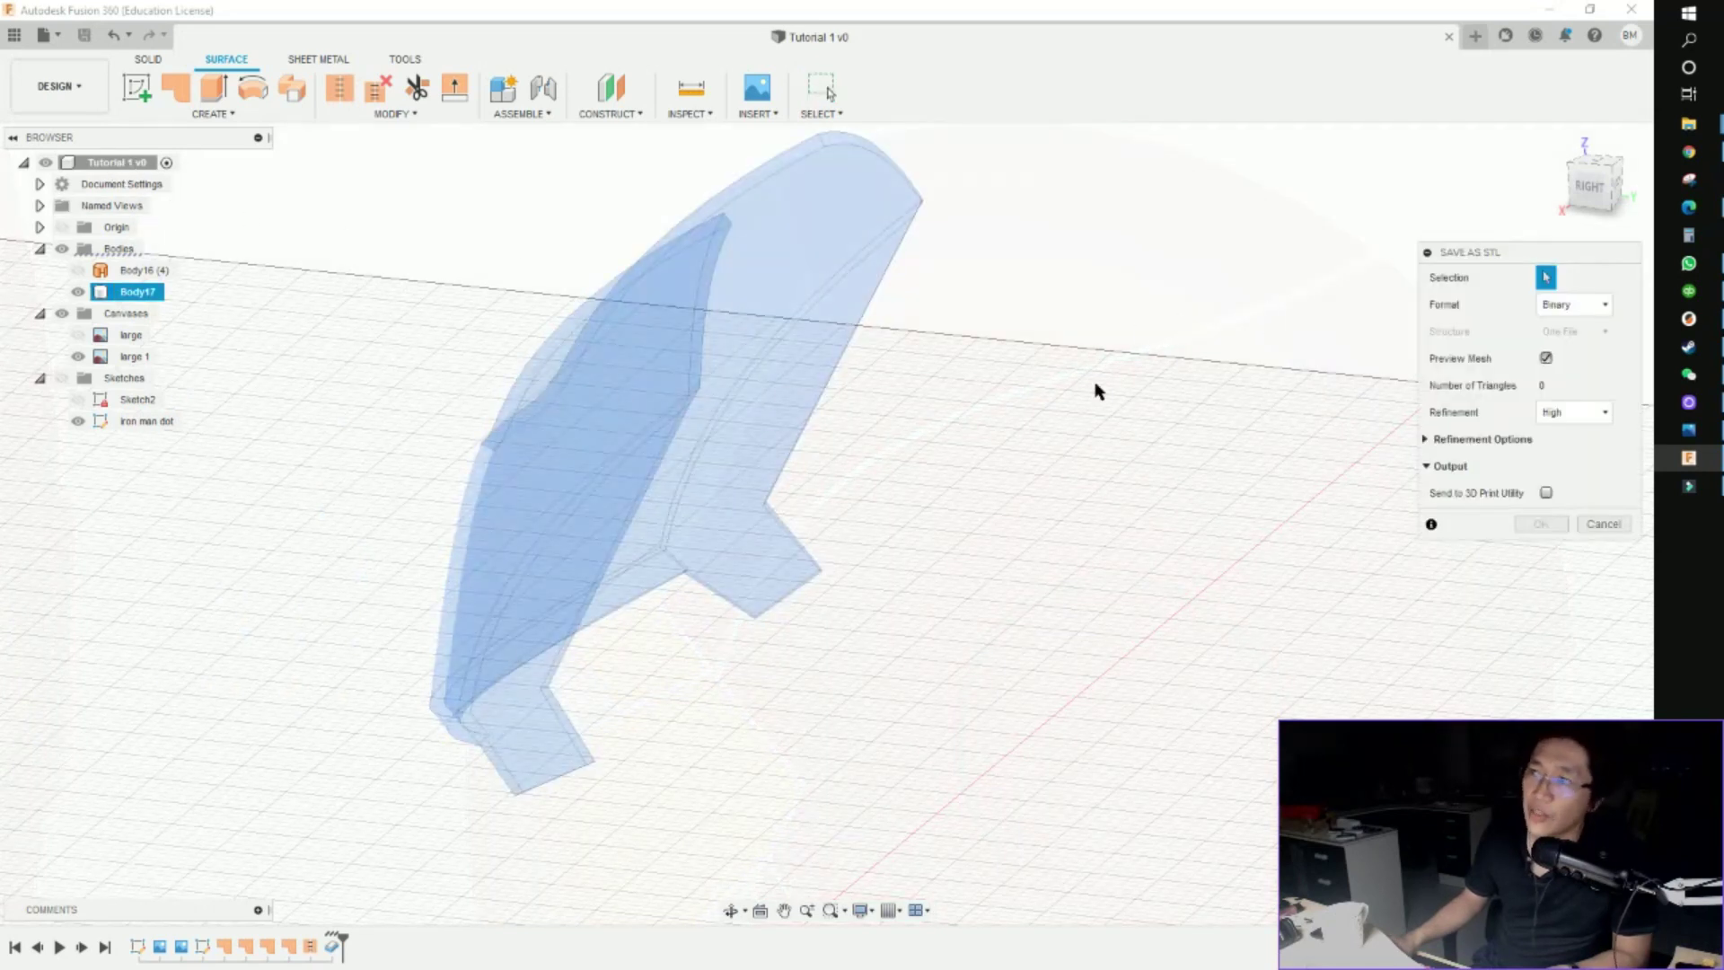
{"action": "middle_click_drag", "start_coordinate": [902, 473], "coordinate": [1041, 432], "text": "shift"}
{"action": "middle_click_drag", "start_coordinate": [1042, 433], "coordinate": [965, 422]}
{"action": "scroll", "coordinate": [1018, 402], "scroll_direction": "up", "scroll_amount": 1}
{"action": "scroll", "coordinate": [929, 431], "scroll_direction": "up", "scroll_amount": 3}
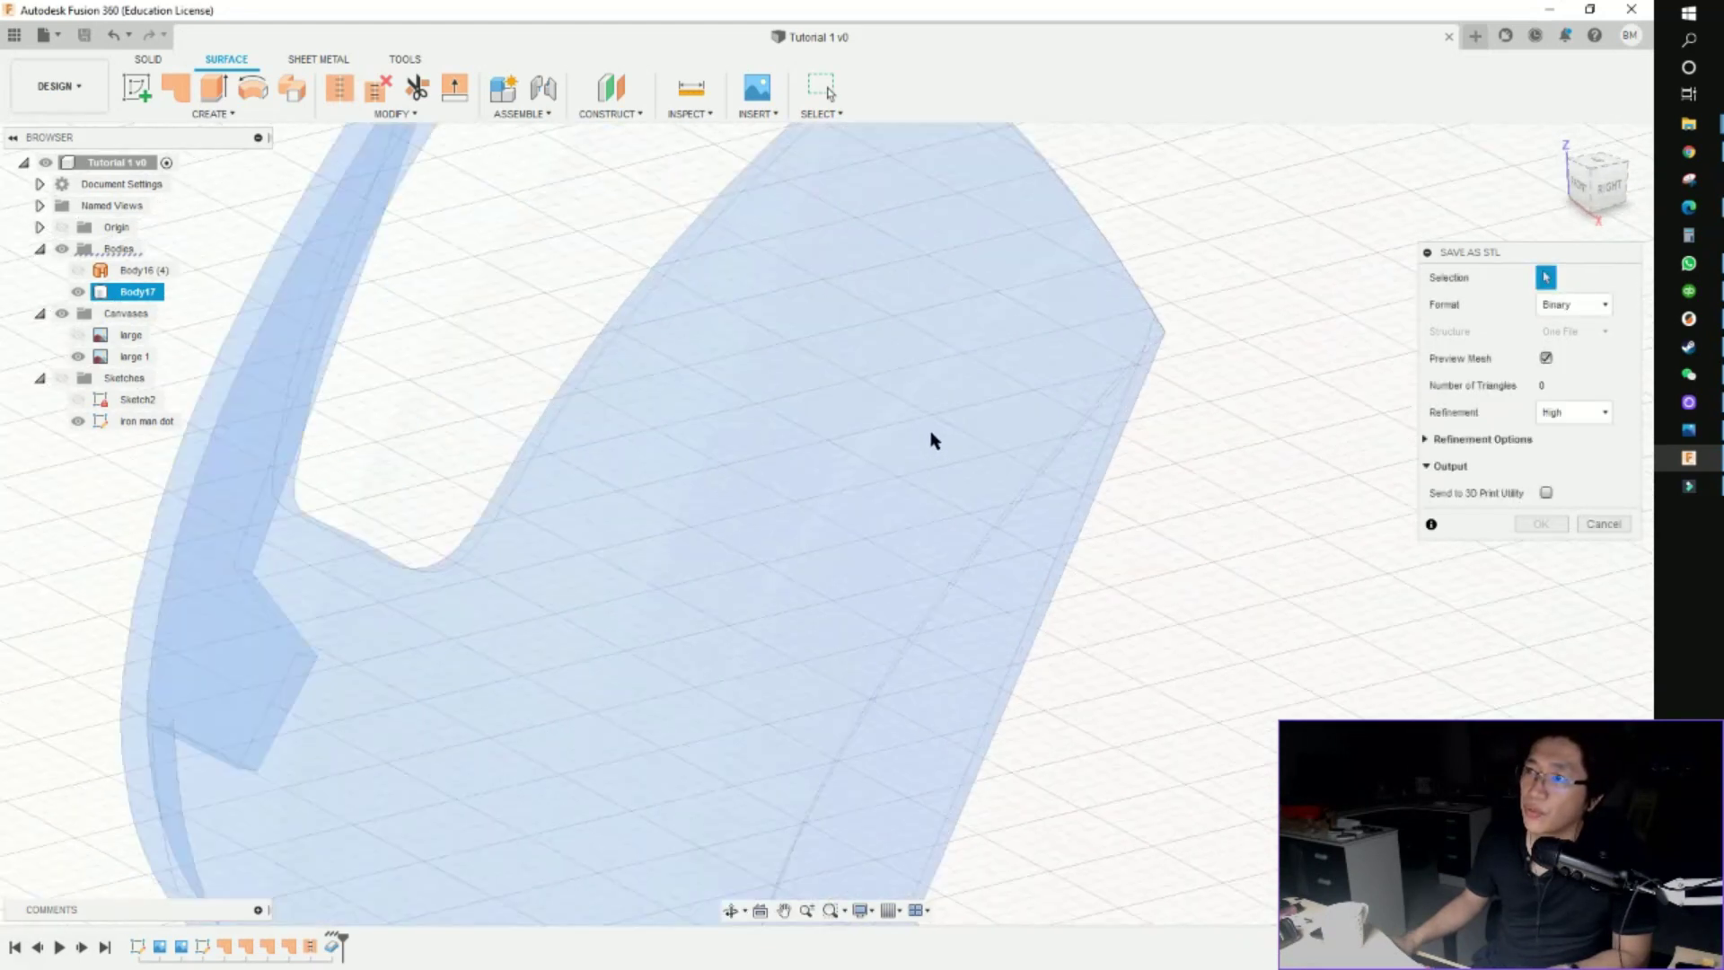
{"action": "scroll", "coordinate": [1020, 401], "scroll_direction": "down", "scroll_amount": 2}
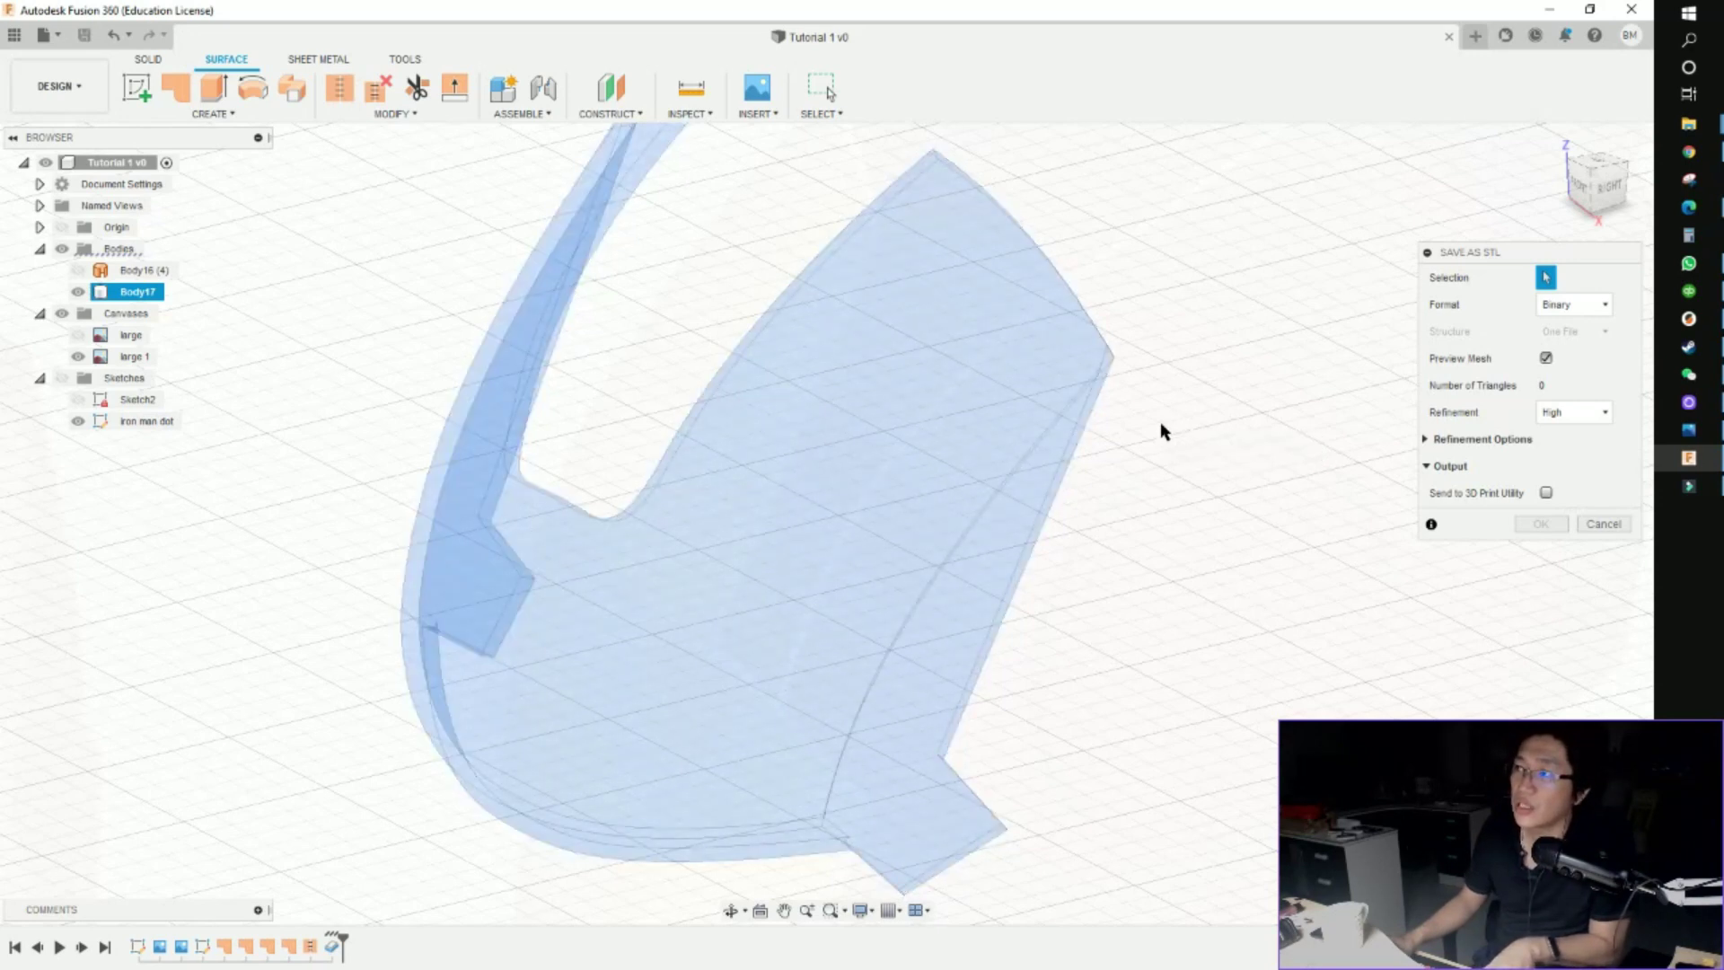
{"action": "scroll", "coordinate": [1154, 479], "scroll_direction": "down", "scroll_amount": 3}
{"action": "middle_click_drag", "start_coordinate": [1155, 479], "coordinate": [1059, 555]}
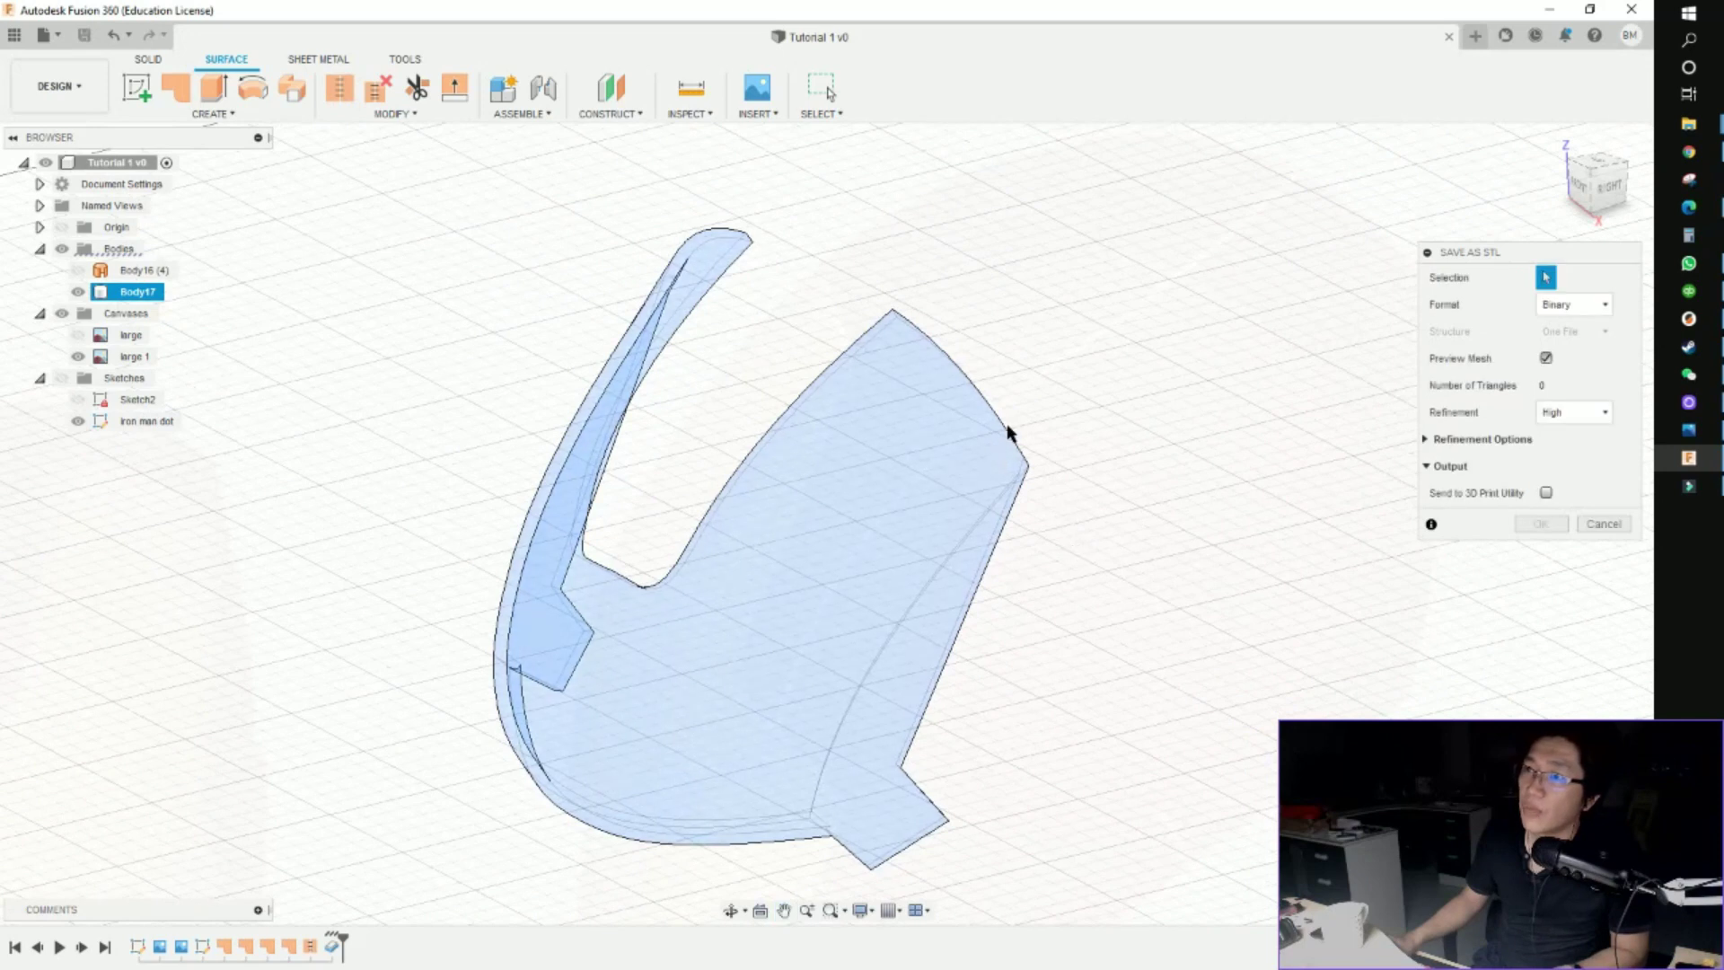
Turn the STL mesh preview off and on again, and set the refinement to Medium
{"action": "left_click", "coordinate": [1546, 358]}
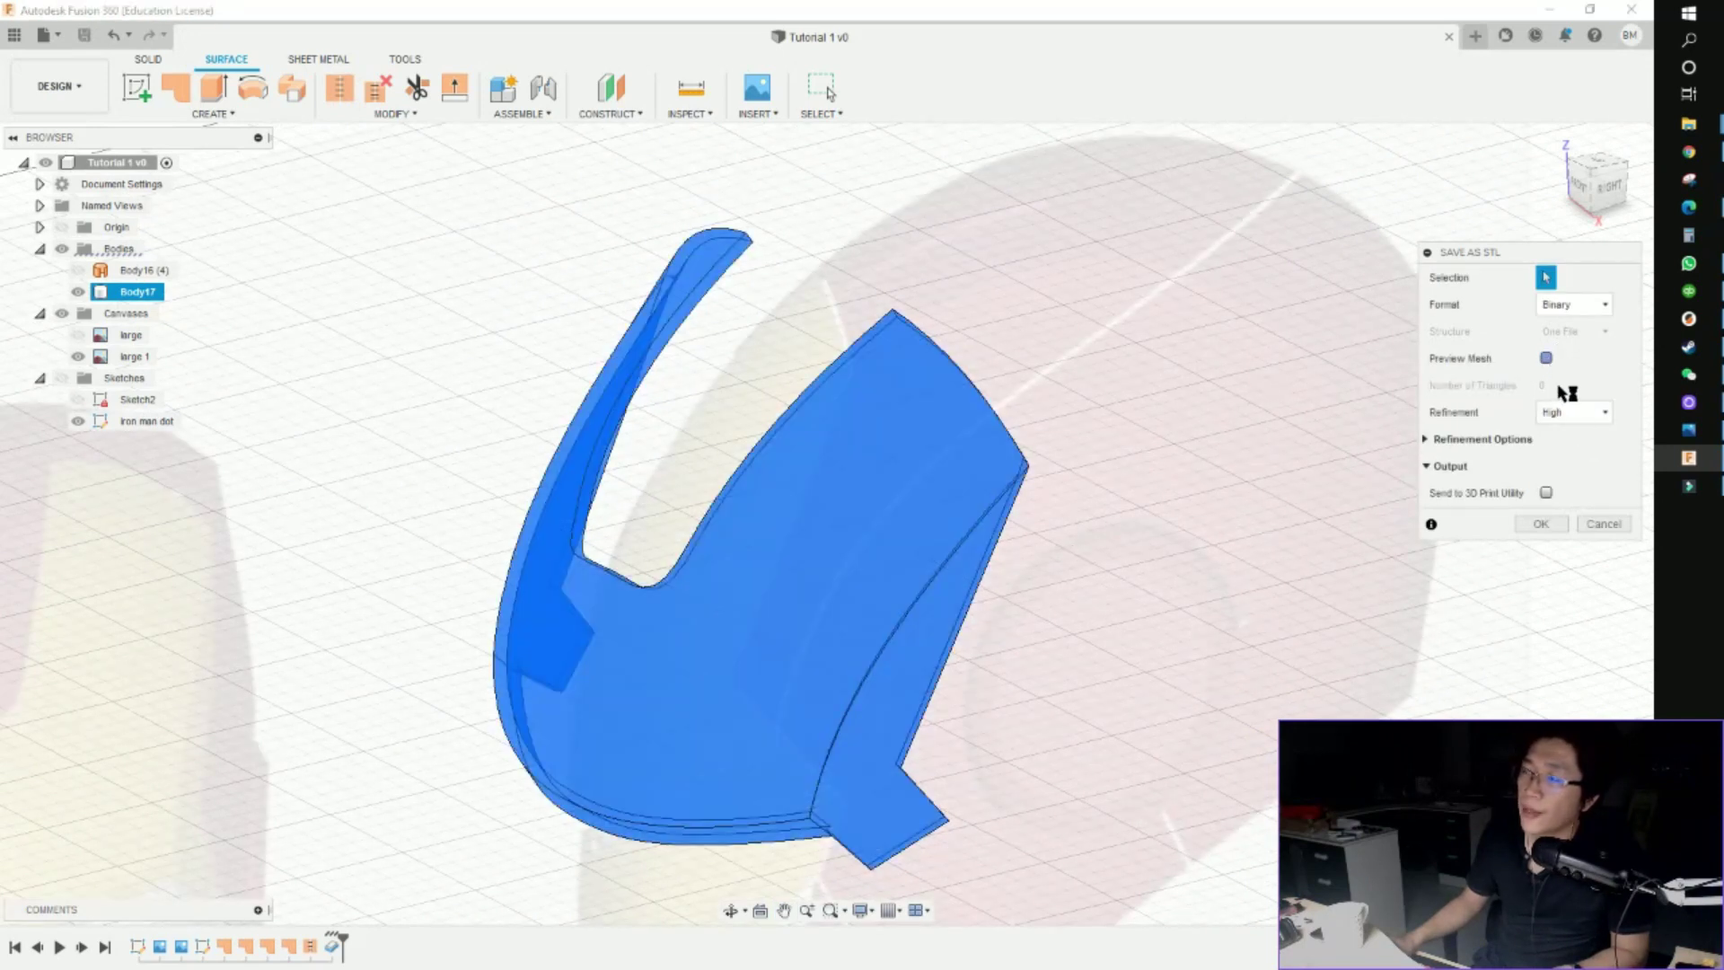
{"action": "left_click", "coordinate": [1545, 357]}
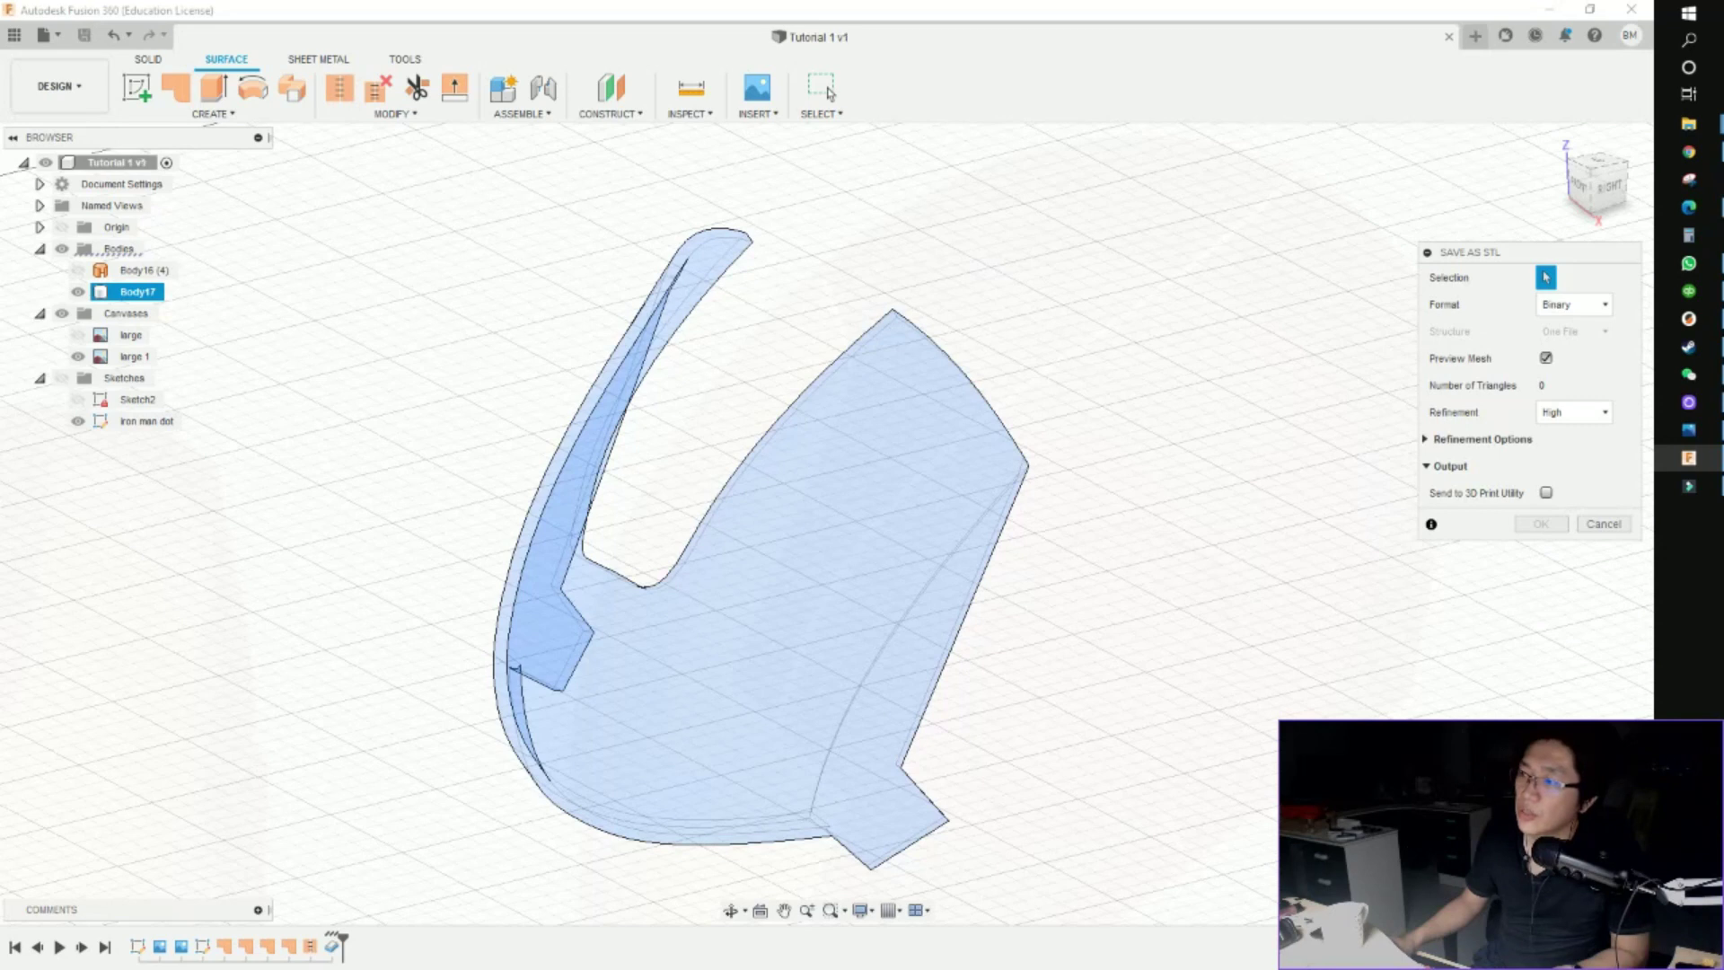
{"action": "middle_click_drag", "start_coordinate": [1138, 767], "coordinate": [732, 882], "text": "shift"}
{"action": "middle_click_drag", "start_coordinate": [974, 615], "coordinate": [1239, 610], "text": "shift"}
{"action": "left_click", "coordinate": [1562, 414]}
{"action": "left_click", "coordinate": [1597, 420]}
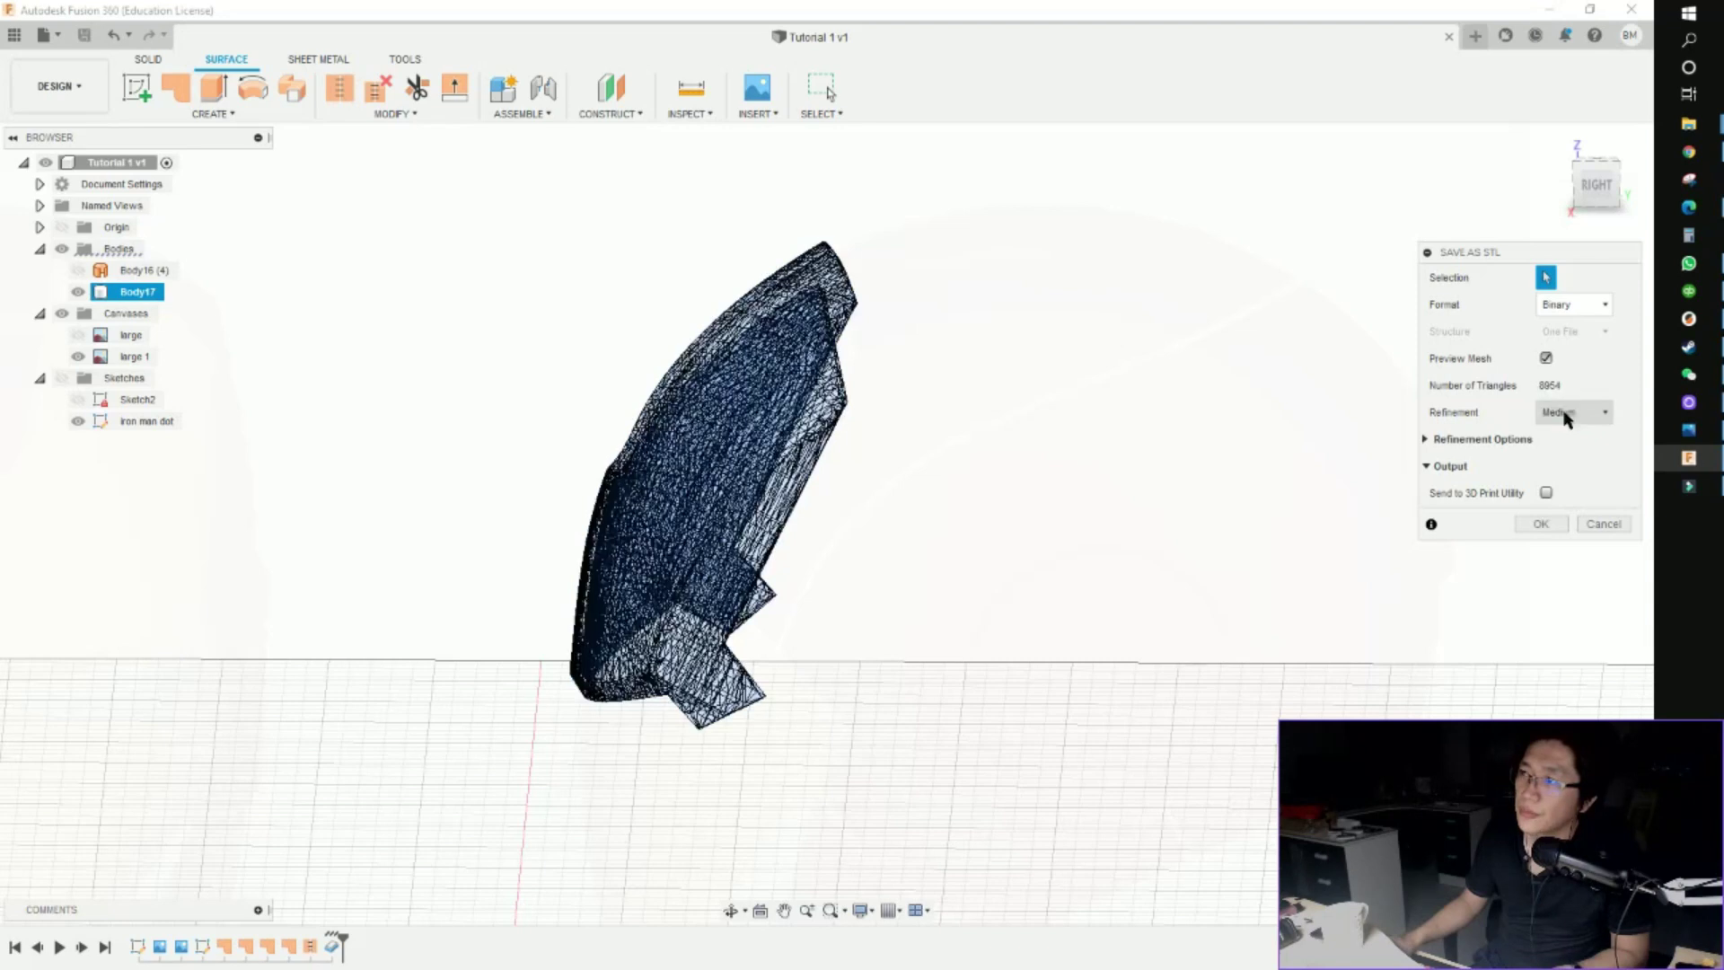
Set the STL refinement to High and inspect the denser mesh around the faceplate
{"action": "left_click", "coordinate": [1565, 415]}
{"action": "left_click", "coordinate": [1586, 440]}
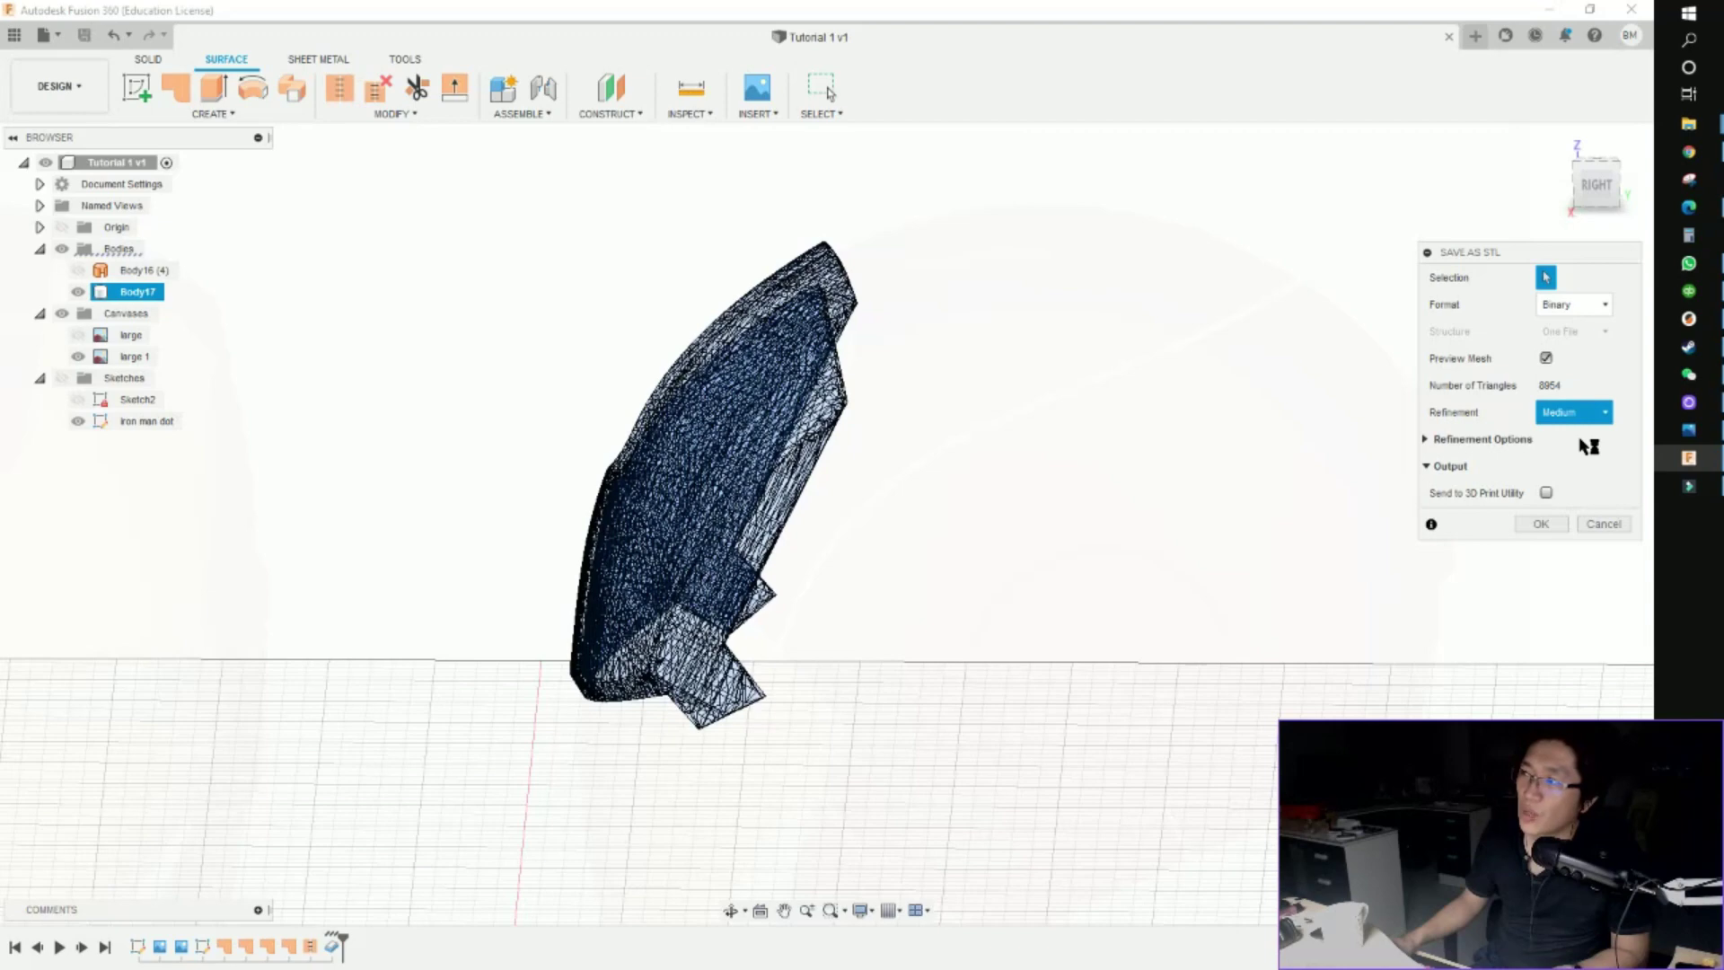
{"action": "mouse_move", "coordinate": [1093, 510]}
{"action": "middle_mouse_down", "text": "shift"}
{"action": "mouse_move", "coordinate": [1031, 510]}
{"action": "mouse_move", "coordinate": [1059, 517]}
{"action": "middle_mouse_up", "text": "shift"}
{"action": "scroll", "coordinate": [827, 506], "scroll_direction": "up", "scroll_amount": 3}
{"action": "middle_click_drag", "start_coordinate": [948, 530], "coordinate": [985, 442], "text": "shift"}
{"action": "scroll", "coordinate": [985, 442], "scroll_direction": "down", "scroll_amount": 3}
{"action": "middle_click_drag", "start_coordinate": [1031, 652], "coordinate": [1054, 612], "text": "shift"}
{"action": "middle_click_drag", "start_coordinate": [976, 603], "coordinate": [961, 599], "text": "shift"}
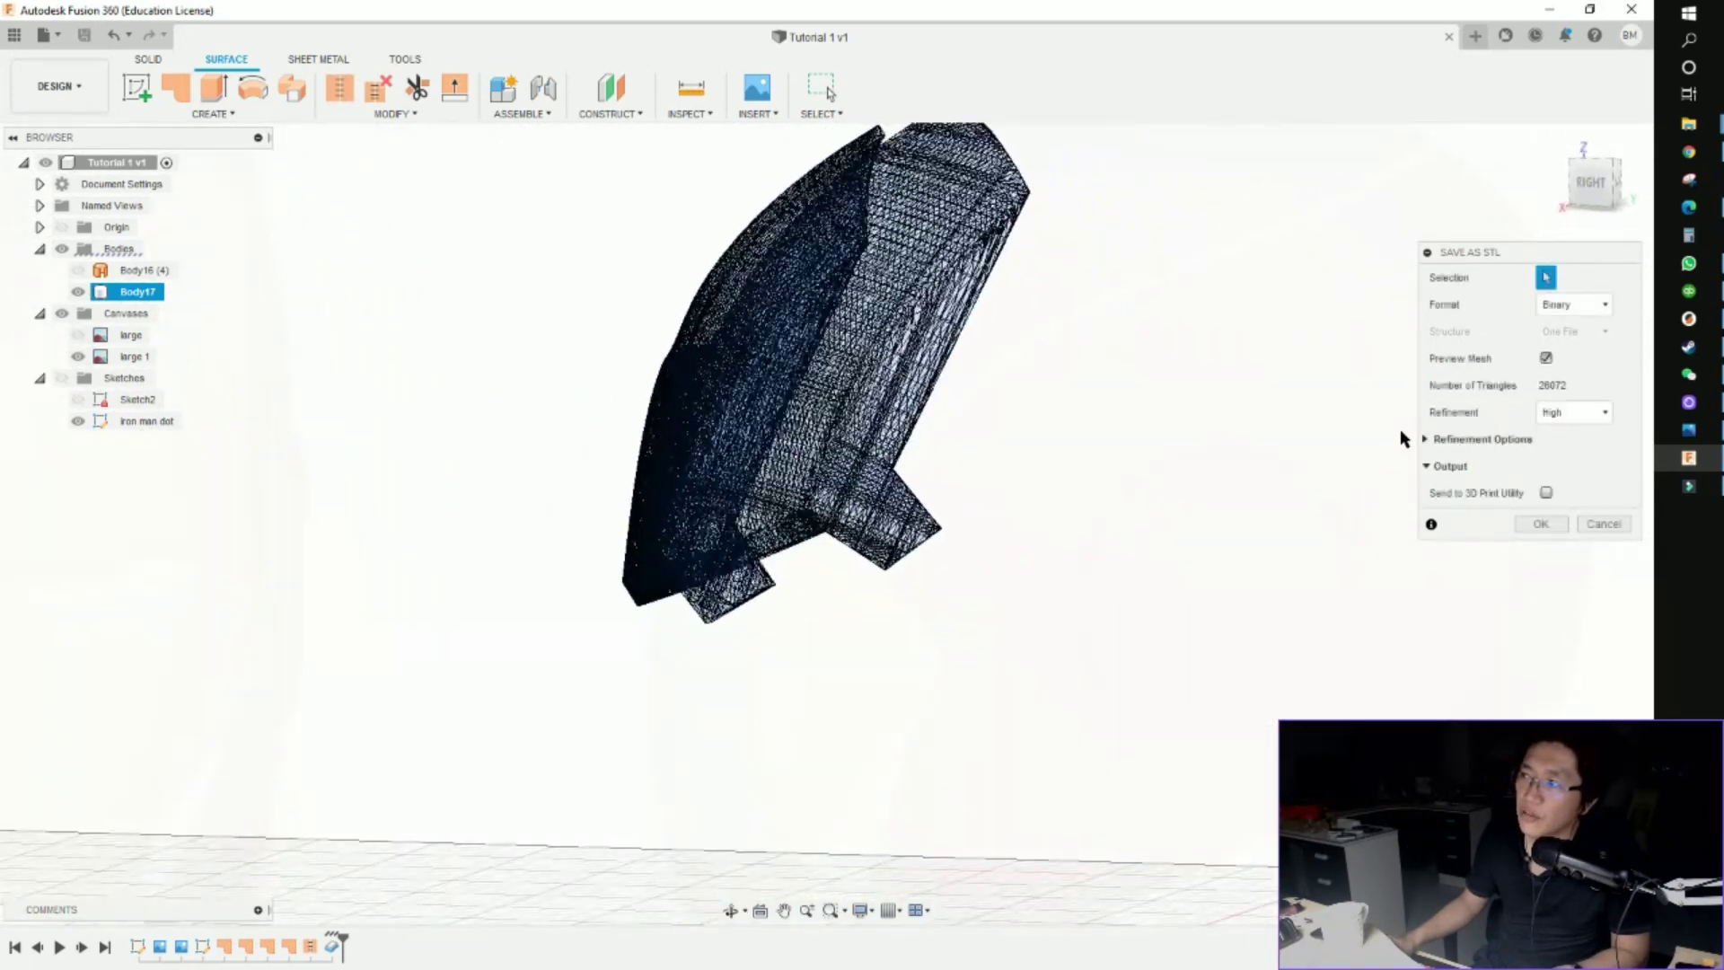
{"action": "middle_click_drag", "start_coordinate": [973, 415], "coordinate": [897, 510]}
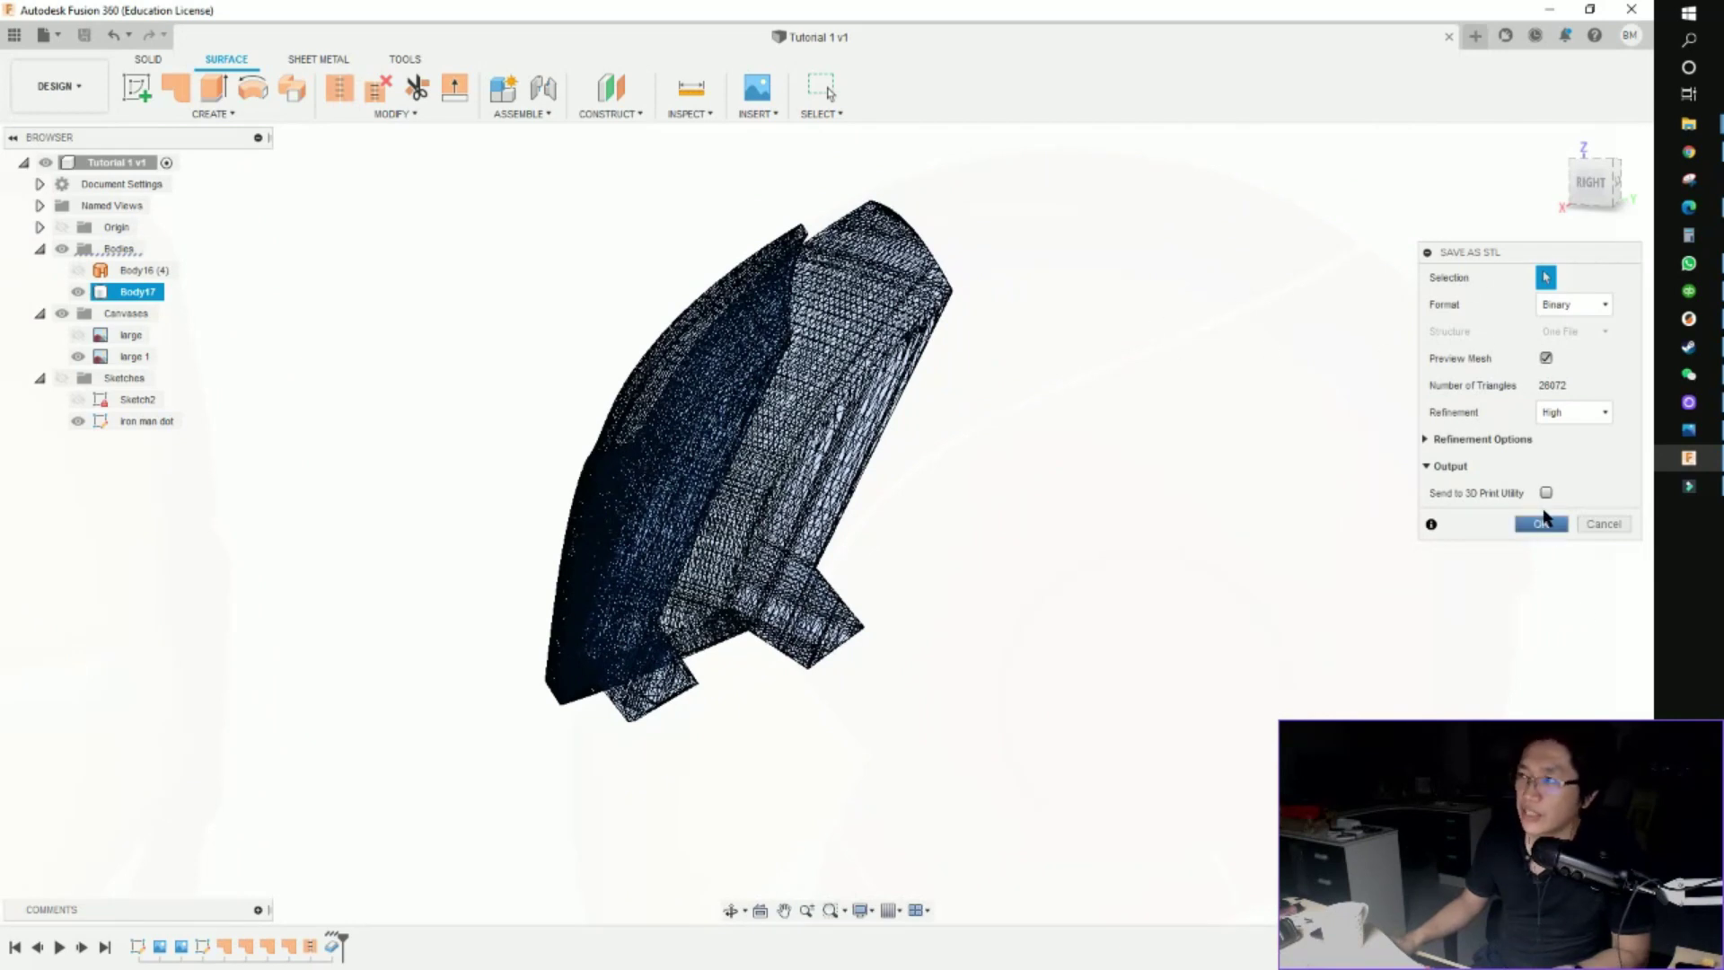
Set the STL refinement to Low and inspect the coarser triangle mesh up close
{"action": "left_click", "coordinate": [1562, 413]}
{"action": "left_click", "coordinate": [1560, 422]}
{"action": "middle_click_drag", "start_coordinate": [1004, 524], "coordinate": [912, 359], "text": "shift"}
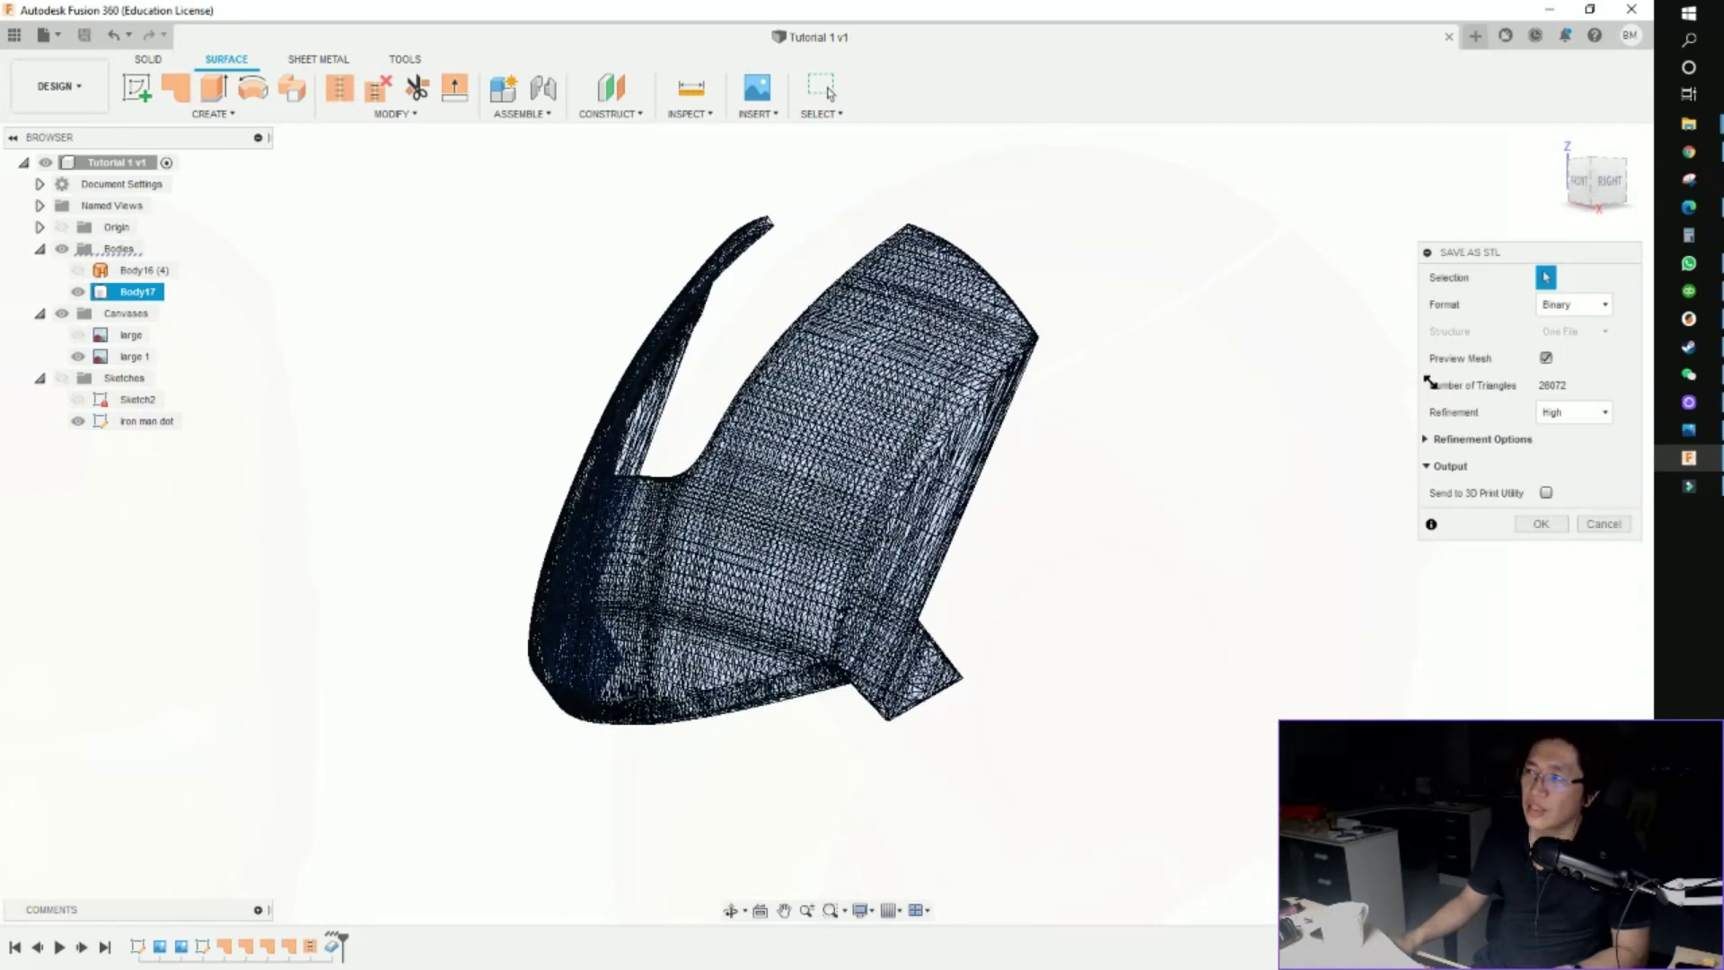
{"action": "left_click", "coordinate": [1573, 412]}
{"action": "key", "text": "Escape"}
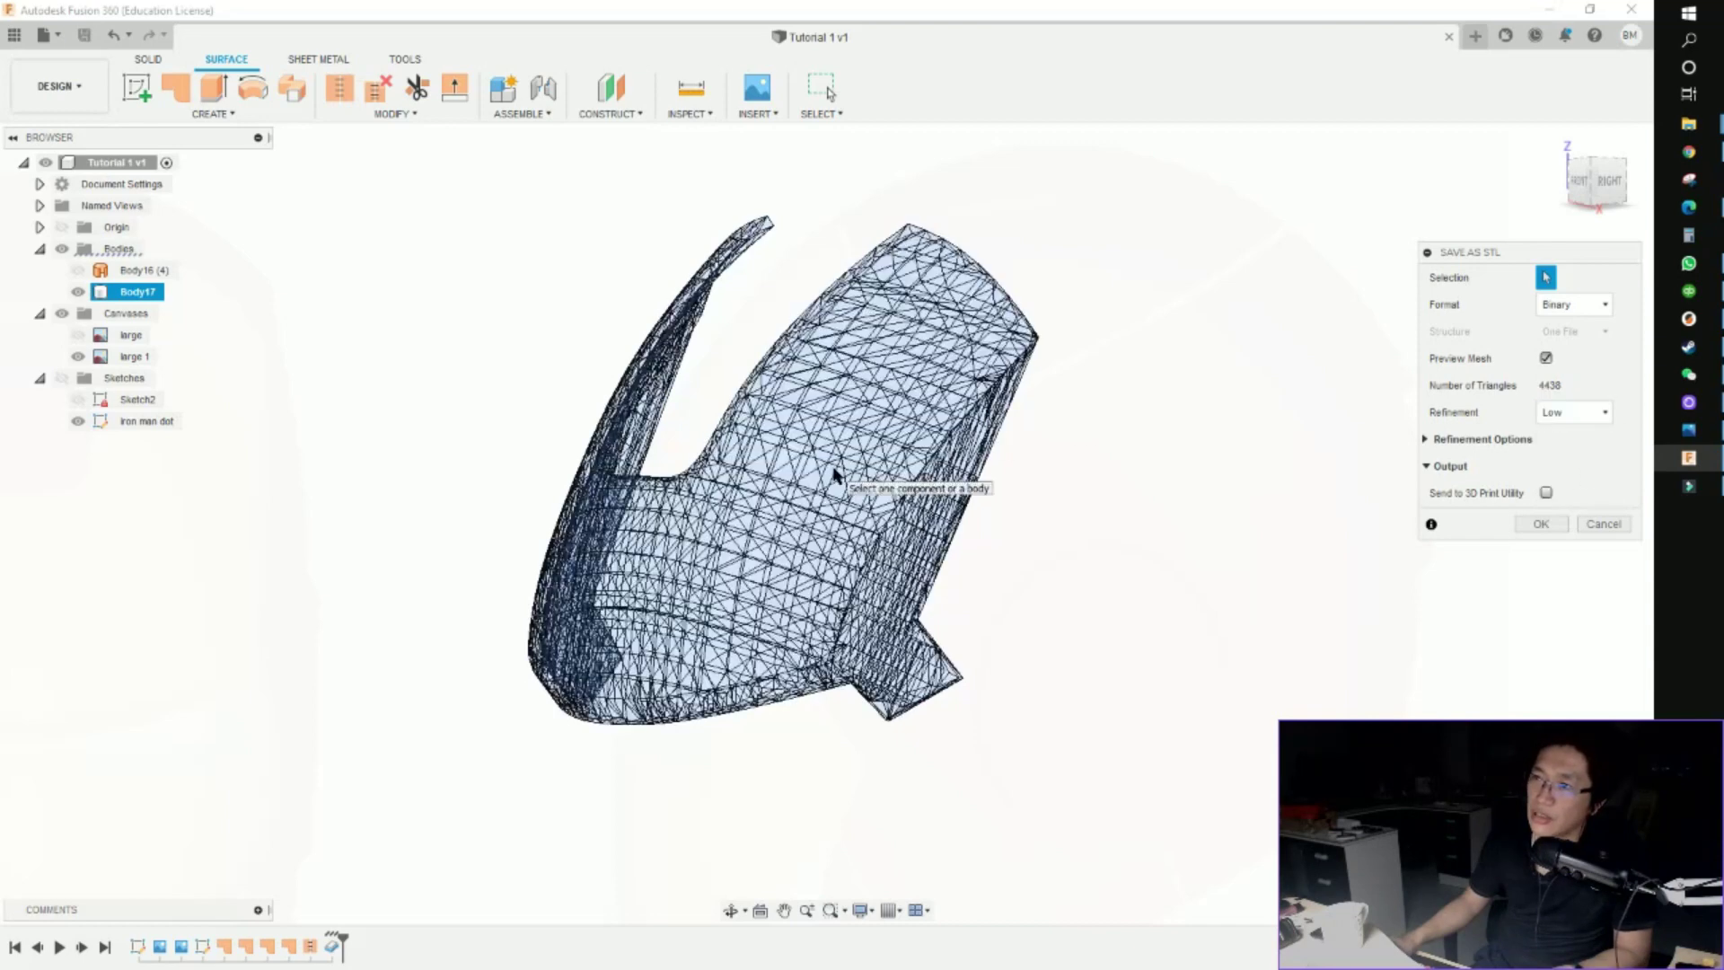
{"action": "scroll", "coordinate": [726, 412], "scroll_direction": "up", "scroll_amount": 5}
{"action": "middle_click_drag", "start_coordinate": [744, 418], "coordinate": [715, 503], "text": "shift"}
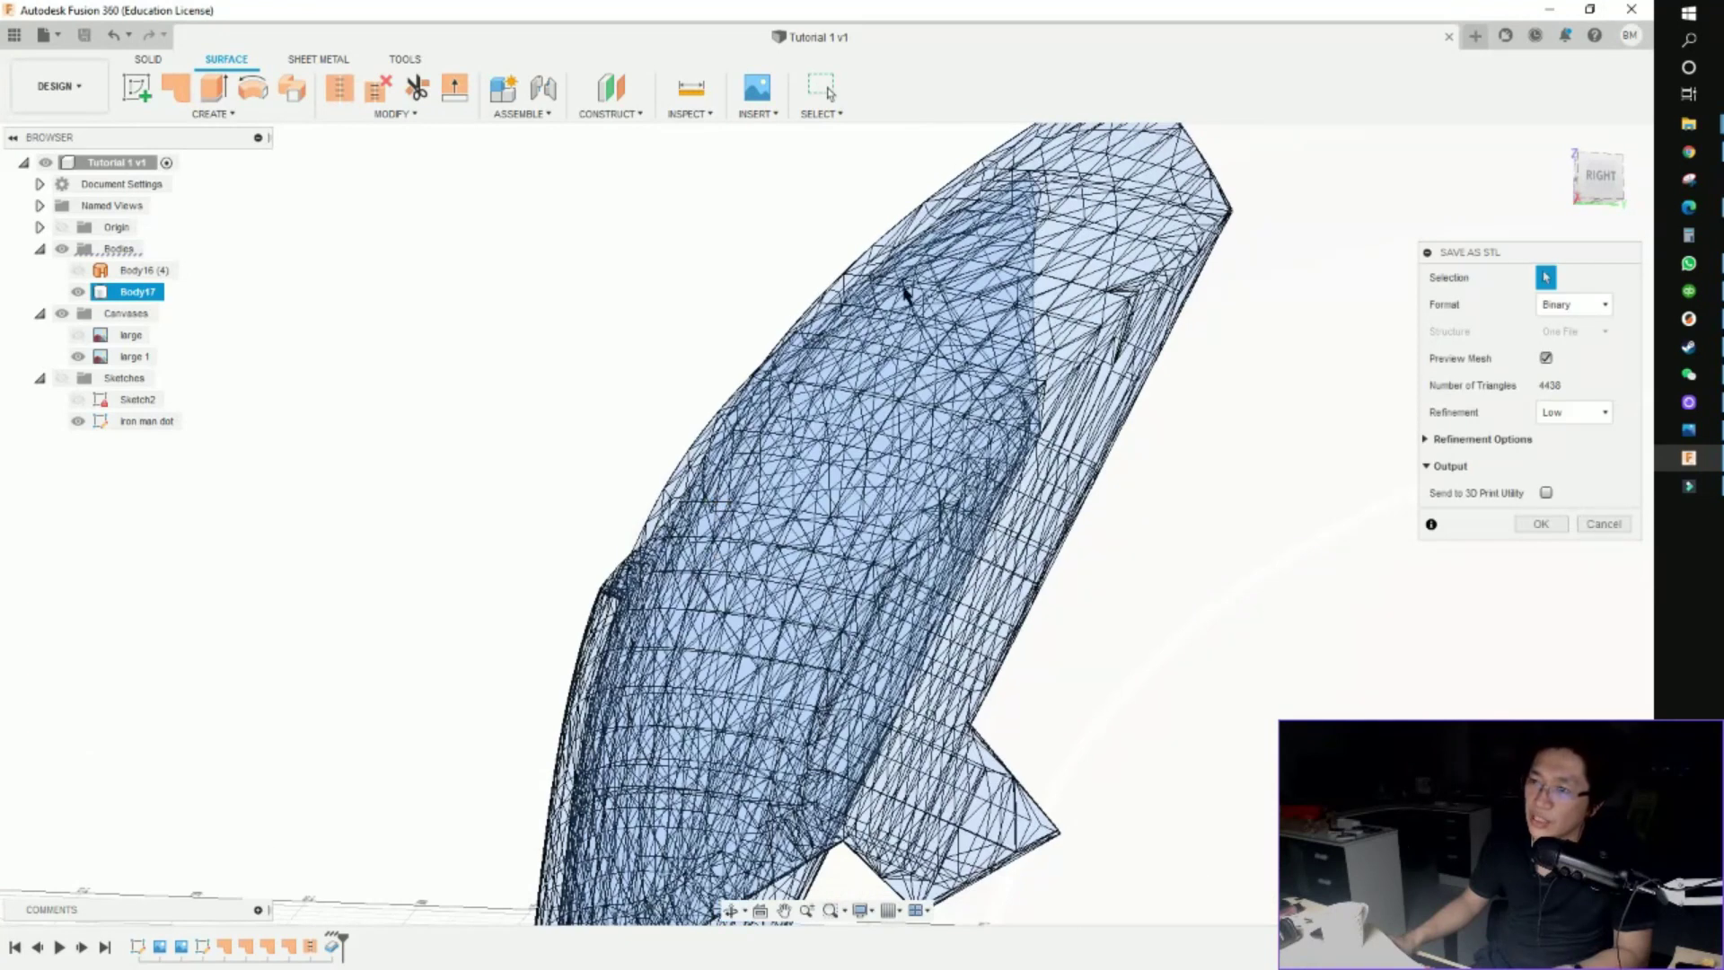
Set the STL refinement to High and review the detailed refinement options for the faceplate mesh
{"action": "middle_click_drag", "start_coordinate": [907, 295], "coordinate": [938, 332], "text": "shift"}
{"action": "left_click", "coordinate": [1574, 411]}
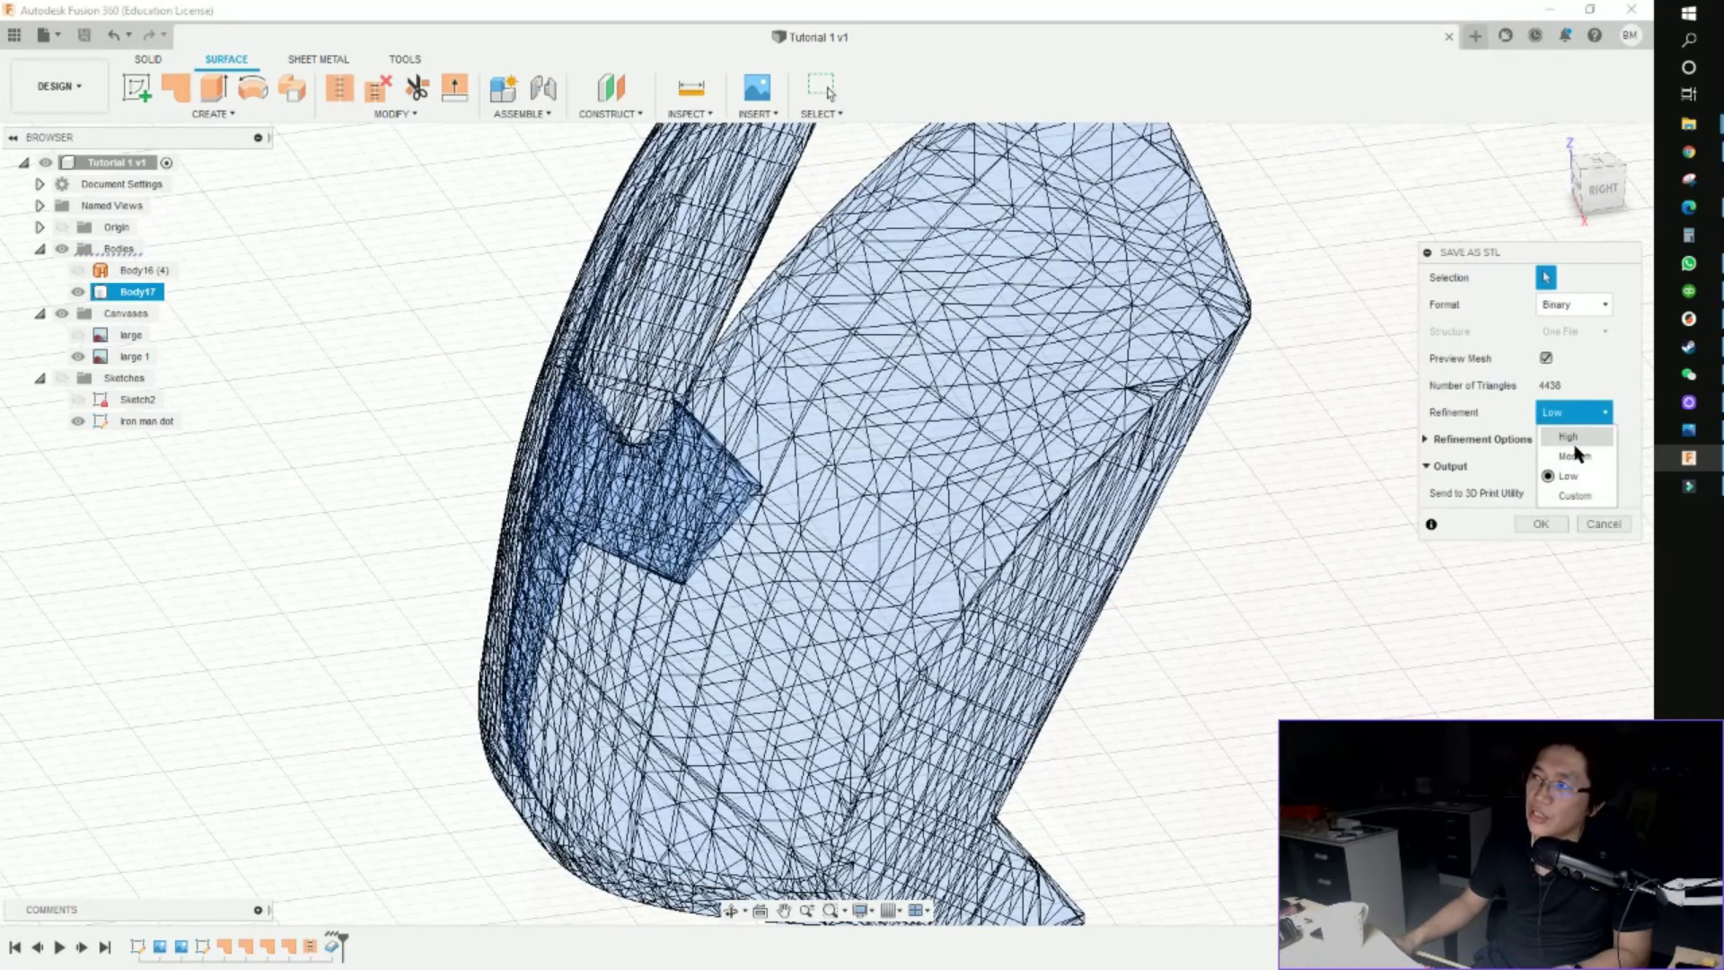
{"action": "left_click", "coordinate": [1586, 453]}
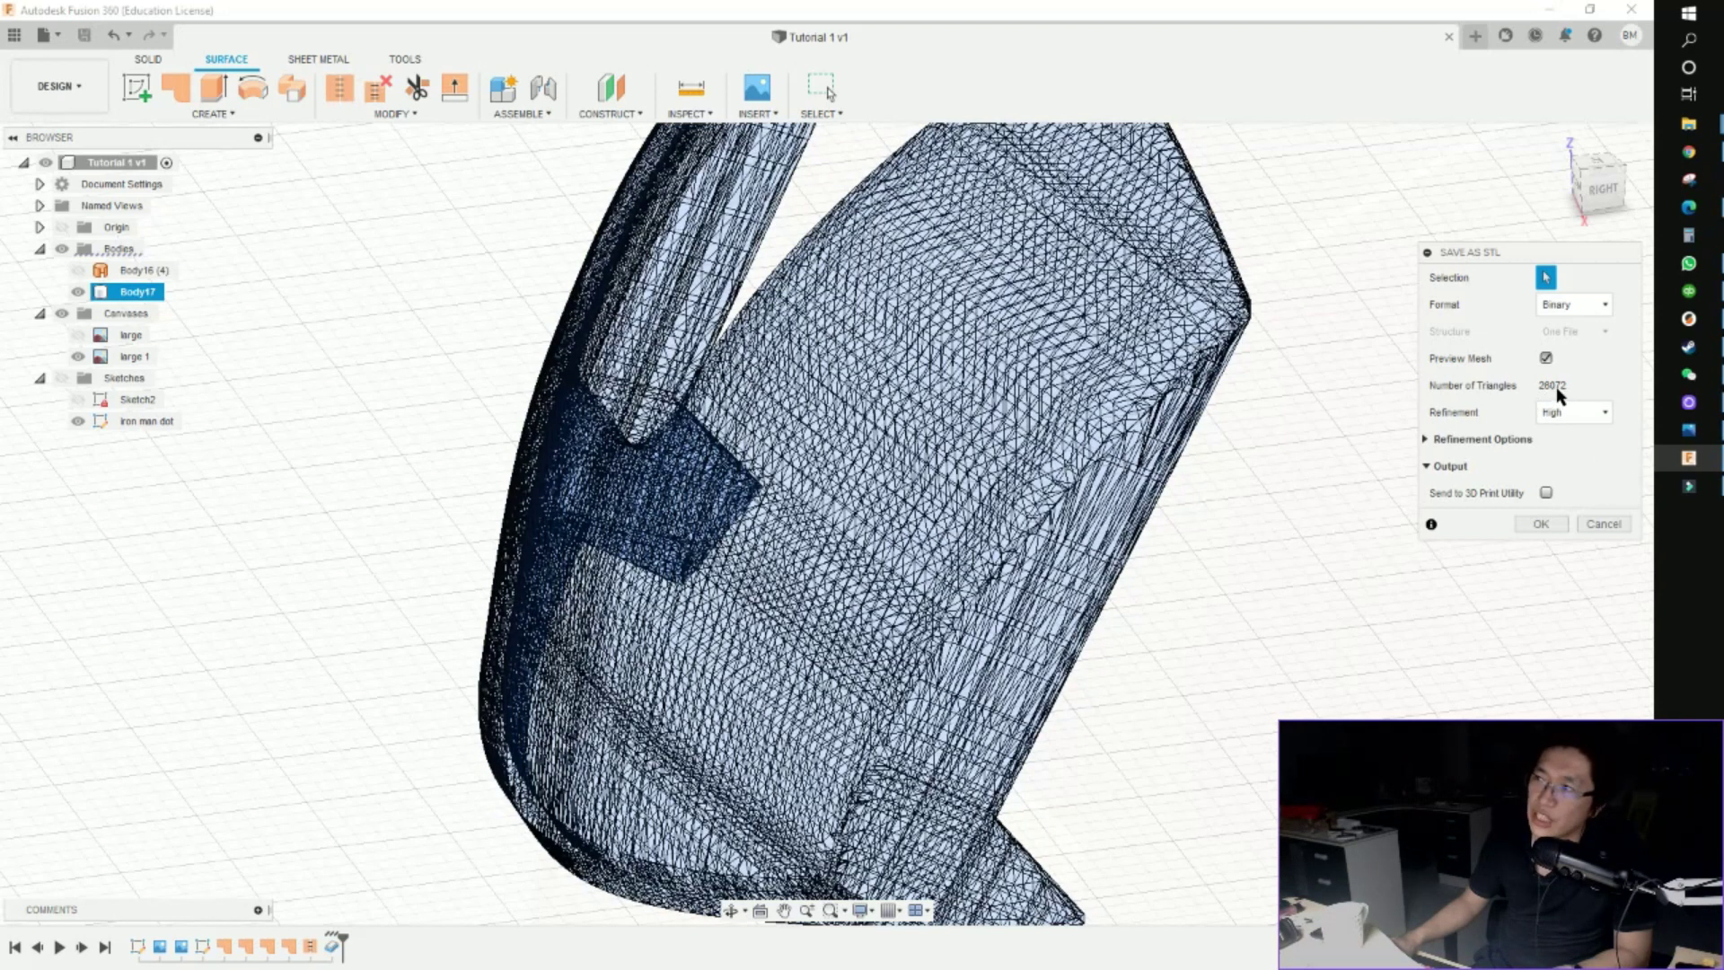
{"action": "key", "text": "F6"}
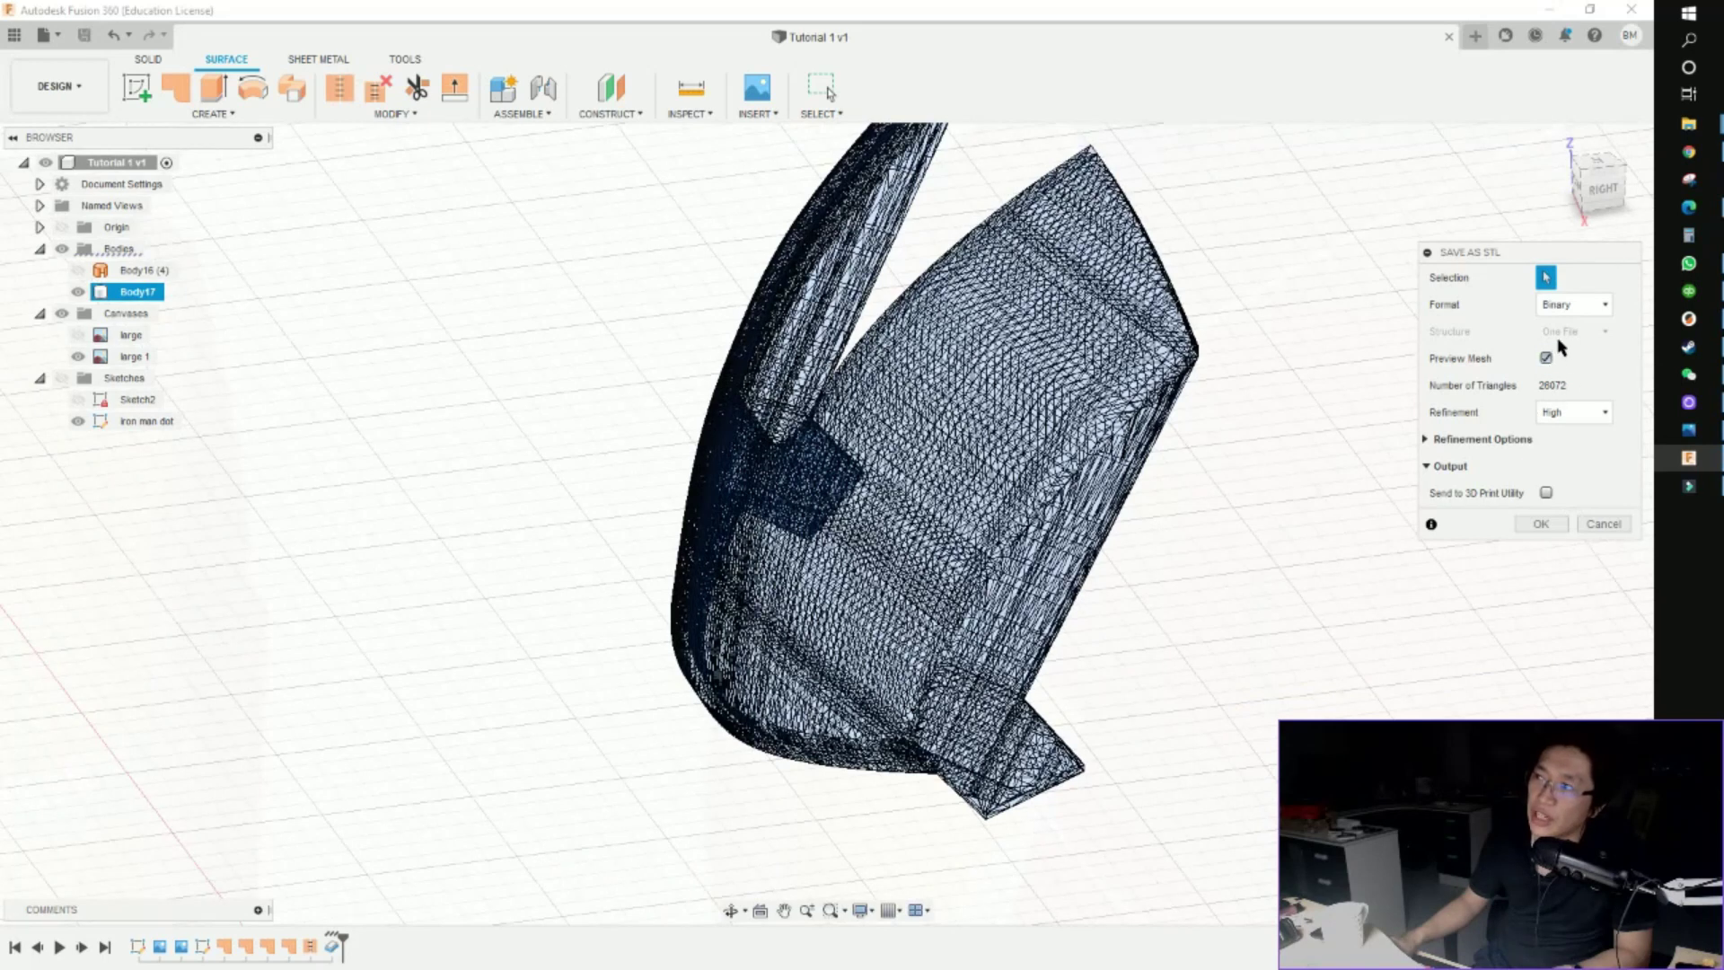
{"action": "left_click", "coordinate": [1508, 441]}
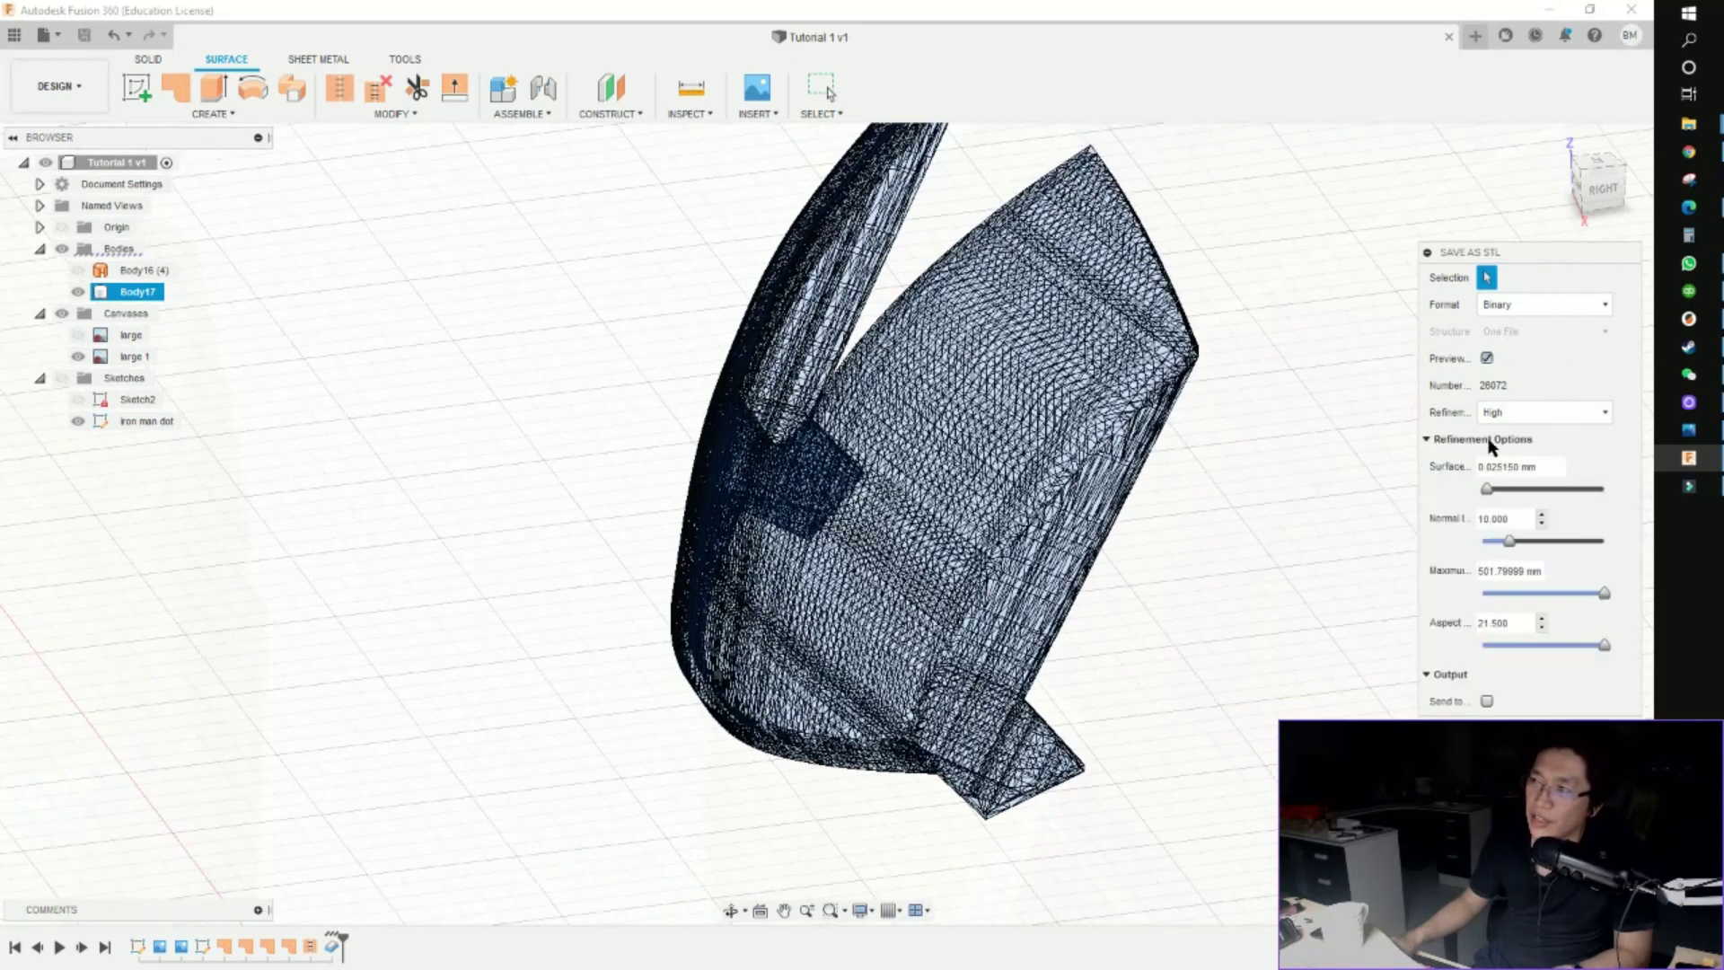
{"action": "left_click", "coordinate": [1476, 437]}
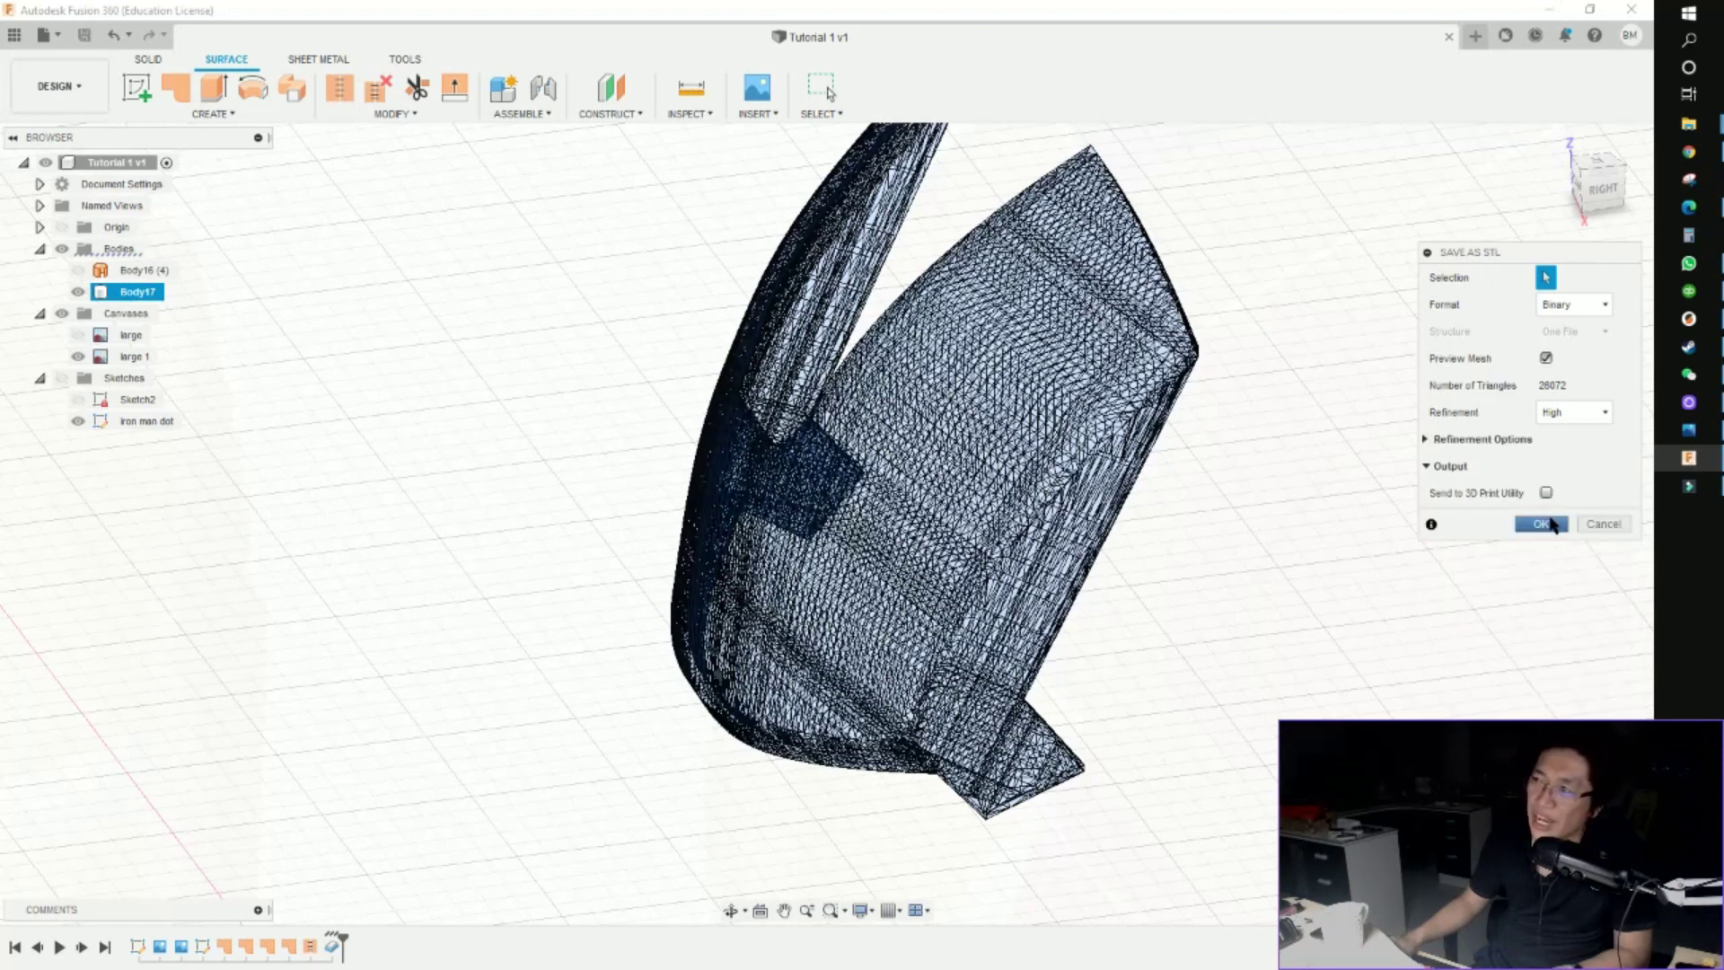
Confirm the STL export and save it as Body17.stl on the Desktop
{"action": "left_click", "coordinate": [1543, 523]}
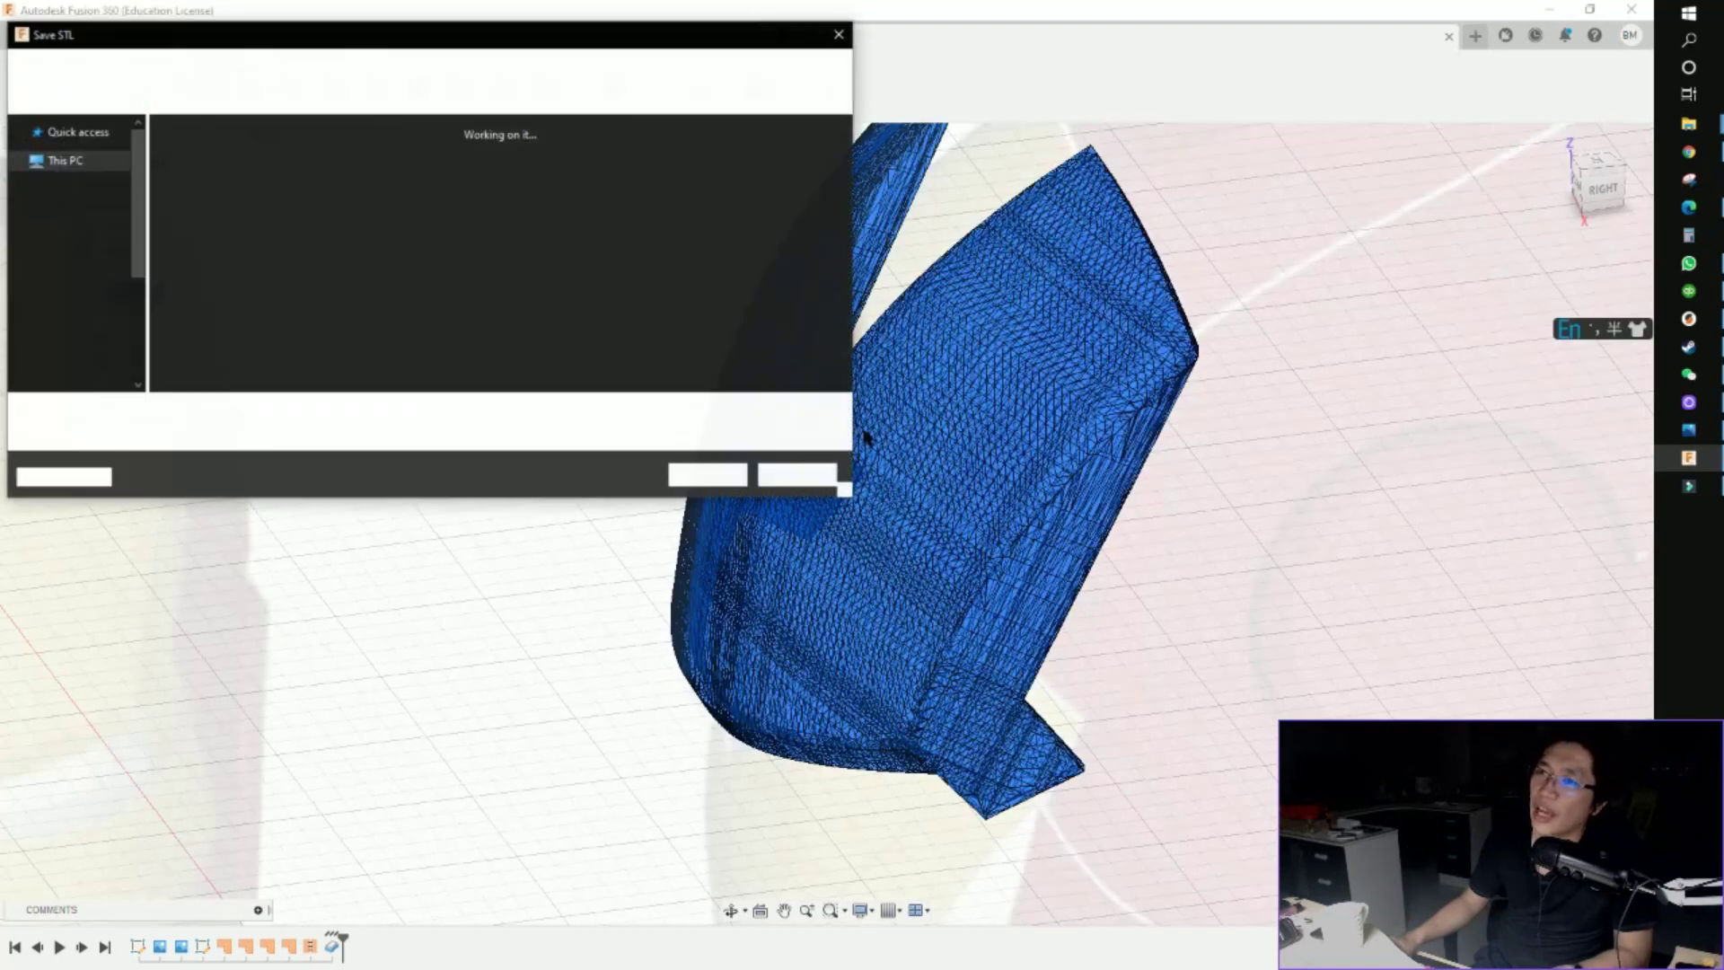
{"action": "left_click", "coordinate": [77, 154]}
{"action": "left_click", "coordinate": [74, 175]}
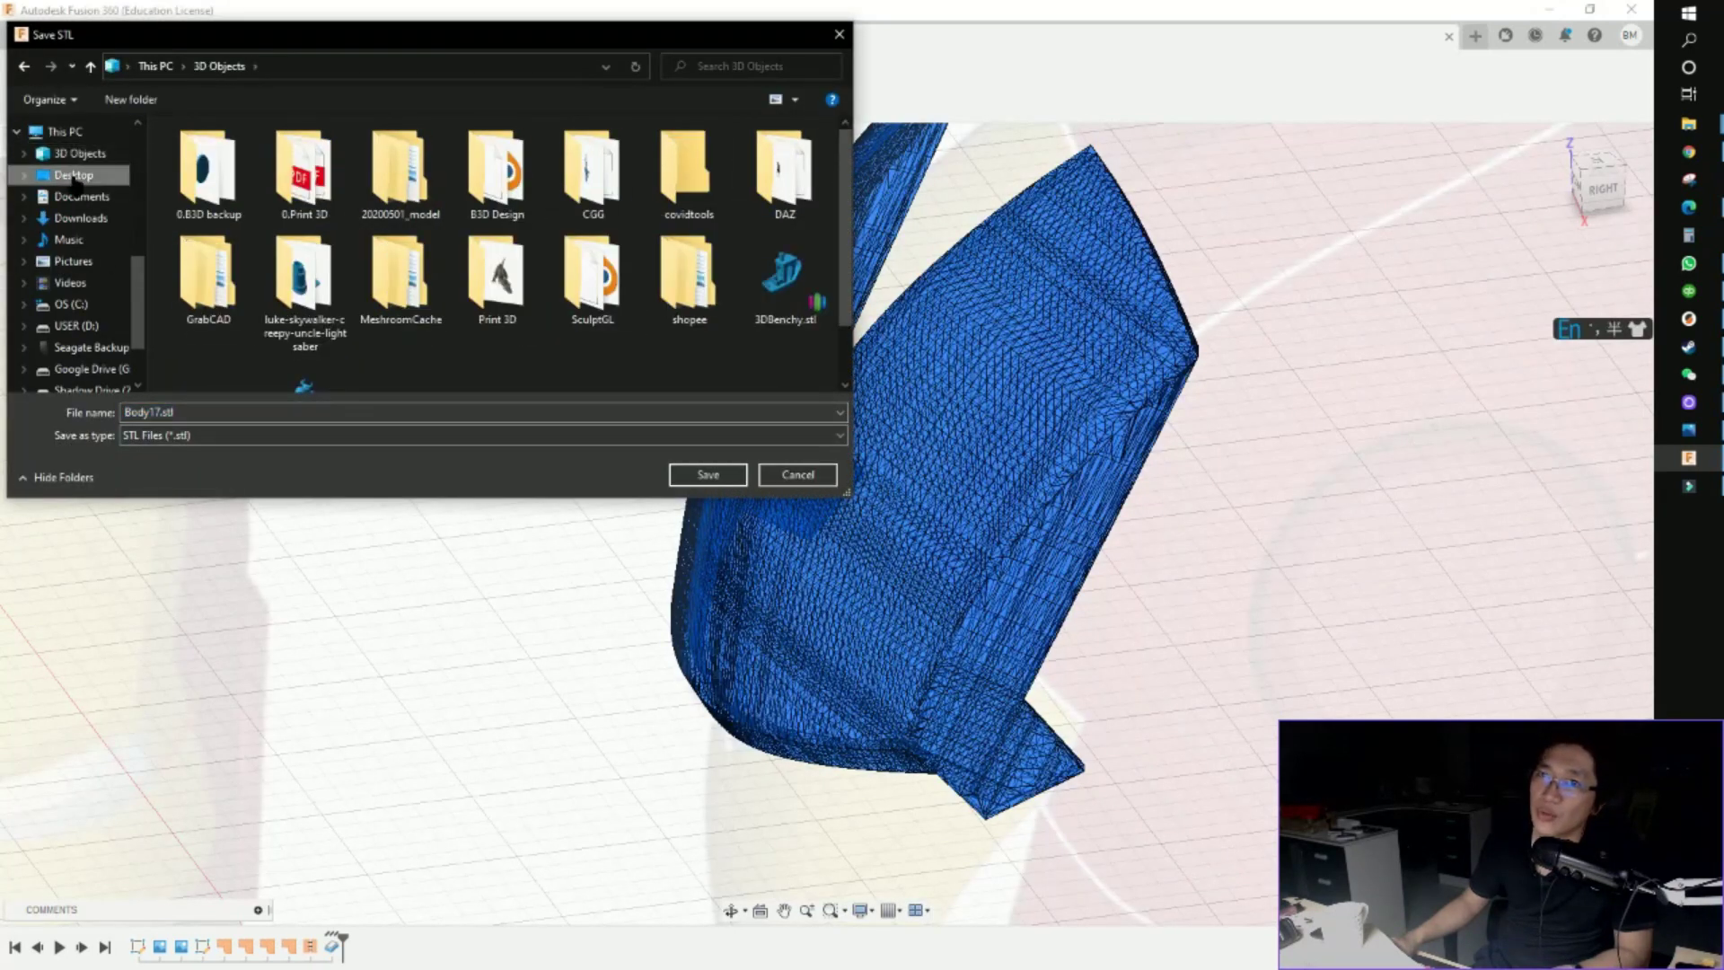
{"action": "left_click", "coordinate": [708, 474]}
Switch to PrusaSlicer and delete all the existing models from the build plate
{"action": "key", "text": "super+d"}
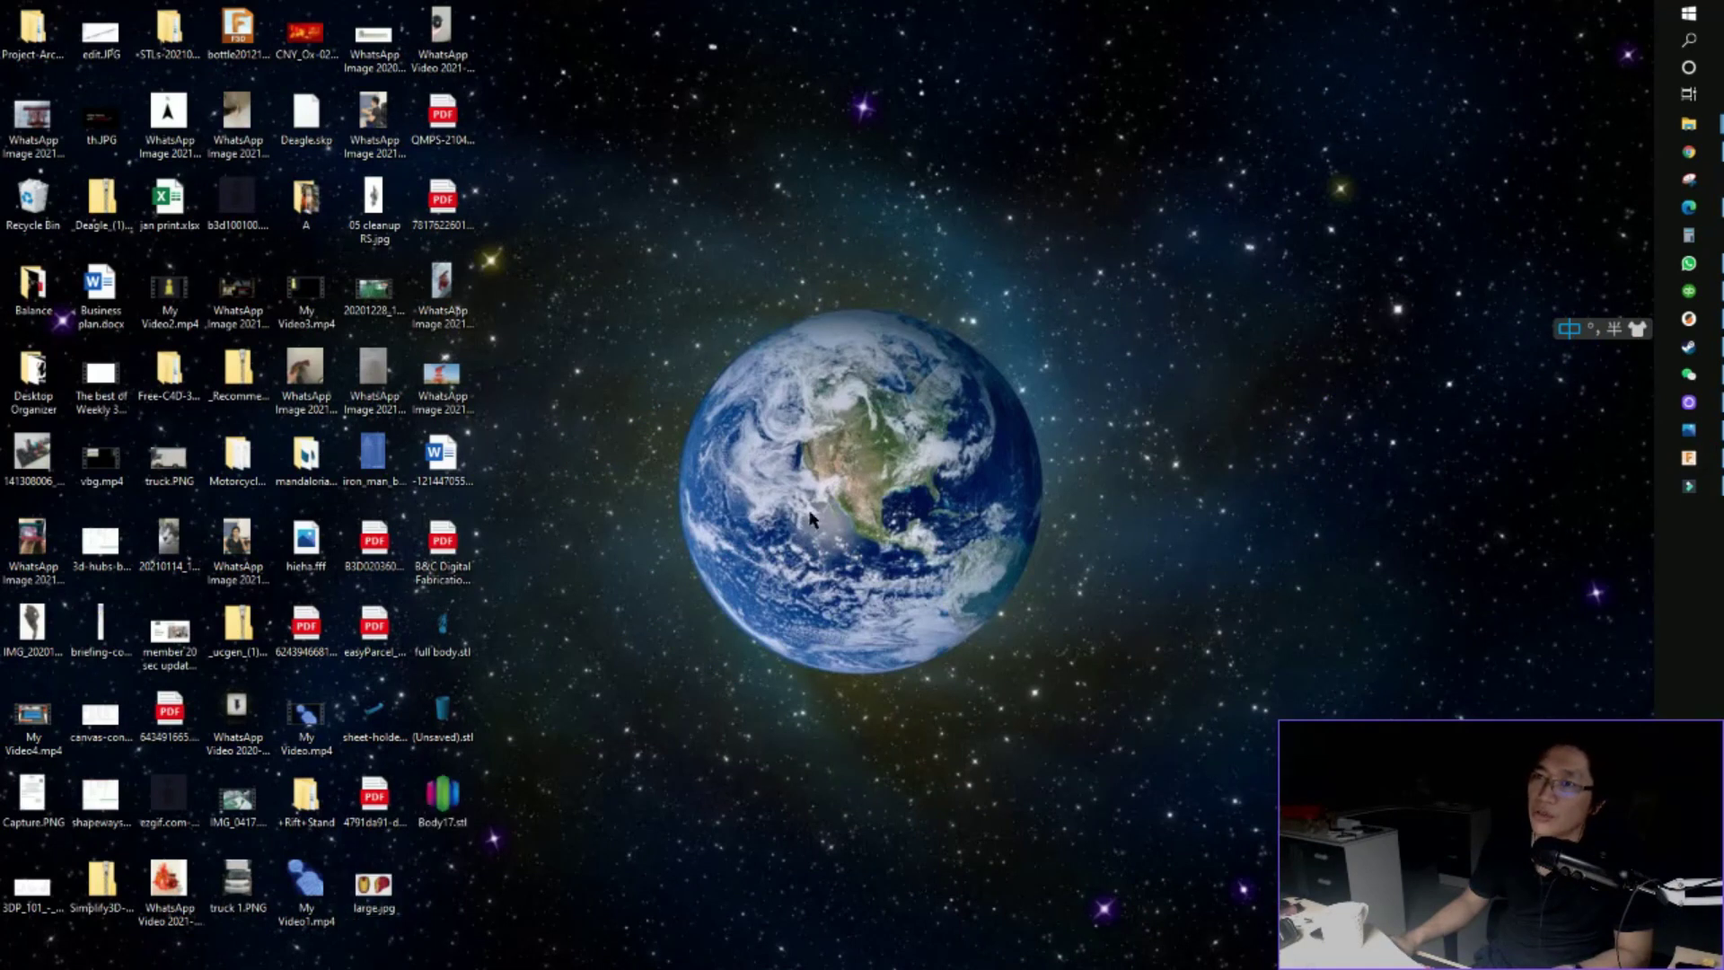
{"action": "right_click", "coordinate": [771, 483]}
{"action": "key", "text": "Escape"}
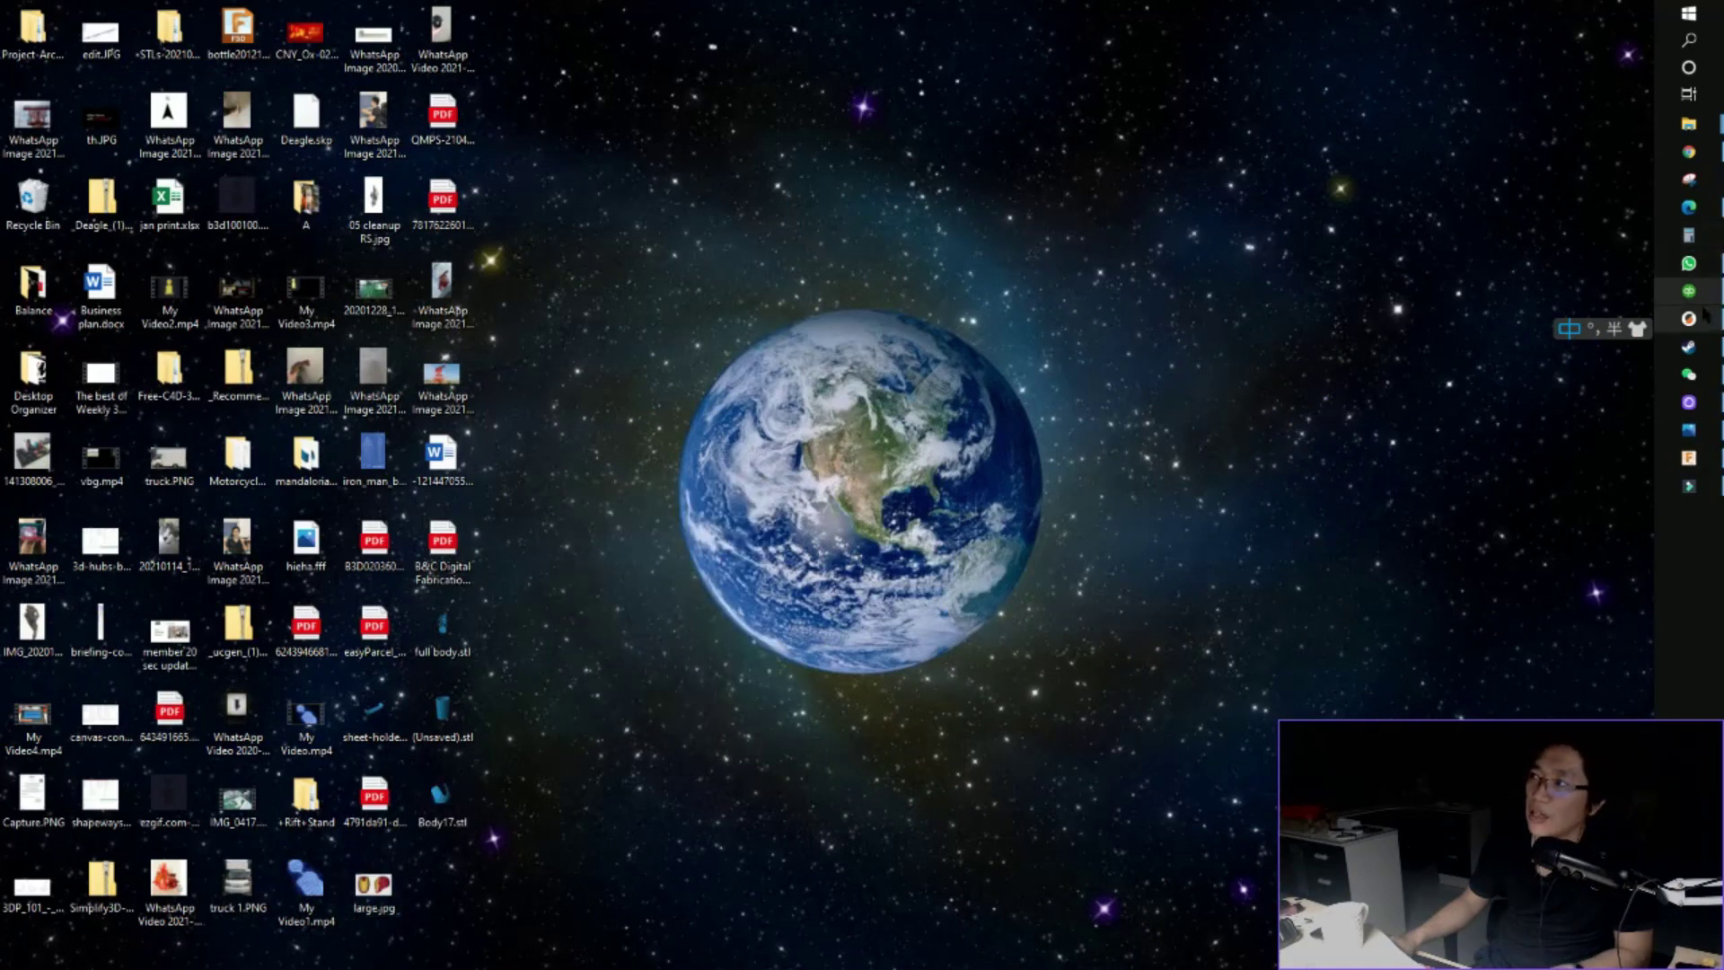
{"action": "left_click", "coordinate": [1688, 319]}
{"action": "key", "text": "Tab"}
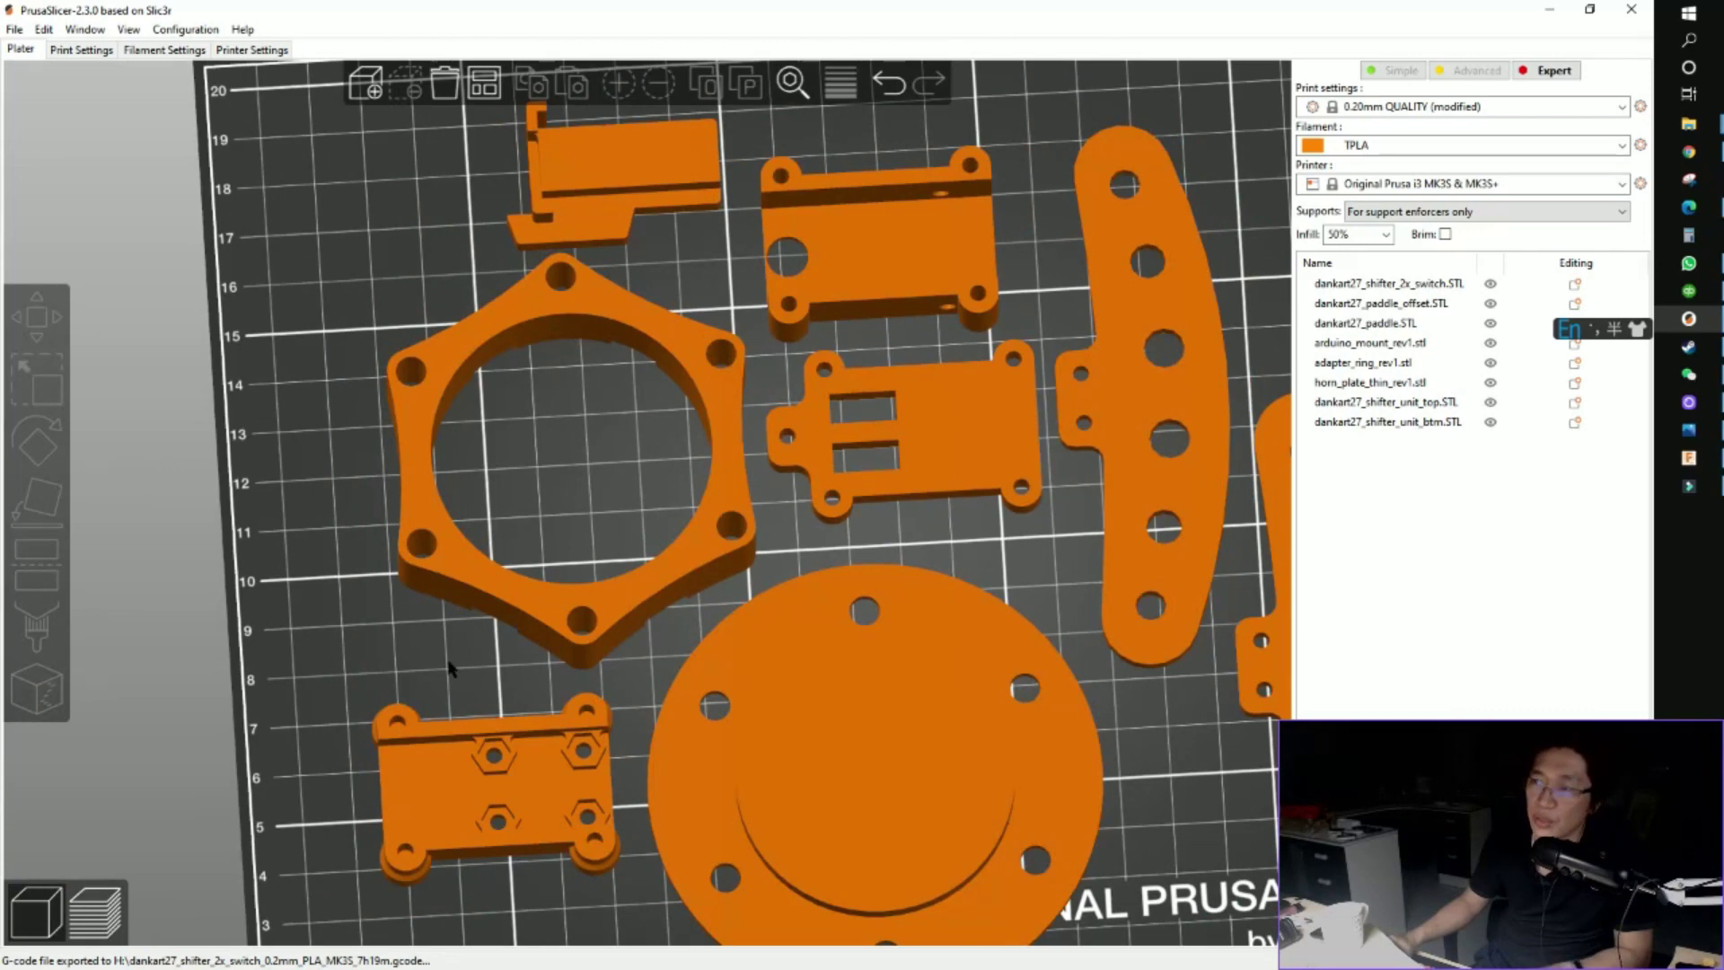
{"action": "key", "text": "ctrl+a"}
{"action": "key", "text": "Delete"}
Load Body17.stl from the desktop onto the empty PrusaSlicer build plate
{"action": "key", "text": "super+shift+s"}
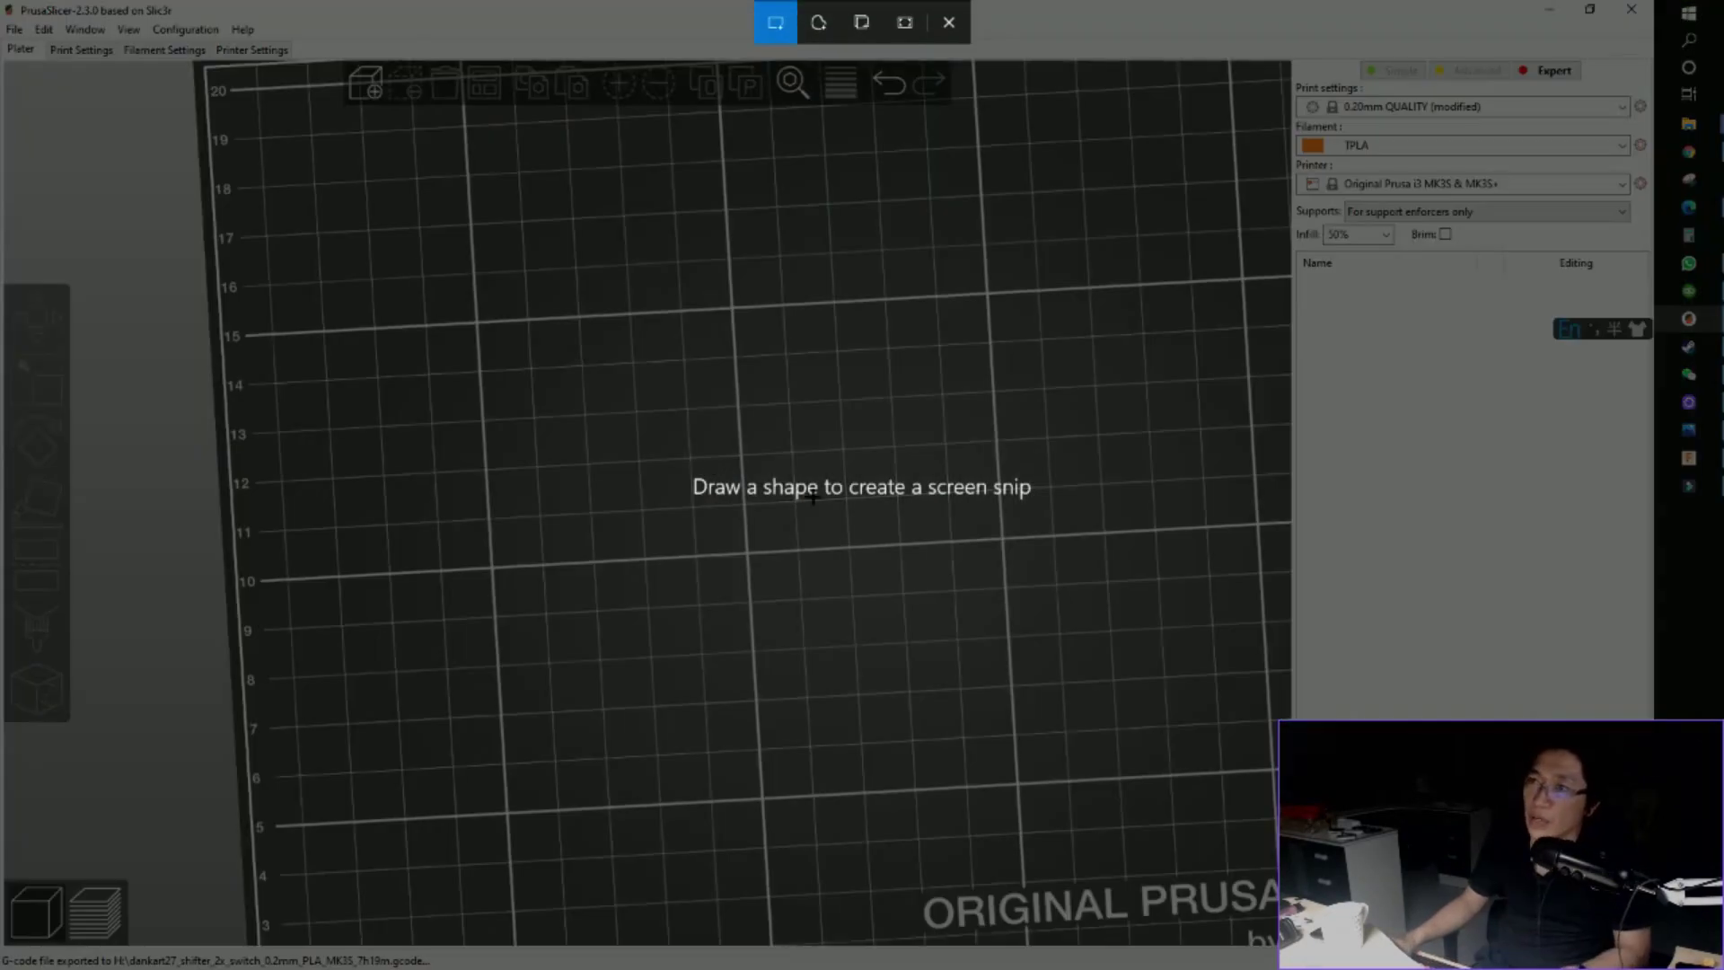
{"action": "key", "text": "Escape"}
{"action": "scroll", "coordinate": [794, 485], "scroll_direction": "up", "scroll_amount": 5}
{"action": "scroll", "coordinate": [795, 456], "scroll_direction": "down", "scroll_amount": 5}
{"action": "key", "text": "super+d"}
{"action": "left_click_drag", "start_coordinate": [440, 795], "coordinate": [854, 423]}
{"action": "scroll", "coordinate": [902, 567], "scroll_direction": "down", "scroll_amount": 6}
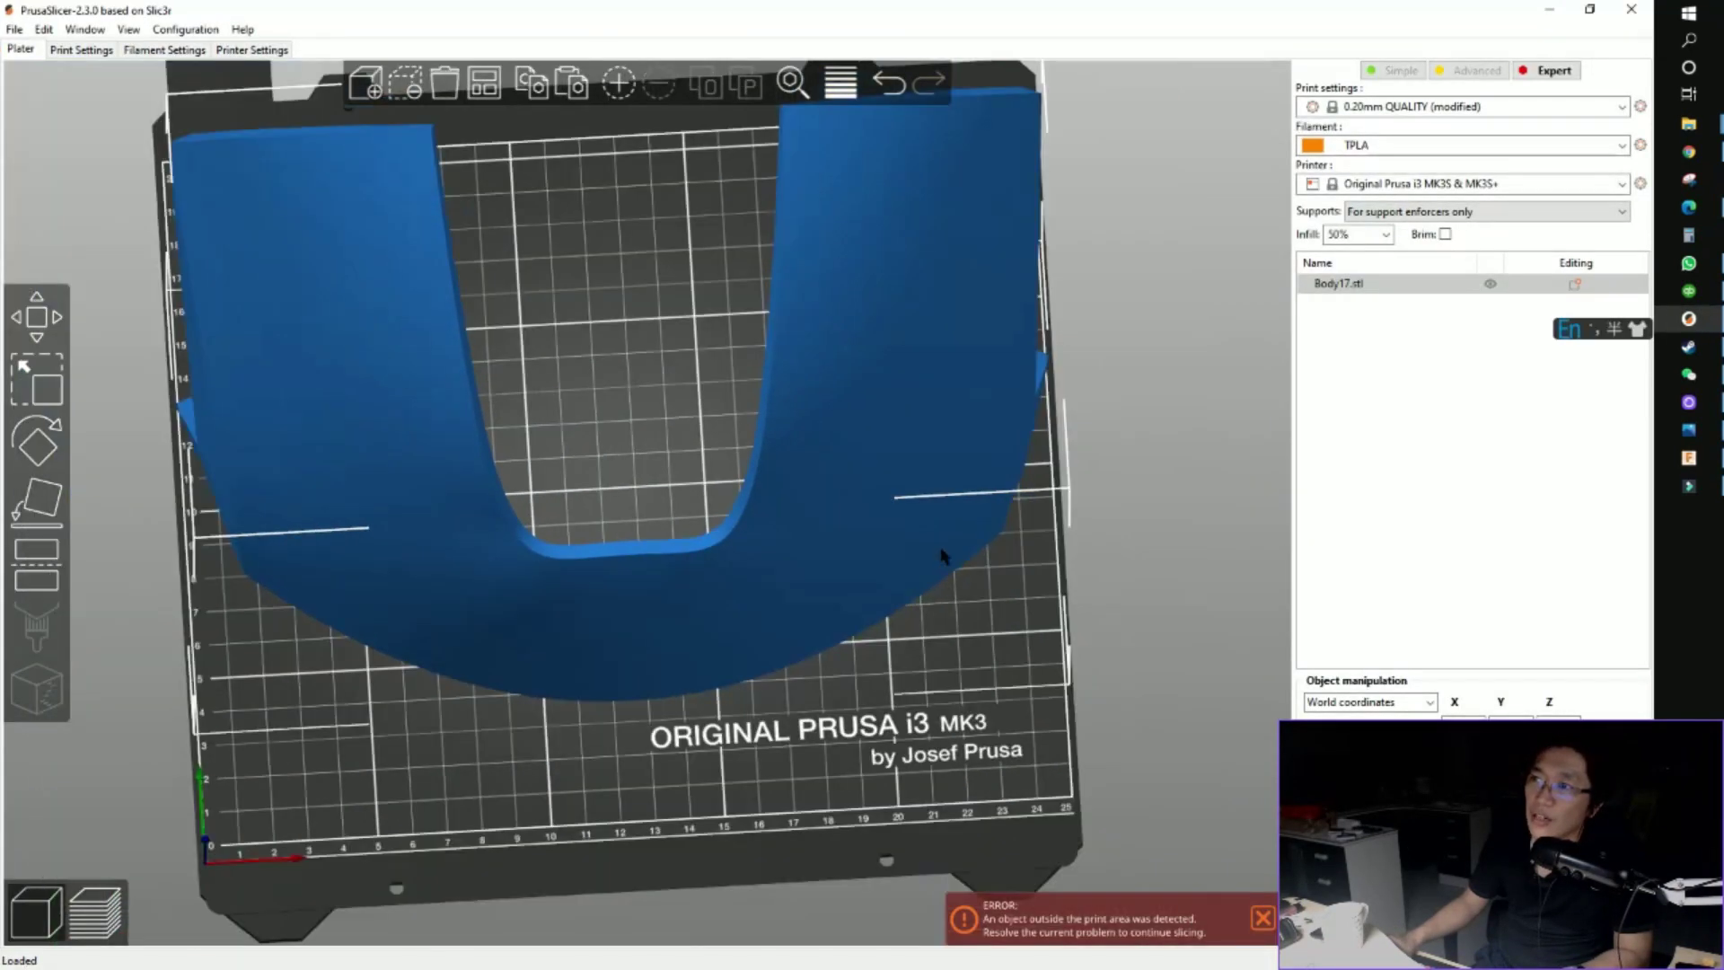
Examine from several angles how the imported faceplate sits on the Original Prusa print bed
{"action": "left_click_drag", "start_coordinate": [951, 704], "coordinate": [1212, 406]}
{"action": "left_click_drag", "start_coordinate": [1015, 504], "coordinate": [662, 507]}
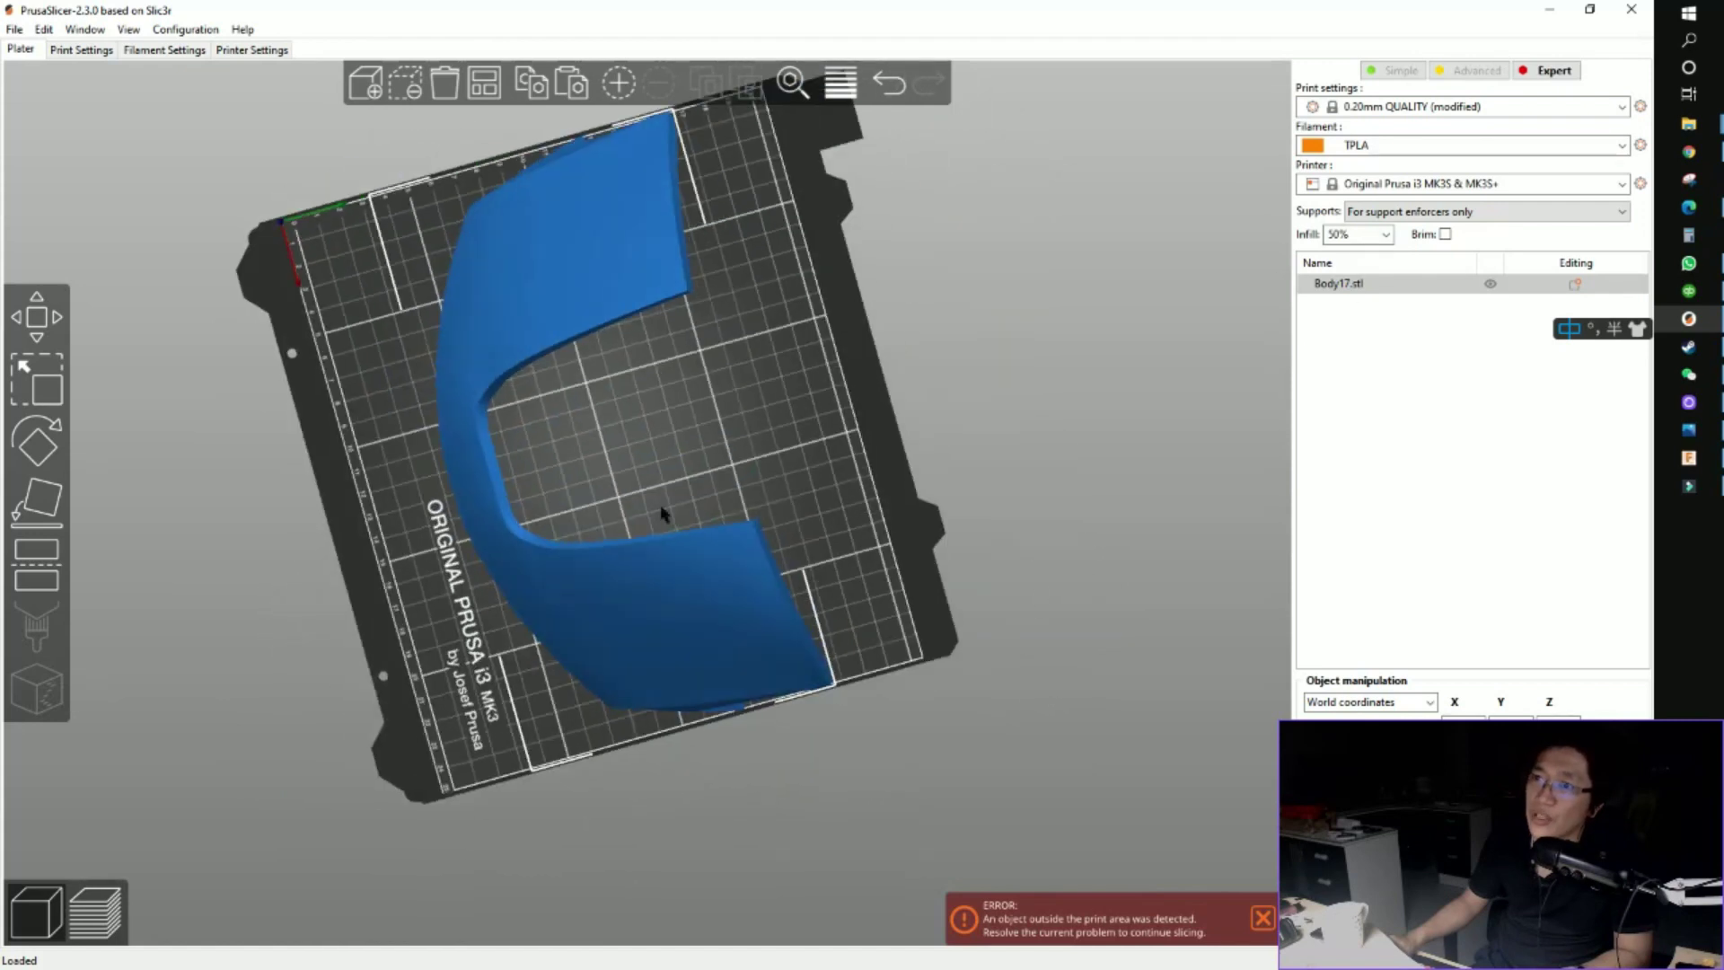
{"action": "scroll", "coordinate": [769, 431], "scroll_direction": "up", "scroll_amount": 3}
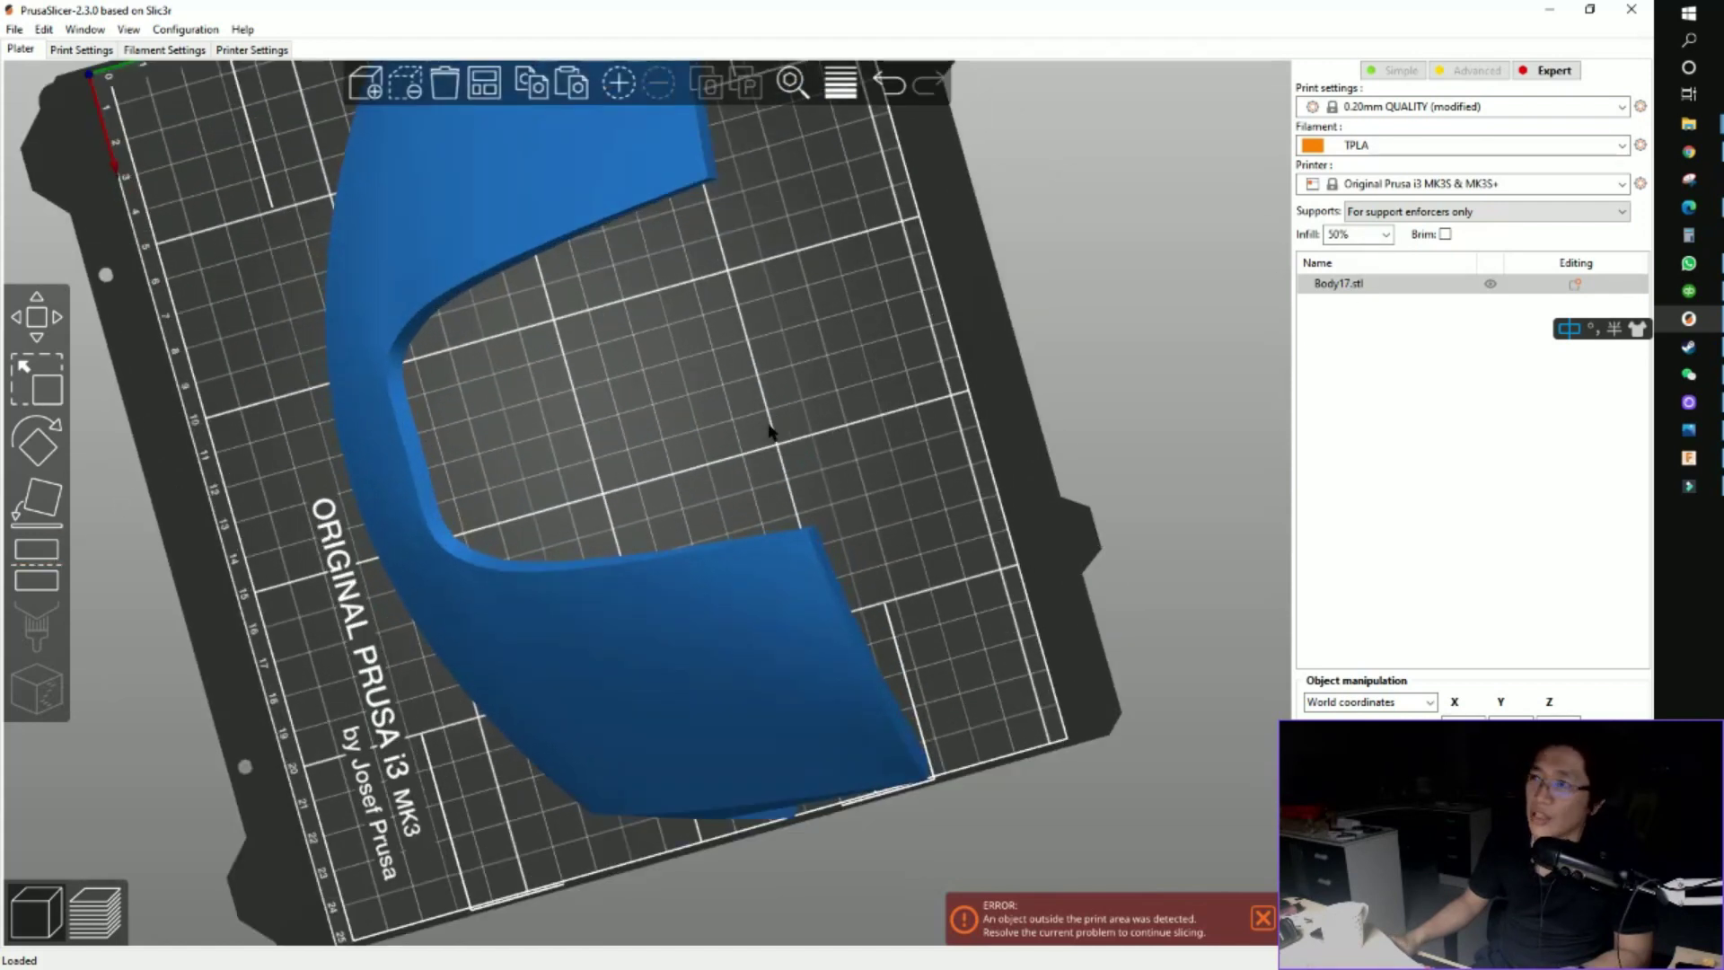
{"action": "scroll", "coordinate": [808, 413], "scroll_direction": "down", "scroll_amount": 5}
Switch back to Fusion 360 and inspect the thickened faceplate body from the front and the side
{"action": "left_click", "coordinate": [1551, 9]}
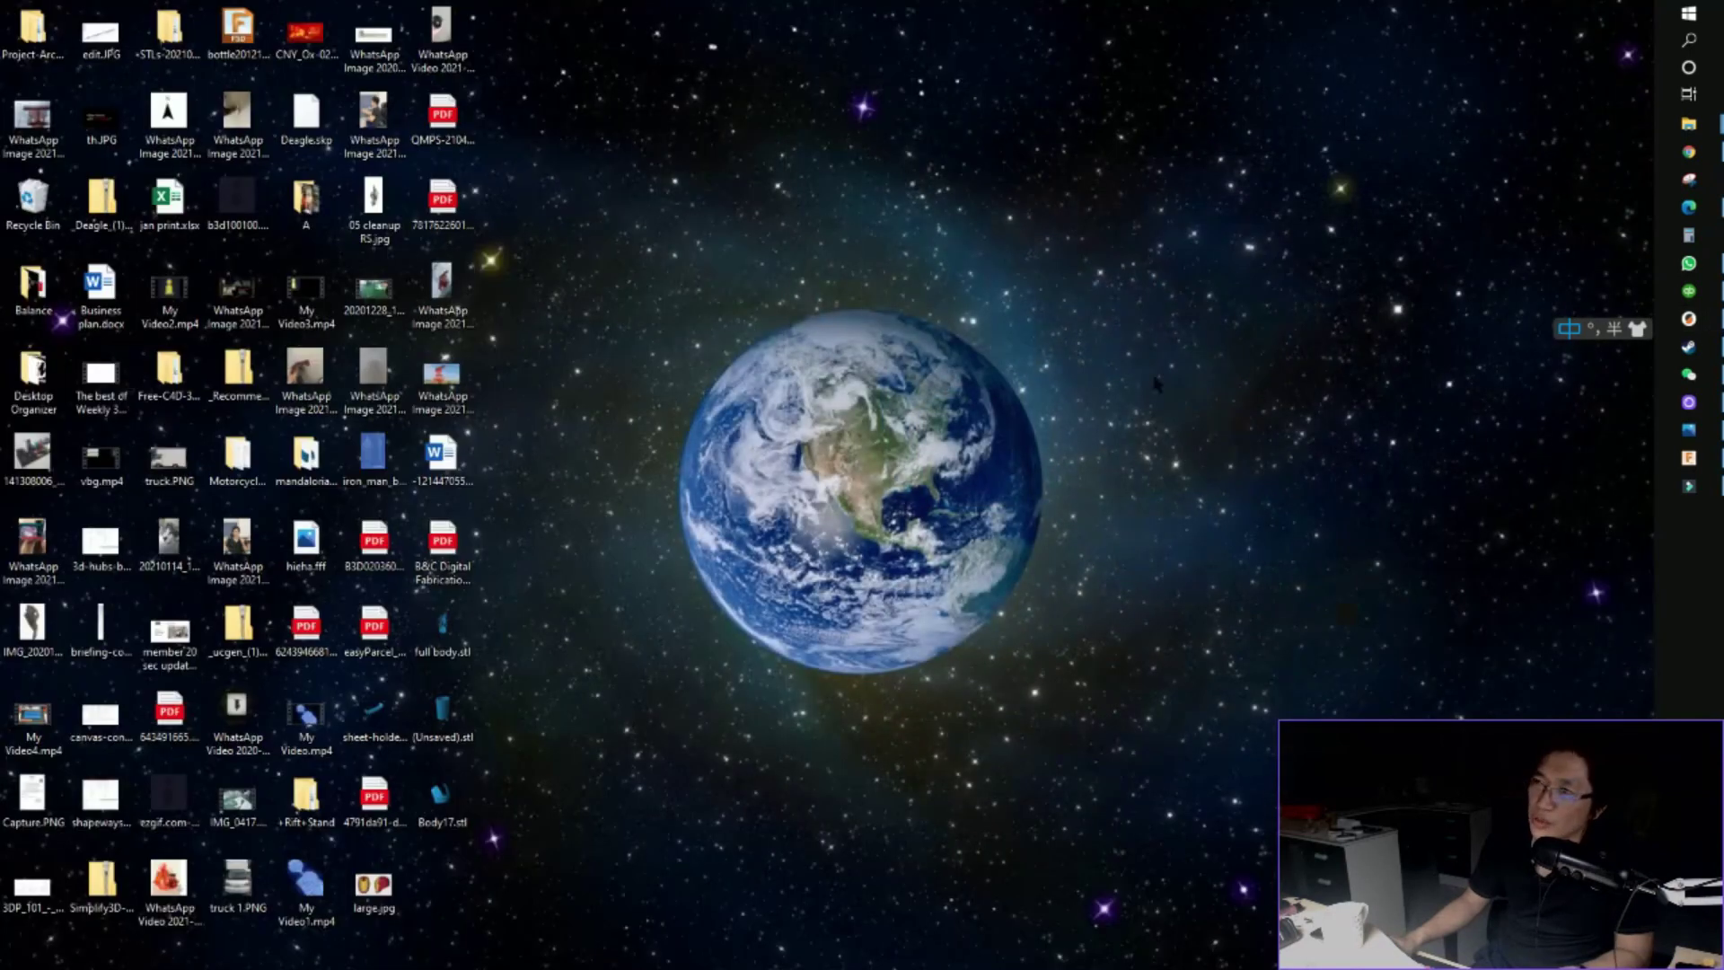
{"action": "left_click", "coordinate": [1688, 458]}
{"action": "scroll", "coordinate": [1138, 449], "scroll_direction": "down", "scroll_amount": 5}
{"action": "mouse_move", "coordinate": [1224, 431]}
{"action": "middle_mouse_down", "text": "shift"}
{"action": "mouse_move", "coordinate": [1077, 434]}
{"action": "mouse_move", "coordinate": [1147, 425]}
{"action": "middle_mouse_up", "text": "shift"}
{"action": "key", "text": "Escape"}
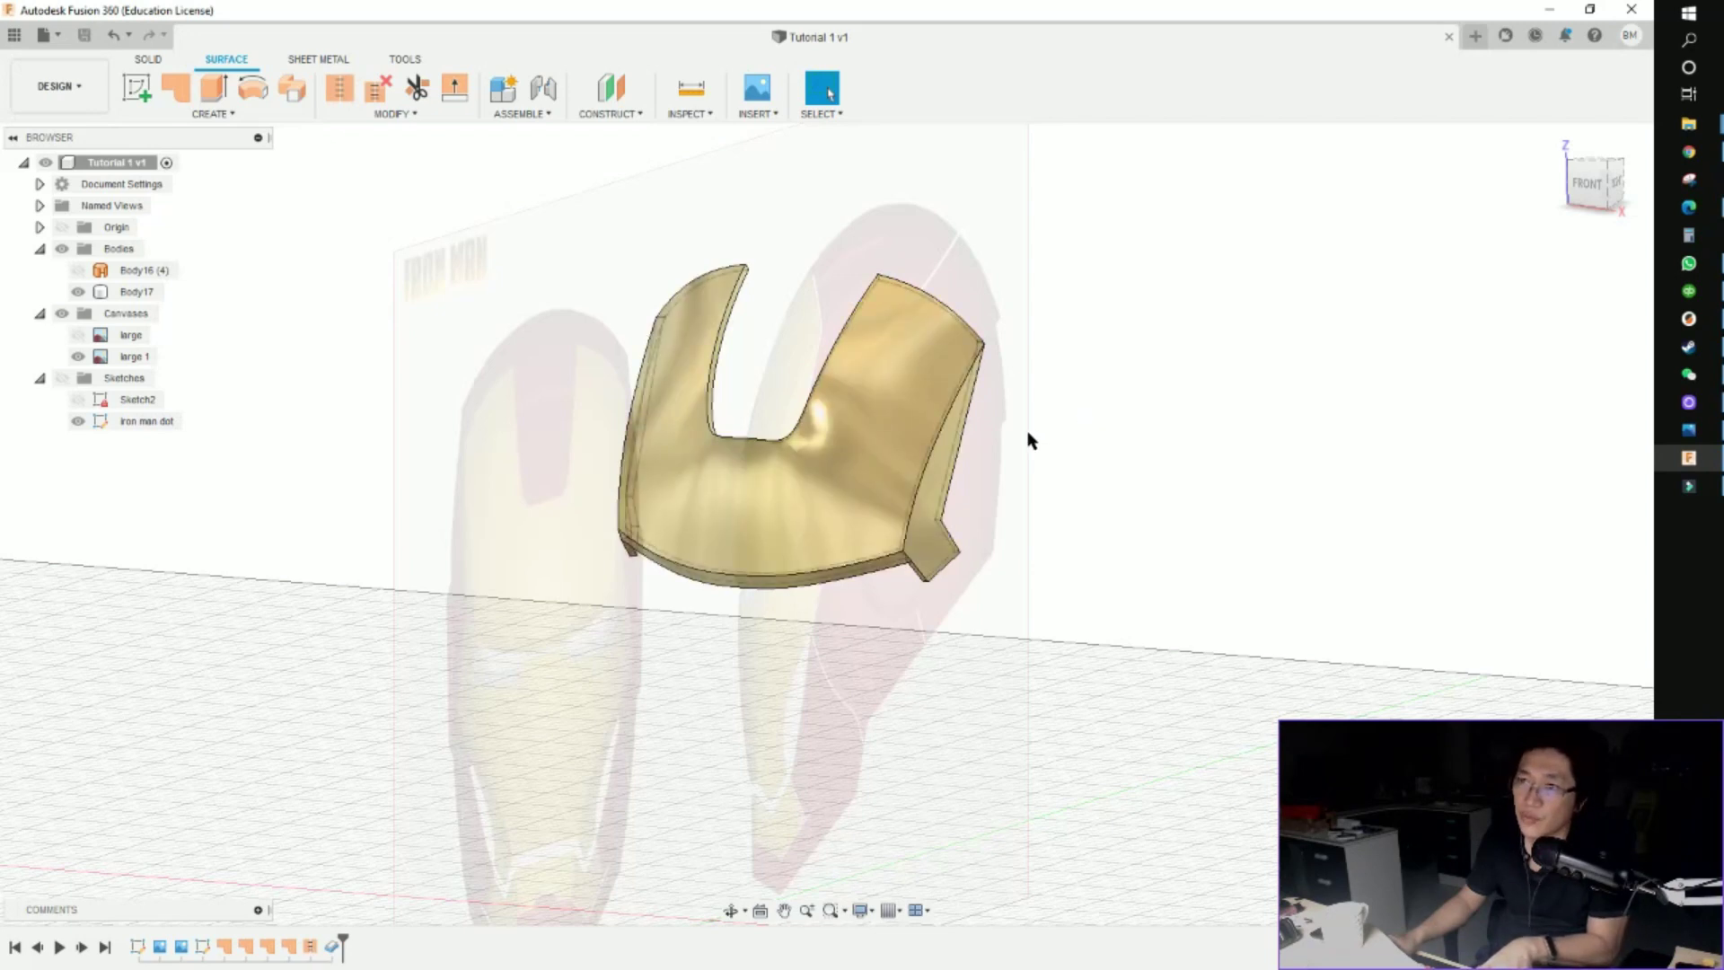
{"action": "left_click", "coordinate": [959, 420]}
{"action": "middle_click_drag", "start_coordinate": [959, 420], "coordinate": [924, 482], "text": "shift"}
{"action": "scroll", "coordinate": [924, 481], "scroll_direction": "up", "scroll_amount": 6}
{"action": "scroll", "coordinate": [1112, 454], "scroll_direction": "down", "scroll_amount": 10}
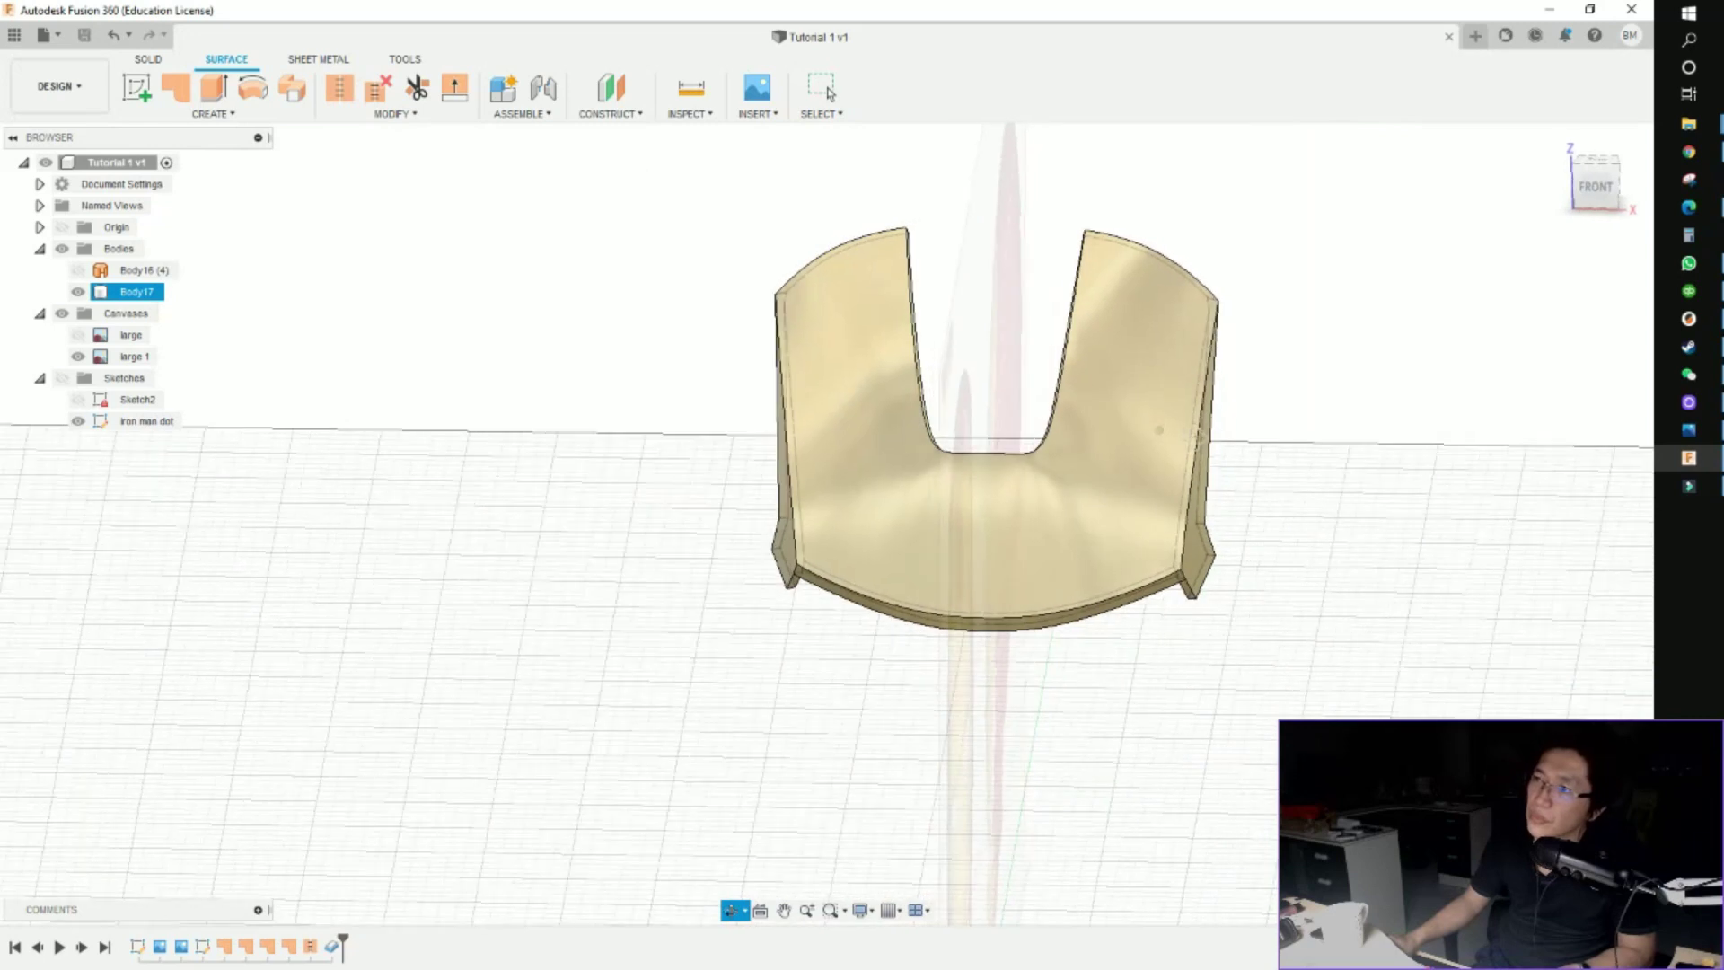
{"action": "middle_click_drag", "start_coordinate": [1197, 438], "coordinate": [1119, 421], "text": "shift"}
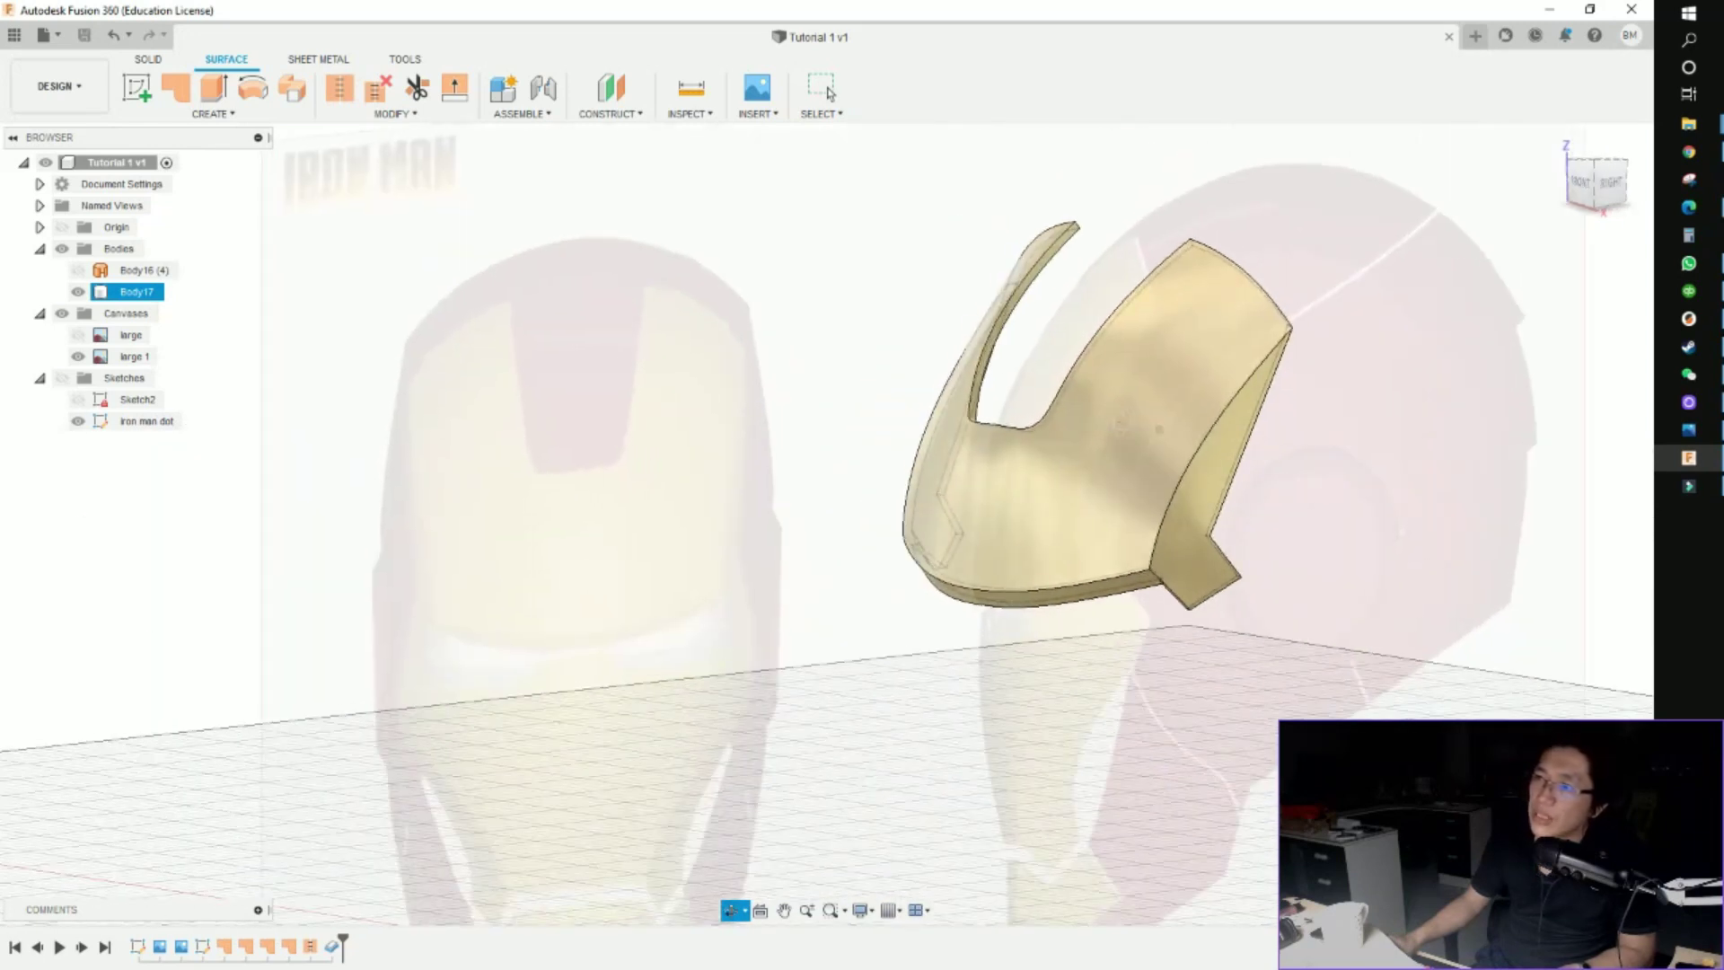
{"action": "scroll", "coordinate": [1113, 420], "scroll_direction": "down", "scroll_amount": 3}
{"action": "left_click", "coordinate": [1099, 542]}
{"action": "scroll", "coordinate": [1068, 586], "scroll_direction": "down", "scroll_amount": 2}
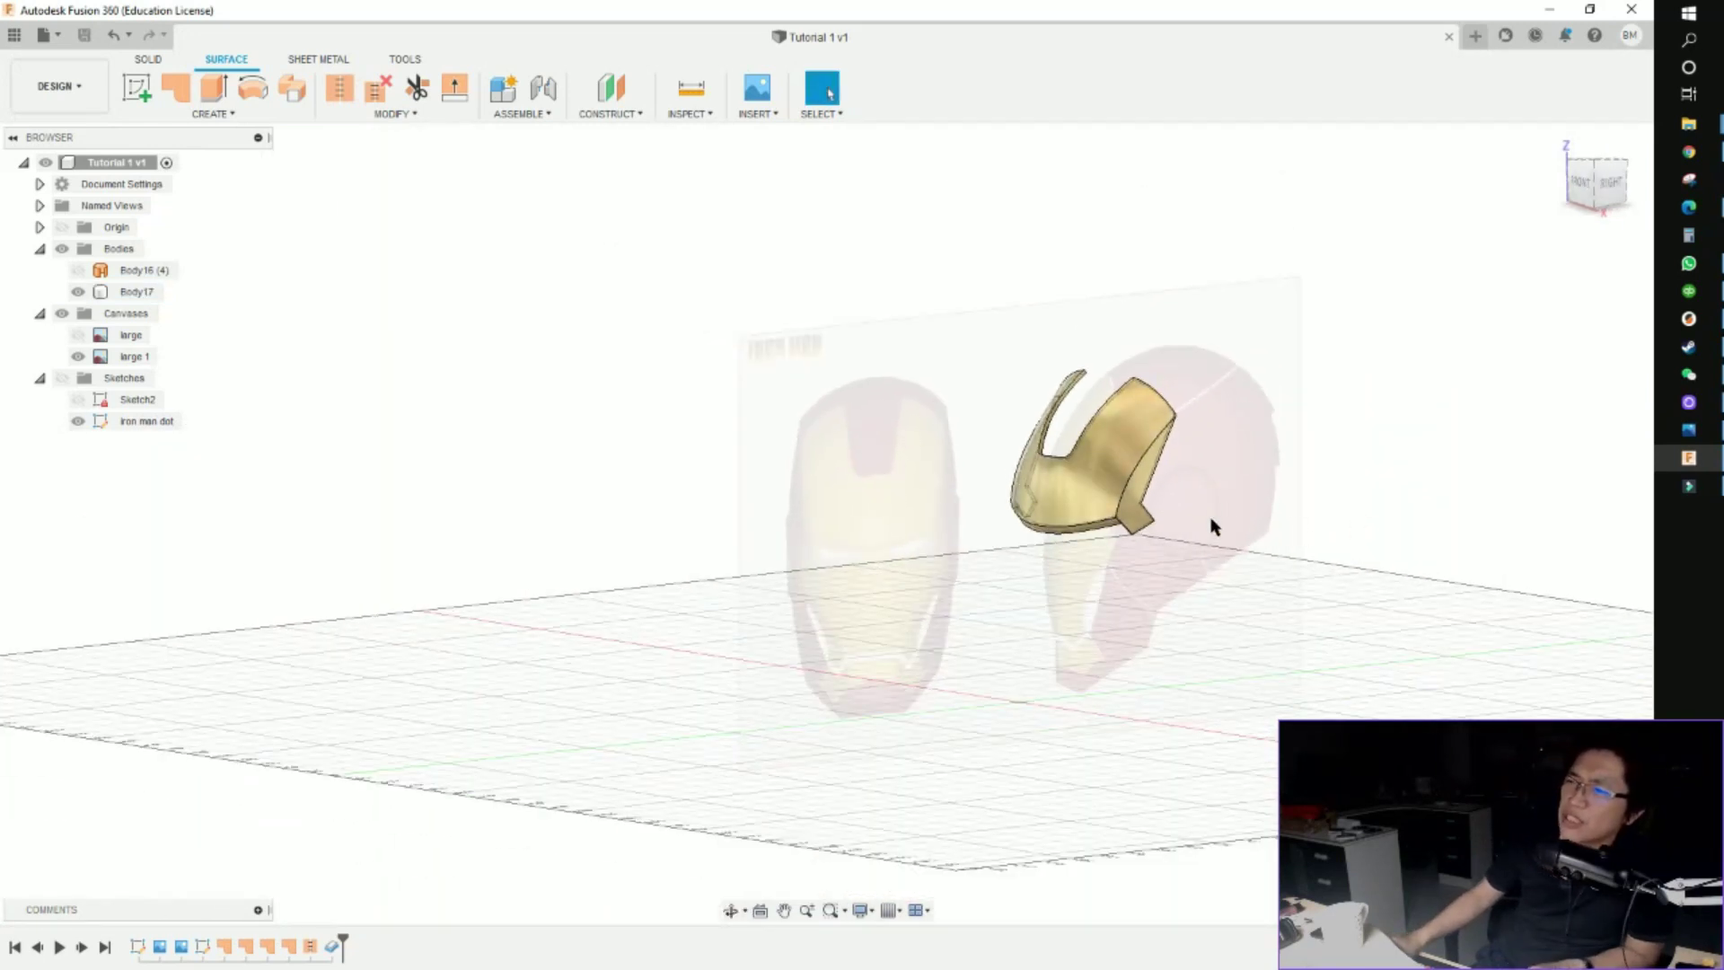
Compare the faceplate body with the lower face and jaw areas of the helmet reference canvas
{"action": "left_click", "coordinate": [1154, 434]}
{"action": "scroll", "coordinate": [1154, 435], "scroll_direction": "up", "scroll_amount": 3}
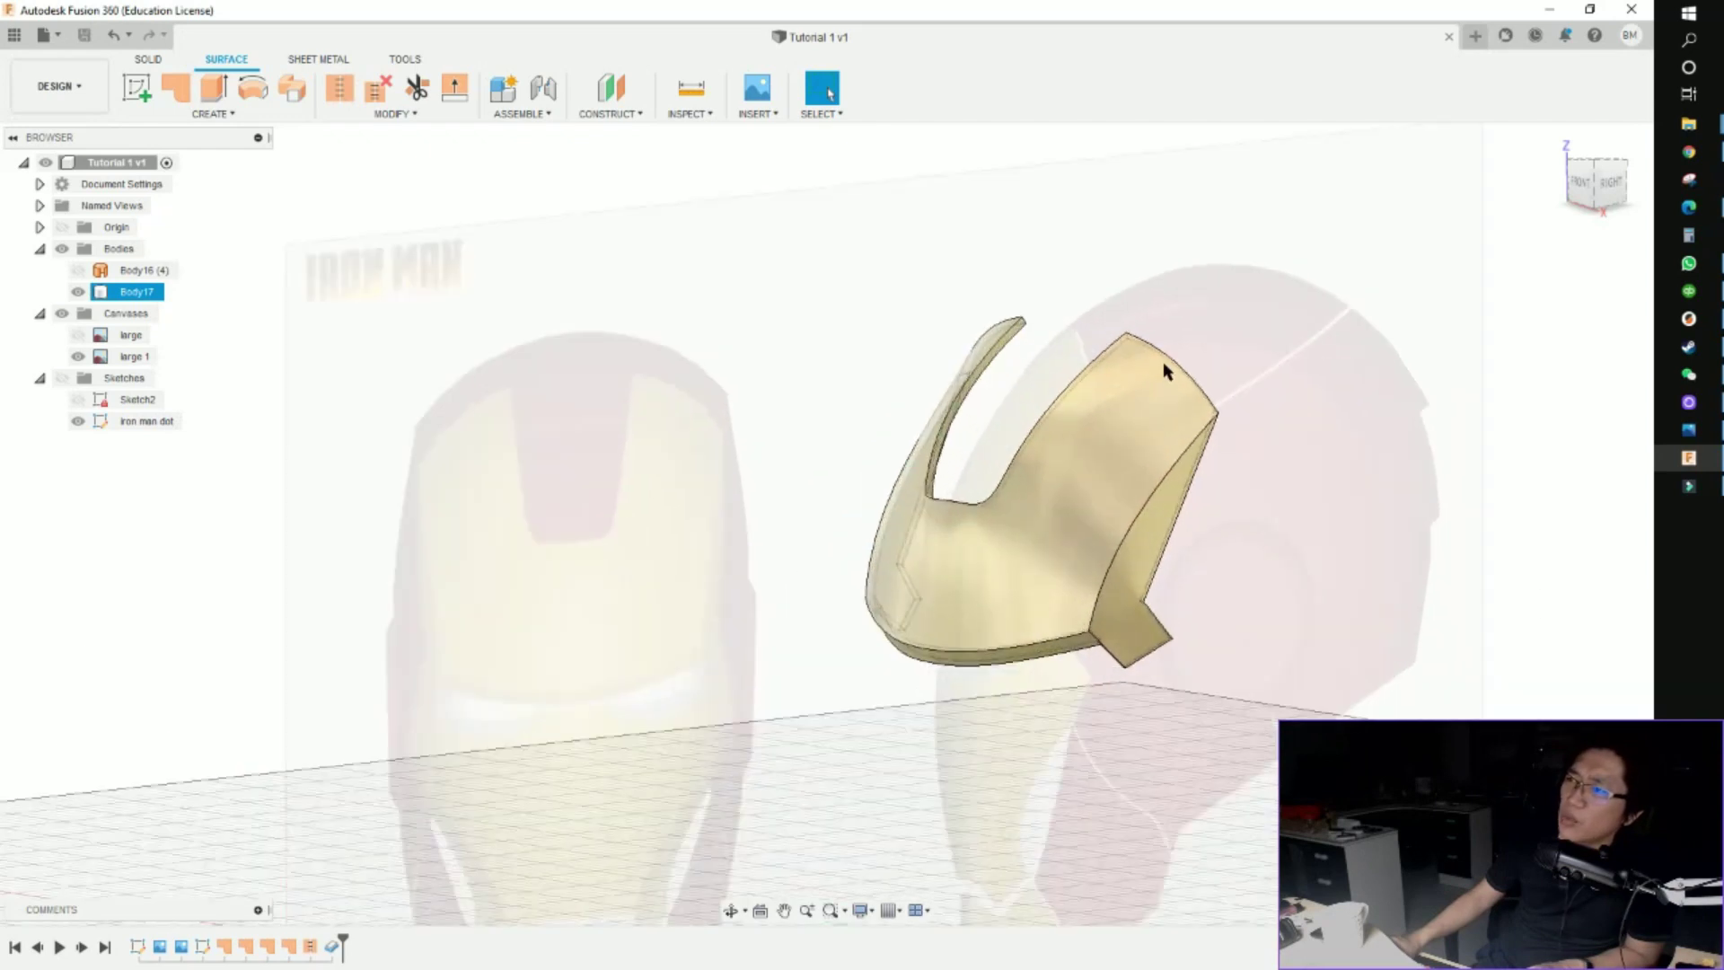
{"action": "left_click", "coordinate": [1162, 361]}
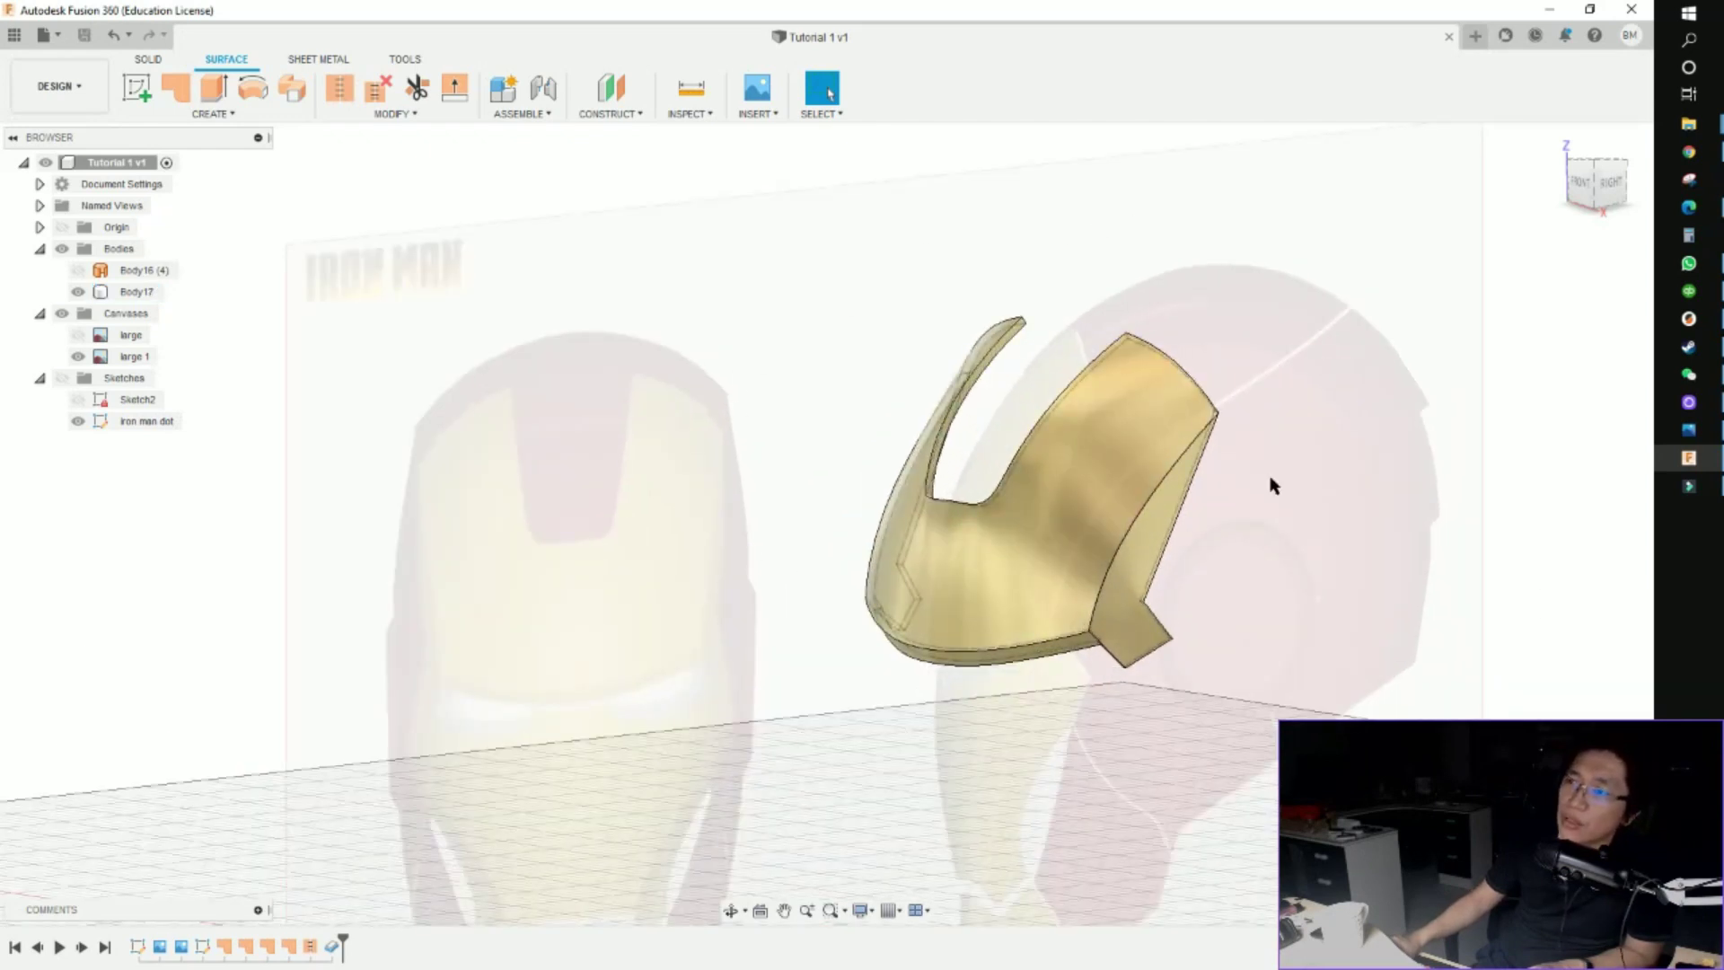
{"action": "middle_click_drag", "start_coordinate": [1010, 660], "coordinate": [941, 346]}
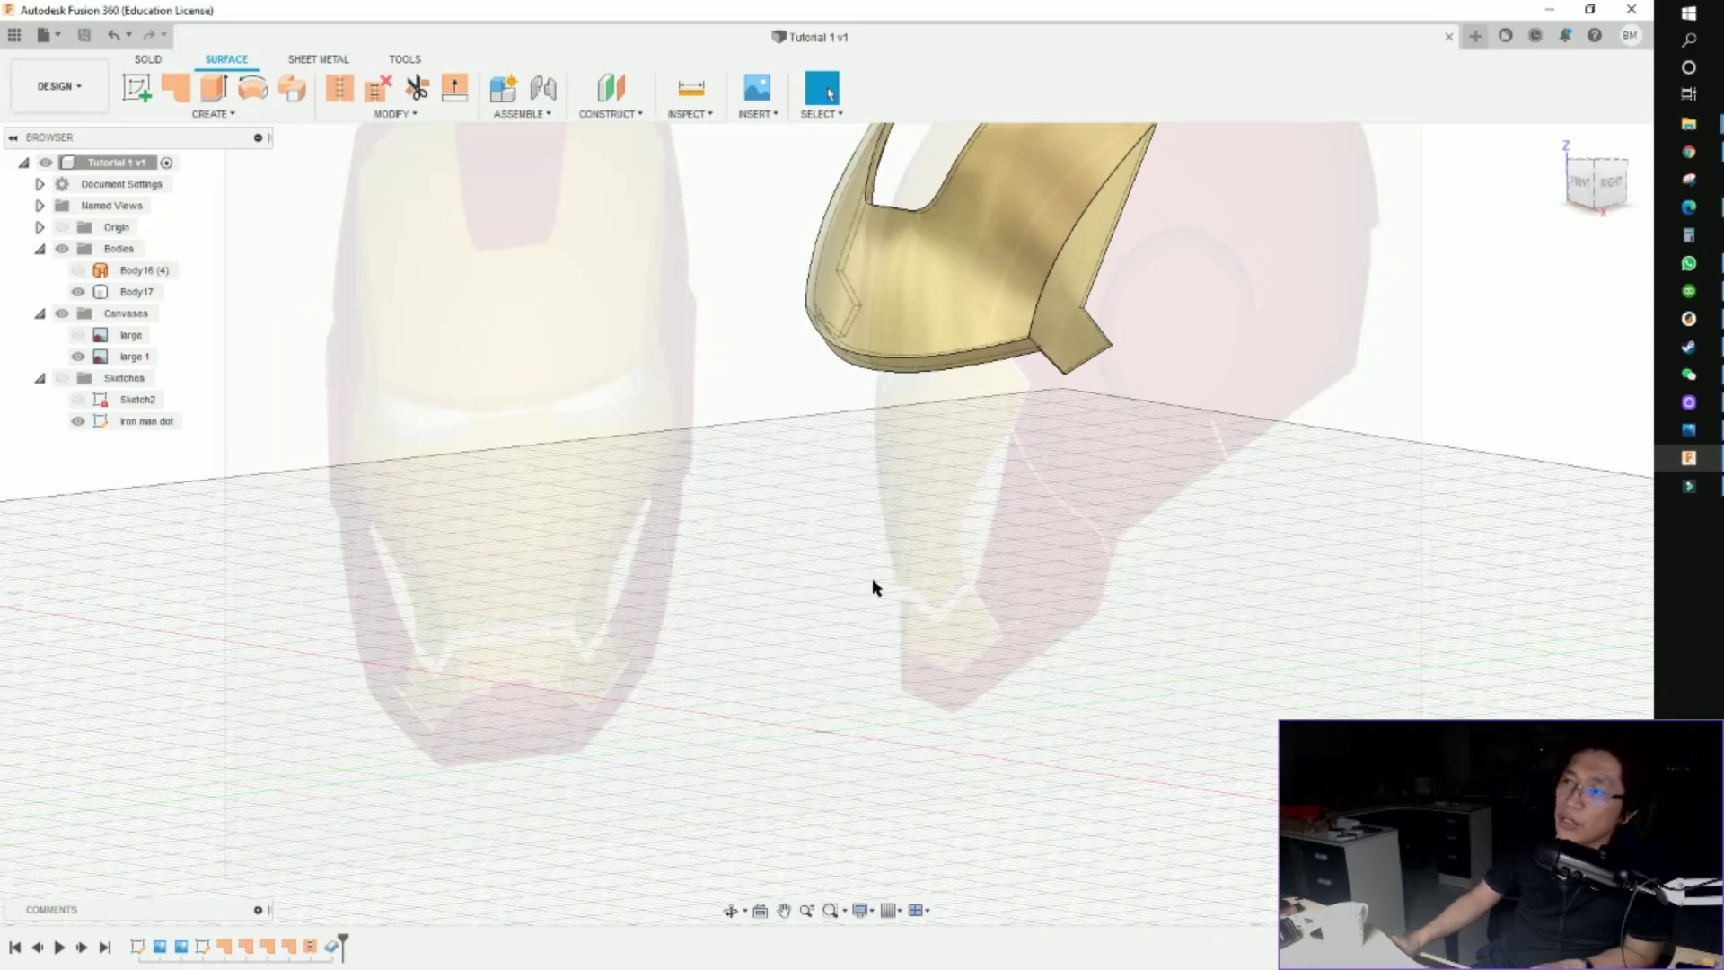
{"action": "middle_click_drag", "start_coordinate": [1290, 490], "coordinate": [1059, 458]}
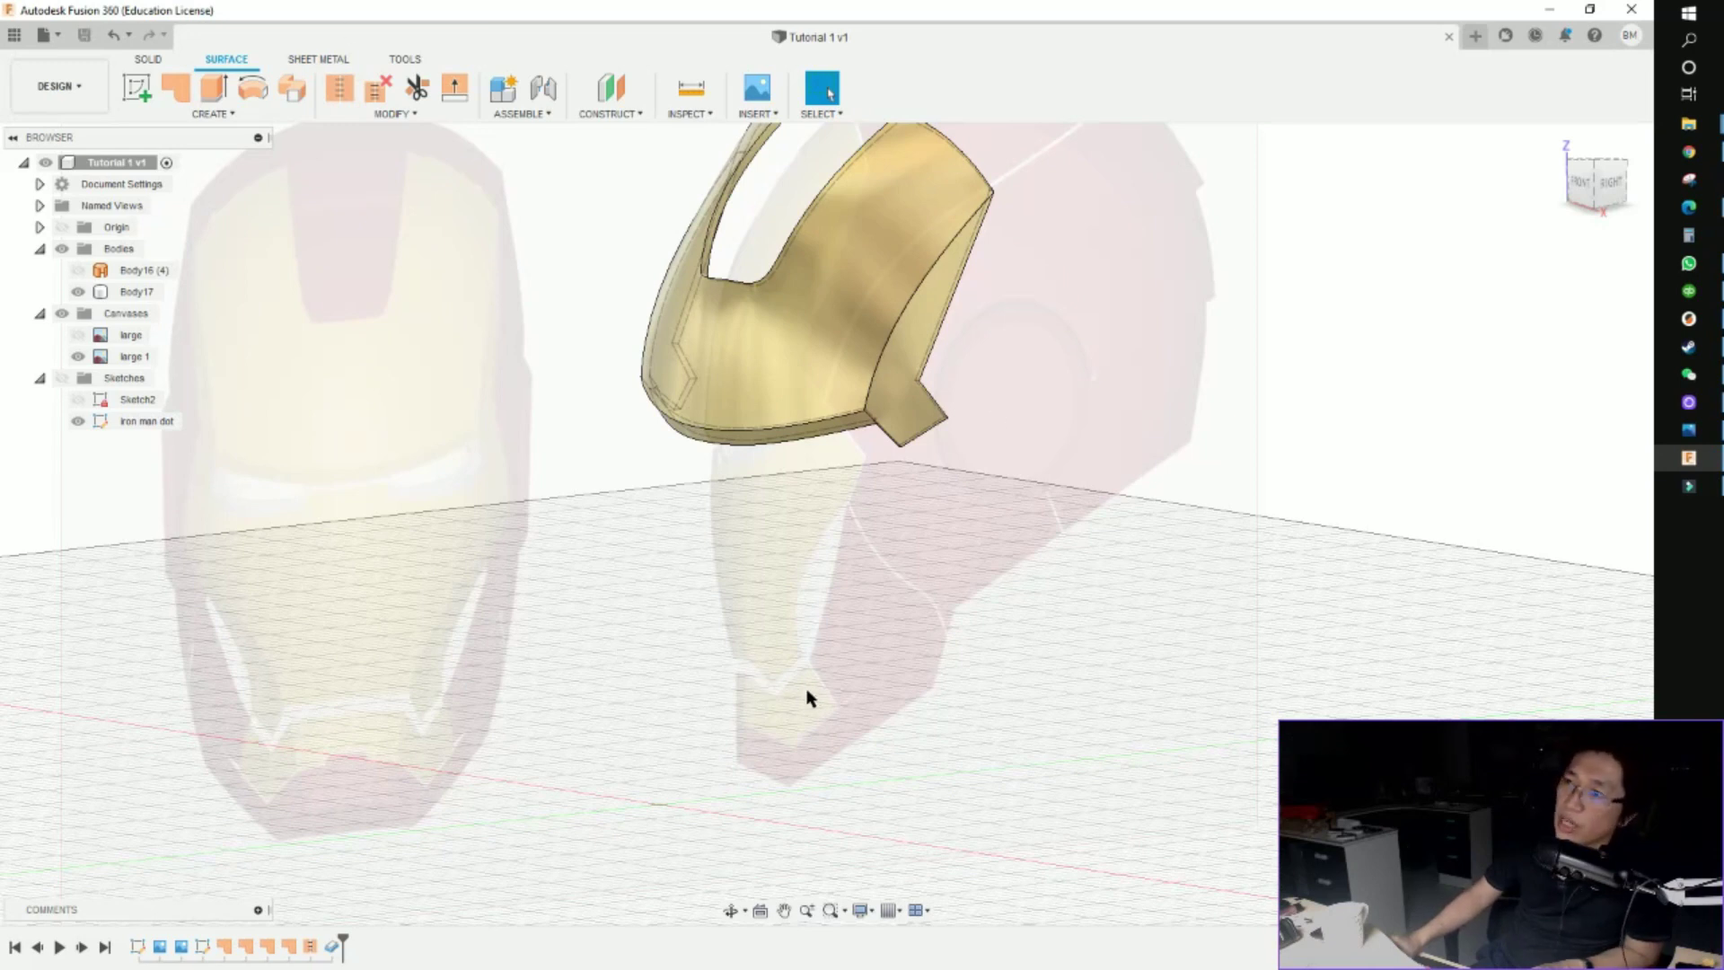
{"action": "middle_click_drag", "start_coordinate": [1132, 400], "coordinate": [985, 678]}
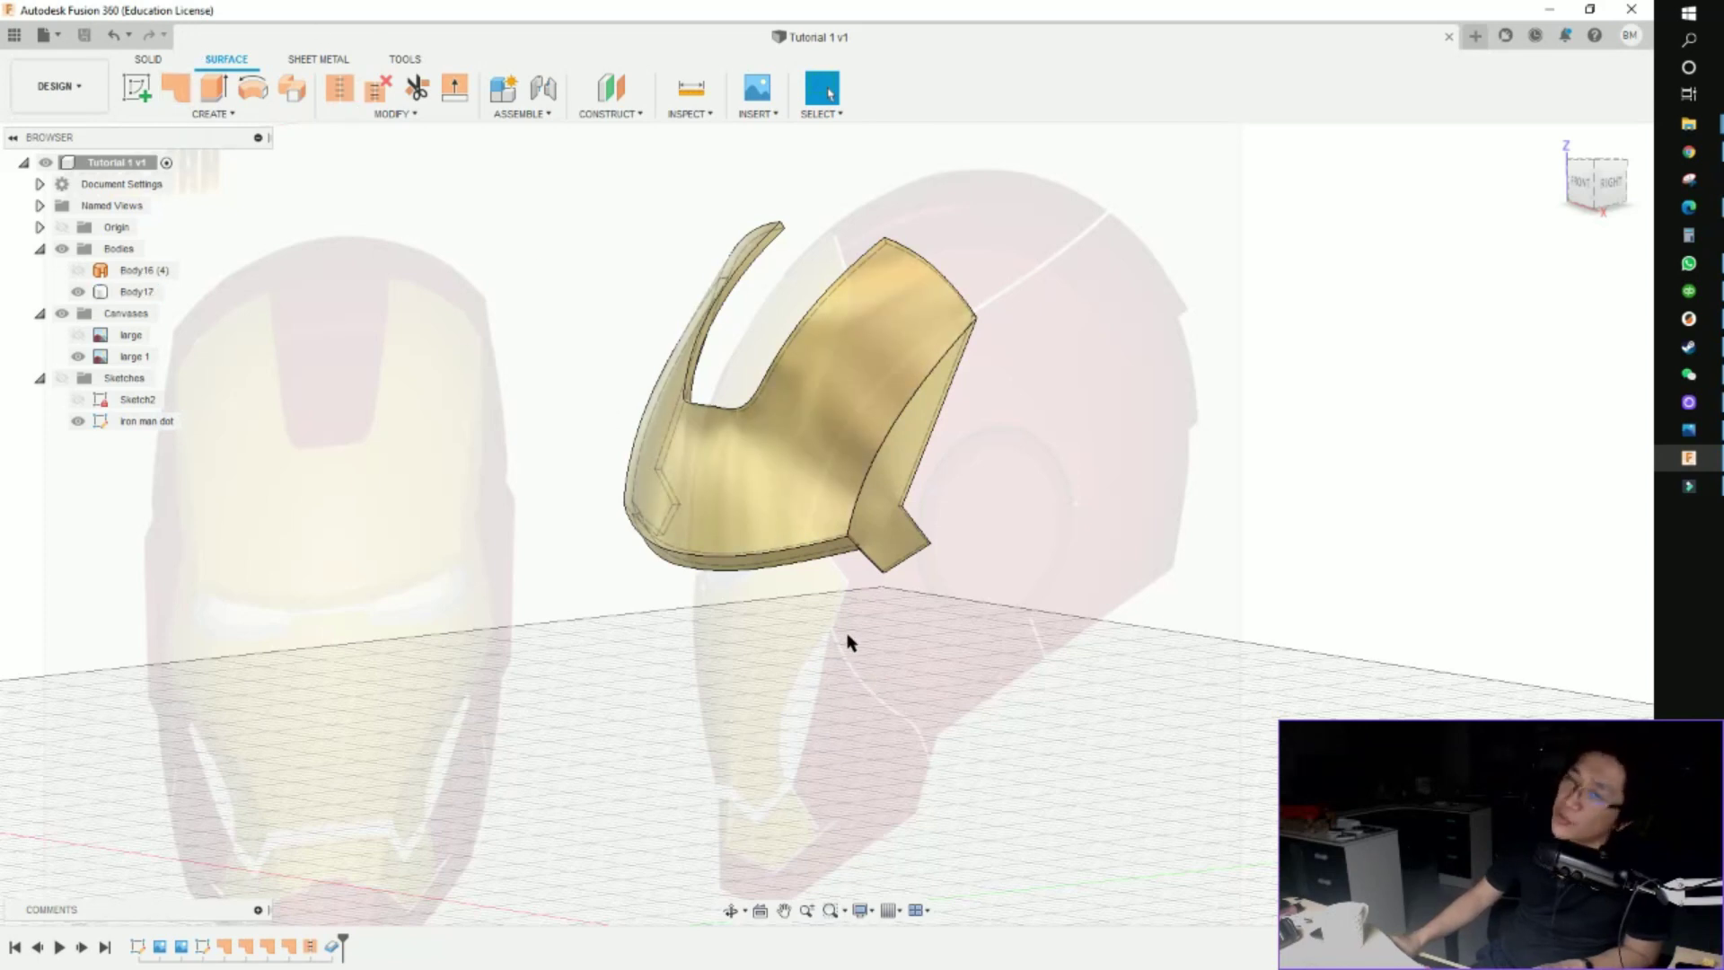
{"action": "left_click", "coordinate": [878, 564]}
{"action": "middle_click_drag", "start_coordinate": [878, 564], "coordinate": [1091, 554], "text": "shift"}
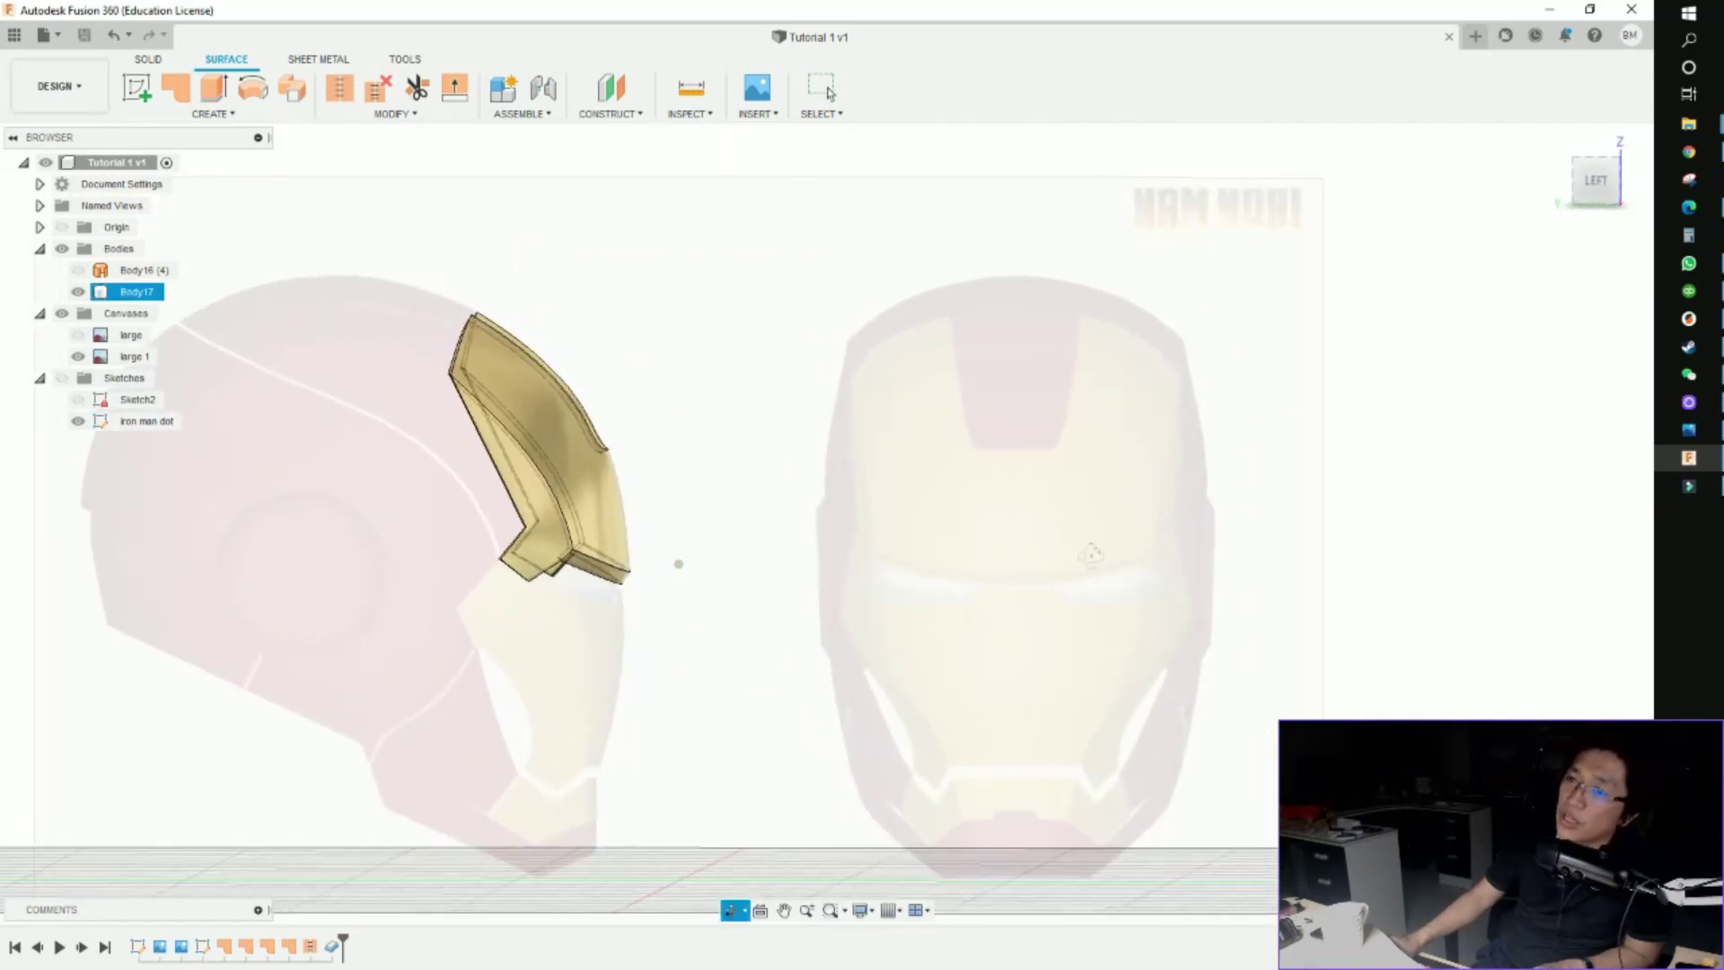
{"action": "key", "text": "Escape"}
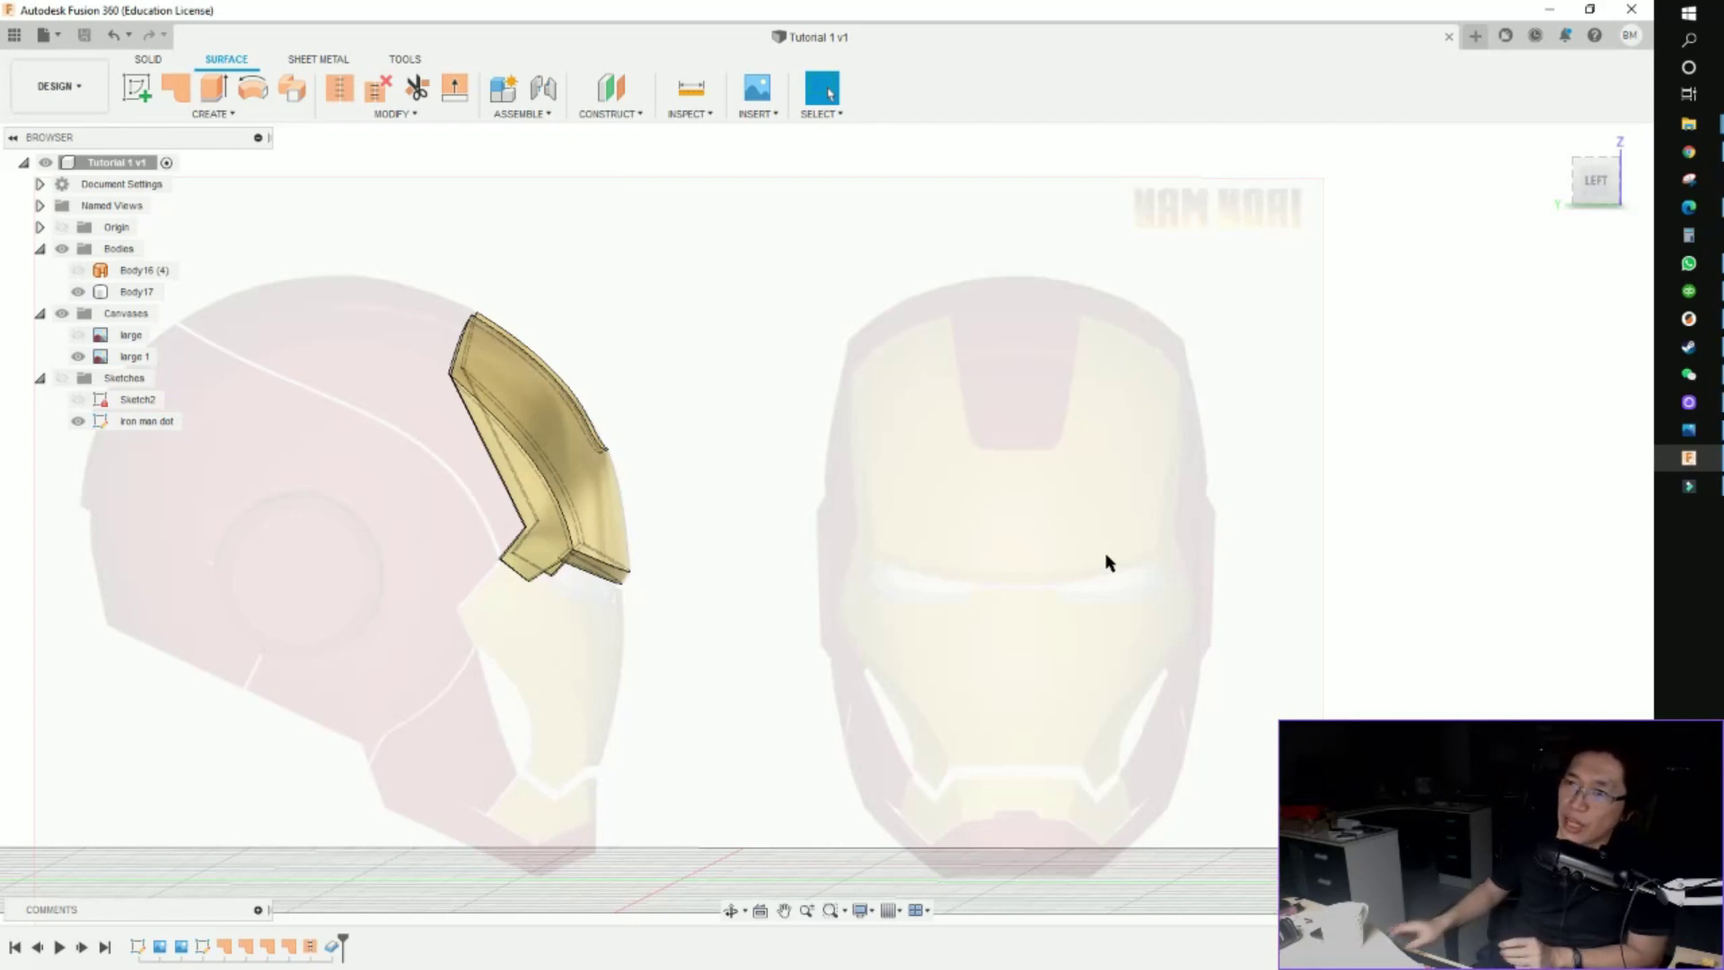
Examine the faceplate's fit against the helmet's side profile on the canvas from the left and right
{"action": "scroll", "coordinate": [562, 480], "scroll_direction": "up", "scroll_amount": 3}
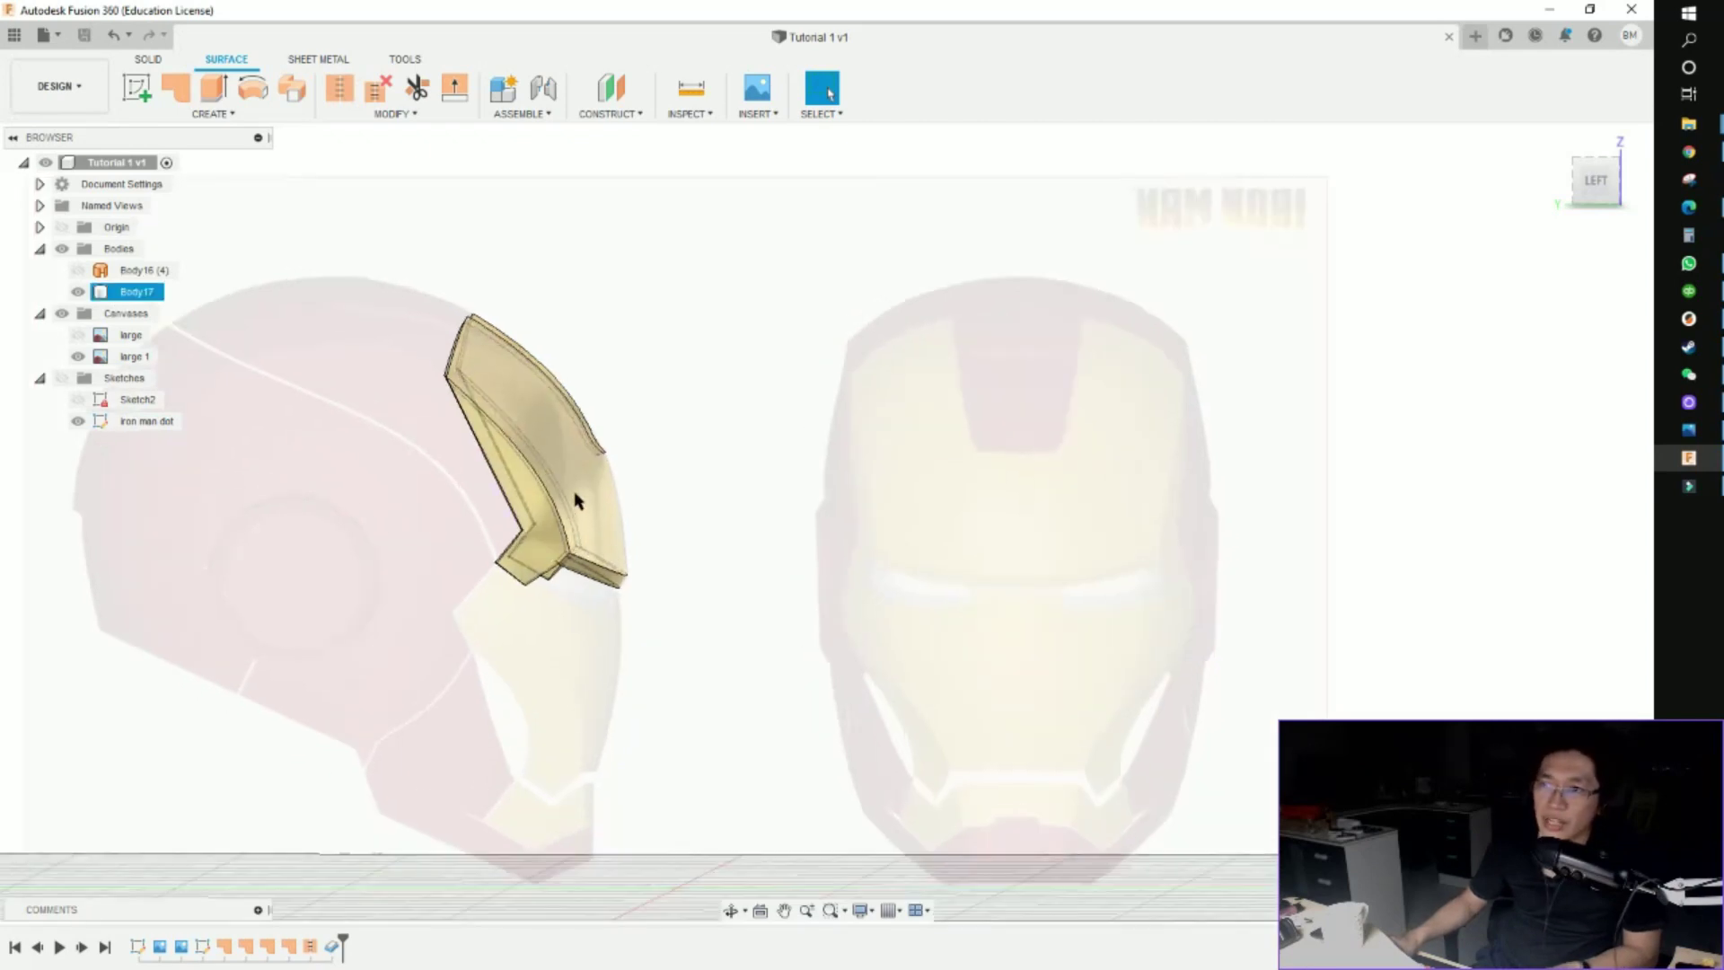
{"action": "middle_click_drag", "start_coordinate": [729, 616], "coordinate": [503, 631], "text": "shift"}
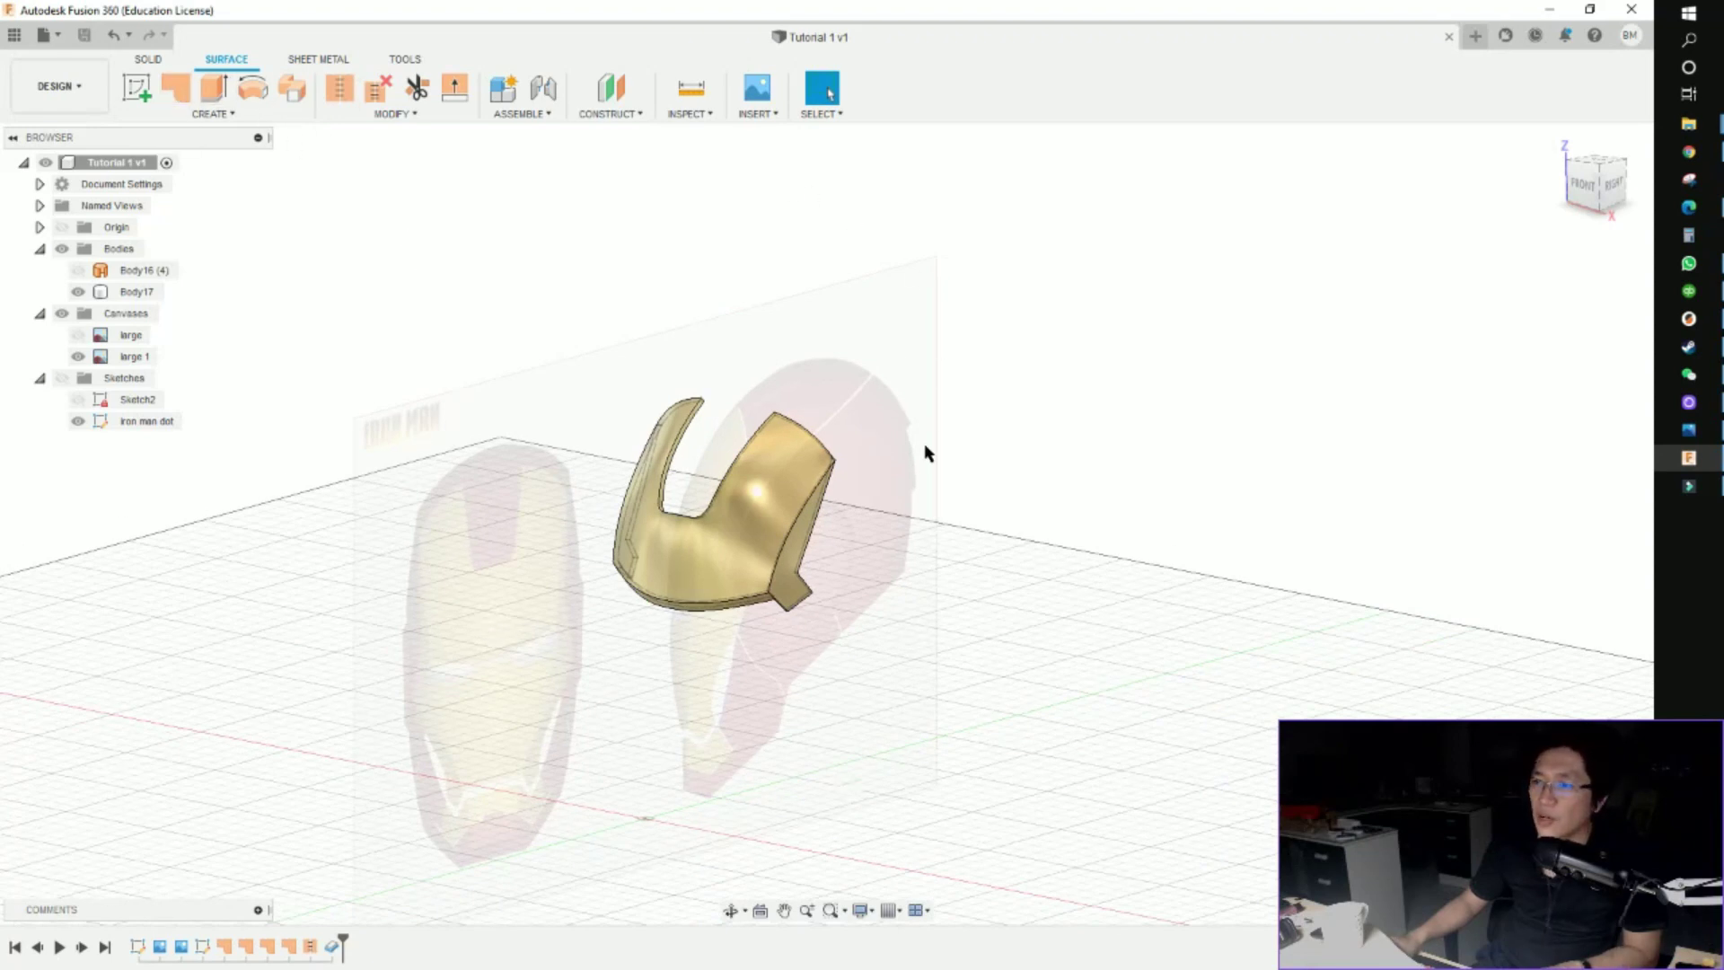
{"action": "scroll", "coordinate": [928, 454], "scroll_direction": "up", "scroll_amount": 3}
{"action": "middle_click_drag", "start_coordinate": [874, 500], "coordinate": [944, 534], "text": "shift"}
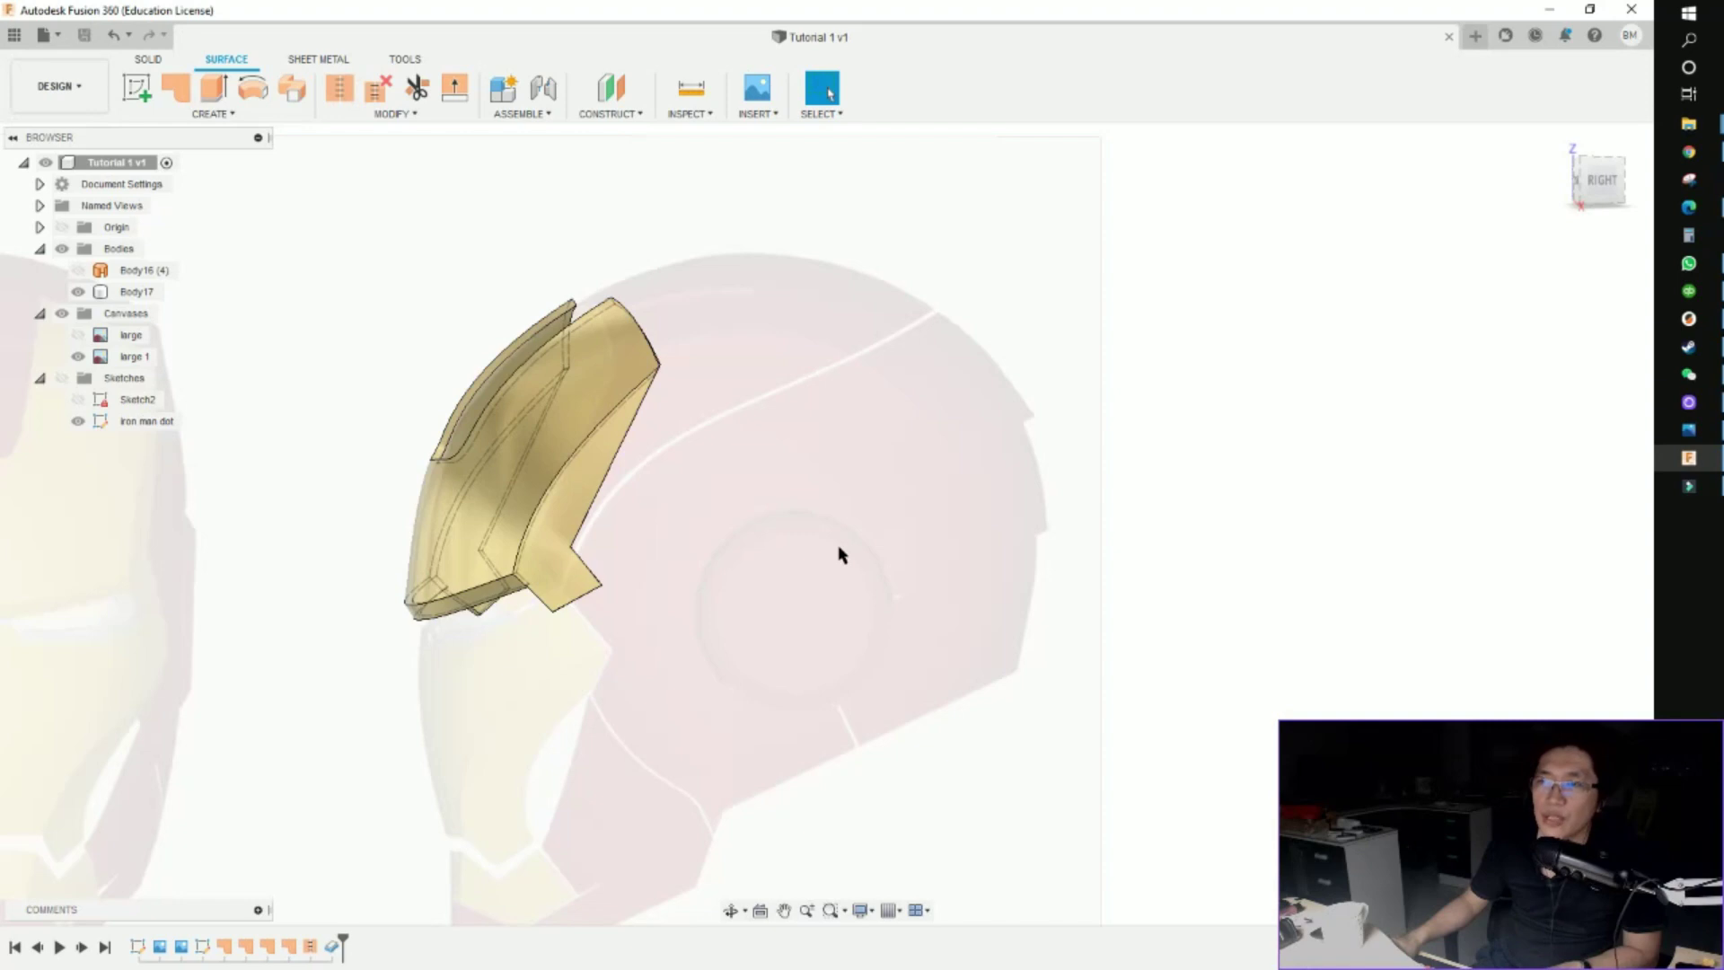
{"action": "scroll", "coordinate": [794, 564], "scroll_direction": "down", "scroll_amount": 3}
{"action": "middle_click_drag", "start_coordinate": [785, 558], "coordinate": [764, 527], "text": "shift"}
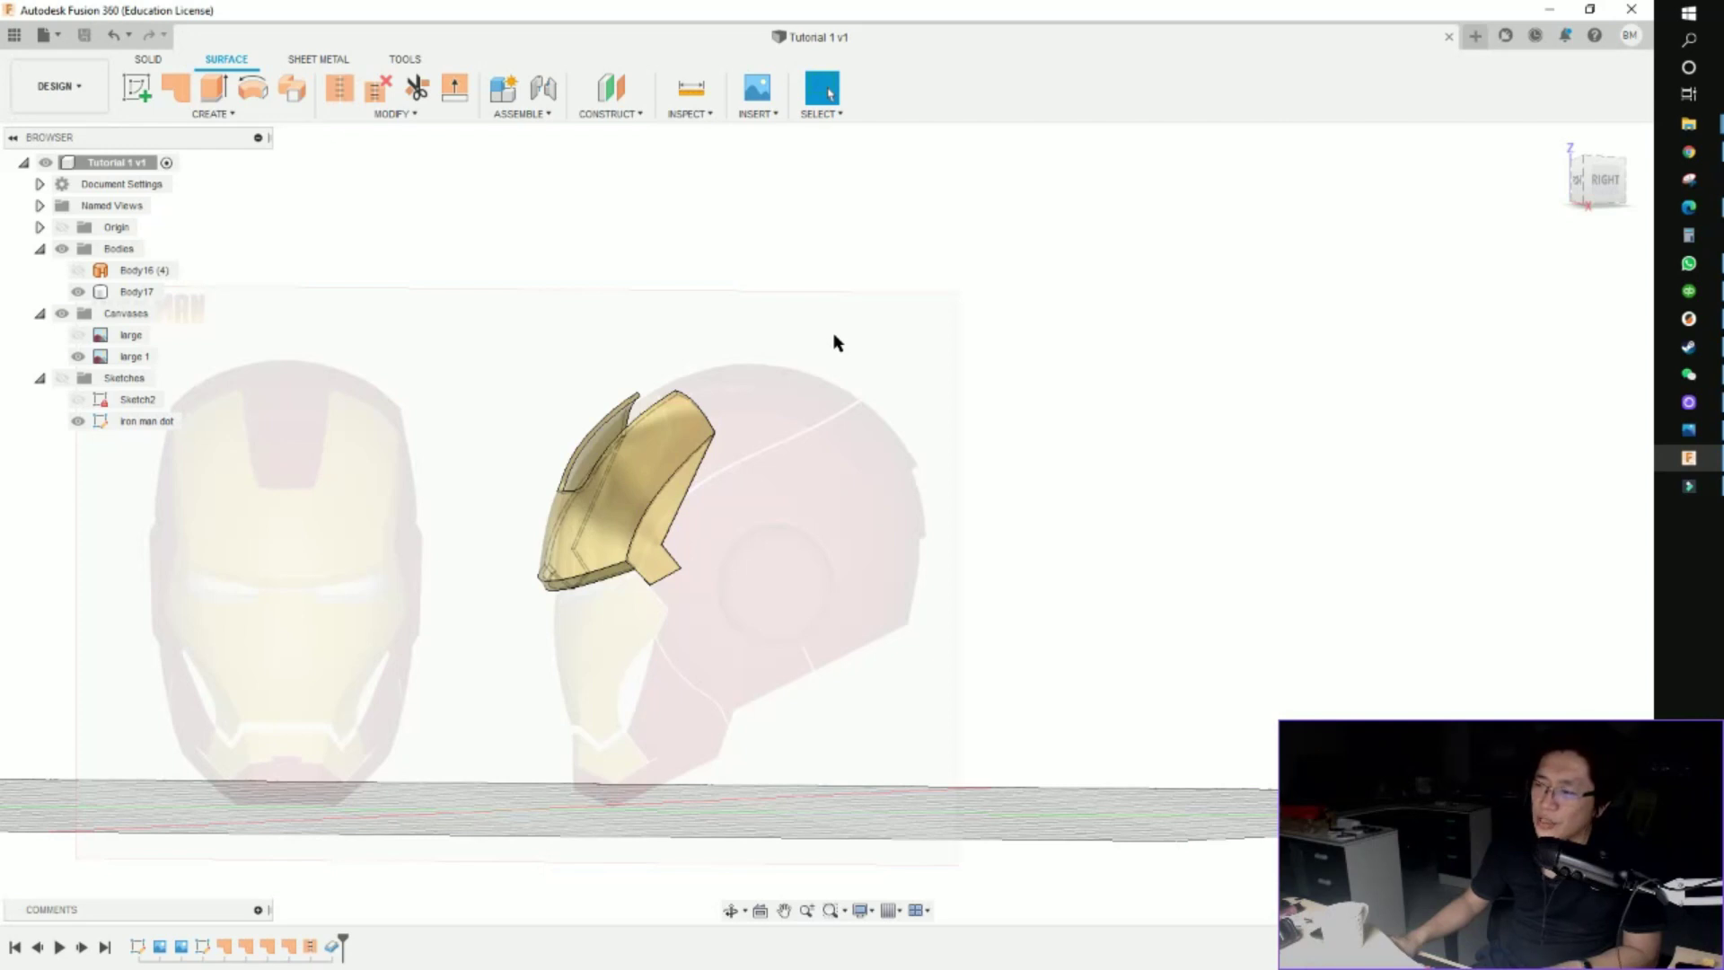
{"action": "middle_click_drag", "start_coordinate": [876, 509], "coordinate": [1089, 474]}
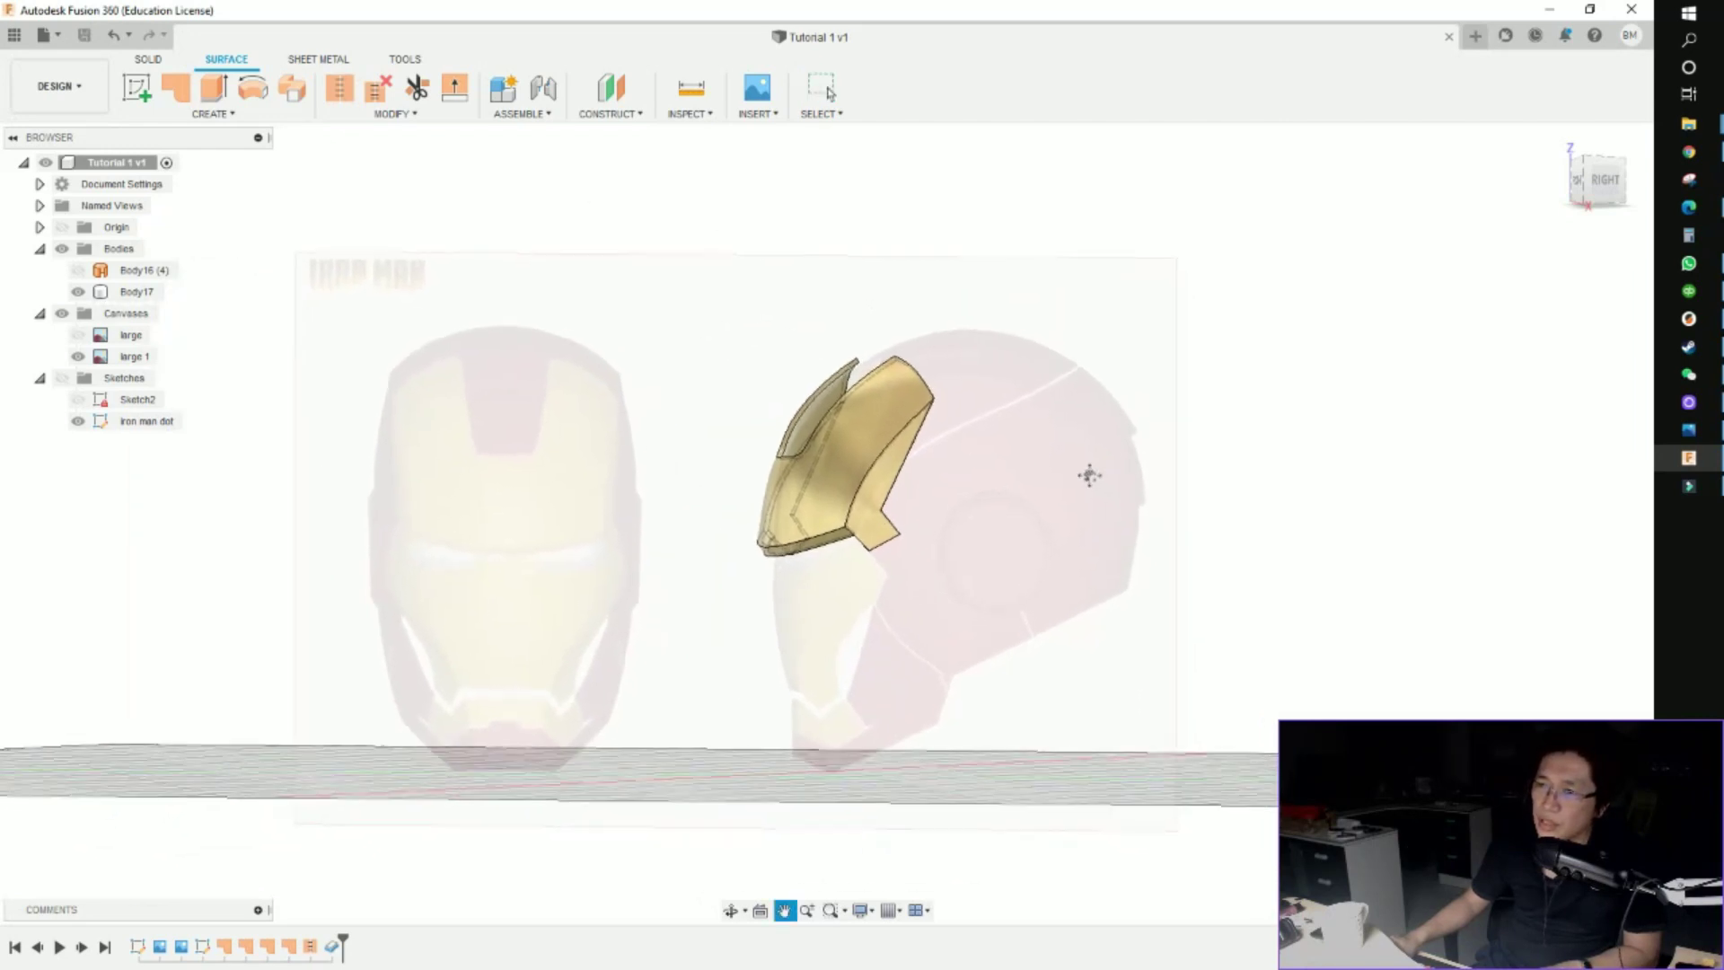
Review the model's history by moving the timeline marker and returning it to the end
{"action": "scroll", "coordinate": [987, 432], "scroll_direction": "up", "scroll_amount": 1}
{"action": "middle_click_drag", "start_coordinate": [735, 435], "coordinate": [738, 375]}
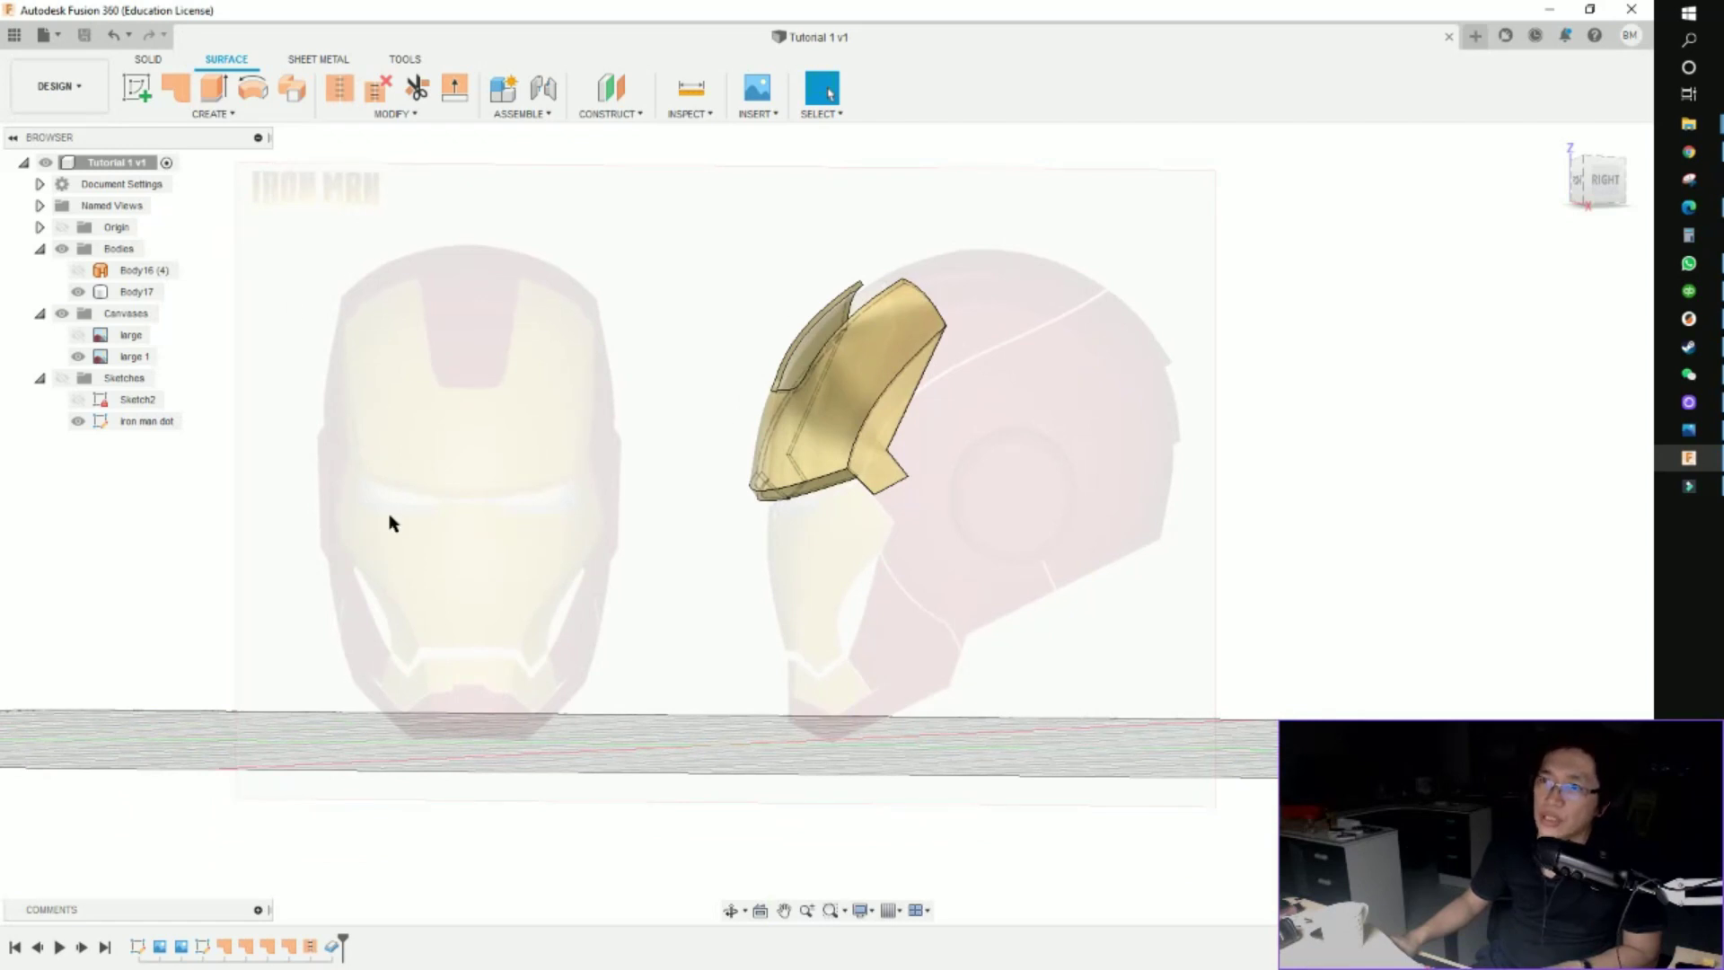
{"action": "middle_click_drag", "start_coordinate": [736, 368], "coordinate": [892, 476], "text": "shift"}
{"action": "mouse_move", "coordinate": [1052, 641]}
{"action": "middle_mouse_down"}
{"action": "mouse_move", "coordinate": [1084, 699]}
{"action": "mouse_move", "coordinate": [955, 609]}
{"action": "middle_mouse_up"}
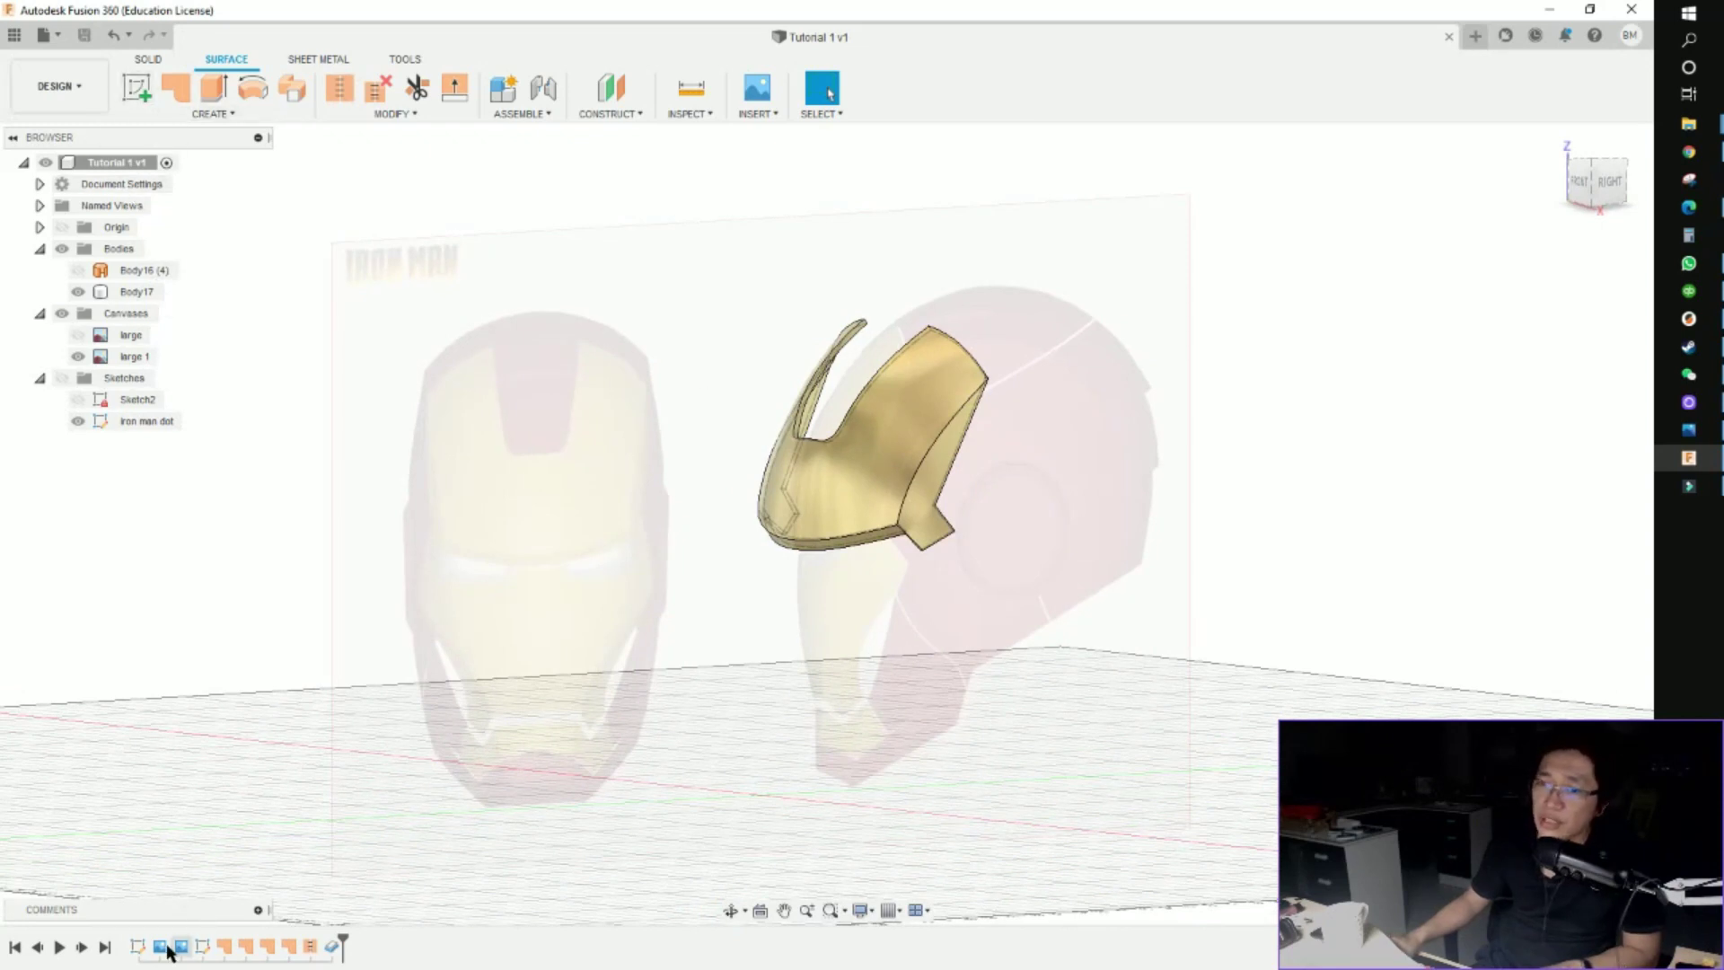
{"action": "mouse_move", "coordinate": [342, 941]}
{"action": "left_mouse_down"}
{"action": "mouse_move", "coordinate": [126, 941]}
{"action": "mouse_move", "coordinate": [342, 942]}
{"action": "left_mouse_up"}
{"action": "middle_click_drag", "start_coordinate": [533, 791], "coordinate": [687, 515]}
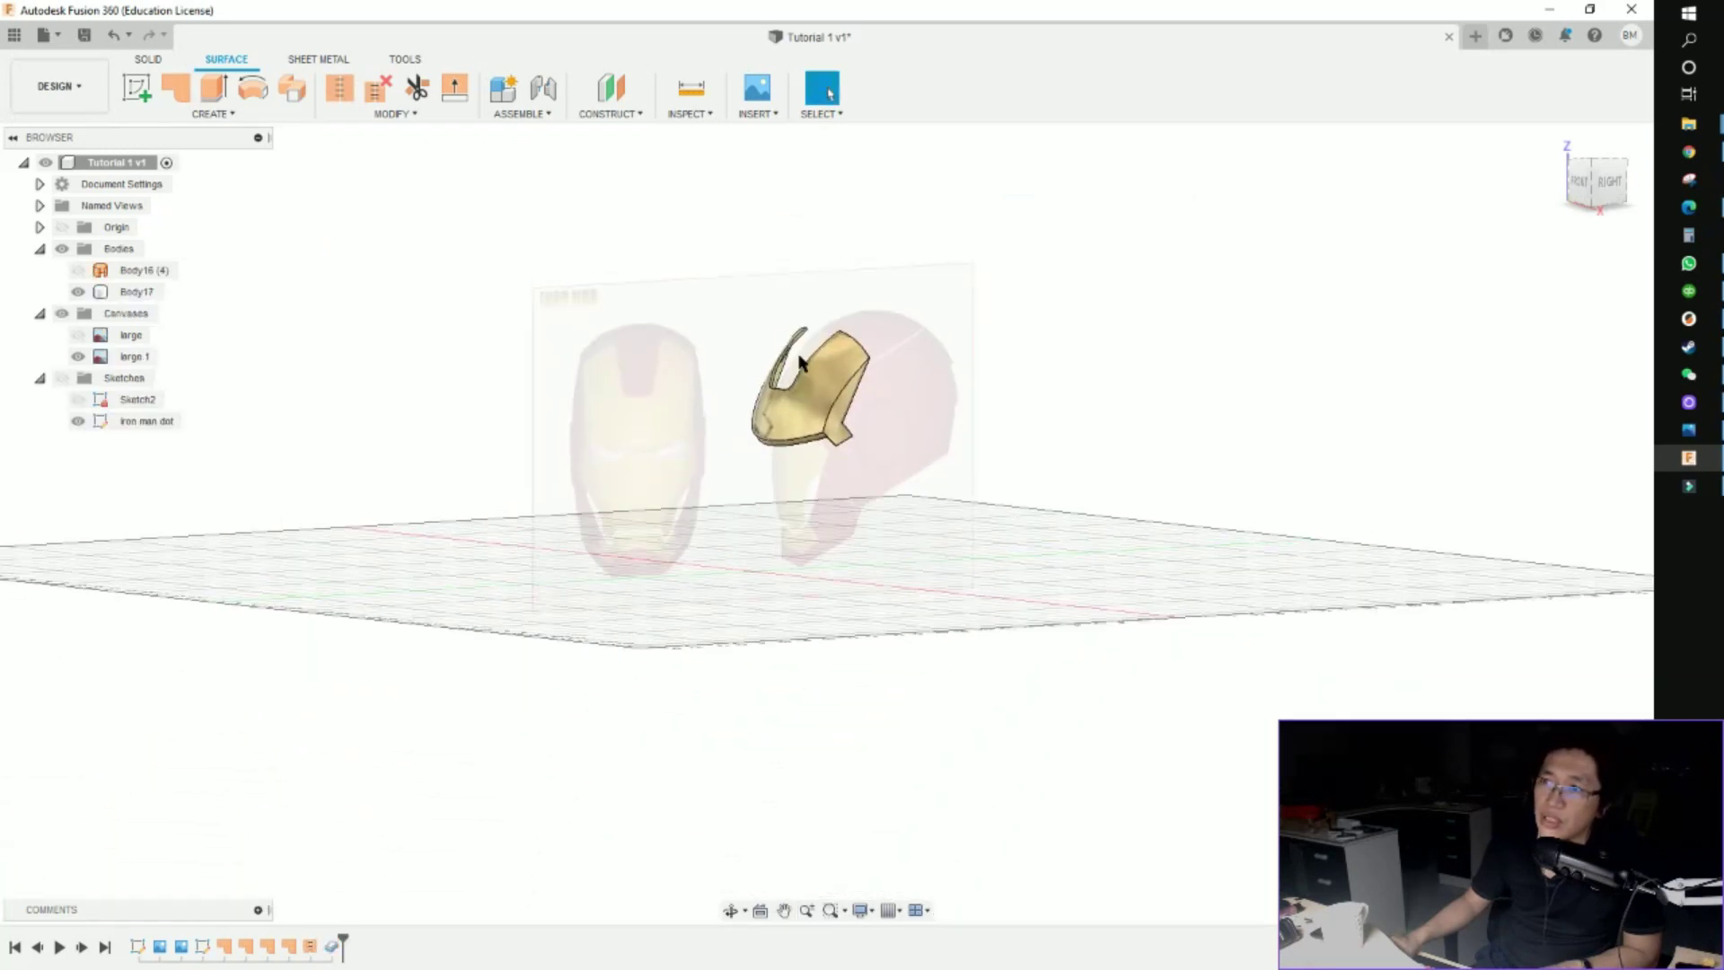
{"action": "scroll", "coordinate": [808, 431], "scroll_direction": "up", "scroll_amount": 4}
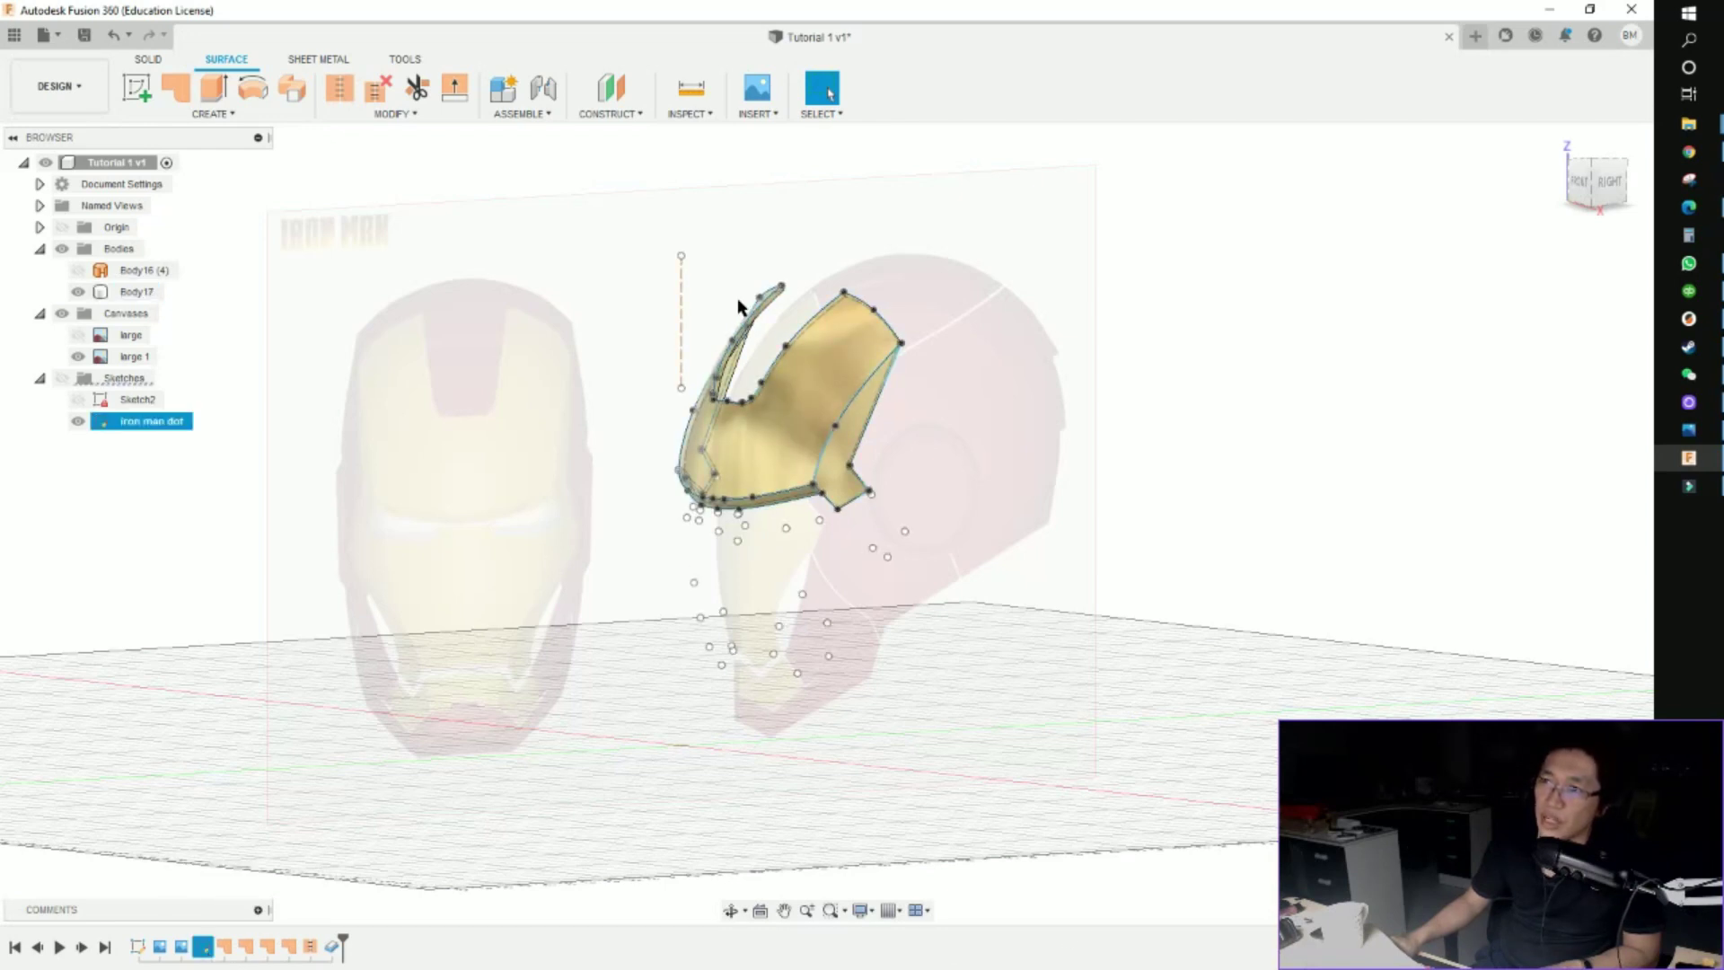
Examine the faceplate's lower edge and the sketch points below it against the helmet canvas from front and angled side views
{"action": "scroll", "coordinate": [804, 575], "scroll_direction": "up", "scroll_amount": 2}
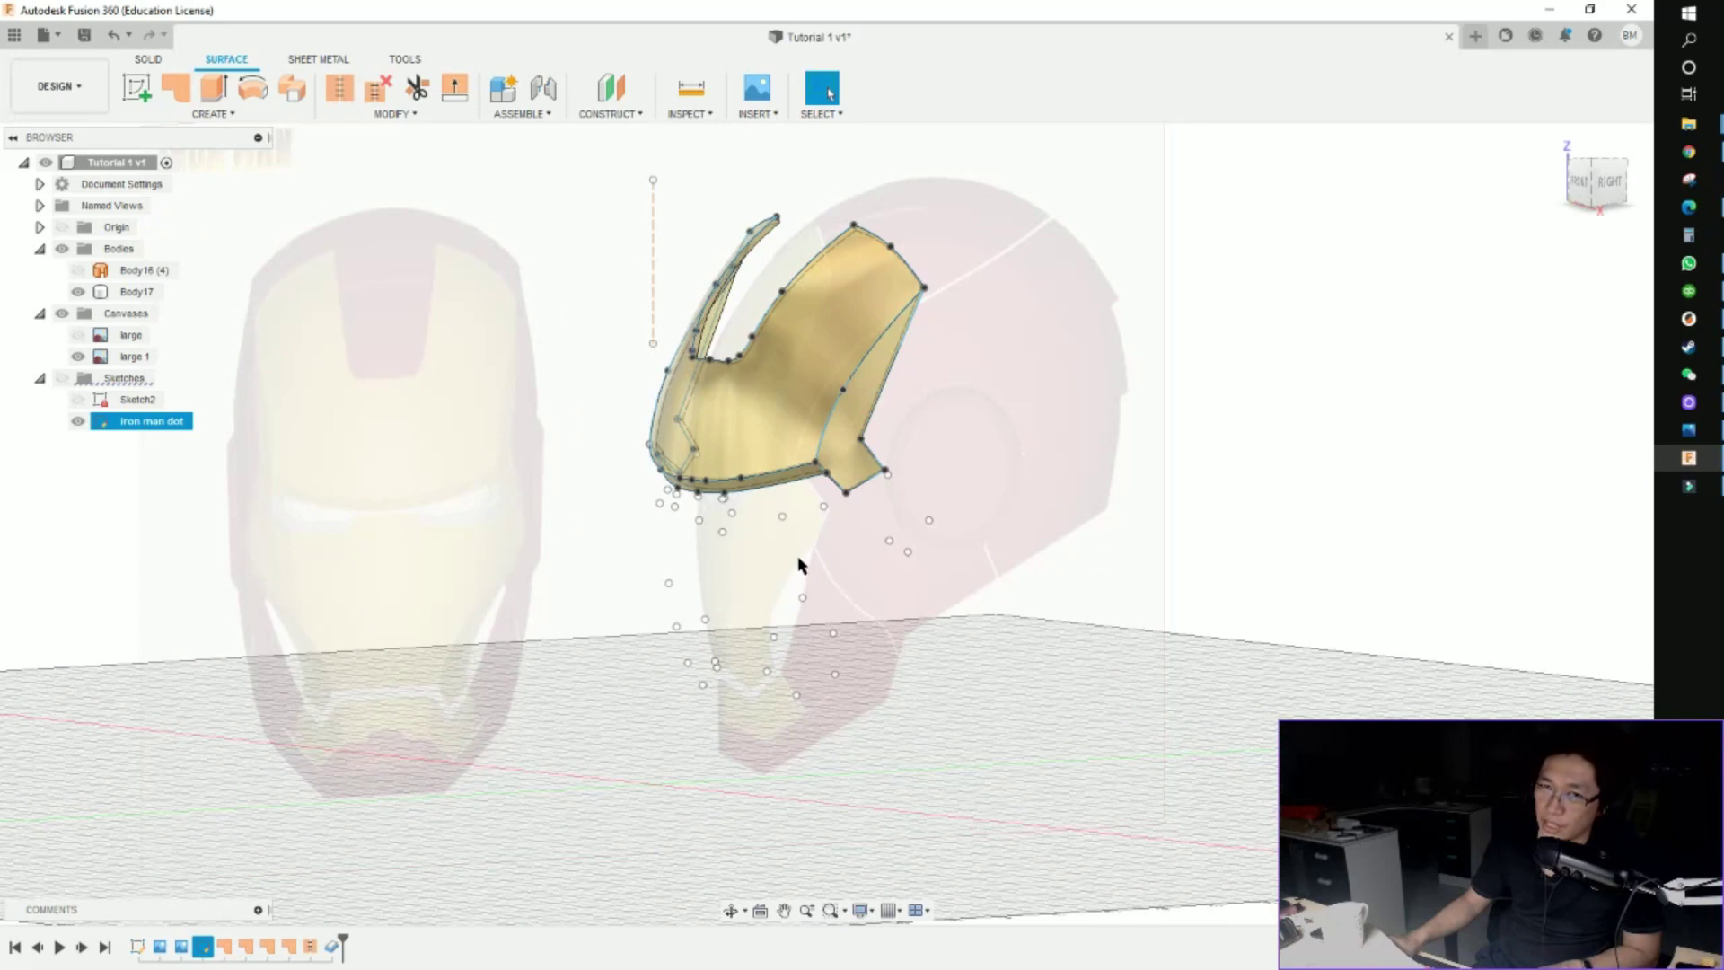
{"action": "middle_click_drag", "start_coordinate": [818, 557], "coordinate": [869, 543], "text": "shift"}
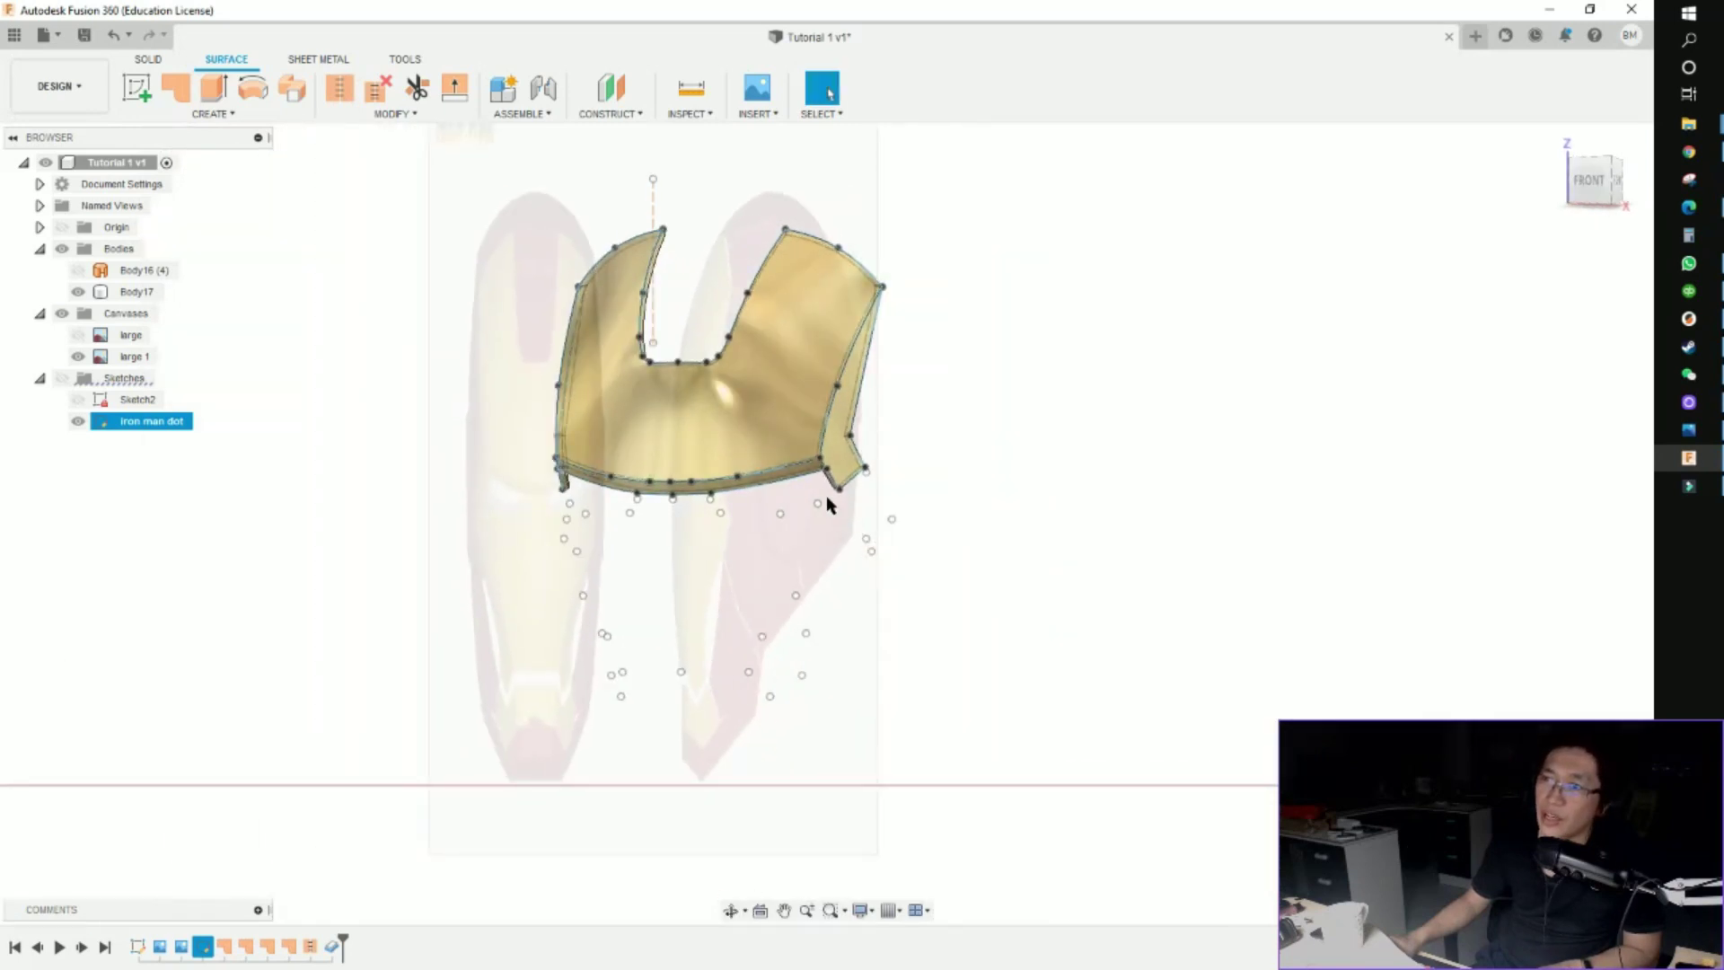
{"action": "scroll", "coordinate": [817, 503], "scroll_direction": "up", "scroll_amount": 3}
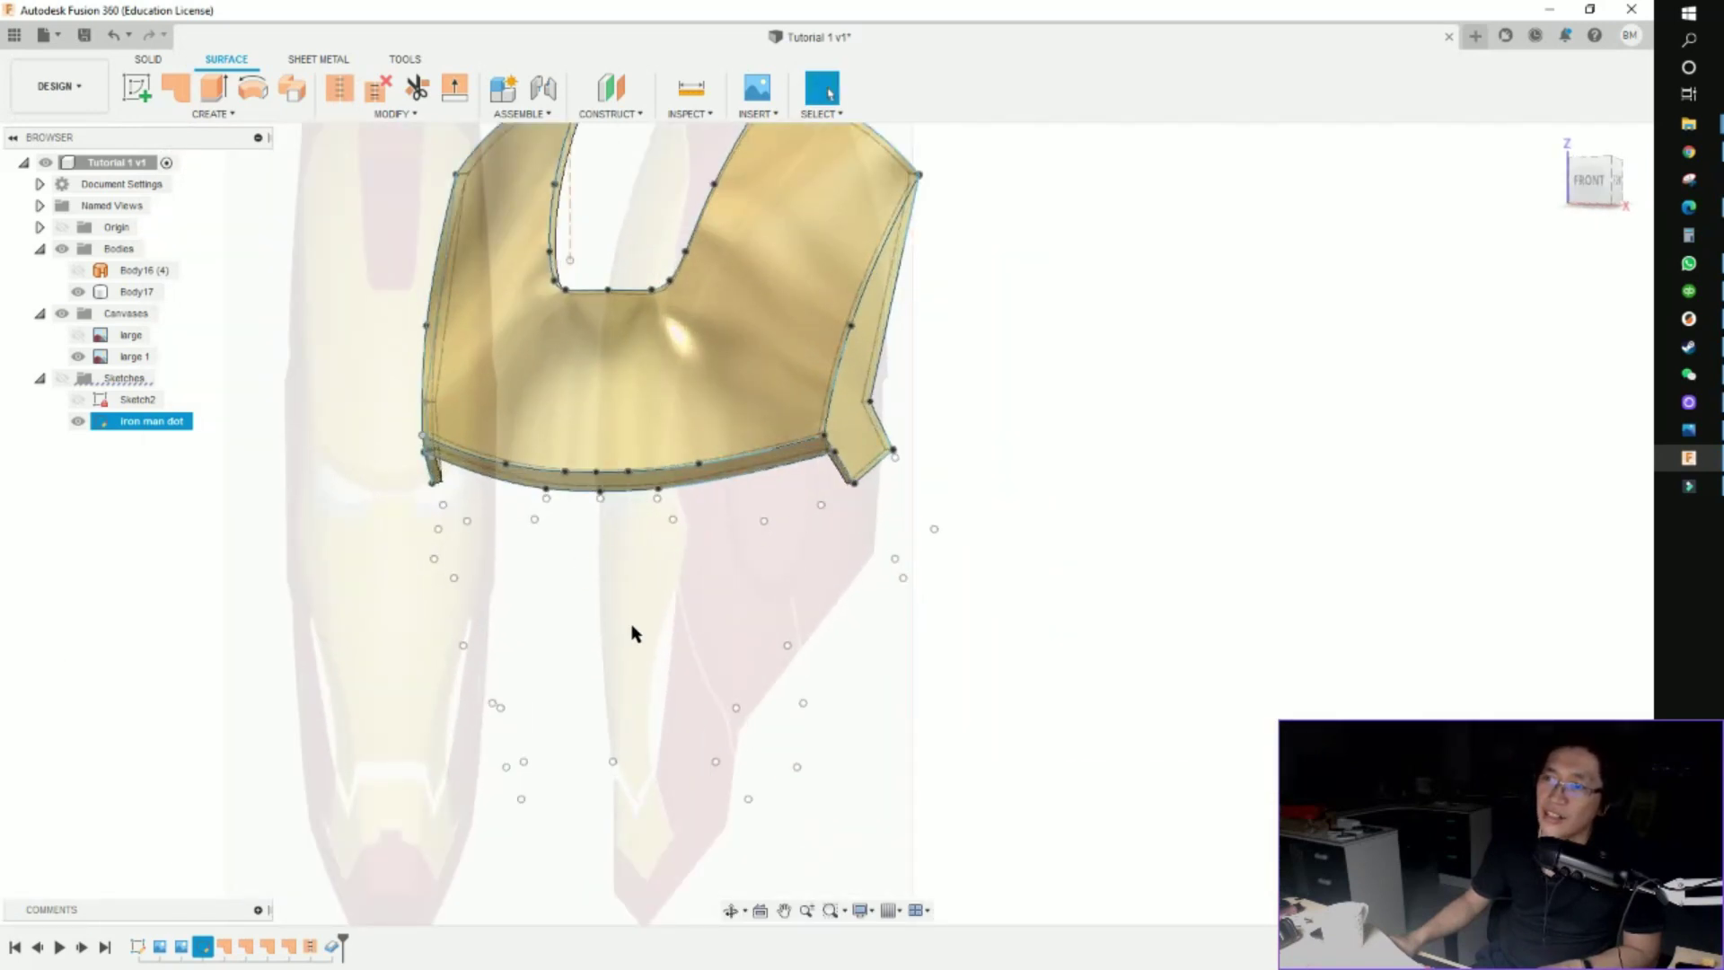
{"action": "middle_click_drag", "start_coordinate": [633, 633], "coordinate": [672, 567], "text": "shift"}
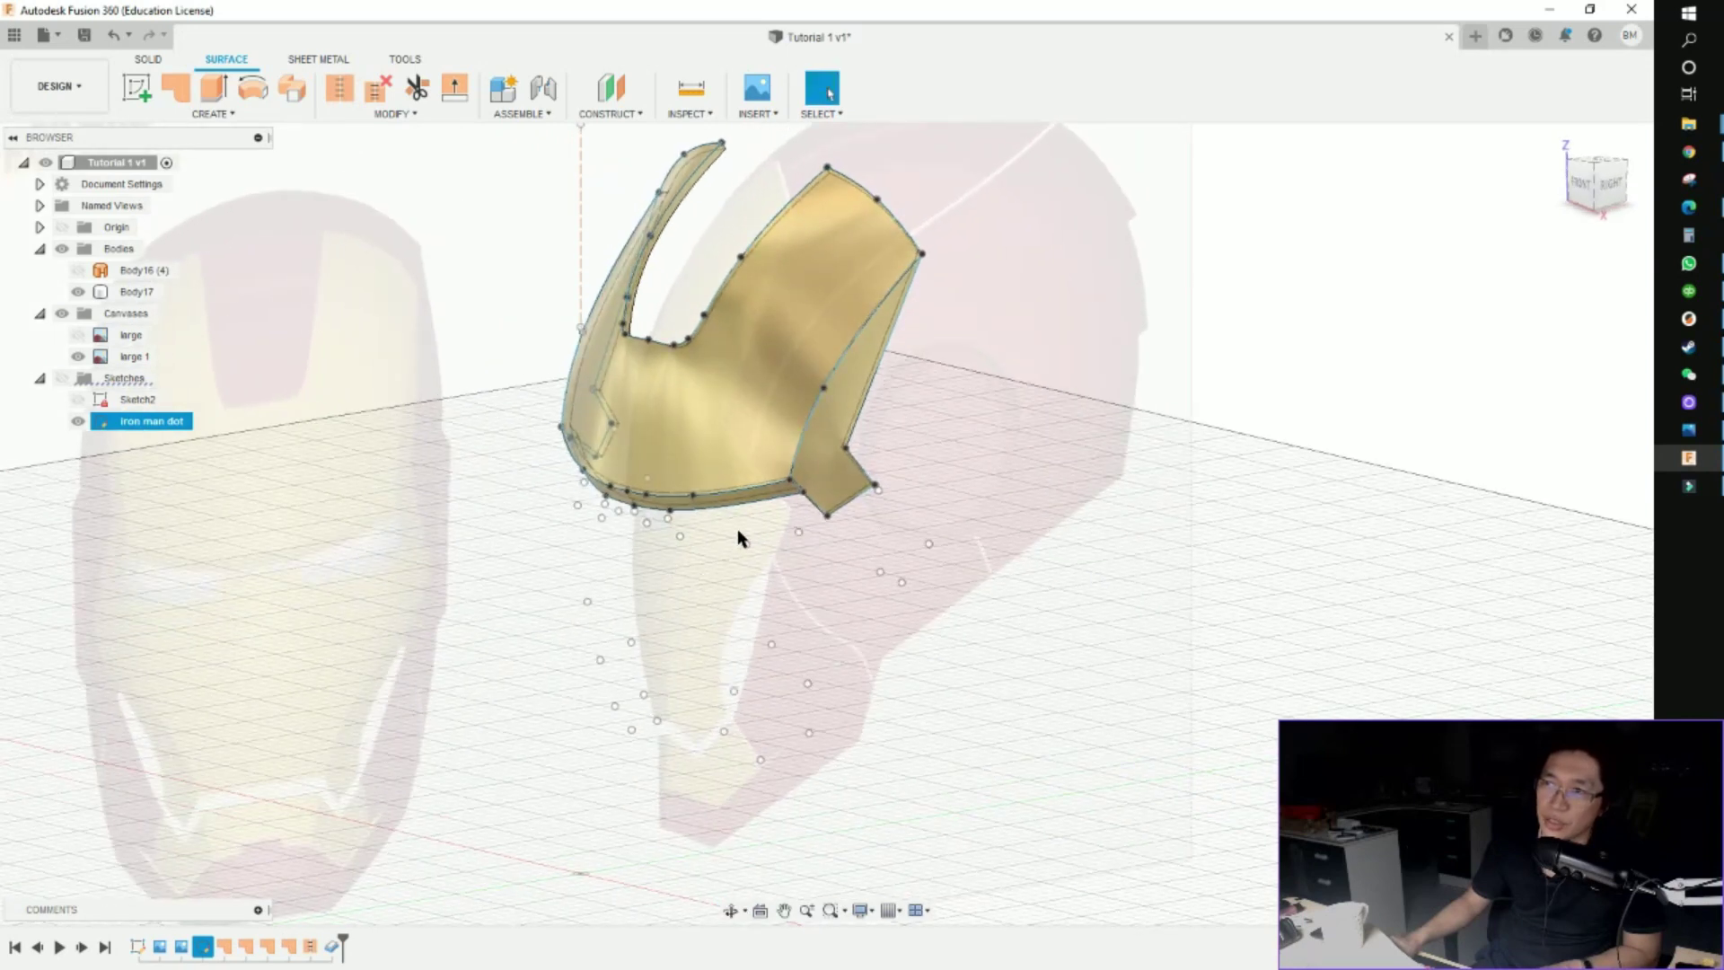
{"action": "scroll", "coordinate": [817, 557], "scroll_direction": "up", "scroll_amount": 2}
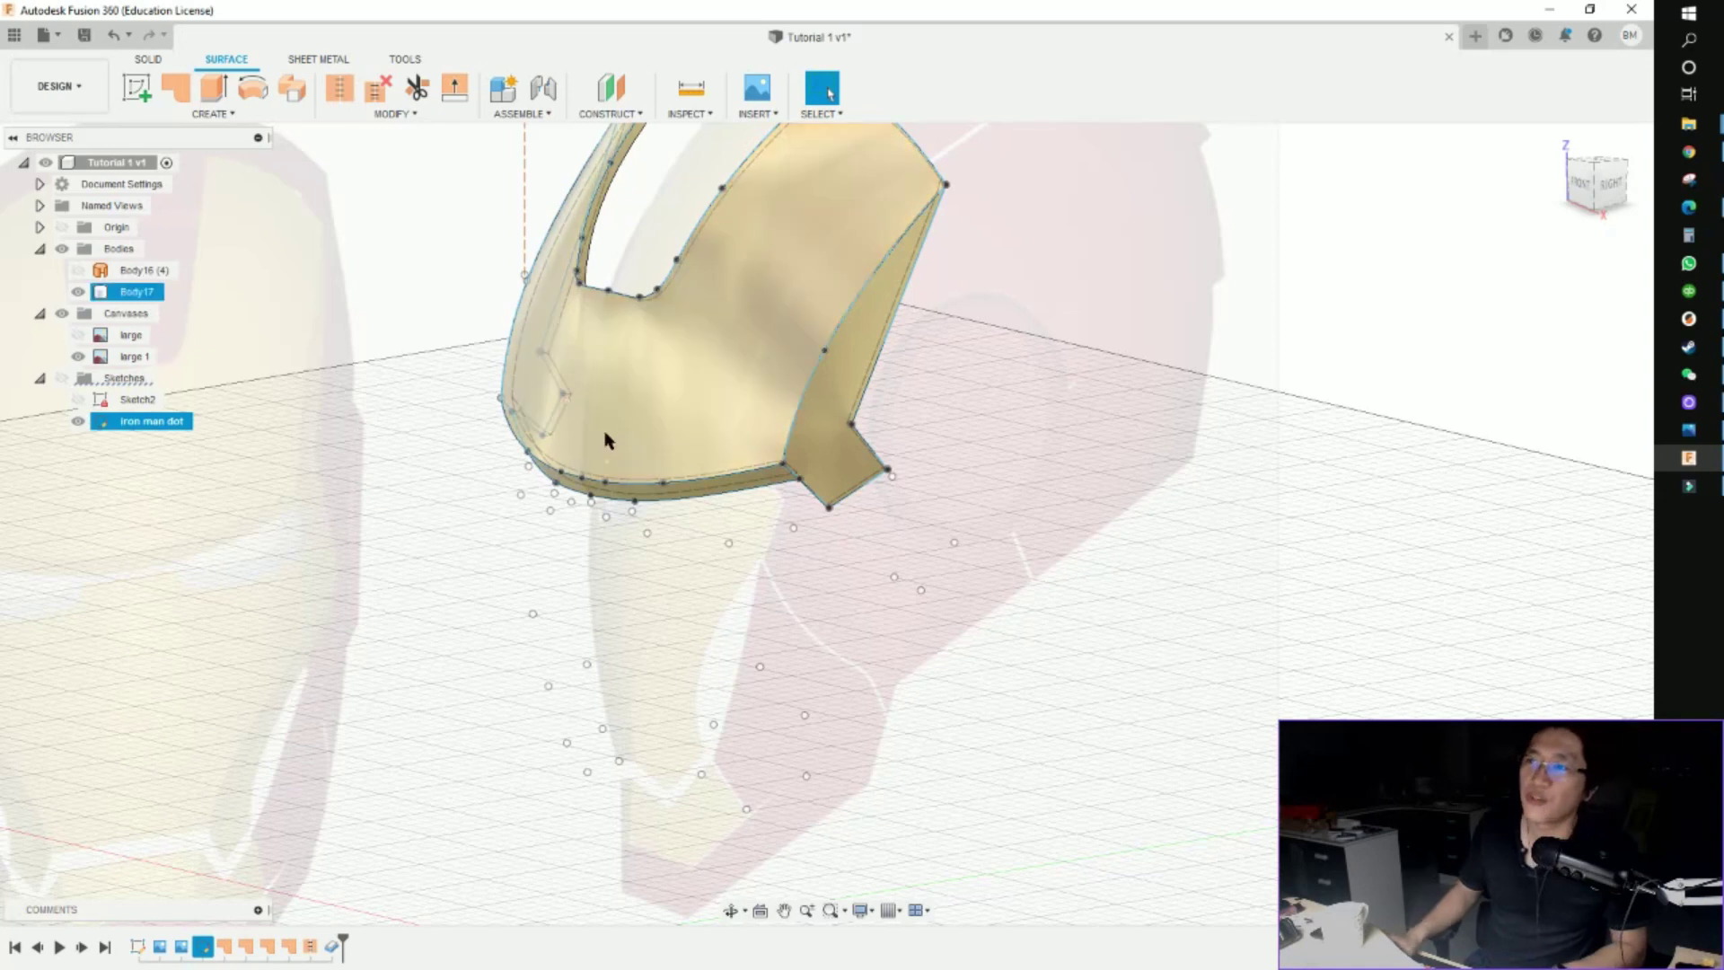
{"action": "middle_click_drag", "start_coordinate": [889, 485], "coordinate": [924, 503], "text": "shift"}
{"action": "scroll", "coordinate": [924, 503], "scroll_direction": "down", "scroll_amount": 5}
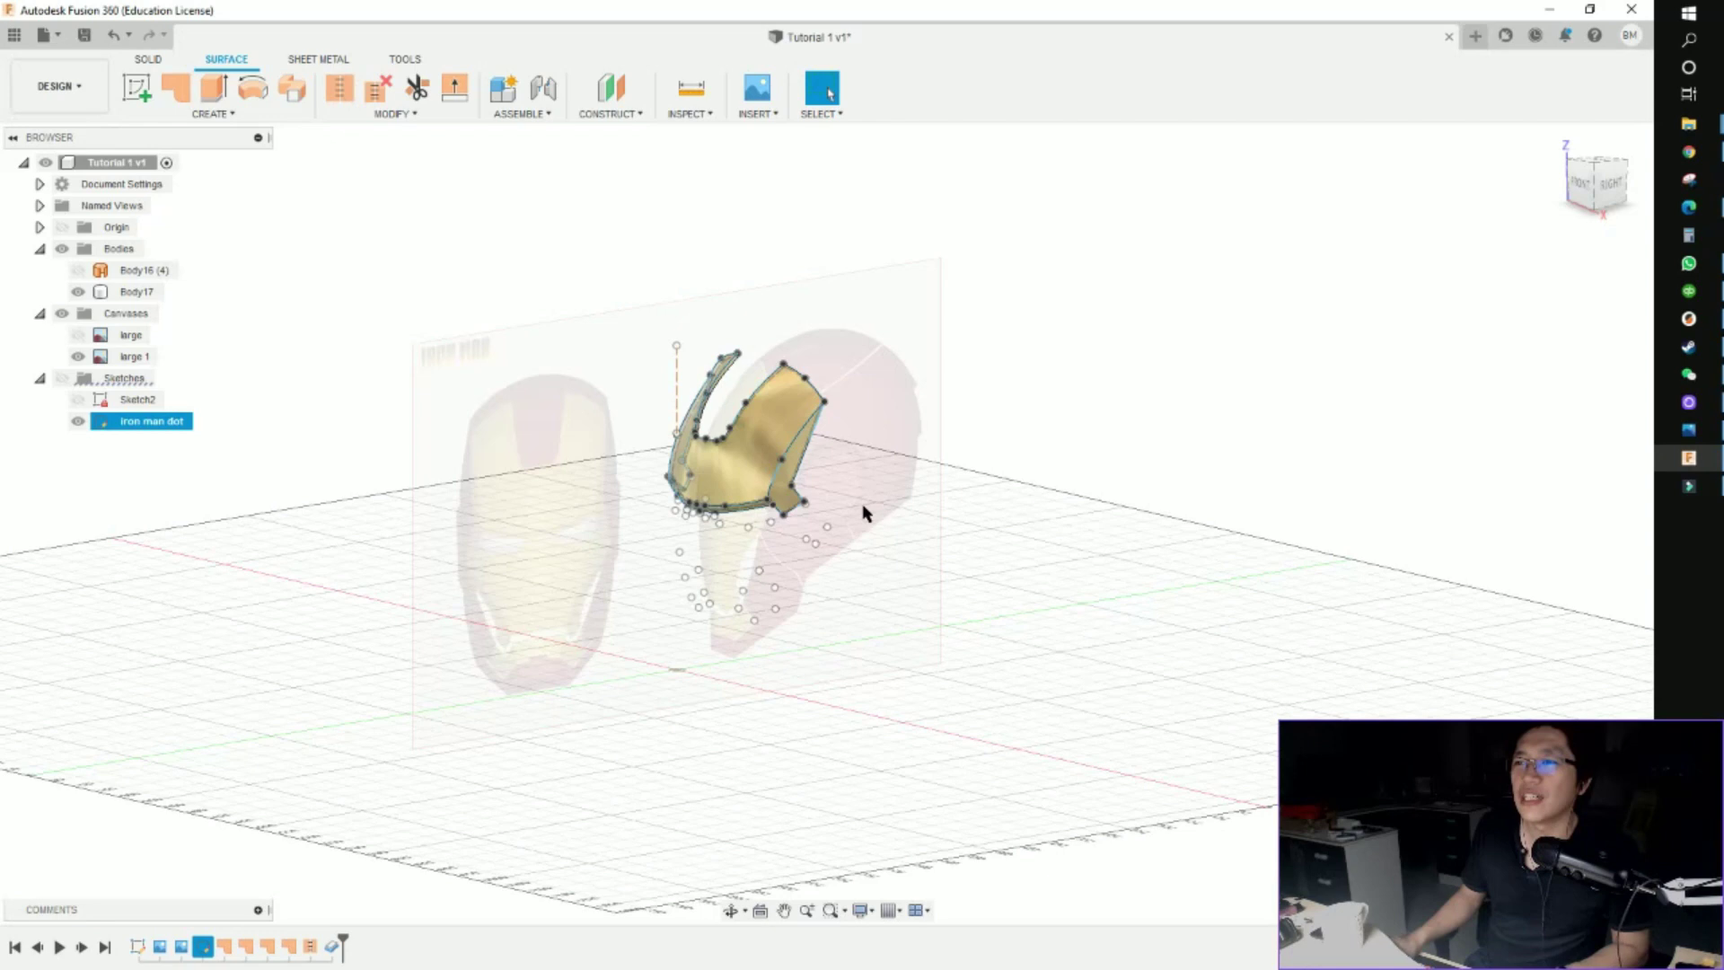
{"action": "scroll", "coordinate": [864, 513], "scroll_direction": "up", "scroll_amount": 5}
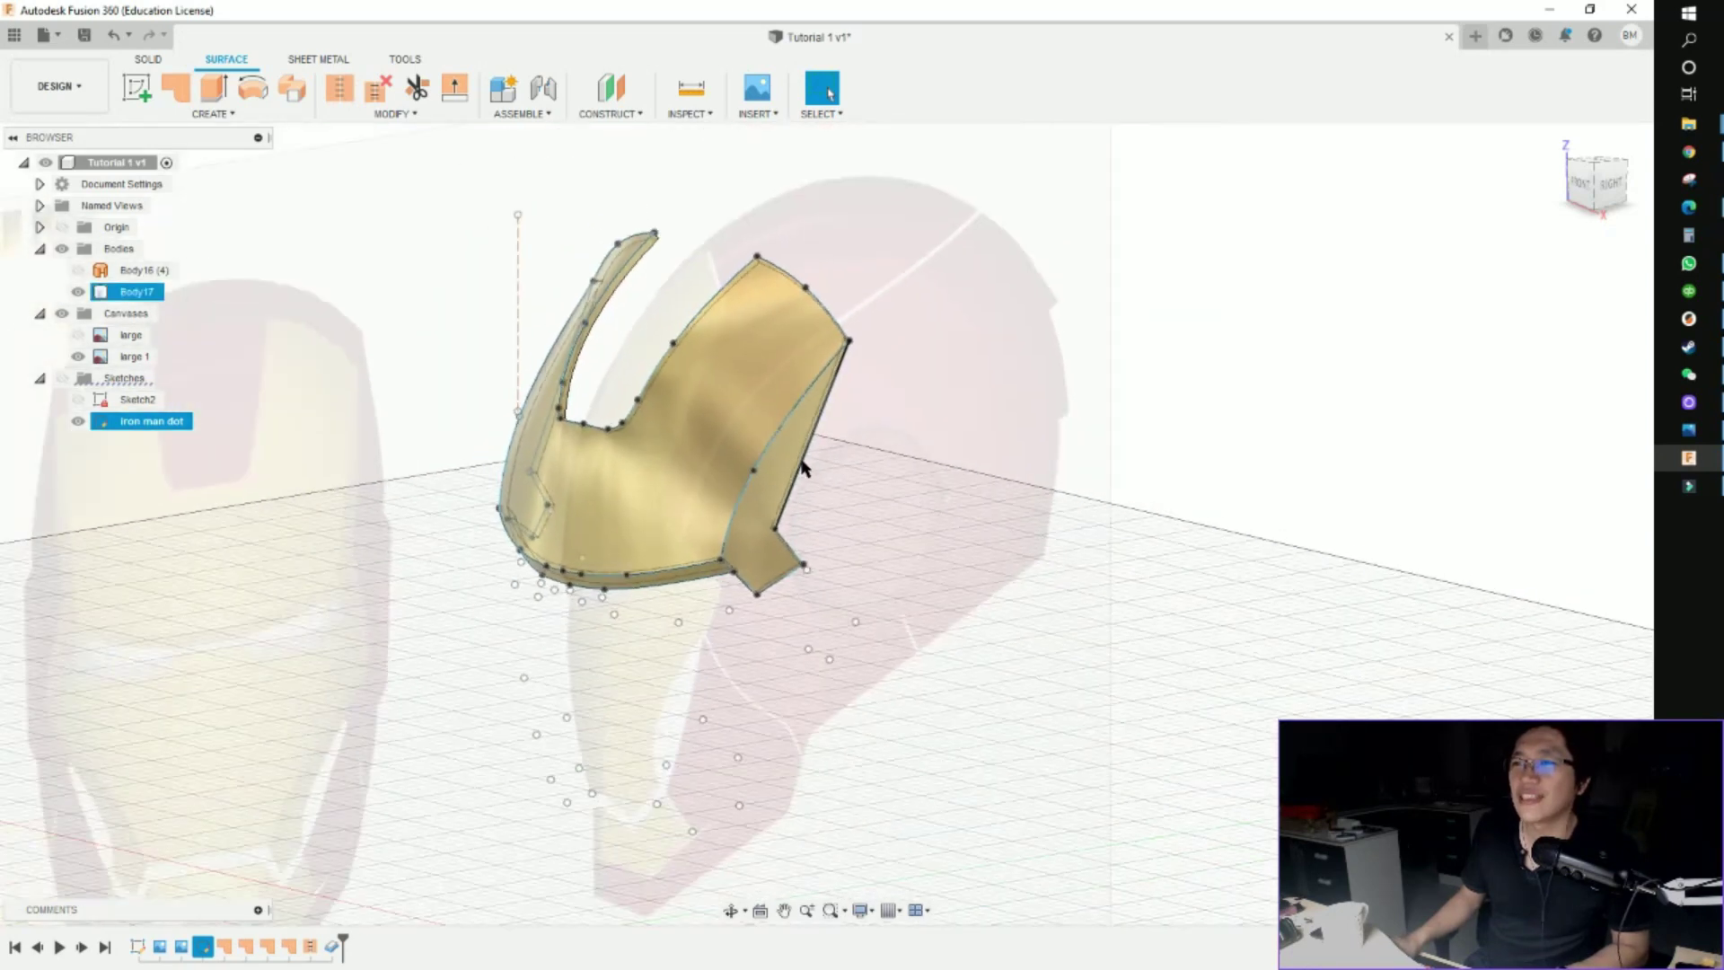
{"action": "scroll", "coordinate": [802, 466], "scroll_direction": "down", "scroll_amount": 3}
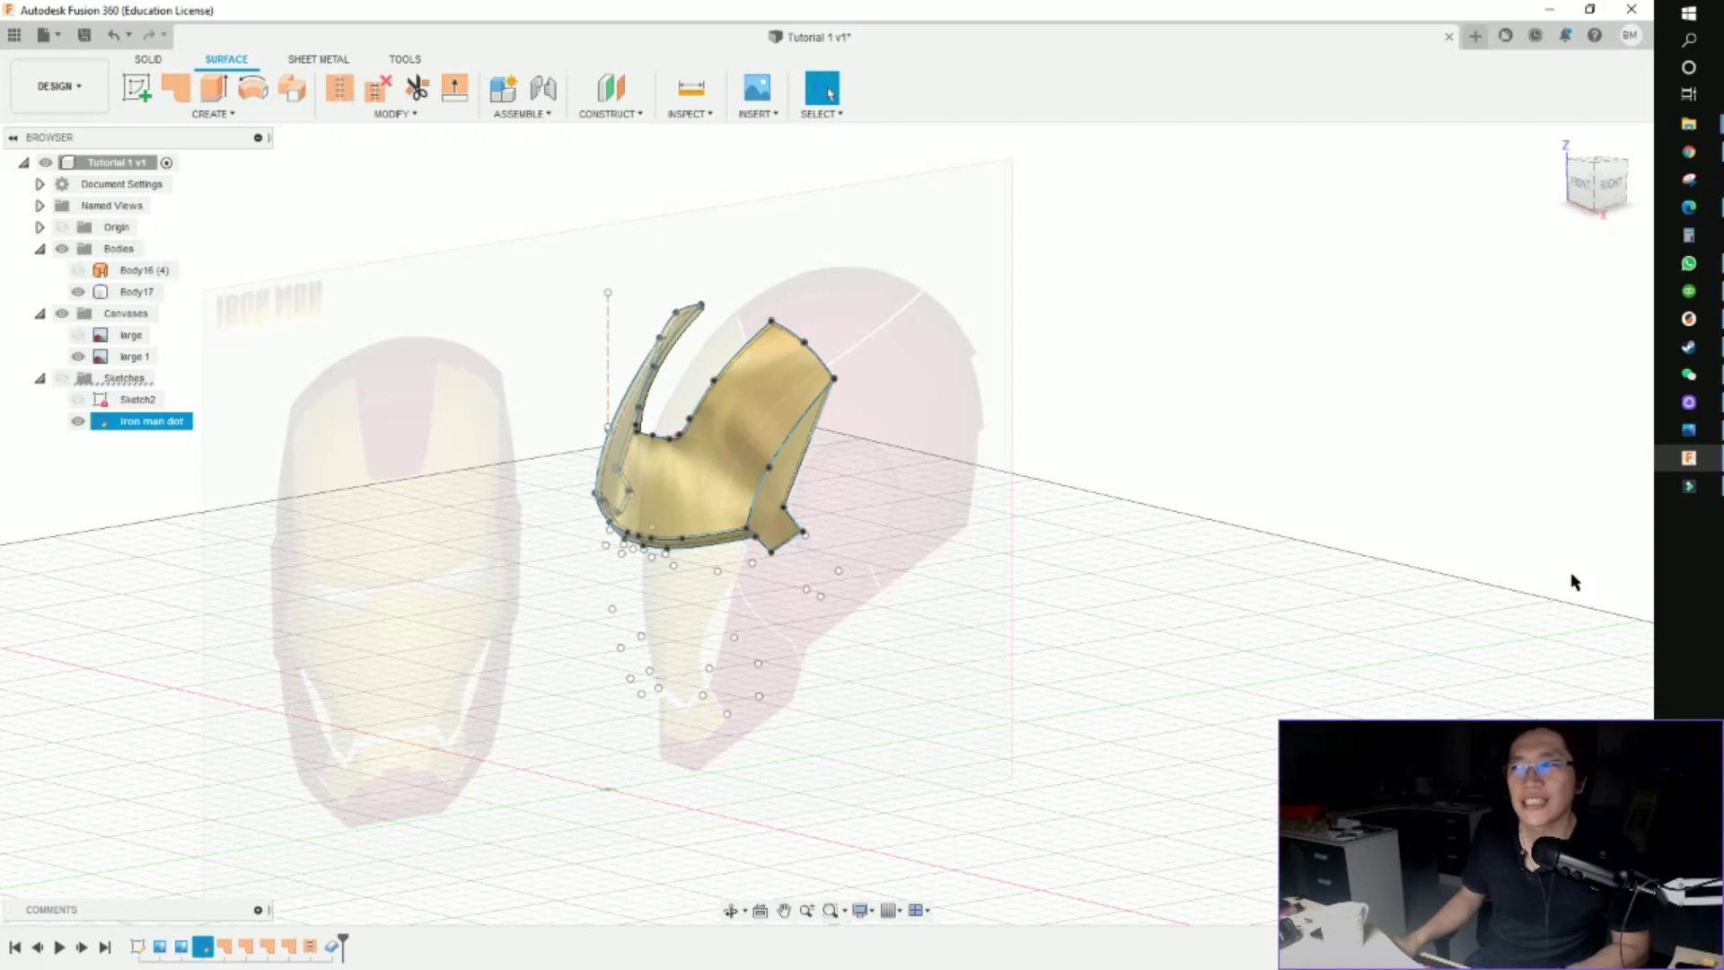
{"action": "left_click", "coordinate": [1710, 411]}
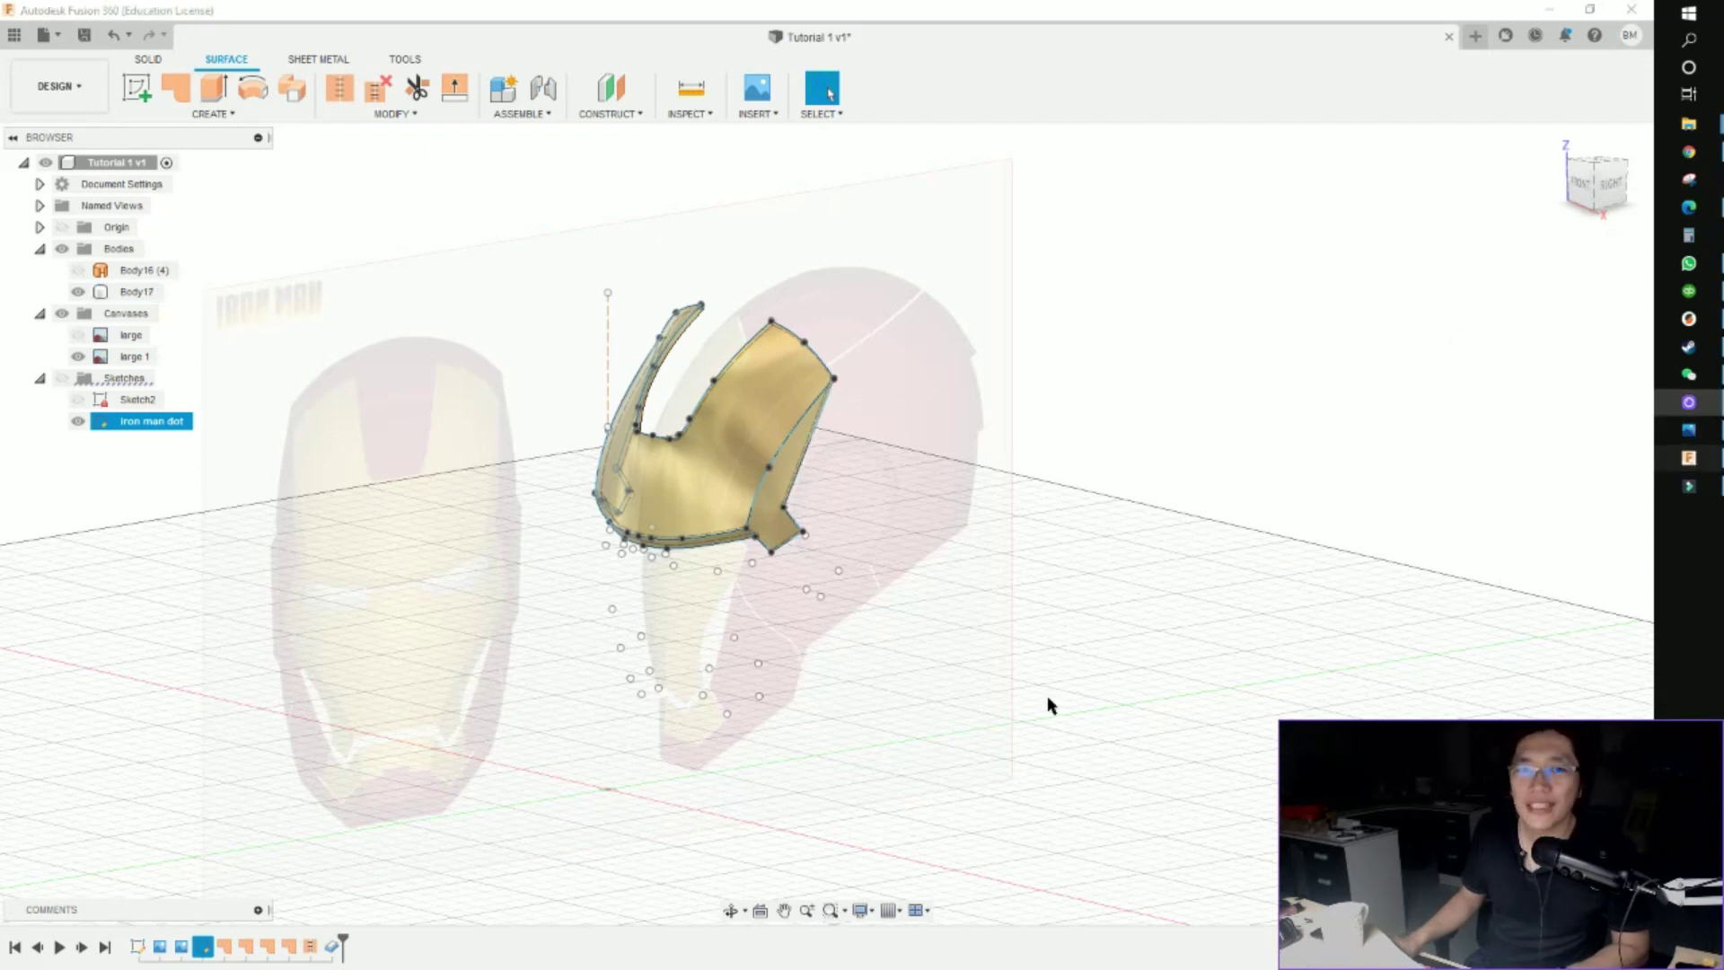